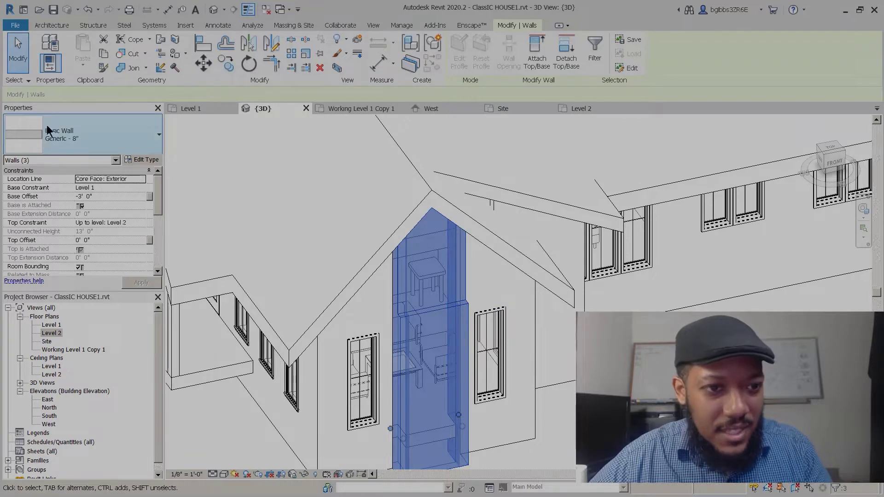
left_click(141, 222)
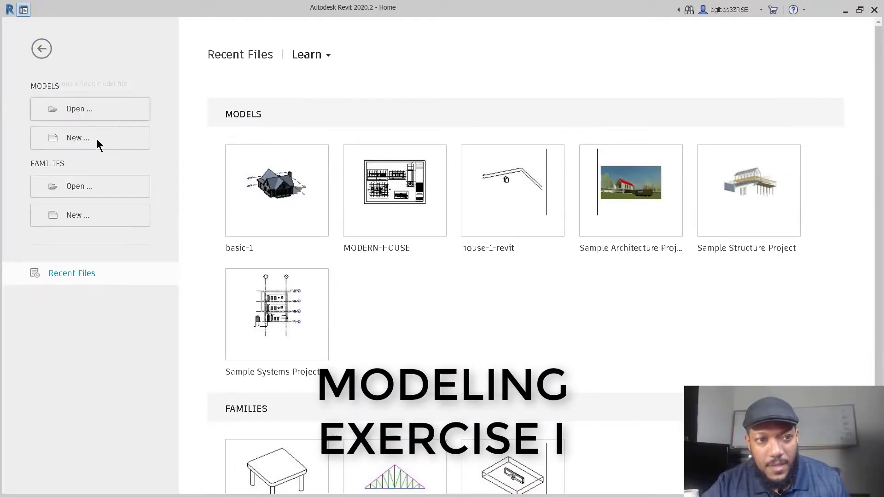
- Create a new project from the Architectural Template
key("ctrl+n")
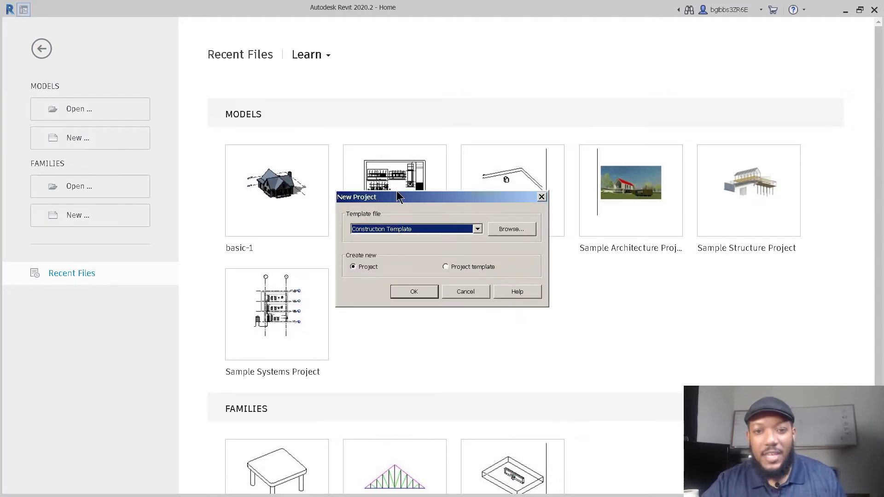
left_click(442, 229)
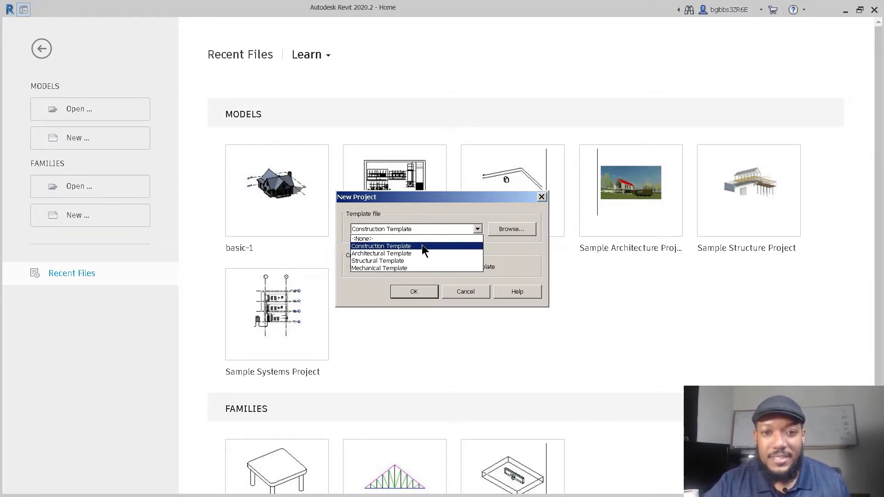
left_click(429, 206)
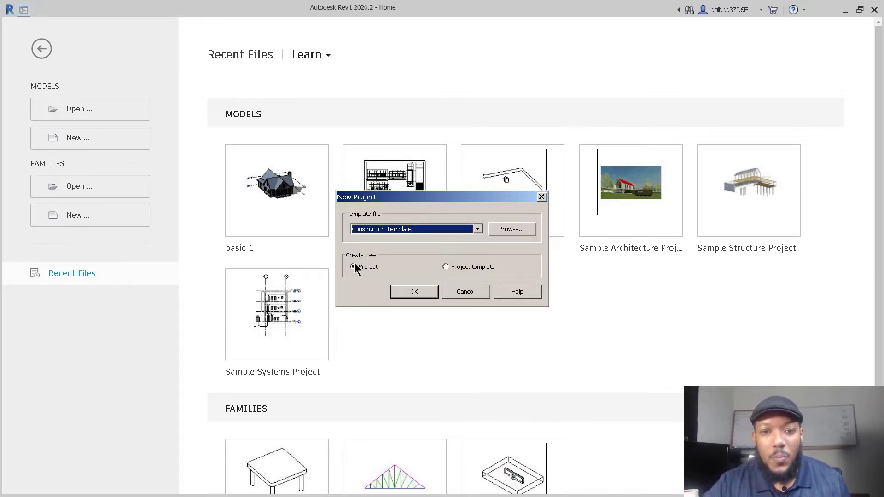
left_click(453, 231)
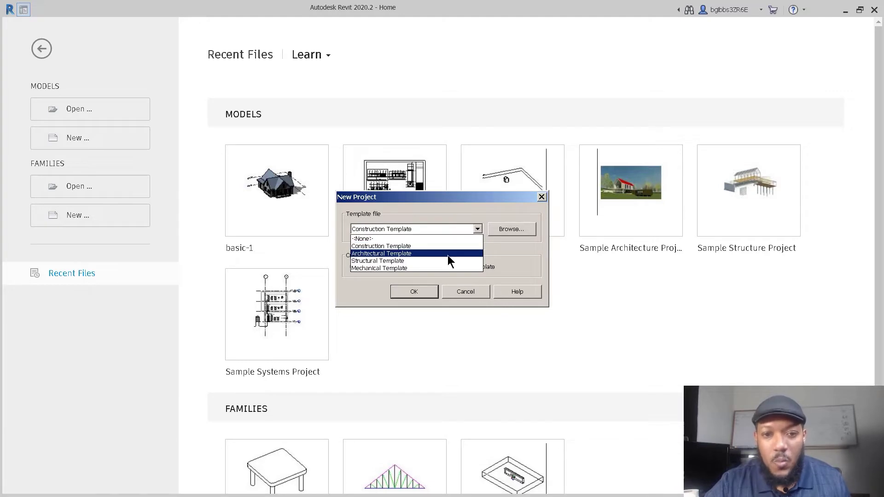
left_click(448, 255)
left_click(407, 291)
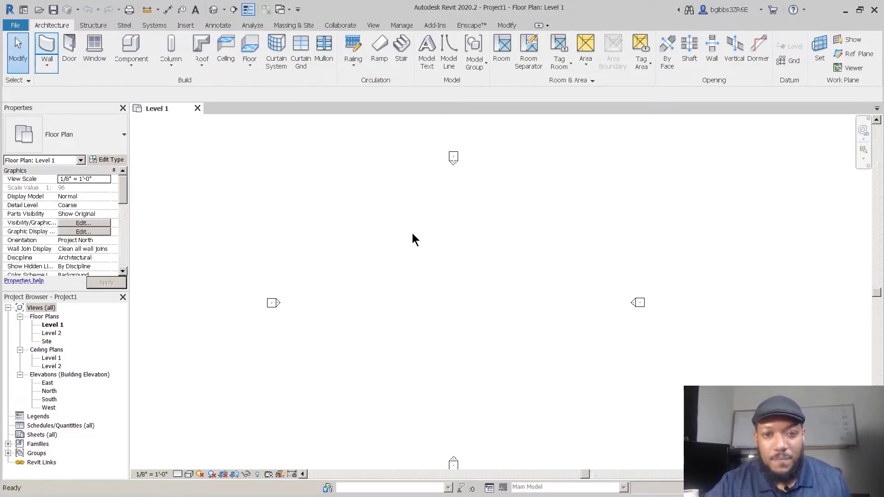
- Draw two connected Generic - 8" walls between the elevation markers on Level 1: a horizontal 40' wall and a 40' wall going down from its right end
key("w")
key("a")
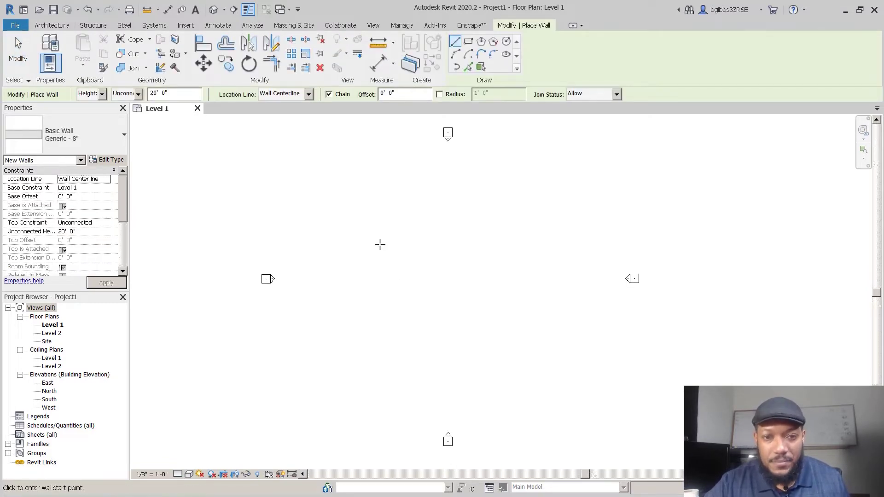
scroll(516, 294, "down", 2)
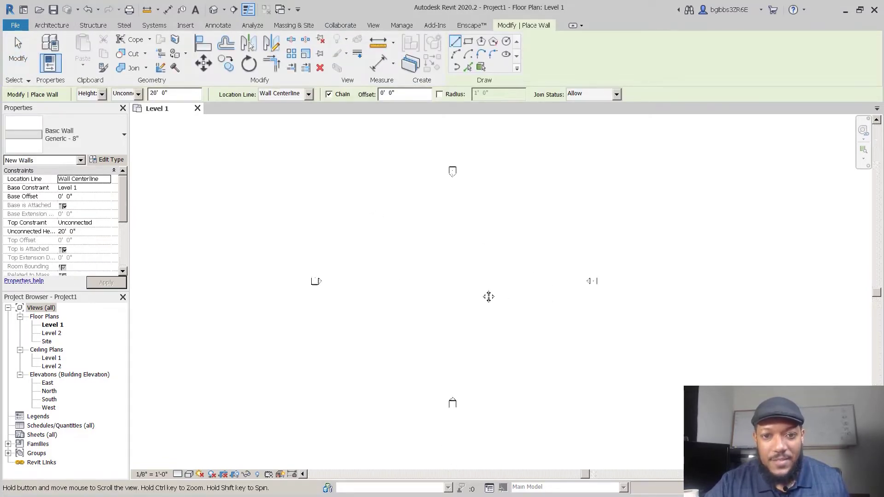
scroll(425, 274, "up", 1)
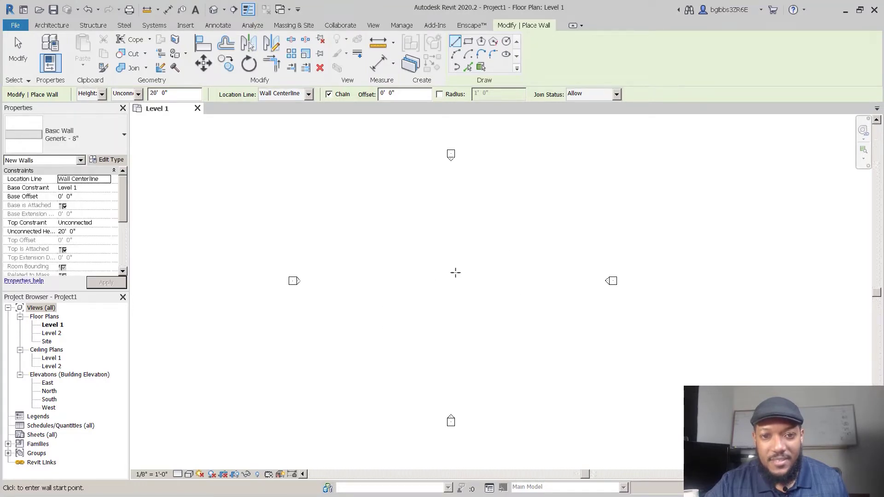
middle_click_drag(442, 270, 432, 271)
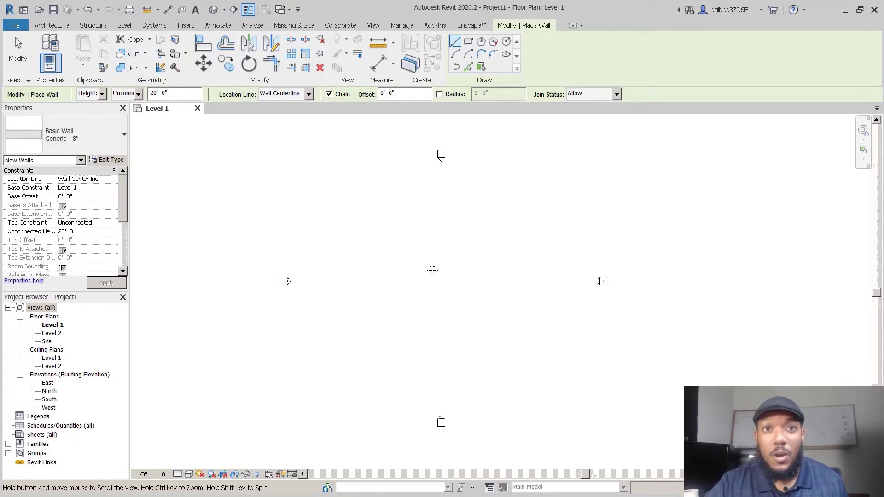
left_click(378, 237)
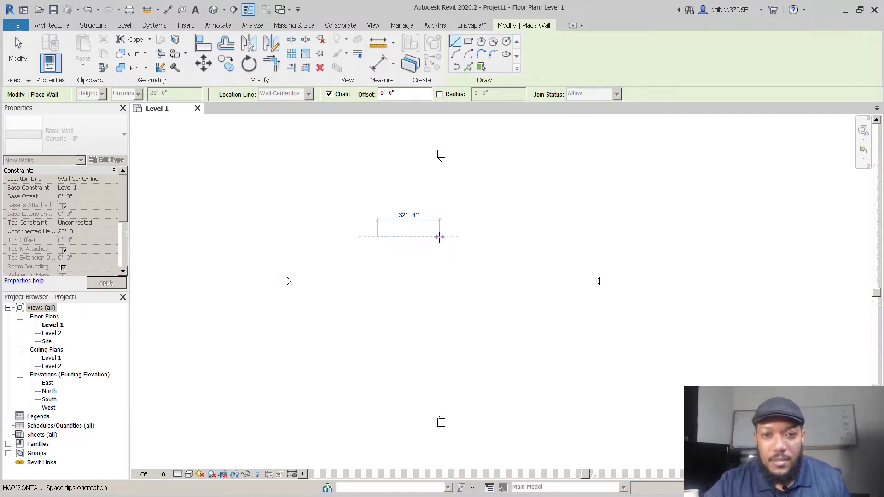
type("40'")
key("Return")
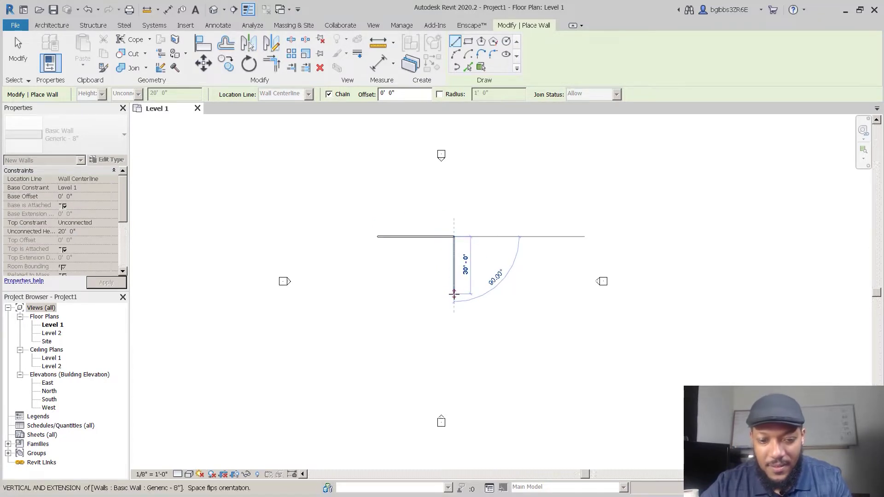
type("40'")
key("Return")
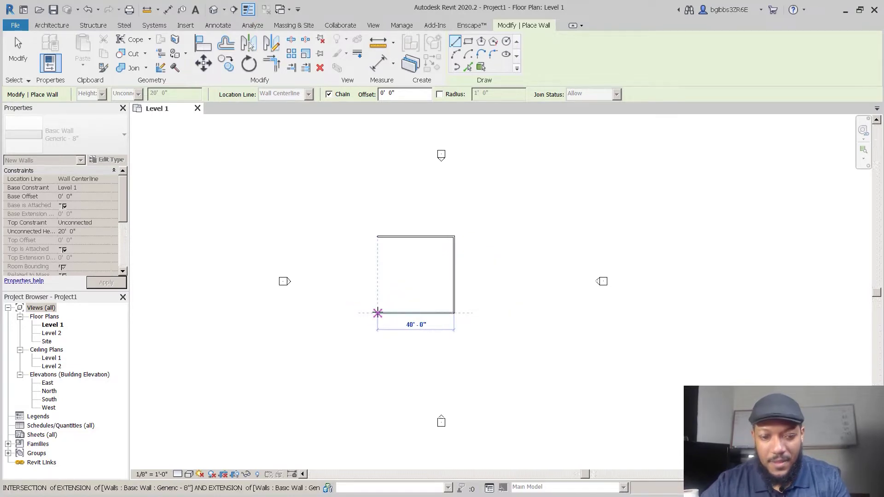
- Complete the square enclosure with a 40' lower wall and a closing wall back to the starting corner
type("40'")
key("Return")
scroll(389, 251, "up", 2)
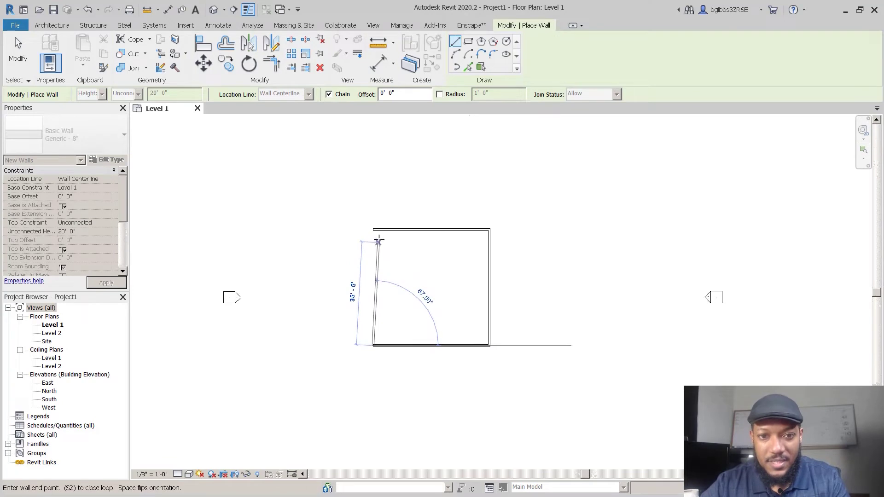
left_click(374, 230)
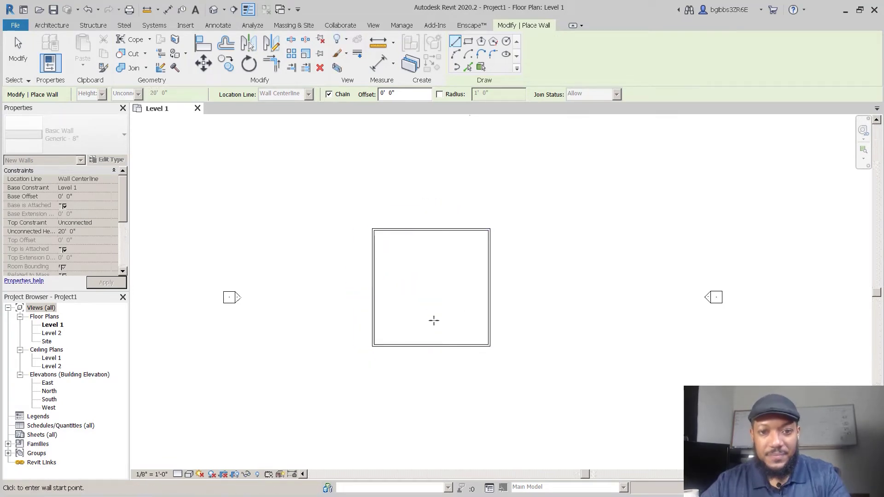
scroll(434, 320, "up", 1)
key("Escape")
key("Escape")
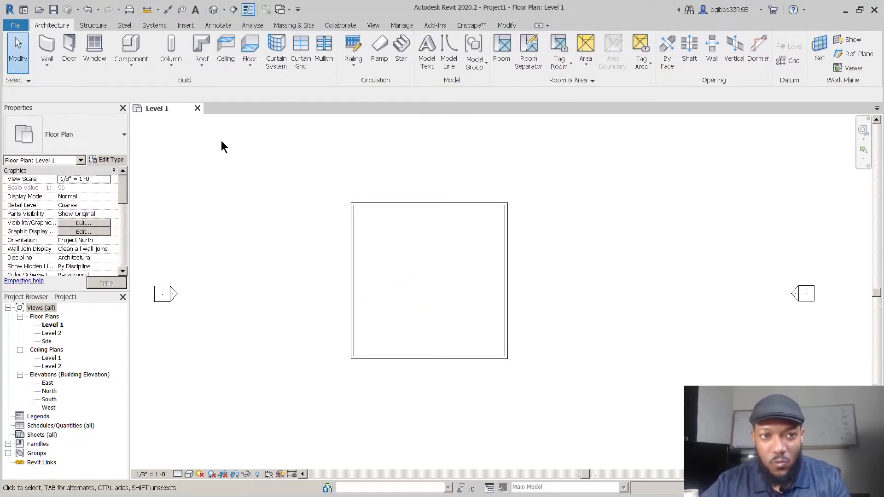
- Show the model in the default 3D view, select the east wall and enlarge the area listing its properties
left_click(214, 10)
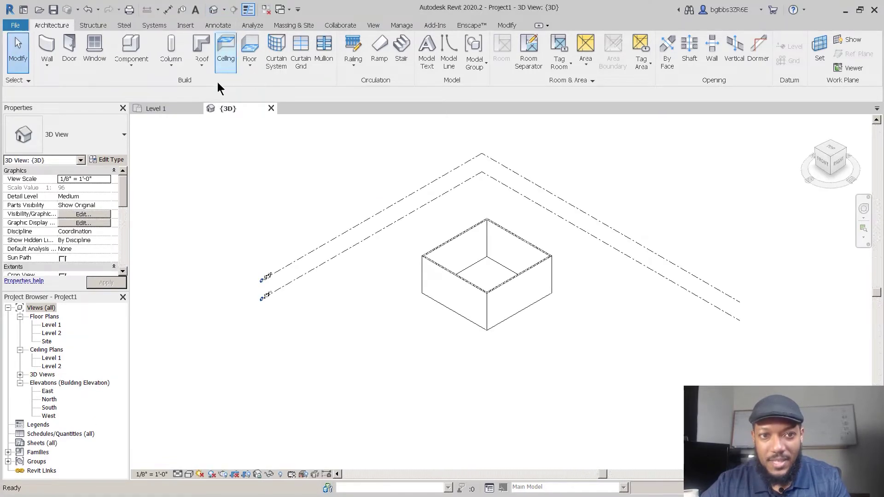
middle_click_drag(585, 308, 517, 277)
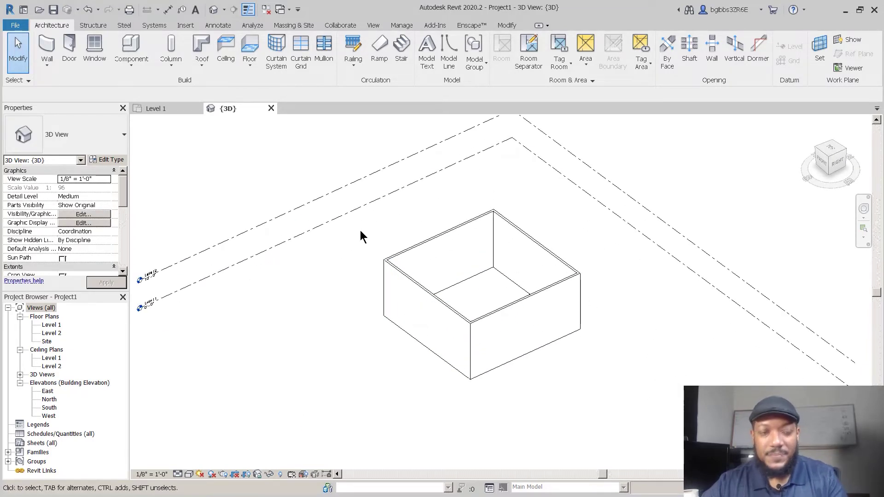
left_click(511, 310)
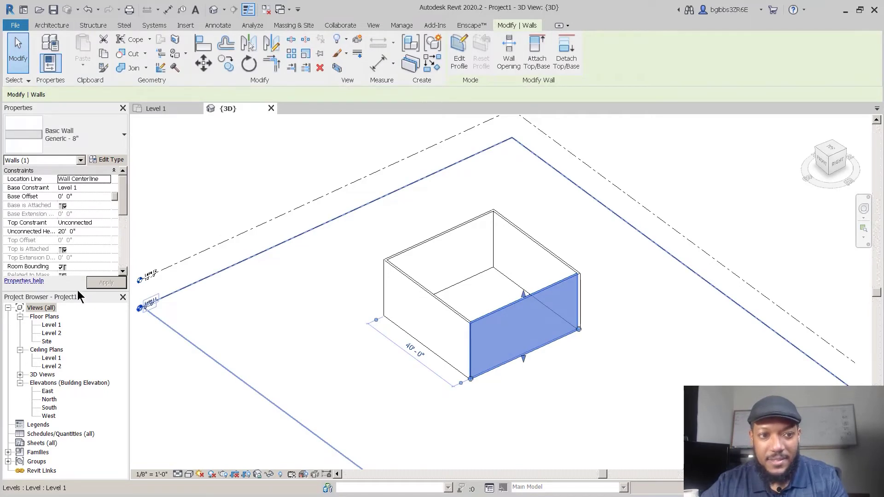
left_click_drag(78, 292, 85, 408)
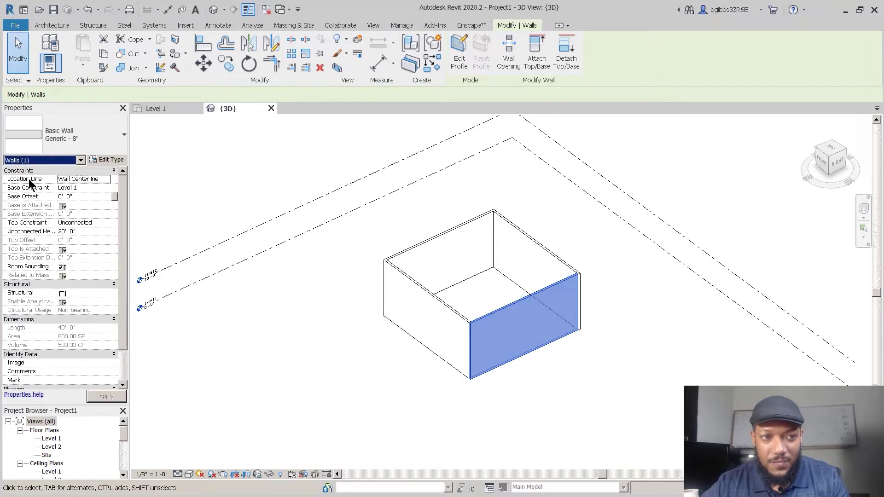
- Collapse the wall's Constraints, Structural, Dimensions, Identity Data and Phasing property groups
left_click(114, 171)
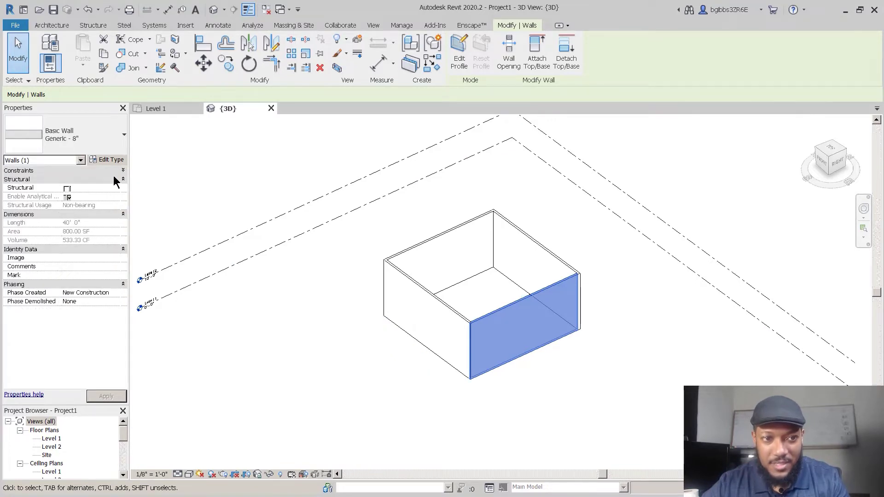
left_click(122, 179)
left_click(123, 179)
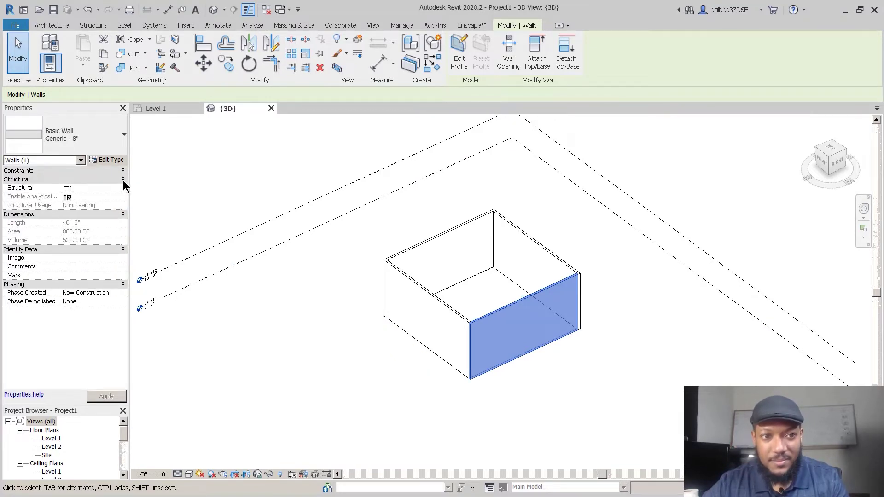
left_click(123, 180)
left_click(123, 188)
left_click(122, 198)
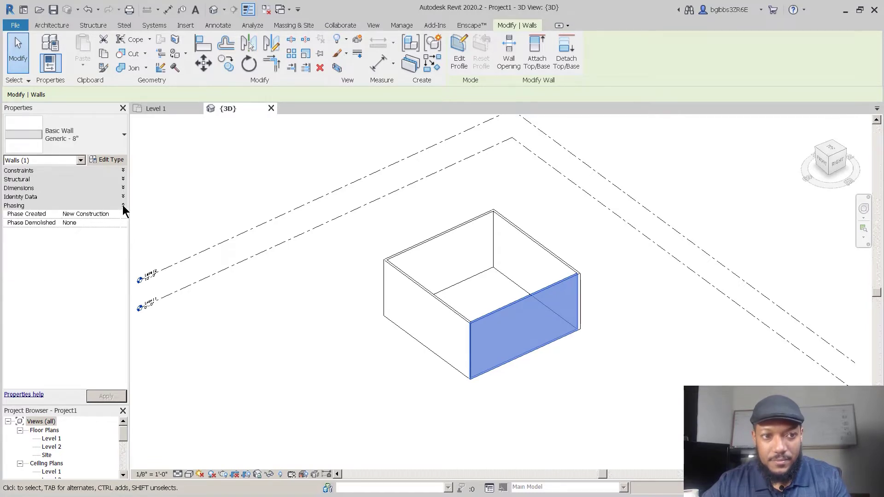
left_click(122, 205)
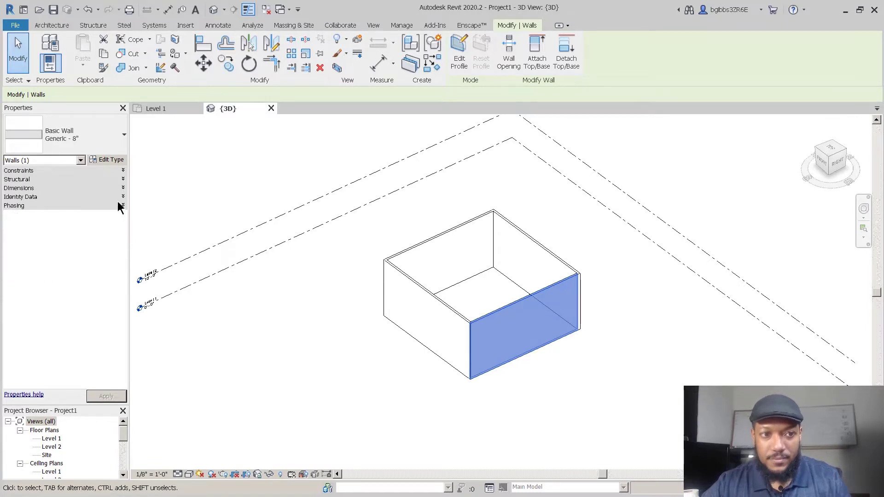
- Review the east wall's Constraints, Structural and Dimensions property groups one after another
left_click(46, 170)
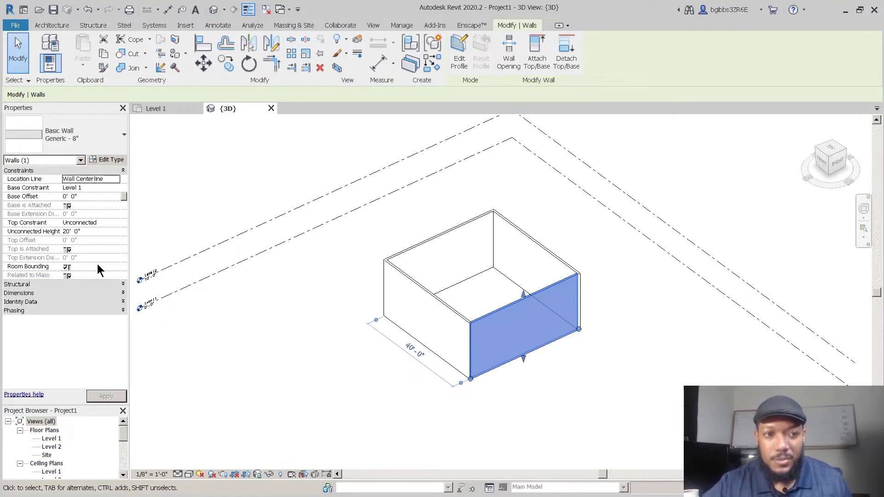
left_click(123, 170)
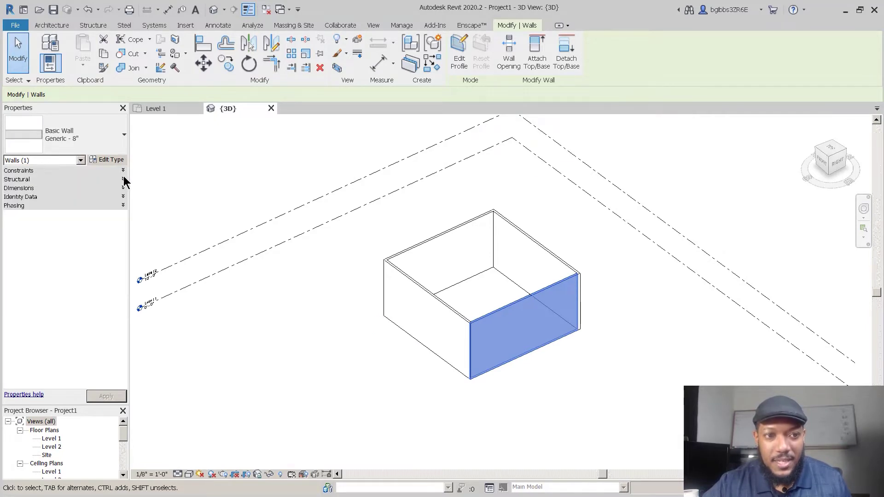
left_click(123, 178)
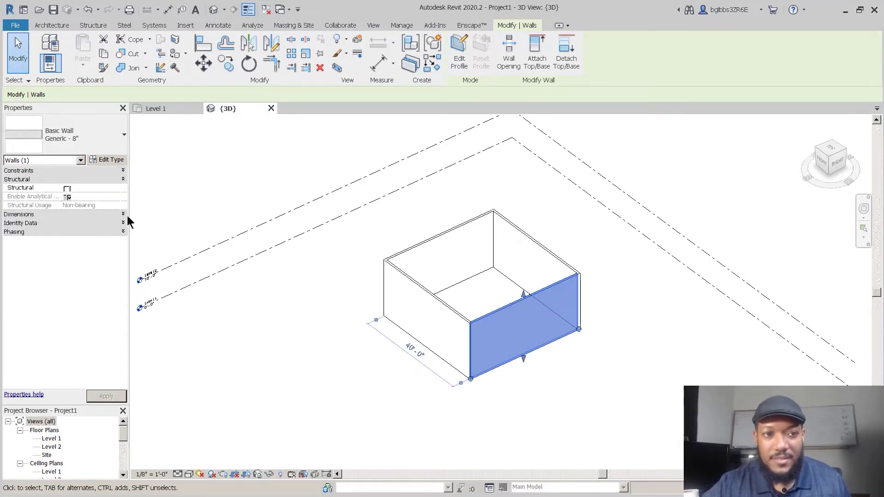
left_click(123, 179)
left_click(101, 189)
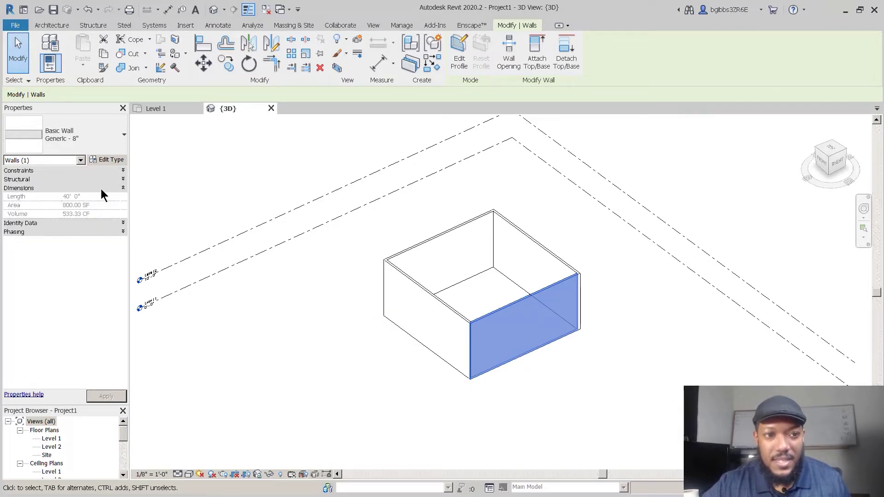
- Examine the dimensions of the north wall on its own, clearing the selection before and after
left_click(563, 346)
scroll(517, 273, "up", 2)
left_click_drag(666, 241, 557, 286)
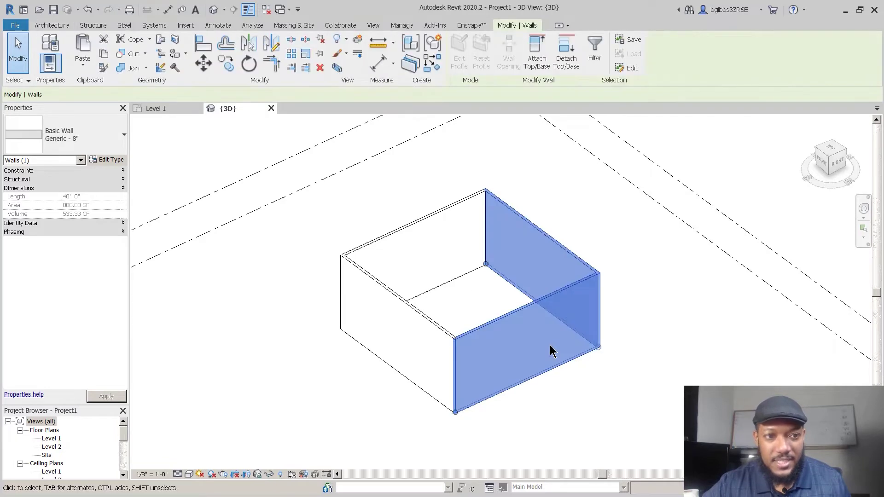
key("Escape")
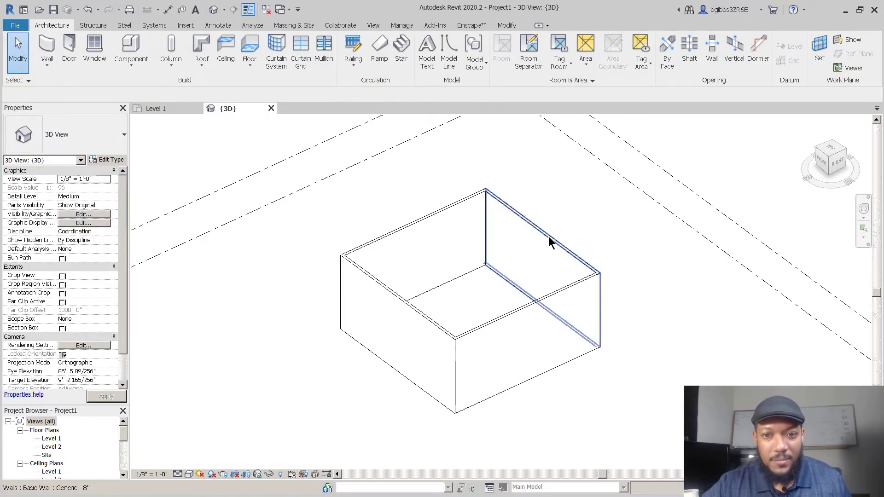
left_click(549, 237)
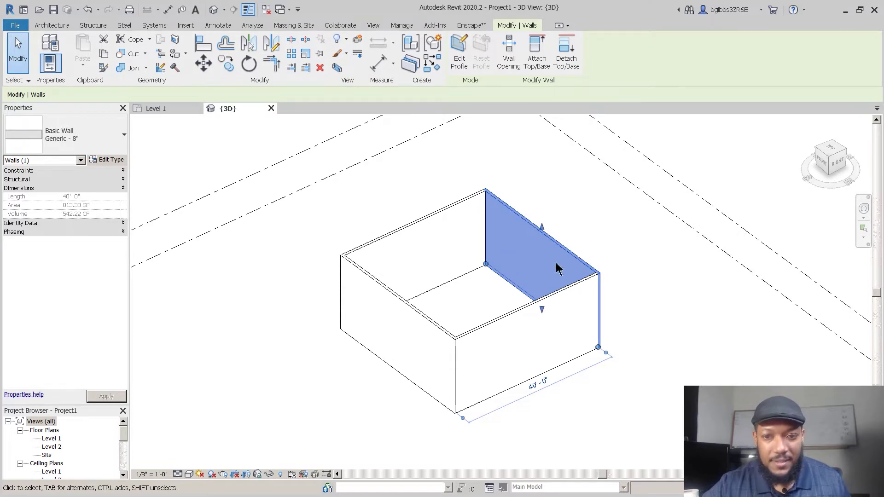
left_click(642, 255)
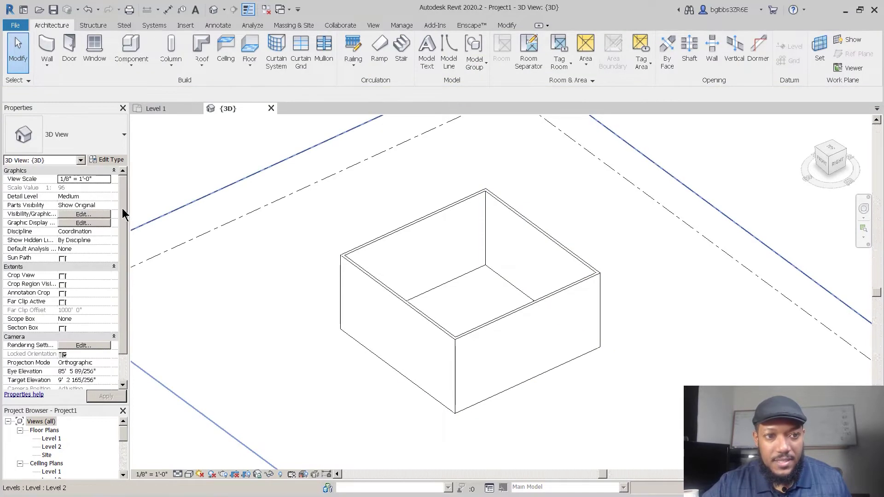
- Review the north wall's Identity Data and Phasing property groups, including its Comments and Mark fields, and clear the selection
left_click(574, 253)
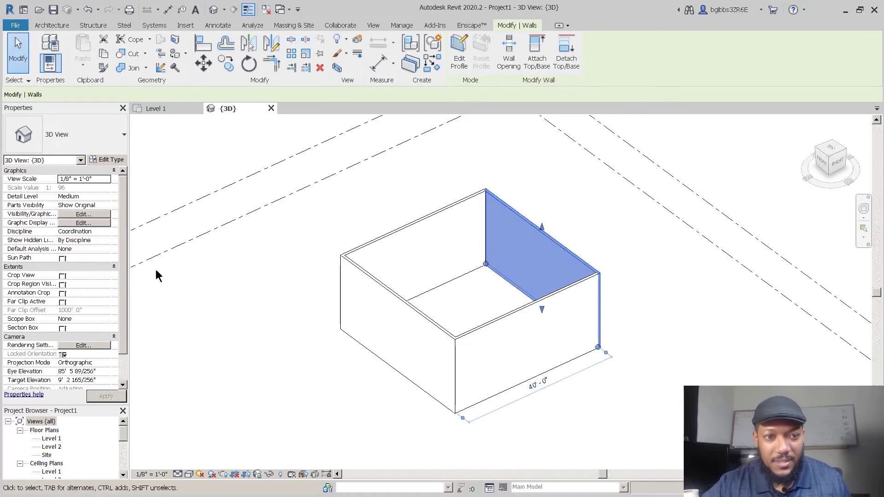
left_click(124, 223)
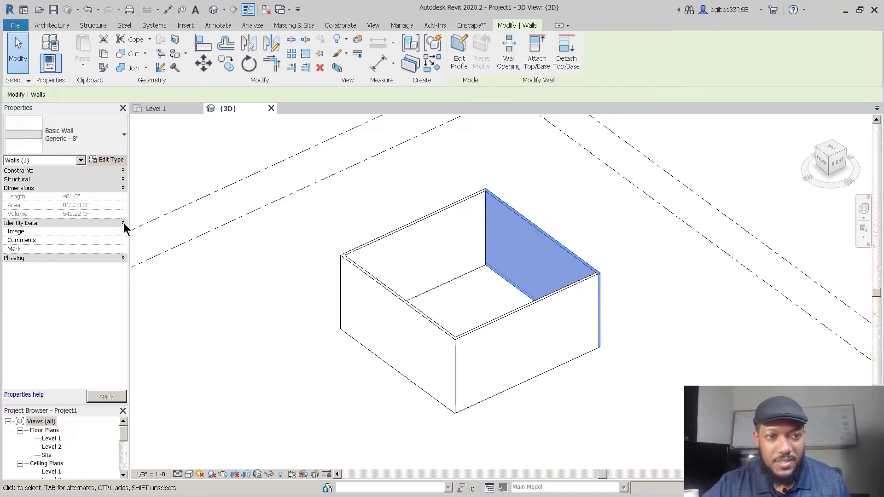
left_click(92, 240)
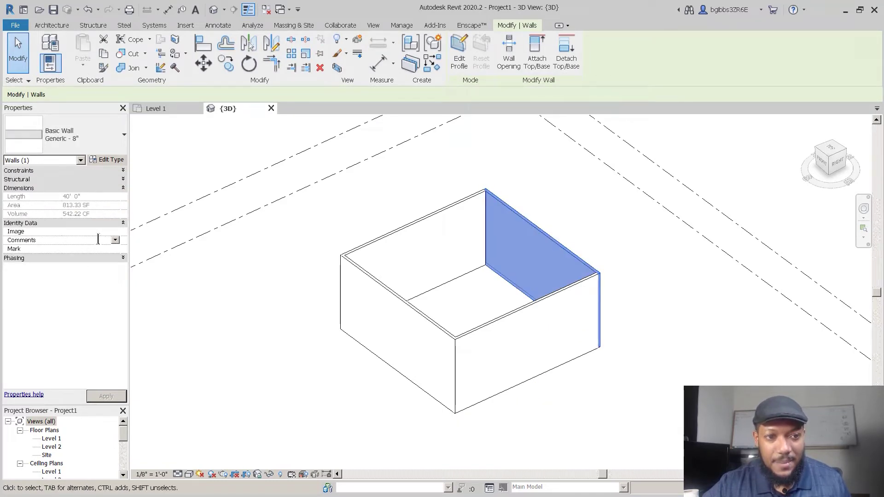
left_click(114, 241)
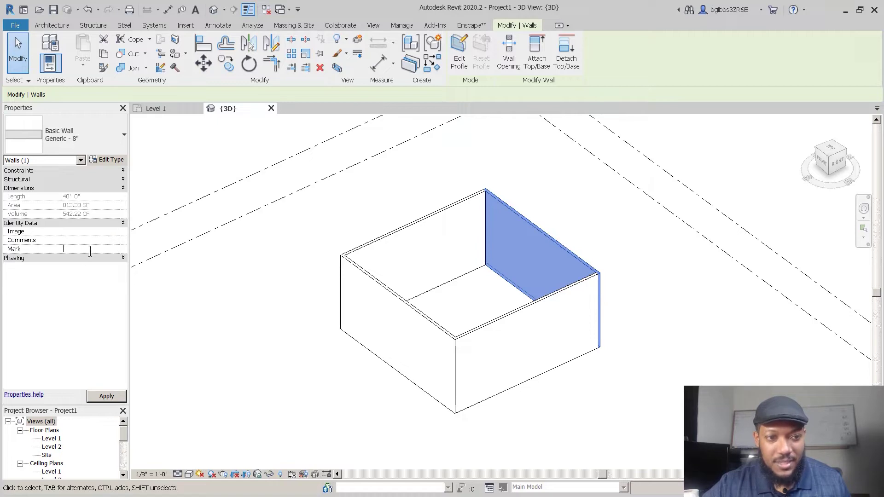
left_click(123, 258)
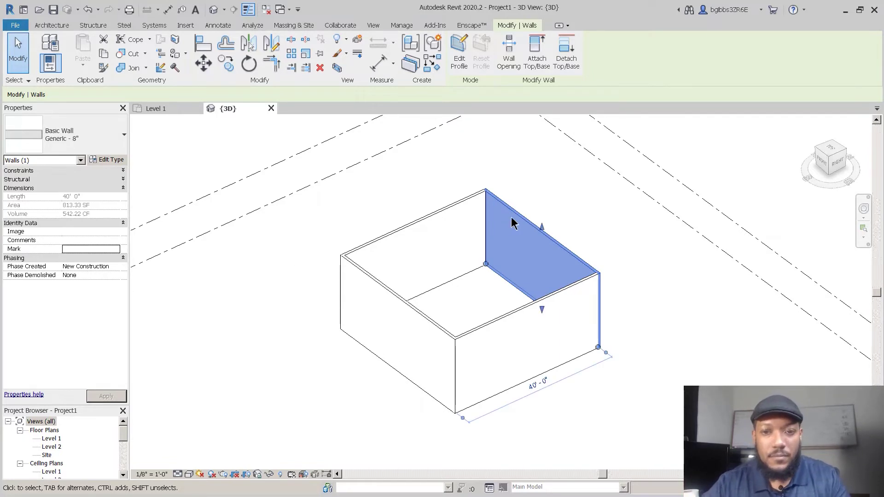
key("Escape")
middle_click_drag(529, 257, 475, 274, "shift")
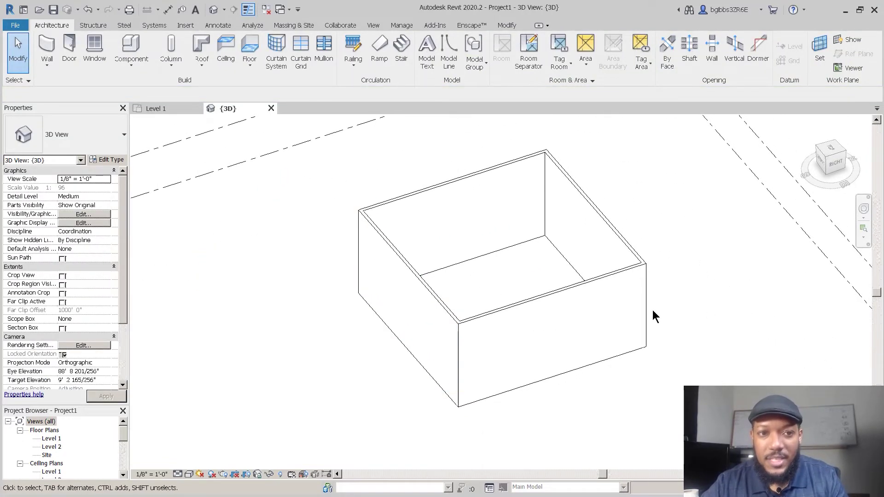
- Show the Level 1 plan and check the distance between the inner faces of the west and east walls with an aligned dimension, leaving it unplaced
left_click(155, 108)
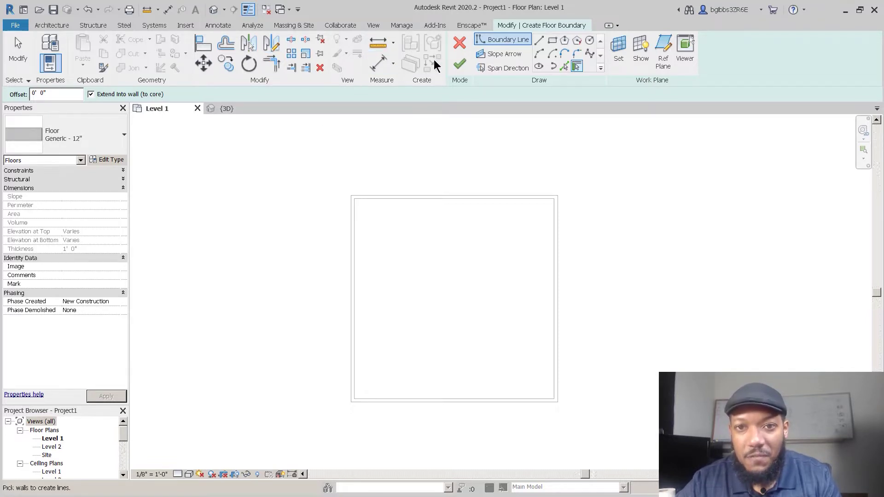
left_click(378, 63)
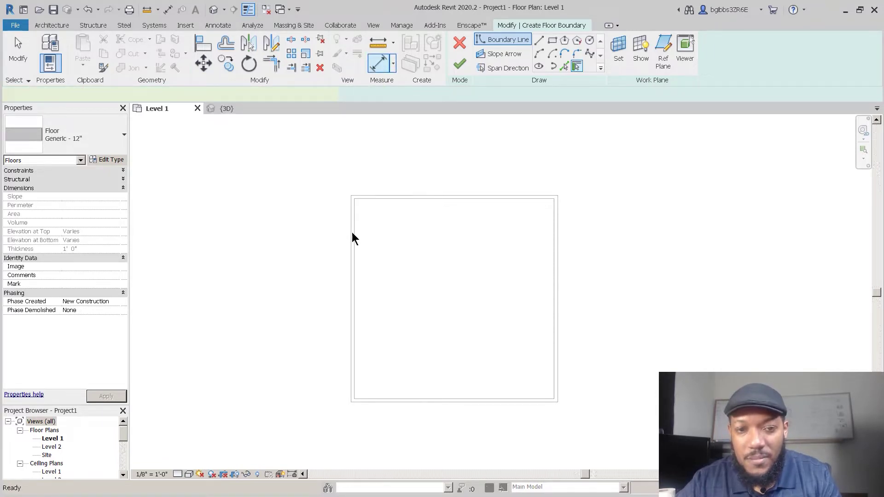
scroll(350, 228, "up", 2)
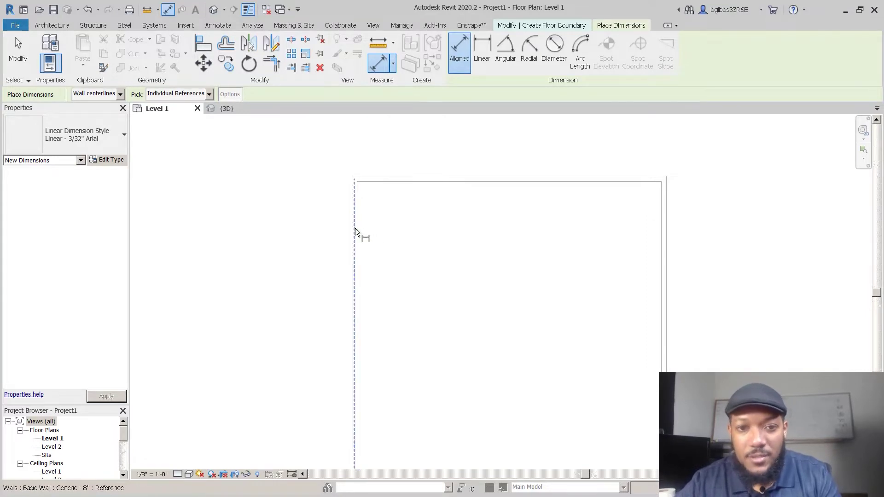
scroll(363, 241, "up", 1)
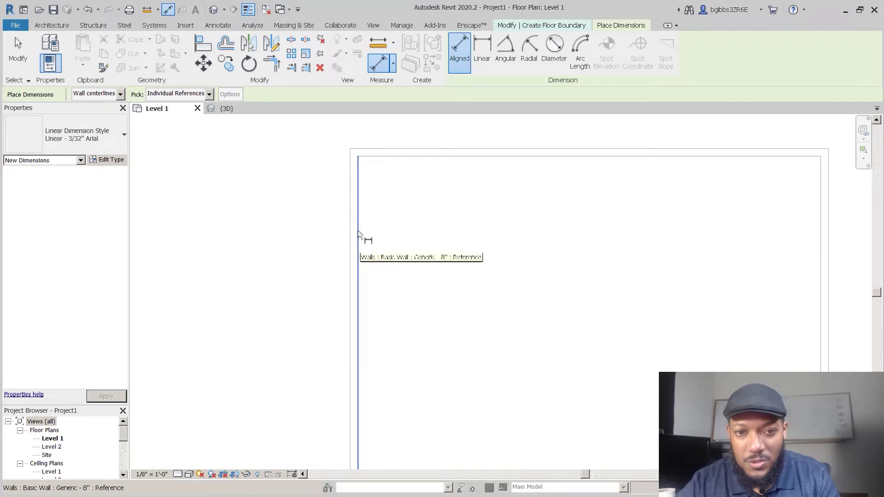
left_click(352, 188)
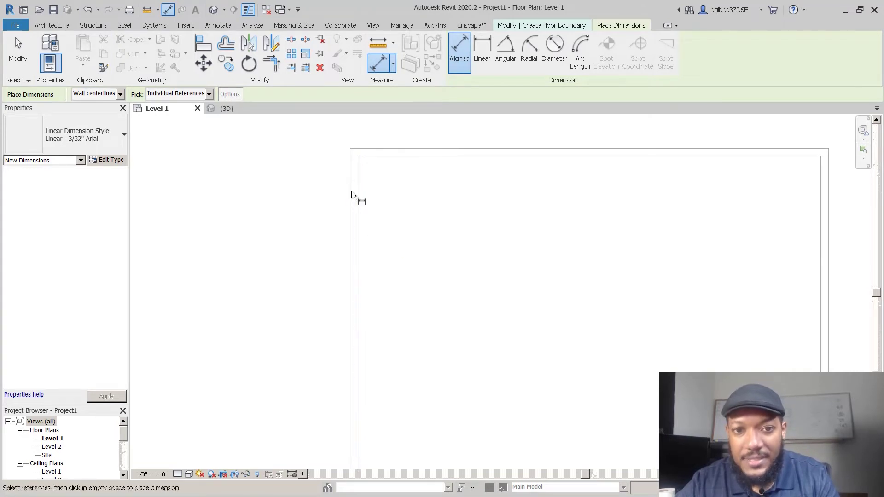
scroll(286, 198, "down", 2)
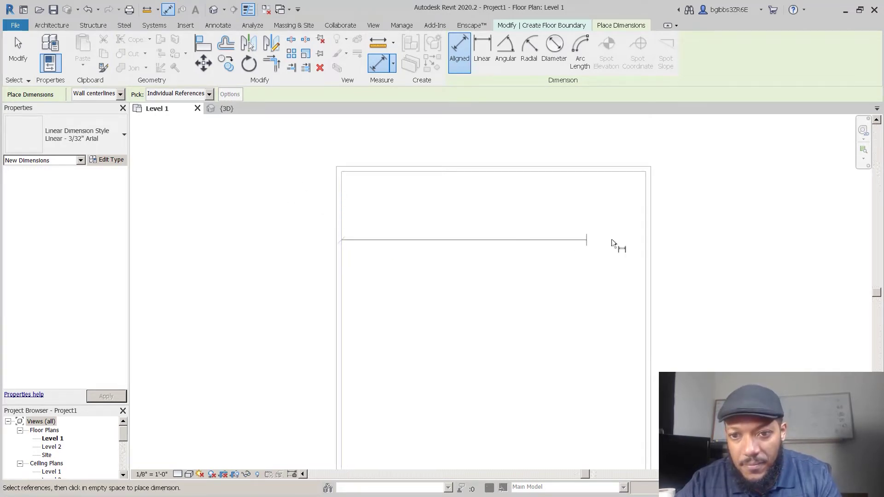
left_click(645, 240)
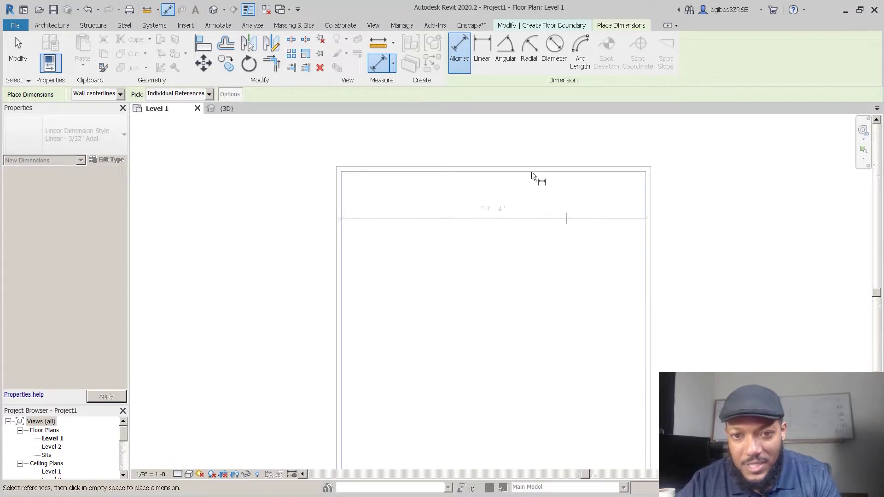
scroll(628, 236, "up", 2)
scroll(456, 236, "up", 2)
scroll(407, 237, "down", 5)
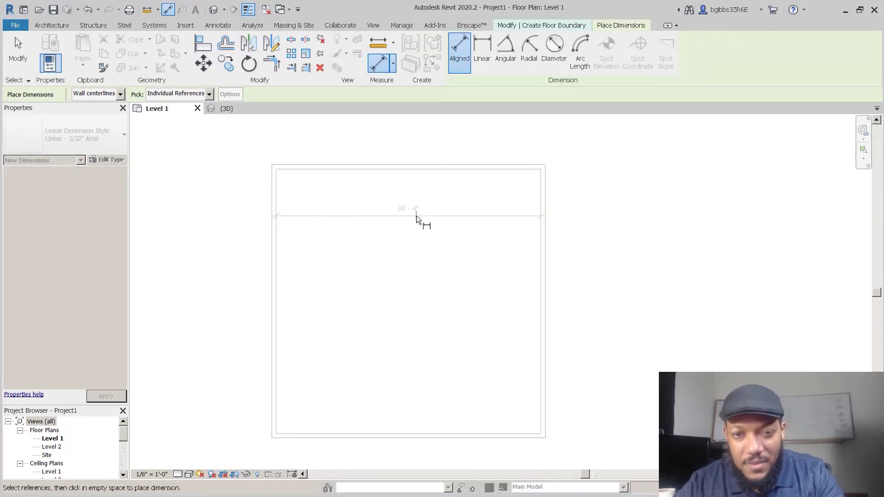
key("Escape")
key("Escape")
- Create a Generic - 12" floor on Level 1 by picking the whole chain of walls along its inner faces as the boundary
scroll(433, 185, "up", 4)
scroll(521, 202, "down", 3)
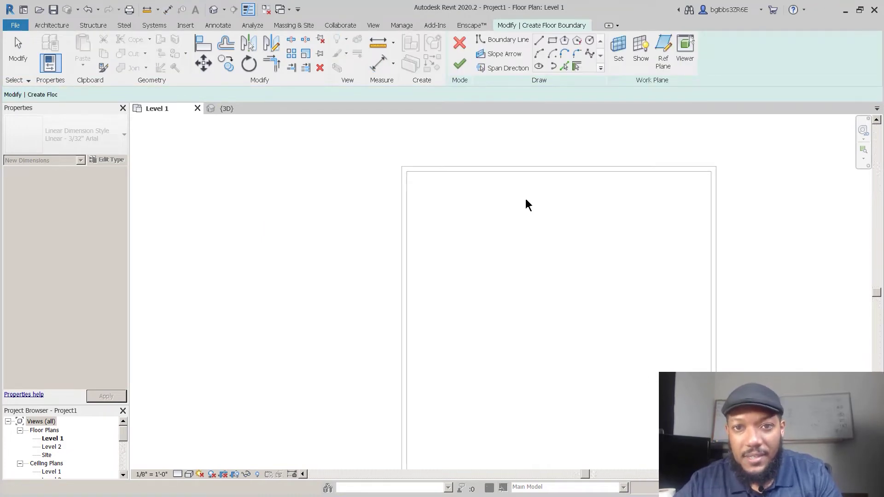
middle_click_drag(530, 214, 494, 215)
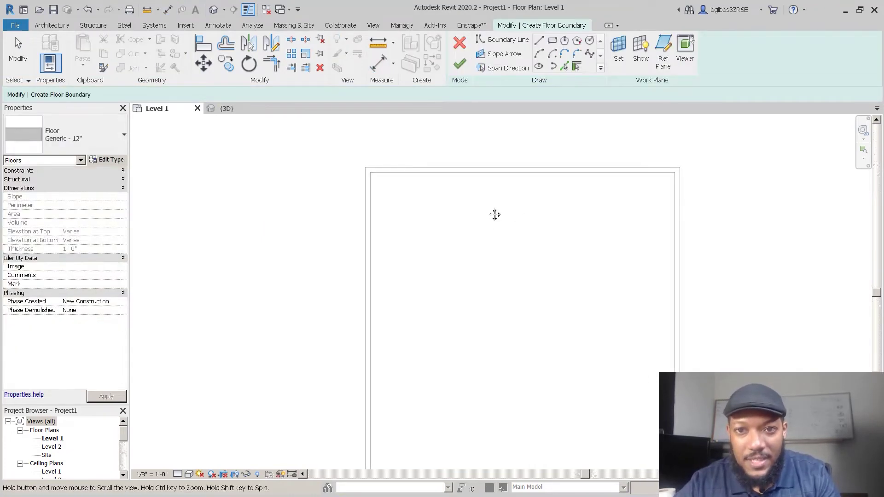
left_click(578, 66)
key("Tab")
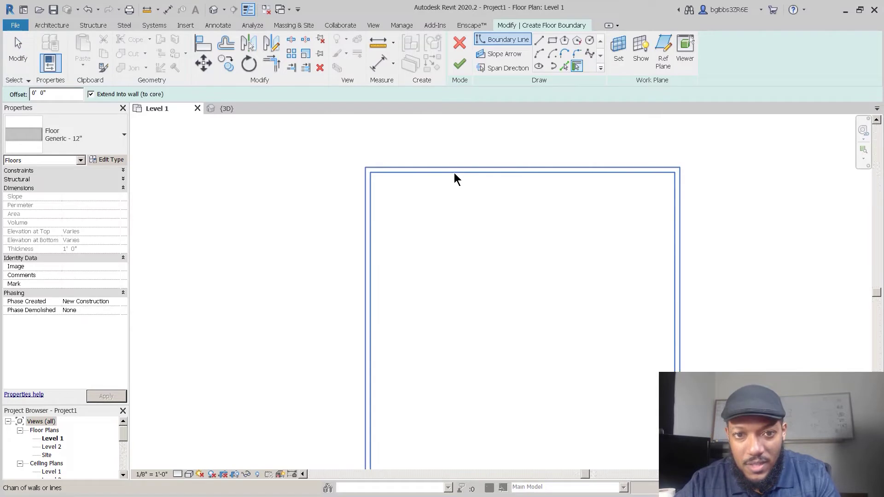
scroll(455, 172, "down", 3)
key("Tab")
left_click(461, 168)
scroll(532, 306, "up", 1)
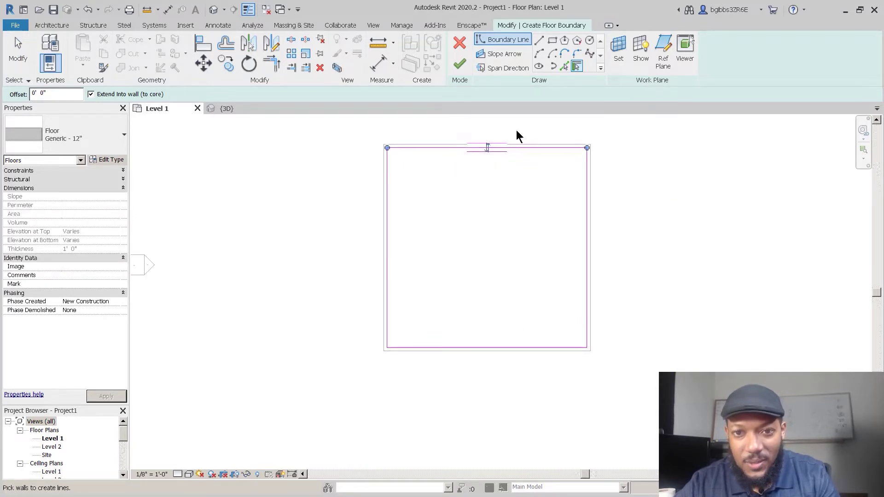
left_click(460, 64)
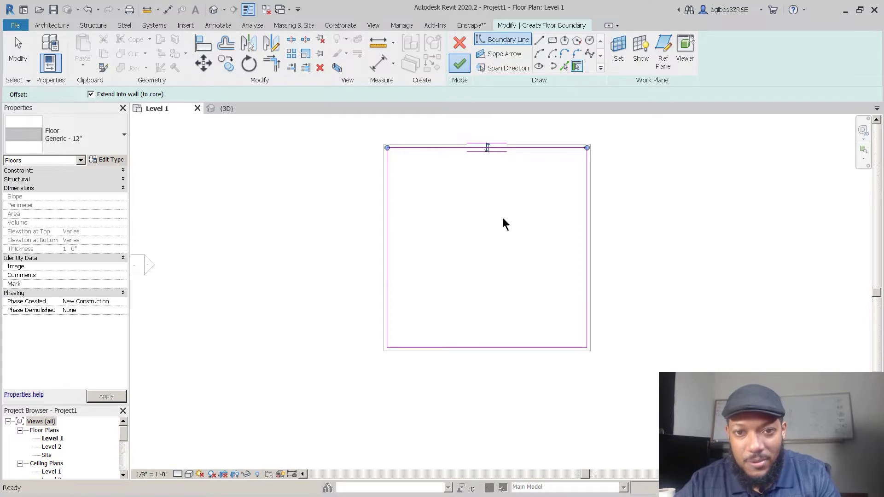
middle_click_drag(450, 195, 389, 210)
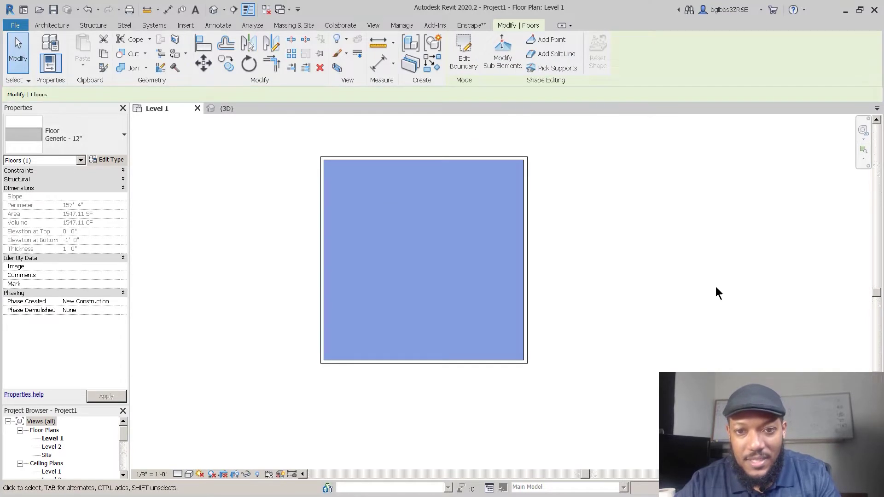
left_click(717, 287)
- Move the north wall 10' straight south
scroll(345, 154, "up", 1)
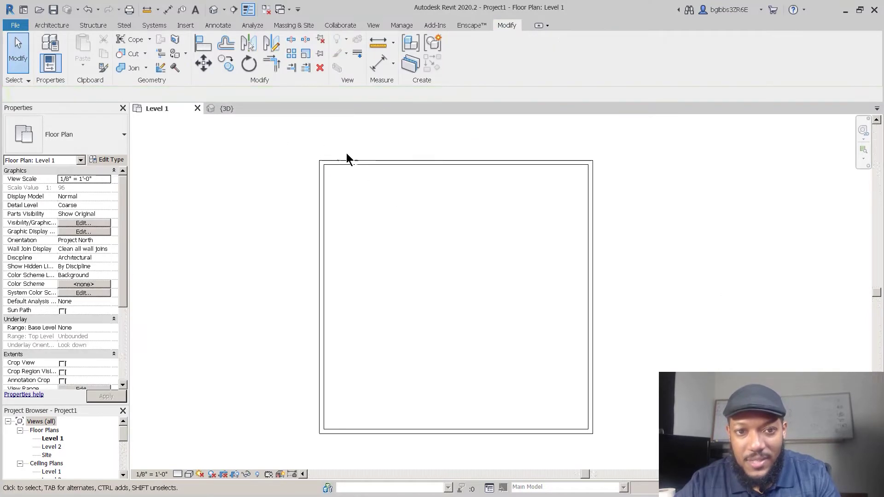
left_click(370, 164)
key("m")
key("v")
left_click(442, 204)
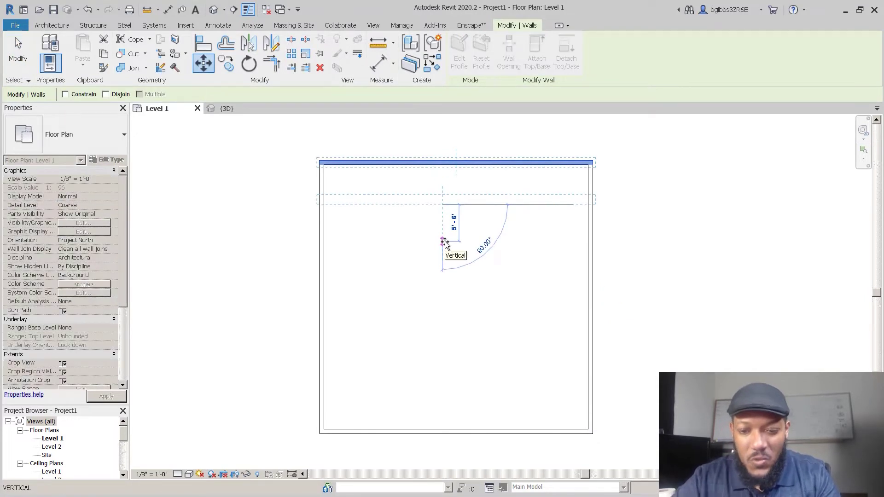
type("10")
key("Return")
left_click(447, 243)
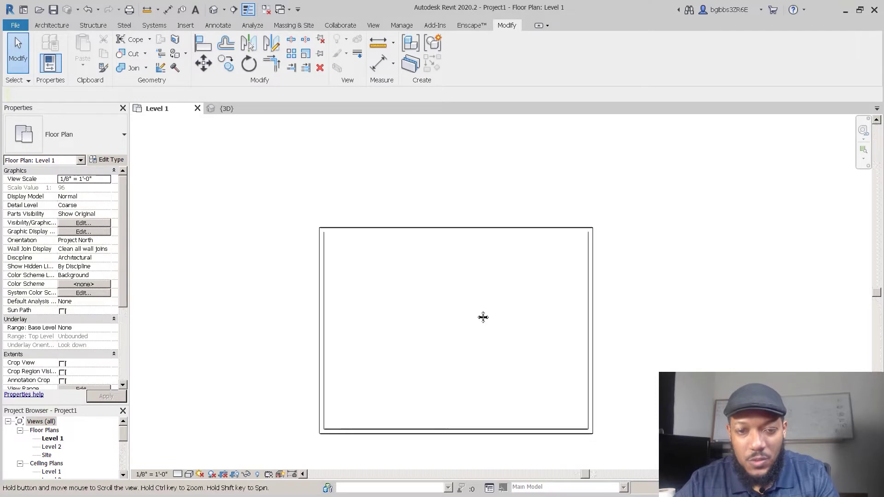
middle_click_drag(483, 320, 483, 299)
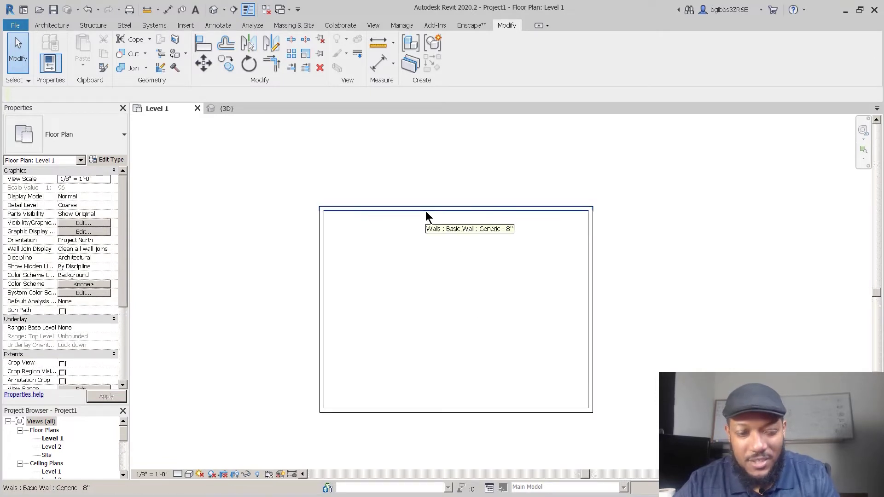
- Examine the dimensions of the floor inside the walls and of the north wall, clearing the selection after each
key("Tab")
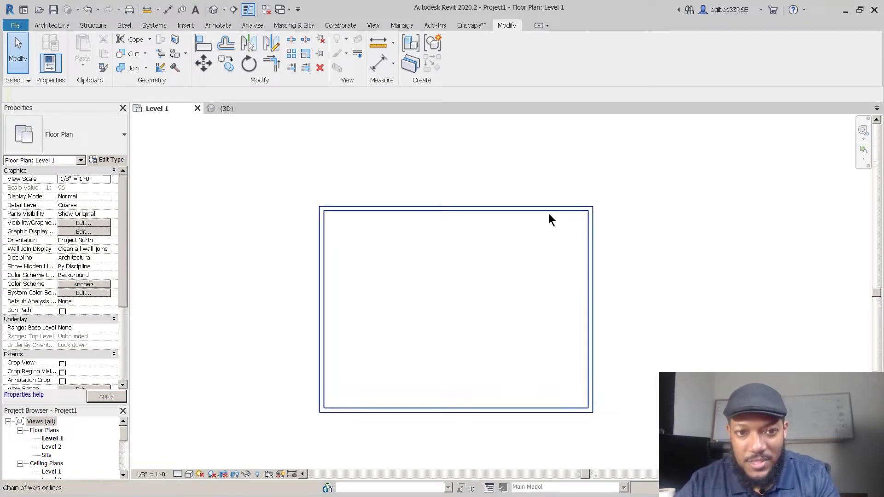
key("Tab")
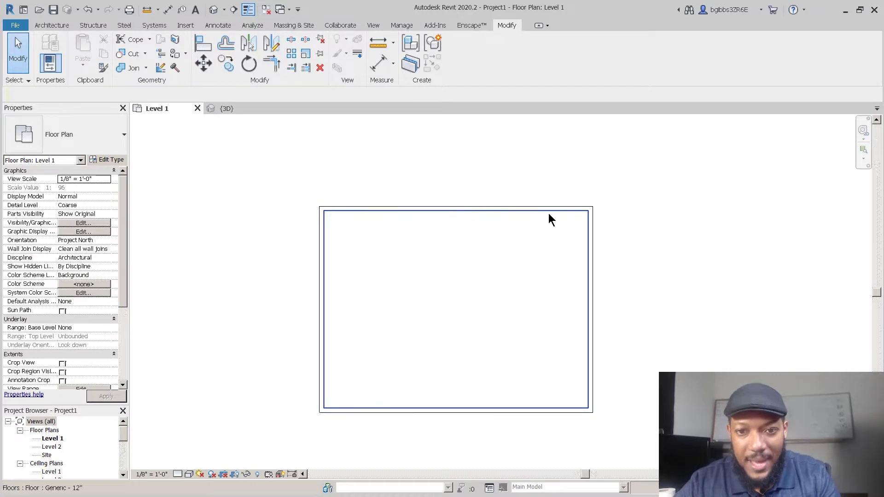
left_click(549, 214)
scroll(434, 247, "up", 2)
scroll(433, 147, "down", 2)
left_click(436, 156)
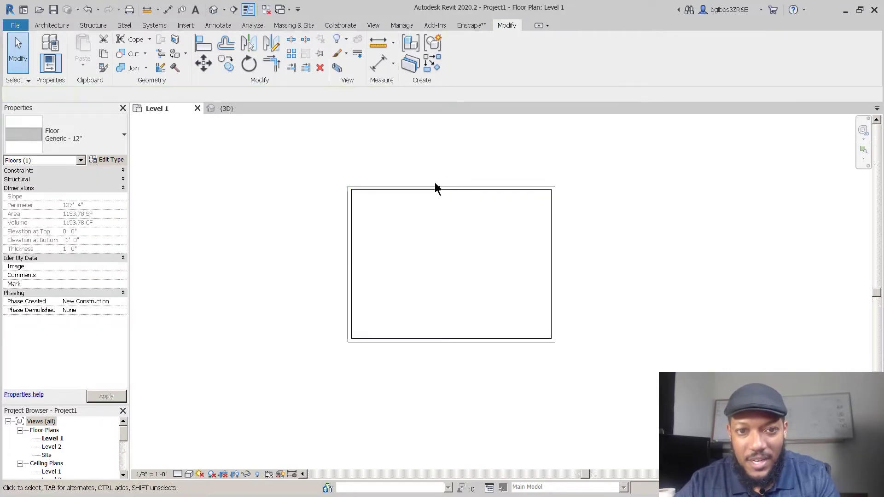
left_click(434, 187)
scroll(489, 216, "up", 1)
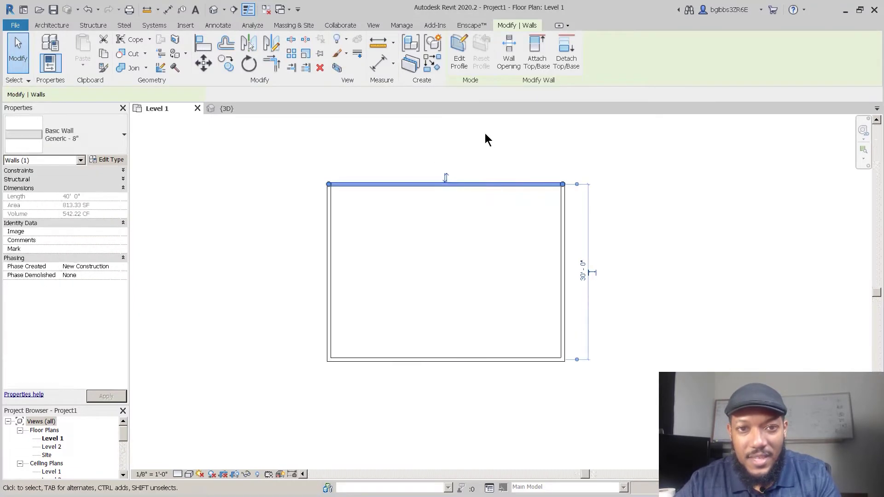
left_click(298, 117)
- Place a Single-Flush 36" x 84" door in the middle of the west wall, 15' from each end and swinging outward
left_click(42, 24)
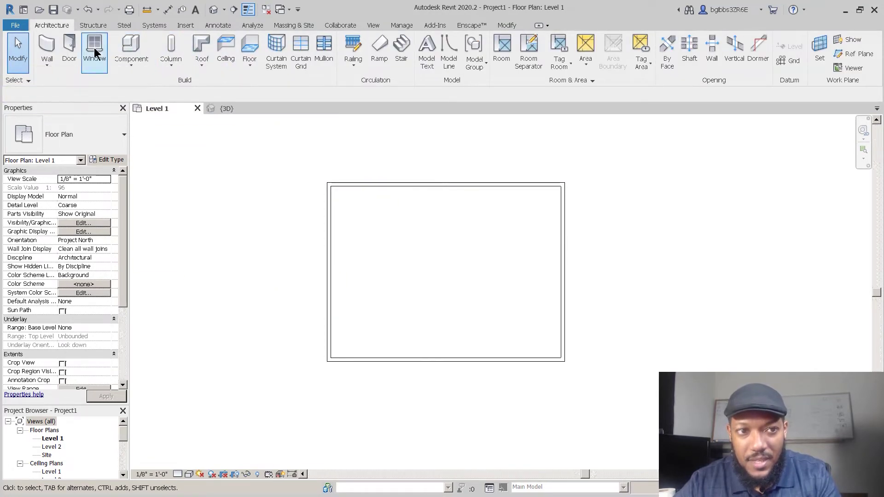
left_click(70, 49)
scroll(328, 271, "up", 2)
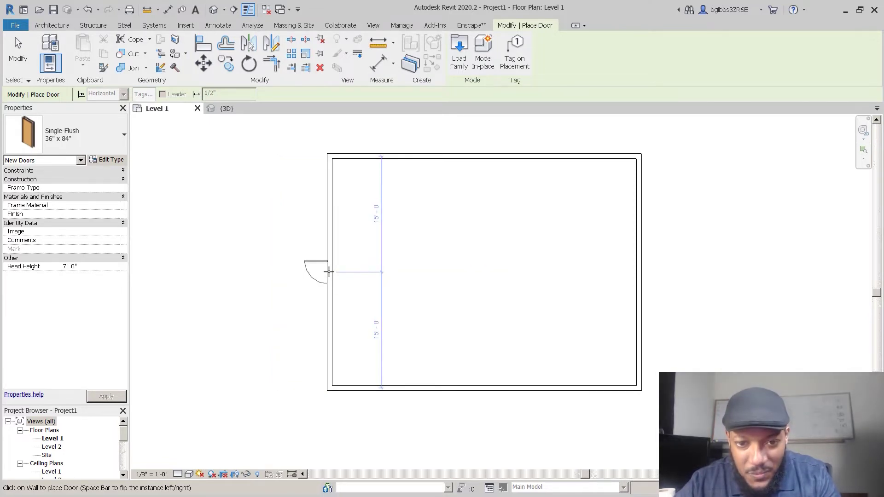
left_click(328, 271)
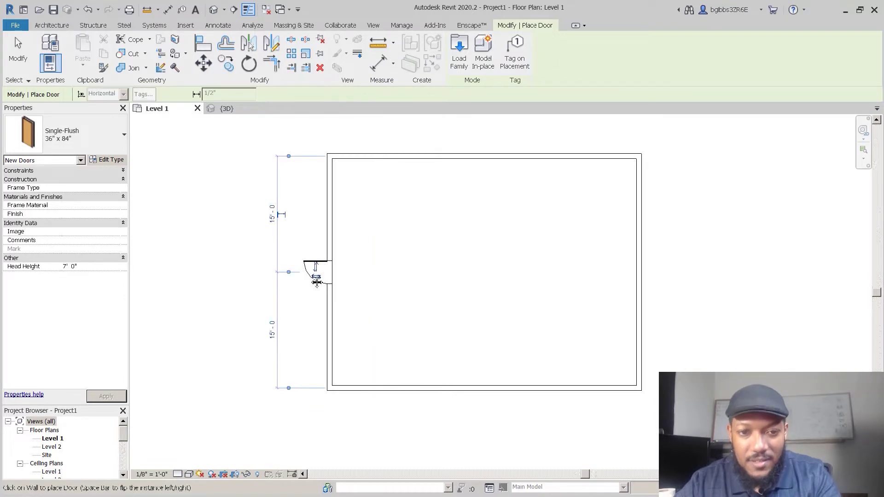
middle_click_drag(367, 293, 346, 294)
key("Escape")
key("Escape")
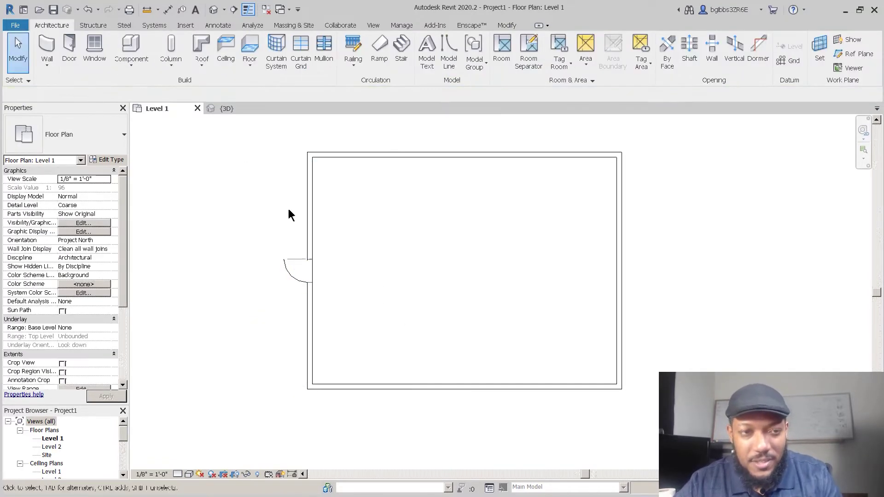
- Place two Fixed 36" x 48" windows in the west wall, 6'-6" from the north wall and 6'-0" from the south wall
left_click(95, 51)
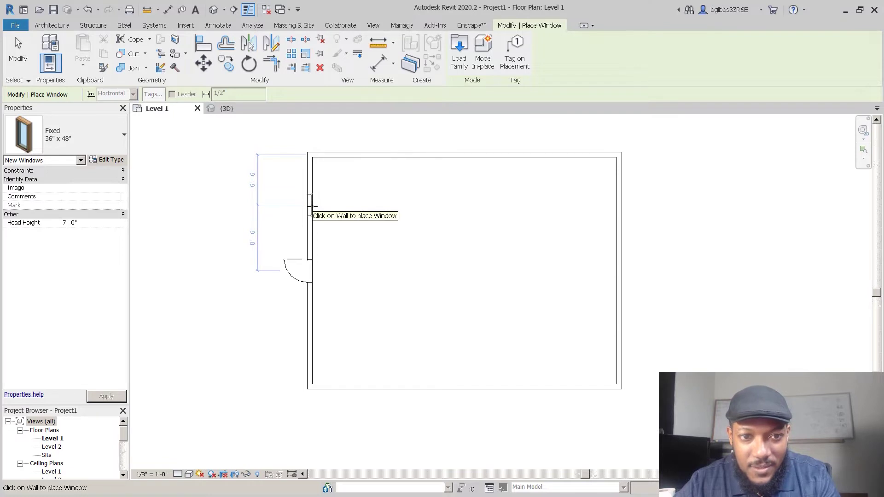
left_click(312, 205)
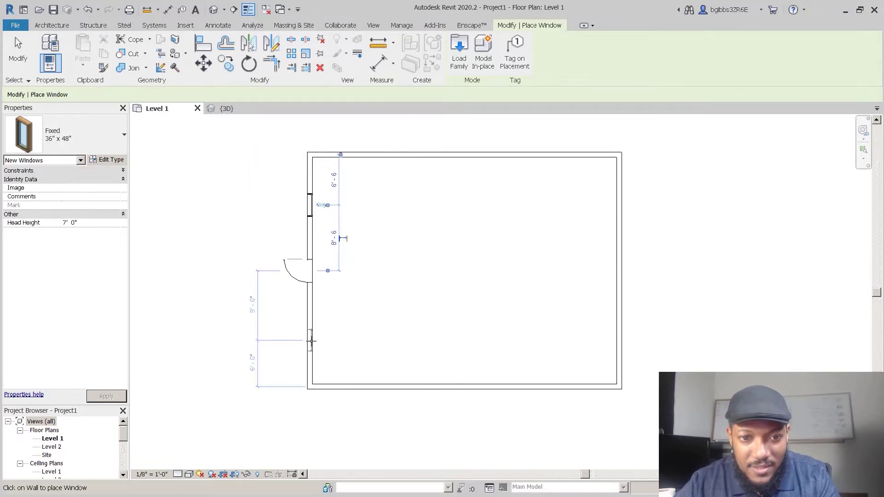
left_click(312, 341)
middle_click_drag(434, 312, 413, 309)
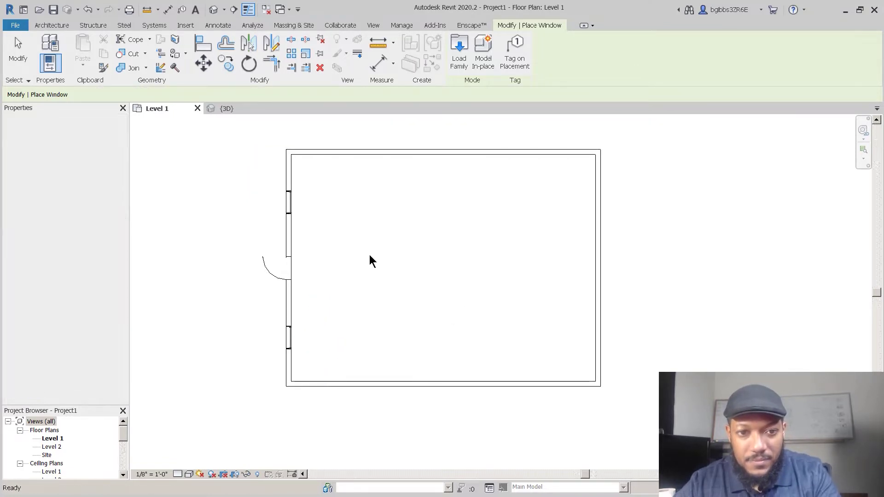
- Leave window placement and start a roof by footprint, moving it to Level 2
key("Escape")
key("Escape")
scroll(348, 262, "down", 1)
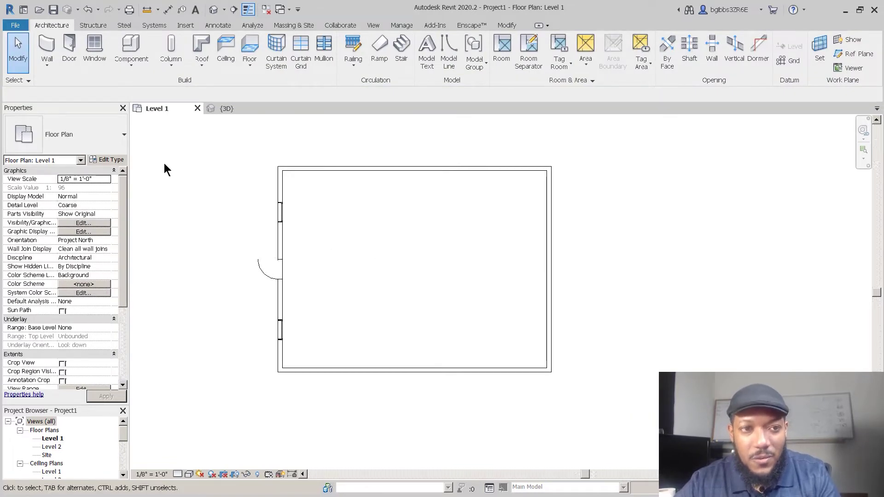
middle_click_drag(292, 223, 347, 234)
middle_click_drag(523, 351, 274, 281)
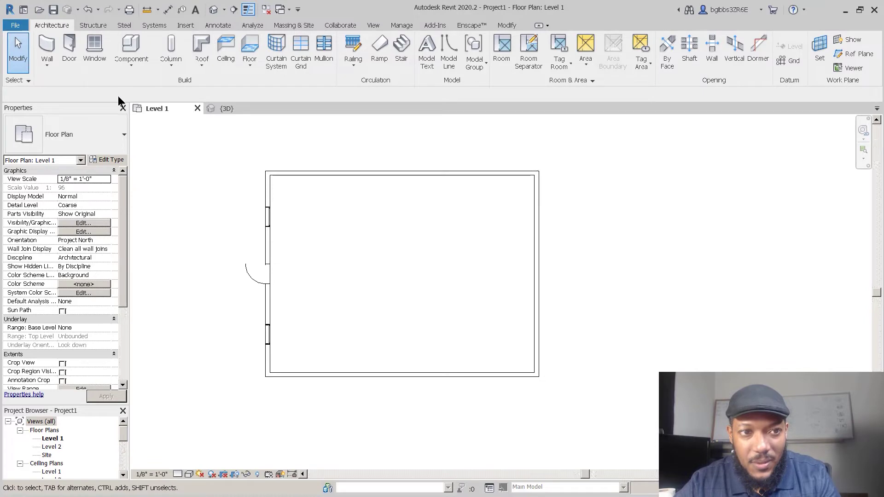
left_click(201, 46)
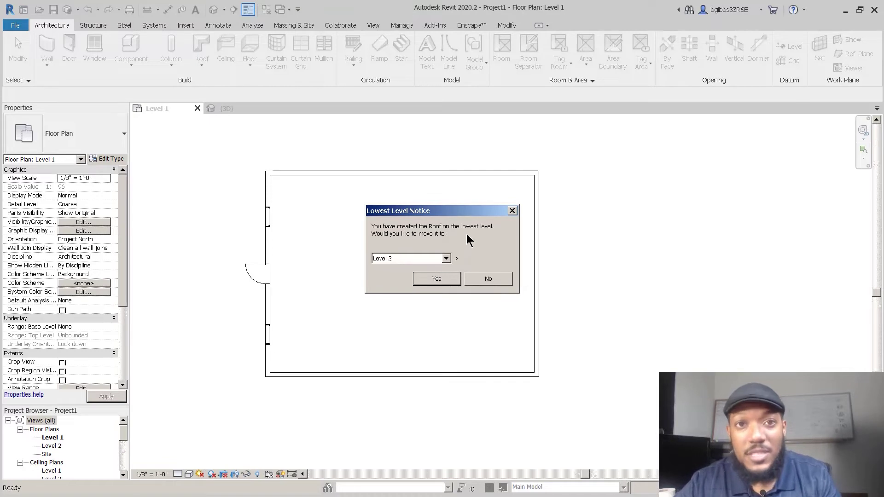
left_click(437, 279)
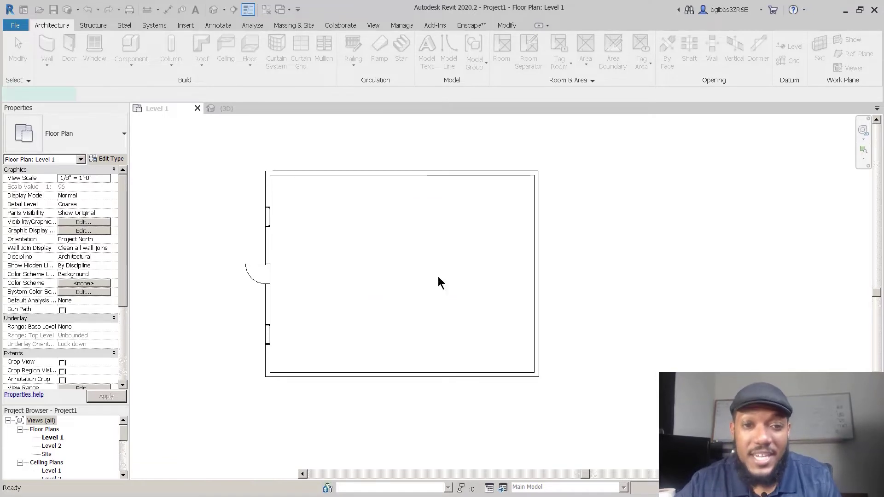
middle_click_drag(401, 245, 438, 237)
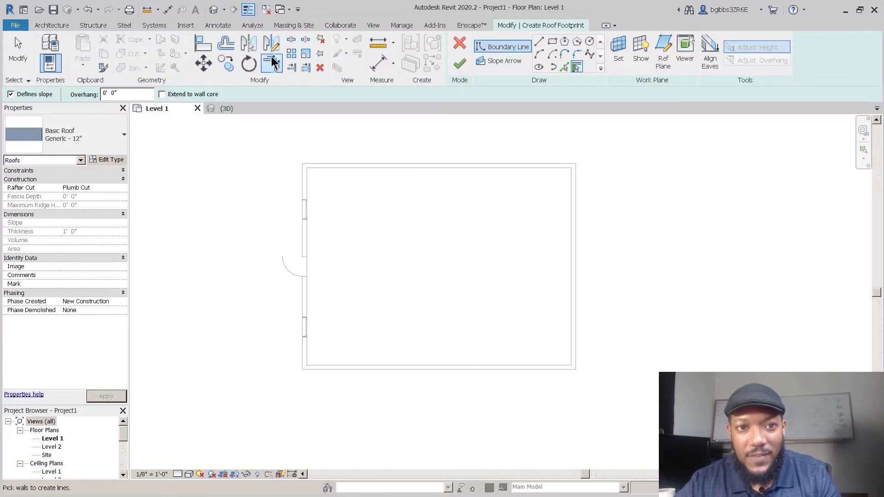
- Create the roof boundary from the chain of all four walls, with Defines slope on and a 0' 0" overhang
left_click(552, 41)
scroll(296, 154, "up", 2)
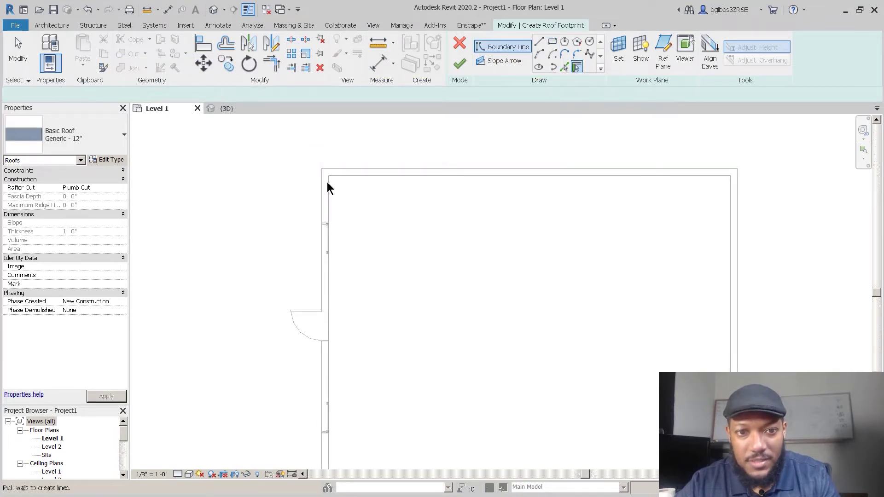
key("Tab")
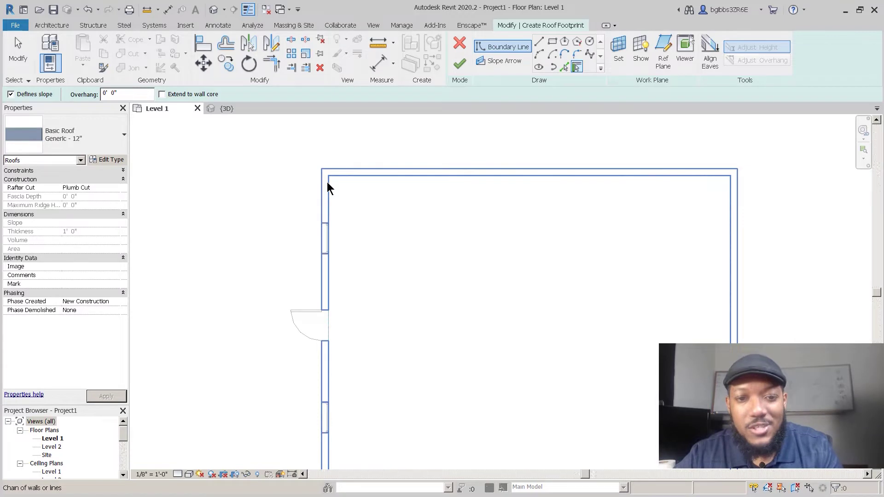
left_click(327, 181)
scroll(352, 148, "down", 2)
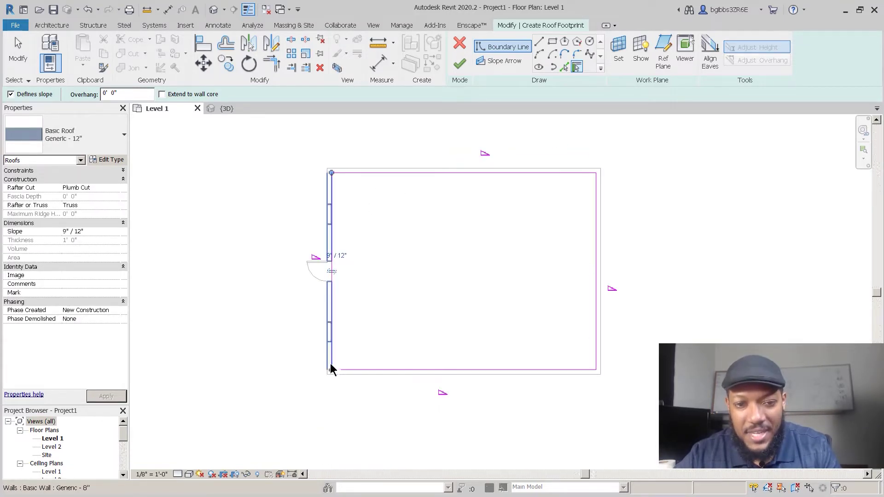
- Examine the roof footprint lines and the slope markers on its four sides
middle_click_drag(344, 201, 325, 182)
middle_click_drag(345, 261, 326, 263)
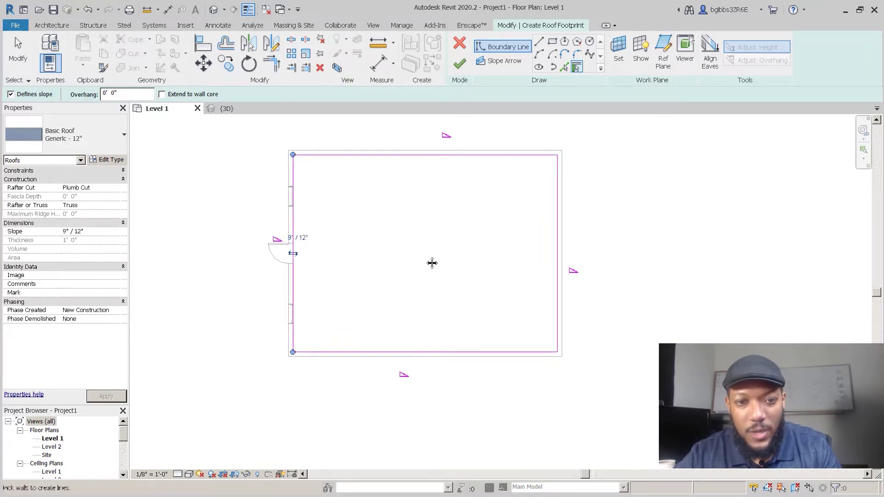
middle_click_drag(432, 263, 475, 272)
scroll(340, 206, "up", 2)
scroll(345, 349, "down", 1)
scroll(357, 209, "down", 1)
middle_click_drag(357, 209, 280, 161)
scroll(280, 161, "up", 1)
middle_click_drag(297, 363, 297, 338)
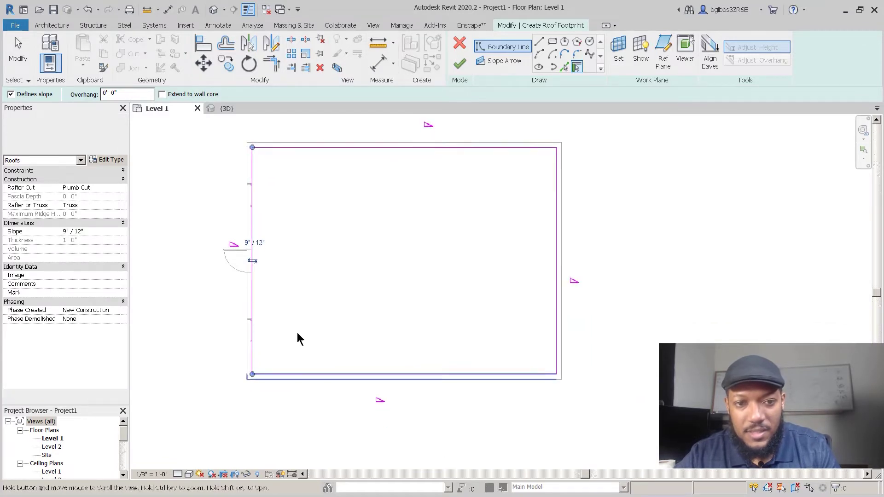
middle_click_drag(236, 223, 312, 247)
scroll(326, 258, "down", 1)
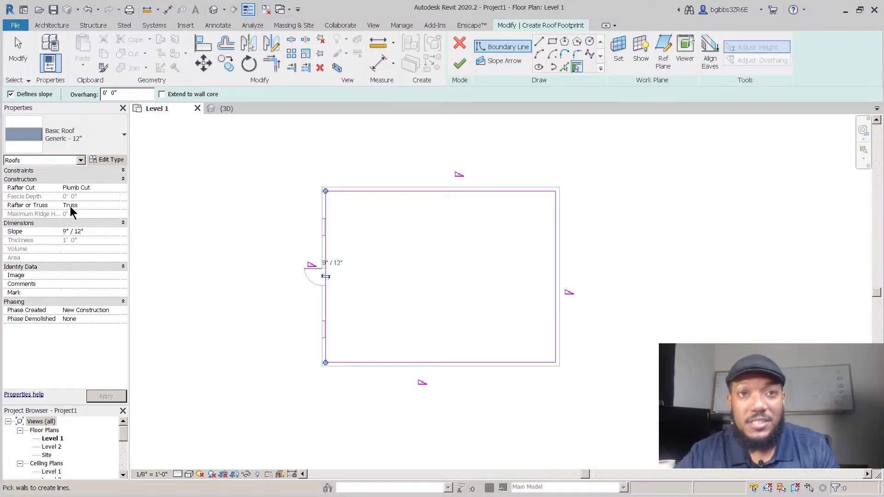
middle_click_drag(289, 280, 271, 276)
scroll(271, 275, "up", 1)
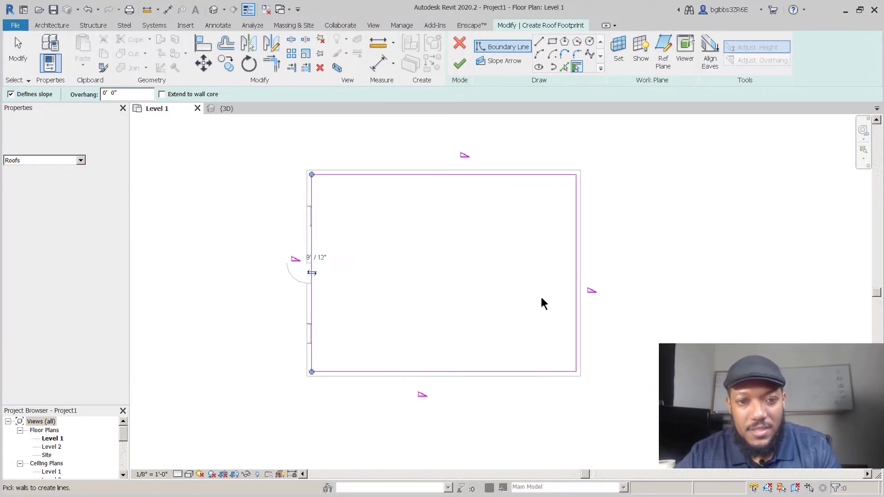
scroll(477, 296, "down", 2)
middle_click_drag(476, 295, 390, 302)
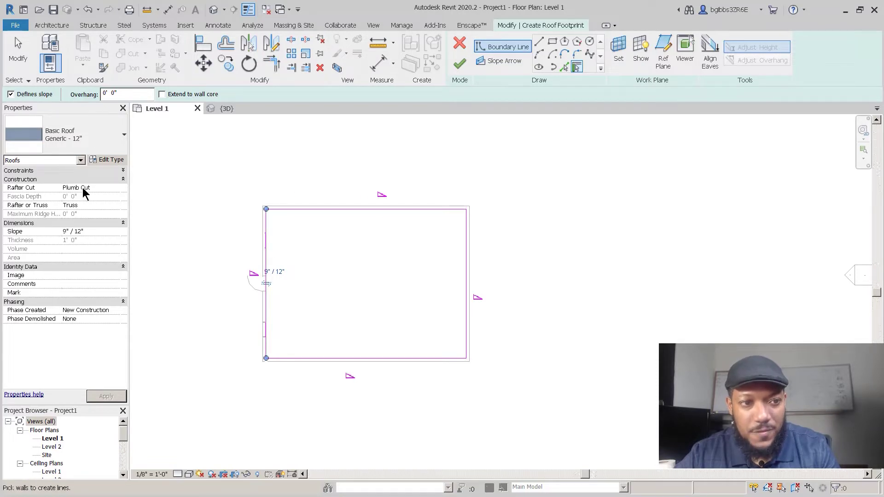
- Review the roof's level constraints and its rafter cut options, keeping Plumb Cut
left_click(108, 171)
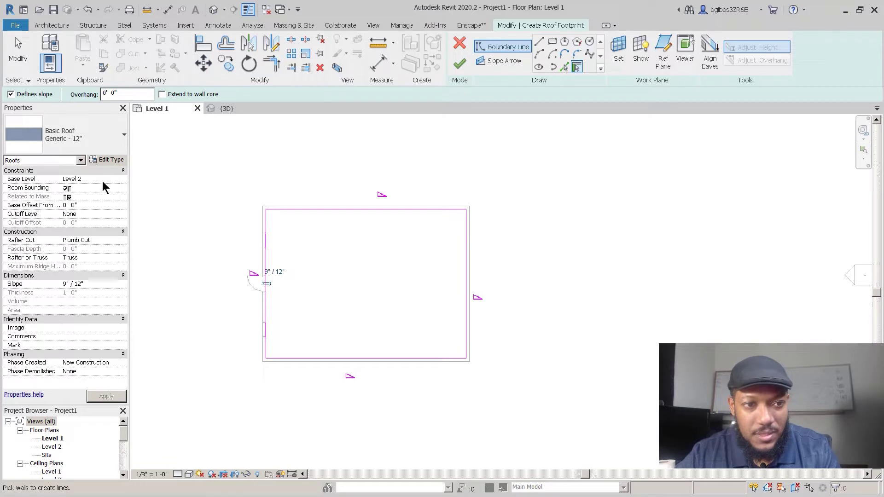
left_click(124, 170)
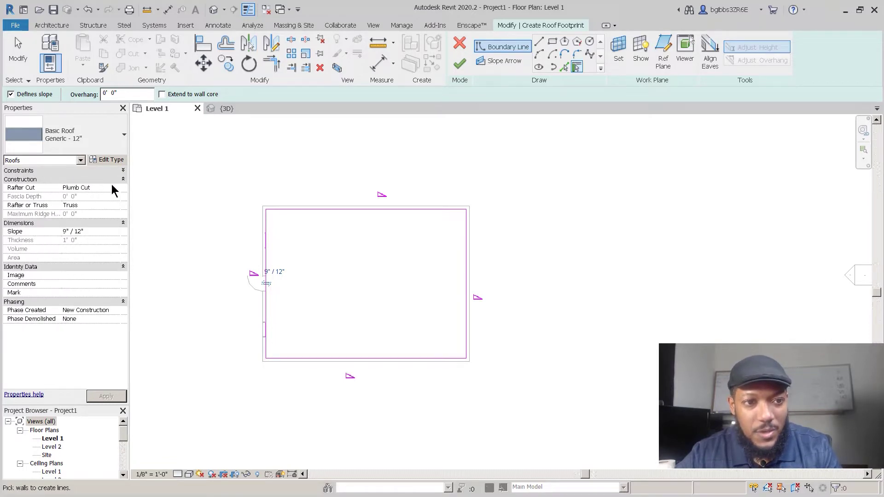
left_click(115, 188)
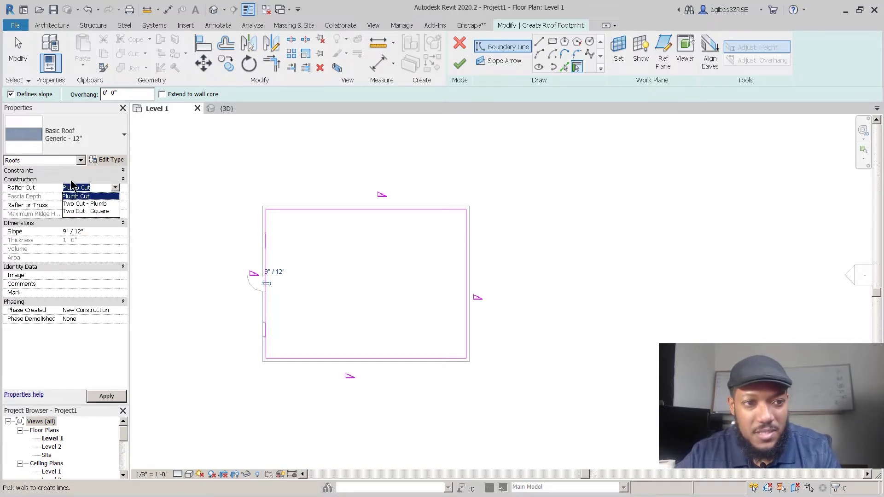
left_click(76, 196)
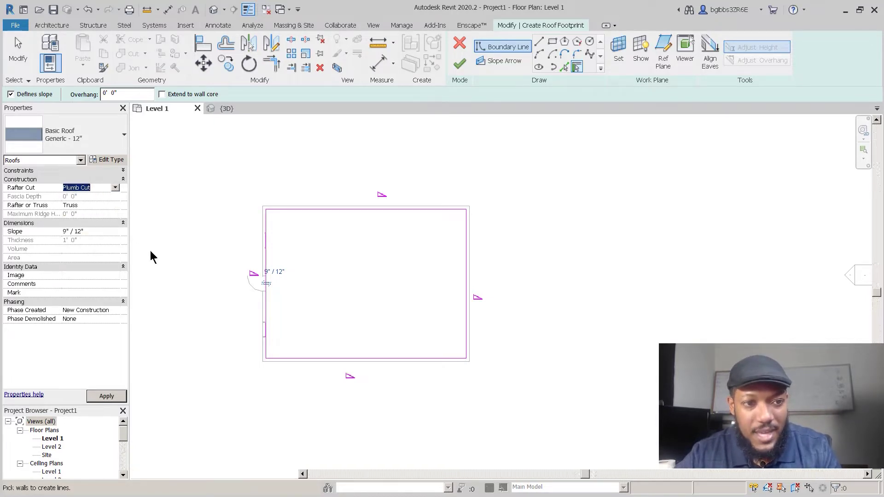
- Set the roof slope to 6" / 12" and clear the selection of the boundary line
left_click(87, 232)
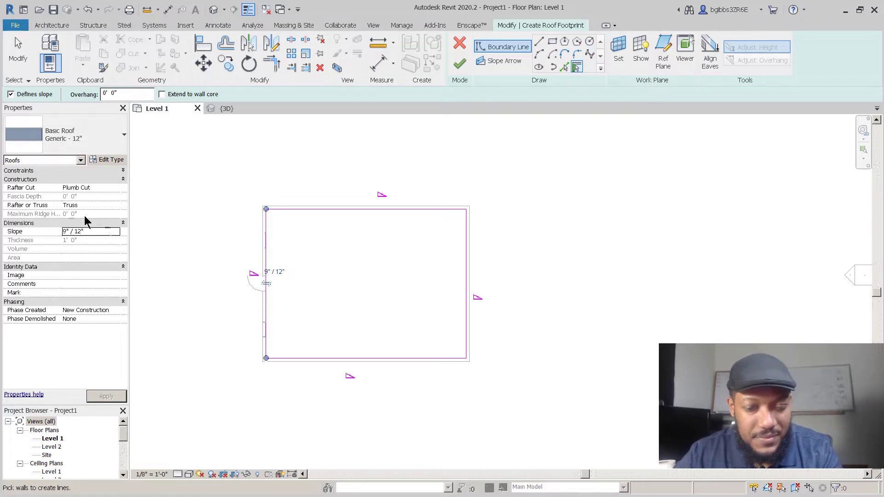
left_click_drag(67, 232, 63, 233)
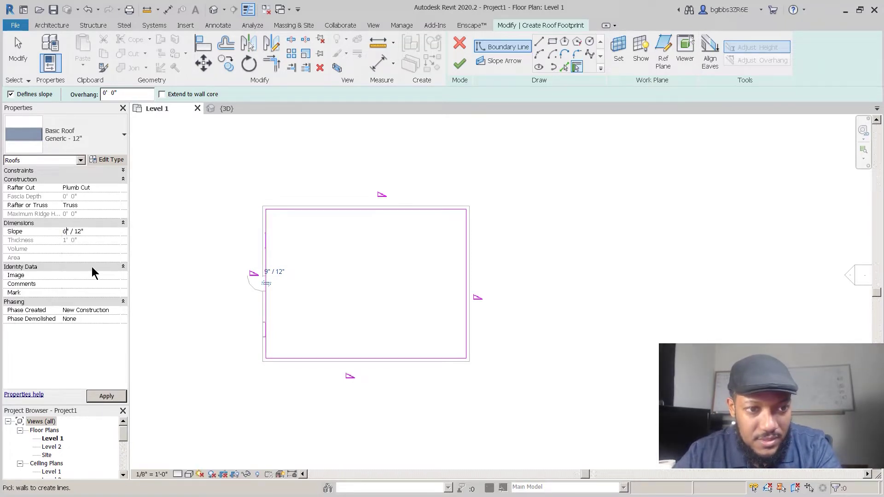
scroll(353, 330, "up", 1)
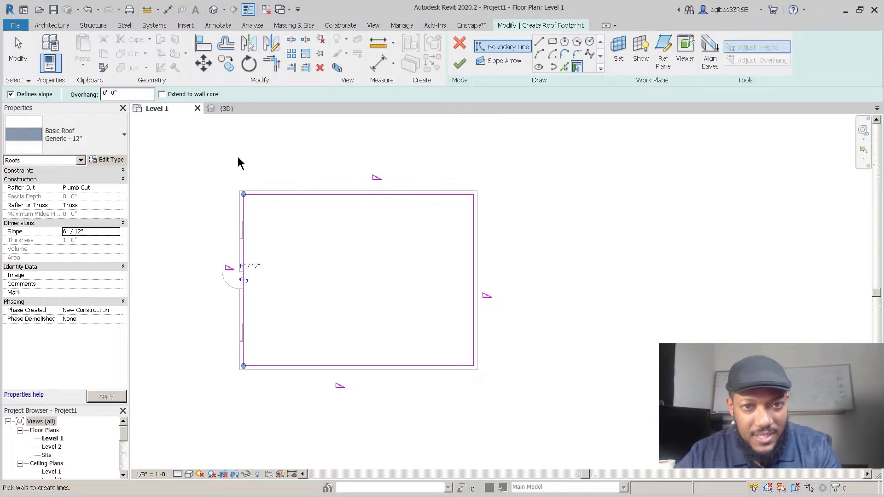
middle_click_drag(334, 267, 373, 265)
left_click(283, 264)
left_click(293, 311)
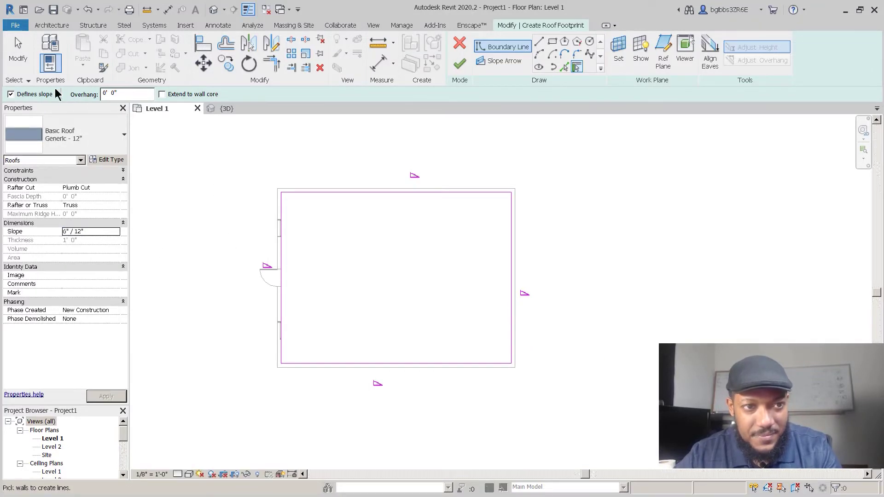
- Check the slope on the whole chain of boundary lines, then finish the roof footprint
left_click(12, 62)
key("Tab")
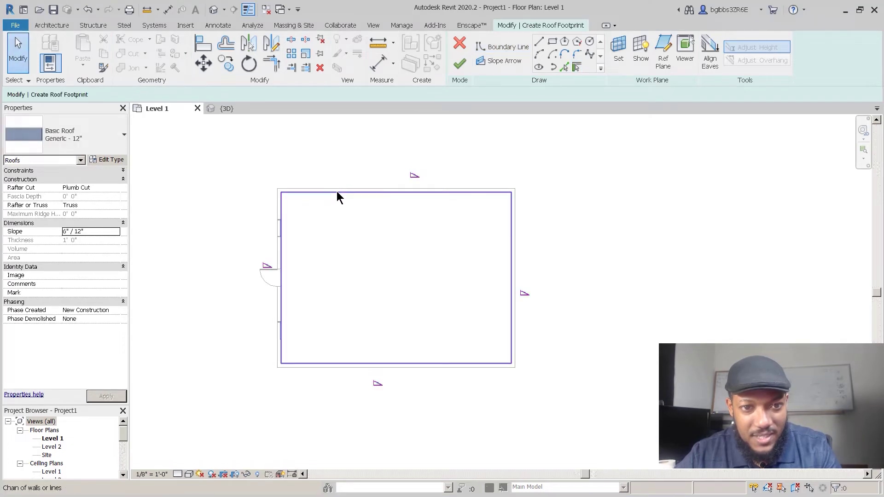
left_click(338, 196)
middle_click_drag(465, 257, 446, 237)
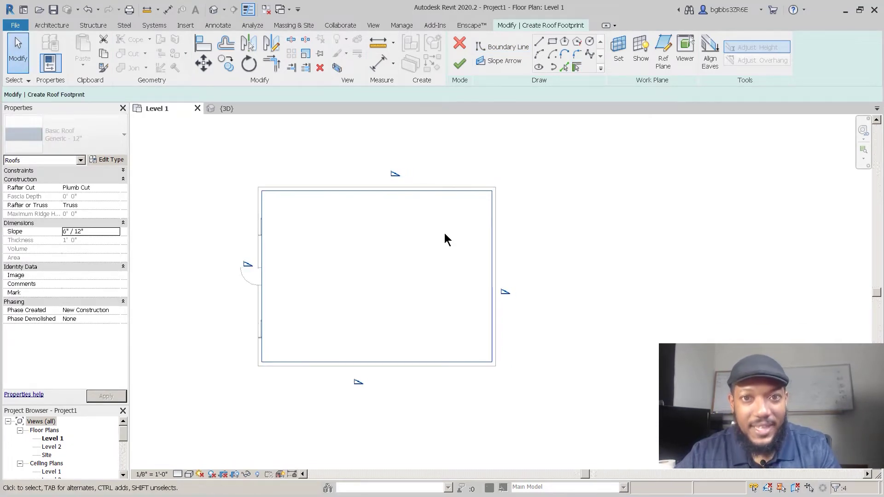
left_click(306, 202)
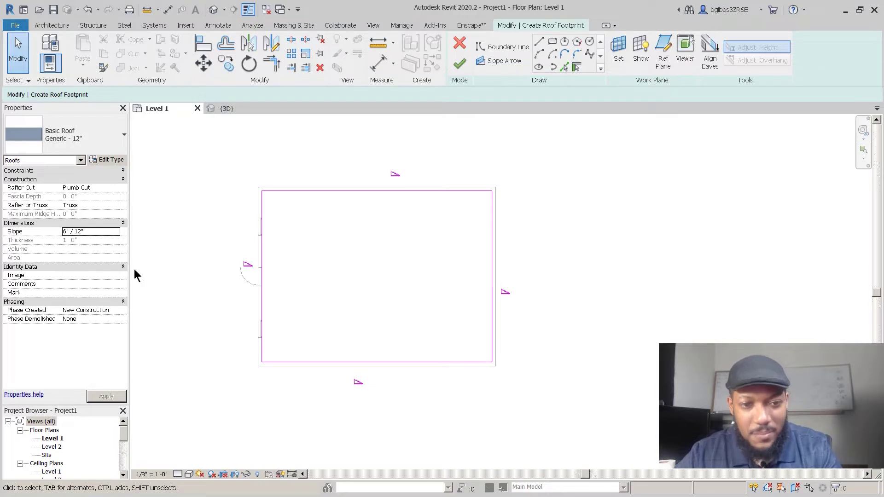
left_click(457, 67)
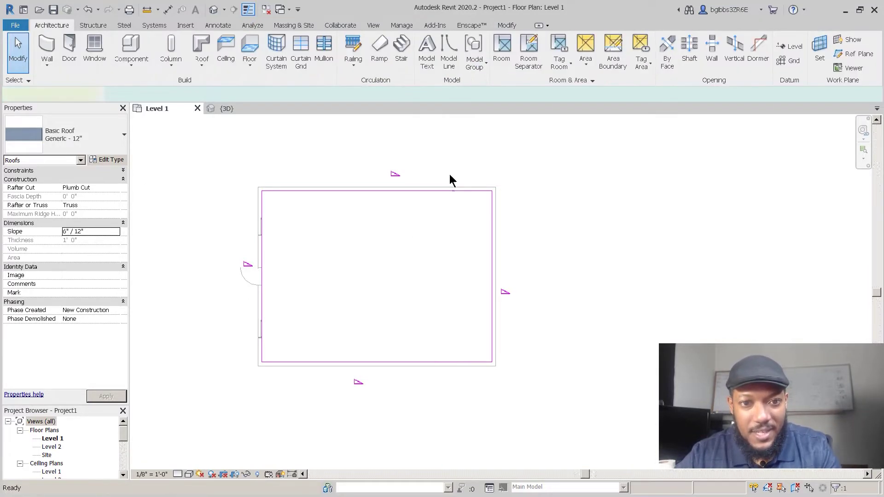
- In the 3D view, set the top constraint of all four walls to Up to level: Level 2, filtering the roof out of the selection
left_click(232, 110)
middle_click_drag(489, 349, 538, 254, "shift")
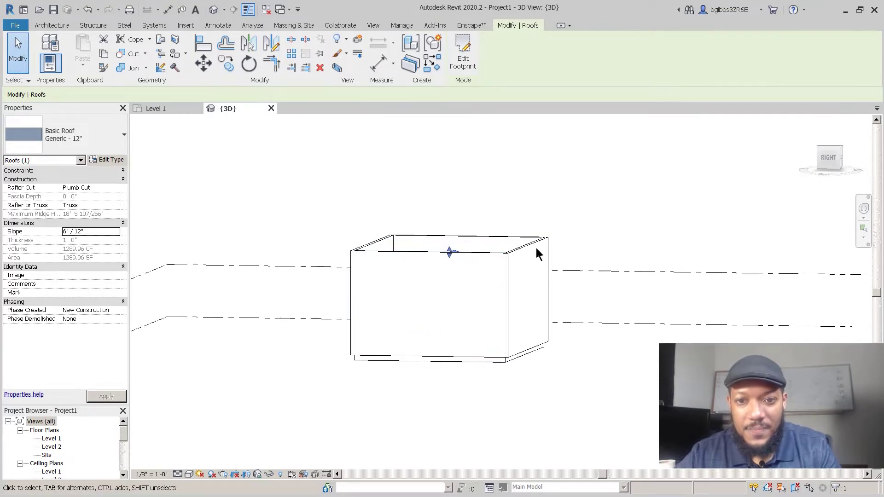
middle_click_drag(470, 257, 499, 245, "shift")
left_click_drag(608, 191, 355, 245)
left_click(838, 489)
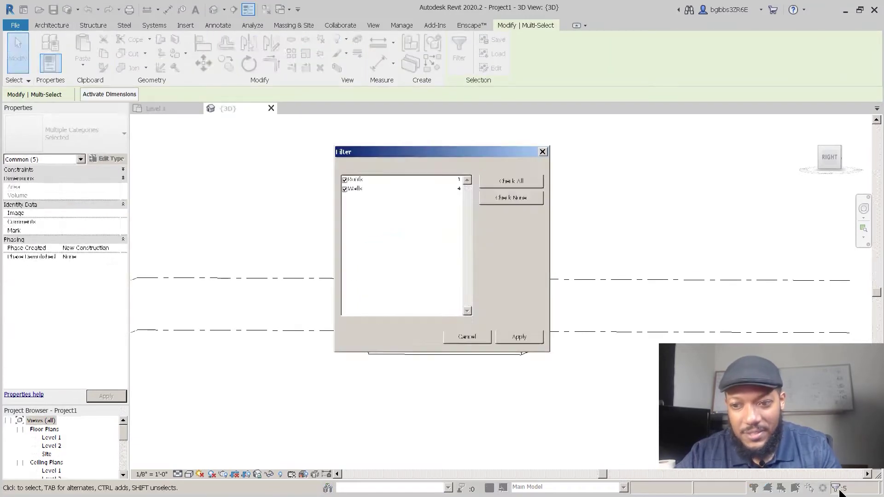
left_click(344, 180)
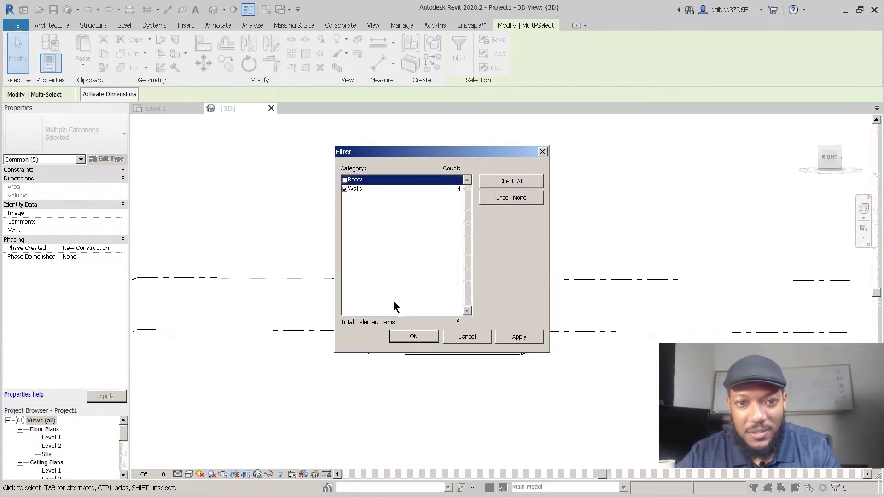
left_click(406, 337)
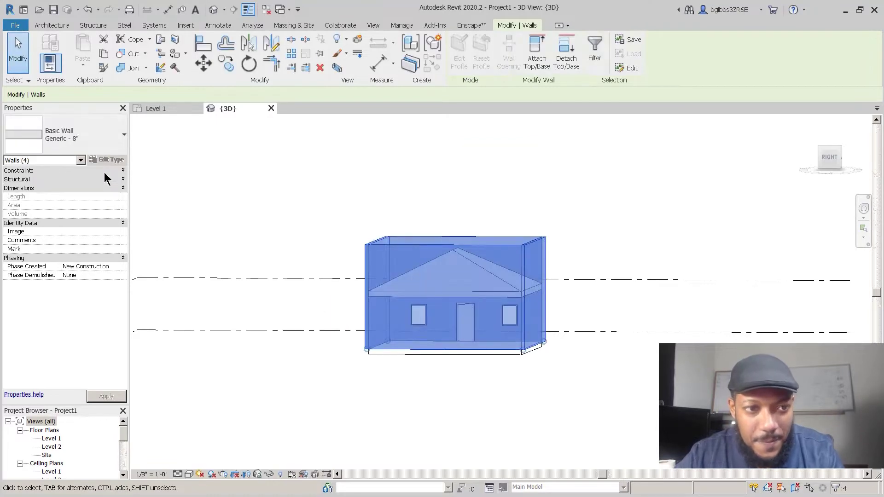
left_click(107, 223)
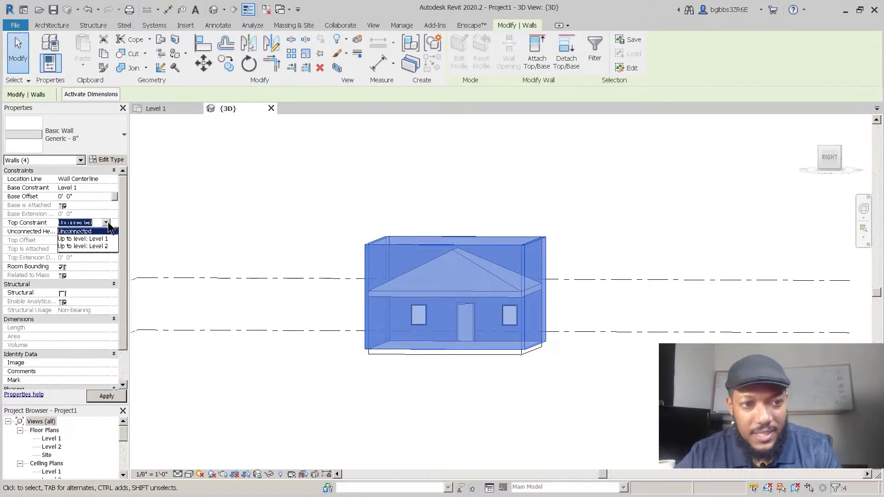
left_click(102, 246)
left_click(422, 179)
- Examine the roof on the shortened walls and how the Level 1 and Level 2 planes relate to the building
middle_click_drag(390, 275, 337, 374, "shift")
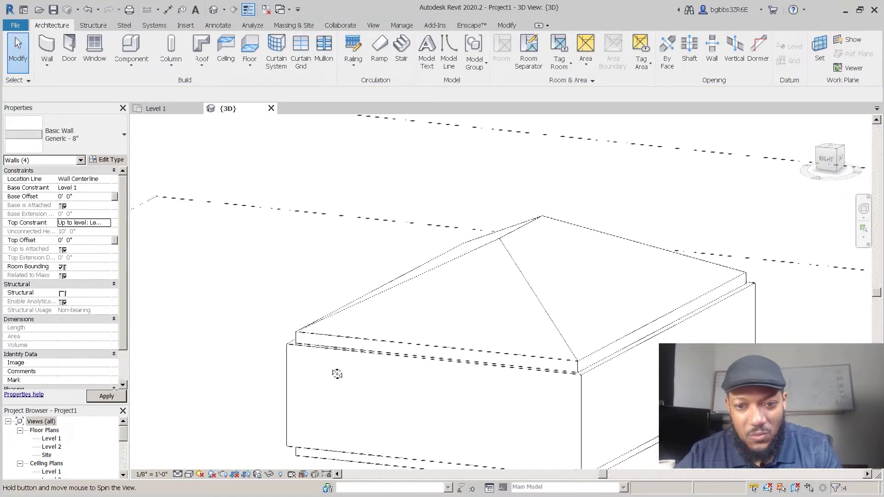
scroll(357, 229, "down", 3)
middle_click_drag(353, 291, 405, 293, "shift")
scroll(452, 180, "down", 2)
middle_click_drag(452, 180, 326, 292, "shift")
scroll(336, 234, "down", 3)
scroll(213, 221, "up", 5)
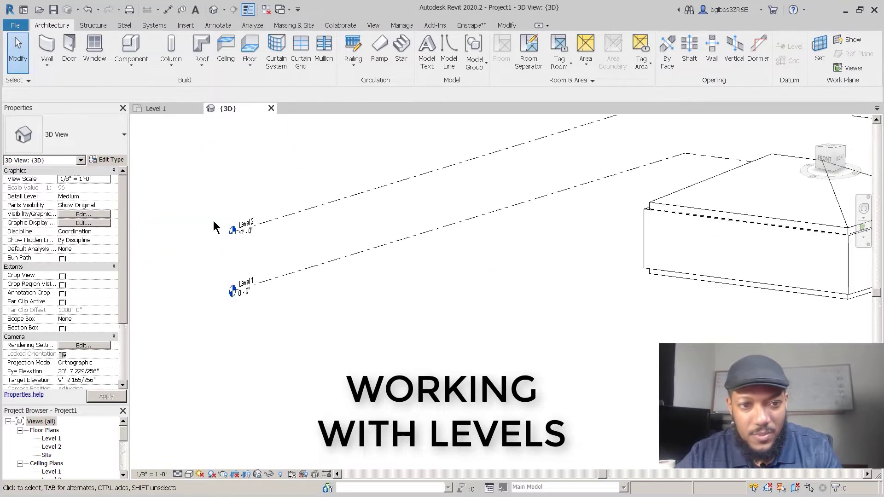
scroll(214, 220, "up", 2)
left_click(313, 340)
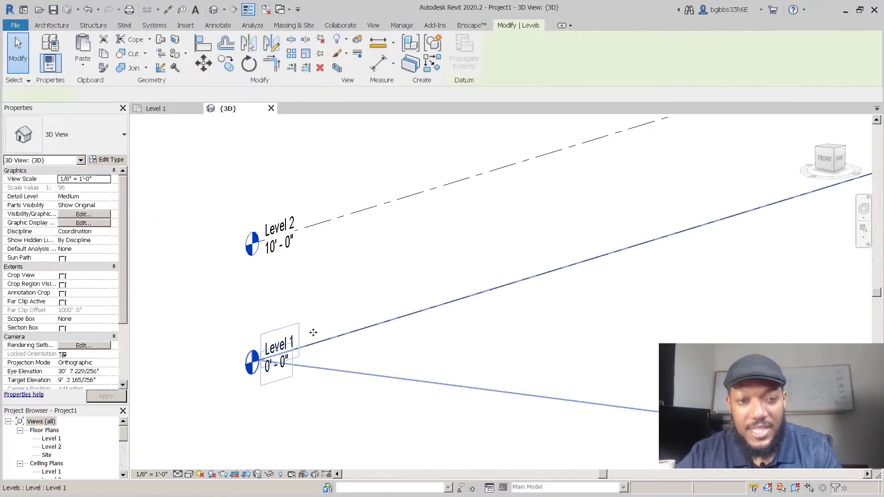
left_click(321, 225)
scroll(253, 316, "down", 2)
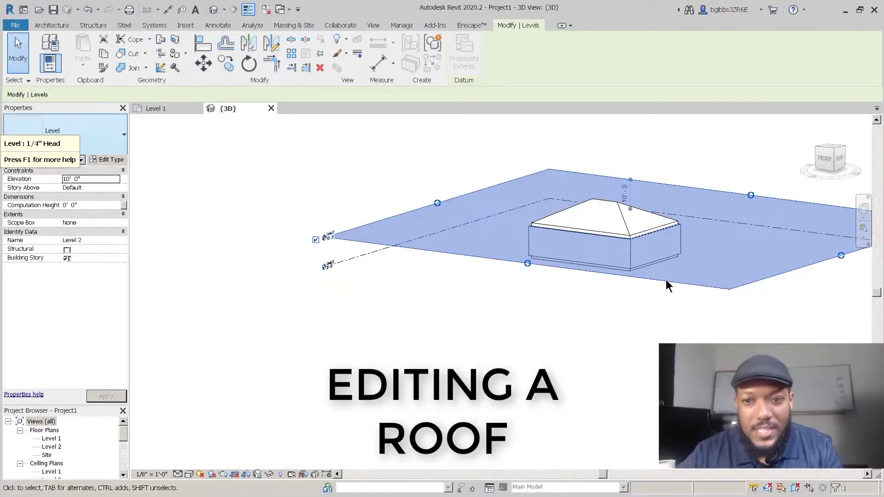
- Clear the level selection and examine how the roof edges sit against the wall tops from the side and from above
left_click(643, 281)
scroll(663, 236, "up", 3)
middle_click_drag(645, 242, 403, 249, "shift")
scroll(454, 252, "up", 2)
scroll(455, 252, "down", 3)
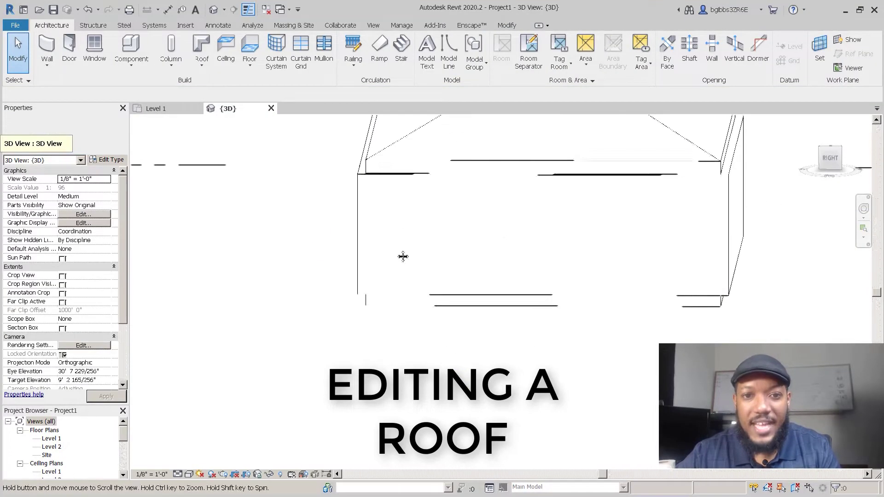
scroll(357, 310, "down", 3)
middle_click_drag(357, 310, 489, 267, "shift")
scroll(401, 280, "up", 3)
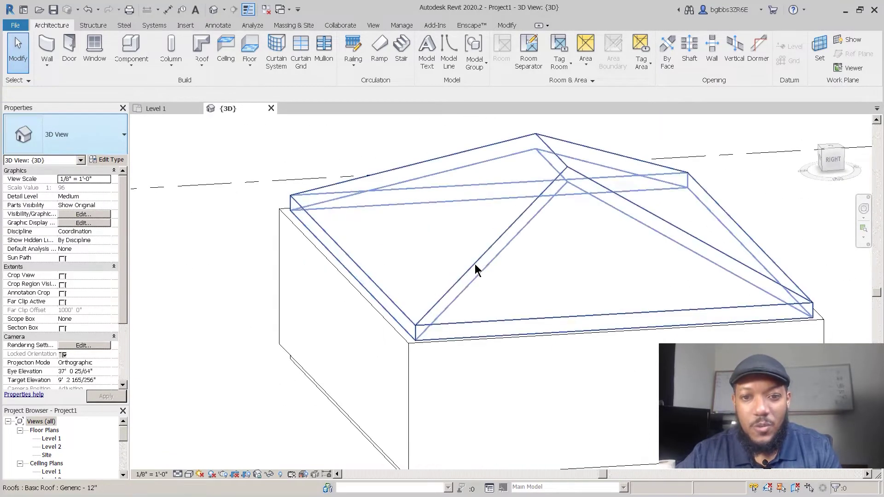
- Select the roof and open its footprint sketch for editing, with the whole boundary in sight
left_click(475, 264)
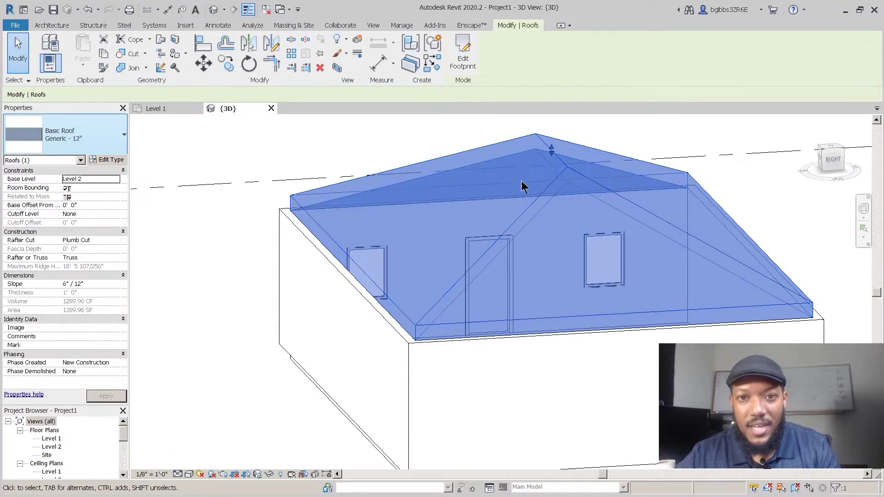
scroll(492, 197, "down", 2)
left_click(463, 53)
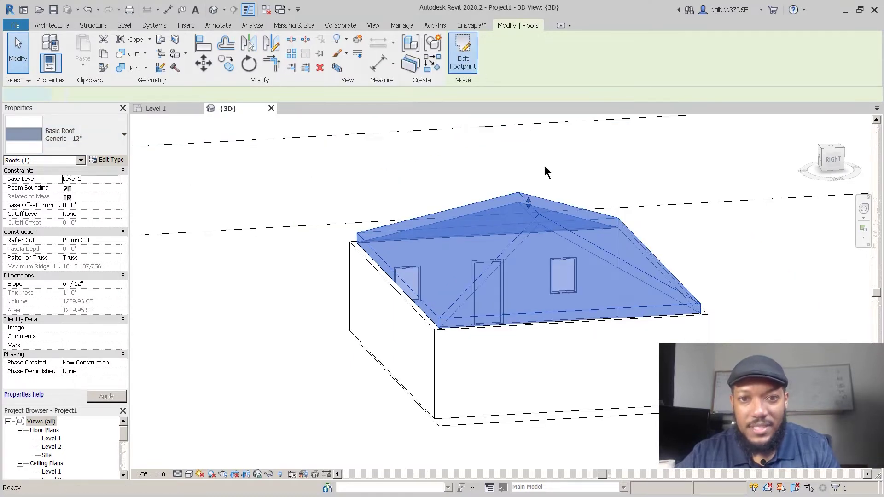
scroll(496, 327, "up", 3)
mouse_move(495, 327)
middle_mouse_down("shift")
mouse_move(490, 424)
mouse_move(370, 178)
mouse_move(404, 292)
mouse_move(386, 282)
middle_mouse_up("shift")
- Delete the entire chain of existing boundary lines from the roof footprint
key("Tab")
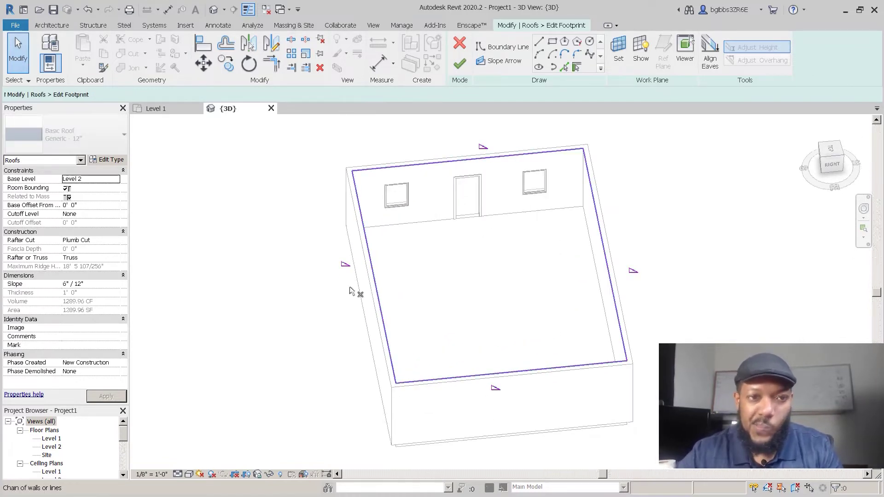
key("d")
key("e")
key("Tab")
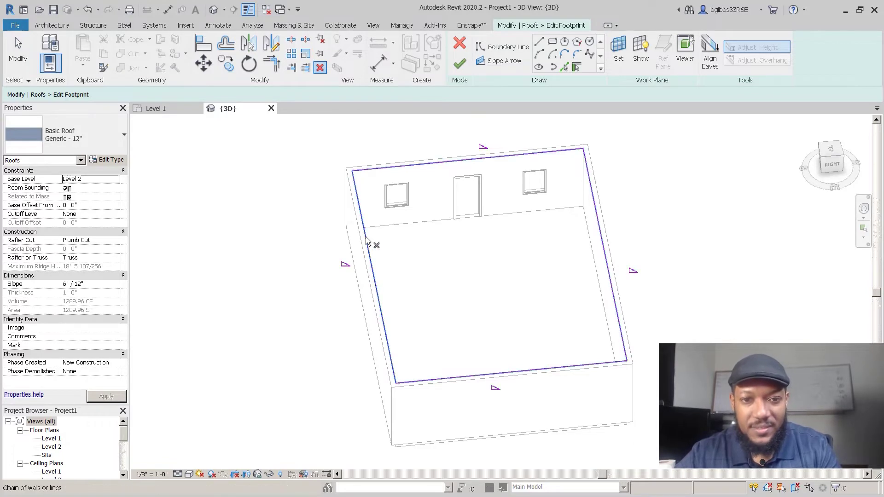
left_click(366, 238)
key("Escape")
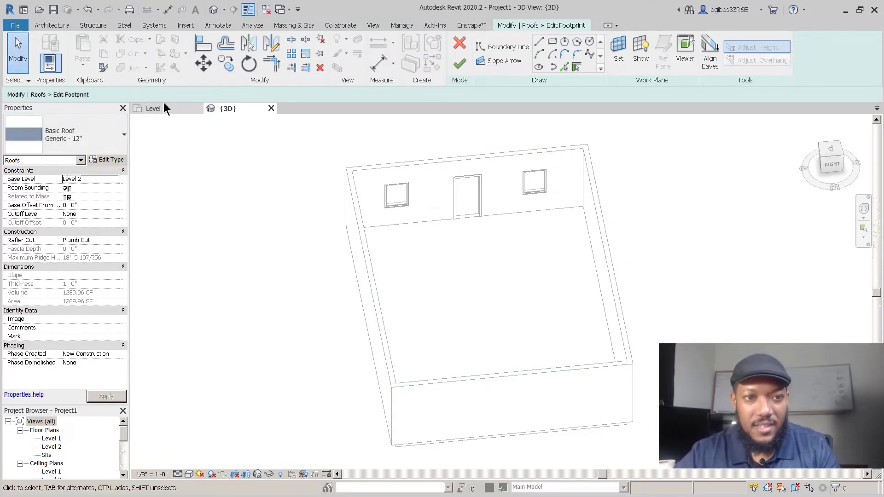
- In the Level 1 plan, create slope-defining boundary lines along the outer faces of all four walls with Pick Walls, using a 0' 0" overhang
left_click(157, 108)
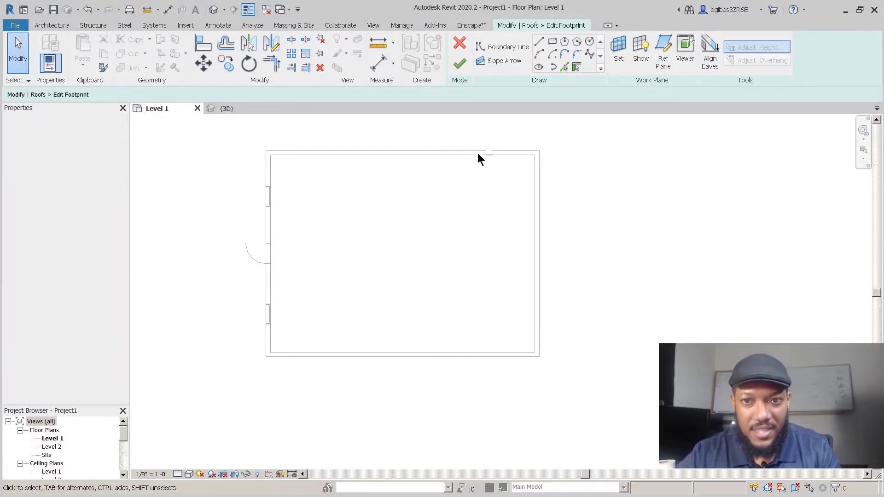
left_click(577, 68)
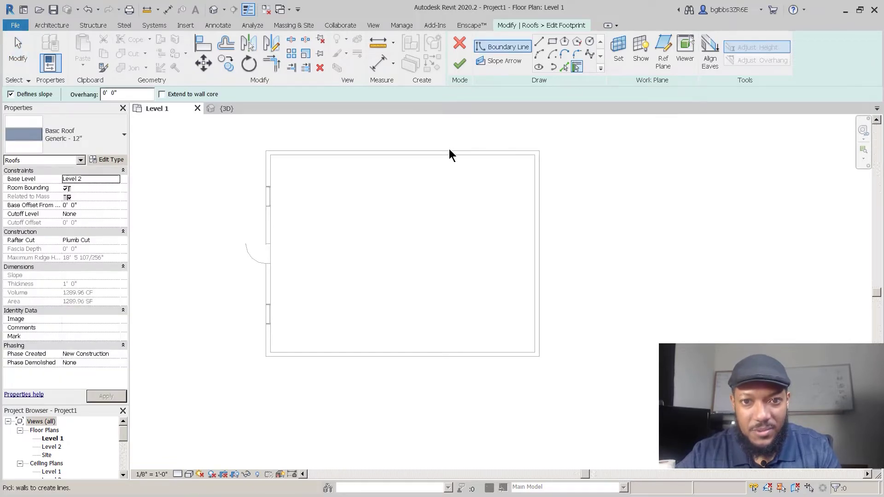
key("Tab")
left_click(449, 150)
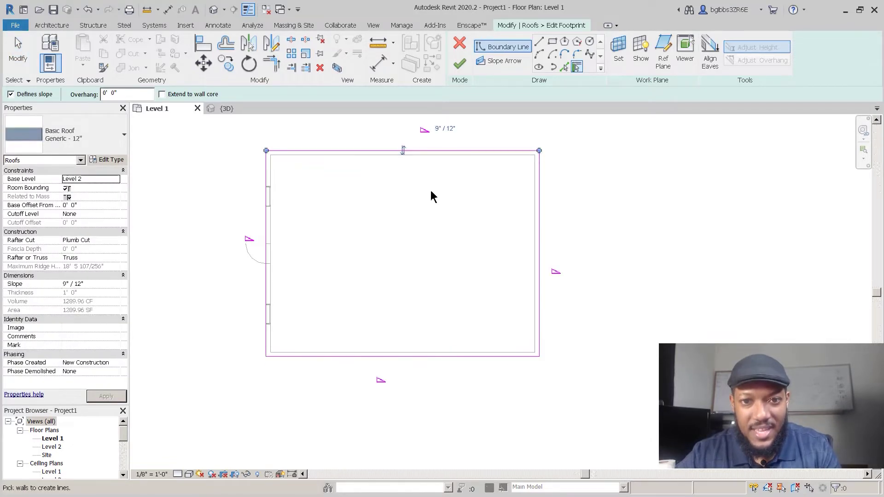
scroll(400, 151, "up", 3)
scroll(420, 162, "down", 5)
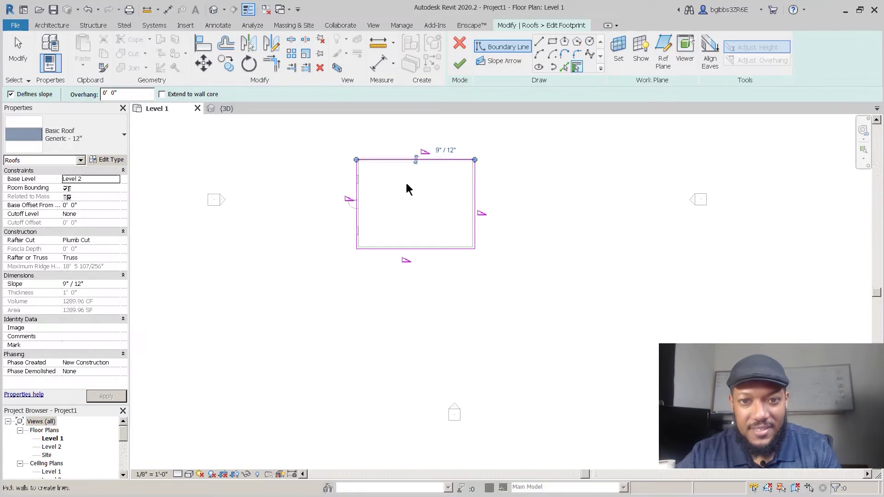
- Set the slope of all four boundary lines to 6" / 12" and finish the roof footprint
left_click(23, 58)
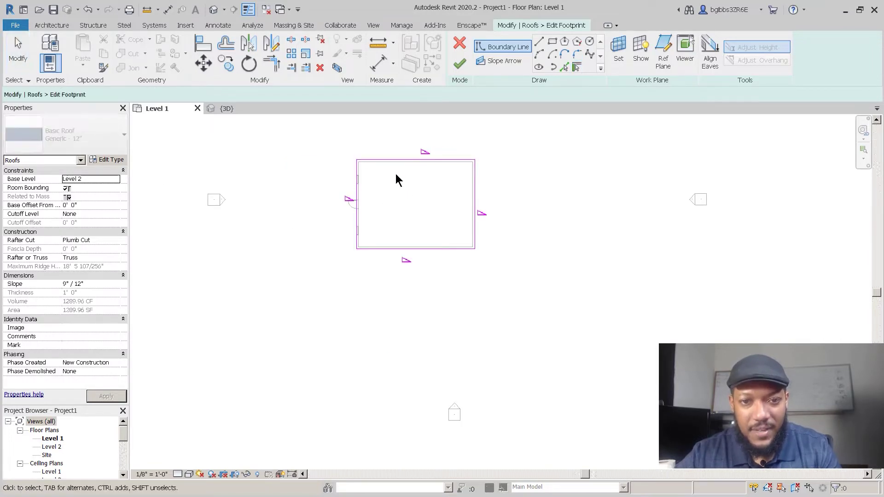
scroll(396, 173, "up", 2)
left_click_drag(545, 310, 305, 134)
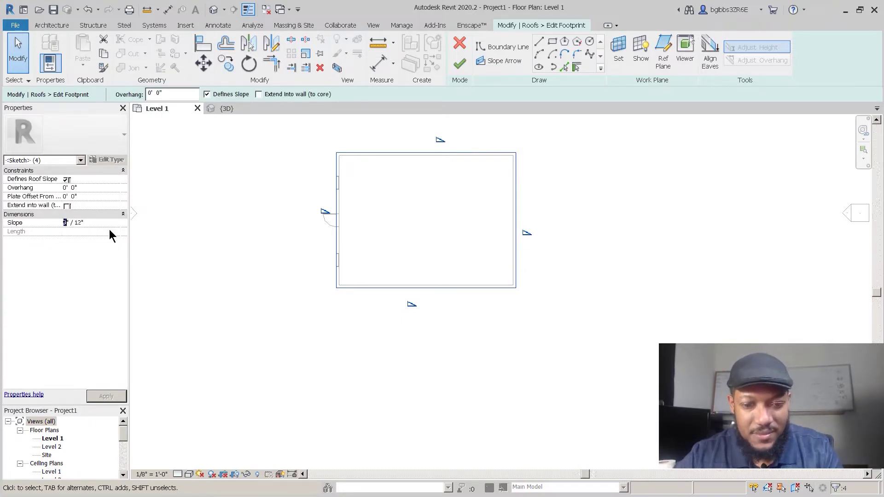
type("6")
scroll(427, 187, "up", 3)
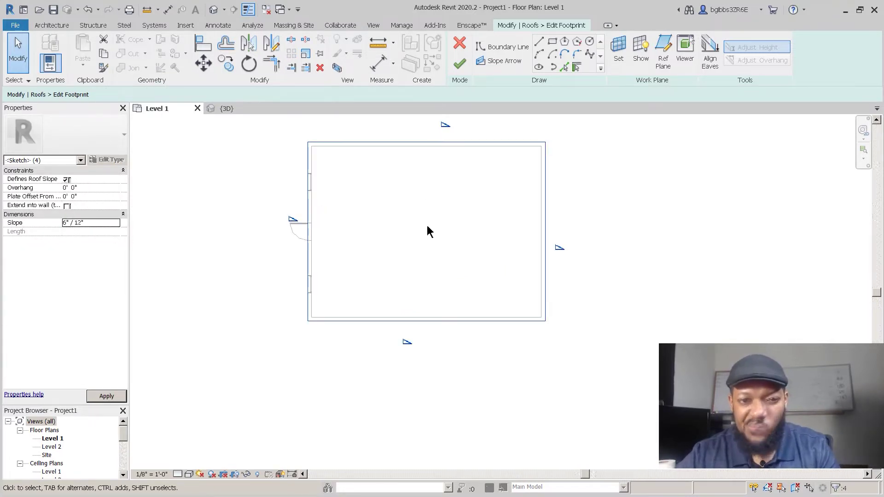
scroll(412, 269, "down", 4)
scroll(423, 191, "up", 2)
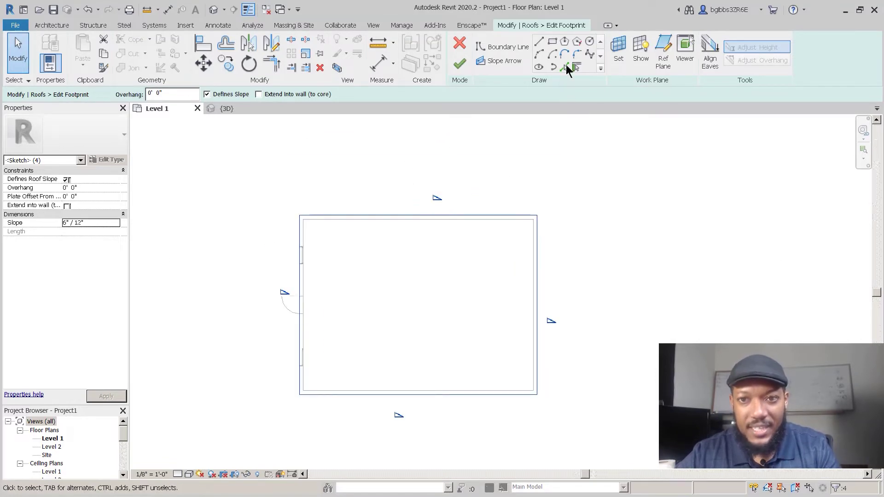
scroll(379, 276, "down", 2)
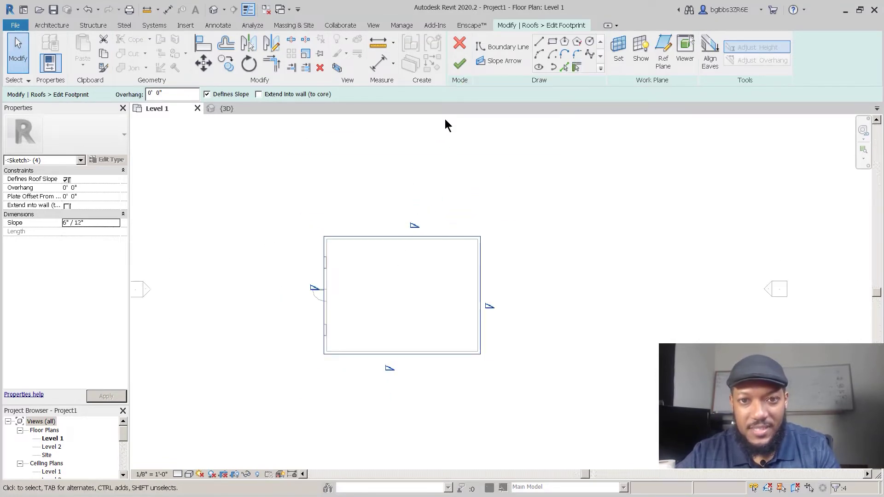
left_click(462, 63)
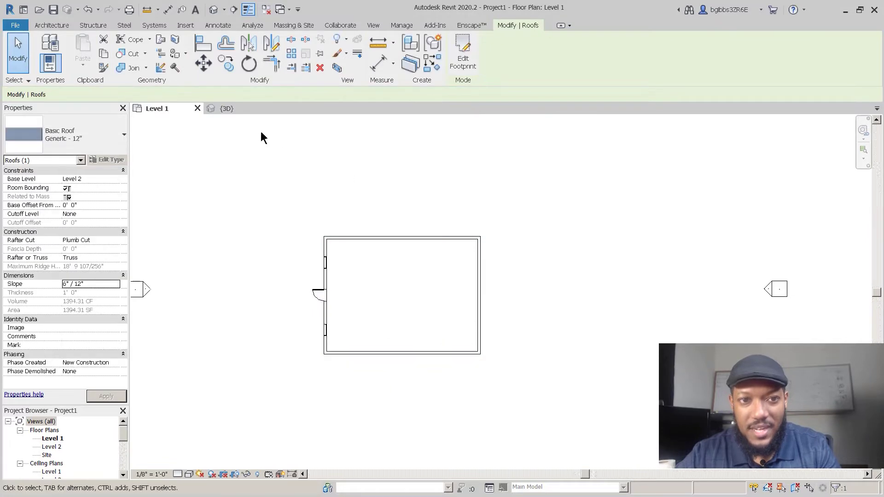
- Inspect the revised roof in the 3D view, checking its edges against the outer wall faces
left_click(222, 109)
middle_click_drag(415, 340, 759, 297, "shift")
left_click(759, 297)
scroll(559, 333, "up", 3)
middle_click_drag(559, 334, 418, 308, "shift")
scroll(430, 264, "down", 3)
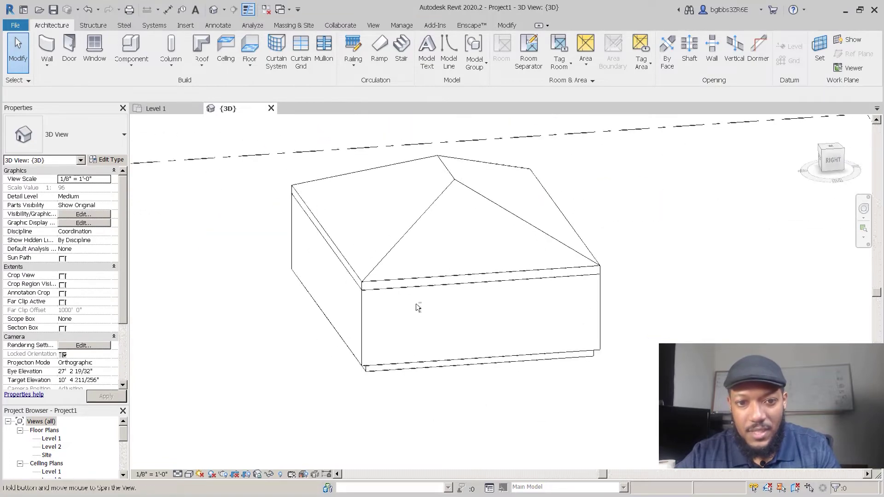
- In the Level 1 plan, move the upper horizontal wall 10' outward, away from the building
left_click(161, 109)
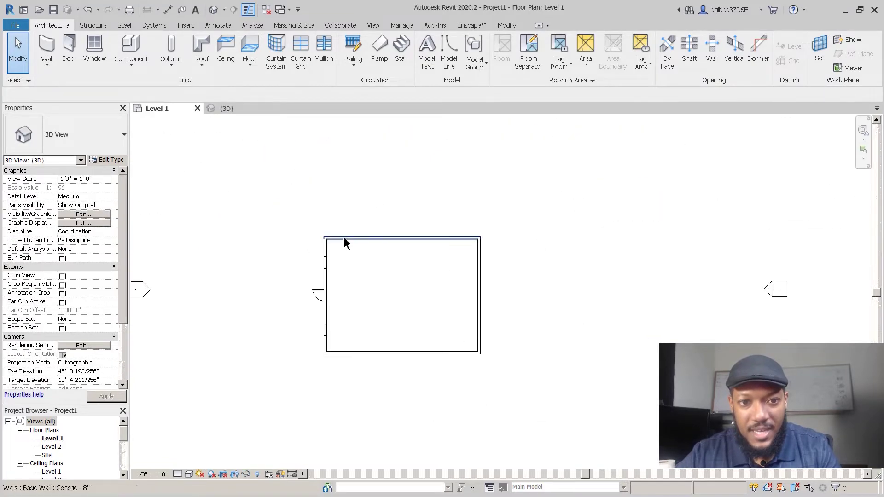
left_click(412, 238)
scroll(427, 212, "up", 2)
key("m")
key("v")
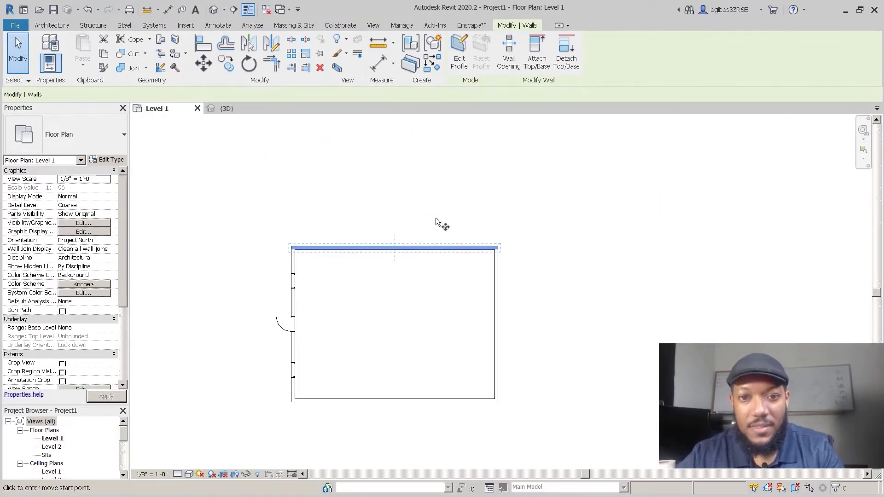
left_click(436, 218)
type("10")
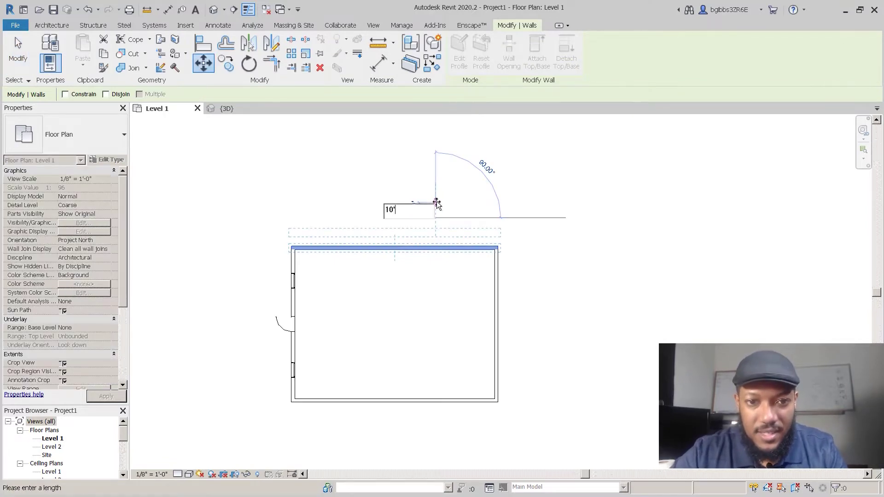
type("'")
key("Return")
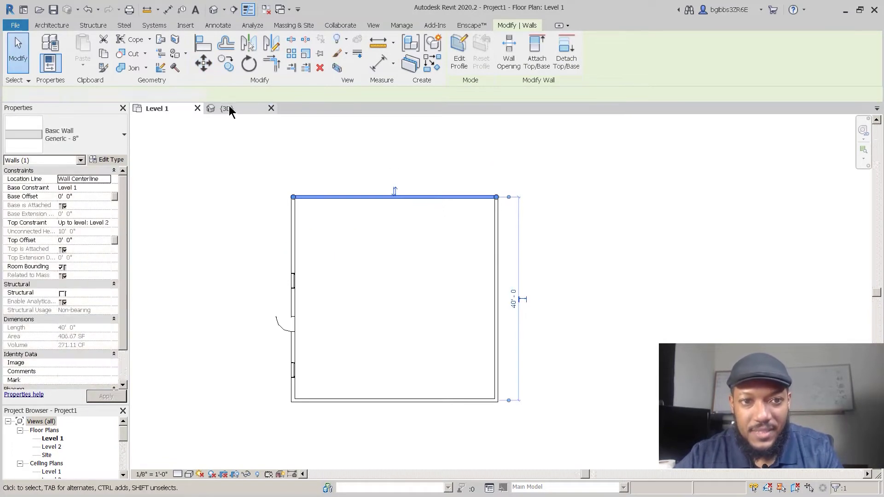
- Check in the 3D view how the roof responds to the moved wall, then undo the wall move
key("ctrl+Tab")
middle_click_drag(387, 221, 374, 286, "shift")
middle_click_drag(387, 283, 513, 336, "shift")
scroll(488, 313, "up", 2)
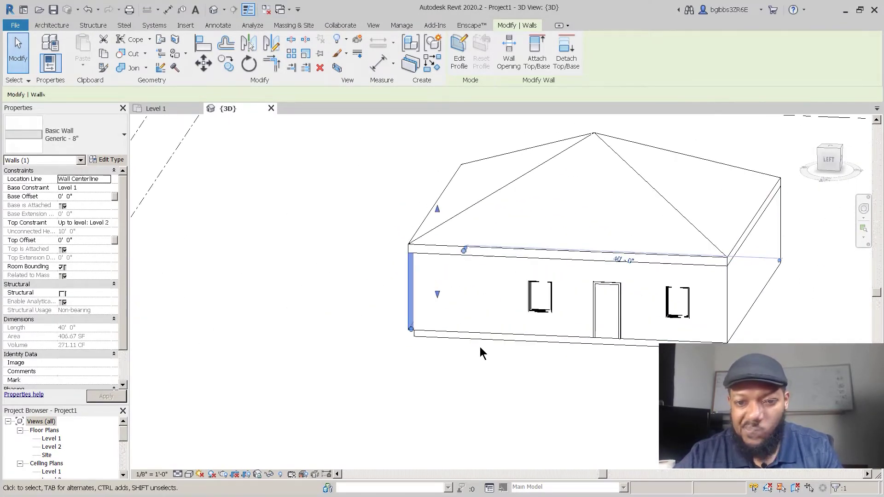
key("ctrl+z")
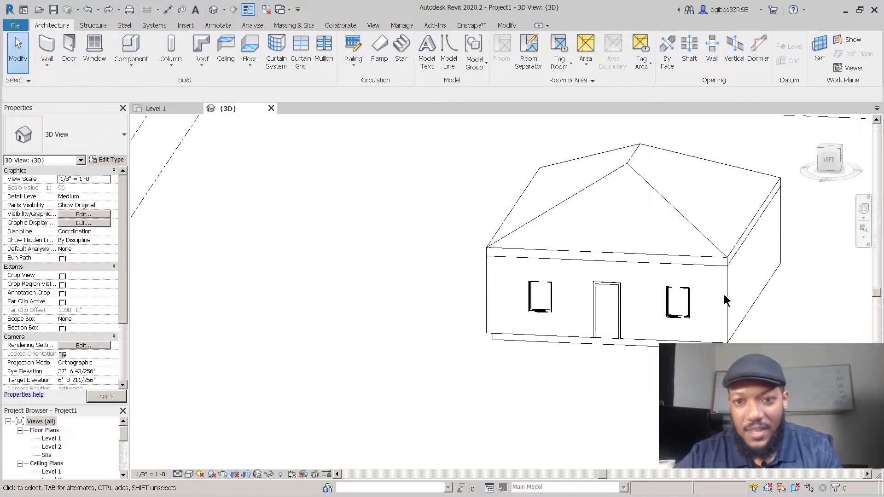
- Select the roof in the 3D view and open the Site floor plan to see it from above
middle_click_drag(668, 332, 510, 282, "shift")
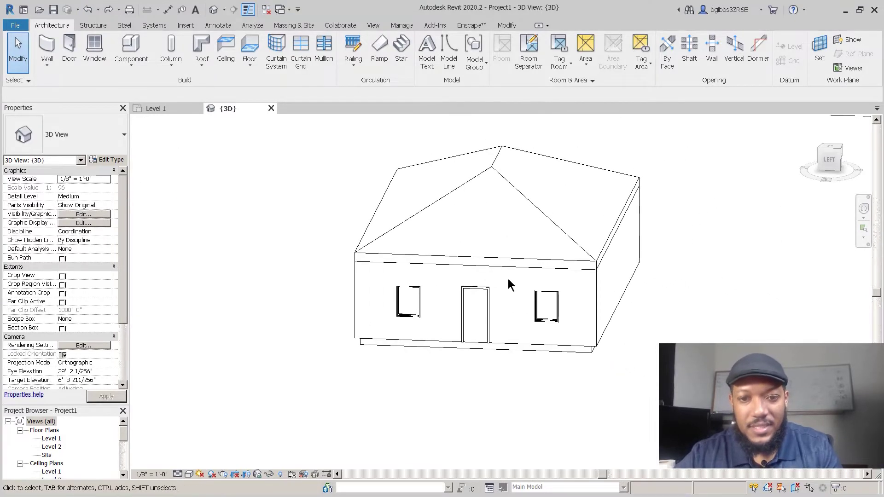
left_click(472, 236)
left_click(171, 109)
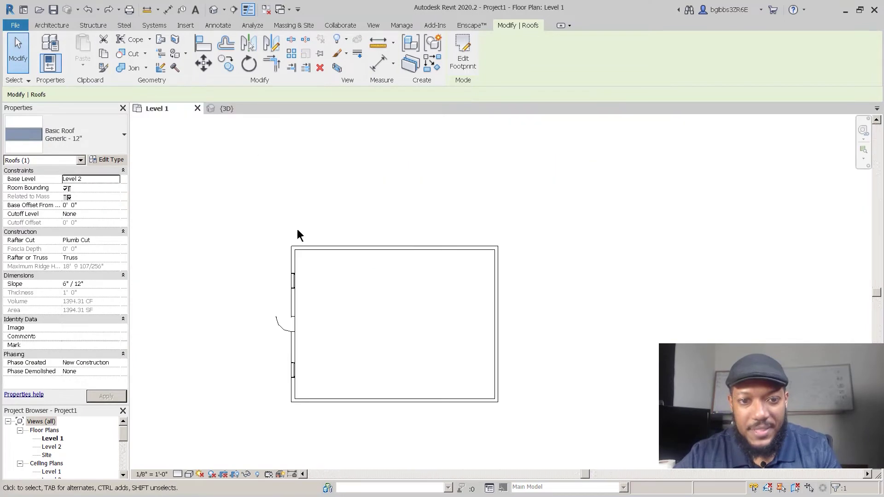
left_click(227, 108)
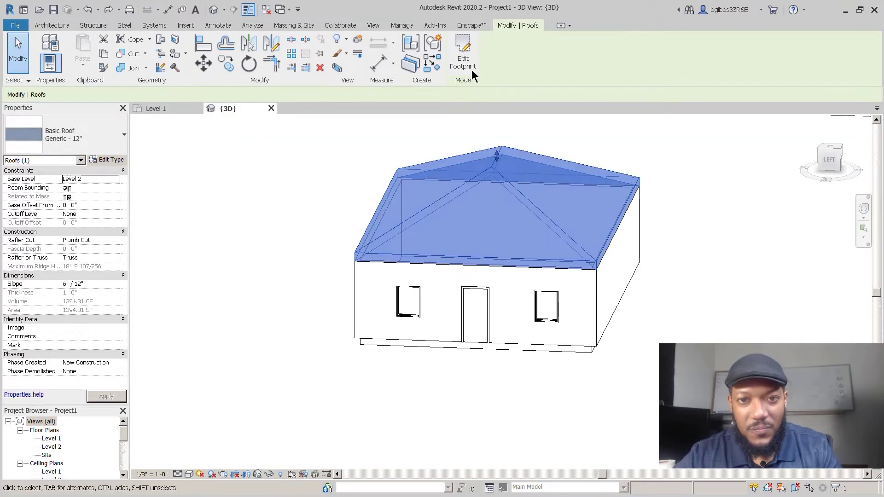
left_click(169, 108)
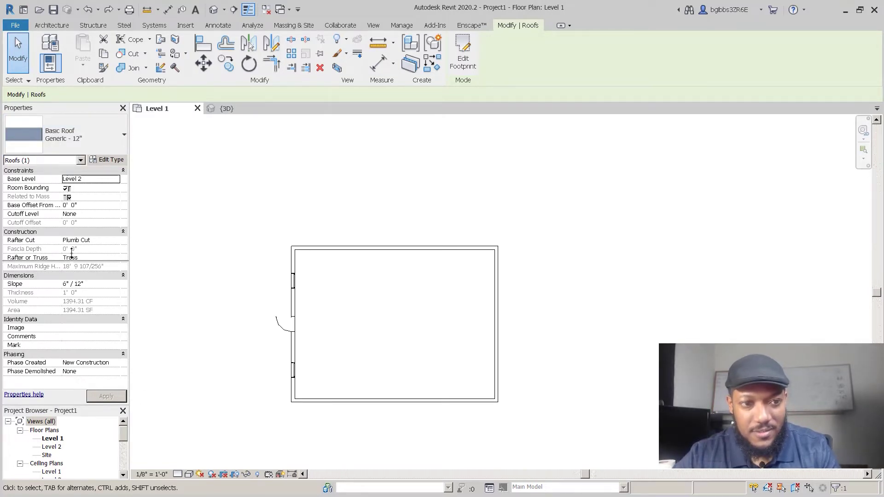
left_click_drag(71, 226, 72, 226)
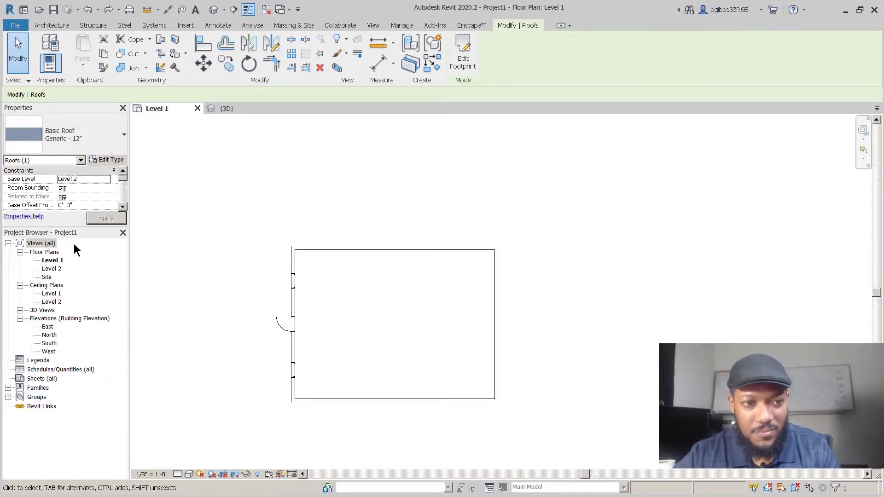
double_click(46, 276)
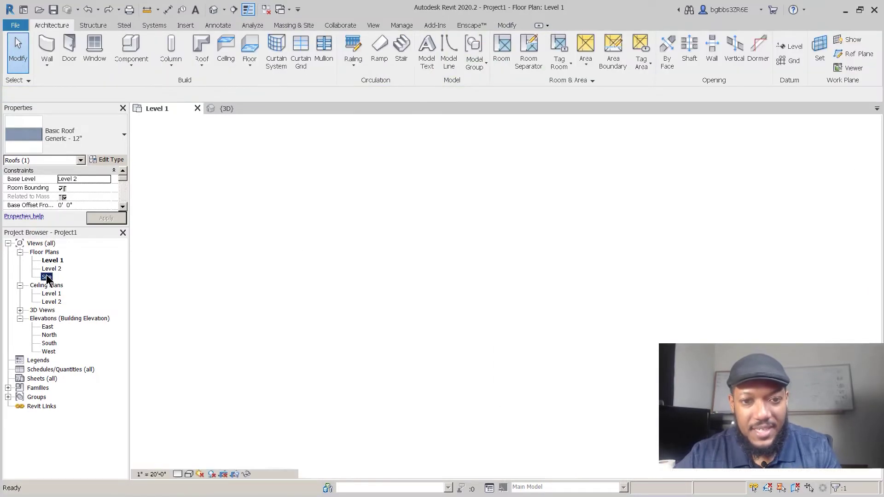
scroll(506, 276, "up", 4)
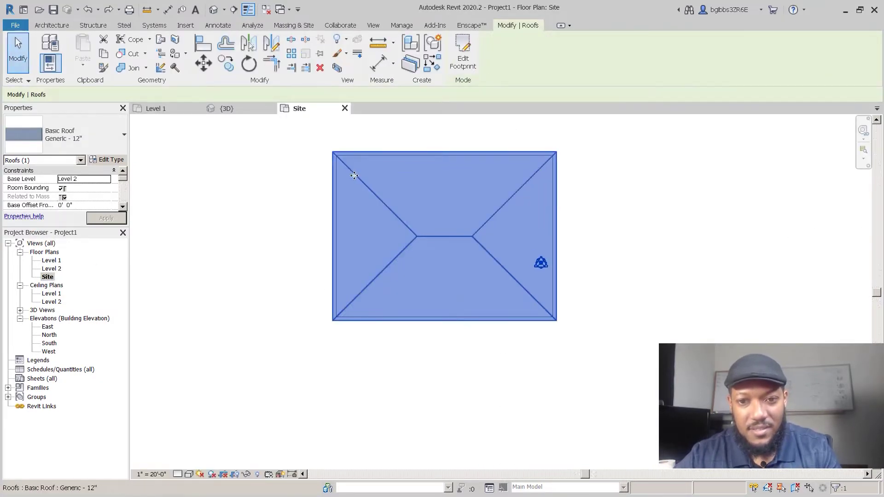
scroll(451, 235, "down", 2)
scroll(417, 274, "down", 2)
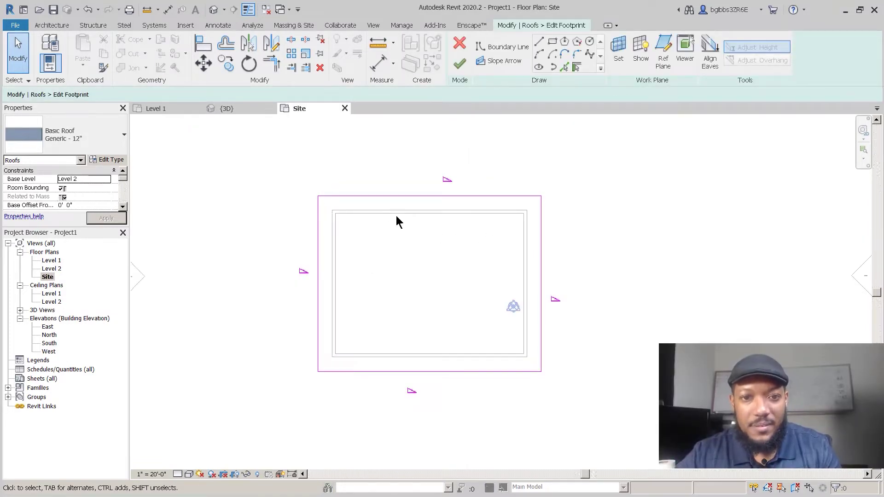
- Measure the distance from the upper roof boundary line to the outer face of the wall below it
scroll(390, 210, "up", 2)
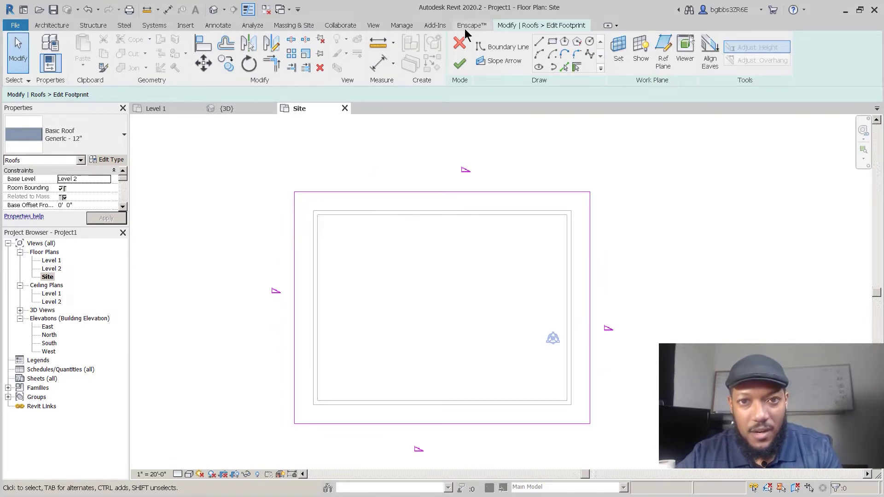
left_click(377, 43)
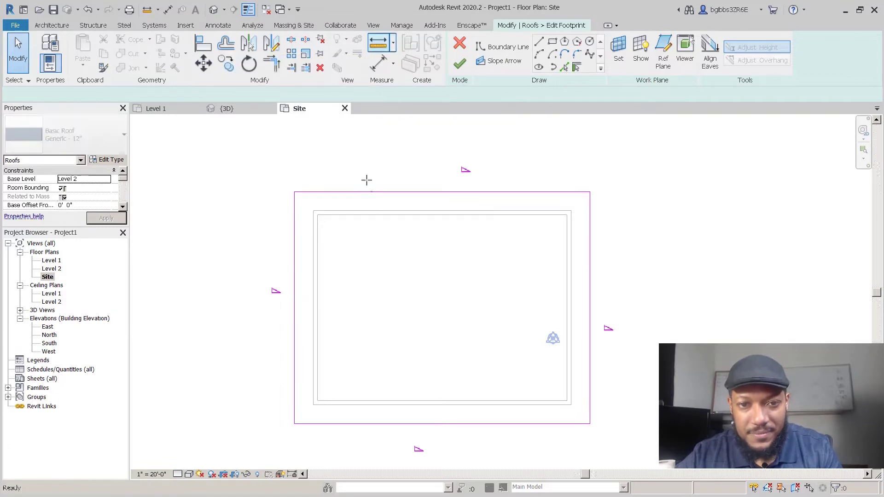
scroll(367, 180, "up", 2)
left_click(373, 200)
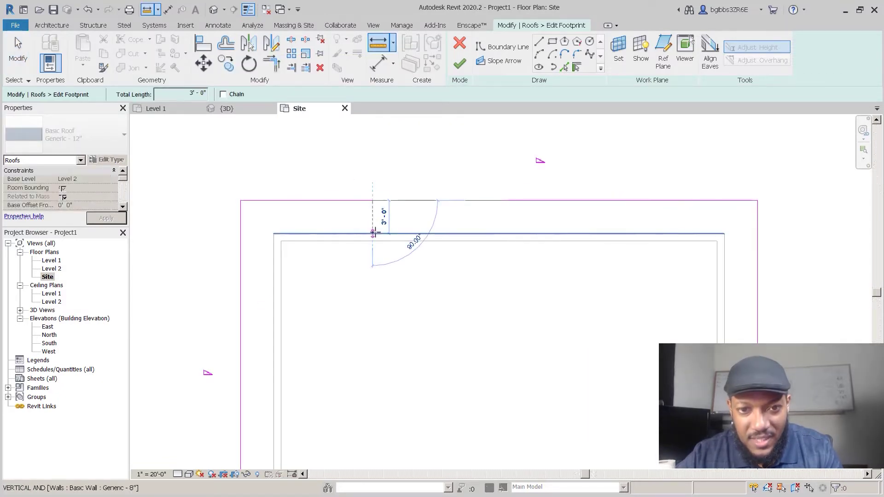
key("Escape")
key("Escape")
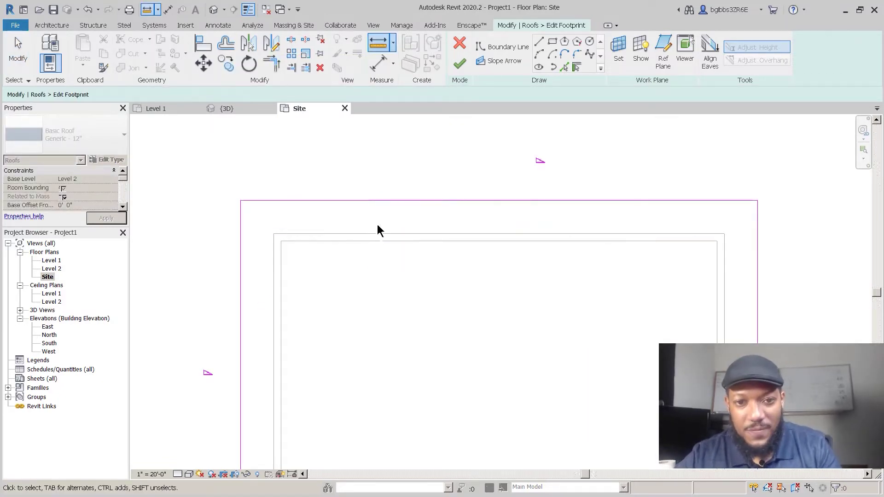
scroll(385, 243, "down", 1)
middle_click_drag(359, 146, 342, 113)
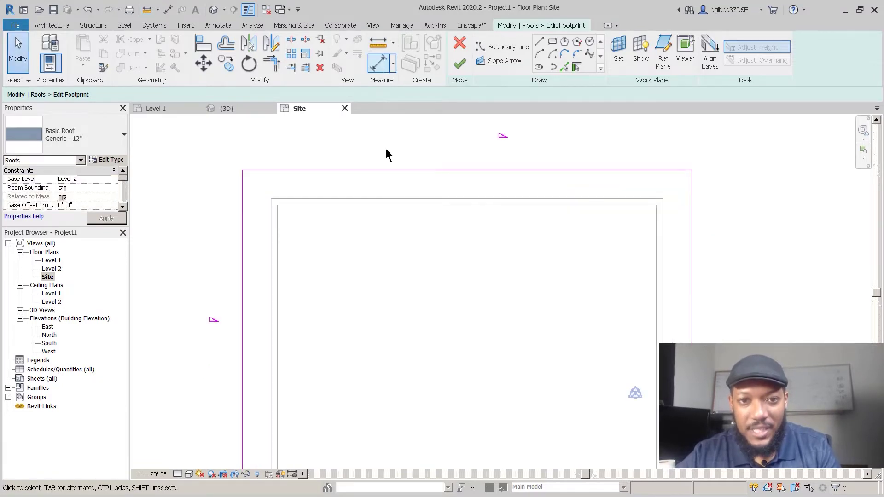
- Check the overhang with an aligned dimension between the upper roof boundary line and the outer wall face
key("d")
key("i")
scroll(393, 169, "up", 2)
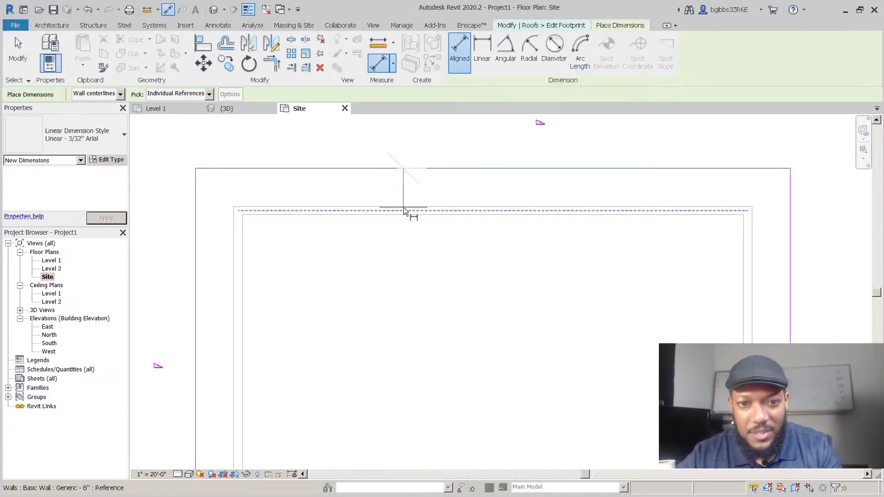
scroll(404, 208, "up", 3)
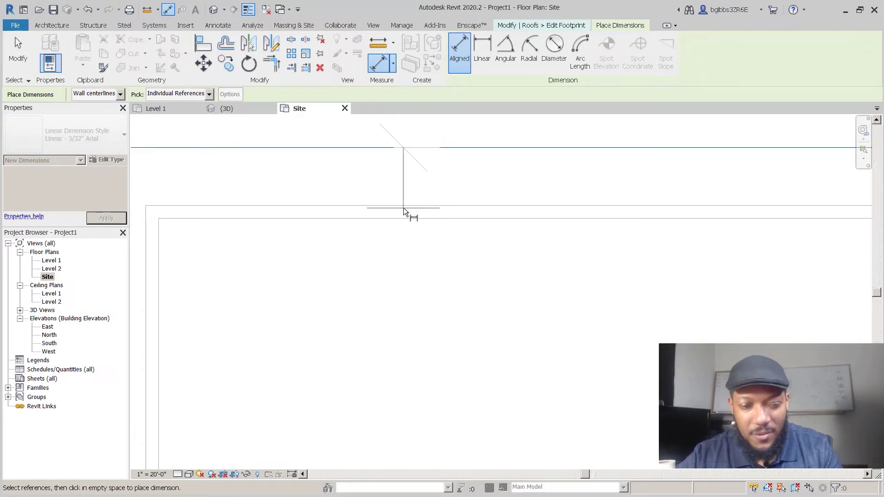
left_click(408, 206)
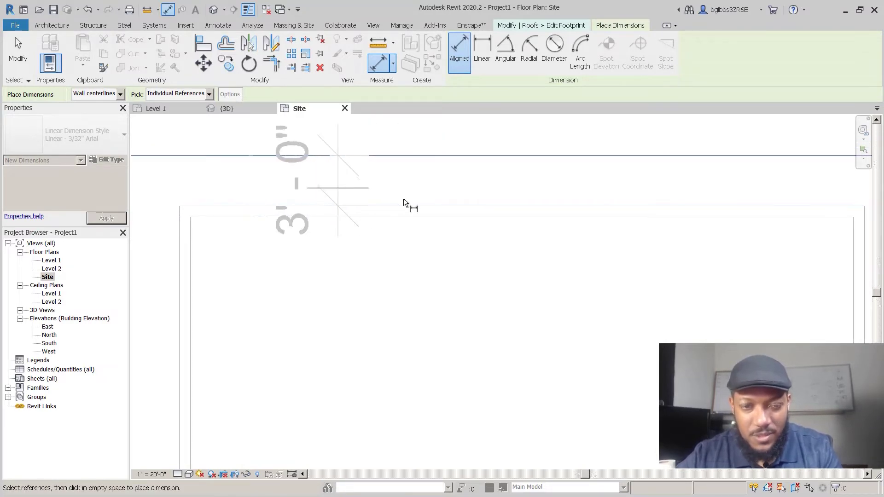
scroll(393, 204, "down", 3)
scroll(392, 189, "up", 1)
left_click(391, 189)
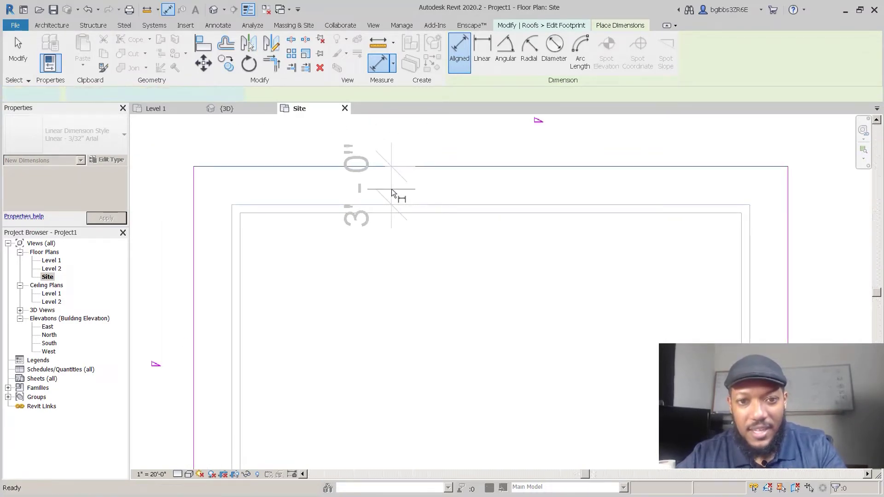
key("Escape")
scroll(391, 203, "down", 5)
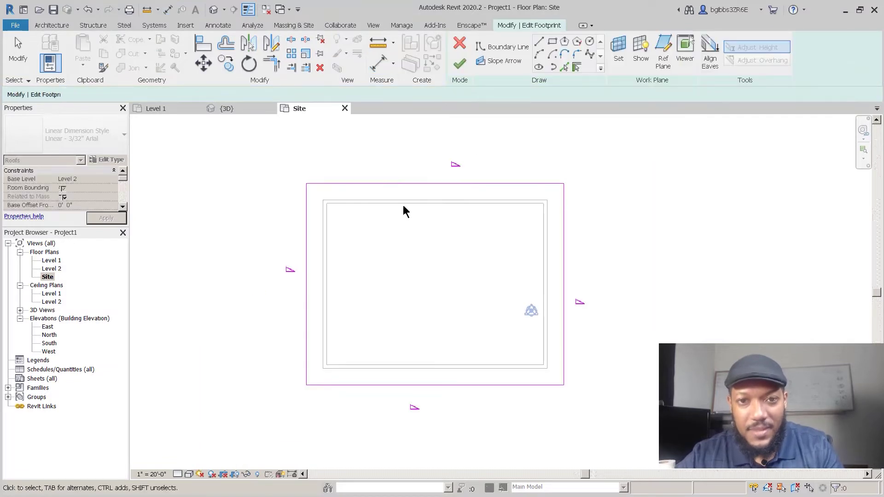
- Finish the roof footprint edit and switch to the 3D view to check the roof
left_click(463, 65)
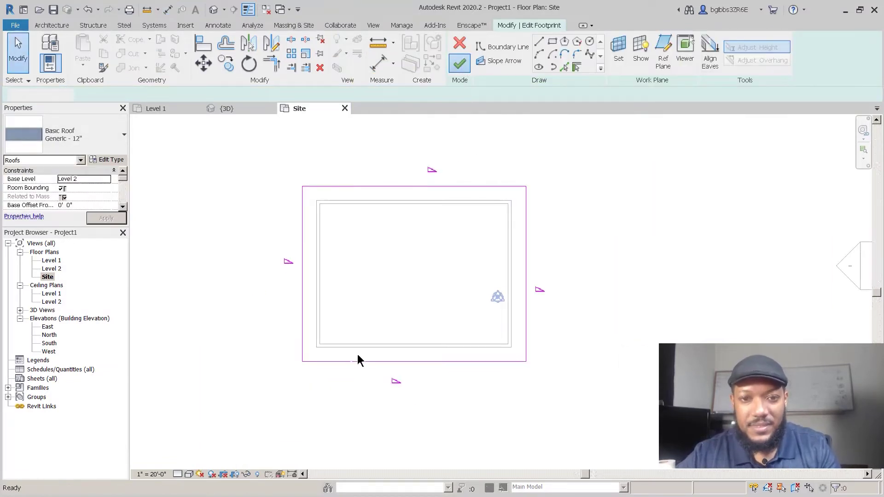
left_click(236, 108)
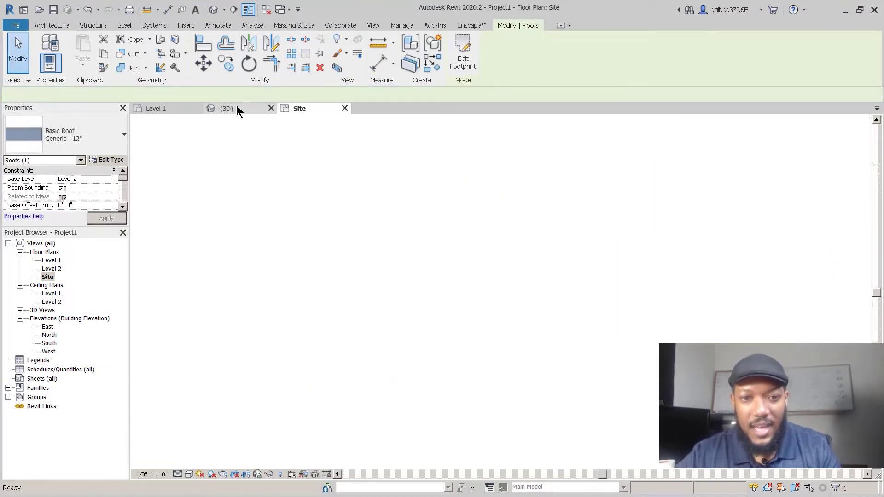
middle_click_drag(364, 328, 398, 293)
scroll(401, 306, "down", 2)
middle_click_drag(428, 365, 444, 327)
scroll(443, 325, "down", 1)
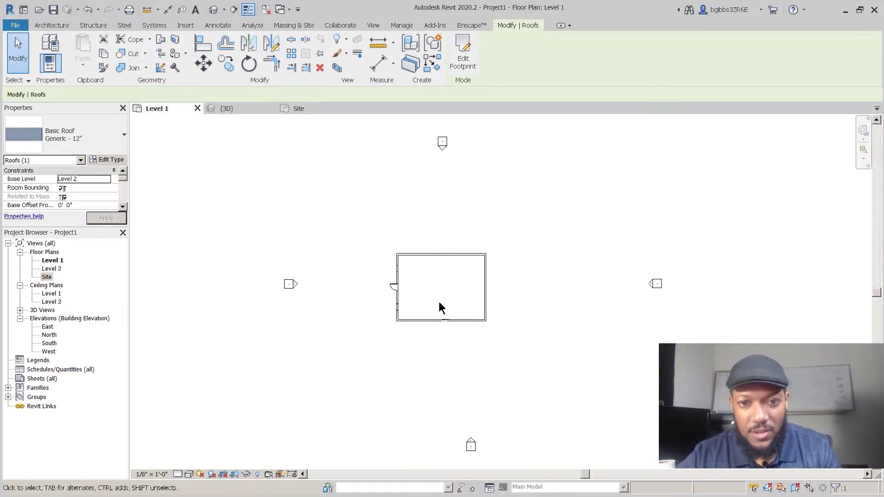
- Open the South elevation from its marker in the Level 1 plan and look at the roof profile
middle_click_drag(496, 368, 487, 363)
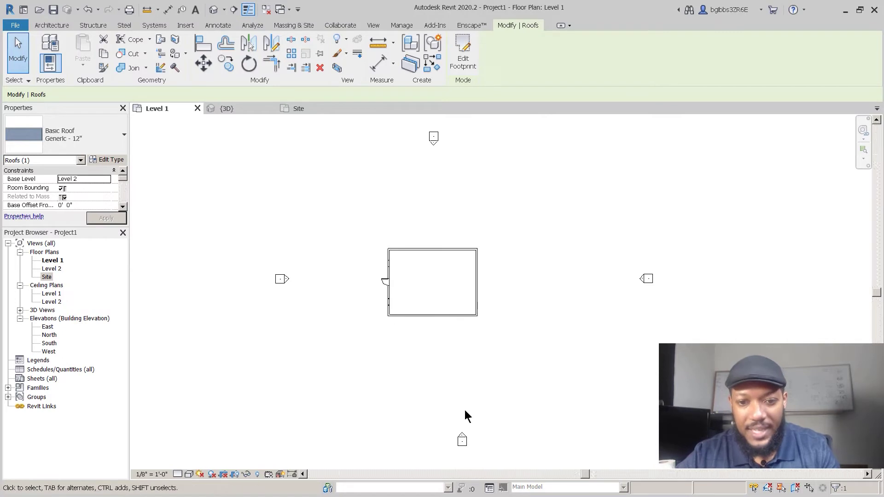
double_click(462, 435)
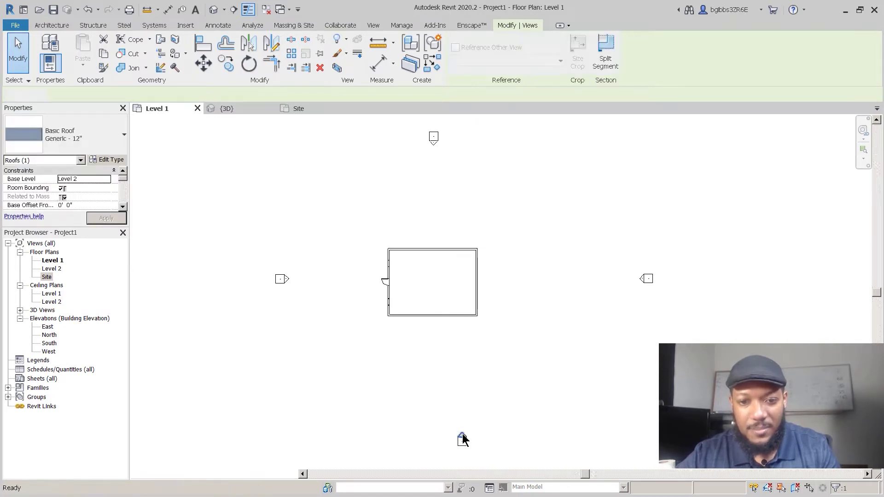
scroll(419, 308, "up", 3)
scroll(350, 359, "down", 2)
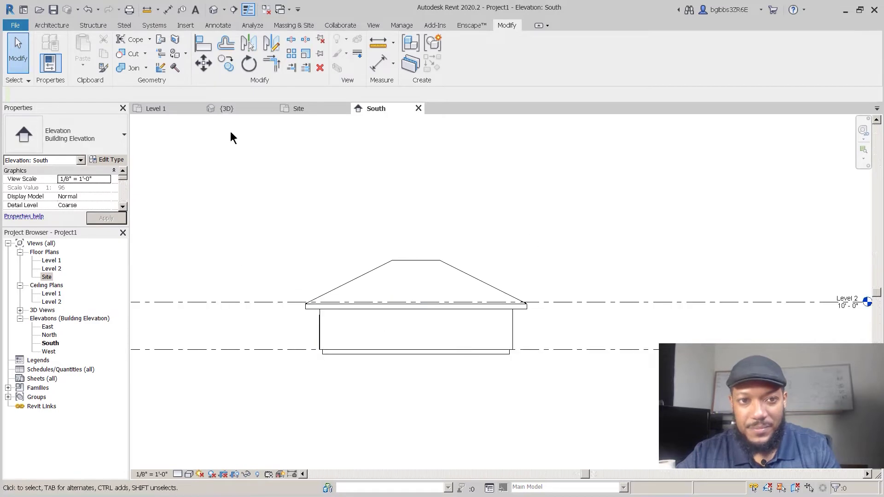
- Open the West elevation from its marker in the Level 1 plan and examine the roof, overhang, door and windows
left_click(157, 109)
scroll(295, 280, "up", 3)
double_click(279, 281)
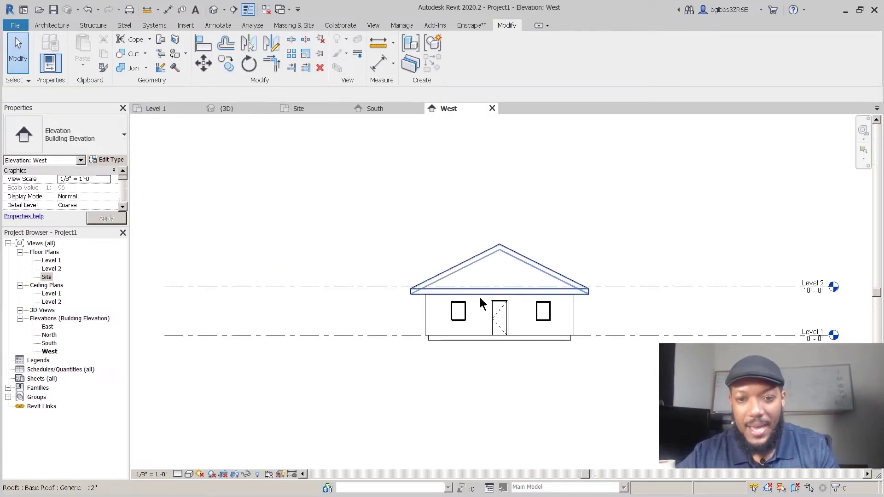
scroll(489, 285, "up", 4)
middle_click_drag(431, 241, 363, 292)
scroll(505, 193, "down", 3)
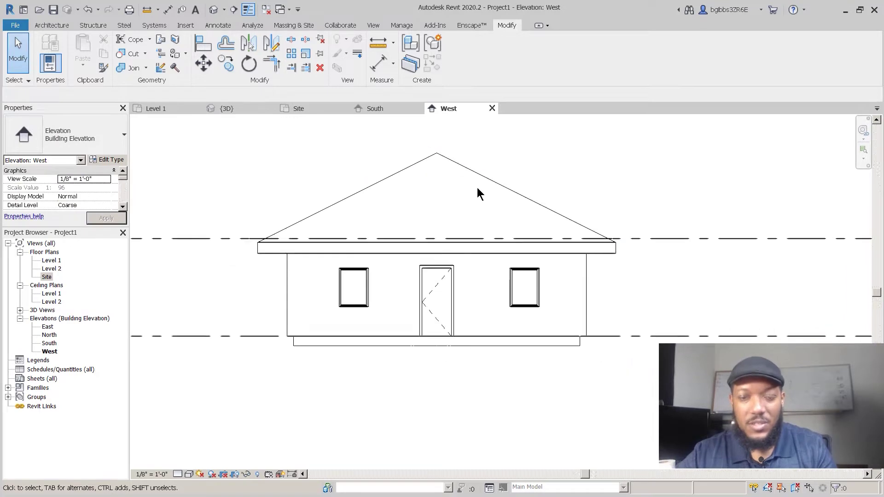
middle_click_drag(486, 192, 453, 230)
middle_click_drag(521, 381, 502, 383)
scroll(387, 313, "up", 3)
scroll(551, 294, "down", 4)
middle_click_drag(817, 306, 669, 310)
scroll(489, 199, "down", 2)
- In the Working Level 1 Copy 1 plan of Project2, leave the dimension command and examine the house's room layout
middle_click_drag(370, 237, 389, 242)
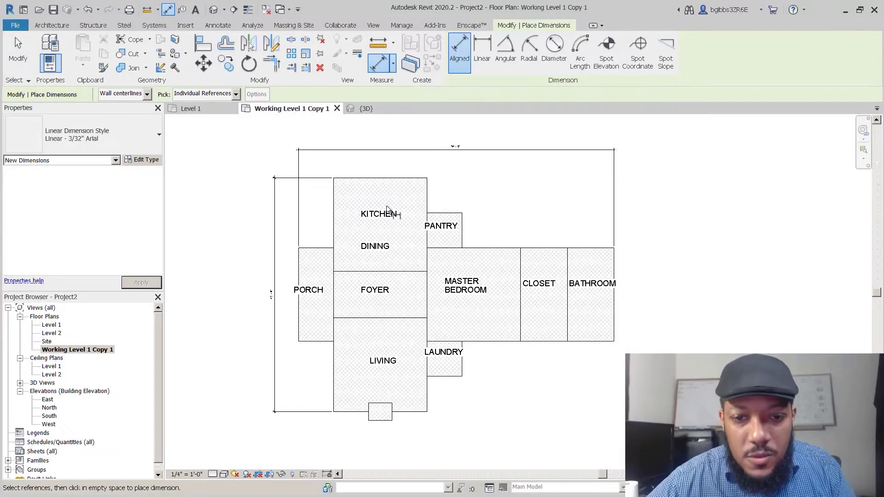
scroll(396, 233, "up", 3)
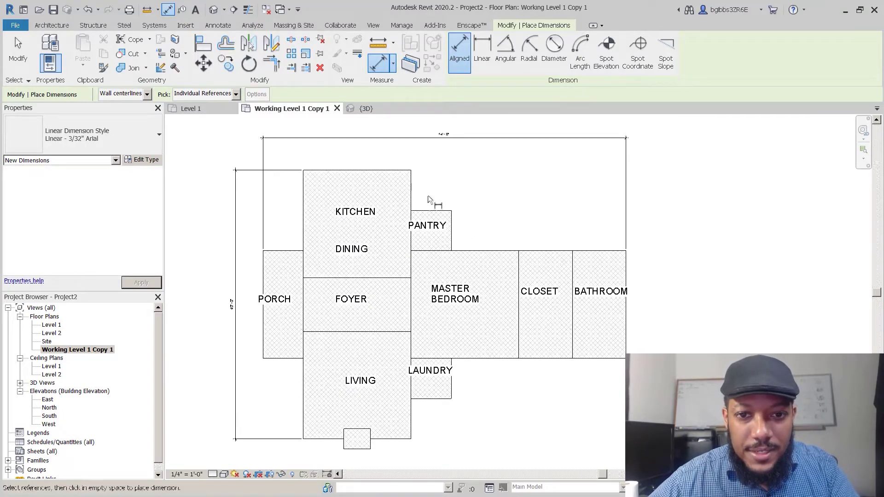
key("Escape")
key("Escape")
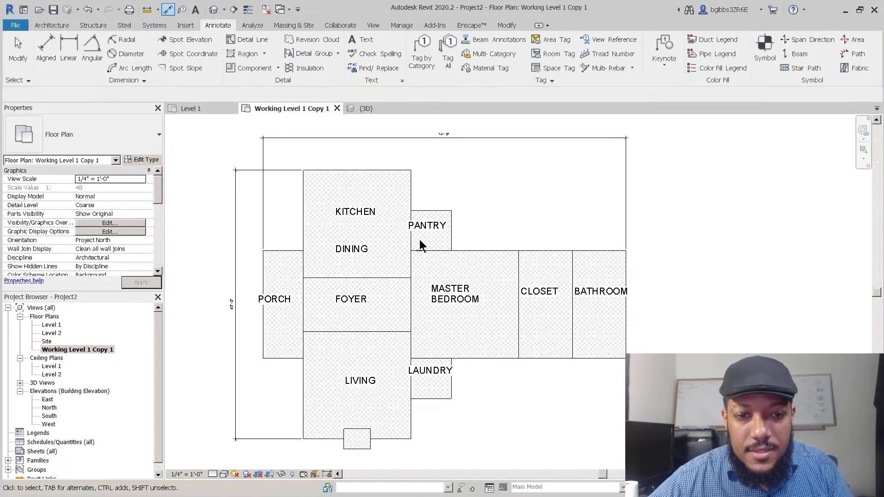
middle_click_drag(369, 185, 346, 203)
middle_click_drag(292, 271, 380, 255)
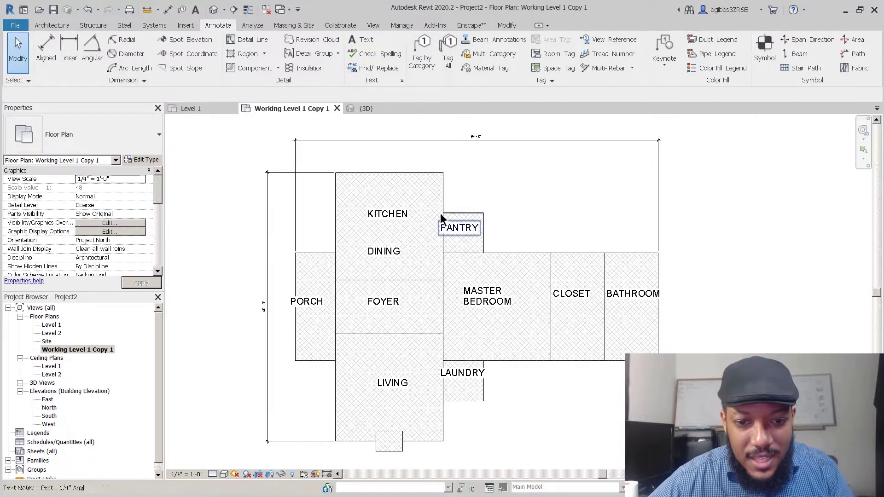
middle_click_drag(369, 256, 355, 253)
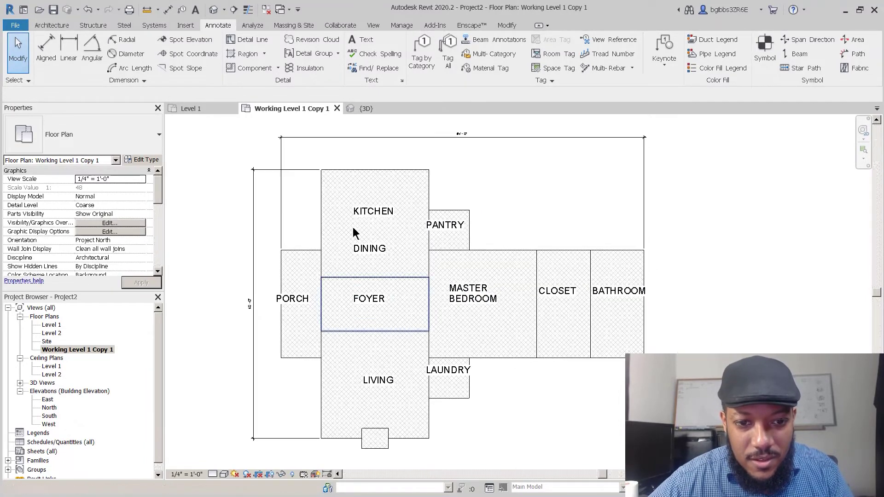
scroll(303, 304, "up", 2)
scroll(277, 279, "down", 3)
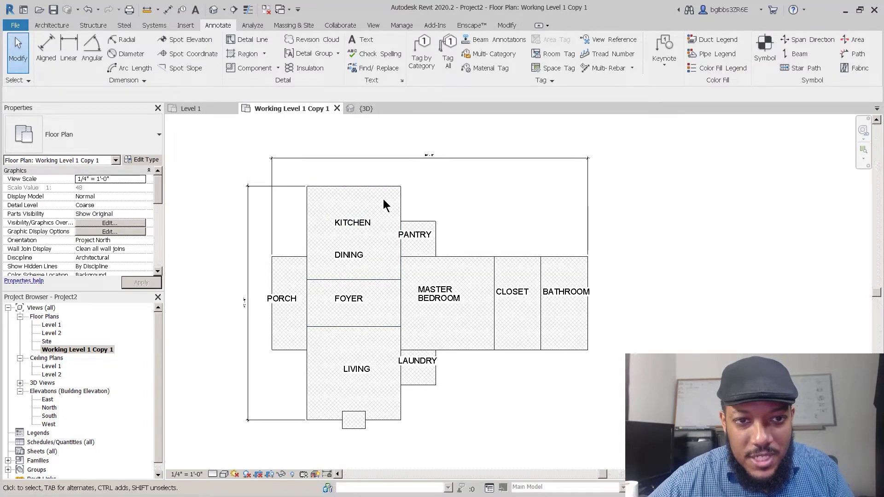
- Start the Wall tool with Generic - 8" walls and set their height up to Level 2
left_click(401, 197)
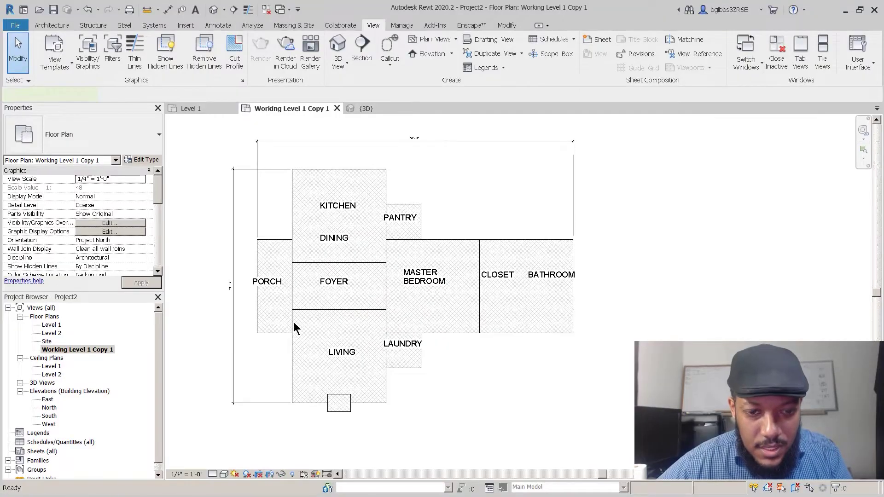
key("w")
key("a")
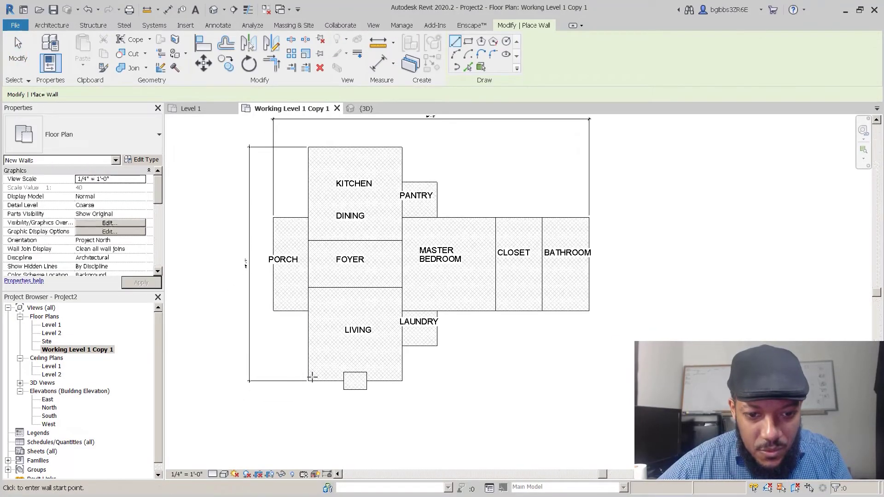
scroll(308, 381, "up", 2)
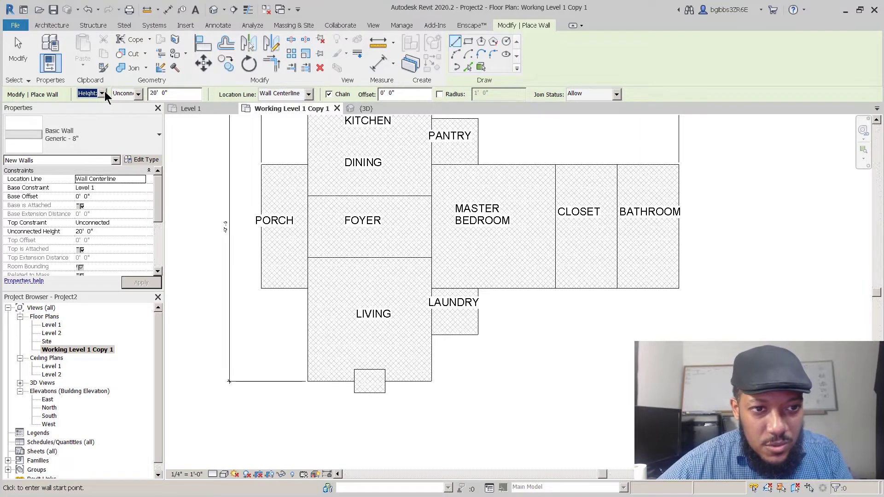
left_click(152, 93)
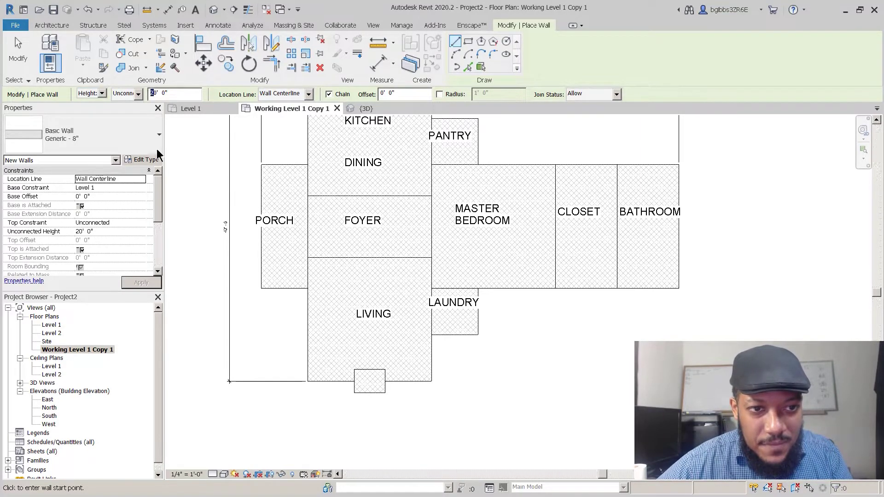
type("0")
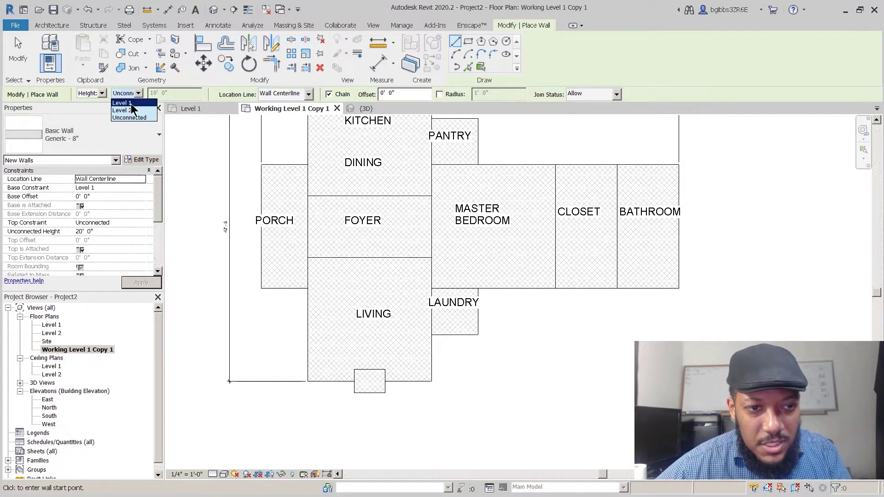
left_click(131, 110)
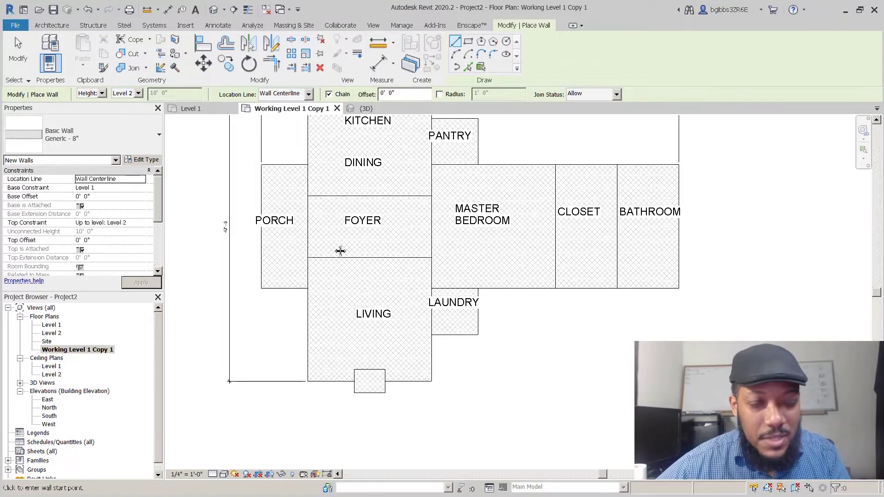
- Set the location line of the new walls to Core Face: Exterior
scroll(313, 232, "down", 2)
scroll(313, 232, "up", 1)
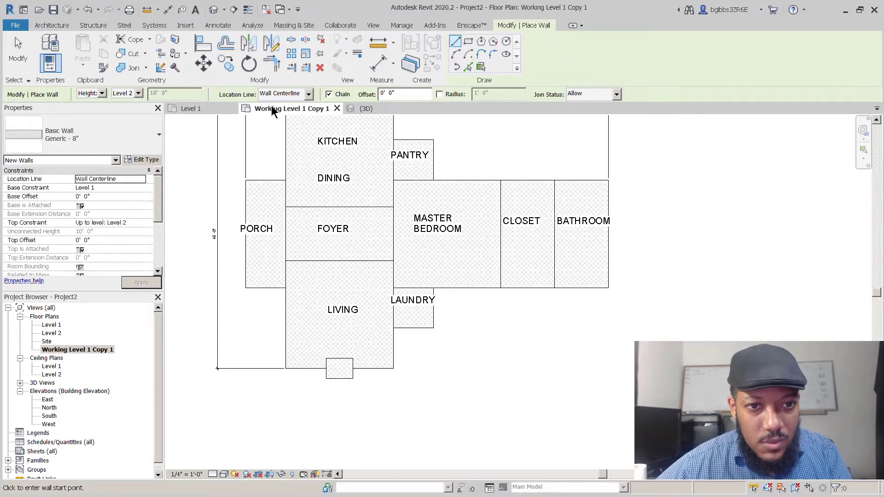
left_click(287, 93)
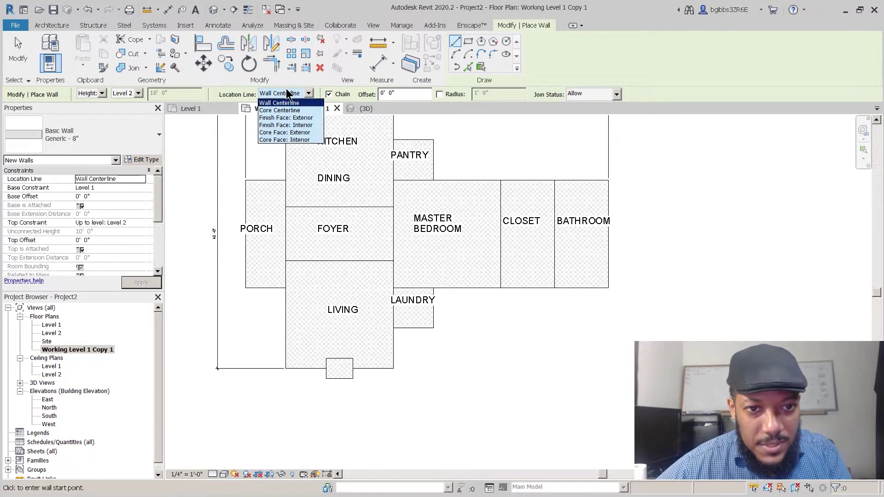
left_click(300, 133)
middle_click_drag(370, 250, 365, 269)
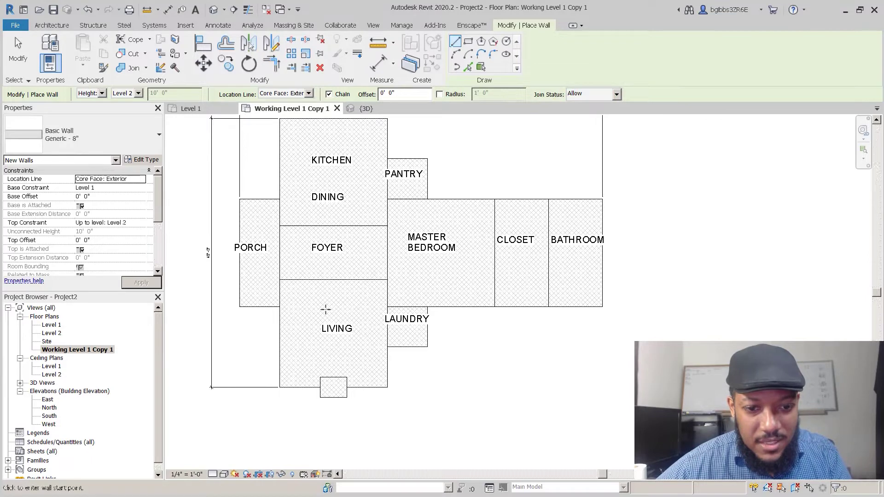
- Draw chained walls along the living room's south edge, following the outer sides of the small projecting rectangle, and end the wall command
scroll(318, 397, "up", 5)
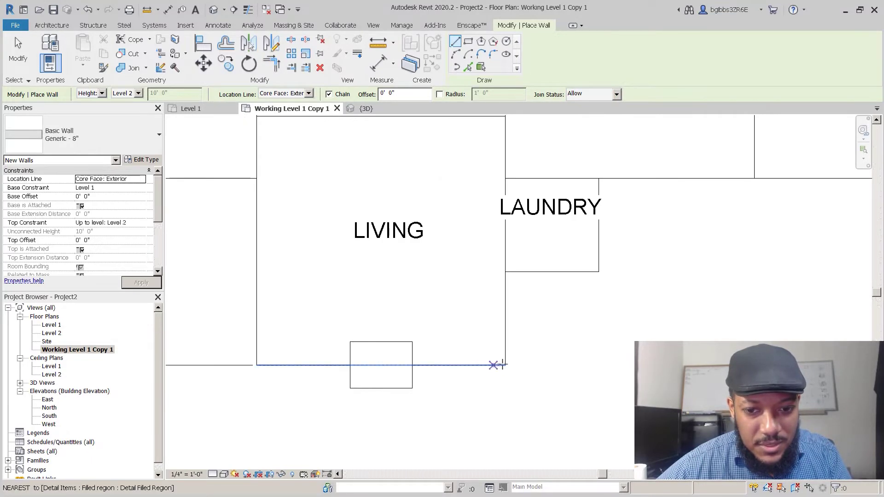
left_click(505, 365)
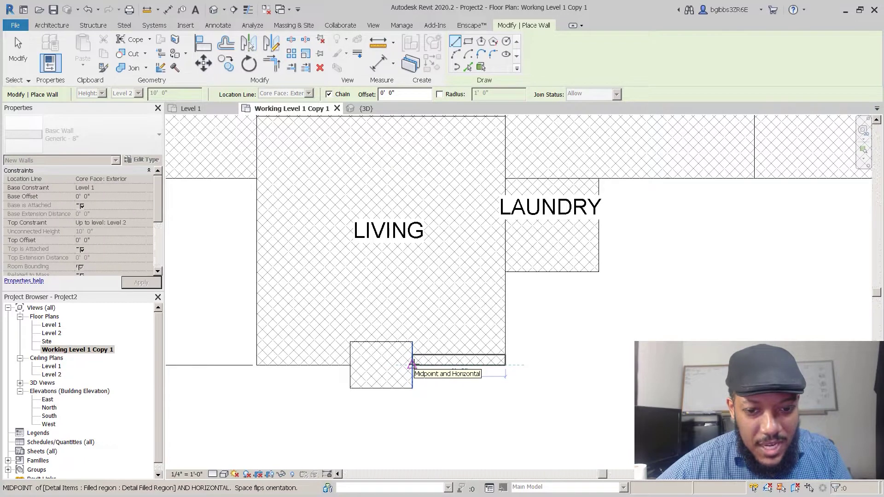
left_click(412, 365)
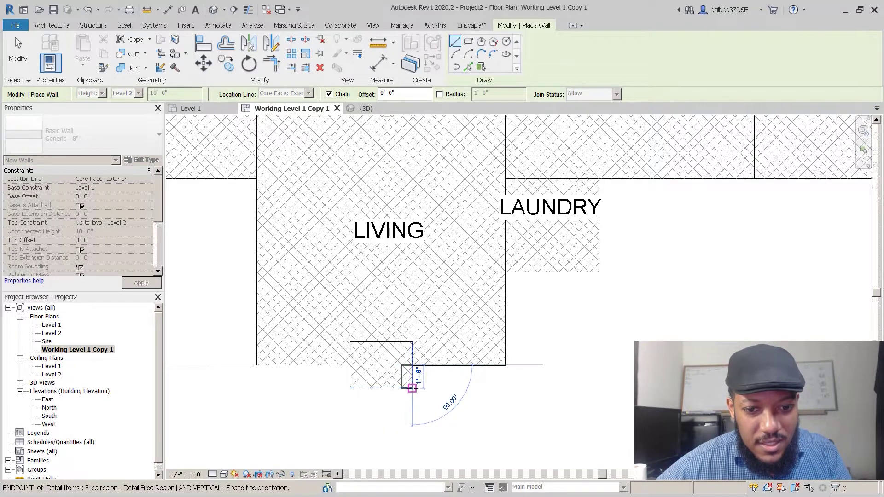
left_click(413, 388)
left_click(350, 388)
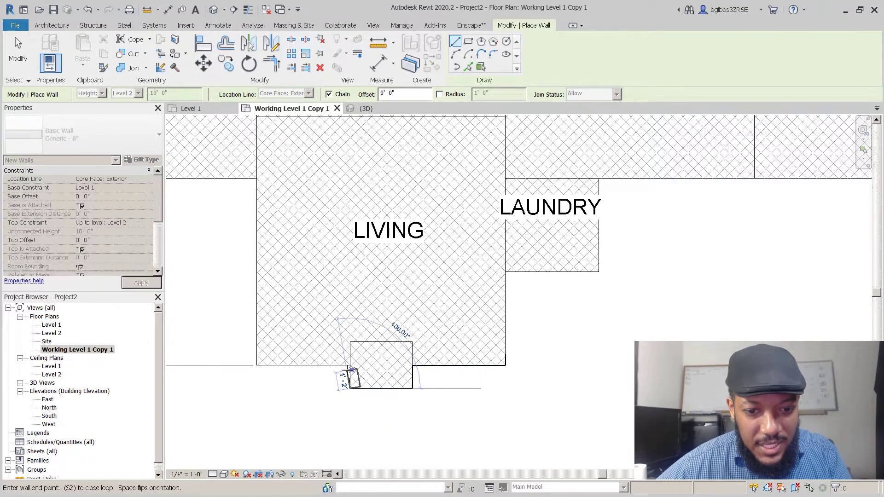
left_click(350, 365)
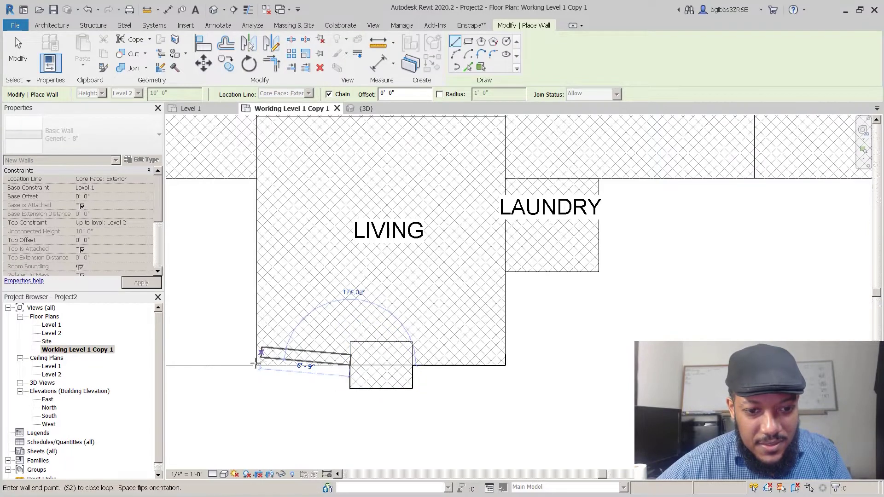
scroll(258, 361, "down", 2)
left_click(263, 367)
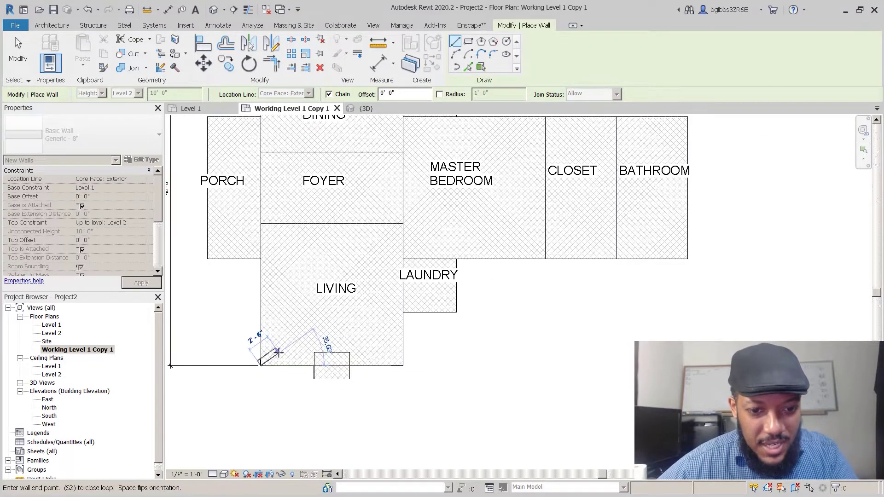
scroll(293, 394, "up", 1)
scroll(294, 391, "up", 1)
scroll(362, 318, "up", 1)
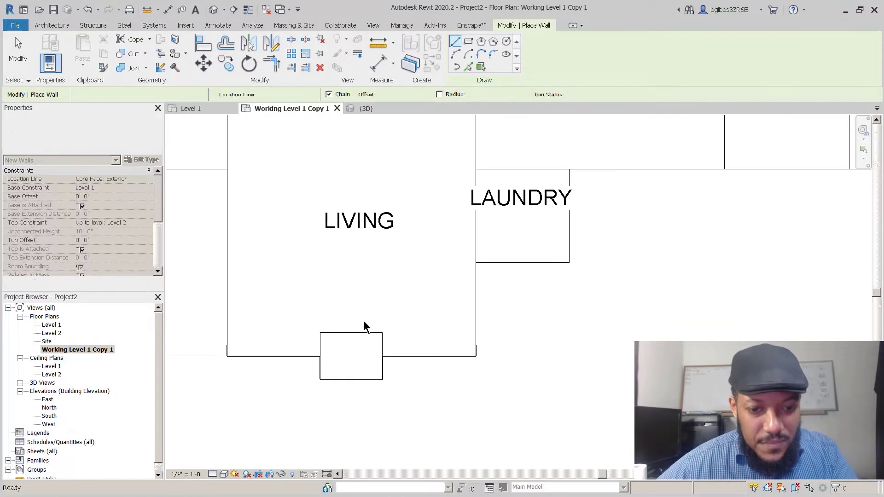
scroll(382, 373, "down", 5)
key("Escape")
key("Escape")
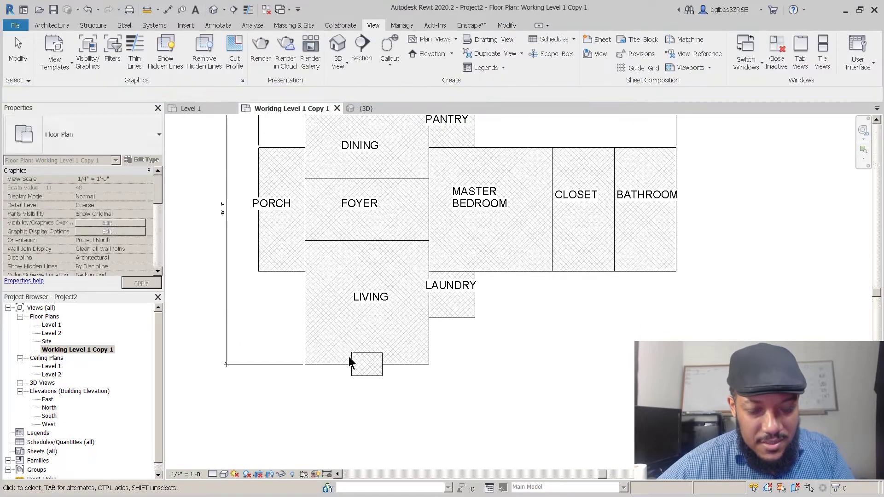
scroll(366, 396, "up", 2)
scroll(357, 354, "down", 5)
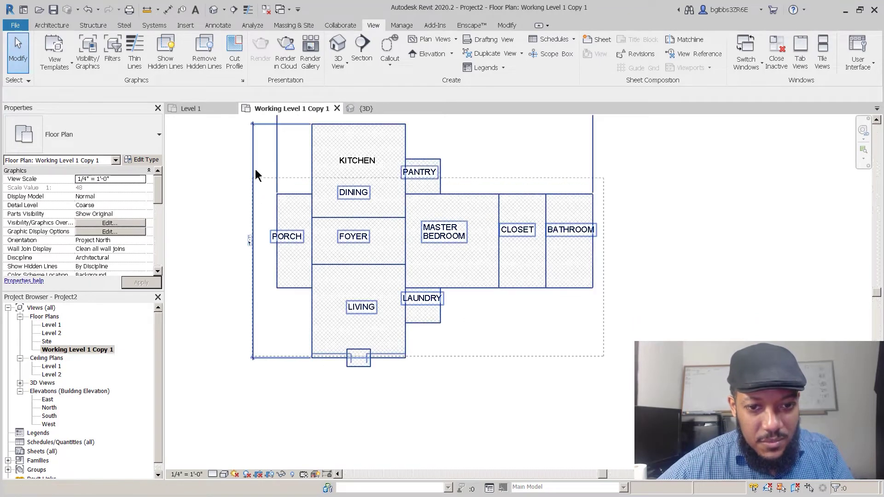
left_click_drag(590, 327, 269, 143)
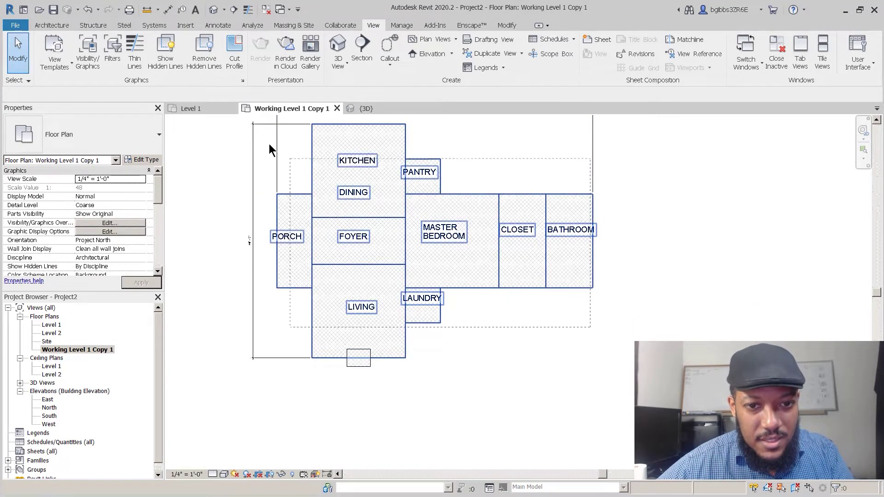
left_click(552, 333)
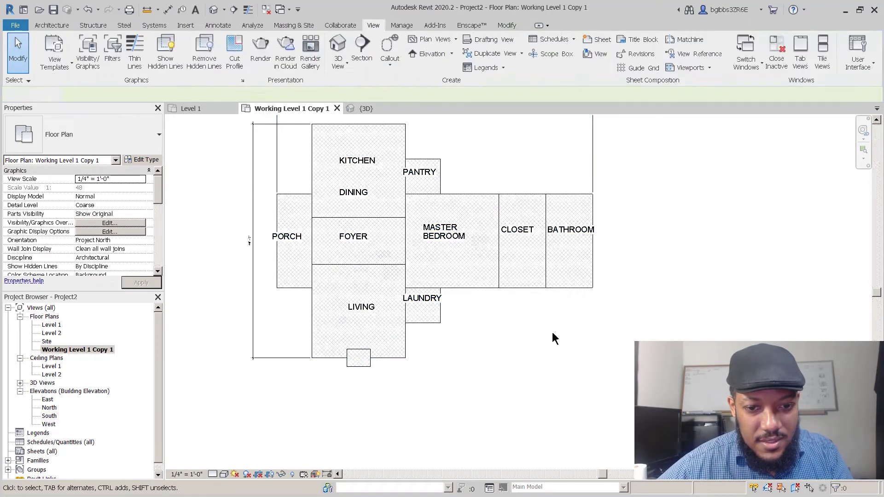
- Select the whole layout, filter it to detail items only, and change these filled regions to Diagonal Crosshatch - Transparent
left_click_drag(604, 136, 176, 391)
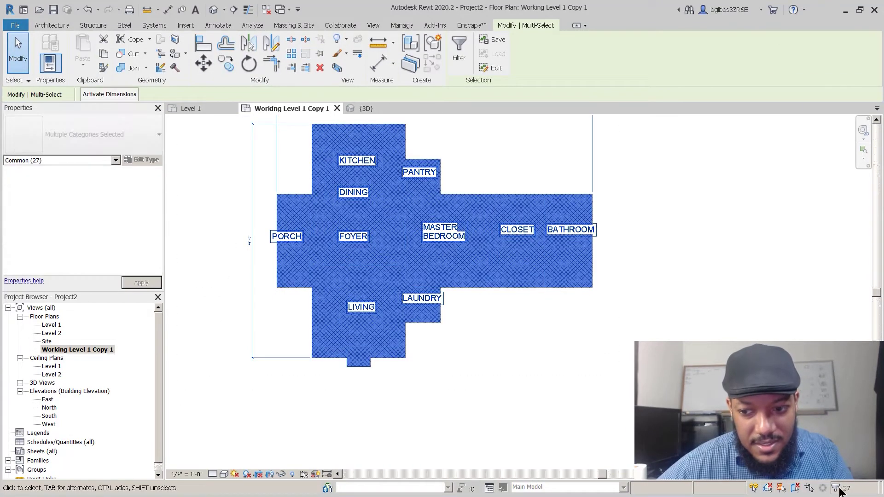
left_click(838, 489)
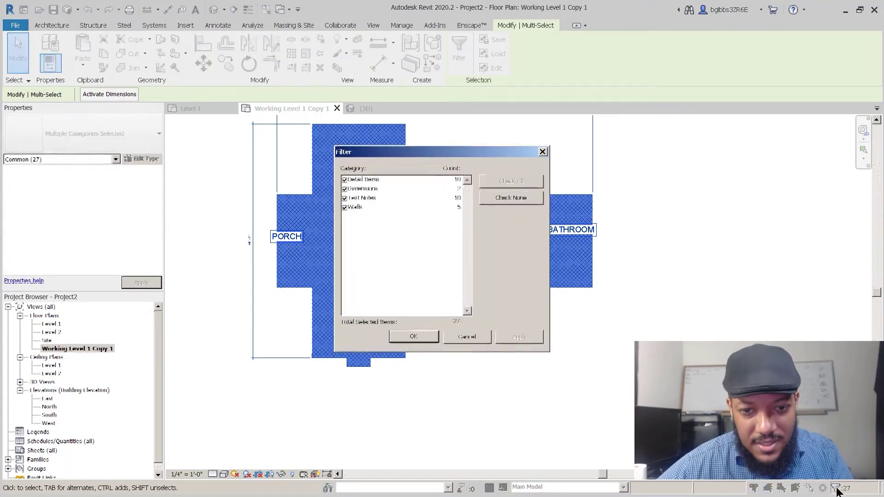
left_click(344, 189)
left_click(345, 198)
left_click(344, 207)
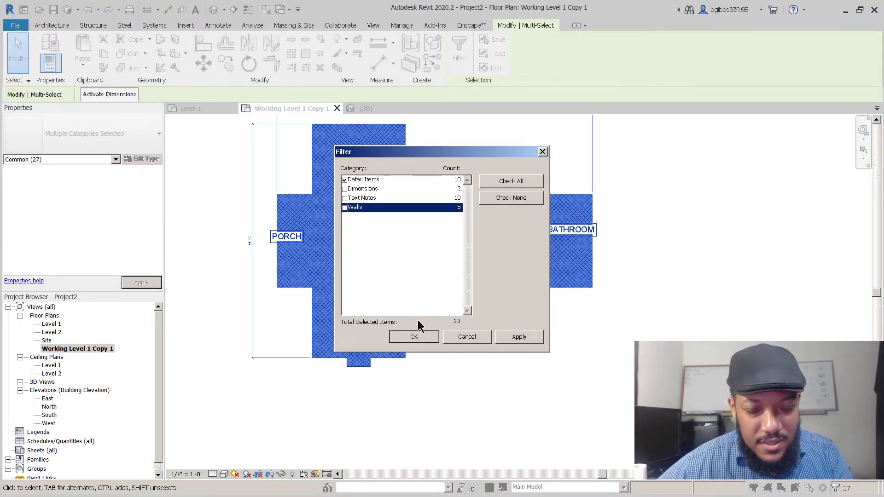
left_click(394, 337)
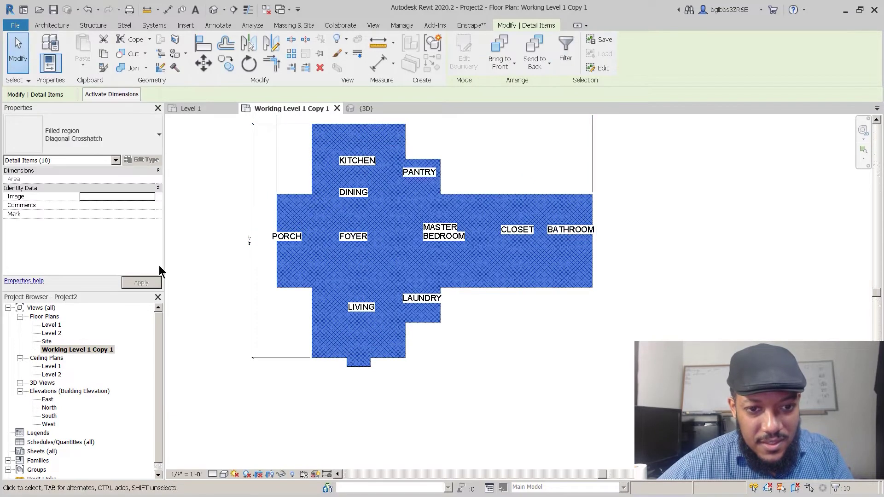
left_click(118, 132)
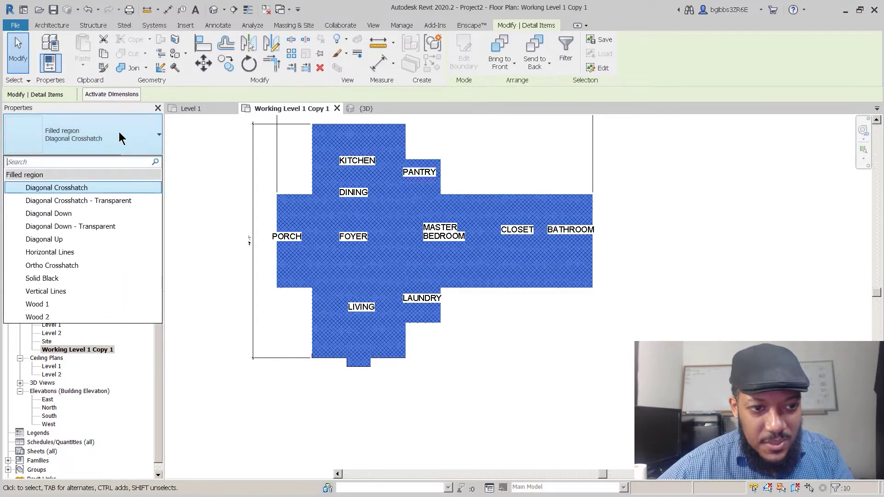
left_click(112, 201)
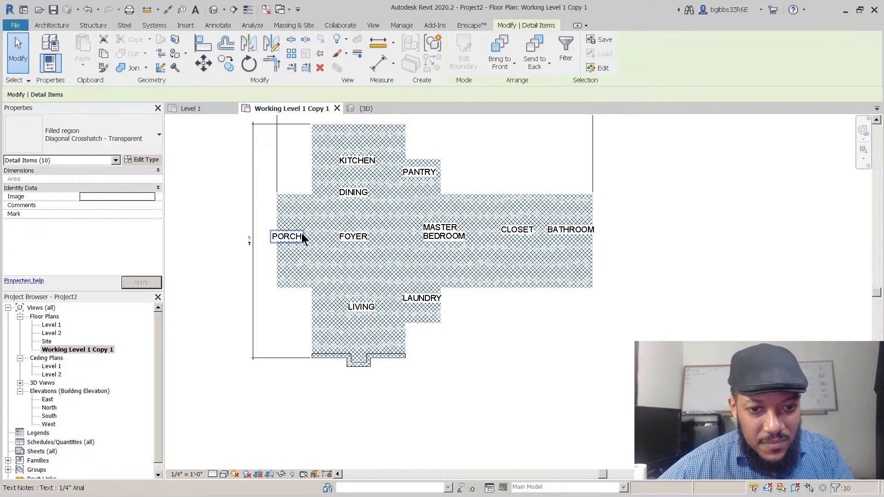
scroll(303, 233, "up", 2)
scroll(333, 244, "down", 1)
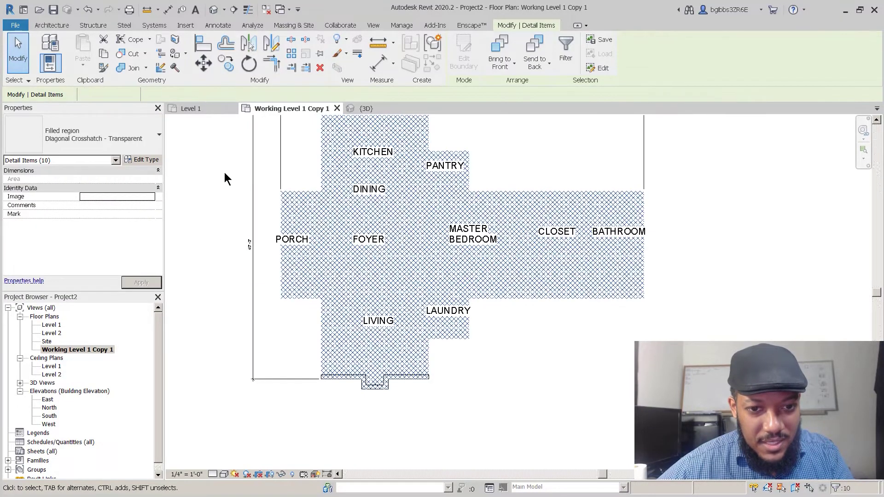
left_click(225, 173)
- Draw walls from the living room's southwest corner up the 40' west side and across the kitchen's north edge
scroll(366, 385, "up", 2)
middle_click_drag(340, 328, 383, 326)
middle_click_drag(374, 372, 358, 374)
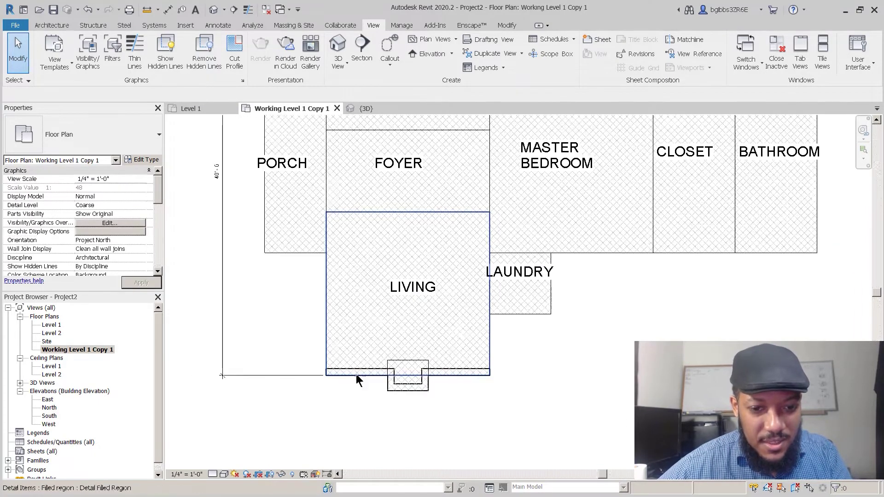
key("w")
key("a")
left_click(326, 374)
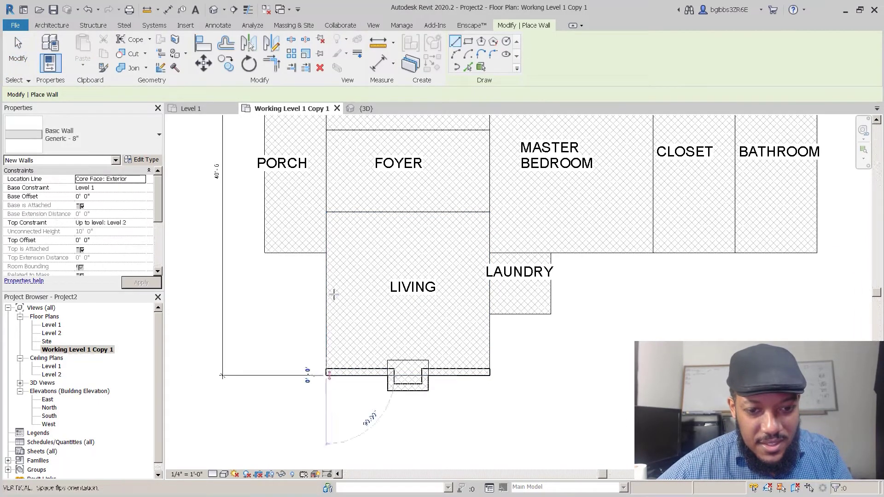
scroll(322, 253, "down", 3)
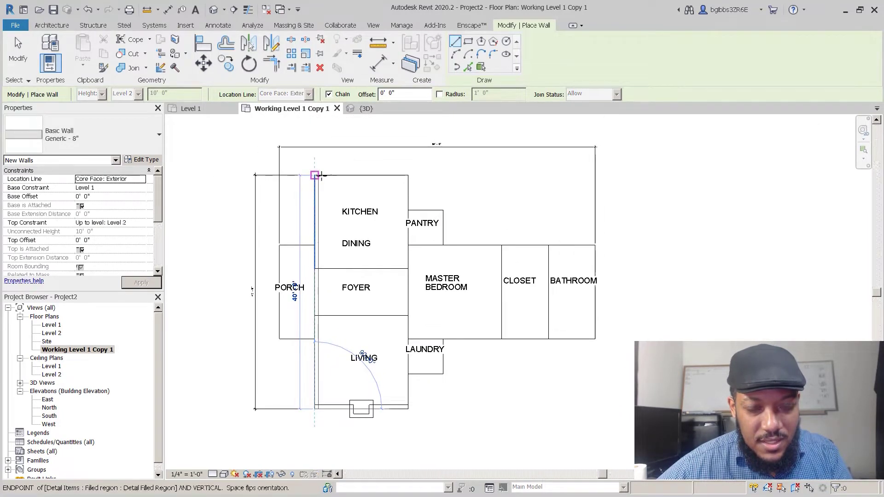
left_click(315, 175)
left_click(408, 175)
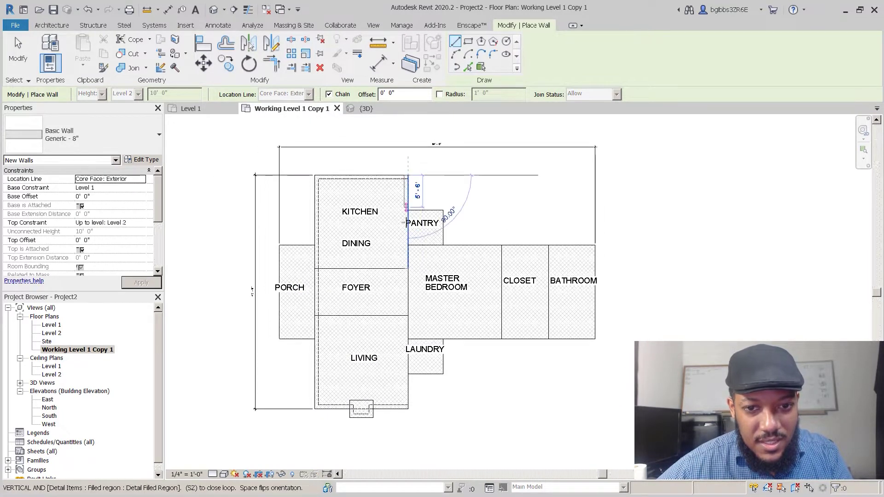
- Continue the wall chain down the kitchen's east side and around the north and east edges of the pantry
scroll(407, 213, "up", 3)
left_click(403, 209)
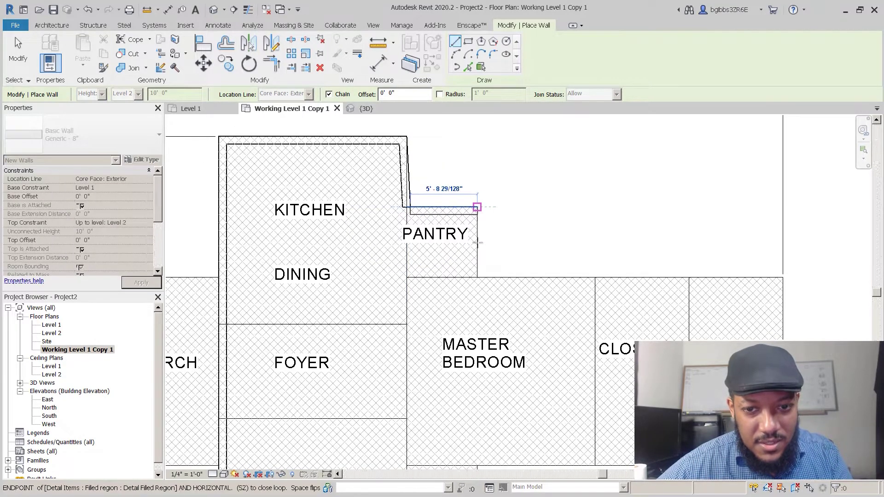
left_click(478, 211)
left_click(478, 277)
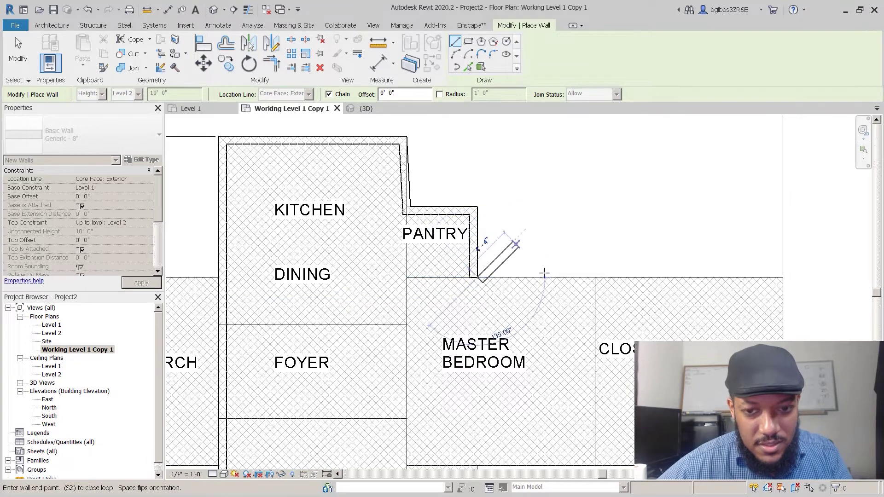
- Continue the walls along the bedroom wing's north edge, down the bathroom's east side and back 26' to the laundry's northeast corner
left_click(783, 278)
scroll(783, 277, "down", 3)
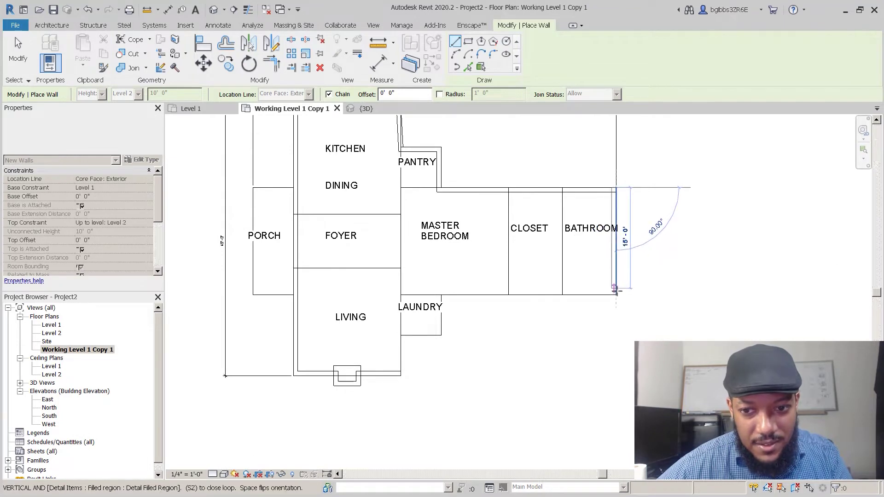
left_click(616, 294)
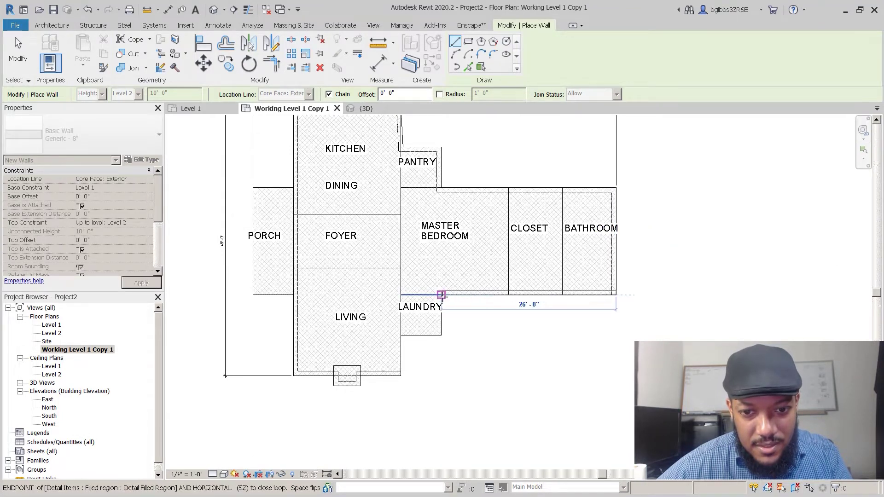
left_click(442, 294)
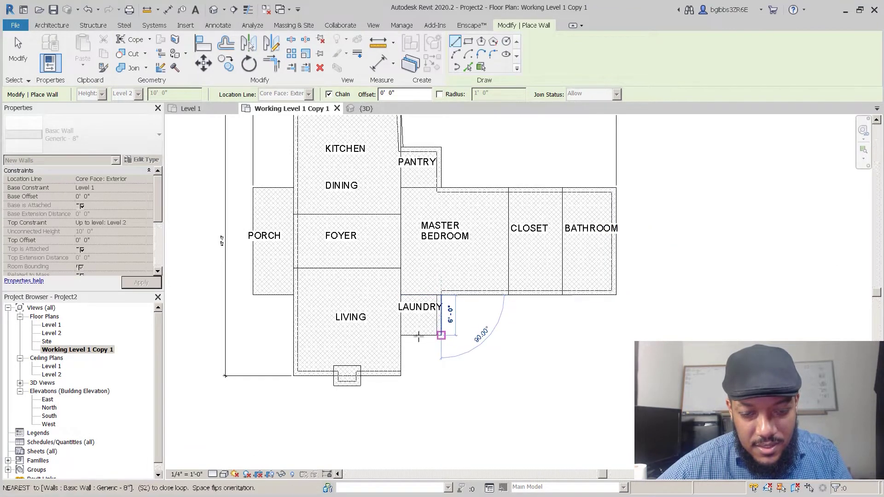
- Draw the laundry's east and south walls, close the chain at the living room's southeast corner, and end the wall command
left_click(442, 335)
left_click(401, 335)
left_click(402, 375)
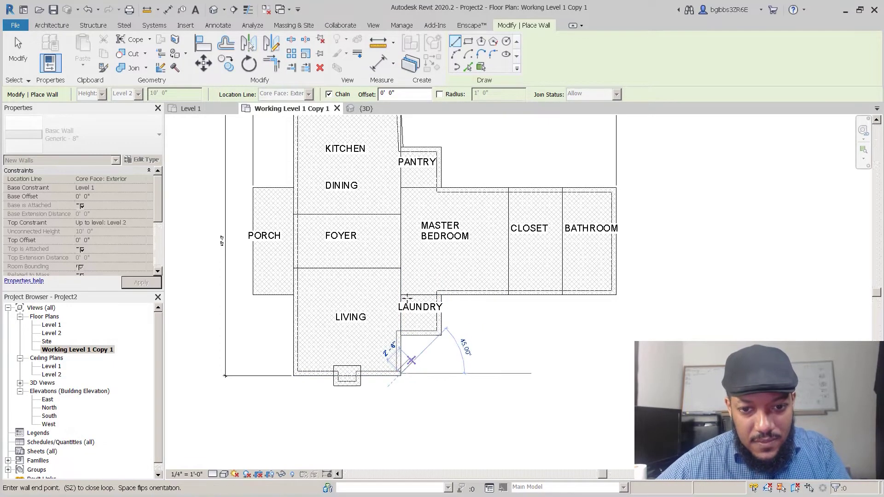
scroll(417, 316, "up", 5)
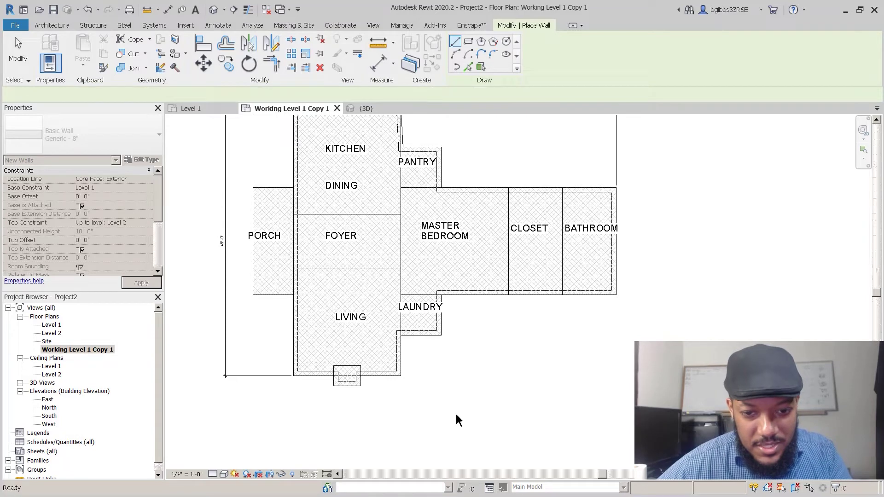
scroll(417, 185, "up", 6)
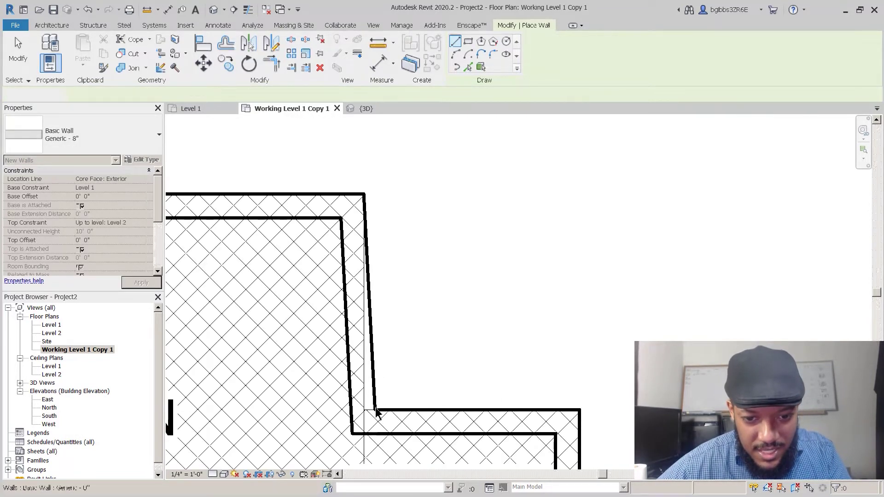
key("Escape")
key("Escape")
- Straighten the slanted wall between kitchen and pantry by moving its lower end onto the kitchen region's east edge
scroll(373, 413, "up", 3)
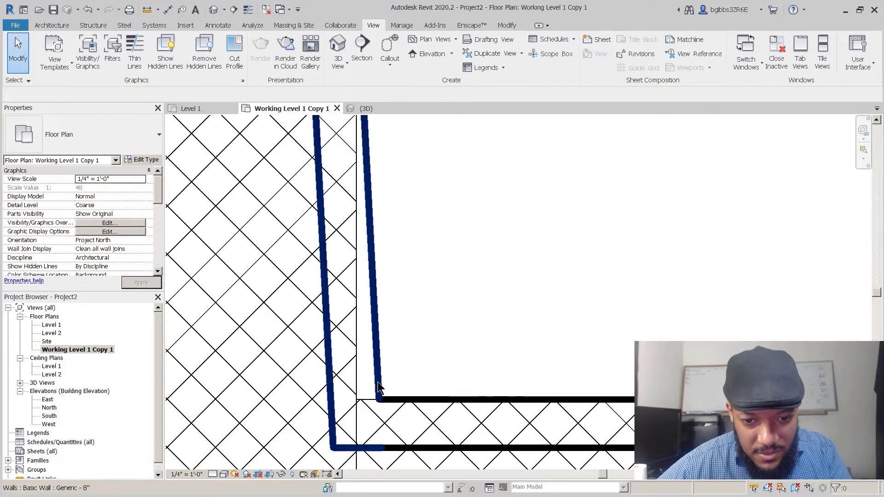
left_click(378, 382)
left_click_drag(382, 422, 358, 422)
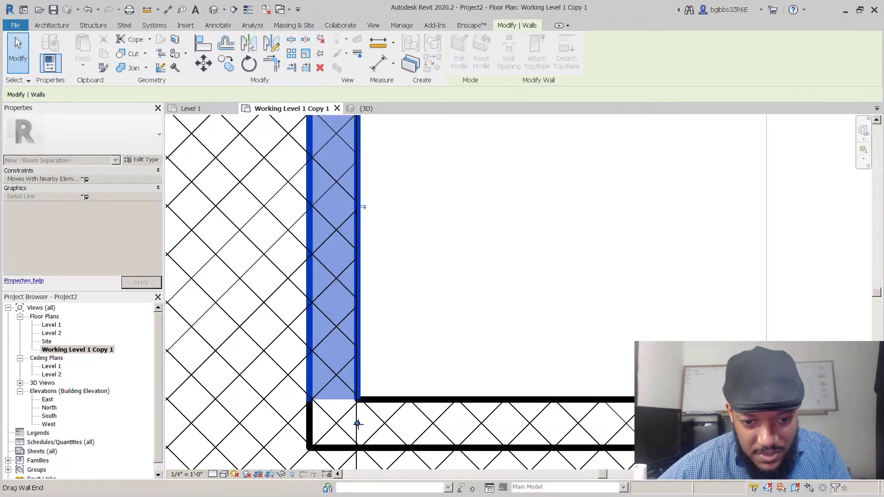
left_click(394, 241)
scroll(393, 205, "down", 5)
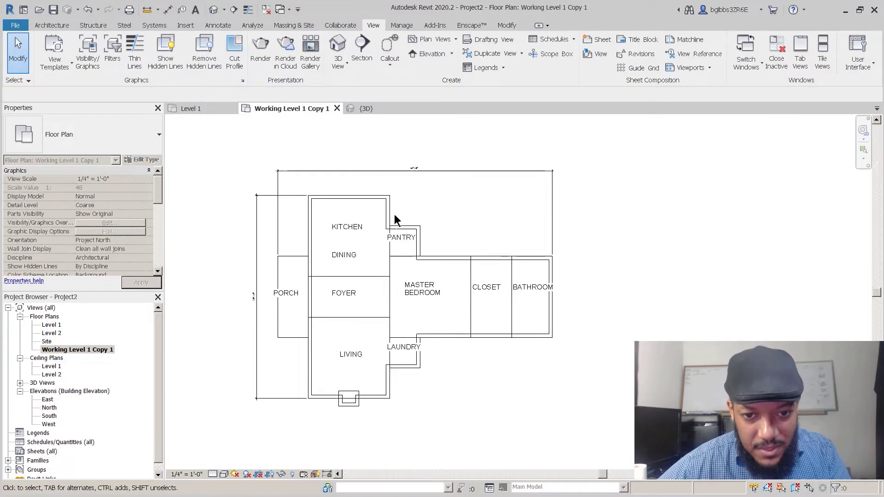
scroll(477, 284, "up", 3)
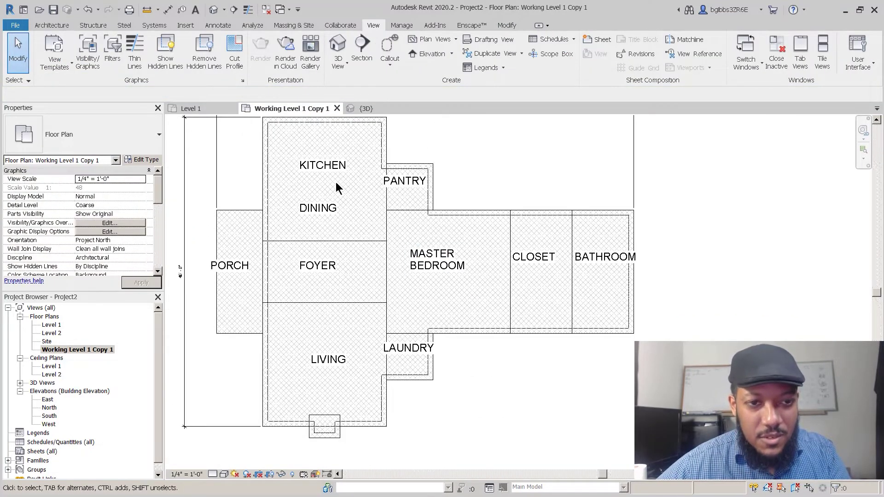
key("w")
key("a")
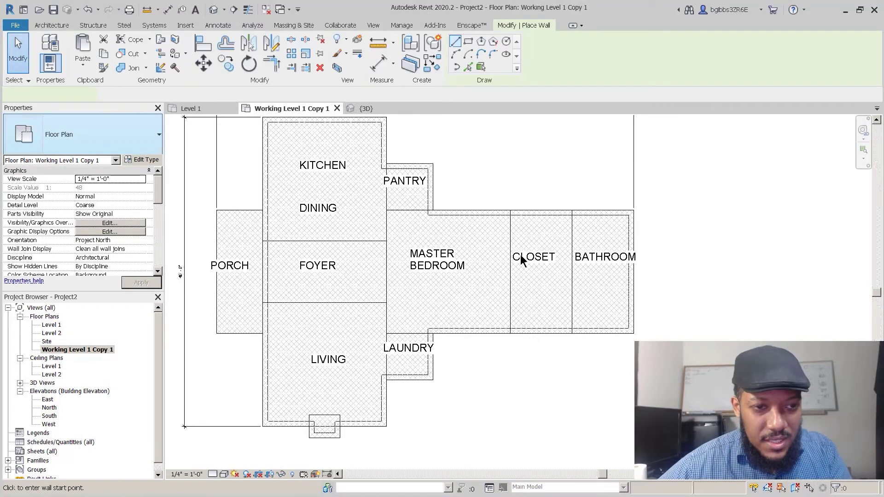
scroll(232, 171, "up", 1)
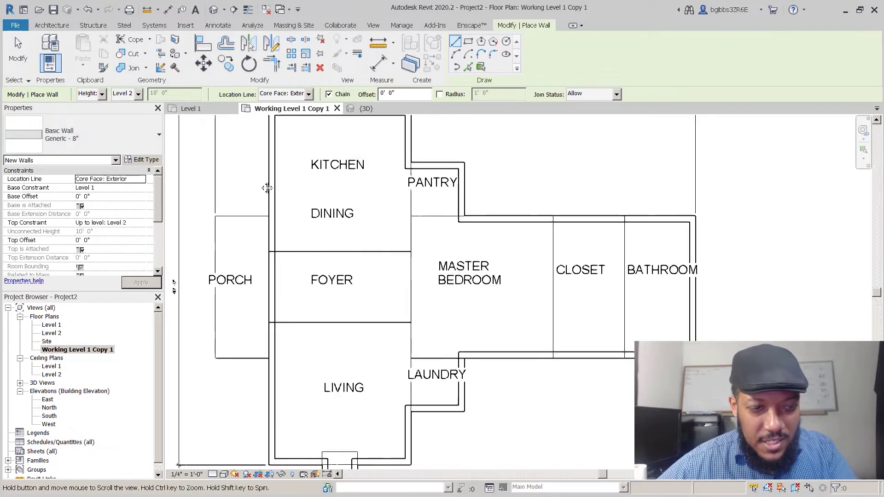
scroll(421, 188, "down", 1)
key("Escape")
key("Escape")
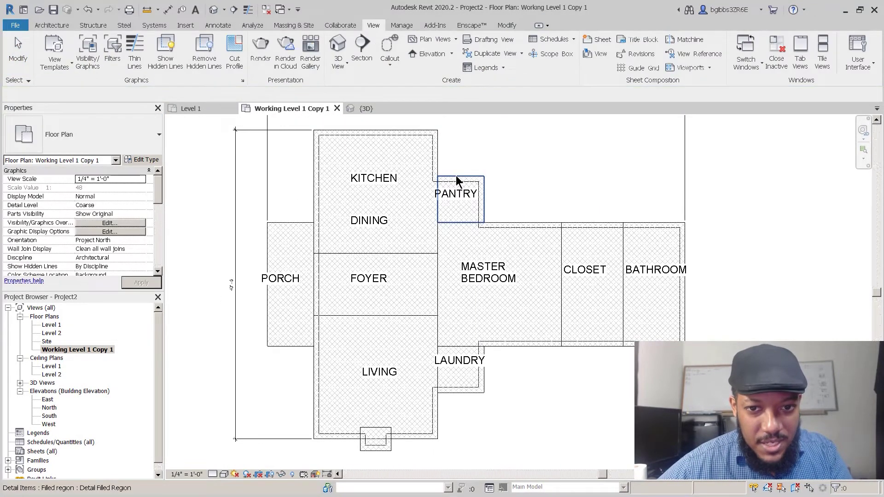
- Select the whole chain of exterior walls and examine how it connects around the kitchen and pantry, then clear the selection
key("Tab")
left_click(435, 182)
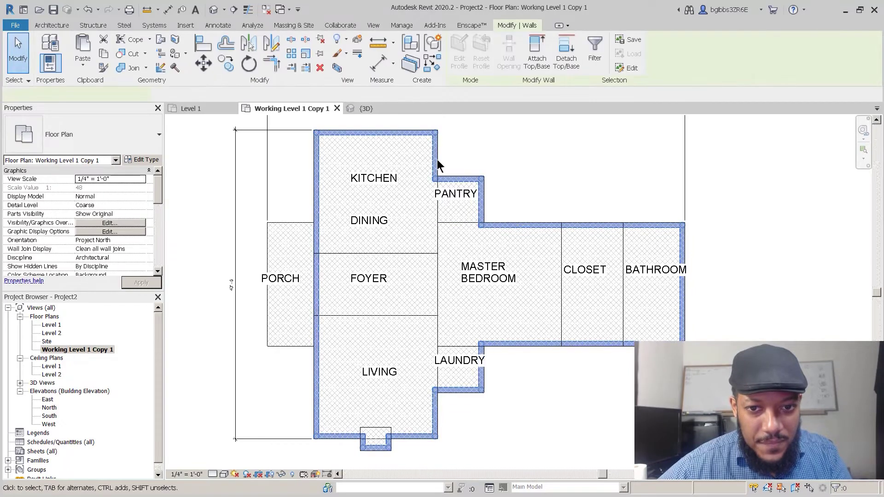
middle_click_drag(522, 264, 464, 291)
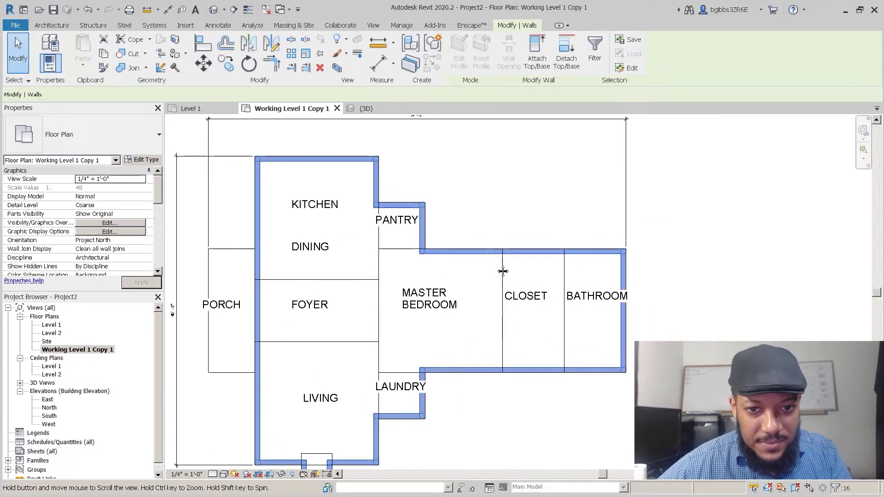
middle_click_drag(369, 206, 380, 203)
scroll(381, 203, "up", 4)
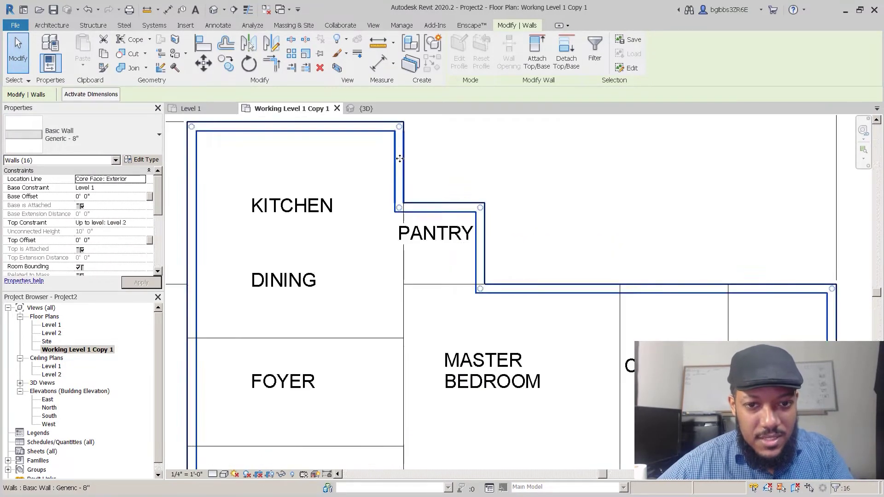
scroll(413, 187, "down", 3)
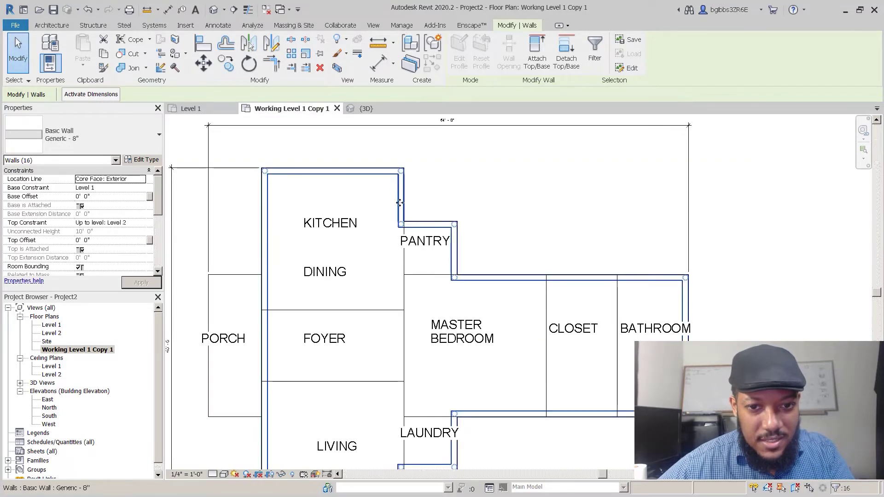
middle_click_drag(418, 211, 435, 211)
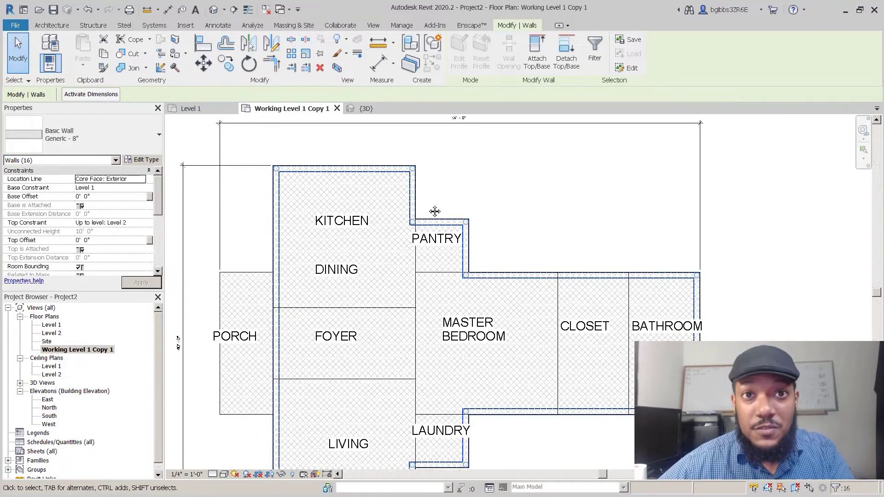
key("Escape")
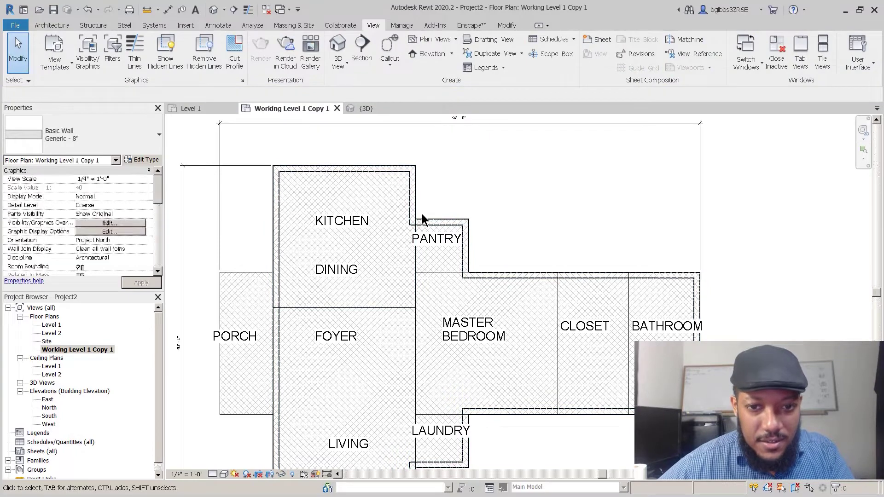
scroll(421, 214, "up", 3)
scroll(414, 173, "down", 3)
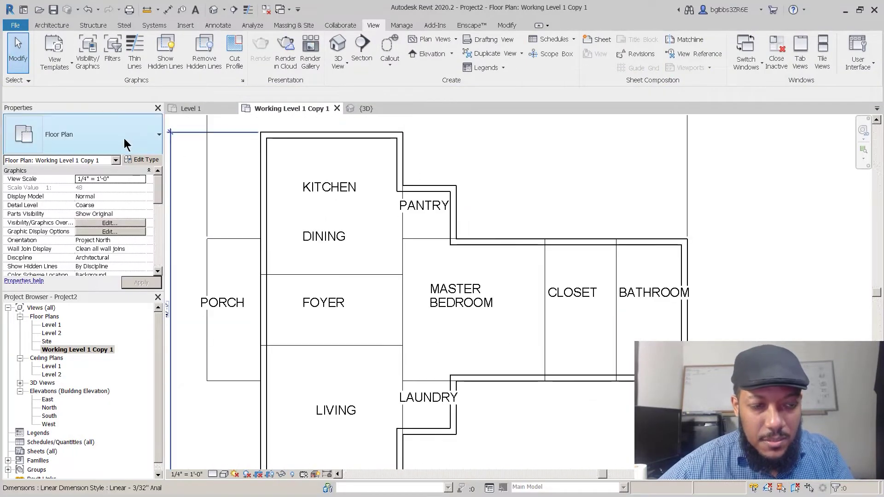
- Start the Wall command with Generic - 5" as the wall type for the interior walls
key("w")
key("a")
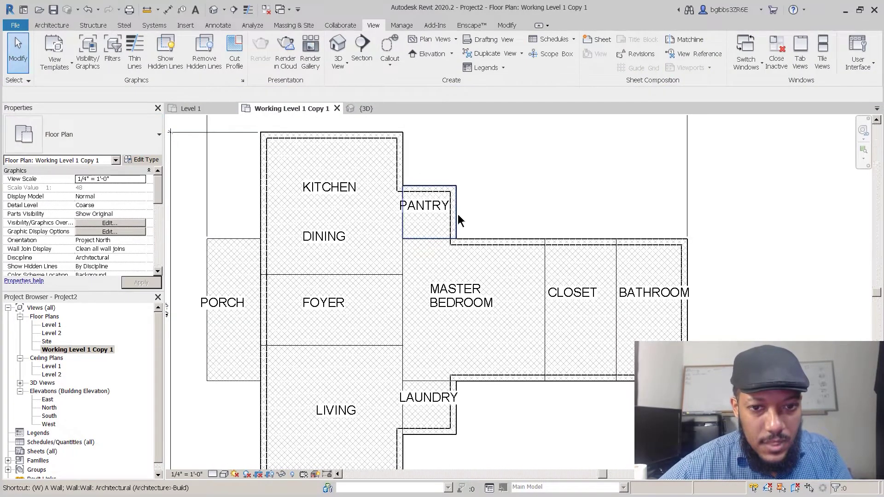
left_click(115, 141)
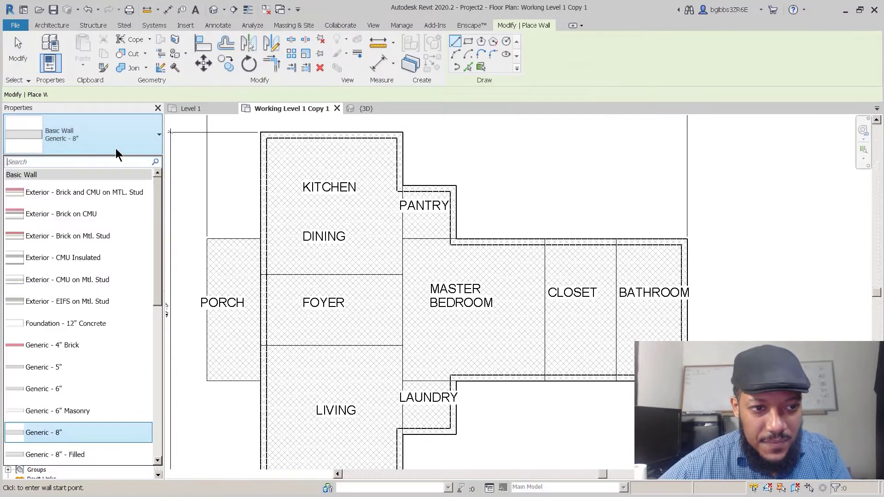
left_click(100, 374)
right_click(99, 372)
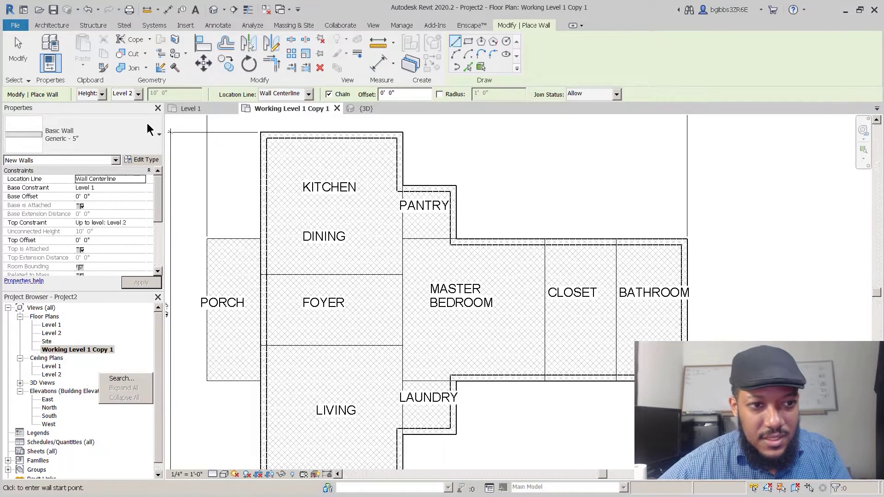
scroll(408, 180, "up", 3)
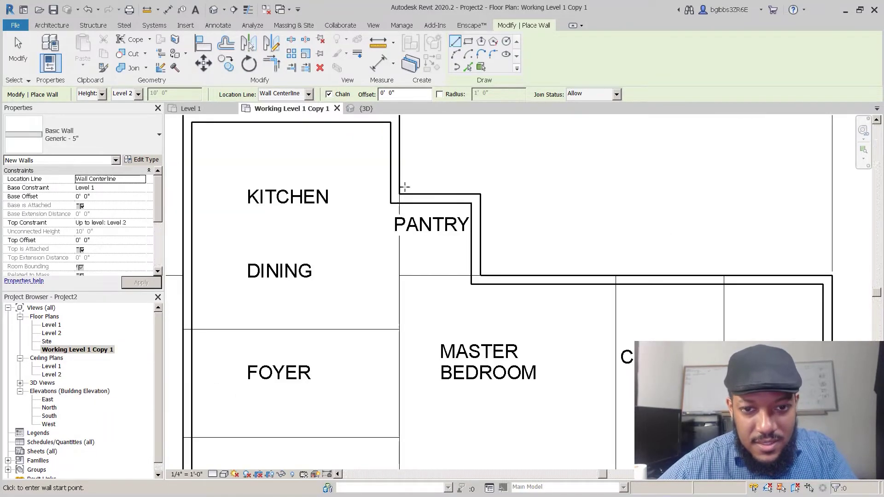
scroll(399, 208, "up", 2)
left_click(388, 197)
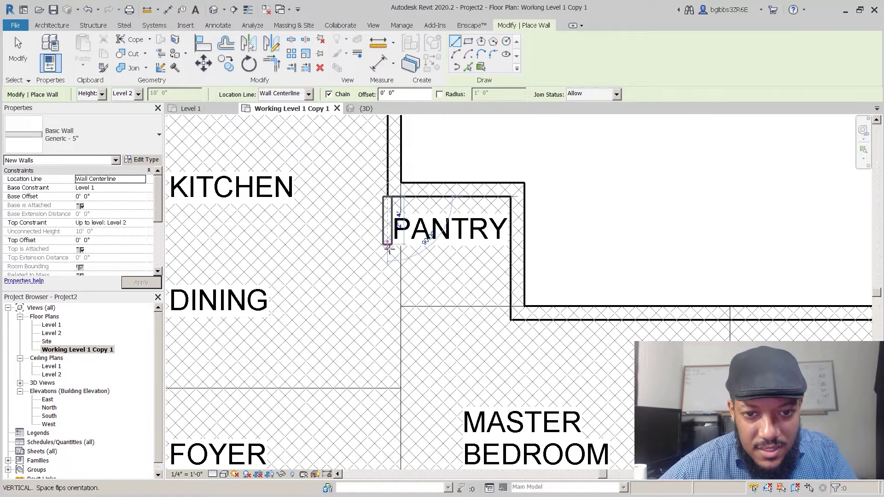
key("Escape")
key("Escape")
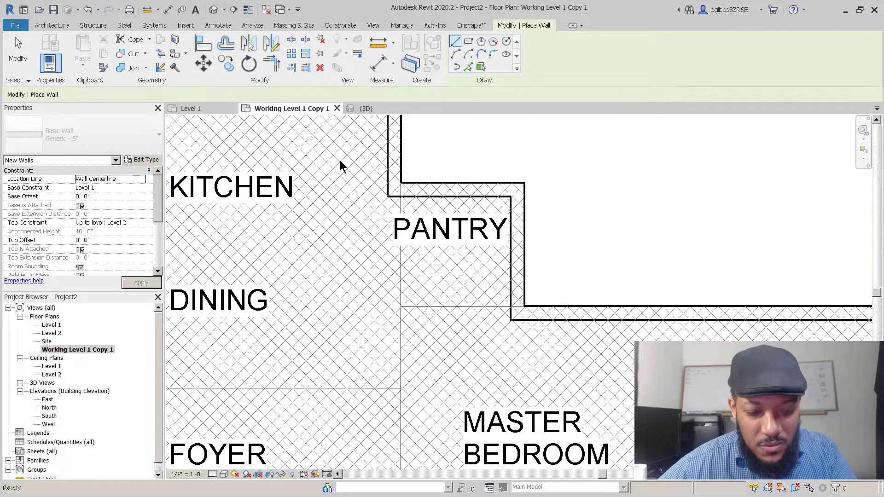
- Restart the Wall command and set the location line for the Generic - 5" walls to Core Face: Interior
key("w")
key("a")
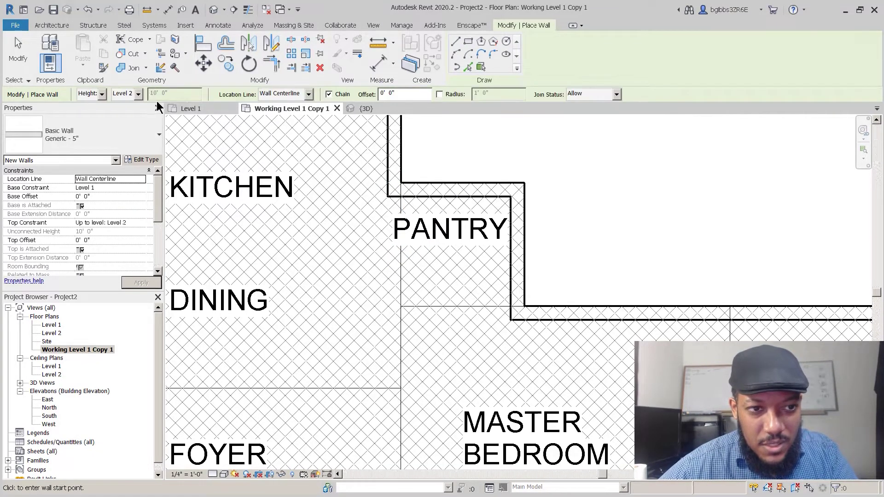
left_click(309, 94)
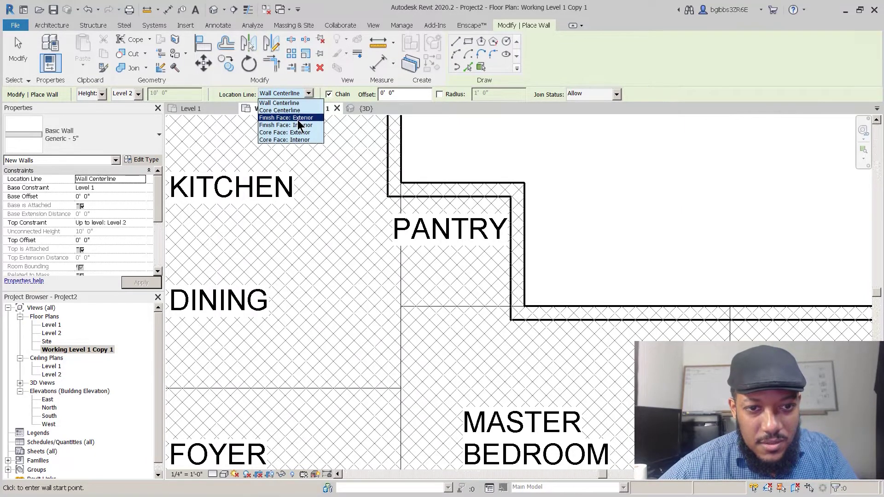
left_click(303, 139)
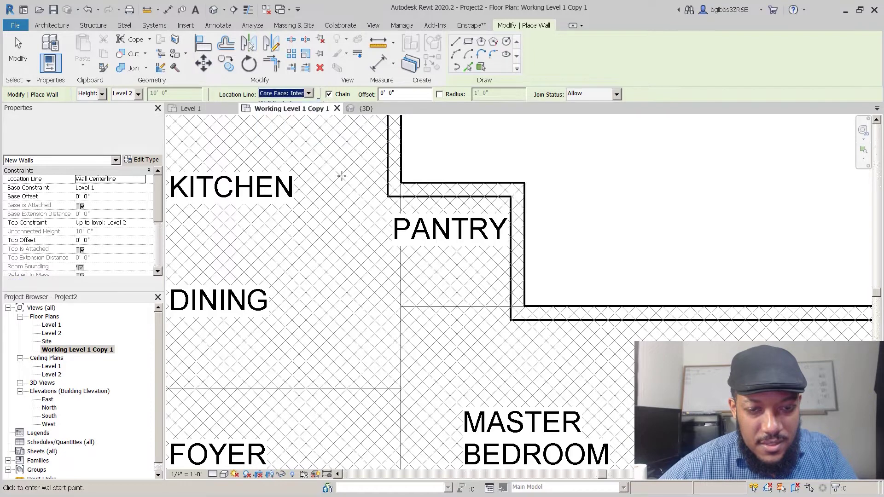
- Draw an interior wall straight down from the kitchen-pantry inner corner to the laundry's south wall and end the chain
left_click(388, 197)
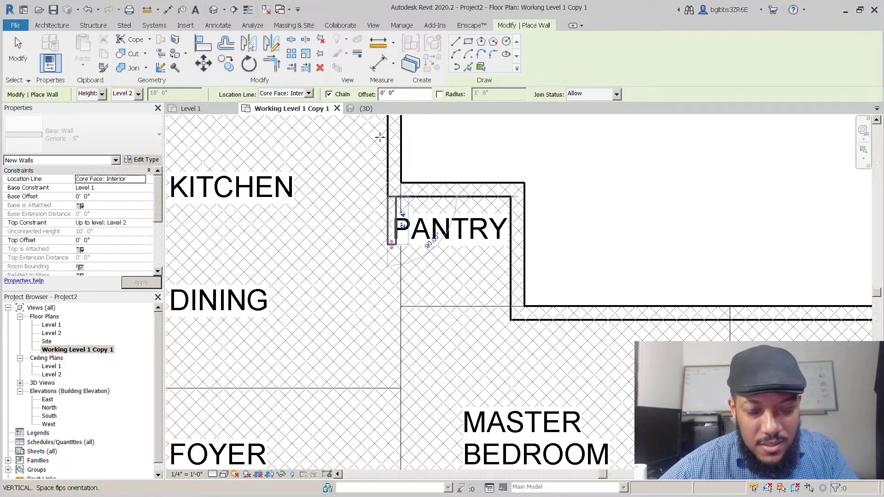
scroll(382, 134, "down", 3)
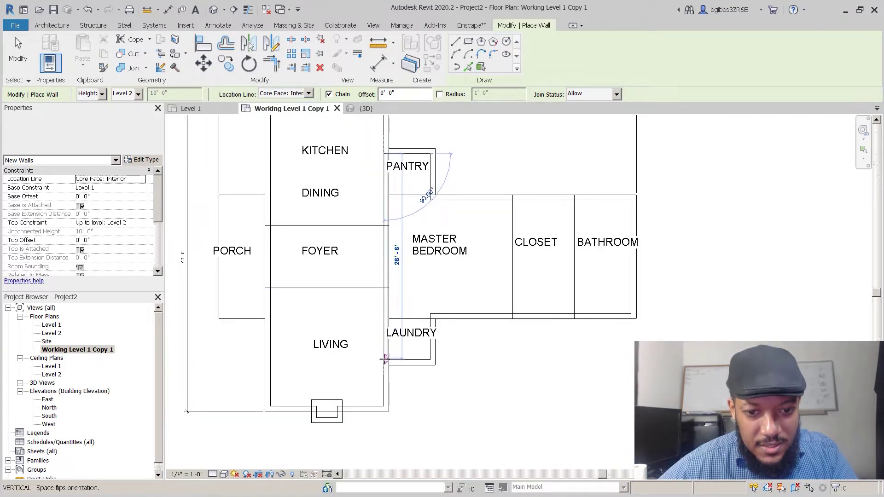
scroll(385, 363, "up", 6)
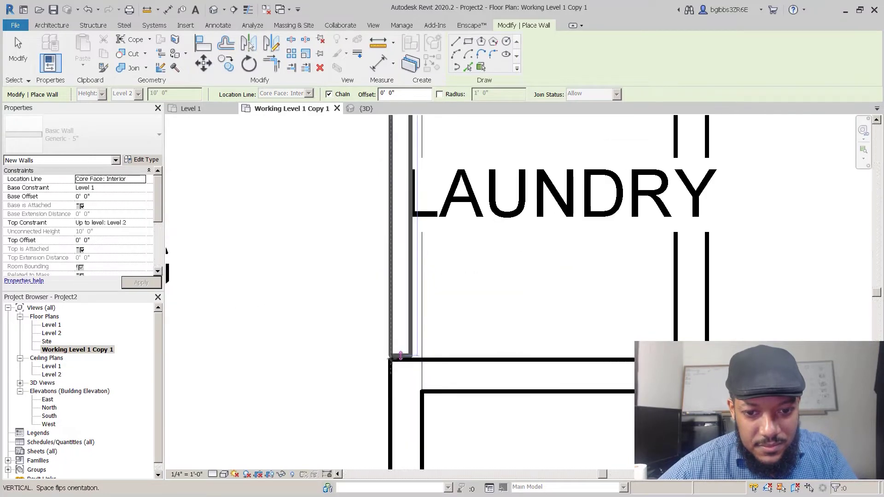
left_click(401, 359)
scroll(438, 391, "down", 3)
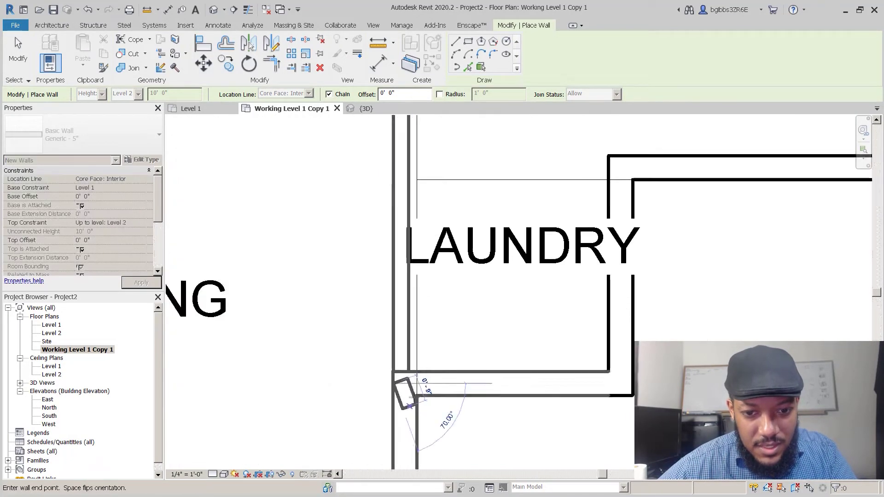
scroll(469, 384, "up", 3)
key("Escape")
key("Escape")
scroll(397, 376, "down", 3)
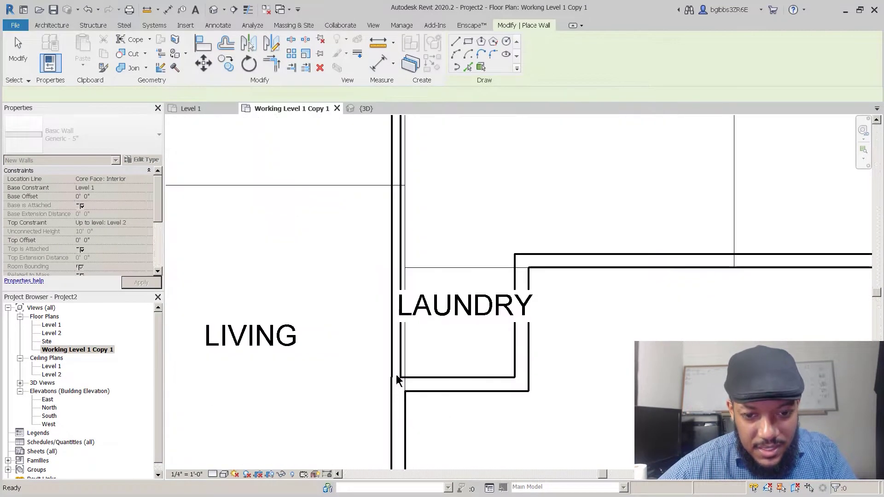
- Turn on thin line display to examine the wall joint at the laundry's southwest corner
scroll(397, 376, "up", 5)
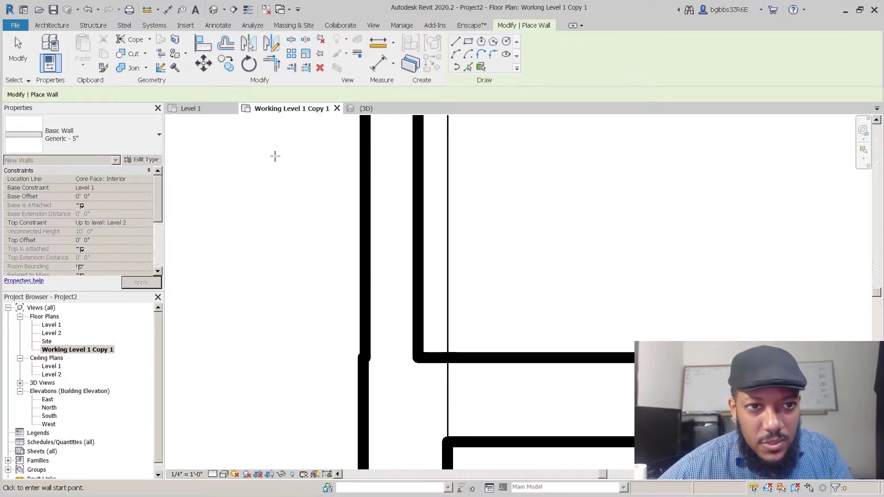
left_click(249, 13)
key("Escape")
- Select the 5" interior wall, examine its lower and upper ends against the exterior walls, and remove it
left_click(363, 333)
scroll(375, 382, "up", 2)
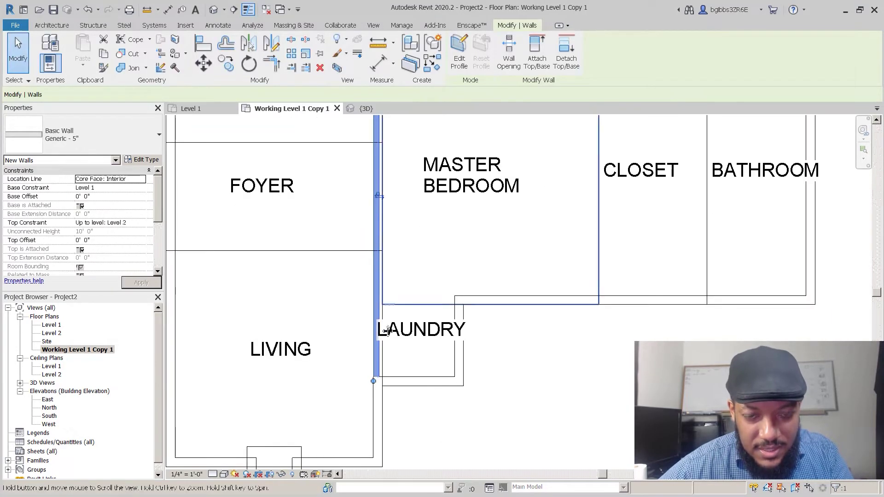
middle_click_drag(377, 249, 371, 383)
scroll(349, 124, "up", 5)
scroll(447, 230, "up", 3)
scroll(437, 198, "down", 6)
scroll(433, 187, "down", 4)
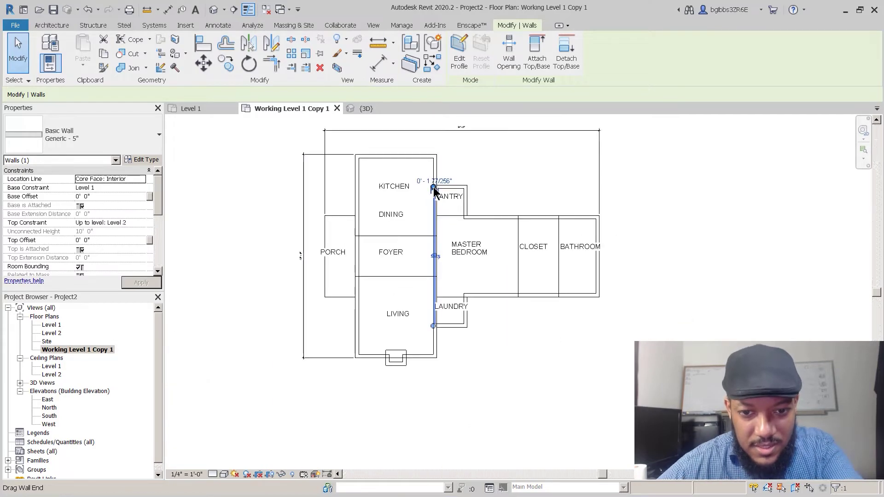
left_click(446, 175)
- Try to align the kitchen's east exterior wall face with the filled region's edge at the pantry corner, and undo the attempt
scroll(446, 175, "up", 1)
scroll(433, 187, "up", 8)
left_click(405, 194)
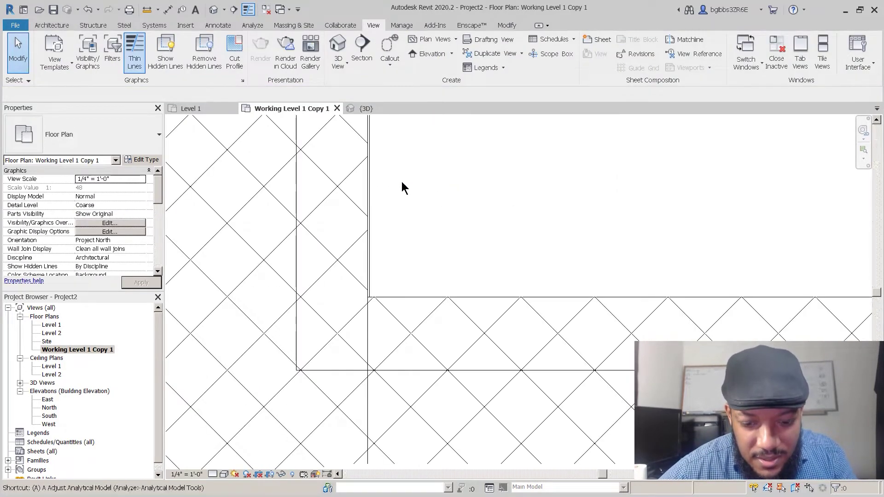
key("a")
key("l")
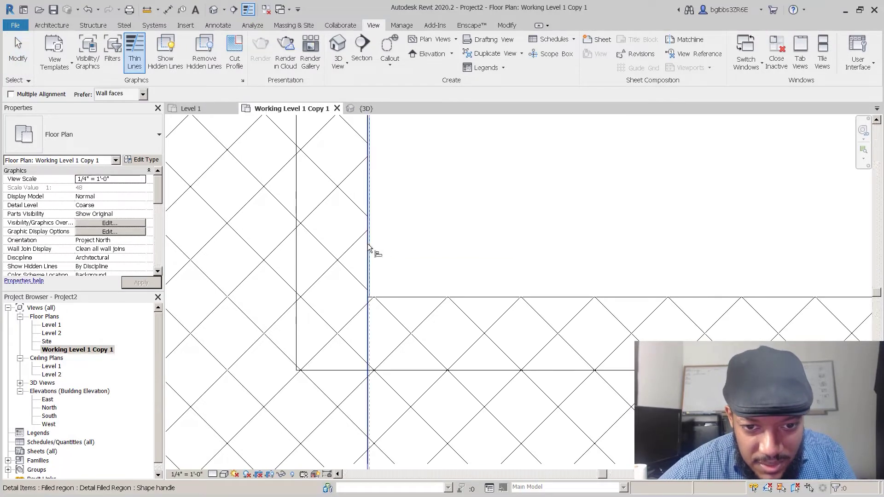
left_click(369, 249)
key("Escape")
key("ctrl+z")
key("a")
key("l")
key("Escape")
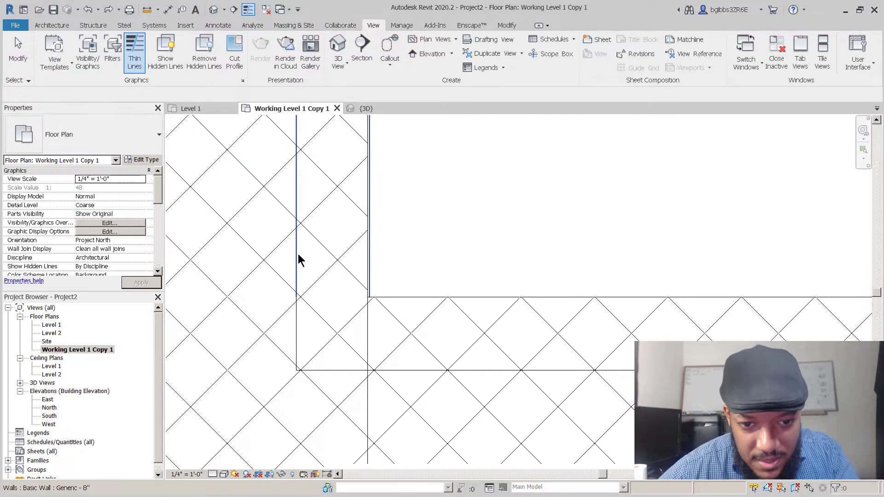
- Move the kitchen's east exterior wall beside the pantry from its outer corner onto the filled region's corner
left_click(303, 256)
scroll(382, 320, "up", 5)
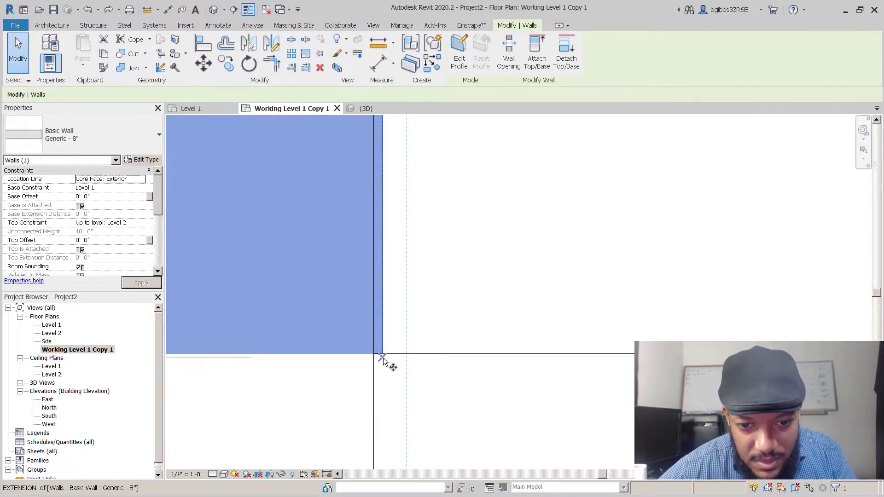
key("m")
key("v")
left_click(375, 355)
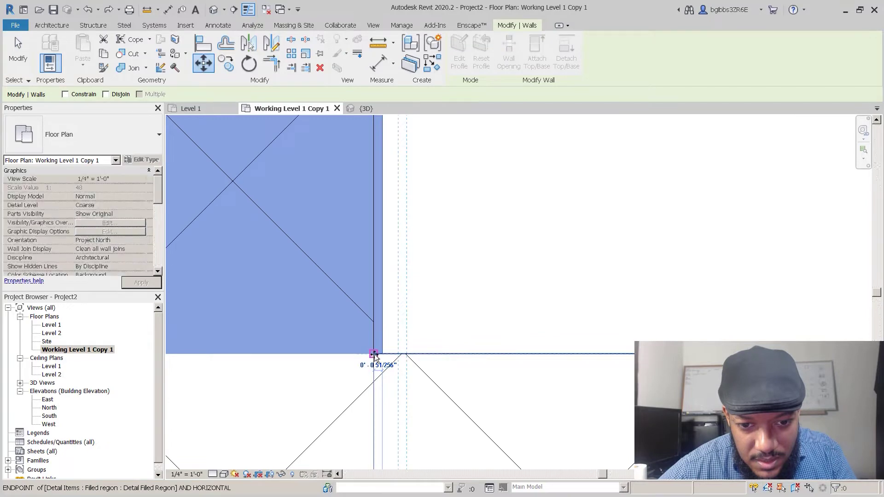
left_click(407, 213)
scroll(407, 214, "down", 6)
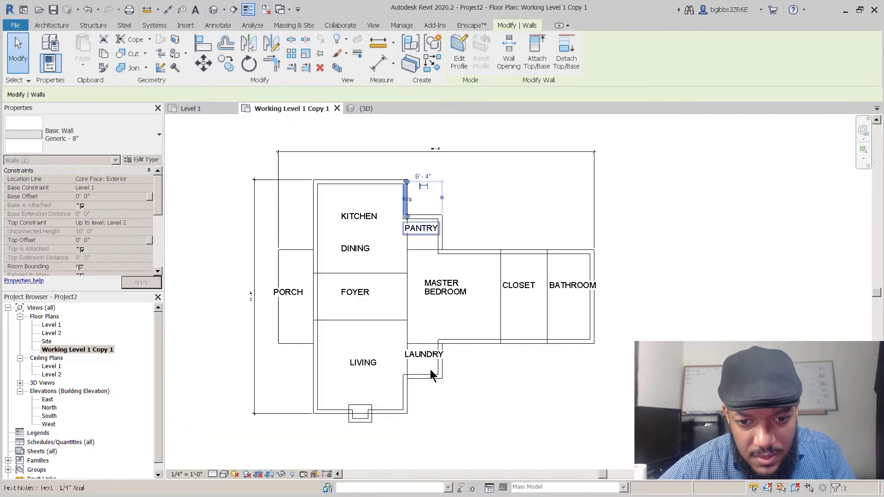
- Examine the moved kitchen wall's joint at the pantry corner and turn off thin line display
scroll(384, 377, "up", 10)
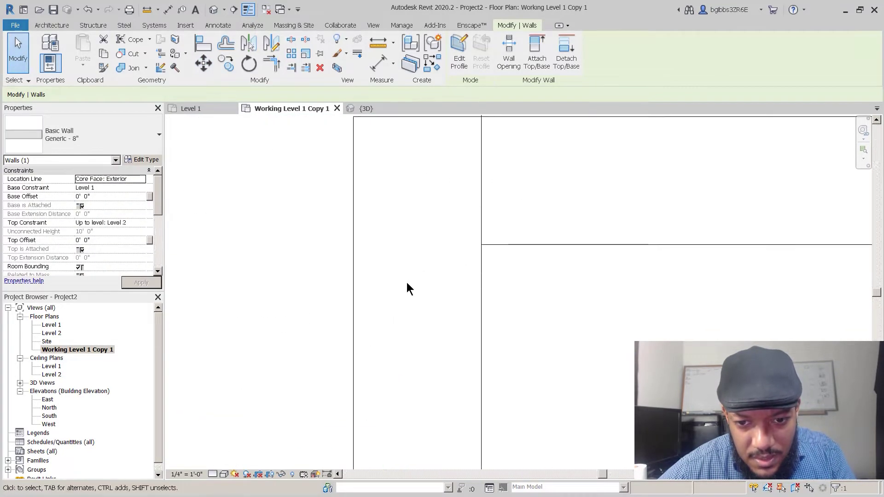
scroll(438, 339, "down", 6)
scroll(438, 258, "up", 8)
scroll(438, 253, "down", 8)
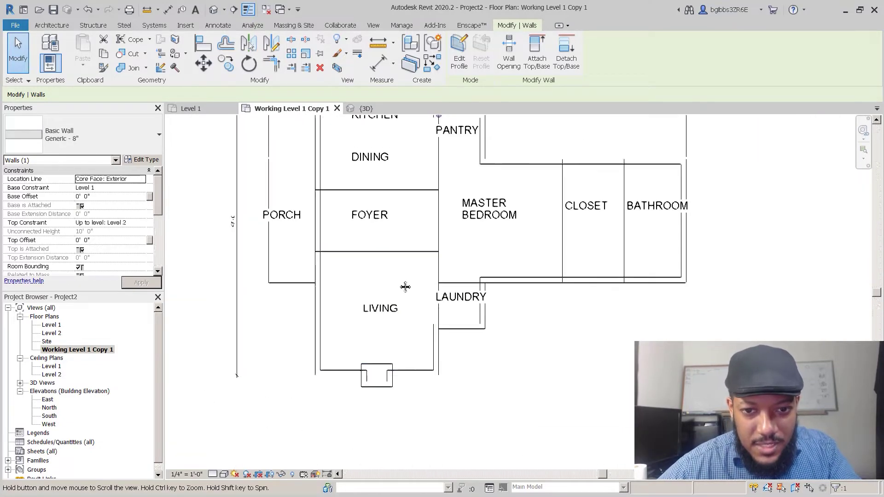
middle_click_drag(405, 287, 370, 377)
left_click(480, 179)
left_click(248, 11)
scroll(404, 221, "up", 2)
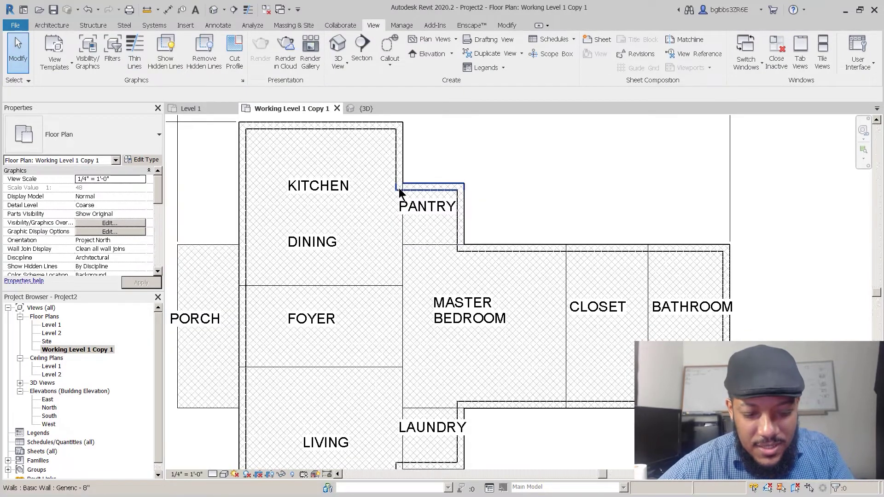
- Draw a Generic - 5" interior wall about 26' 8" long from the pantry's inner corner by the kitchen to the laundry's inner corner by the living room
key("w")
key("a")
left_click(396, 190)
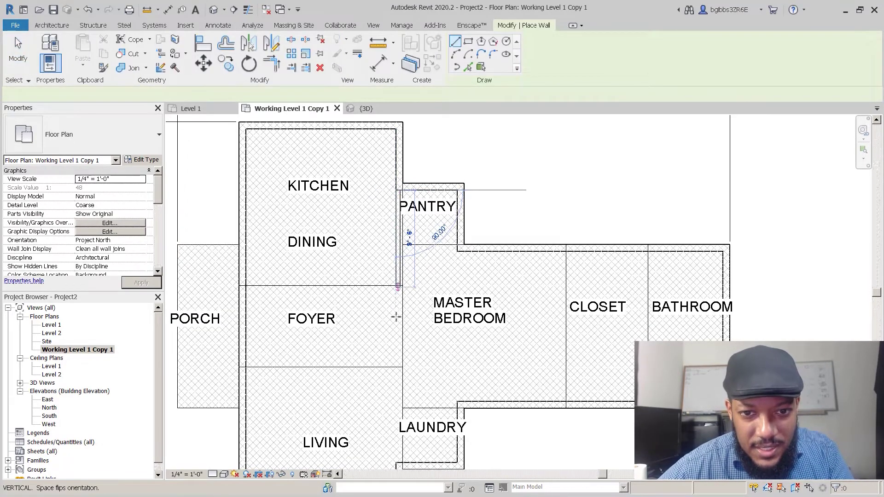
middle_click_drag(398, 393, 395, 315)
scroll(396, 390, "up", 3)
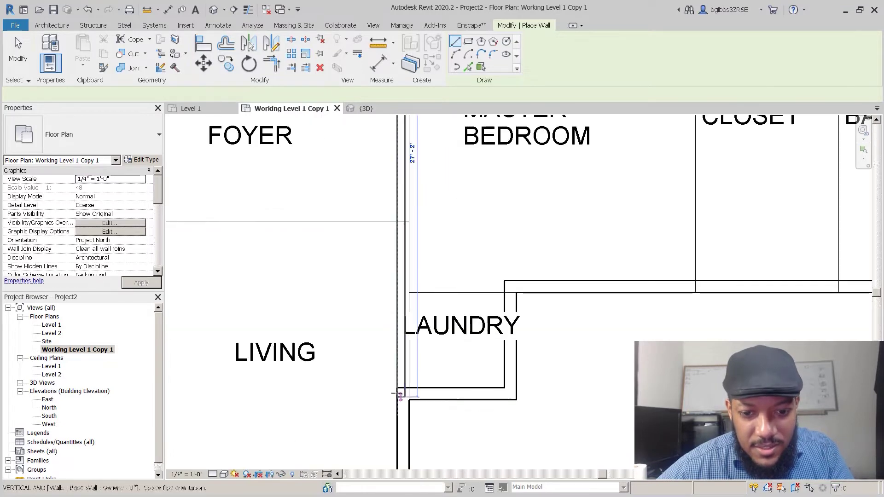
left_click(397, 389)
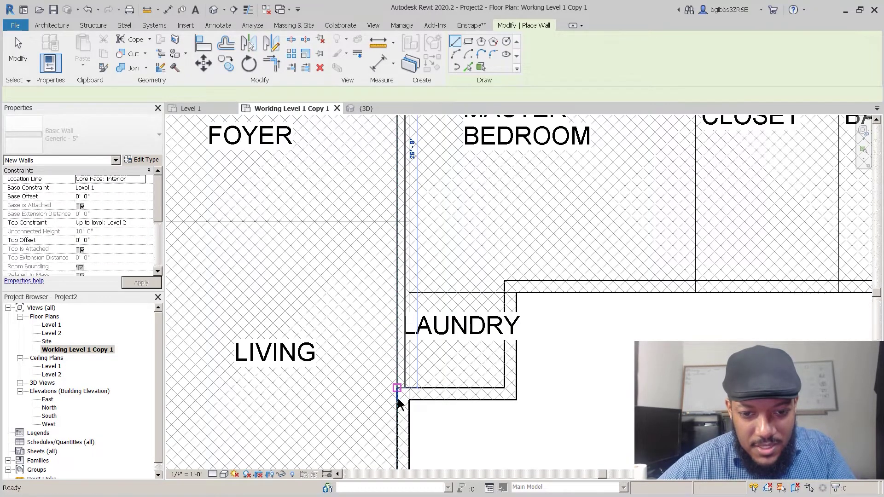
- Draw a Generic - 5" wall about 5' 7" long across the laundry's north side, from the master bedroom's inner wall corner to the long interior wall
scroll(400, 396, "up", 4)
scroll(399, 390, "down", 2)
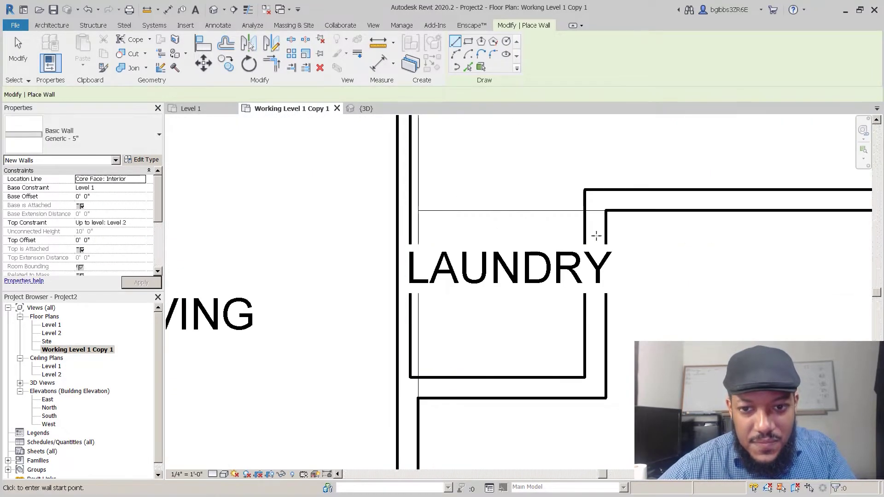
left_click(585, 189)
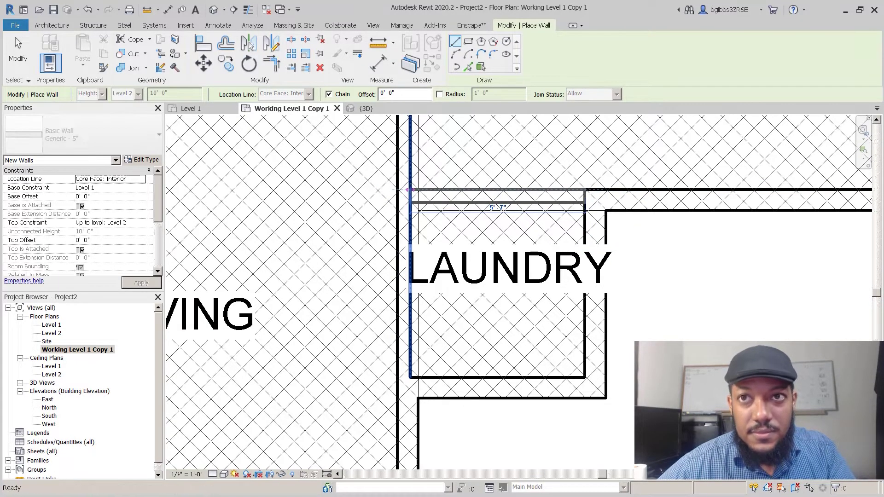
key("Escape")
key("Escape")
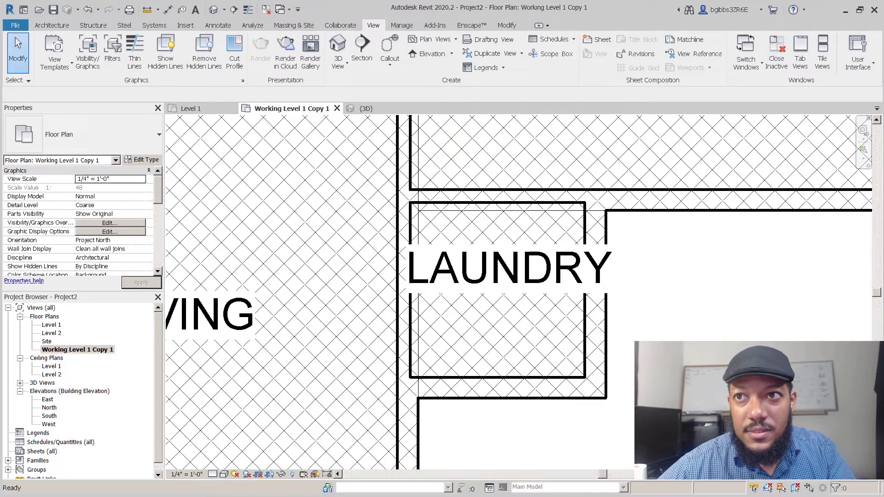
scroll(282, 231, "down", 6)
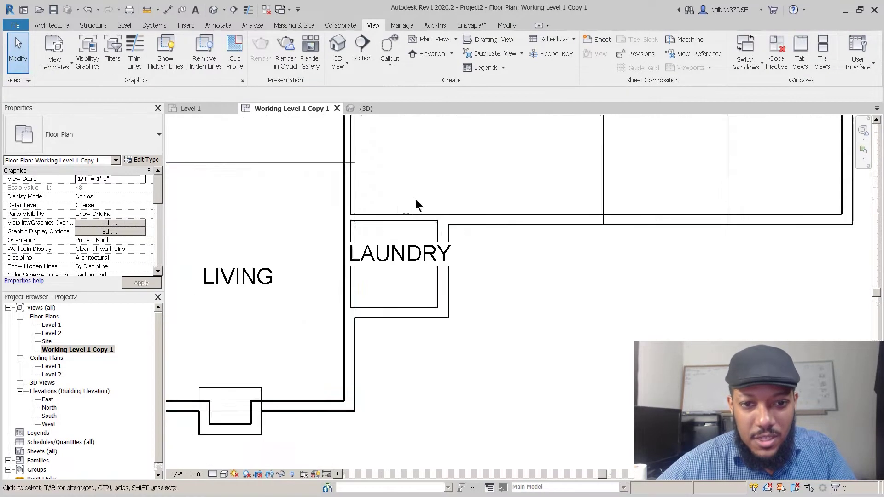
middle_click_drag(489, 266, 480, 288)
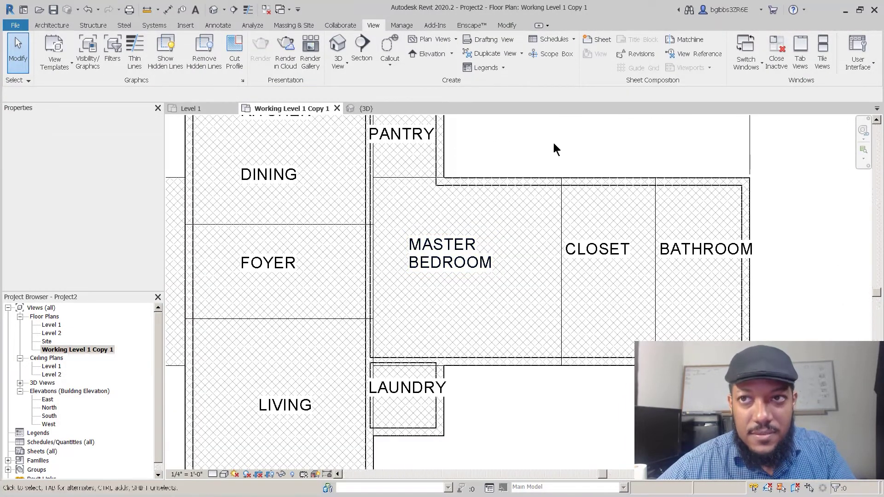
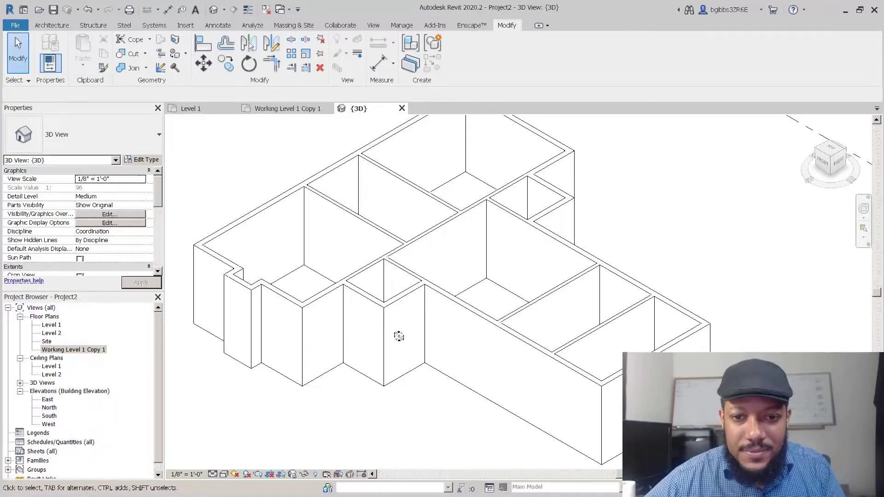
- Examine the wall layout from another angle in the 3D view and return to the Working Level 1 Copy 1 floor plan
middle_click_drag(398, 336, 386, 320, "shift")
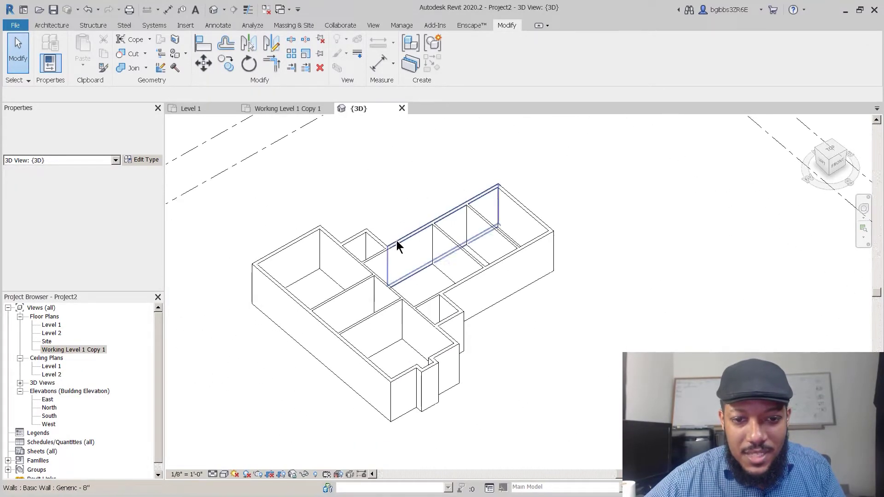
scroll(396, 240, "up", 2)
scroll(438, 276, "down", 3)
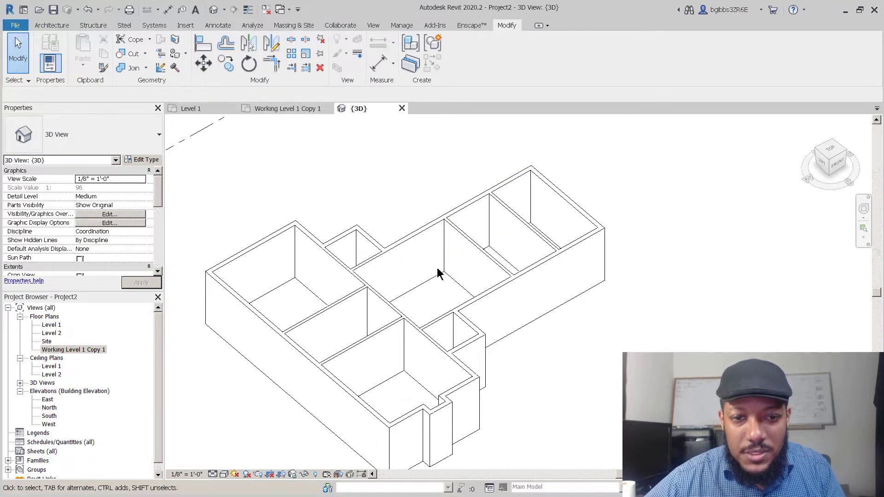
left_click(305, 111)
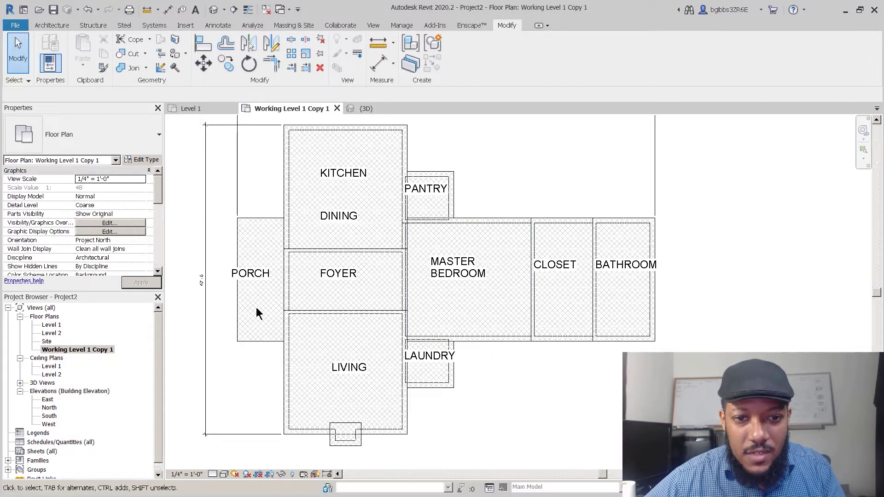
scroll(359, 418, "down", 2)
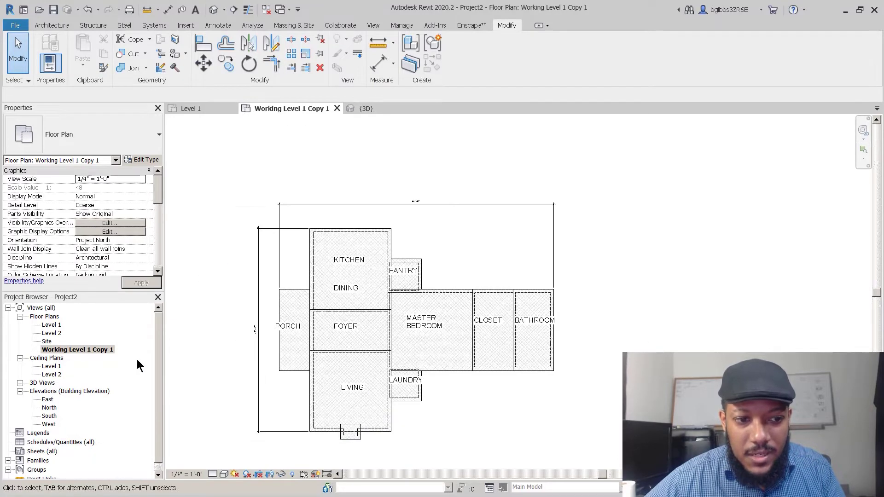
- Open the Level 1 floor plan and place Single-Flush 36" x 84" doors for the foyer entrance, master bedroom, pantry and laundry
double_click(51, 325)
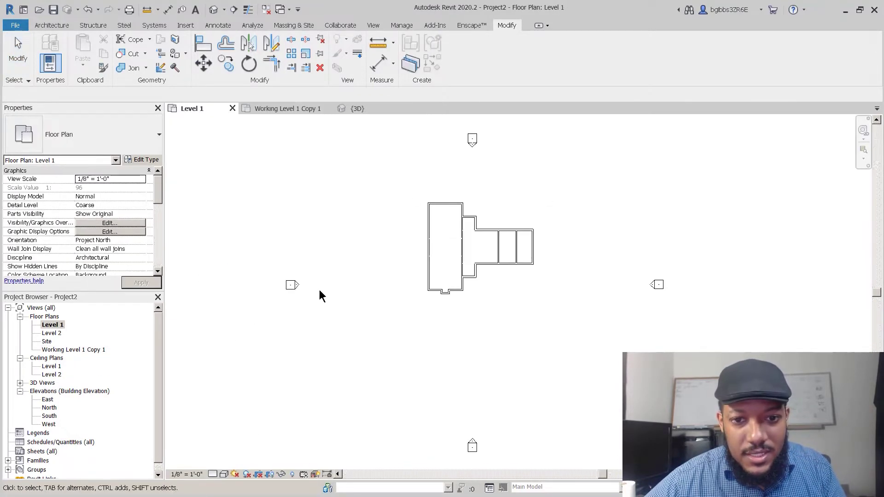
scroll(335, 199, "up", 5)
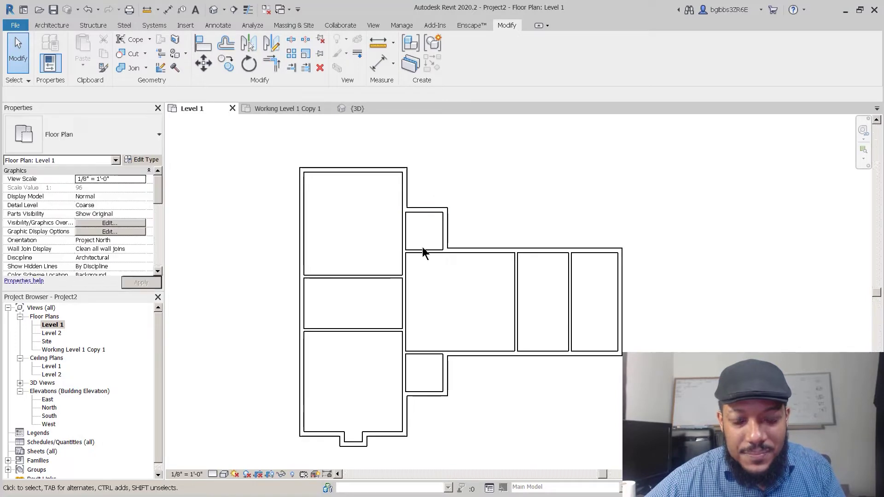
middle_click_drag(427, 292, 428, 264)
scroll(320, 251, "up", 2)
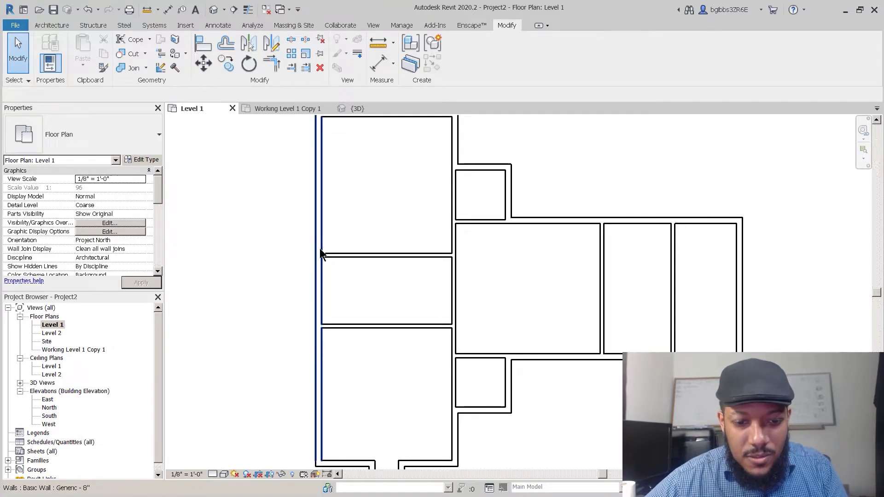
key("d")
key("r")
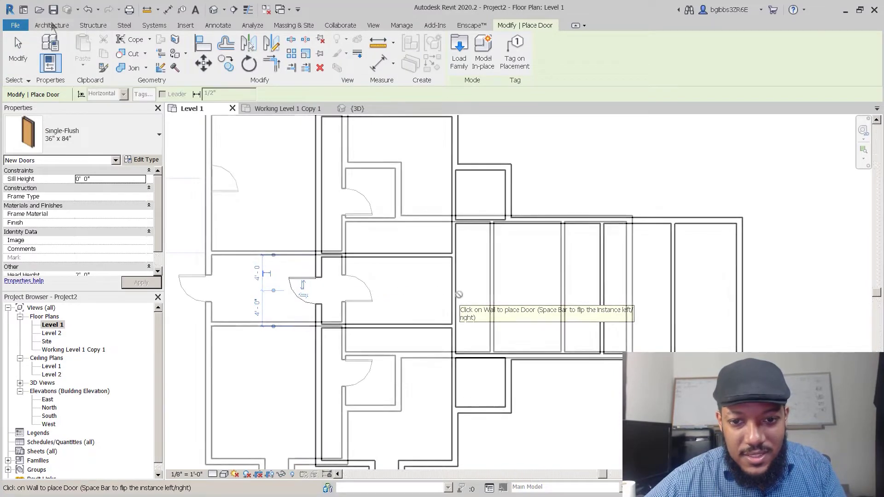
- Place a Single-Flush 30" x 84" door near the south end of the wall between the master bedroom and closet, swinging into the closet
left_click(52, 25)
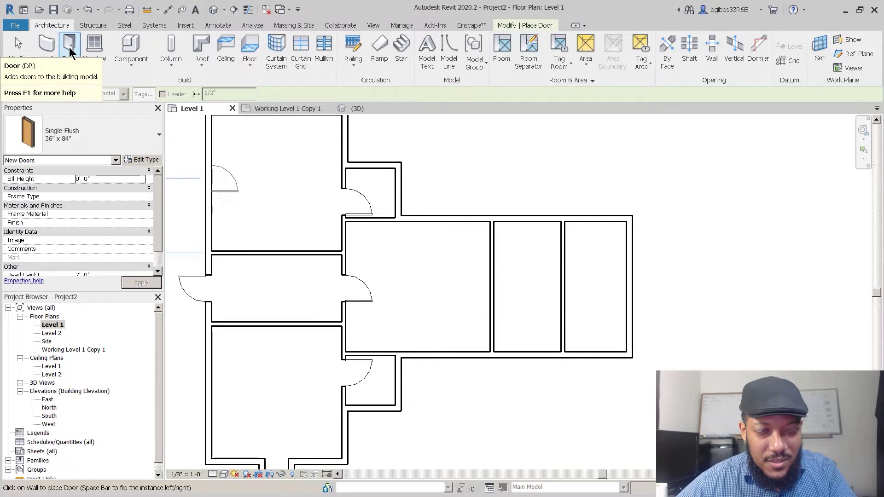
left_click(95, 147)
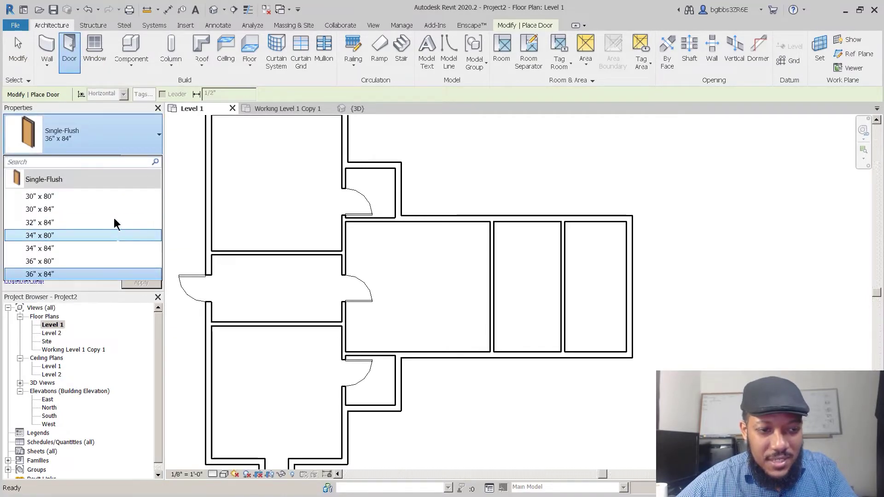
left_click(62, 209)
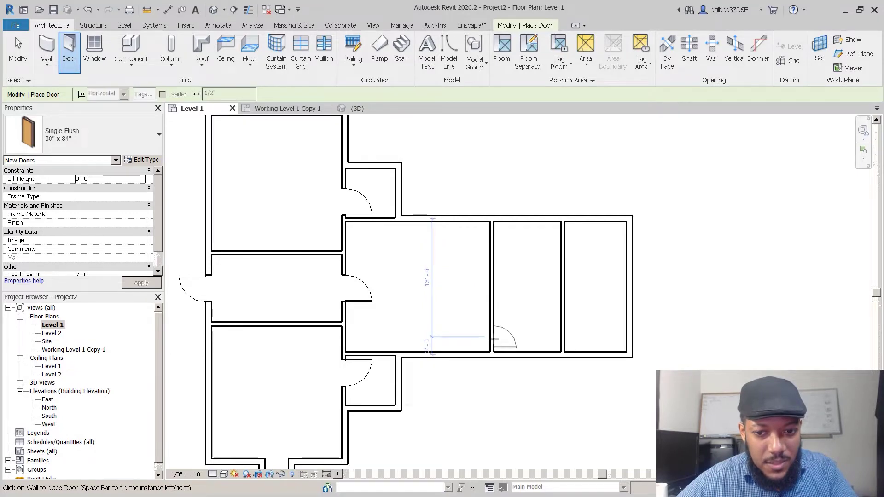
left_click(512, 348)
scroll(512, 348, "up", 3)
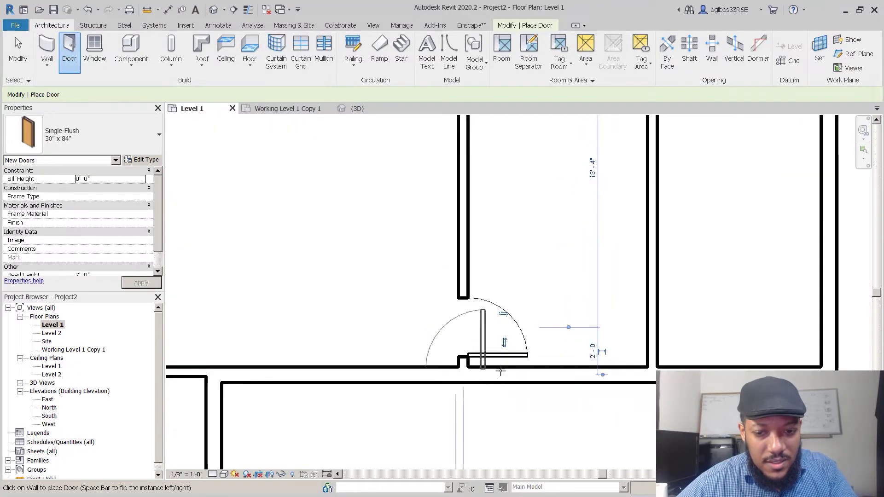
scroll(516, 344, "down", 1)
key("Escape")
- Select the closet door, review its dimensions and identity data in the type properties, and close them without changes
left_click(513, 352)
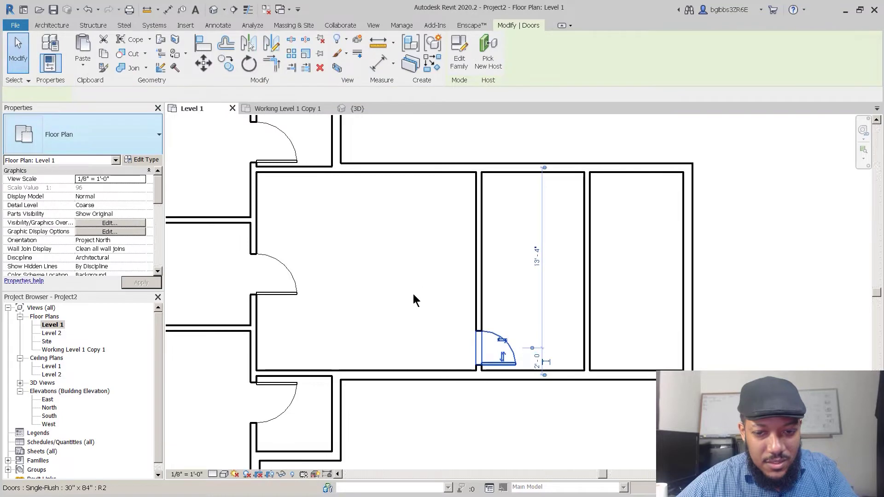
scroll(457, 324, "up", 1)
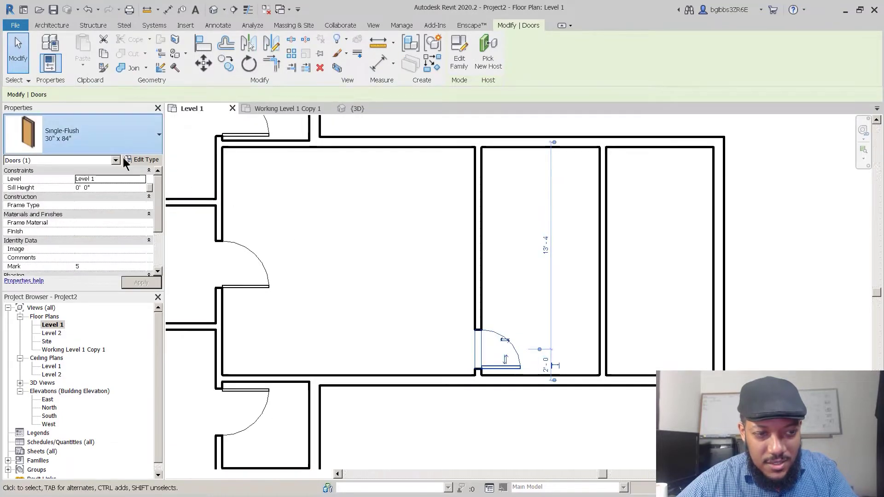
left_click(131, 139)
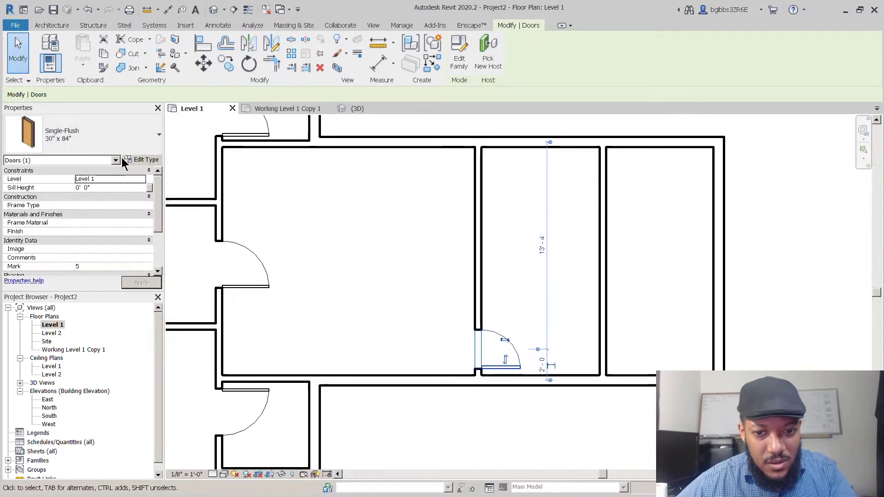
left_click(134, 160)
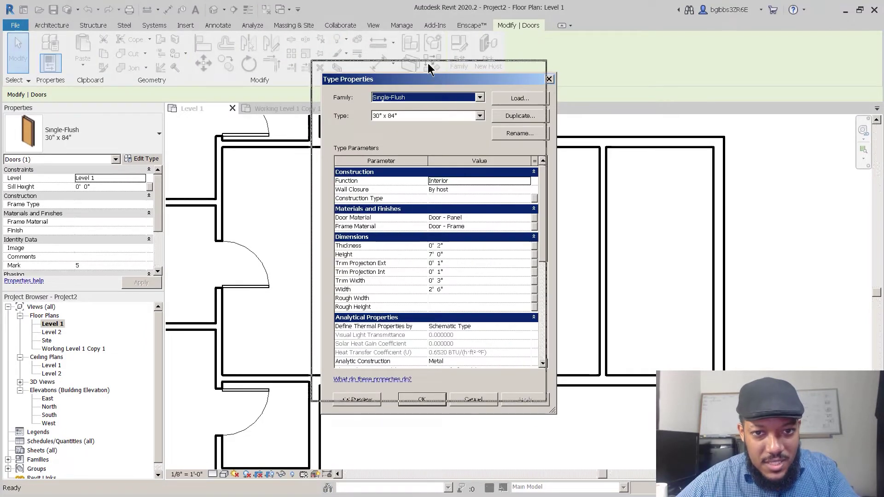
left_click_drag(441, 82, 429, 67)
left_click_drag(515, 400, 515, 466)
scroll(530, 242, "down", 1)
scroll(535, 243, "up", 1)
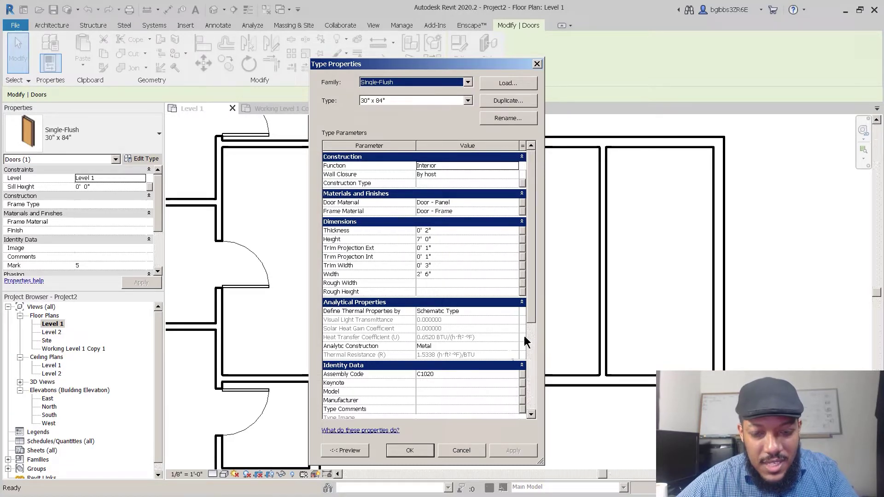
left_click_drag(533, 314, 529, 378)
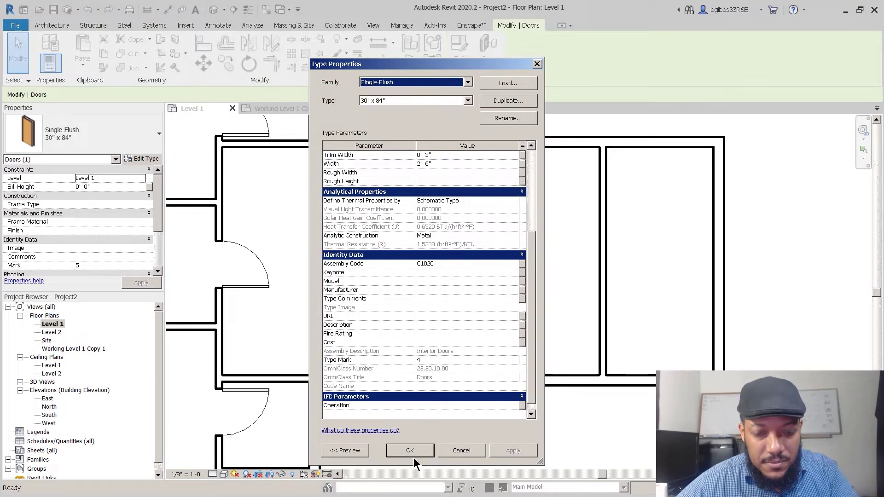
left_click(466, 454)
middle_click_drag(452, 325, 415, 329)
left_click(475, 330)
scroll(459, 303, "down", 2)
middle_click_drag(370, 296, 421, 285)
scroll(455, 283, "down", 1)
middle_click_drag(367, 291, 383, 287)
scroll(333, 281, "down", 1)
scroll(416, 284, "up", 1)
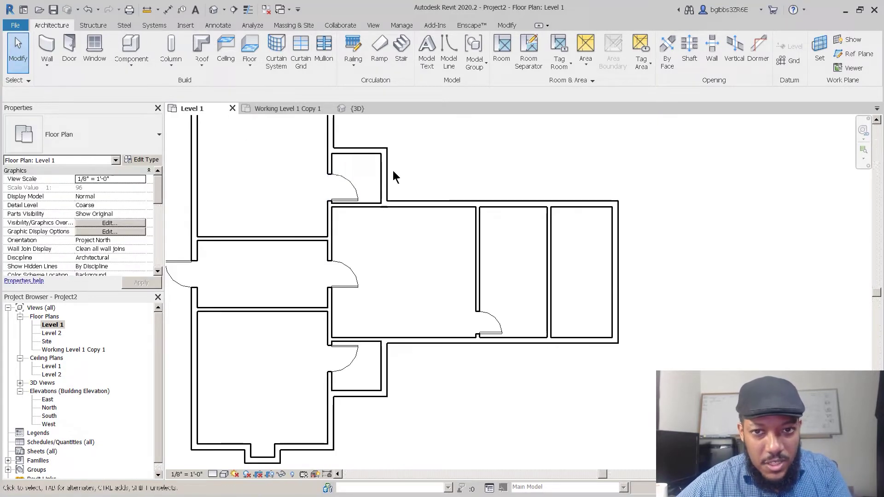
- Draw a horizontal detail line about 60'-6" long from the east exterior wall's midpoint through the house to beyond the foyer entrance door
middle_click_drag(516, 227, 503, 229)
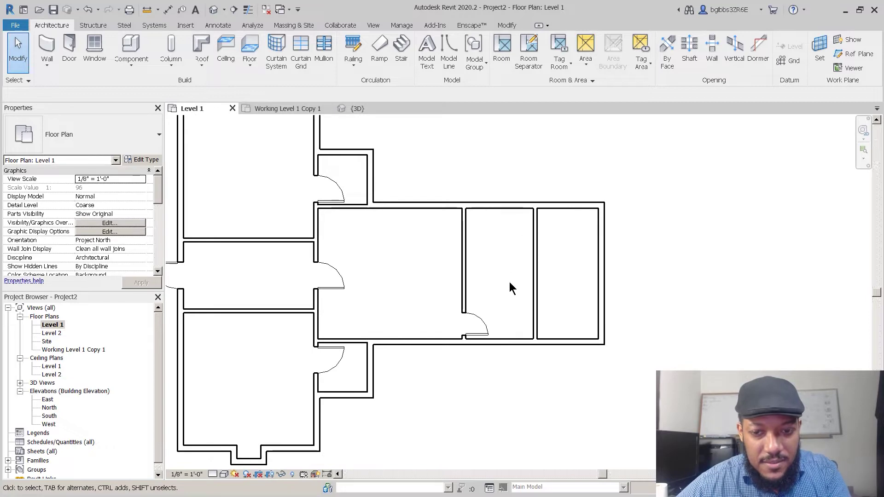
key("d")
key("l")
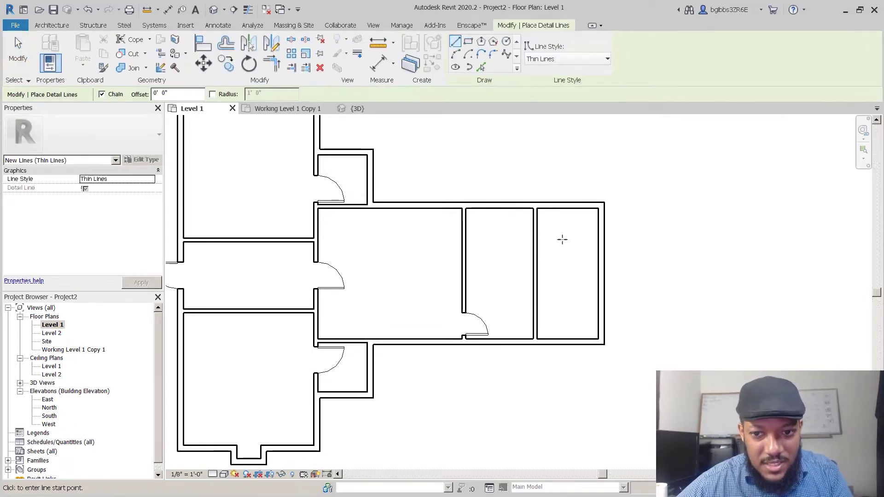
left_click(604, 274)
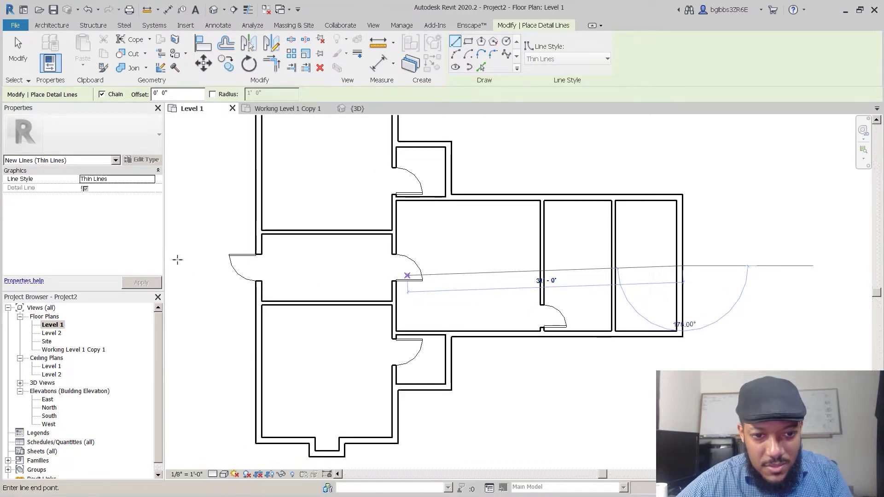
middle_click_drag(198, 262, 277, 256)
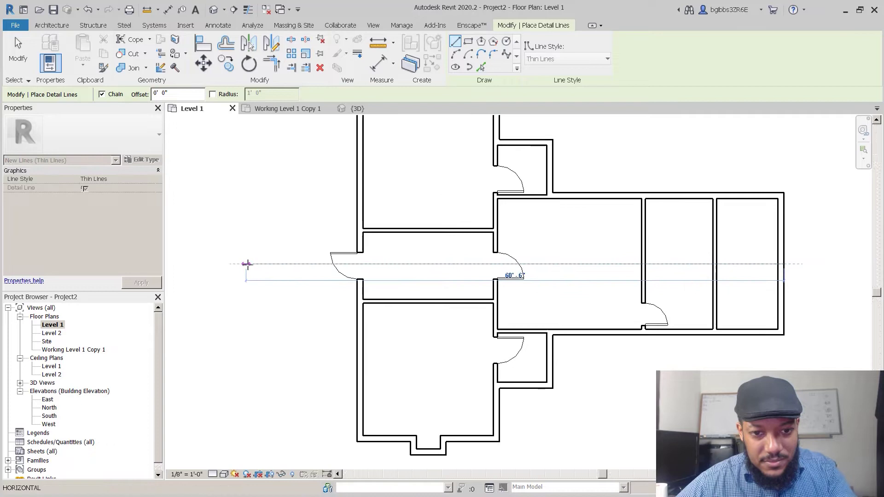
left_click(263, 269)
key("Escape")
key("Escape")
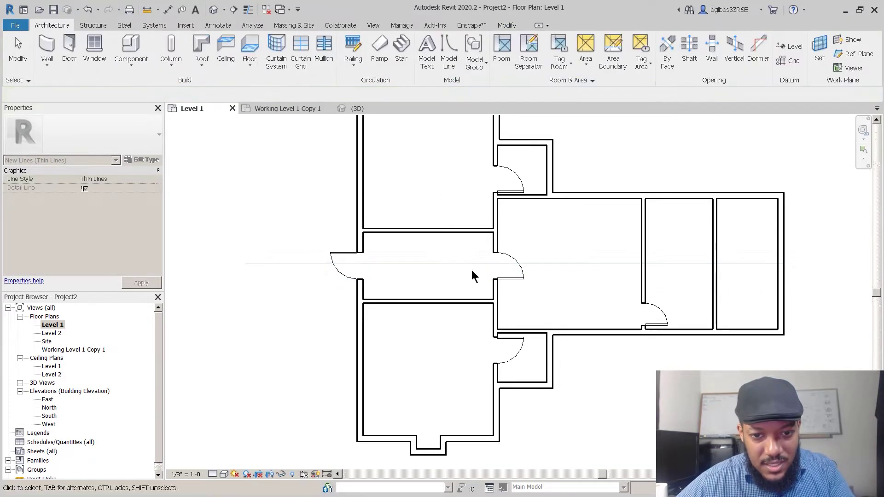
- Extend the detail line past the east exterior wall to a total length of 63'-6" and set its line style to Centerline
middle_click_drag(538, 273, 330, 267)
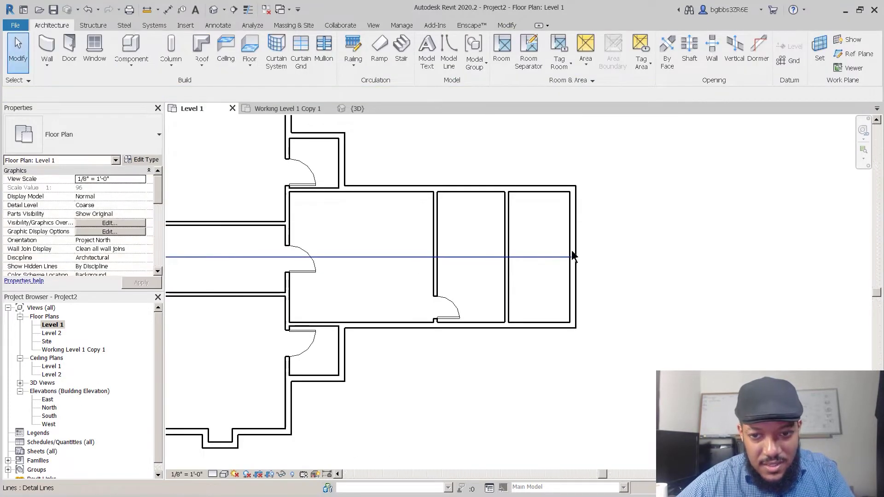
left_click_drag(572, 258, 602, 257)
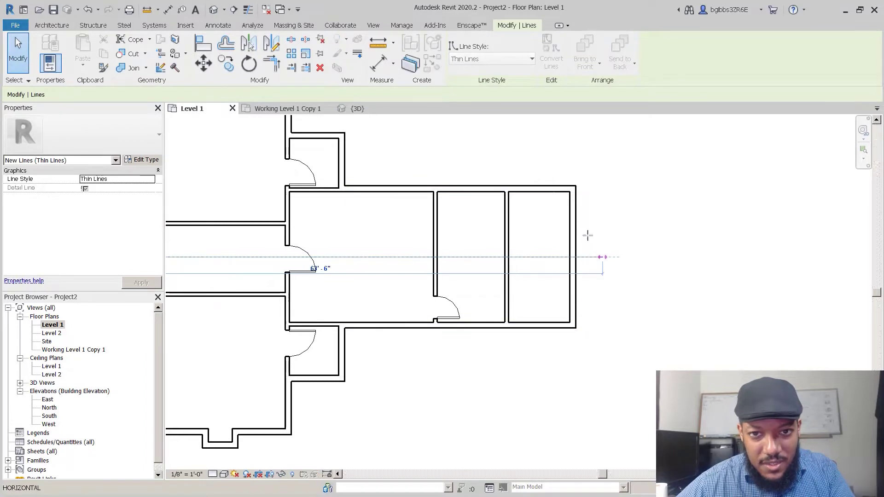
left_click(497, 66)
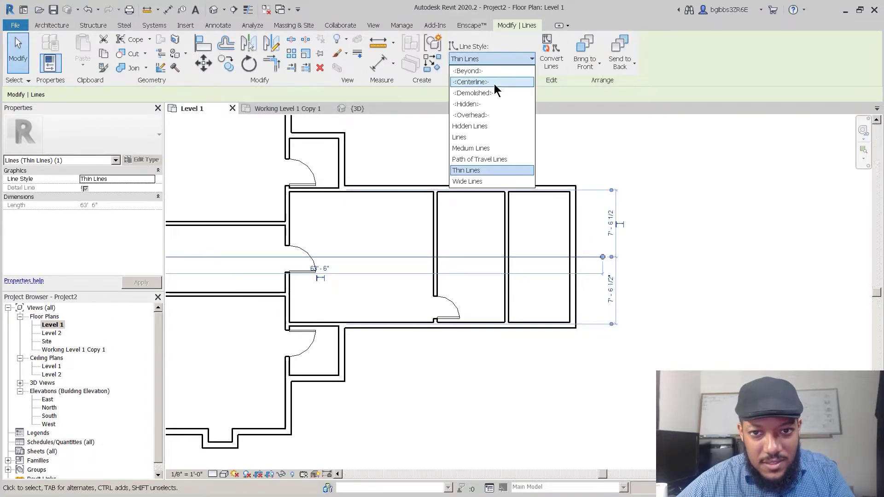
left_click(494, 84)
left_click(375, 231)
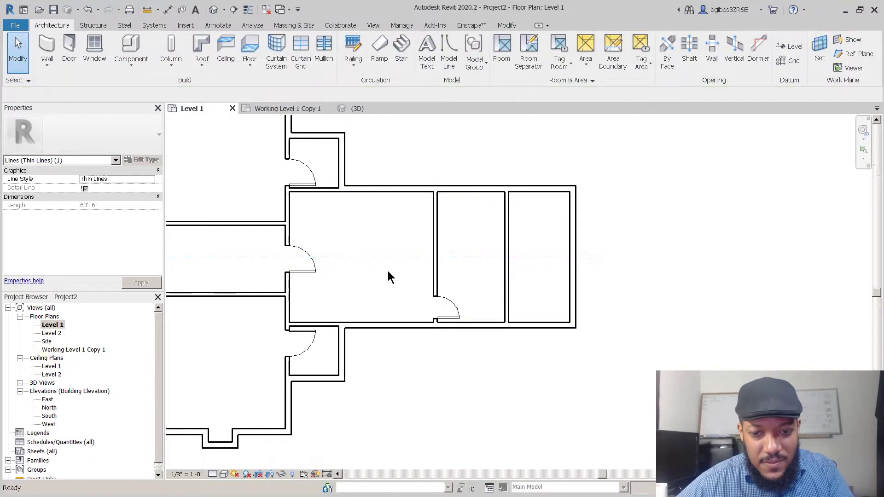
- Mirror the south closet door about the centerline to create a matching door at the north end of the master bedroom-closet wall
left_click(453, 309)
scroll(478, 310, "up", 2)
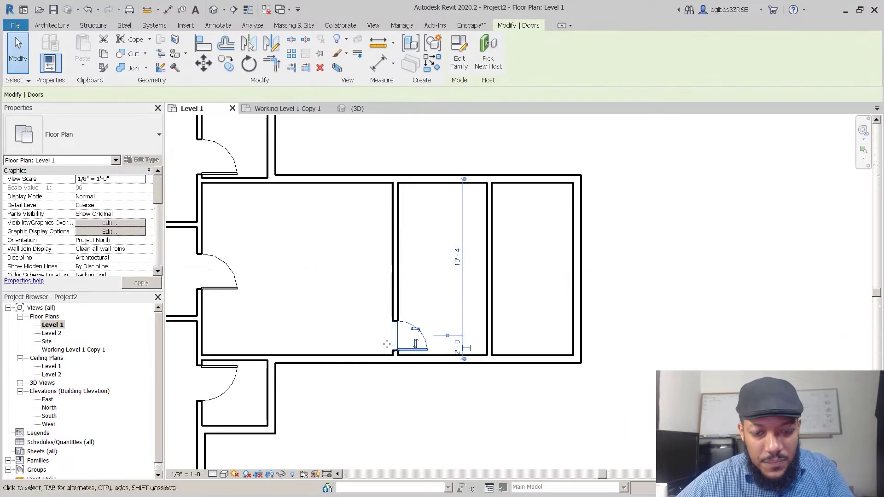
scroll(395, 332, "up", 1)
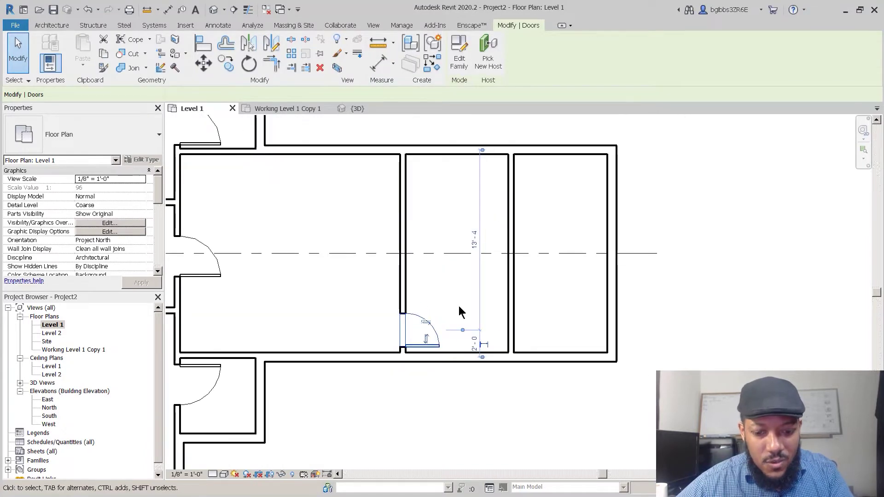
key("m")
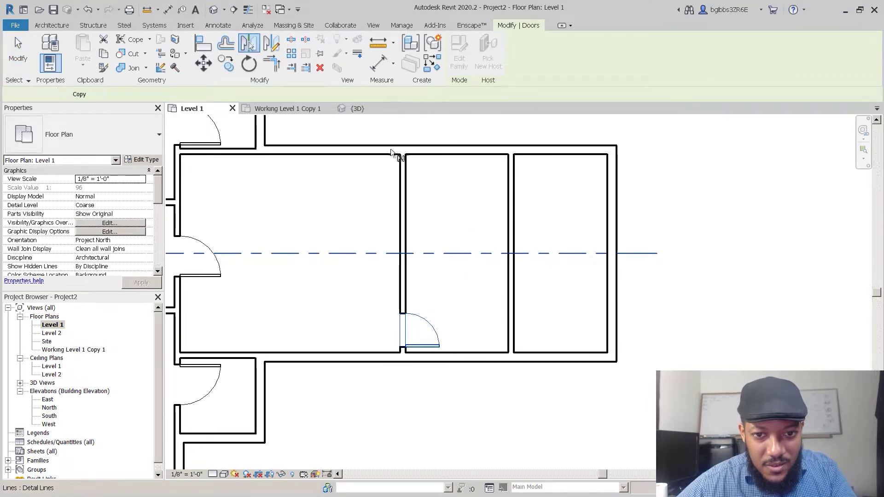
left_click(407, 253)
key("Escape")
scroll(413, 192, "down", 1)
middle_click_drag(413, 191, 422, 201)
left_click(501, 264)
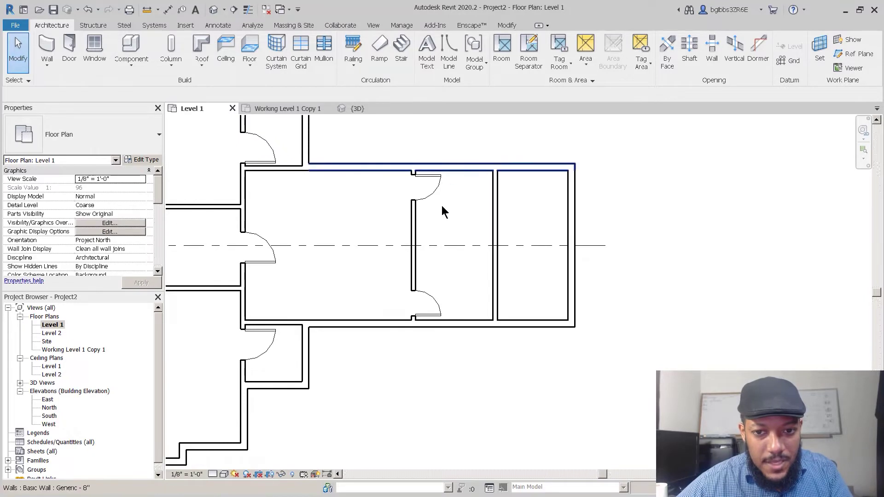
- Try to copy both closet doors across to the wall between the closet and the bathroom
left_click(292, 111)
scroll(487, 327, "up", 3)
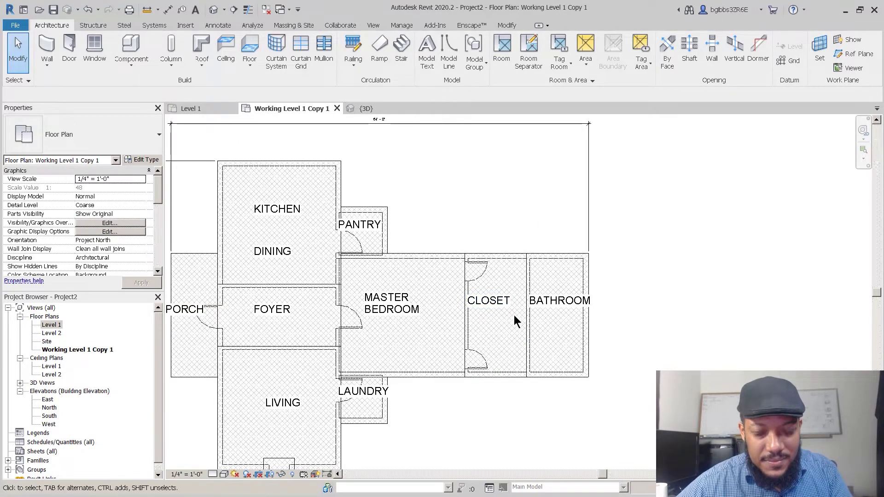
left_click(204, 107)
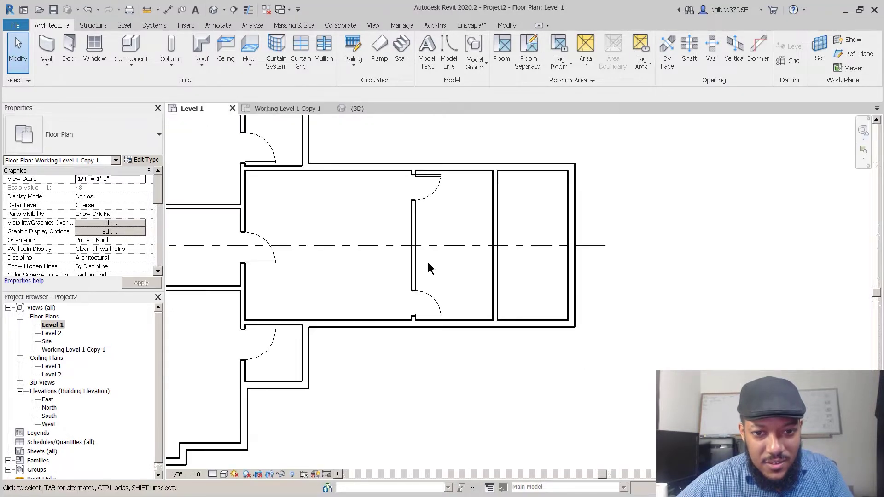
left_click(430, 297)
left_click(430, 197, "ctrl")
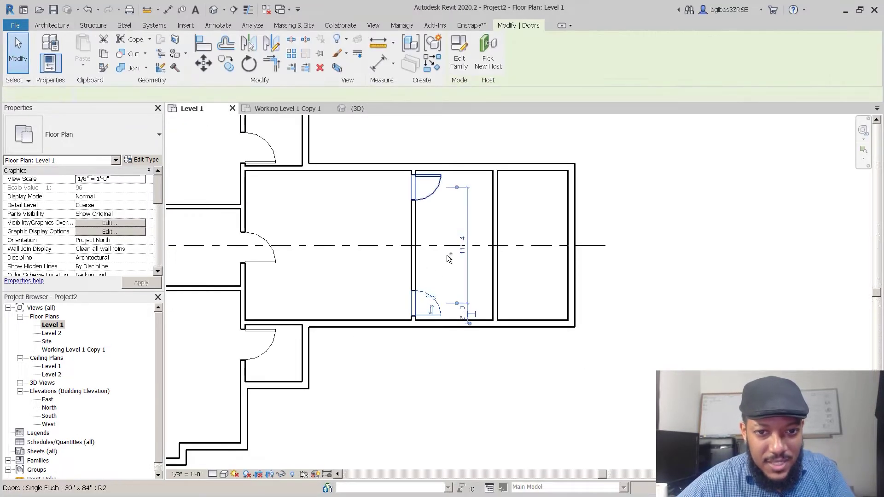
scroll(421, 239, "up", 1)
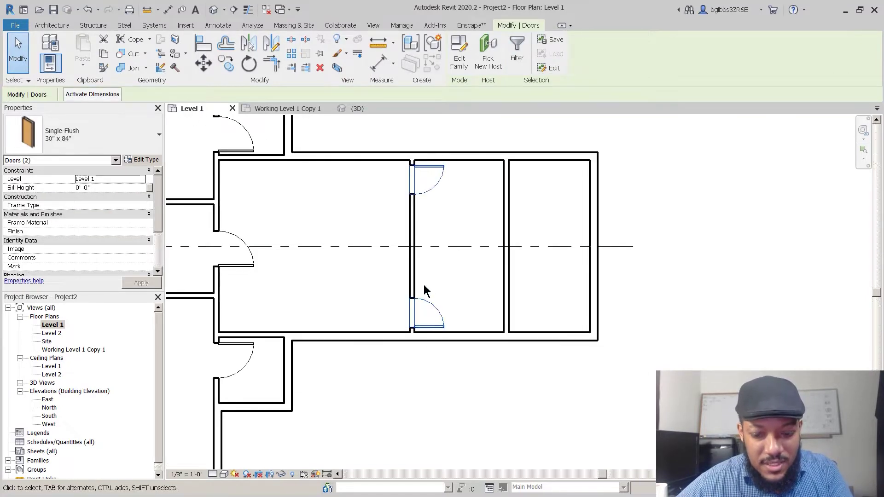
key("c")
key("o")
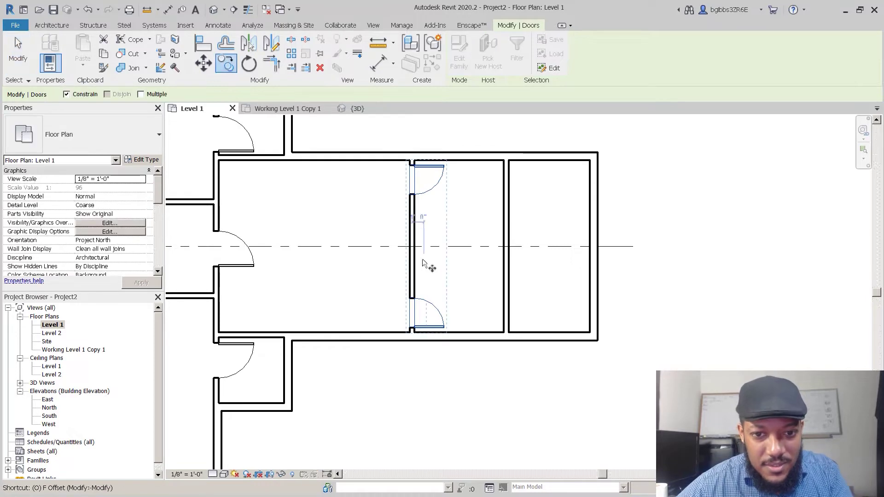
left_click(409, 247)
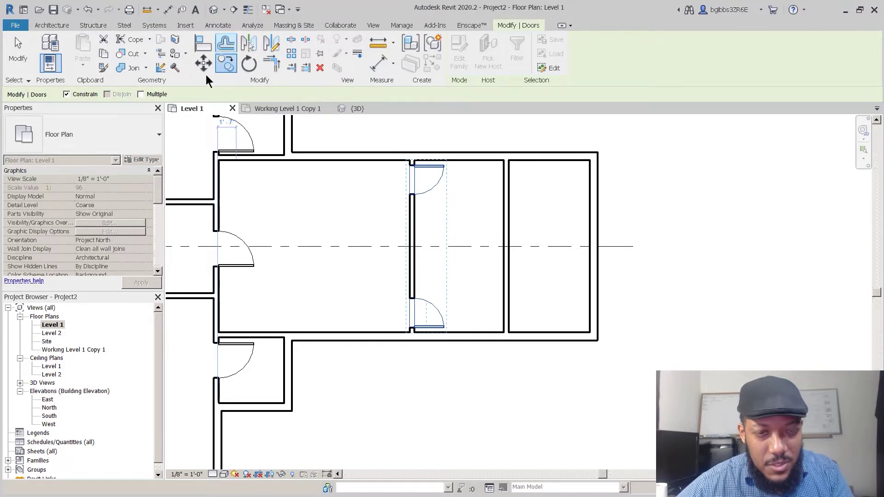
left_click(226, 63)
scroll(472, 246, "up", 3)
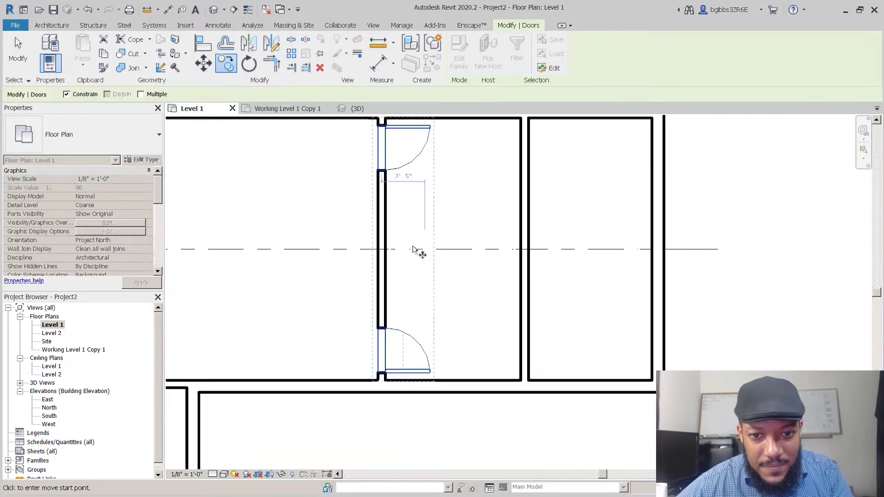
left_click(390, 250)
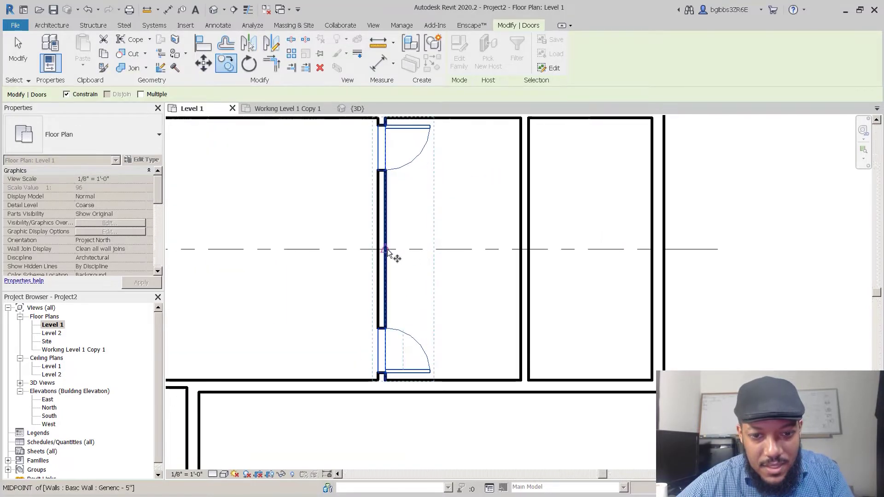
left_click(528, 249)
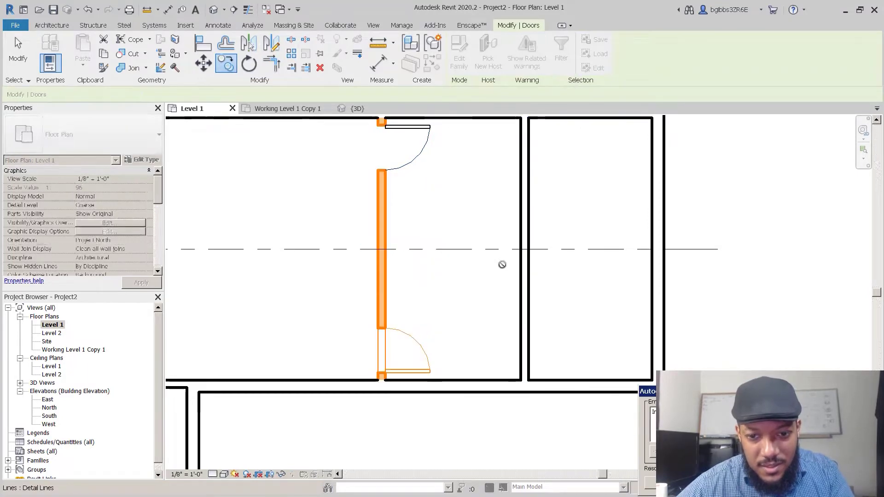
left_click(841, 484)
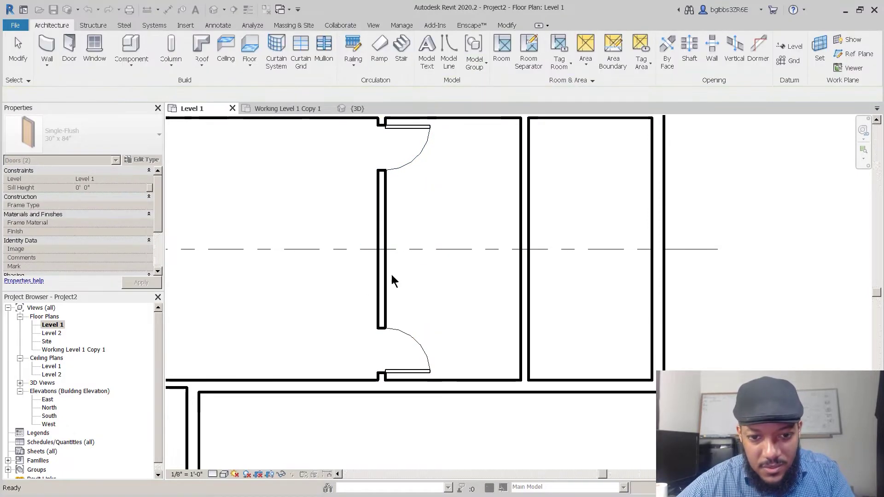
- Copy both closet doors 8'-0" east onto the closet-bathroom wall, using the walls' midpoints on the centerline as reference points
left_click(427, 361)
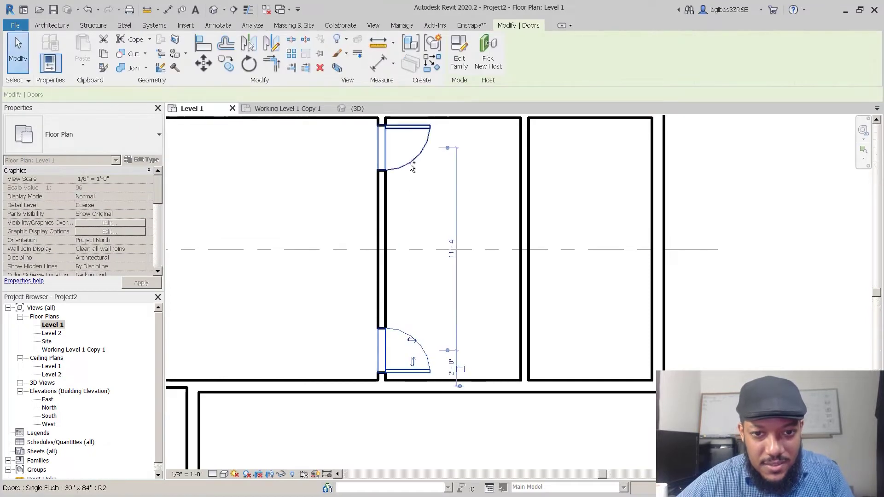
left_click(410, 163, "ctrl")
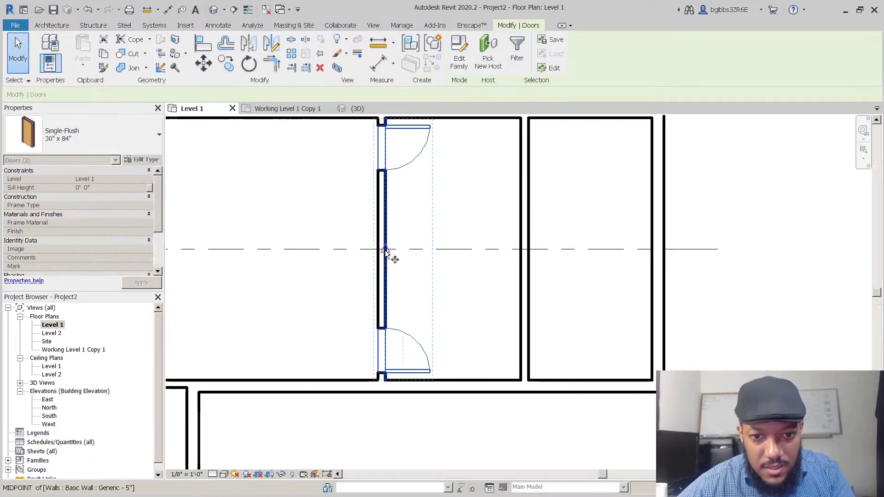
key("c")
key("o")
left_click(385, 243)
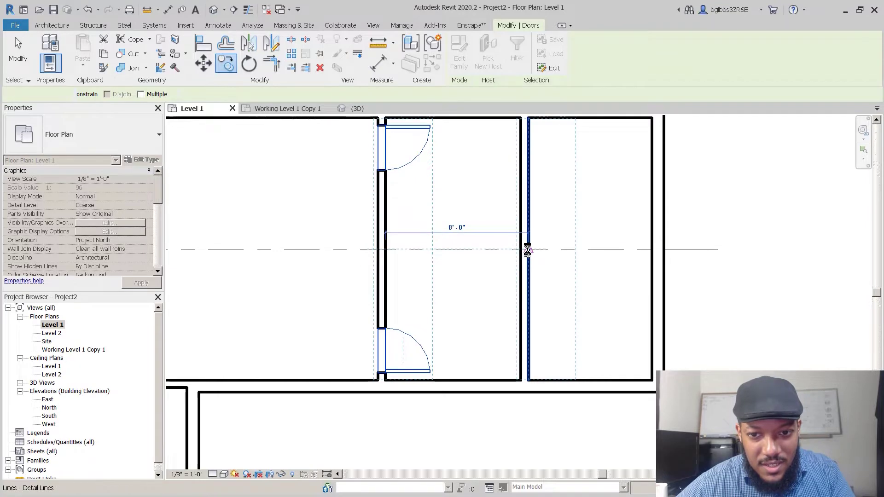
left_click(528, 250)
scroll(405, 311, "down", 3)
middle_click_drag(496, 275, 550, 285)
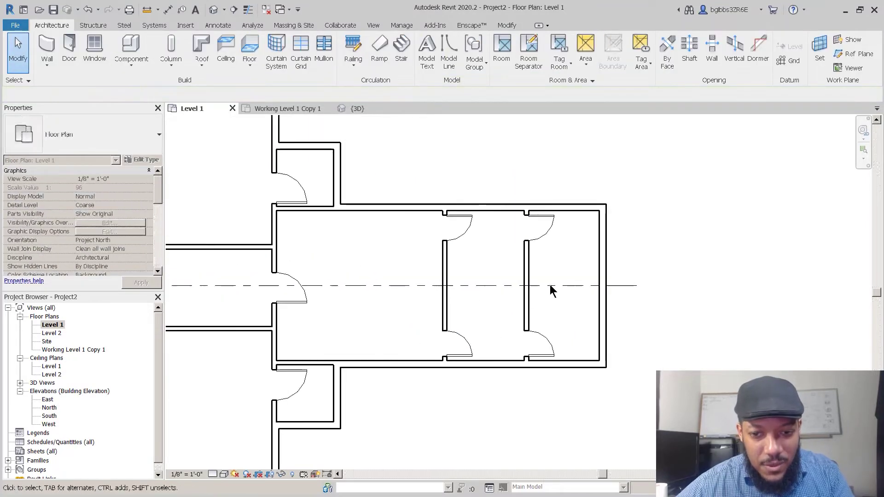
- Examine the placed doors in the 3D view and against the room labels in the Working Level 1 Copy 1 floor plan
scroll(519, 298, "down", 3)
middle_click_drag(376, 270, 398, 263)
middle_click_drag(196, 203, 268, 187)
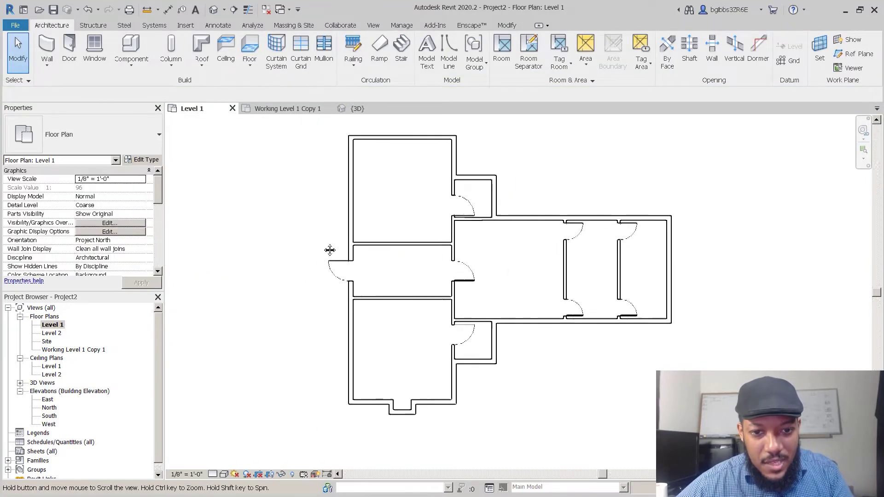
left_click(357, 109)
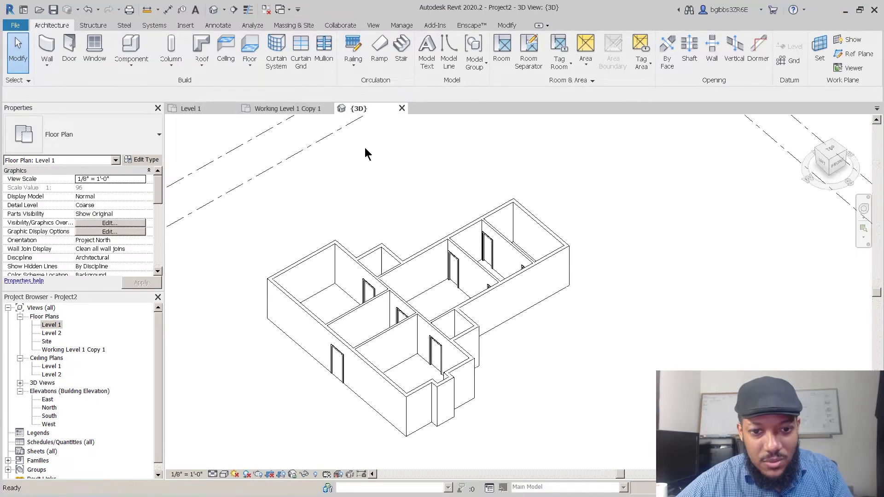
middle_click_drag(492, 366, 309, 350, "shift")
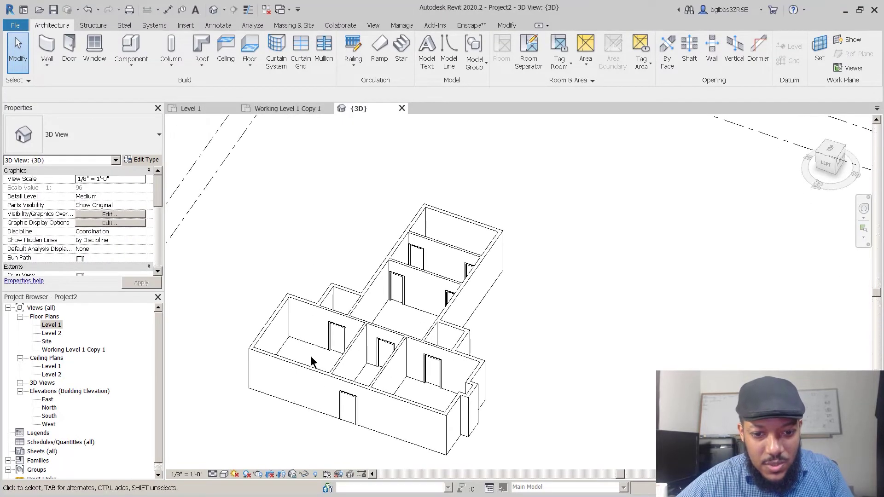
scroll(293, 395, "up", 3)
scroll(431, 297, "down", 4)
scroll(479, 364, "up", 3)
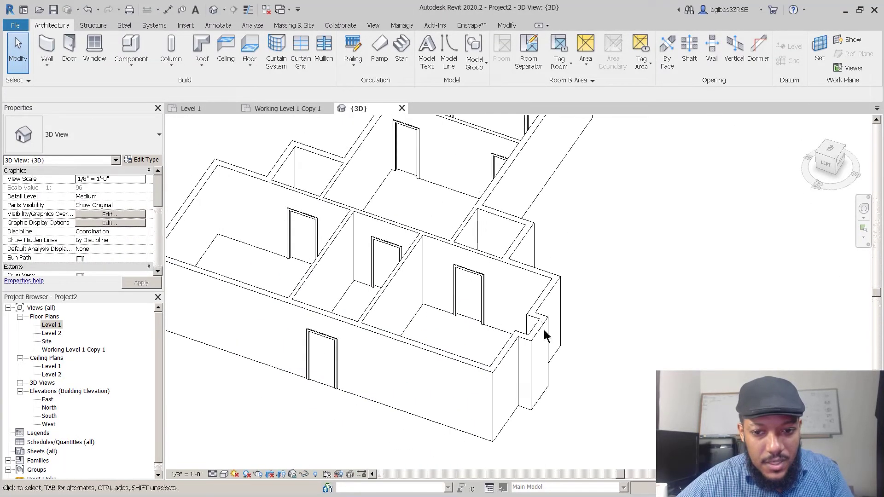
scroll(369, 319, "down", 5)
left_click(290, 107)
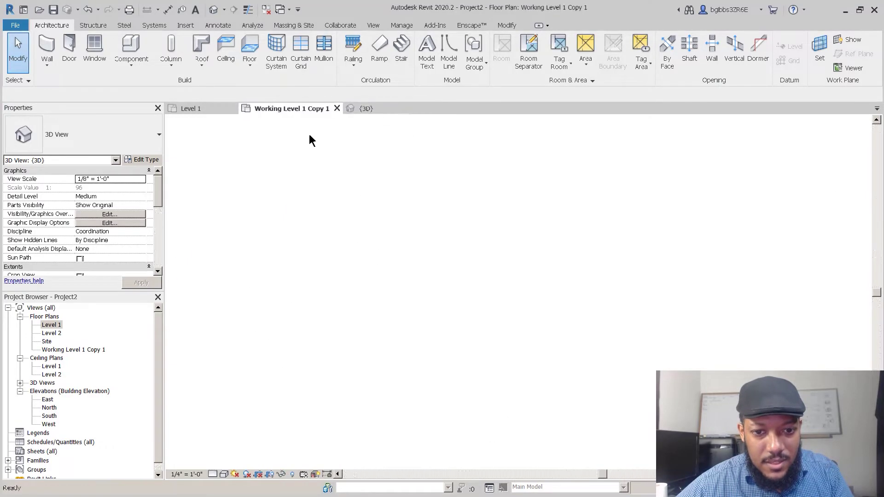
middle_click_drag(361, 303, 369, 283)
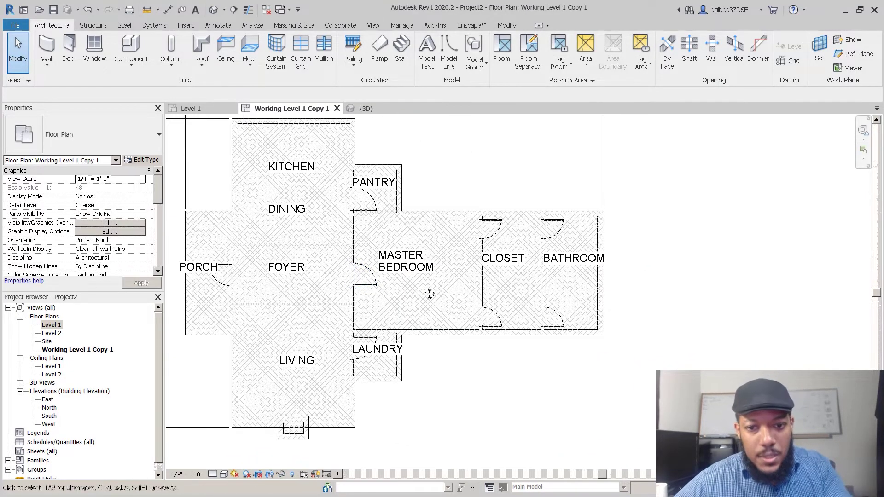
scroll(437, 295, "up", 3)
middle_click_drag(309, 244, 348, 244)
scroll(497, 270, "down", 1)
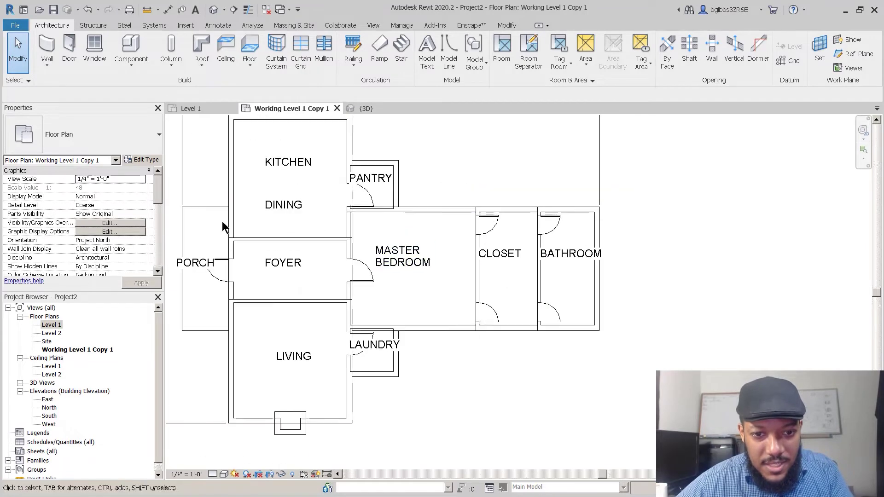
left_click(371, 107)
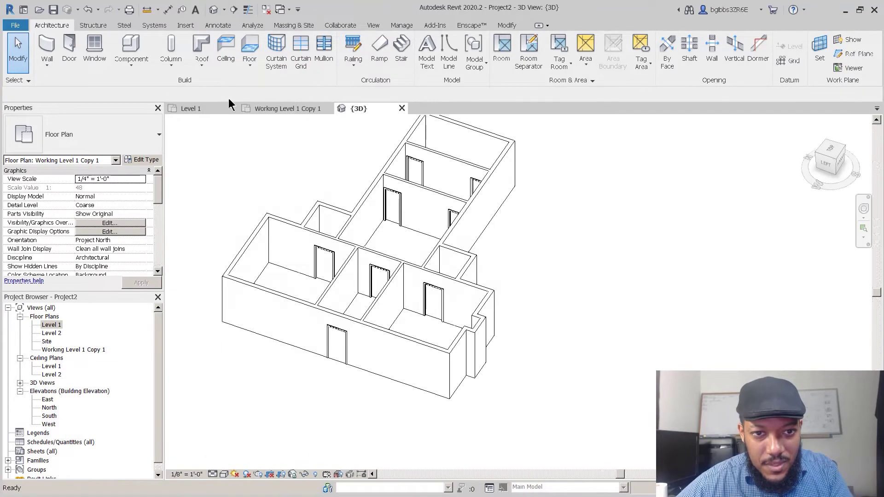
- Create a Generic - 12" floor on Level 1 from the connected exterior walls in the Working Level 1 Copy 1 floor plan
left_click(187, 107)
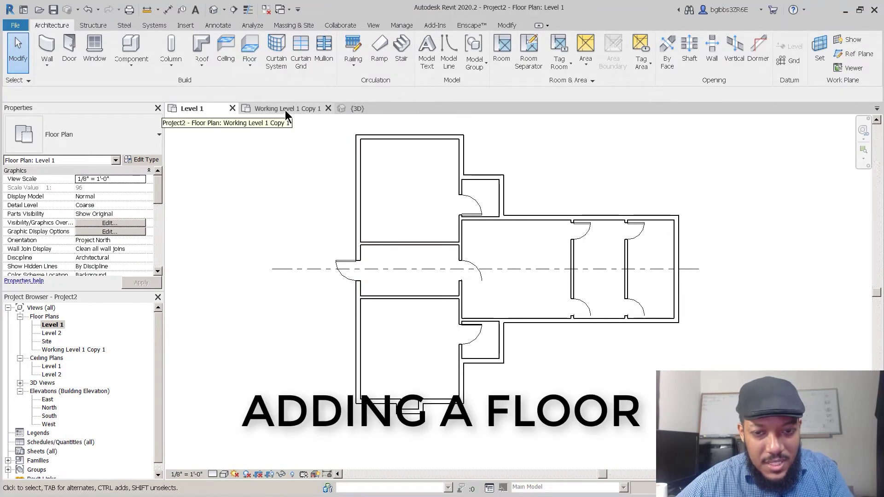
middle_click_drag(440, 206, 340, 206)
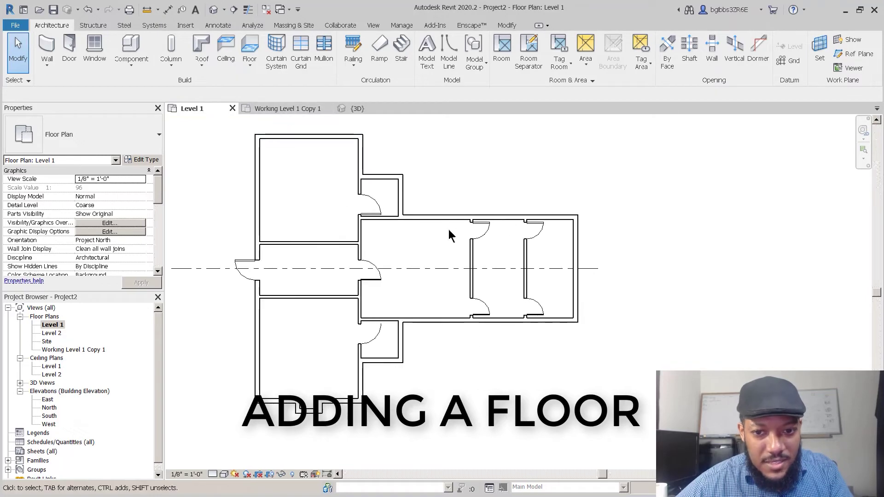
middle_click_drag(279, 286, 300, 285)
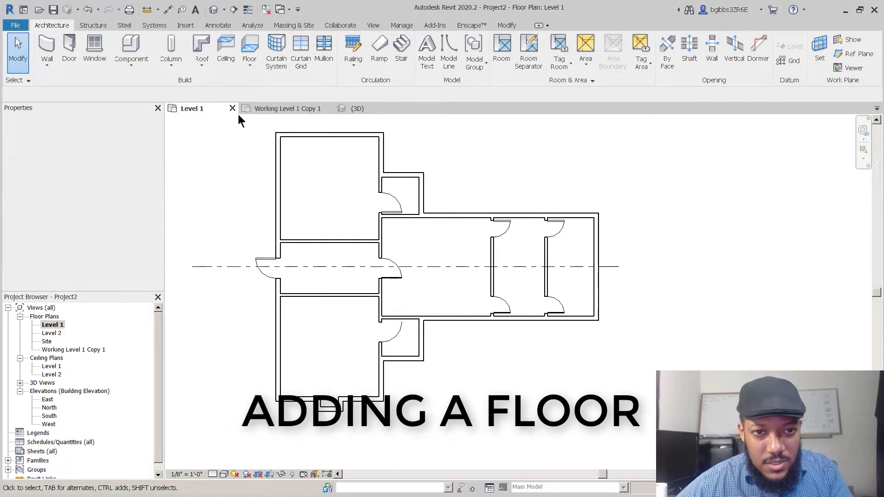
left_click(275, 106)
scroll(383, 308, "down", 2)
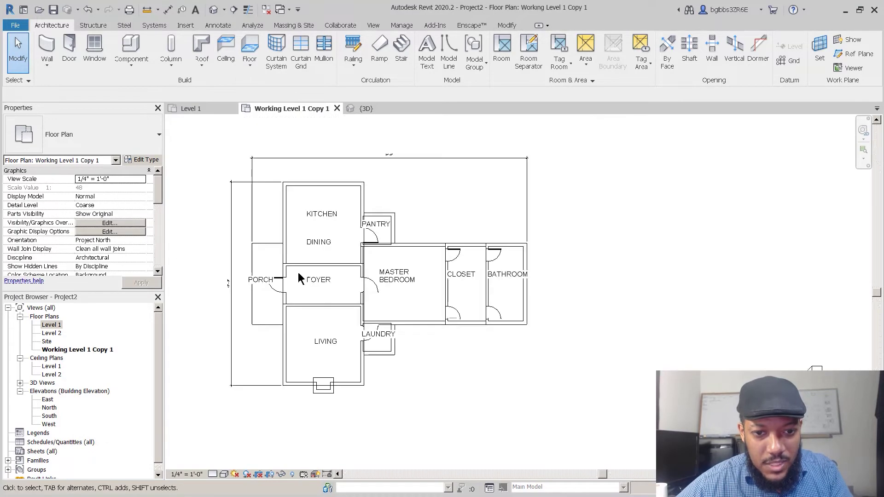
middle_click_drag(298, 272, 327, 270)
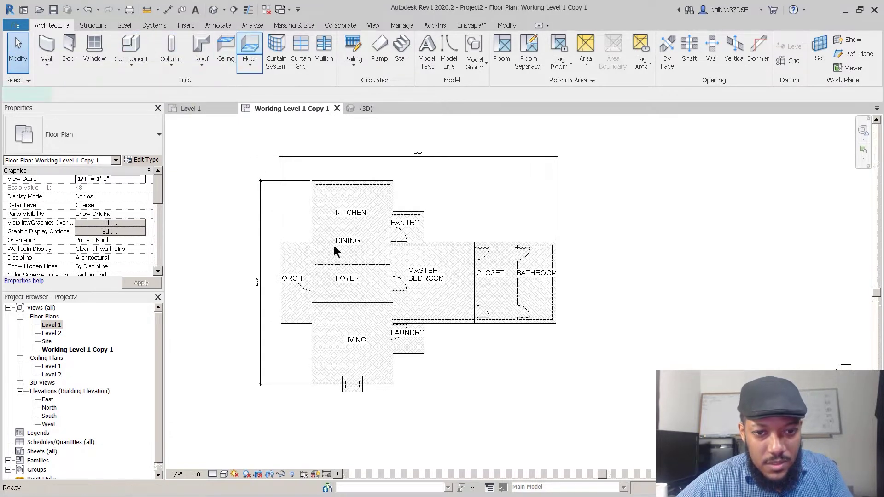
scroll(333, 267, "up", 1)
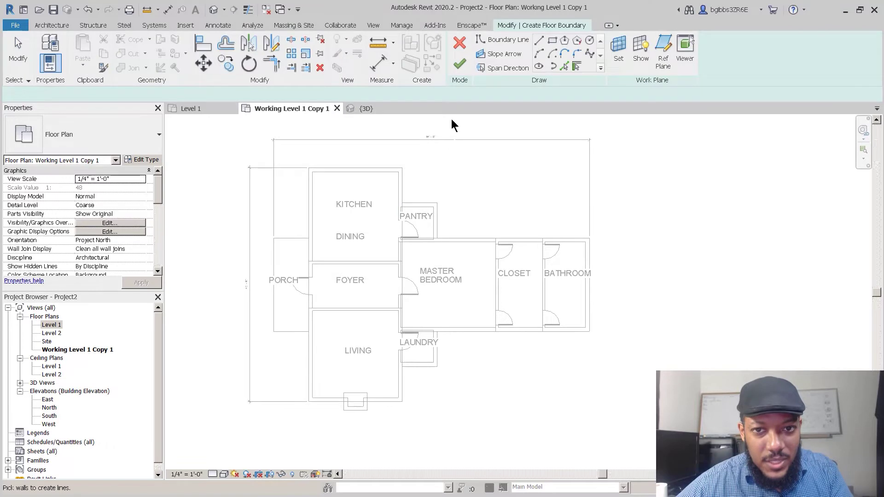
left_click(577, 67)
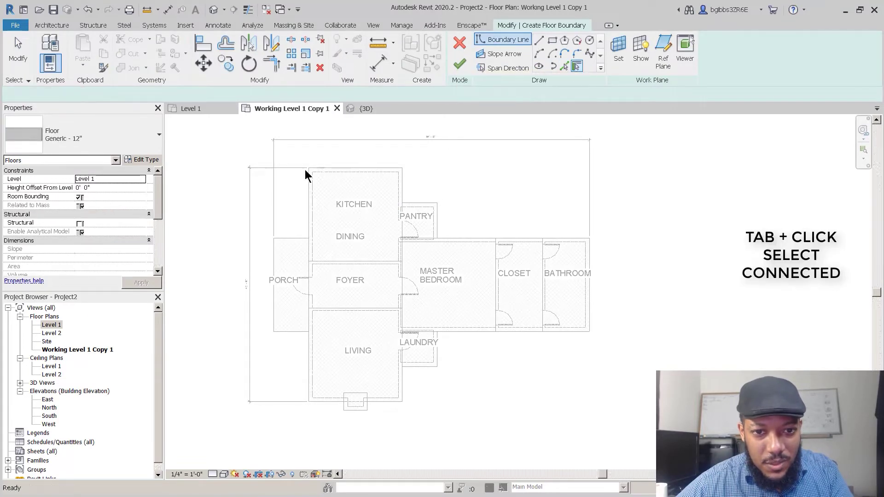
key("Tab")
left_click(311, 199)
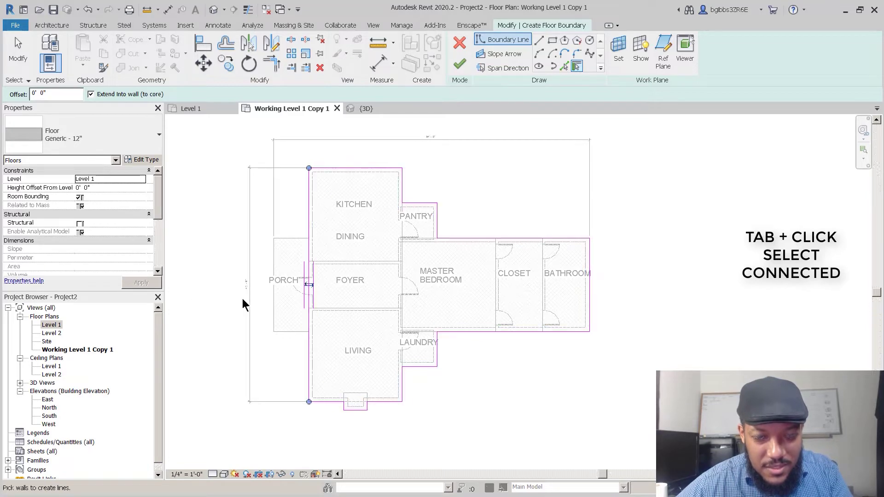
middle_click_drag(244, 305, 270, 292)
left_click(459, 63)
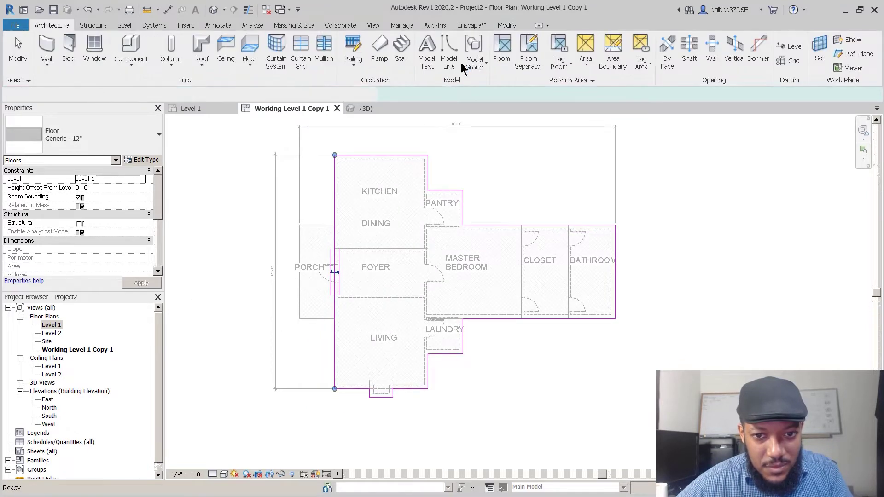
scroll(415, 198, "up", 3)
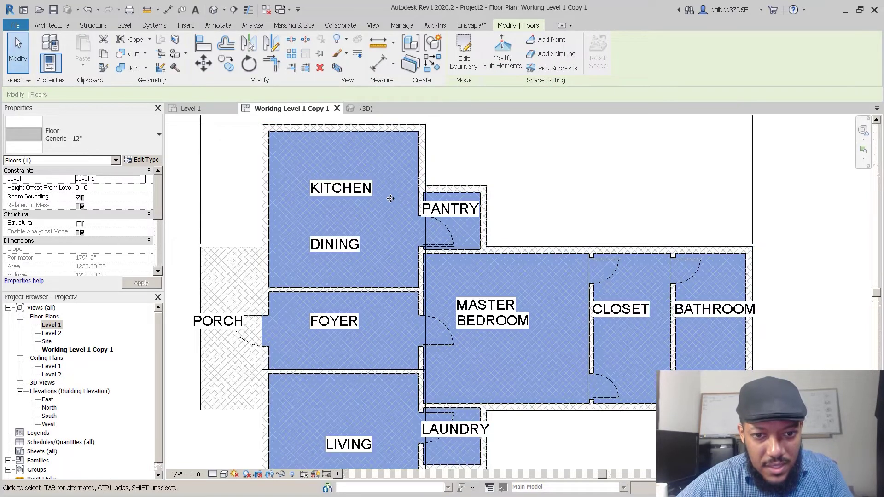
key("Escape")
scroll(411, 206, "down", 2)
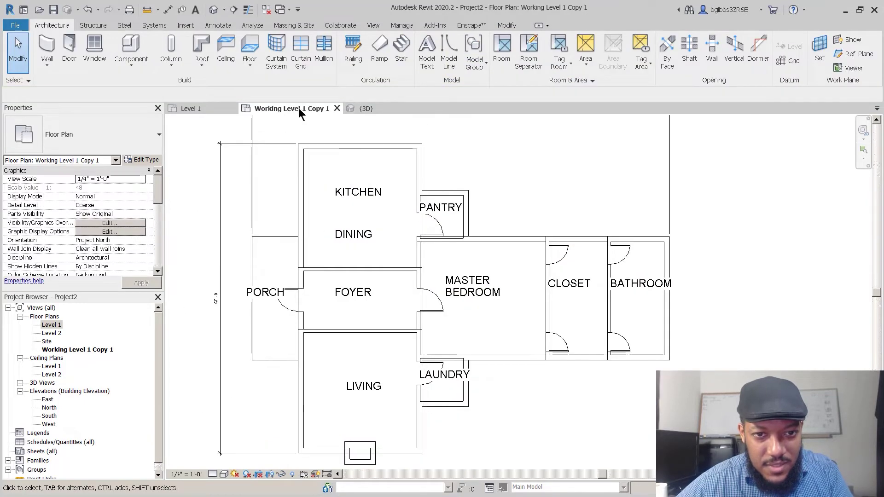
- Edit the house floor's boundary and offset a copy of its whole chain 8" inward to the exterior walls' inner faces
left_click(382, 110)
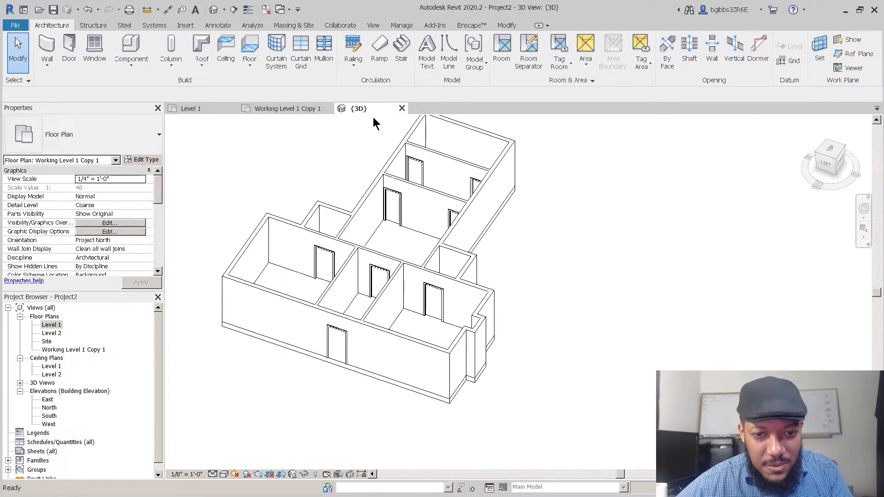
left_click(353, 369)
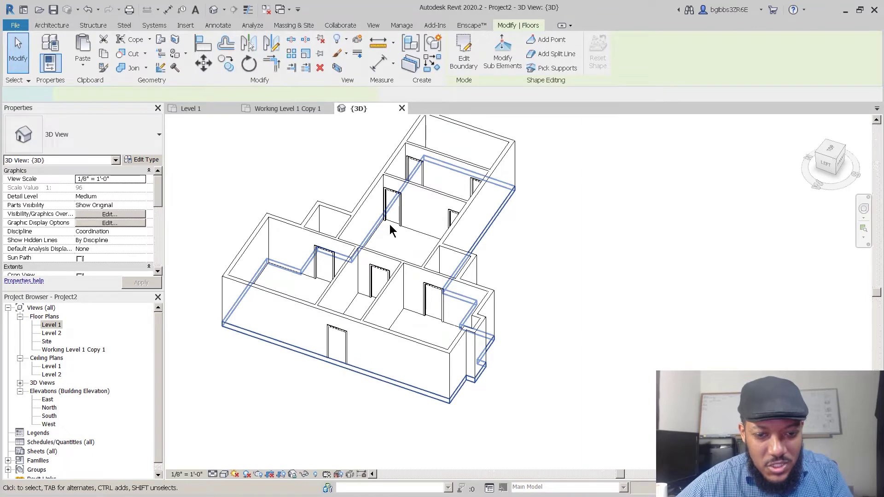
mouse_move(346, 366)
middle_mouse_down("shift")
mouse_move(332, 378)
mouse_move(302, 376)
middle_mouse_up("shift")
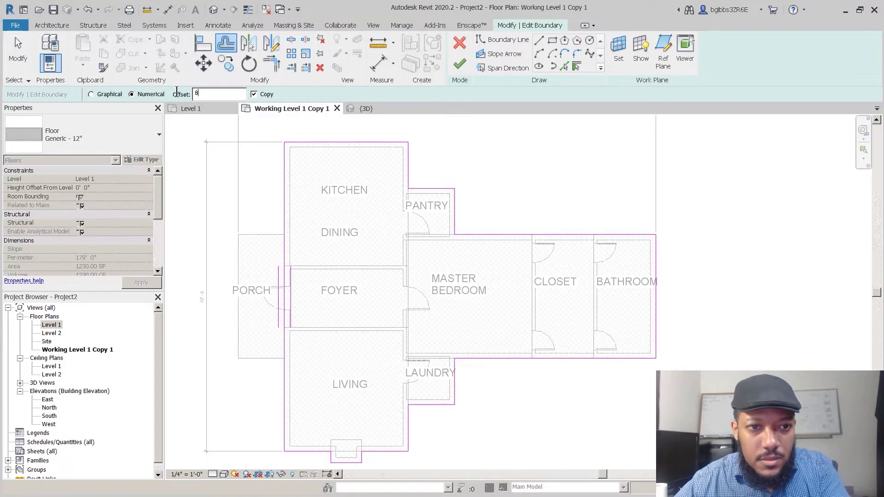
key("Return")
scroll(279, 153, "up", 3)
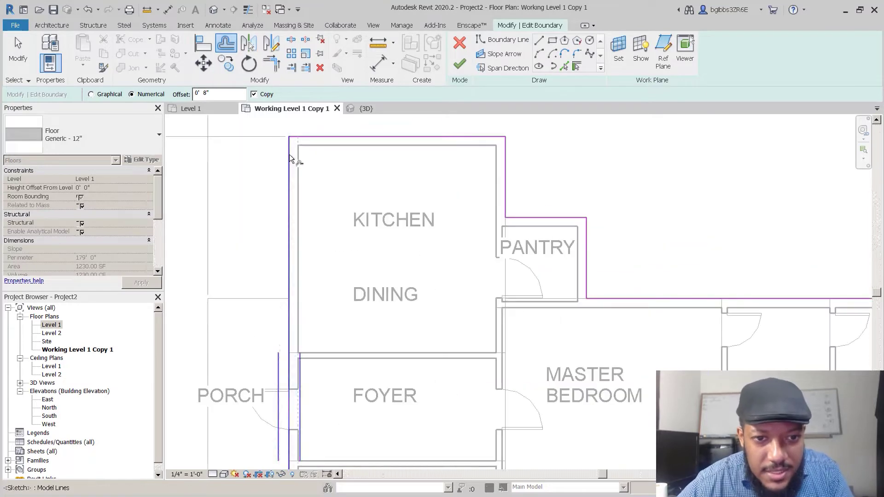
key("Tab")
left_click(305, 158)
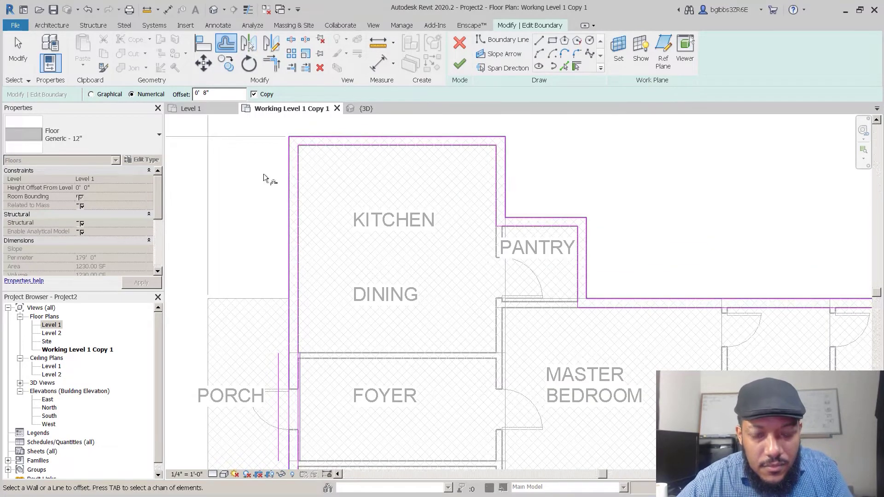
- Delete the outer chain of boundary lines and finish the house floor's boundary edit
key("Escape")
key("Tab")
left_click(289, 164)
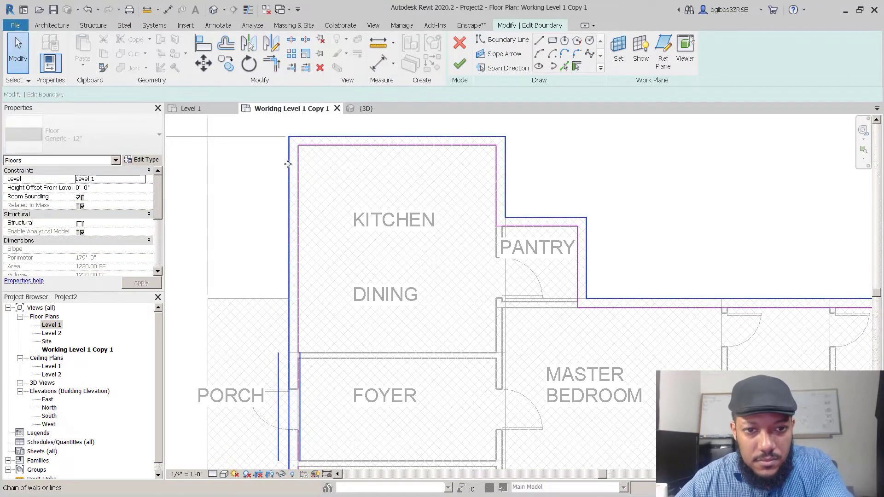
key("Delete")
scroll(330, 219, "down", 2)
middle_click_drag(430, 321, 430, 294)
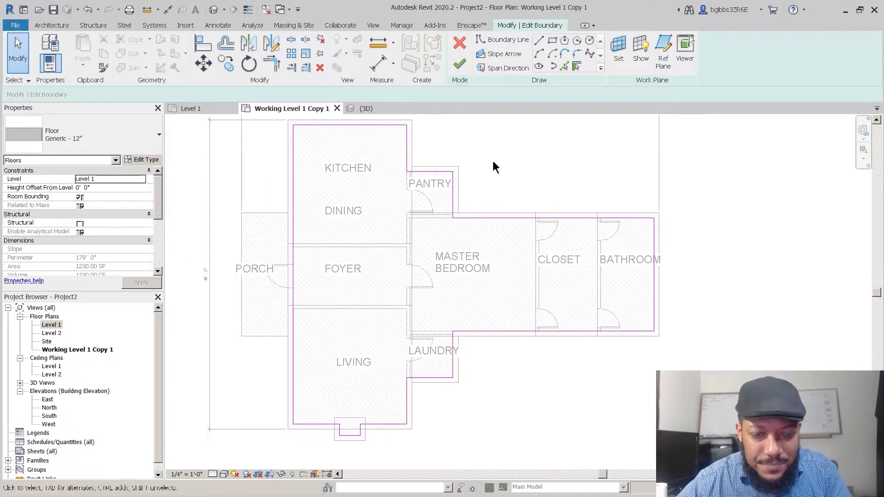
middle_click_drag(391, 197, 389, 221)
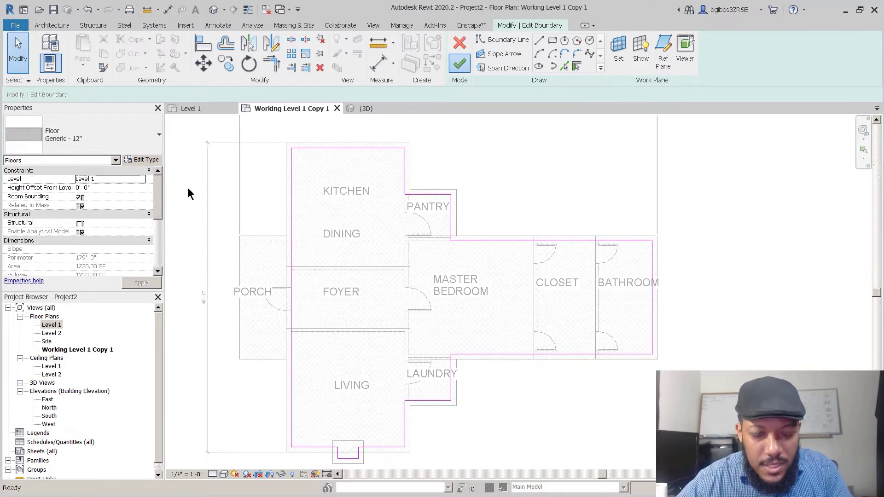
middle_click_drag(387, 329, 434, 313)
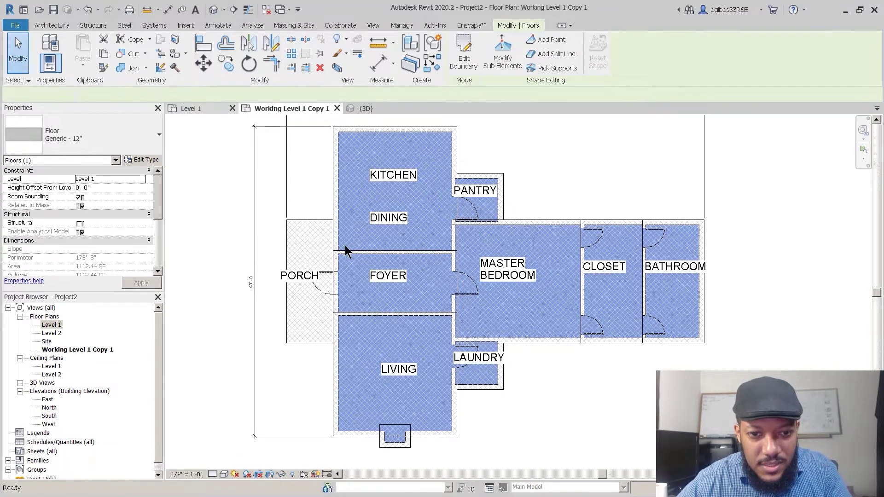
- Create a separate rectangular Generic - 12" floor, 6'-0" by 16'-0", over the porch area in the Working Level 1 Copy 1 plan
left_click(198, 109)
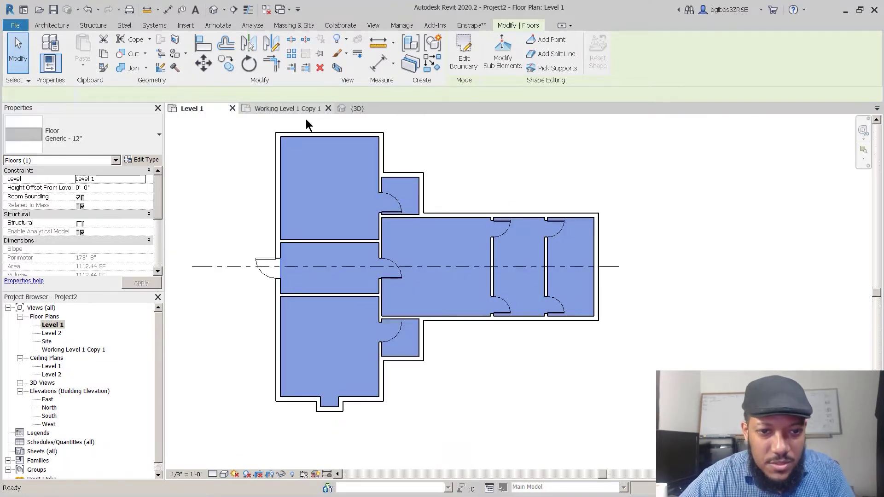
left_click(290, 109)
scroll(316, 255, "up", 2)
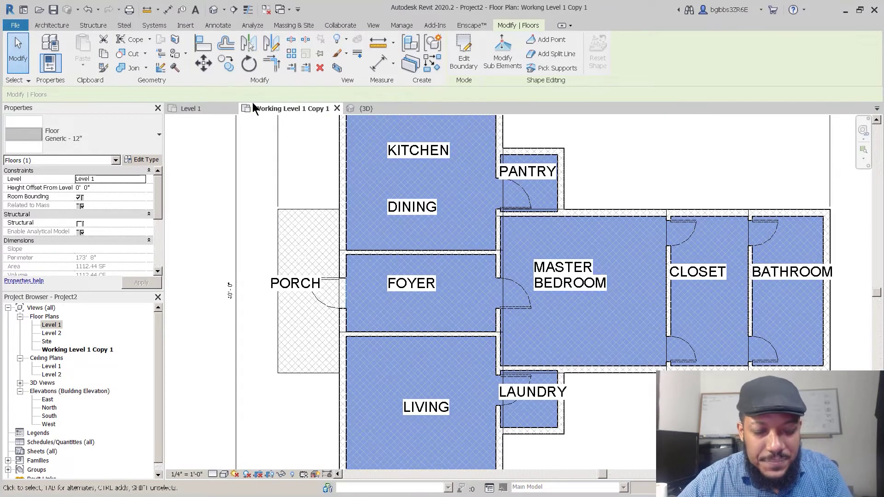
middle_click_drag(259, 198, 289, 192)
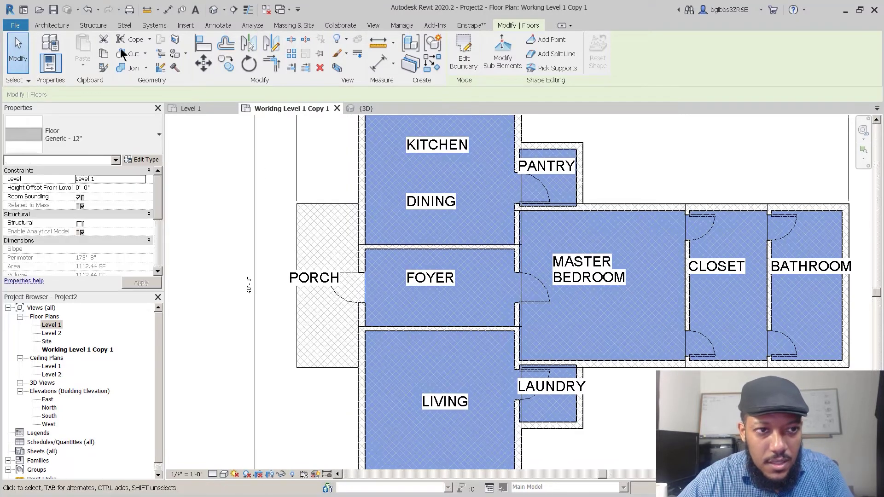
left_click(58, 25)
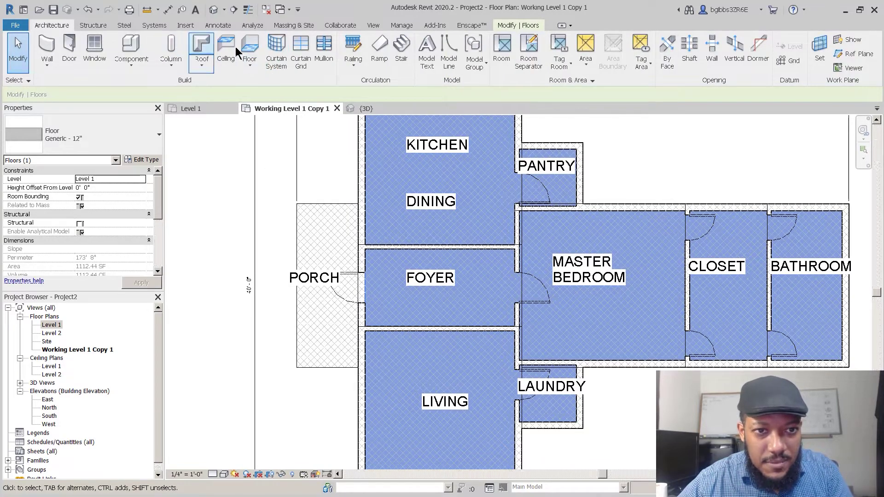
left_click(251, 44)
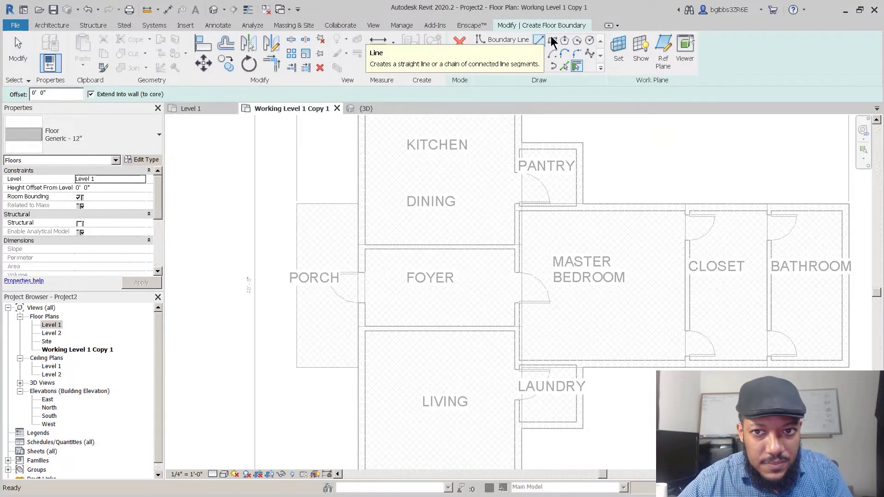
left_click(552, 40)
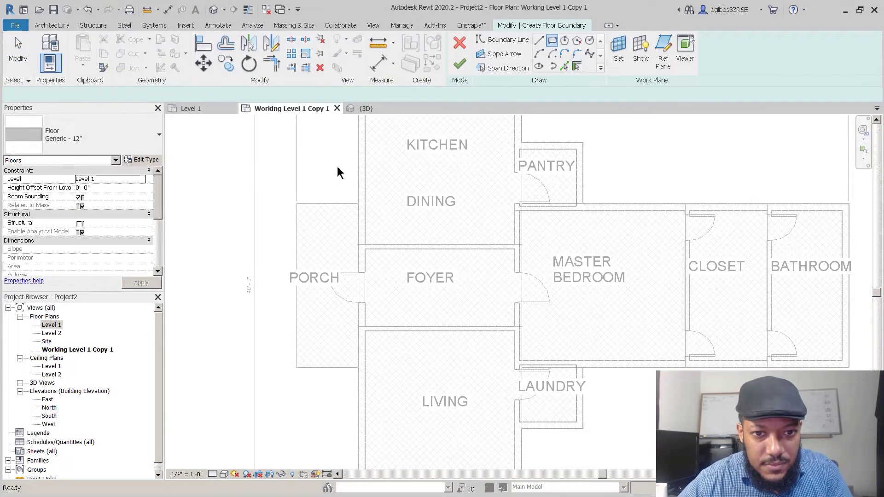
left_click(297, 203)
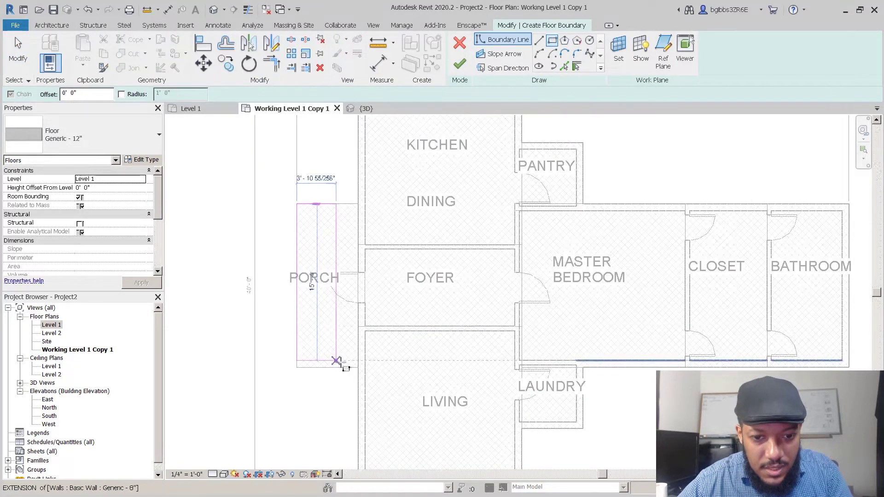
scroll(341, 364, "up", 2)
left_click(367, 374)
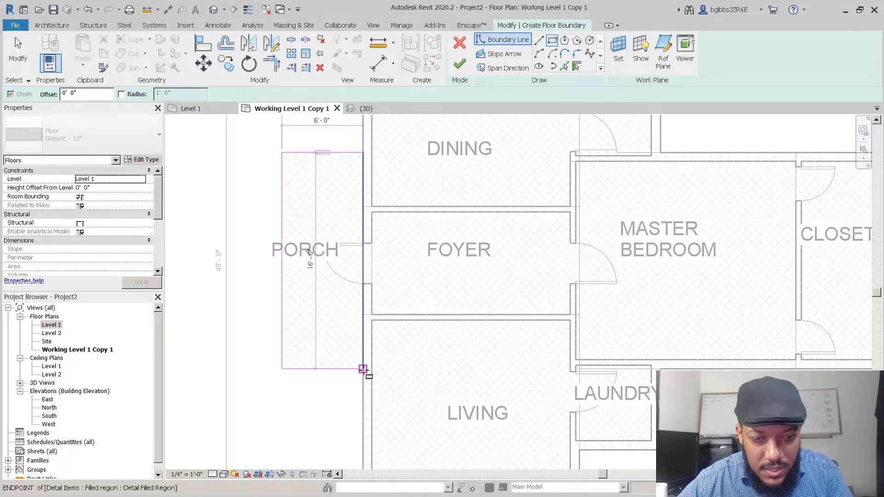
scroll(302, 295, "down", 2)
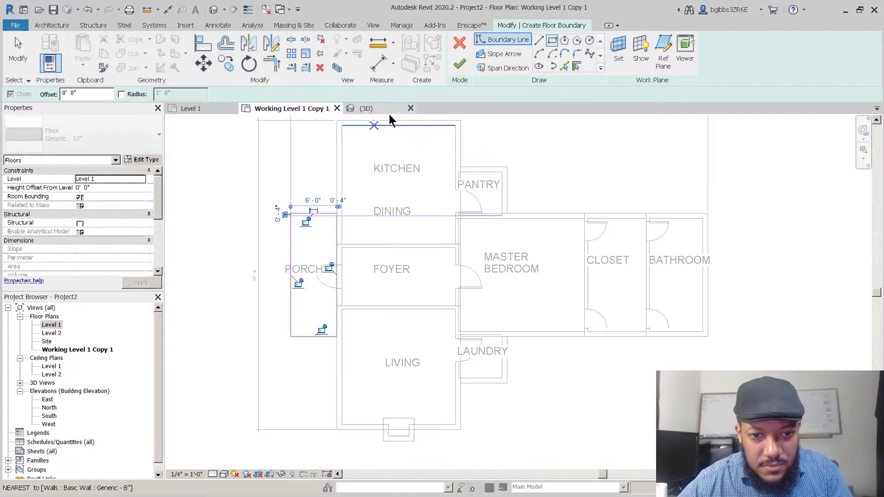
left_click(463, 63)
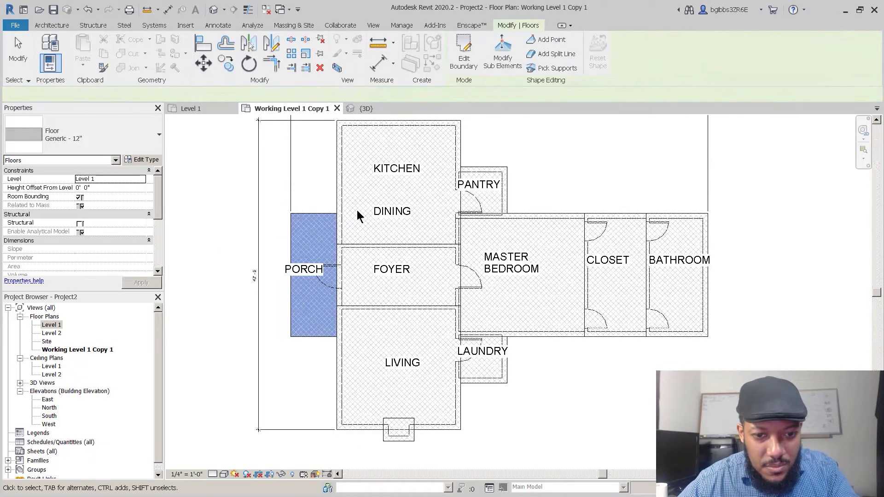
key("Escape")
- Examine in the 3D view how the porch slab and the house floor meet the exterior walls
scroll(333, 316, "down", 2)
mouse_move(404, 323)
middle_mouse_down()
mouse_move(379, 325)
mouse_move(355, 298)
mouse_move(367, 294)
middle_mouse_up()
left_click(381, 108)
middle_click_drag(417, 342, 383, 331, "shift")
scroll(388, 335, "up", 3)
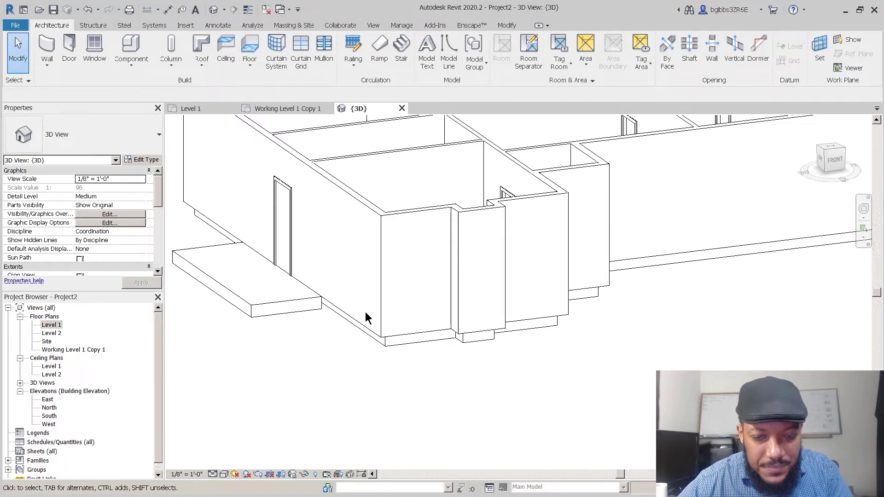
scroll(366, 312, "down", 2)
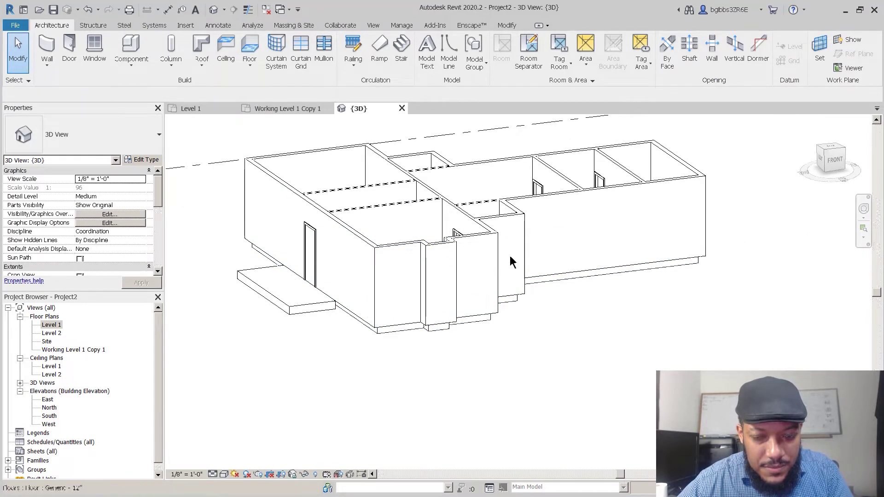
middle_click_drag(340, 328, 359, 338, "shift")
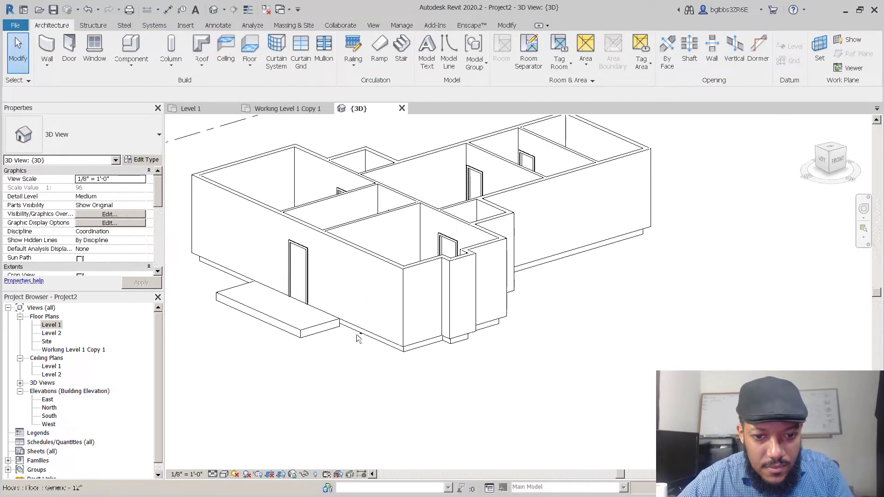
scroll(406, 345, "down", 2)
middle_click_drag(418, 343, 375, 359, "shift")
scroll(353, 294, "up", 4)
middle_click_drag(439, 343, 433, 360, "shift")
scroll(405, 366, "up", 4)
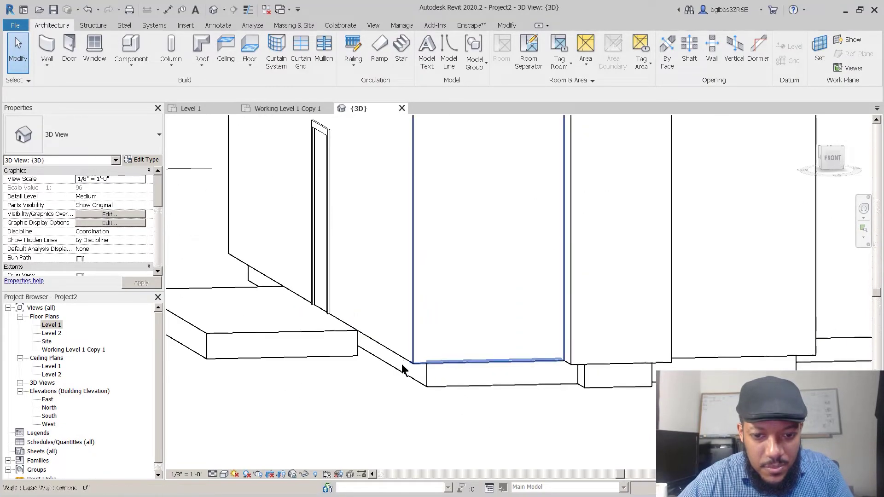
scroll(413, 247, "down", 5)
middle_click_drag(454, 330, 436, 336, "shift")
scroll(473, 242, "up", 4)
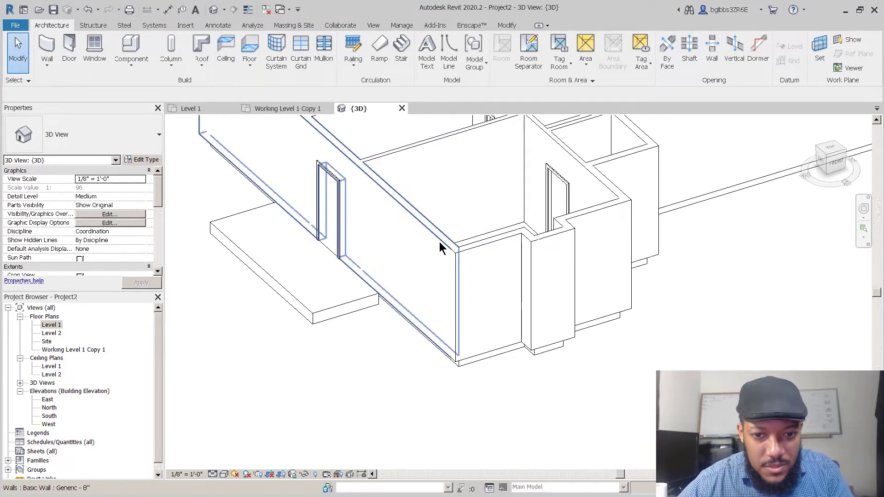
left_click(431, 370)
scroll(435, 367, "down", 5)
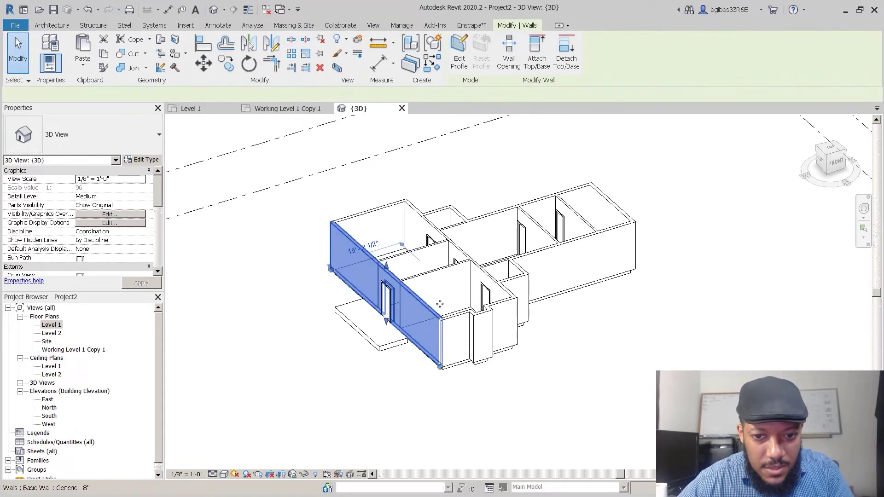
left_click(640, 338)
scroll(417, 332, "up", 1)
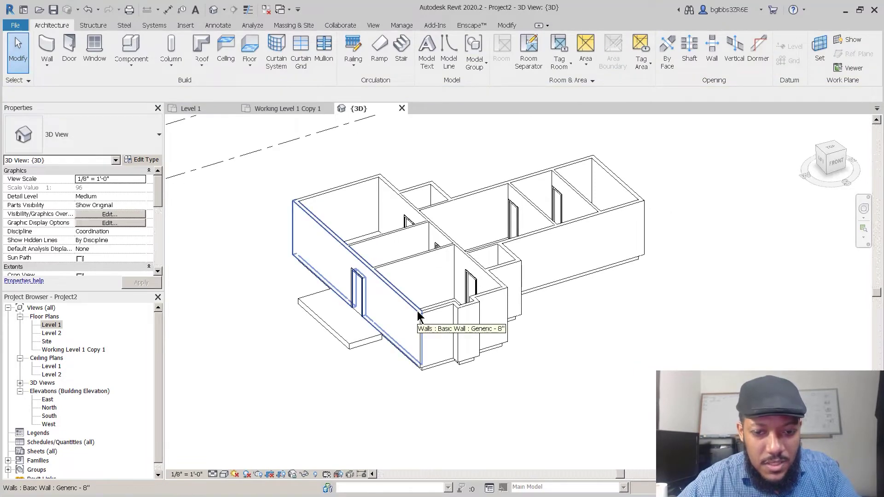
middle_click_drag(431, 339, 405, 287, "shift")
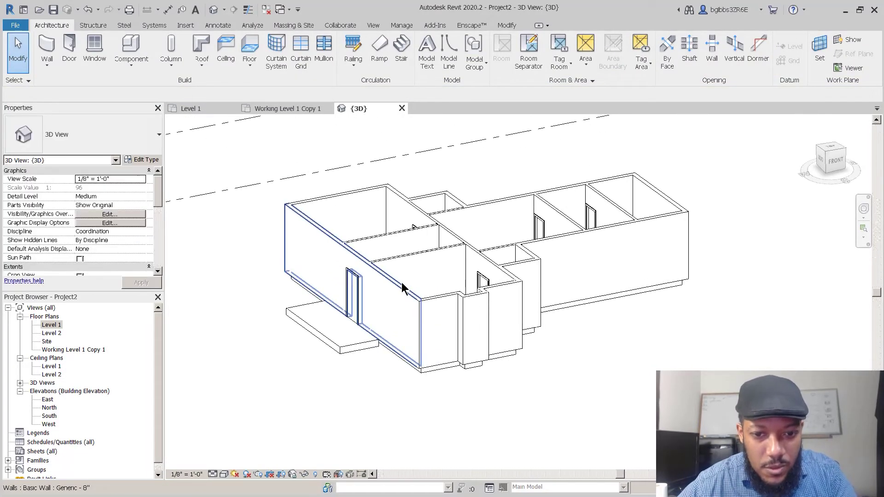
key("Tab")
left_click(429, 286)
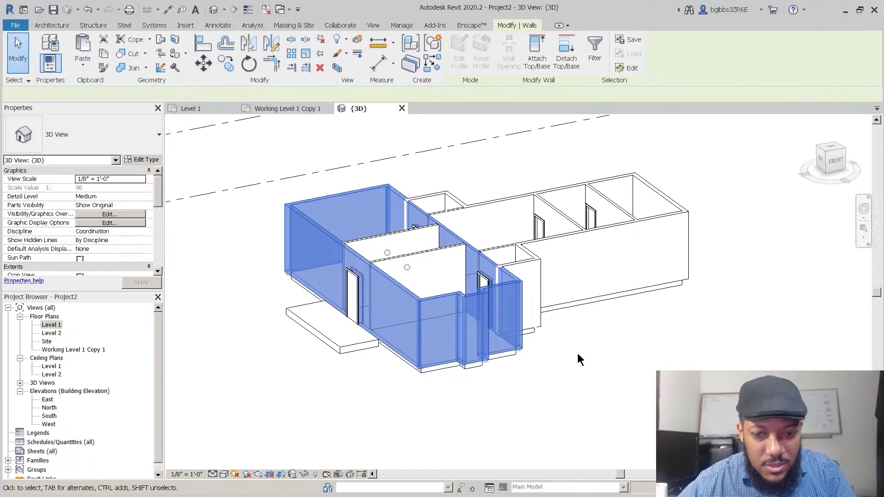
left_click(537, 361)
- Select the whole chain of exterior Generic - 8" walls around the house and set their base offset to -3'-0"
middle_click_drag(537, 361, 527, 381, "shift")
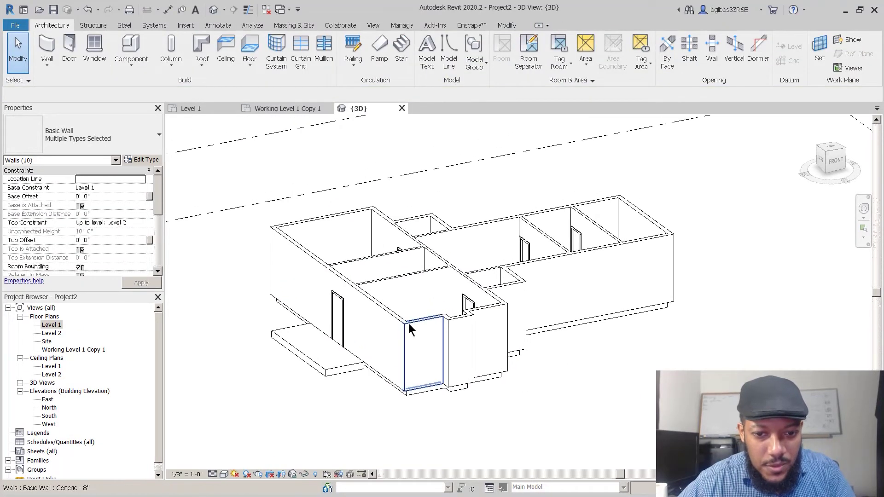
key("Tab")
left_click(441, 327)
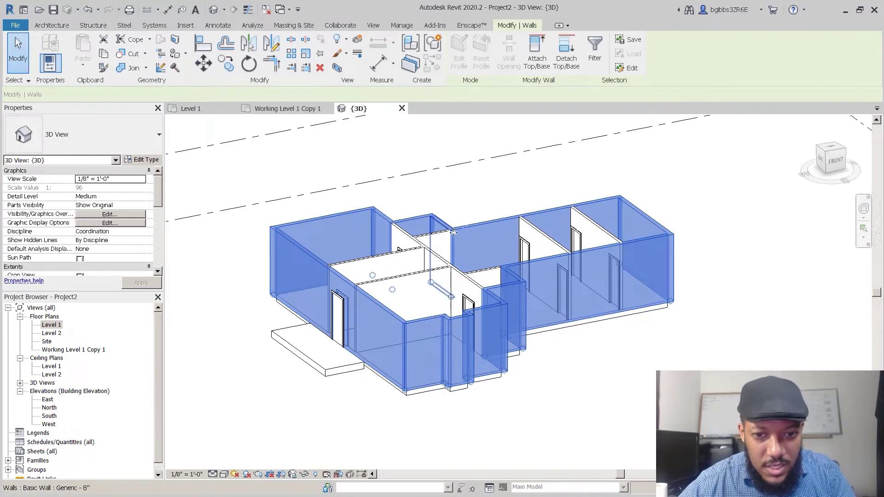
middle_click_drag(423, 302, 396, 305, "shift")
left_click(113, 195)
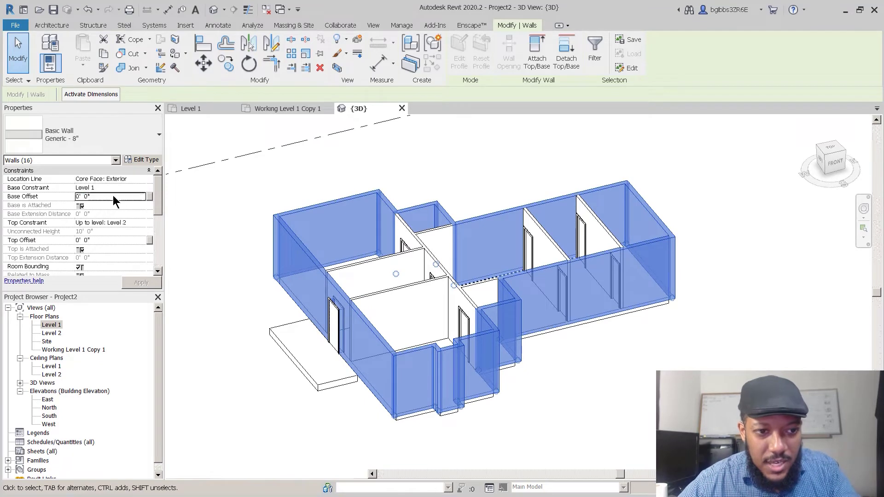
type("-3'")
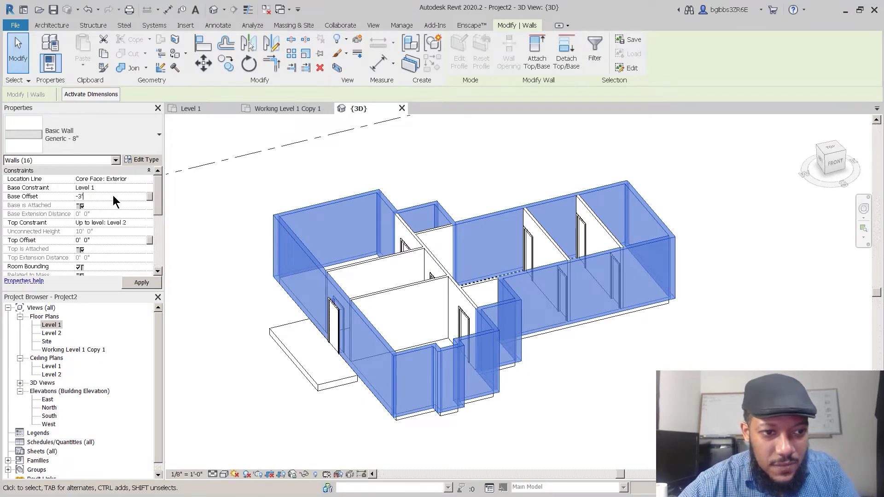
key("Return")
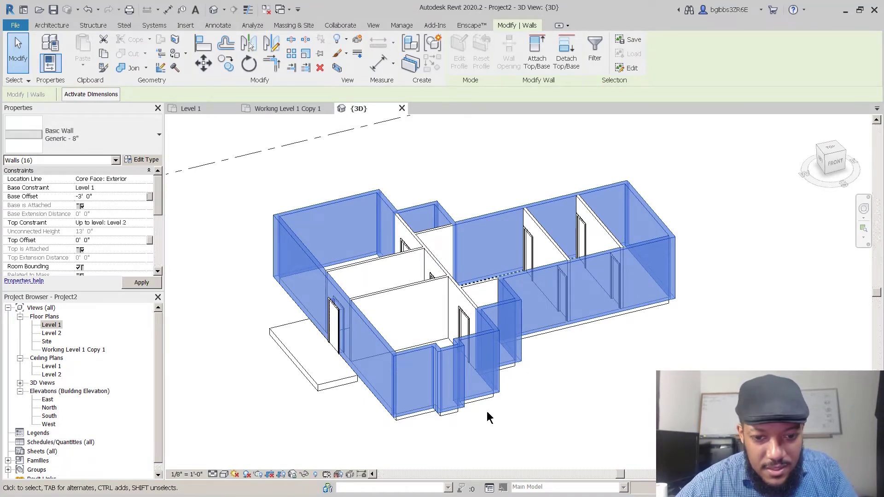
left_click(485, 415)
middle_click_drag(438, 355, 363, 385, "shift")
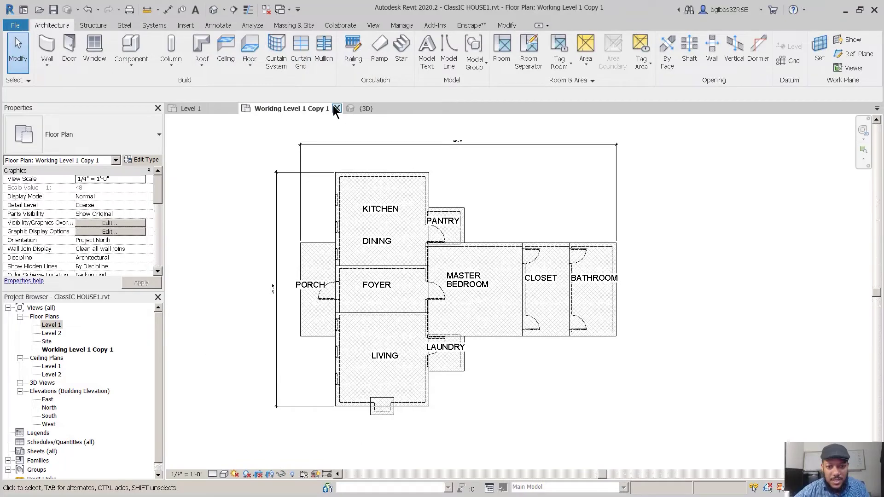
- In ClassIC HOUSE1.rvt, close the Working Level 1 Copy 1 plan and show the kitchen area in the Level 1 plan
left_click(337, 109)
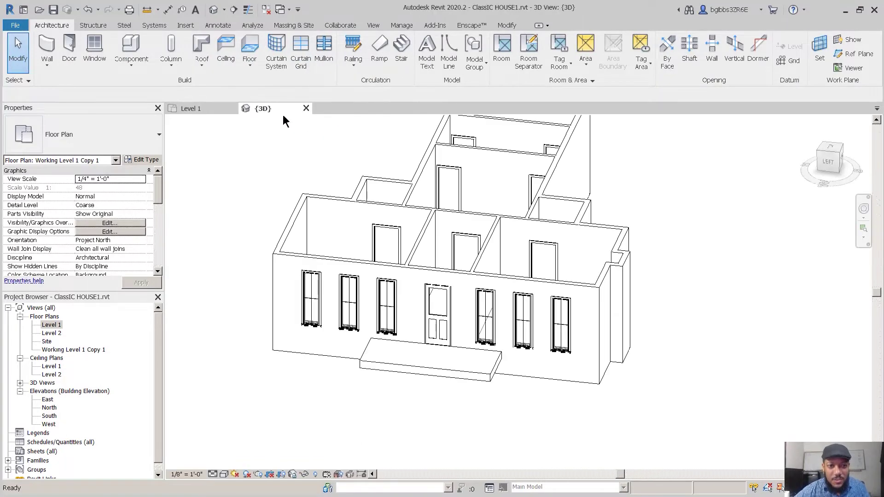
left_click(196, 107)
scroll(411, 203, "up", 5)
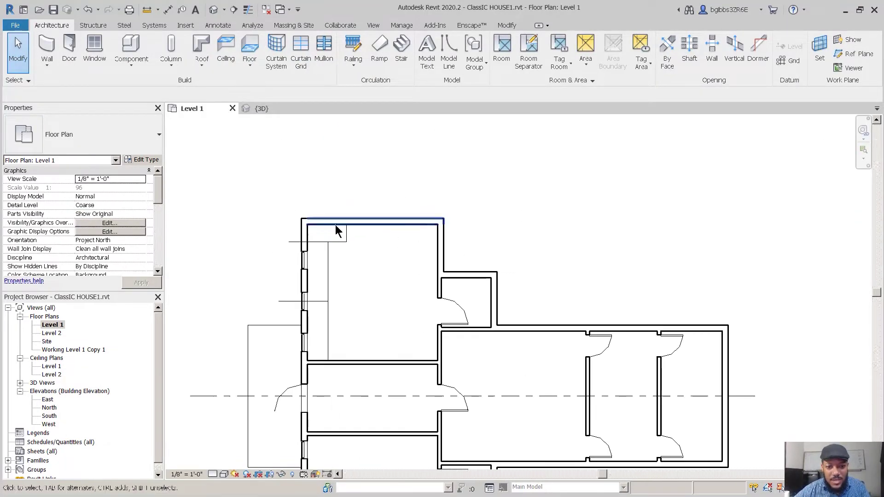
scroll(368, 258, "down", 3)
middle_click_drag(374, 272, 351, 260)
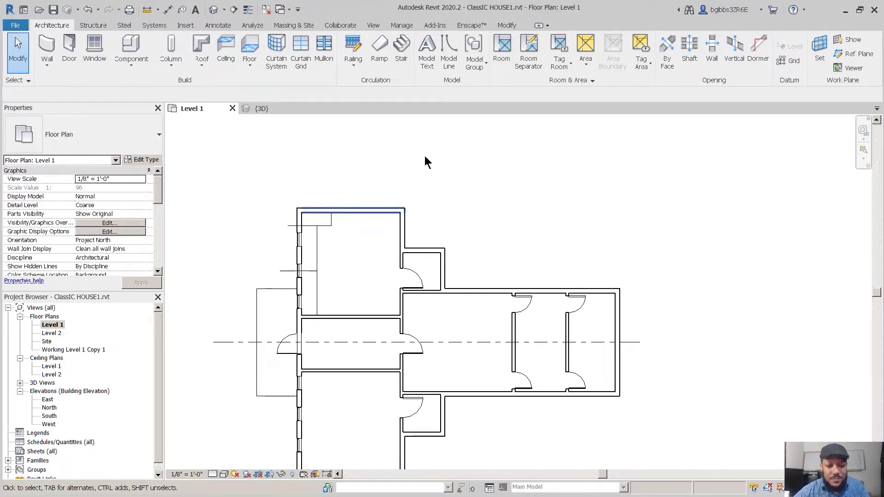
scroll(251, 224, "up", 1)
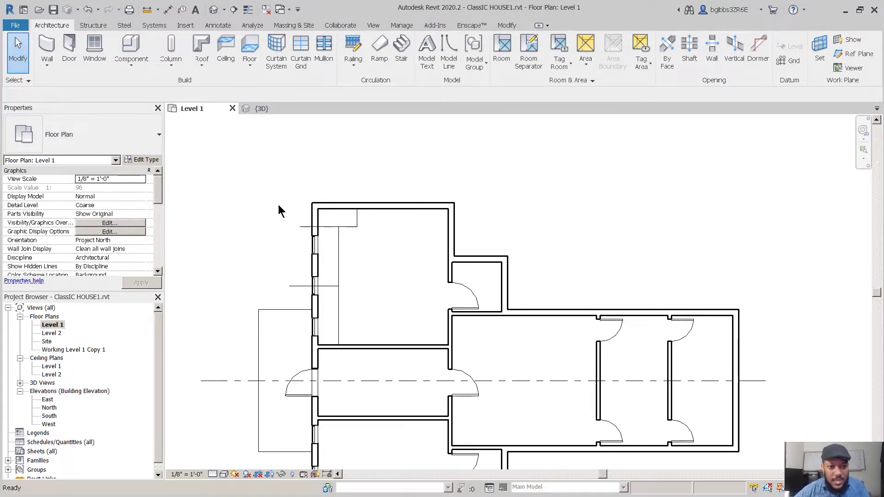
- Start placing a component and search the available component types for "cab"
key("c")
key("m")
scroll(344, 233, "up", 1)
middle_click_drag(303, 178, 324, 177)
scroll(323, 180, "up", 1)
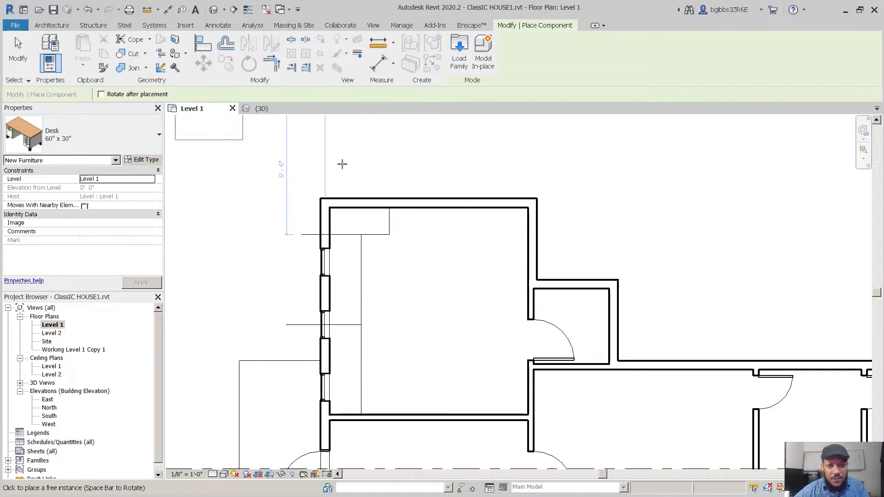
left_click(144, 154)
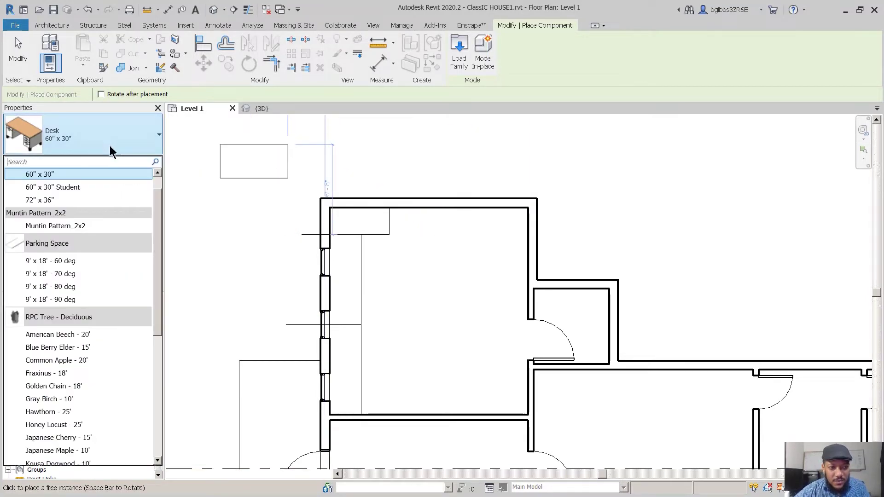
type("cab")
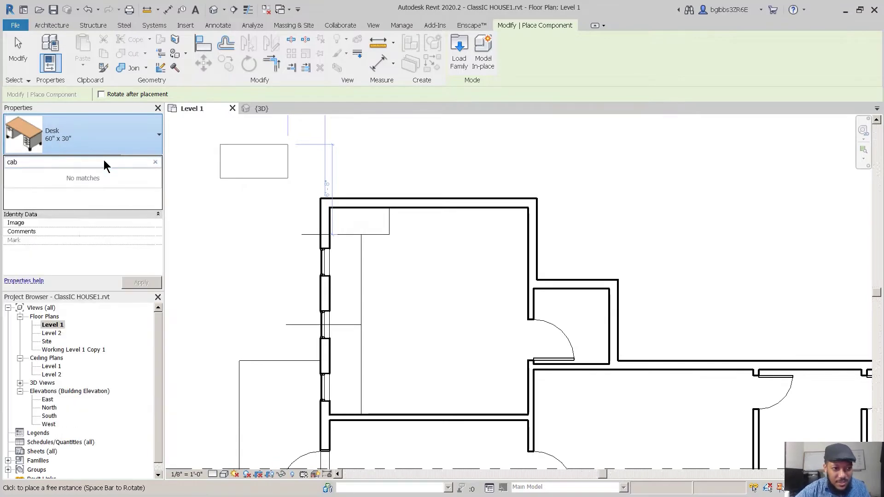
key("BackSpace")
key("BackSpace")
key("BackSpace")
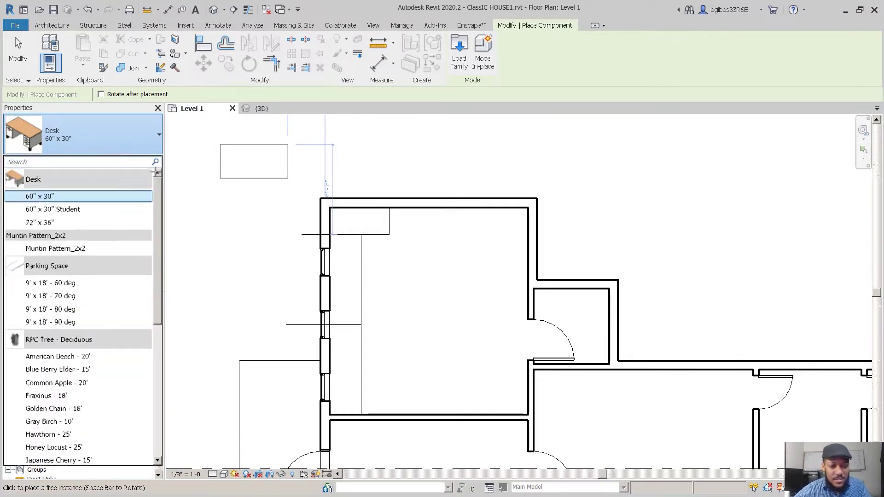
key("Escape")
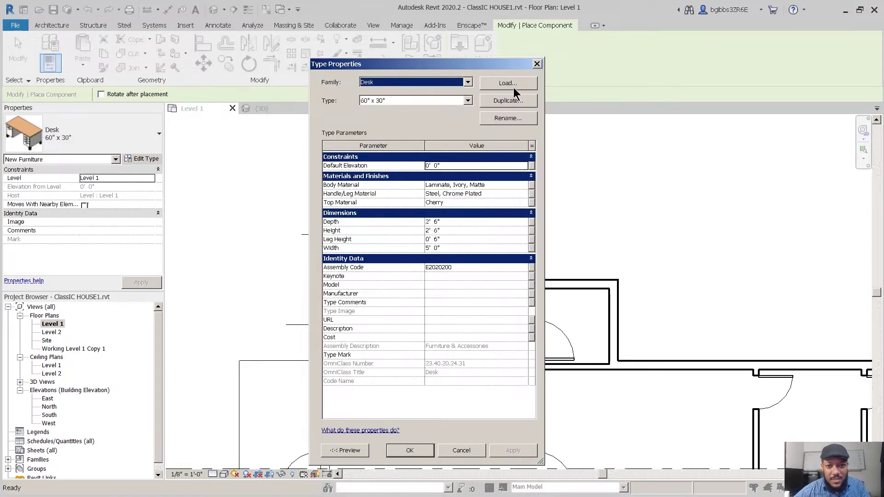
- Start loading a family and browse the US Imperial library to the Base Cabinets folder under Casework
left_click(512, 83)
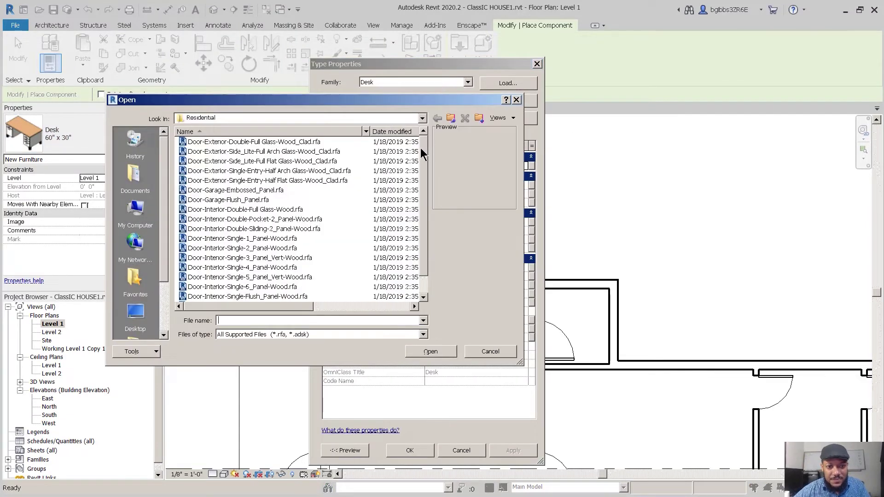
left_click(451, 118)
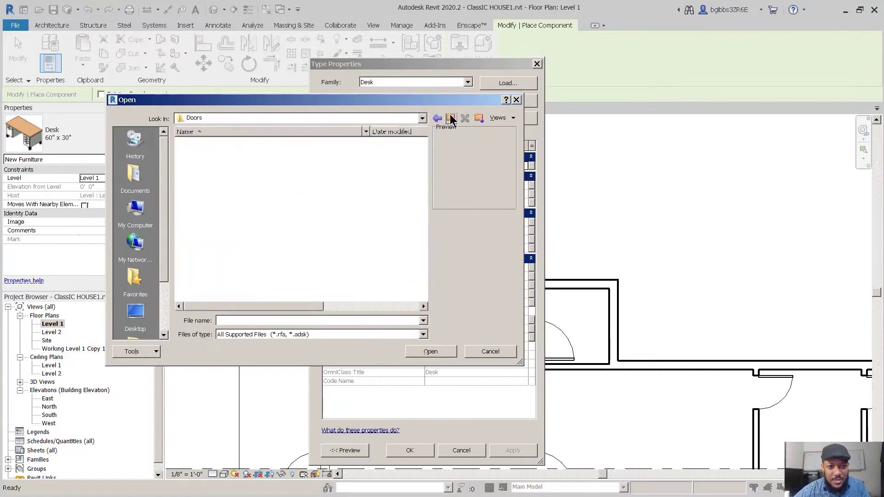
left_click(451, 119)
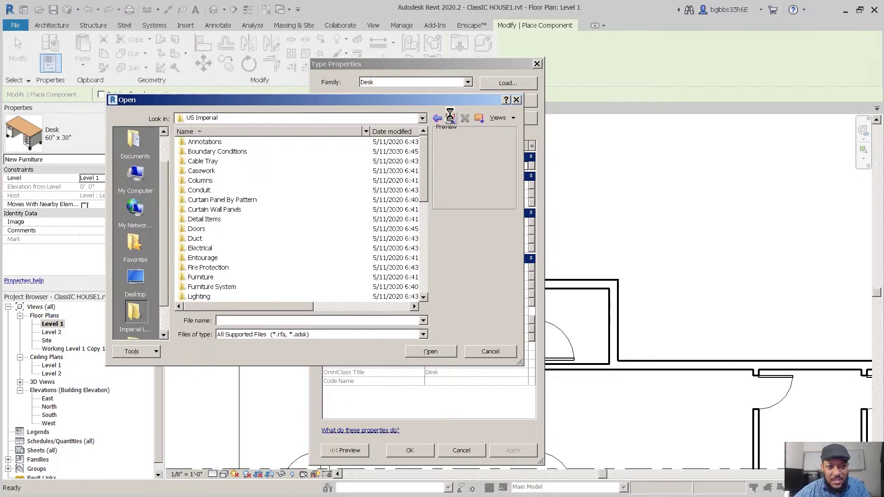
left_click(210, 173)
double_click(210, 173)
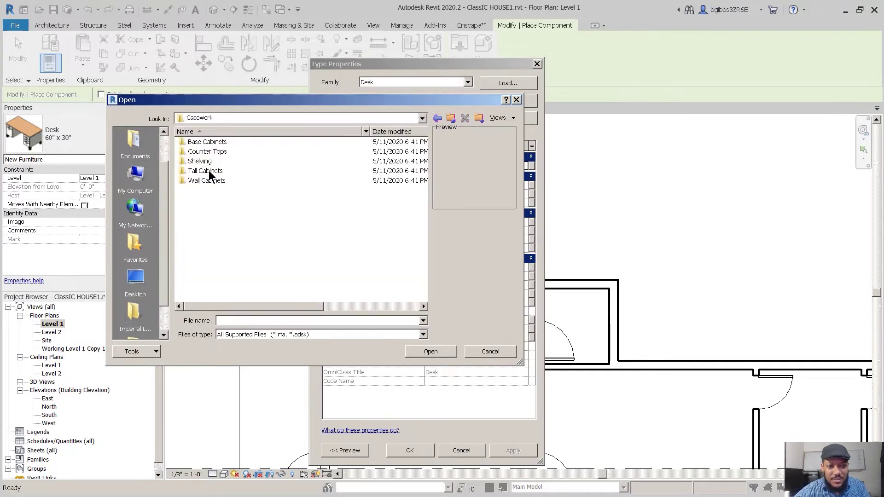
double_click(213, 142)
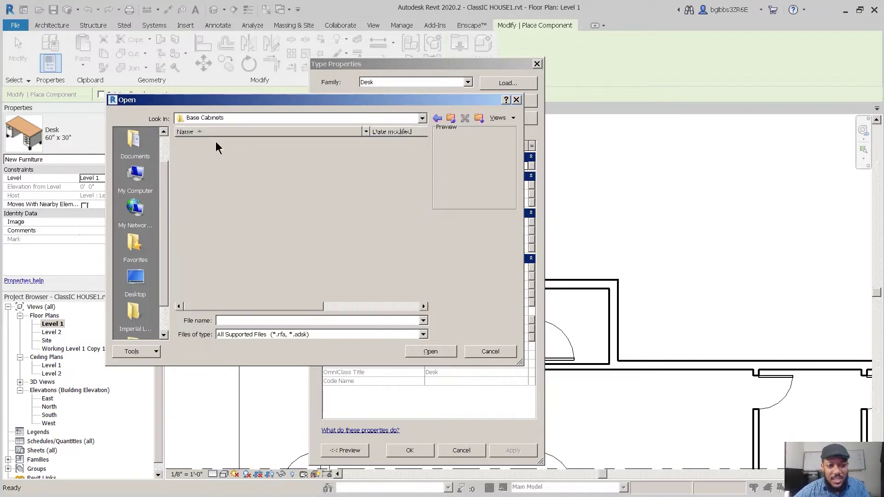
- Preview the base cabinet families from Base Cabinet-2 Bin through Base Cabinet-Single Door
left_click(244, 142)
left_click(240, 152)
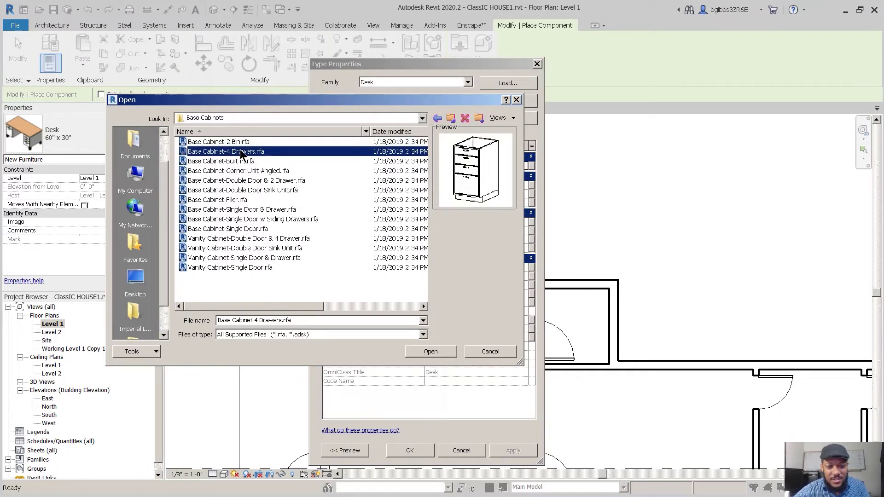
left_click(240, 161)
left_click(238, 171)
left_click(239, 180)
left_click(241, 190)
left_click(244, 200)
left_click(246, 209)
left_click(248, 219)
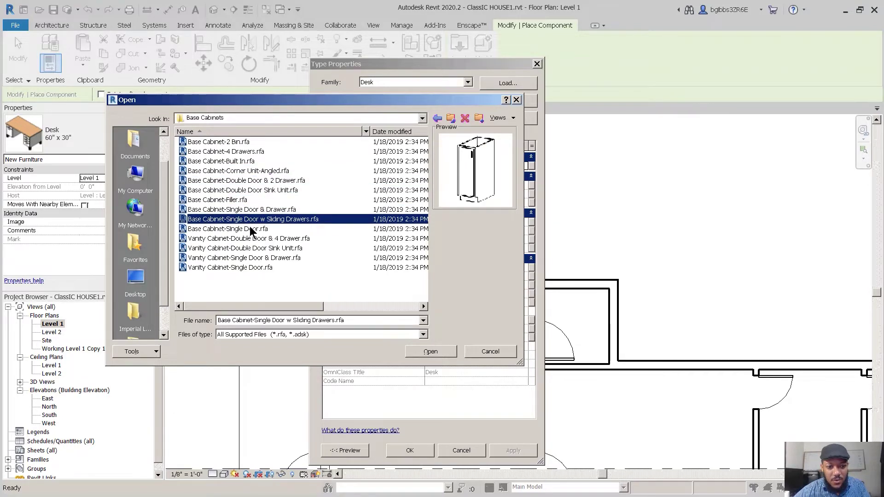
left_click(250, 226)
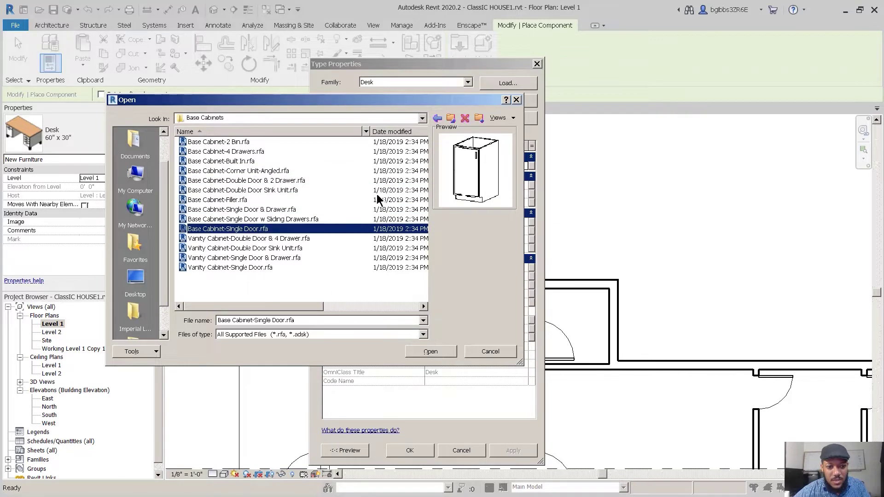
- Load Counter Top.rfa from the Counter Tops folder and accept its 24" Depth type for placement
left_click(451, 118)
double_click(216, 150)
left_click(219, 142)
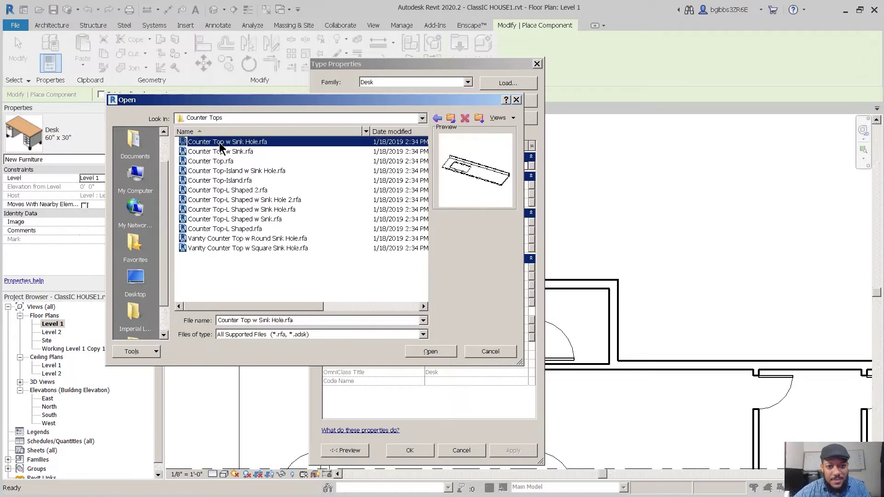
key("Down")
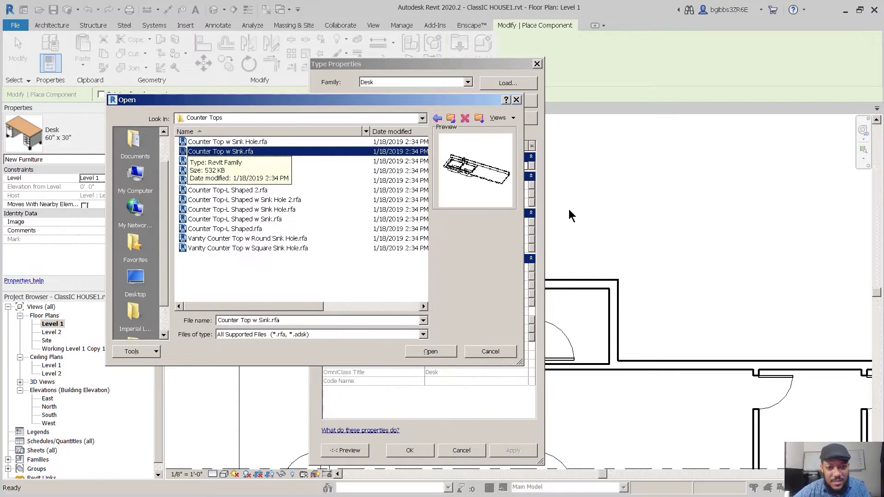
key("Down")
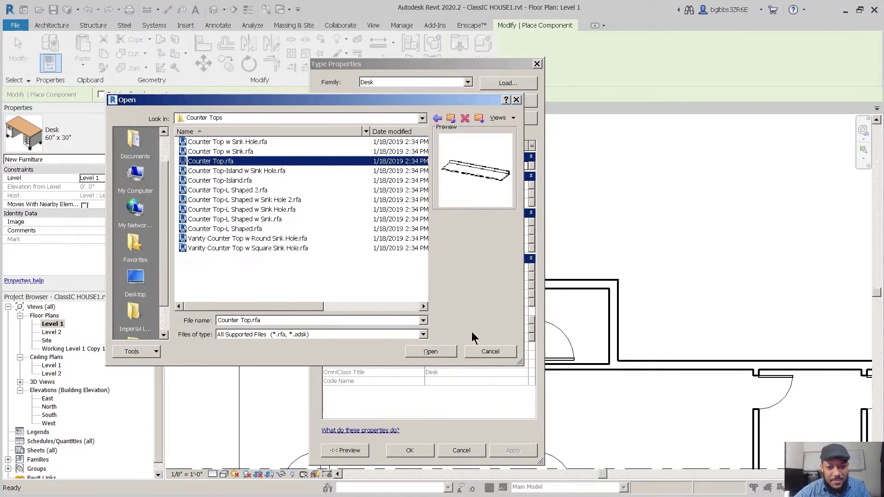
left_click(430, 351)
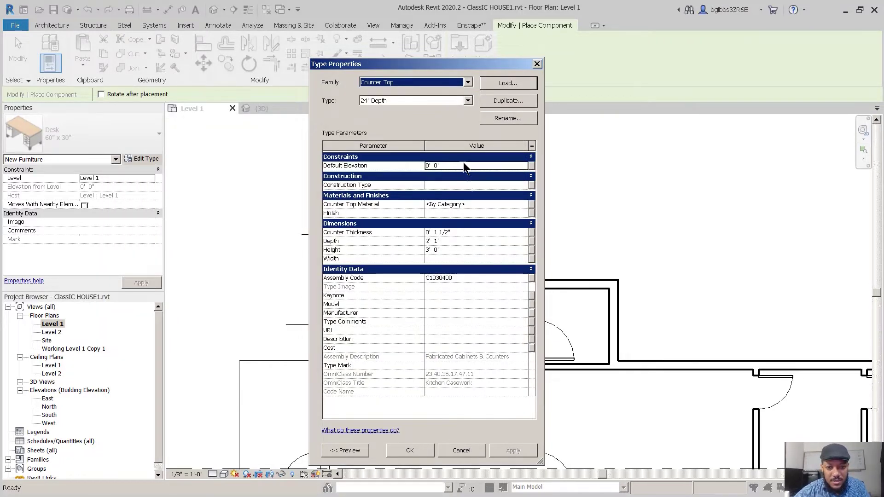
left_click(410, 451)
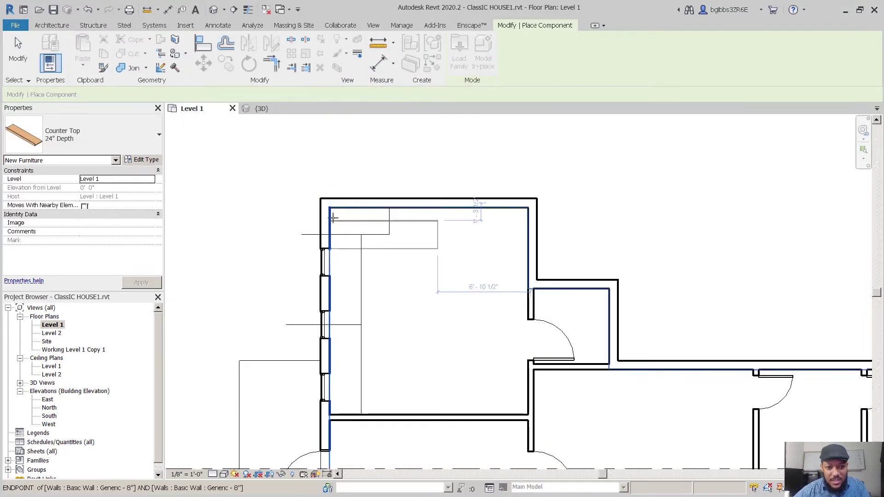
- Place the 8'-0" long, 24" Depth counter top in the kitchen's upper-left inner wall corner
scroll(333, 218, "up", 6)
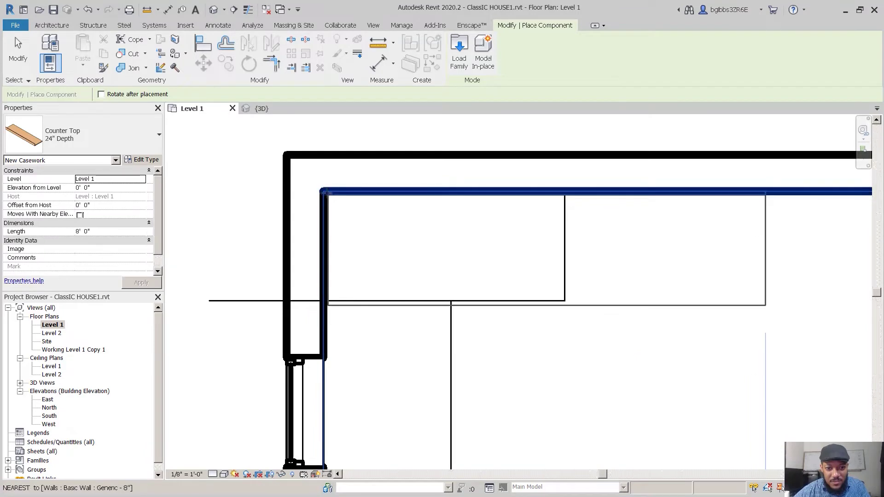
scroll(323, 190, "up", 3)
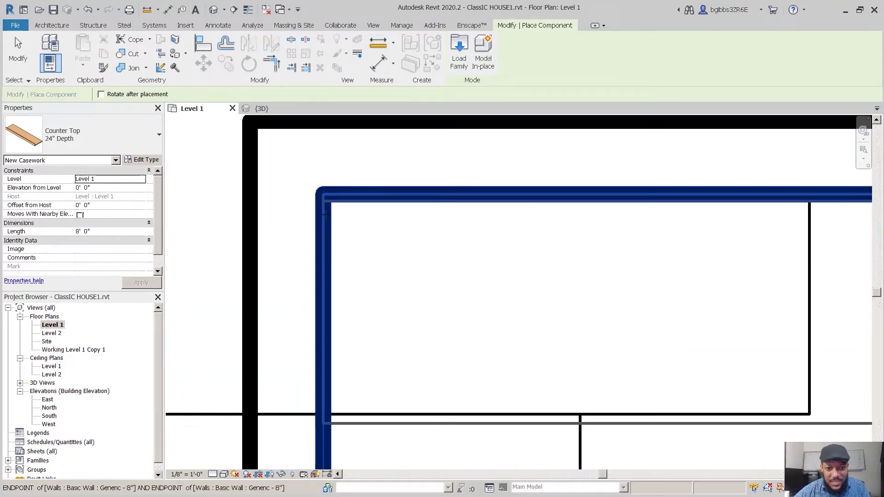
left_click(325, 195)
scroll(455, 268, "down", 3)
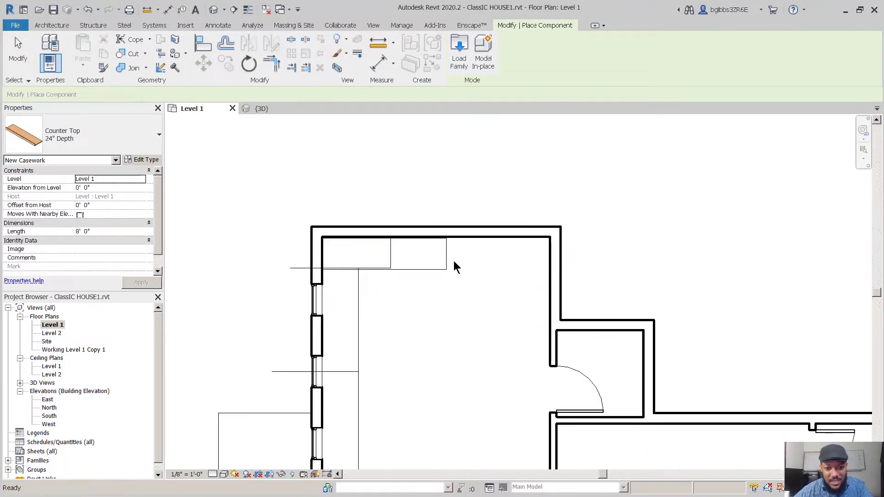
- End component placement and delete the two thin detail lines overlapping the kitchen's upper counter top
key("Escape")
left_click(385, 255)
key("Escape")
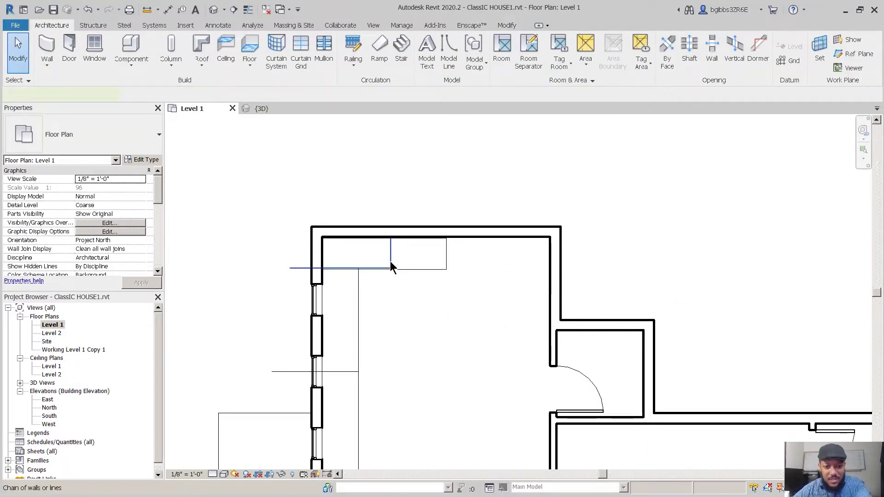
left_click(390, 262)
scroll(391, 256, "up", 2)
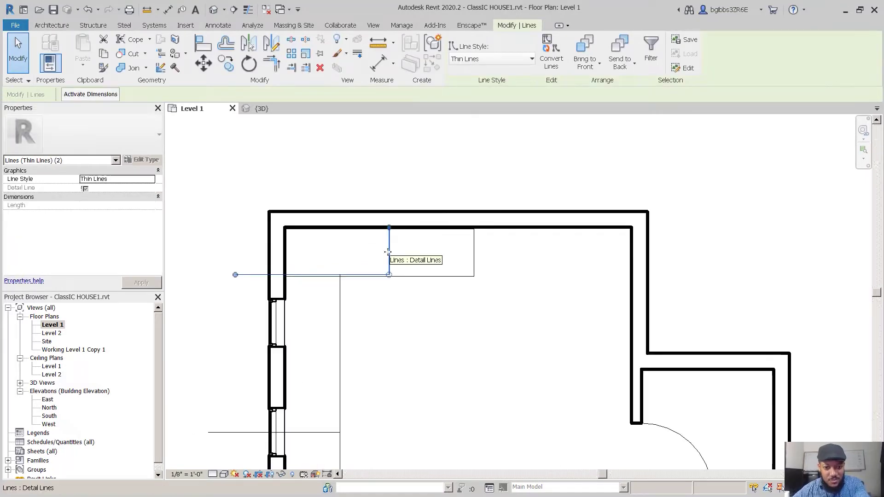
key("Delete")
scroll(414, 270, "down", 2)
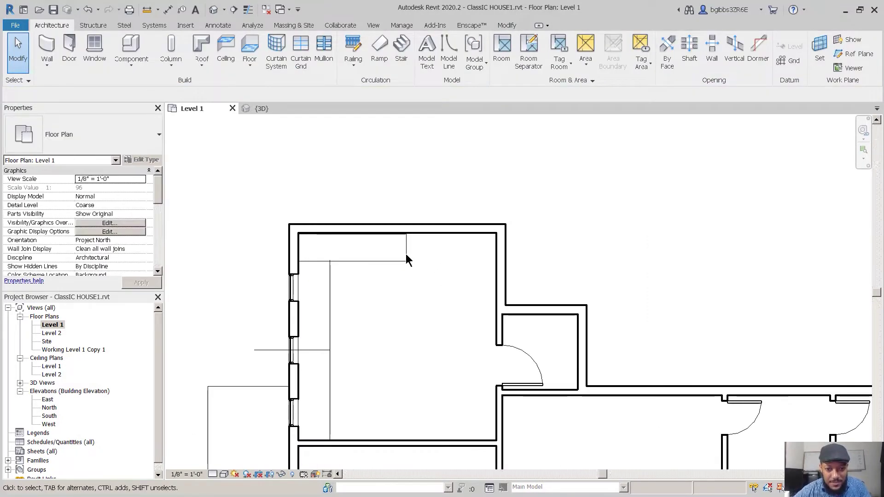
- Stretch the upper kitchen counter top to the opposite inner wall, making it 14'-8" long
left_click(406, 253)
left_click_drag(405, 247, 496, 248)
scroll(394, 225, "down", 2)
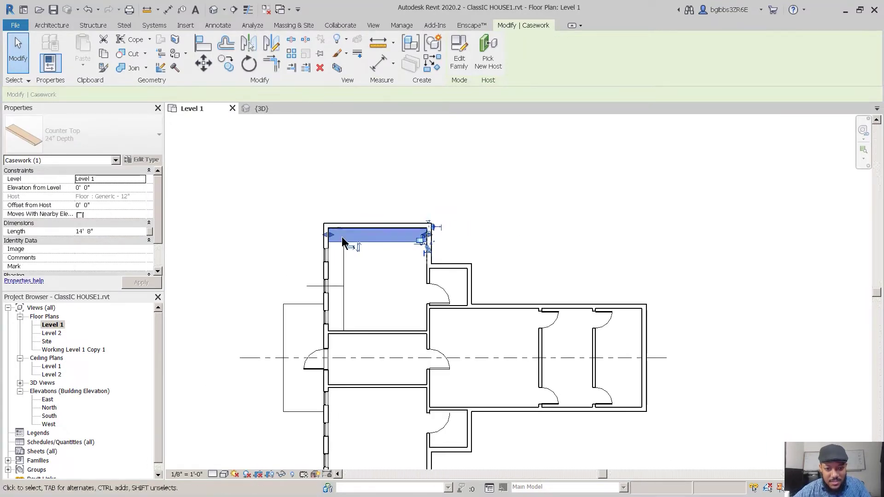
scroll(343, 226, "up", 2)
scroll(356, 241, "down", 2)
middle_click_drag(409, 289, 311, 261)
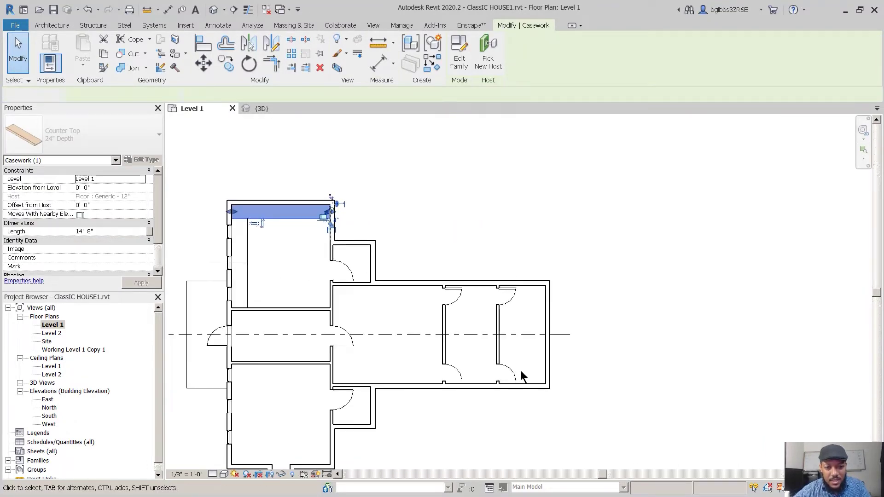
left_click(521, 370)
- Start placing a component, begin loading a family, and preview counter tops from Counter Top w Sink to Vanity Counter Top w Square Sink Hole
scroll(519, 366, "up", 3)
scroll(376, 234, "down", 2)
middle_click_drag(376, 237, 484, 254)
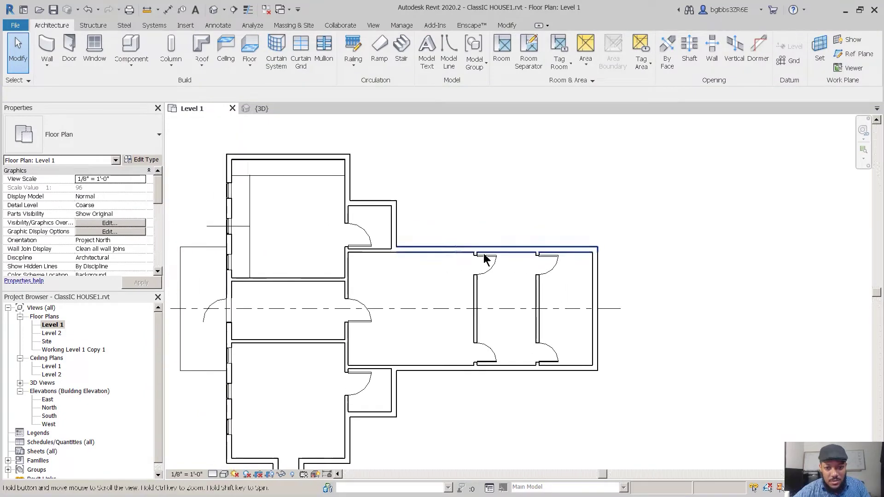
scroll(596, 316, "up", 3)
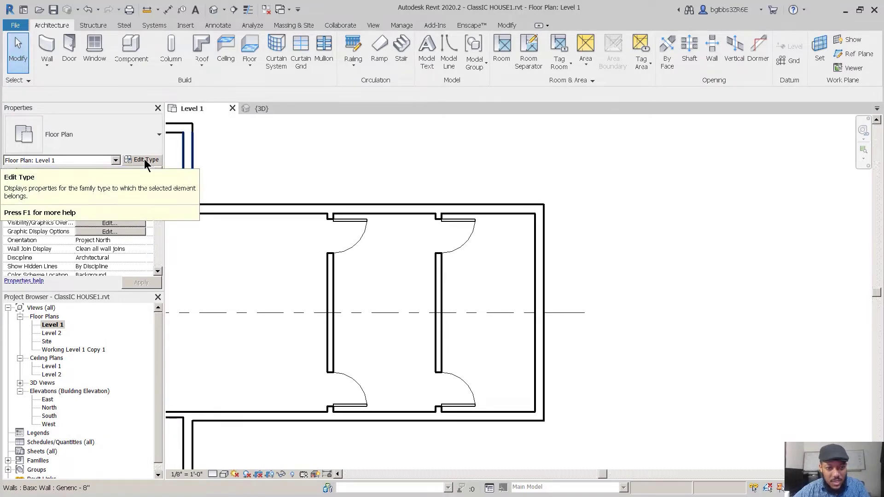
key("c")
key("m")
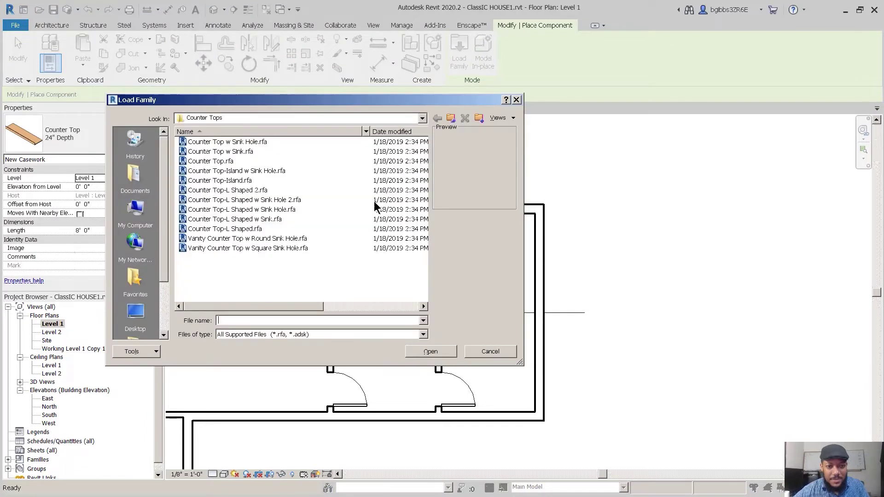
left_click(236, 153)
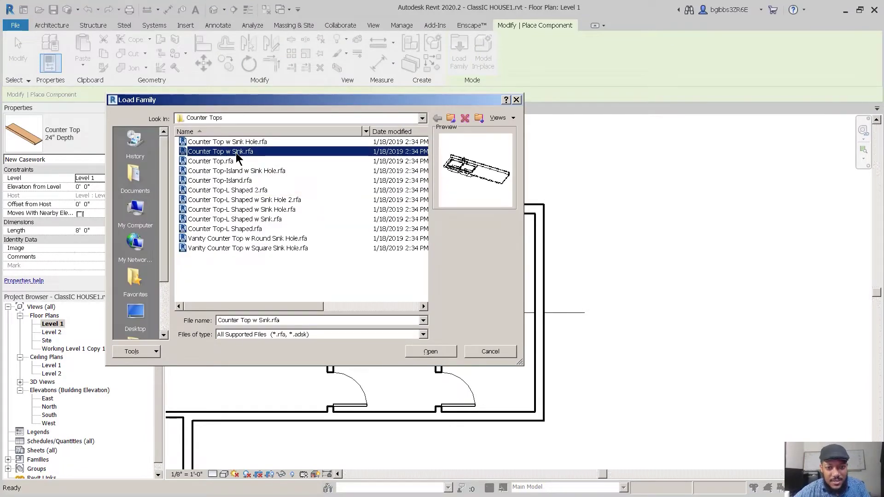
left_click(231, 171)
left_click(236, 179)
left_click(258, 190)
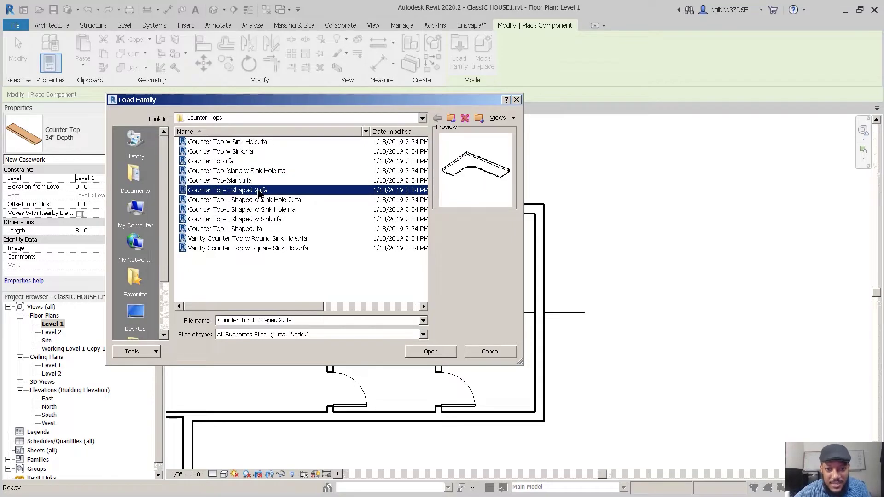
left_click(243, 240)
left_click(246, 247)
- Load Vanity Counter Top w Round Sink Hole.rfa and place its 24" Depth type in the easternmost room, about 4'-7" below the upper wall
left_click(256, 242)
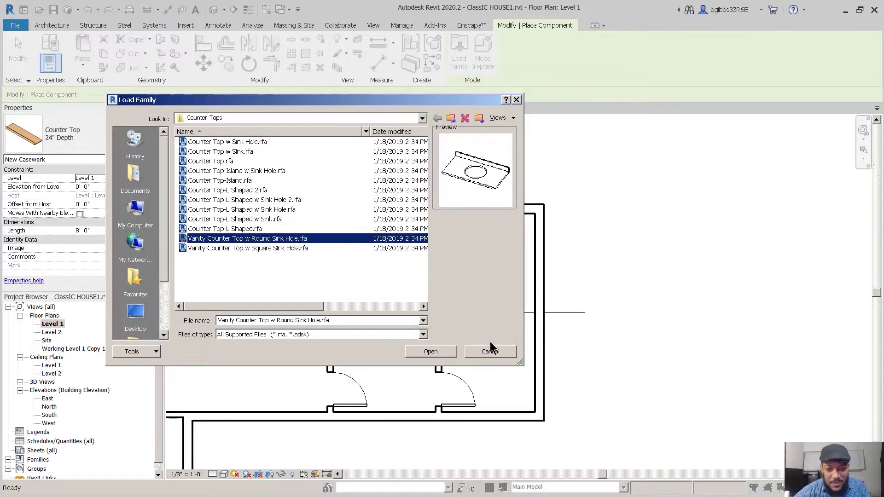
left_click(440, 350)
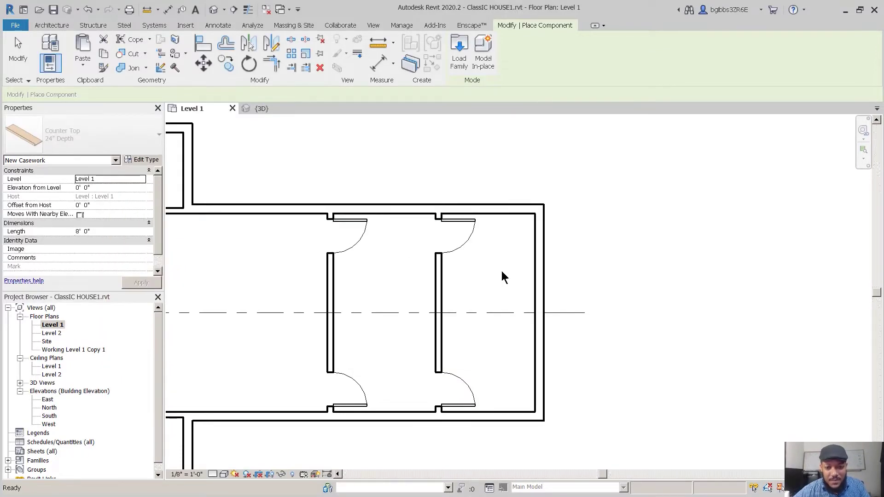
scroll(500, 272, "up", 1)
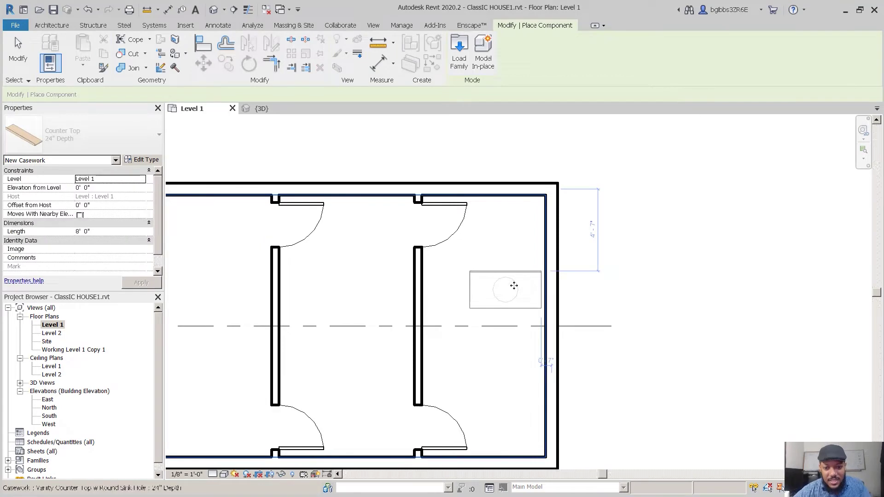
left_click(514, 284)
scroll(519, 286, "down", 3)
key("Escape")
key("Escape")
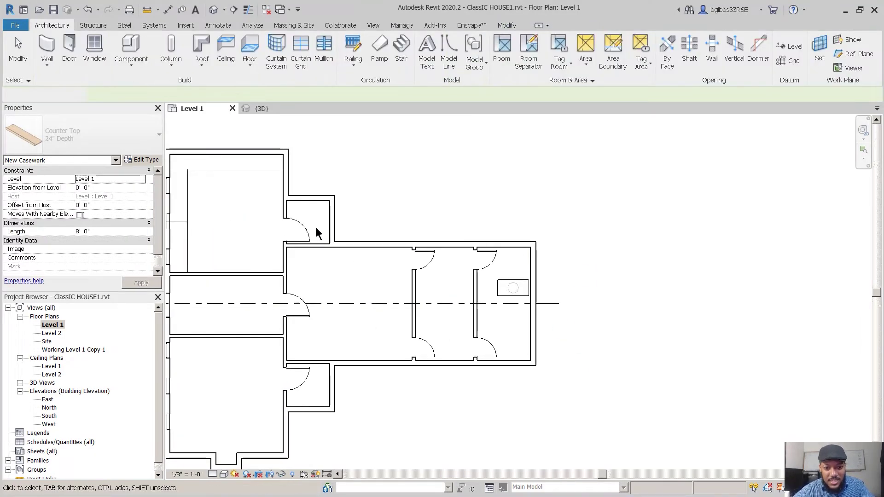
- Select the long kitchen counter top running along the upper wall for resizing at its eastern end
left_click(223, 168)
scroll(223, 166, "up", 2)
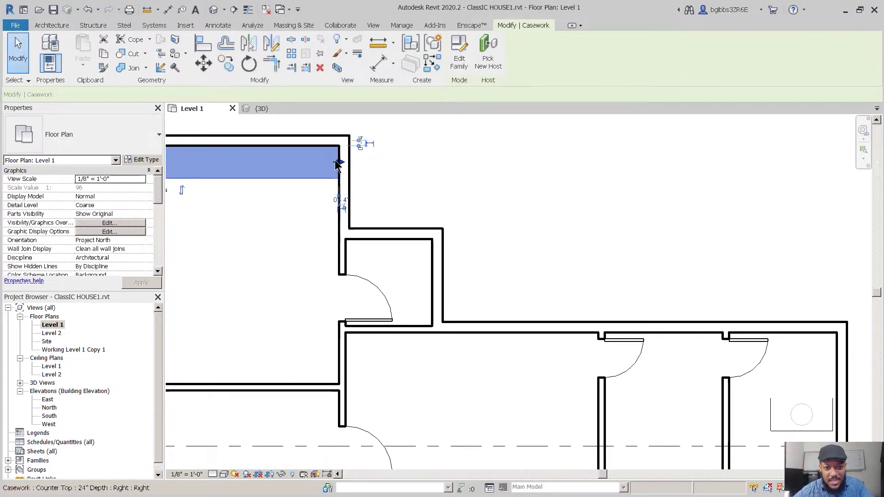
- Stretch the 24" deep counter top along the upper wall so its right end meets the adjoining wall's inner face
left_click_drag(339, 163, 377, 164)
scroll(305, 164, "up", 2)
scroll(364, 214, "down", 3)
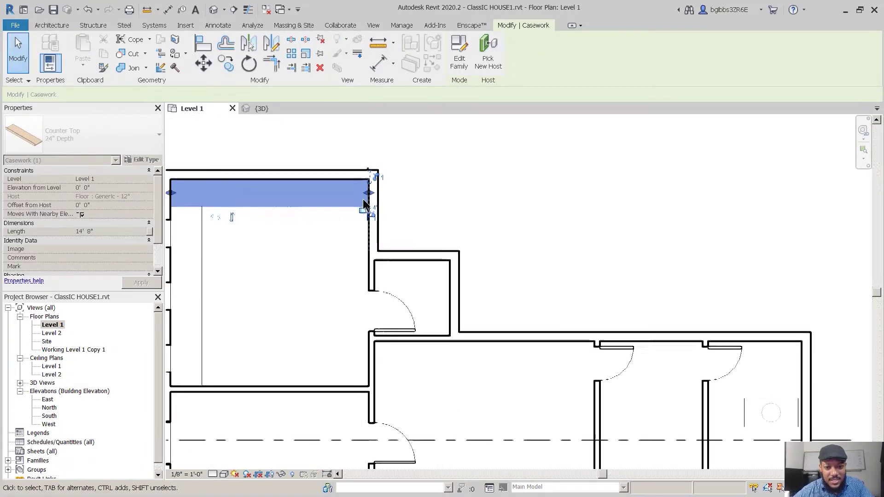
scroll(365, 203, "down", 2)
key("Escape")
- Rotate the vanity counter top with the round sink hole by 90 degrees about its centre
scroll(554, 320, "up", 5)
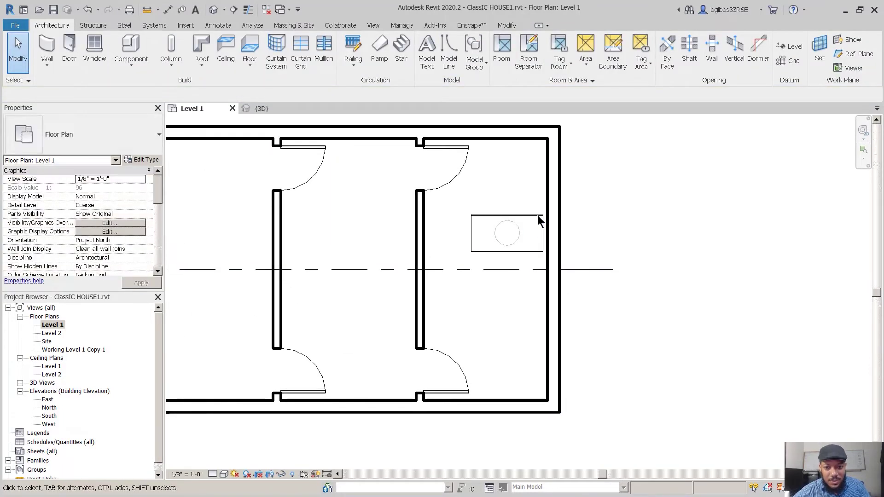
left_click(538, 221)
key("r")
key("o")
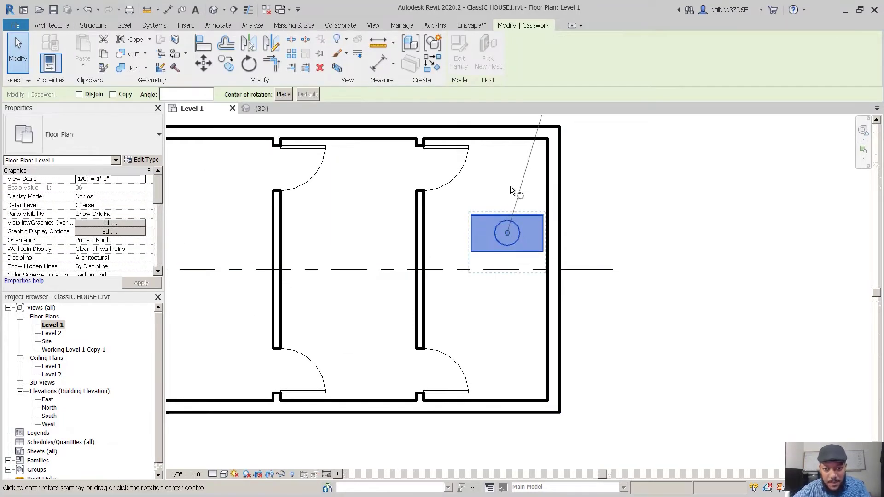
left_click(510, 186)
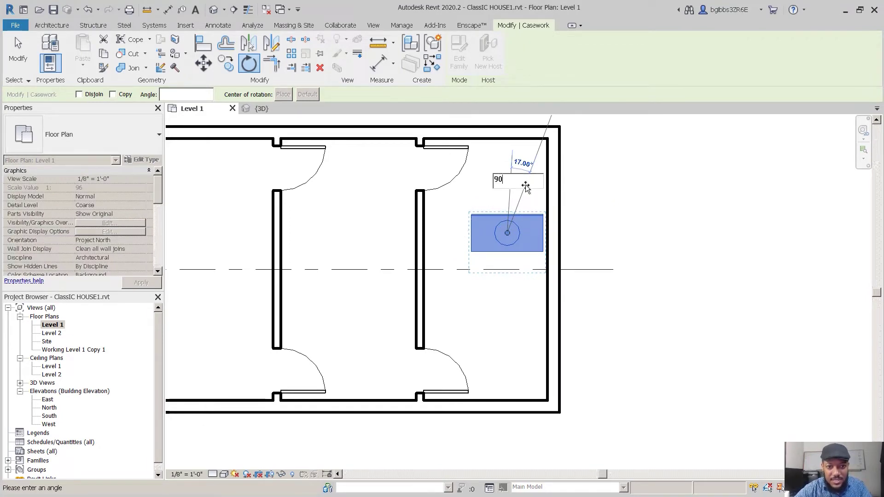
type("90")
key("Return")
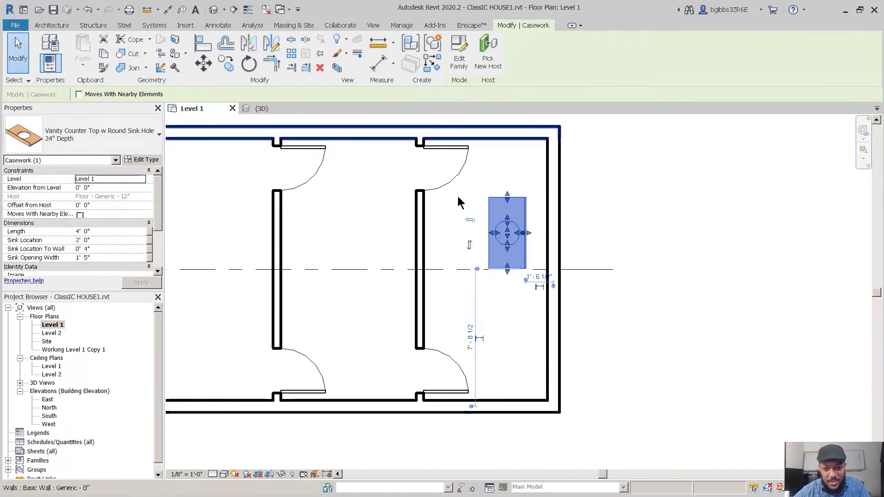
left_click(542, 222)
scroll(542, 222, "up", 2)
key("l")
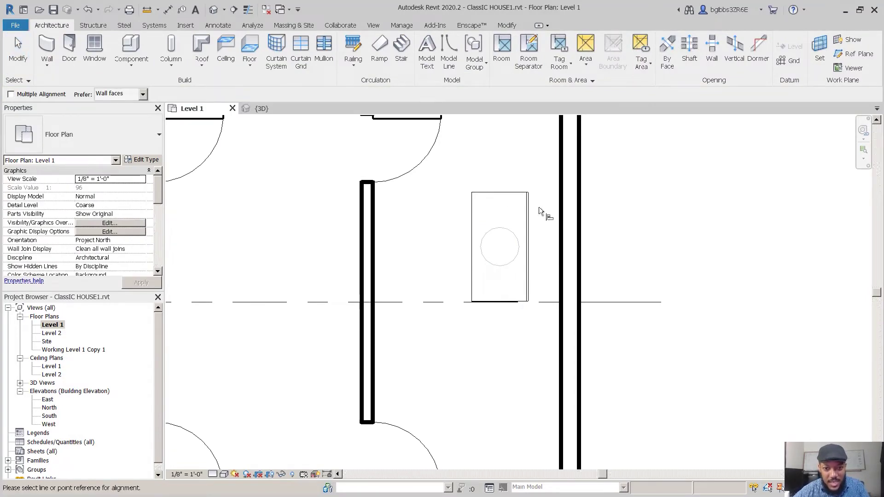
left_click(560, 209)
key("Escape")
key("Escape")
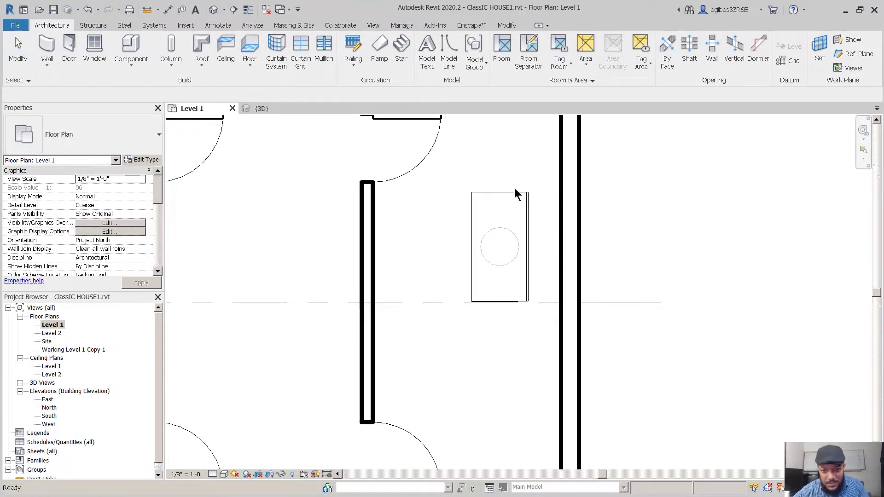
left_click(526, 248)
scroll(525, 244, "up", 2)
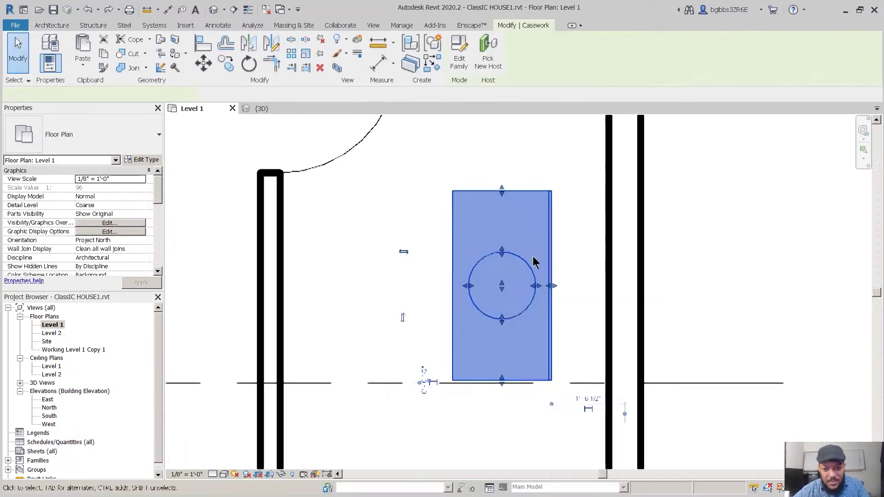
middle_click_drag(530, 259, 489, 257)
scroll(386, 114, "down", 2)
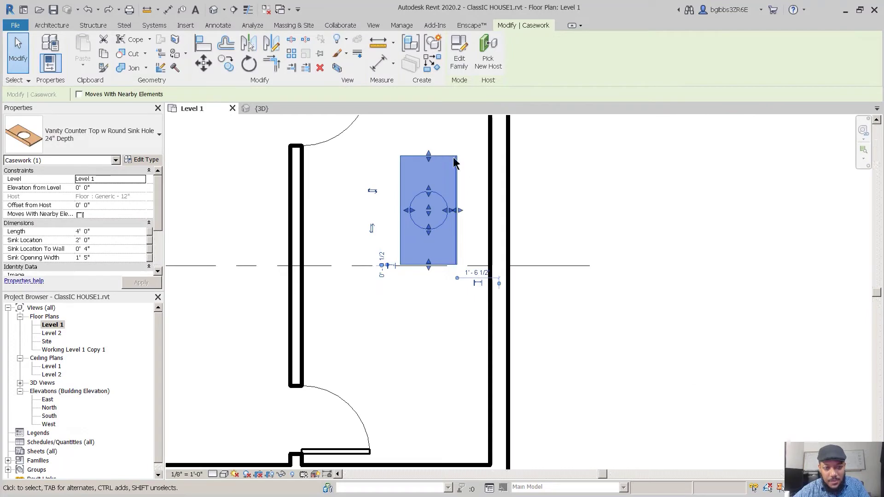
scroll(465, 146, "up", 2)
key("Escape")
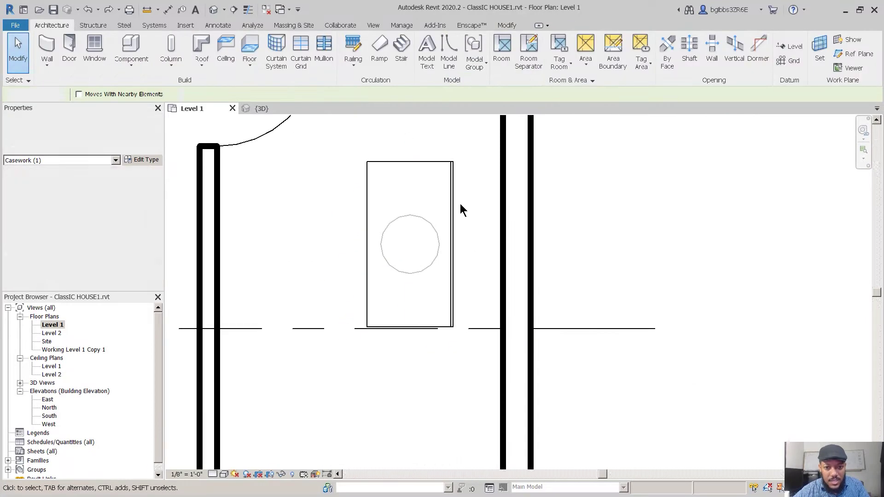
- Try to align the vanity counter top's back edge with the inner face of the right exterior wall
scroll(484, 279, "down", 1)
key("l")
scroll(465, 189, "up", 2)
left_click(517, 220)
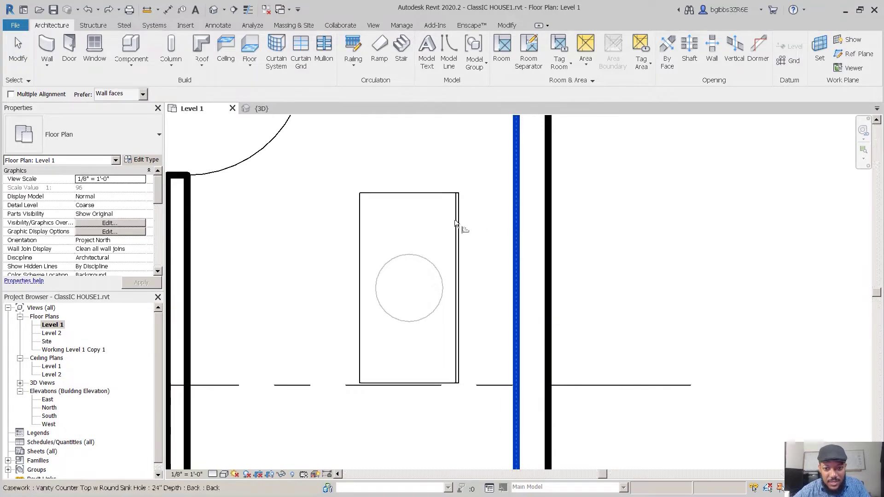
left_click(458, 226)
scroll(546, 255, "down", 1)
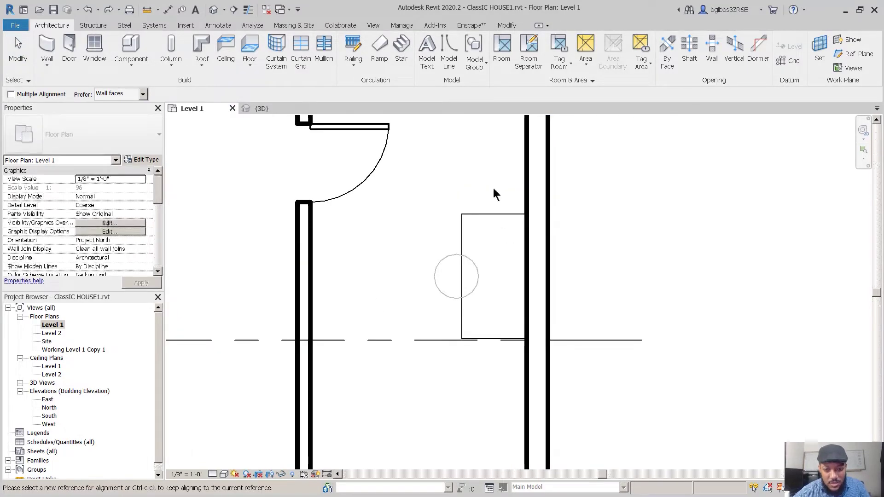
key("ctrl+z")
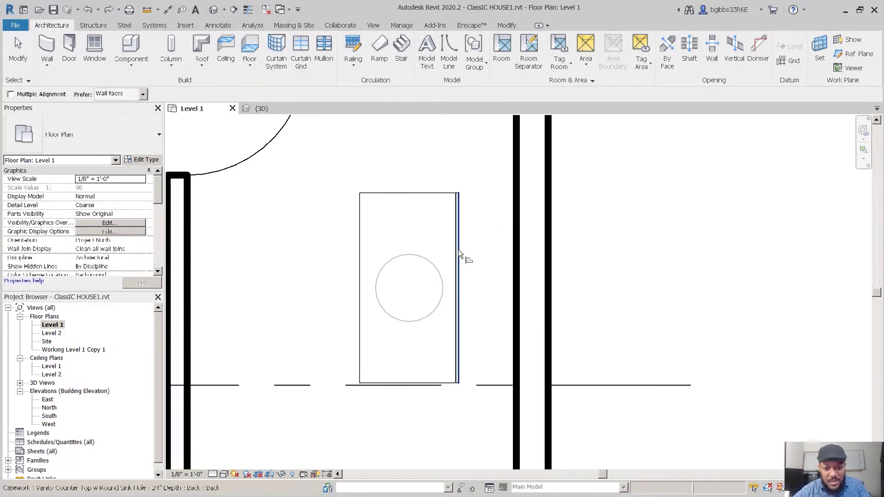
- Move the vanity counter top from its upper back corner to the inner face of the right exterior wall
key("Escape")
left_click(458, 250)
scroll(468, 193, "up", 1)
key("m")
key("v")
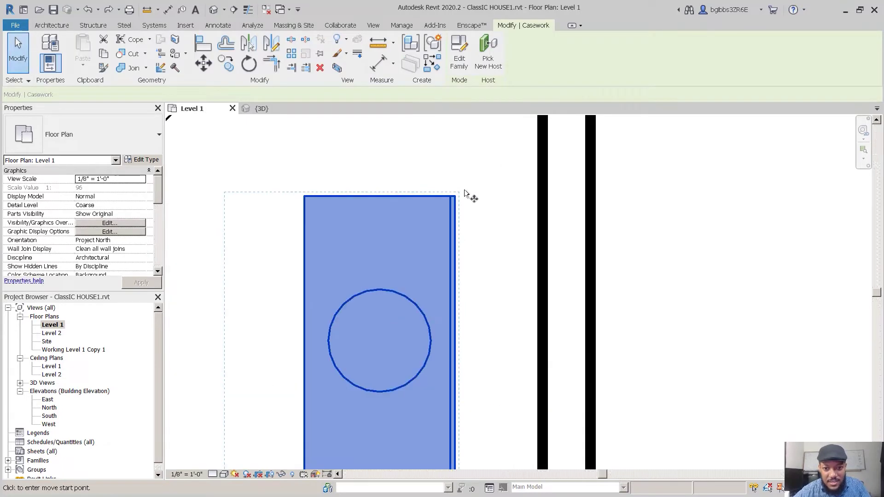
left_click(456, 196)
left_click(543, 192)
scroll(504, 269, "down", 2)
middle_click_drag(486, 258, 473, 194)
scroll(488, 355, "down", 2)
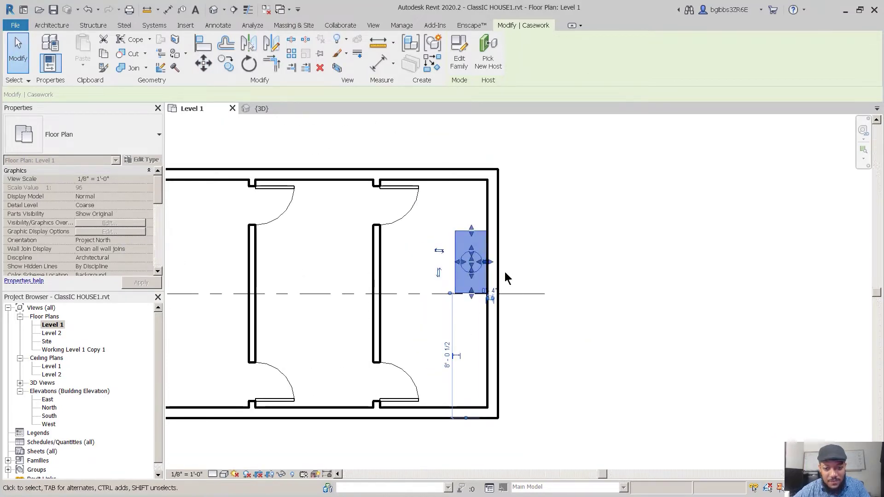
- Lengthen the vanity counter top slightly by stretching its upper end along the wall
left_click(483, 277)
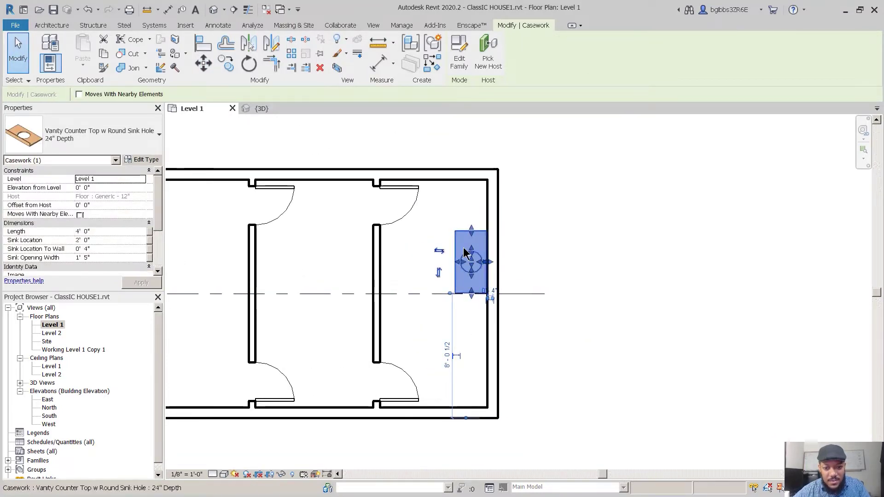
scroll(464, 244, "up", 2)
scroll(477, 274, "down", 2)
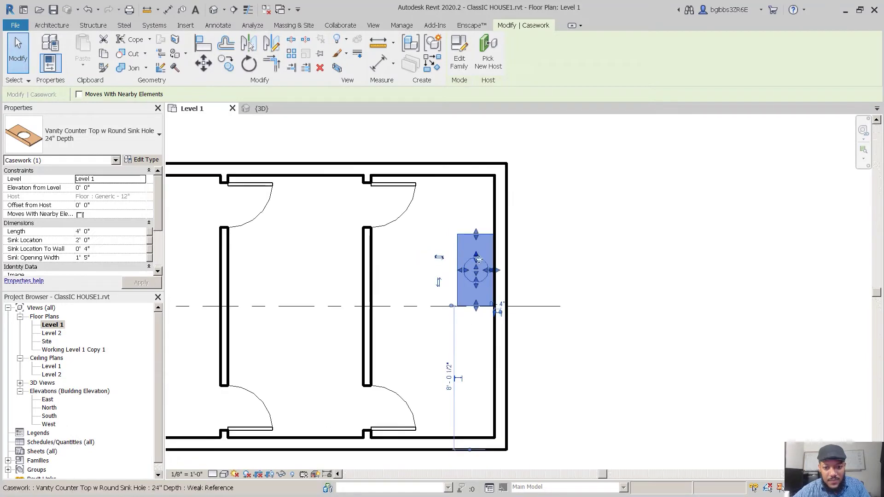
scroll(482, 214, "up", 2)
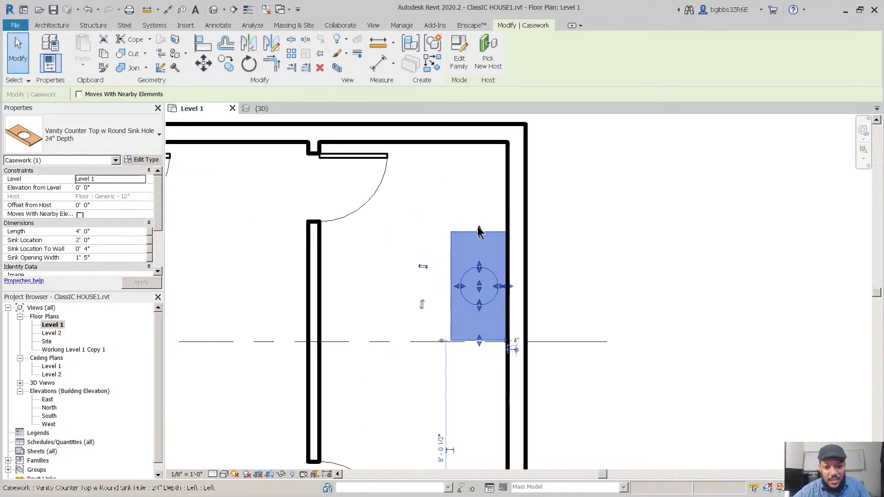
left_click_drag(479, 232, 502, 216)
key("Escape")
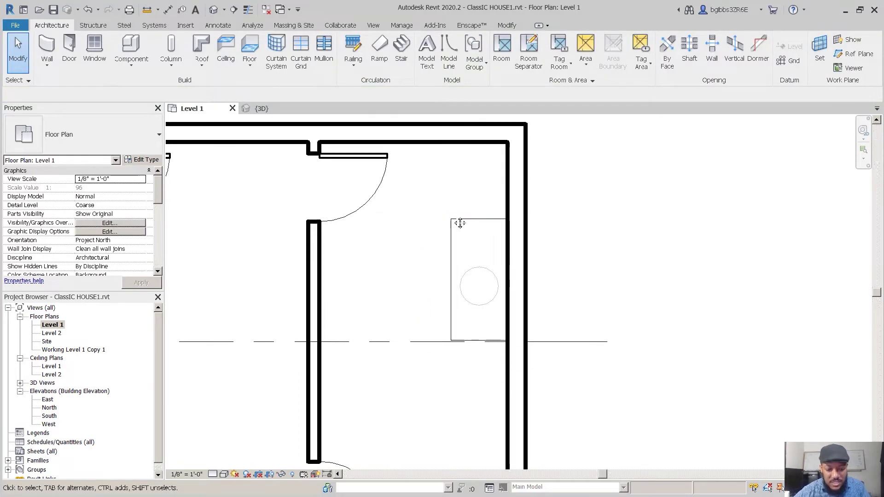
- Align the vanity counter top's lower edge with the dashed centre line of the room
middle_click_drag(385, 138, 364, 140)
middle_click_drag(444, 315, 470, 240)
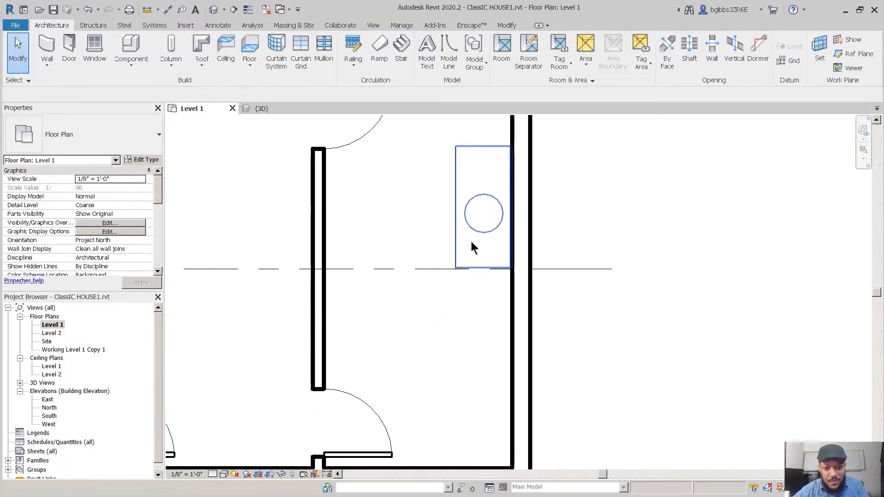
left_click(469, 266)
scroll(474, 267, "up", 3)
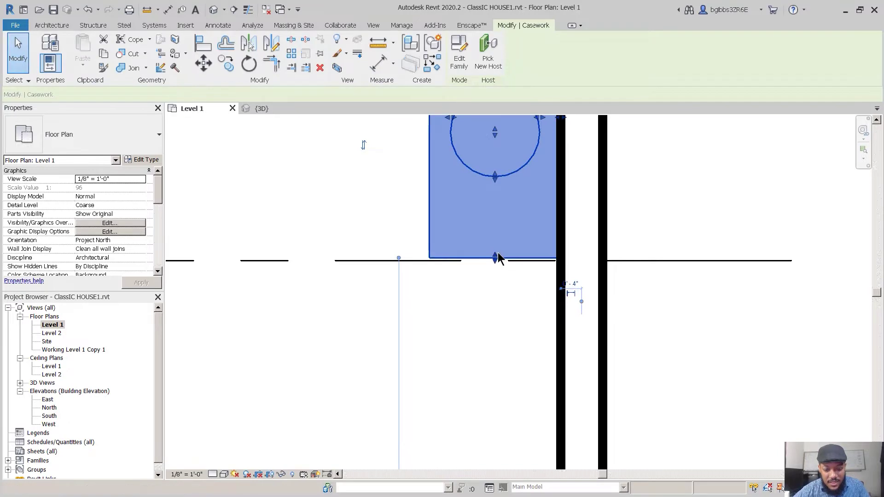
key("Escape")
scroll(494, 322, "down", 3)
scroll(435, 294, "up", 4)
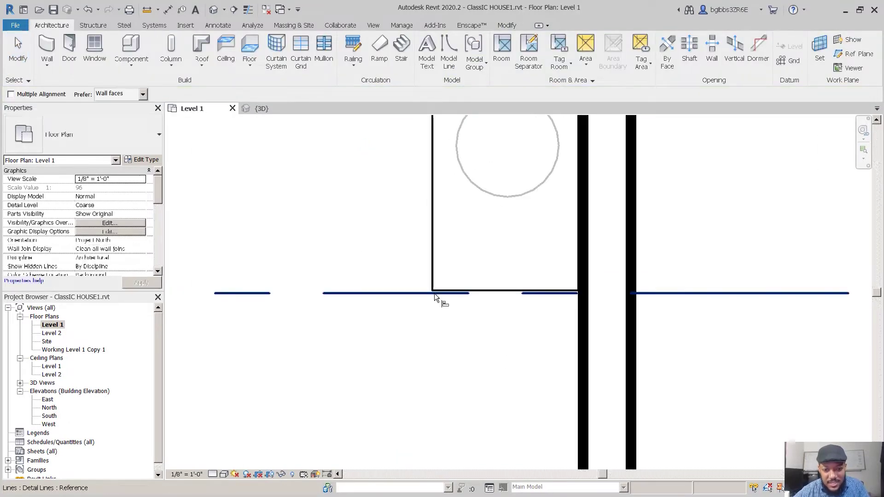
left_click(449, 291)
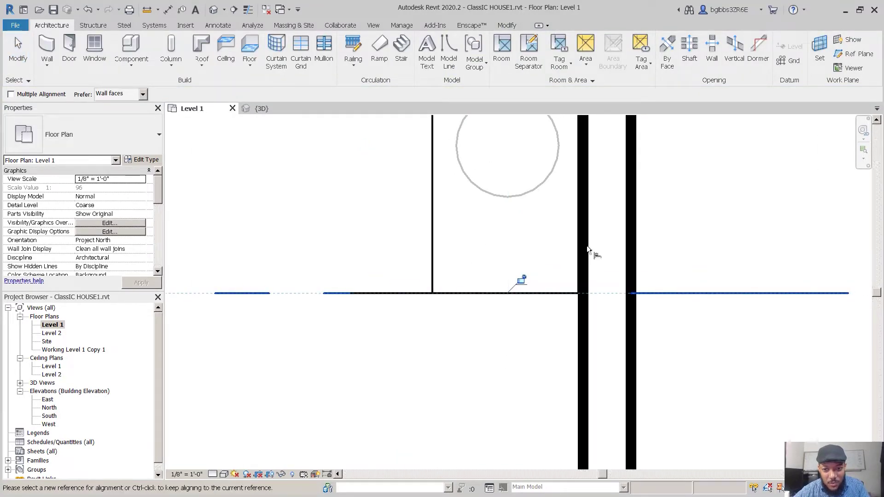
scroll(592, 258, "down", 2)
key("Escape")
key("Escape")
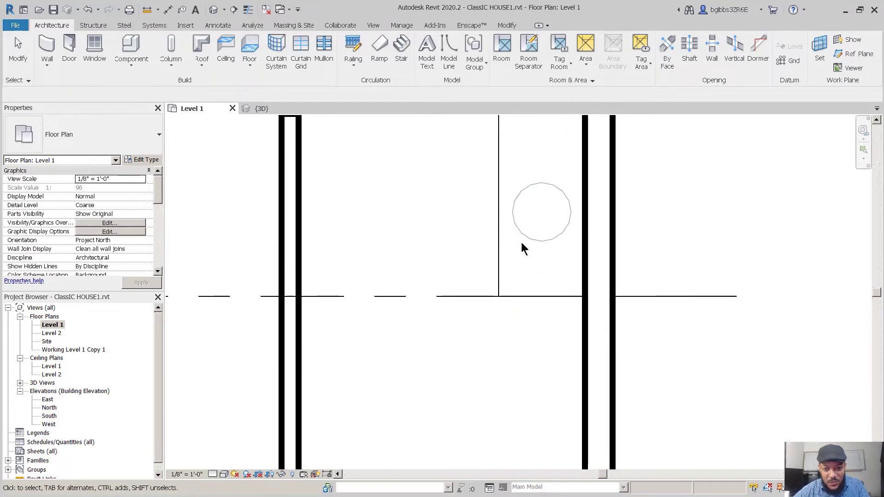
- Mirror a copy of the vanity counter top about the dashed centre line to form a double vanity
scroll(512, 254, "down", 3)
left_click(504, 249)
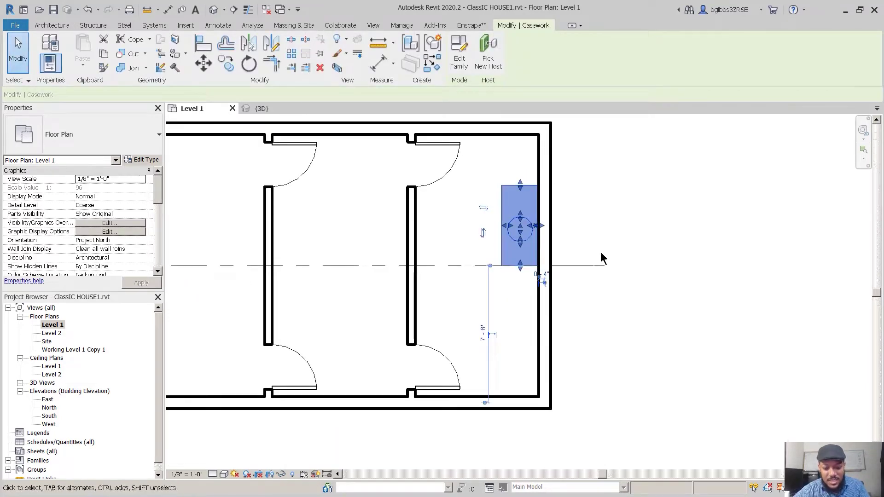
key("m")
key("m")
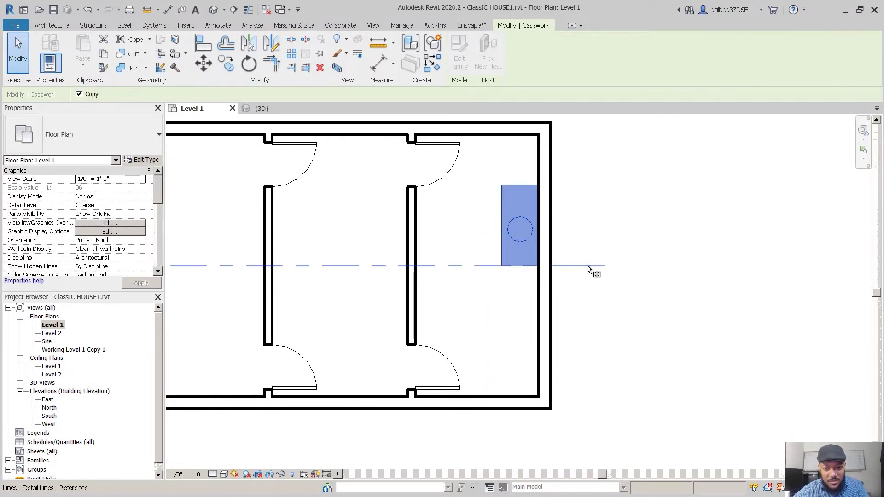
left_click(587, 272)
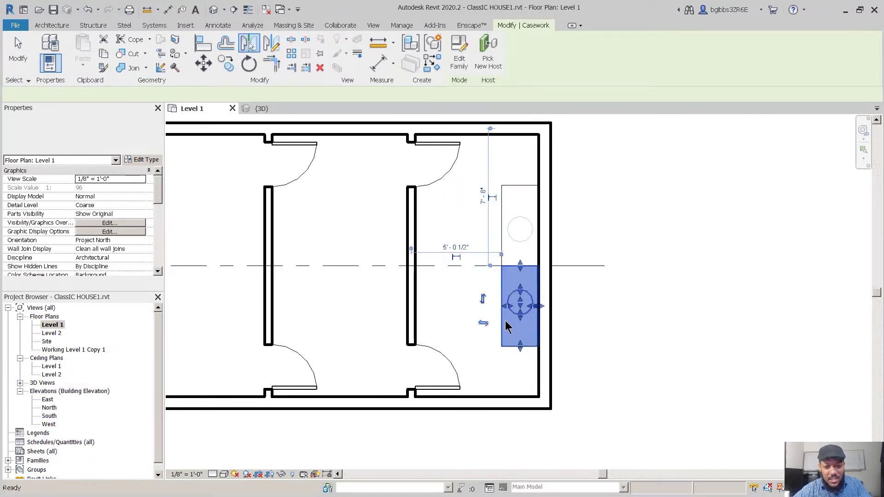
key("Escape")
- Start placing a component and browse to the Base Cabinets family folder for loading a new family
scroll(482, 270, "up", 2)
key("c")
key("m")
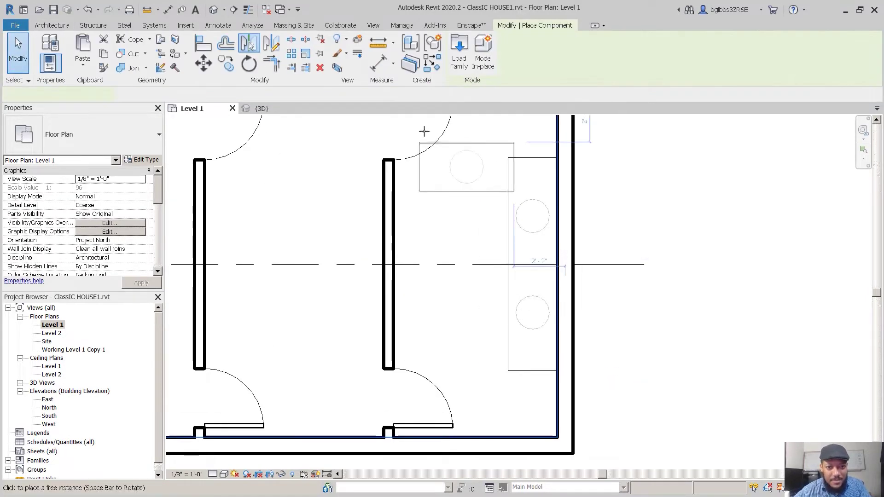
left_click(142, 159)
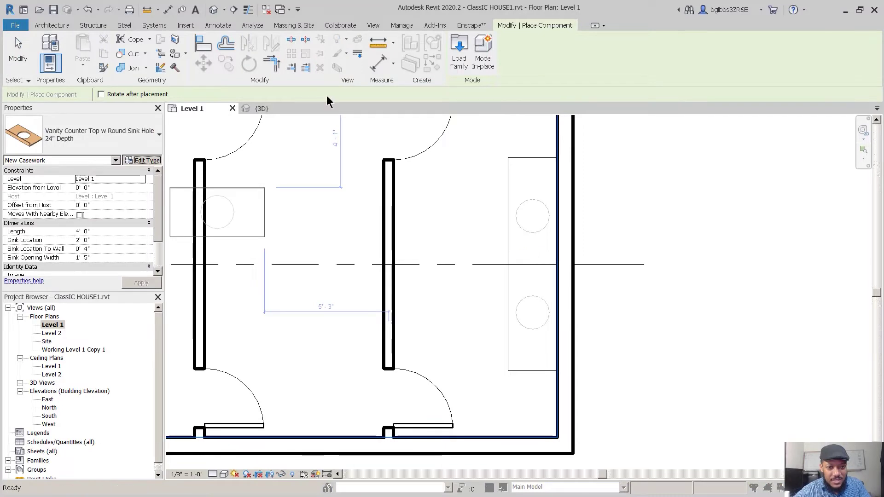
left_click(468, 82)
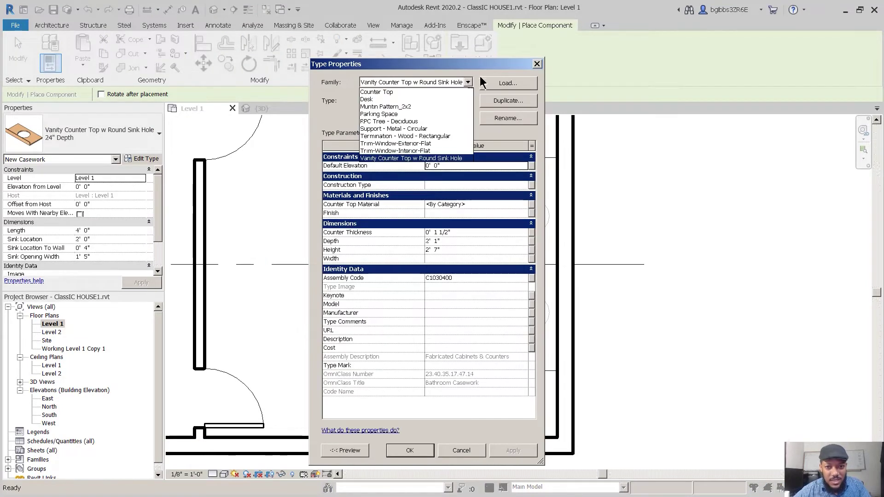
left_click(506, 83)
left_click(512, 83)
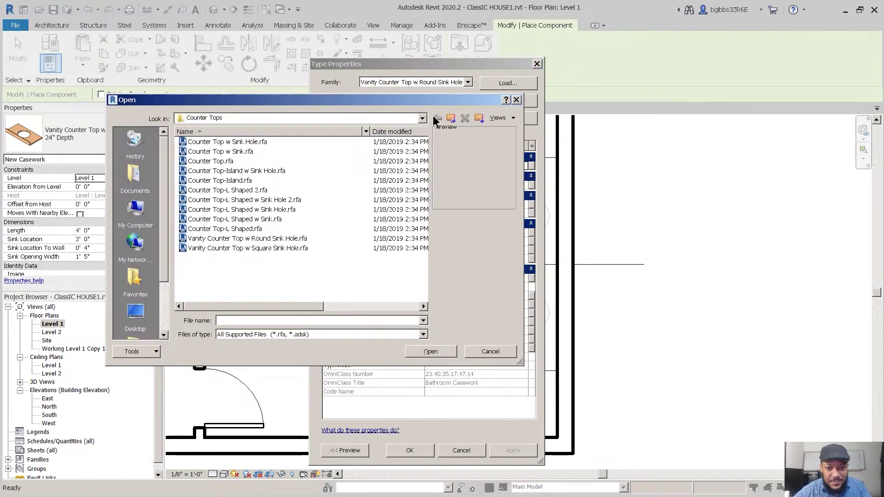
left_click(451, 119)
double_click(227, 141)
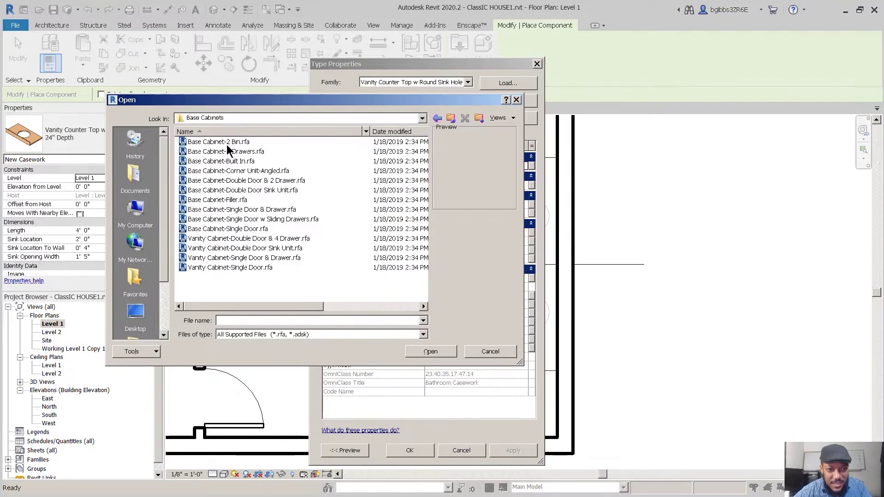
- Preview the cabinet families in the Base Cabinets folder, closing the dialogs and component placement without loading one
left_click(226, 142)
key("Down")
key("Down")
key("Down")
key("Down")
key("Down")
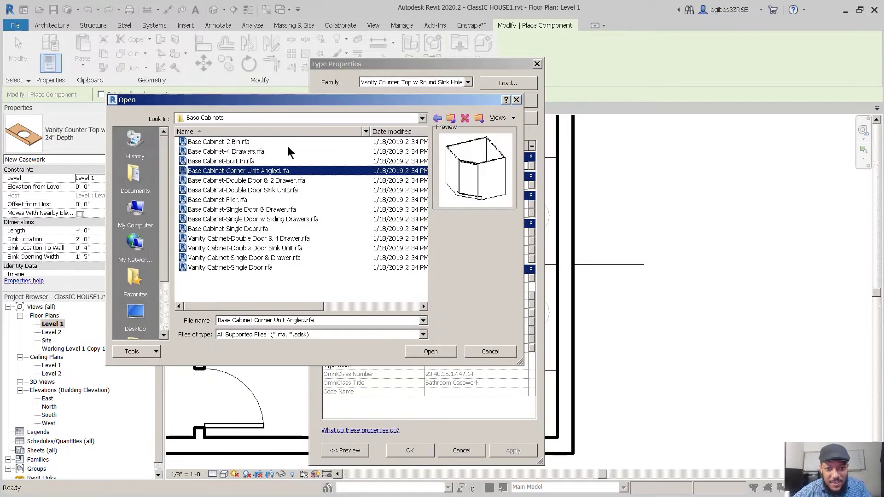
key("Down")
key("Down")
key("Down")
key("Down")
key("Down")
key("Down")
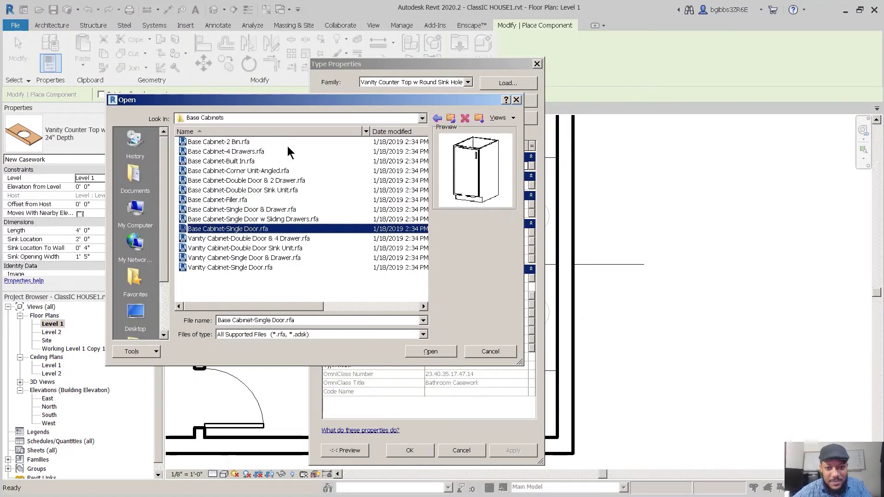
key("Down")
key("Down")
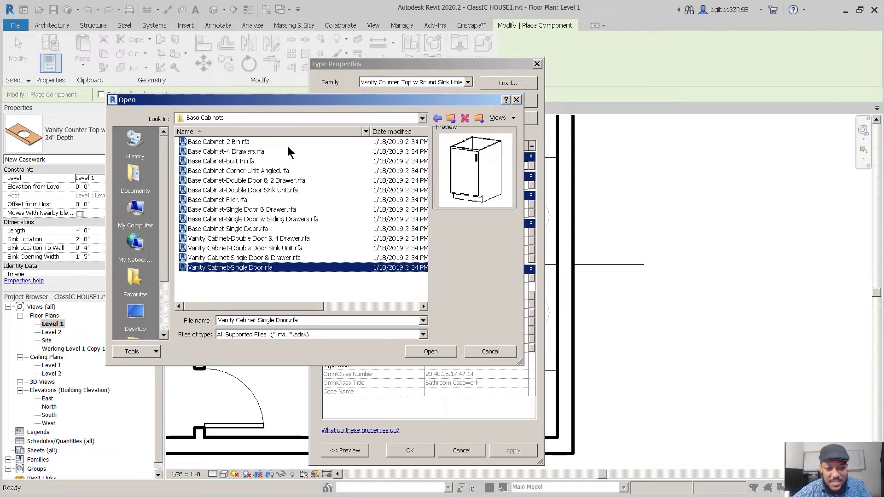
key("Up")
key("Up")
key("Up")
key("Up")
key("Up")
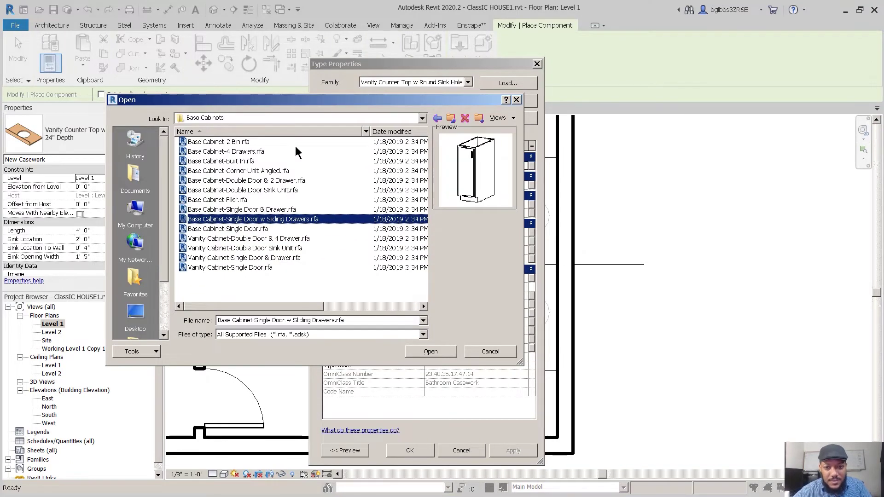
left_click(491, 351)
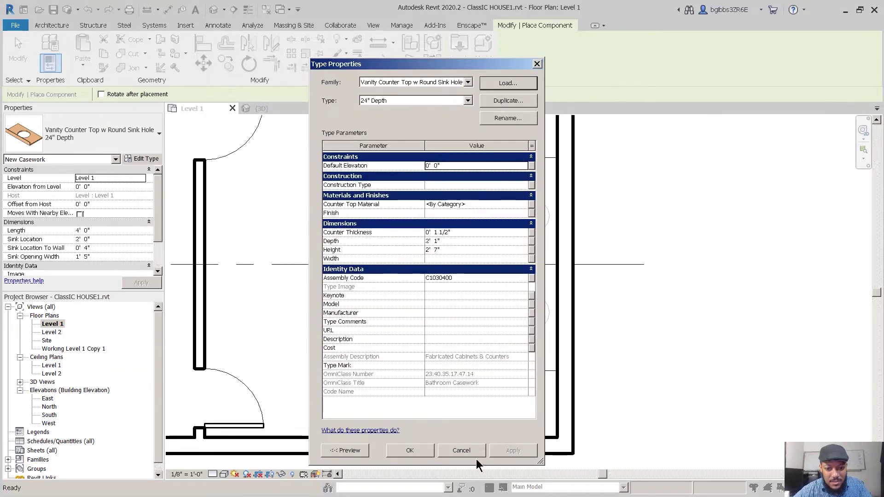
left_click(465, 450)
middle_click_drag(470, 162, 413, 187)
key("Escape")
key("Escape")
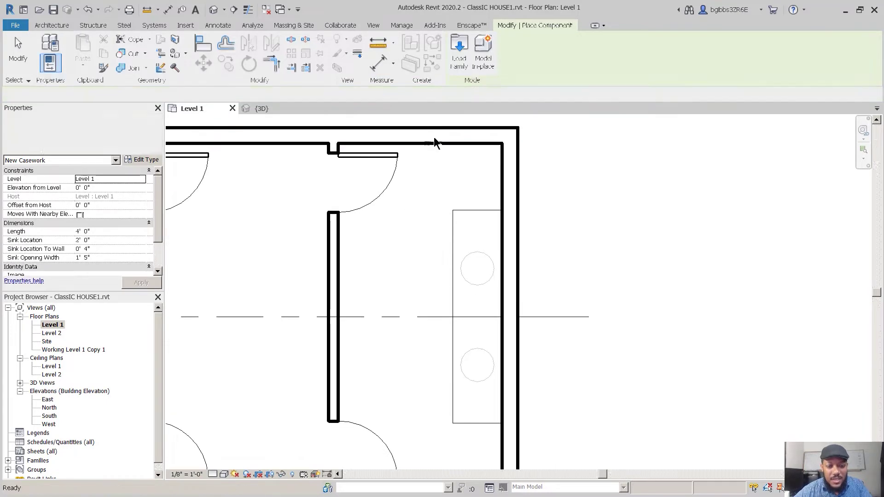
- Dimension the gap between the upper wall's inner face and the upper edge of the vanity counter top
middle_click_drag(475, 188, 420, 199)
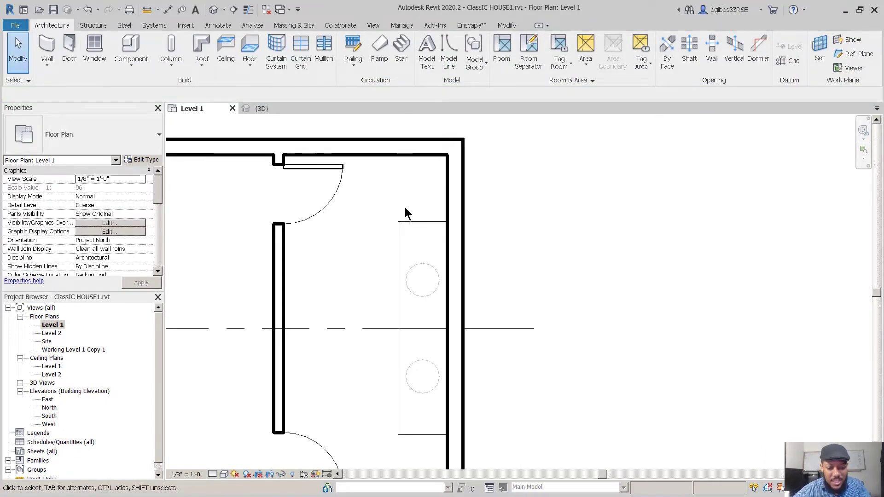
scroll(410, 193, "up", 2)
key("d")
key("i")
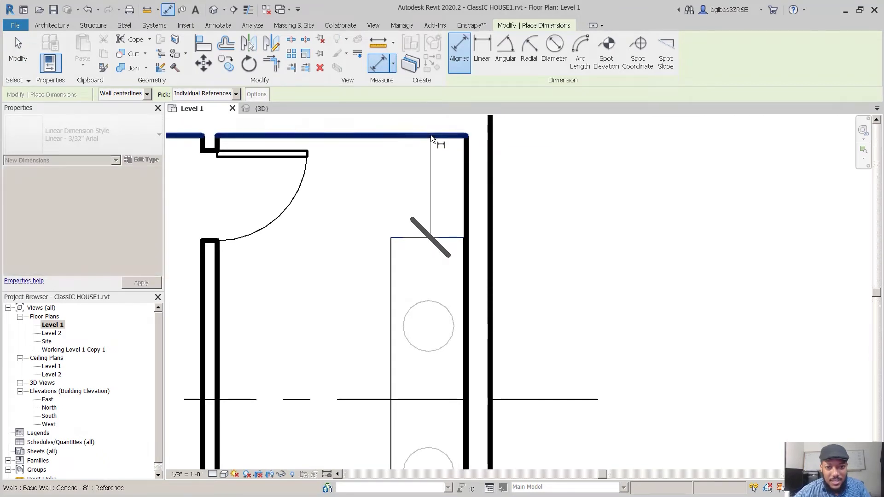
left_click(431, 136)
left_click(428, 238)
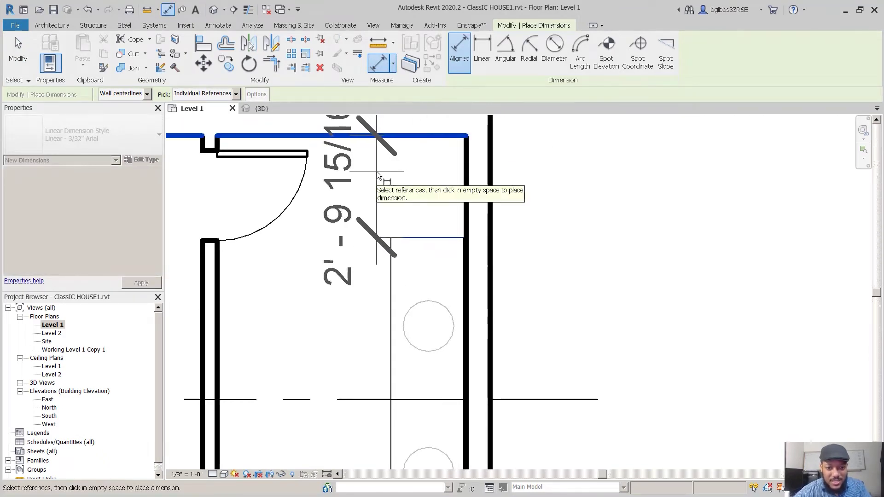
left_click(377, 179)
key("Escape")
key("Escape")
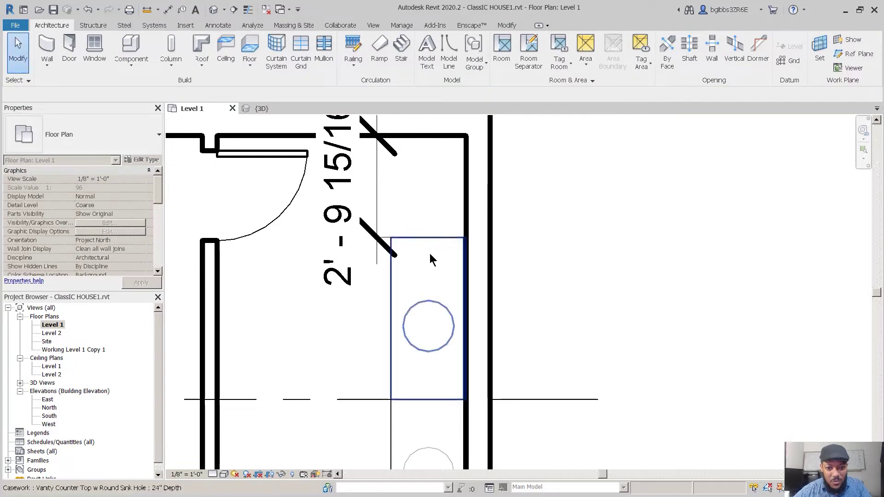
- Try to set the gap between the upper wall and the vanity counter top to 3'
left_click(431, 239)
key("Escape")
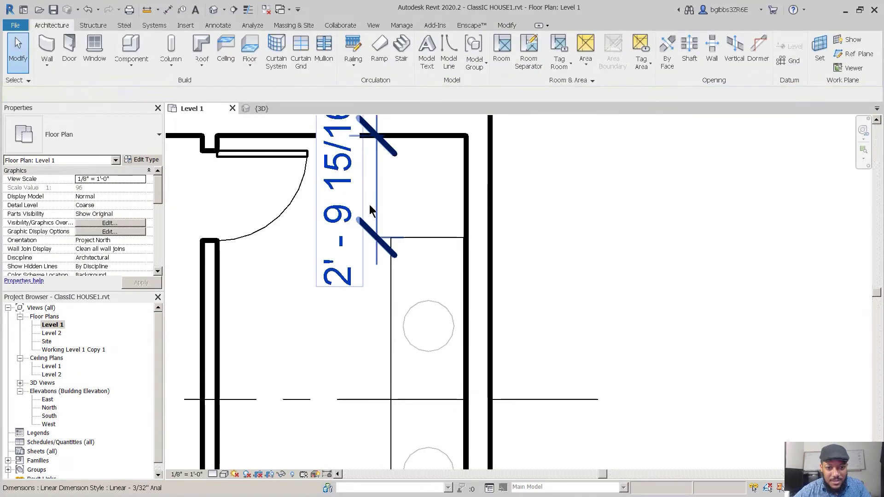
left_click(420, 239)
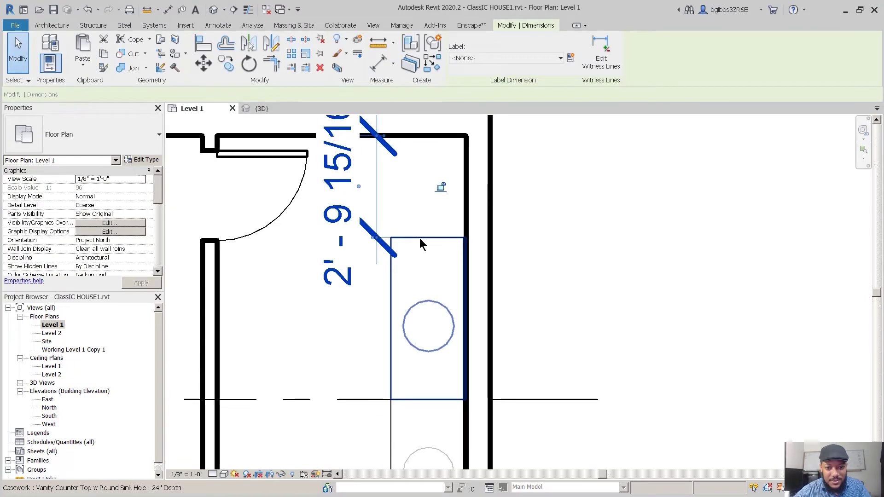
left_click(353, 176)
type("3")
key("Return")
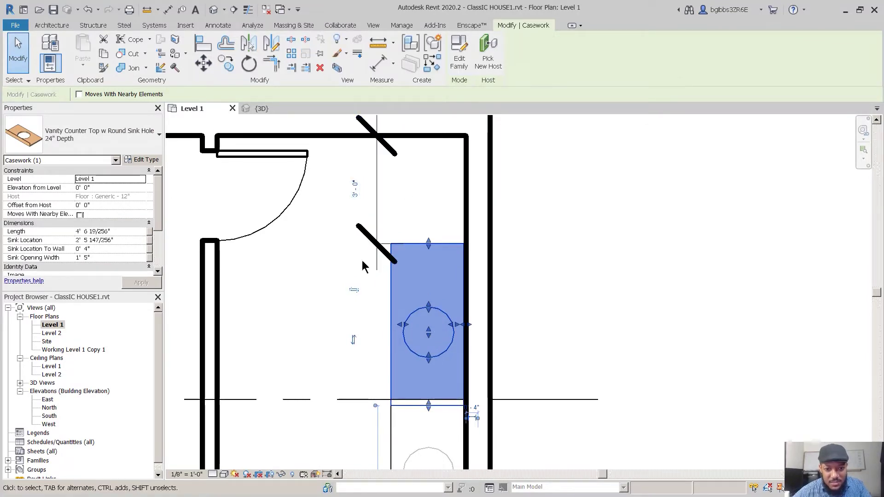
- Undo the 3' gap change and the dimension between the upper wall and the vanity
scroll(405, 295, "down", 2)
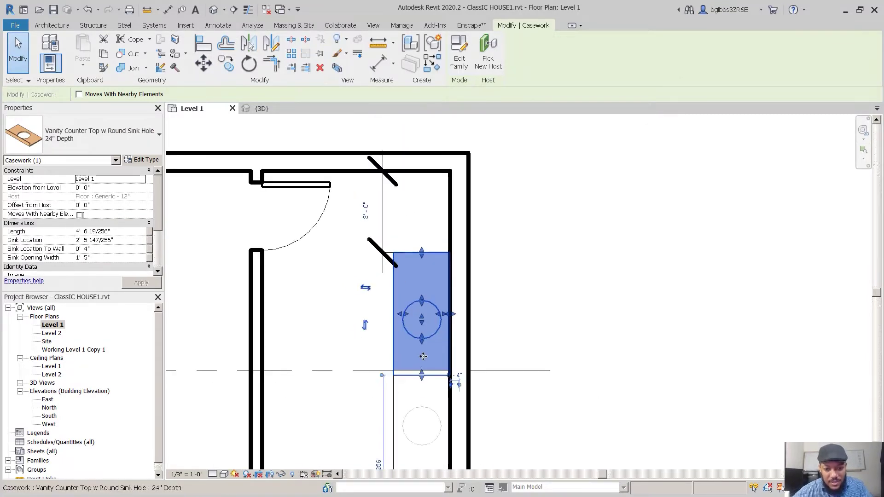
key("Escape")
key("ctrl+z")
scroll(400, 279, "up", 1)
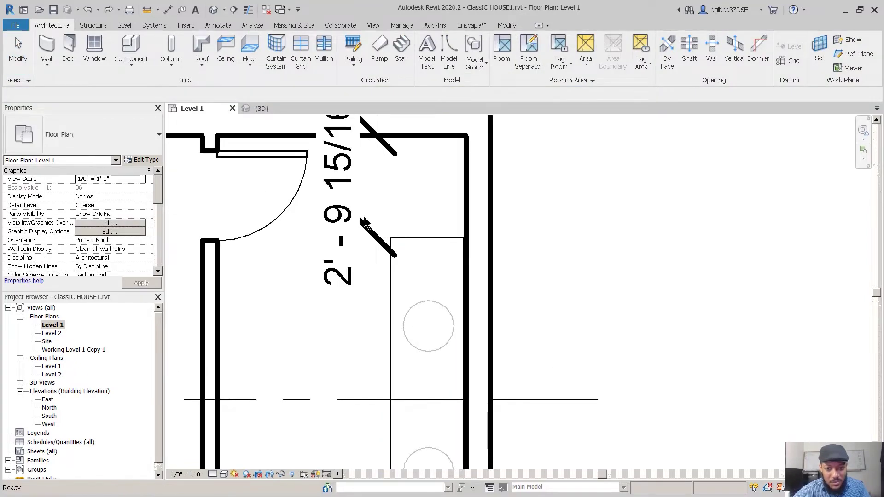
key("Escape")
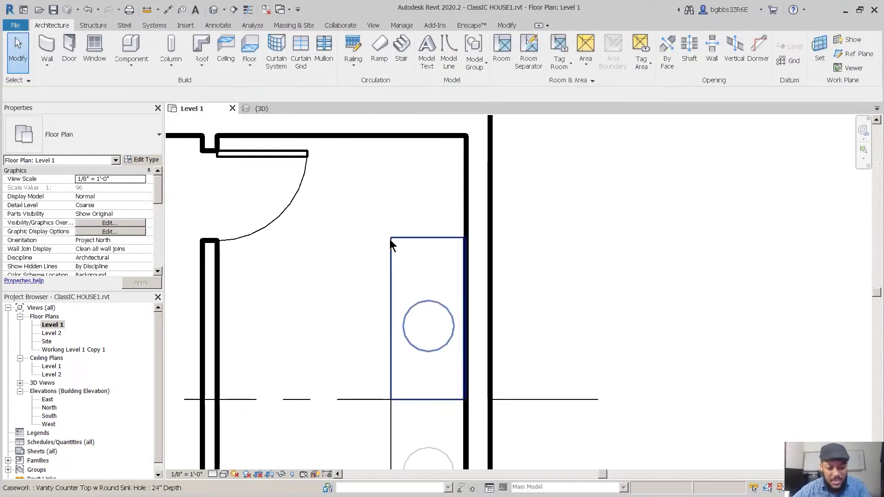
- Draw guide detail lines running 3' down from the upper wall and horizontally across the vanity's upper end
scroll(390, 240, "down", 1)
key("d")
key("l")
left_click(372, 149)
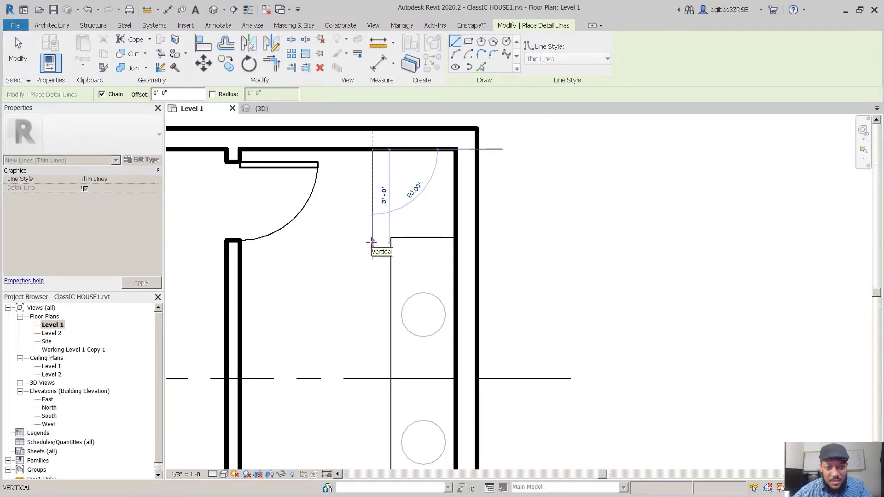
left_click(373, 242)
left_click(495, 243)
key("Escape")
key("Escape")
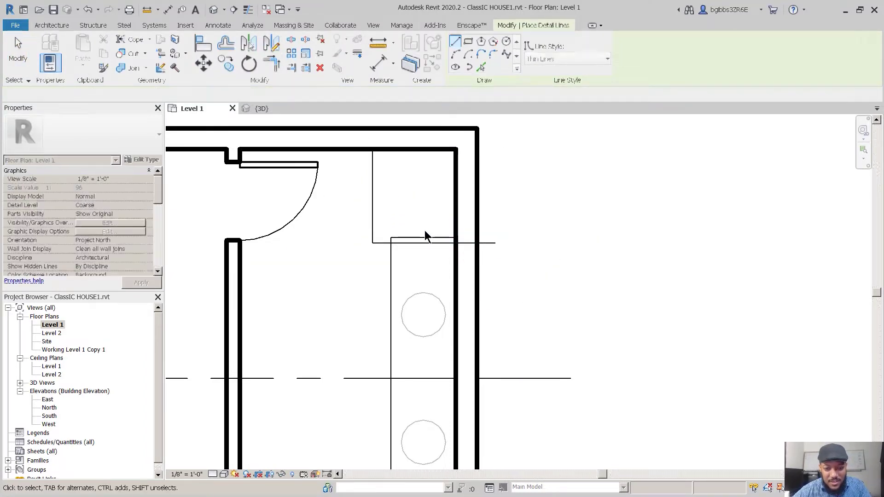
- Shorten the upper vanity counter top by stretching its upper end to the horizontal detail line
left_click(422, 236)
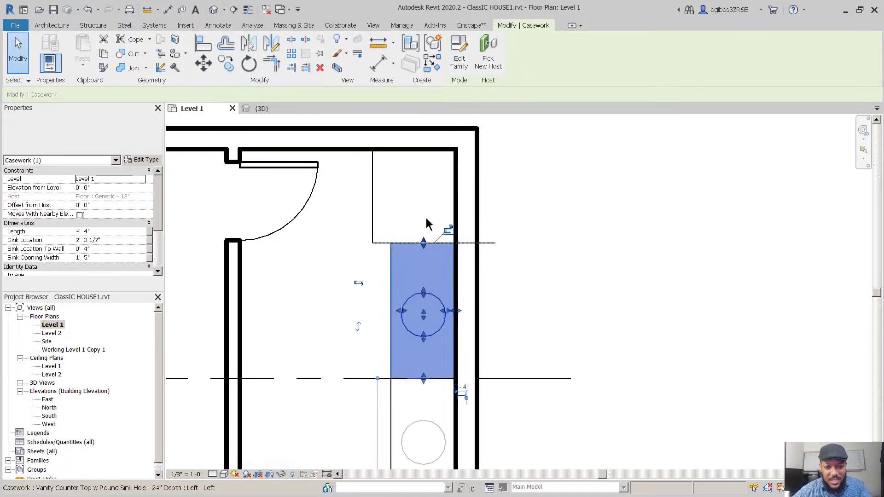
scroll(424, 214, "down", 3)
key("Escape")
- Mirror a copy of the horizontal detail line about the dashed centre line
left_click(400, 229)
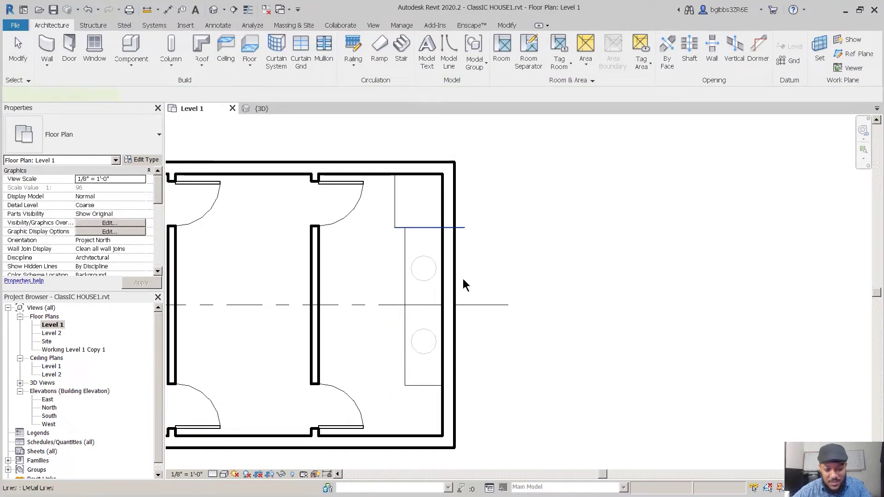
key("m")
key("m")
left_click(489, 305)
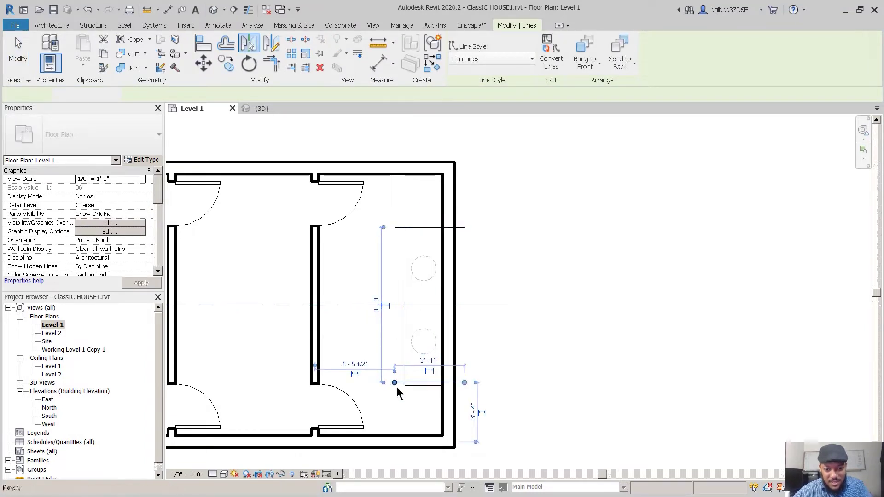
key("Escape")
- Shorten the lower vanity counter top by stretching its lower end to the mirrored detail line
scroll(427, 386, "up", 4)
left_click(438, 368)
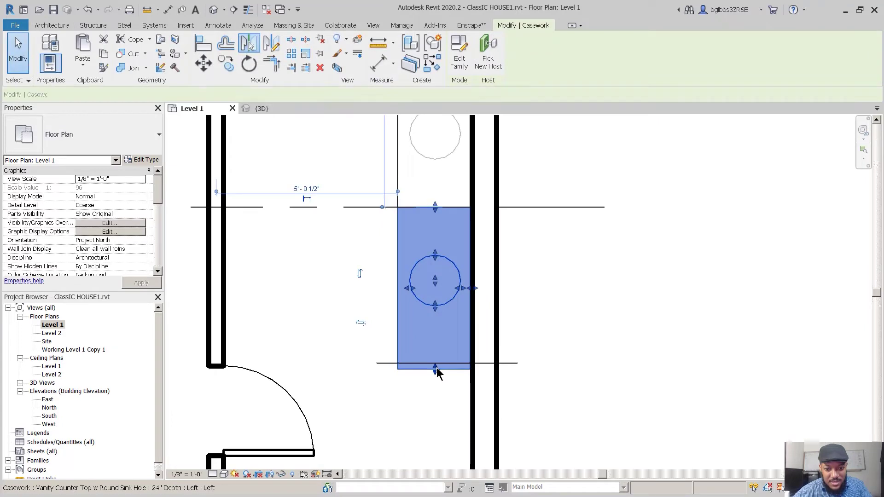
scroll(479, 336, "down", 3)
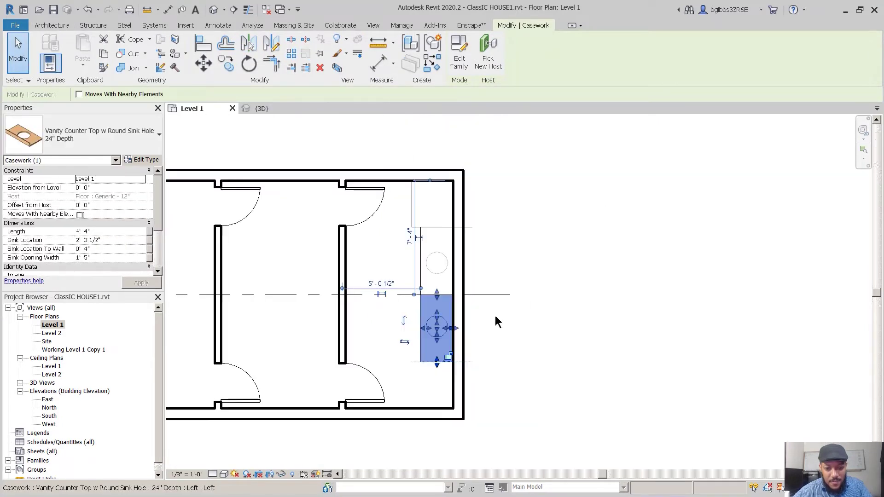
key("Escape")
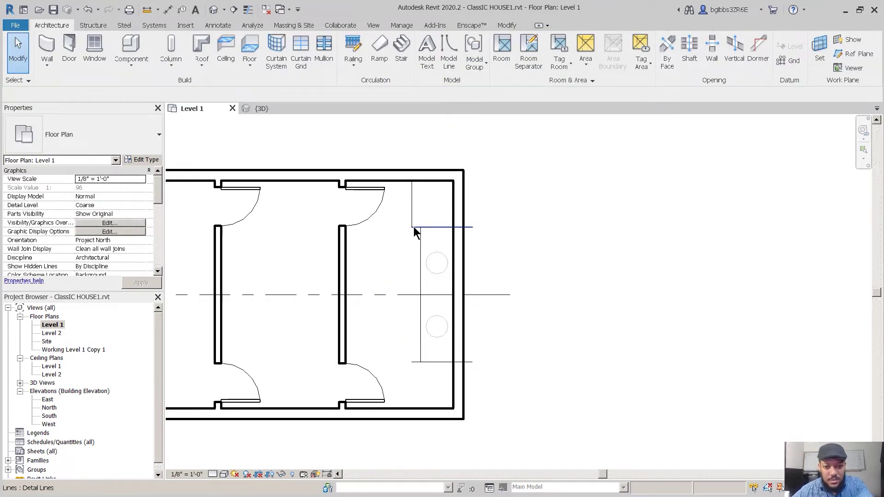
- Delete the guide detail lines at both ends of the double vanity
left_click(411, 219)
key("Delete")
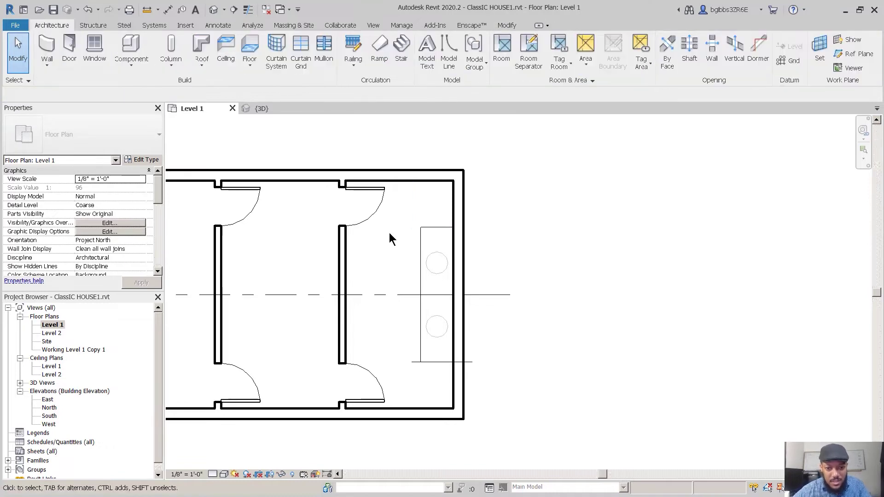
left_click_drag(403, 367, 403, 370)
key("Delete")
middle_click_drag(429, 305, 496, 297)
scroll(492, 293, "up", 1)
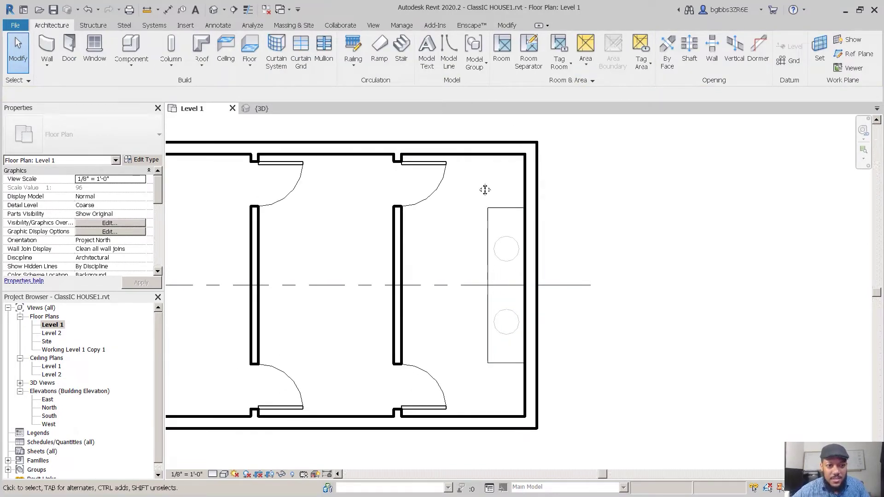
- Start an in-place model component in the Casework family category
left_click(135, 67)
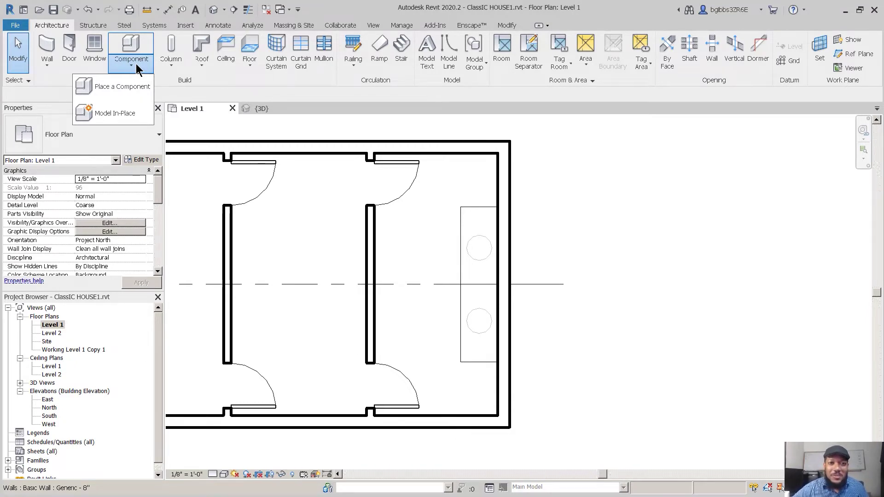
left_click(136, 63)
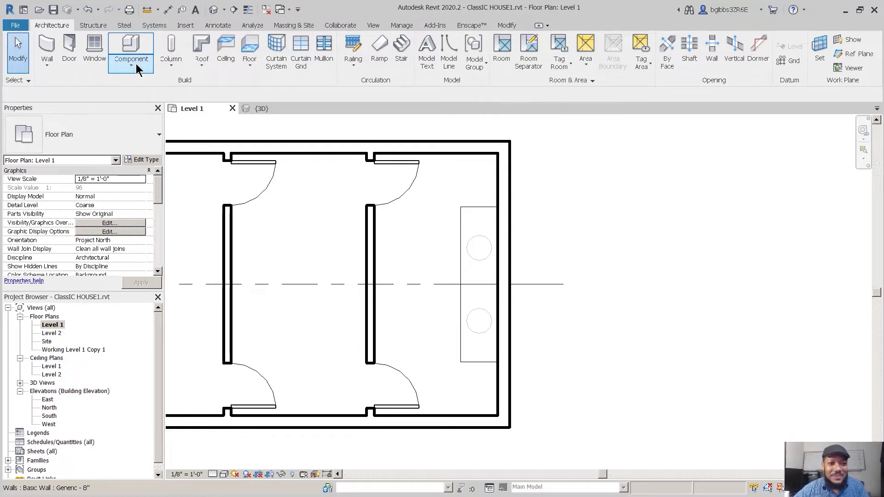
left_click(129, 68)
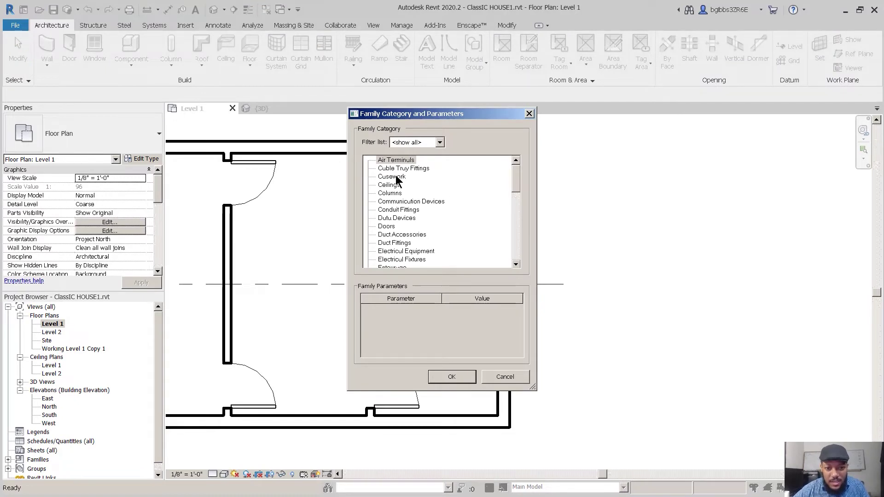
left_click(443, 376)
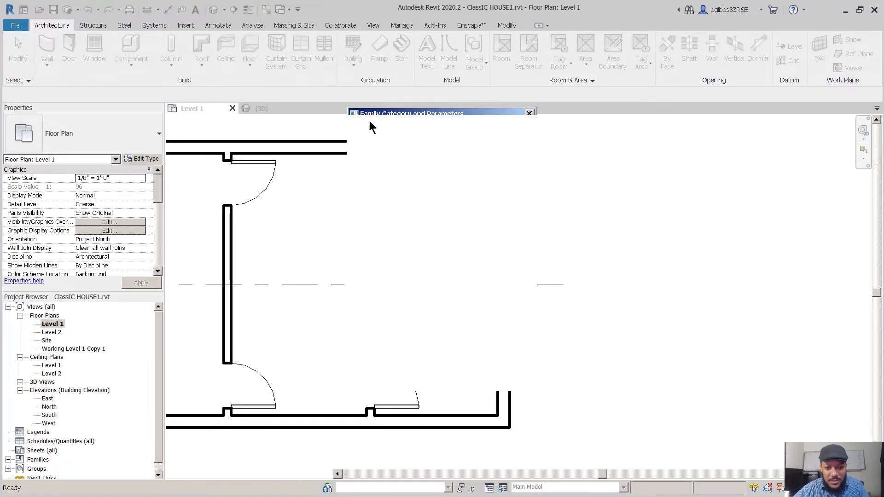
left_click(432, 273)
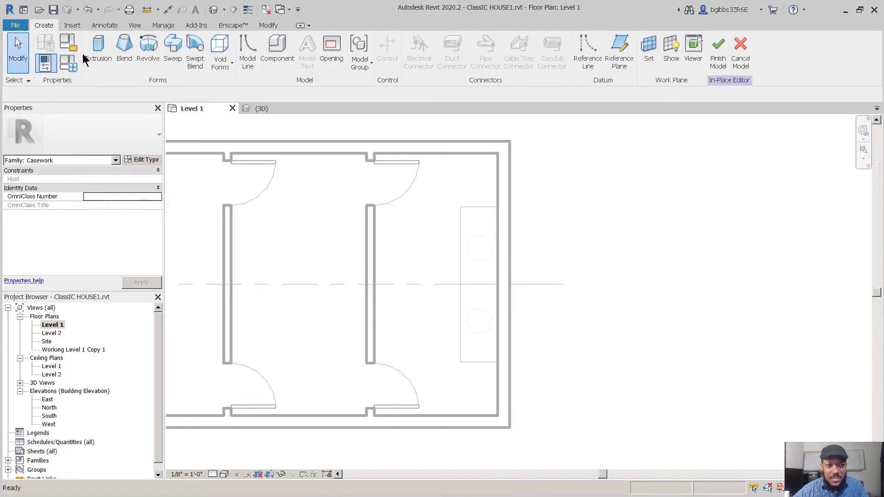
- Sketch a rectangular extrusion profile from the double vanity's upper front corner to the inner corner of the room's outer walls
left_click(97, 55)
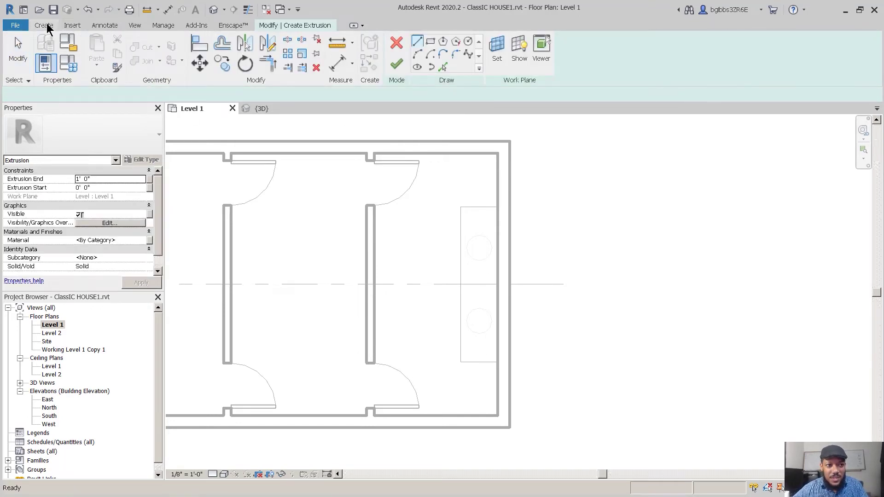
left_click(44, 26)
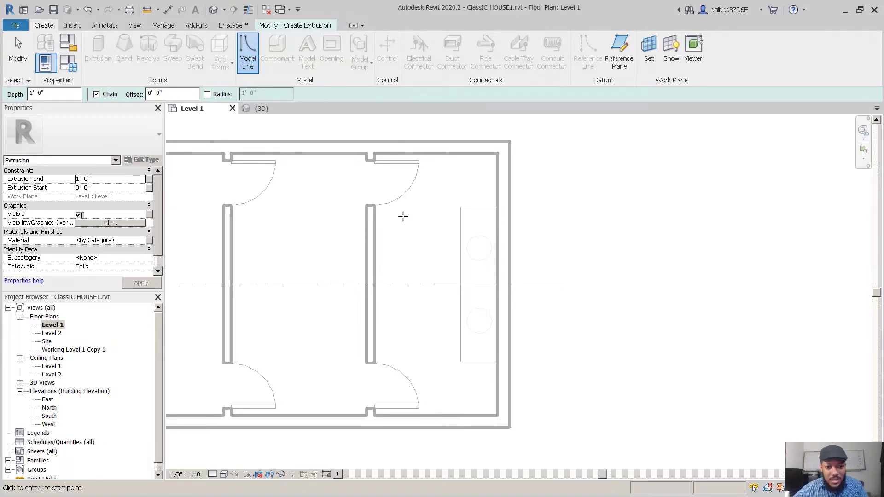
middle_click_drag(410, 223, 392, 225)
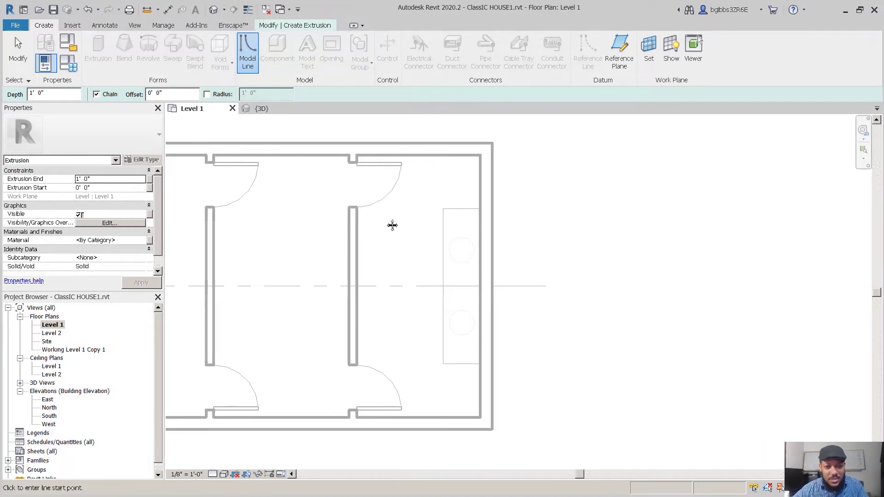
left_click(315, 28)
left_click(430, 41)
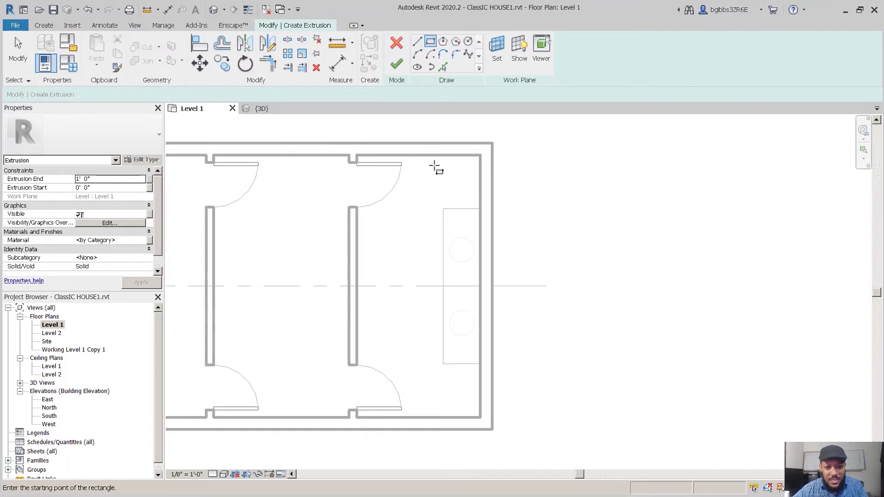
scroll(438, 166, "up", 2)
left_click(448, 232)
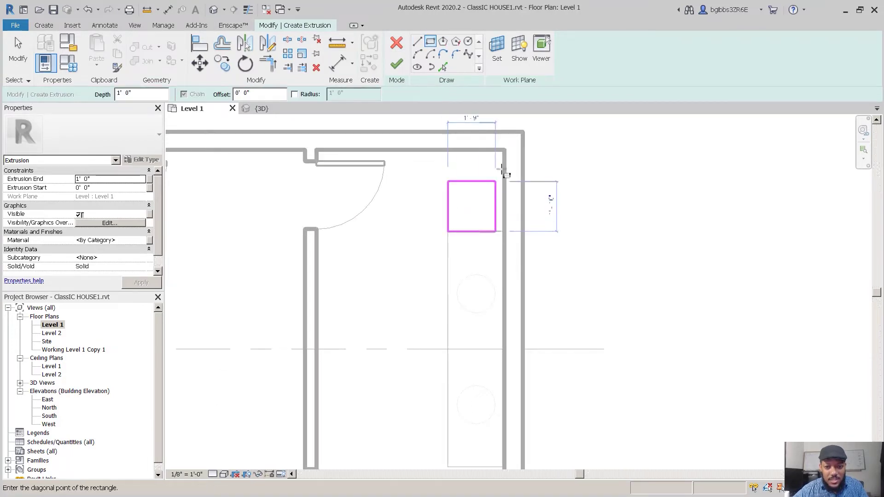
left_click(505, 153)
scroll(394, 174, "down", 4)
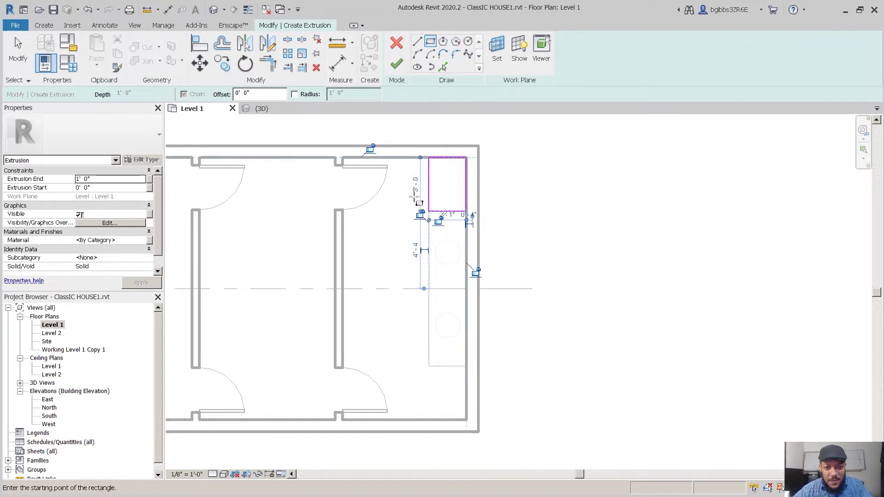
key("Escape")
key("Escape")
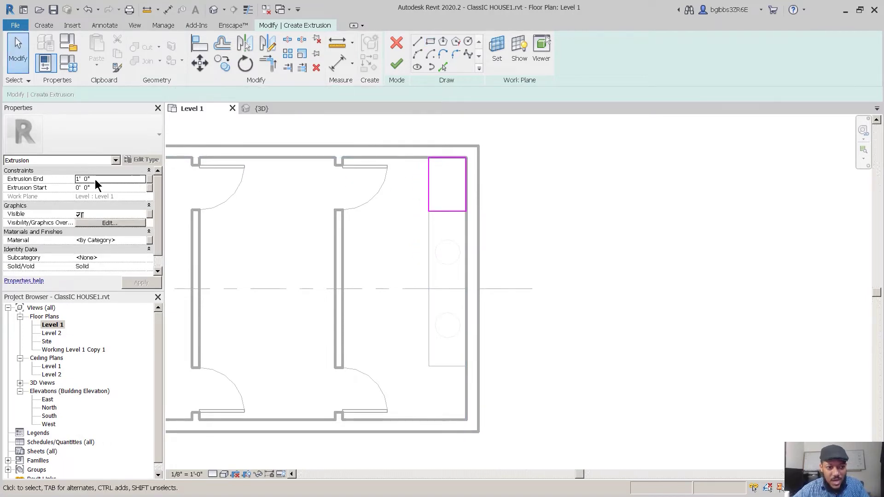
- Set the extrusion end to 8' 0" and finish the extrusion sketch
left_click(98, 178)
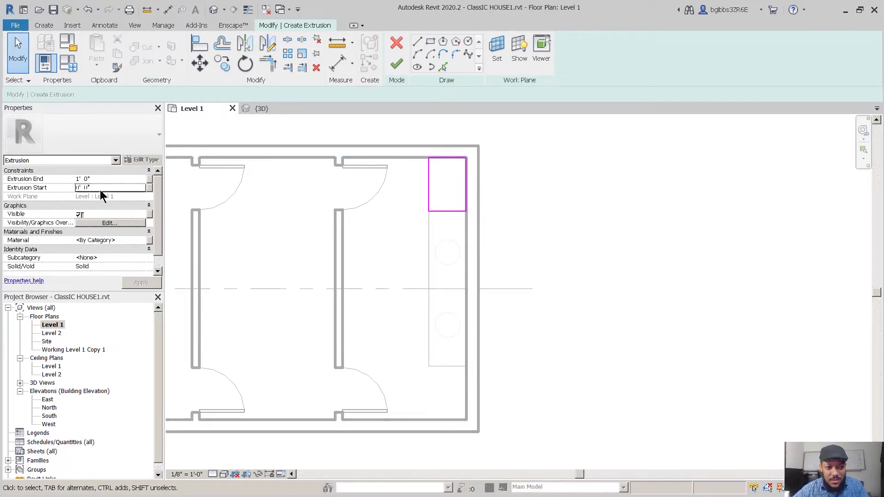
left_click(102, 178)
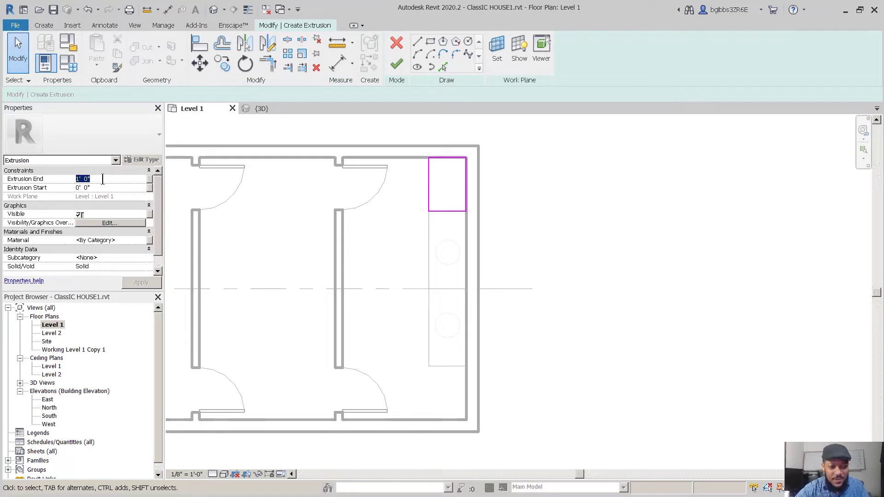
type("8")
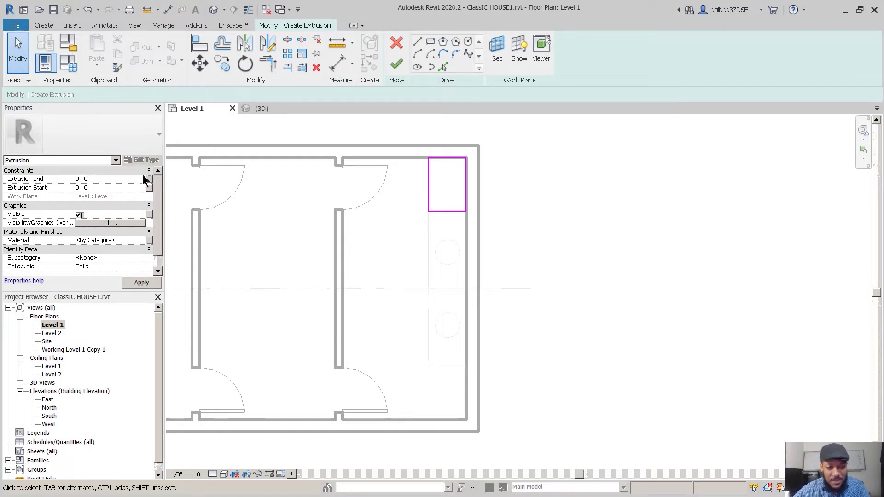
left_click(398, 65)
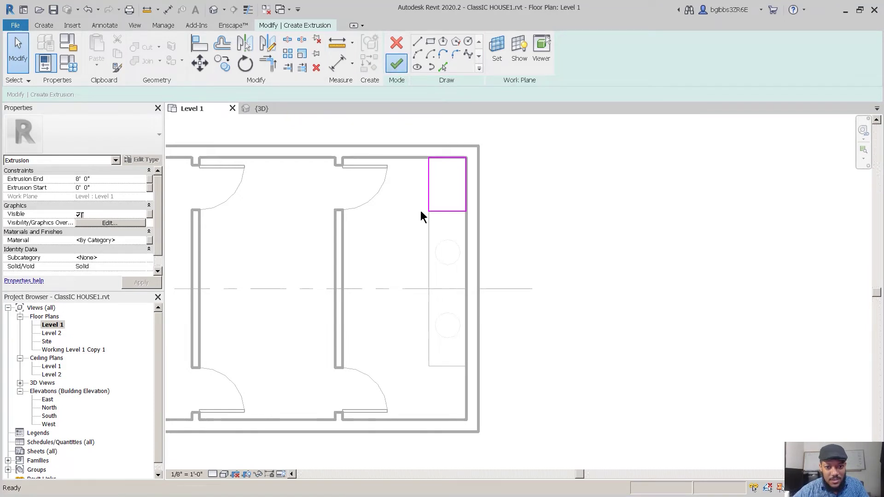
- Inspect the casework extrusion beside the vanity in the 3D view and finish the in-place model
left_click(263, 114)
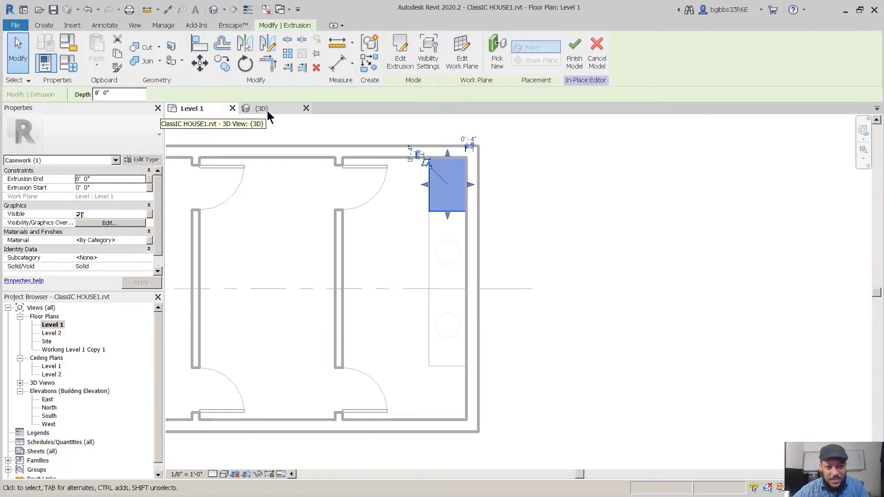
middle_click_drag(558, 239, 460, 406, "shift")
scroll(460, 250, "up", 6)
middle_click_drag(432, 284, 318, 263, "shift")
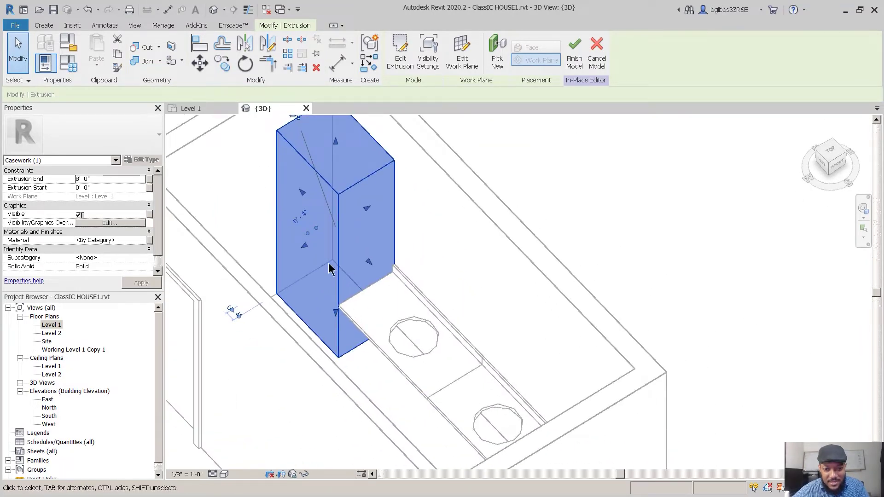
scroll(383, 230, "down", 1)
middle_click_drag(314, 233, 337, 221)
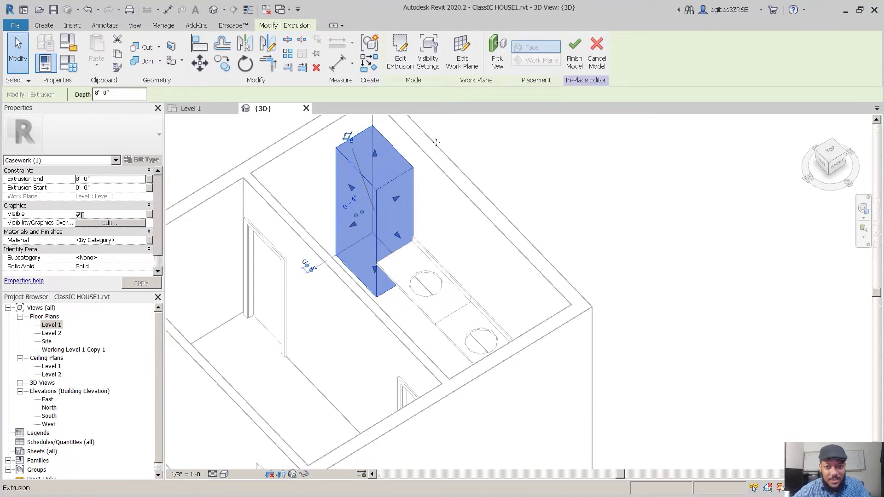
key("Escape")
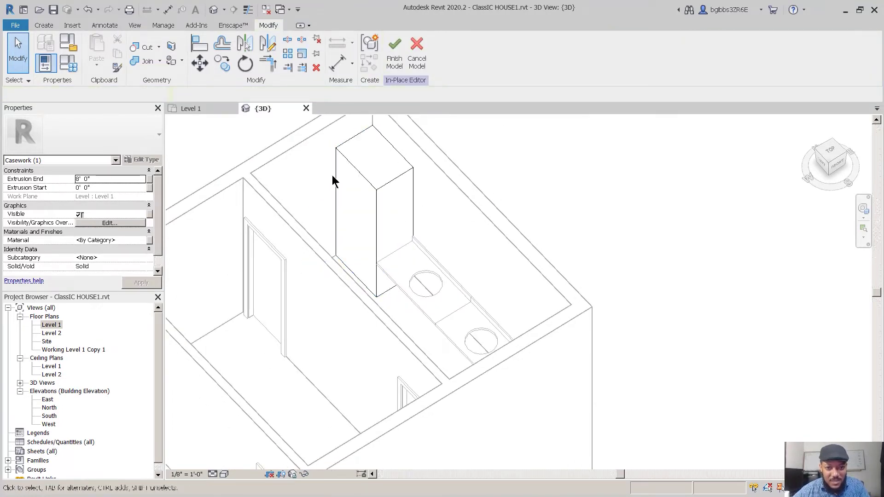
left_click(396, 56)
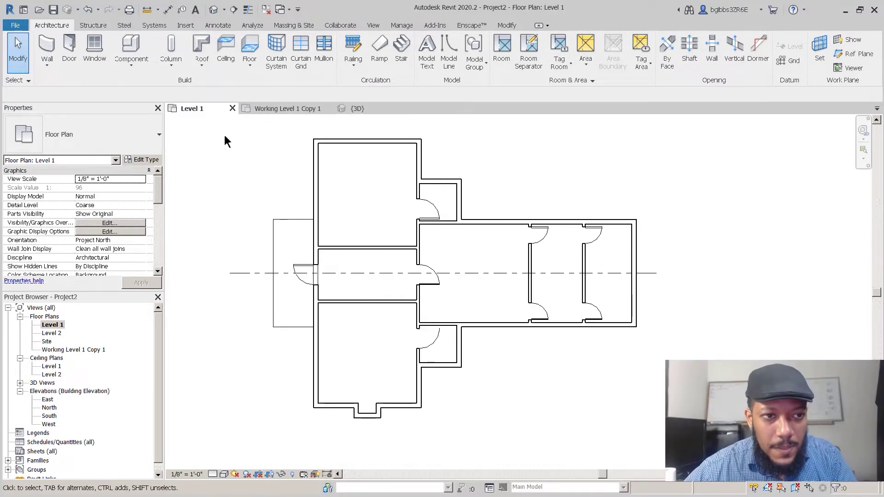
- Start placing a window and open the family loader from the type properties of the Fixed 36" x 48" window
left_click(94, 52)
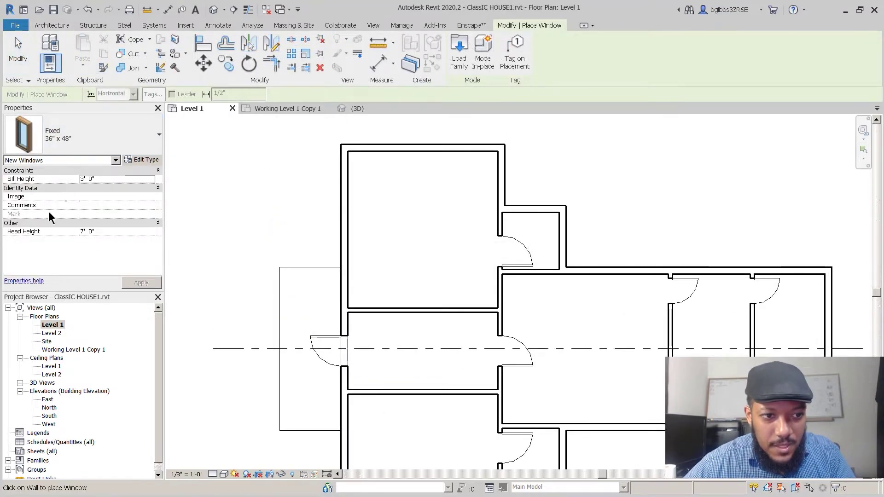
left_click(146, 159)
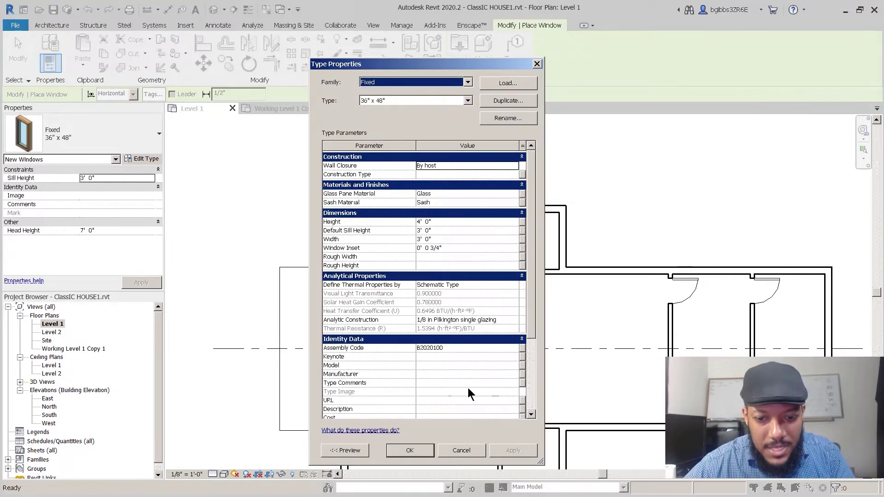
scroll(525, 267, "down", 3)
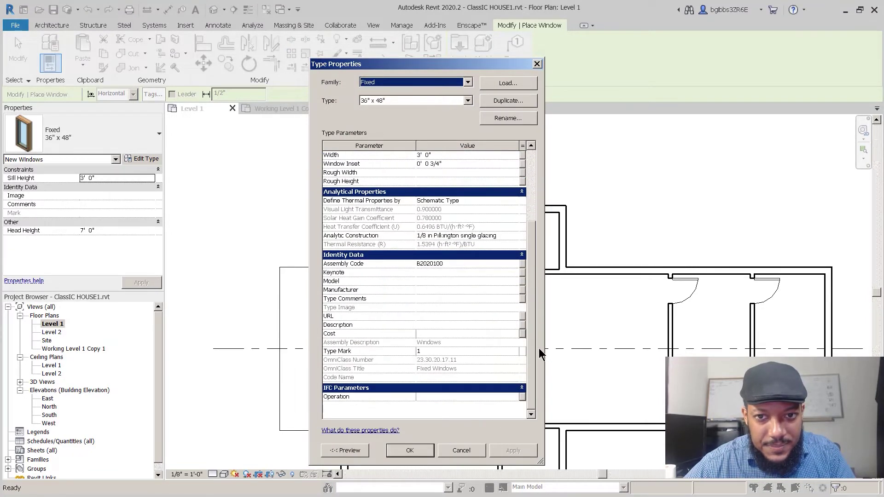
scroll(525, 194, "up", 3)
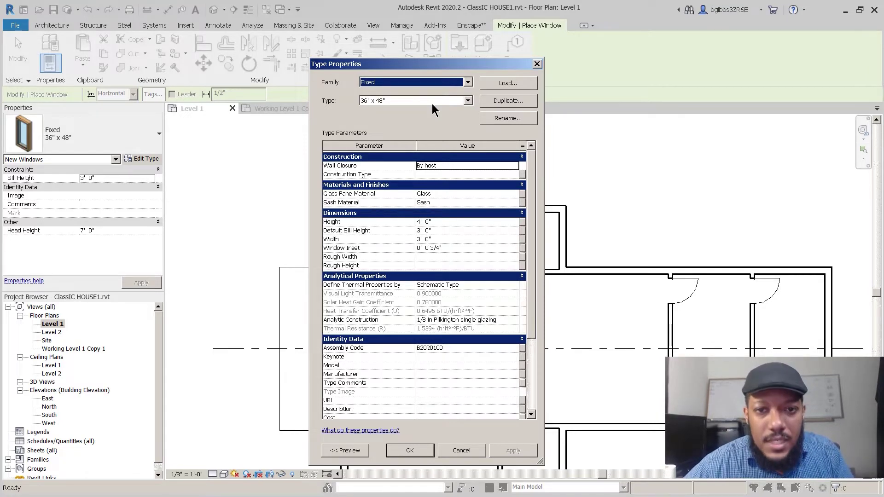
left_click(503, 84)
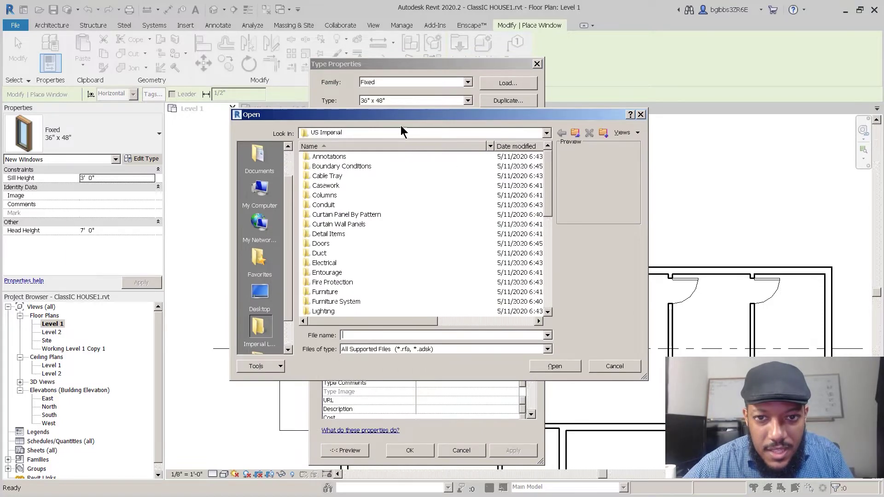
left_click_drag(389, 117, 266, 102)
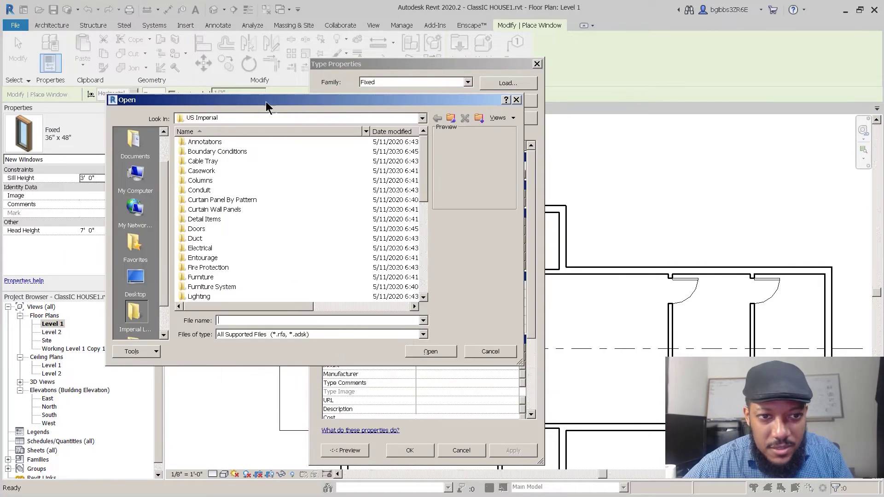
left_click(229, 118)
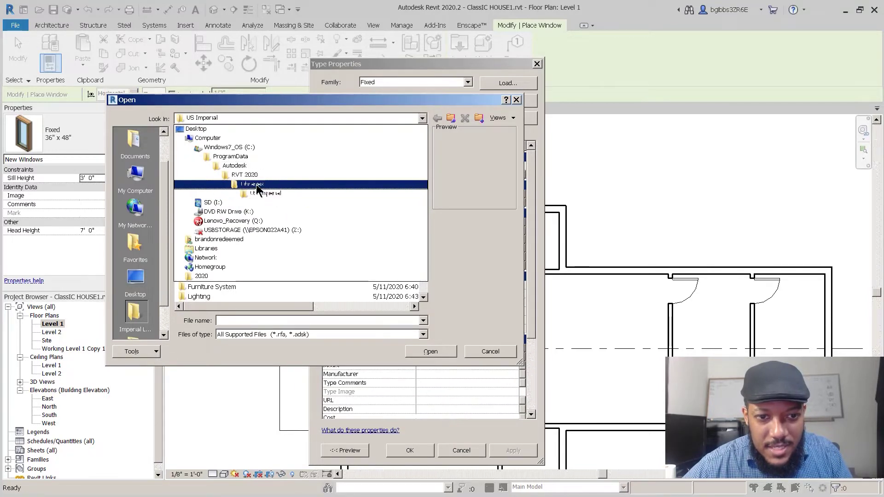
left_click(284, 186)
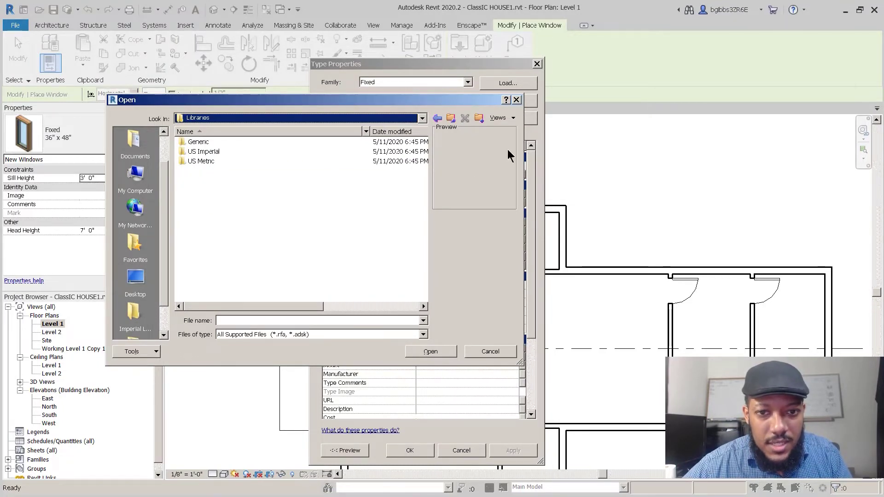
left_click(438, 119)
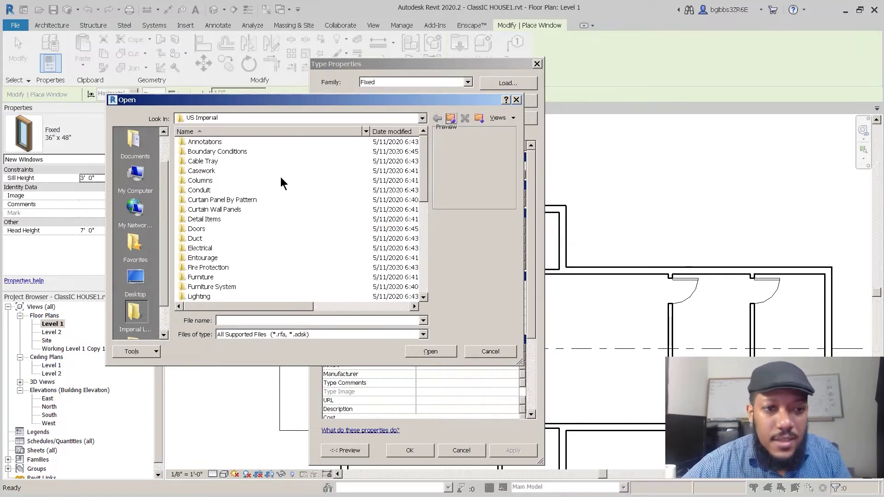
- Browse the US Imperial family library and open its Windows folder
scroll(423, 204, "down", 2)
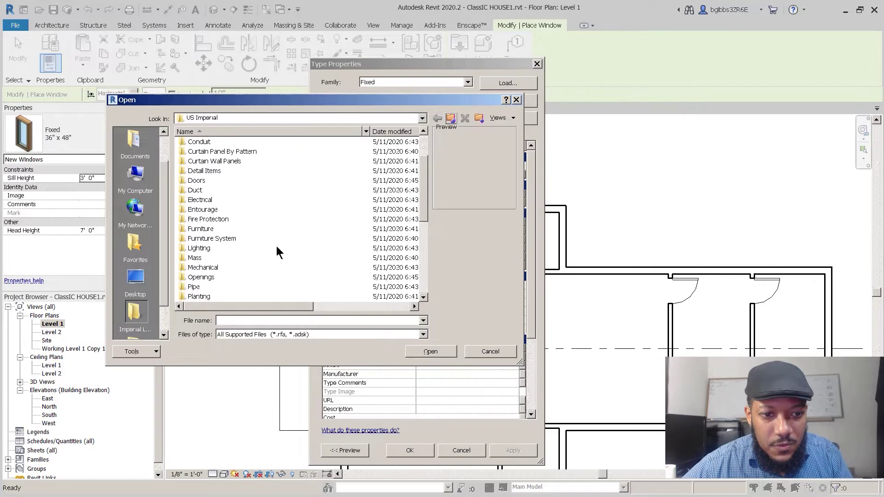
scroll(424, 215, "up", 2)
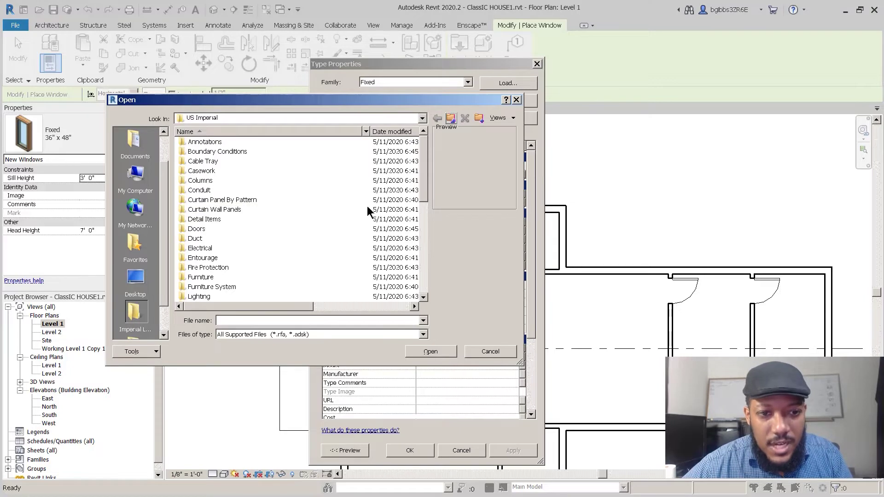
scroll(429, 186, "down", 2)
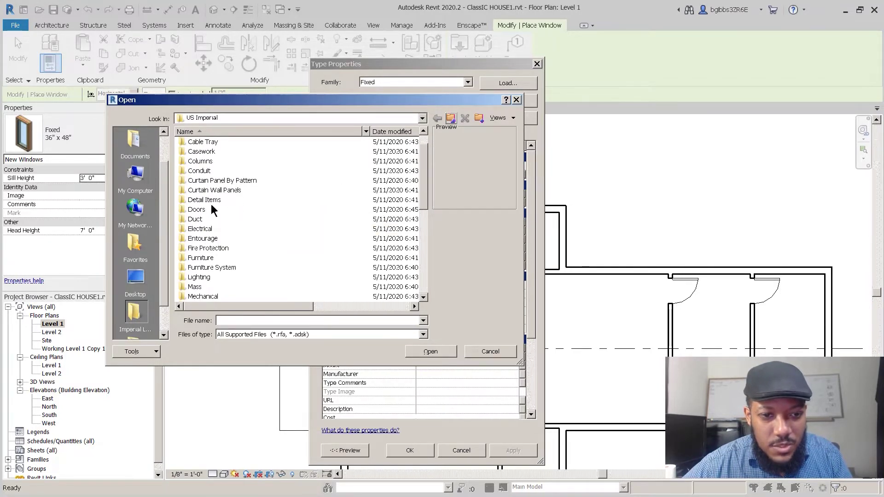
scroll(426, 206, "down", 2)
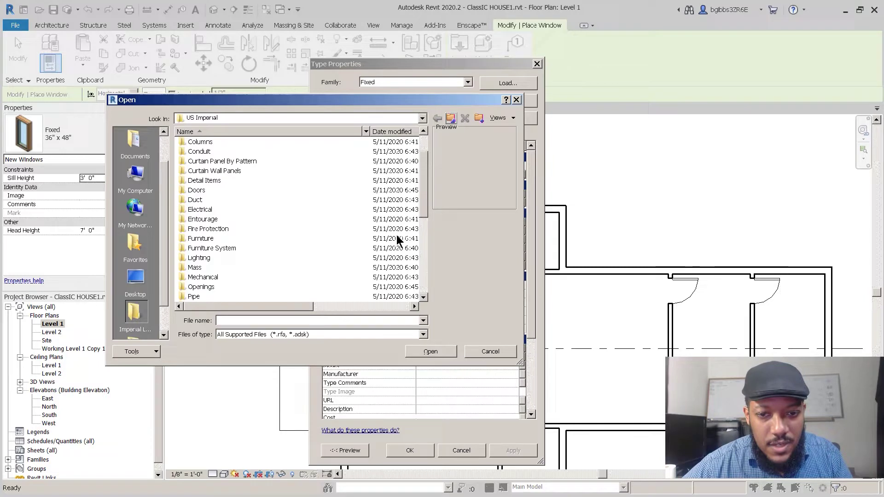
left_click_drag(423, 203, 373, 236)
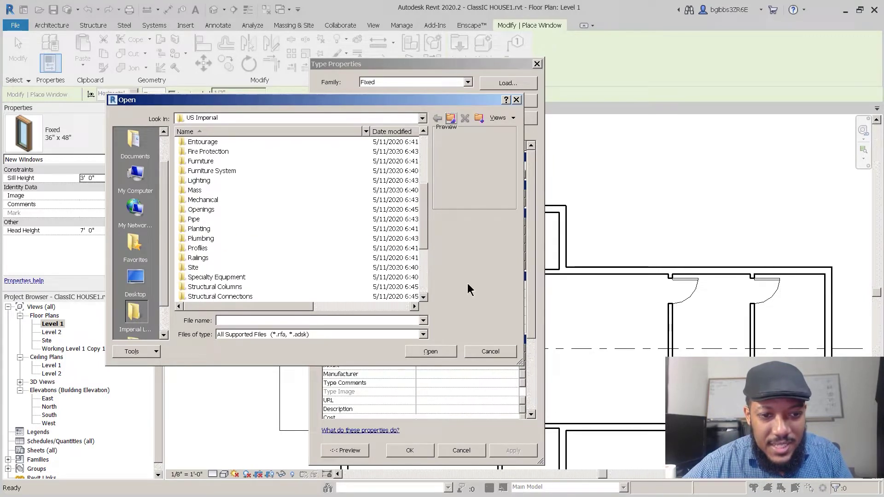
scroll(209, 179, "down", 3)
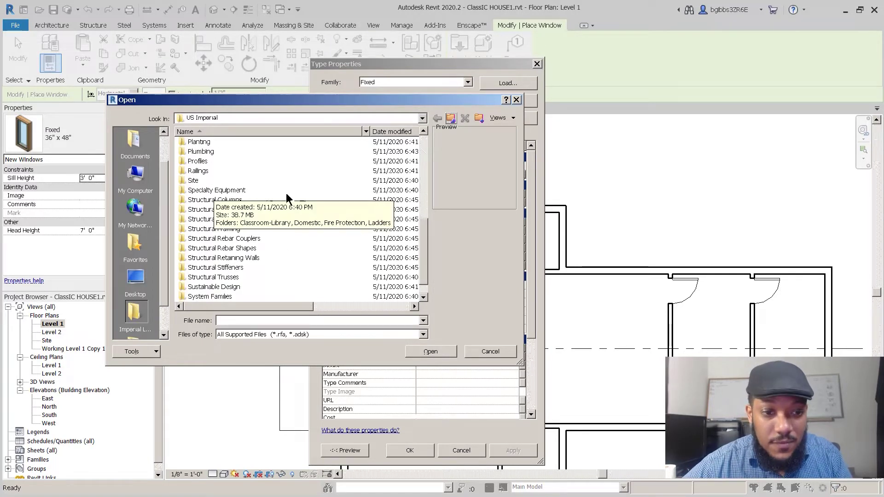
left_click_drag(422, 237, 424, 253)
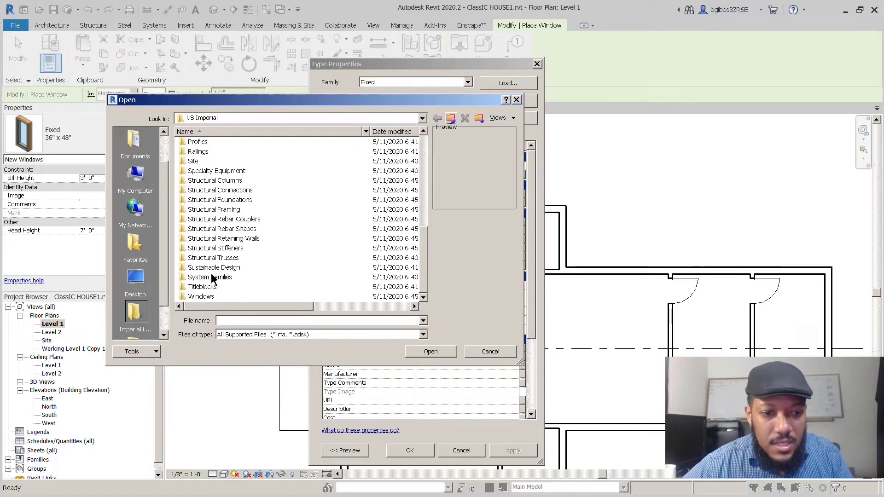
double_click(195, 299)
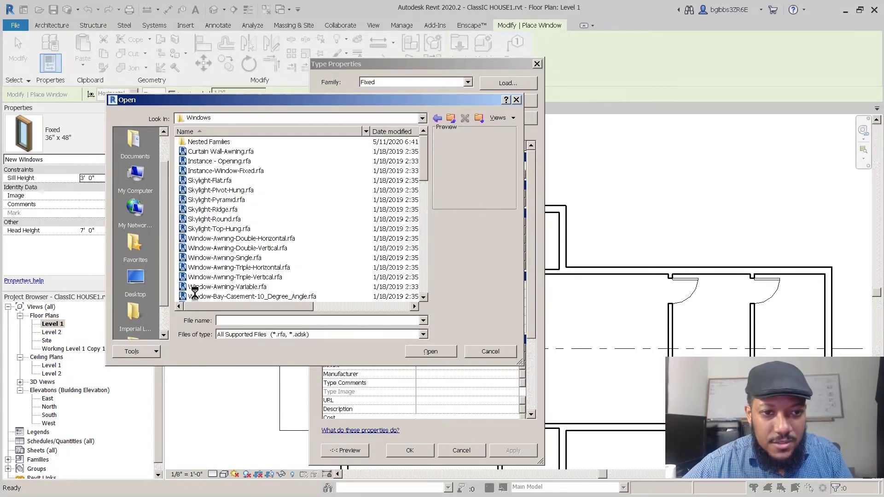
- Preview the curtain wall, instance and skylight families in the Windows folder
left_click(220, 151)
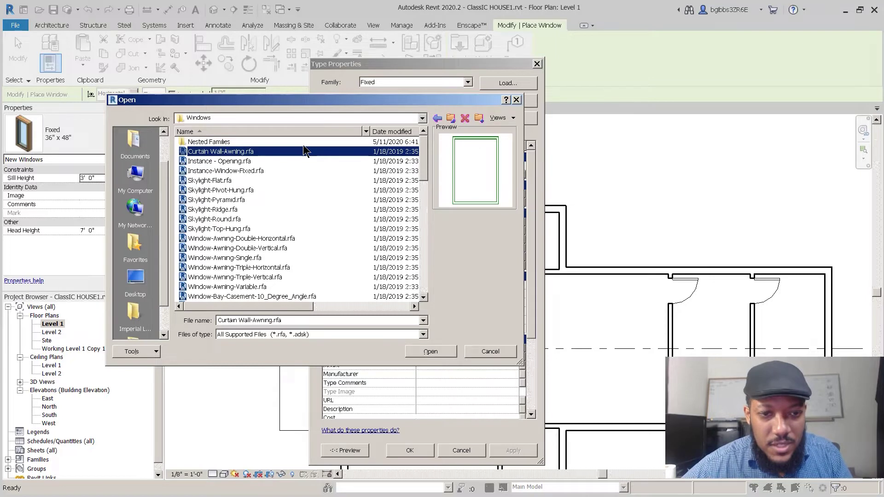
key("Down")
key("Down")
key("Down")
key("Down")
key("Down")
key("Down")
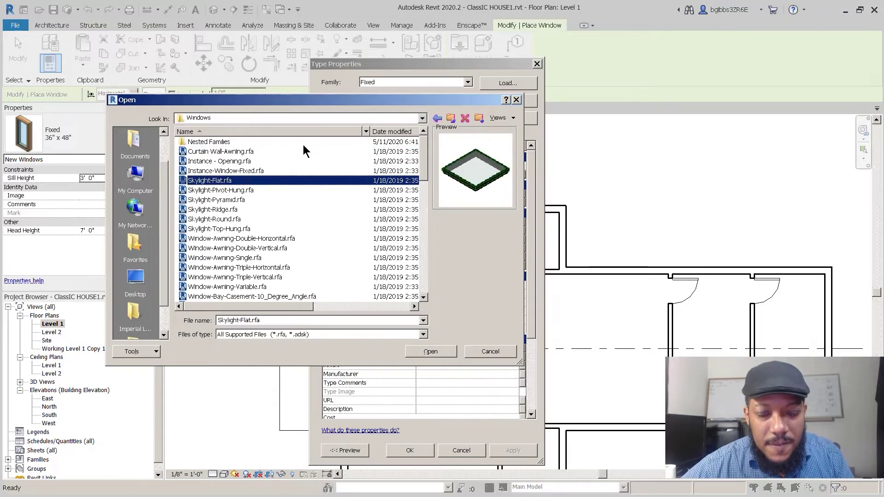
key("Down")
key("Down")
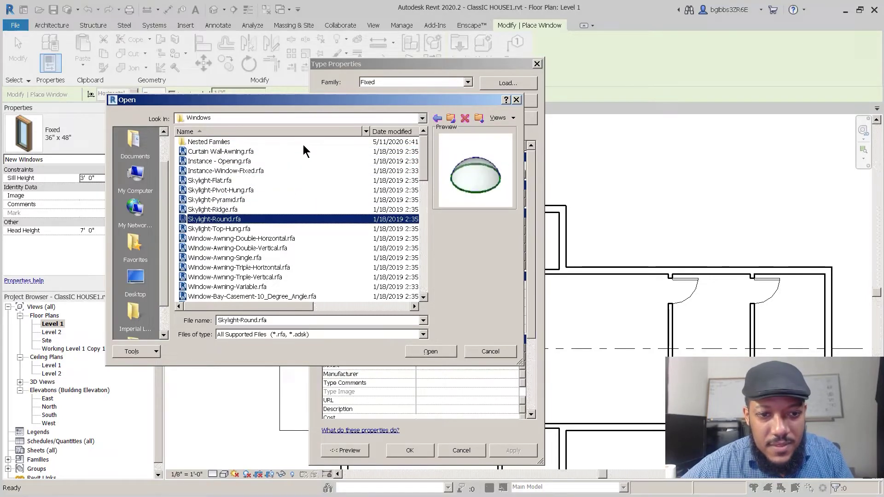
- Compare the previews of the single, double, triple and variable awning window families
left_click(257, 236)
left_click(265, 251)
left_click(264, 256)
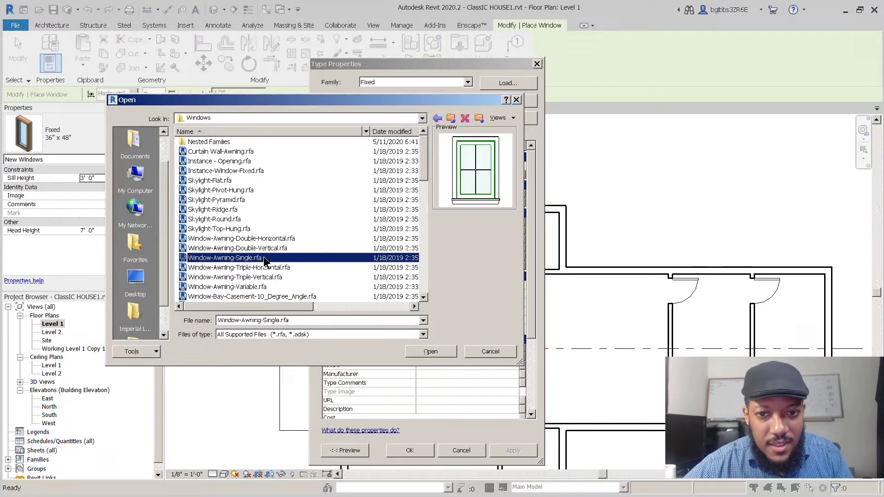
scroll(264, 256, "down", 1)
left_click(266, 259)
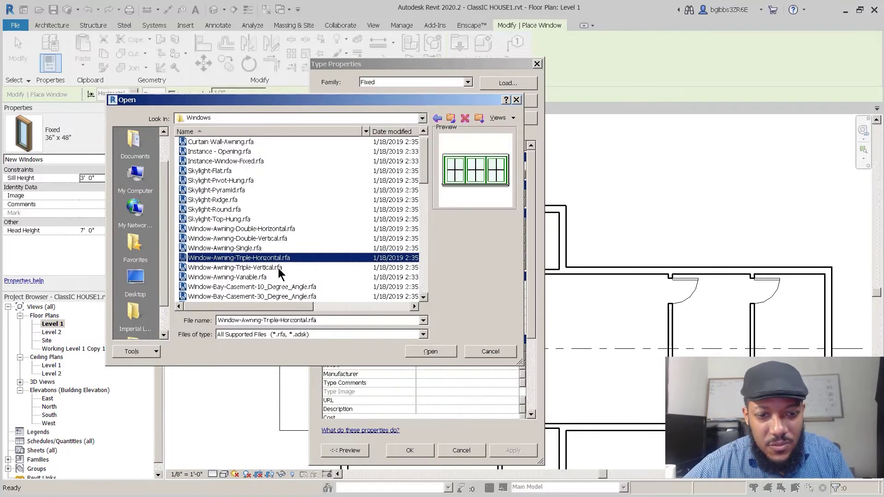
left_click(278, 269)
left_click(255, 277)
left_click(263, 288)
left_click(273, 269)
left_click(272, 259)
left_click(271, 249)
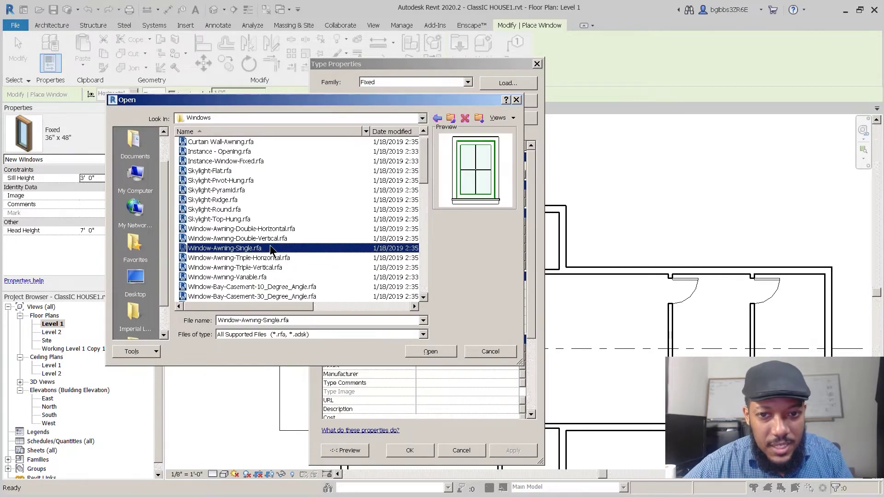
- Examine the previews of the bay and bow casement window families
scroll(290, 213, "down", 3)
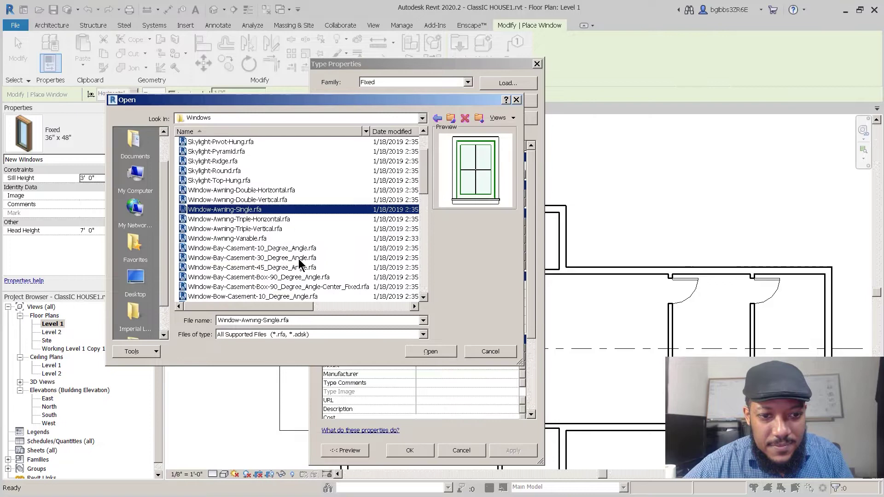
key("Down")
key("Down")
key("Down")
key("Down")
key("Down")
key("Down")
key("Down")
key("Down")
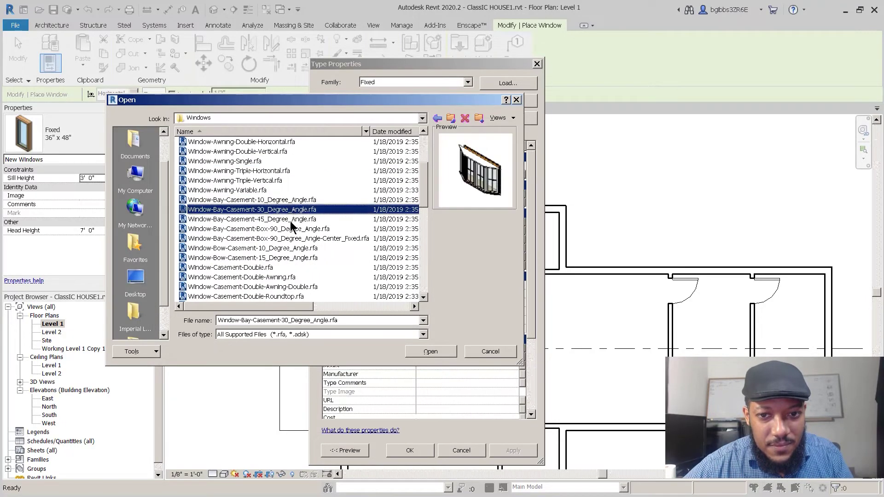
key("Down")
key("Down")
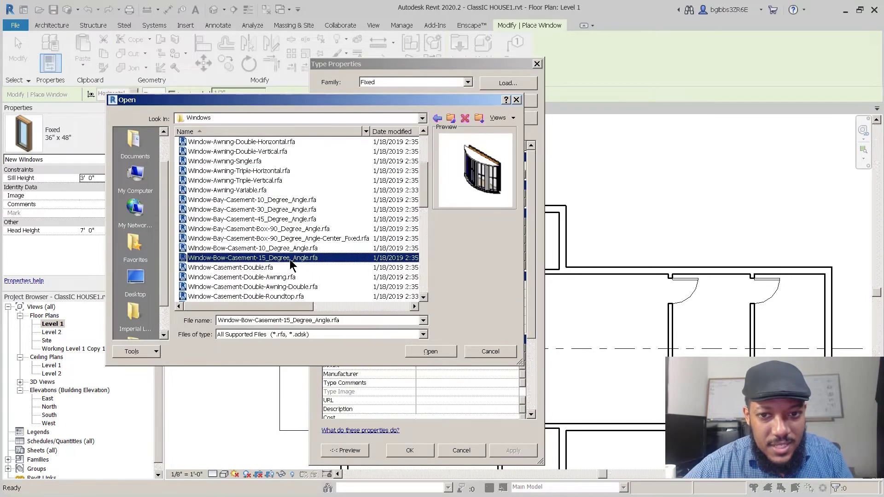
- Examine the previews of the double and single casement window families
scroll(276, 254, "down", 1)
key("Down")
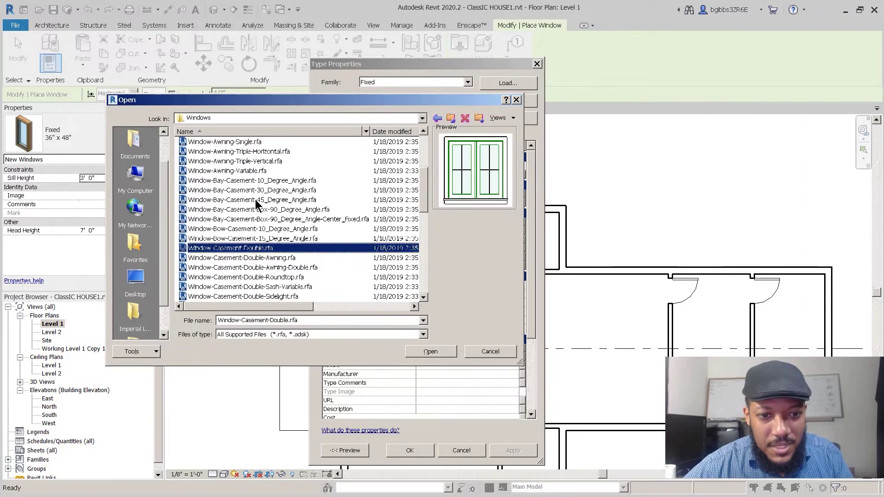
scroll(258, 205, "down", 1)
key("Down")
key("Down")
key("Down")
key("Down")
key("Down")
key("Down")
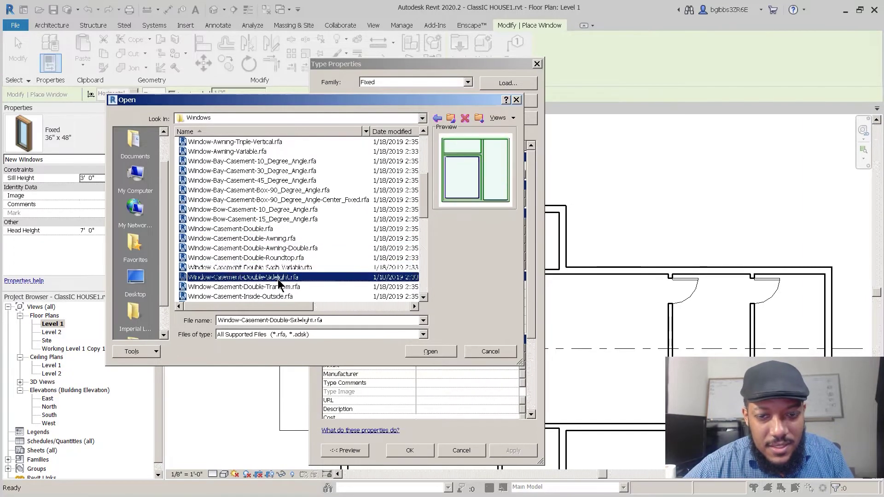
scroll(290, 251, "down", 2)
scroll(288, 257, "down", 2)
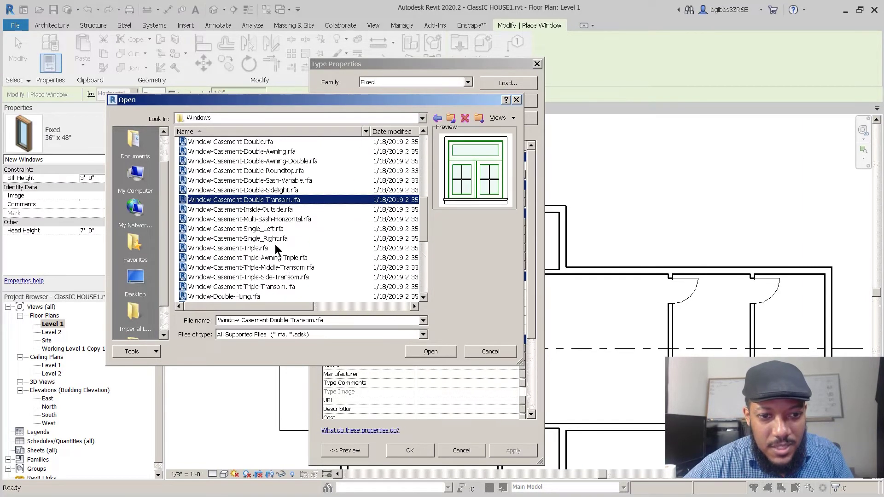
left_click(264, 230)
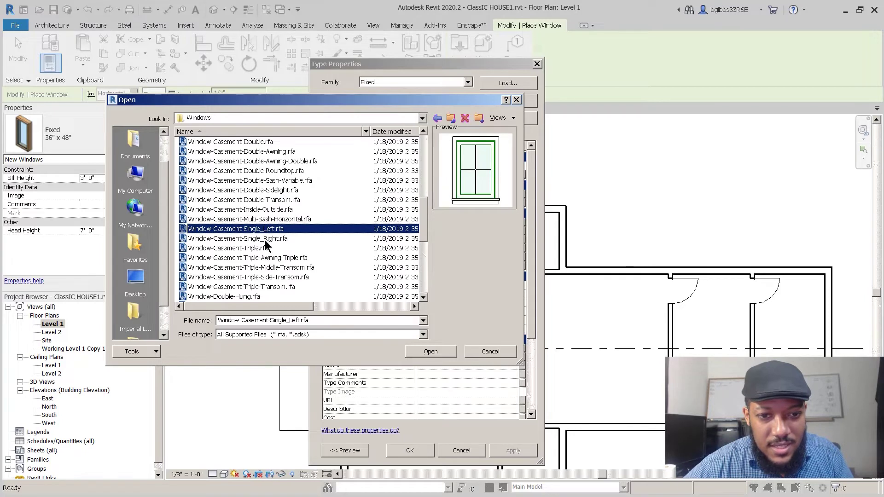
left_click(265, 239)
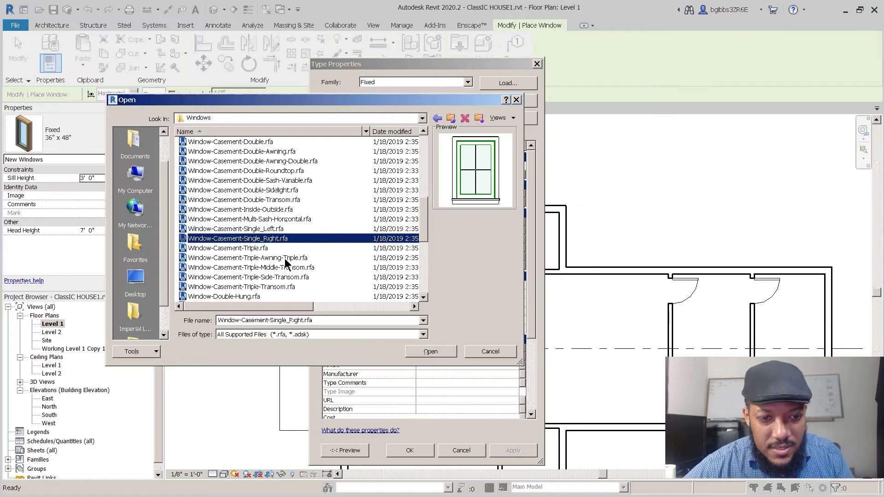
- Choose the Window-Fixed.rfa family from the Windows folder and open it for loading
scroll(288, 260, "down", 3)
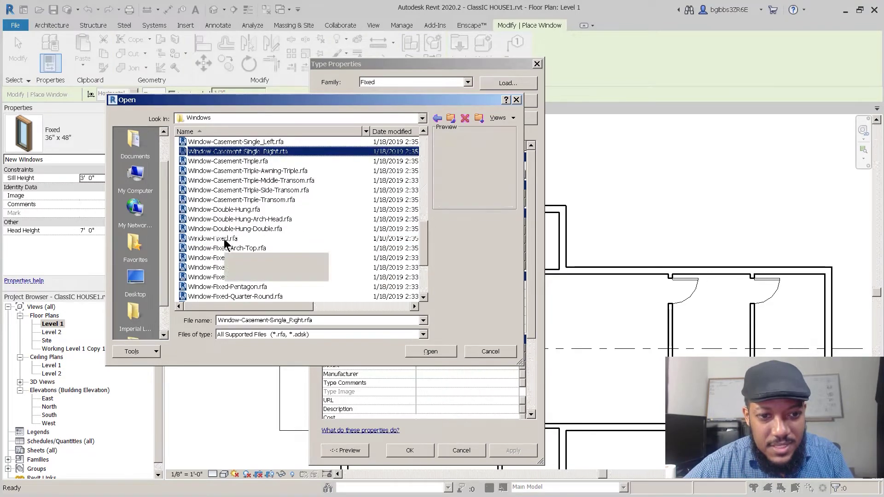
left_click(226, 239)
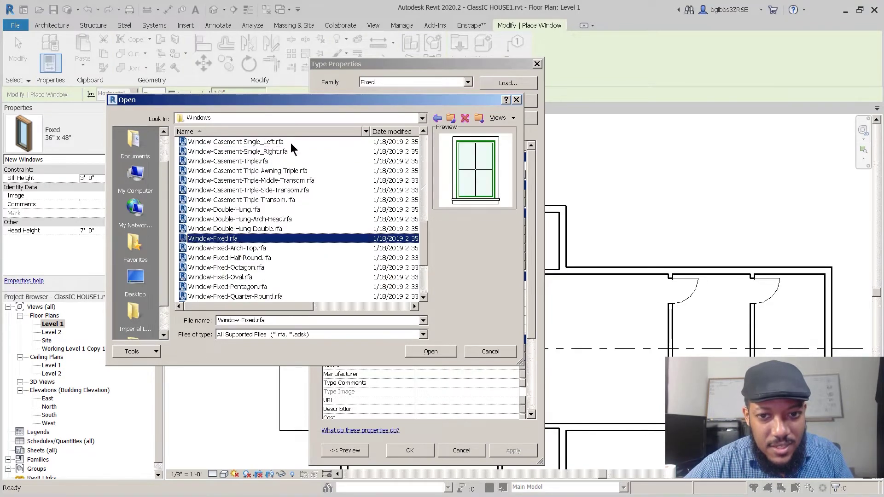
left_click(431, 351)
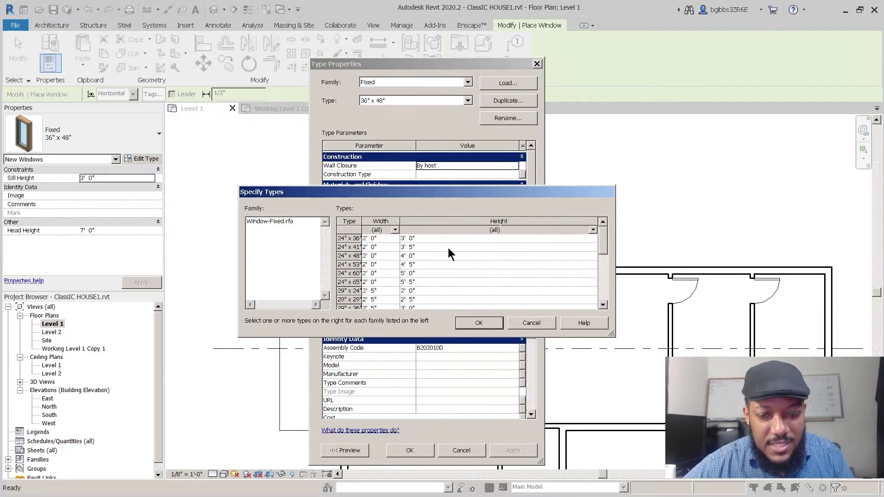
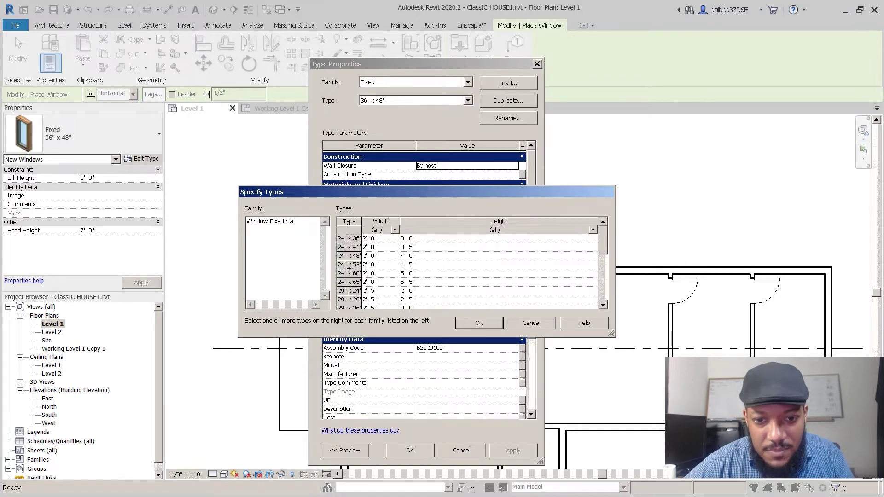
- Load the 24" x 36", 24" x 60", 36" x 41" and 36" x 60" types of the Window-Fixed family
left_click(349, 271)
left_click_drag(603, 247, 600, 266)
scroll(376, 300, "down", 1)
left_click(343, 292)
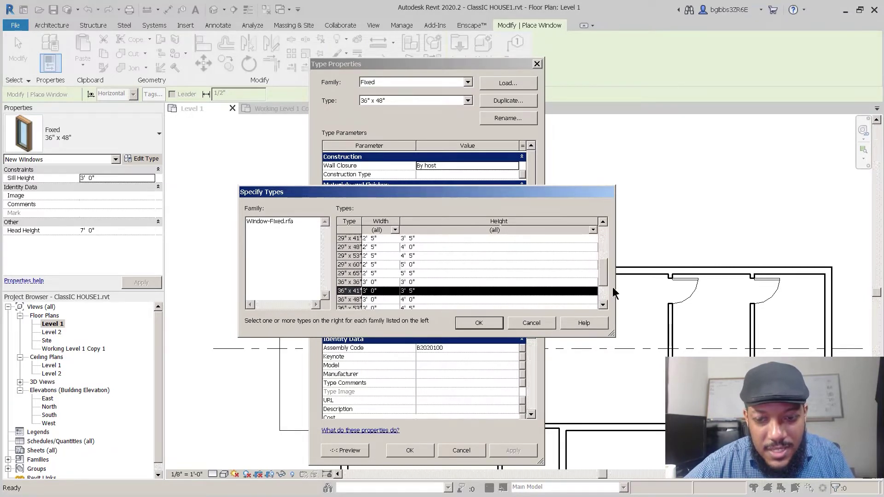
left_click_drag(601, 276, 607, 241)
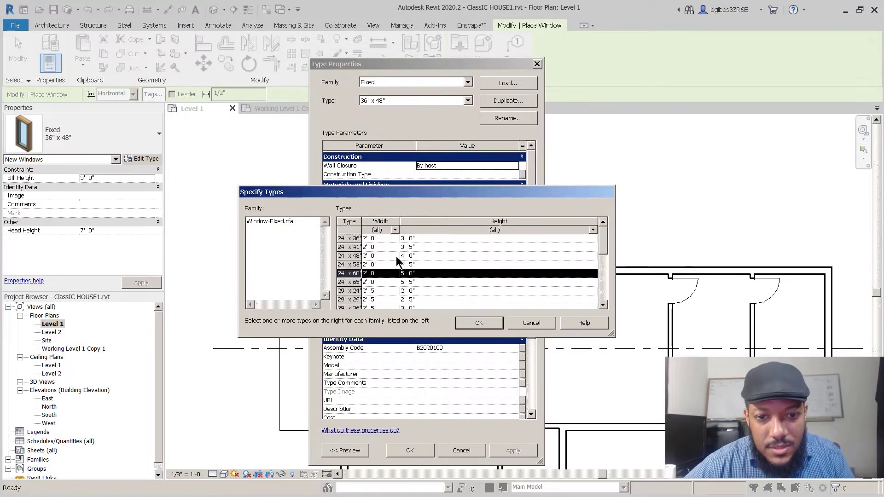
left_click(352, 238, "ctrl")
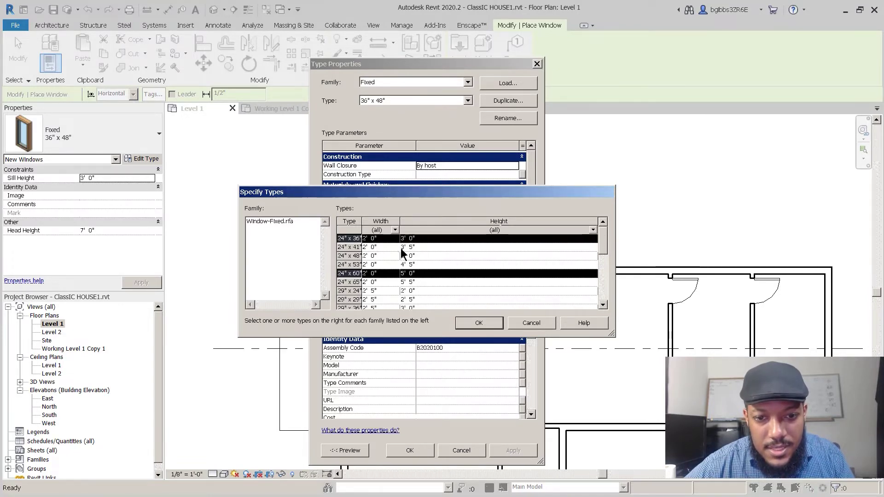
scroll(405, 254, "down", 4)
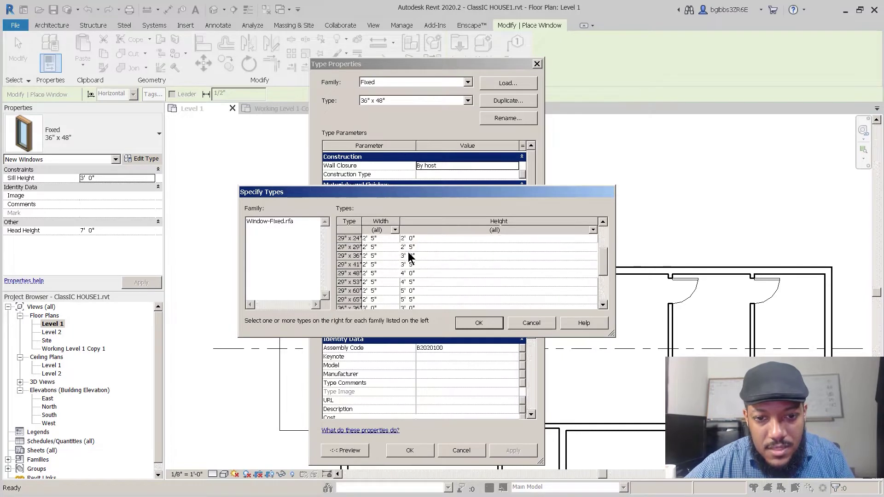
left_click(409, 262)
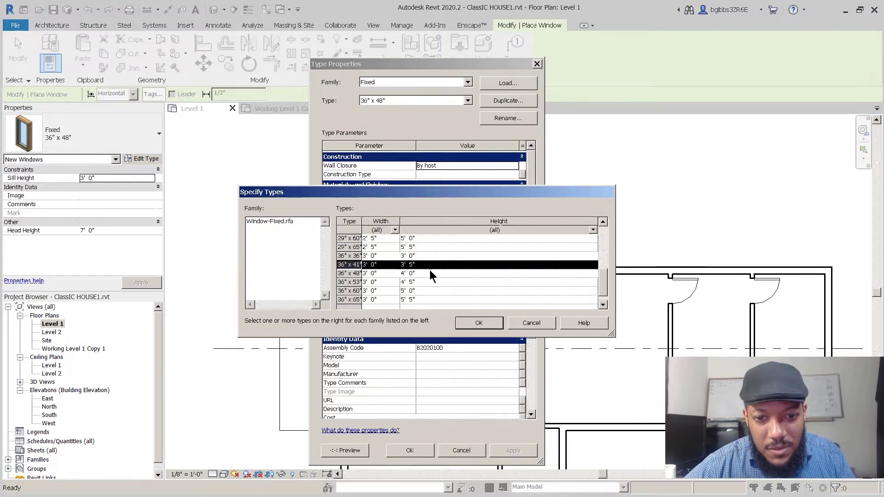
left_click(352, 293, "ctrl")
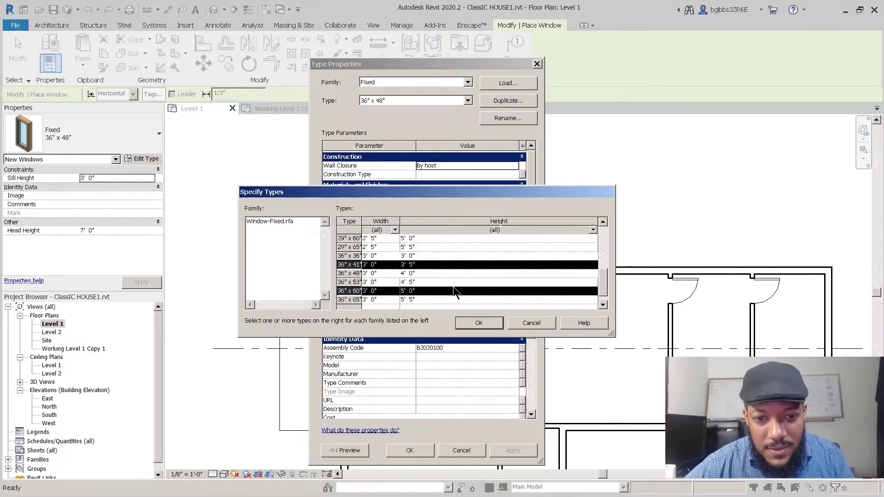
scroll(454, 286, "up", 4)
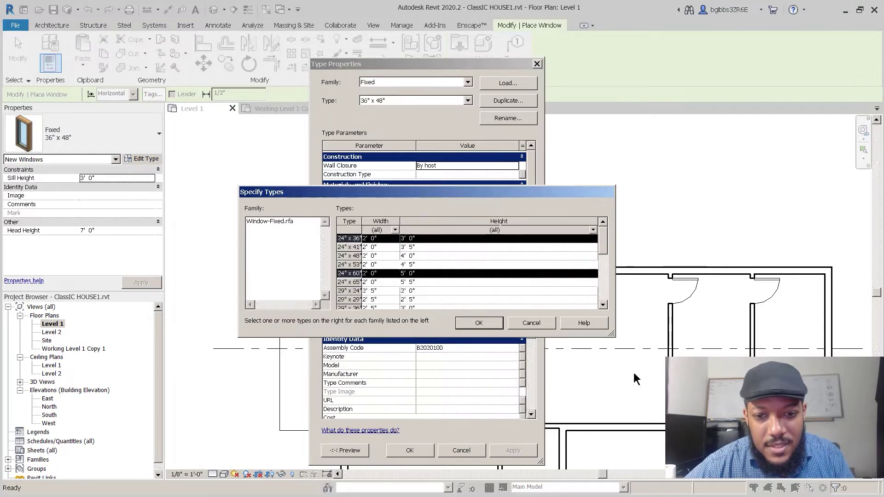
left_click(488, 322)
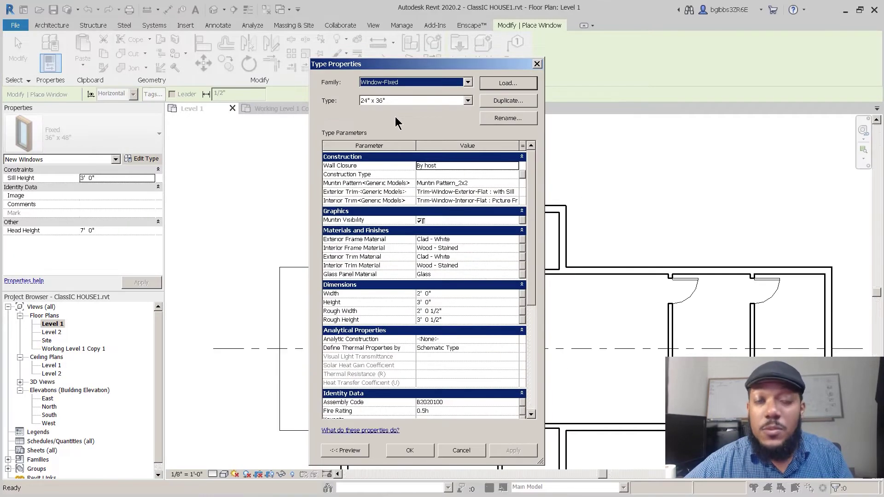
- Duplicate the 24" x 60" Window-Fixed type as a new type named 24" x 84"
left_click(418, 101)
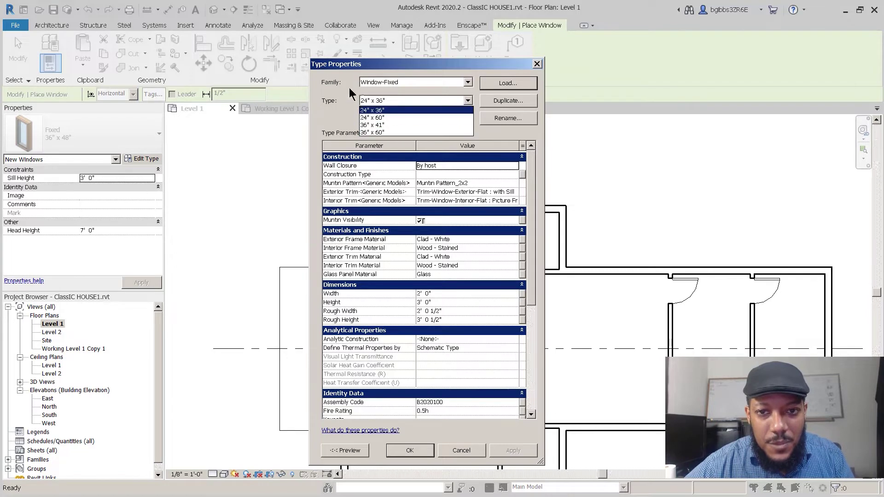
left_click(373, 100)
left_click(466, 101)
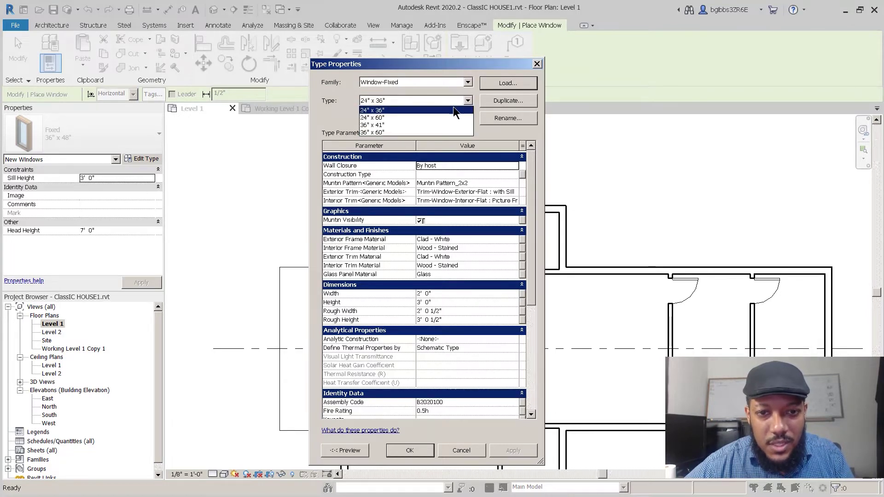
left_click(426, 118)
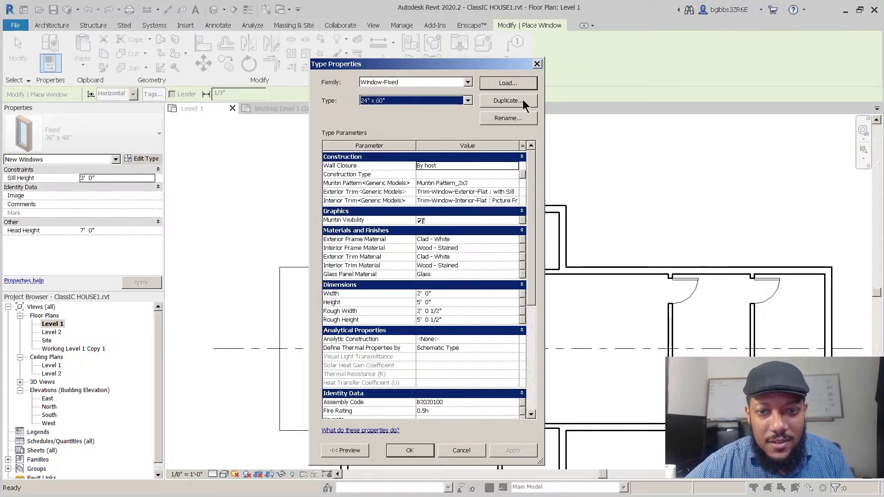
left_click(508, 100)
left_click(401, 255)
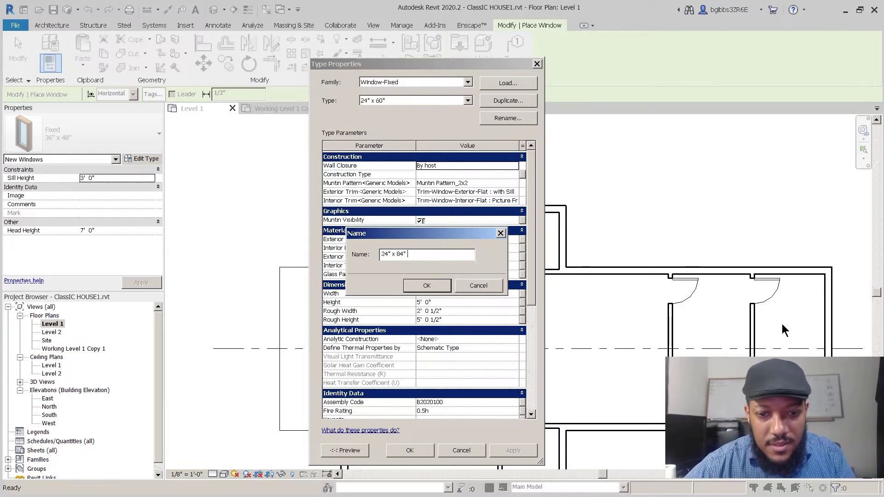
left_click(437, 290)
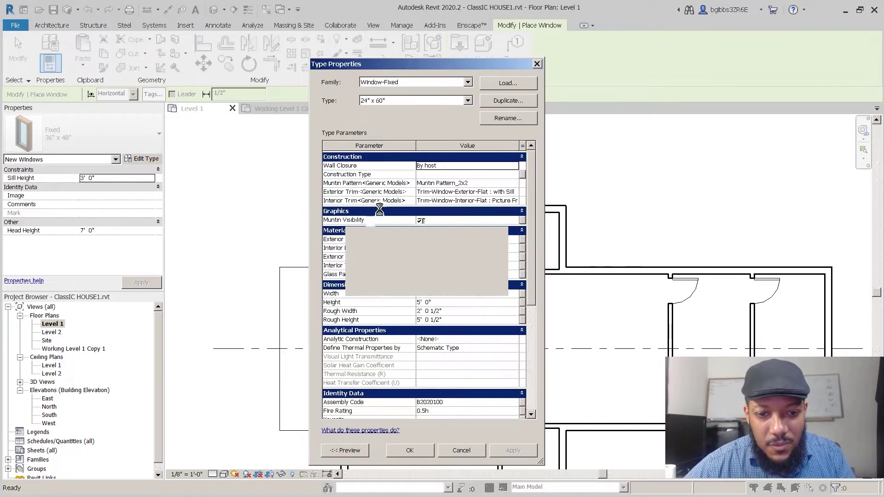
- Set the 24" x 84" window type's height to 7' and accept the type properties
left_click(438, 303)
type("7'")
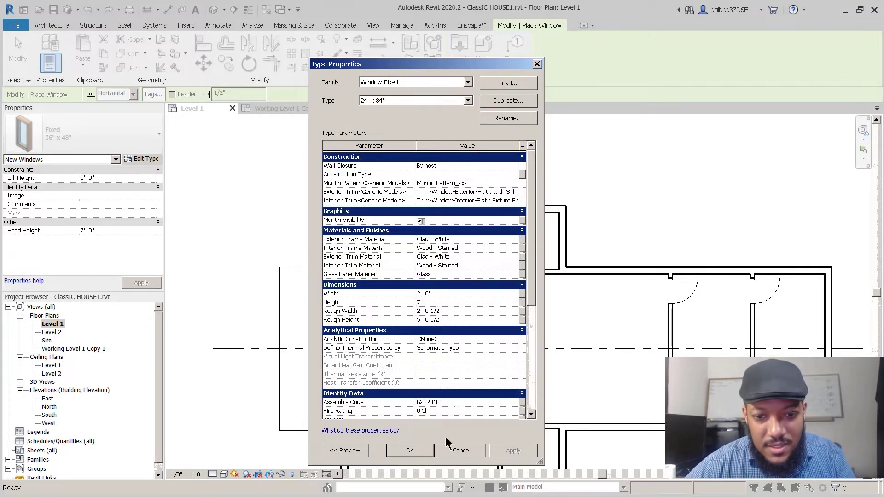
left_click(463, 321)
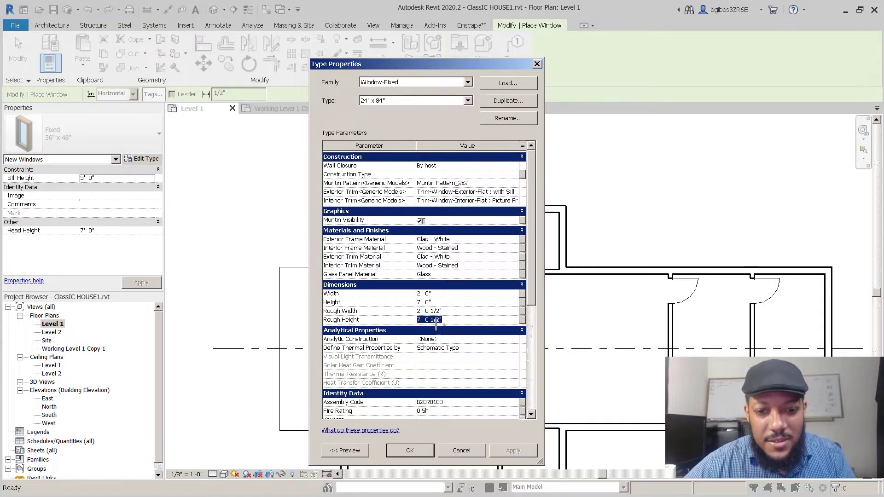
left_click(407, 450)
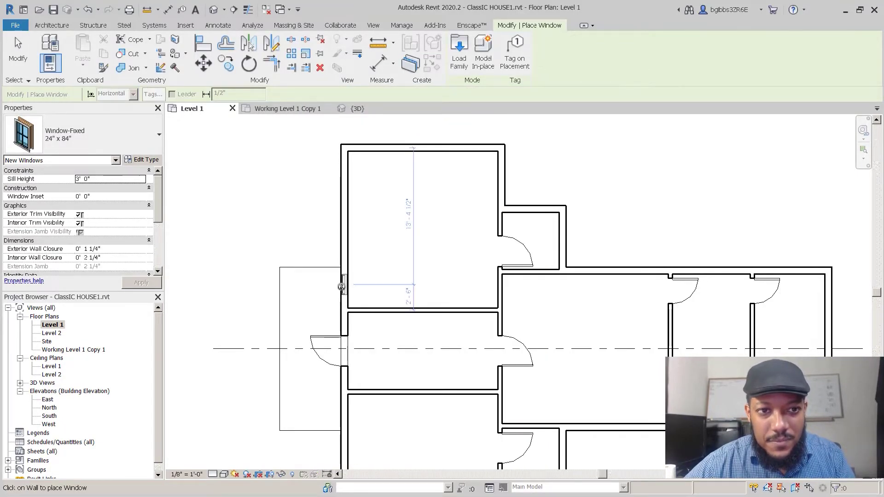
- Place a 24" x 84" window in the upper room's exterior wall on the porch side, about 2'-3" from the room's lower partition
middle_click_drag(339, 286, 367, 273)
scroll(369, 275, "up", 2)
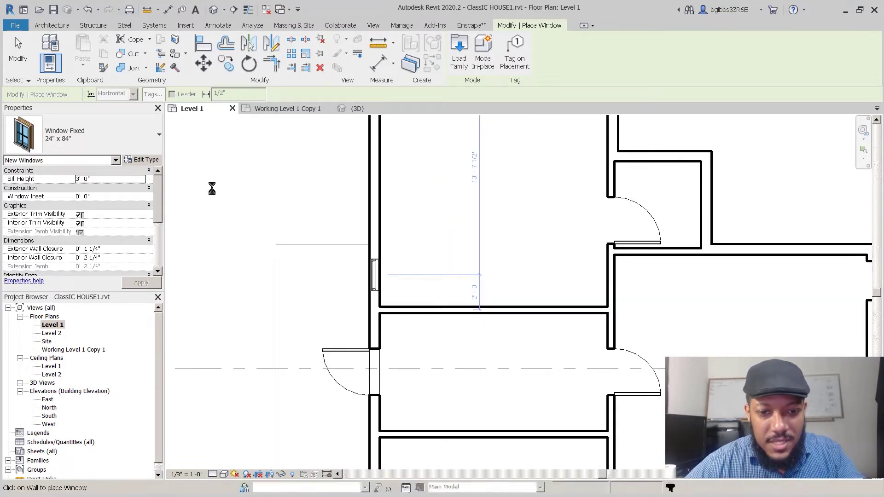
scroll(403, 251, "down", 5)
scroll(401, 260, "up", 3)
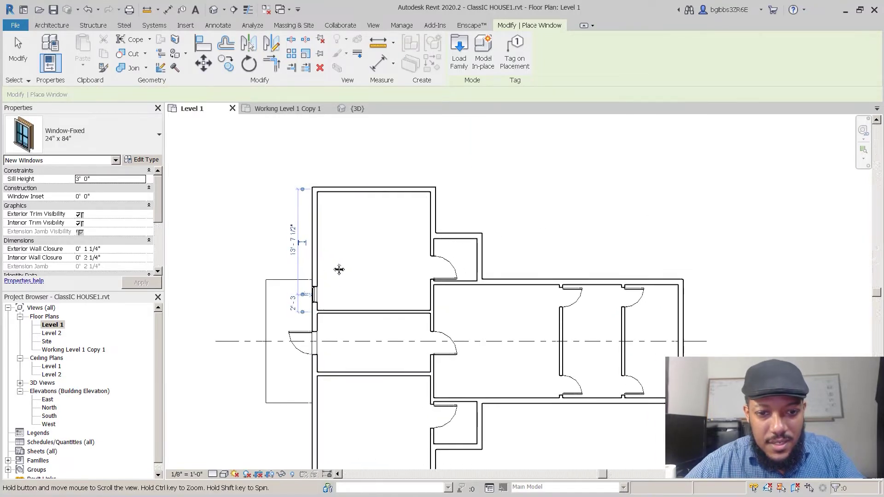
middle_click_drag(349, 294, 383, 290)
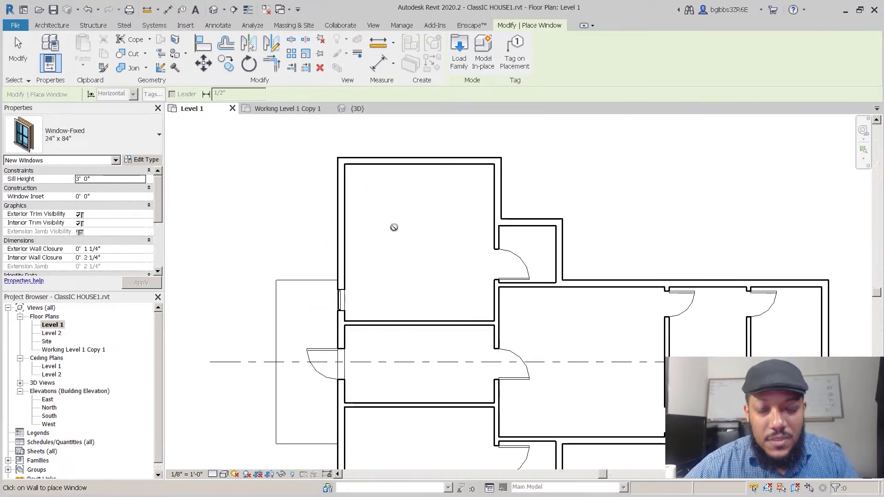
middle_click_drag(402, 228, 369, 236)
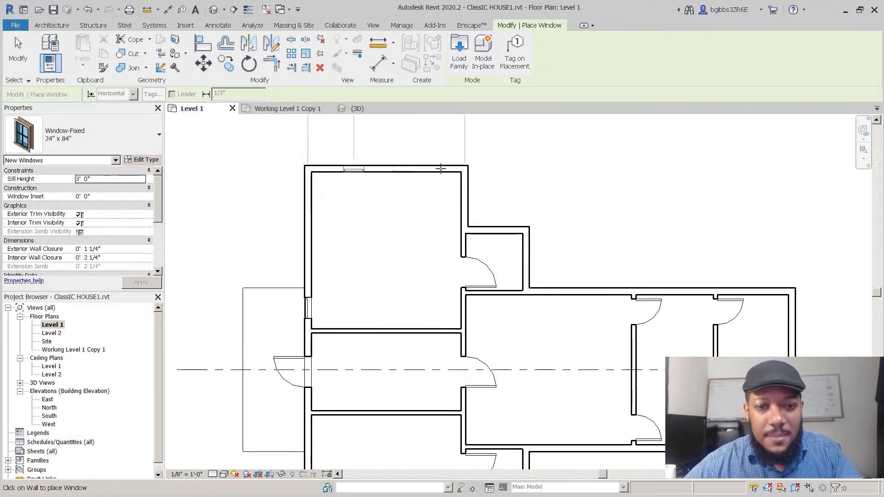
key("Escape")
key("Escape")
scroll(353, 197, "up", 2)
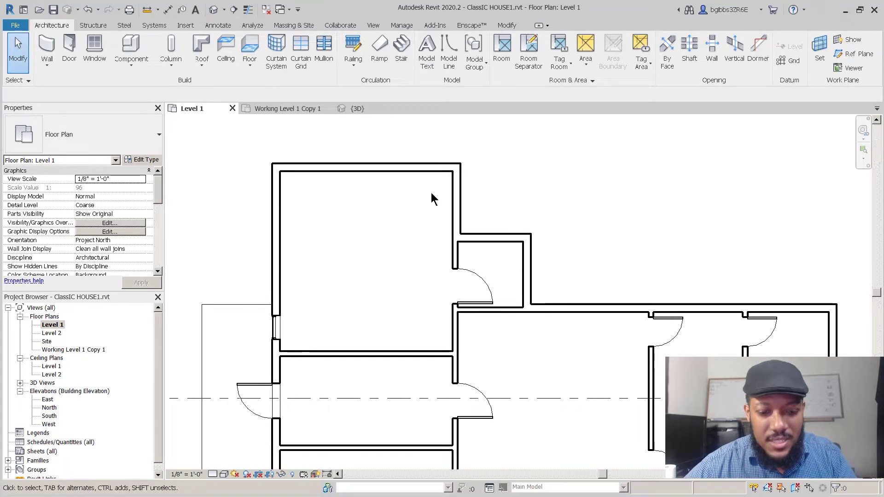
- Draw a 2'-0" detail line down from the upper room's top wall, continuing horizontally across the porch-side exterior wall
key("d")
key("l")
left_click(332, 171)
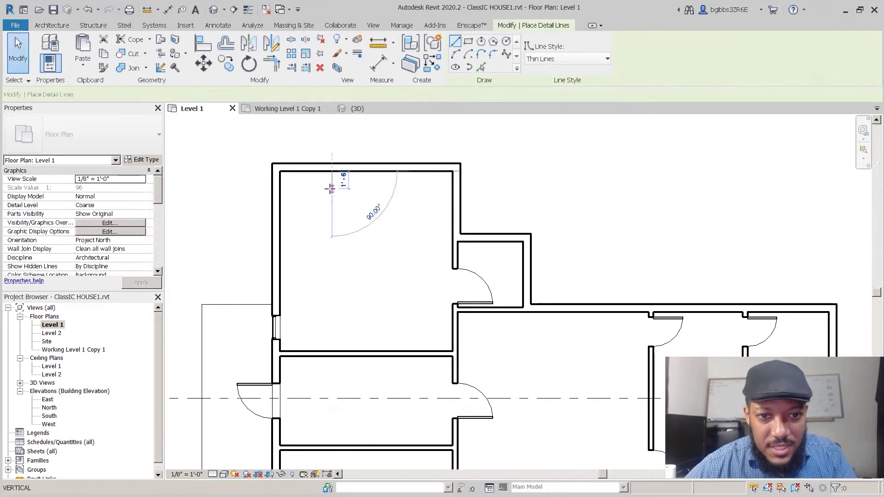
left_click(332, 194)
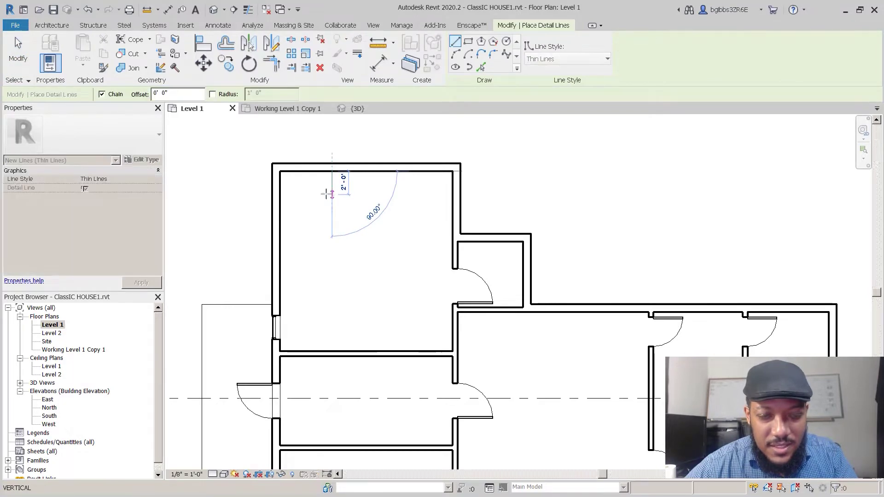
left_click(256, 194)
key("Escape")
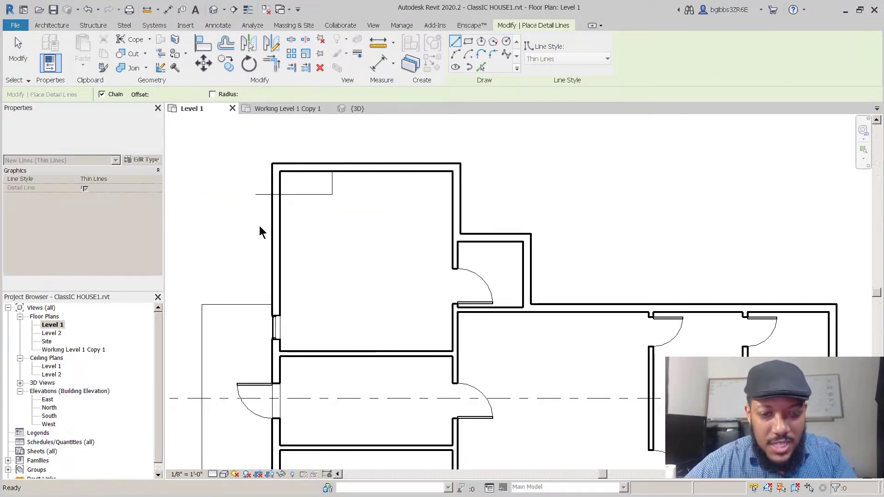
- Draw a vertical detail line in the upper room from the horizontal guide line down to the lower partition
key("Escape")
key("d")
key("l")
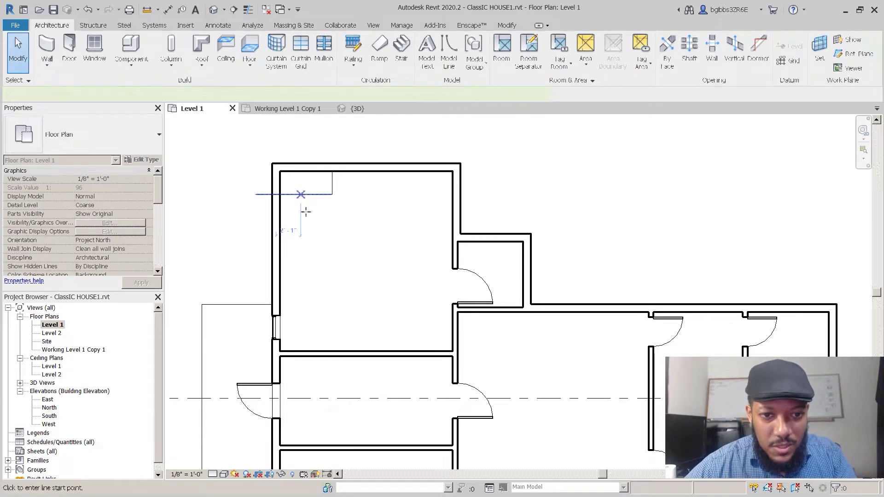
left_click(308, 194)
left_click(307, 351)
key("Escape")
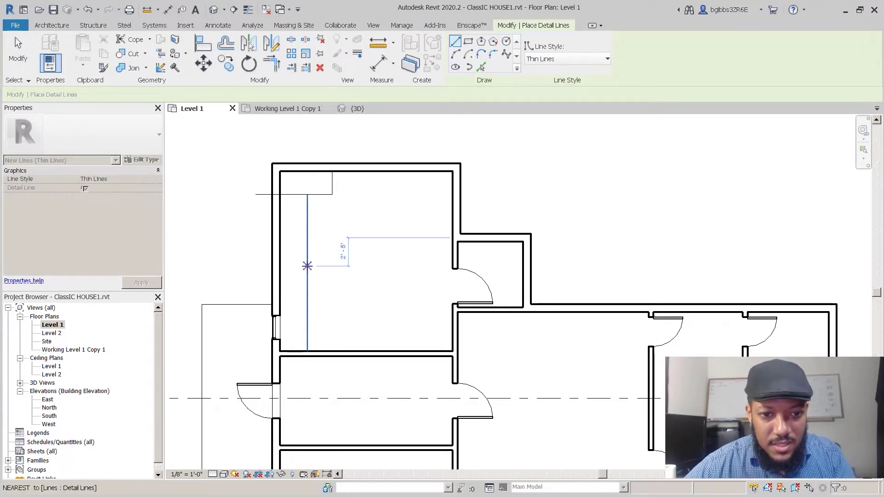
- Draw a horizontal detail line from the vertical guide's midpoint out across the porch-side exterior wall
left_click(308, 272)
left_click(242, 273)
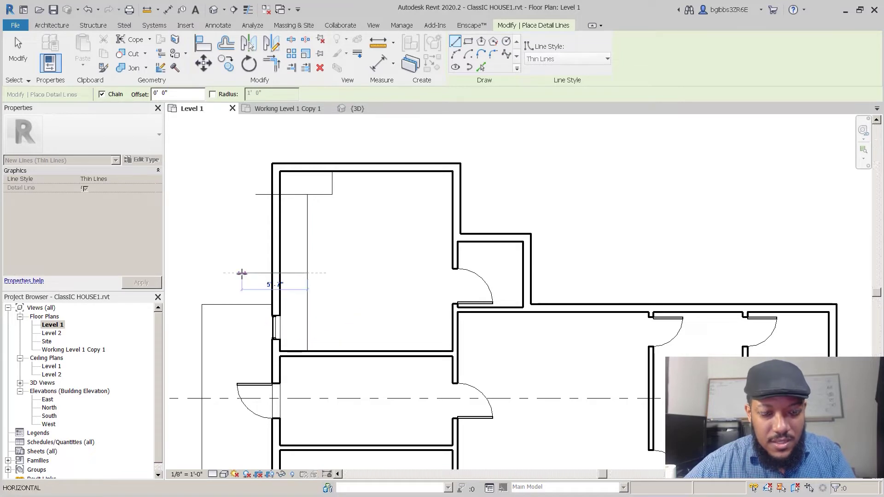
key("Escape")
key("Escape")
- Mirror a copy of the placed window about the horizontal midpoint guide line
left_click(277, 328)
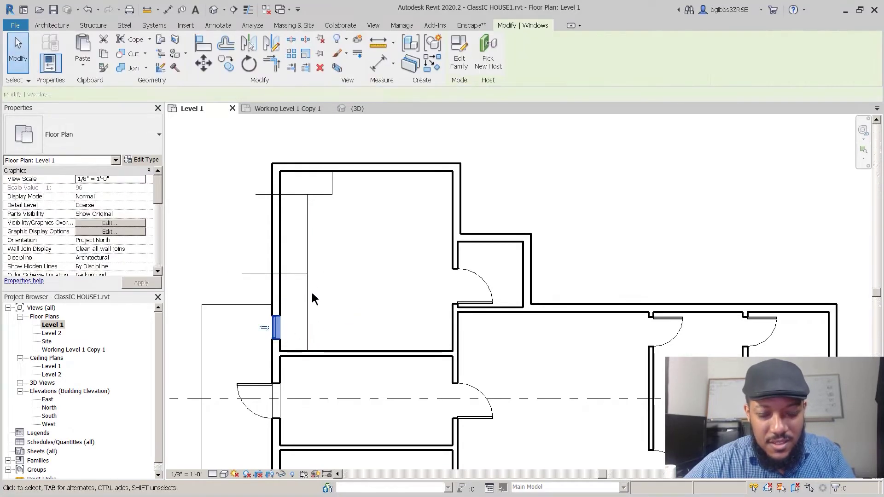
key("m")
key("m")
left_click(299, 267)
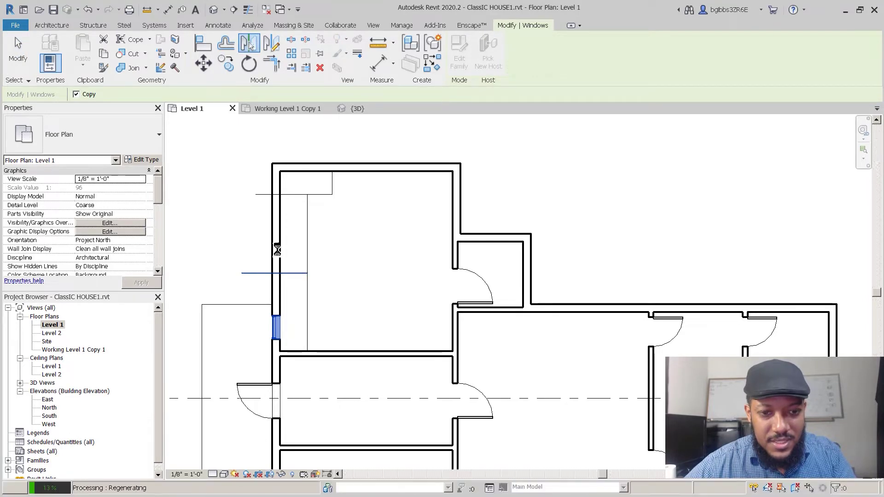
- Copy the lower window about 4'-7 1/2" up the wall, onto the midpoint guide line between the two windows
left_click(277, 327)
scroll(262, 328, "up", 1)
scroll(260, 323, "up", 1)
key("c")
key("c")
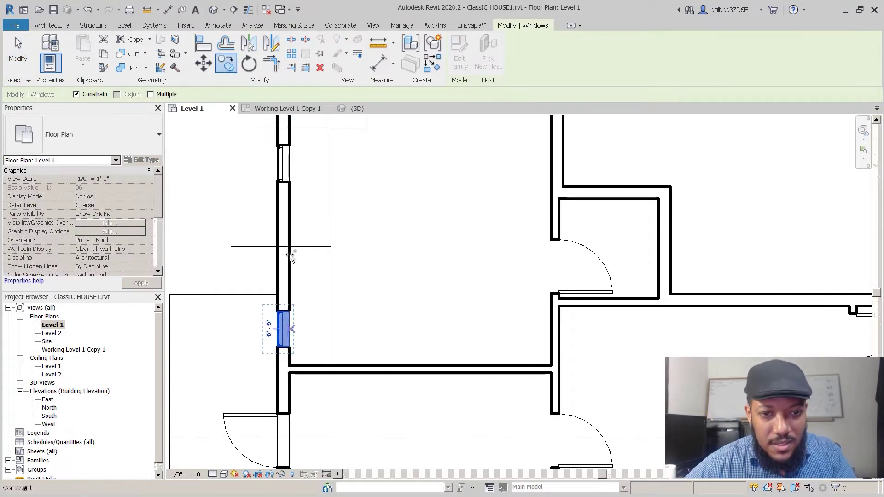
left_click(290, 333)
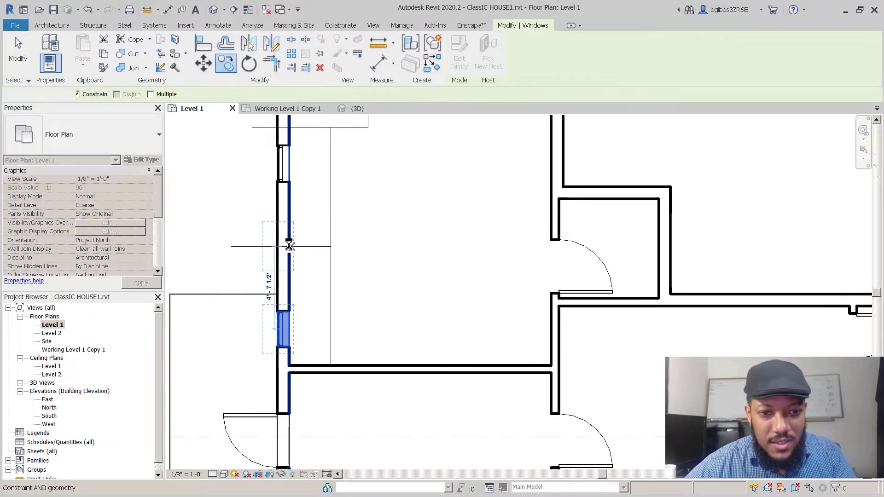
left_click(290, 246)
key("Escape")
- Mirror copies of the upper room's three windows about the plan's dashed horizontal centerline into the lower room's exterior wall
scroll(360, 159, "down", 3)
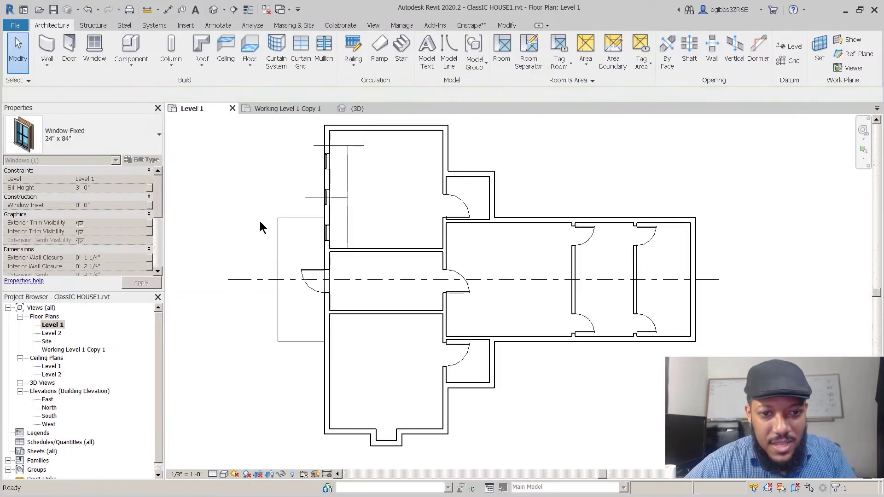
middle_click_drag(357, 328, 341, 325)
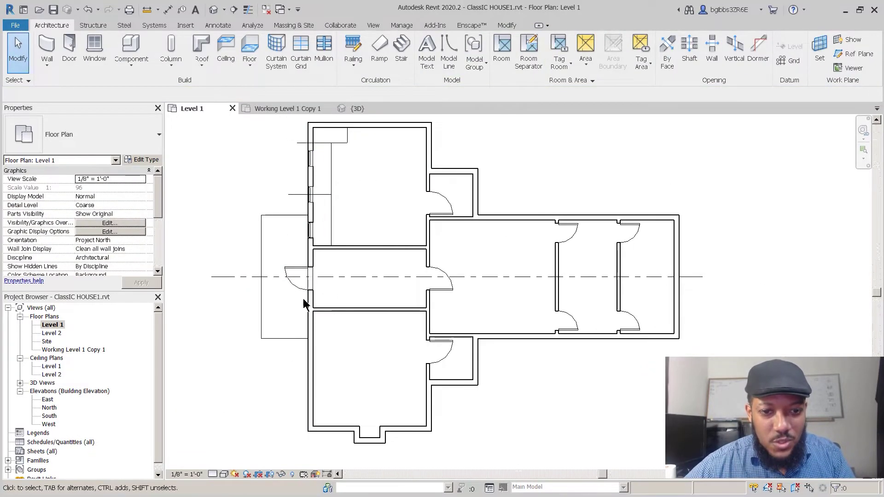
scroll(309, 244, "up", 2)
left_click(313, 225)
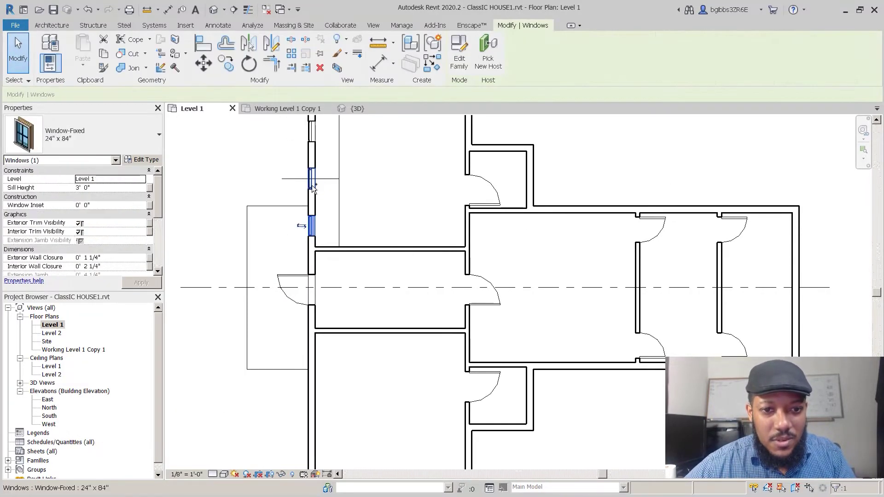
left_click(313, 133, "ctrl")
key("m")
key("m")
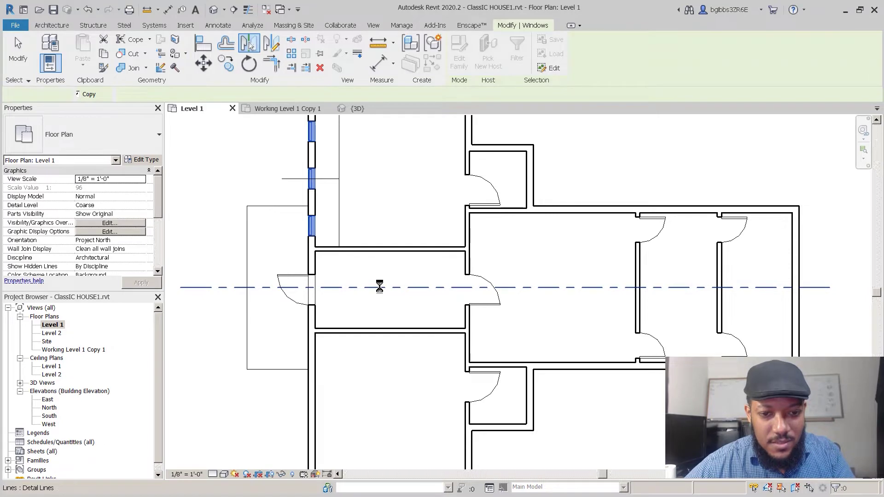
left_click(380, 286)
scroll(379, 287, "down", 4)
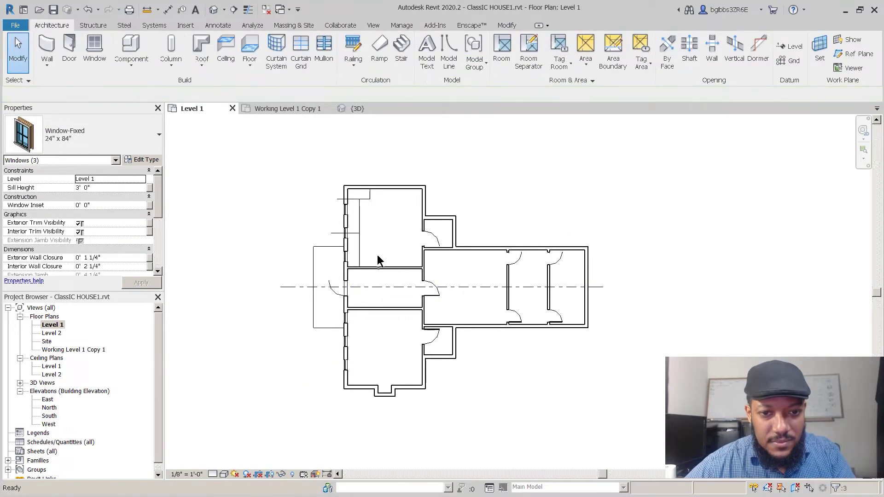
left_click(15, 38)
- Open the 3D view and inspect the windows on both sides of the front door
middle_click_drag(312, 263, 258, 243)
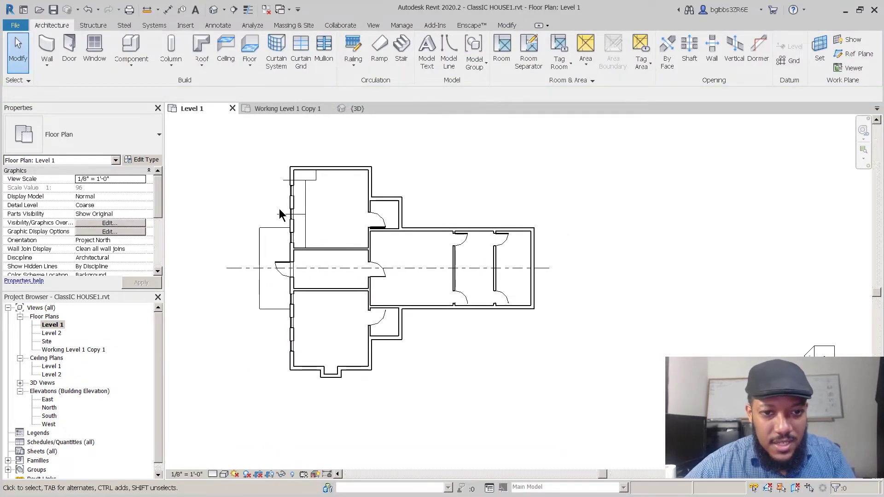
middle_click_drag(279, 210, 338, 214)
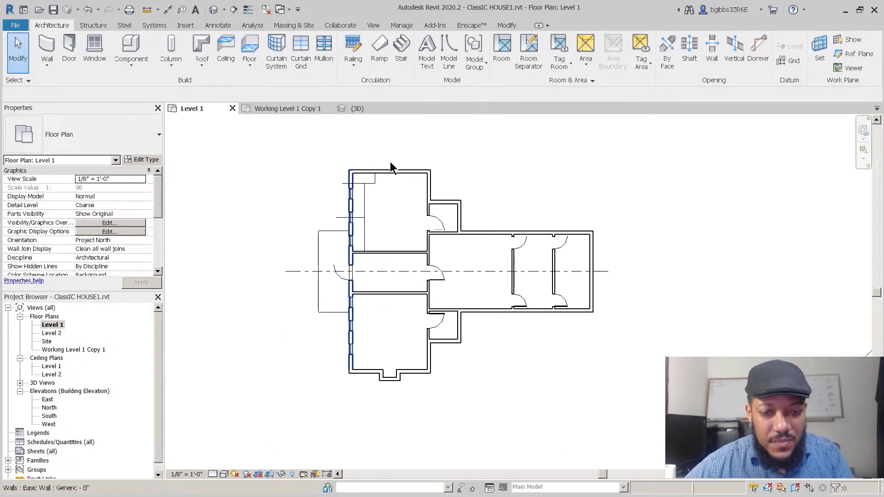
left_click(359, 109)
middle_click_drag(396, 244, 423, 242, "shift")
middle_click_drag(433, 346, 375, 346)
scroll(456, 271, "up", 2)
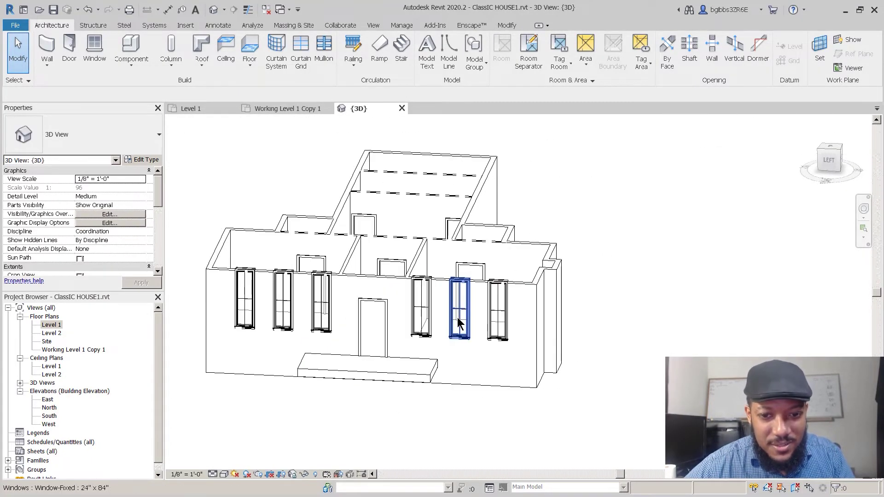
- Set the sill height of all six 24" x 84" windows in the front wall to 1'
left_click(460, 318)
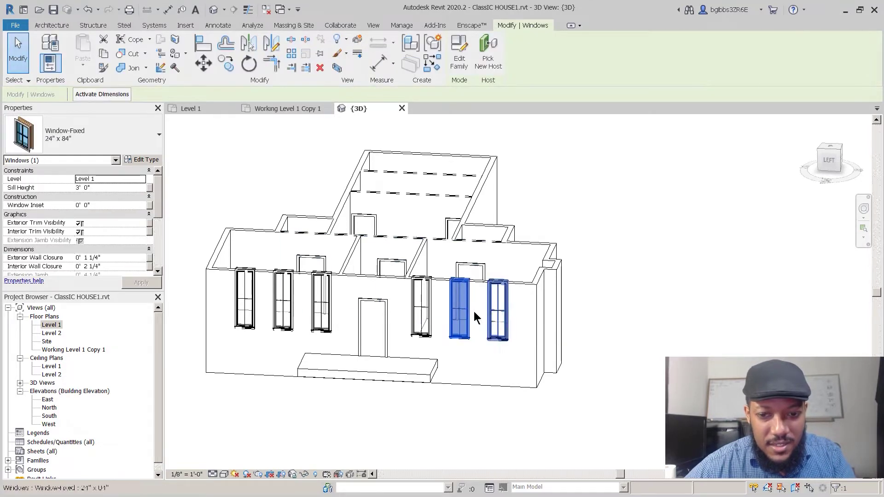
middle_click_drag(460, 355, 454, 404, "shift")
left_click(497, 296)
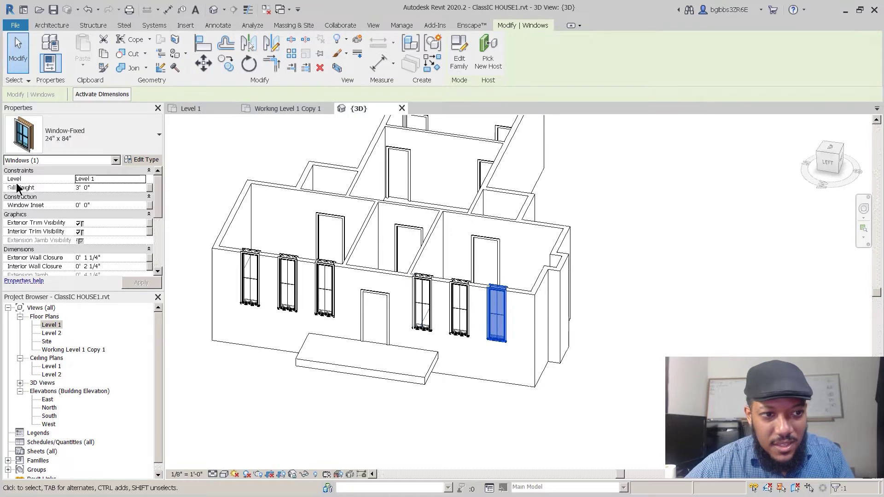
left_click(252, 256, "ctrl")
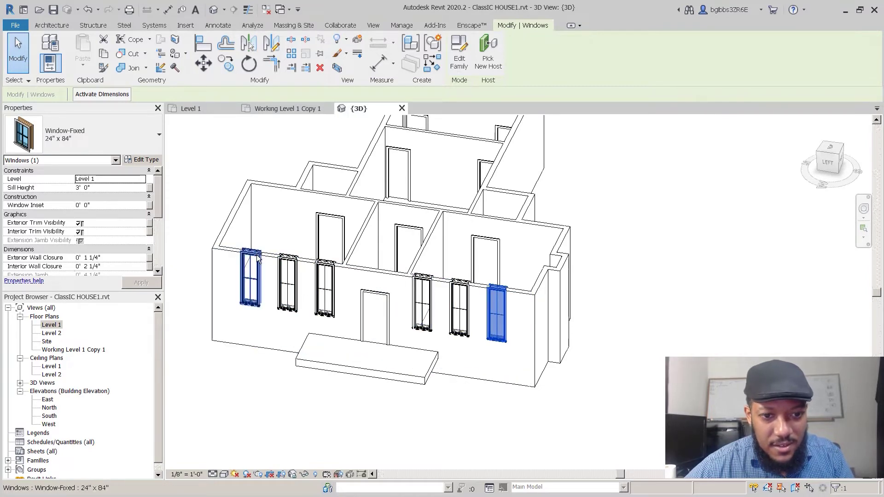
left_click(288, 281, "ctrl")
left_click(325, 288, "ctrl")
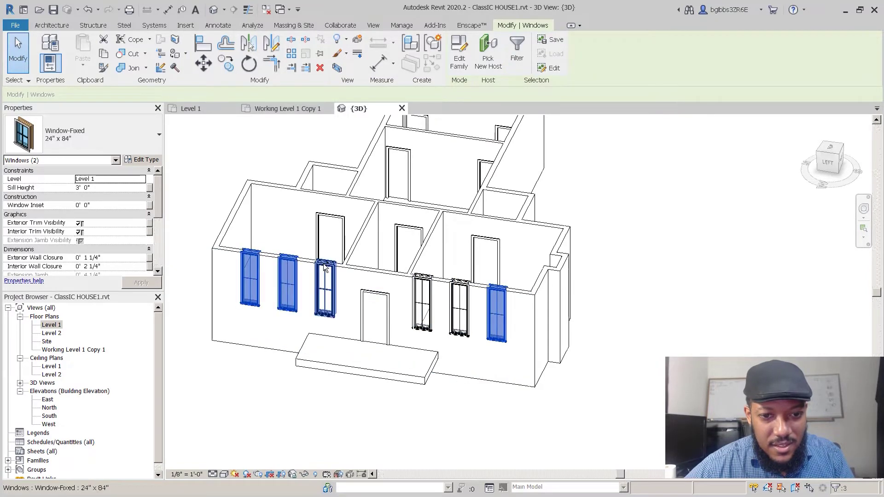
left_click(425, 287, "ctrl")
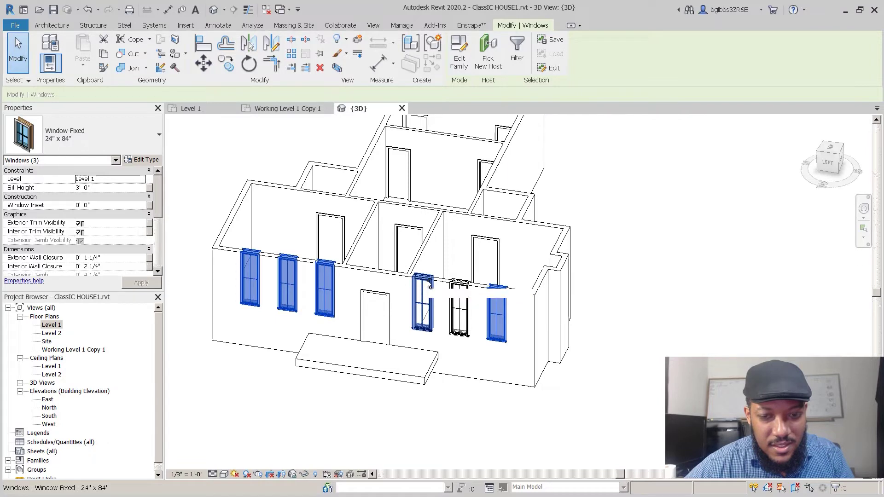
left_click(464, 294, "ctrl")
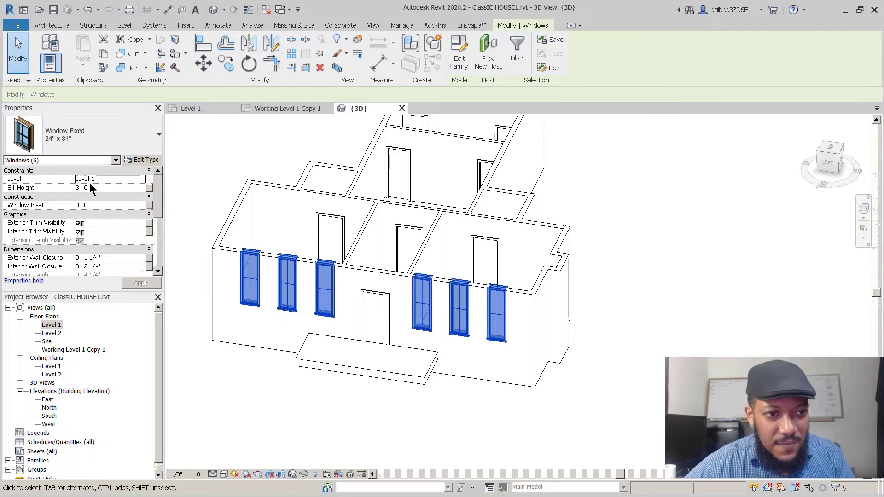
left_click(118, 187)
type("1")
key("Return")
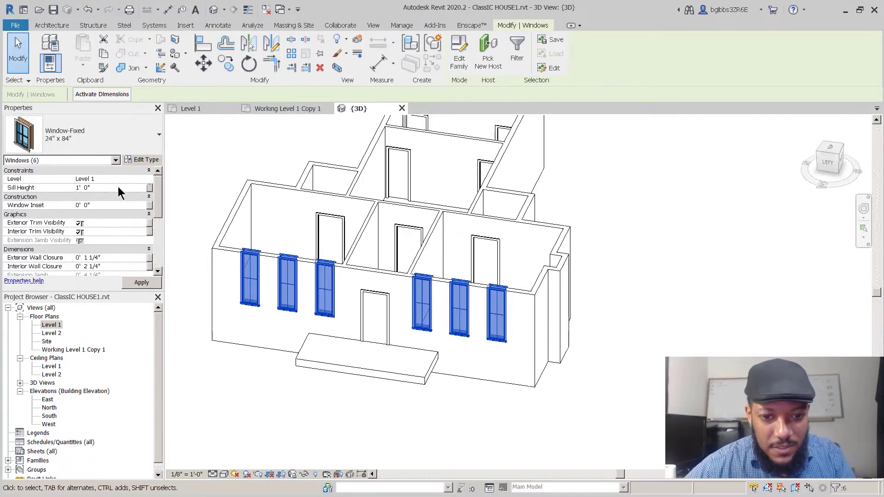
left_click(188, 192)
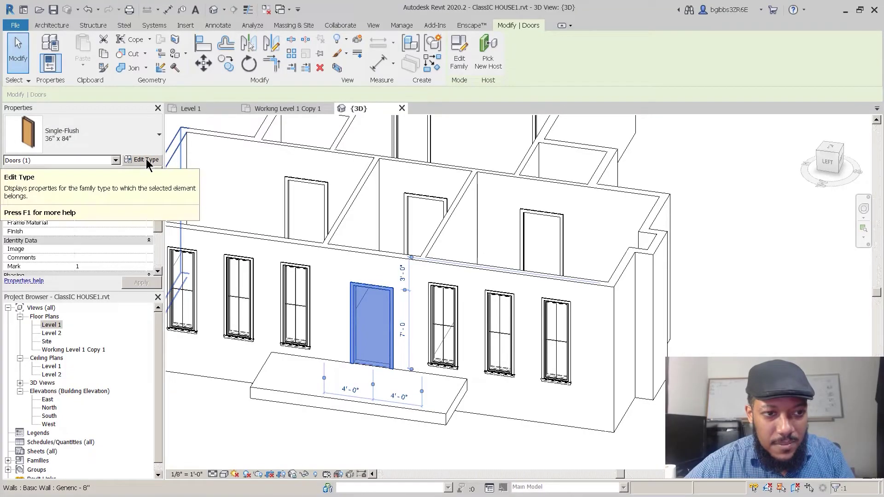
- Open the selected front door's type properties and browse to the Residential folder of the Doors library to load a family
left_click(148, 146)
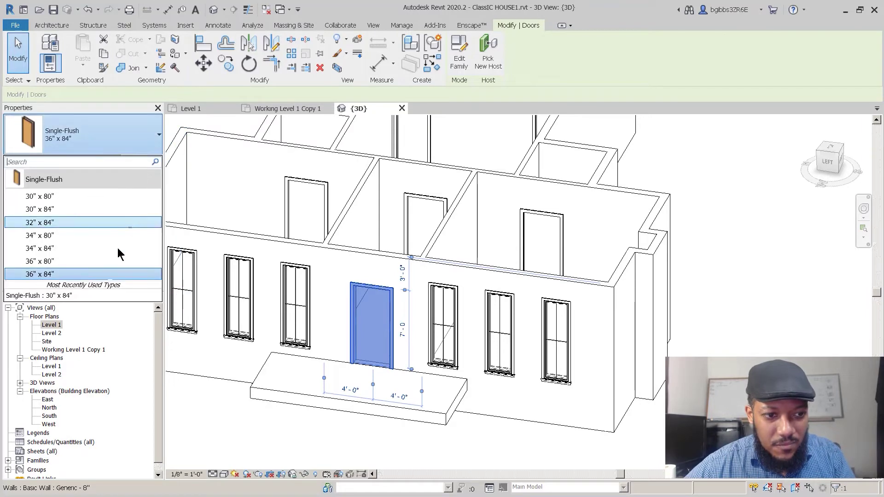
left_click(114, 156)
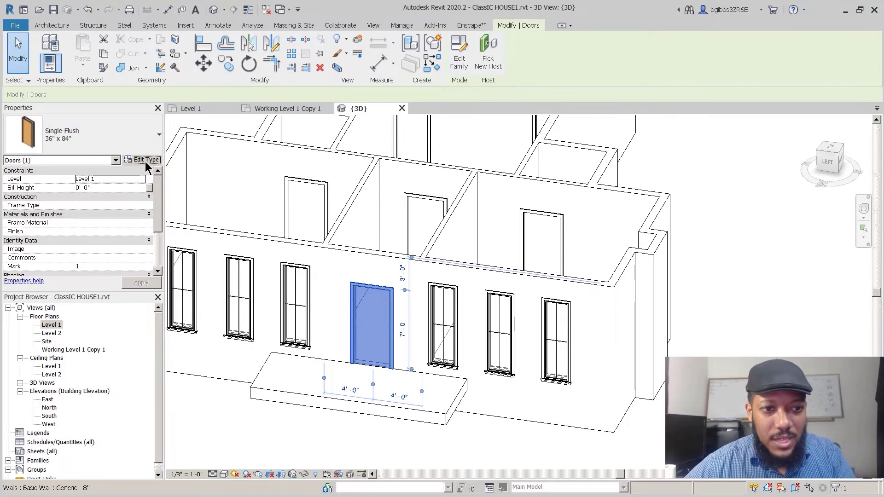
left_click(146, 160)
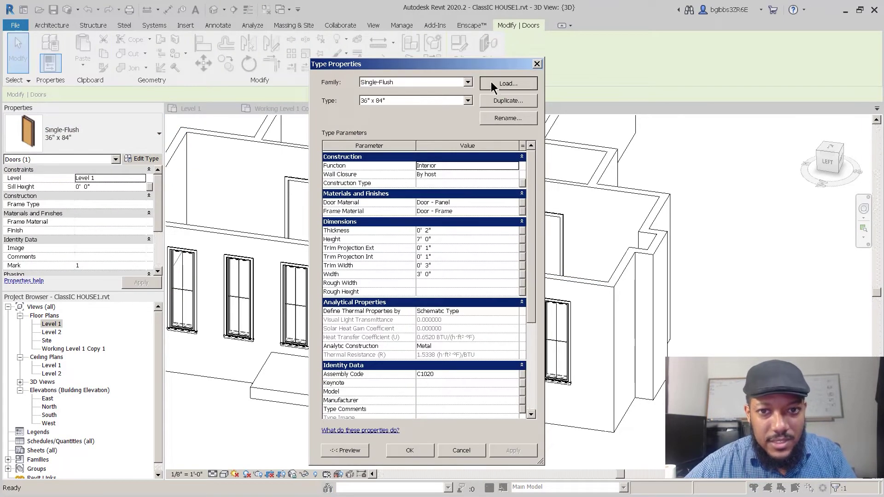
left_click(505, 85)
left_click(452, 118)
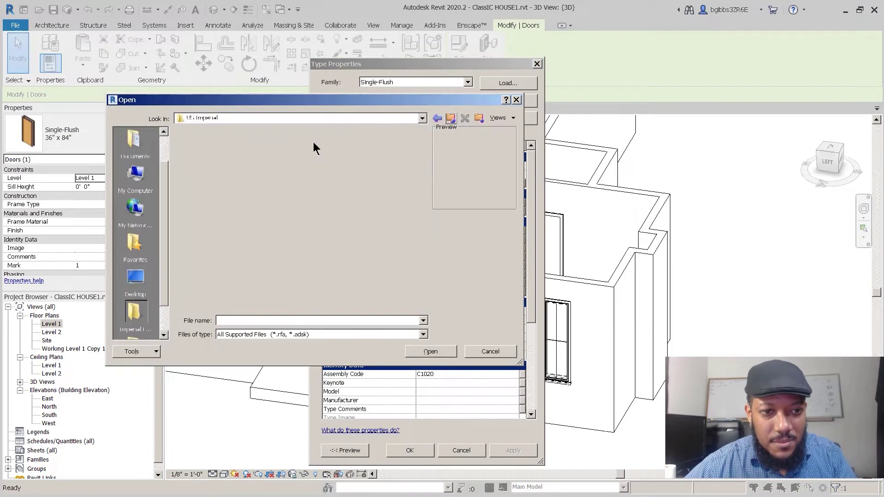
double_click(227, 230)
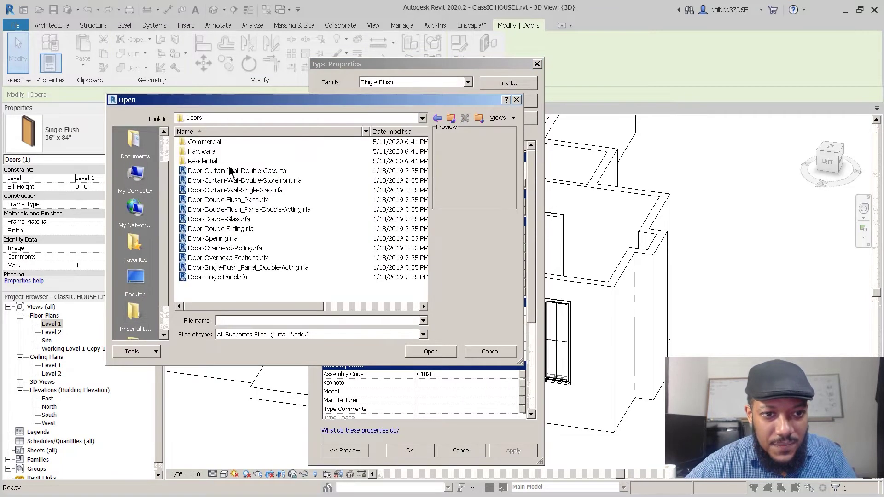
double_click(229, 161)
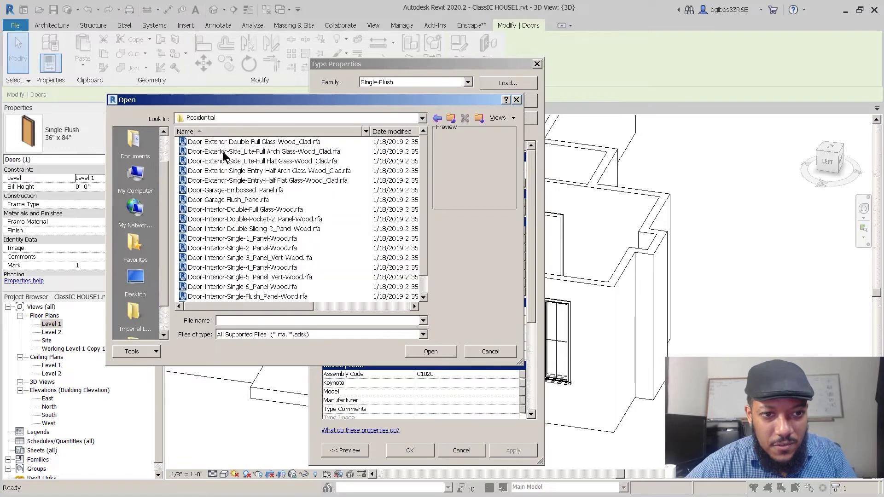
- Examine the previews of the residential exterior, garage and interior door families to find a suitable front door
left_click(227, 143)
key("Down")
key("Down")
key("Down")
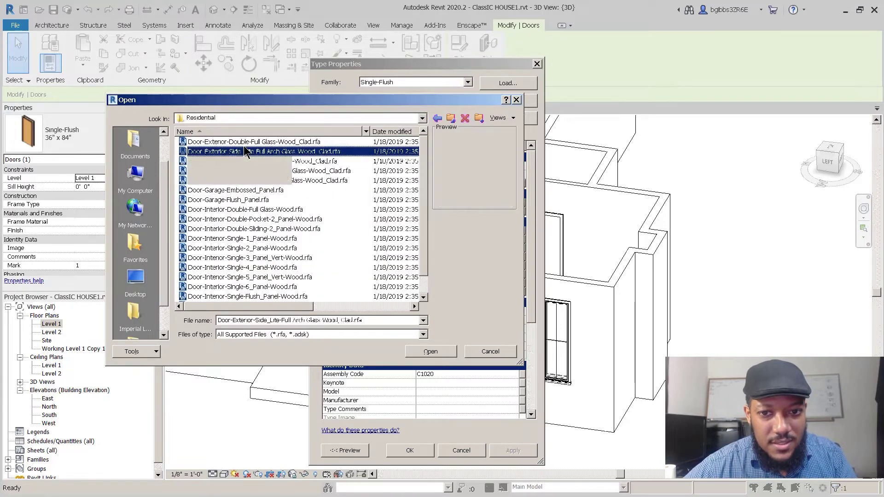
key("Down")
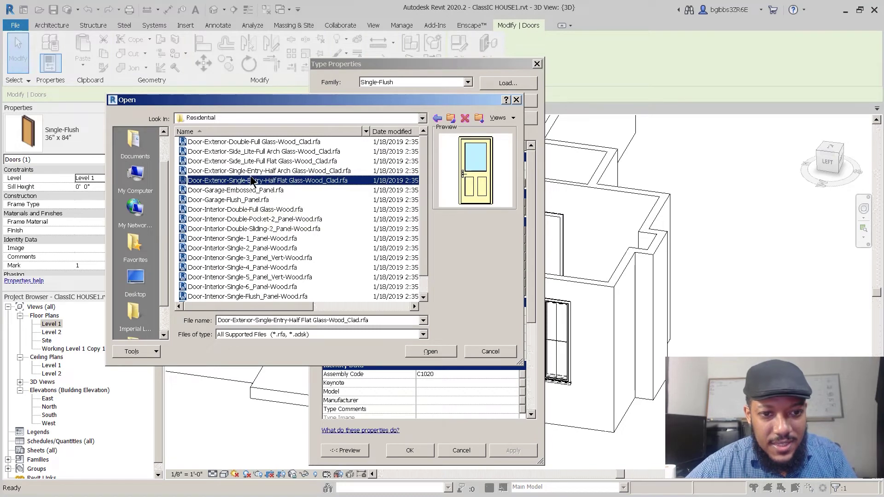
key("Down")
key("Down")
key("Down")
key("Down")
key("Down")
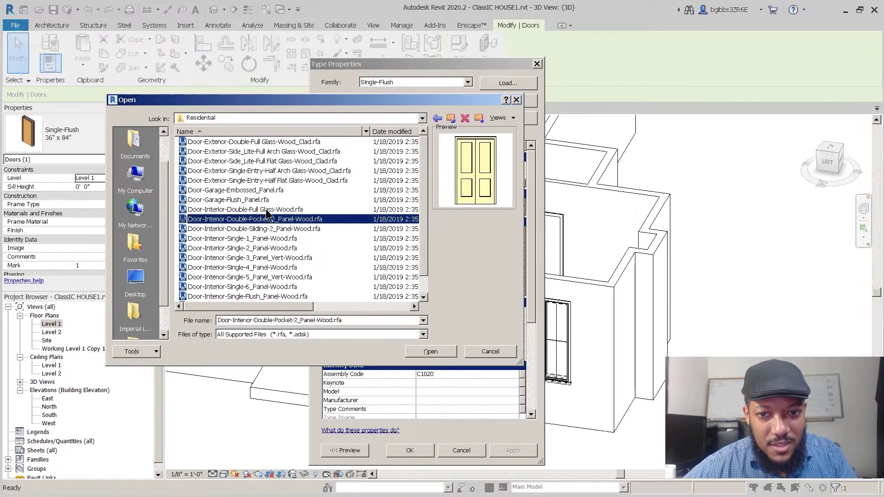
key("Down")
key("Down")
key("Down")
key("Down")
key("Down")
key("Down")
key("Down")
key("Down")
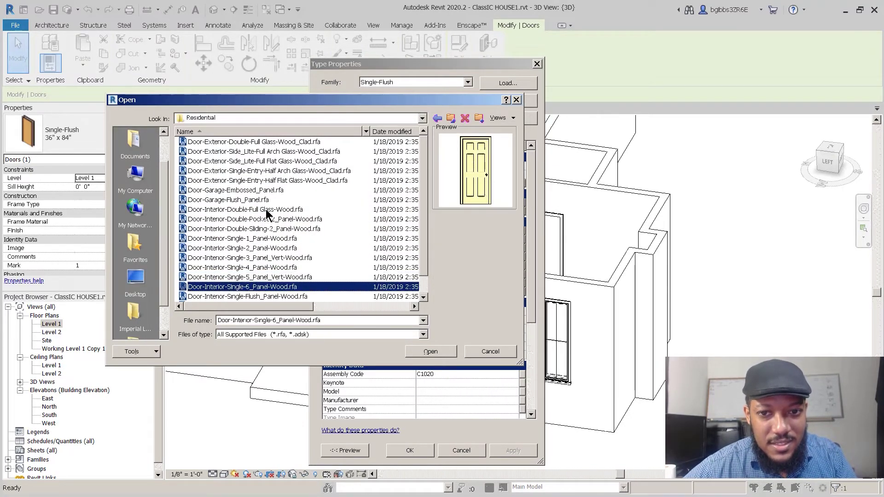
key("Down")
key("Up")
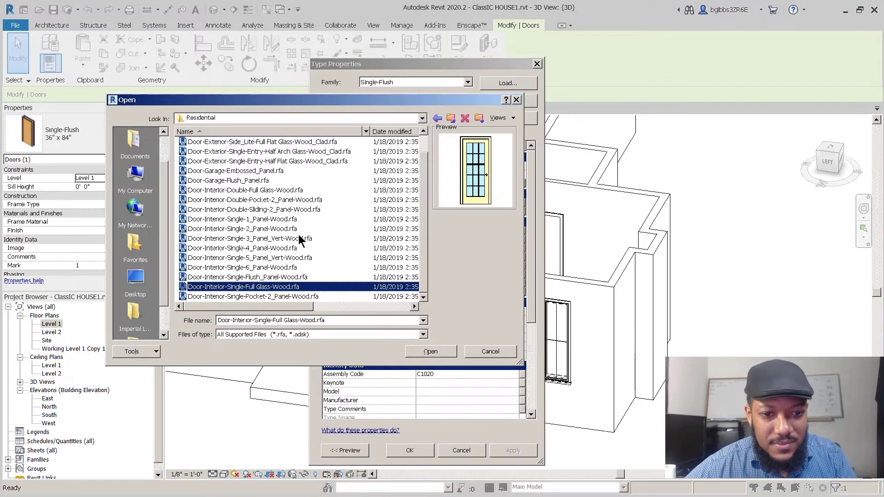
scroll(296, 245, "up", 1)
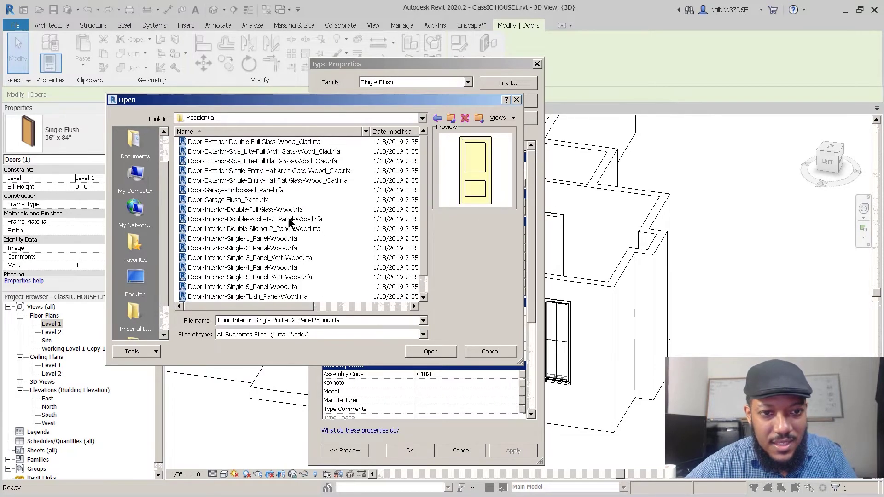
- Load the Door-Exterior-Single-Entry-Half Flat Glass-Wood_Clad family in the 36" x 96" type for the front door
left_click(279, 171)
key("Up")
key("Down")
key("Down")
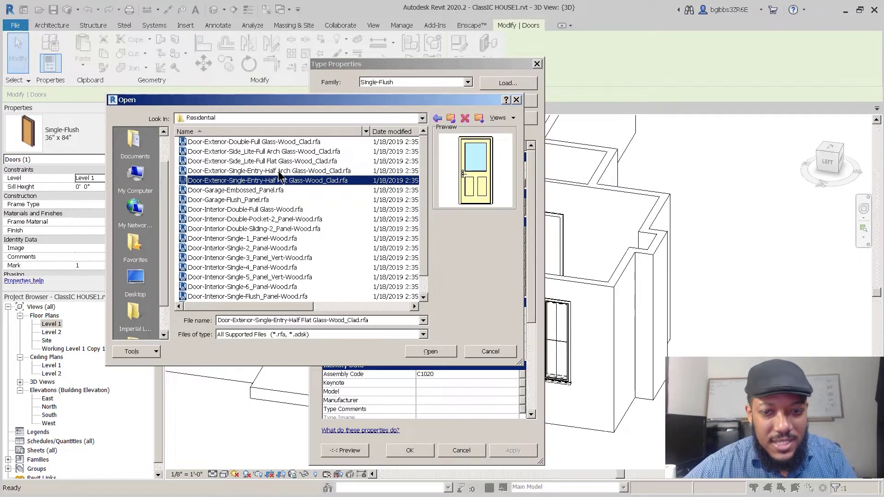
left_click(435, 354)
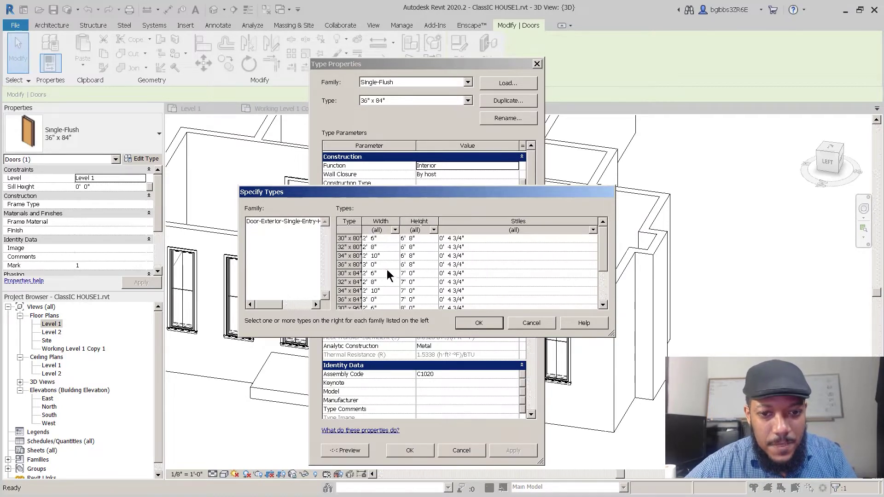
left_click(348, 264)
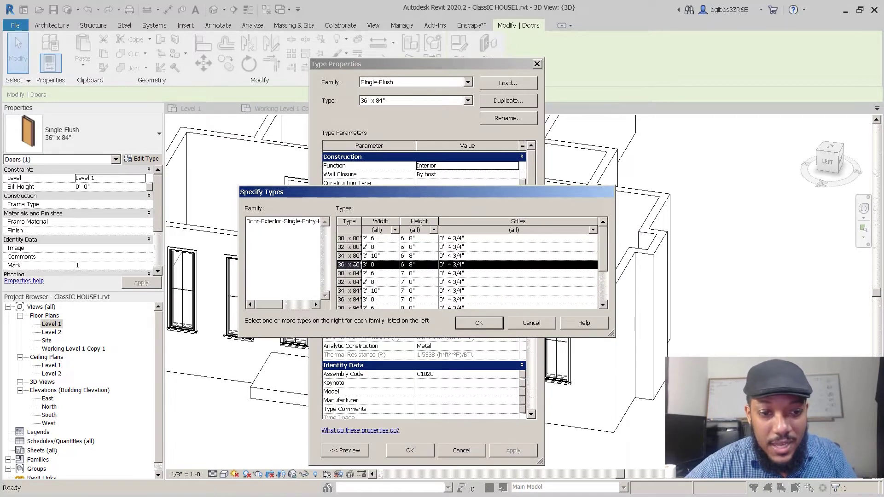
scroll(387, 304, "down", 1)
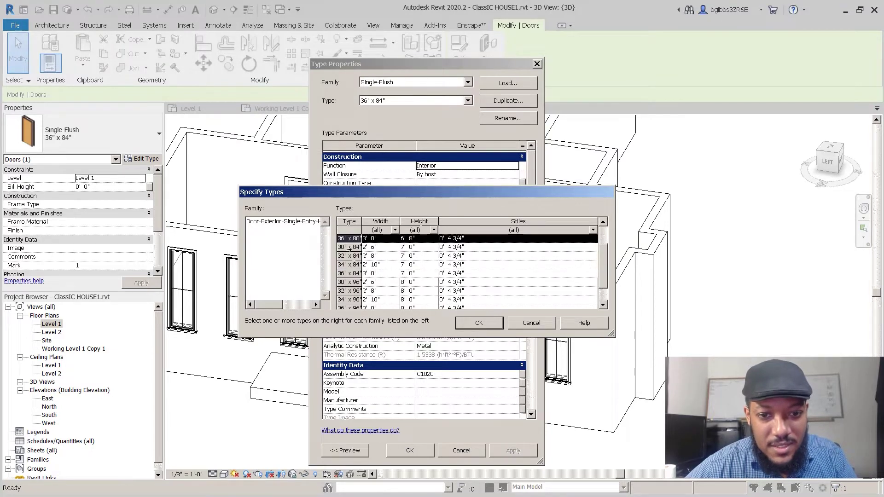
scroll(356, 293, "down", 1)
left_click(355, 291)
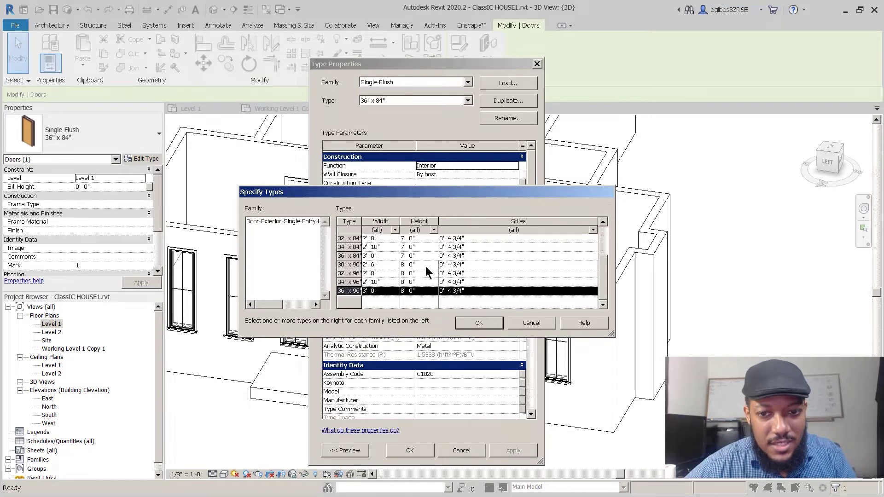
left_click(479, 323)
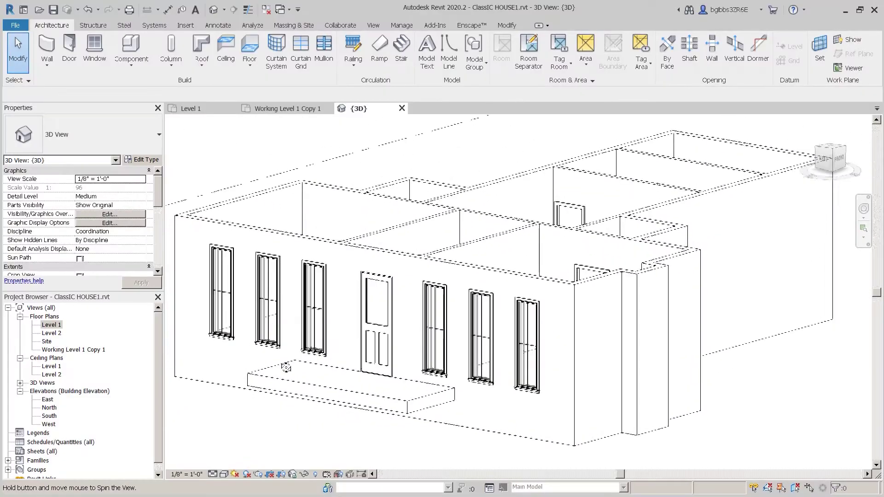
middle_click_drag(322, 369, 456, 322, "shift")
scroll(363, 389, "down", 3)
scroll(351, 389, "down", 3)
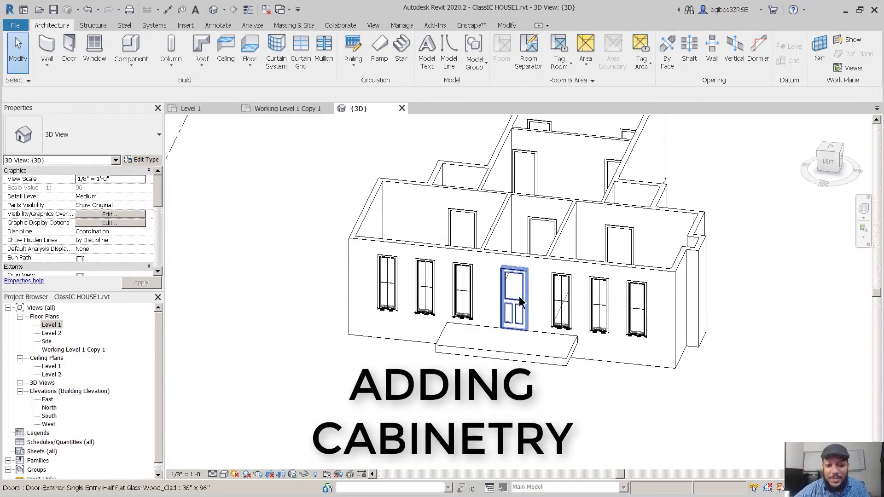
middle_click_drag(437, 234, 361, 250)
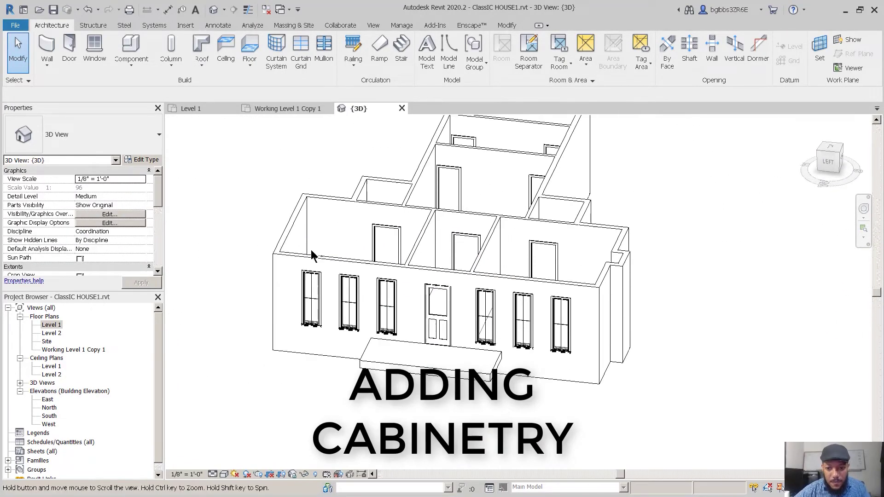
- Close the Working Level 1 Copy 1 plan and switch to the Level 1 floor plan
left_click(273, 106)
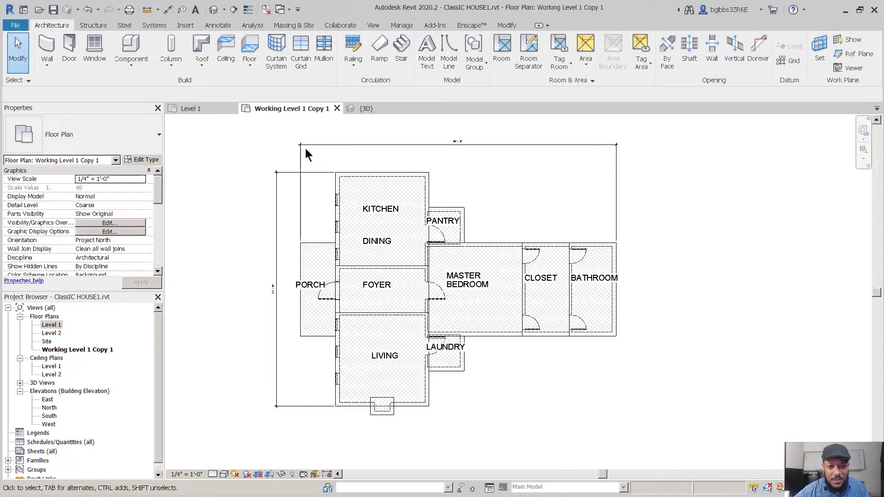
left_click(337, 108)
left_click(195, 109)
scroll(395, 233, "up", 4)
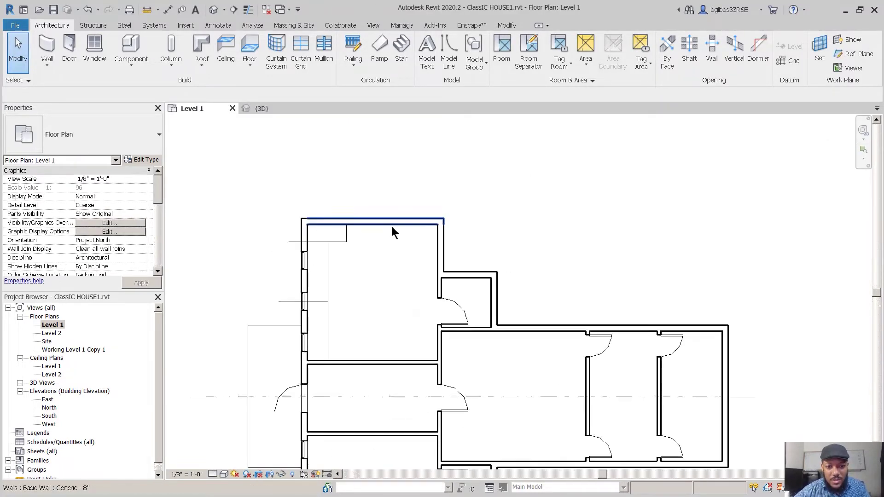
scroll(351, 233, "down", 2)
middle_click_drag(373, 265, 364, 227)
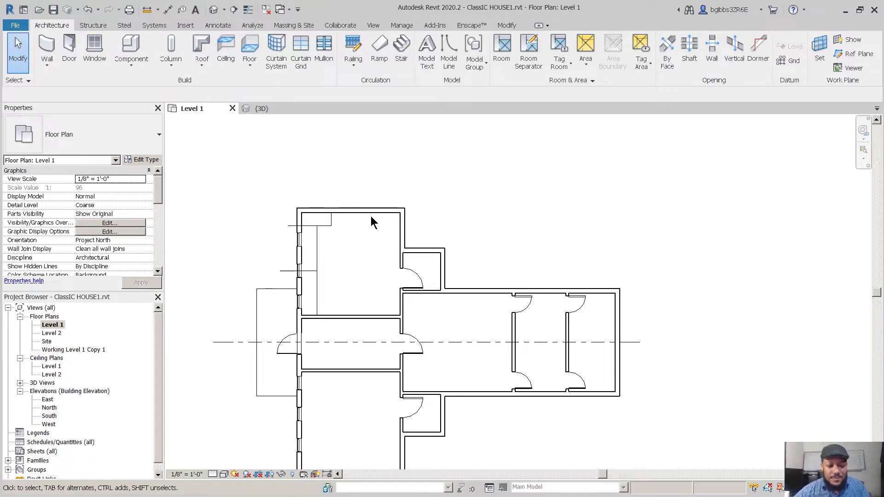
- Start placing a component and search the loaded component types for "cab"
scroll(250, 224, "up", 2)
key("c")
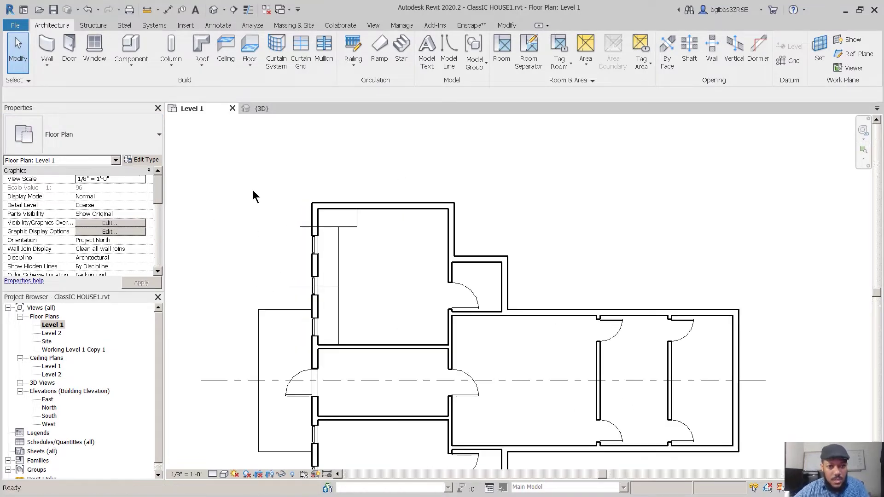
scroll(304, 198, "up", 2)
key("c")
key("m")
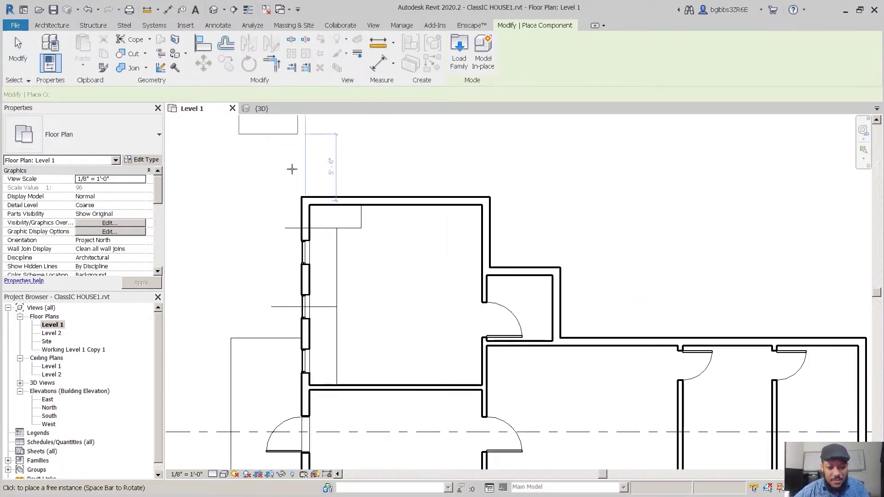
scroll(215, 175, "up", 1)
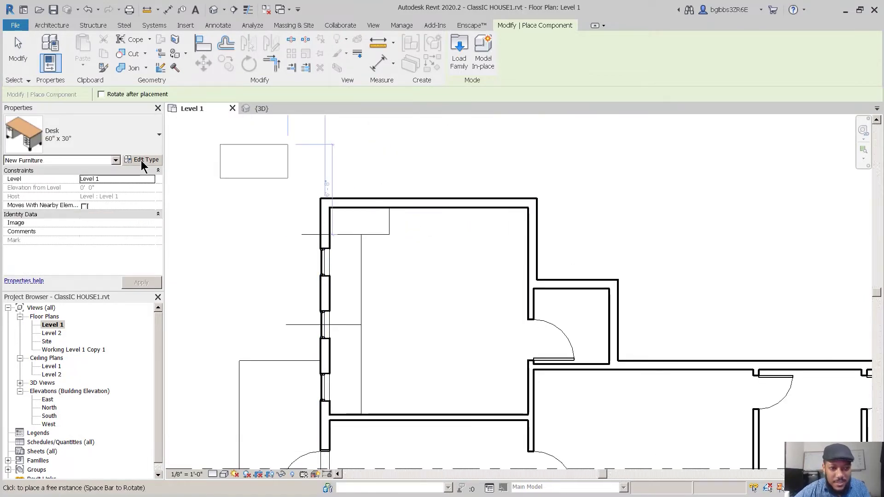
left_click(96, 143)
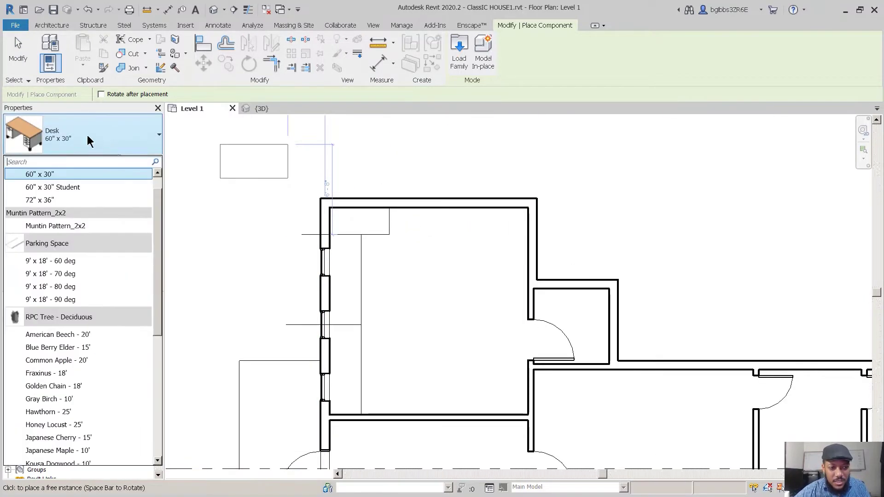
type("cab")
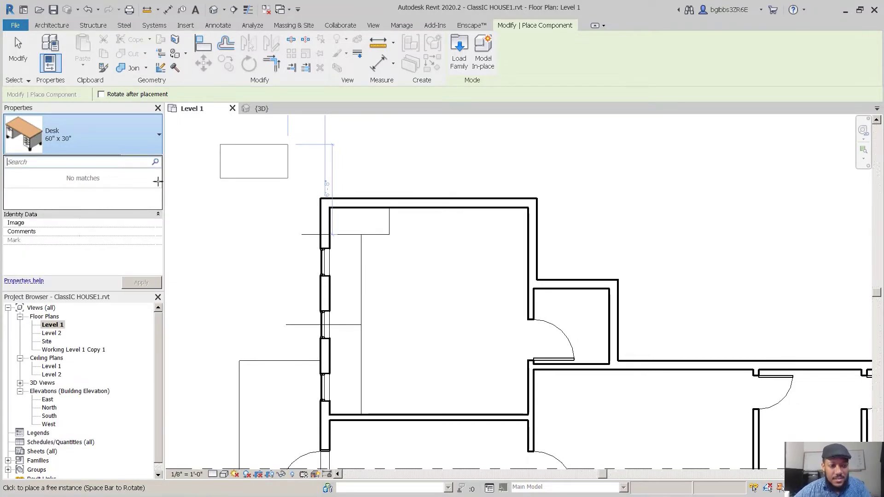
key("Escape")
- Start loading a new component family and browse to the Base Cabinets folder in the US Imperial Casework library
left_click(147, 157)
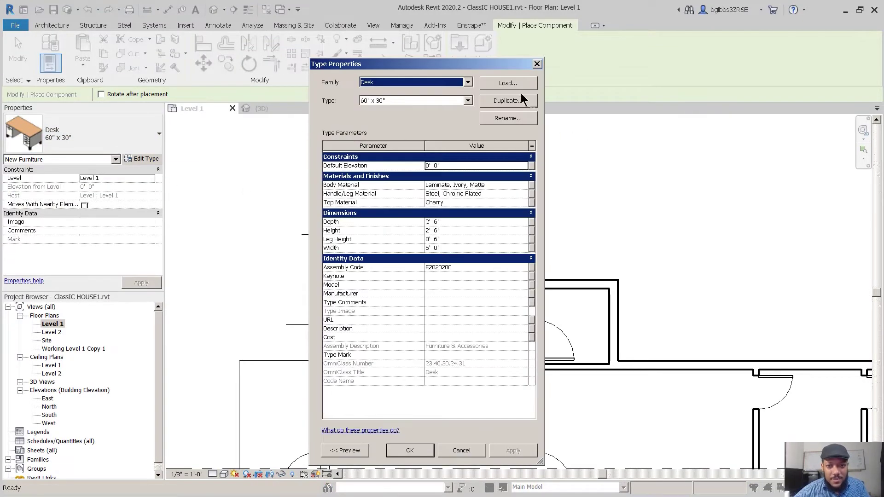
left_click(511, 83)
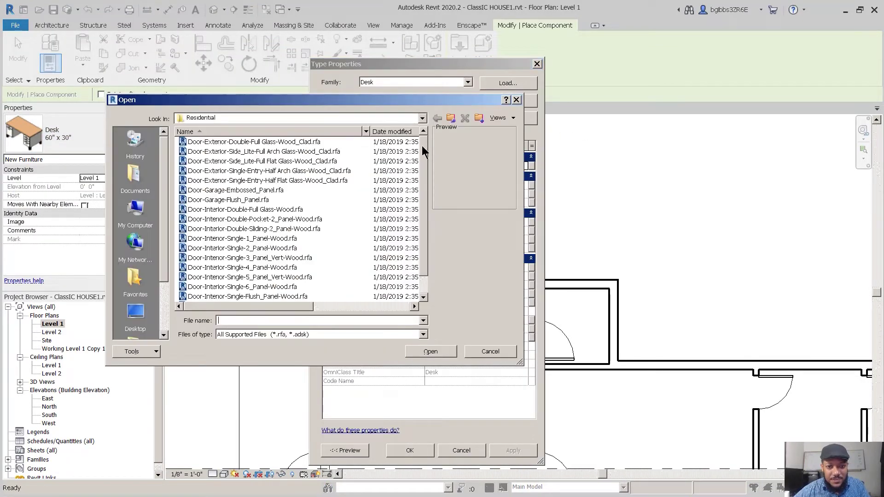
left_click(450, 118)
left_click(451, 118)
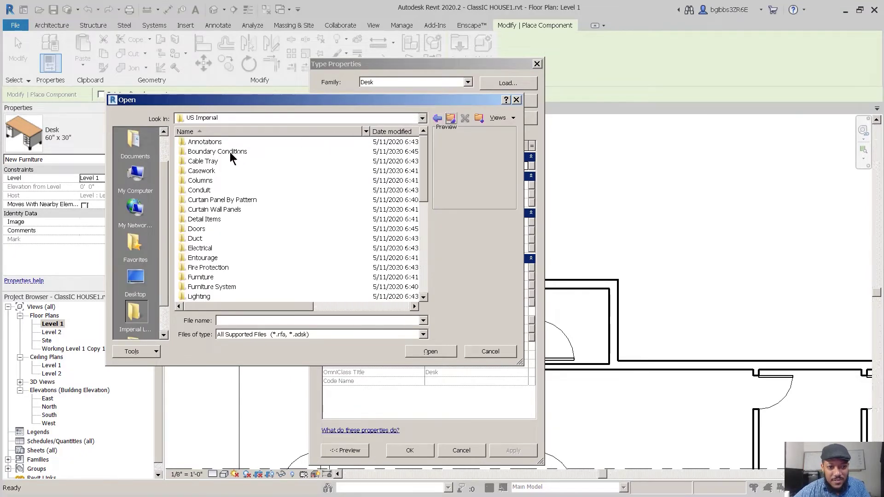
left_click(203, 171)
double_click(203, 171)
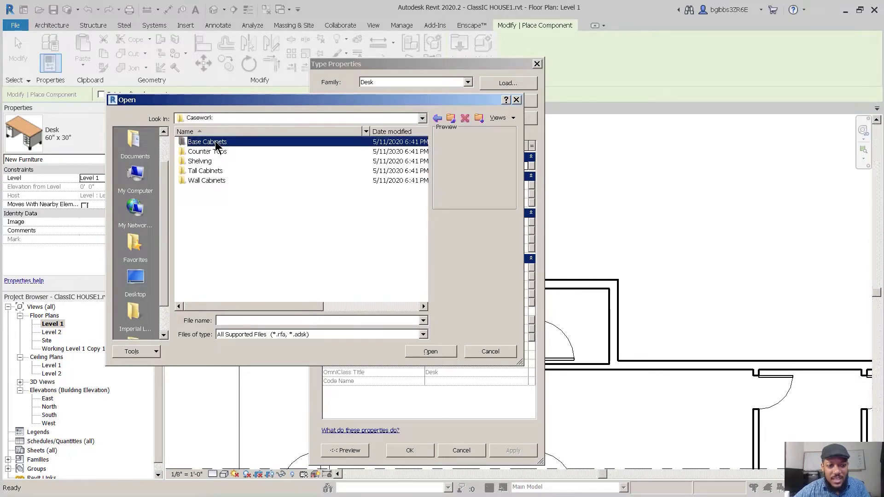
double_click(215, 142)
- Preview the base cabinet families in the Base Cabinets folder, from the four-drawer cabinet through the single-door cabinet
left_click(244, 143)
left_click(239, 150)
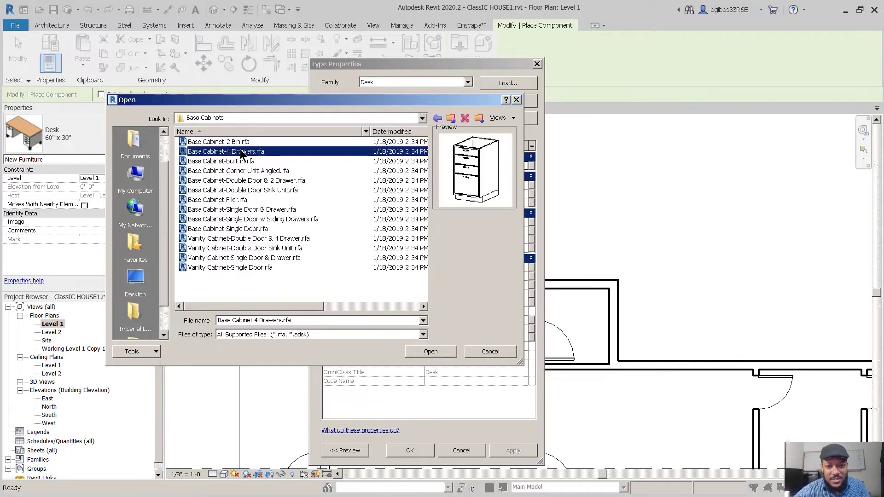
left_click(239, 161)
left_click(239, 171)
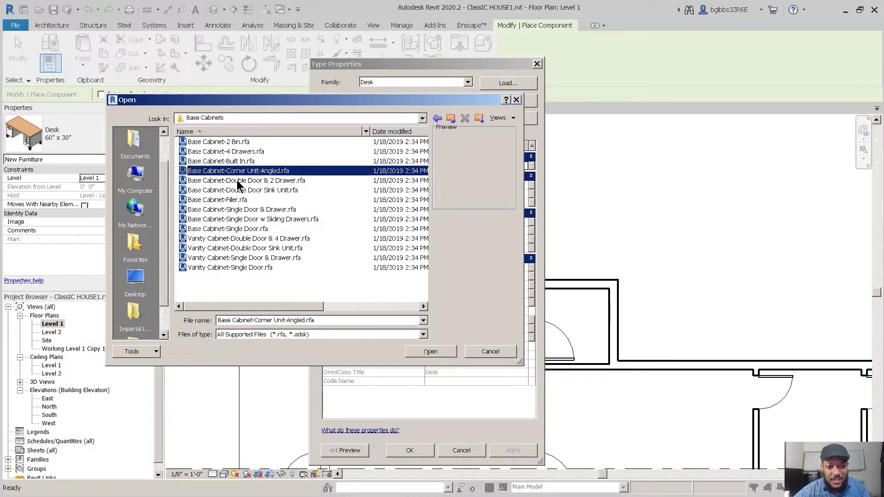
left_click(241, 180)
left_click(242, 189)
left_click(245, 210)
left_click(246, 219)
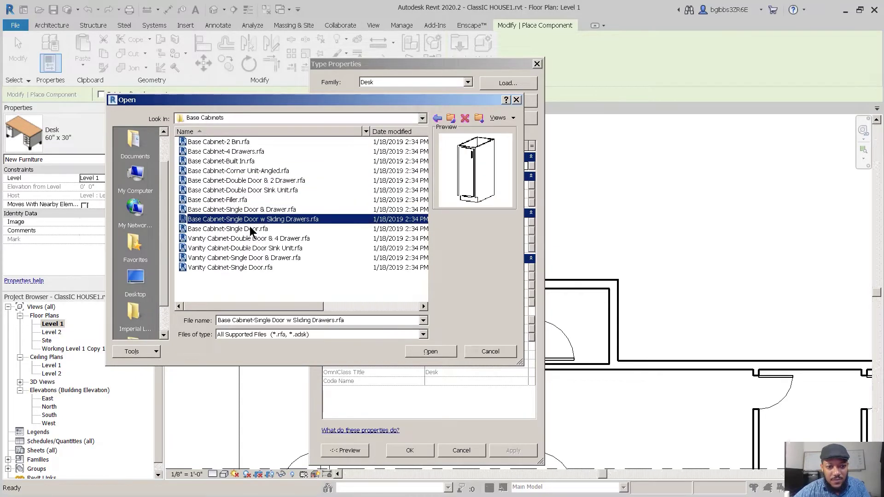
left_click(250, 227)
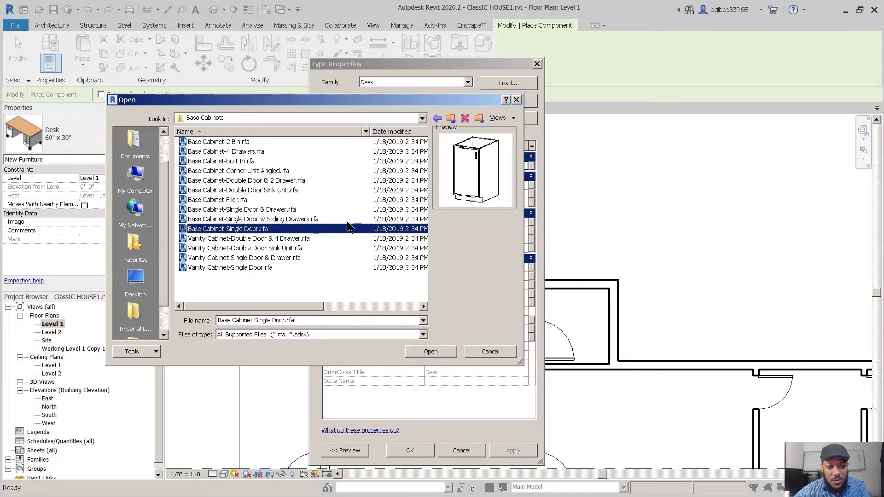
- Load the Counter Top family from the Counter Tops casework folder and use its 24" Depth type
left_click(452, 118)
double_click(216, 150)
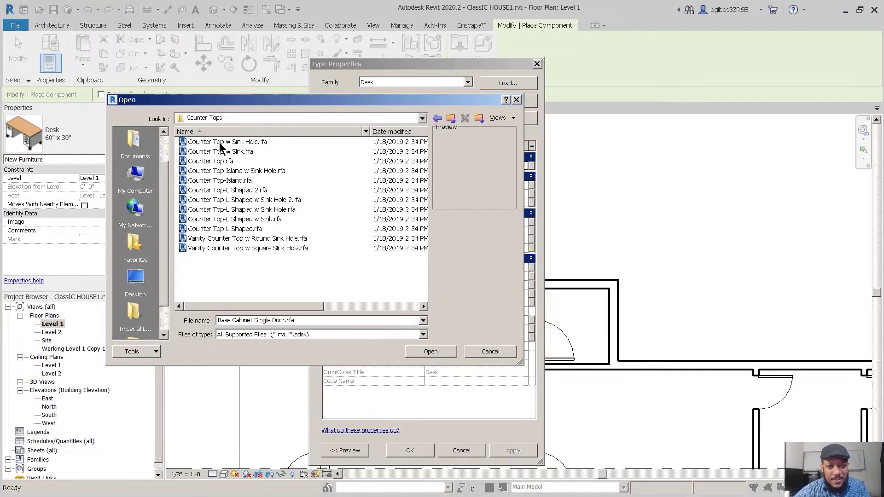
left_click(219, 143)
key("Down")
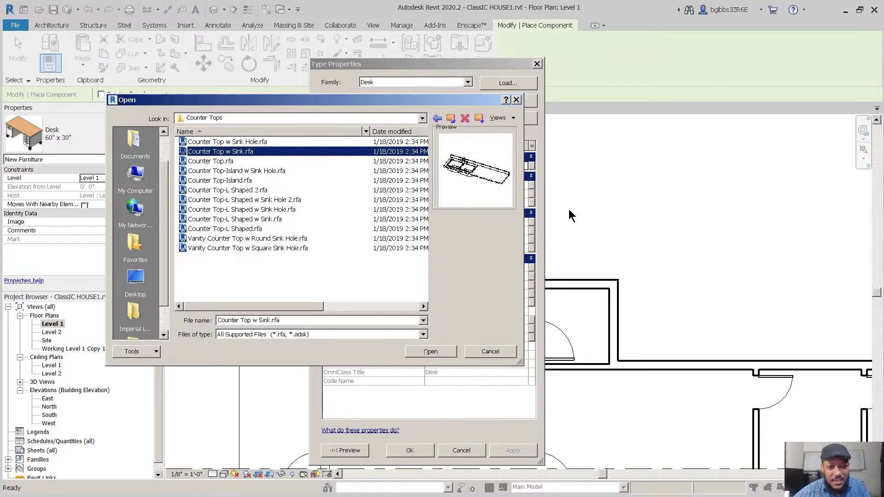
key("Down")
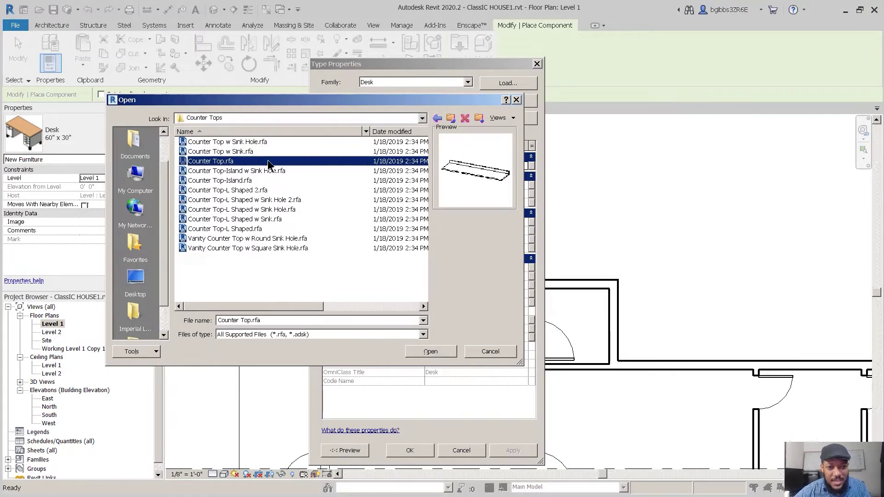
left_click(441, 352)
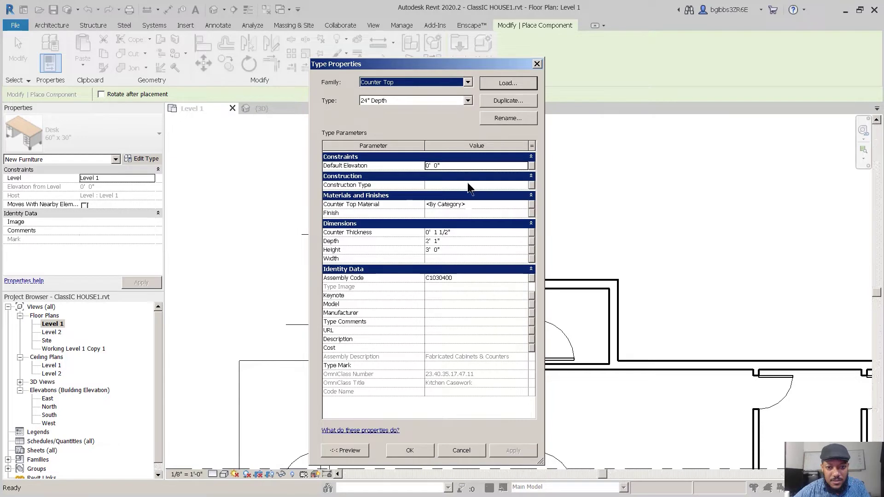
left_click(421, 453)
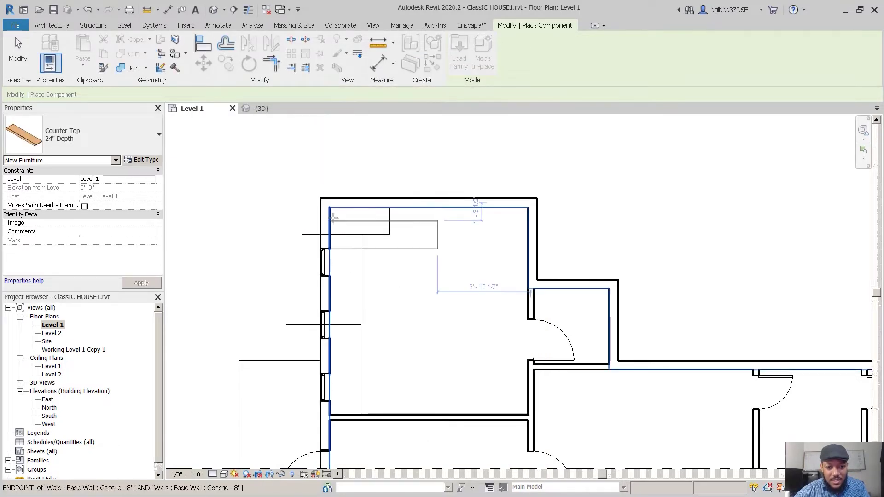
- Place the 8' long counter top in the northwest inside corner of the kitchen, against the north wall
scroll(326, 193, "up", 5)
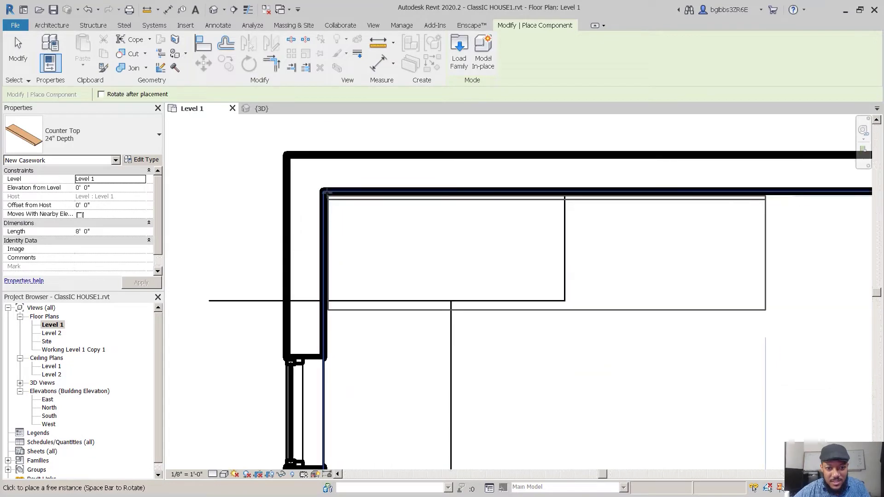
scroll(324, 190, "up", 3)
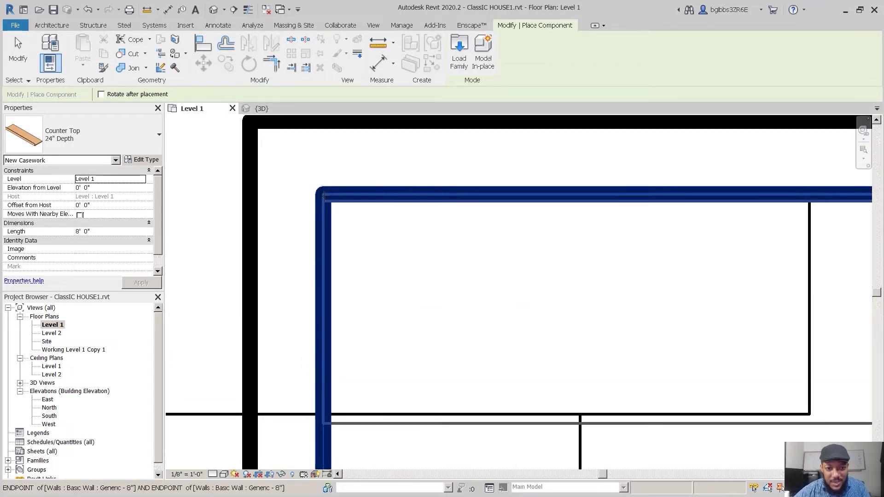
scroll(324, 194, "down", 5)
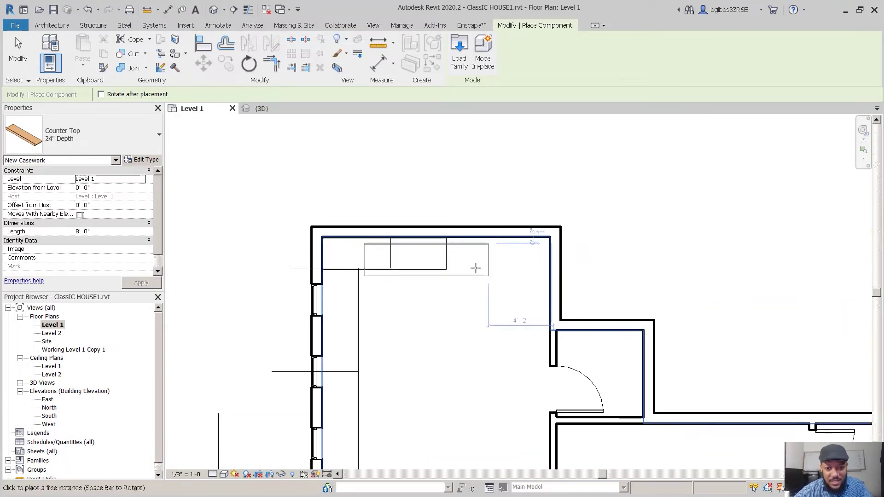
left_click(413, 256)
key("Escape")
left_click(376, 248)
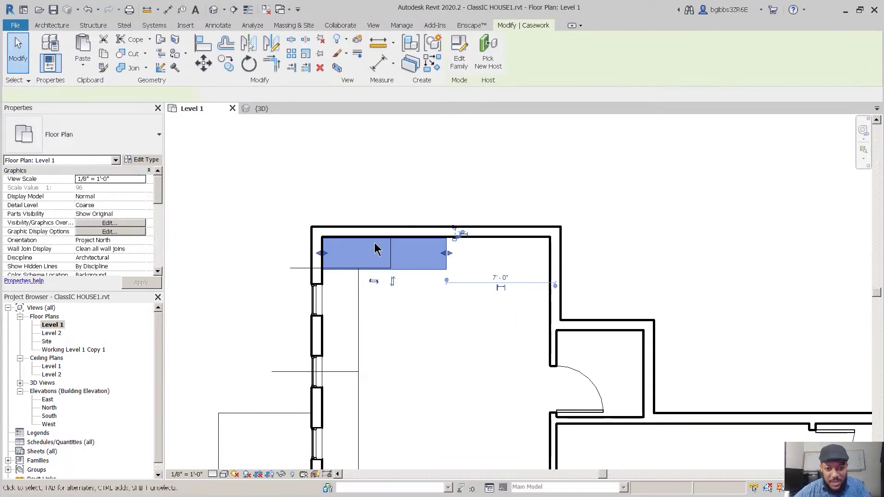
key("Escape")
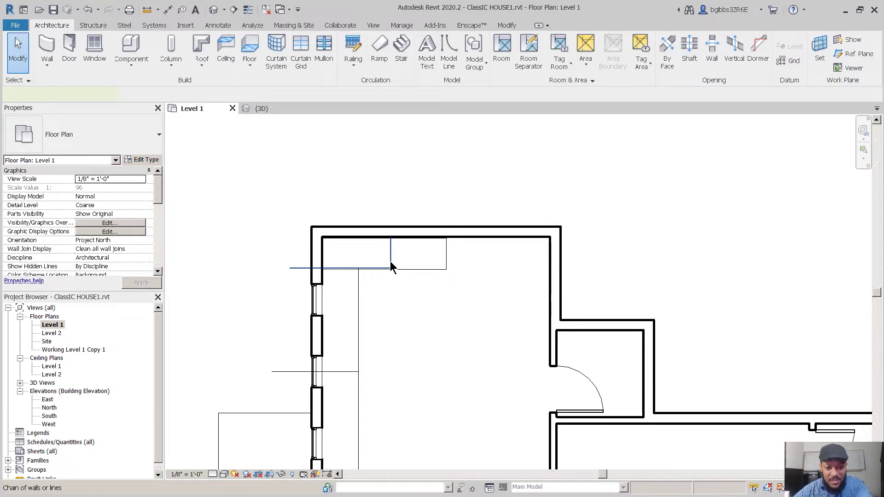
- Delete the two thin detail lines that overlap the kitchen counter top
left_click(390, 264)
scroll(392, 257, "up", 2)
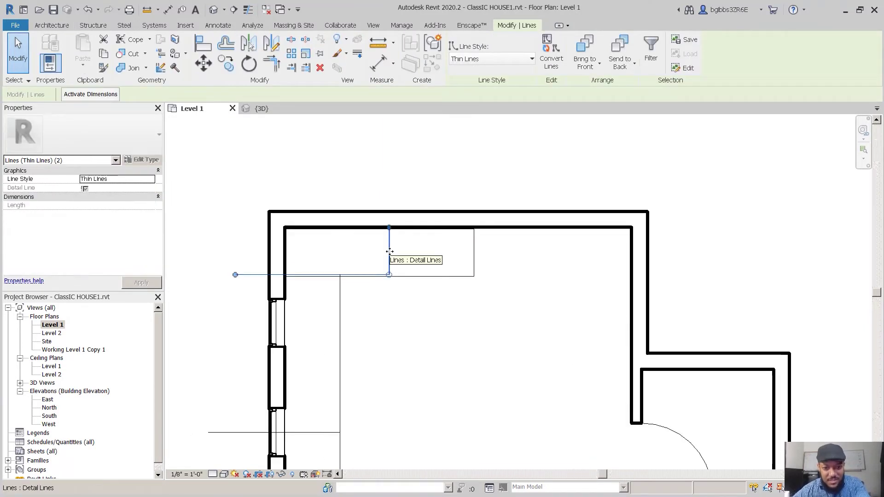
key("Delete")
scroll(389, 262, "down", 2)
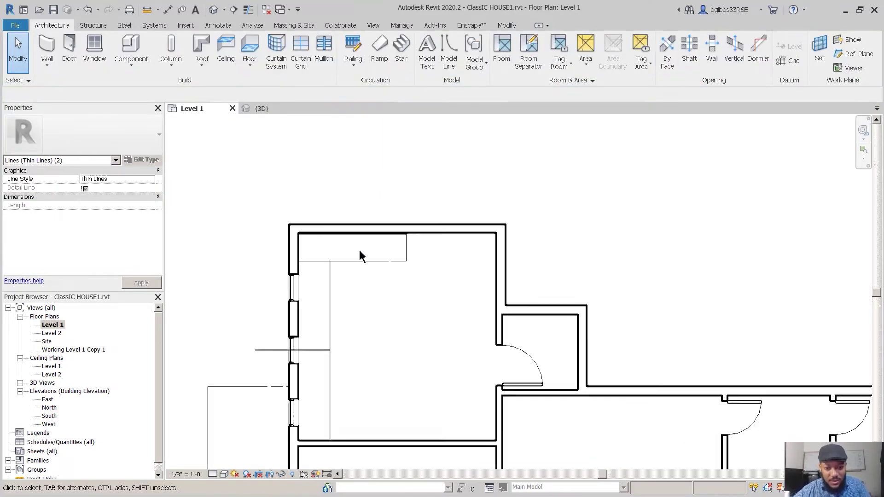
- Stretch the counter top's east end to the kitchen's east wall, for a length of 14' 8"
left_click(406, 254)
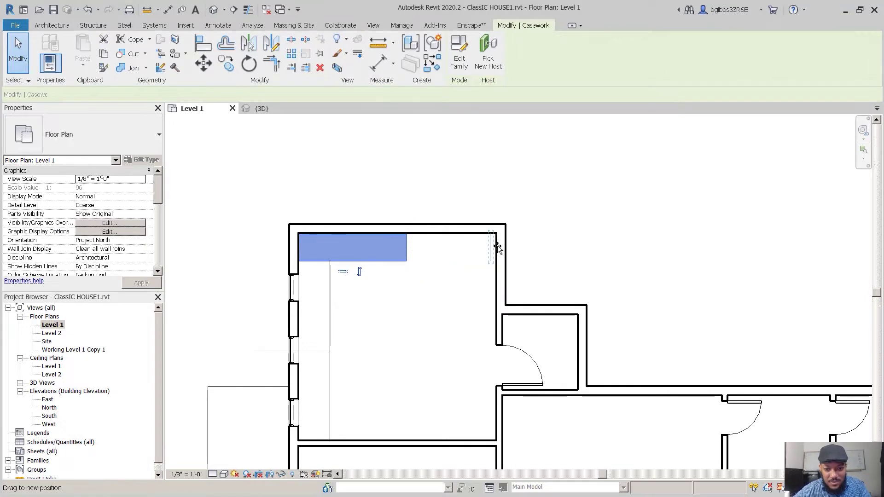
left_click_drag(497, 245, 497, 246)
scroll(394, 225, "down", 2)
middle_click_drag(416, 288, 406, 288)
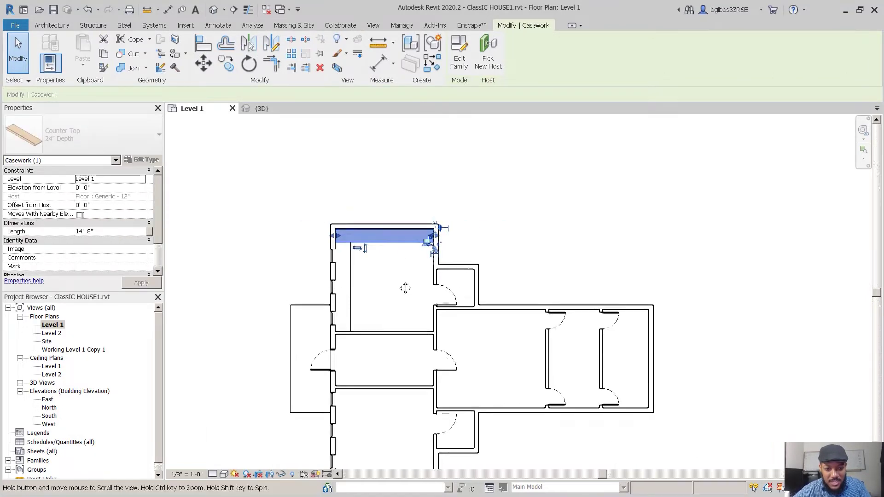
scroll(360, 222, "up", 3)
scroll(351, 243, "down", 3)
middle_click_drag(505, 329, 403, 302)
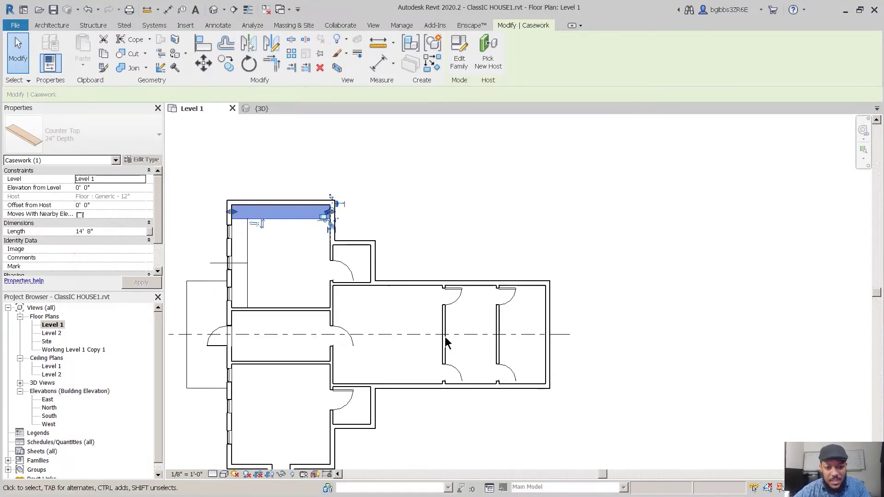
key("Escape")
- Start placing another component and load the Vanity Counter Top w Round Sink Hole family from the Counter Tops folder
scroll(519, 369, "up", 2)
scroll(454, 244, "down", 3)
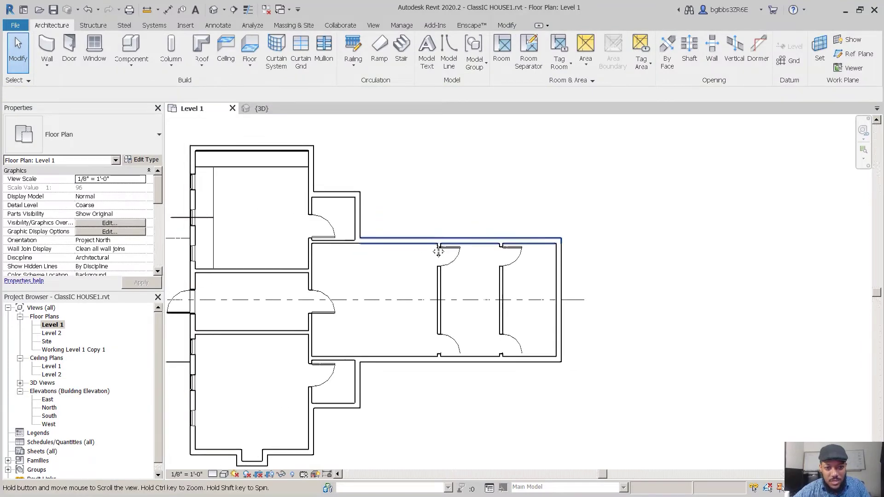
scroll(567, 310, "up", 3)
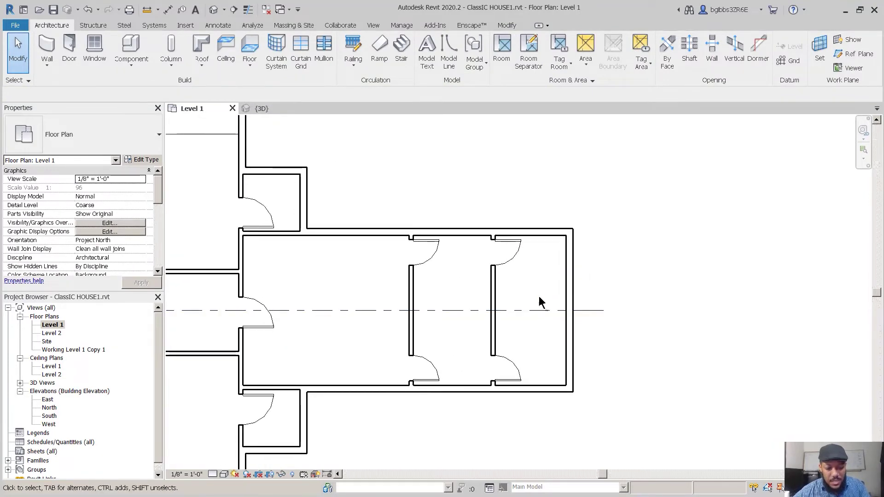
scroll(551, 298, "up", 2)
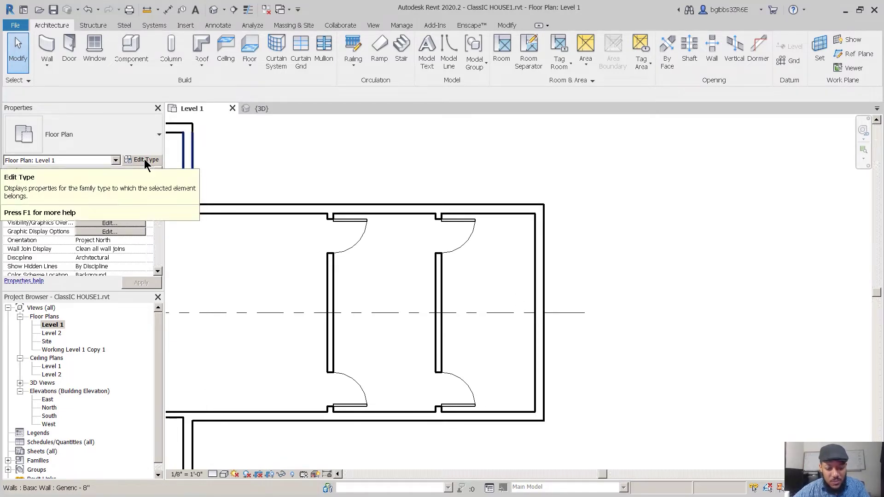
key("c")
key("m")
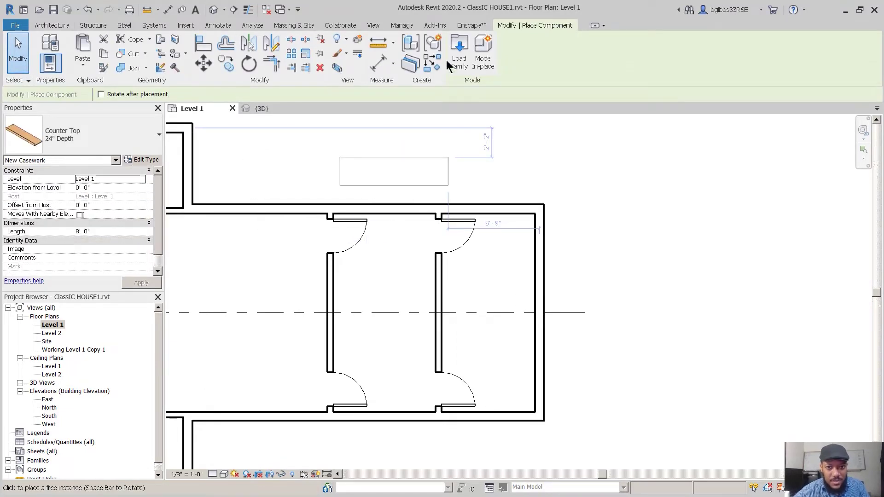
left_click(459, 51)
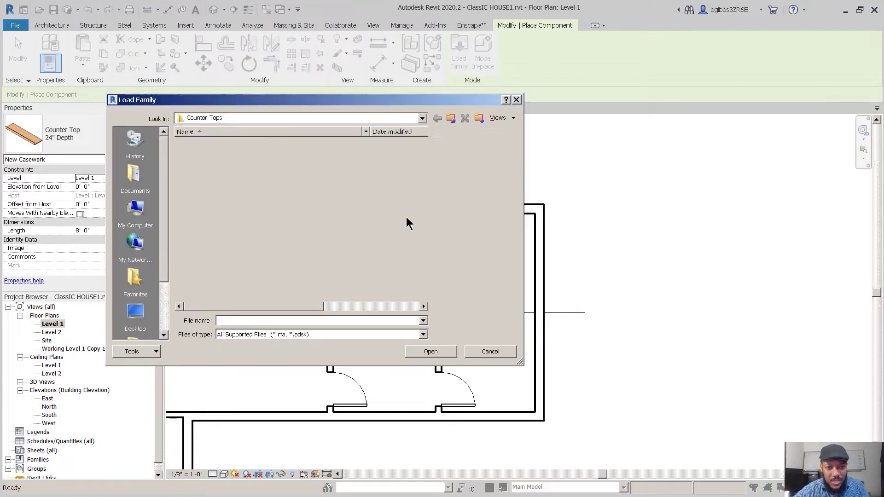
left_click(237, 154)
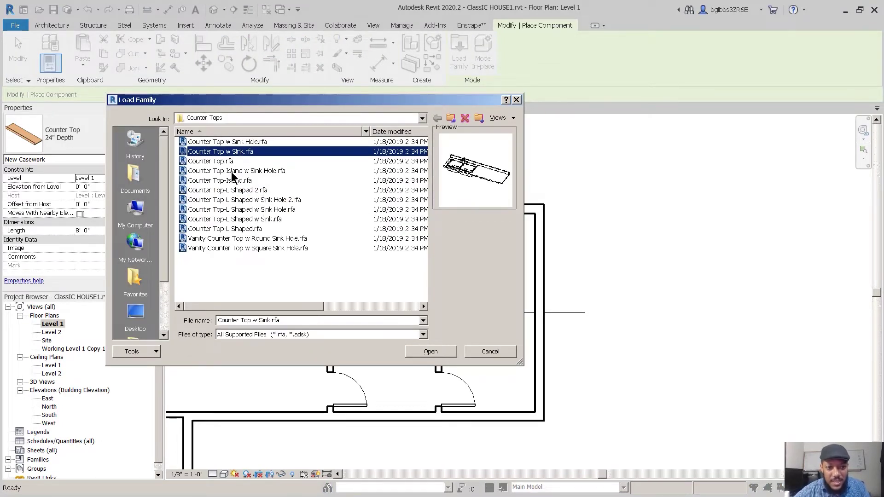
left_click(233, 171)
left_click(239, 180)
left_click(258, 190)
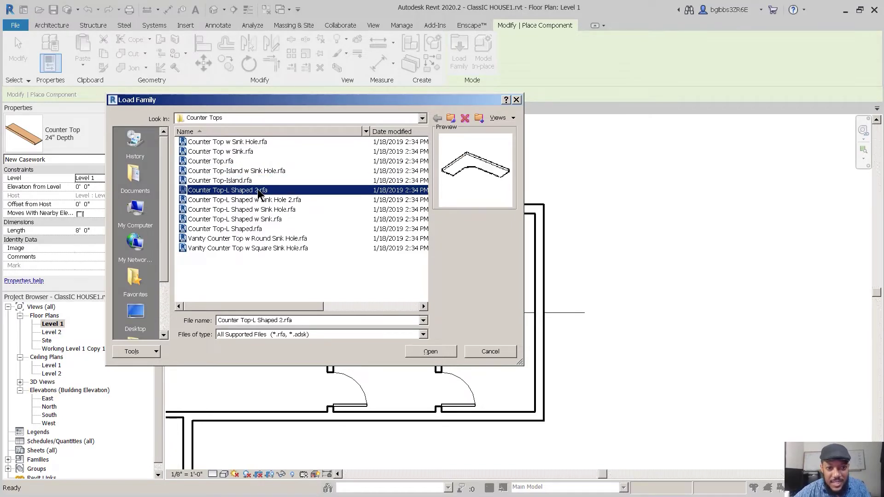
left_click(243, 239)
left_click(247, 247)
left_click(247, 238)
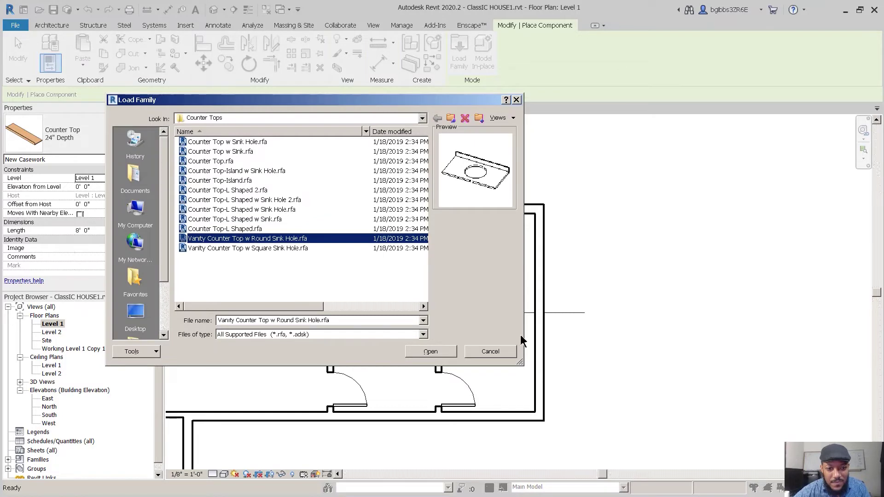
left_click(443, 350)
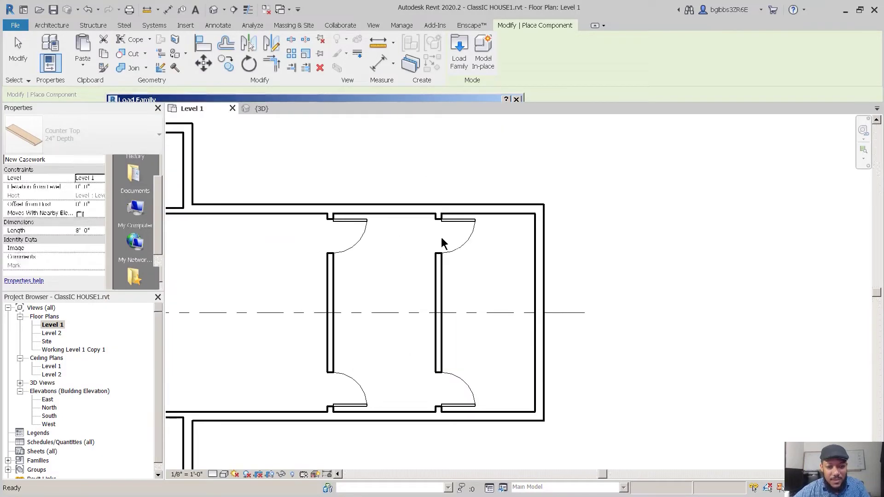
- Place the vanity counter top in the easternmost room, near its east wall and just above the centre line
scroll(502, 271, "up", 1)
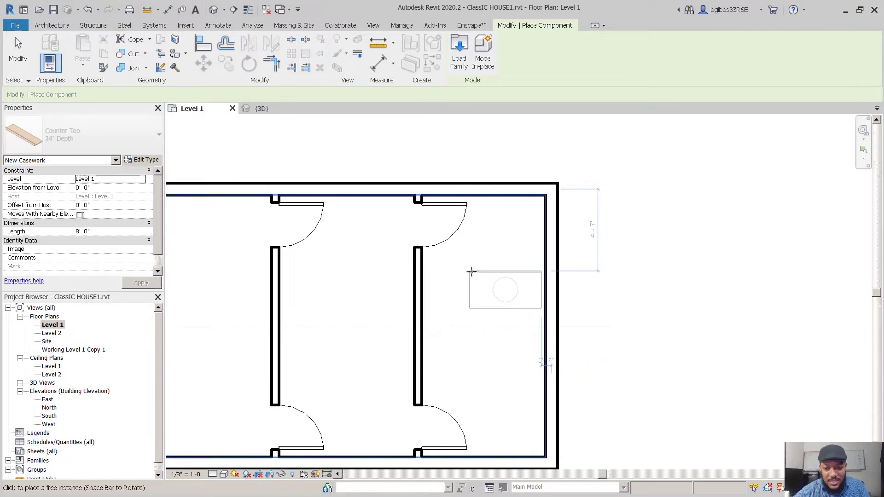
left_click(518, 289)
scroll(489, 276, "down", 1)
scroll(490, 275, "down", 1)
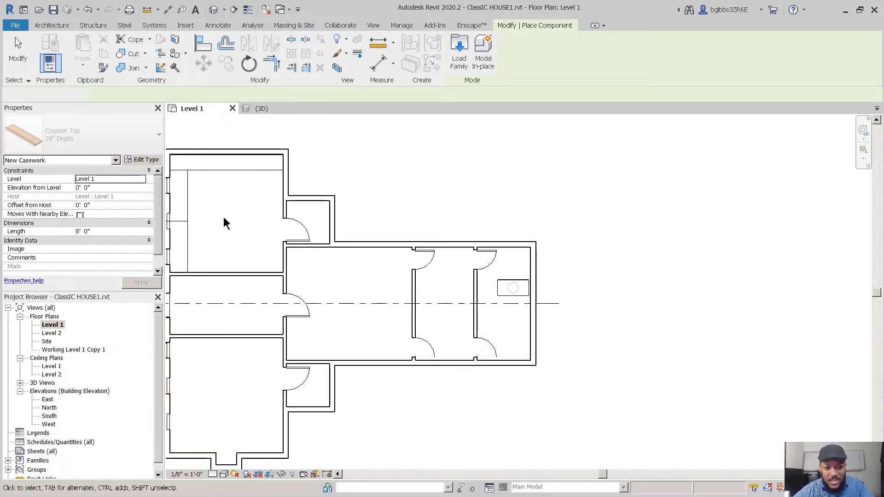
key("Escape")
- Try shortening the kitchen counter top at its east end and stretch it back to the east wall
left_click(228, 162)
scroll(229, 164, "up", 2)
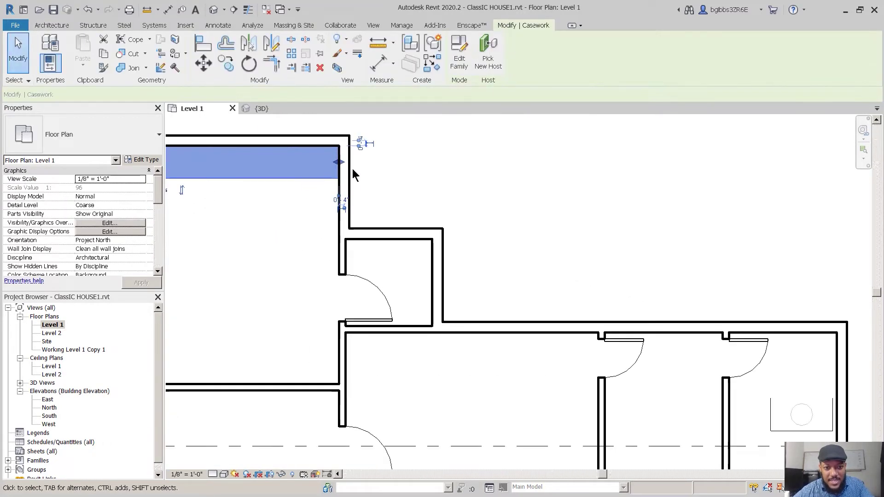
left_click_drag(337, 163, 305, 159)
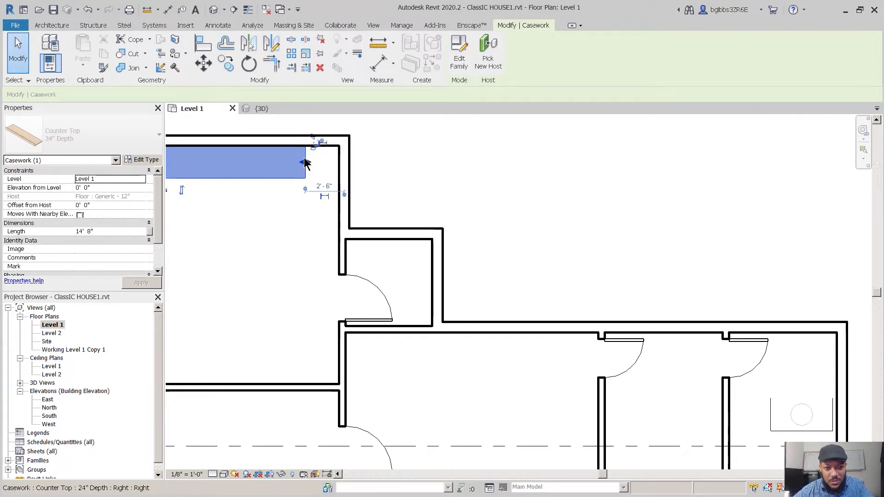
scroll(303, 159, "up", 2)
scroll(303, 159, "up", 1)
left_click_drag(306, 168, 377, 164)
scroll(364, 203, "down", 2)
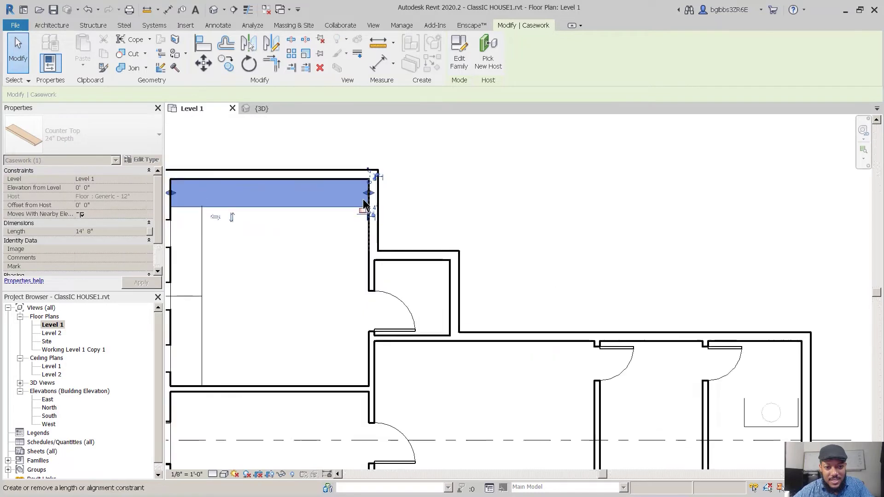
scroll(364, 203, "down", 2)
left_click(557, 323)
- Rotate the vanity counter top in the easternmost room by 90 degrees about its centre
scroll(557, 322, "up", 3)
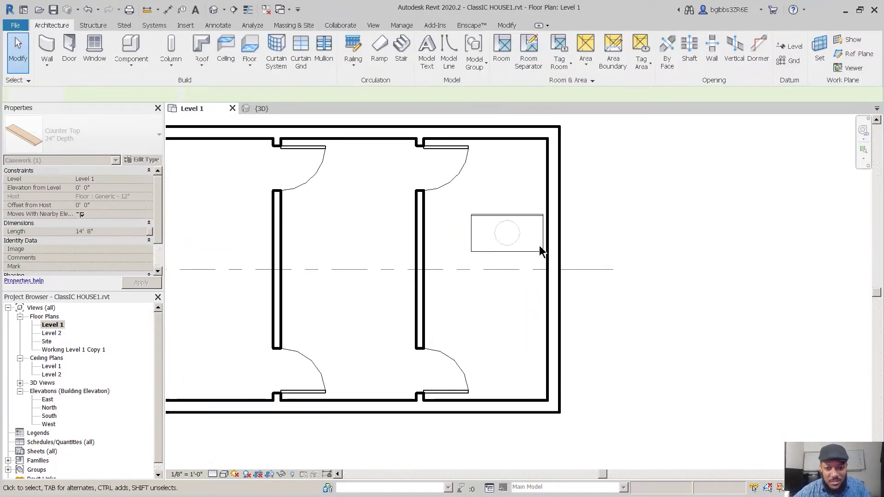
left_click(538, 214)
key("r")
key("o")
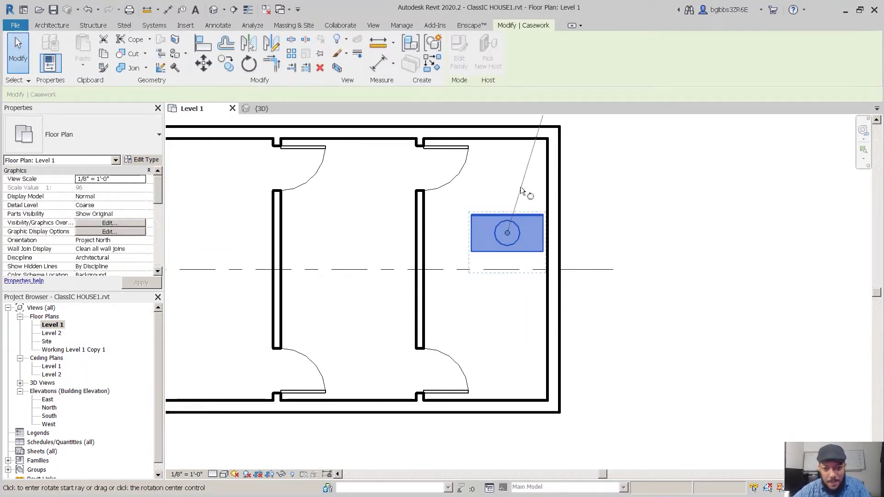
left_click(510, 187)
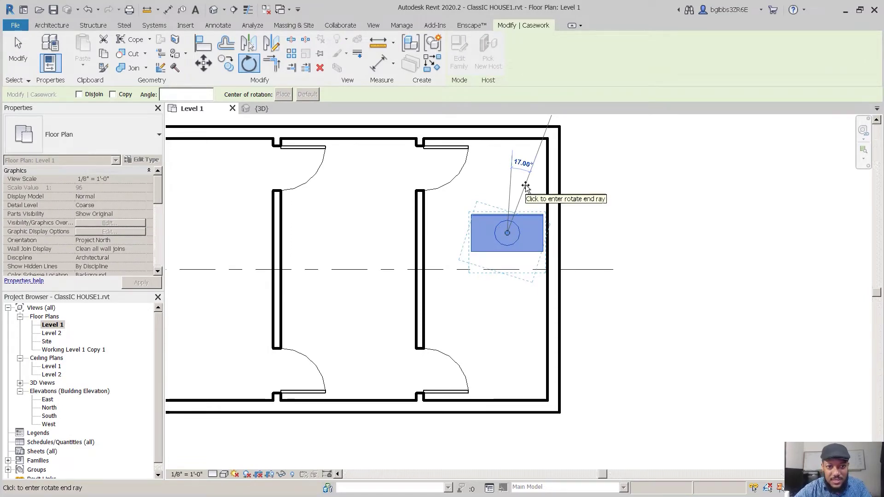
type("90")
key("Return")
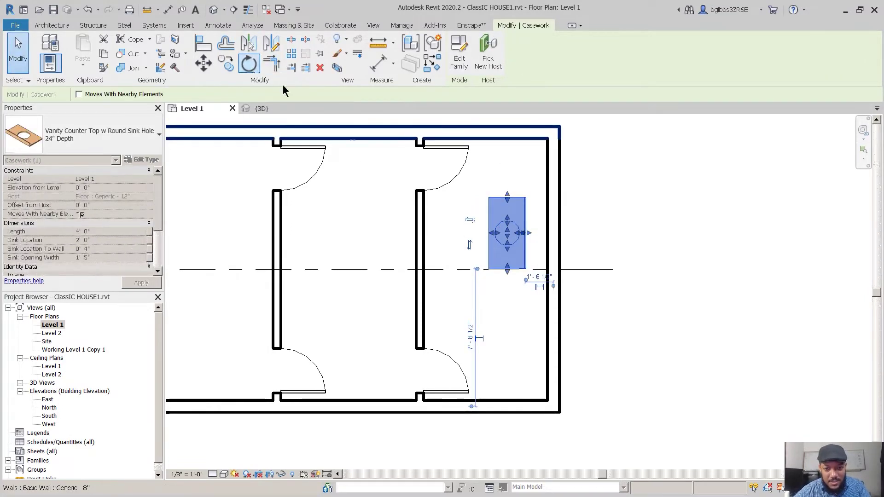
key("Escape")
- Try to align the vanity counter top's back edge with the inner face of the east wall
scroll(542, 215, "up", 2)
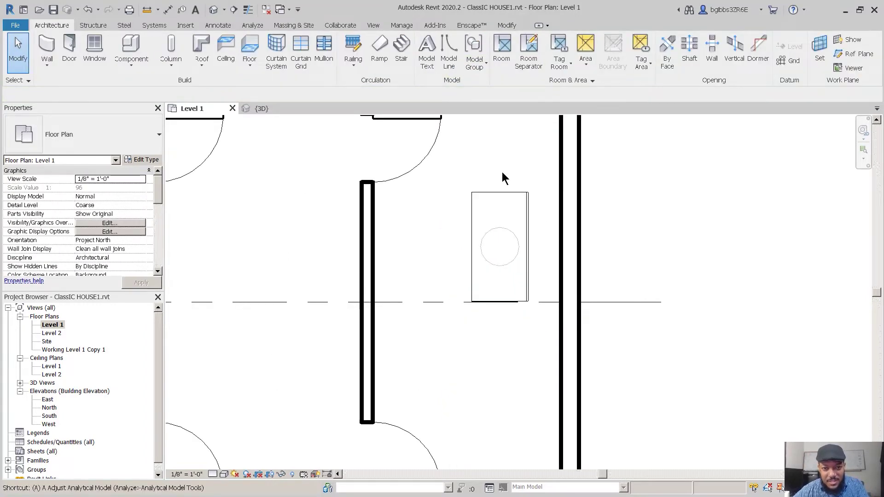
key("l")
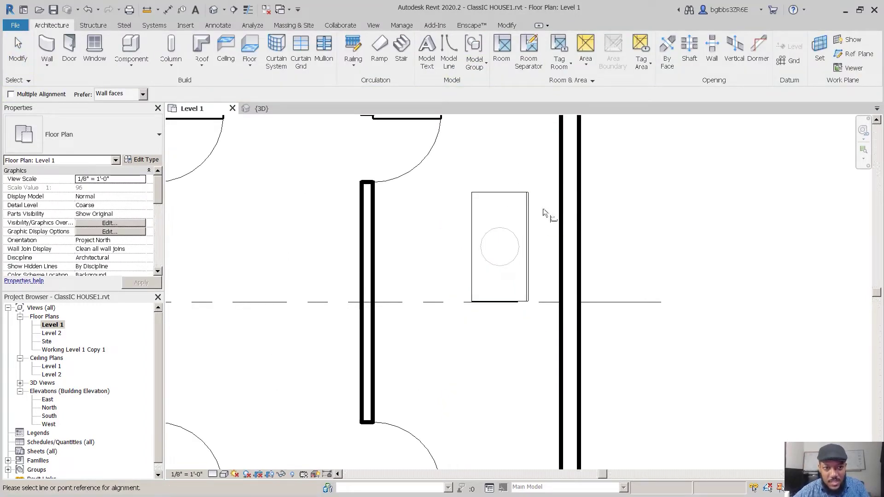
left_click(560, 209)
left_click(528, 214)
key("Escape")
key("ctrl+z")
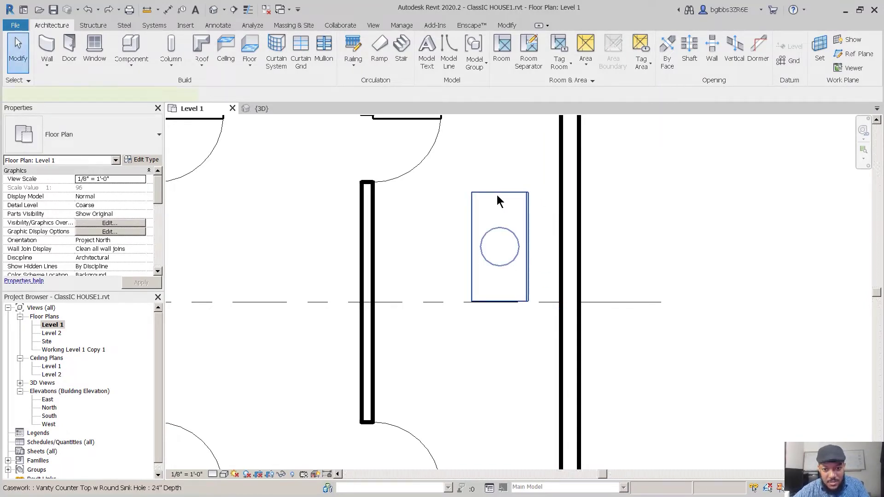
- Retry the alignment of the vanity's back edge to the east wall's inner face and undo it
left_click(497, 196)
scroll(498, 195, "up", 2)
middle_click_drag(535, 269, 496, 267)
scroll(386, 116, "down", 2)
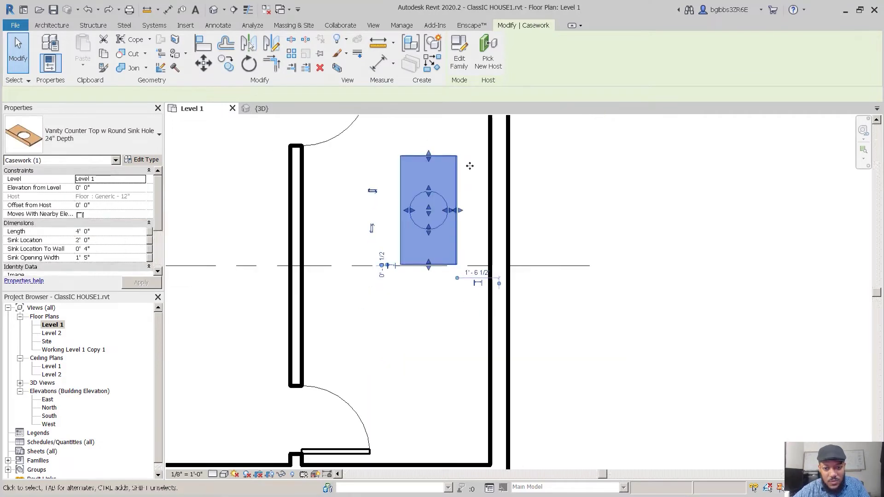
scroll(465, 145, "up", 2)
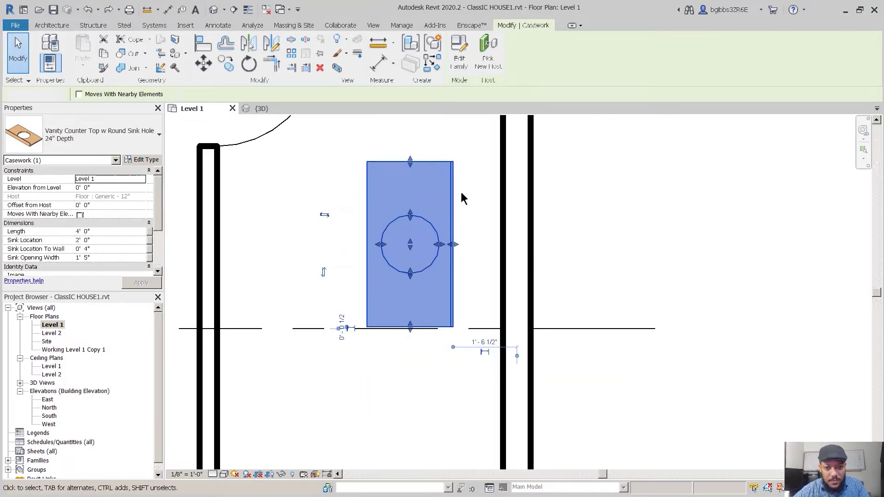
key("Escape")
scroll(485, 285, "down", 1)
key("a")
key("l")
scroll(464, 183, "up", 1)
left_click(509, 223)
left_click(468, 225)
scroll(507, 203, "down", 1)
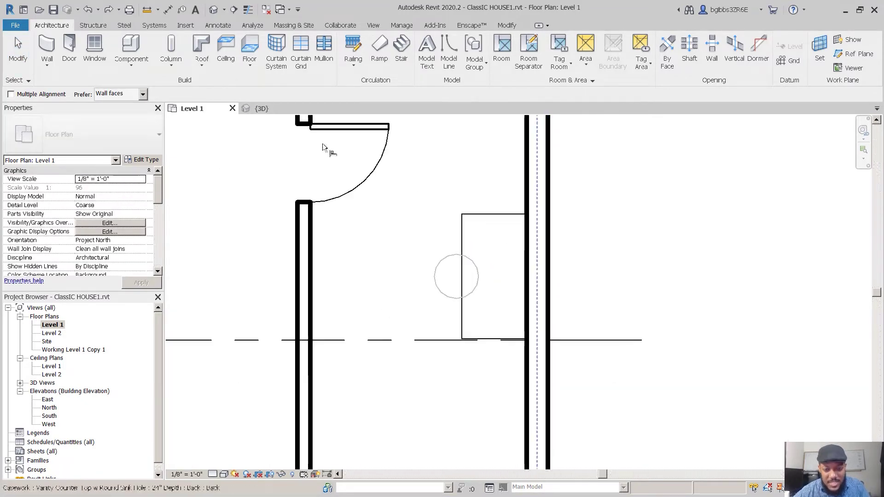
key("ctrl+z")
scroll(512, 291, "up", 1)
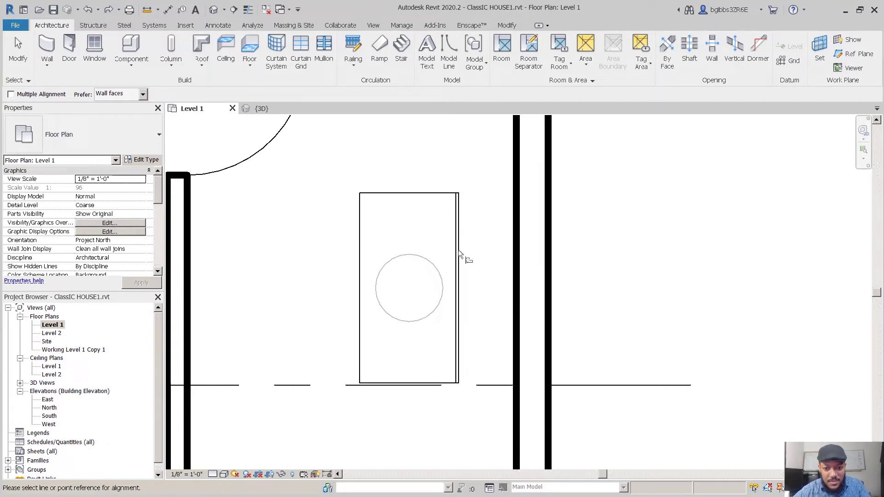
- Move the vanity counter top horizontally from its back corner until it sits against the east wall's inner face
key("Escape")
left_click(462, 238)
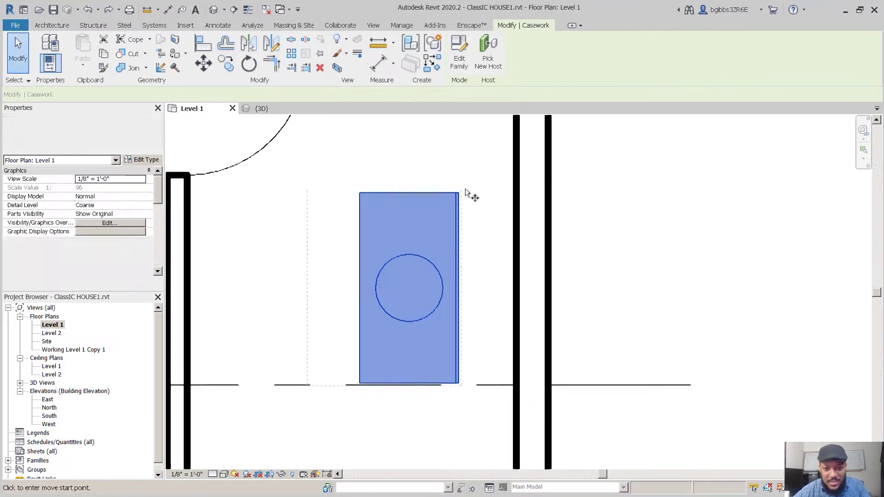
scroll(467, 192, "up", 1)
left_click(460, 193)
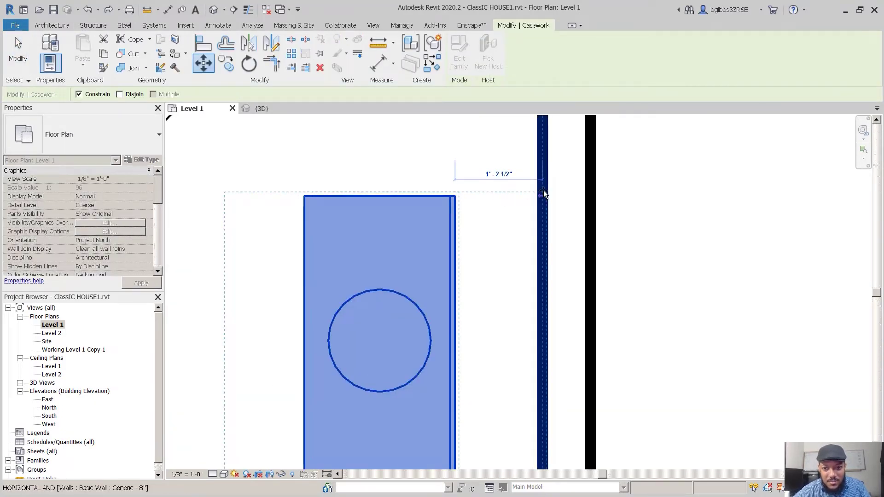
scroll(505, 276, "down", 1)
left_click(538, 196)
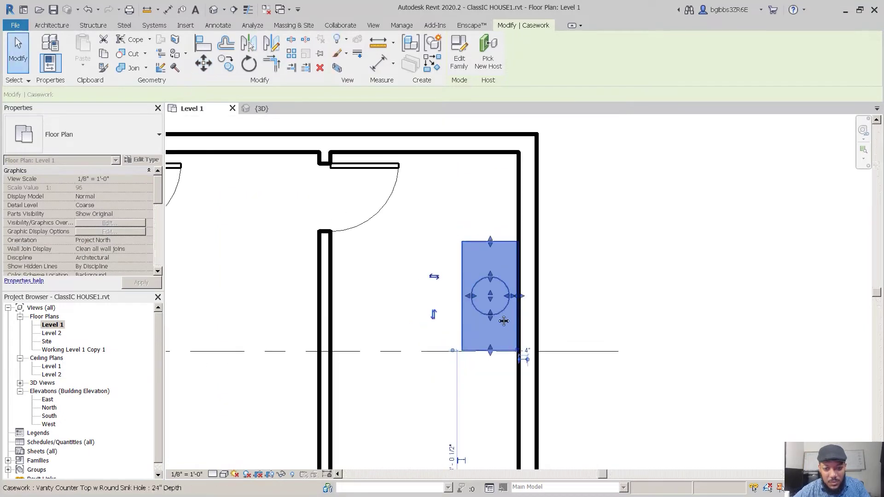
- Stretch the vanity counter top's north end slightly northward along the east wall
middle_click_drag(524, 237, 494, 139)
scroll(463, 162, "down", 1)
scroll(462, 310, "down", 1)
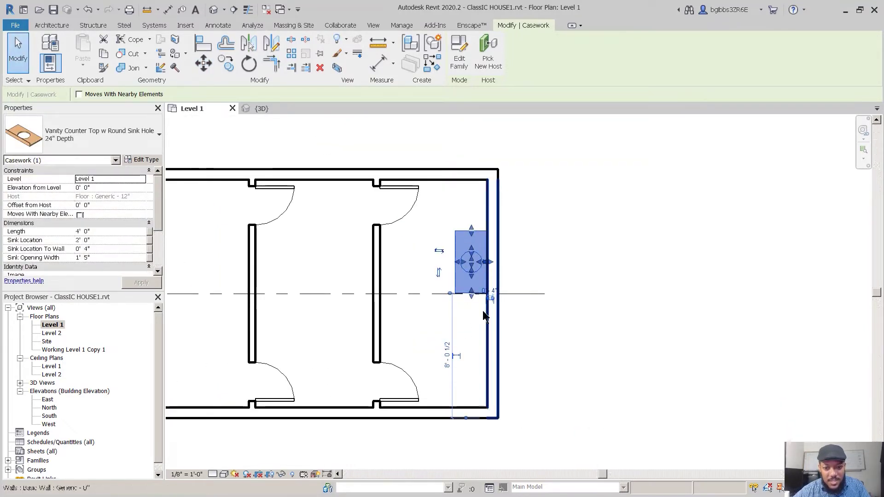
scroll(488, 302, "up", 3)
scroll(456, 310, "down", 2)
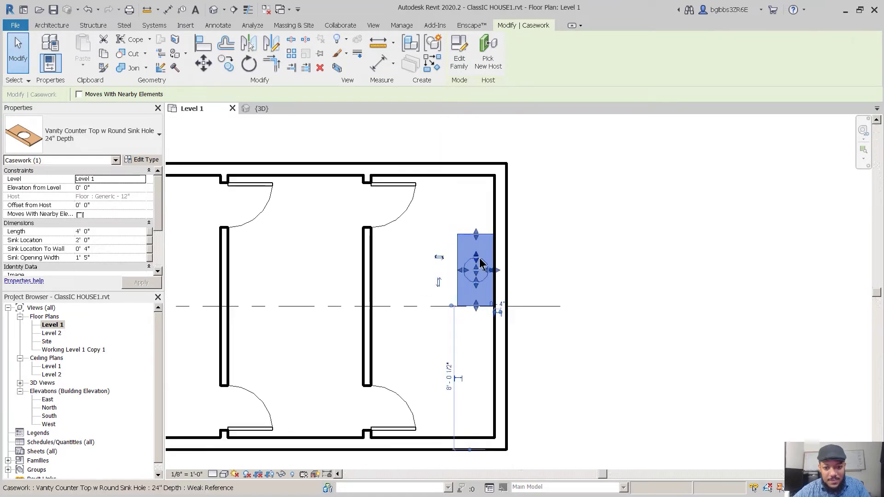
scroll(474, 237, "up", 2)
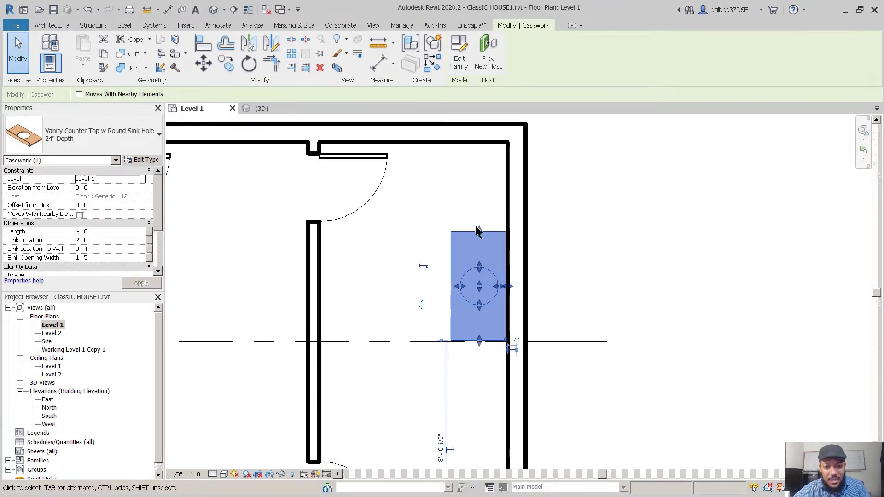
left_click_drag(480, 231, 480, 213)
key("Escape")
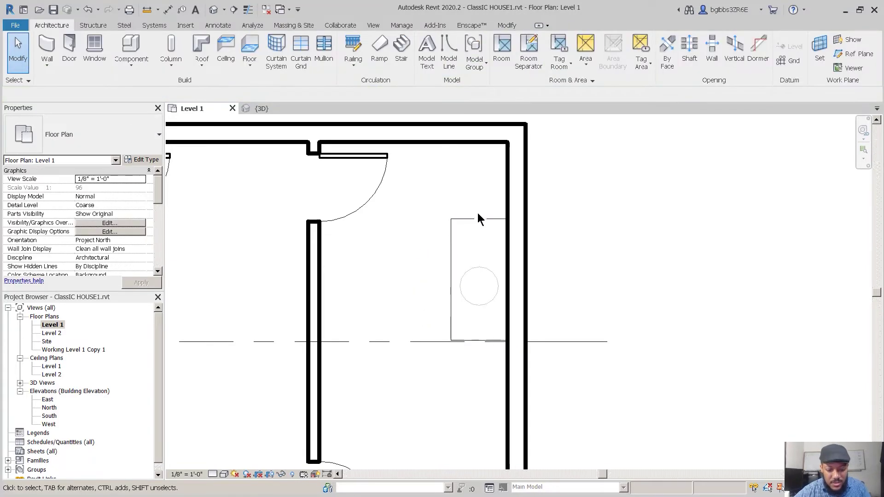
- Align the vanity counter top's south end with the dashed horizontal centre line
middle_click_drag(419, 161, 398, 163)
middle_click_drag(485, 265, 510, 190)
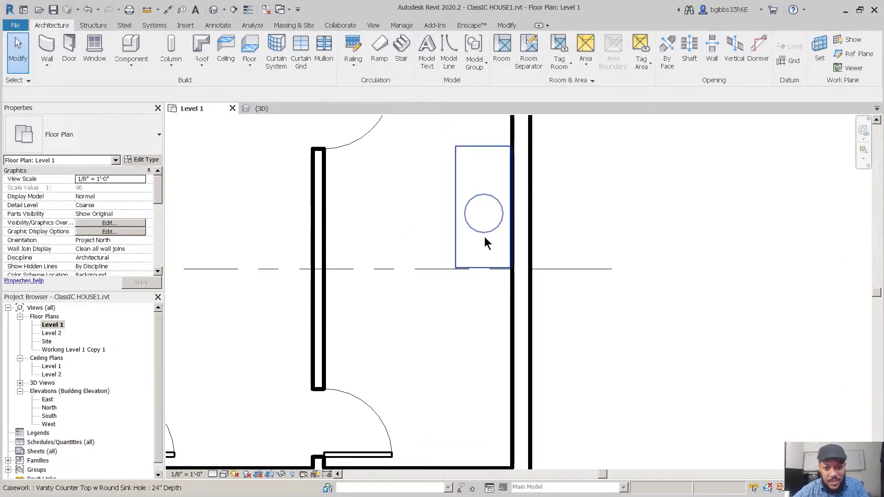
left_click(458, 234)
scroll(475, 271, "up", 3)
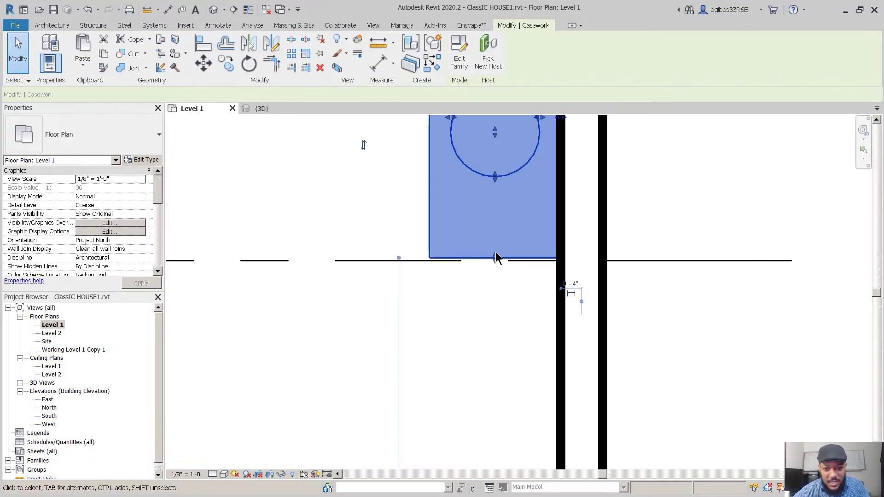
left_click(502, 361)
scroll(498, 342, "down", 2)
scroll(477, 291, "up", 3)
key("a")
key("l")
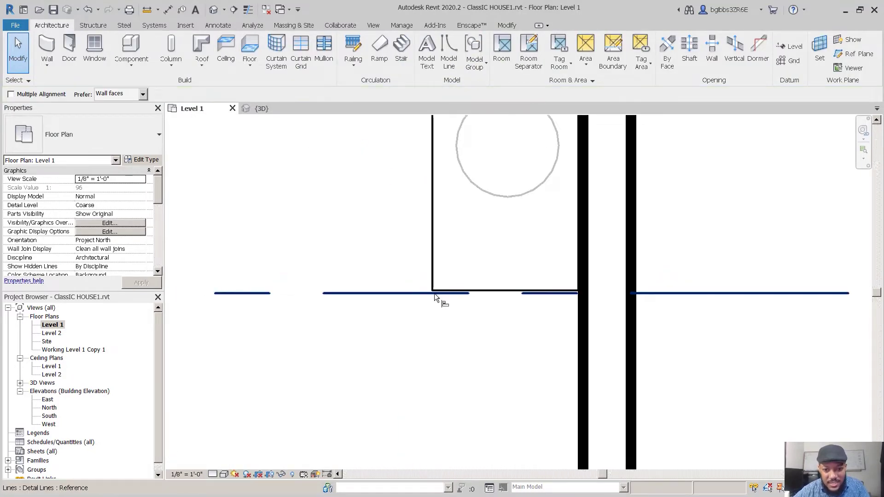
left_click(435, 294)
left_click(449, 291)
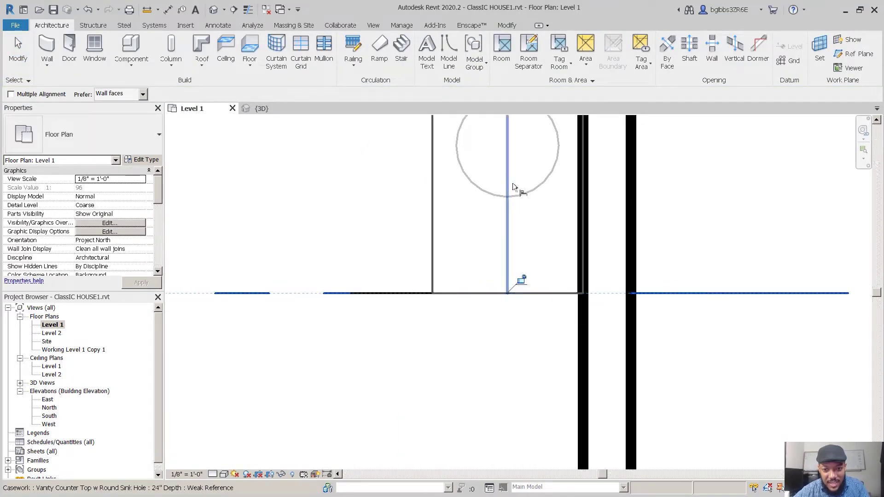
scroll(591, 300, "down", 2)
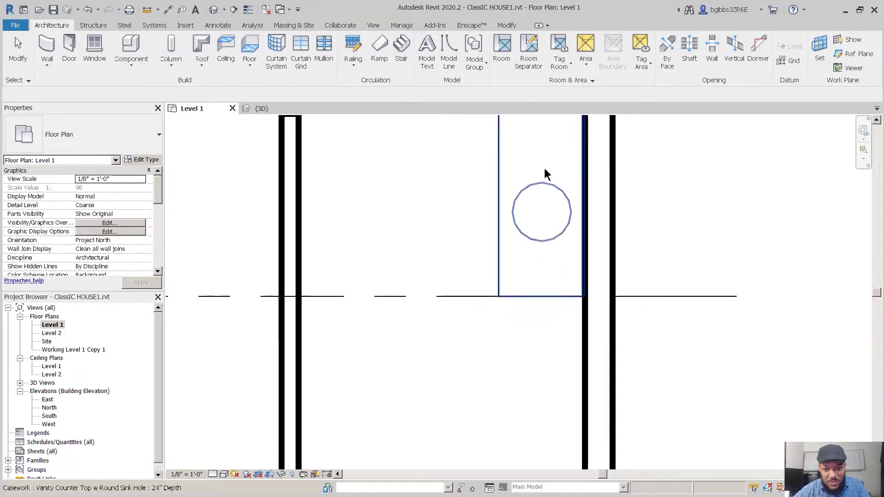
scroll(507, 249, "down", 4)
key("Escape")
- Mirror the vanity counter top about the dashed centre line to create a second vanity south of it
left_click(504, 250)
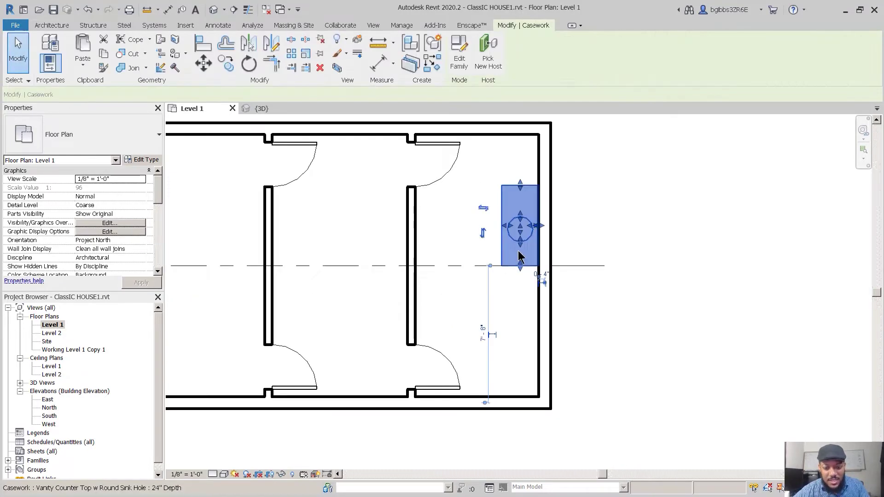
key("m")
key("m")
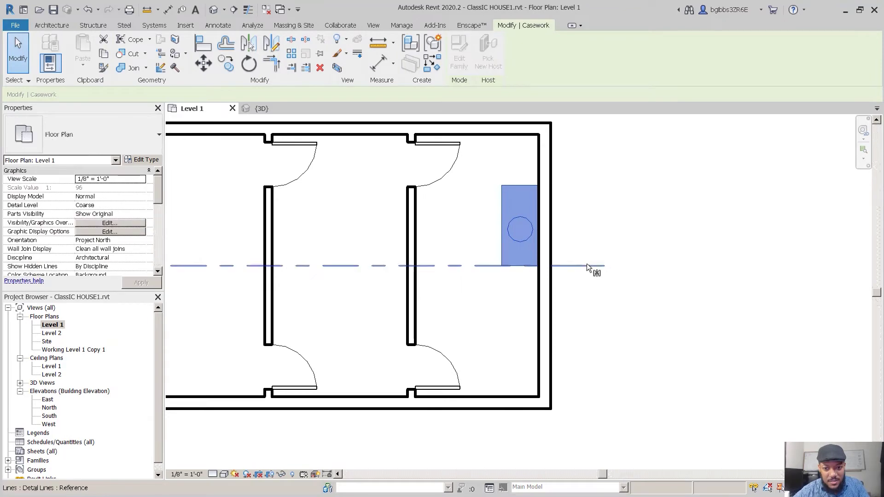
left_click(482, 266)
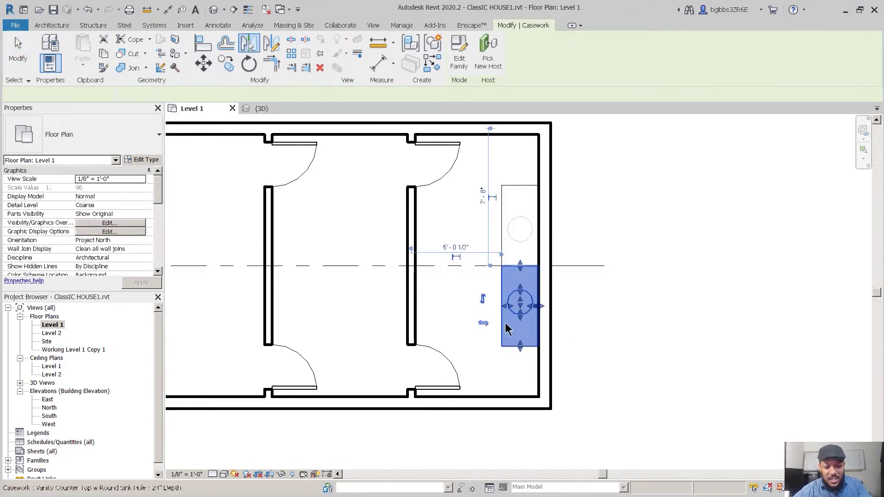
key("Escape")
- Start placing another component and browse from its type properties to the Base Cabinets folder for loading a family
scroll(482, 270, "up", 2)
key("c")
key("m")
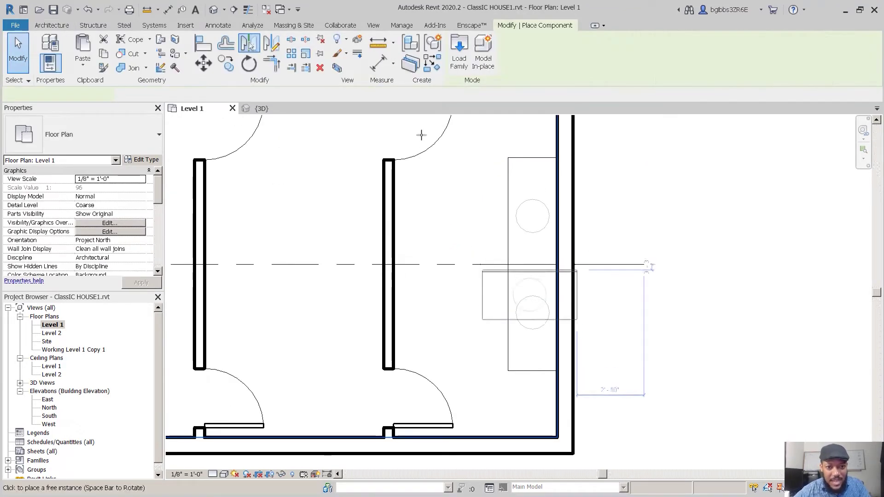
left_click(144, 160)
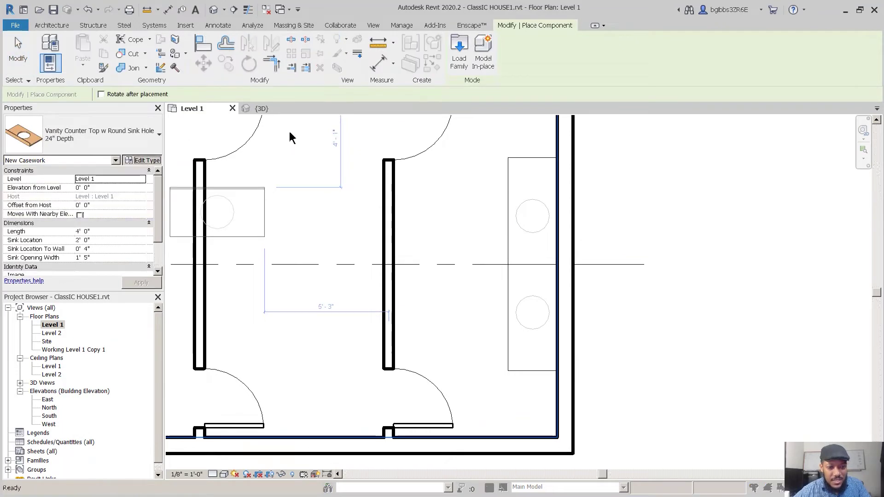
left_click(467, 82)
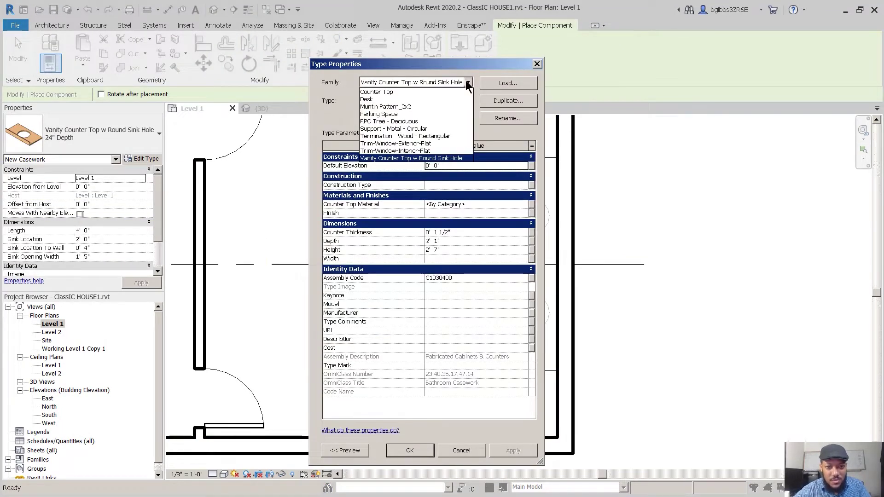
left_click(514, 84)
left_click(514, 84)
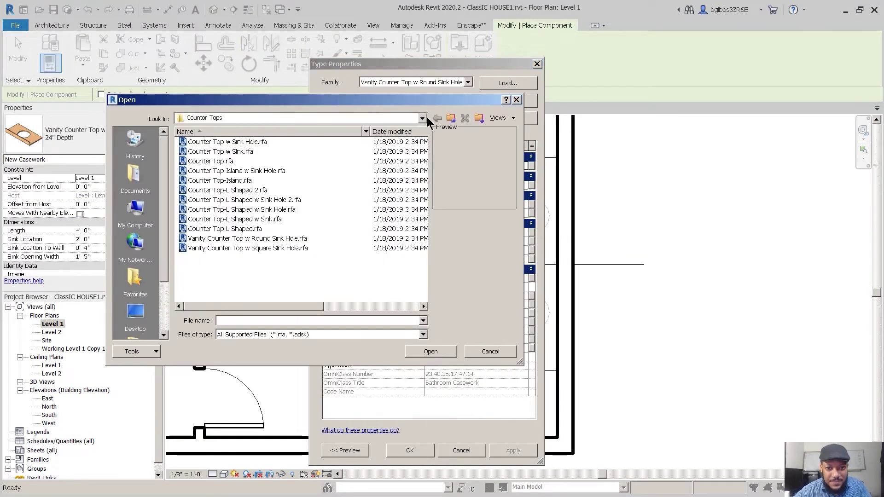
left_click(451, 119)
double_click(227, 143)
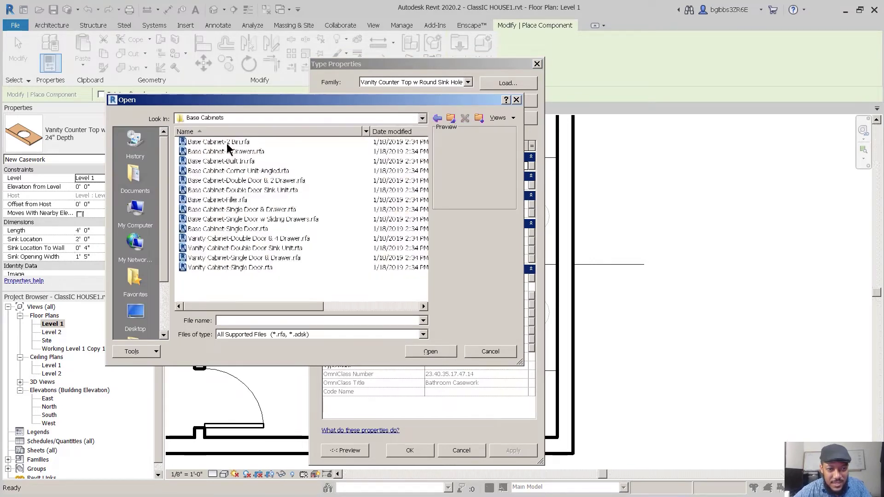
- Preview the base and vanity cabinet families in the Base Cabinets folder and leave without loading one
left_click(226, 142)
left_click(289, 151)
key("Down")
key("Down")
key("Down")
key("Down")
key("Down")
key("Down")
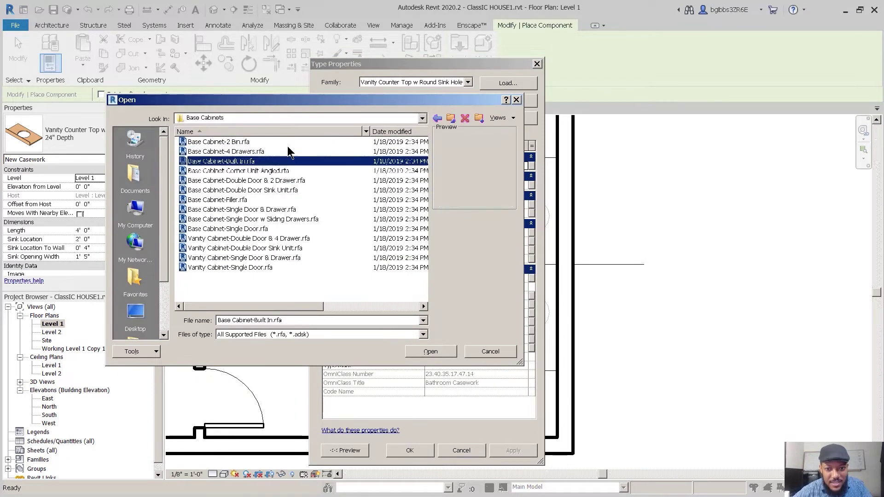
key("Down")
key("Down")
key("Down")
key("Down")
key("Down")
key("Down")
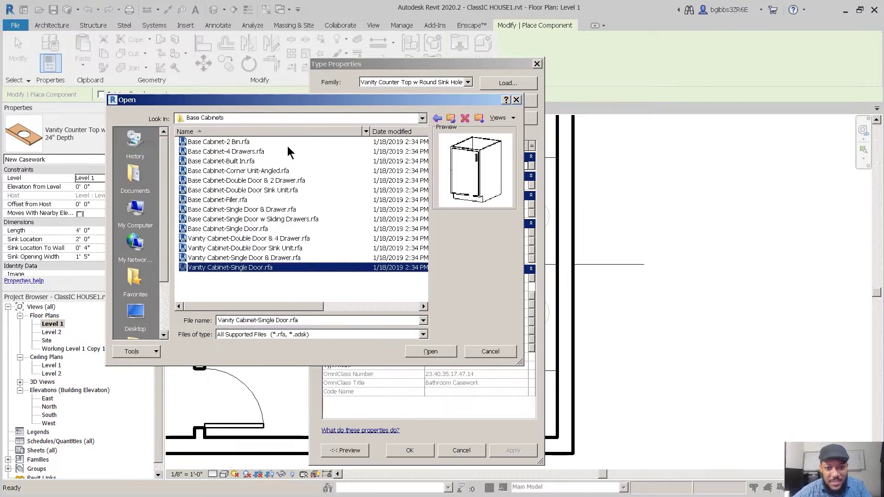
key("Up")
key("Up")
key("Up")
key("Up")
key("Up")
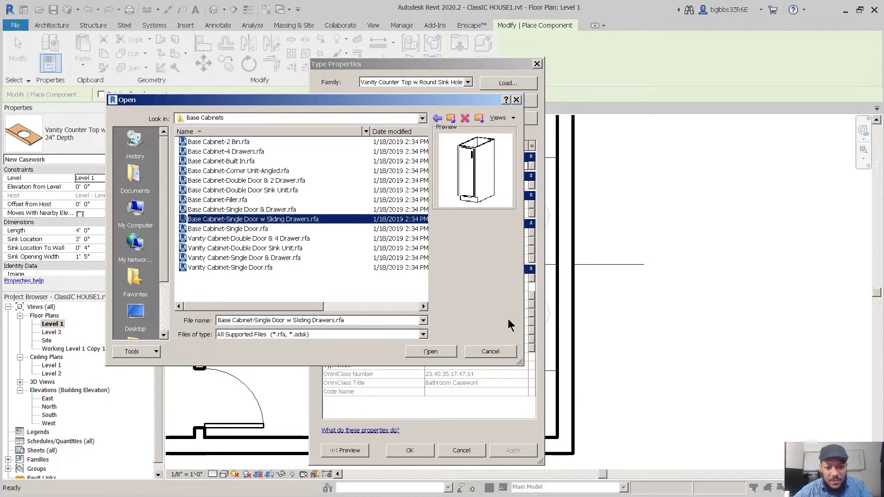
left_click(491, 351)
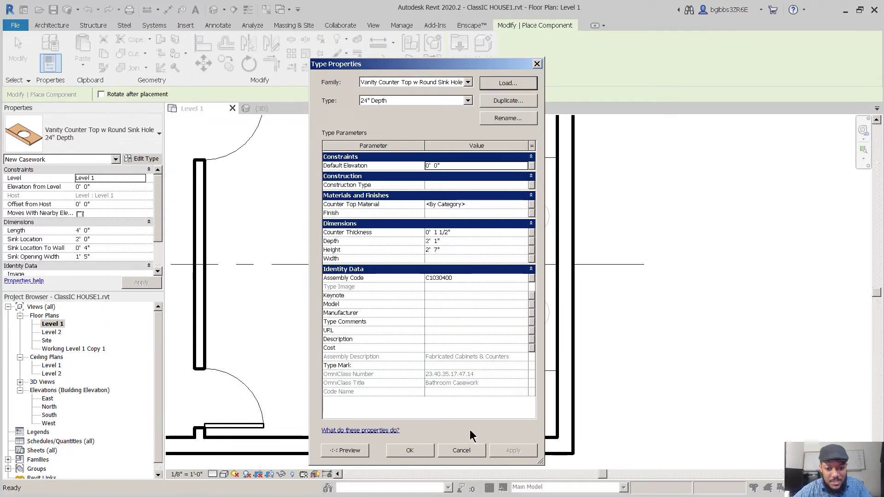
- Close the vanity counter top's type properties without changes and cancel the component placement
left_click(470, 452)
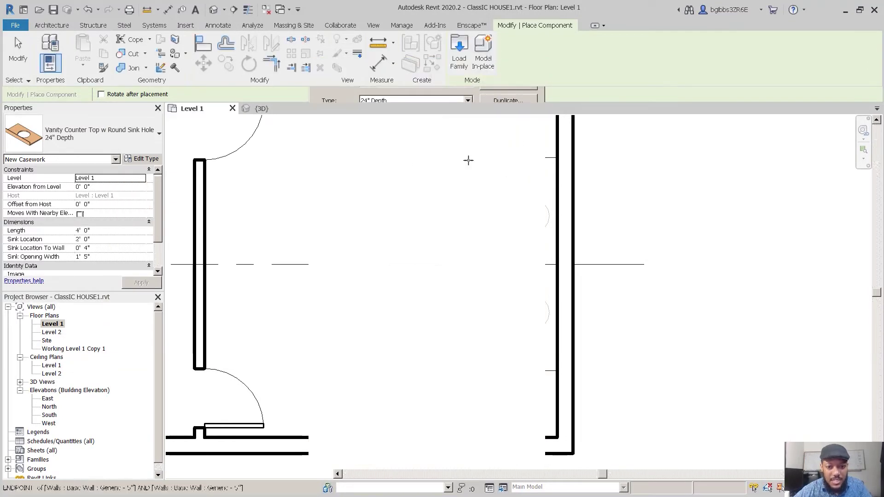
key("Escape")
middle_click_drag(450, 158, 405, 207)
key("Escape")
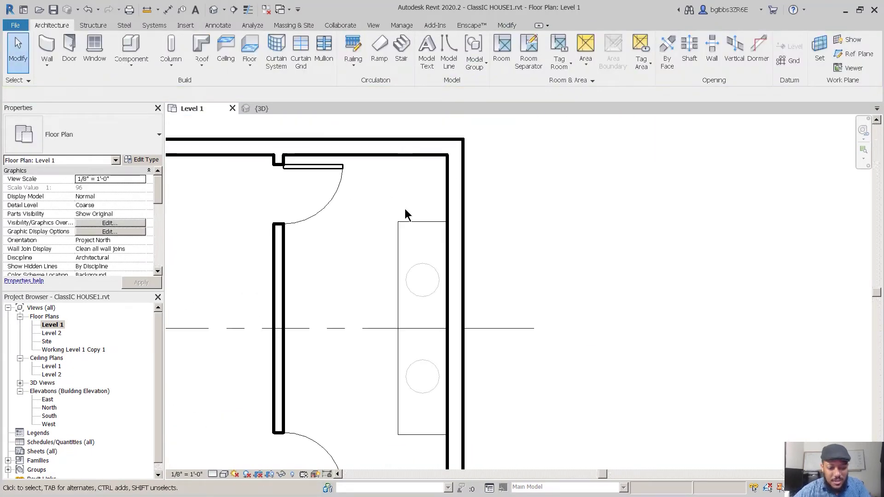
- Dimension the gap between the northern vanity counter top's north end and the north wall
key("i")
scroll(411, 197, "up", 2)
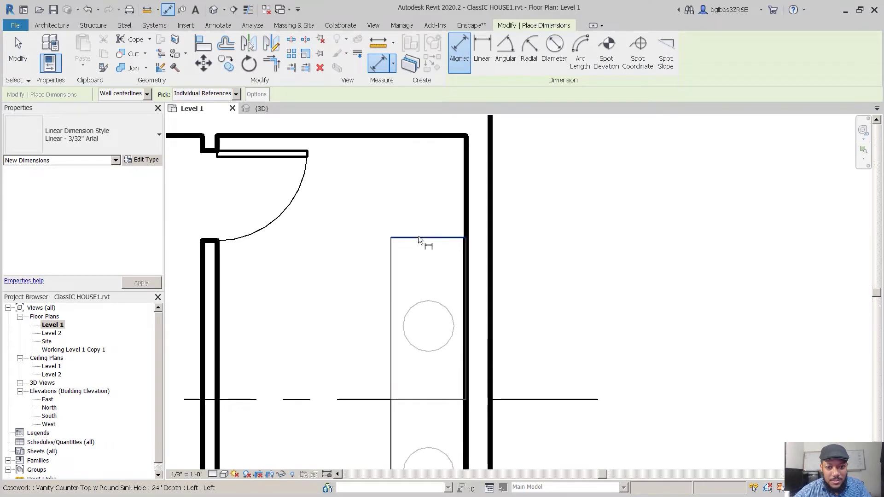
left_click(431, 136)
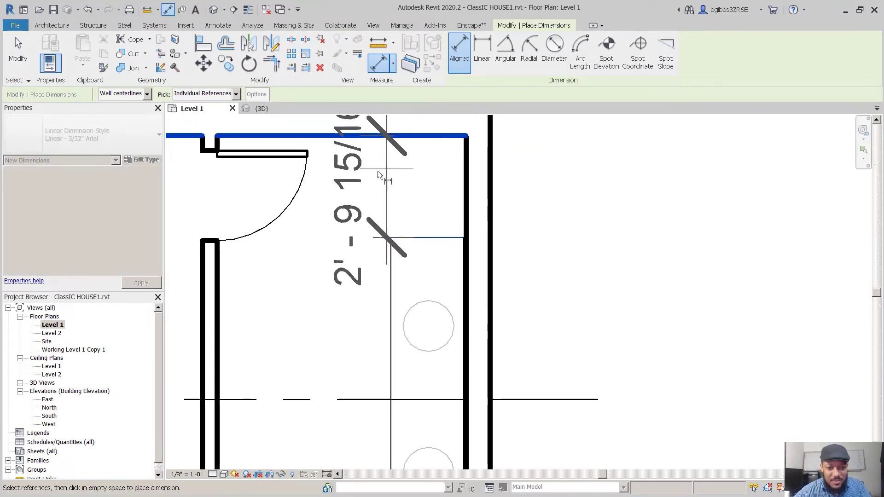
left_click(377, 177)
key("Escape")
key("Escape")
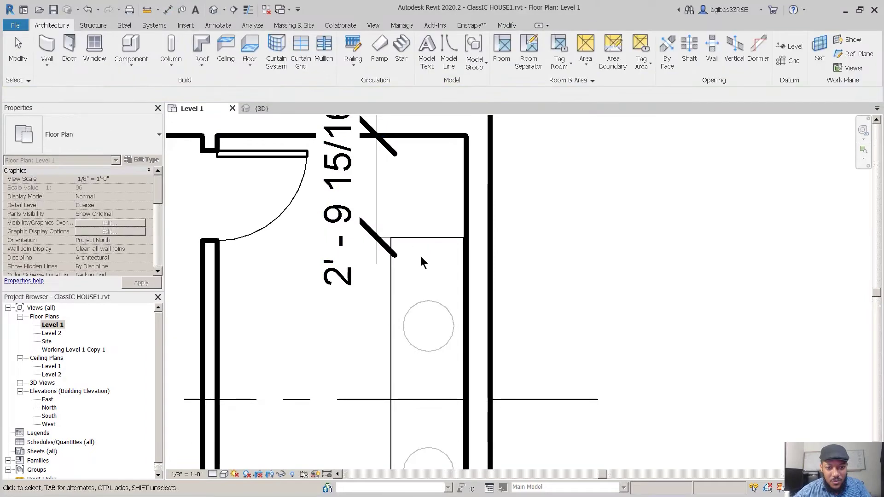
- Try to set the gap between the northern vanity counter top and the north wall to 3'
left_click(430, 239)
key("Escape")
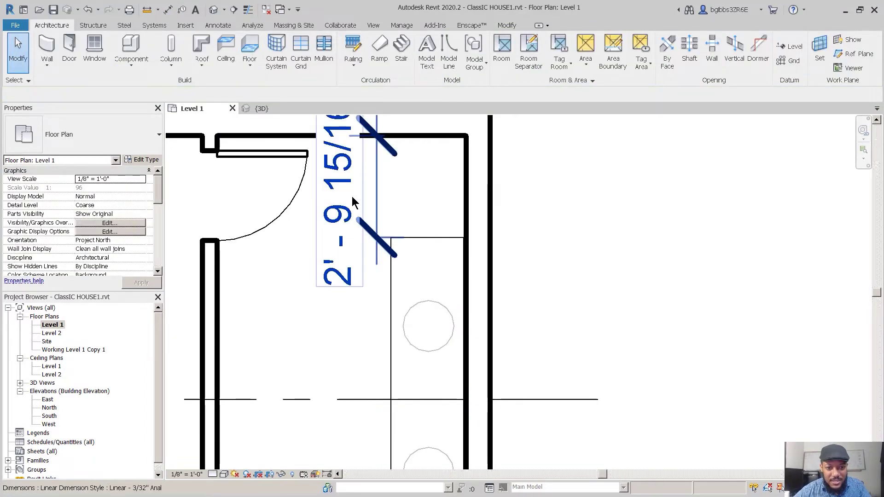
left_click(420, 244)
left_click(420, 245)
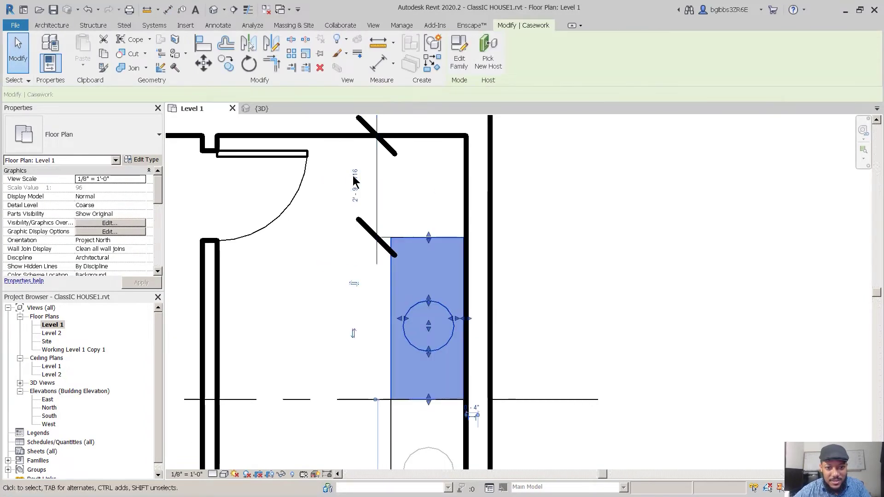
left_click(355, 184)
type("3'")
key("Return")
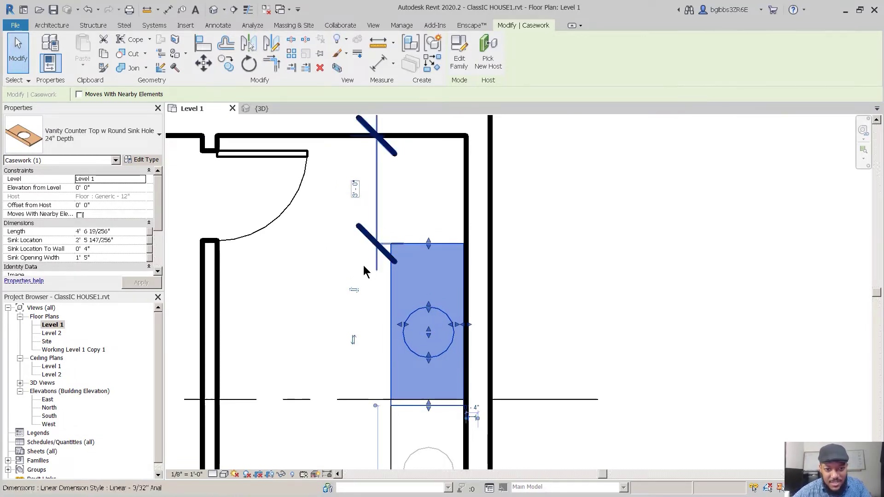
- Undo the last change to the vanity's gap from the north wall and remove the gap dimension
scroll(420, 358, "down", 2)
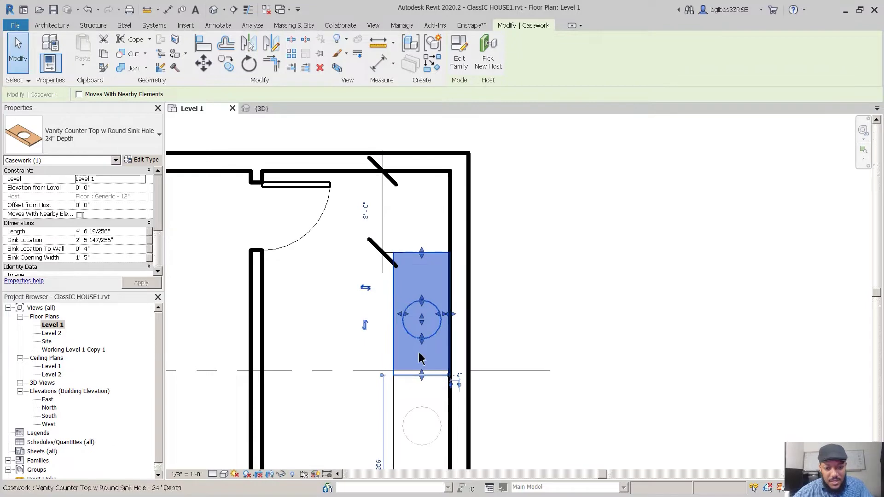
key("Escape")
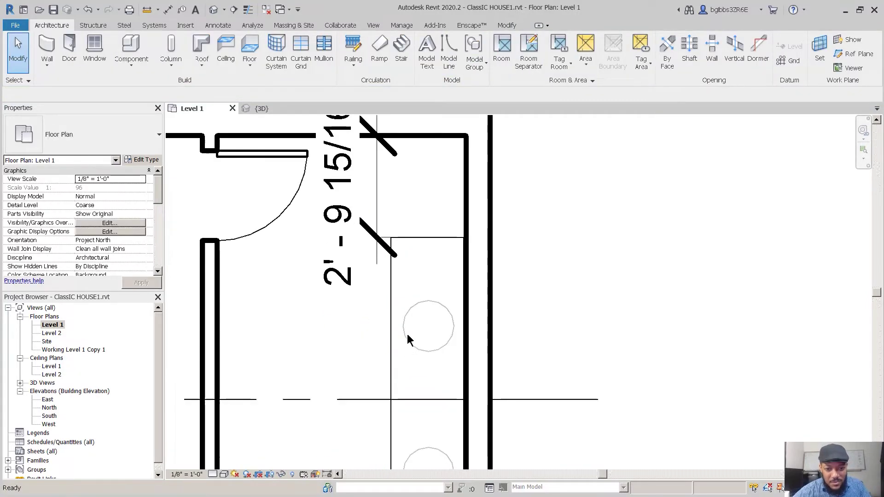
left_click(380, 214)
key("Escape")
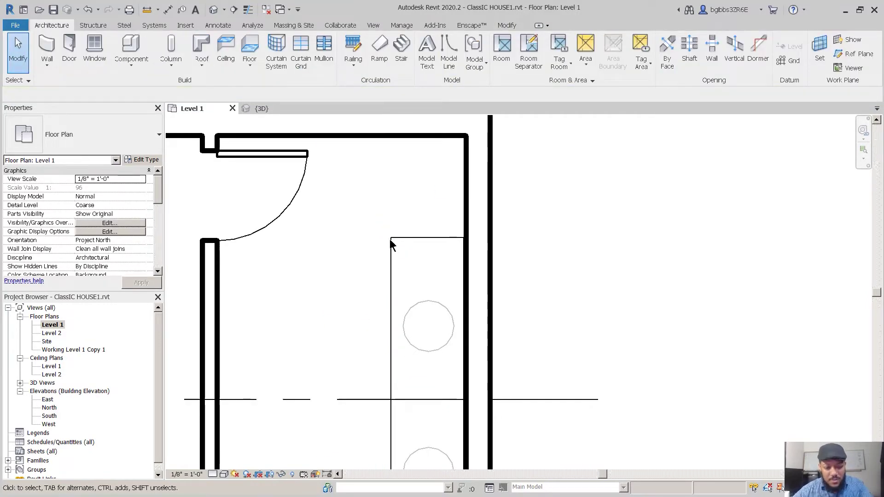
- Draw detail lines 3'-0" south from the north wall's inner face, then about 3'-11" east across the vanity and the east wall
scroll(390, 239, "down", 1)
key("d")
key("l")
left_click(374, 148)
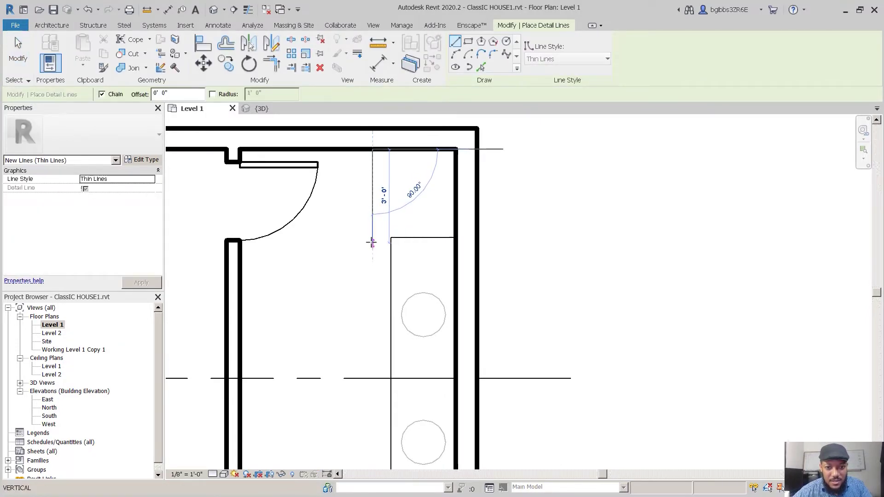
left_click(372, 242)
left_click(495, 243)
key("Escape")
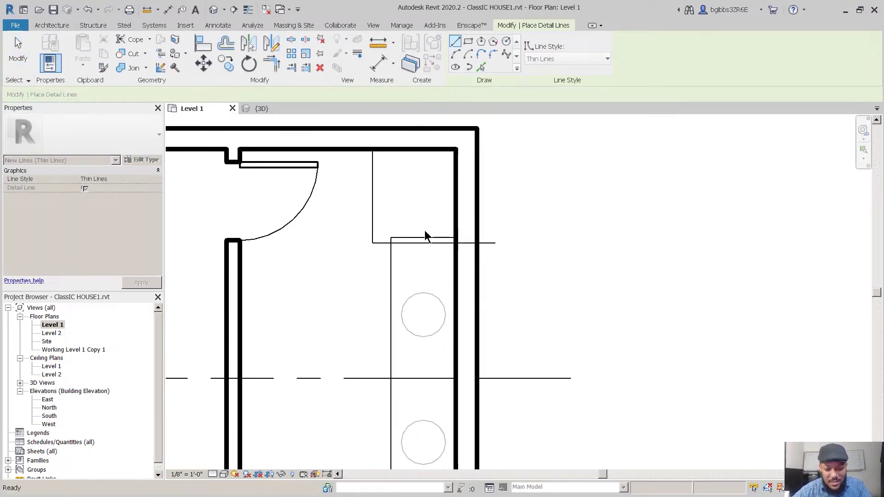
key("Escape")
- Shorten the northern vanity counter top by pulling its north end to the horizontal guide line
left_click(422, 237)
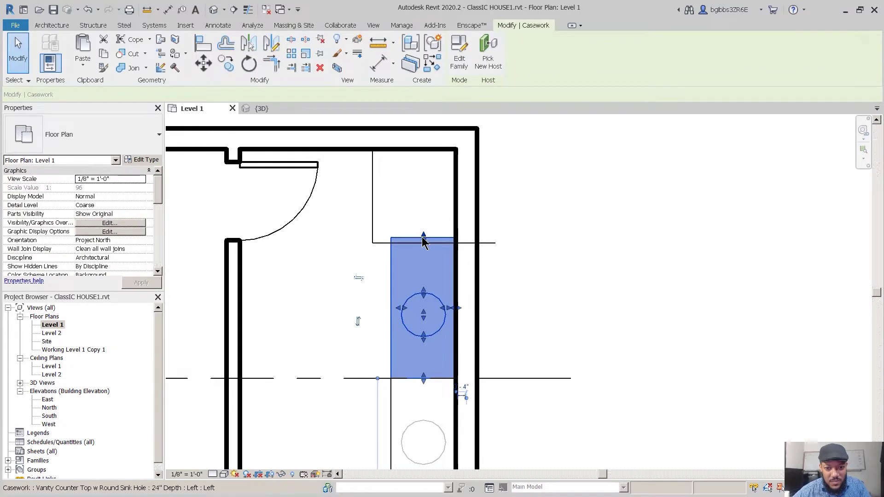
left_click_drag(422, 242, 422, 242)
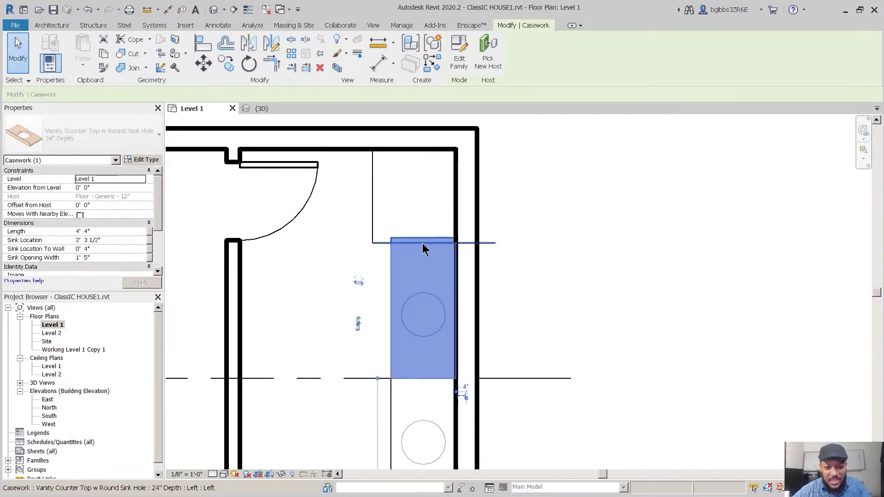
scroll(425, 206, "down", 3)
key("Escape")
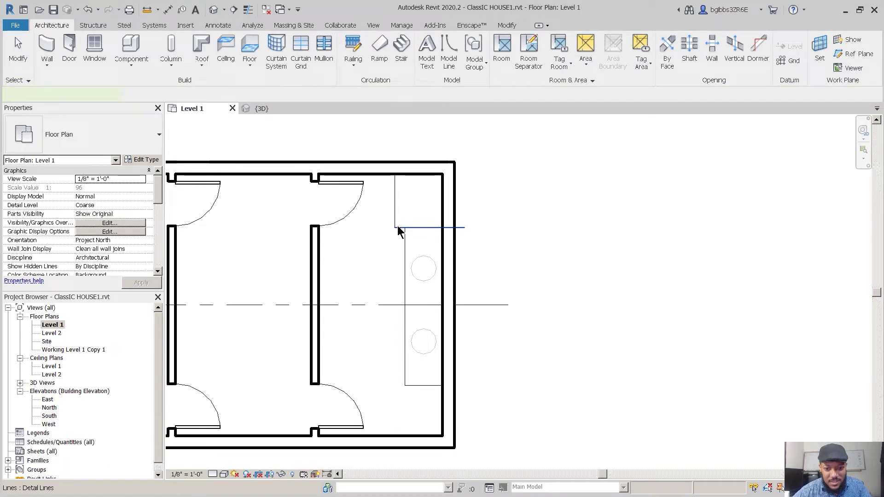
- Mirror the horizontal guide line about the dashed centre line, keeping the original
left_click(399, 228)
key("m")
key("m")
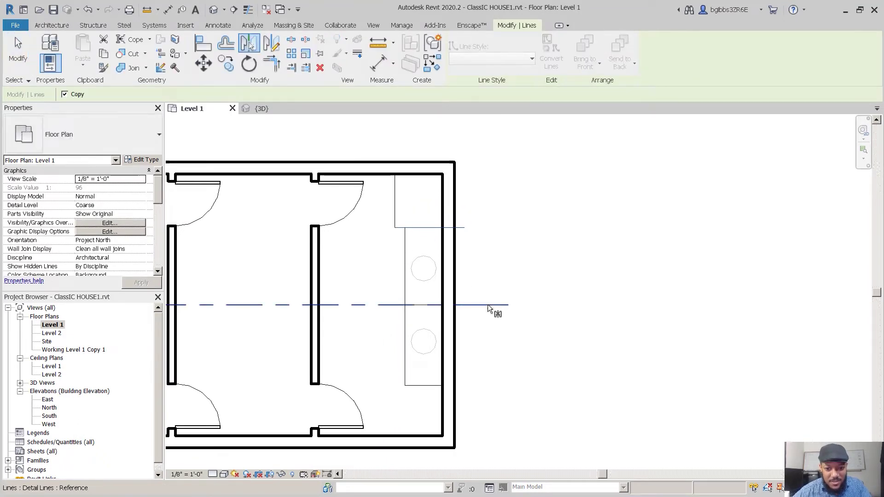
left_click(488, 305)
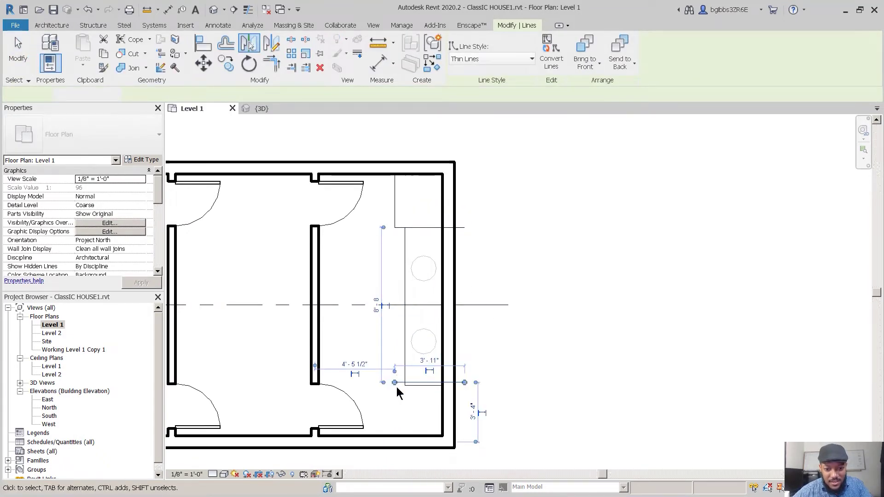
key("Escape")
- Shorten the southern vanity counter top by pulling its south end to the mirrored guide line
scroll(419, 405, "up", 5)
left_click(428, 370)
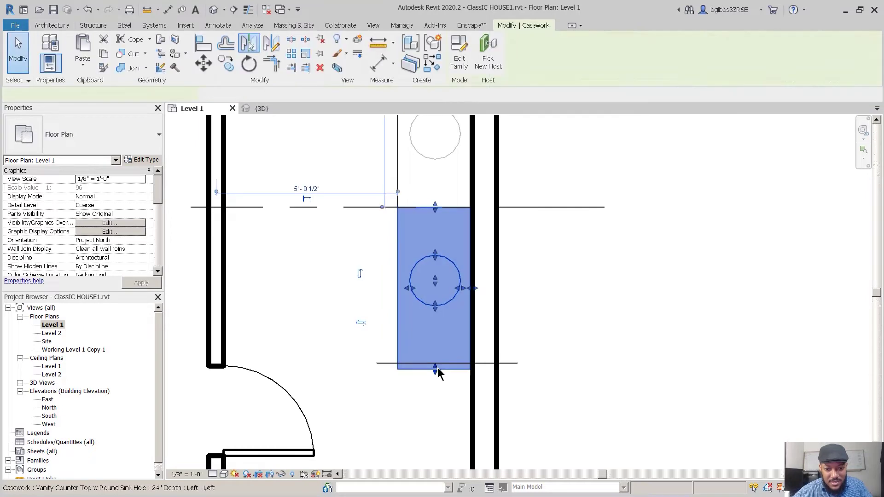
left_click_drag(438, 361, 438, 361)
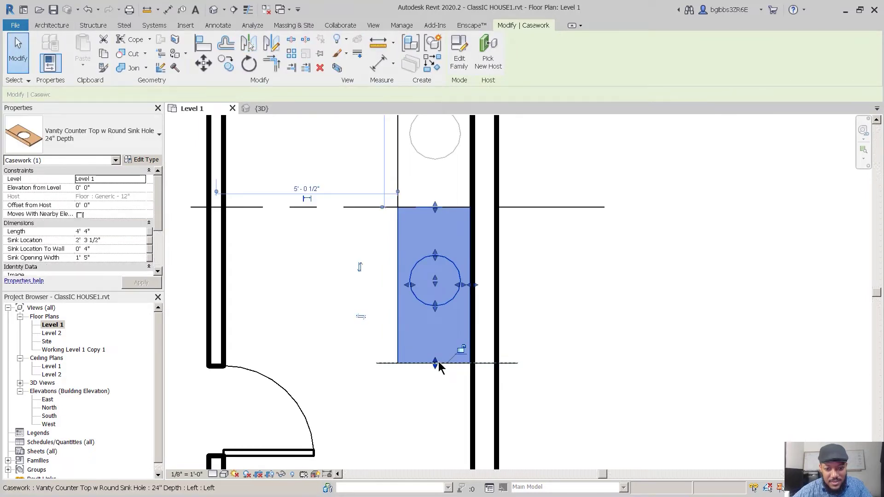
scroll(439, 361, "down", 3)
left_click(493, 284)
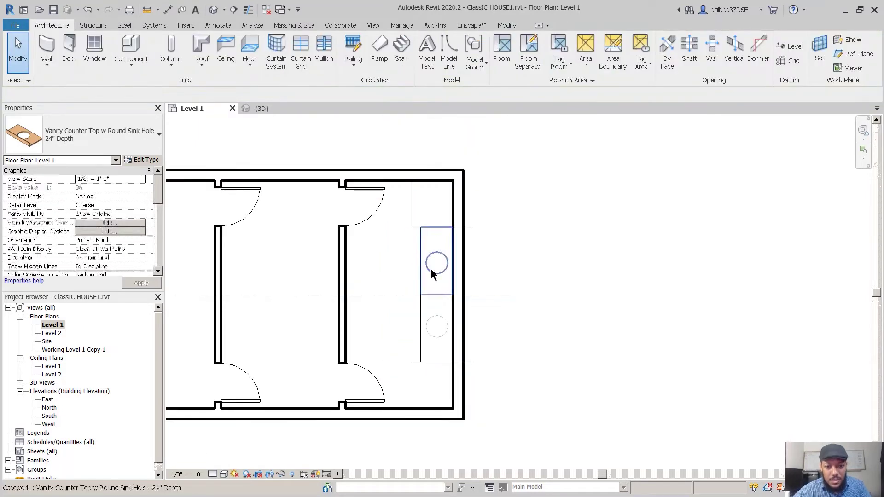
- Delete the detail guide lines around both vanity counter tops
left_click(412, 225)
key("Delete")
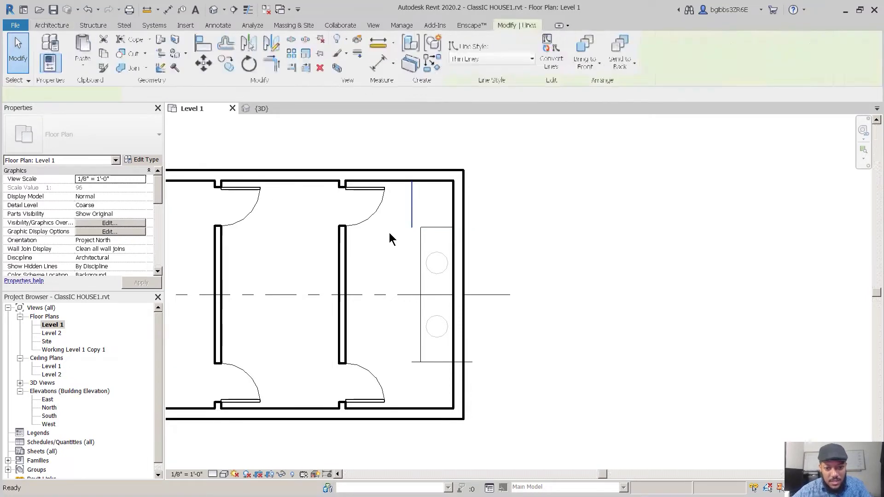
left_click_drag(414, 353, 404, 371)
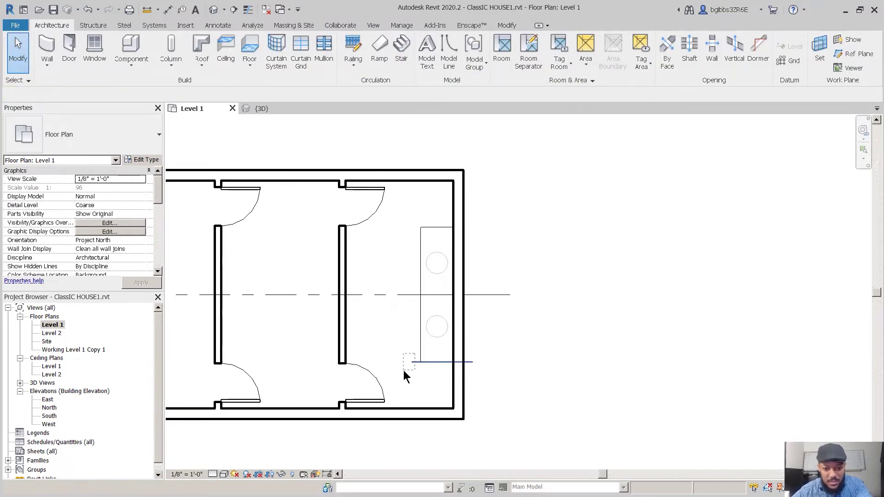
key("Delete")
- Start a new in-place model component in the Casework category
middle_click_drag(436, 312, 501, 302)
scroll(501, 303, "up", 1)
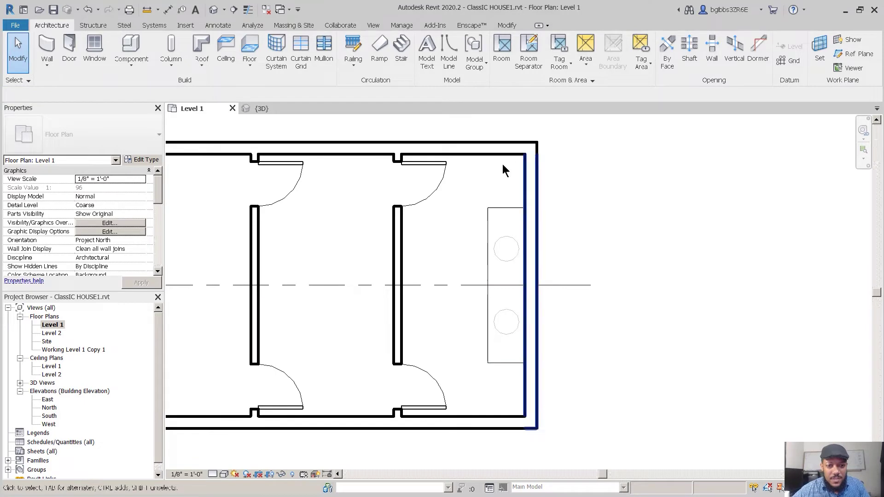
middle_click_drag(507, 161, 481, 161)
left_click(136, 64)
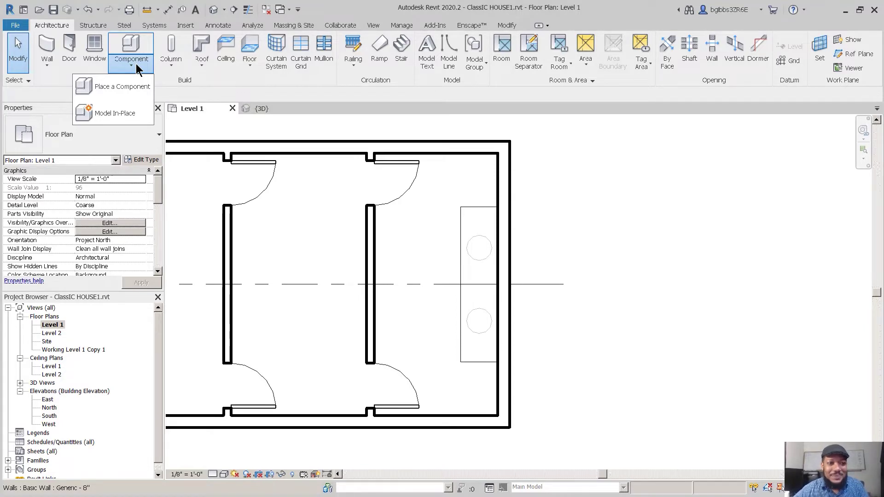
left_click(136, 64)
left_click(126, 70)
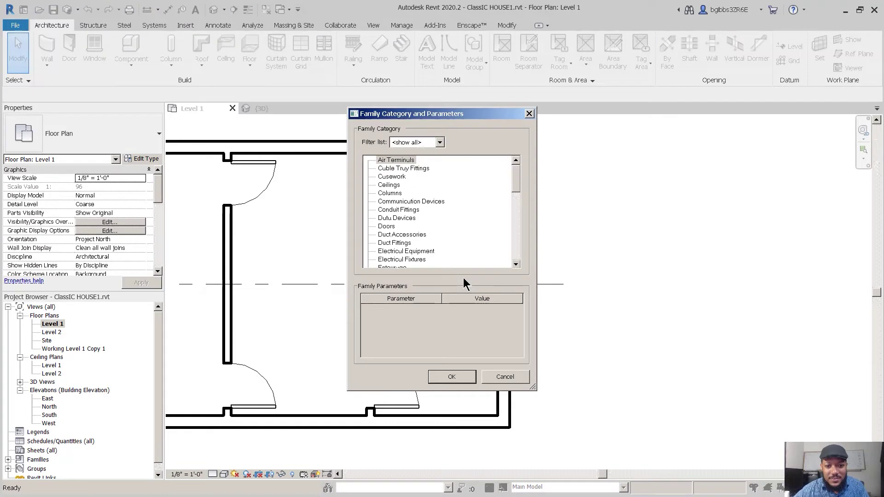
left_click(393, 177)
left_click(444, 374)
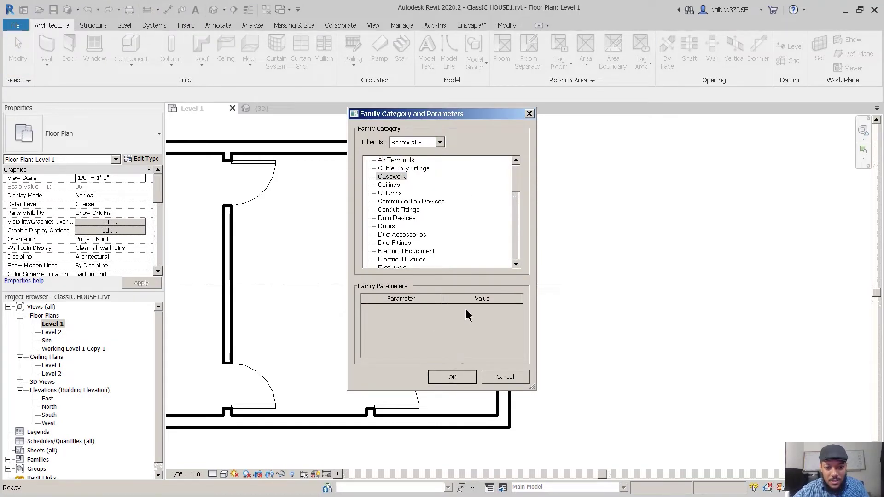
left_click(431, 269)
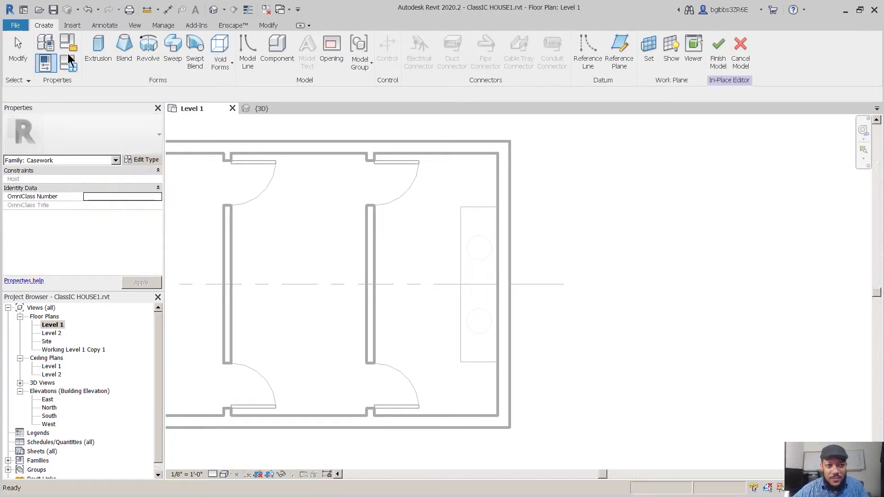
- Sketch a 2'-1" by 3'-0" rectangular extrusion profile in the northeast corner, between the northern vanity and the north wall
left_click(99, 44)
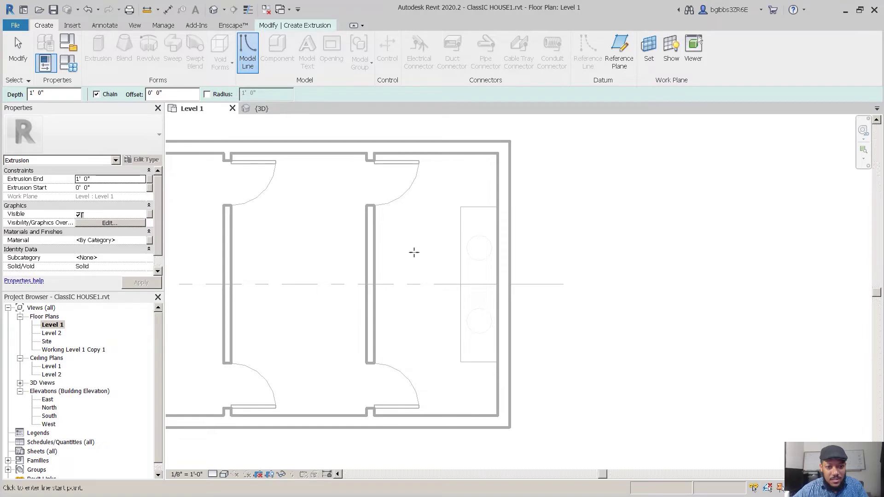
middle_click_drag(401, 215, 386, 218)
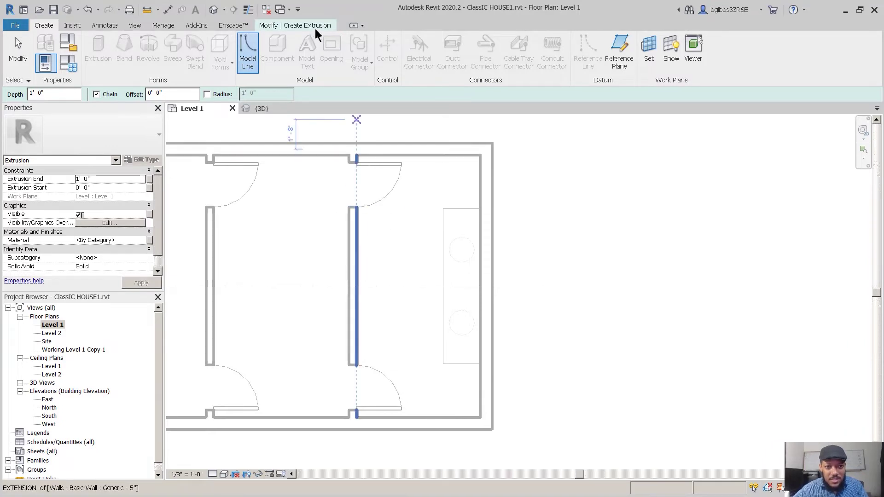
left_click(315, 28)
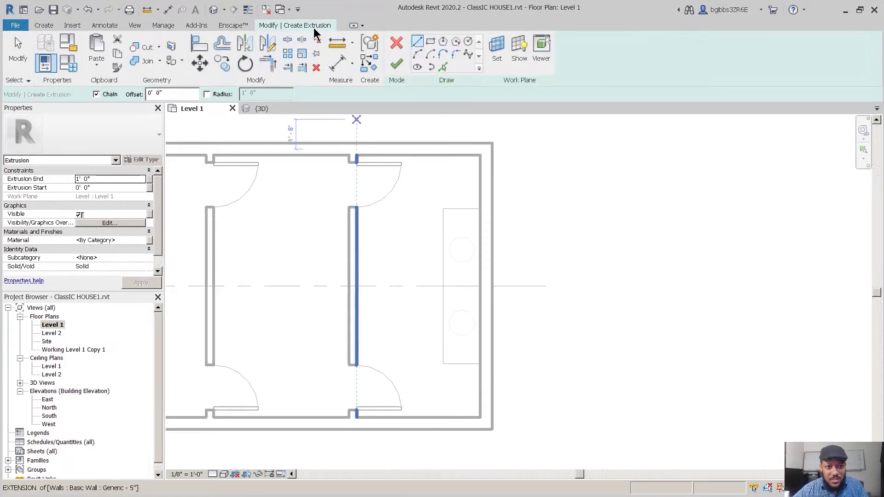
left_click(430, 43)
scroll(460, 216, "up", 2)
left_click(449, 232)
left_click(505, 150)
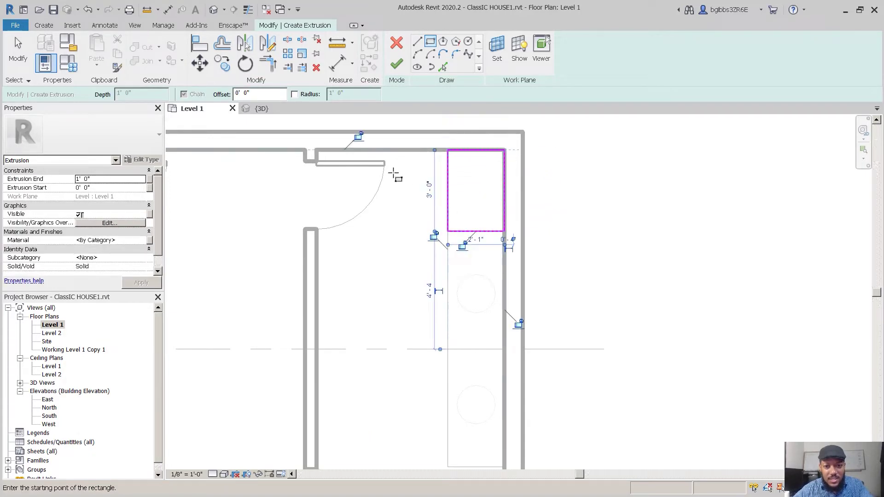
scroll(395, 174, "down", 2)
key("Escape")
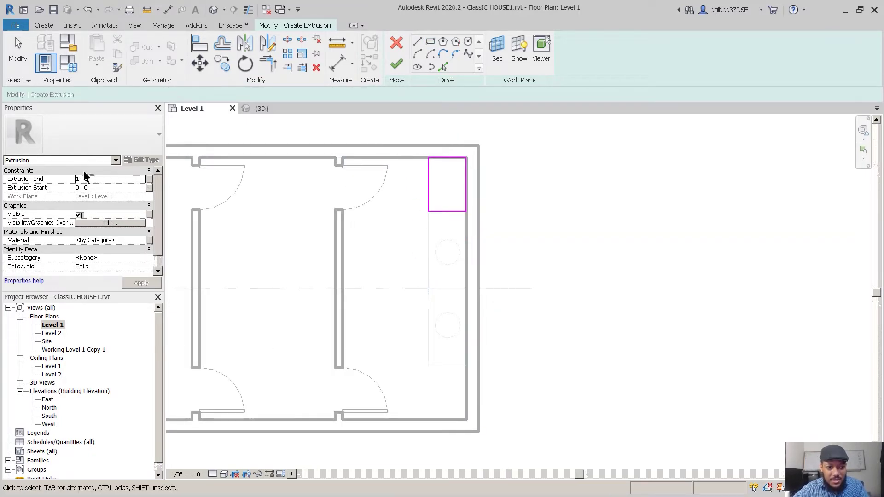
- Set the extrusion end to 8' and finish the corner cabinet's extrusion
left_click(98, 179)
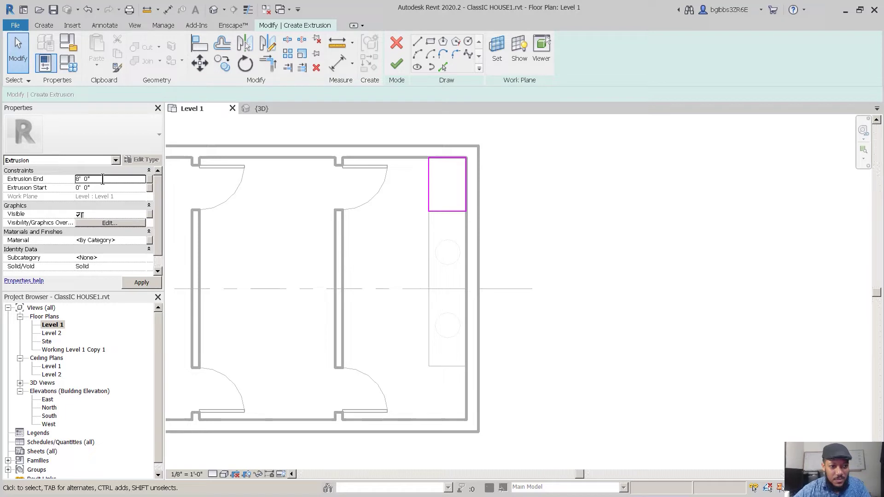
left_click(397, 62)
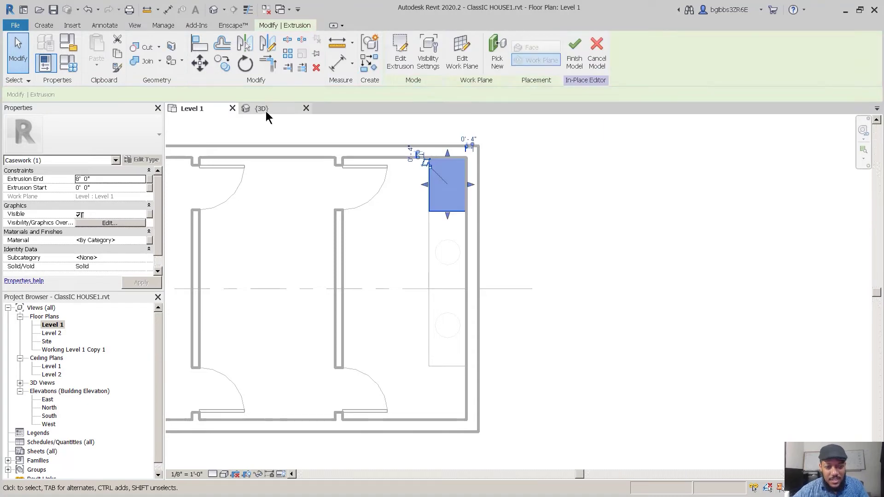
- Check the 8' corner cabinet beside the northern vanity in the 3D view and finish the in-place model
key("ctrl+Tab")
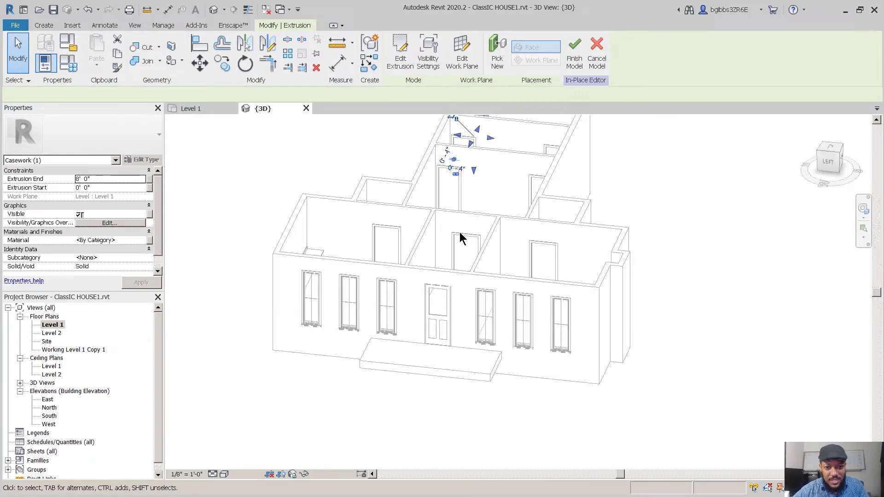
middle_click_drag(460, 237, 451, 411)
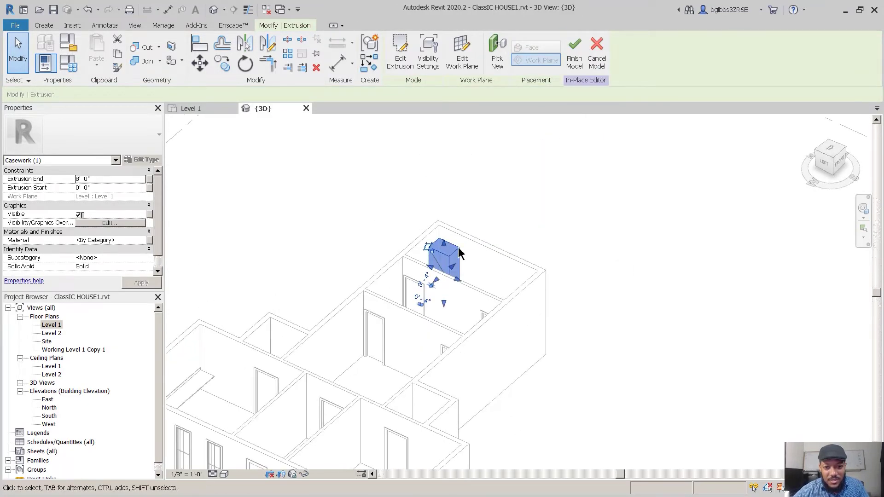
scroll(461, 248, "up", 5)
middle_click_drag(453, 262, 340, 255, "shift")
scroll(385, 218, "down", 2)
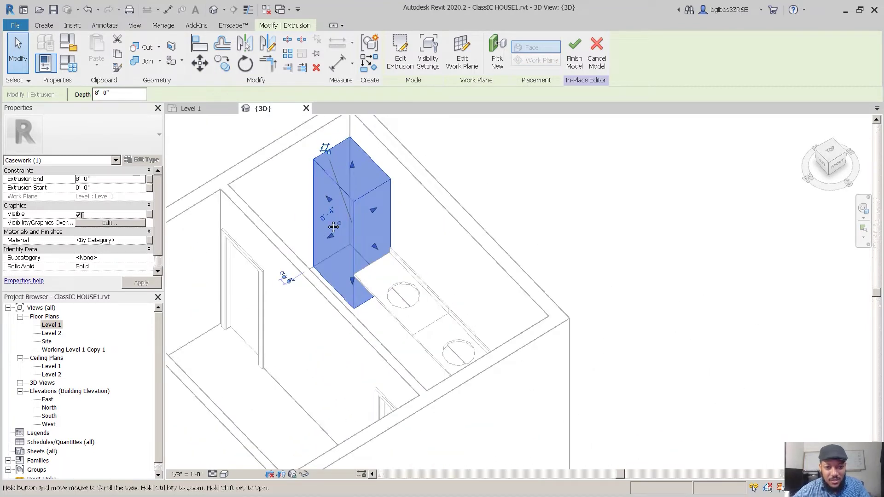
middle_click_drag(425, 143, 448, 132)
left_click(511, 185)
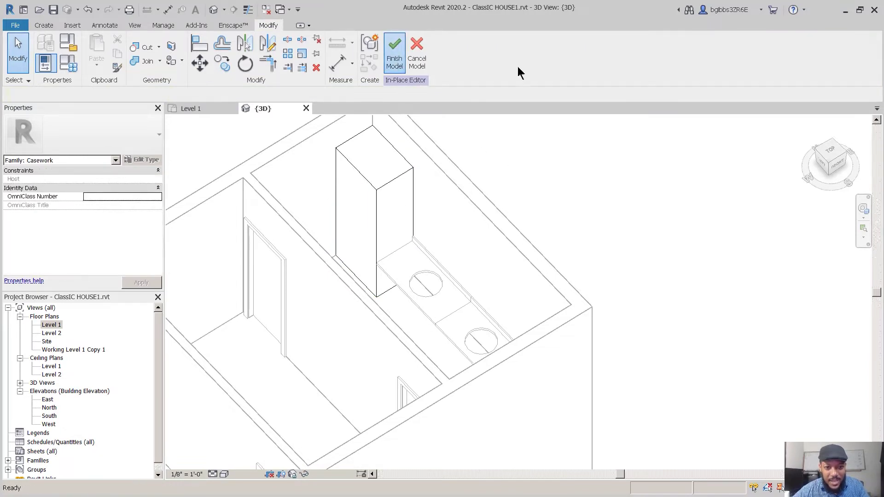
left_click(397, 56)
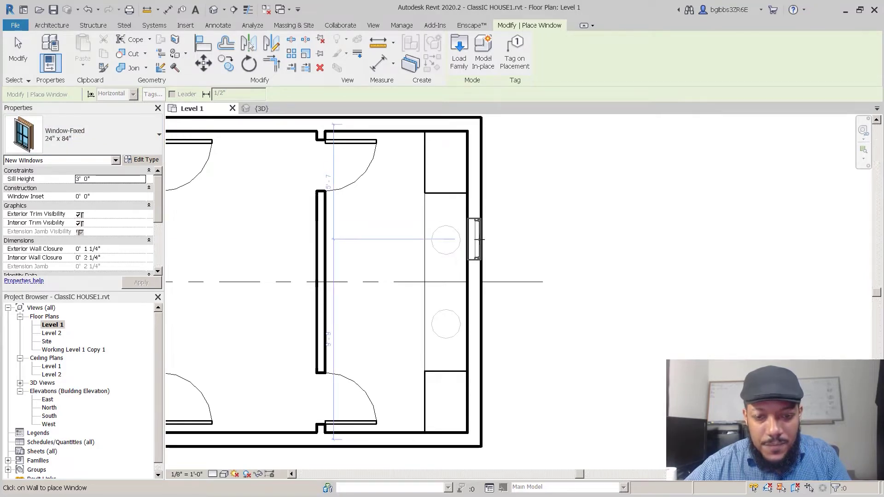
- Choose the Window-Fixed 24" x 60" type and try to place it in the east wall behind the northern sink
scroll(480, 240, "up", 2)
scroll(480, 238, "down", 1)
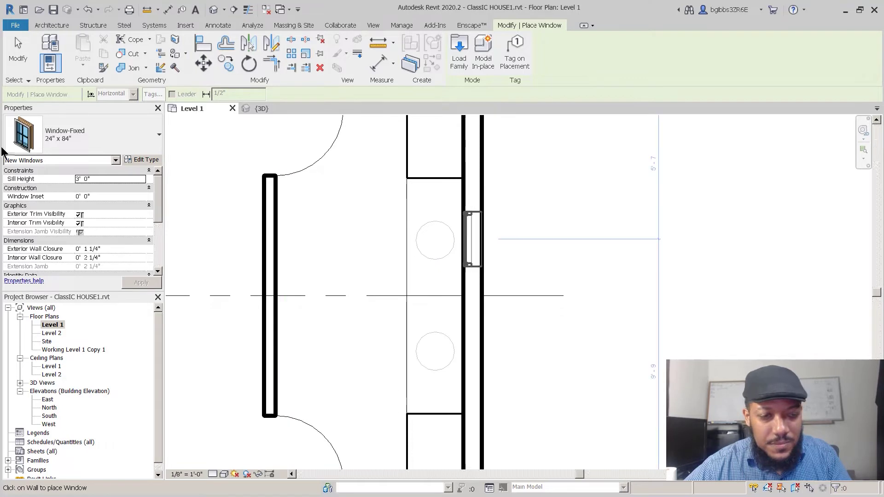
left_click(80, 142)
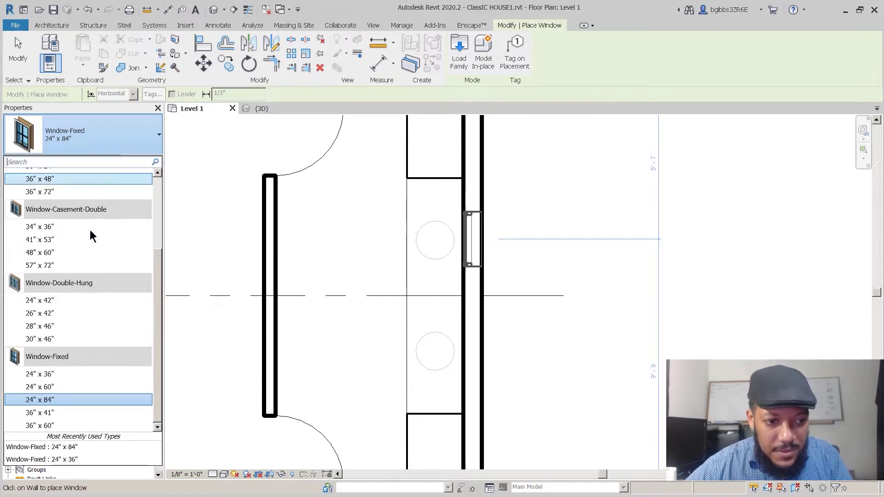
left_click(85, 386)
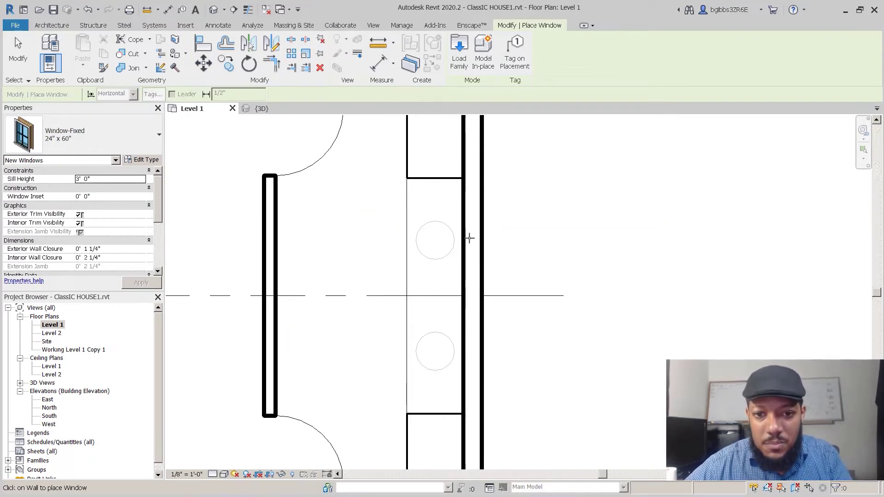
left_click(472, 240)
key("Escape")
key("Escape")
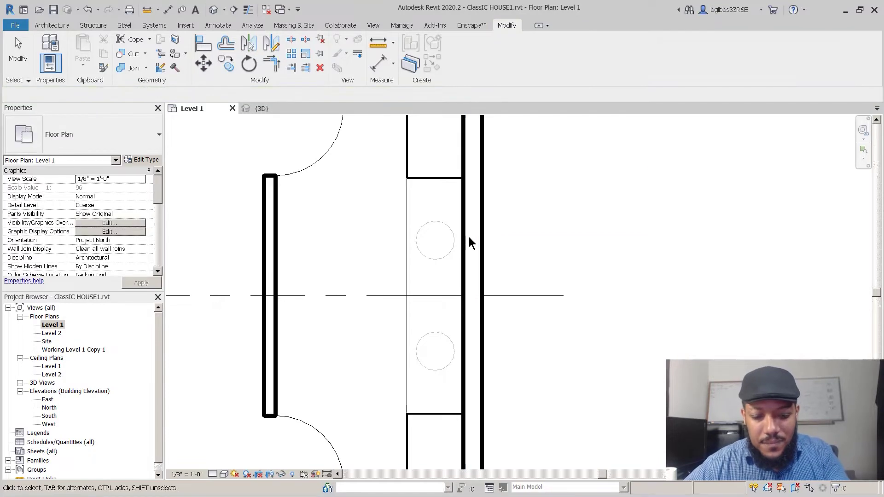
- Draw a horizontal detail guide line from each vanity sink's centre eastward through the exterior wall
key("d")
key("l")
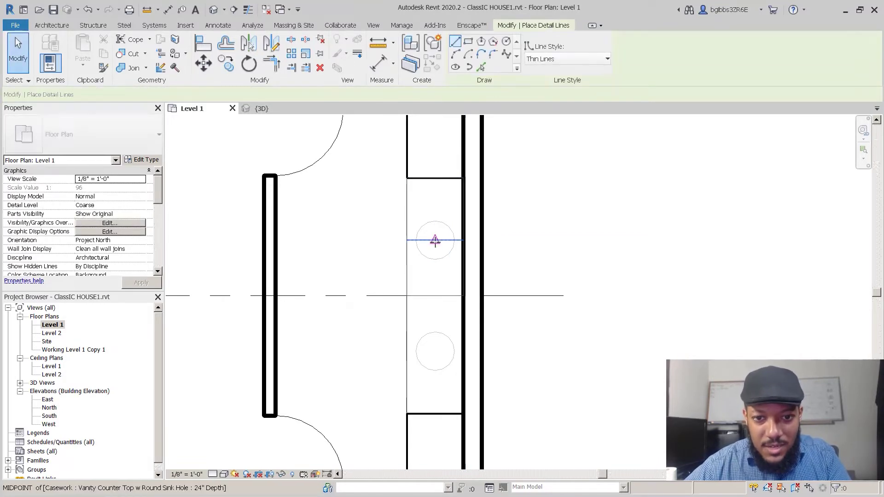
left_click(435, 240)
left_click(558, 240)
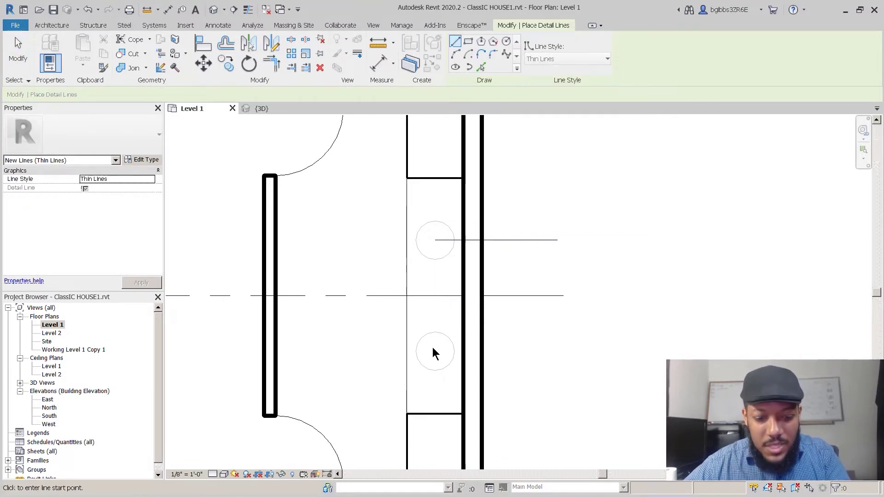
left_click(432, 352)
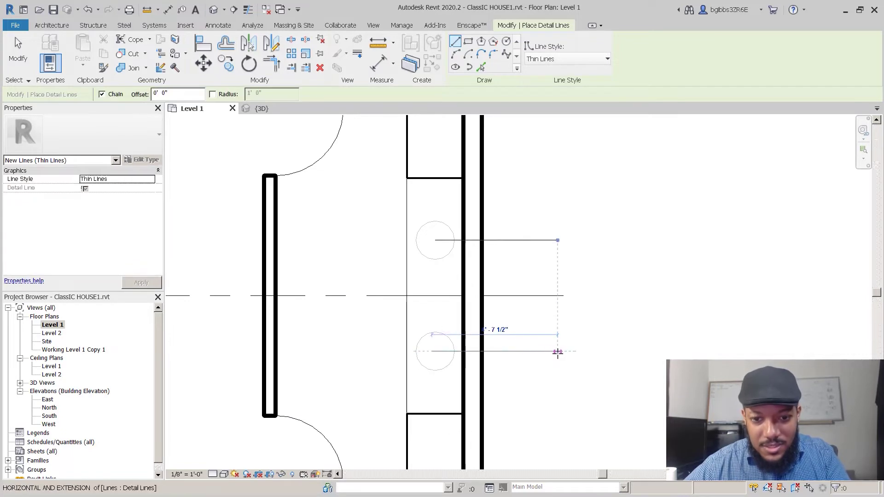
left_click(558, 351)
key("Escape")
key("Escape")
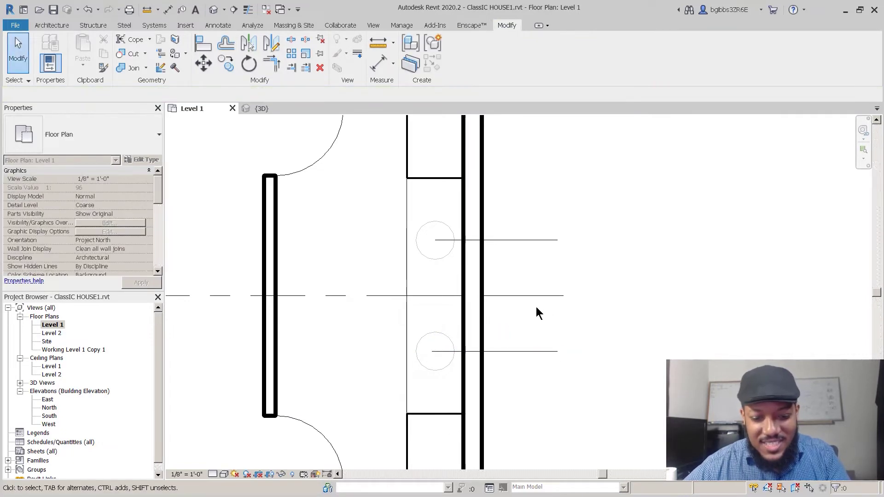
- Place two Window-Fixed 24" x 60" windows in the east wall, centred on the sink guide lines
key("w")
key("n")
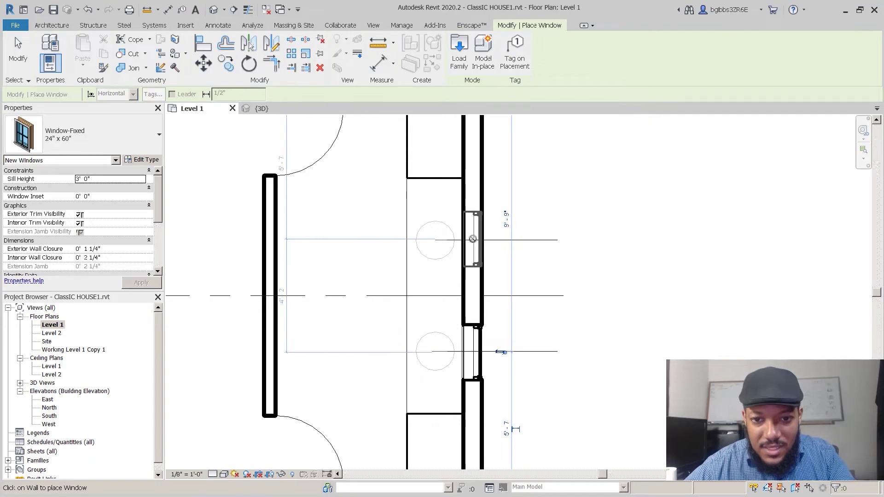
left_click(484, 265)
key("Escape")
key("Escape")
scroll(490, 252, "up", 3)
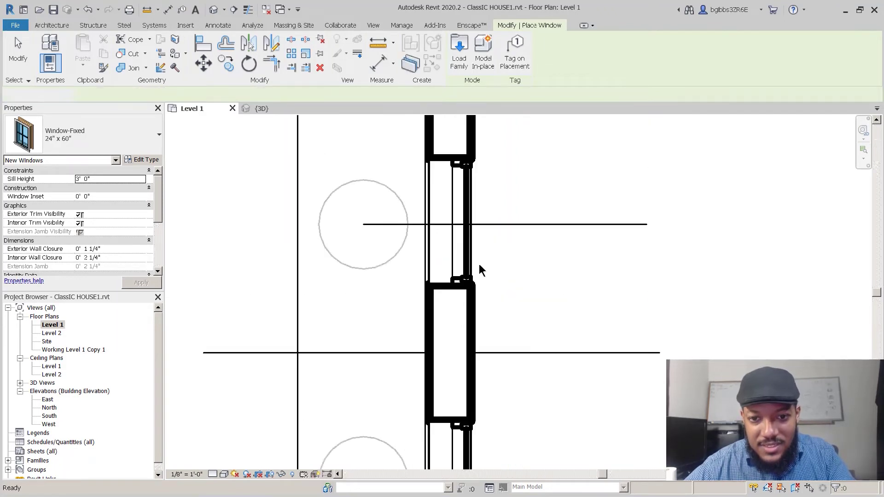
- Flip the facing of both east-wall windows behind the vanities
left_click(460, 195)
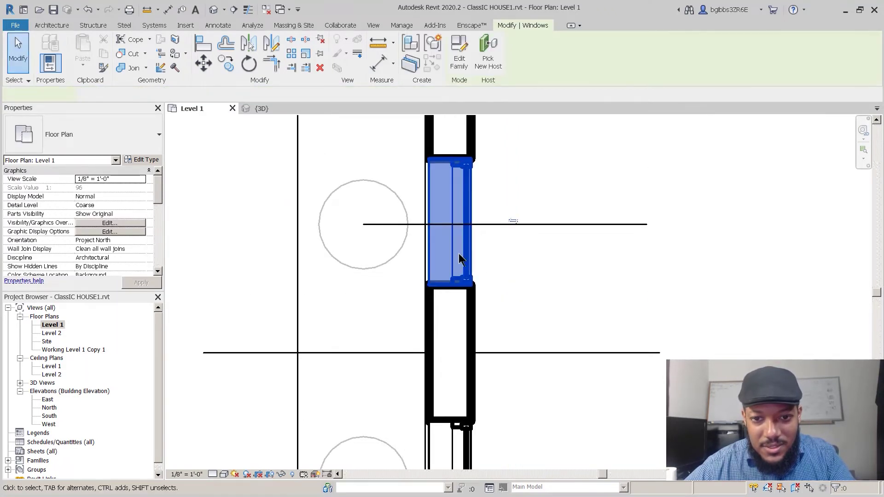
scroll(497, 232, "down", 1)
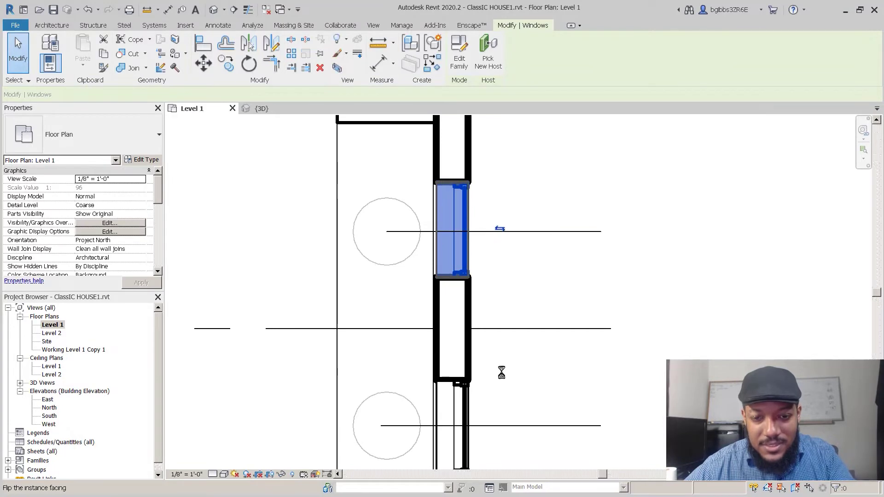
left_click(499, 229)
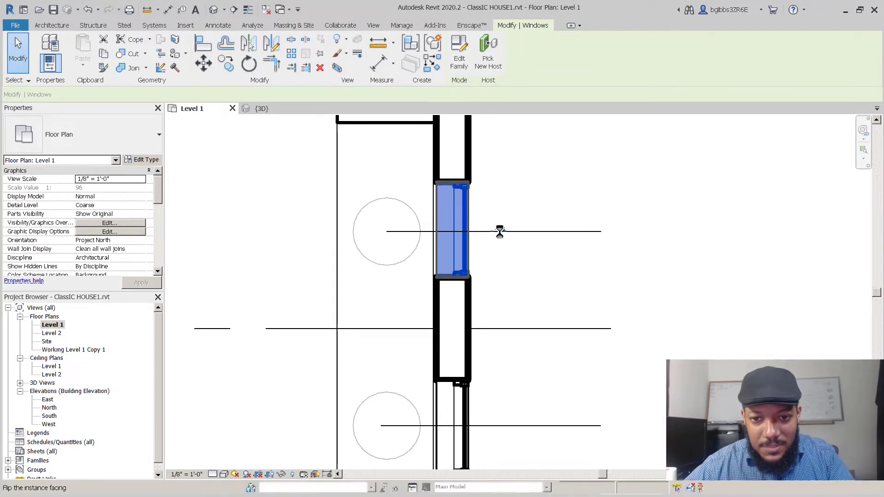
scroll(442, 206, "down", 2)
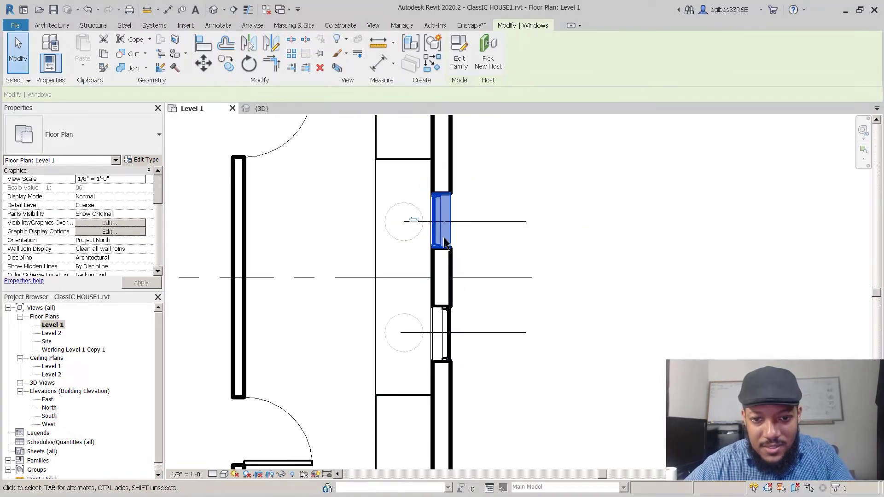
left_click(447, 348)
key("Escape")
scroll(448, 348, "up", 3)
left_click(446, 345)
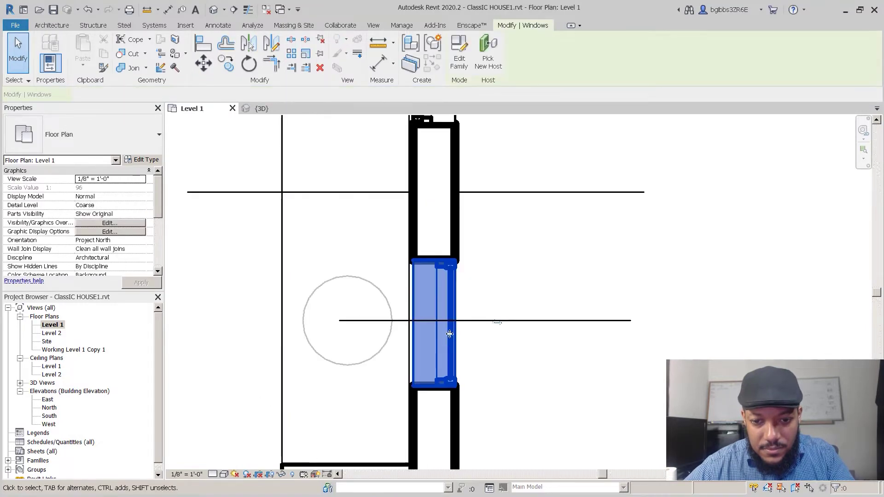
scroll(469, 343, "down", 4)
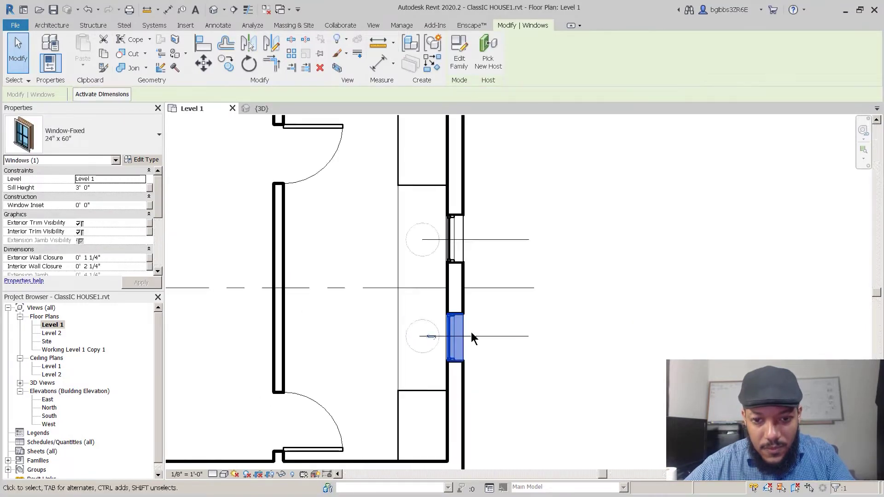
key("Escape")
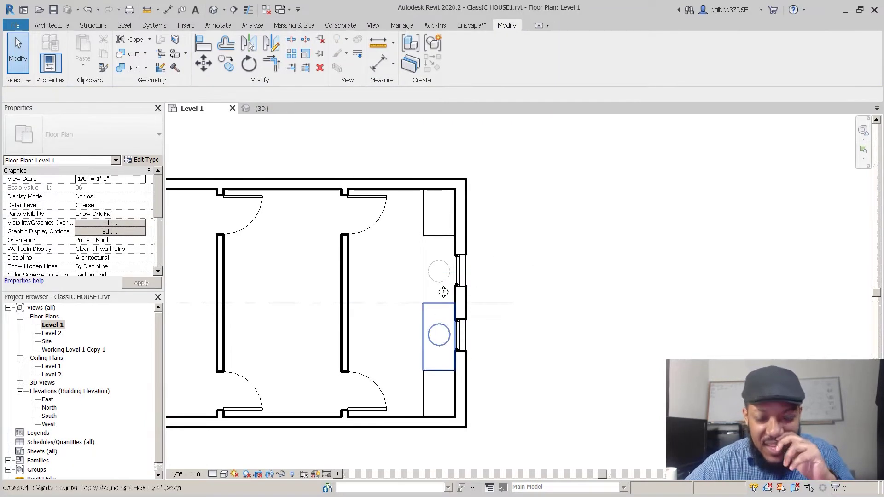
- Draw detail lines from the northeast cabinet's west edge midpoint westward, turning south for about 15' past the south wall
middle_click_drag(402, 254, 497, 278)
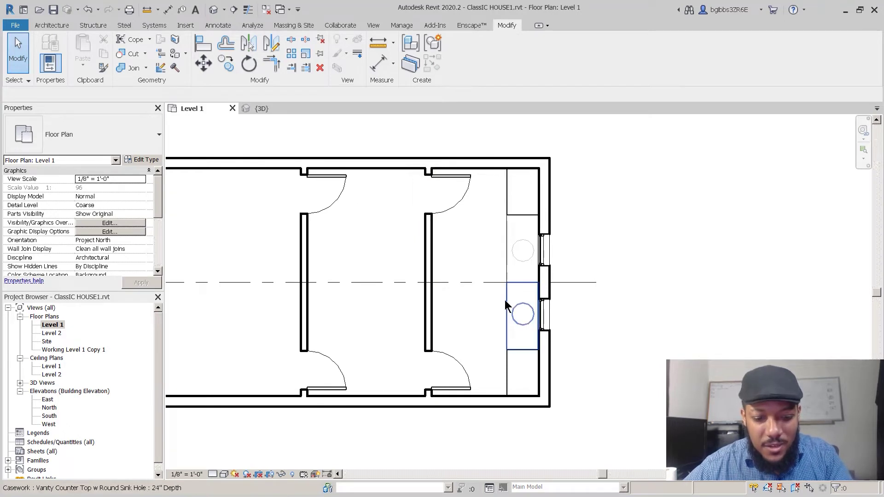
key("d")
key("l")
left_click(506, 192)
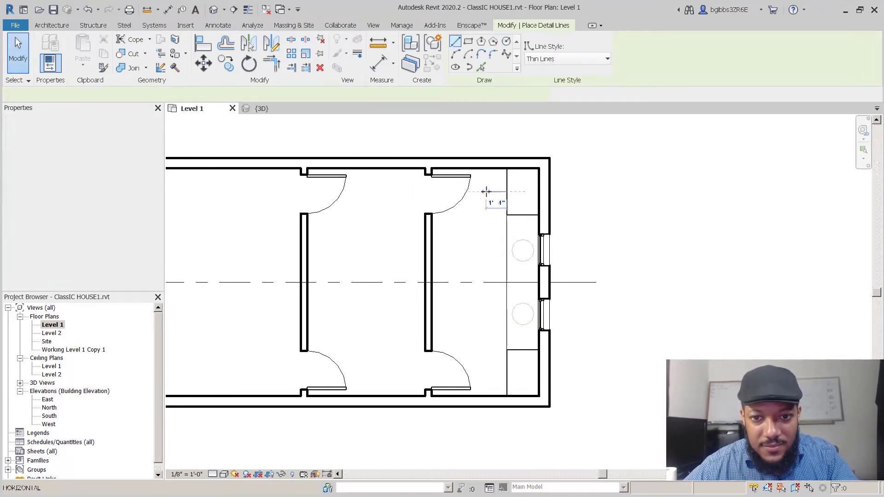
left_click(459, 192)
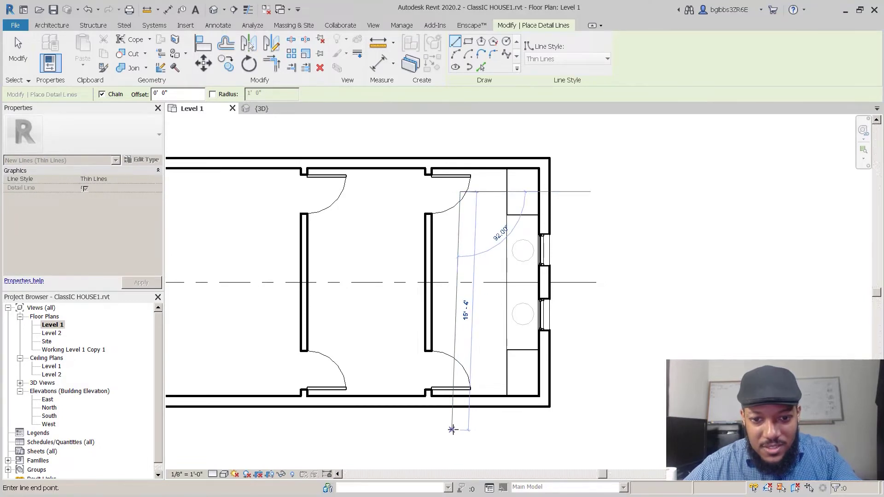
left_click(461, 429)
key("Escape")
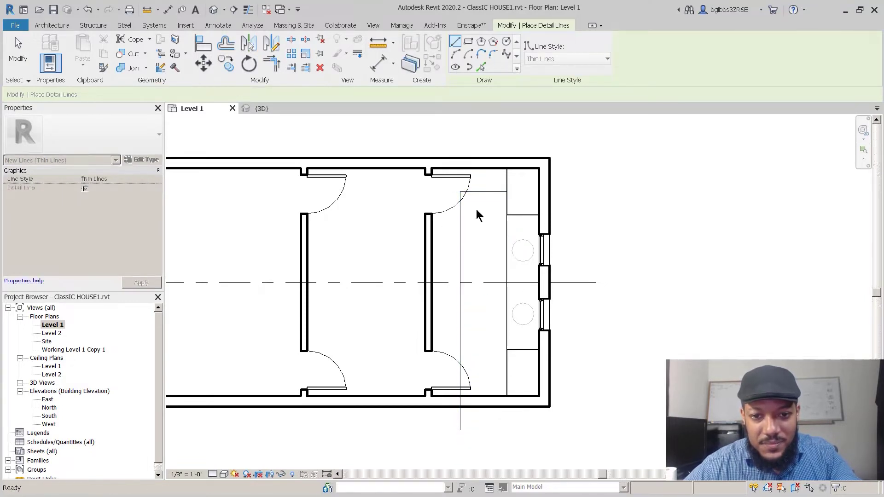
key("Escape")
middle_click_drag(442, 265, 430, 269)
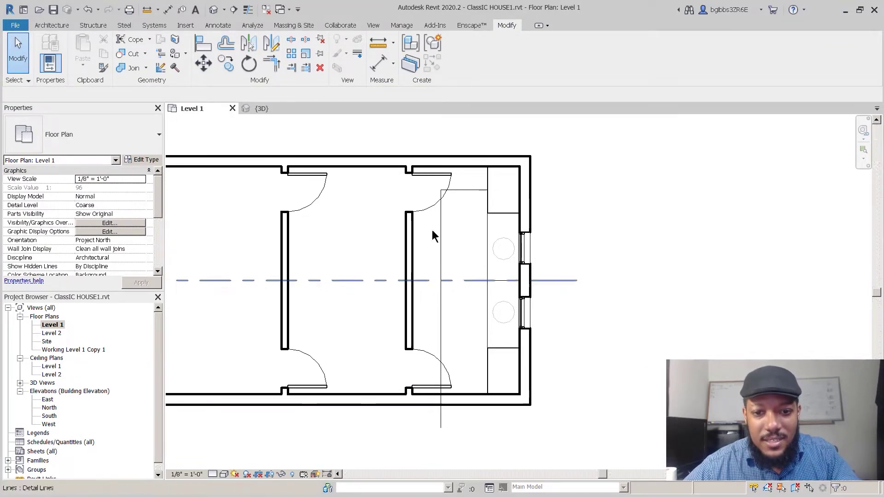
middle_click_drag(504, 284, 531, 271)
middle_click_drag(524, 355, 558, 353)
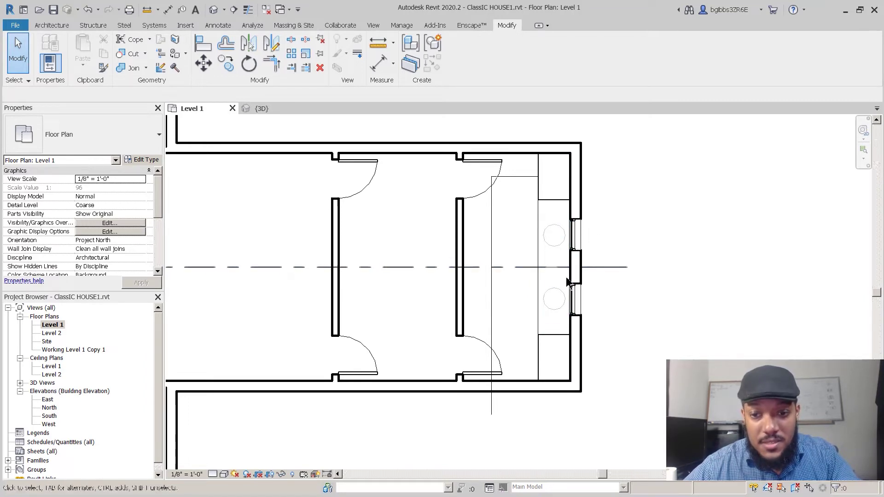
middle_click_drag(554, 243, 499, 242)
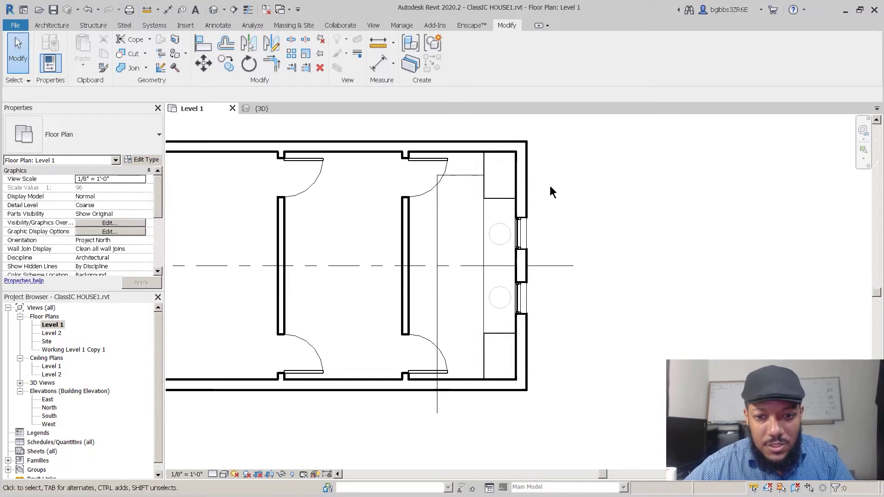
middle_click_drag(490, 318, 514, 267)
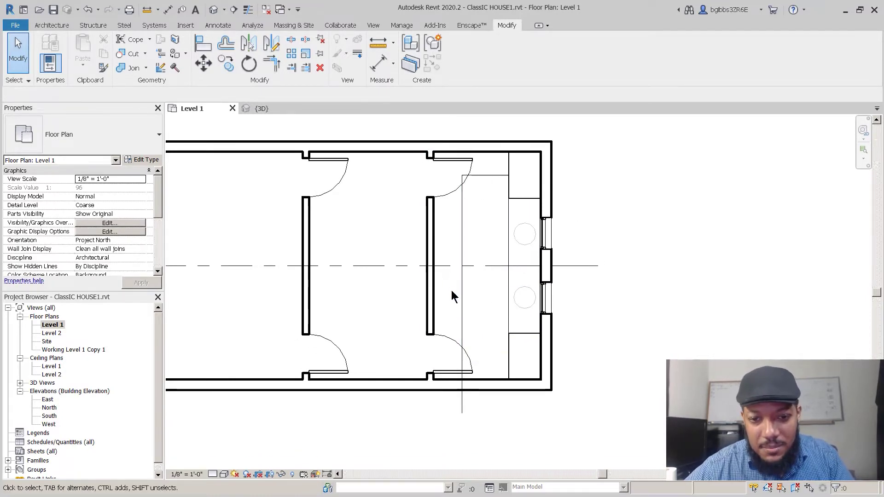
middle_click_drag(484, 316, 502, 318)
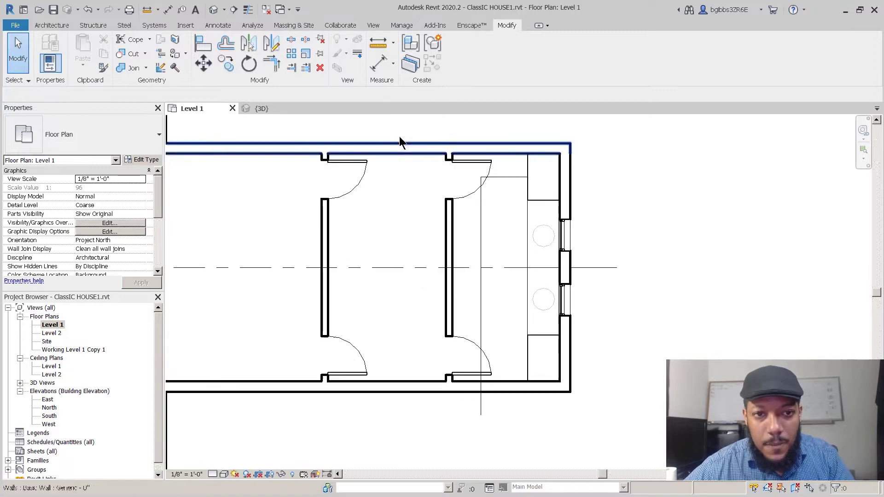
- In the Working Level 1 Copy 1 plan, draw a Diagonal Crosshatch filled region about 3' by 5' and place it against the bathroom's west wall
double_click(92, 353)
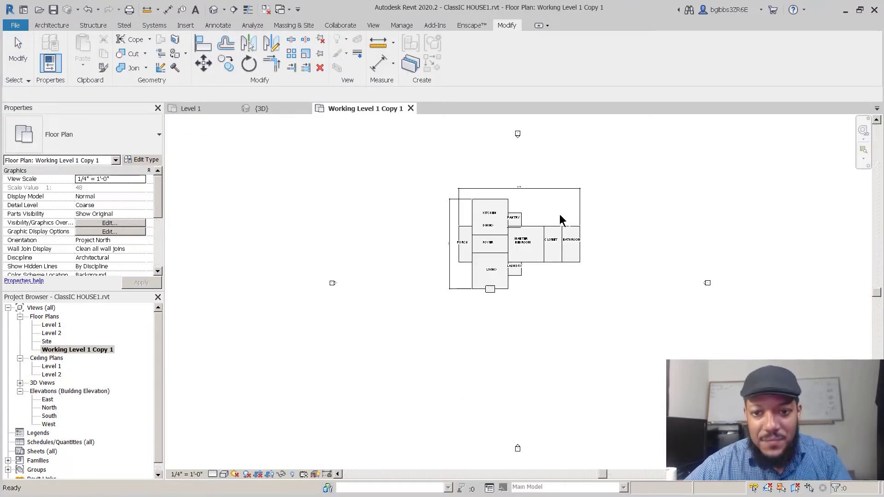
scroll(582, 262, "up", 6)
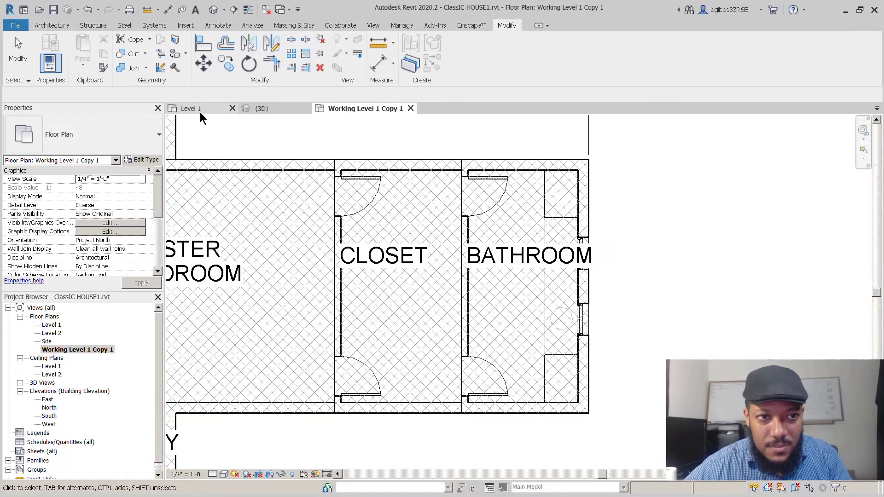
left_click(217, 28)
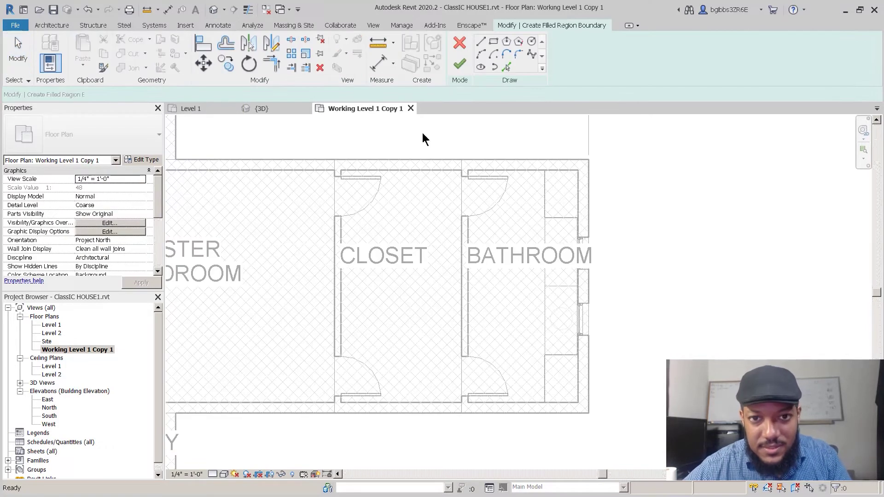
left_click(494, 41)
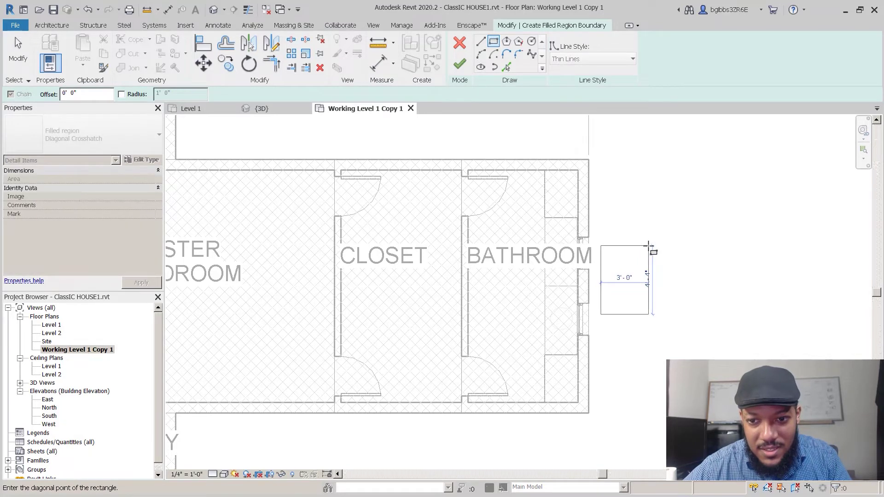
left_click(650, 235)
middle_click_drag(646, 342, 579, 330)
mouse_move(579, 281)
left_mouse_down()
mouse_move(428, 282)
mouse_move(447, 286)
left_mouse_up()
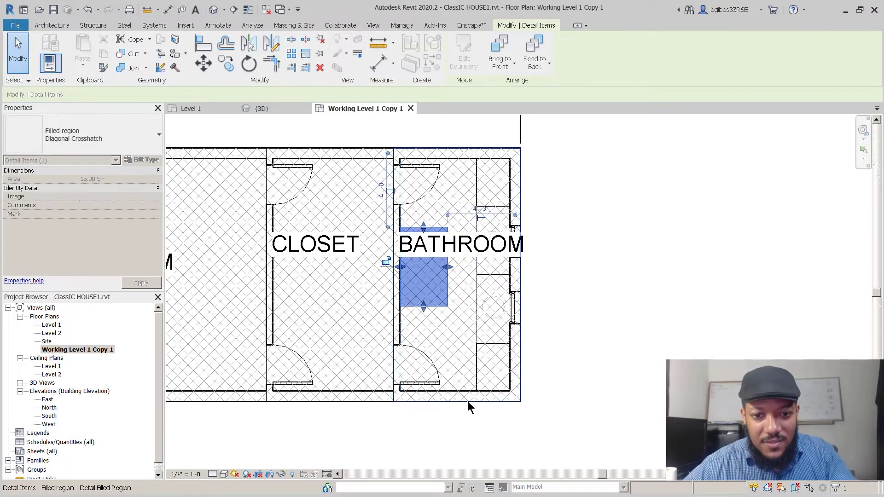
key("Escape")
- Examine the filled region's clearance to the vanities and to the two bathroom doors
scroll(435, 297, "up", 2)
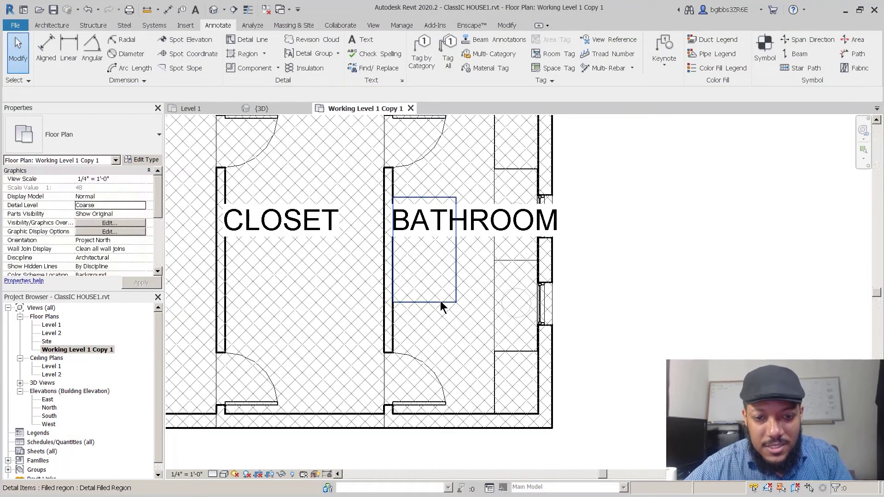
left_click(440, 278)
scroll(434, 295, "down", 2)
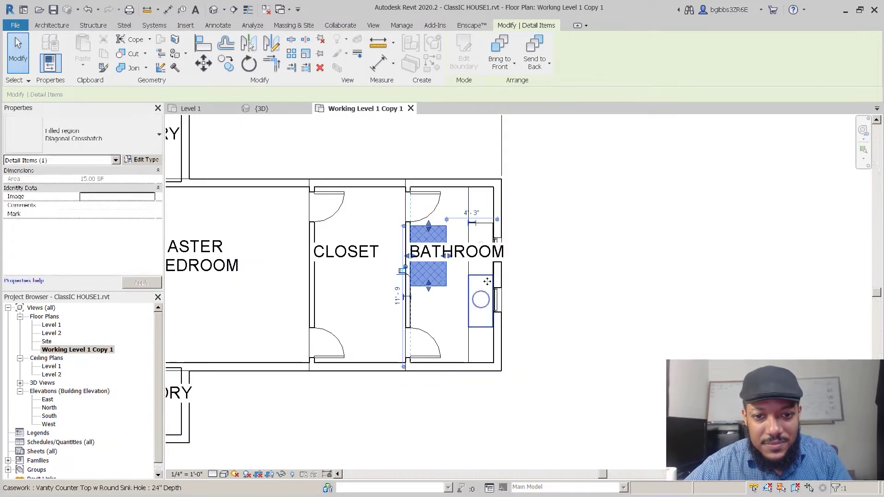
scroll(437, 283, "up", 2)
scroll(437, 281, "down", 2)
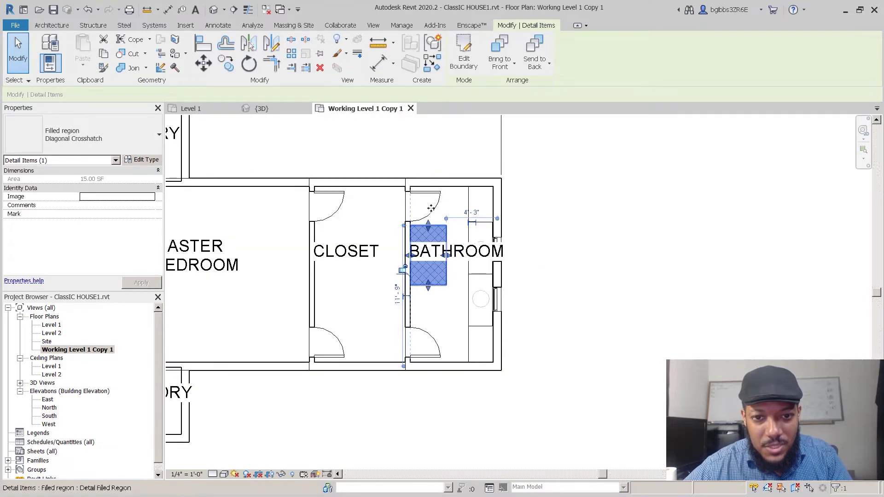
scroll(433, 203, "up", 1)
left_click(438, 204)
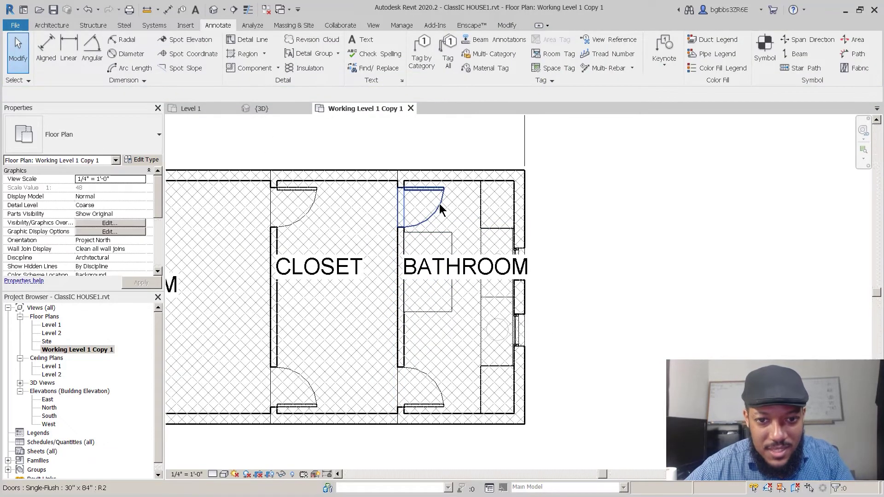
left_click(439, 205)
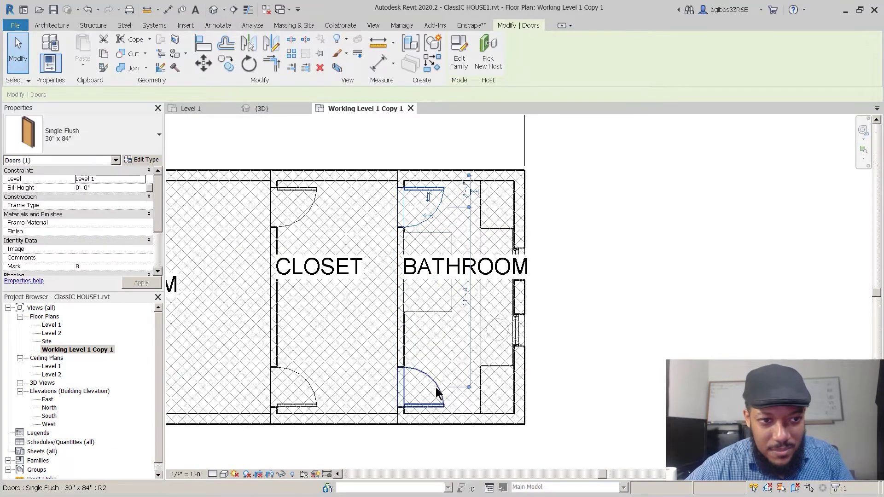
middle_click_drag(595, 302, 613, 295)
key("Escape")
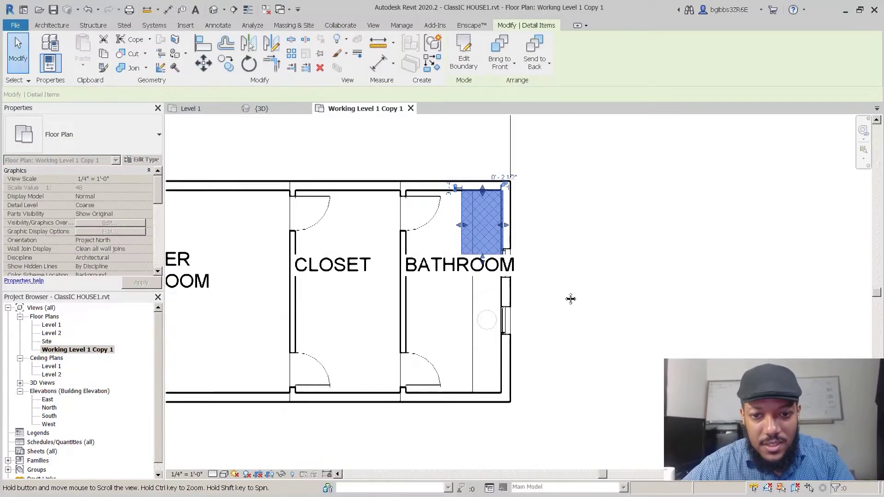
- Copy the filled region from the bathroom's northeast corner to its southeast corner
middle_click_drag(570, 302, 579, 279)
scroll(505, 243, "up", 1)
key("c")
key("c")
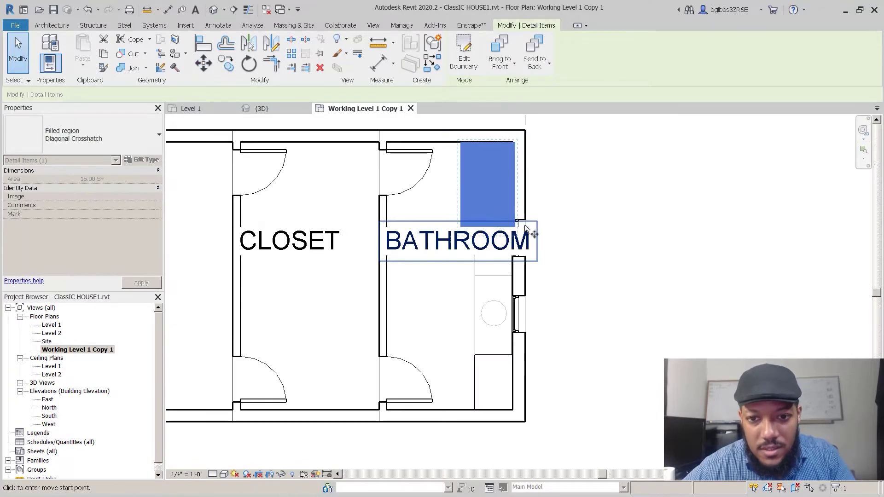
left_click(516, 235)
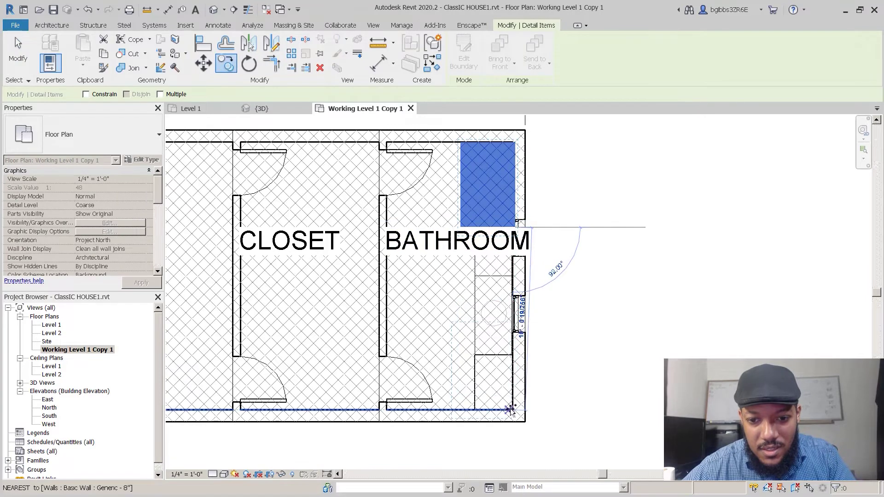
left_click(513, 408)
scroll(444, 235, "down", 2)
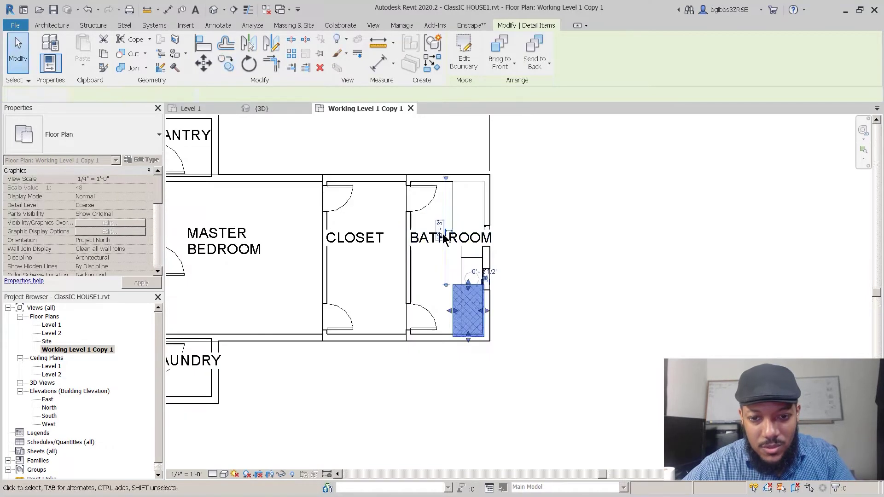
left_click(444, 365)
scroll(423, 249, "up", 2)
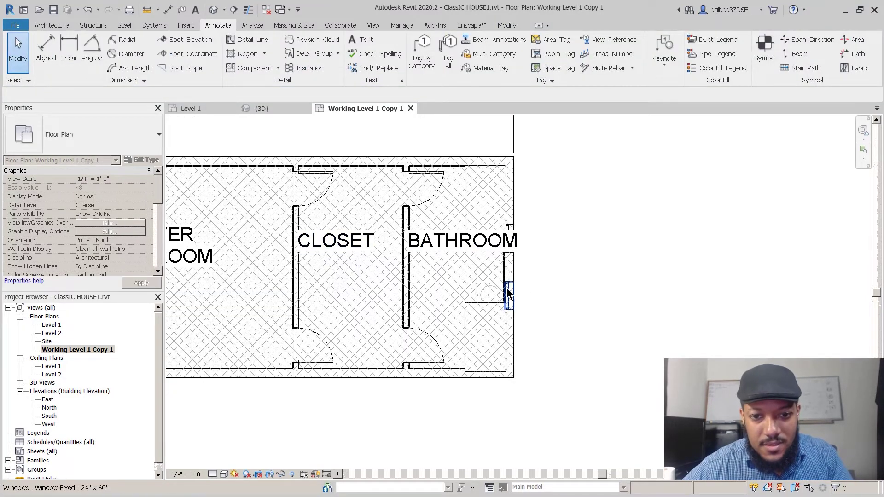
middle_click_drag(466, 243, 530, 237)
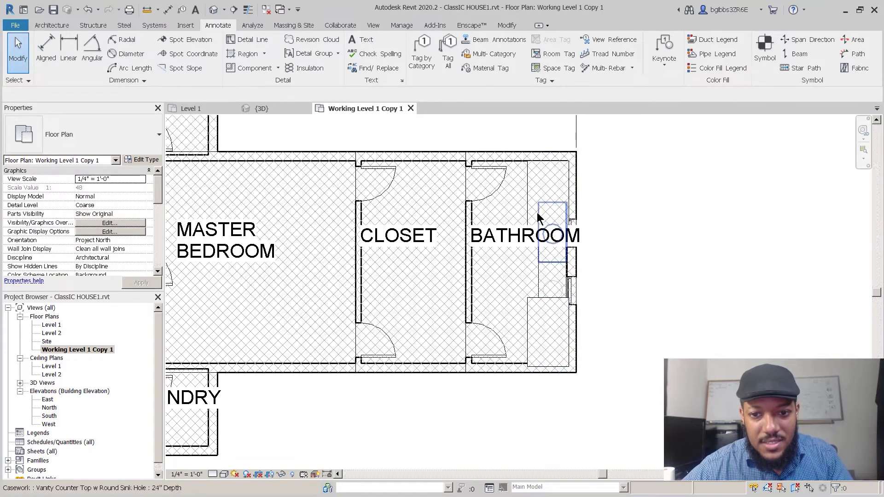
scroll(534, 294, "up", 1)
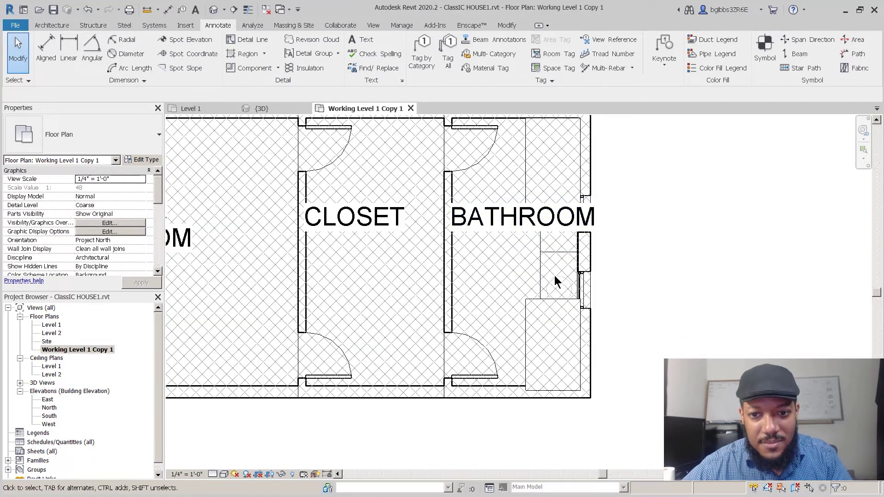
scroll(549, 295, "down", 1)
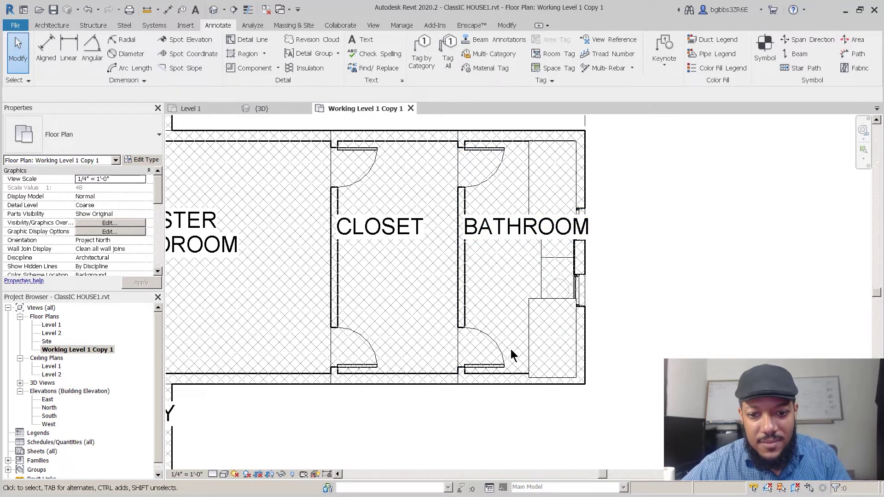
middle_click_drag(470, 247, 438, 250)
- On the Level 1 plan, draw a Generic - 5" wall from the north to the south exterior wall, just west of the vanities
left_click(207, 107)
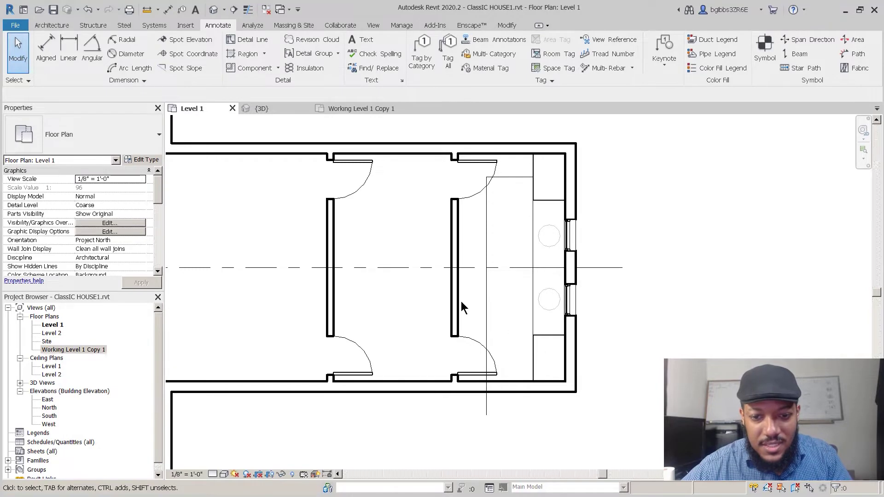
middle_click_drag(528, 336, 492, 336)
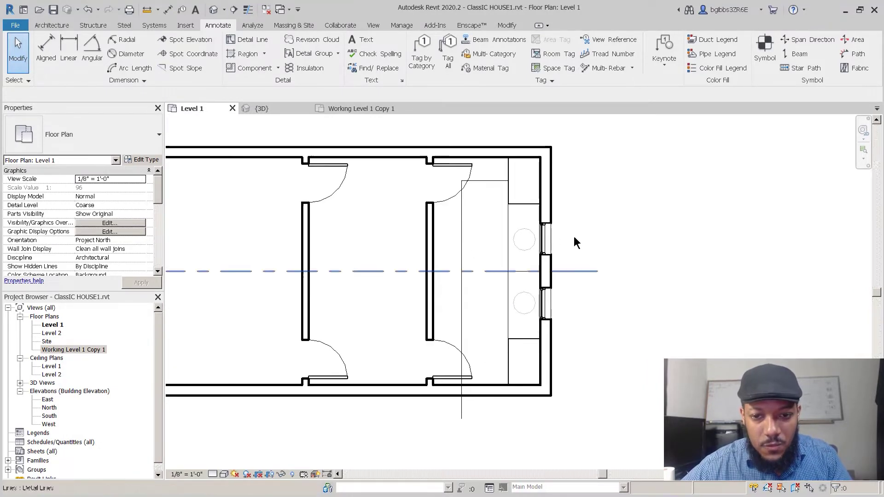
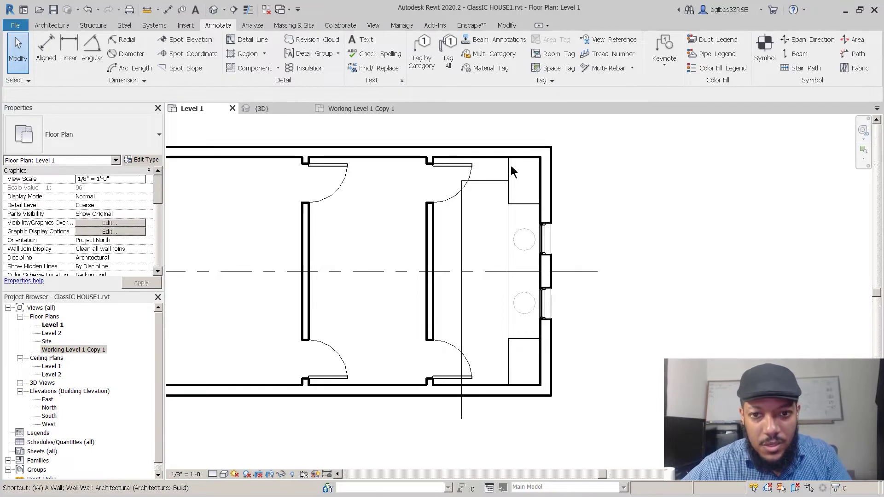
key("w")
key("a")
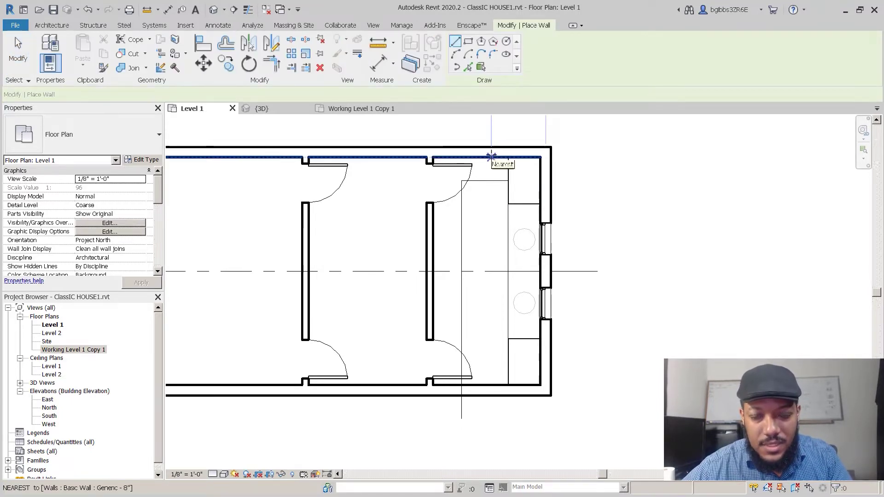
middle_click_drag(489, 156, 468, 276)
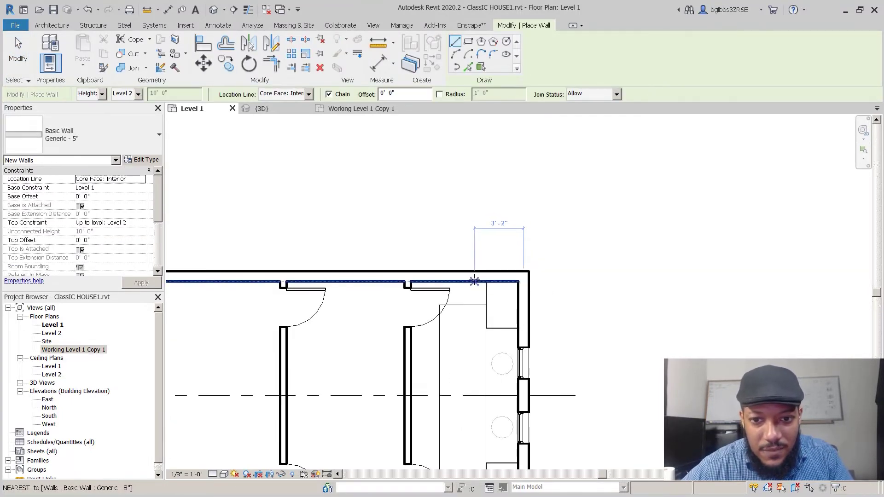
left_click(477, 281)
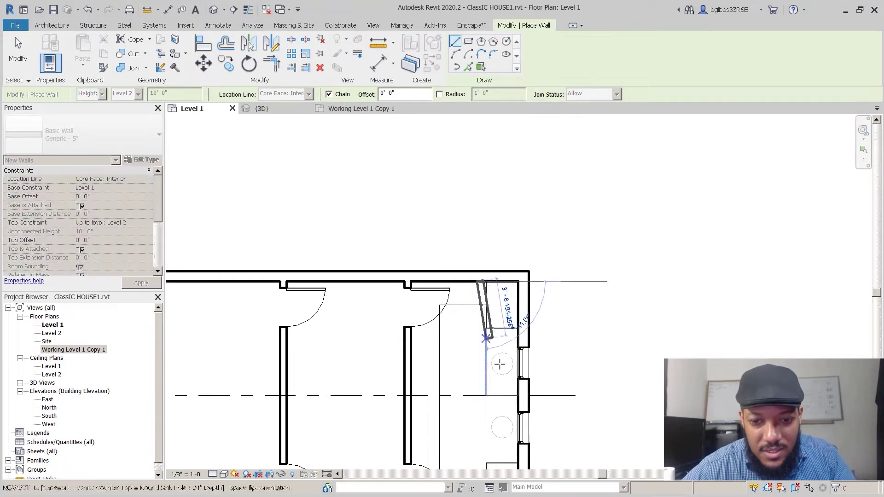
middle_click_drag(498, 343, 500, 209)
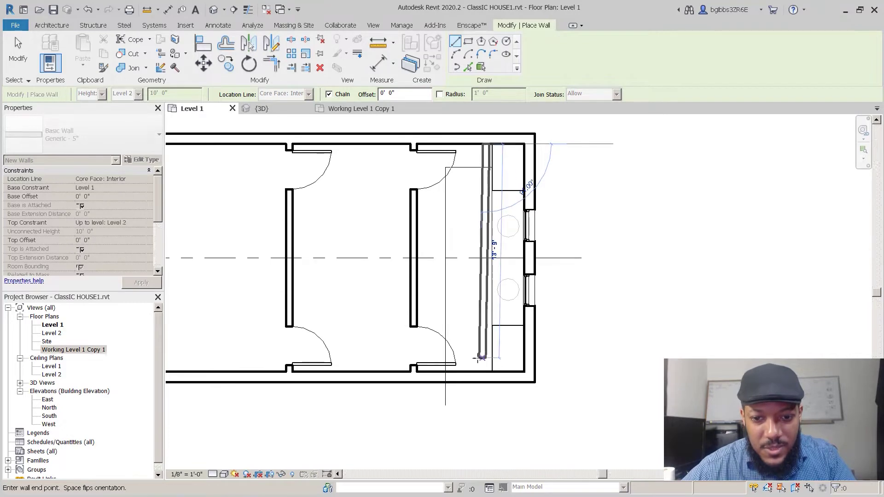
left_click(482, 372)
key("Escape")
key("Escape")
- Dimension the distance from the new wall's east face to the inner face of the east exterior wall
scroll(496, 315, "up", 2)
key("d")
key("i")
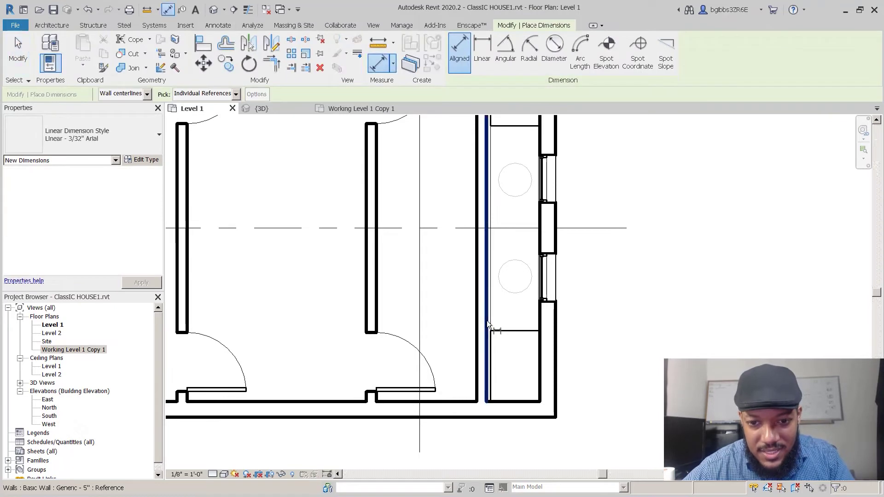
left_click(488, 323)
scroll(507, 334, "down", 2)
left_click(501, 384)
key("Escape")
key("Escape")
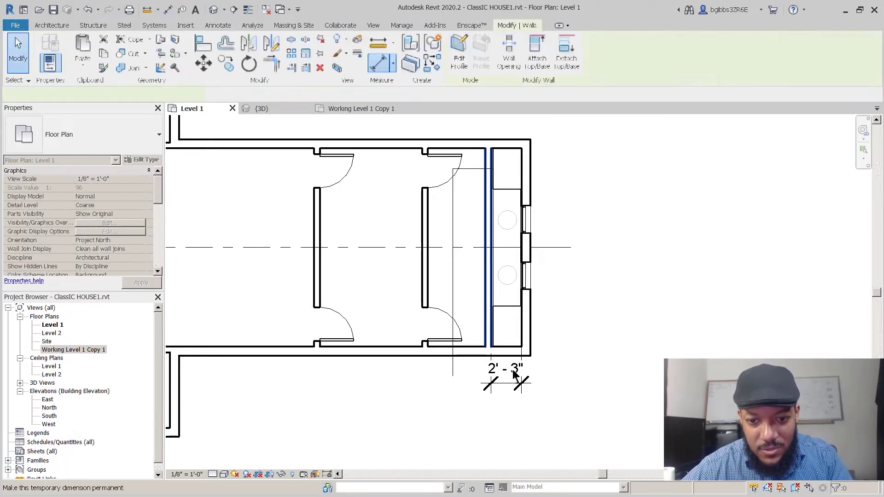
- Set the clear distance between the new wall and the east exterior wall to 3'
left_click(514, 369)
type("3")
key("Return")
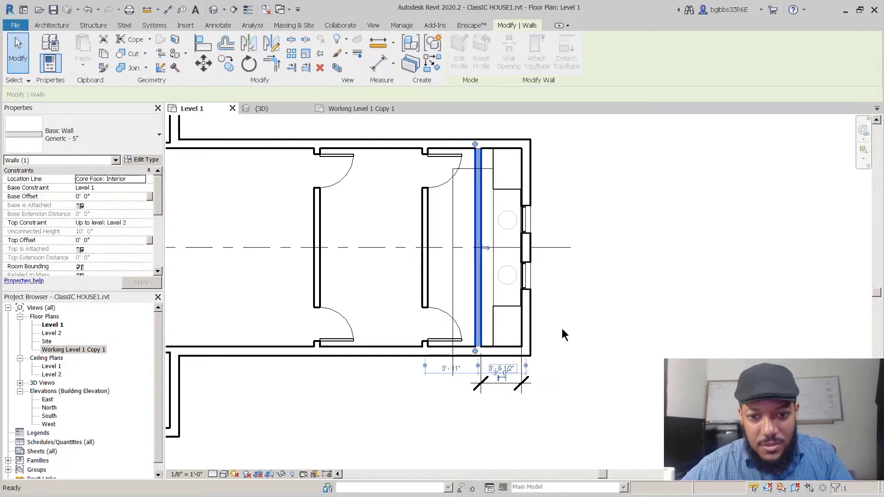
left_click(562, 328)
- Move the long north-south detail line 1'-4" west, using the offset between the cabinet fronts and the new wall's west face
scroll(562, 328, "up", 1)
middle_click_drag(468, 268, 478, 268)
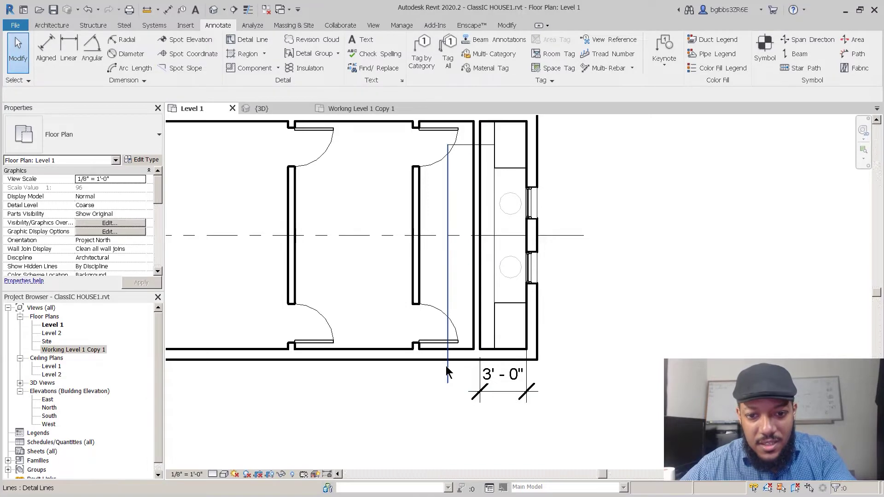
left_click(496, 261)
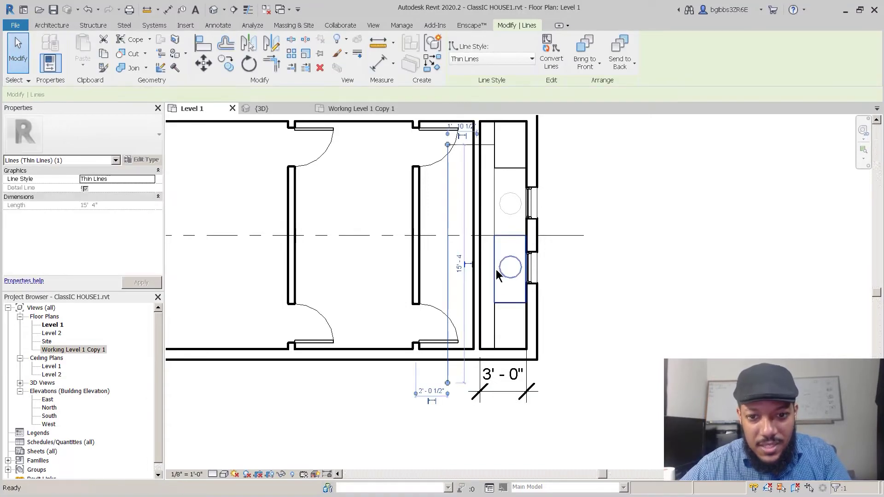
key("m")
key("v")
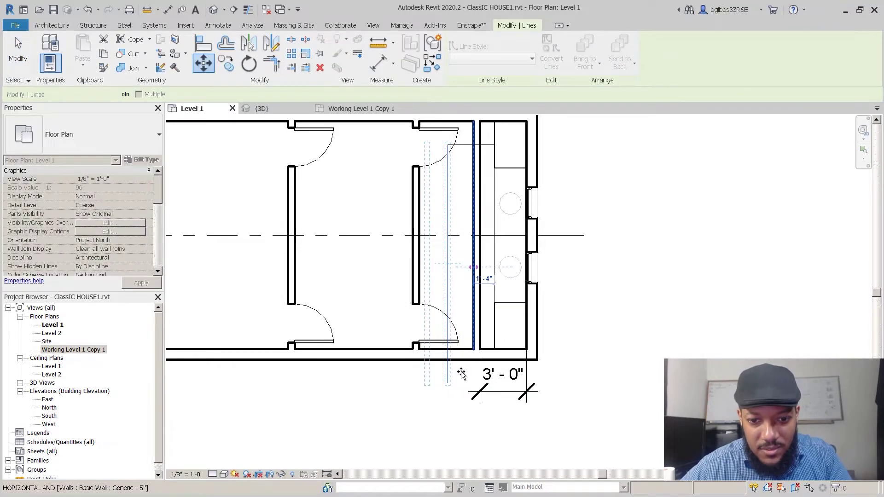
scroll(432, 381, "up", 3)
left_click(433, 381)
key("Escape")
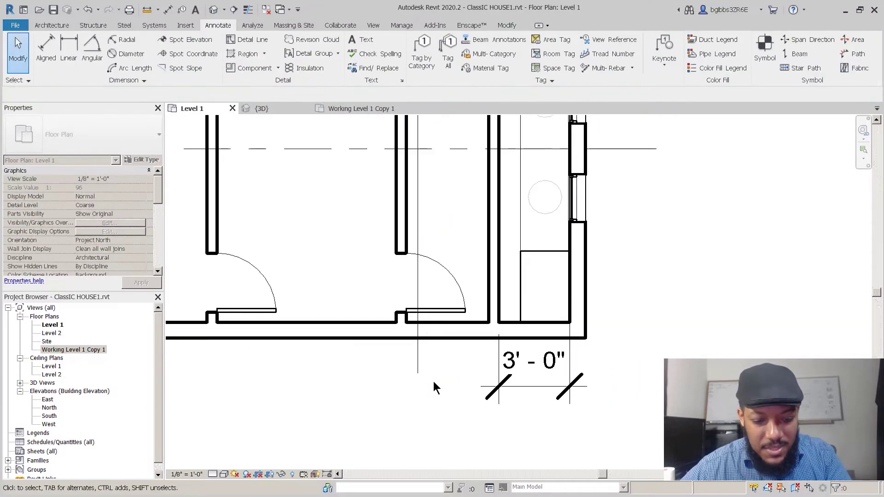
- Dimension the distance from the moved detail line to the new wall's centreline, south of the plan
key("d")
key("i")
left_click(418, 366)
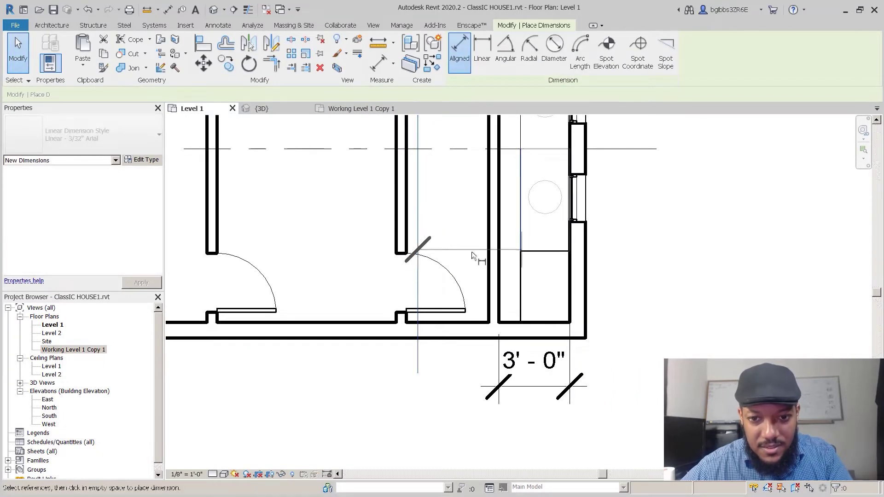
left_click(492, 254)
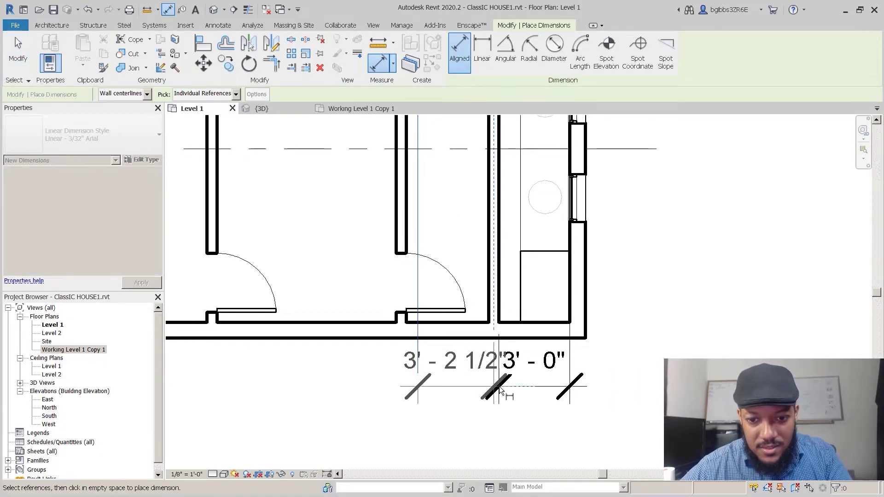
left_click(453, 389)
scroll(454, 388, "down", 2)
key("Escape")
key("Escape")
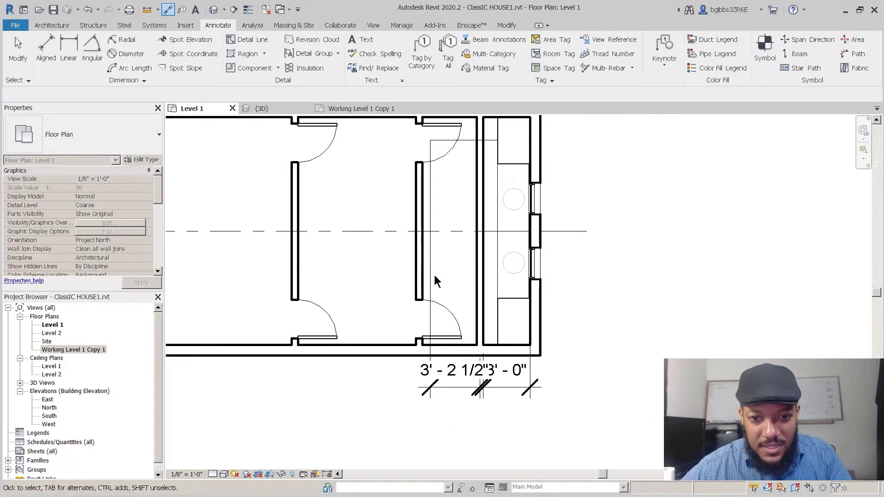
- Set the distance between the long north-south detail line and the new wall's centreline to 3'
left_click(431, 275)
left_click(457, 373)
type("3")
key("Return")
key("Escape")
middle_click_drag(427, 385, 448, 385)
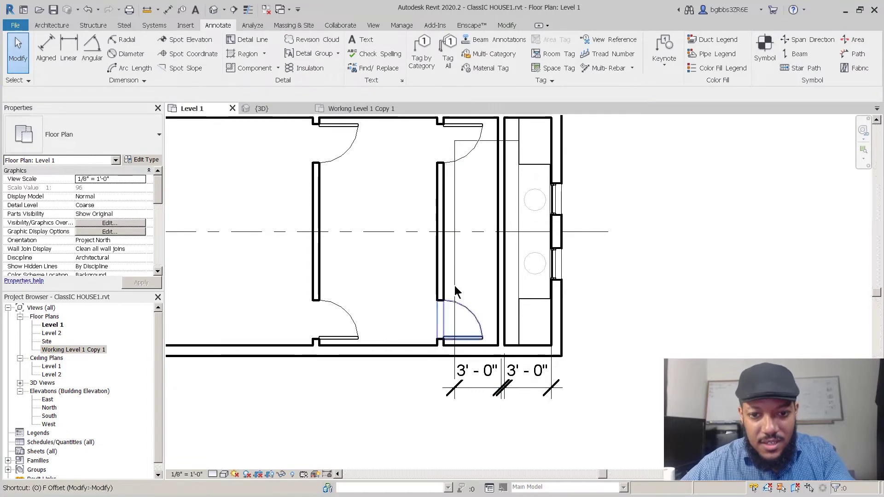
key("f")
middle_click_drag(453, 269, 474, 267)
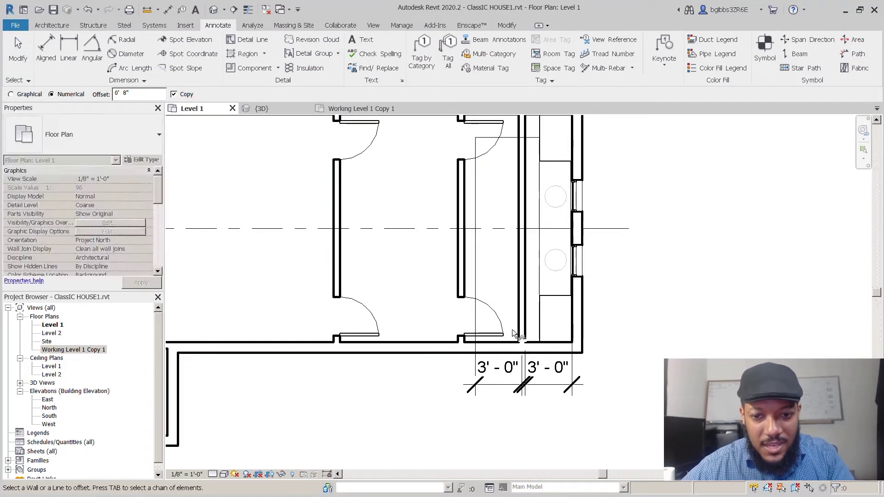
middle_click_drag(511, 321, 466, 365)
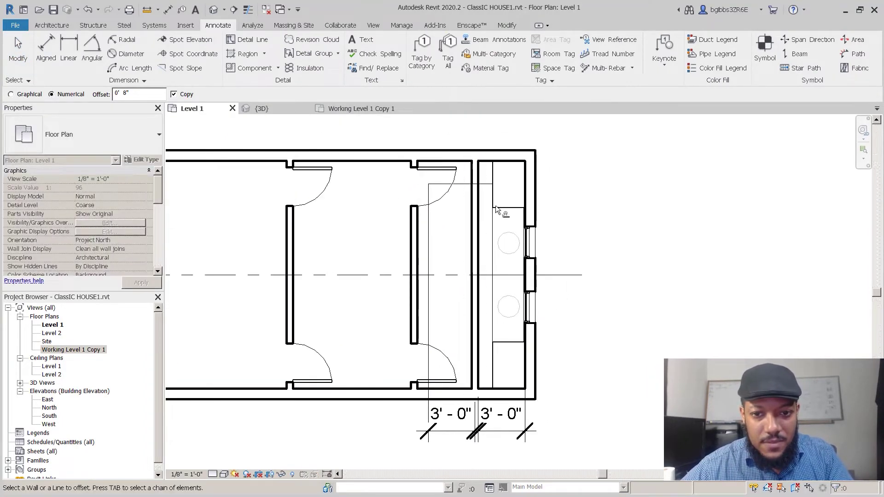
scroll(496, 206, "up", 1)
scroll(508, 143, "down", 1)
scroll(504, 342, "up", 1)
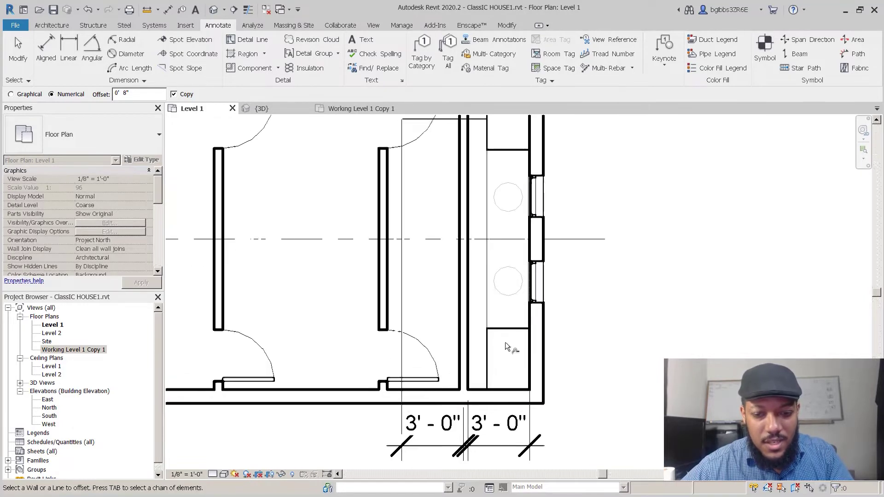
scroll(505, 342, "down", 1)
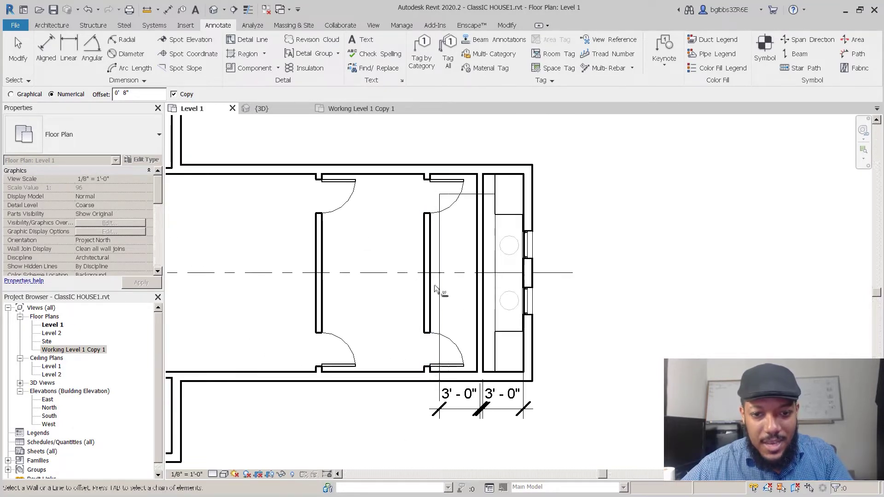
scroll(477, 308, "up", 1)
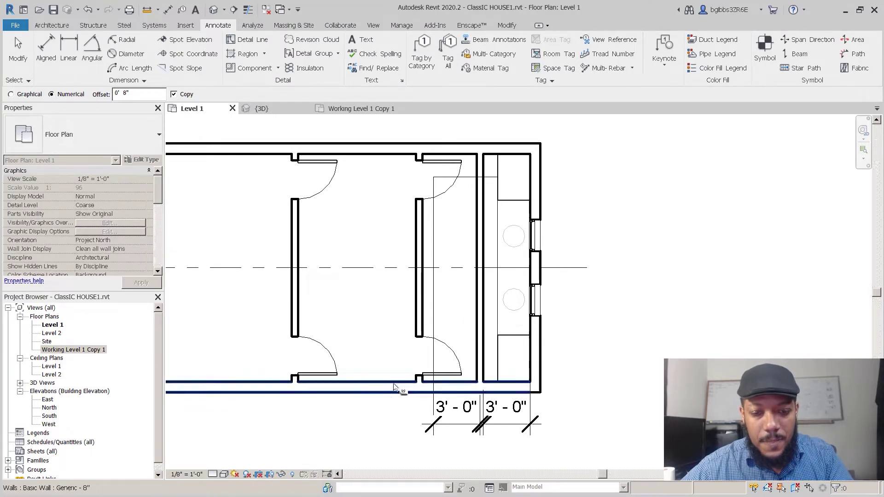
key("Escape")
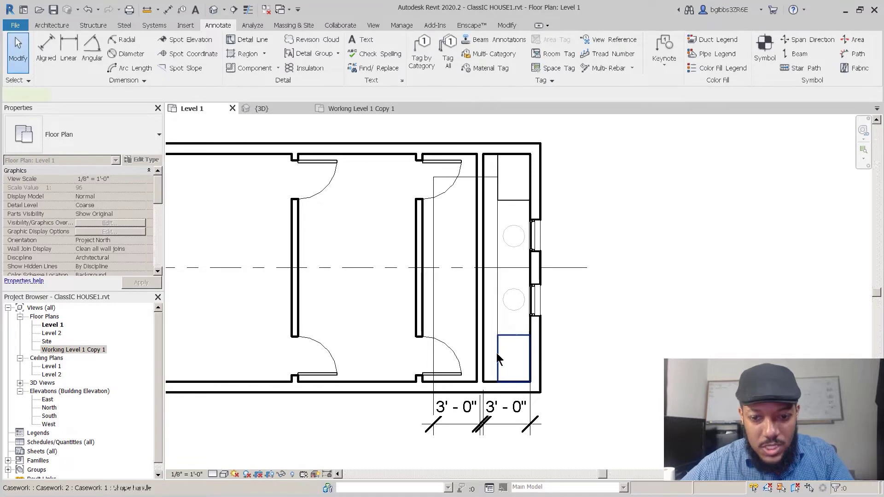
- Move the southernmost plain cabinet from the east wall to the midpoint of the door partition's east face, centred on the dashed centreline
left_click(499, 353)
scroll(499, 353, "up", 1)
key("m")
key("v")
left_click(500, 358)
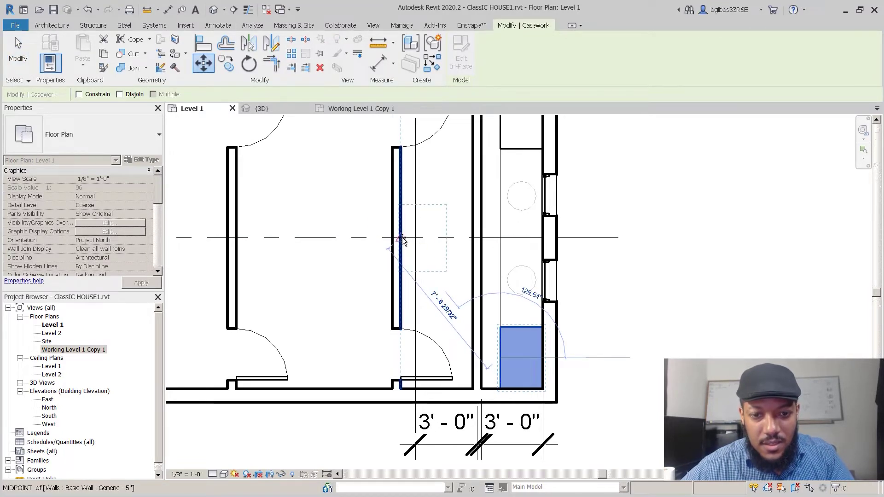
left_click(390, 226)
scroll(392, 231, "down", 2)
key("Escape")
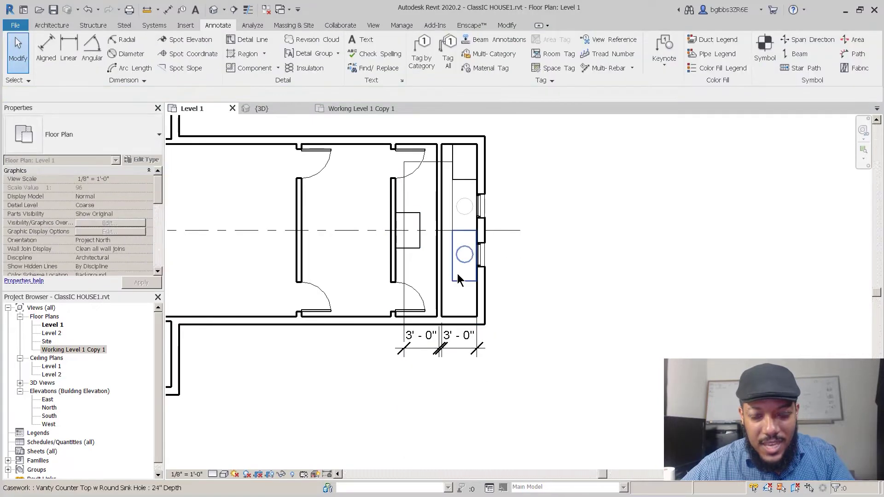
- Rotate the southern round-sink vanity countertop half a turn in place so its back faces west
left_click(454, 273)
scroll(454, 273, "up", 2)
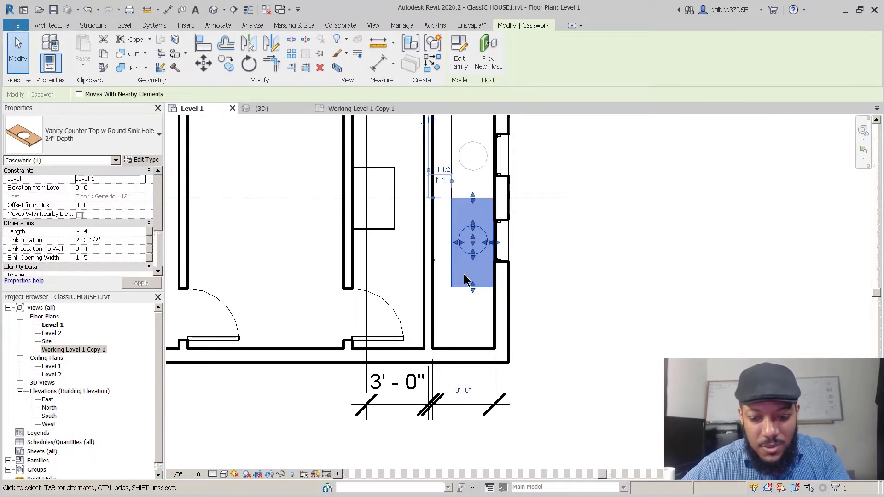
key("r")
key("o")
left_click(546, 237)
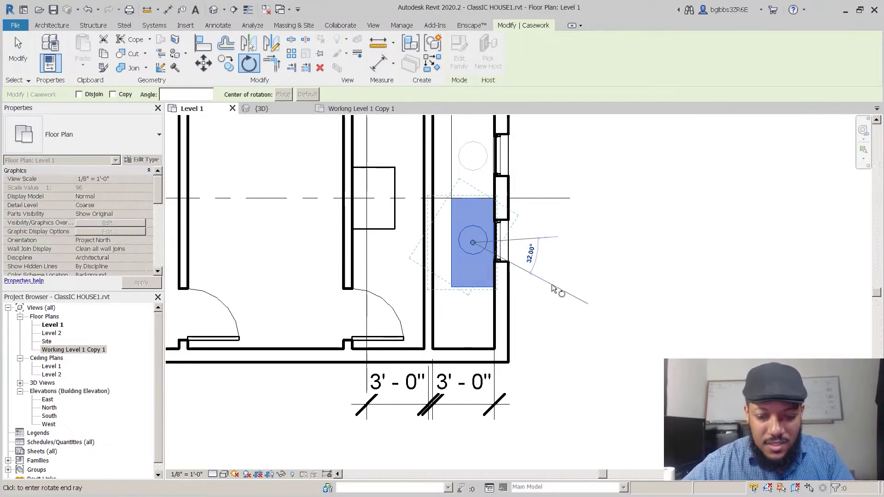
key("Return")
middle_click_drag(483, 271, 526, 266)
key("Escape")
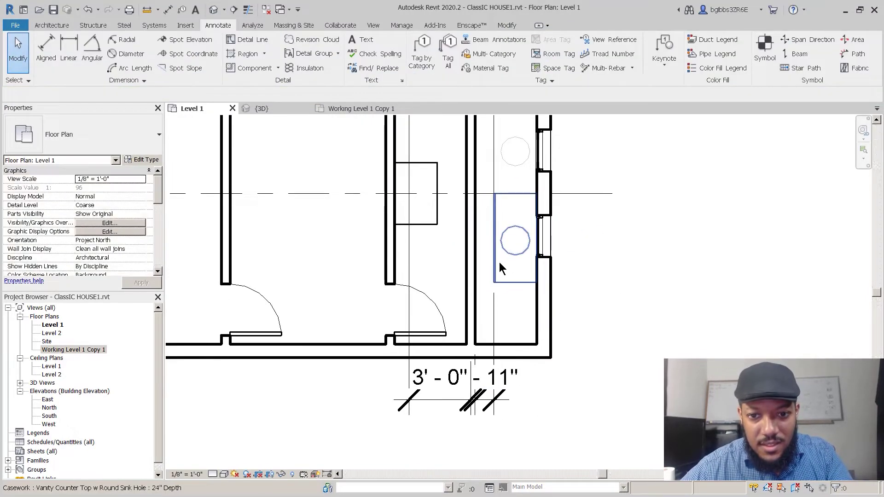
- Move the rotated vanity countertop 4'-10" west, placing its back against the east face of the door partition
left_click(500, 261)
scroll(486, 311, "up", 2)
key("m")
key("v")
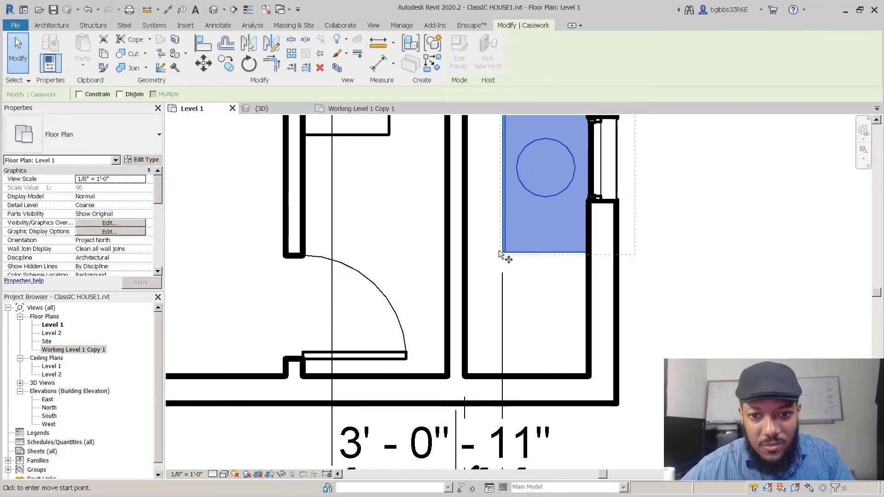
left_click(502, 252)
left_click(304, 253)
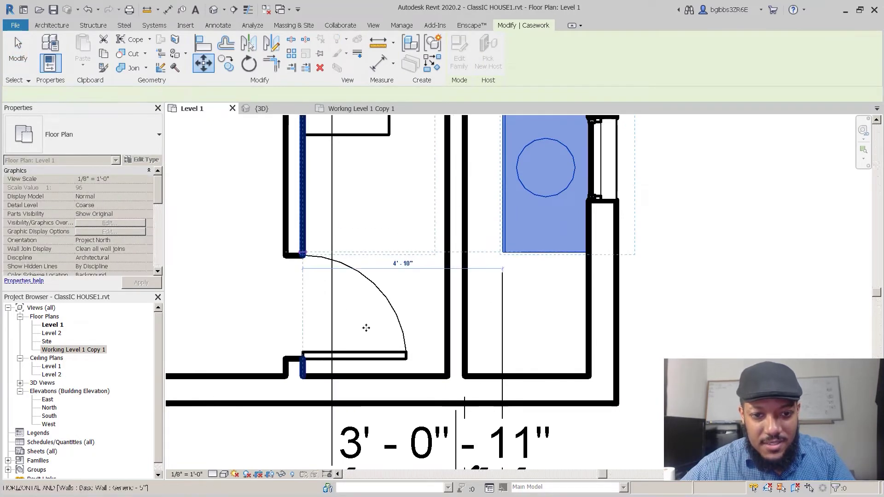
scroll(366, 300, "down", 2)
key("Escape")
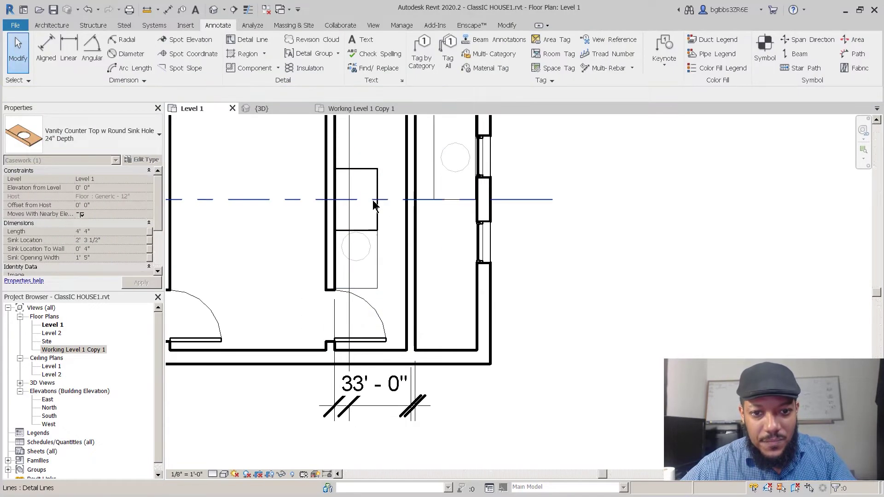
- Draw a thin horizontal detail line from the relocated vanity's southeast corner east to just beyond the exterior wall
left_click(370, 254)
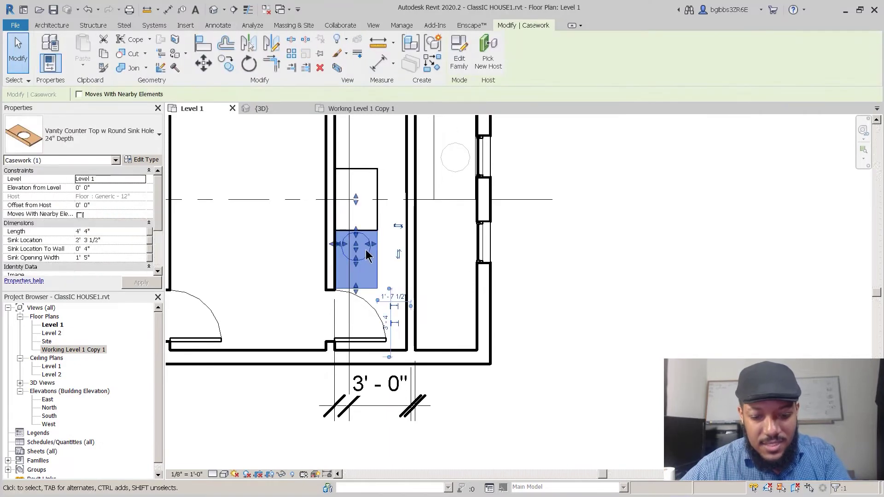
key("d")
key("l")
left_click(378, 288)
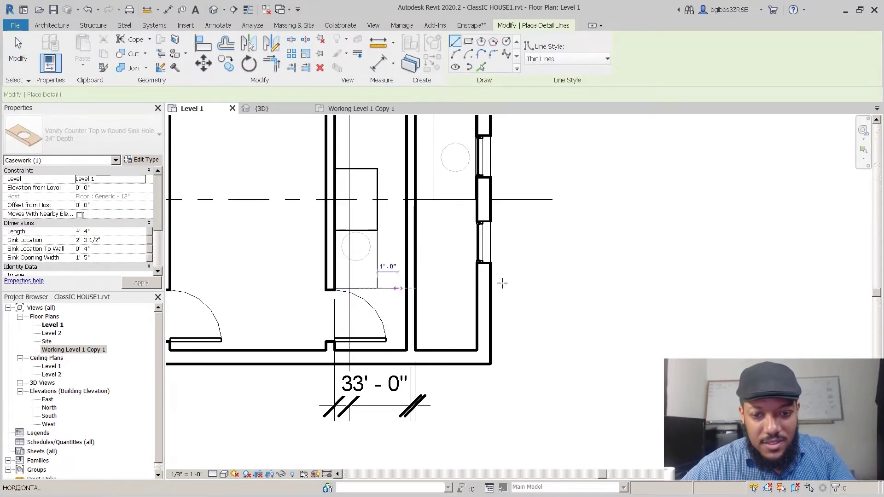
left_click(528, 288)
key("Escape")
key("Escape")
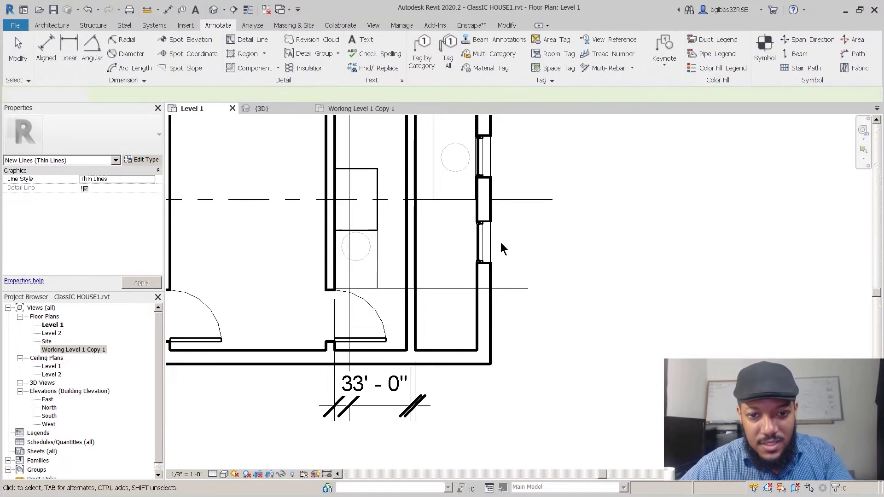
- Select the door partition together with the cabinet and vanity against it for a move
scroll(370, 290, "up", 2)
left_click(375, 253)
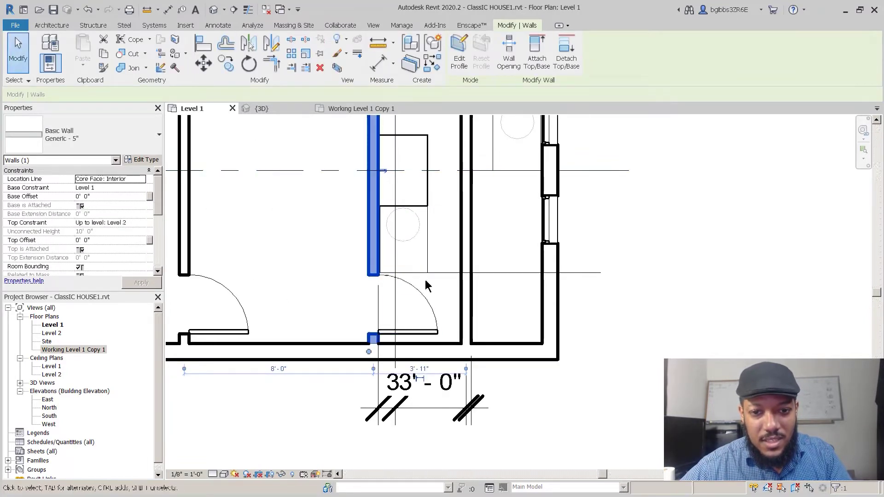
left_click(426, 249)
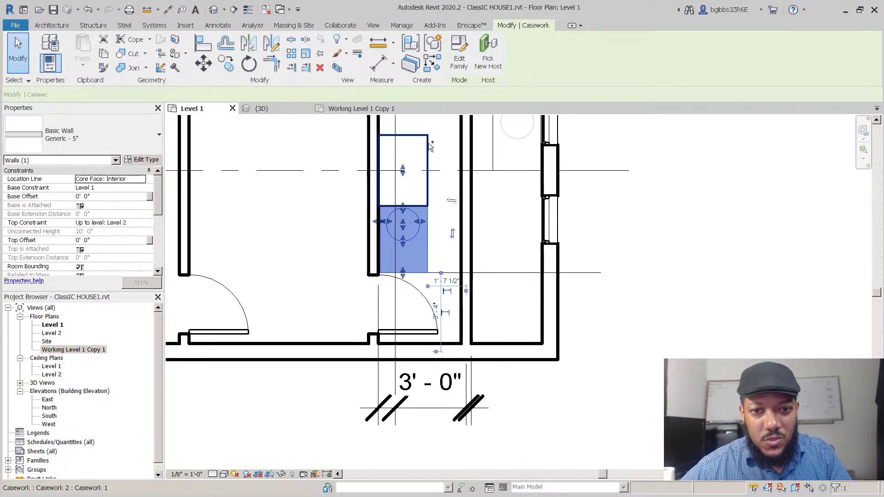
left_click(380, 154, "ctrl")
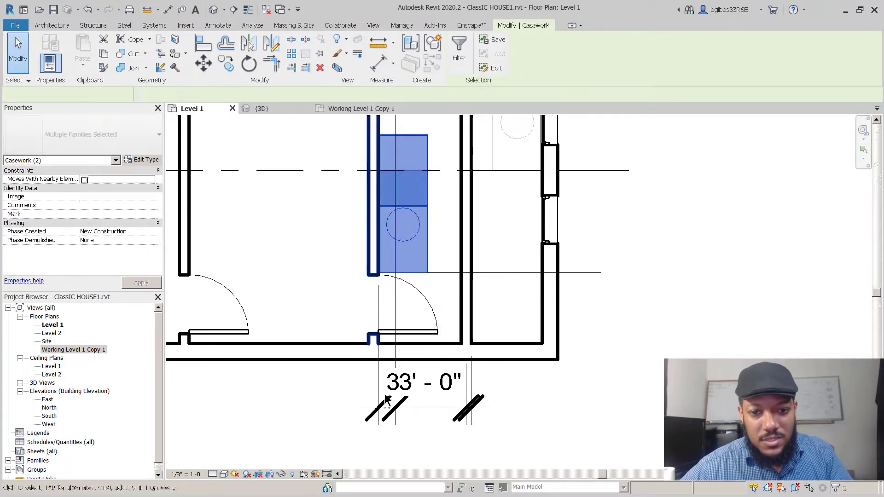
scroll(350, 433, "down", 2)
left_click(374, 322, "ctrl")
scroll(406, 332, "up", 4)
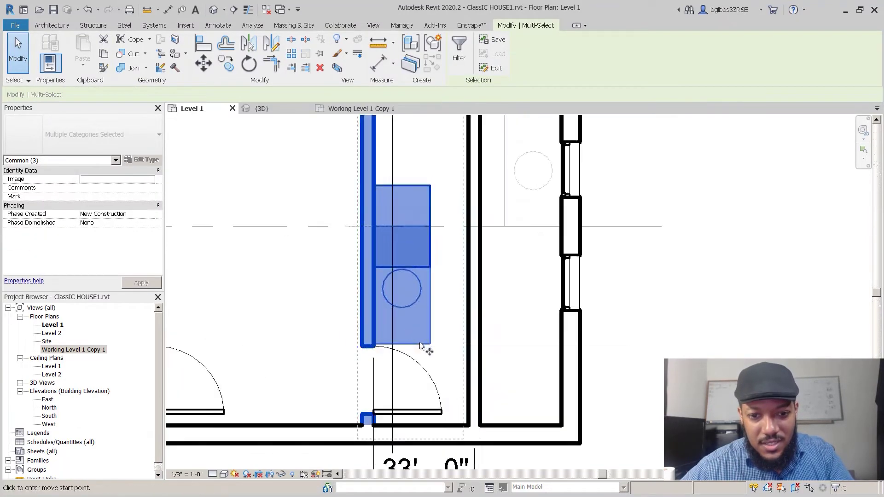
- Move the selected wall, door and vanity casework left so the vanity's lower outer corner lands on the vertical guide line
key("m")
key("v")
left_click(437, 348)
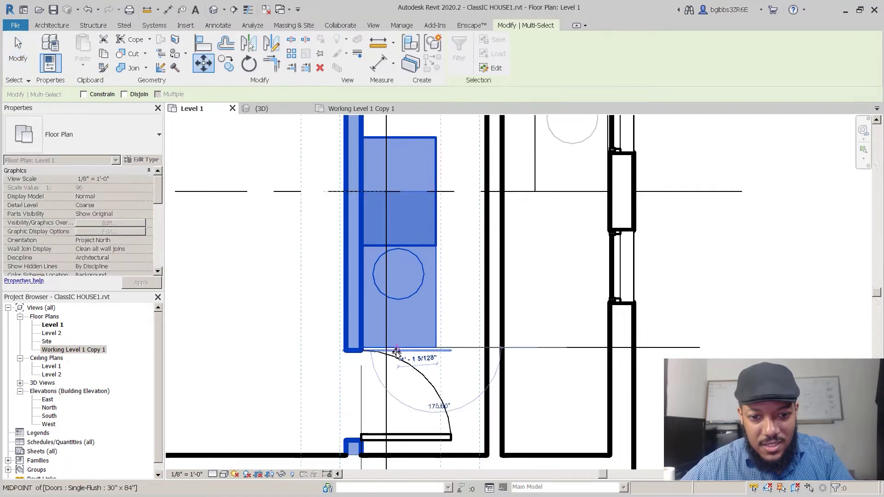
left_click(389, 351)
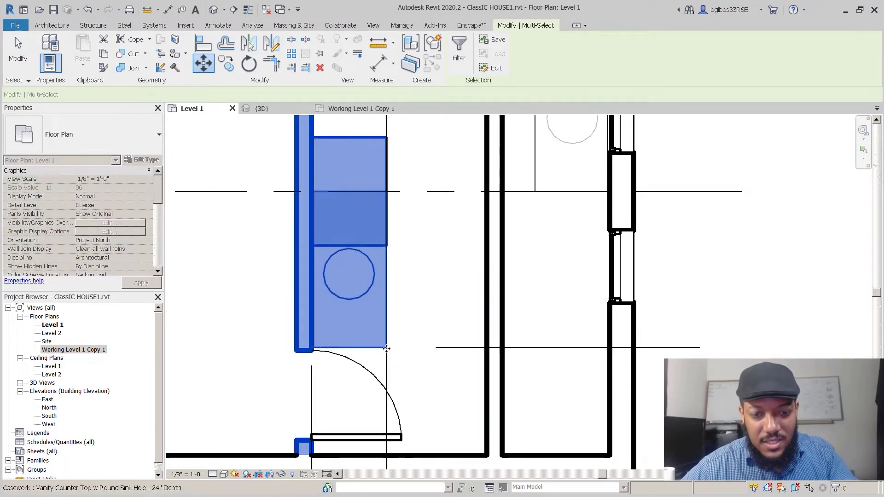
scroll(400, 304, "down", 2)
key("Escape")
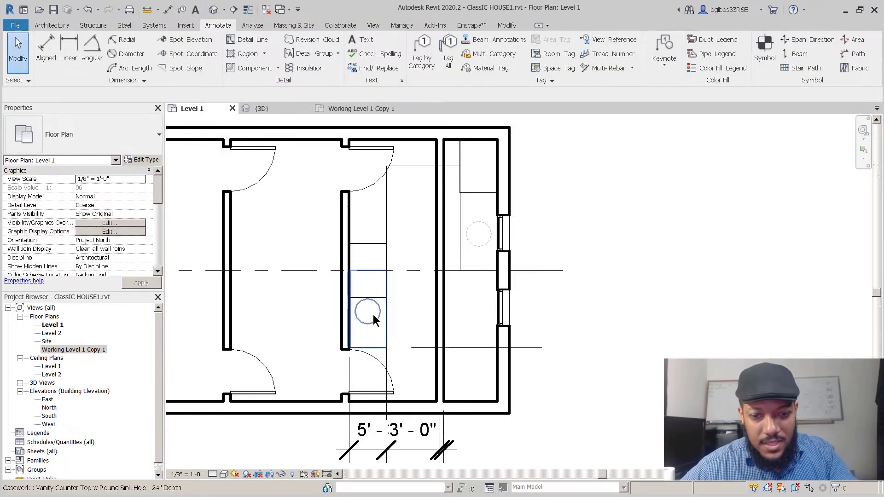
- Extend the horizontal guide line at the vanity's lower edge leftward past the bathroom wall, to a length of 13' 4"
left_click(411, 349)
left_click_drag(410, 349, 303, 348)
left_click(463, 342)
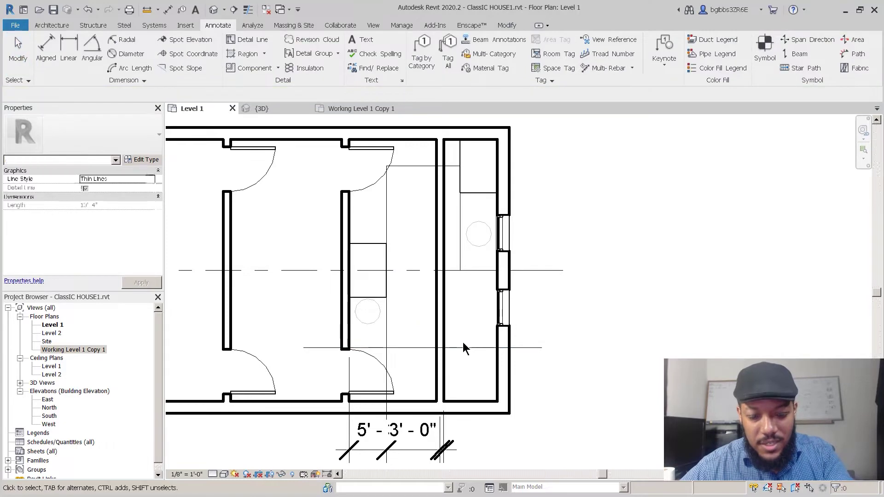
- Offset a copy of the horizontal guide line 3' 0" upward from the vanity's lower edge
key("o")
key("f")
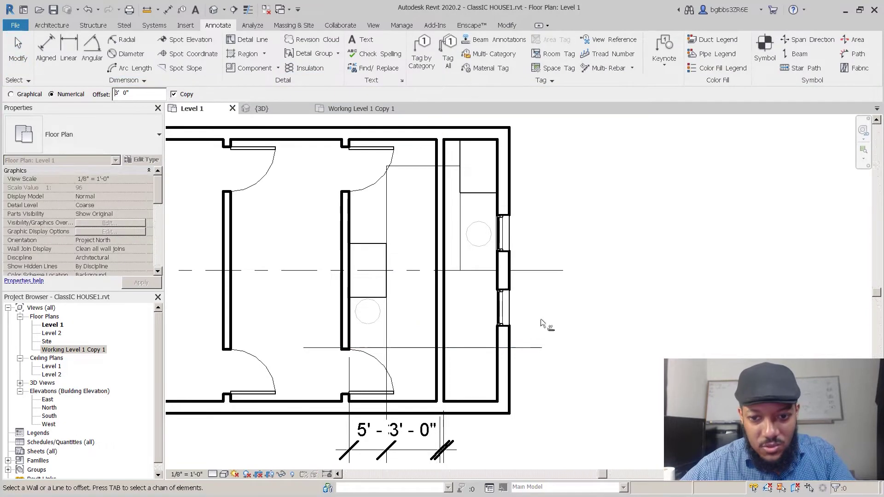
left_click(536, 346)
key("Escape")
scroll(363, 283, "up", 3)
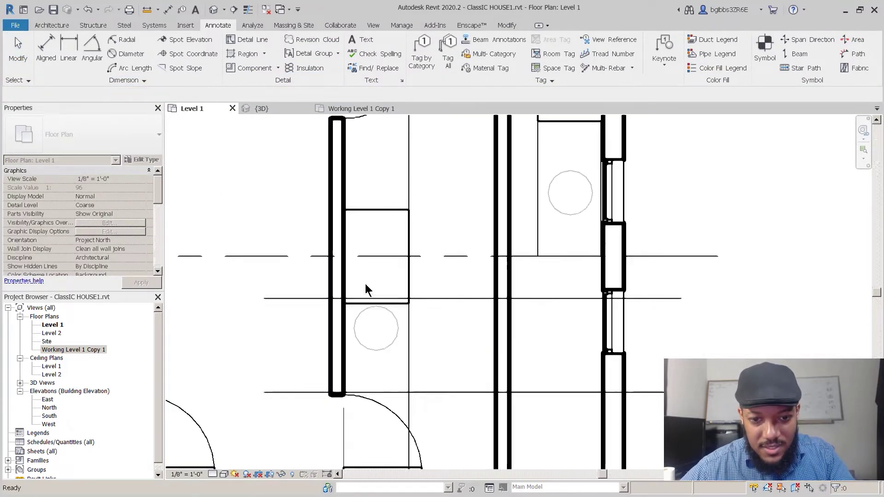
key("Escape")
scroll(392, 337, "down", 2)
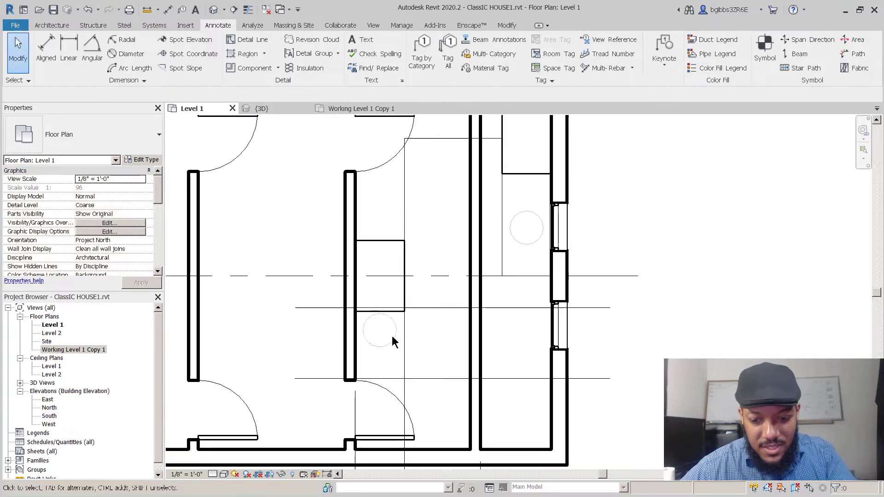
- Offset another guide line copy 6" above the upper horizontal line
key("o")
key("f")
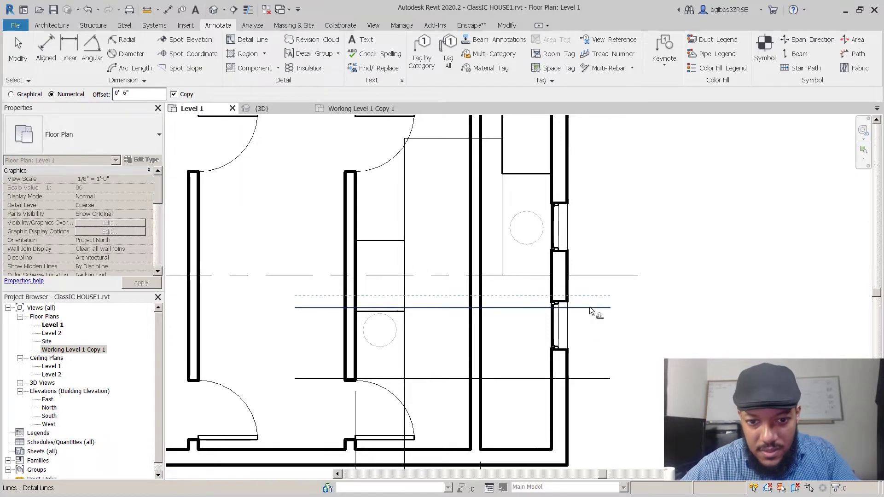
left_click(414, 306)
key("Escape")
scroll(398, 300, "up", 2)
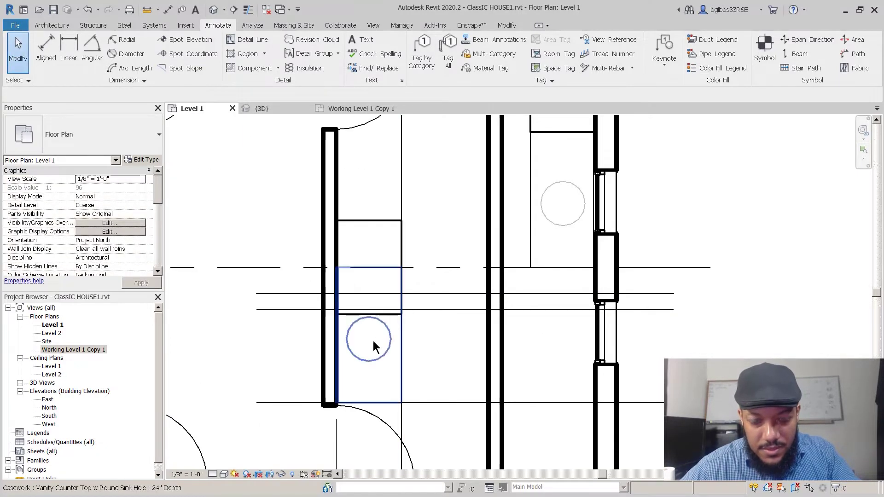
- Shorten the round-sink vanity countertop to 3' 6" by bringing its upper end to the topmost horizontal guide line
left_click(386, 342)
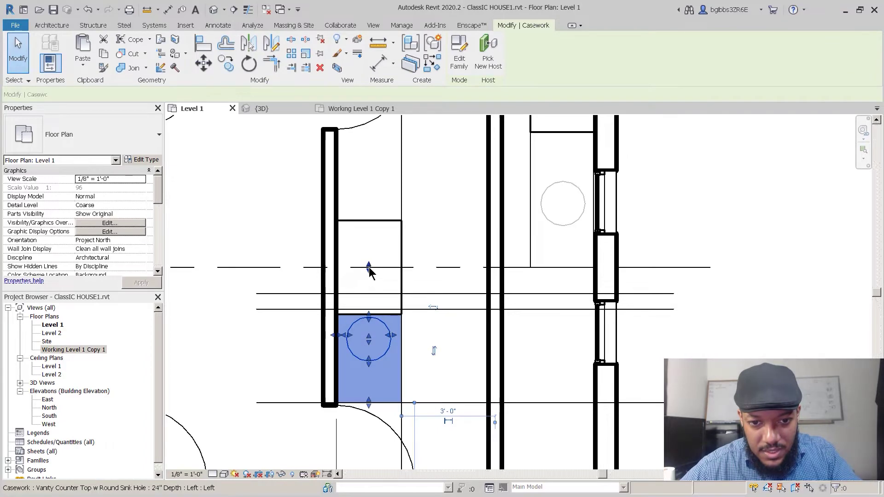
key("a")
key("l")
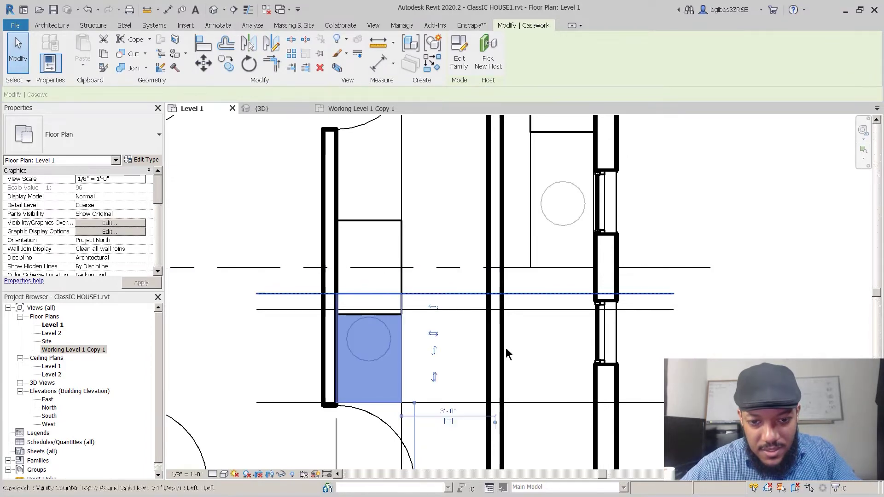
key("Escape")
key("Escape")
- Offset a copy of the topmost guide line 21" downward to mark the middle of the countertop
key("o")
key("f")
double_click(122, 94)
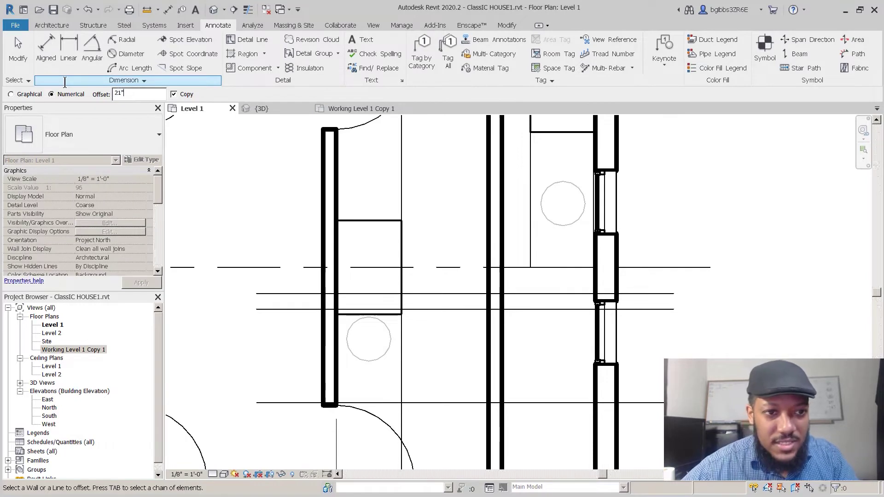
key("Return")
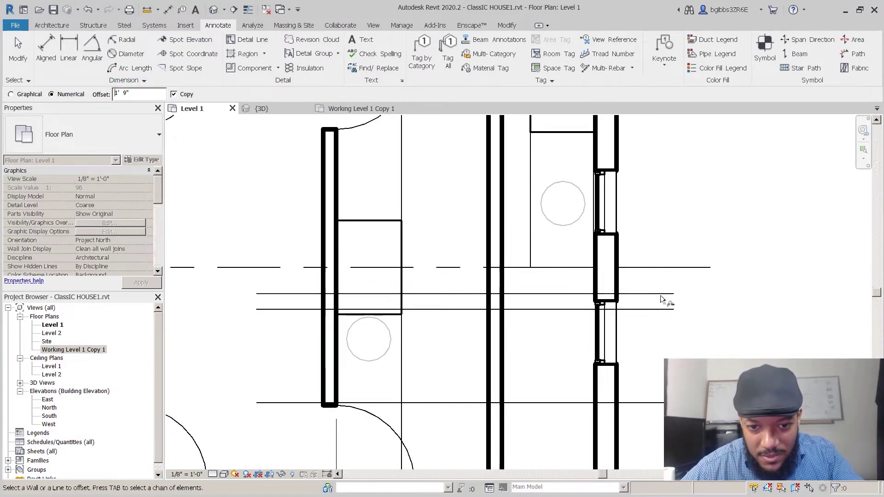
left_click(659, 295)
key("Escape")
key("Escape")
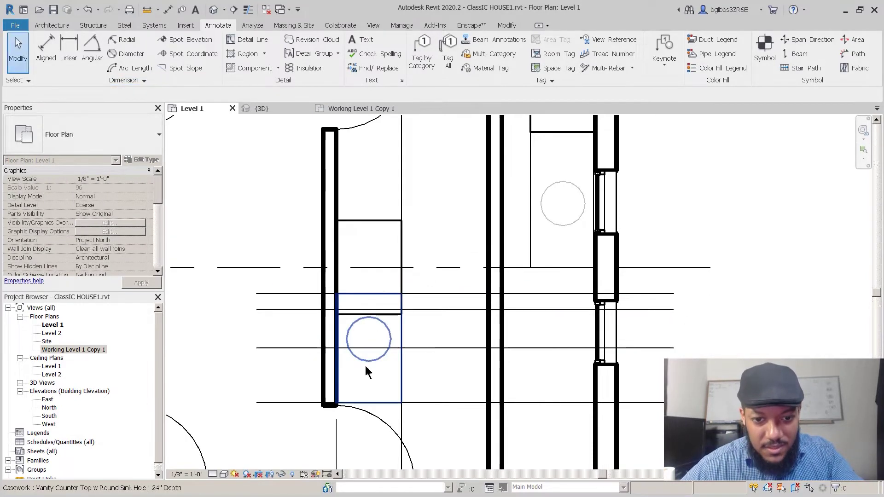
- Shift the countertop's round sink hole so it is centred on the middle guide line
left_click(367, 355)
scroll(368, 354, "up", 5)
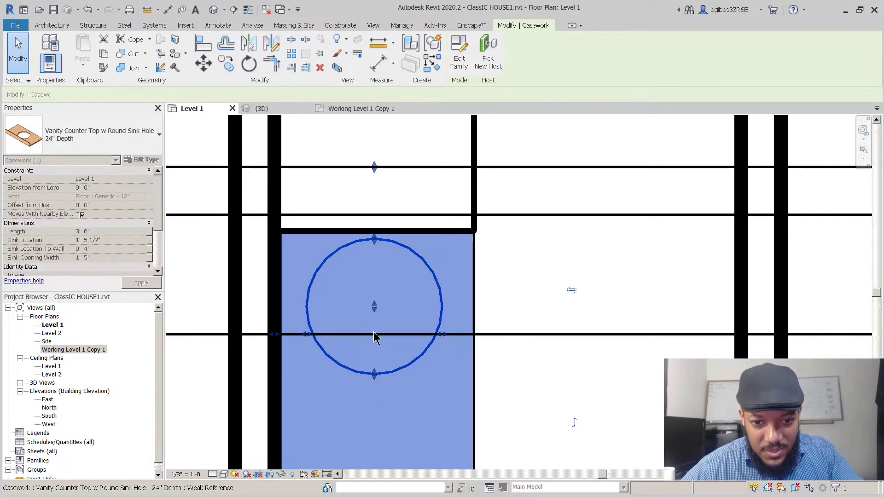
scroll(377, 338, "down", 8)
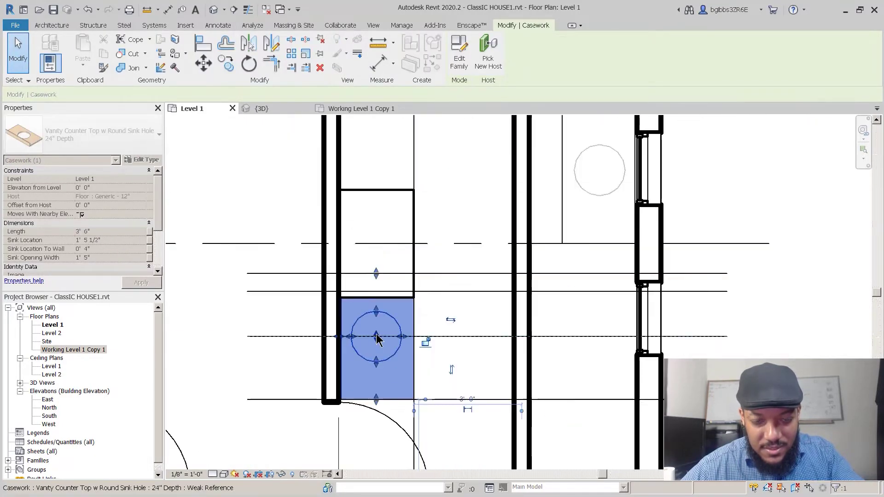
key("Escape")
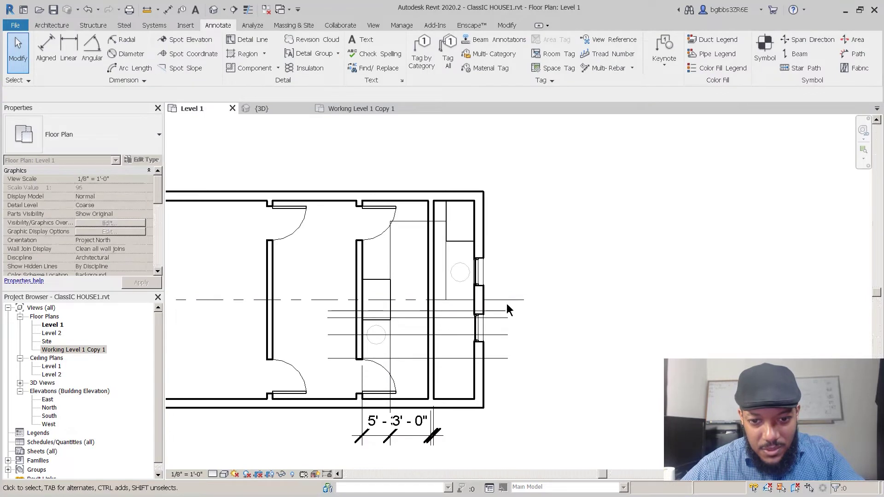
- Try to pull the middle cabinet's lower edge up to the topmost guide line and undo the change
scroll(405, 335, "up", 2)
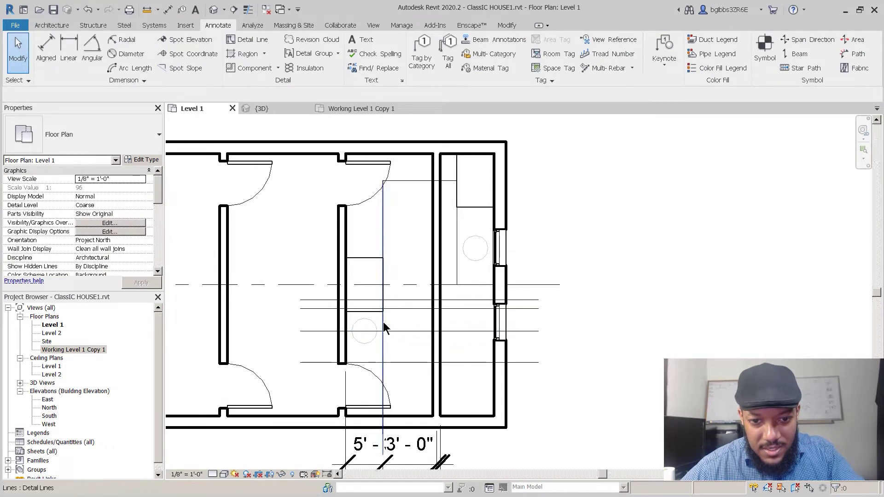
left_click(367, 304)
scroll(366, 304, "up", 3)
left_click_drag(367, 309, 364, 301)
key("ctrl+z")
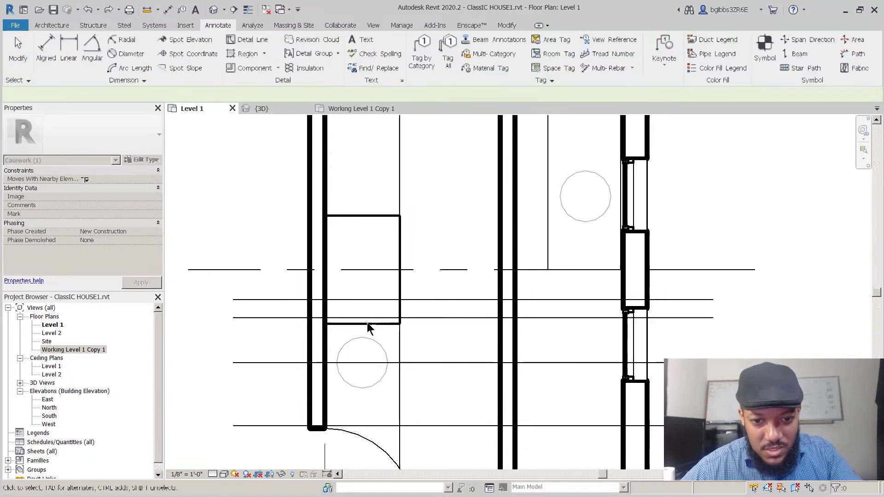
- Stretch the middle cabinet's lower edge up to meet the countertop's end at the topmost guide line
left_click(367, 325)
scroll(369, 318, "up", 2)
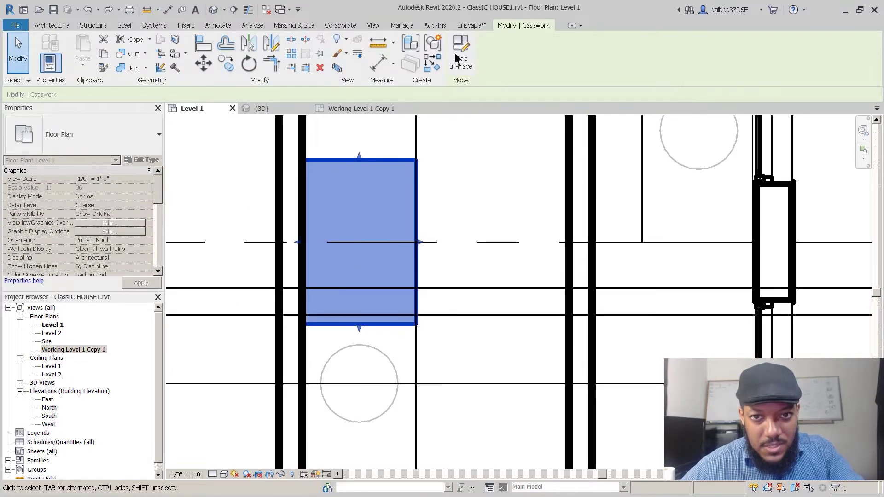
left_click_drag(364, 299, 363, 289)
scroll(345, 300, "down", 2)
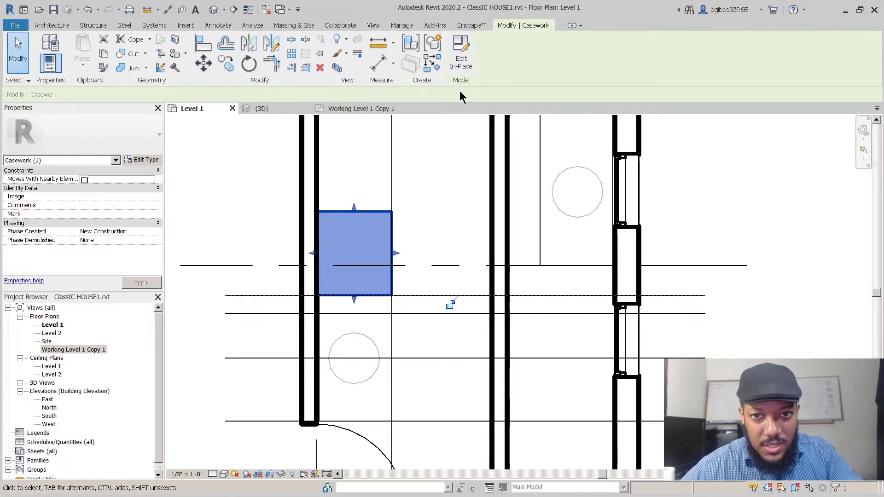
left_click(445, 292)
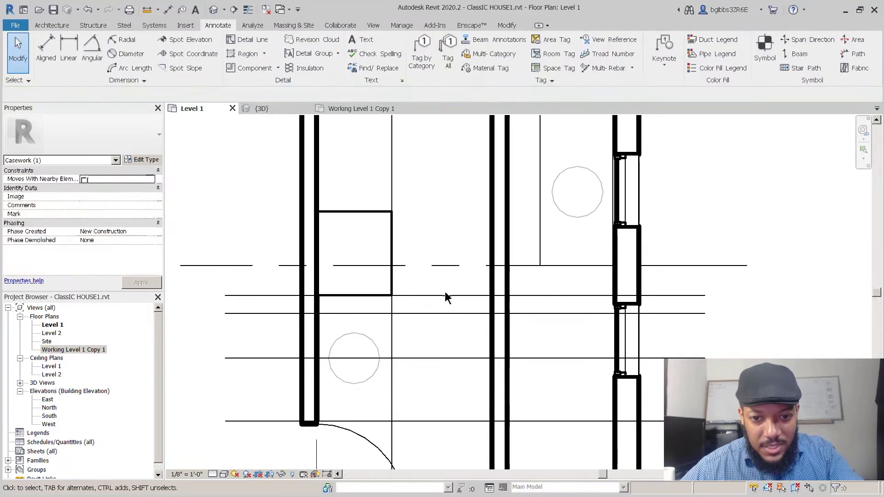
- Mirror the topmost horizontal guide line across the dashed centreline
left_click(585, 282)
key("m")
key("m")
left_click(686, 265)
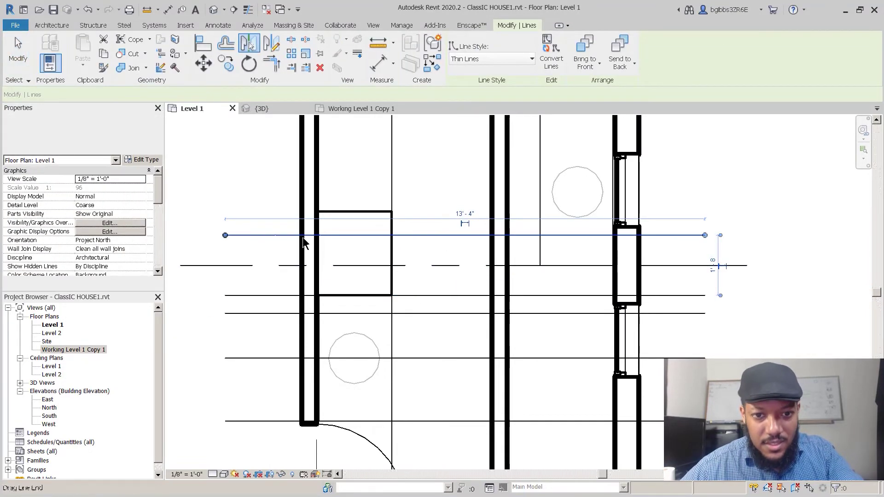
key("Escape")
- Pull the middle cabinet's upper edge down to the mirrored guide line
left_click(359, 216)
scroll(360, 215, "up", 1)
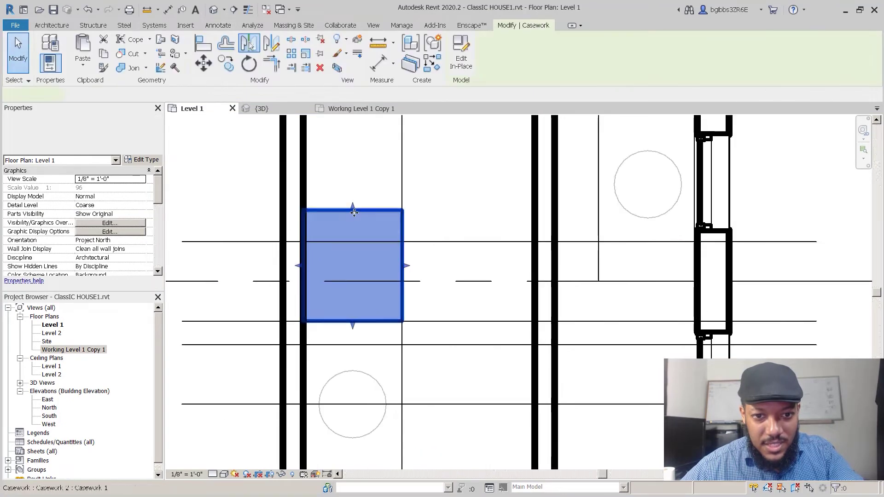
left_click(351, 241)
scroll(358, 246, "down", 2)
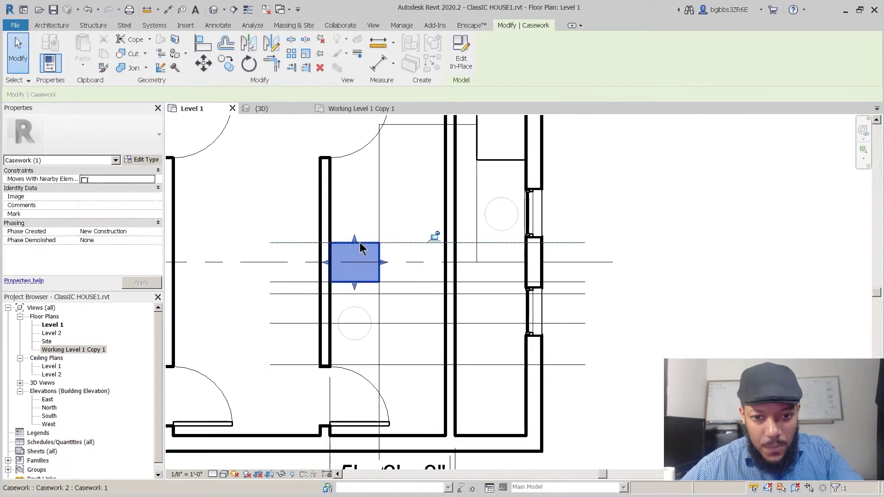
key("Escape")
scroll(439, 316, "down", 1)
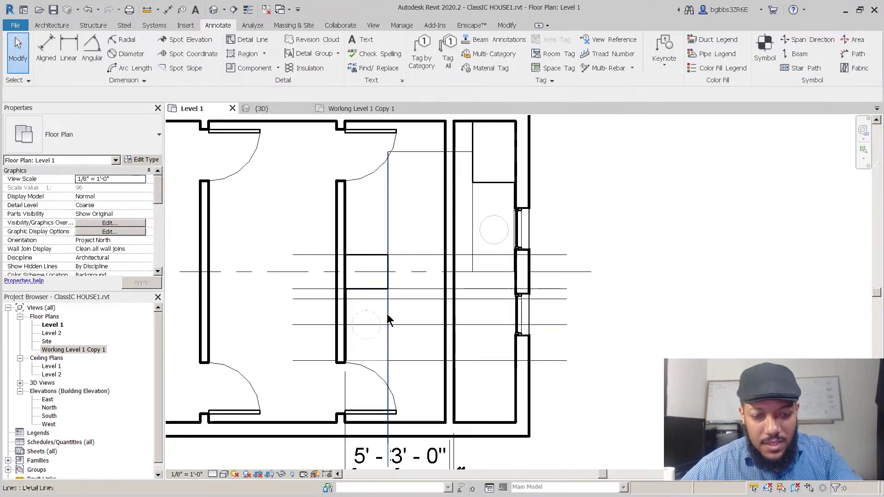
- Move the end room's two vertical walls, windows and casework 1' to the right to widen the bathroom
scroll(396, 295, "down", 1)
scroll(465, 189, "down", 2)
left_click_drag(450, 141, 563, 441)
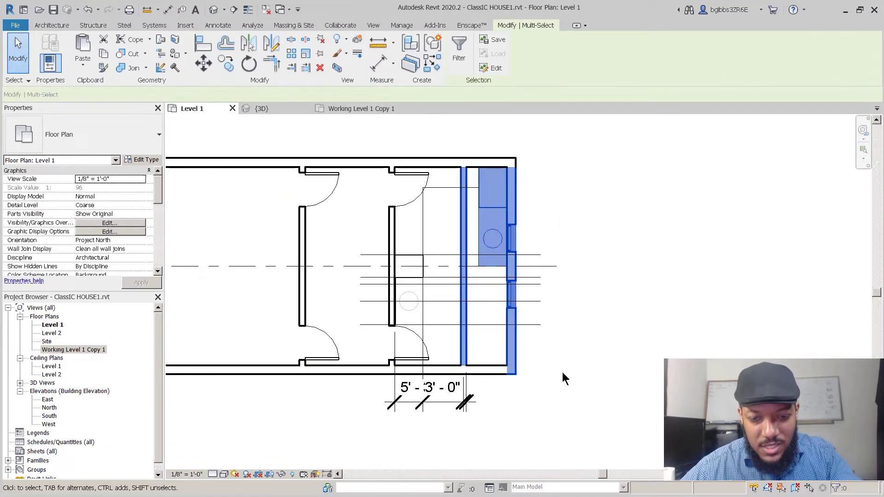
left_click(566, 343)
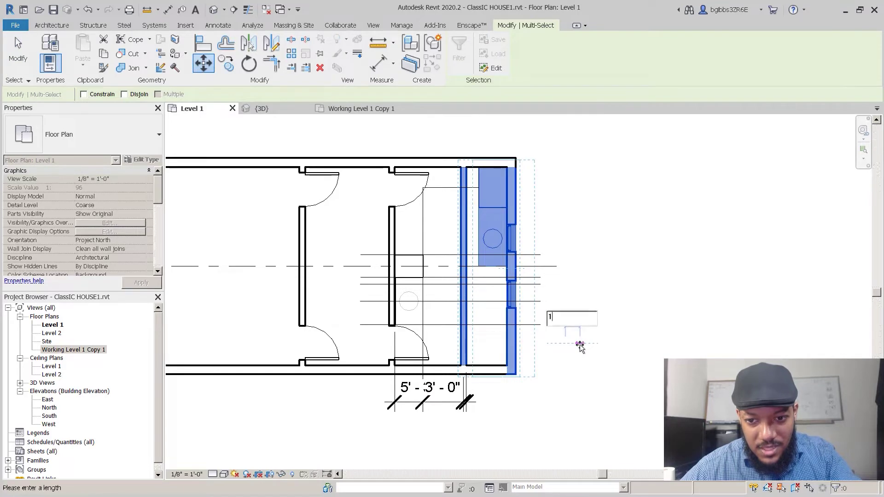
key("Return")
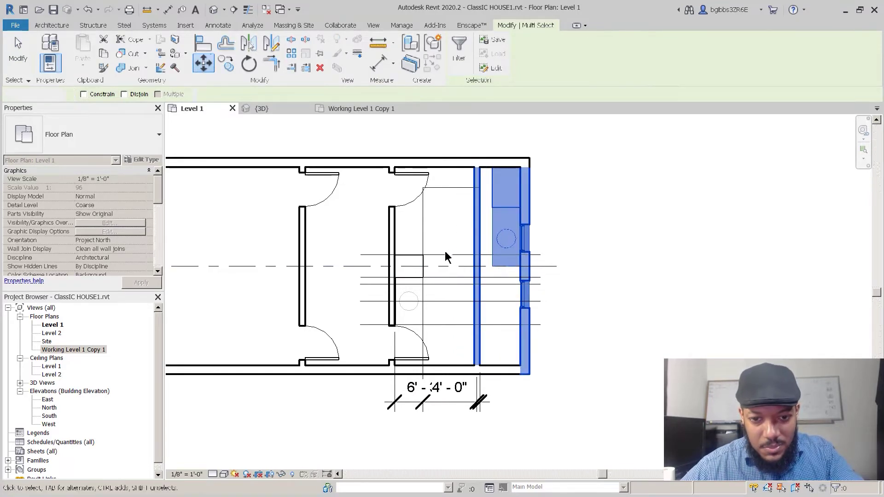
key("Escape")
- Delete the horizontal guide lines around the vanity
scroll(547, 315, "up", 2)
left_click_drag(561, 337, 532, 250)
key("Delete")
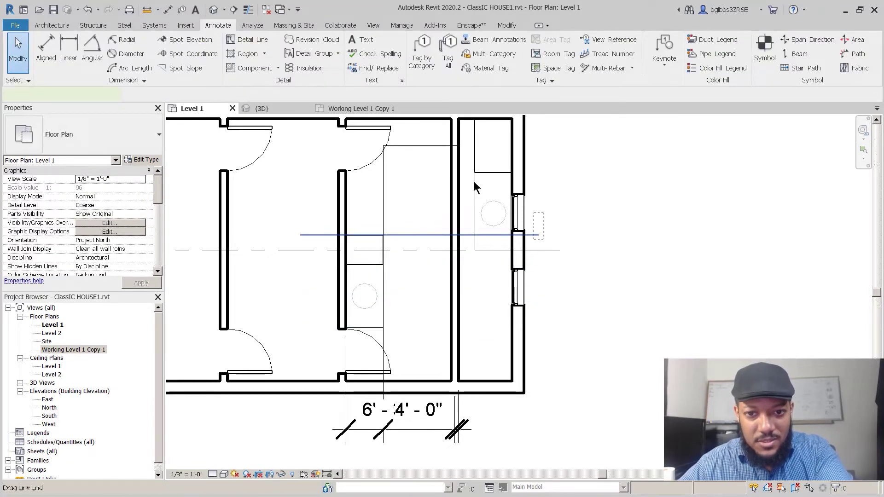
- Delete the old vanity countertop and cabinet in the narrow end room
left_click(475, 181)
key("Delete")
left_click(475, 161)
key("Delete")
- Mirror the vanity countertop with round sink across the dashed centreline to form a double vanity
left_click(366, 298)
key("m")
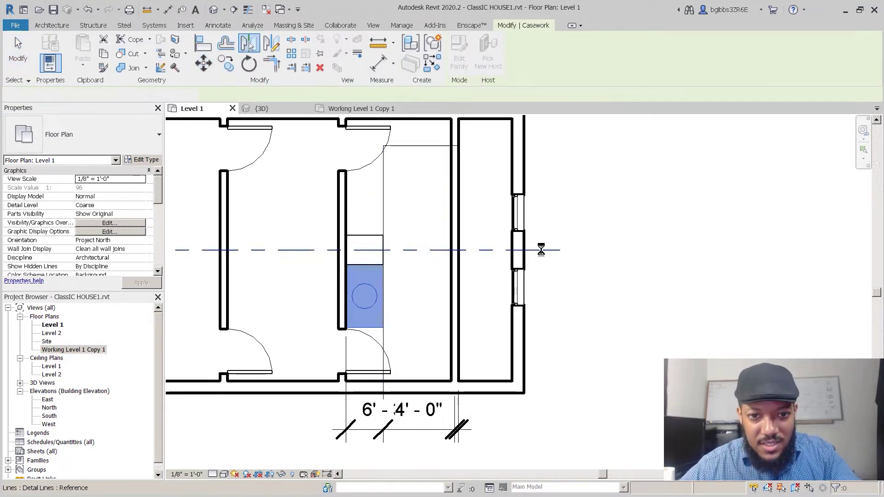
left_click(541, 249)
key("Escape")
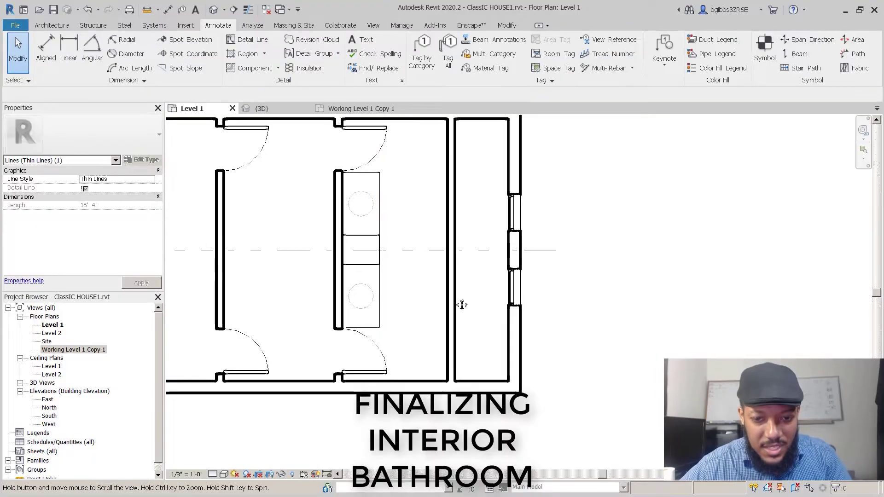
- Draw a horizontal Generic 5" wall 3' long across the narrow end room, just below the lower window
middle_click_drag(462, 305, 455, 304)
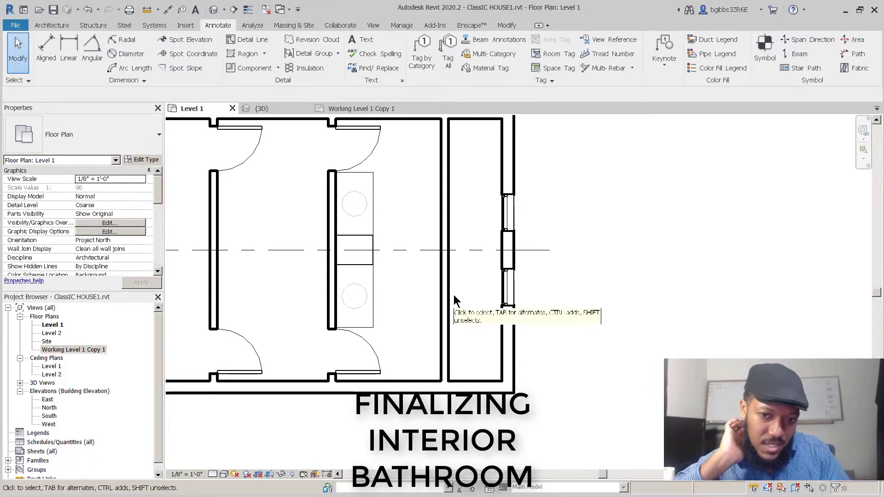
scroll(488, 304, "up", 3)
scroll(480, 307, "down", 2)
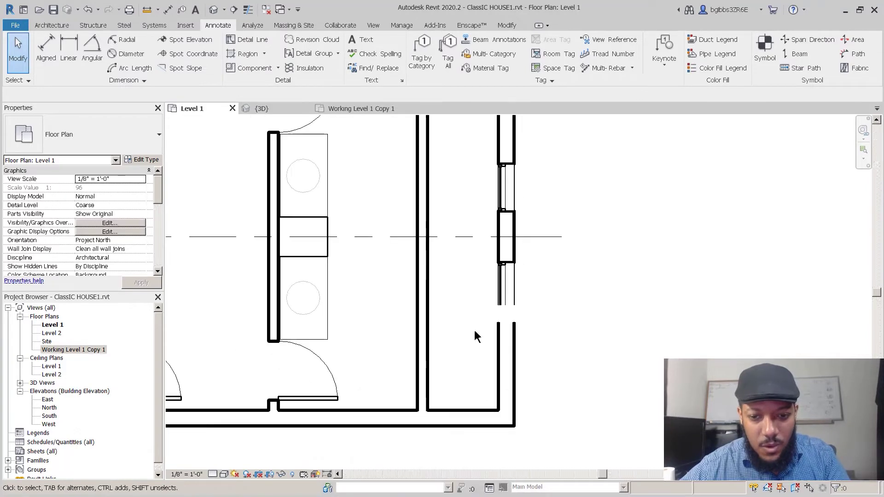
key("w")
key("a")
left_click(499, 319)
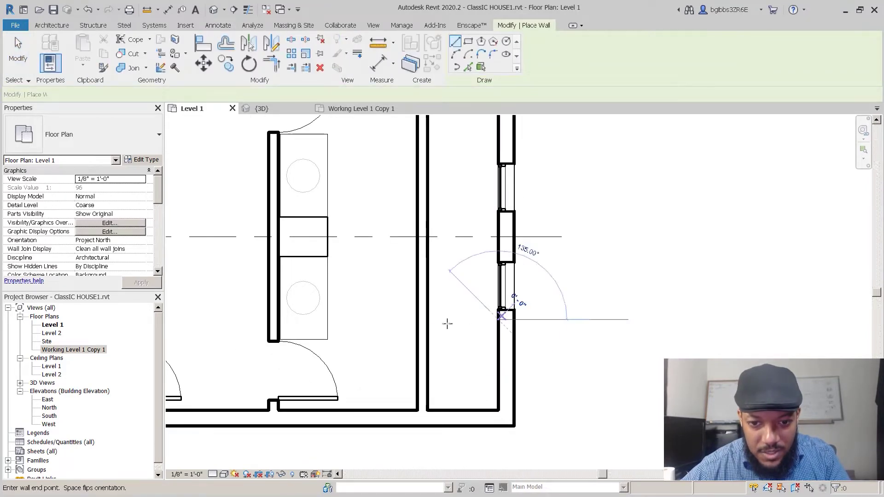
left_click(431, 325)
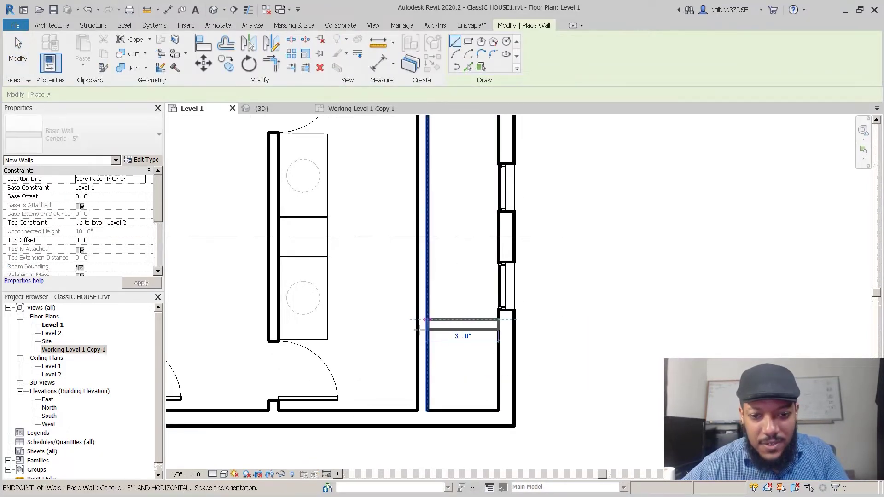
key("Escape")
key("Escape")
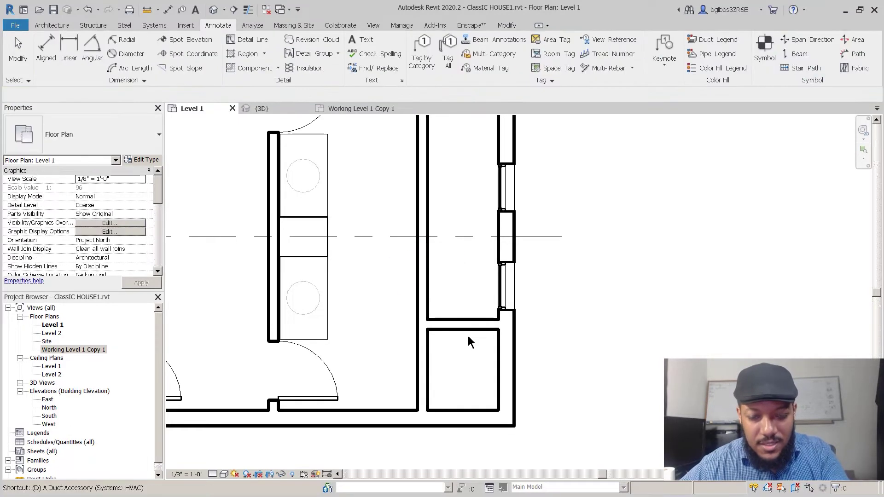
- Dimension the clear distance between the new cross wall and the room's bottom wall
key("d")
key("i")
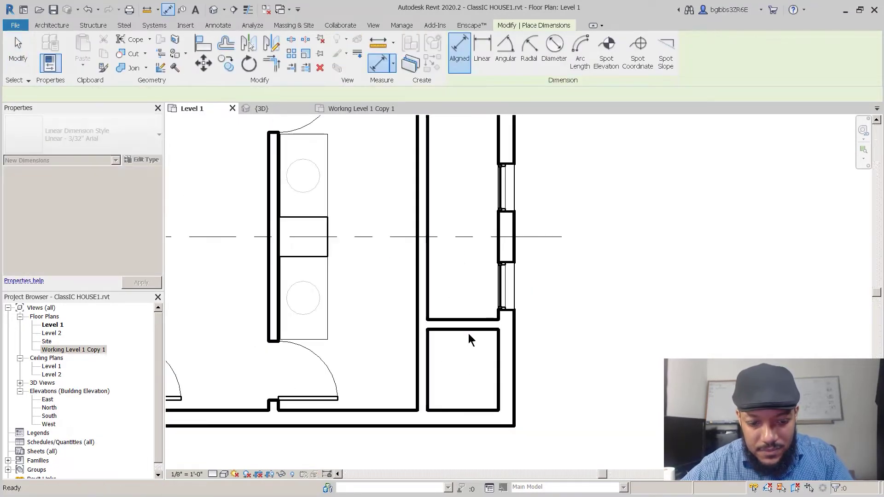
scroll(466, 342, "up", 2)
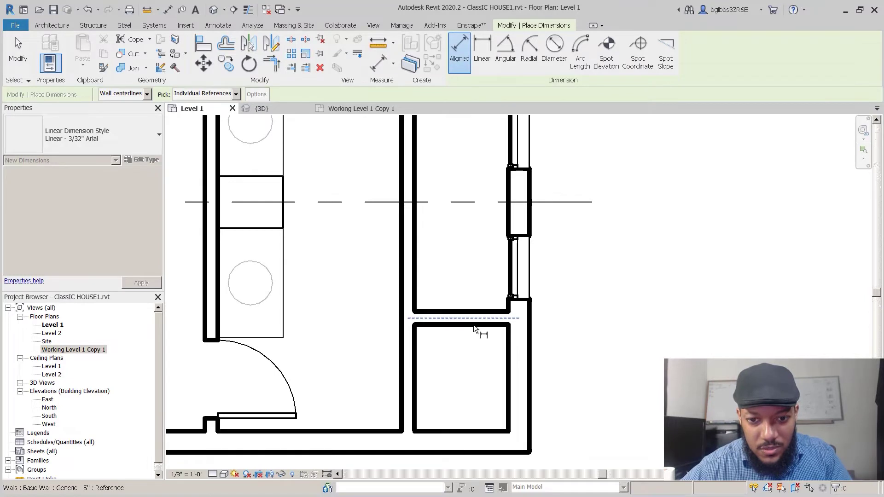
left_click(473, 325)
left_click(471, 429)
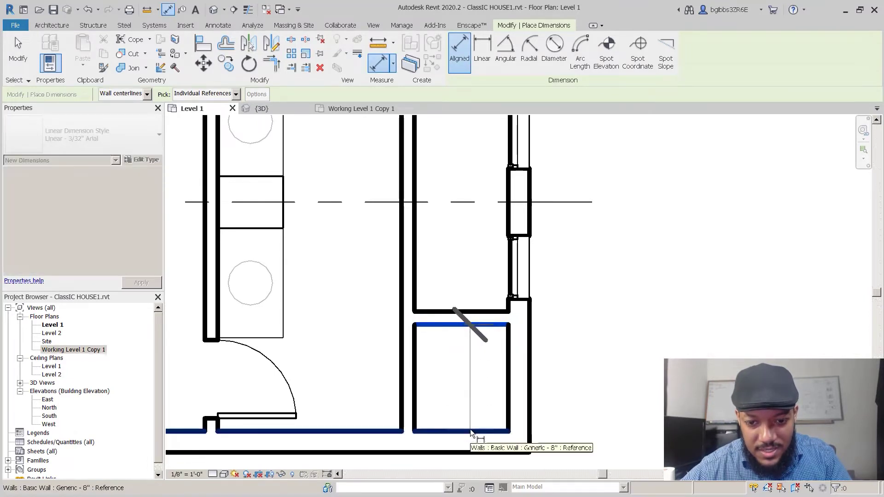
left_click(466, 403)
key("Escape")
key("Escape")
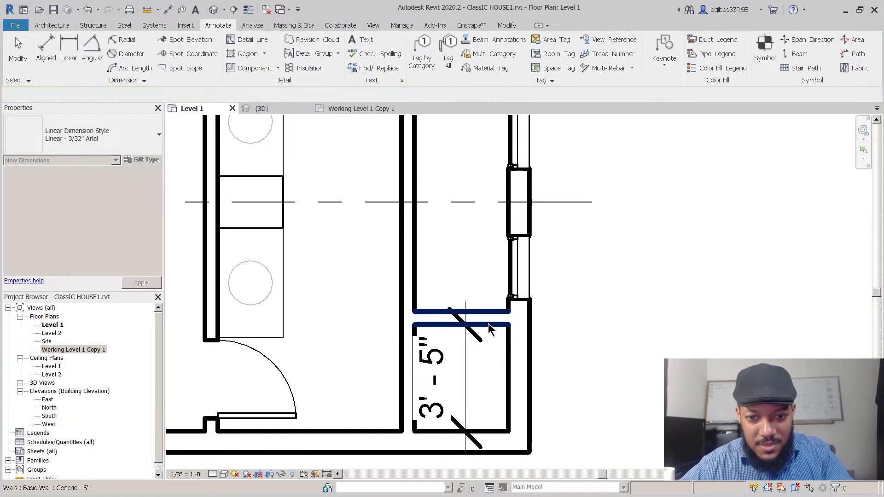
- Move the lower window of the end room 5" up toward the dashed centreline
left_click(488, 323)
scroll(502, 297, "down", 1)
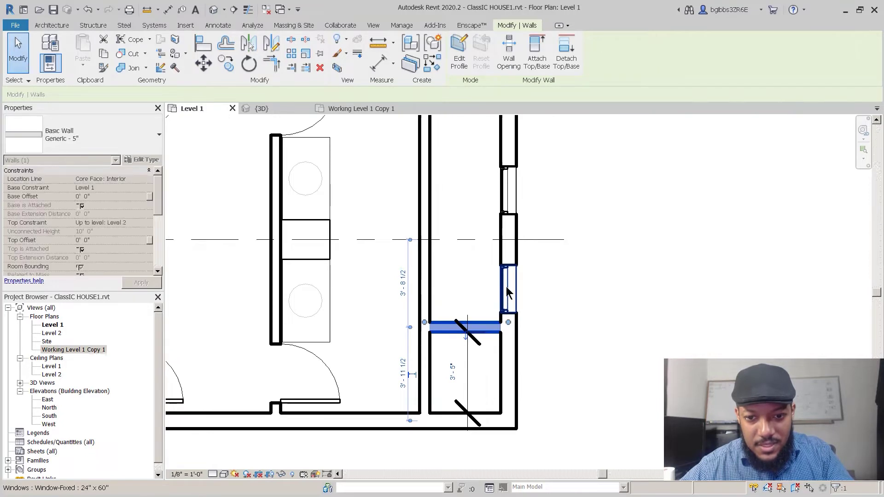
left_click(507, 292)
scroll(507, 293, "up", 2)
key("m")
key("v")
left_click(544, 300)
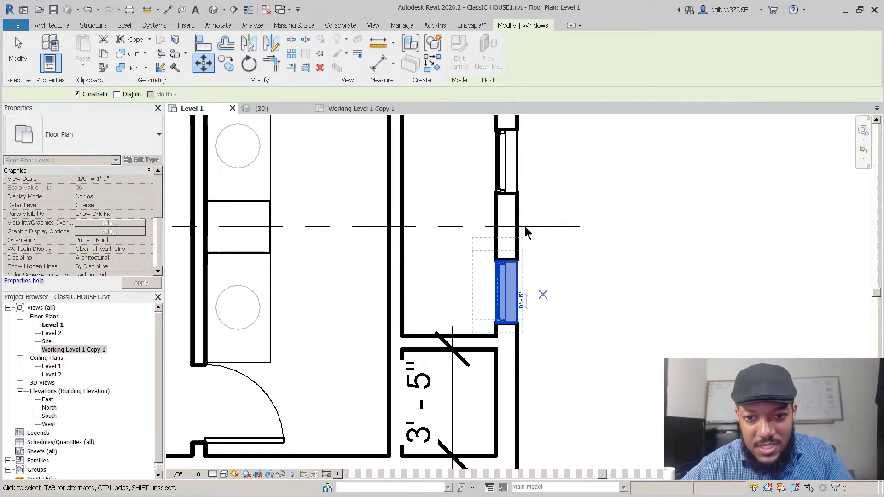
key("Escape")
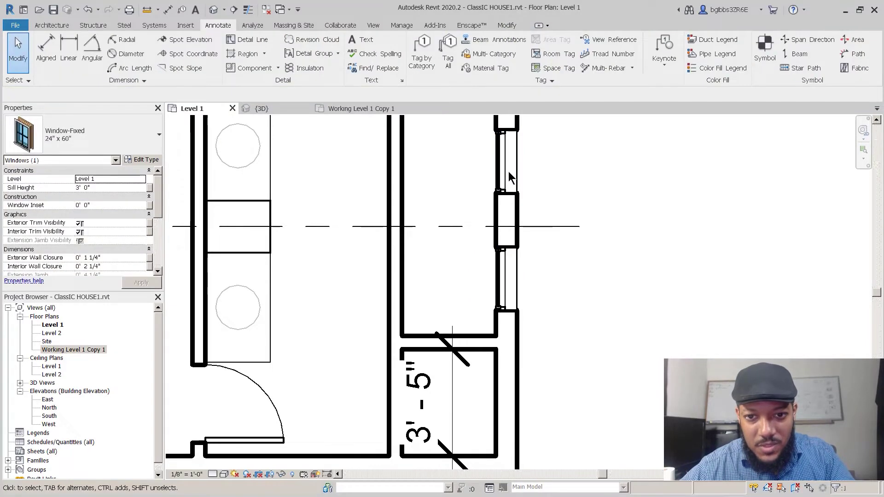
- Move the upper window of the end room 5" down toward the dashed centreline
left_click(509, 176)
key("m")
key("v")
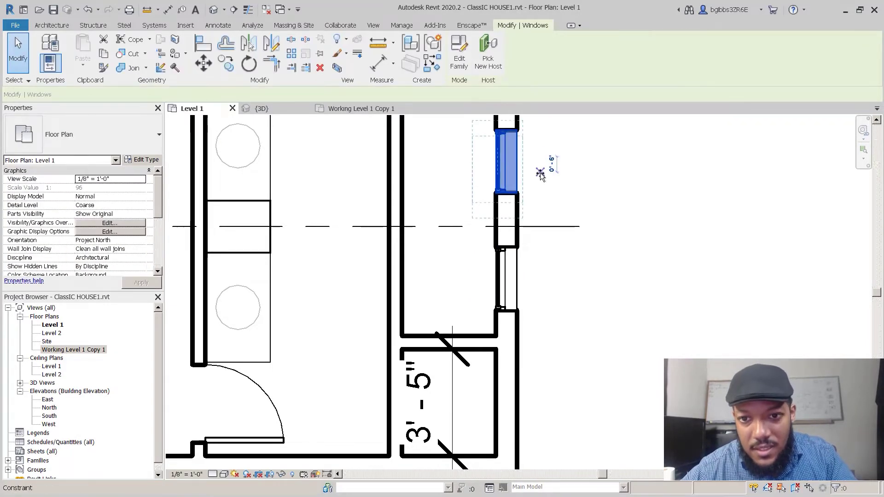
key("m")
key("v")
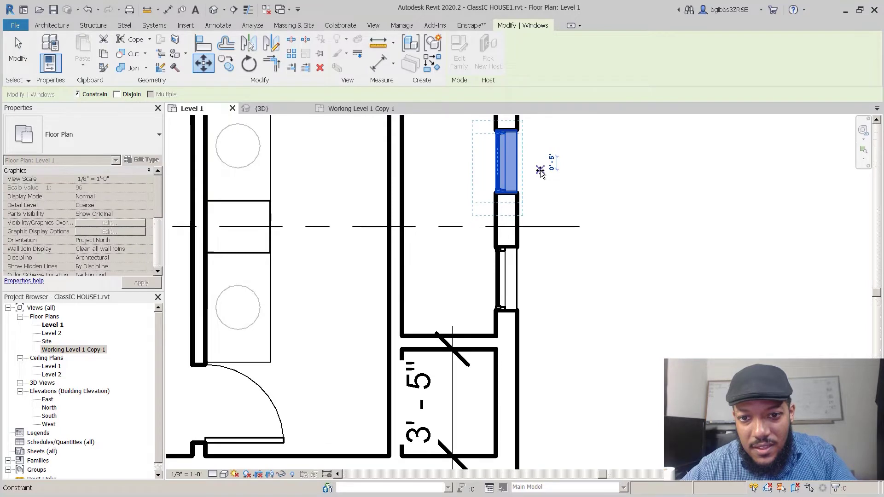
left_click(540, 171)
scroll(522, 223, "down", 1)
key("Escape")
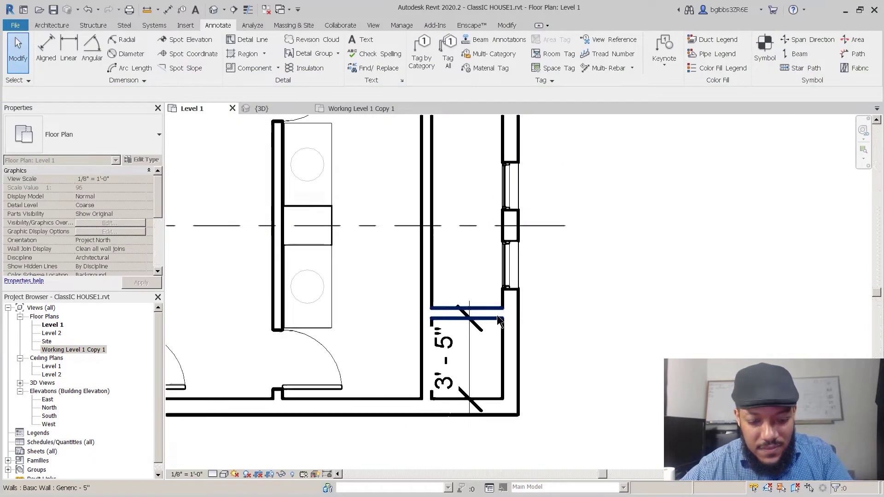
scroll(498, 321, "up", 1)
key("d")
key("i")
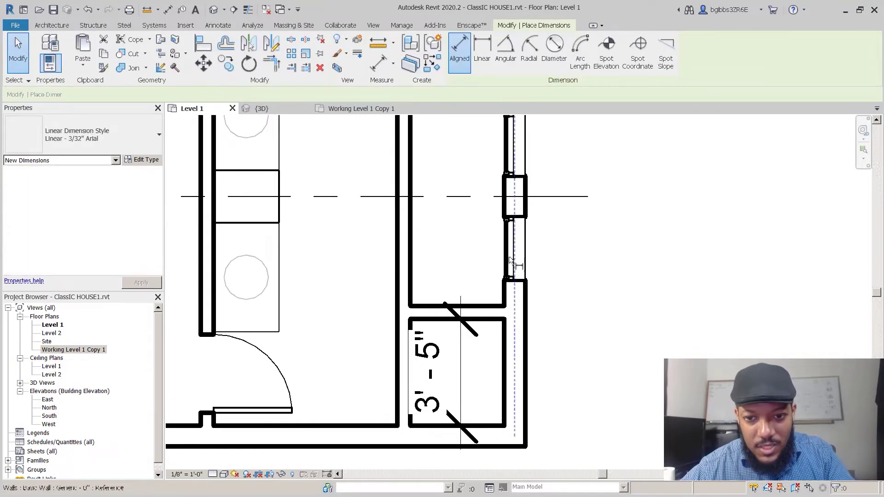
key("Escape")
key("Escape")
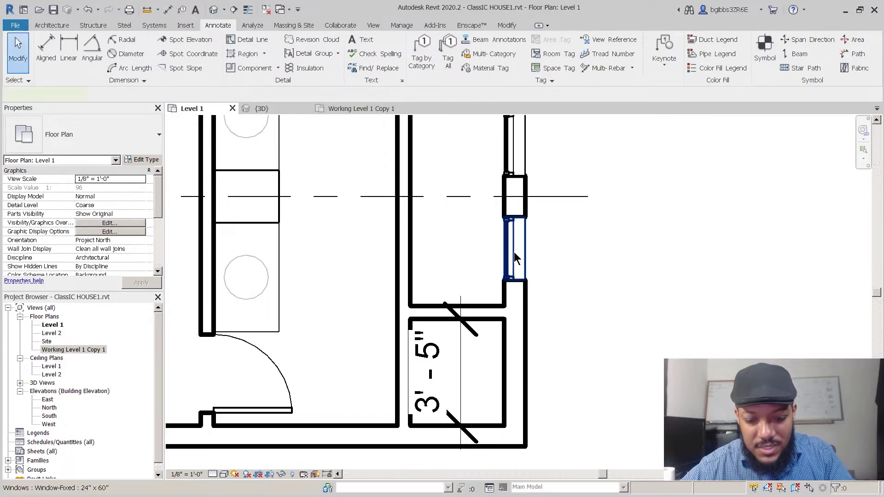
- Move the lower window another 3" up toward the dashed centreline
left_click(514, 253)
scroll(549, 232, "up", 1)
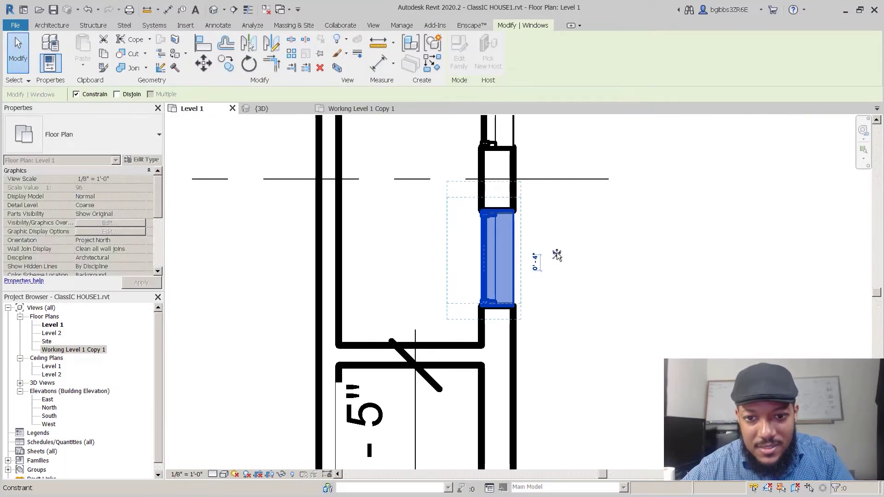
key("m")
key("v")
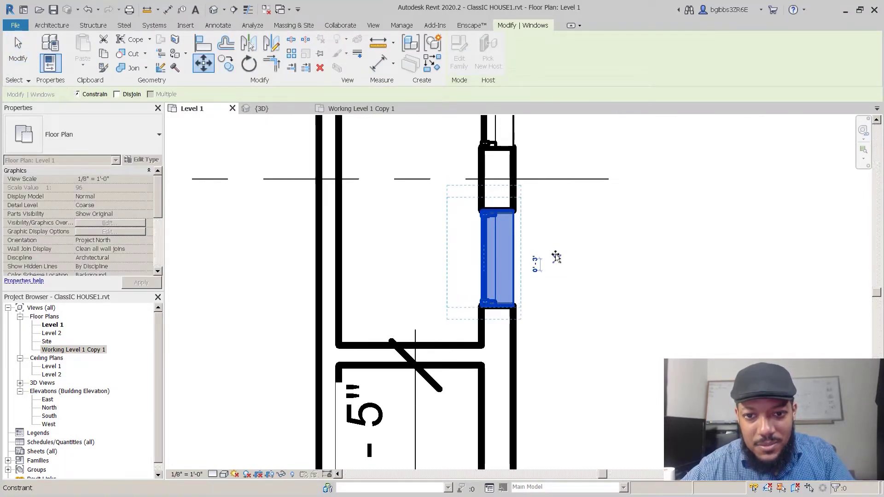
key("Escape")
scroll(497, 285, "down", 2)
key("Escape")
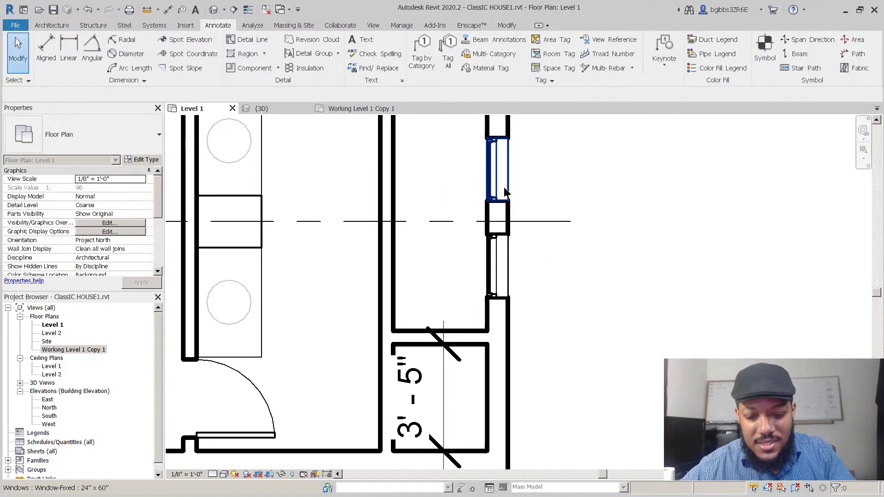
- Move the upper window another 3" down toward the dashed centreline
left_click(505, 191)
scroll(507, 189, "up", 2)
key("m")
key("v")
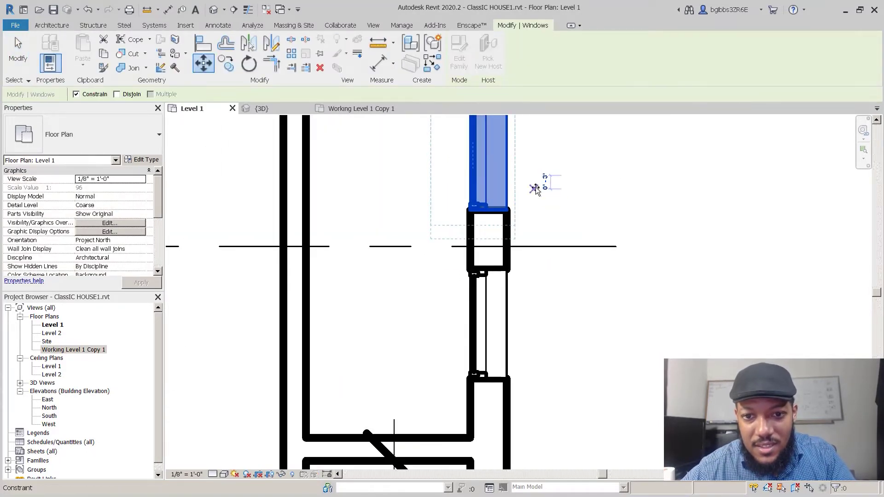
scroll(521, 226, "down", 3)
key("Escape")
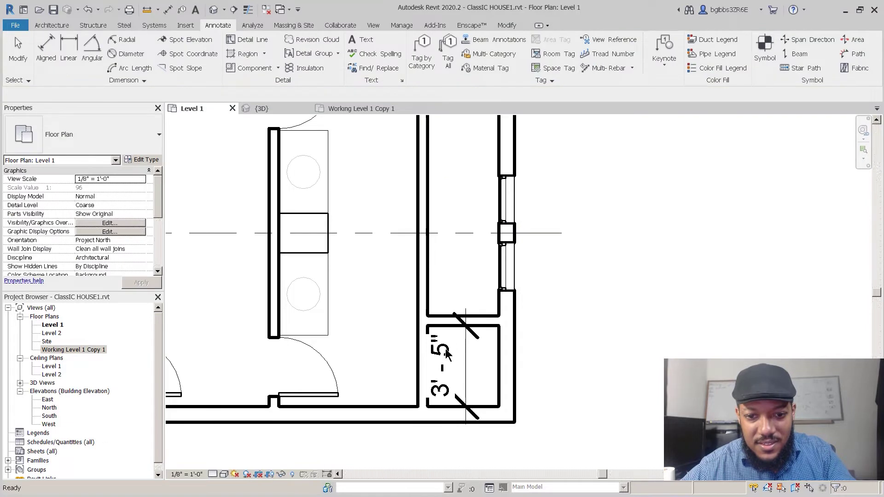
- Set the clear distance between the cross wall and the bottom wall to 5'
left_click(447, 324)
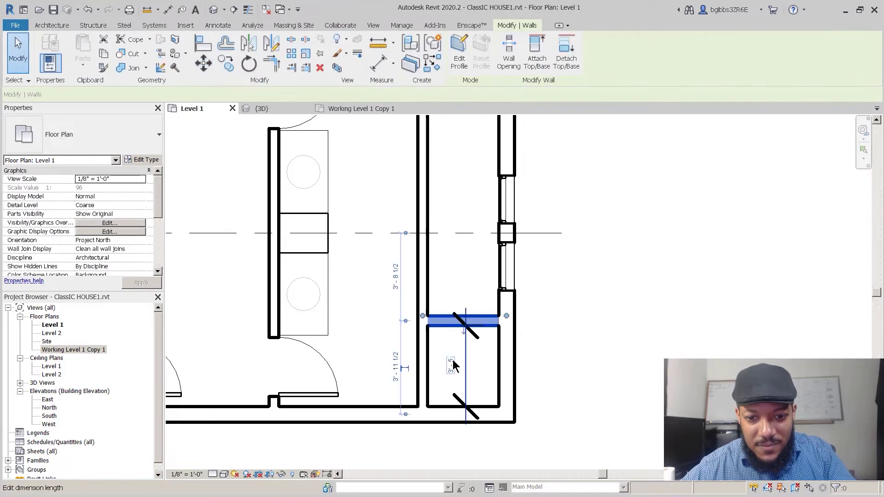
left_click(452, 364)
type("5")
key("Return")
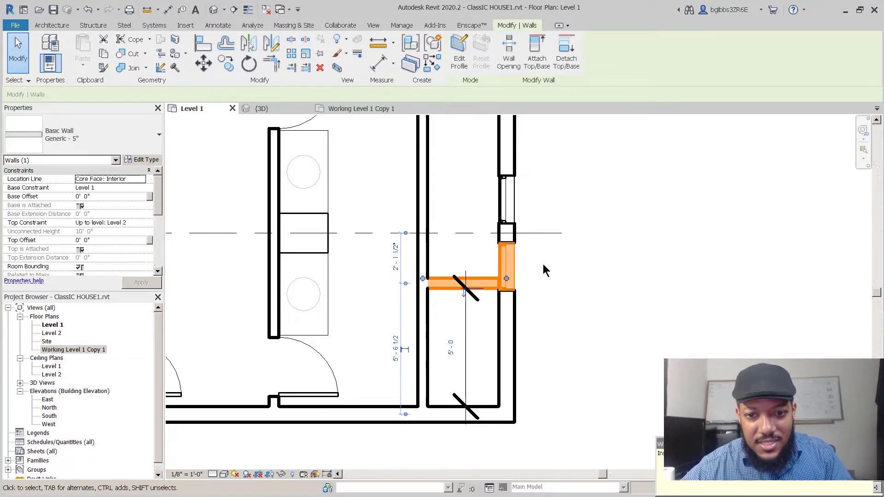
key("Escape")
scroll(503, 263, "up", 3)
scroll(501, 262, "down", 2)
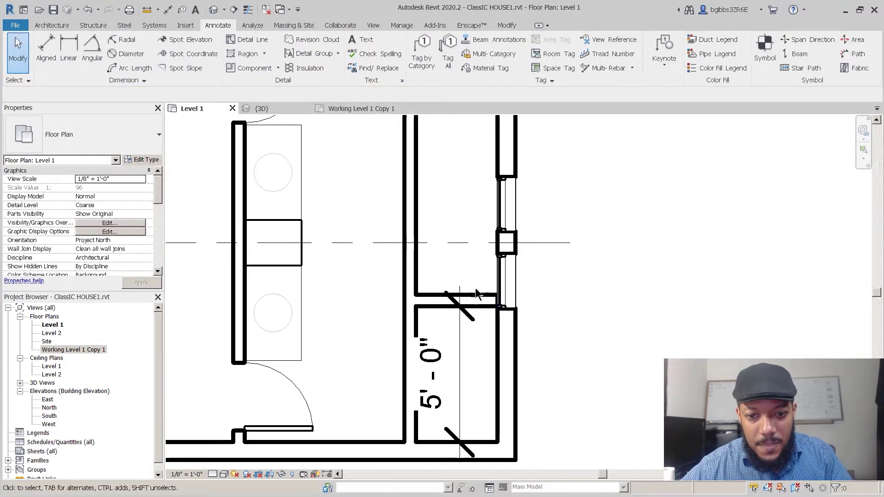
- Move the cross wall down 4" to bring it closer to the lower edge of the lower window
left_click(496, 318)
key("m")
key("v")
left_click(570, 243)
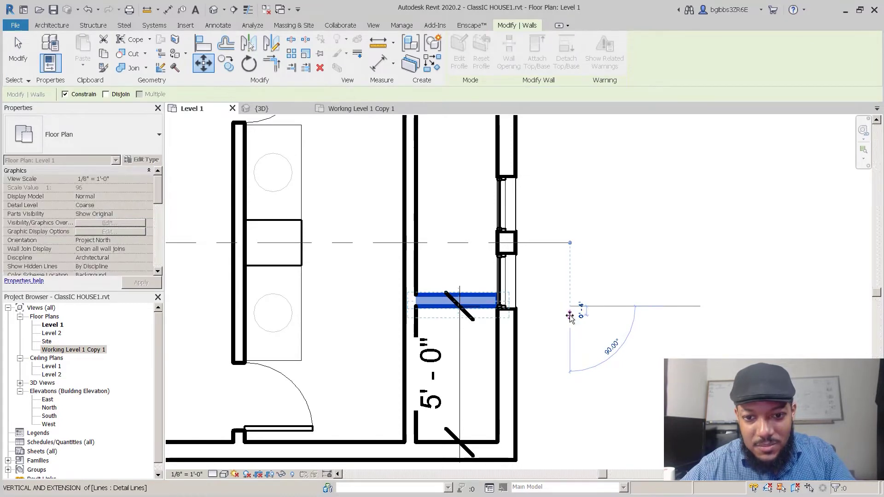
left_click(571, 312)
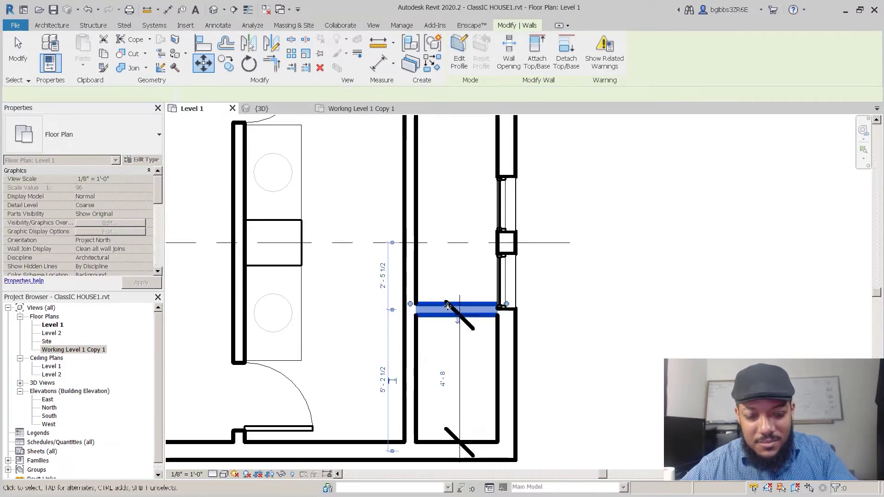
scroll(498, 284, "up", 3)
key("Escape")
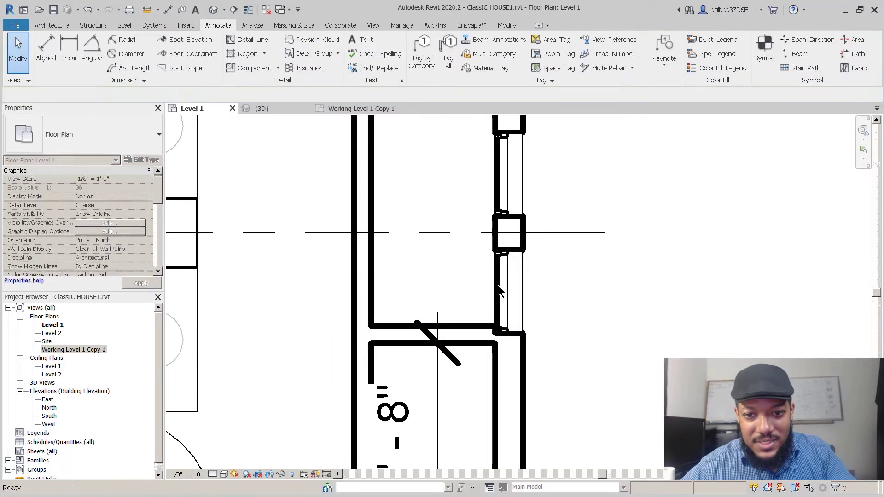
- Move the lower window up 2" and another 1" so it clears the cross wall
left_click(499, 284)
scroll(546, 285, "up", 2)
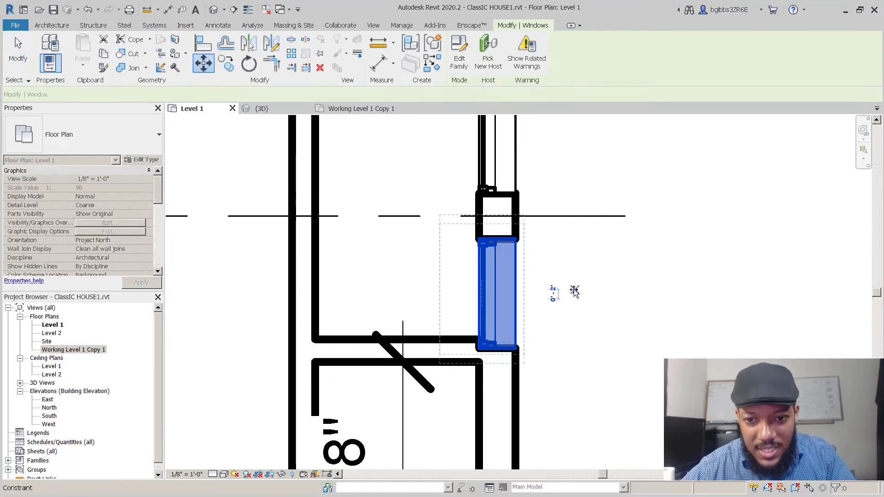
left_click(574, 290)
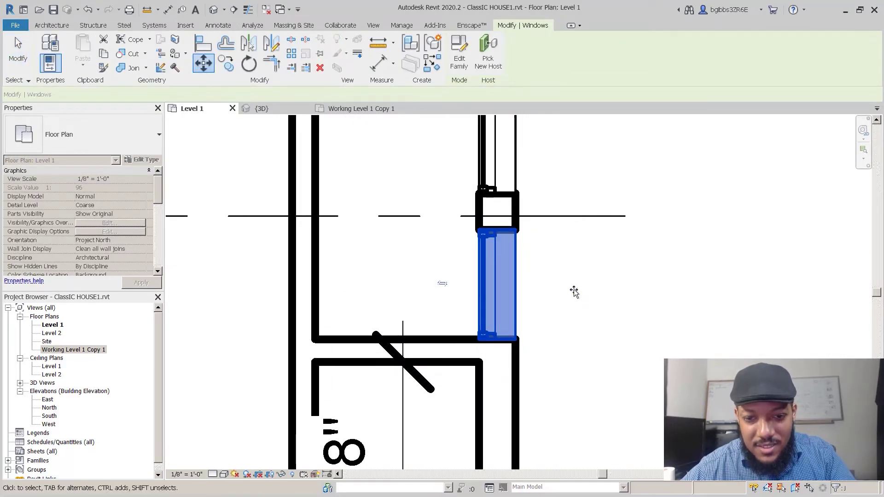
key("m")
key("v")
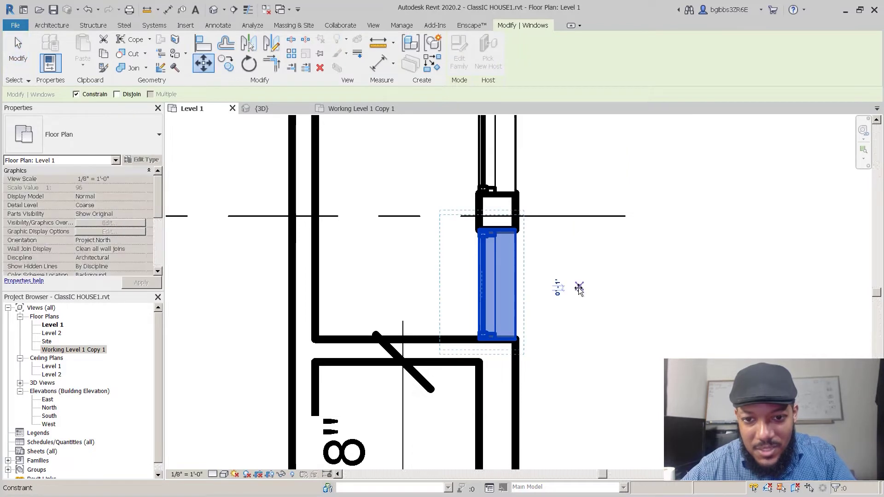
key("Escape")
scroll(577, 290, "down", 2)
key("Escape")
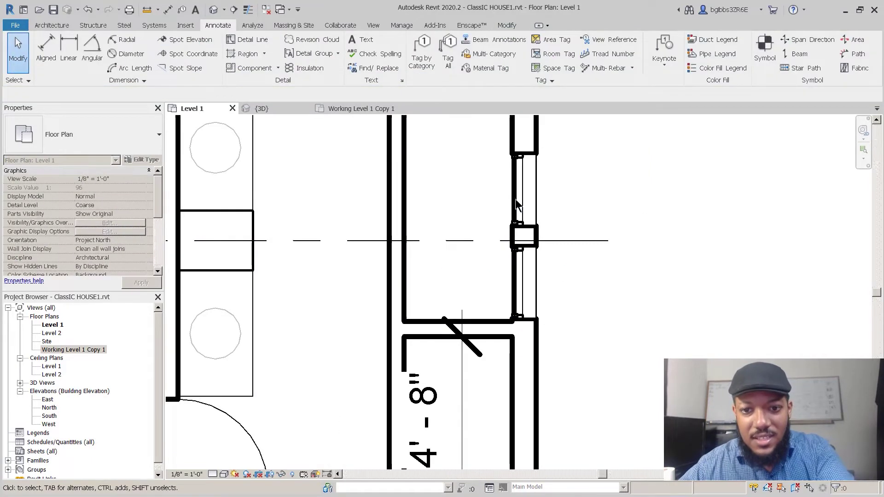
- Delete the upper window and replace it with a mirrored copy of the lower window across the dashed centreline
left_click(516, 199)
key("Delete")
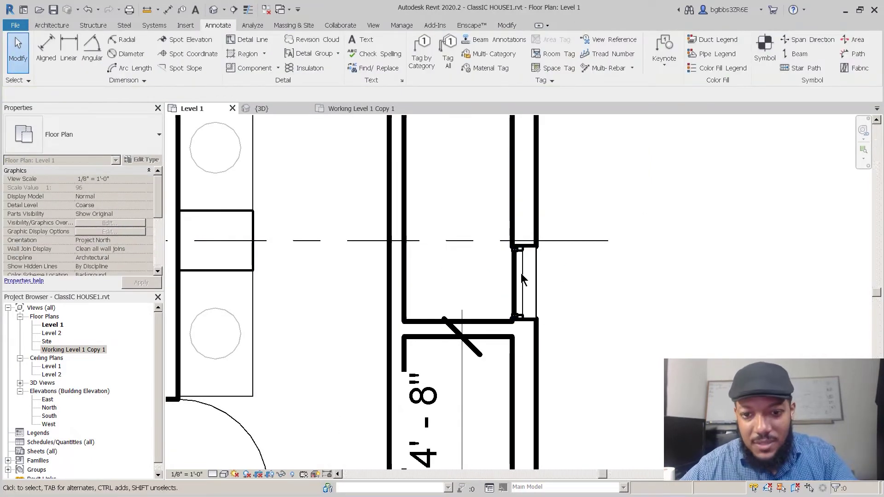
key("m")
key("m")
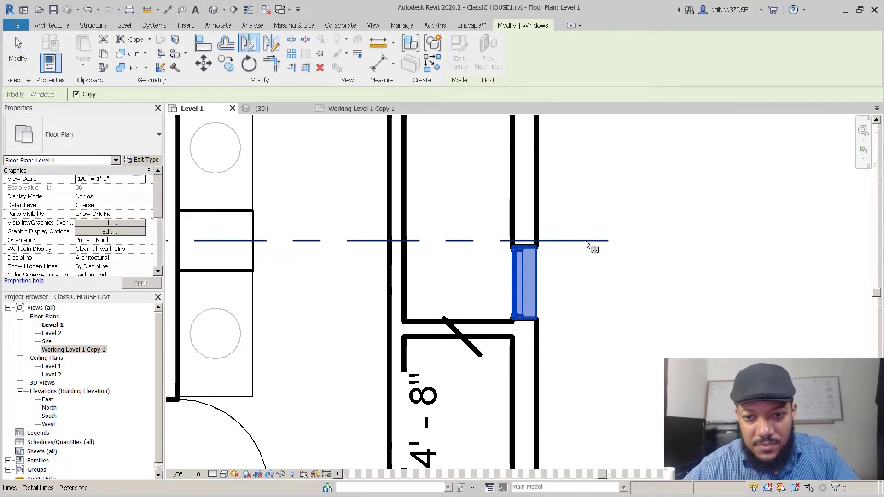
left_click(586, 240)
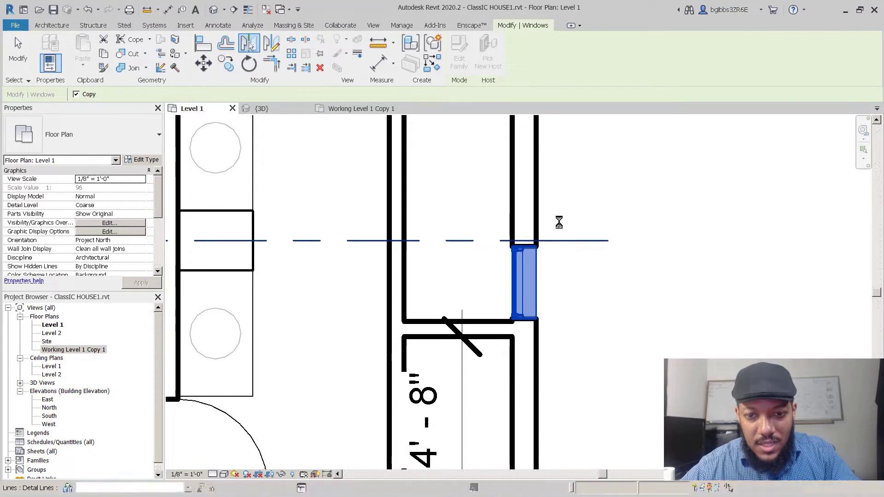
- Mirror a copy of the lower cross wall across the dashed centreline to the upper side of the end room
scroll(558, 233, "down", 2)
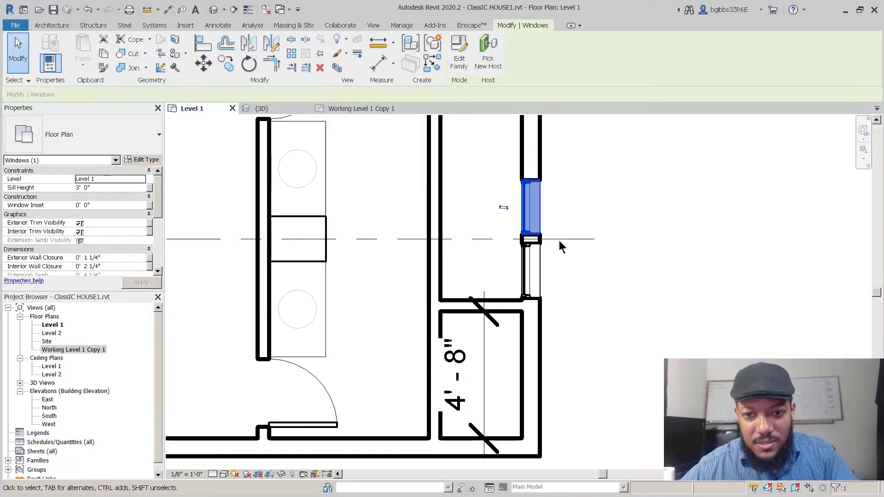
left_click(502, 310)
key("m")
key("m")
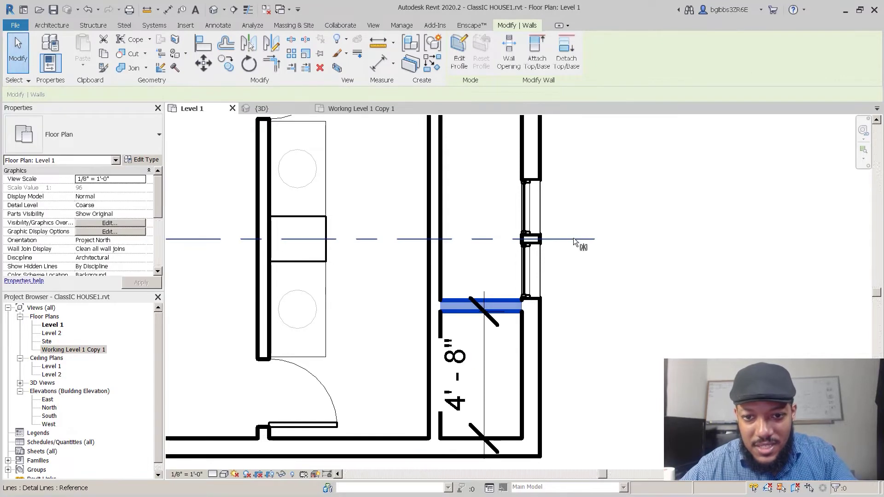
left_click(574, 239)
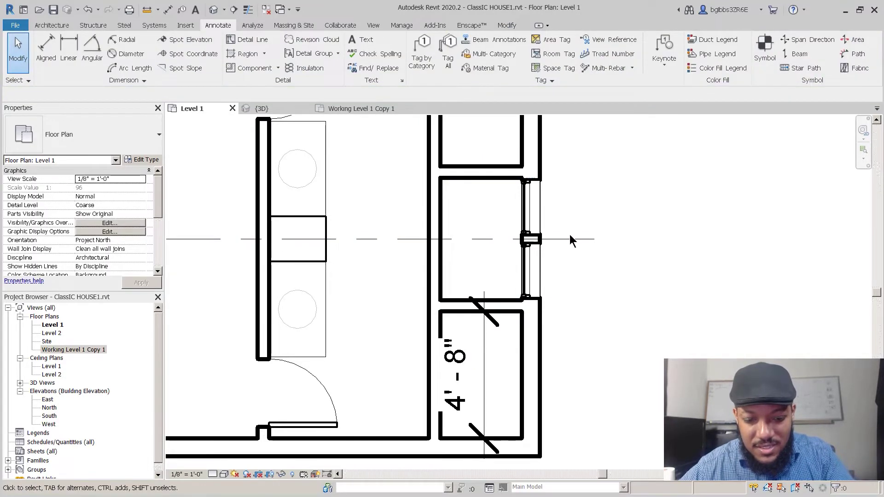
- Split the long partition between the two cross walls and trim its parts to them, opening the middle and closing off two corner closets
key("t")
key("r")
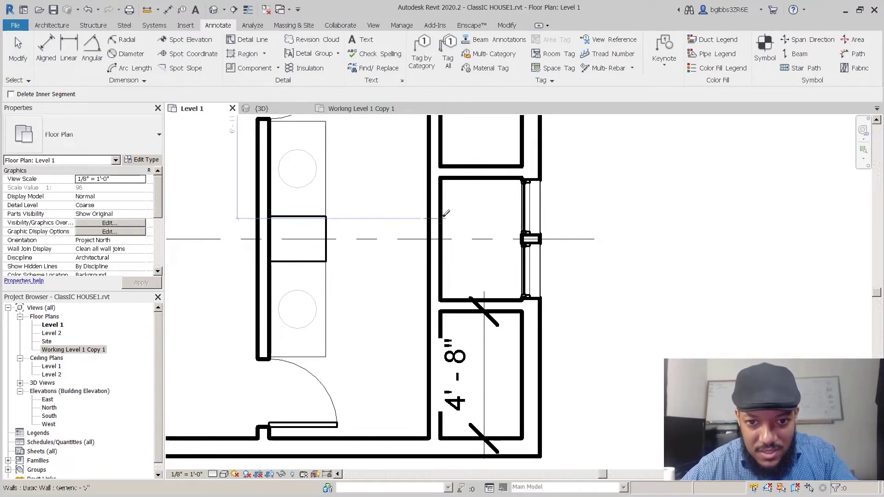
scroll(444, 217, "down", 2)
left_click(439, 165)
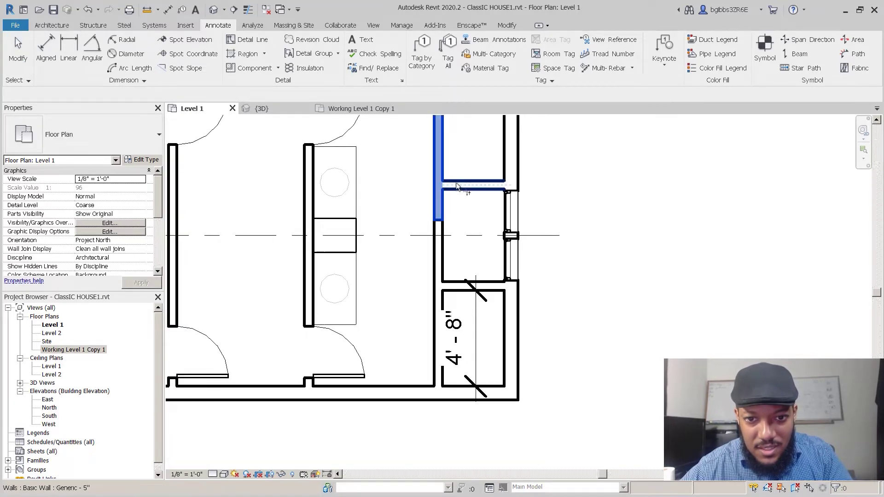
left_click(447, 292)
left_click(440, 301)
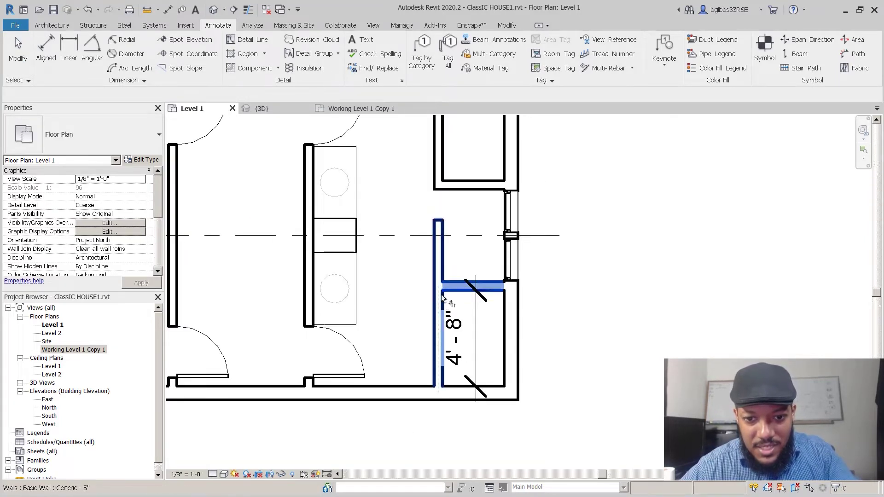
left_click(440, 297)
- Place a Single-Flush 30" x 84" door in the upper closet's partition, swinging into the vanity room and hinged near the upper exterior wall
scroll(447, 276, "down", 2)
middle_click_drag(489, 269, 480, 274)
scroll(479, 274, "up", 1)
key("d")
key("r")
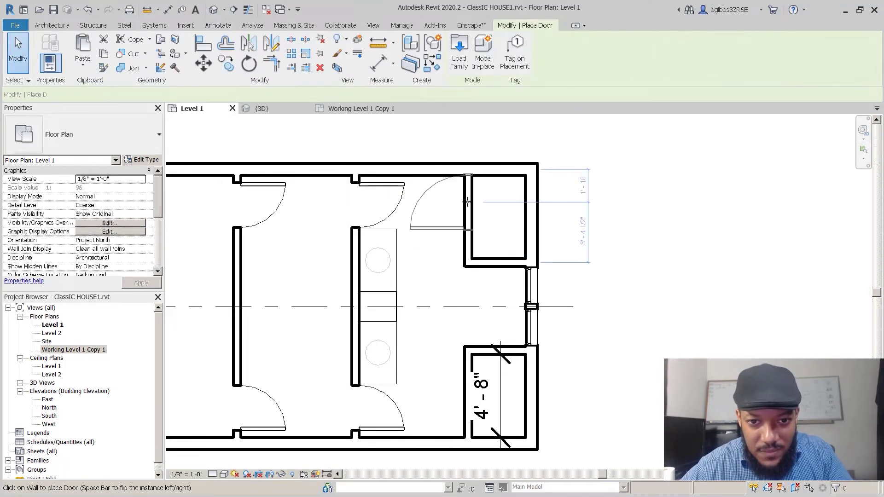
left_click(105, 133)
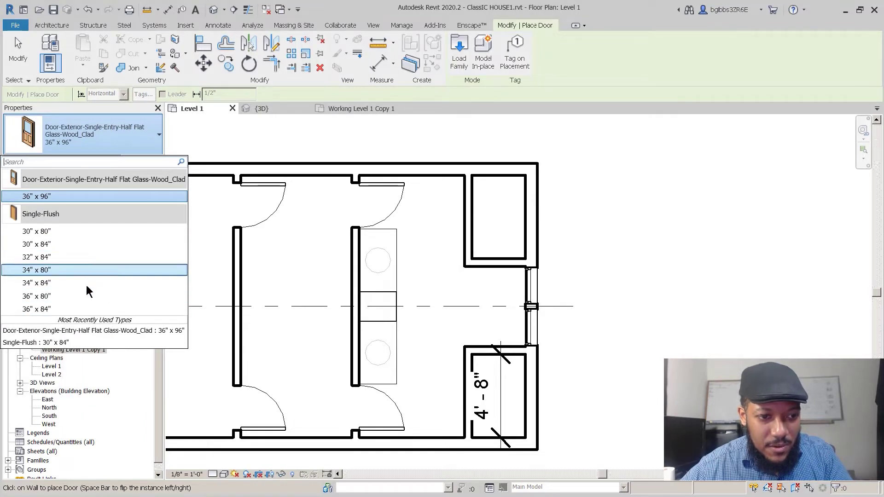
left_click(79, 245)
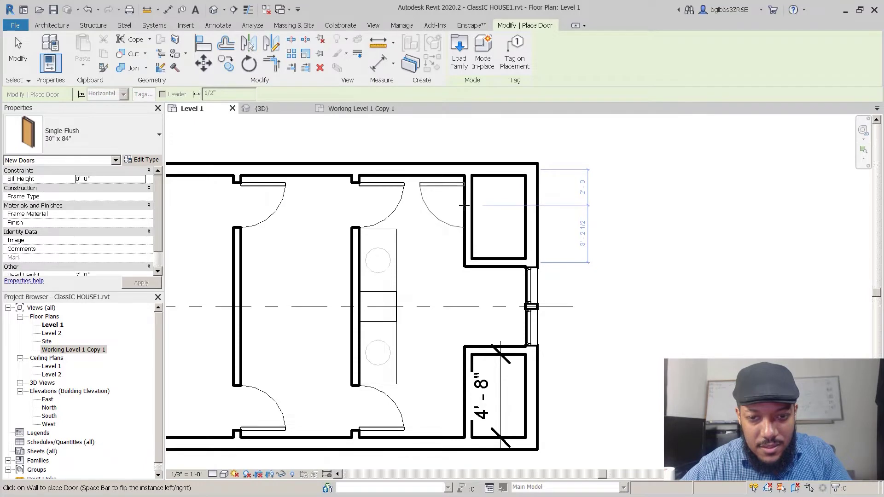
left_click(465, 206)
key("Escape")
key("Escape")
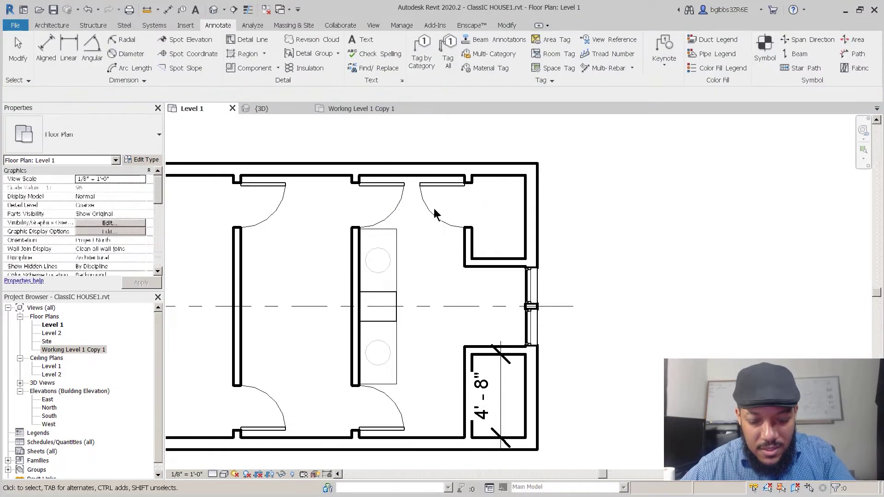
scroll(406, 178, "up", 3)
key("a")
key("l")
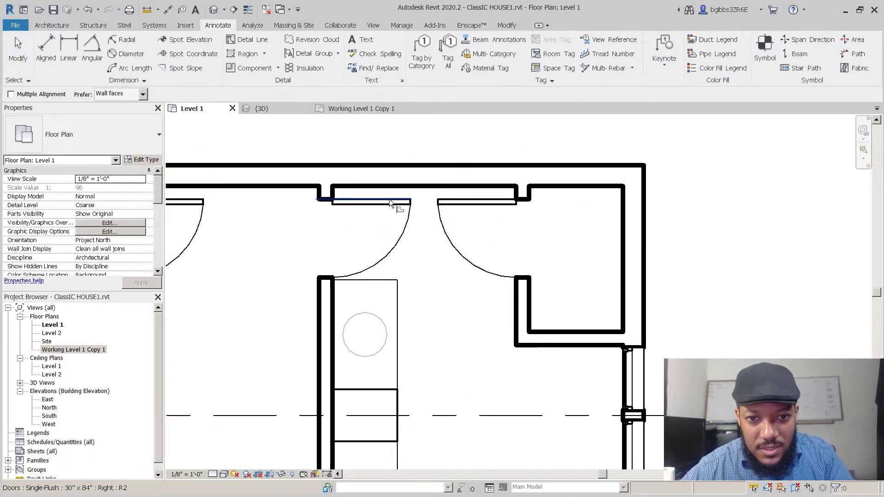
scroll(454, 203, "down", 2)
key("Escape")
key("Escape")
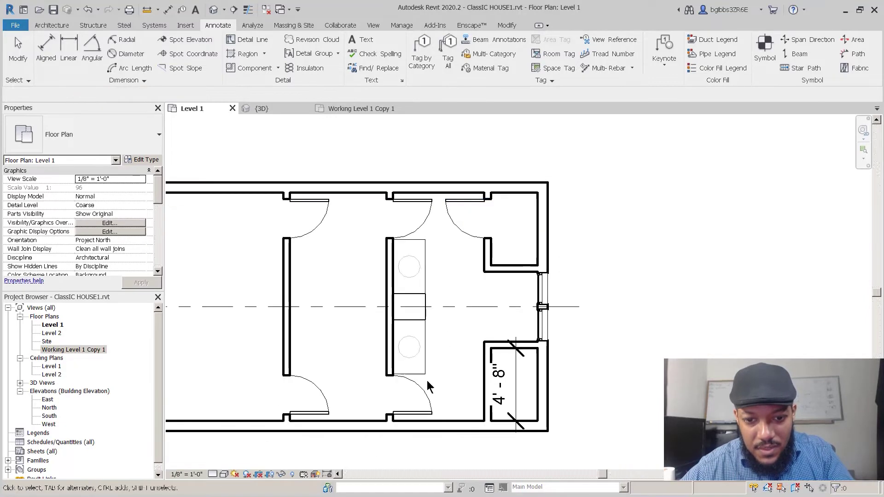
- Mirror a copy of the upper closet door across the dashed centreline into the lower closet's partition
left_click(464, 228)
key("c")
key("o")
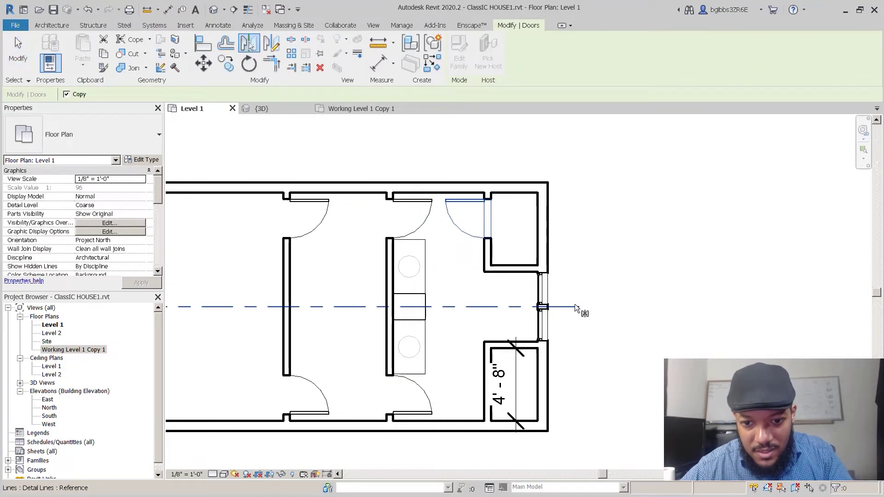
left_click(576, 308)
key("Escape")
- Place a Window-Fixed 24" x 60" window in the lower exterior wall, between the vanity room door and the closet door
middle_click_drag(425, 416, 426, 354)
scroll(443, 372, "up", 2)
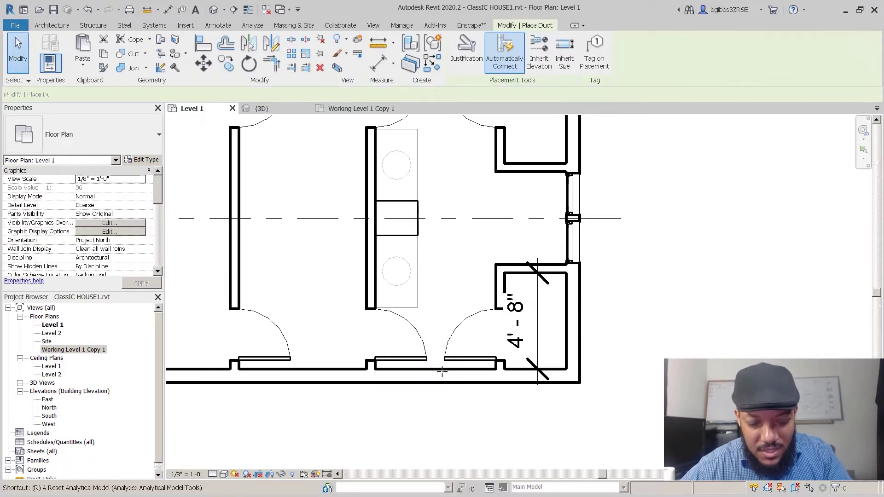
key("d")
key("r")
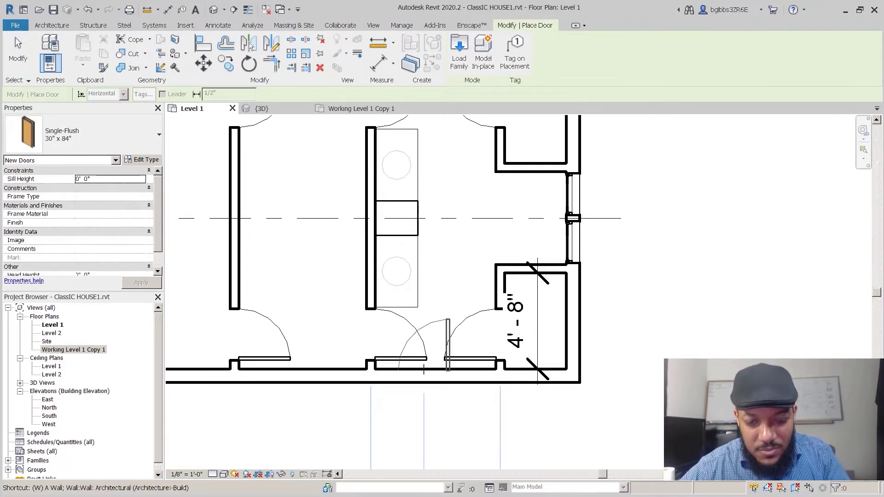
key("w")
key("n")
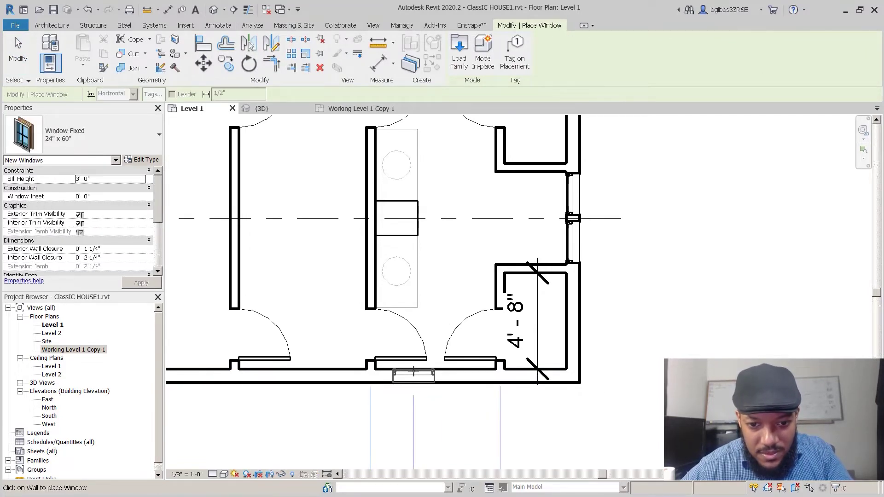
left_click(415, 374)
key("Escape")
key("Escape")
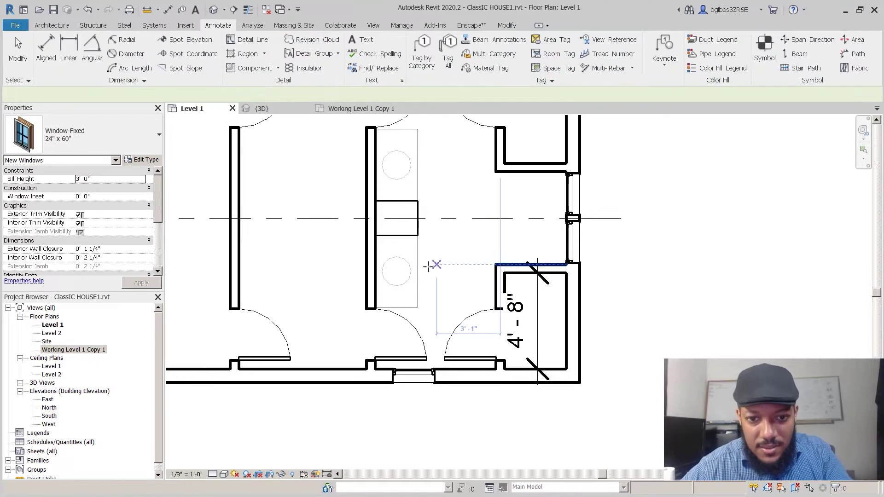
- Draw a horizontal thin detail line about 3' 9 1/2" long from the vanity's front edge to the lower closet's outer corner
key("d")
key("l")
left_click(418, 264)
left_click(497, 264)
key("Escape")
scroll(490, 267, "up", 2)
key("Escape")
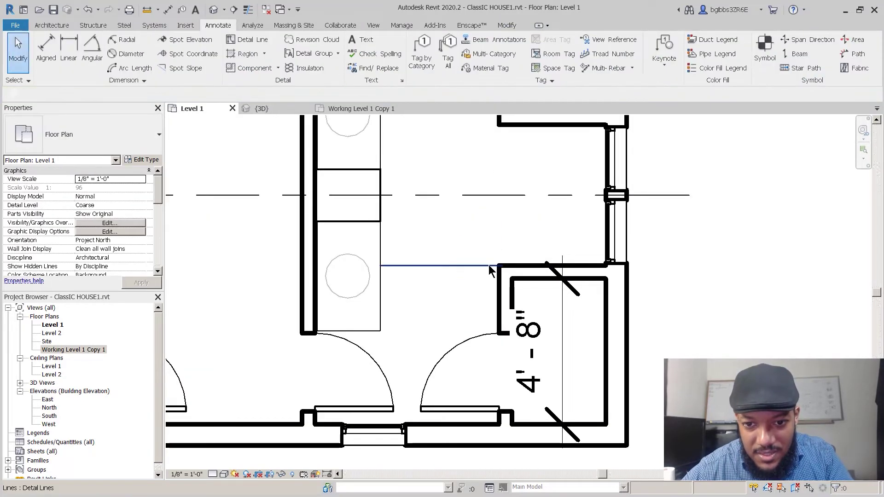
left_click(502, 266)
scroll(505, 268, "up", 2)
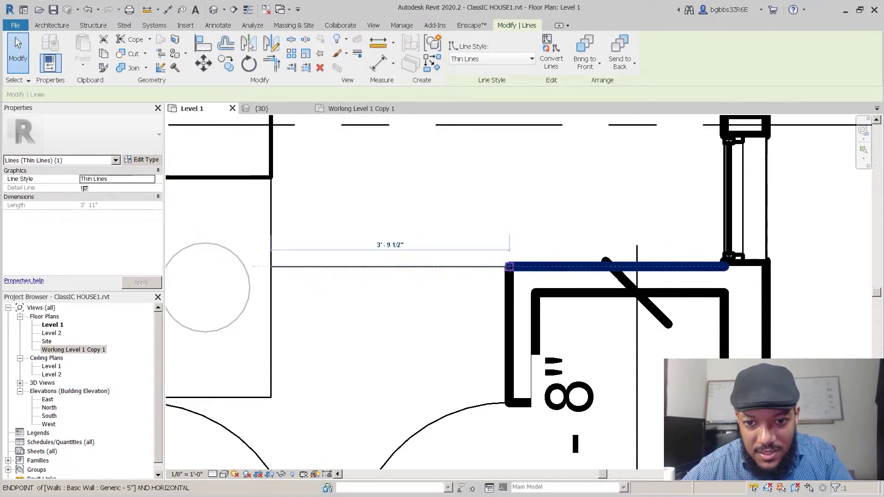
scroll(485, 250, "down", 2)
key("Escape")
scroll(463, 233, "down", 1)
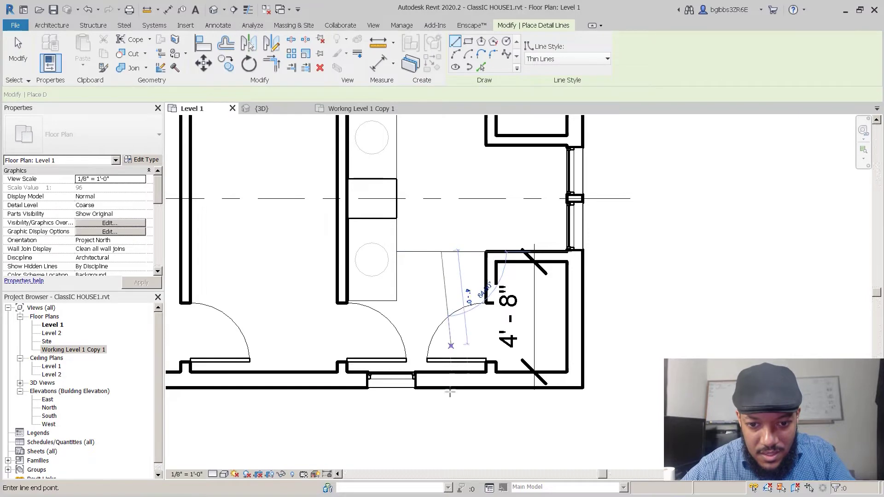
- Draw a vertical detail line about 6' 5" long from the horizontal line's midpoint down past the lower exterior wall
left_click(441, 403)
scroll(405, 378, "up", 4)
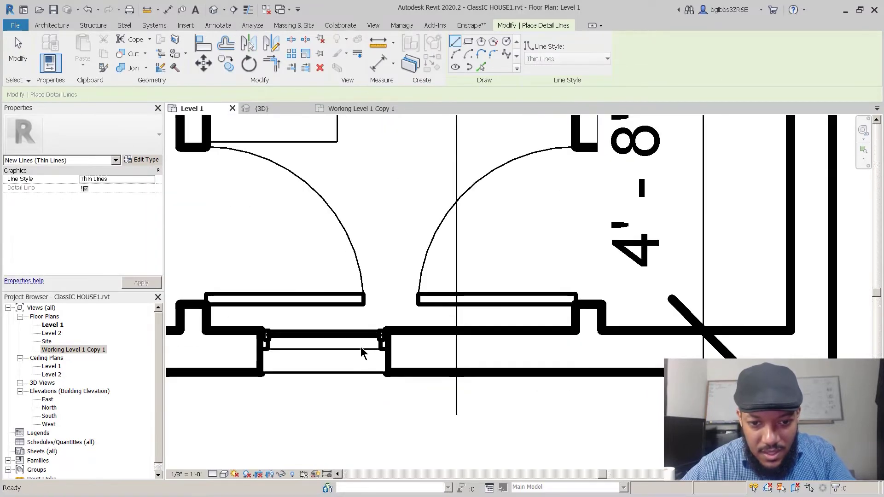
key("Escape")
key("Escape")
- Align the right edge of the lower exterior wall's window with the vertical detail line
left_click(361, 344)
key("Escape")
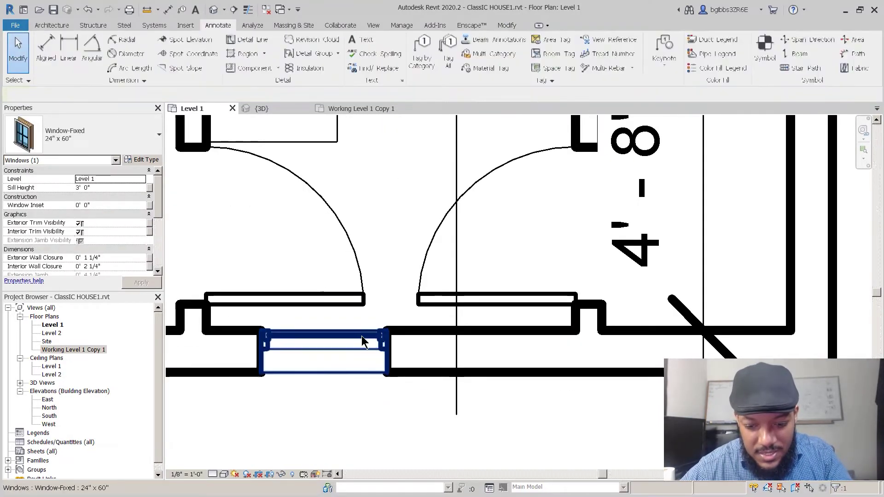
key("a")
key("l")
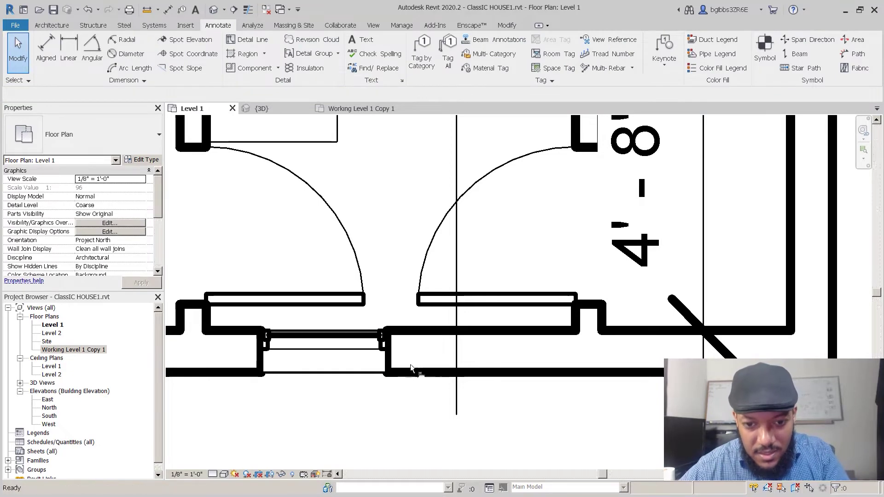
left_click(456, 360)
left_click(389, 359)
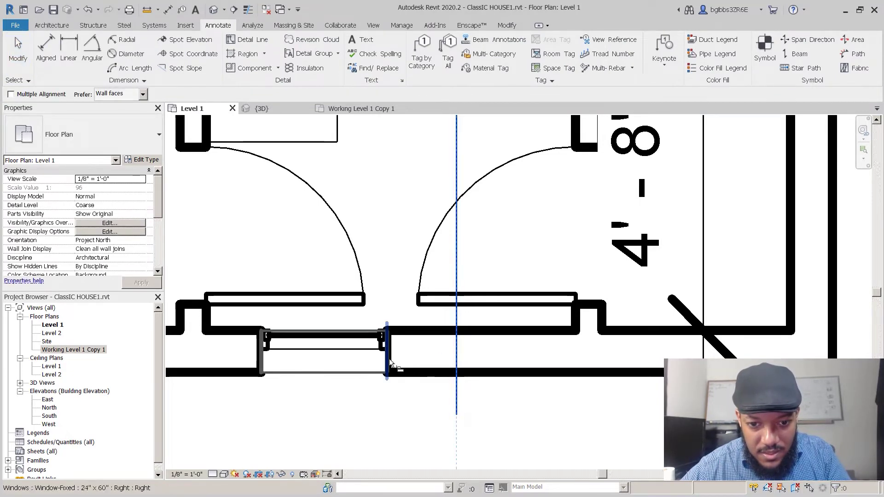
scroll(395, 358, "down", 5)
key("Escape")
key("Escape")
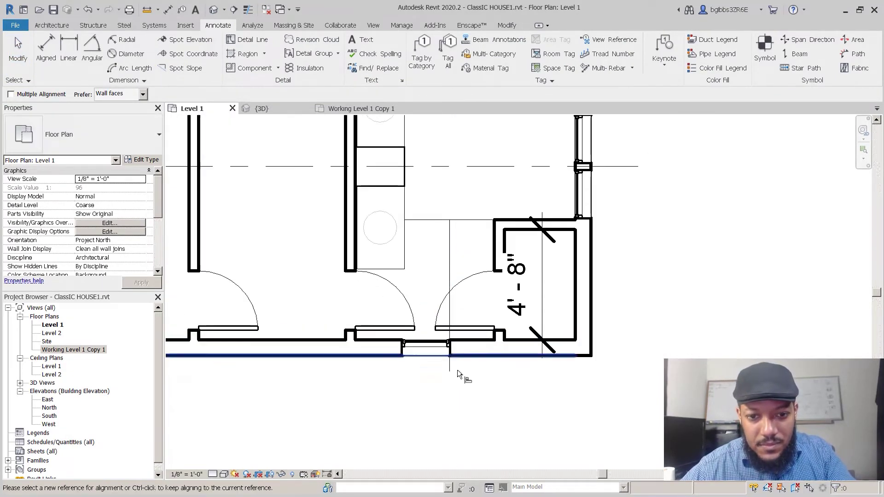
- Move the end exterior wall and both closets' partition and cross walls 1' 0" horizontally away from the vanity
middle_click_drag(460, 360, 441, 372)
left_click_drag(451, 155, 567, 422)
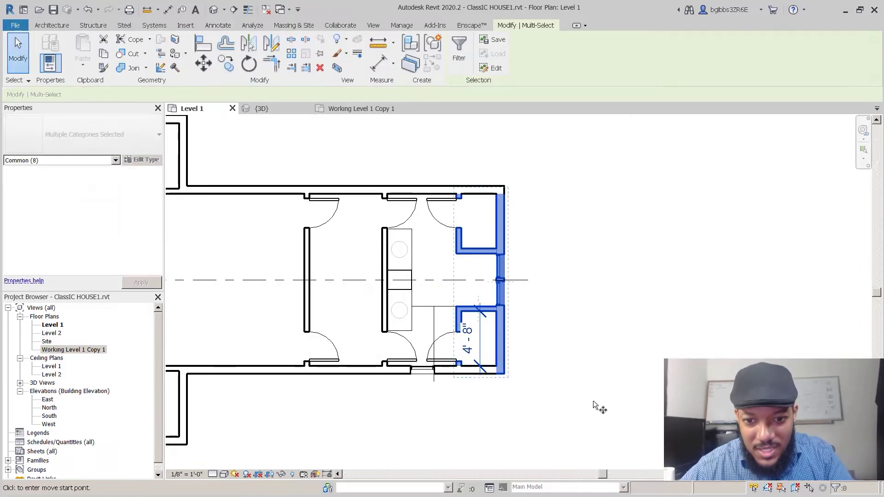
key("m")
key("v")
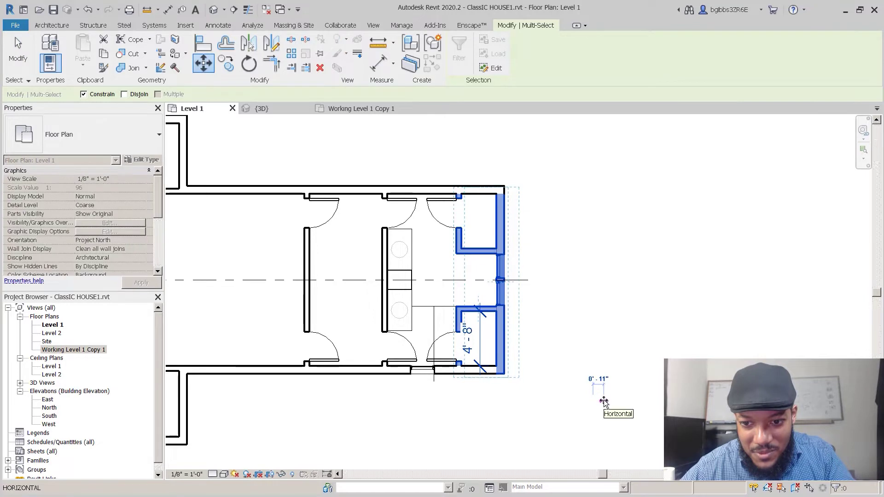
left_click(605, 402)
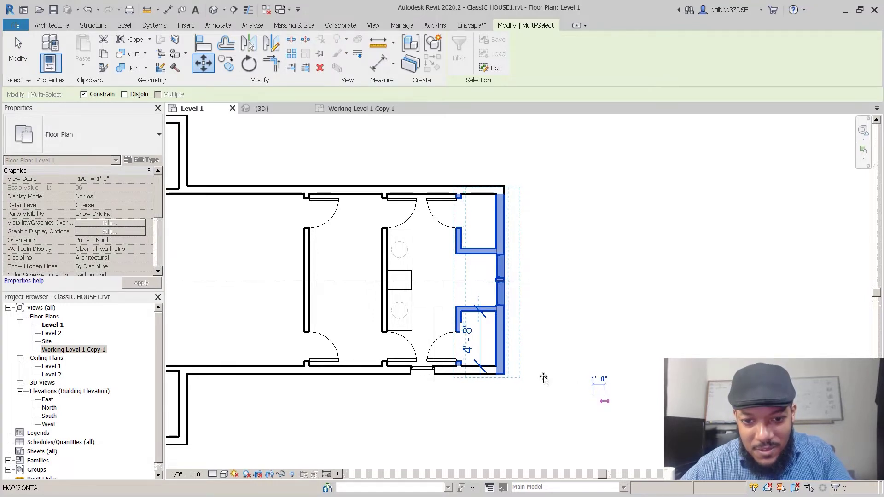
scroll(431, 377, "up", 3)
key("Escape")
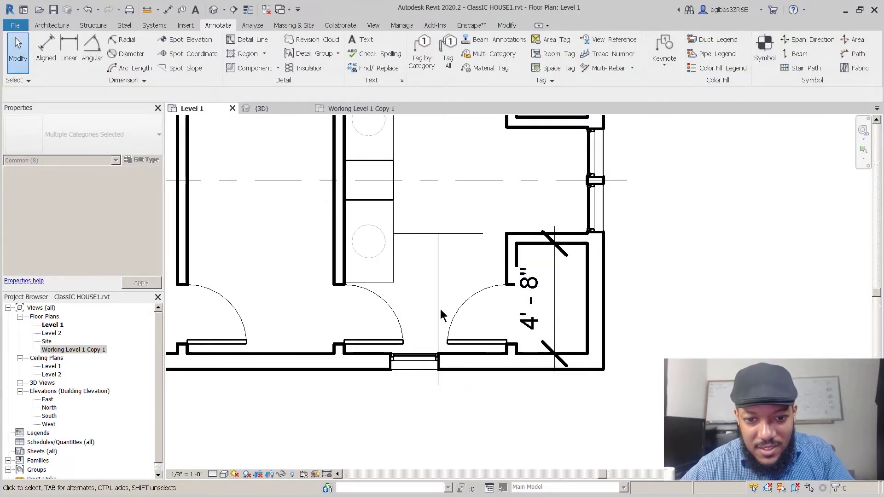
- Move the vertical detail line and the lower wall's window together 6" towards the closets
left_click(414, 363)
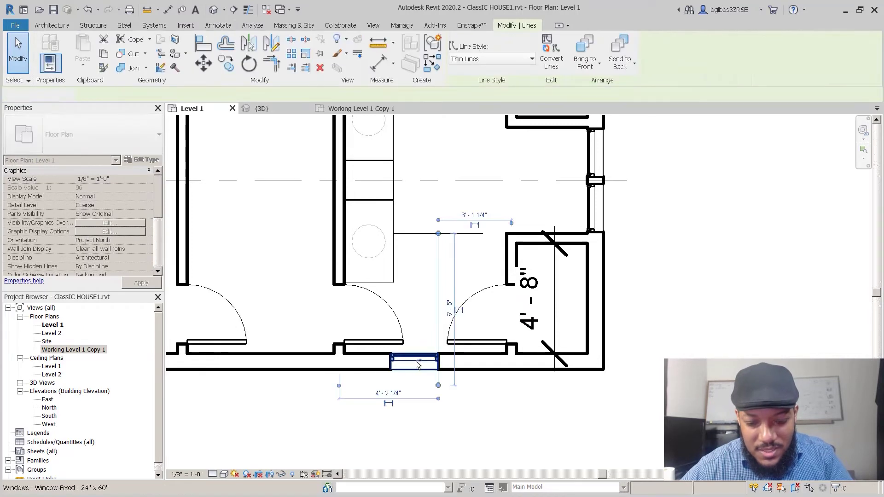
left_click(417, 365, "ctrl")
type("6")
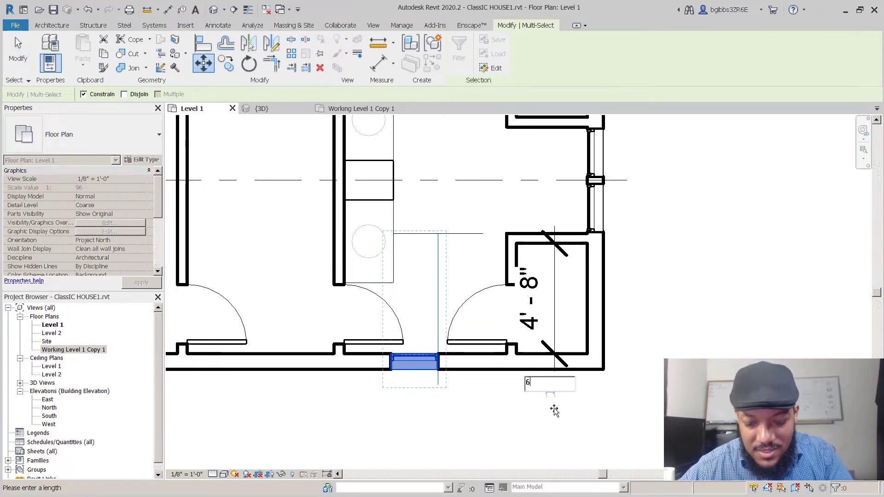
type("\"")
key("Return")
key("Escape")
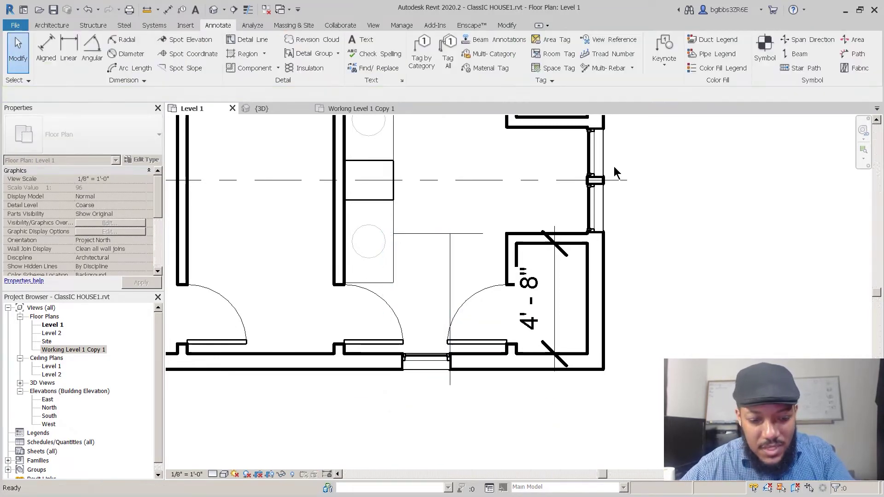
- Measure the width of the wall strip between the two windows in the end exterior wall
scroll(614, 167, "up", 1)
key("d")
key("i")
scroll(601, 153, "up", 4)
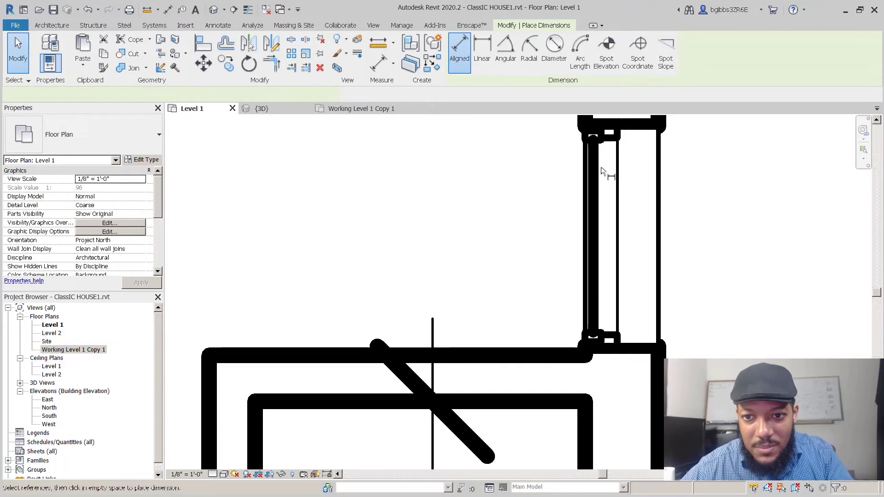
middle_click_drag(631, 135, 580, 211)
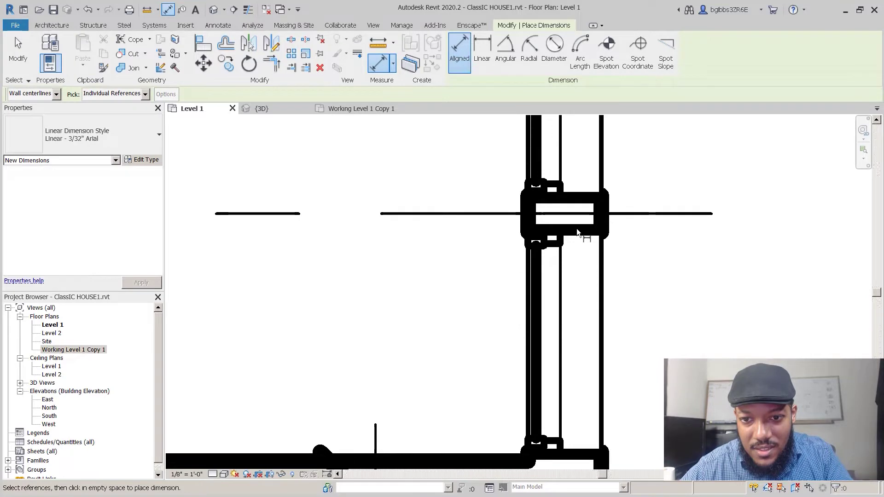
left_click(577, 232)
left_click(582, 196)
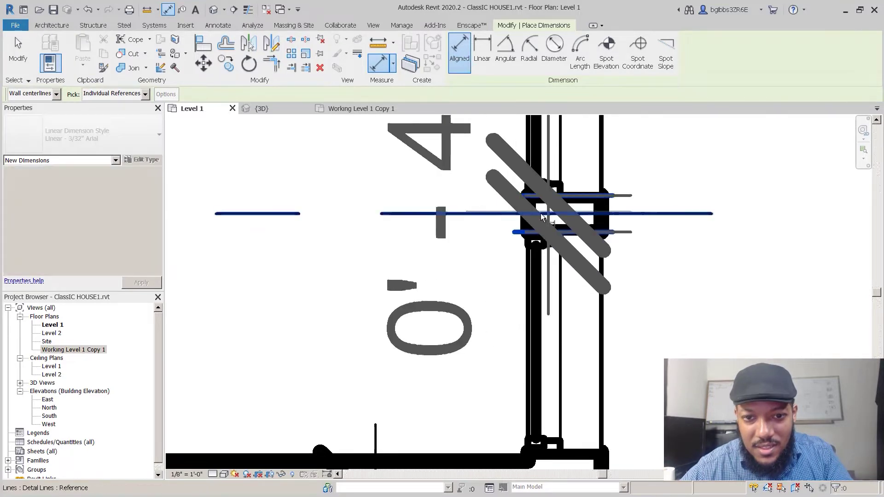
key("Escape")
key("Escape")
scroll(541, 213, "down", 5)
scroll(348, 407, "up", 3)
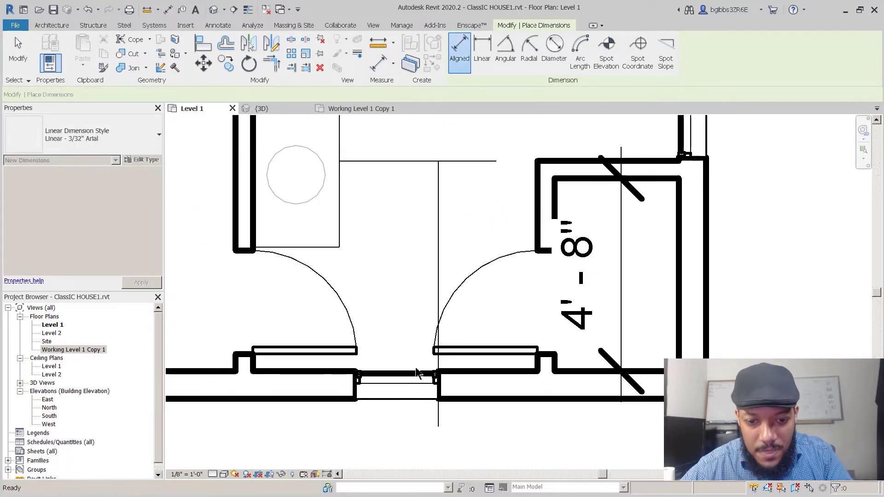
key("Escape")
- Shift the lower exterior wall's window slightly away from the vertical detail line towards the vanity and mirror a copy across that line
left_click(411, 389)
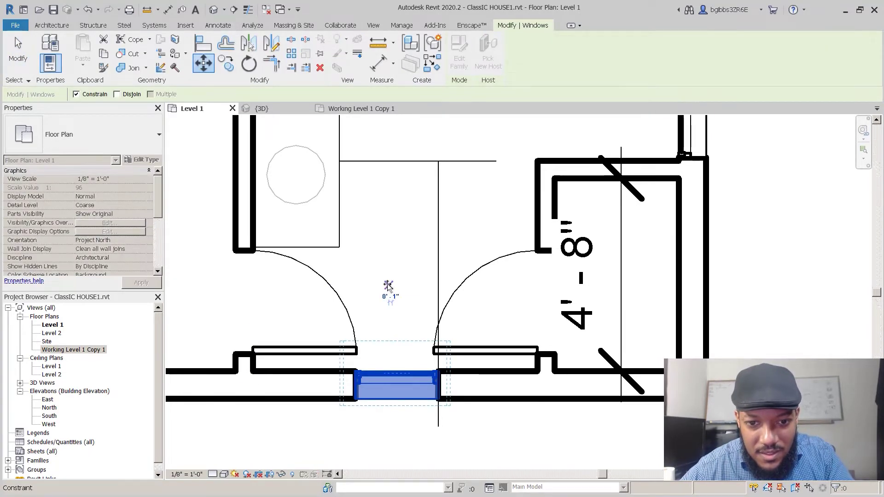
left_click_drag(404, 395, 398, 394)
key("Escape")
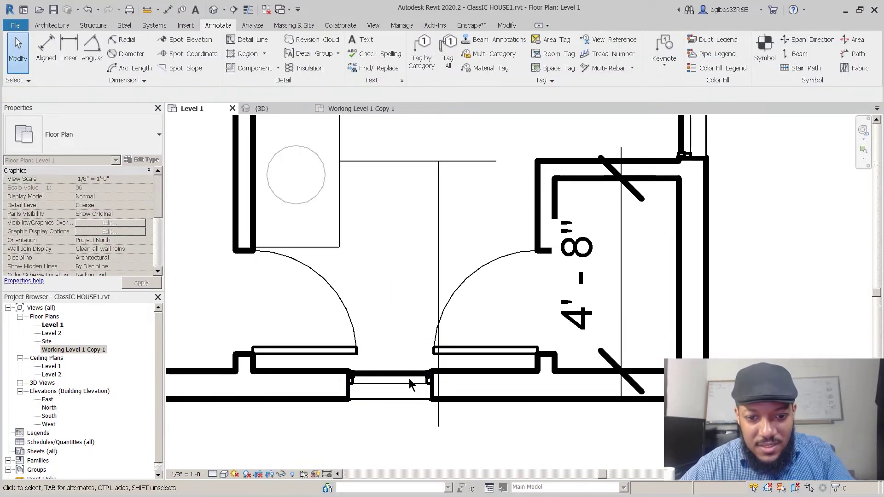
left_click(405, 374)
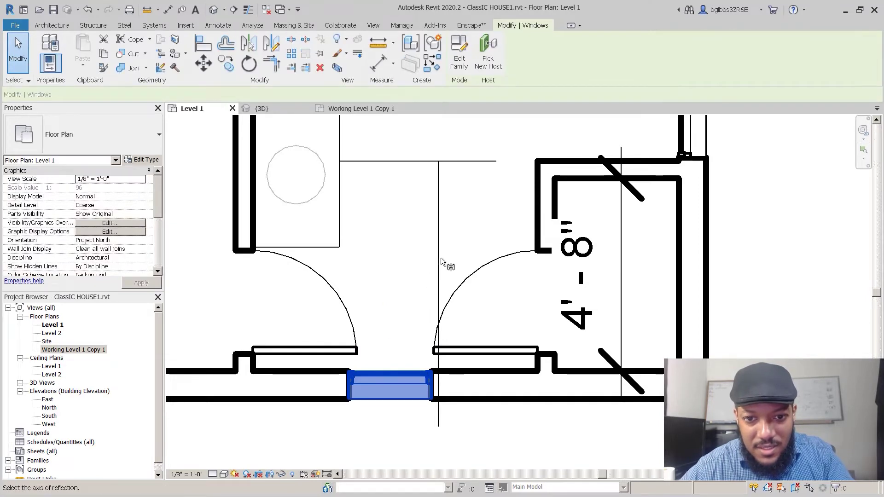
left_click(440, 258)
scroll(447, 313, "down", 2)
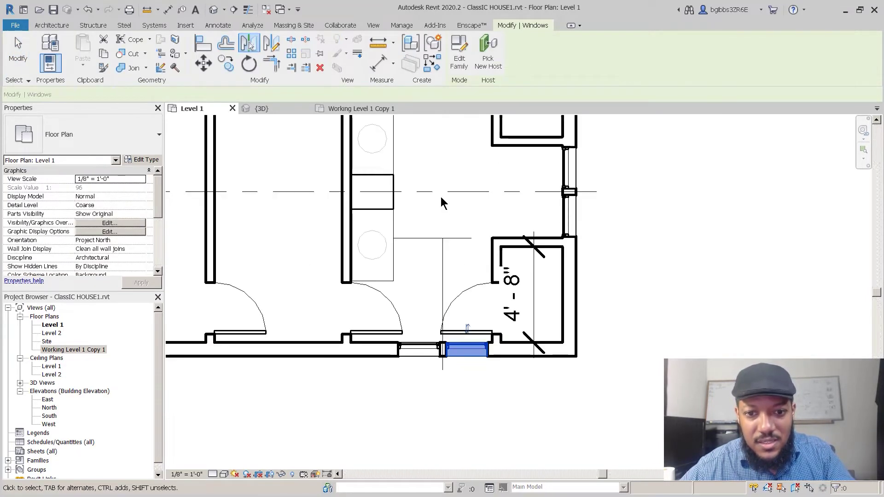
- Delete the horizontal and vertical detail lines used to centre the lower wall's windows
key("Escape")
left_click(459, 237)
key("Delete")
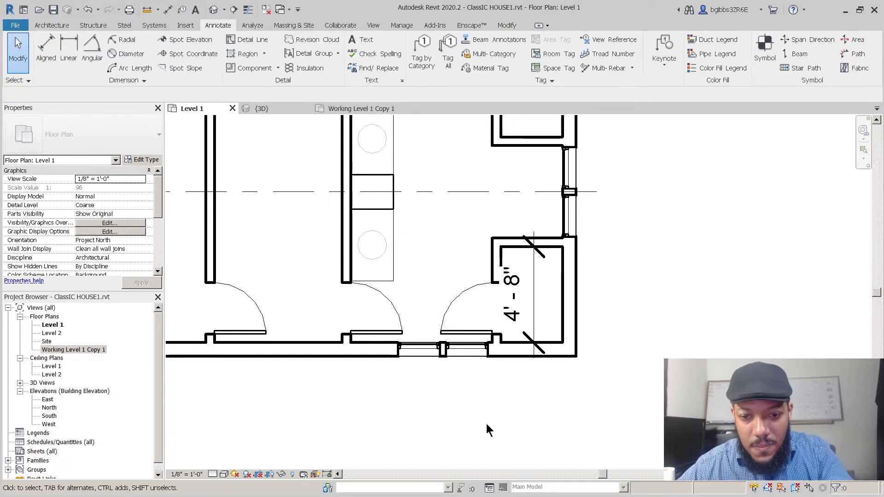
- Mirror both windows of the lower exterior wall across the horizontal centreline onto the upper exterior wall
scroll(488, 428, "down", 3)
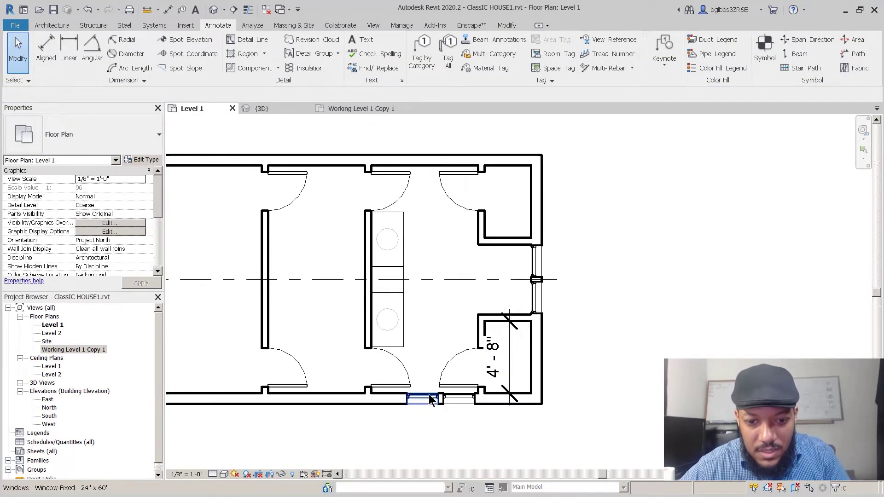
left_click(432, 399)
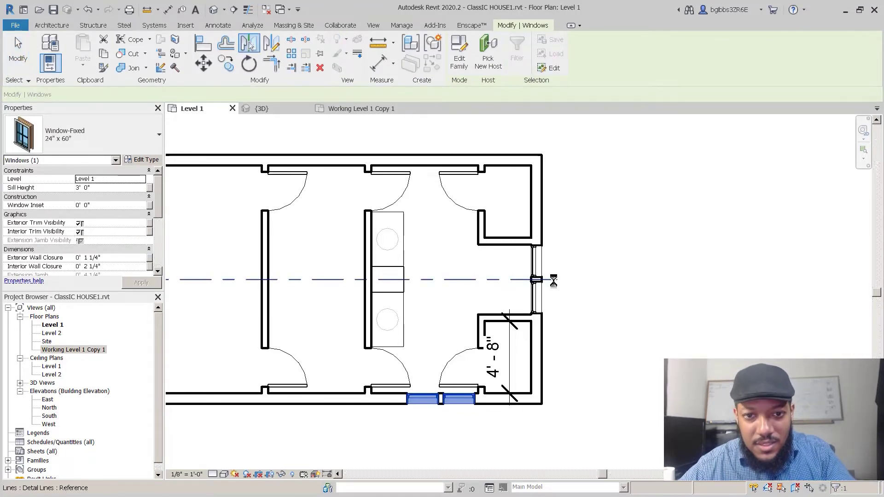
left_click(554, 280)
key("Escape")
scroll(436, 171, "down", 3)
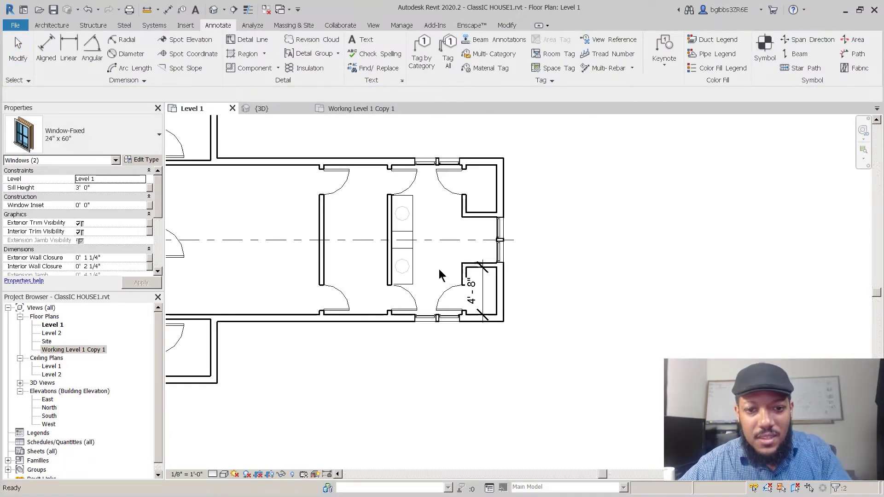
- Measure the clear distance between the two corner closets' facing cross walls without placing a dimension
scroll(437, 270, "up", 3)
middle_click_drag(547, 214, 508, 238)
scroll(503, 236, "up", 1)
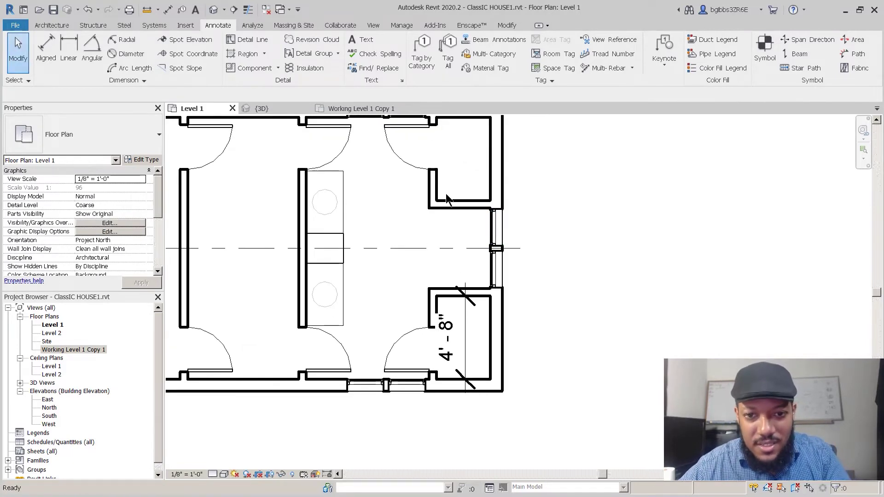
scroll(446, 198, "up", 2)
key("d")
key("i")
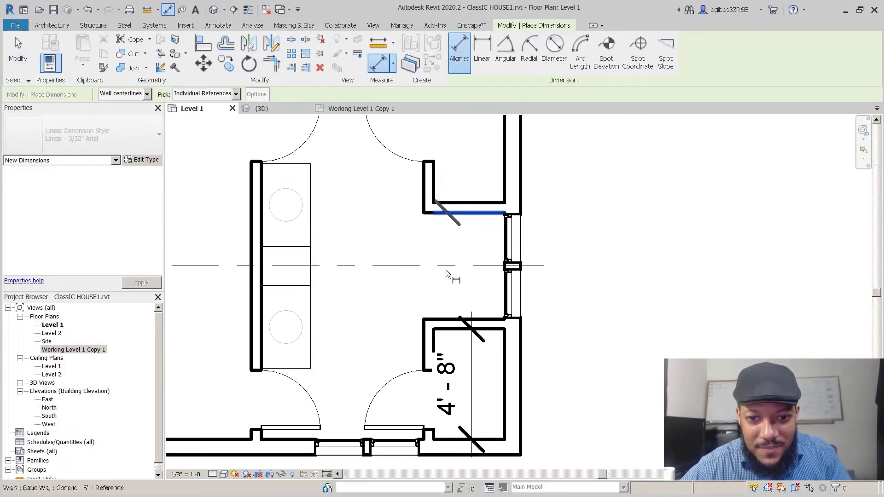
left_click(445, 321)
left_click(414, 276)
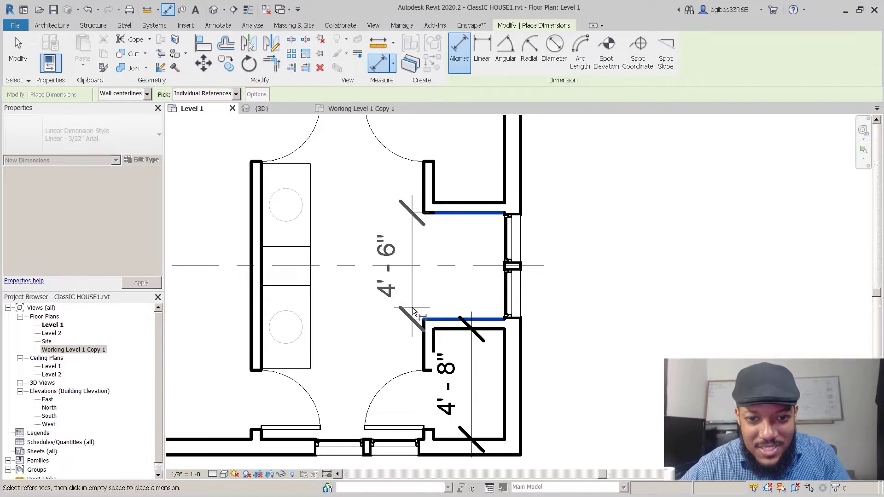
scroll(432, 297, "down", 2)
scroll(431, 297, "up", 3)
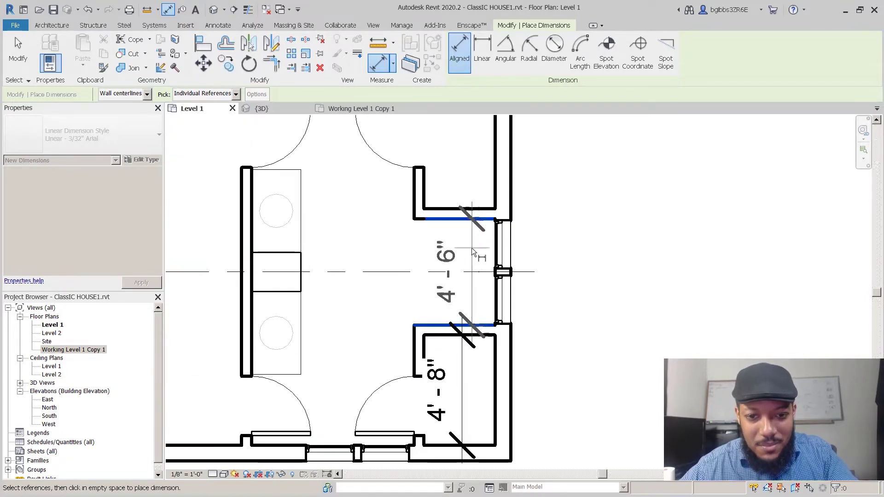
scroll(472, 251, "down", 3)
key("Escape")
key("Escape")
scroll(471, 251, "up", 3)
key("Escape")
scroll(432, 320, "down", 3)
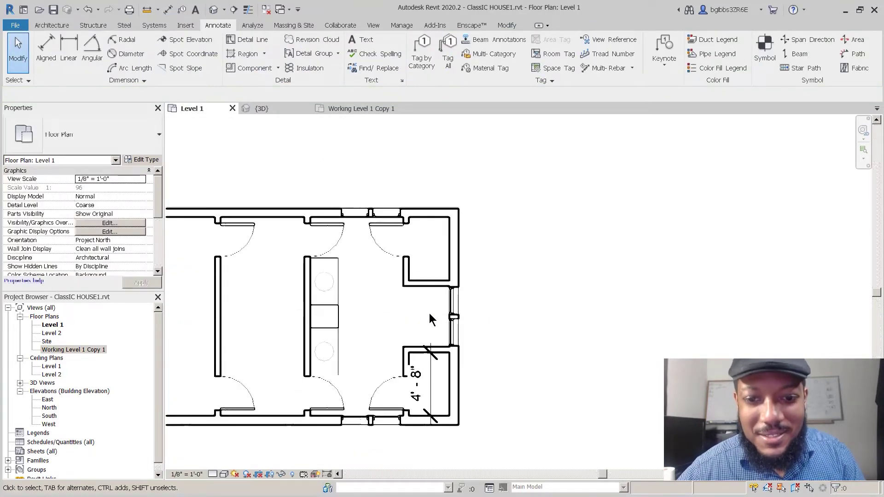
scroll(507, 295, "up", 2)
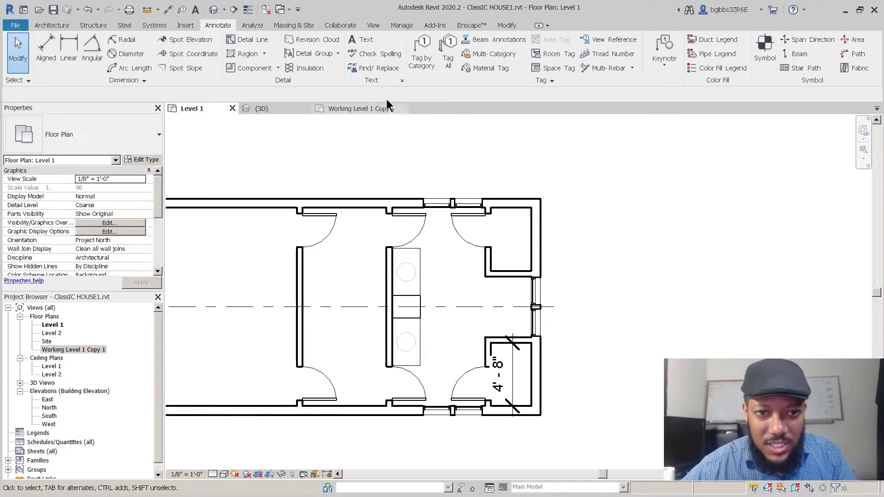
- Inspect the house in the 3D view and the labelled room layout in the Working Level 1 Copy 1 plan
left_click(276, 106)
middle_click_drag(485, 341, 396, 244, "shift")
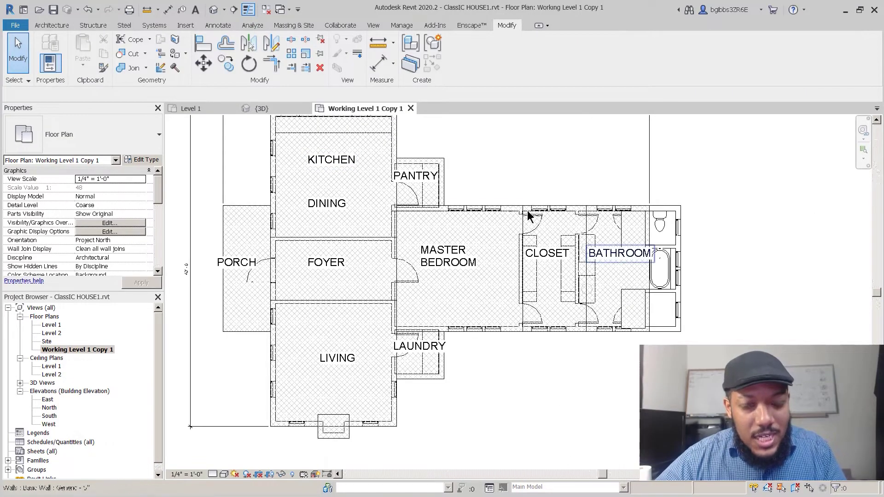
middle_click_drag(425, 248, 423, 266)
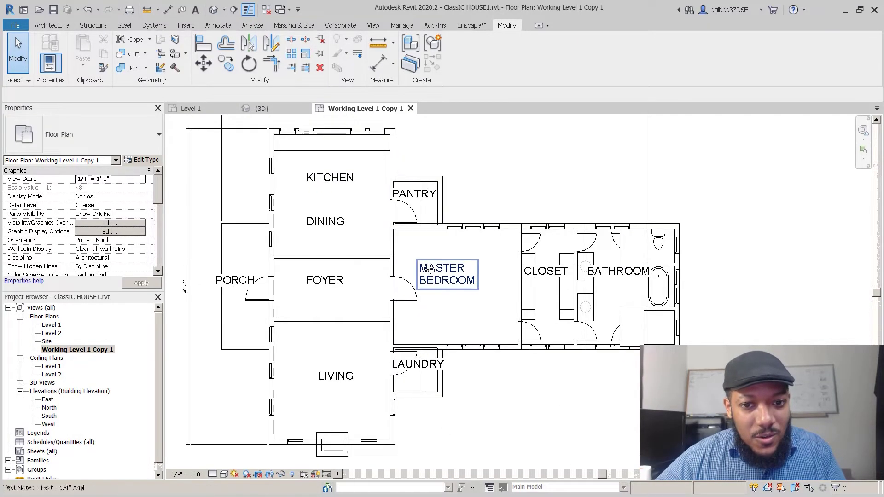
middle_click_drag(352, 187, 377, 184)
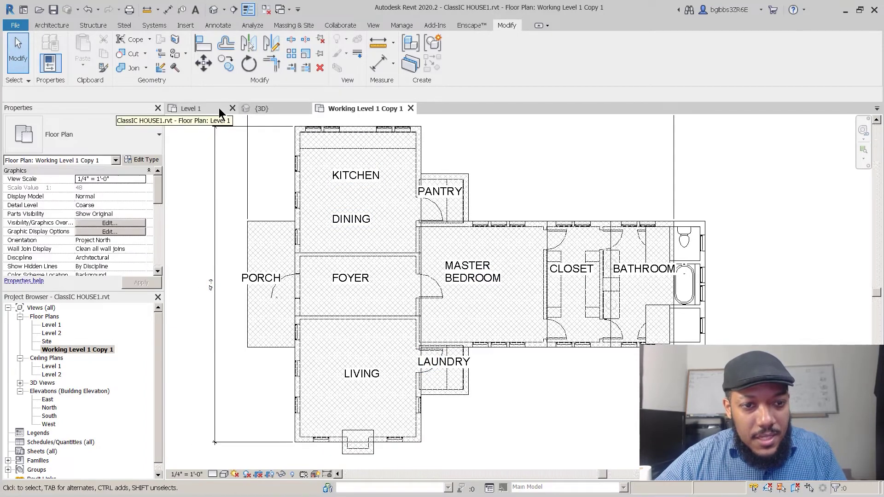
- Return to the Level 1 plan and add the text note "stove" at the kitchen counter
left_click(217, 108)
scroll(397, 198, "up", 5)
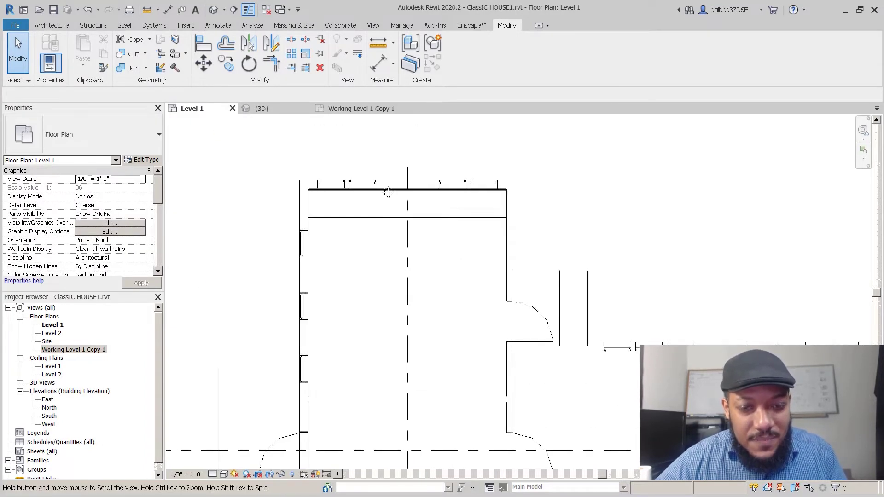
middle_click_drag(389, 196, 380, 176)
key("t")
key("x")
type("stove")
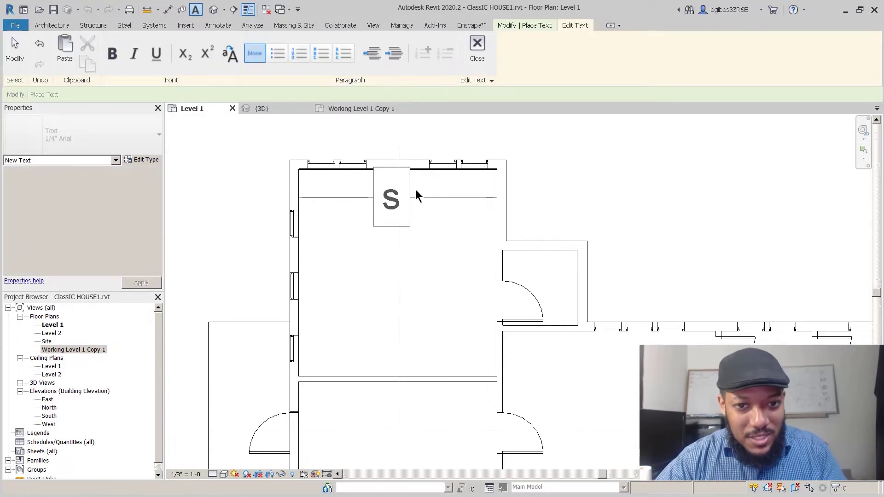
left_click(583, 200)
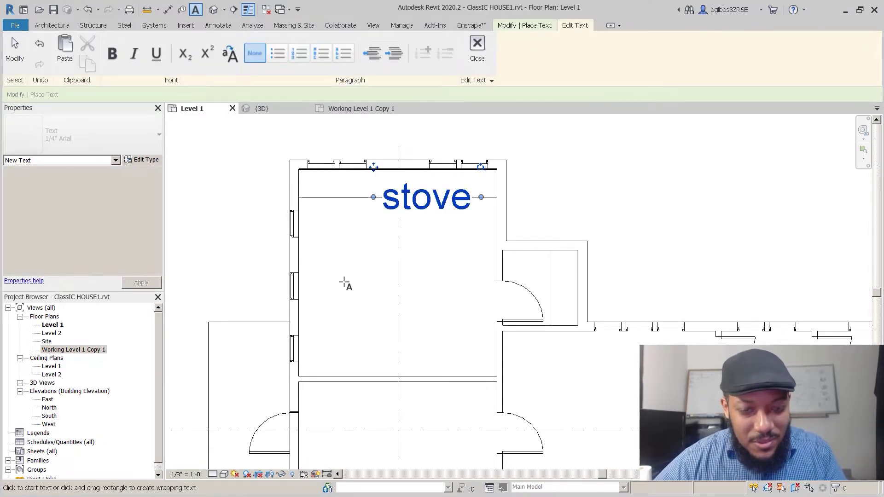
- Add the text note "island" in the middle of the kitchen and dining room and "table" below it
left_click(390, 279)
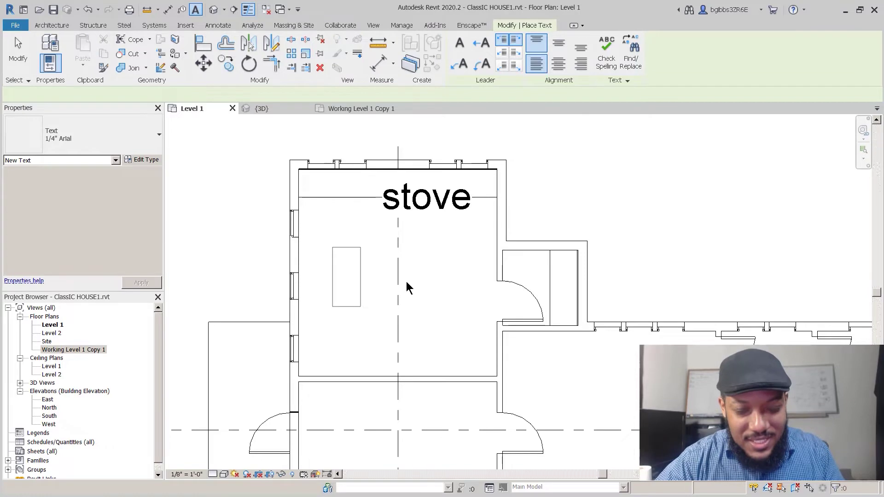
type("island")
left_click(563, 210)
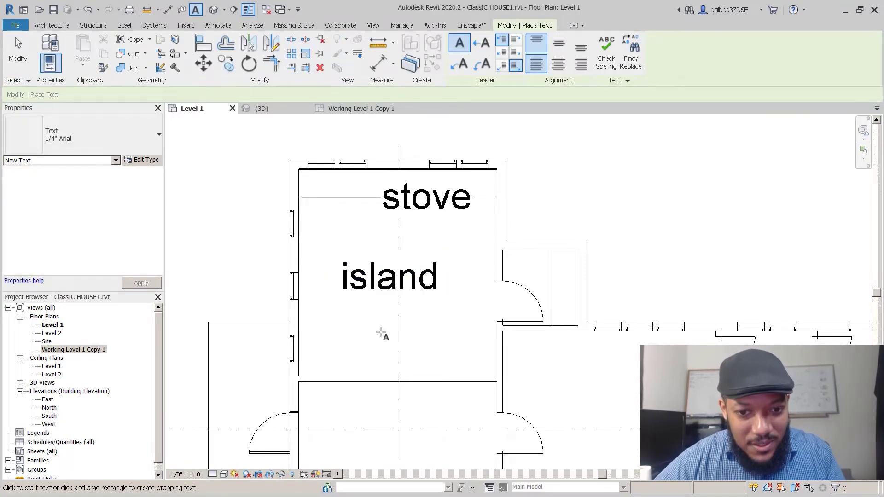
left_click(460, 370)
type("table")
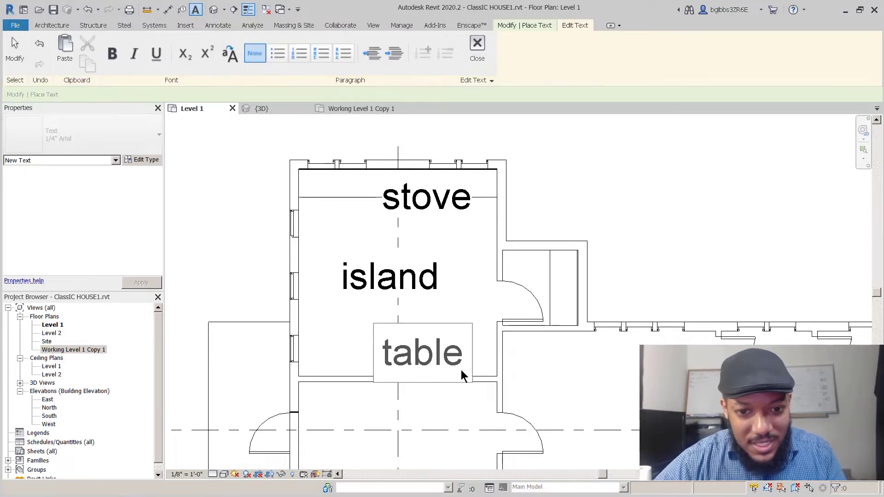
left_click(667, 261)
middle_click_drag(432, 285, 455, 249)
key("Escape")
key("Escape")
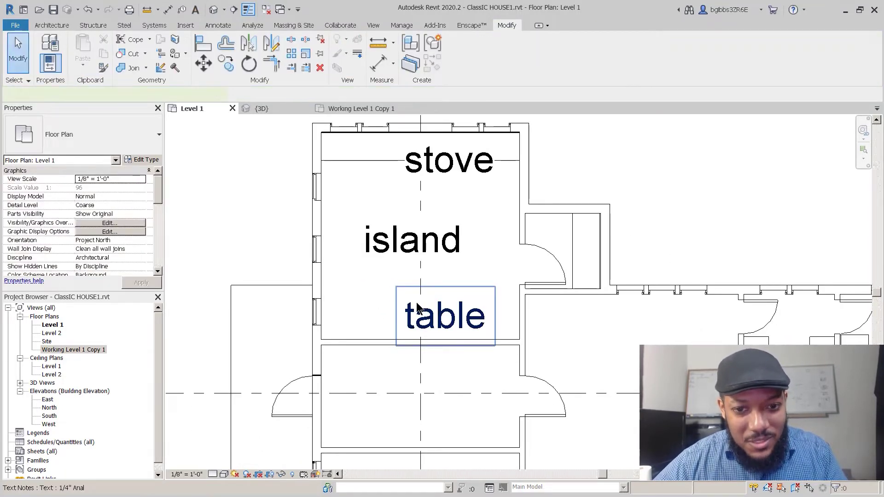
- Move the "table" text note onto the vertical centreline, just above the foyer partition wall
left_click_drag(445, 310, 419, 300)
middle_click_drag(408, 336, 405, 254)
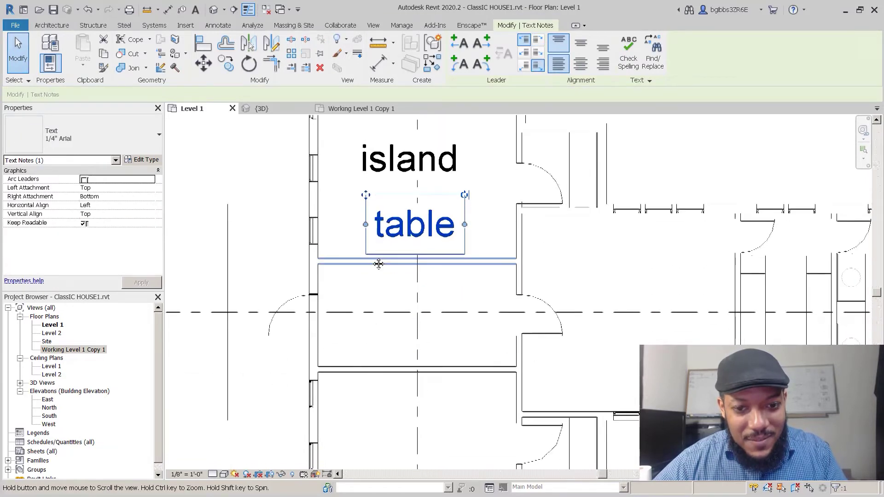
middle_click_drag(368, 280, 354, 267)
scroll(396, 258, "up", 3)
scroll(416, 299, "down", 2)
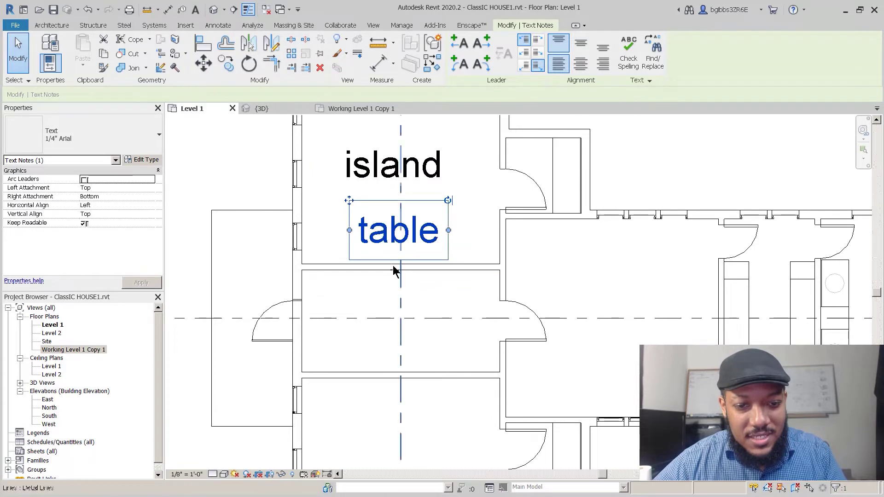
middle_click_drag(398, 283, 396, 316)
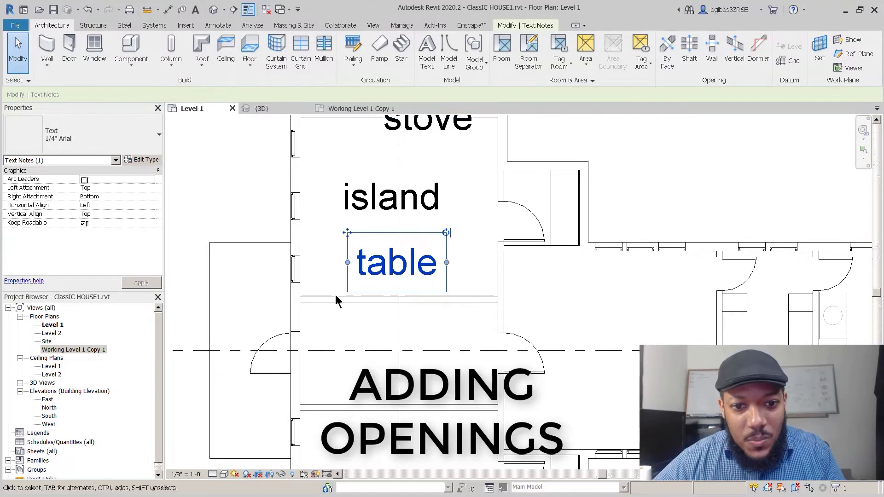
- Cut a narrow rectangular wall opening at the vertical centreline in the partition wall between the dining area and foyer
left_click(336, 297)
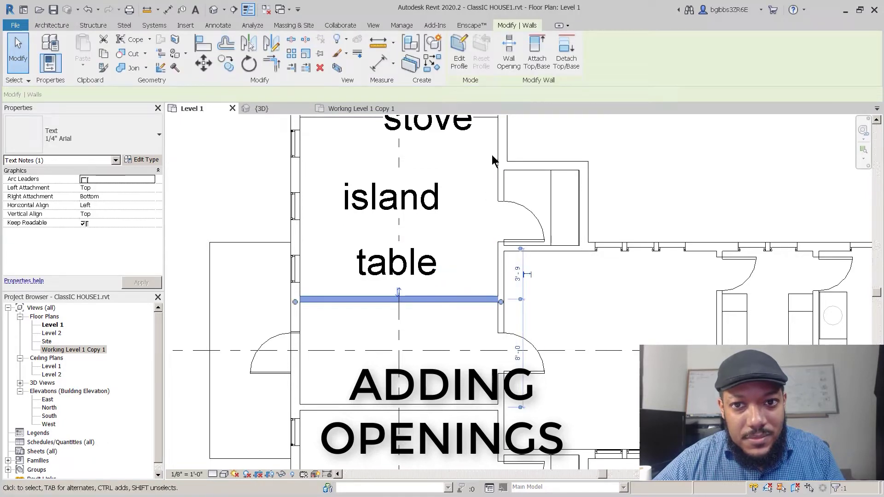
left_click(516, 48)
scroll(399, 302, "up", 3)
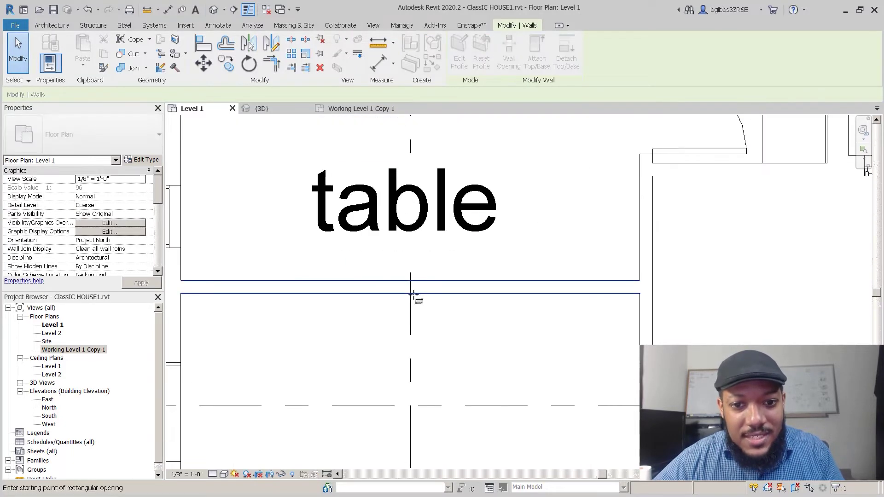
left_click(508, 271)
scroll(510, 279, "down", 3)
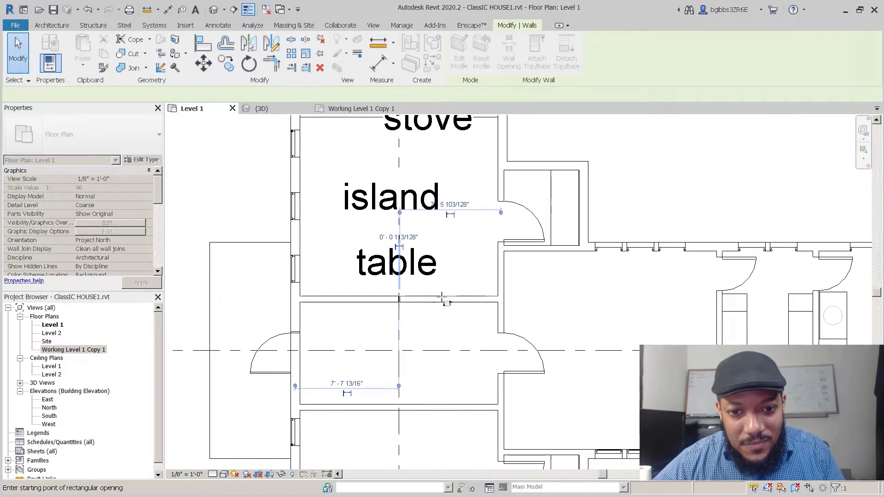
scroll(397, 302, "up", 4)
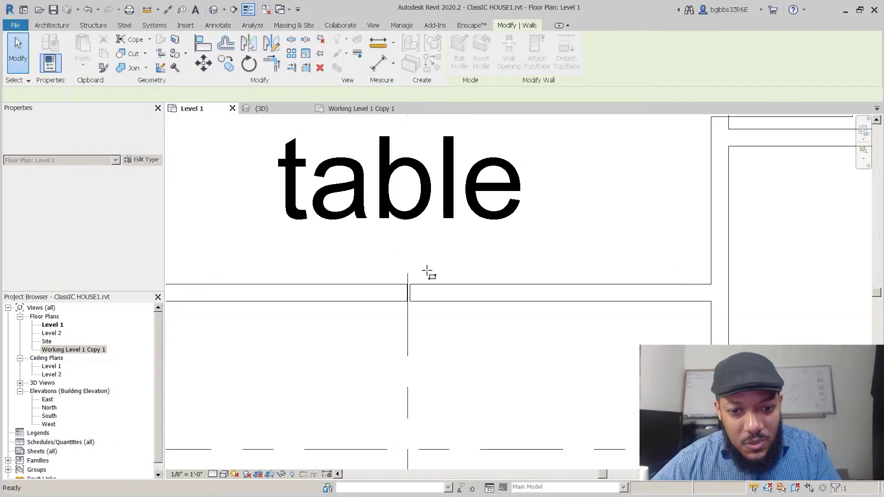
- Offset the vertical centreline 3' 6" to both sides as copies, across the foyer partition walls
key("Escape")
scroll(405, 381, "down", 5)
scroll(433, 315, "down", 2)
scroll(420, 339, "up", 2)
key("o")
key("f")
left_click(81, 92)
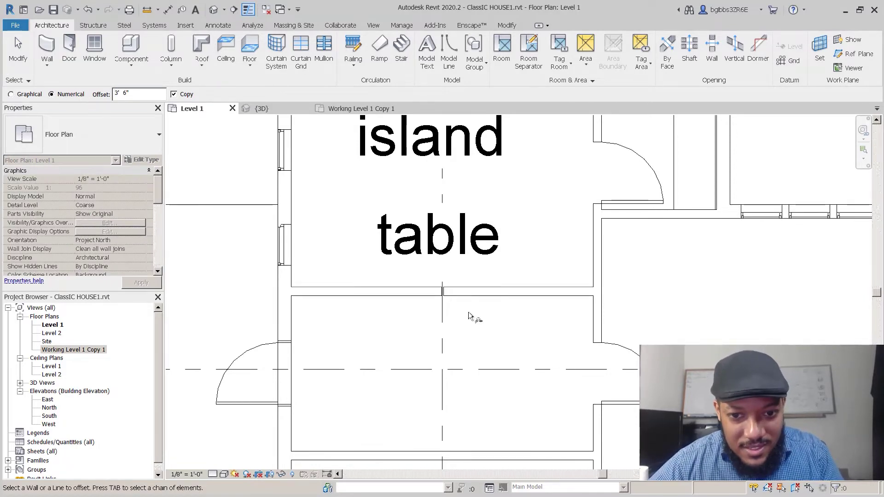
left_click(440, 326)
left_click(445, 323)
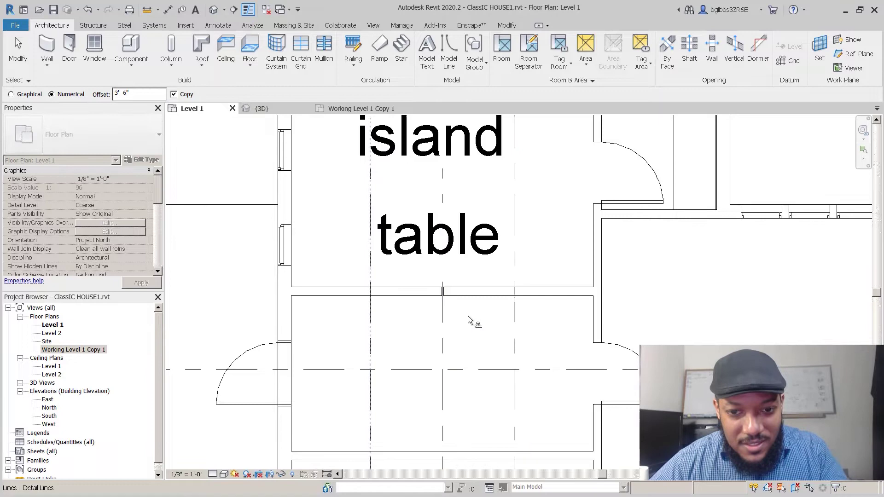
key("Escape")
scroll(442, 323, "up", 2)
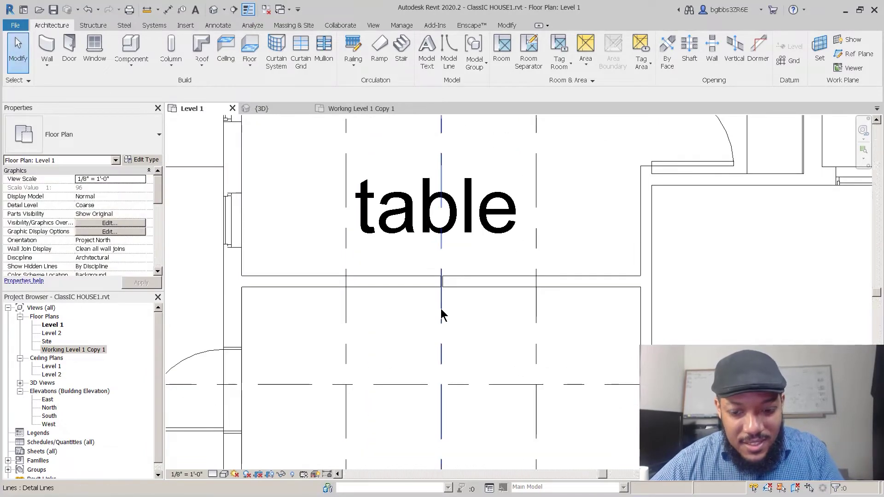
key("o")
key("f")
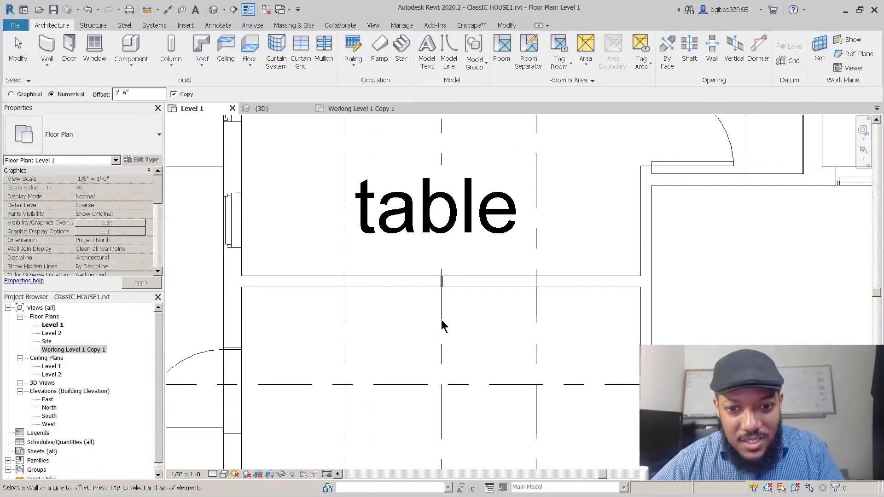
key("Escape")
left_click(441, 304)
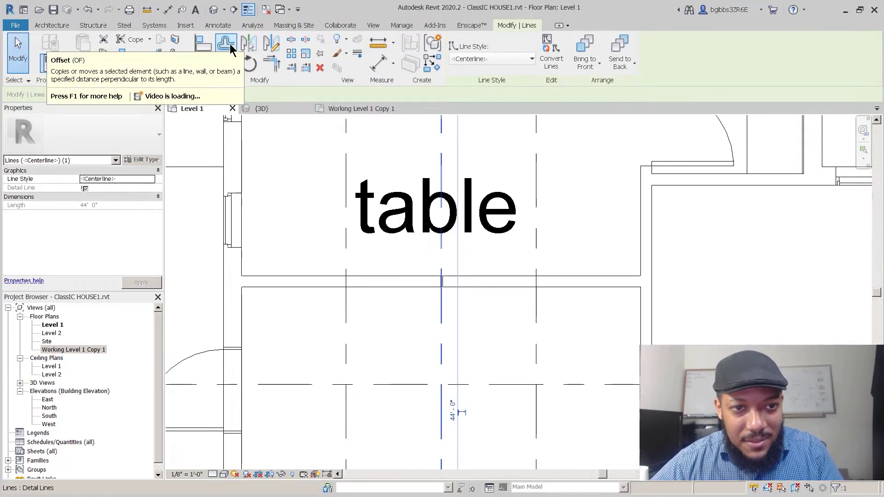
key("Escape")
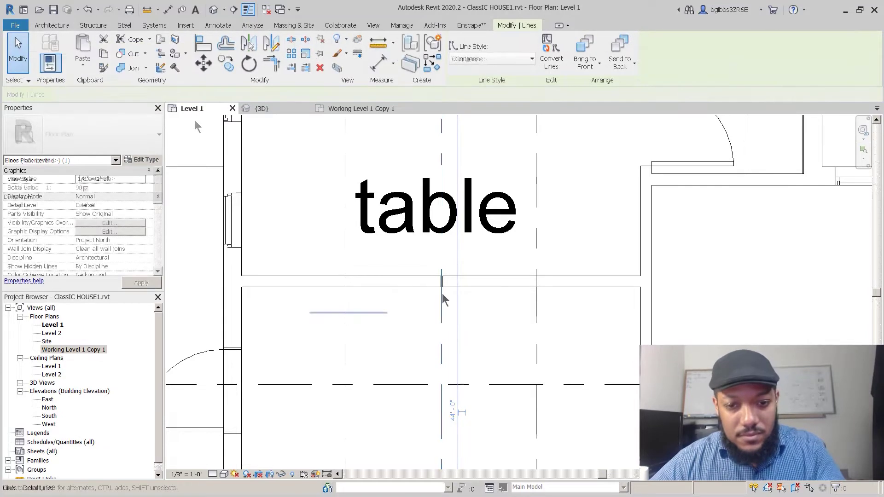
- Align both edges of the opening in the dining-side partition wall with the two offset centrelines
scroll(402, 261, "up", 4)
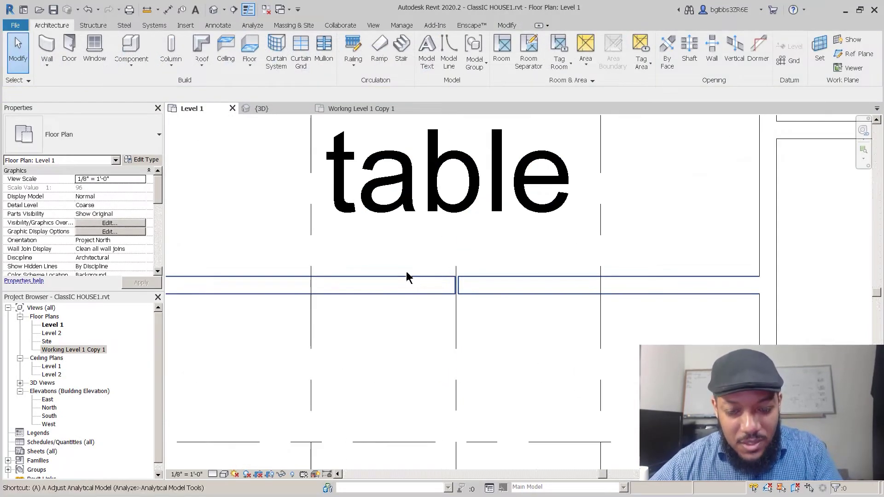
scroll(364, 281, "up", 2)
key("a")
key("l")
left_click(285, 339)
scroll(502, 295, "up", 4)
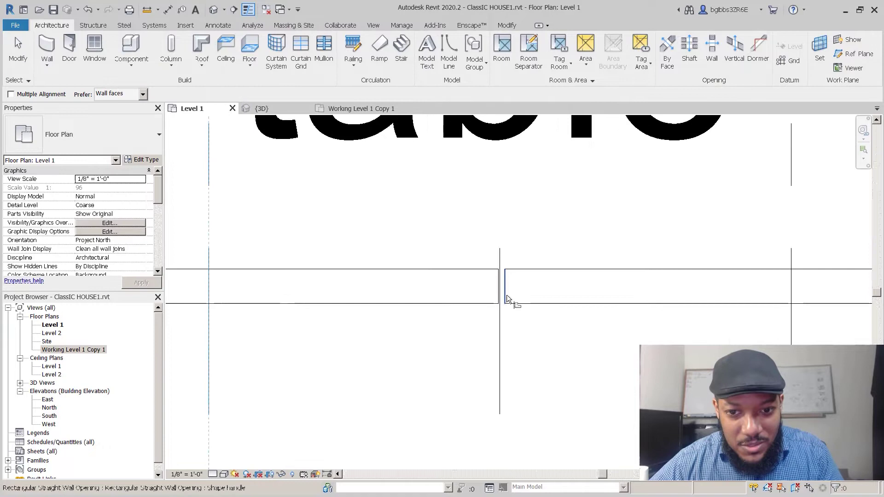
left_click(495, 294)
scroll(496, 294, "down", 4)
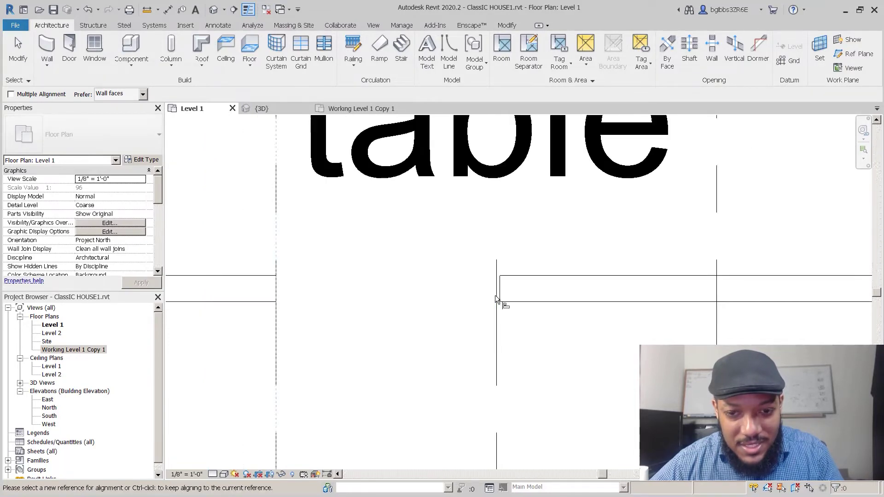
scroll(529, 287, "up", 2)
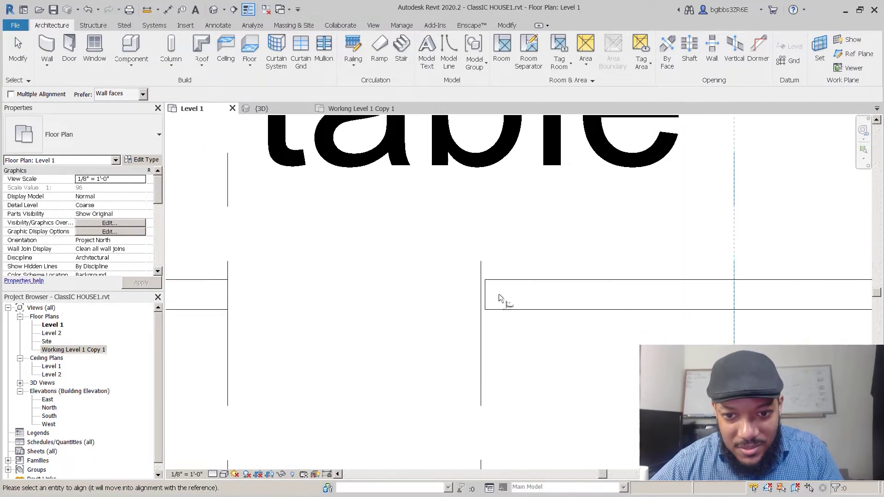
scroll(493, 297, "down", 4)
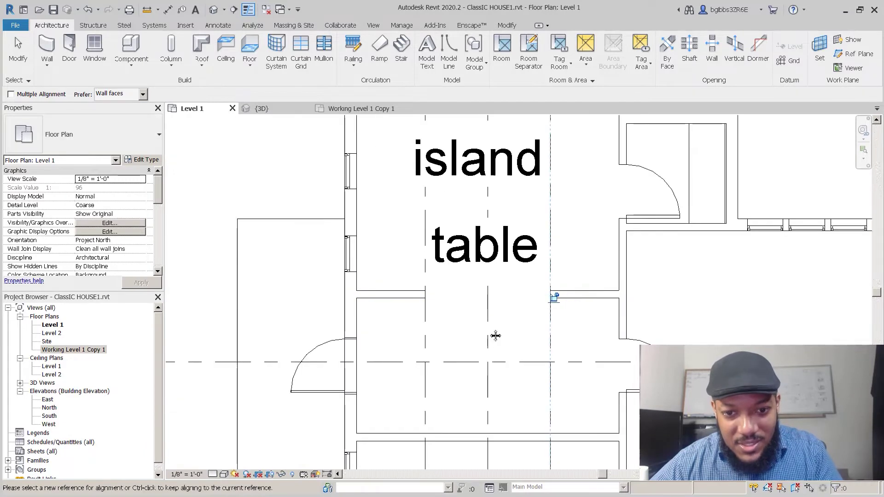
- Cut a rectangular wall opening in the lower foyer partition wall, roughly between the two offset centrelines
scroll(434, 361, "up", 2)
middle_click_drag(434, 362, 446, 216)
key("Escape")
left_click(446, 384)
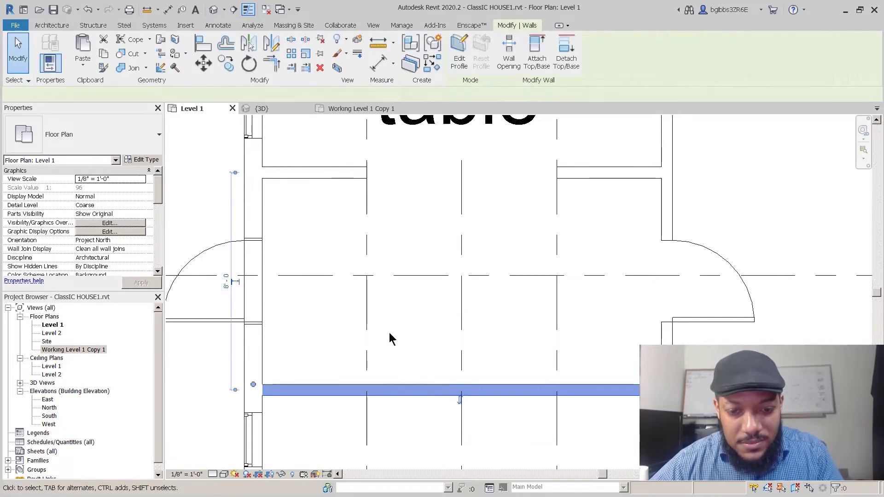
middle_click_drag(391, 337, 392, 296)
left_click(509, 48)
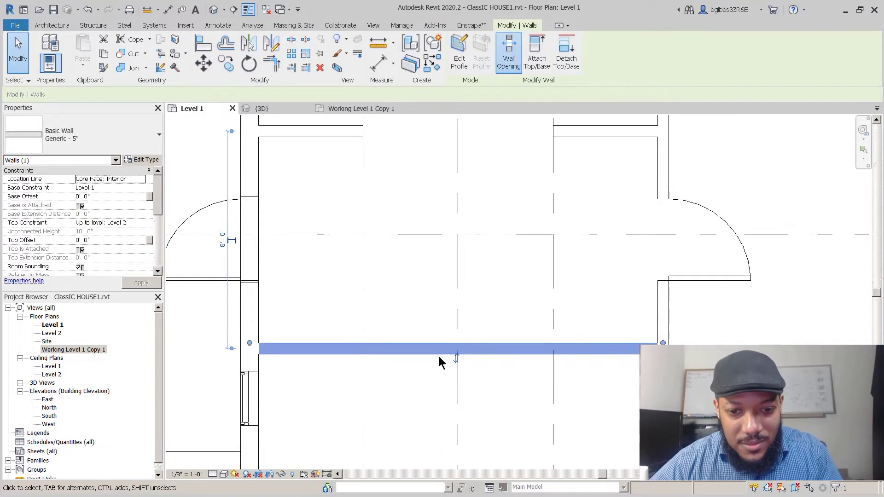
scroll(387, 344, "up", 2)
scroll(386, 345, "up", 1)
left_click(347, 342)
left_click(641, 364)
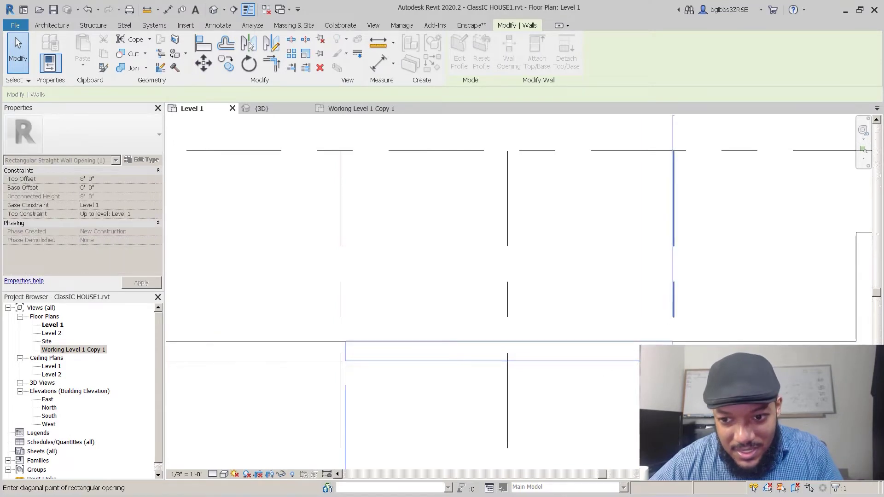
key("Escape")
scroll(581, 356, "down", 2)
key("Escape")
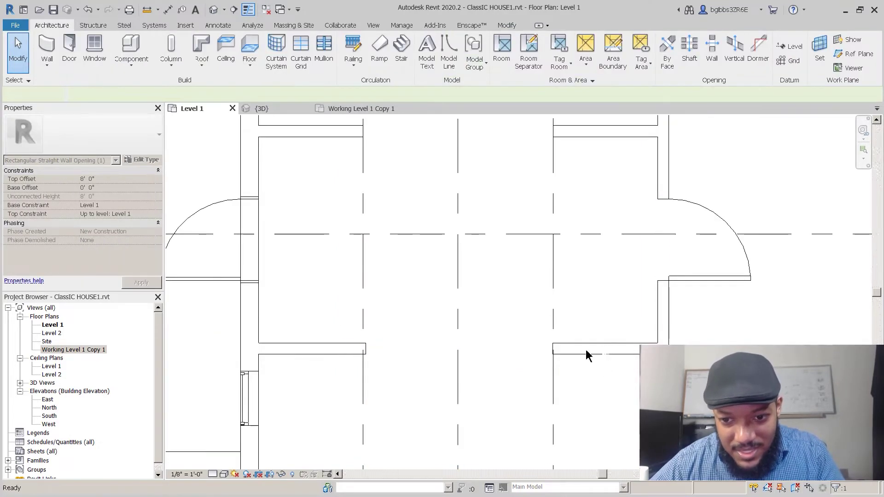
- Align both edges of the lower partition wall's opening with the two offset centrelines
scroll(594, 354, "up", 4)
key("a")
key("l")
left_click(619, 365)
middle_click_drag(384, 327, 395, 327)
scroll(390, 326, "up", 1)
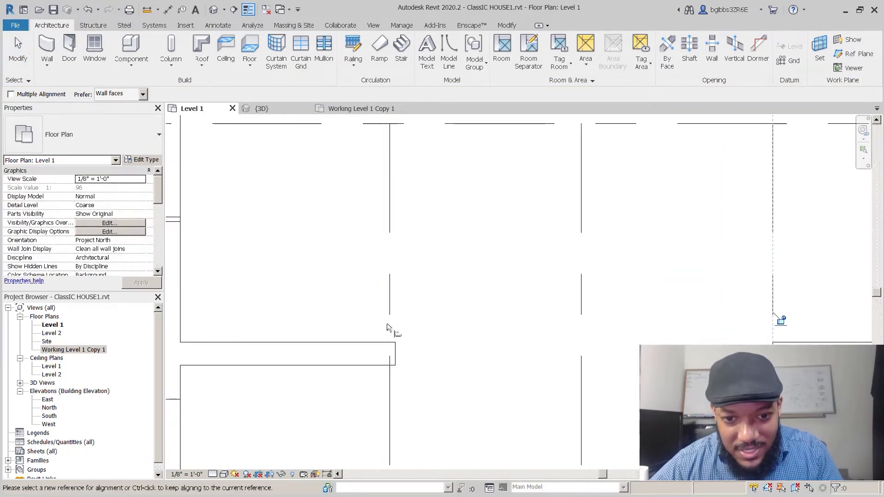
left_click(390, 315)
left_click(395, 356)
scroll(395, 360, "down", 4)
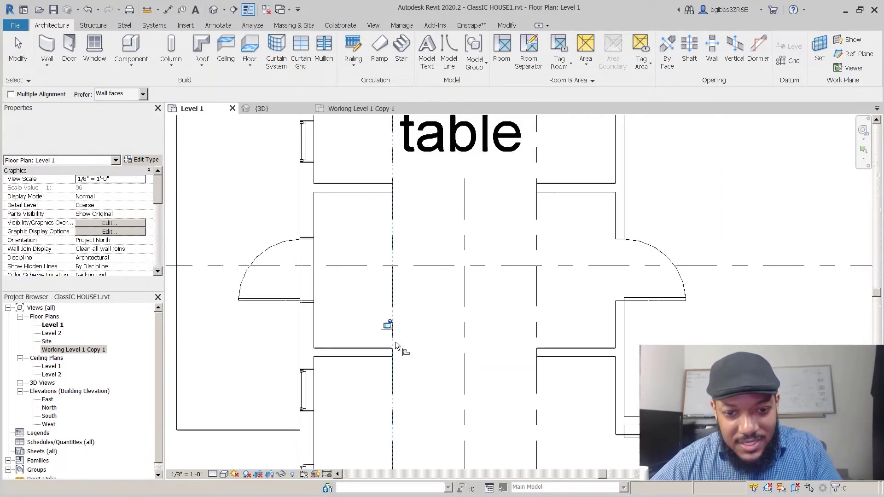
- Delete the two offset copies of the vertical centreline
key("Escape")
left_click(502, 373)
key("Delete")
left_click(393, 299)
key("Delete")
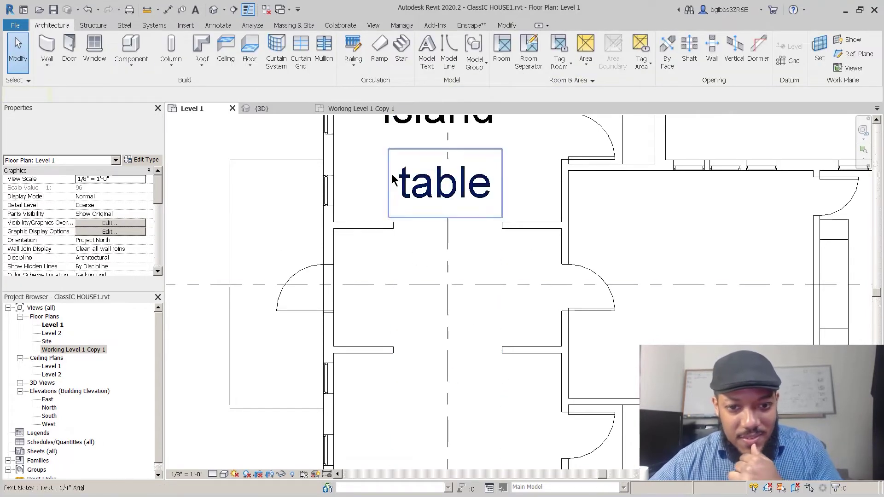
- Examine the Level 1 layout around the foyer openings, the kitchen and dining room, and the bedroom and bathroom wing
middle_click_drag(452, 262, 435, 257)
scroll(350, 276, "down", 1)
middle_click_drag(363, 219, 317, 184)
scroll(395, 261, "down", 2)
middle_click_drag(401, 276, 410, 310)
scroll(423, 307, "up", 1)
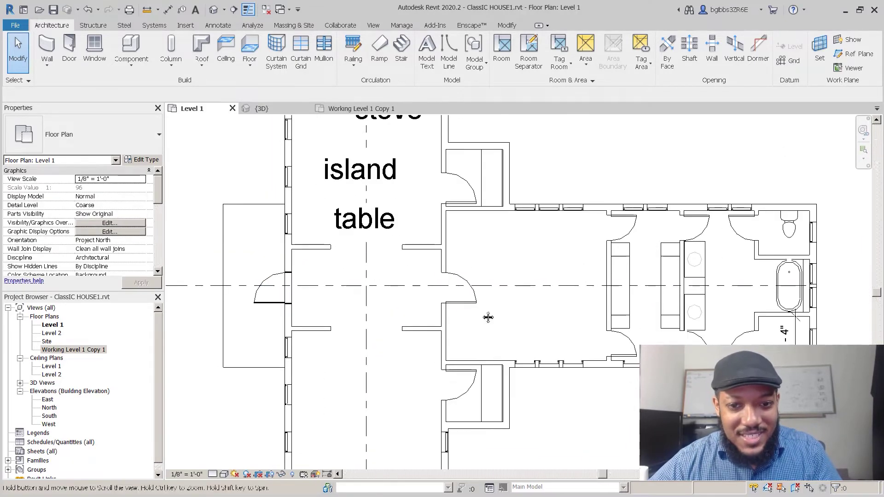
middle_click_drag(480, 313, 487, 301)
scroll(406, 244, "up", 1)
middle_click_drag(431, 294, 493, 295)
middle_click_drag(479, 389, 467, 414)
scroll(465, 414, "down", 2)
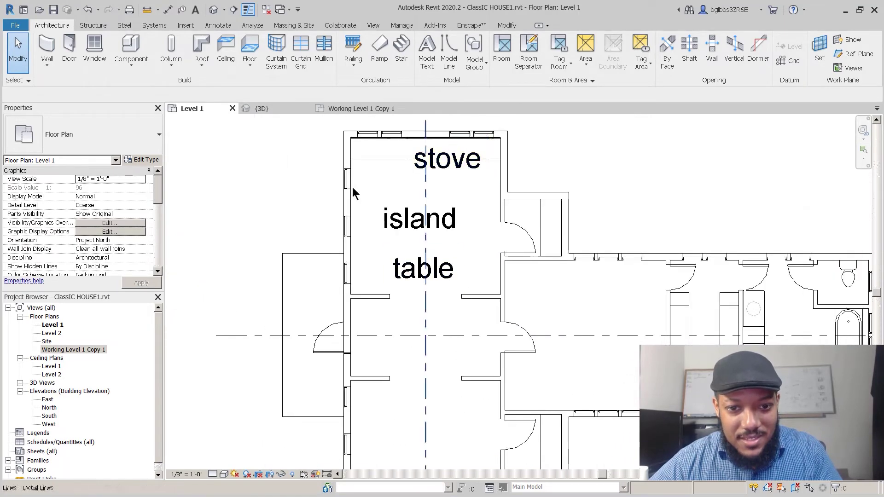
scroll(456, 332, "up", 1)
middle_click_drag(455, 329, 448, 300)
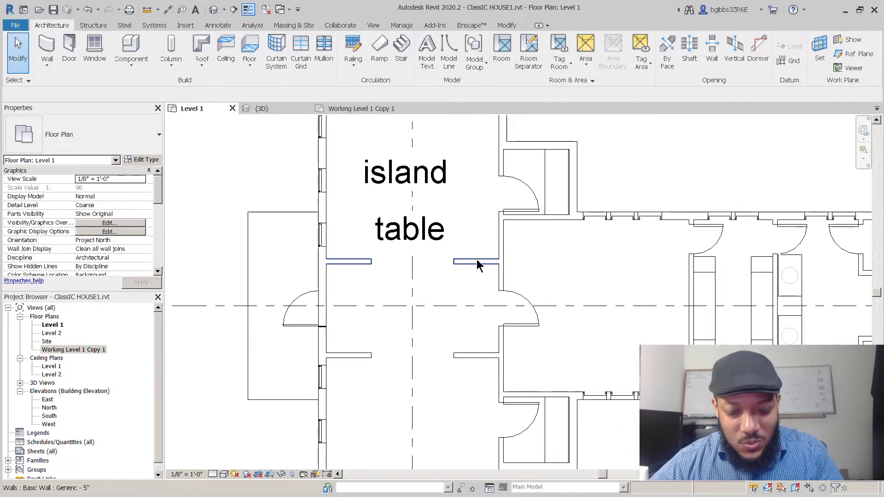
- Review the wall type of both foyer partition walls
left_click(475, 353, "ctrl")
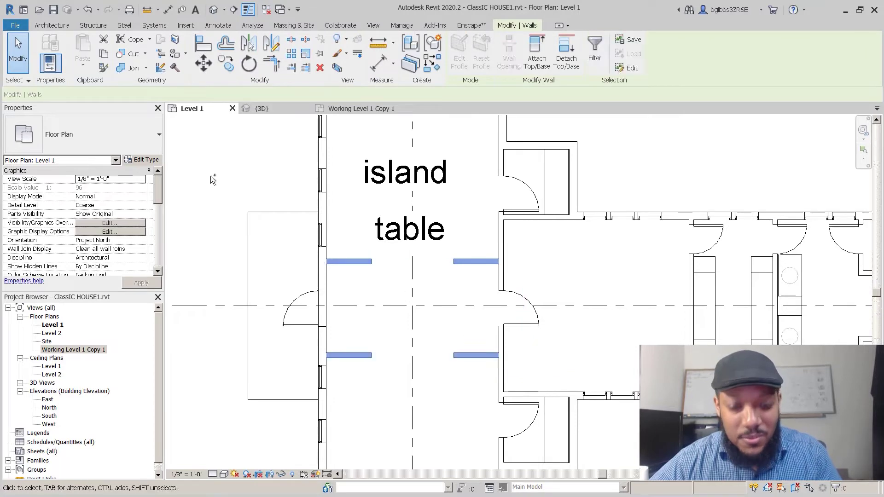
left_click(124, 144)
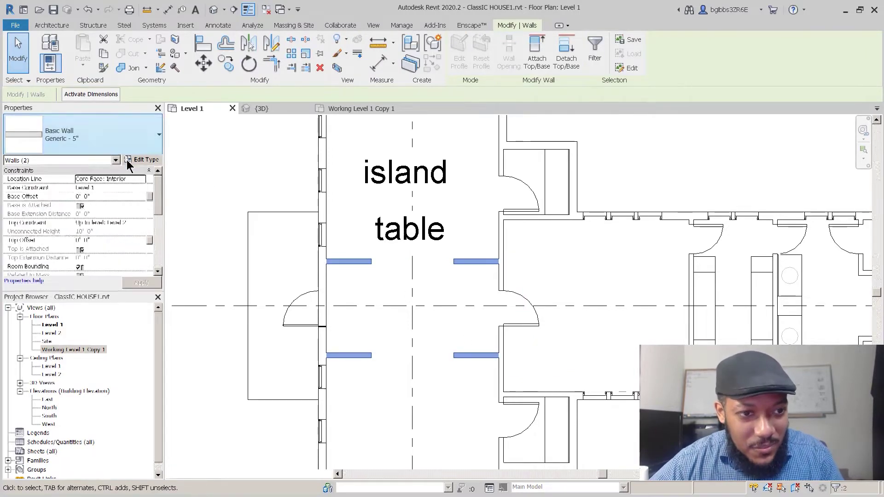
left_click(84, 257)
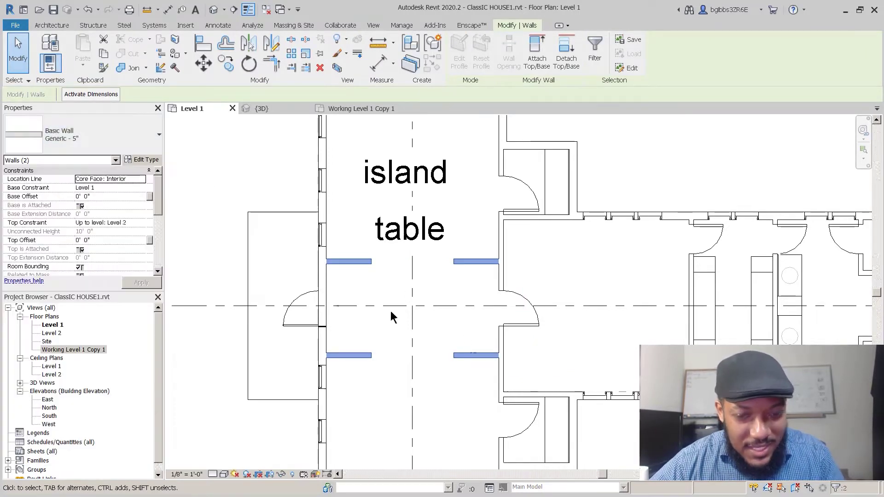
left_click(549, 284)
- Start placing a component and browse the family library from the plumbing fixtures up to the US Imperial folder
middle_click_drag(390, 265, 371, 242)
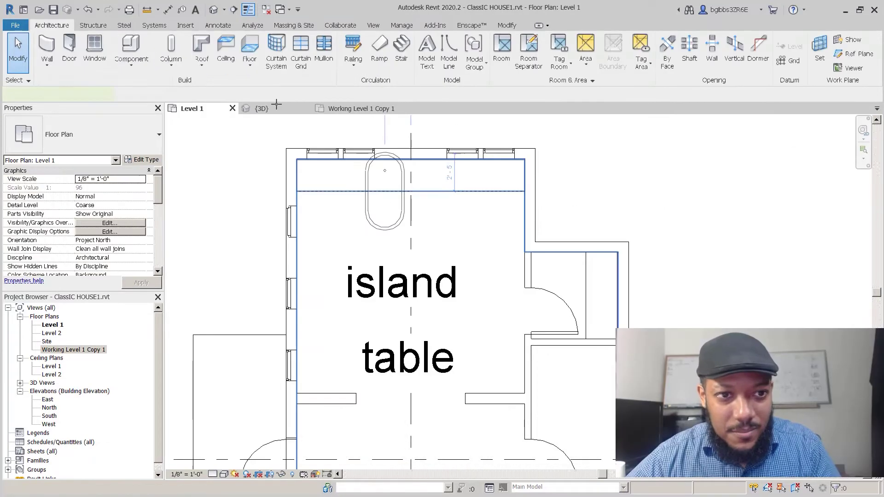
key("c")
key("m")
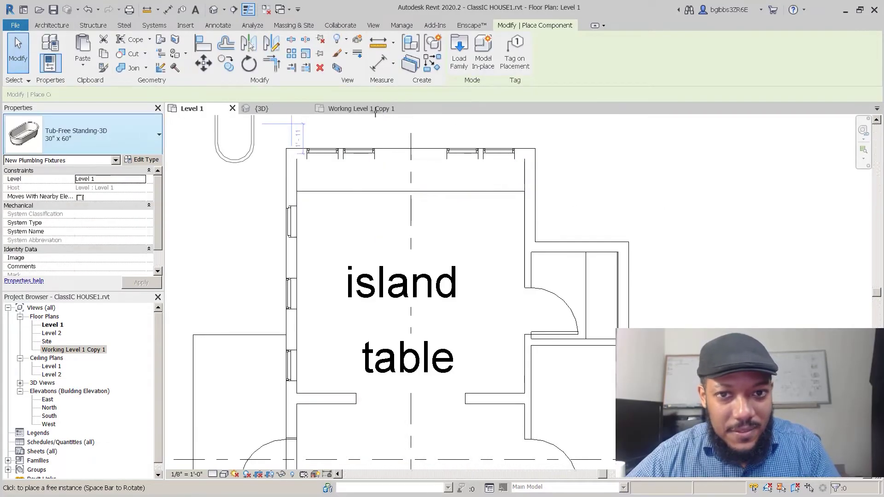
left_click(457, 54)
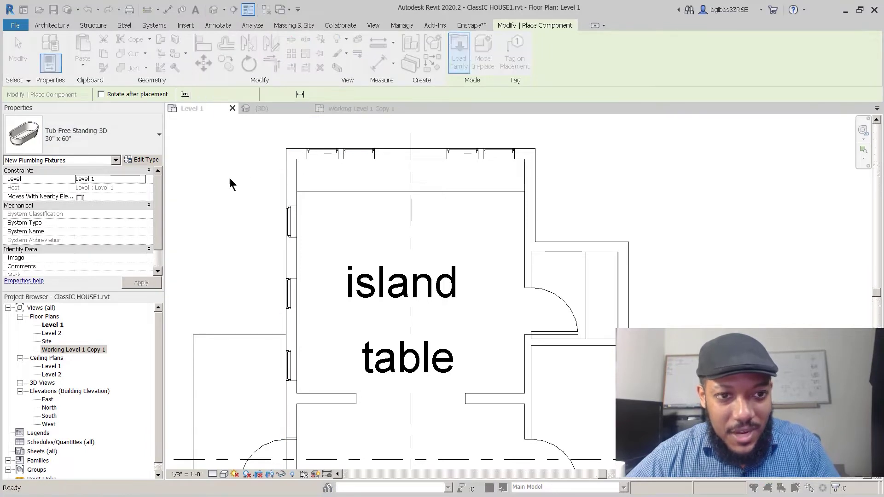
left_click(451, 119)
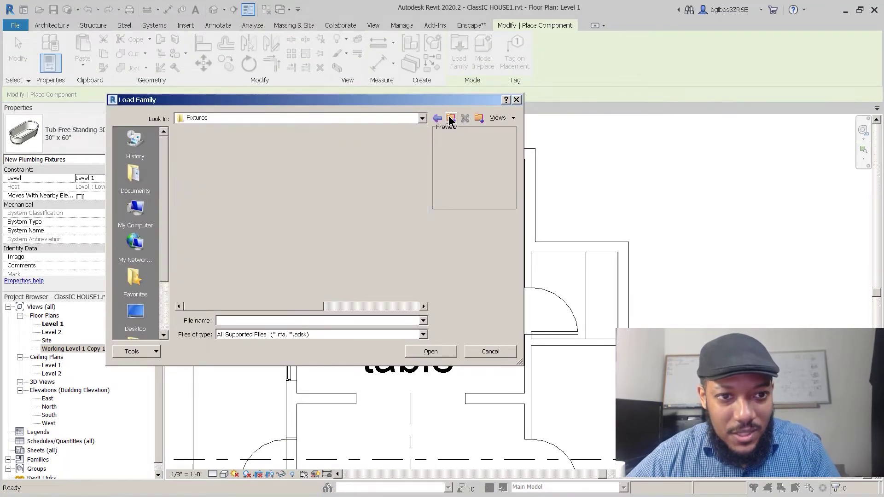
left_click(451, 119)
left_click(450, 118)
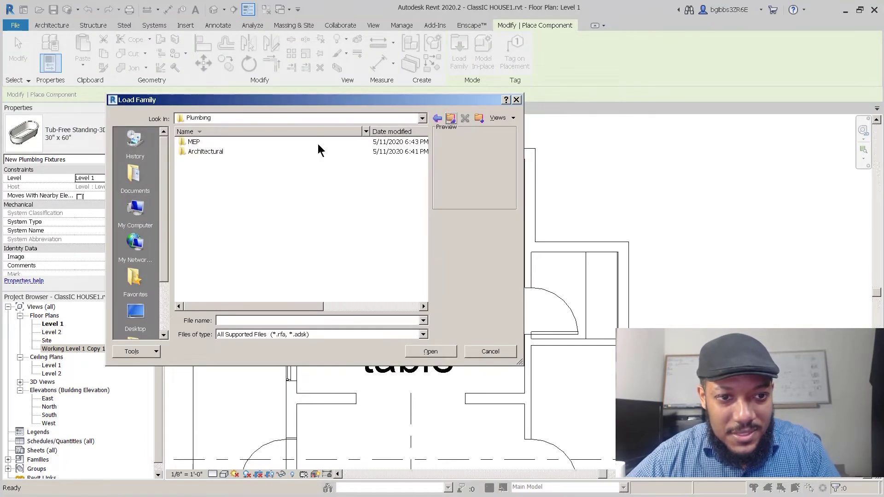
left_click(455, 119)
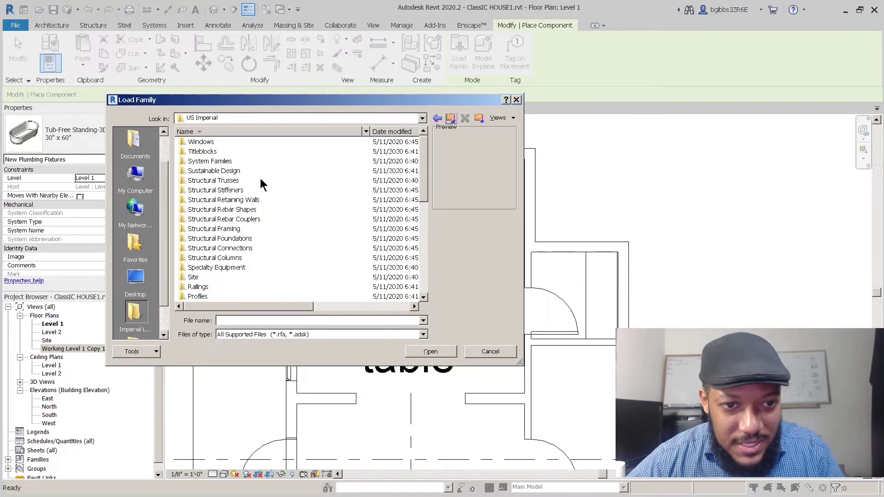
- Open the Domestic folder within Specialty Equipment in the family library
left_click(236, 229)
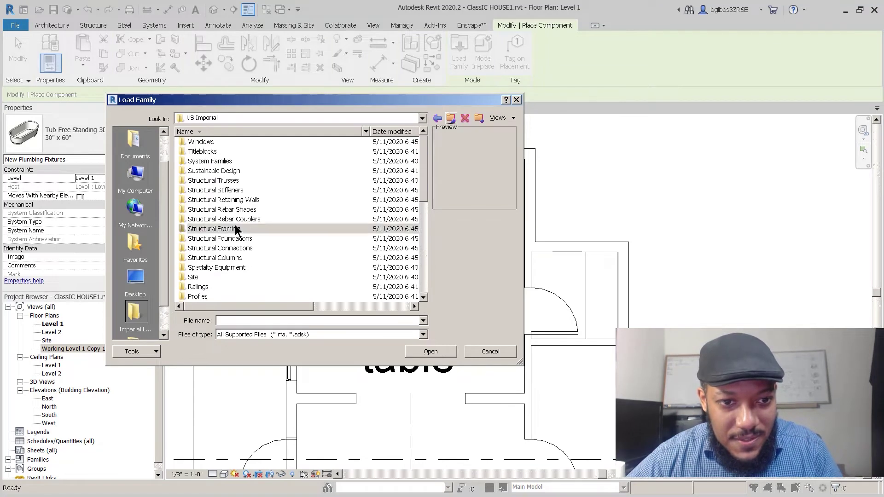
scroll(236, 229, "down", 1)
double_click(235, 229)
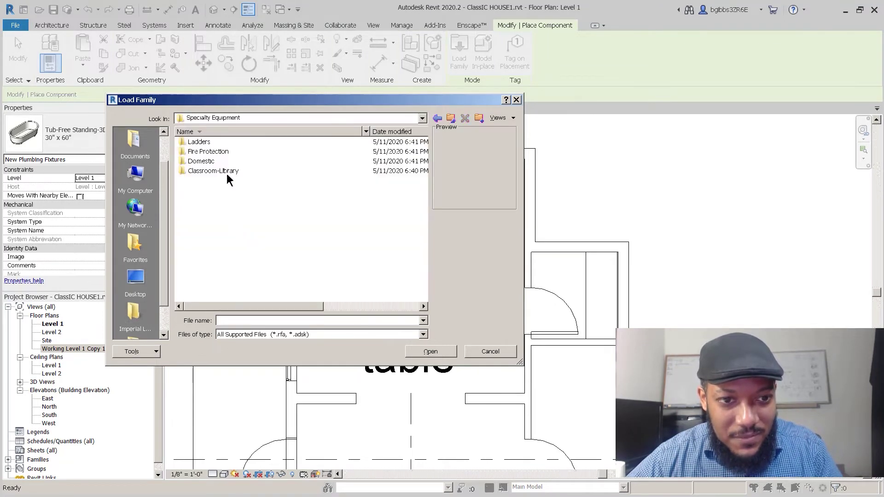
double_click(206, 161)
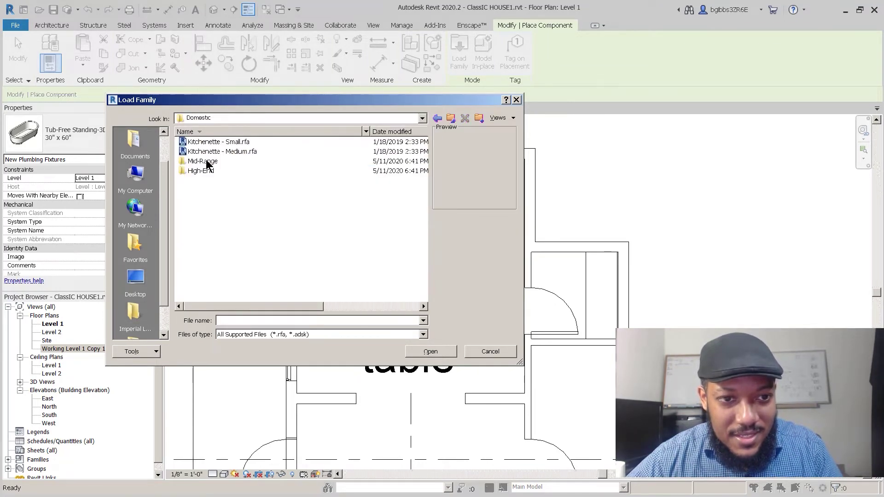
- Preview the small and medium kitchenette families and open the Mid-Range appliance folder
left_click(234, 152)
left_click(234, 143)
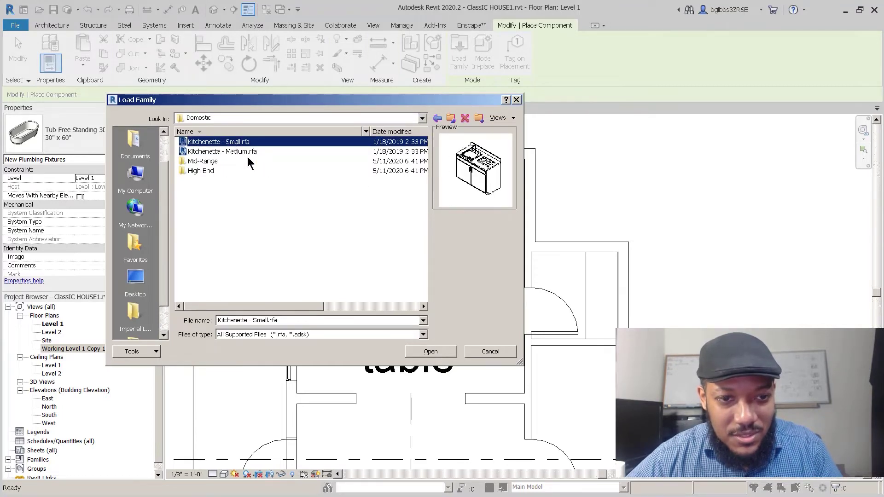
left_click(210, 162)
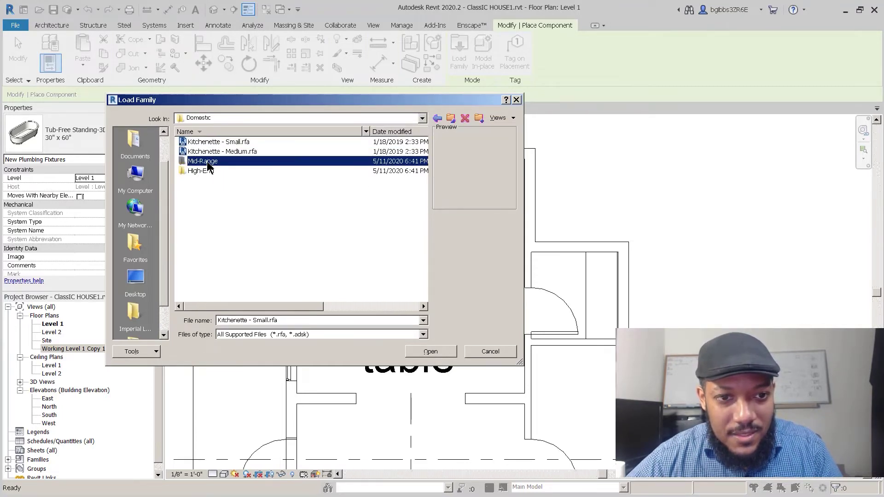
double_click(207, 162)
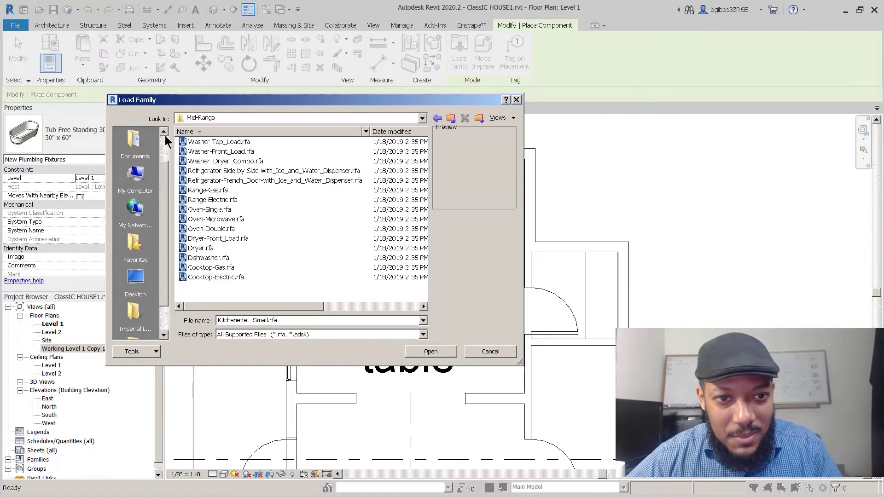
- Preview the mid-range appliances and load the Refrigerator-Side-by-Side-with_Ice_and_Water_Dispenser family
left_click(225, 144)
key("Down")
key("Down")
key("Down")
key("Down")
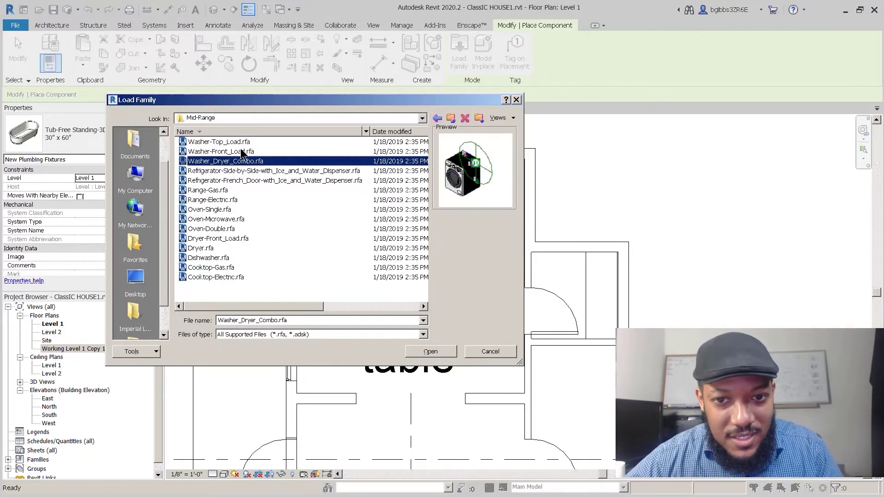
key("Up")
key("Down")
key("Up")
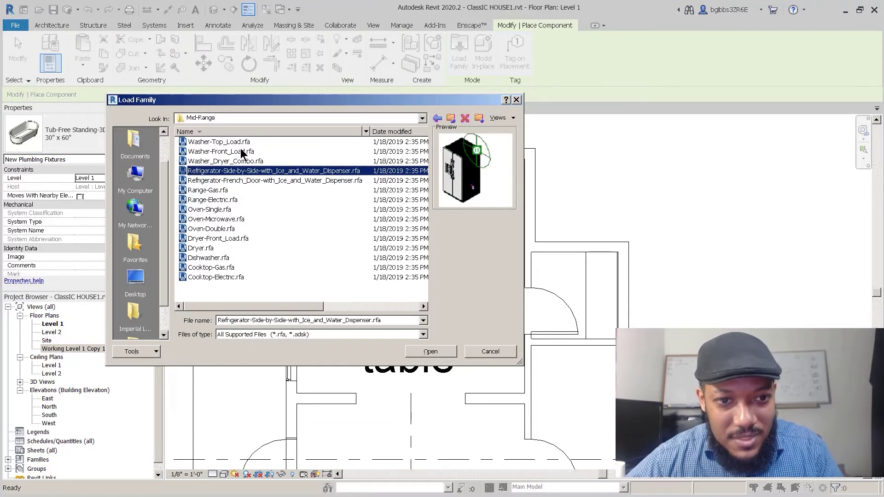
left_click(447, 355)
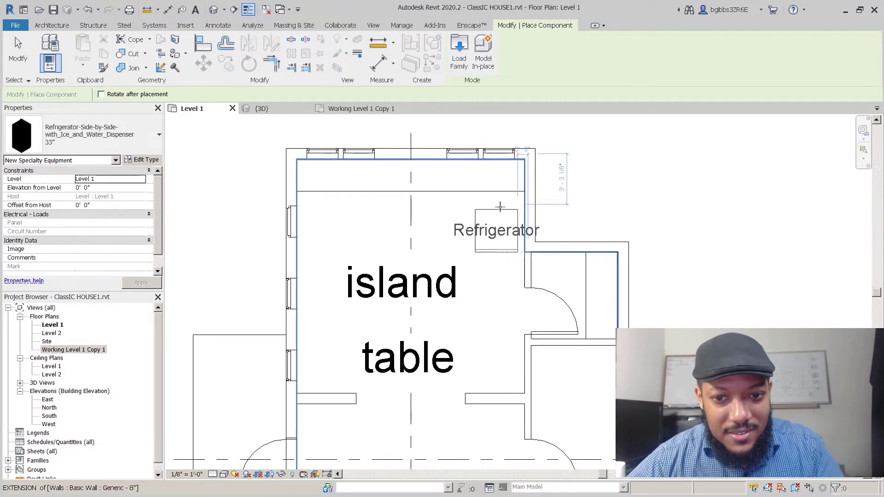
- Place the 33" refrigerator in the kitchen near the east wall below the counter and turn off its Show Label type parameter
left_click(498, 207)
key("Escape")
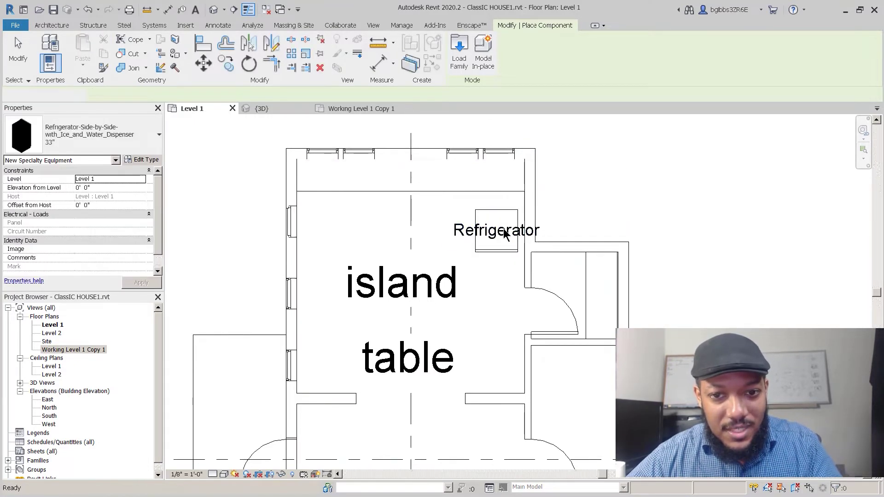
key("Escape")
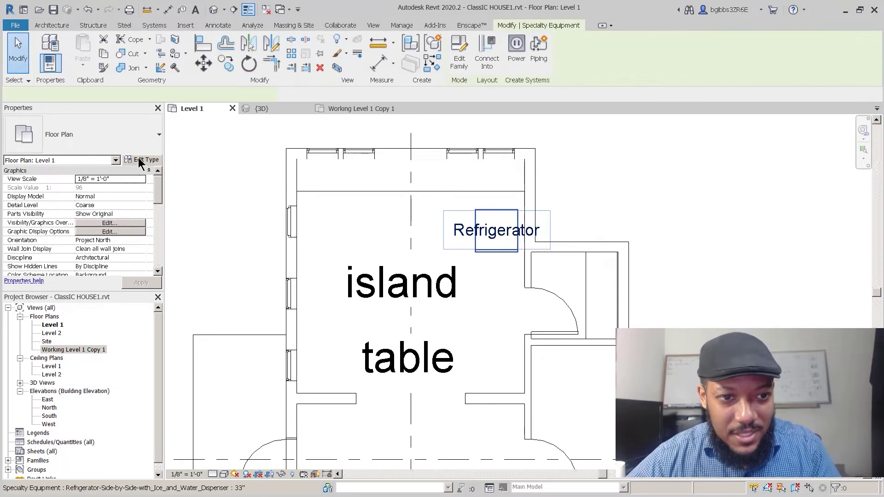
left_click(140, 160)
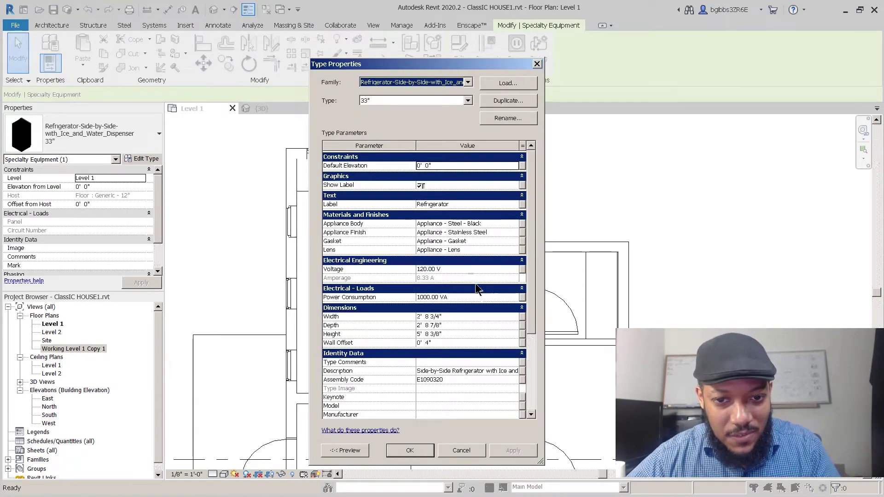
left_click(421, 186)
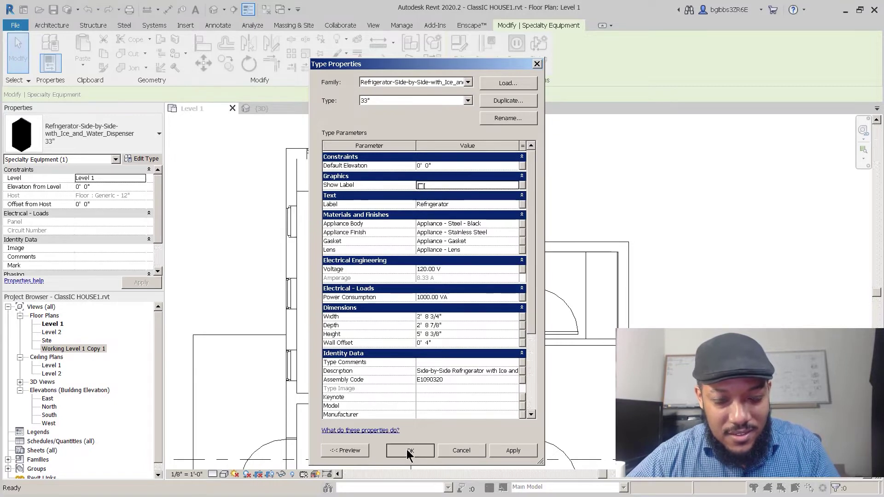
key("Return")
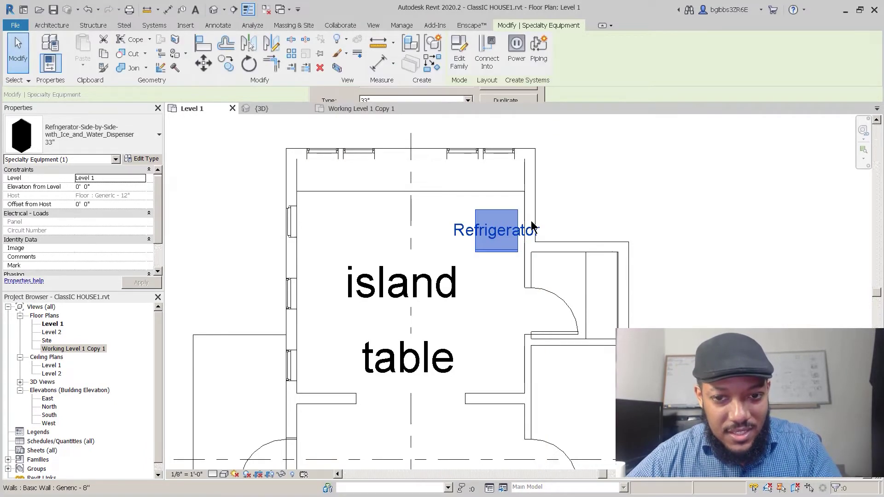
- Rotate the refrigerator 90 degrees so its back faces the kitchen's east wall
scroll(530, 219, "up", 2)
key("r")
key("o")
left_click(508, 175)
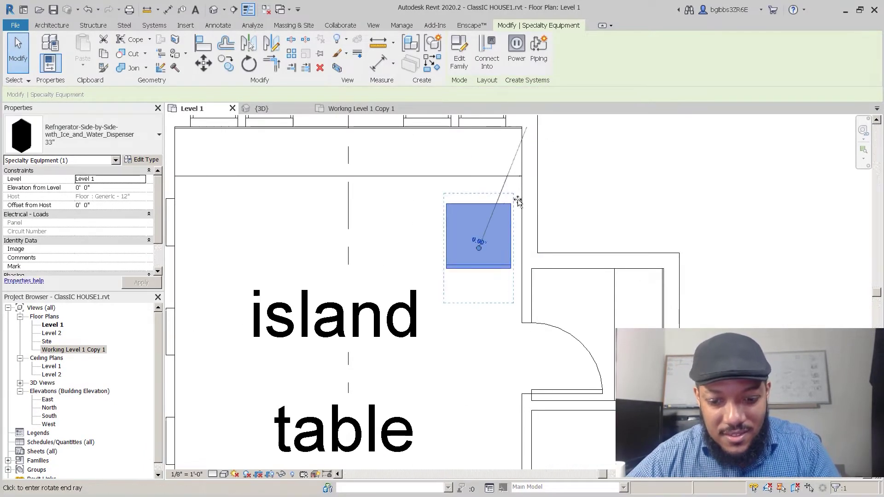
type("90")
key("Return")
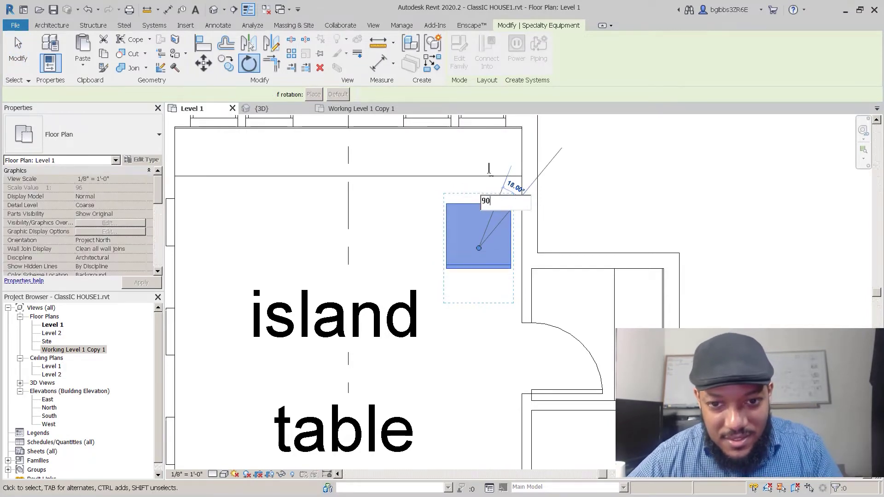
- Move the refrigerator by its upper back corner to the point where the counter's front edge meets the east wall
key("m")
key("v")
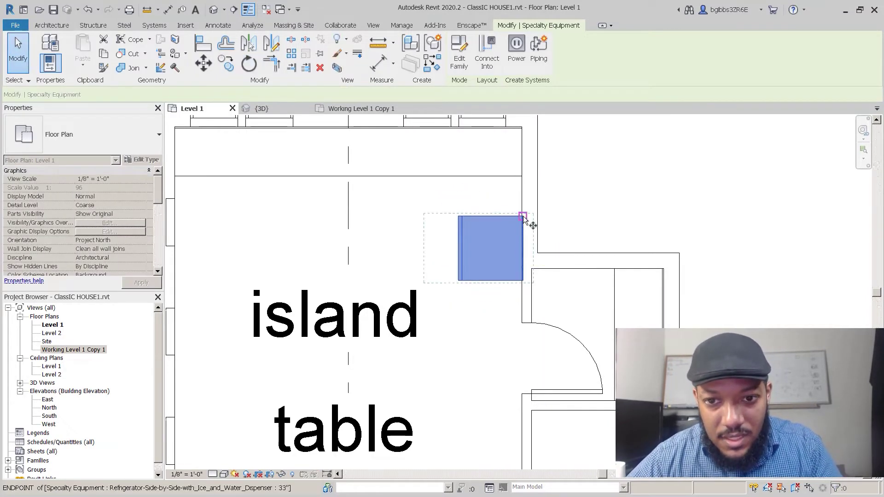
left_click(524, 217)
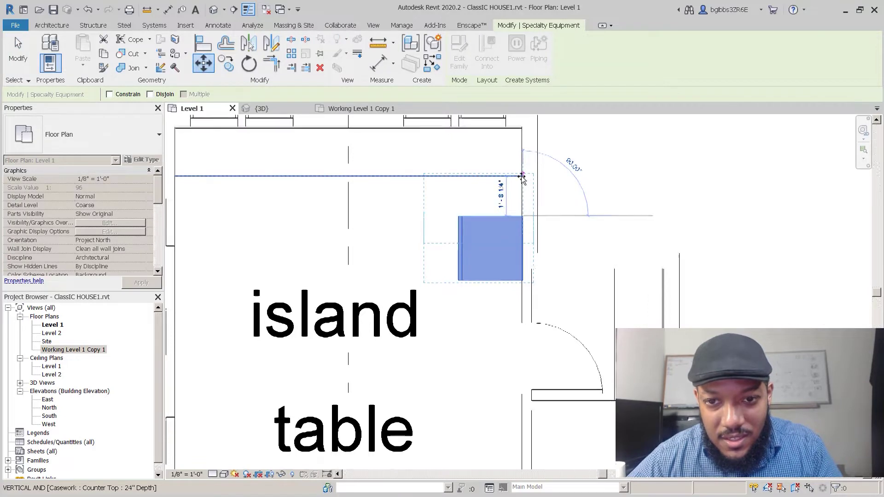
scroll(523, 178, "up", 2)
left_click(523, 178)
scroll(521, 179, "down", 2)
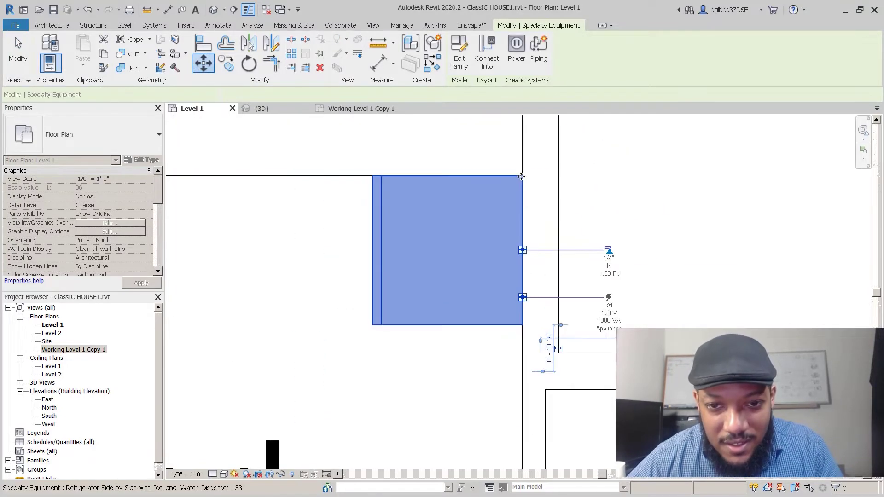
- Move the refrigerator 2' straight down along the wall, away from the counter
key("m")
key("v")
left_click(625, 134)
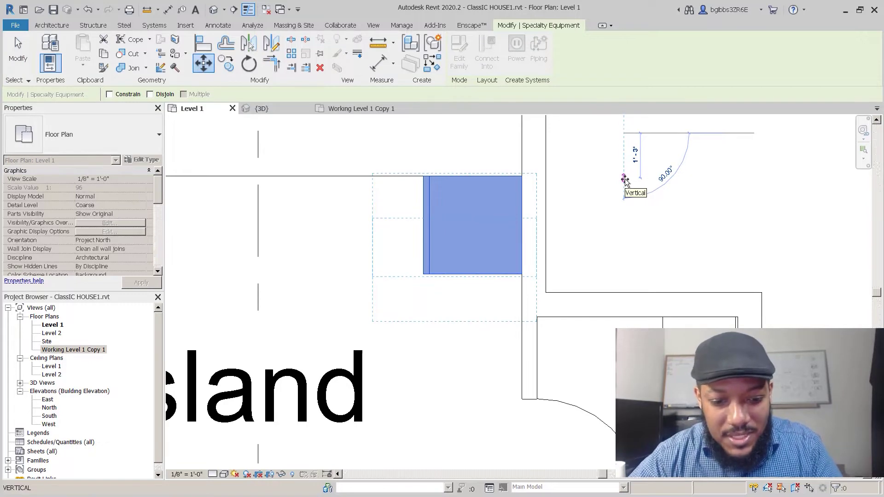
type("2")
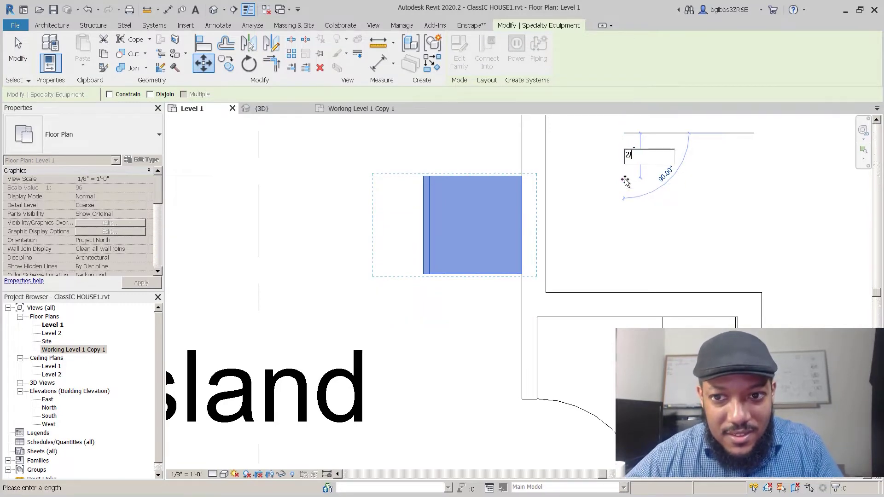
key("Return")
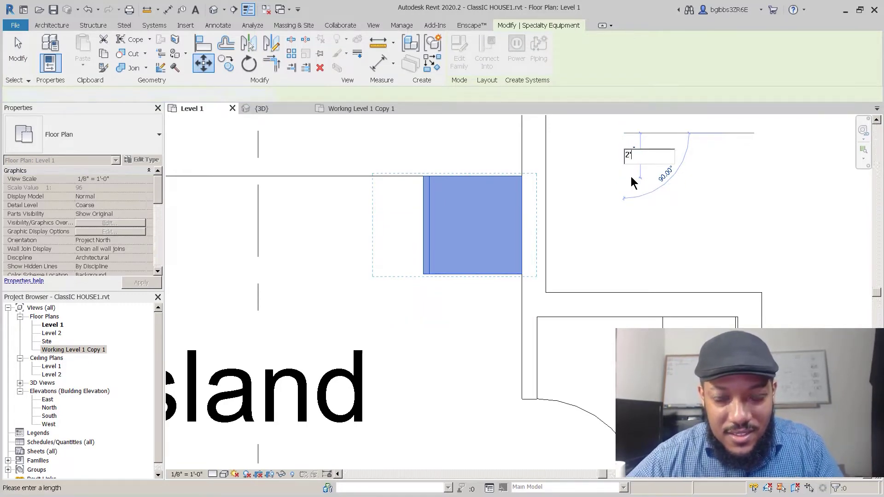
scroll(527, 264, "down", 4)
key("Escape")
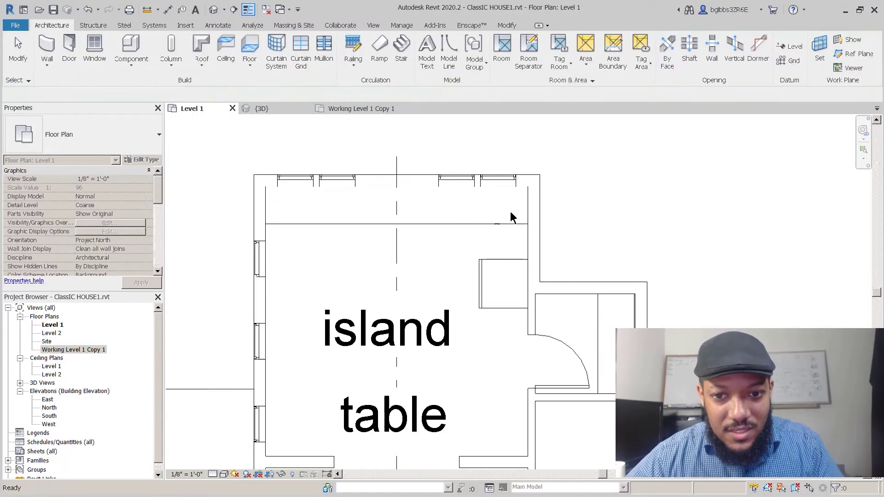
- Move the refrigerator another 1' down along the wall toward the pantry door
left_click(597, 279)
scroll(599, 276, "up", 2)
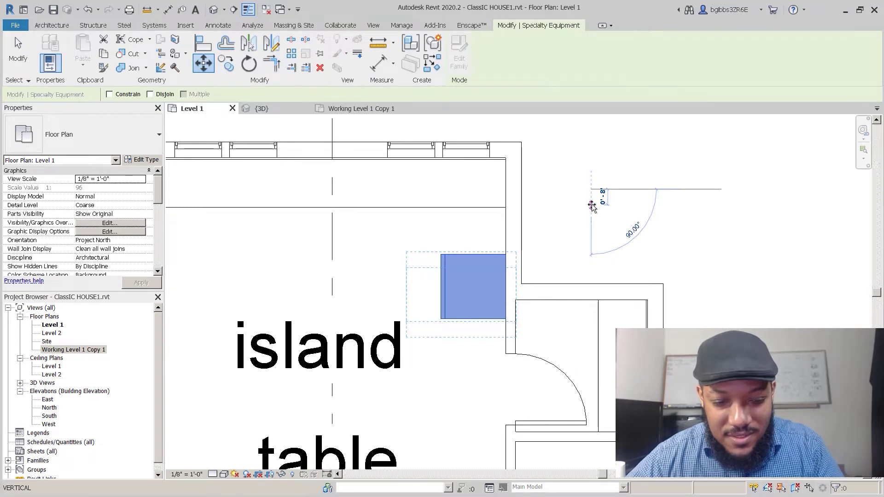
left_click(599, 198)
type("1")
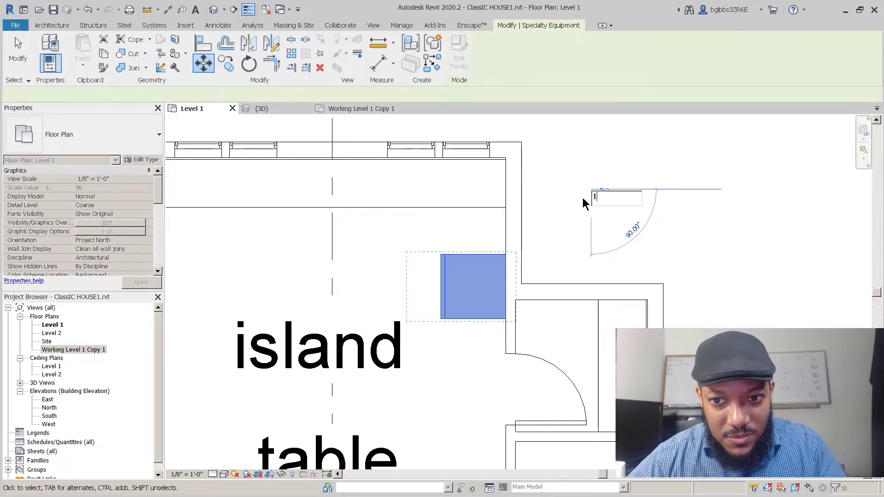
key("Return")
key("Escape")
scroll(440, 306, "down", 2)
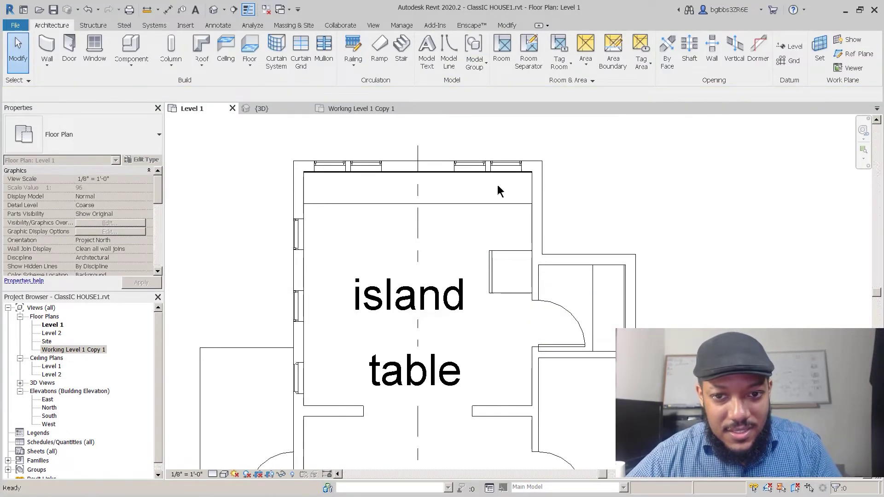
- Start an in-place model in the Casework category for the kitchen, accepting the default name
middle_click_drag(342, 228, 395, 199)
middle_click_drag(589, 305, 569, 305)
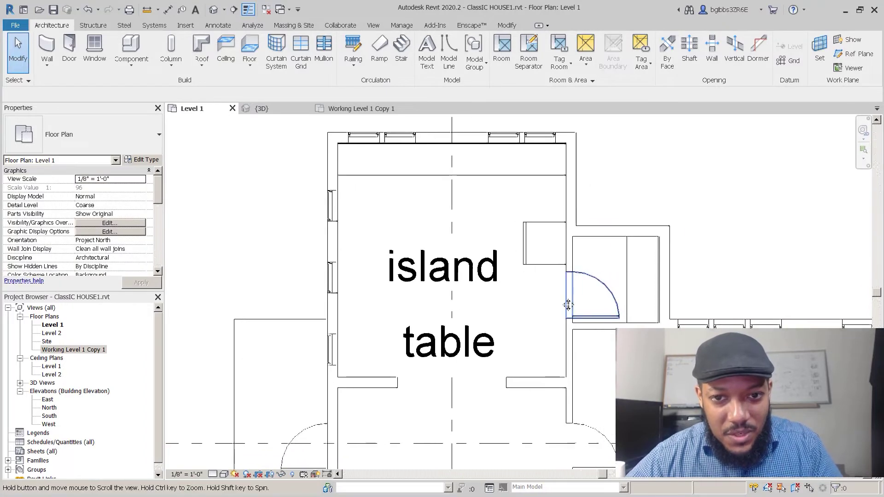
middle_click_drag(374, 223, 419, 223)
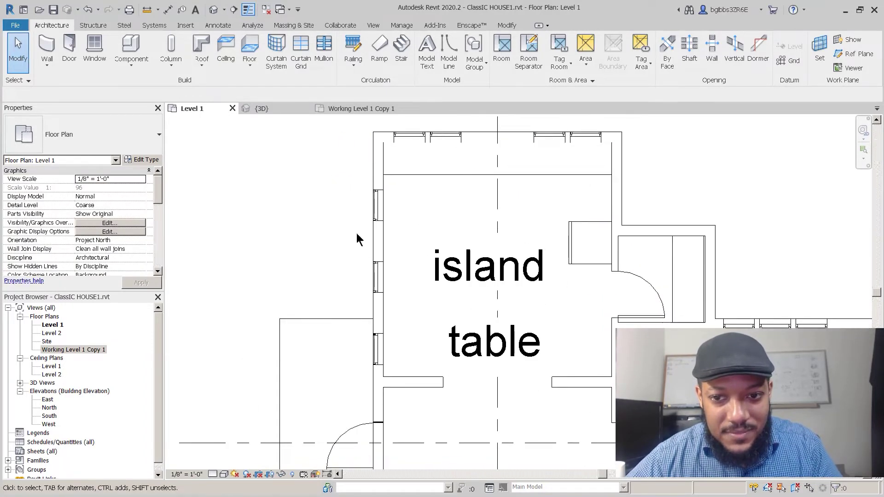
middle_click_drag(623, 249, 481, 216)
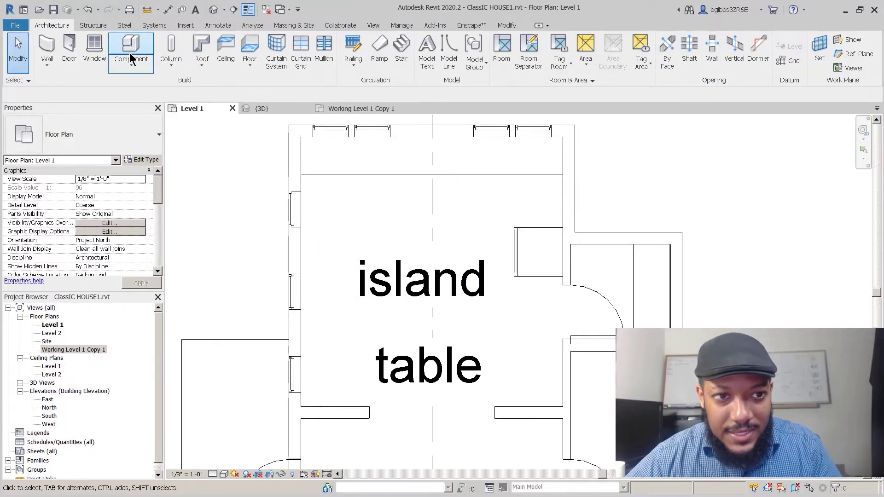
left_click(131, 66)
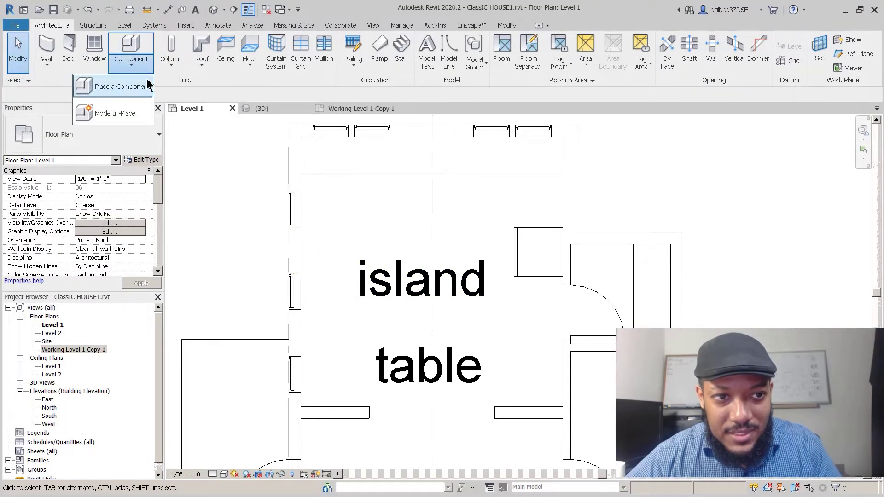
left_click(118, 118)
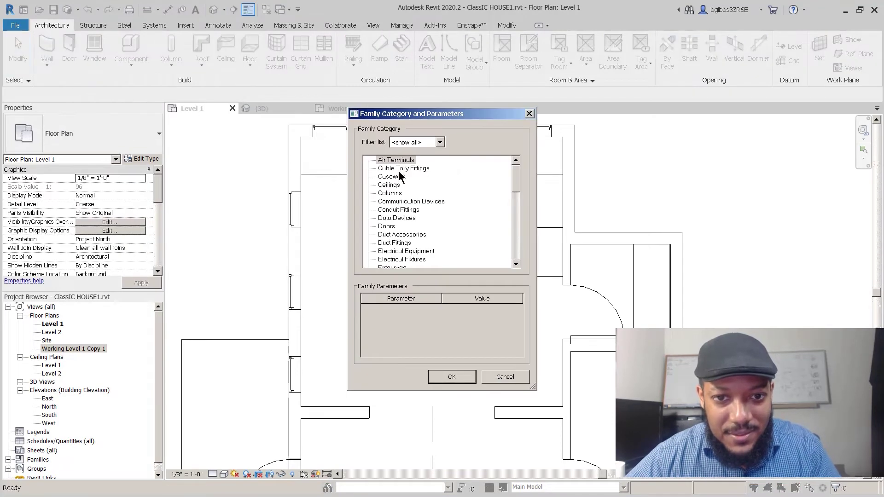
left_click(399, 176)
left_click(438, 374)
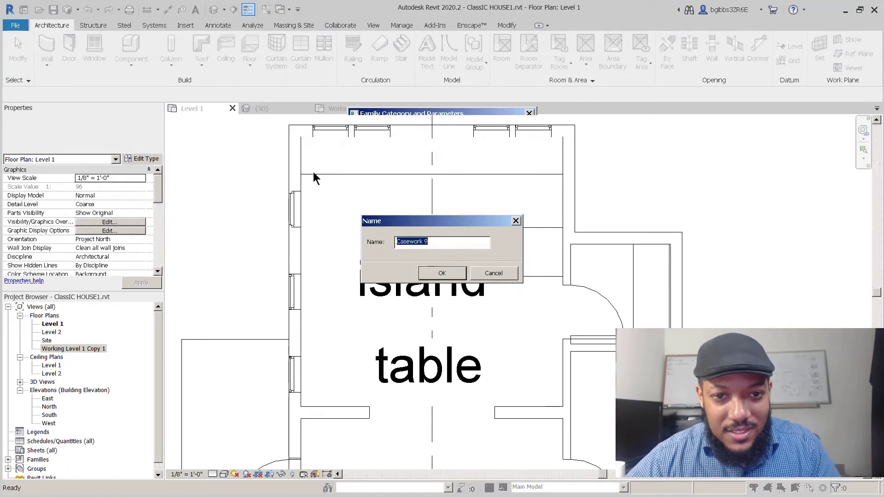
left_click(441, 274)
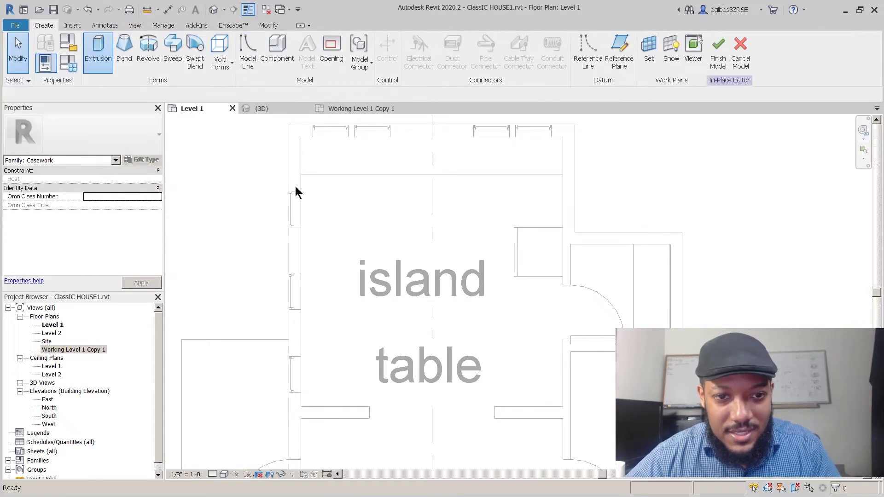
- Sketch a rectangular extrusion profile across the full kitchen width, from the counter's front edge to about 2'-10" below it
left_click(430, 42)
scroll(323, 161, "up", 2)
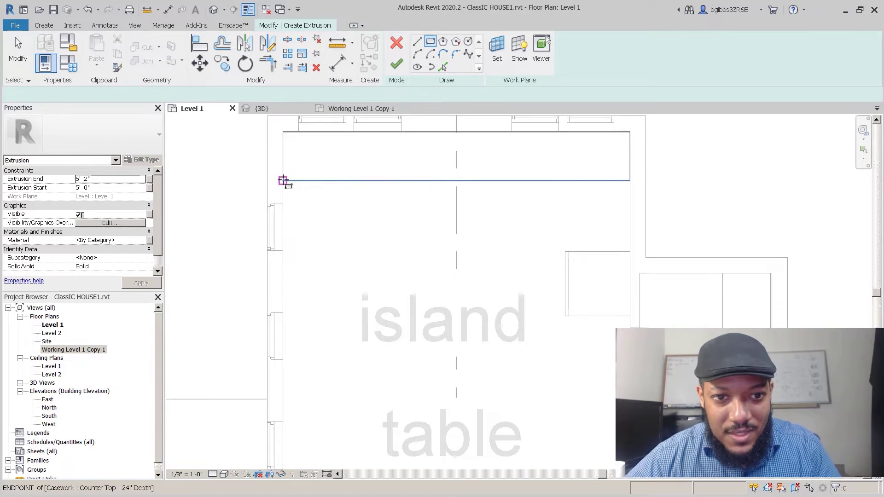
left_click(283, 181)
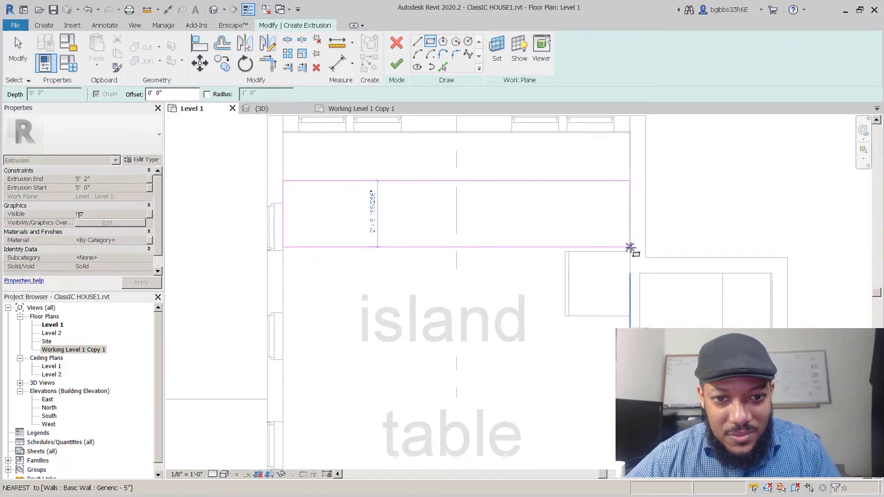
left_click(631, 248)
key("Escape")
key("Escape")
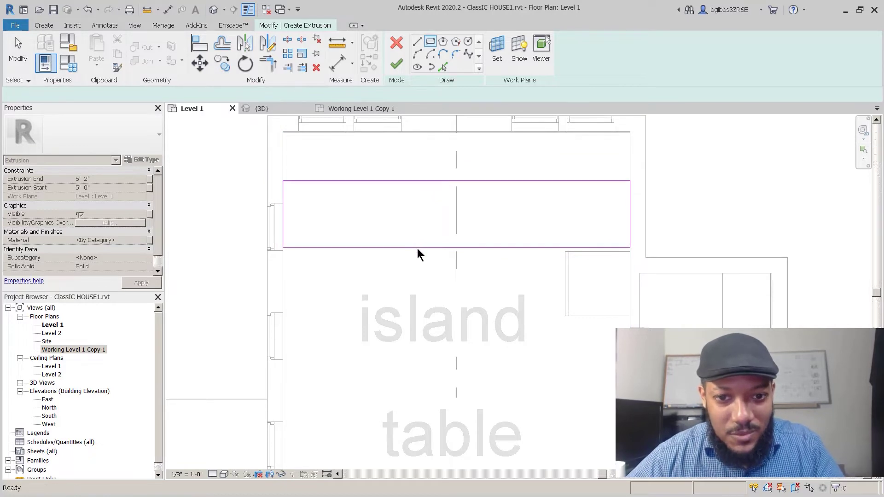
- Set the depth of the rectangular extrusion profile to 30" by repositioning its lower edge
left_click(418, 247)
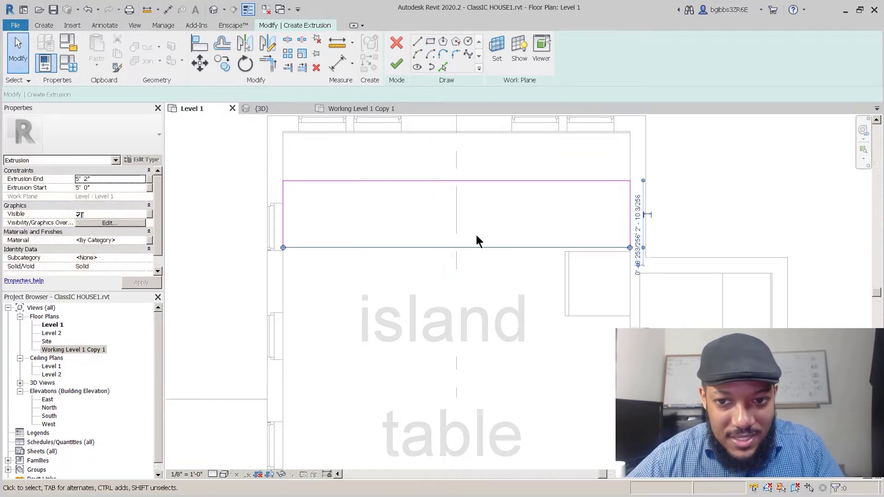
left_click(639, 215)
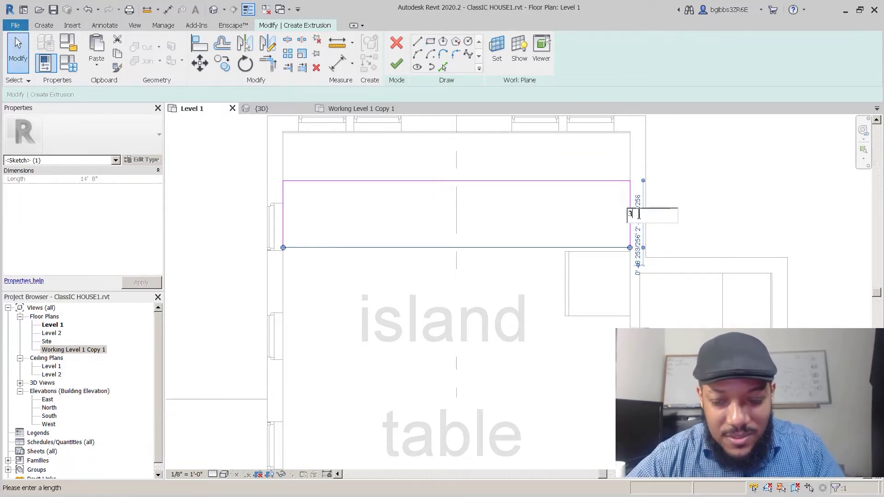
type("30")
key("Return")
- Move the right edge of the extrusion profile 3'6" inward from the right wall
left_click(595, 193)
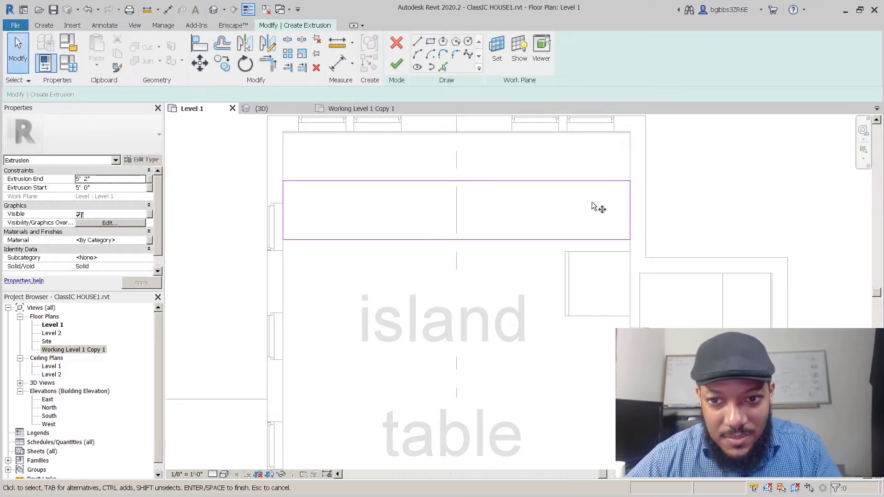
key("m")
key("v")
left_click(629, 212)
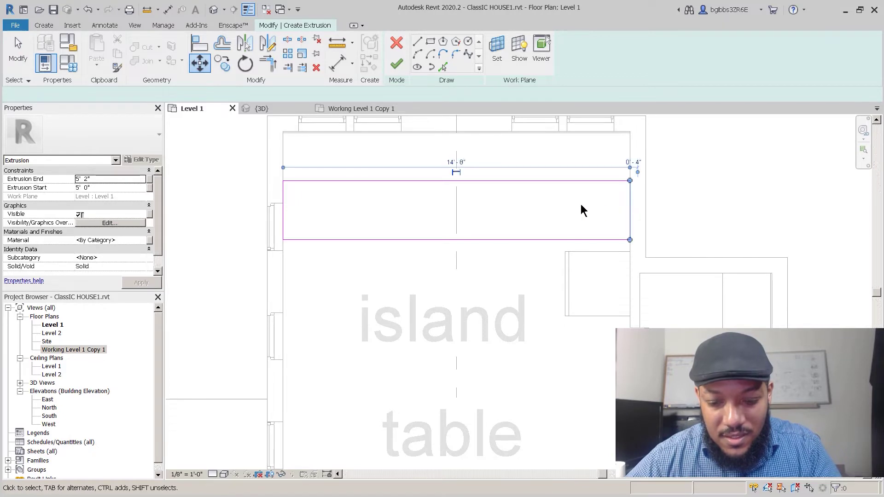
key("Return")
left_click(582, 204)
type("3")
type("'4")
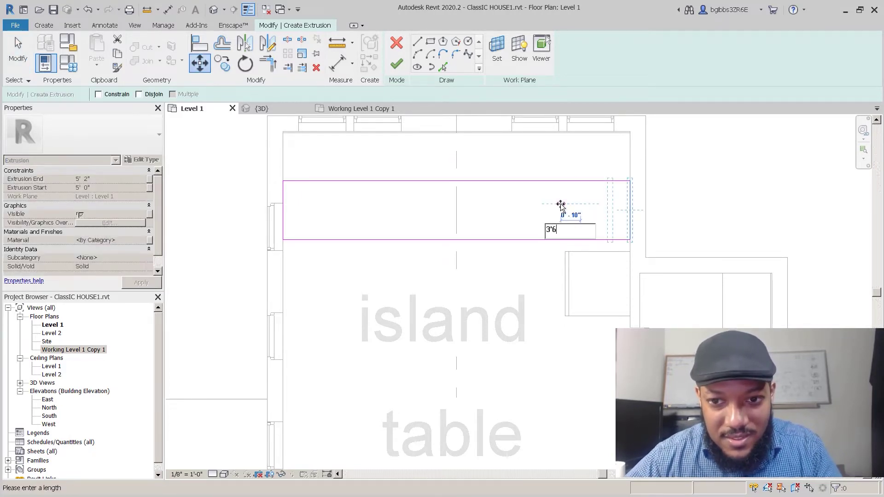
key("Return")
- Move the left edge of the extrusion profile 3'6" inward from the left wall
left_click(283, 210)
key("m")
key("v")
left_click(348, 206)
type("3'6")
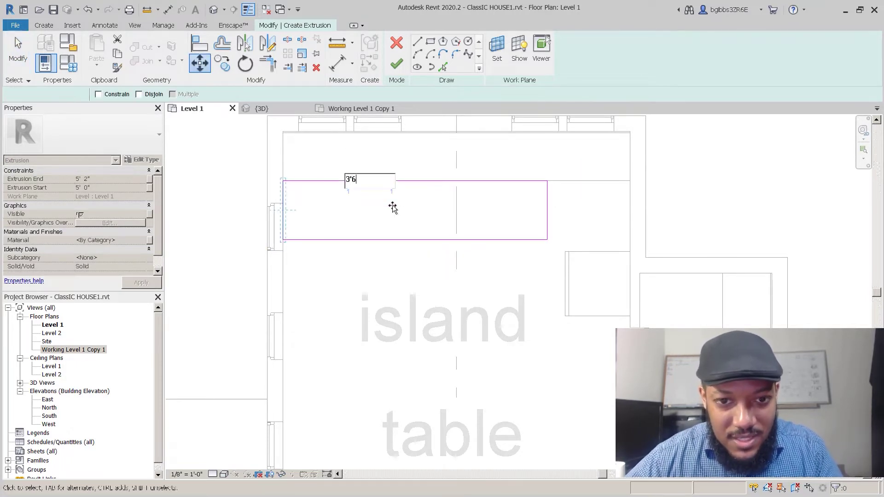
key("Return")
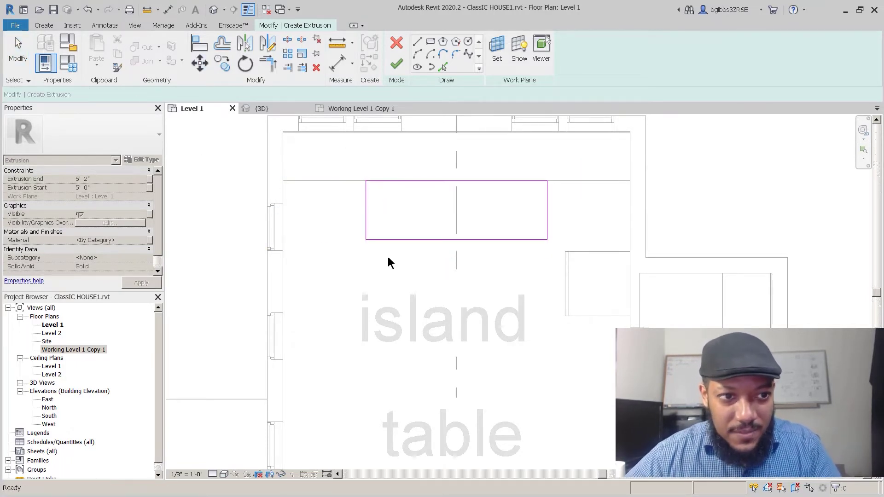
- Set the extrusion start to 0 and the extrusion end to 30" (2' 6"), and finish the extrusion sketch
left_click(100, 186)
type("0")
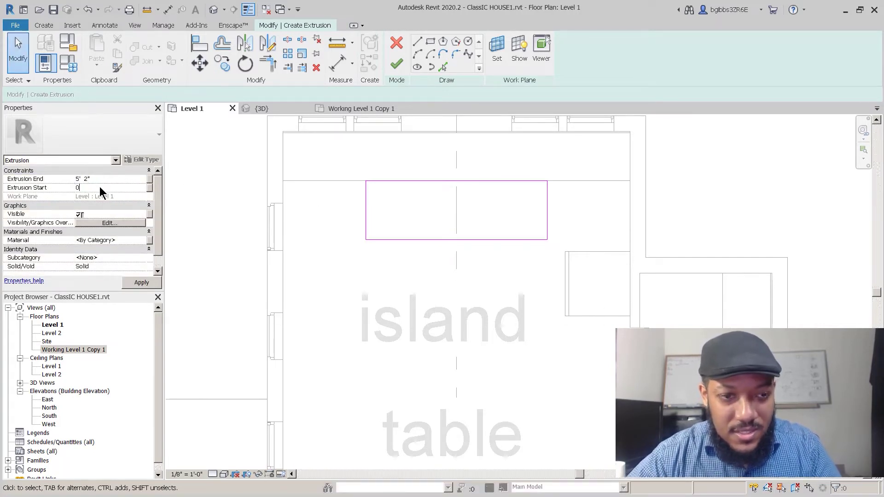
left_click(107, 179)
type("30")
key("Return")
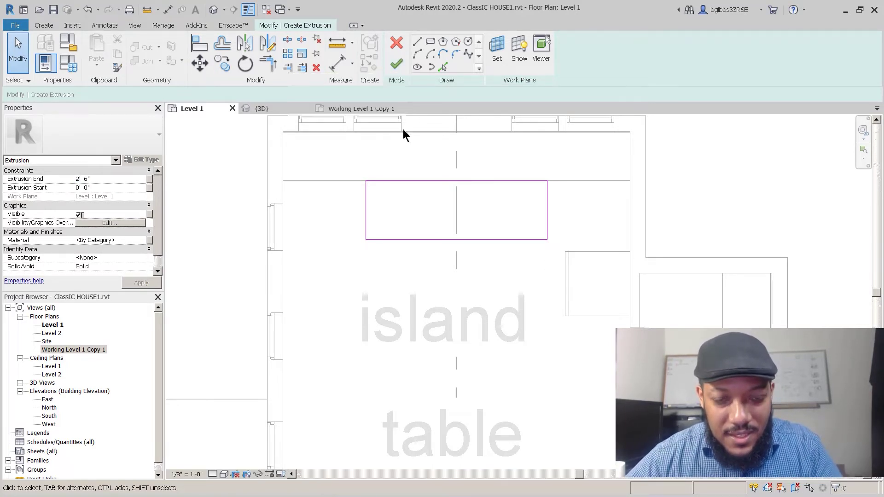
left_click(397, 67)
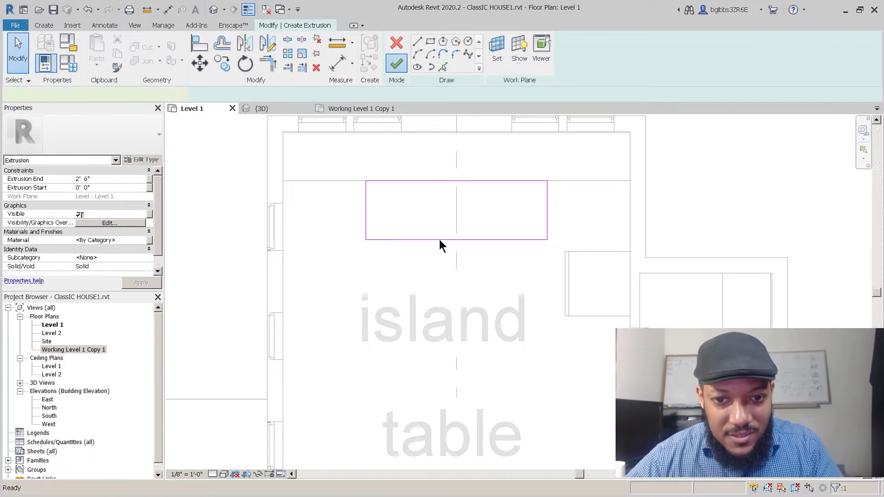
- Move the island extrusion 3' straight down, away from the counter
key("m")
key("v")
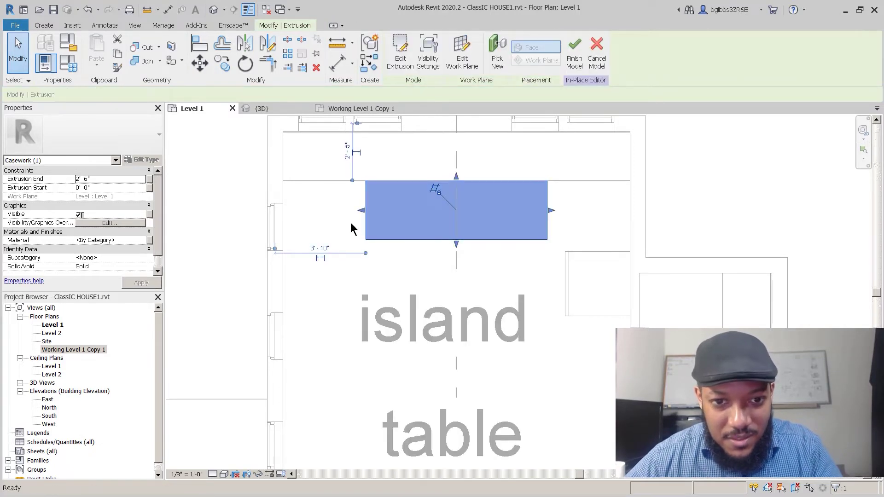
left_click(351, 223)
type("3'")
key("Return")
scroll(474, 174, "down", 2)
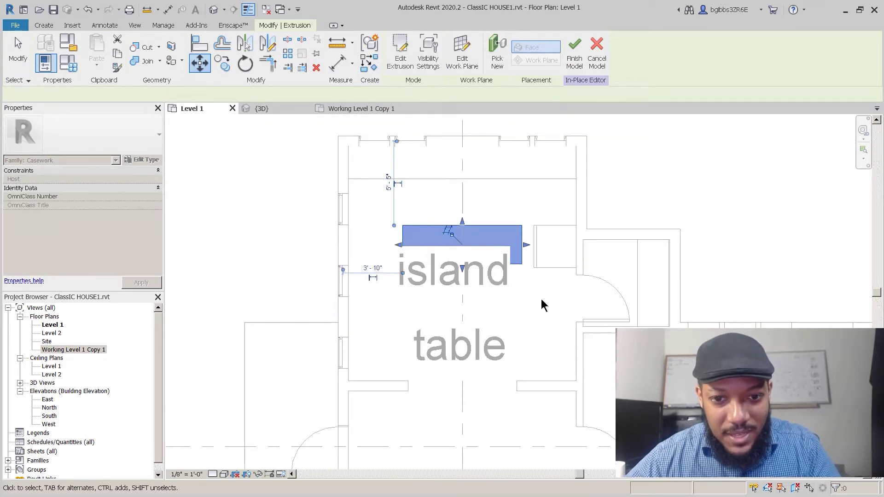
key("Escape")
- Finish the in-place casework model and delete the "island" text label
middle_click_drag(490, 282, 416, 160)
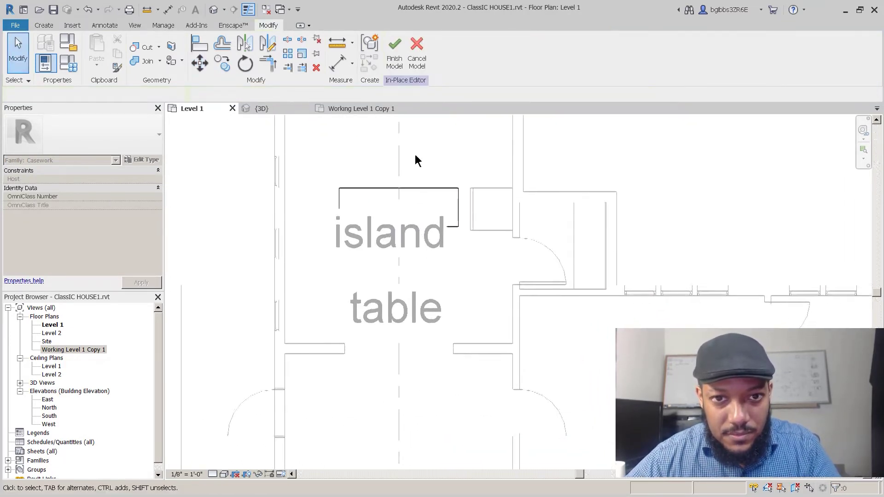
left_click(395, 59)
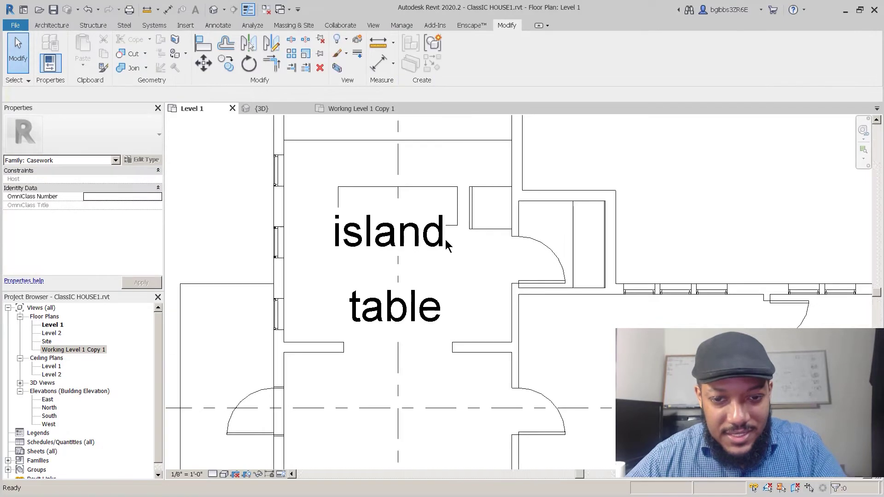
left_click(461, 240)
key("Delete")
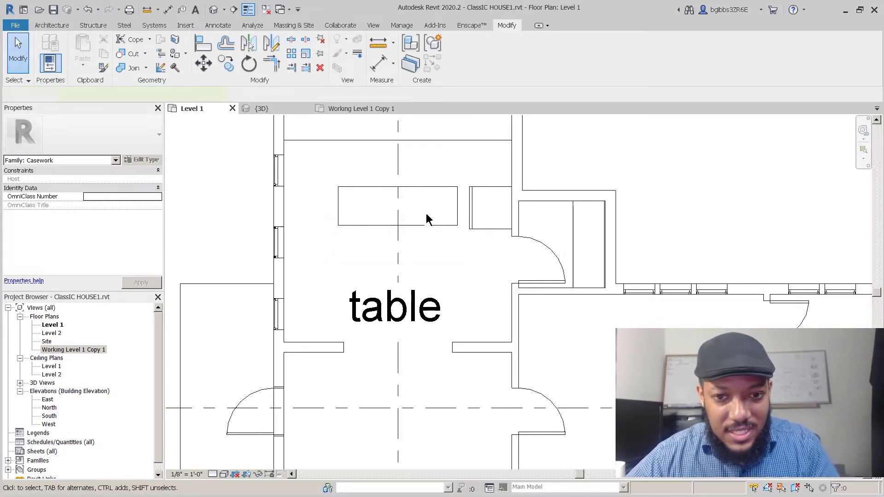
- Rotate the refrigerator 90° counterclockwise so that its front faces down the plan
middle_click_drag(468, 278, 529, 272)
scroll(523, 203, "down", 3)
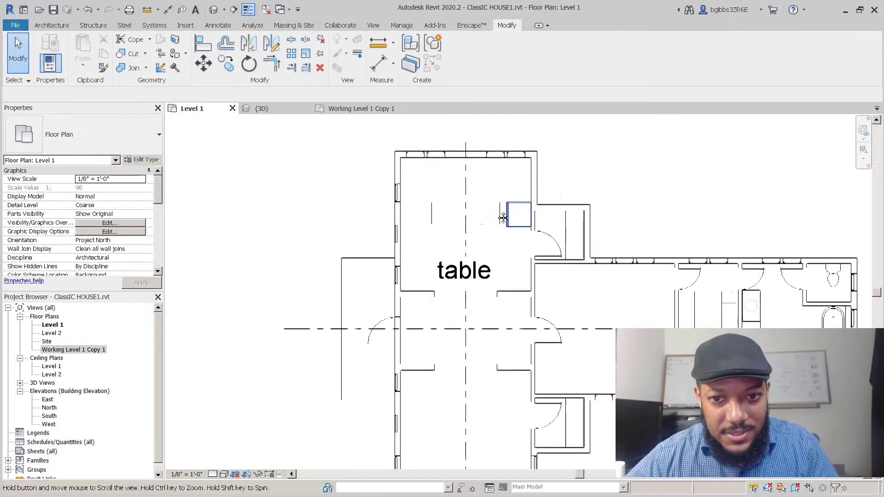
scroll(498, 214, "up", 2)
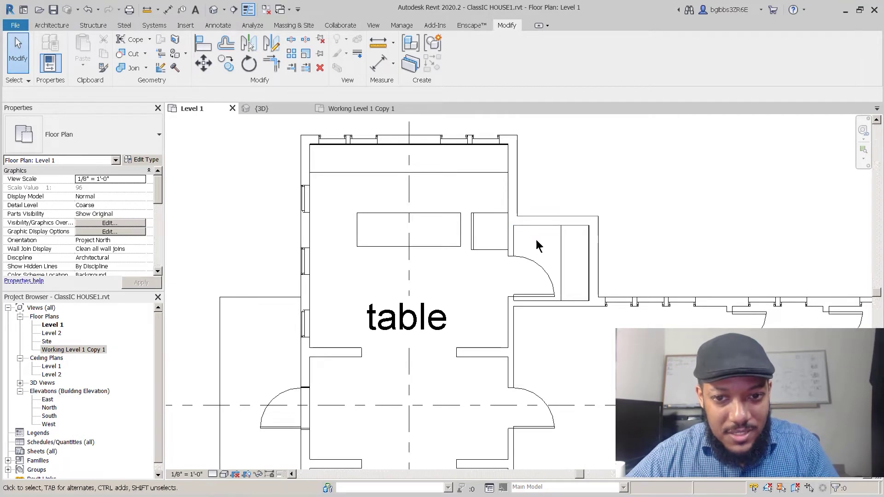
scroll(528, 235, "up", 1)
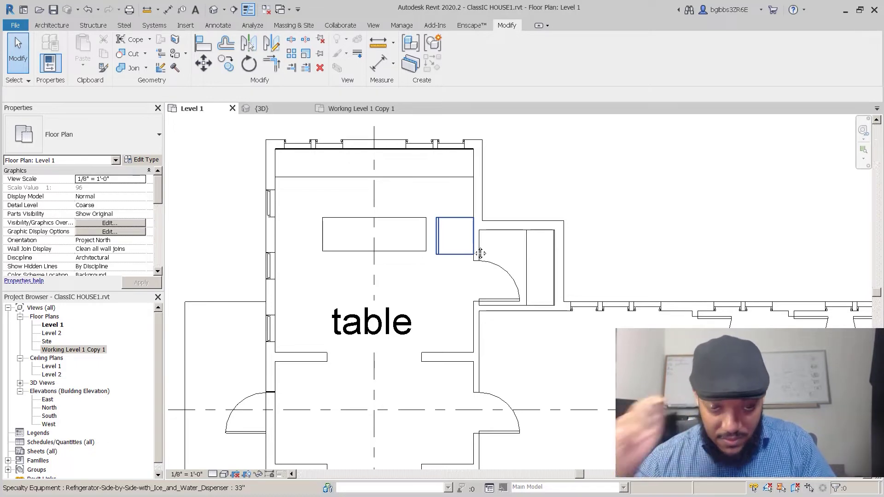
middle_click_drag(483, 247, 573, 261)
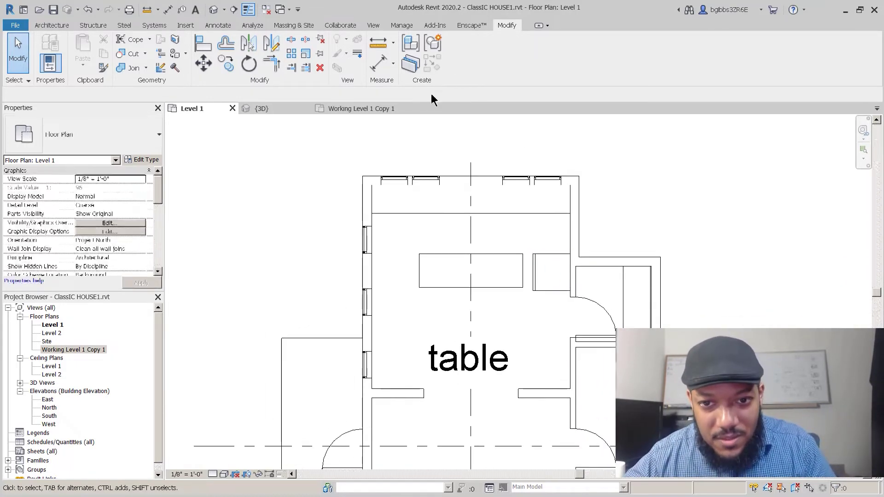
scroll(452, 175, "up", 2)
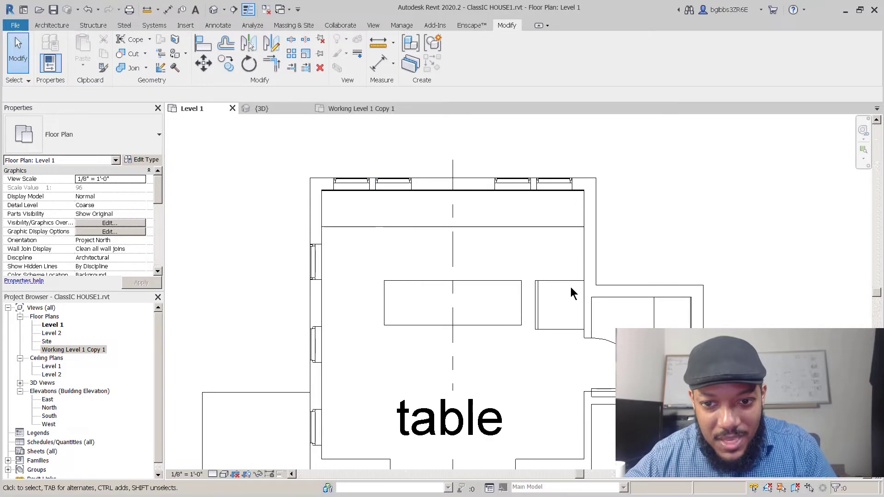
left_click(571, 282)
key("r")
key("o")
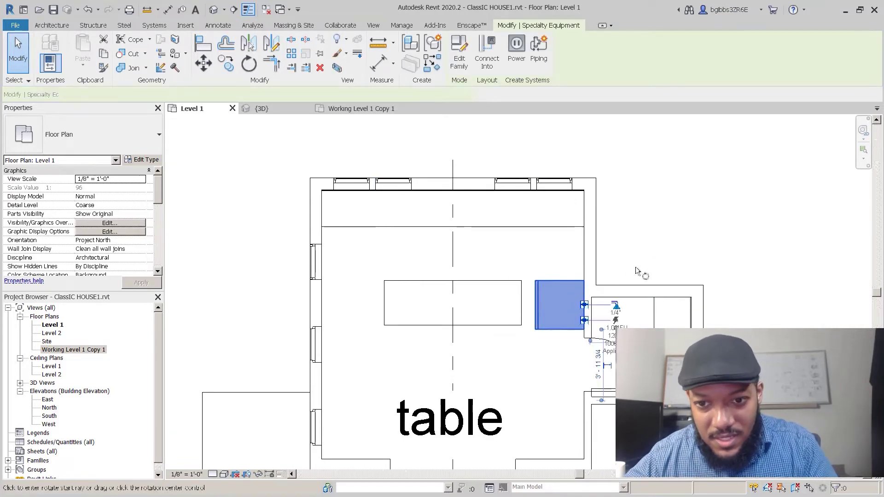
left_click(651, 268)
type("90")
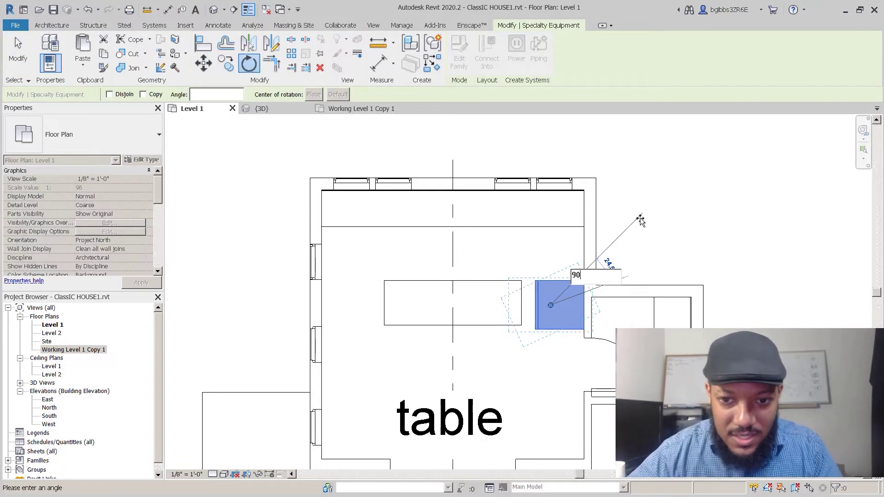
key("Return")
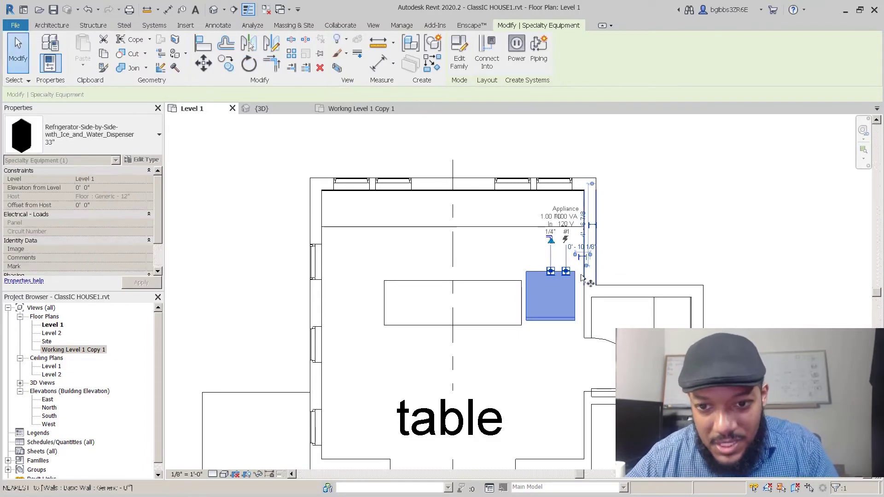
- Move the refrigerator by its upper right corner into the kitchen's upper right inside wall corner
key("m")
key("v")
left_click(576, 273)
scroll(599, 194, "up", 4)
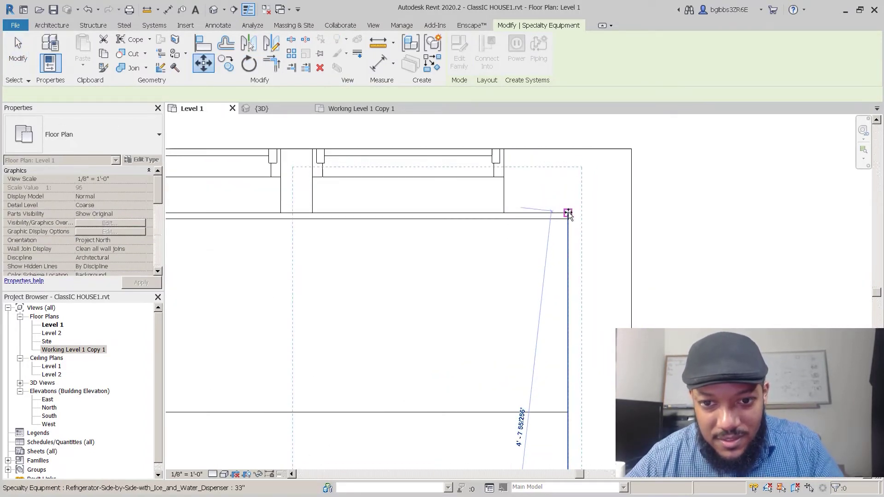
left_click(568, 213)
scroll(568, 214, "down", 5)
key("Escape")
- Draw a vertical detail line about 5'-10" long from the refrigerator's front left corner up past the exterior wall
scroll(628, 249, "up", 3)
middle_click_drag(628, 250, 691, 249)
key("d")
key("l")
left_click(557, 286)
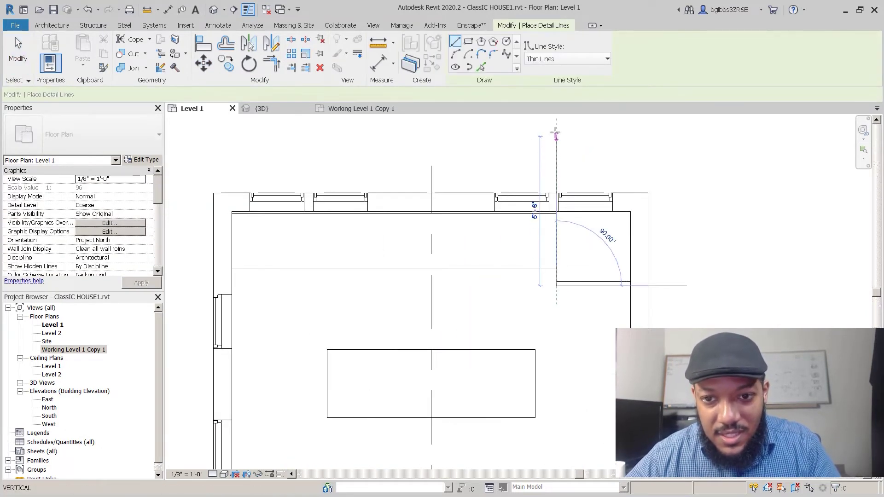
left_click(556, 129)
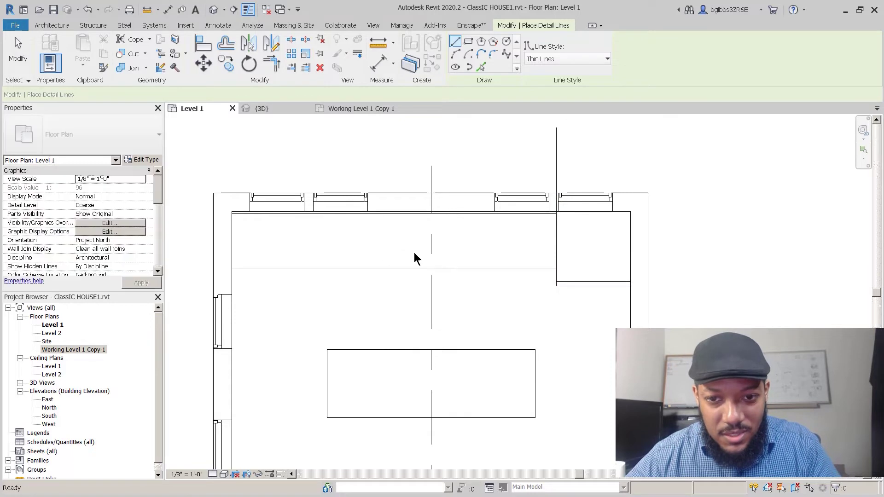
key("Escape")
key("Escape")
- Mirror the vertical detail line about the kitchen's central reference plane
left_click(556, 151)
key("m")
key("m")
left_click(432, 178)
key("Escape")
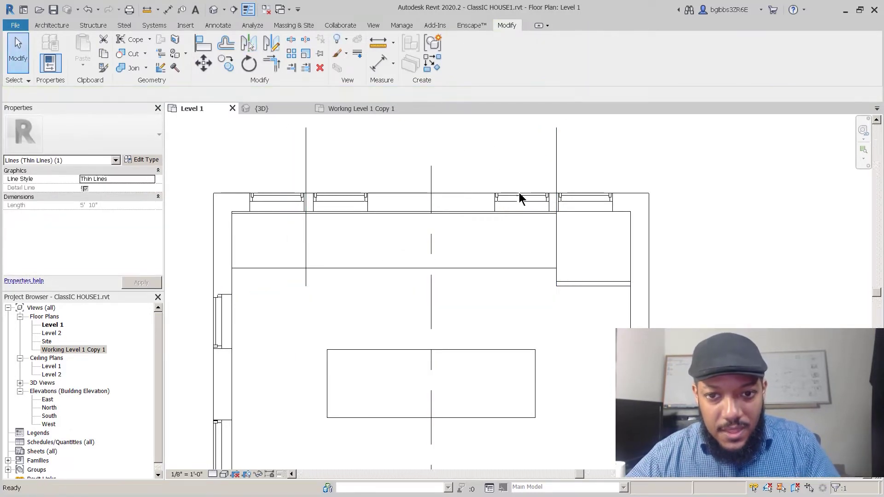
- Delete the window behind the refrigerator and move the adjacent window so its left edge meets the upper wall's midpoint
left_click(575, 203)
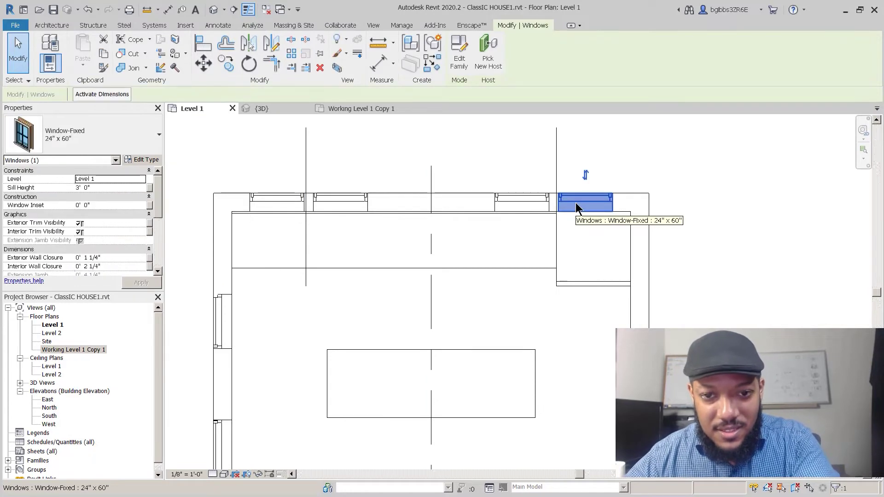
key("Delete")
left_click(516, 198)
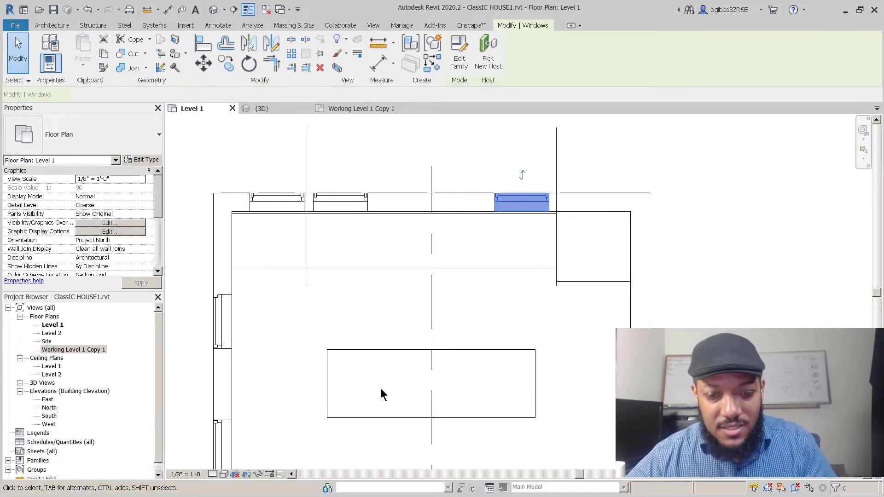
middle_click_drag(396, 391, 428, 371)
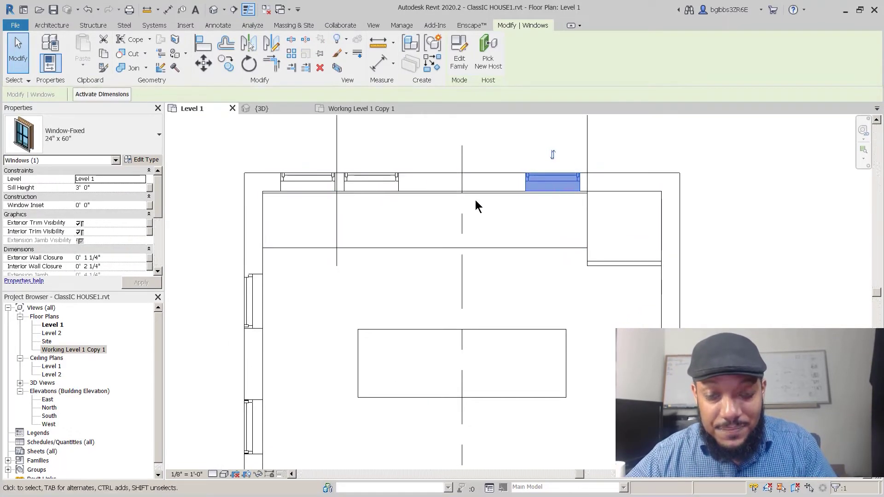
scroll(476, 188, "up", 1)
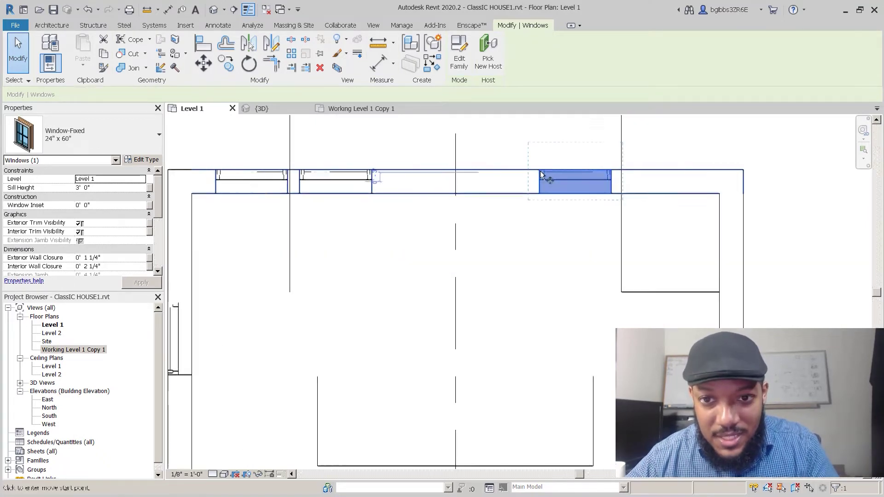
key("m")
key("v")
left_click(541, 170)
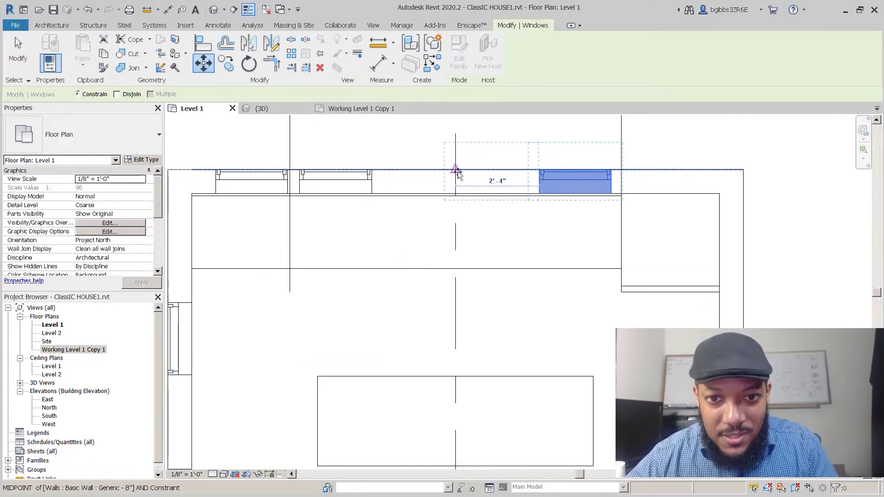
left_click(455, 170)
scroll(460, 174, "down", 2)
key("Escape")
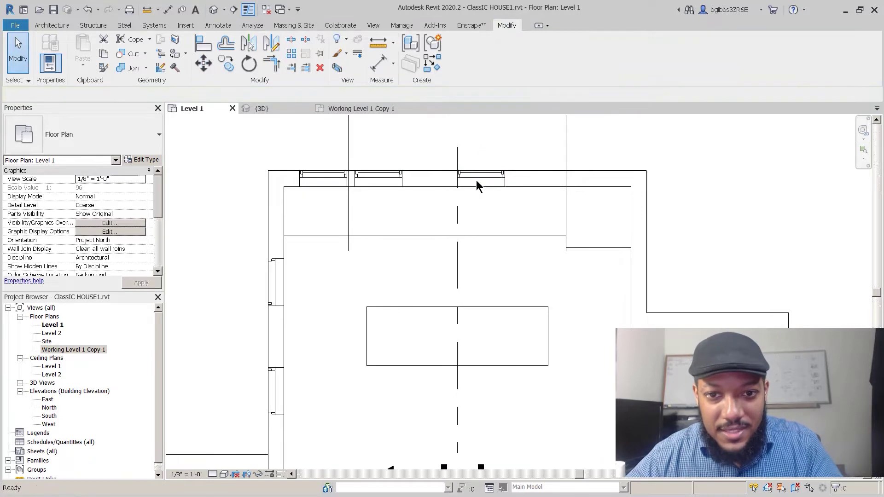
- Move that window 2" to the right, off the kitchen's centre line
left_click(477, 181)
key("m")
key("v")
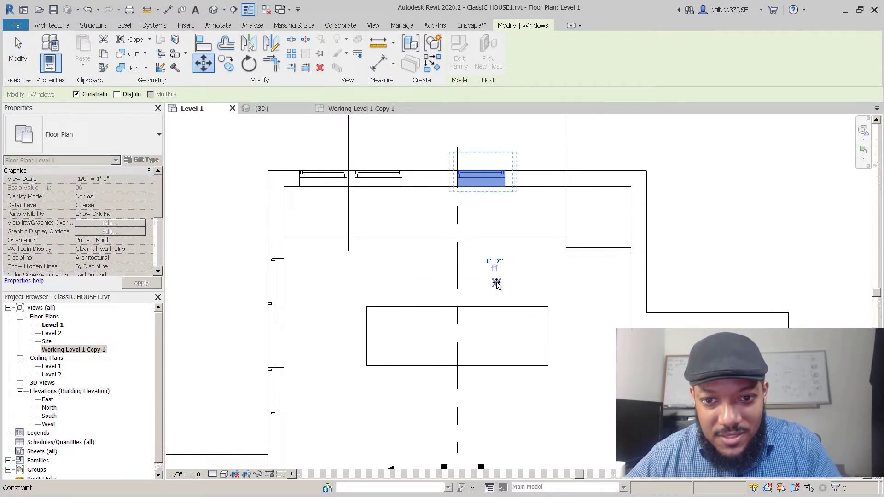
key("Escape")
key("Escape")
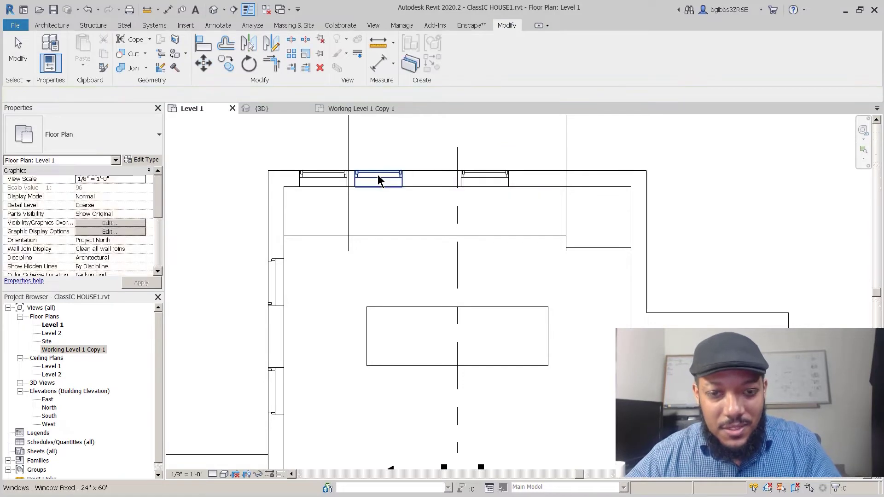
- Move the two windows left of the kitchen's centre line to the right until they meet the window beyond it
left_click(377, 179)
scroll(378, 180, "up", 2)
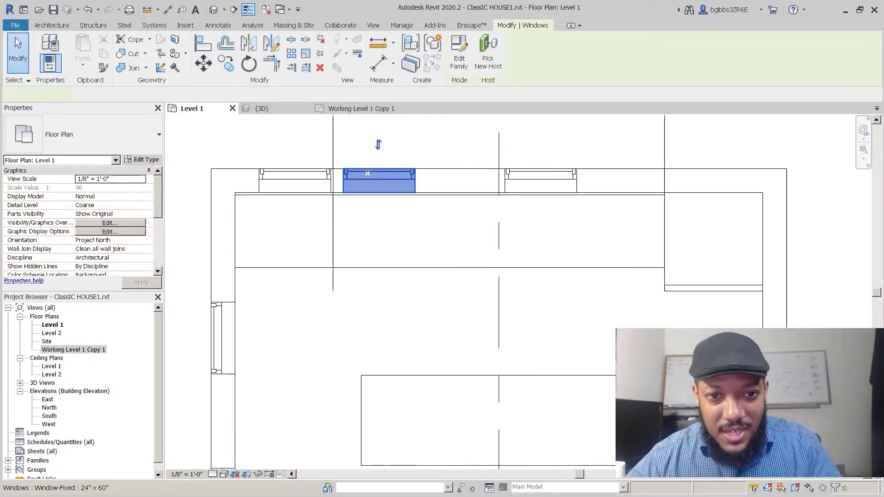
left_click(322, 183, "ctrl")
key("m")
key("v")
left_click(416, 193)
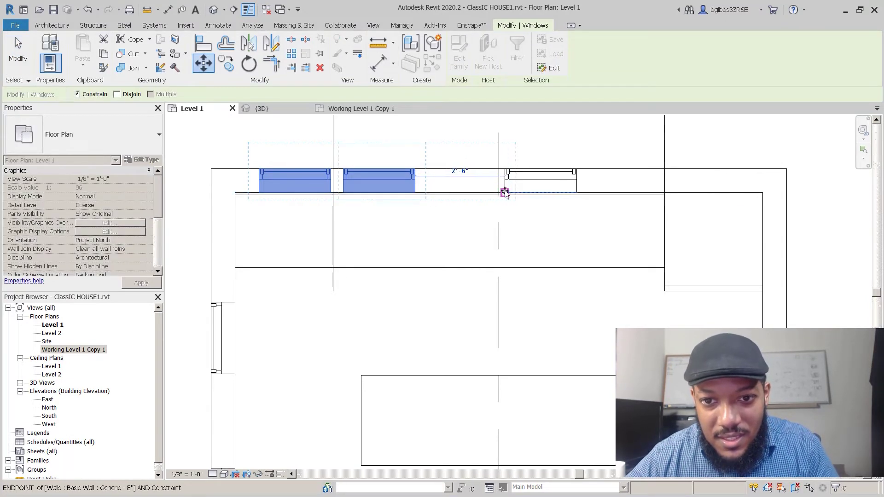
left_click(506, 193)
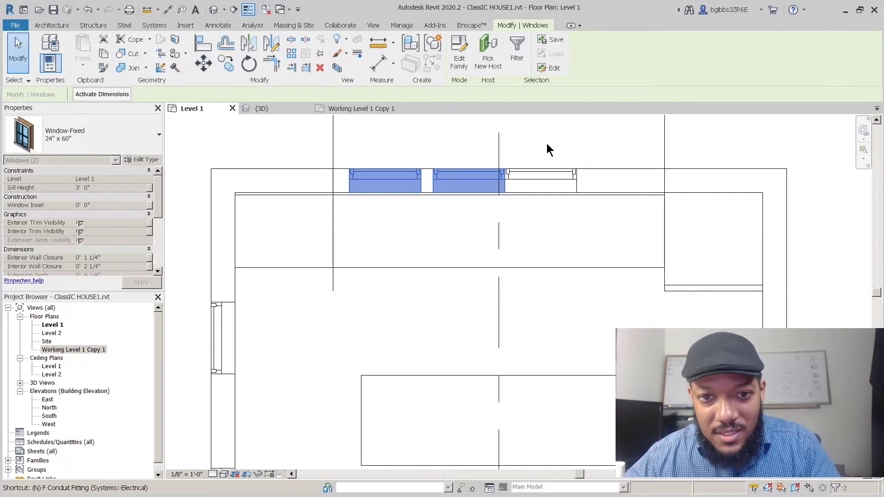
- Move the same two windows 4" to the left to leave a gap beside the fixed window
key("m")
key("v")
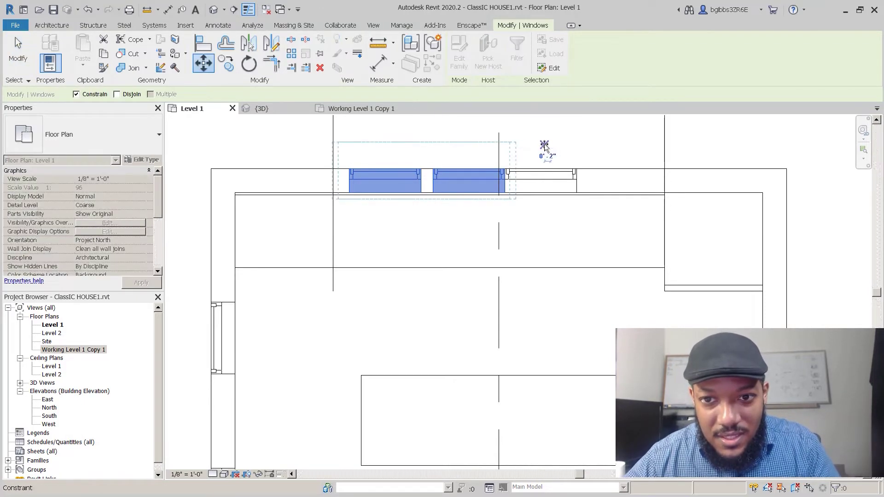
left_click(539, 145)
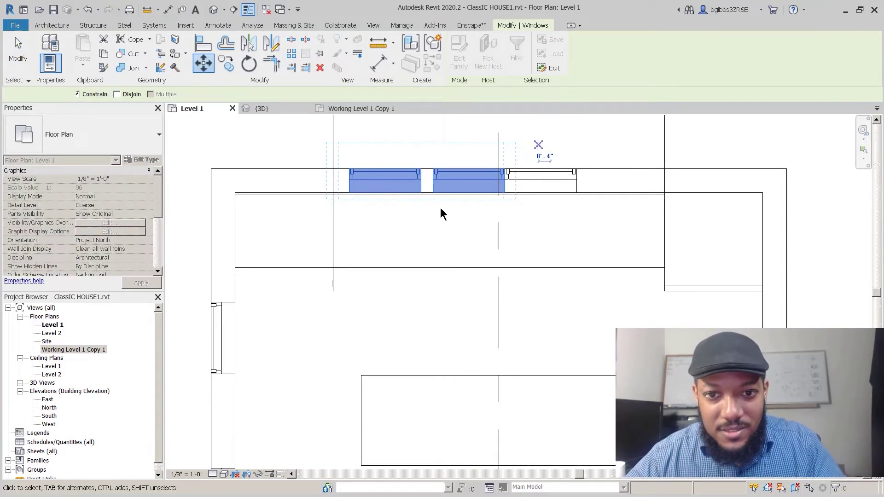
key("Escape")
- Mirror the leftmost window of the upper kitchen wall about the kitchen's centre line
left_click(395, 177)
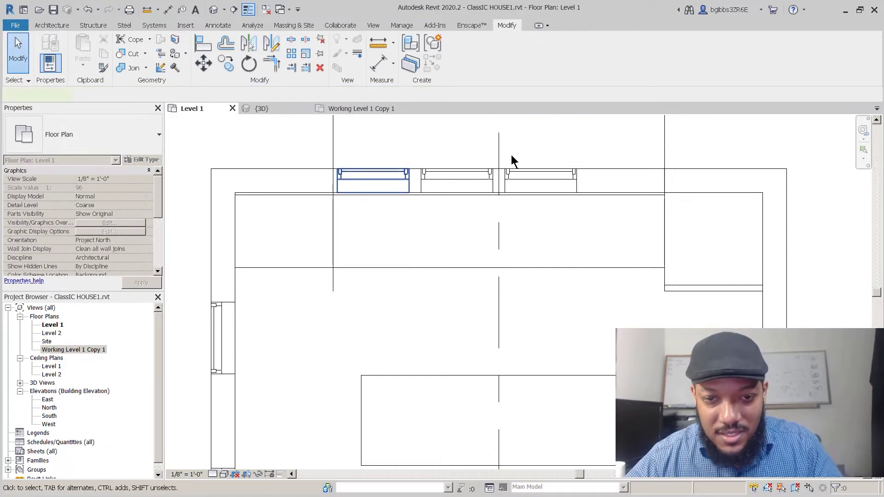
key("Escape")
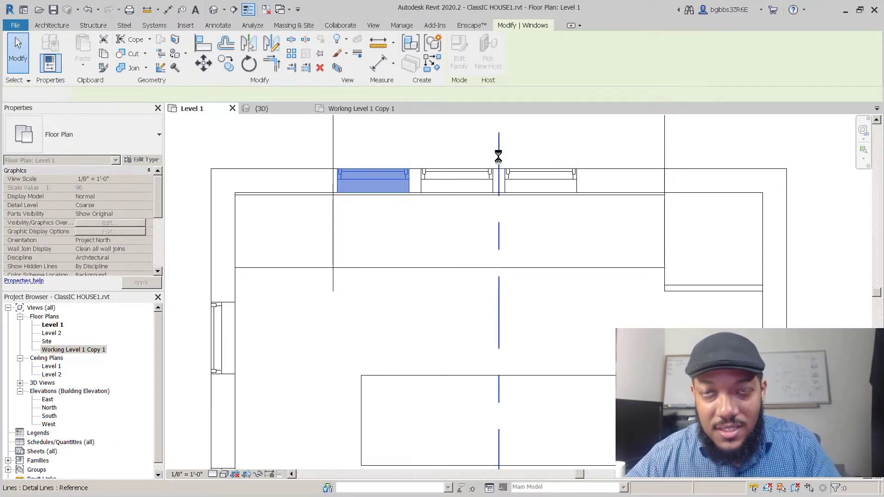
key("Escape")
scroll(452, 254, "down", 3)
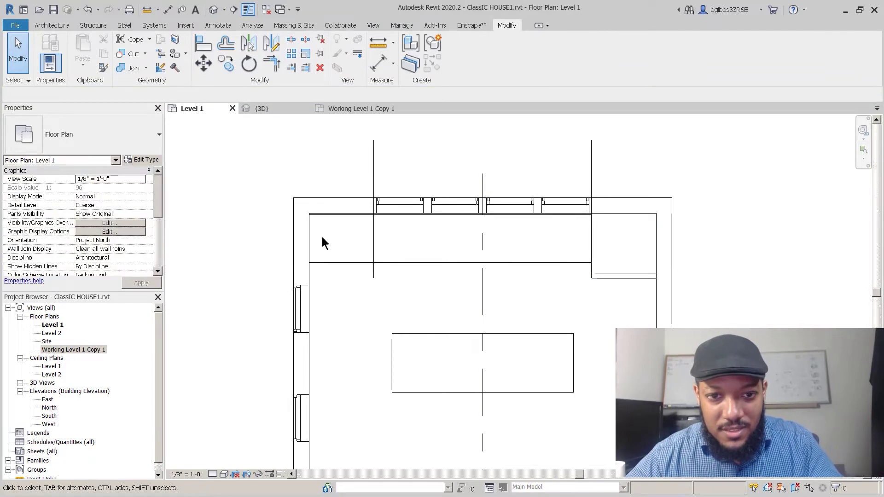
- Set the refrigerator type's depth to 2'
left_click(330, 263)
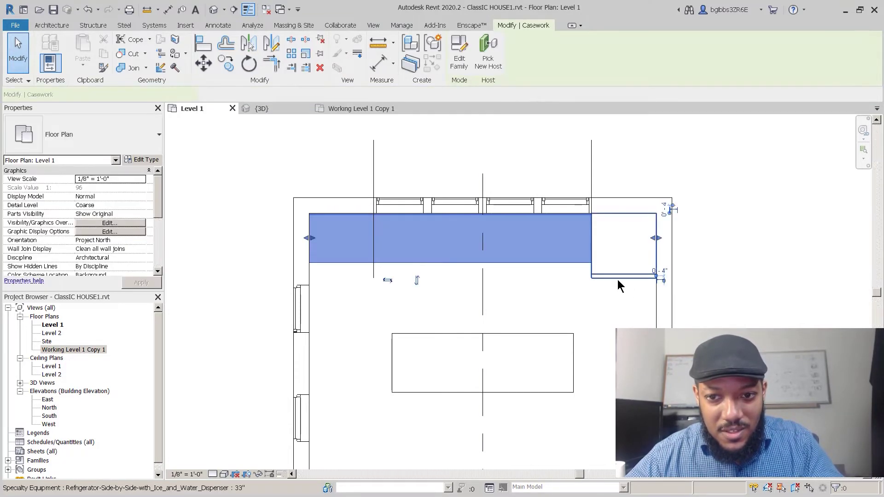
left_click(624, 275)
scroll(623, 275, "up", 2)
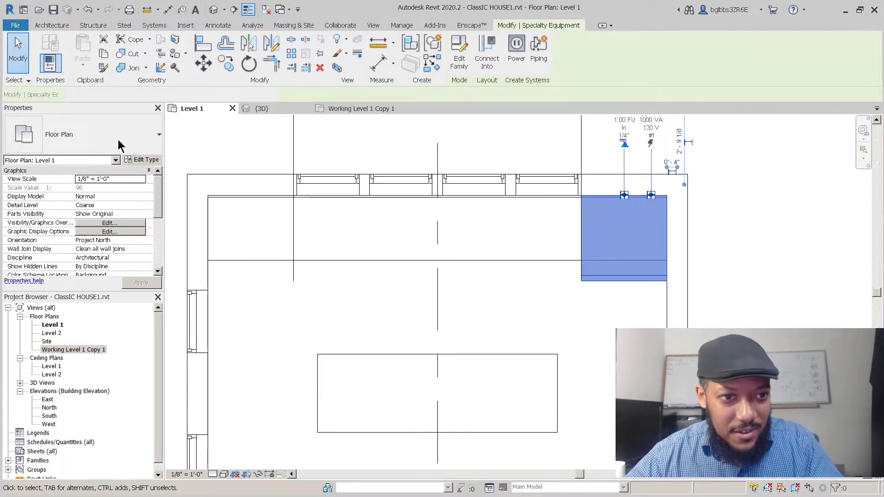
left_click(141, 160)
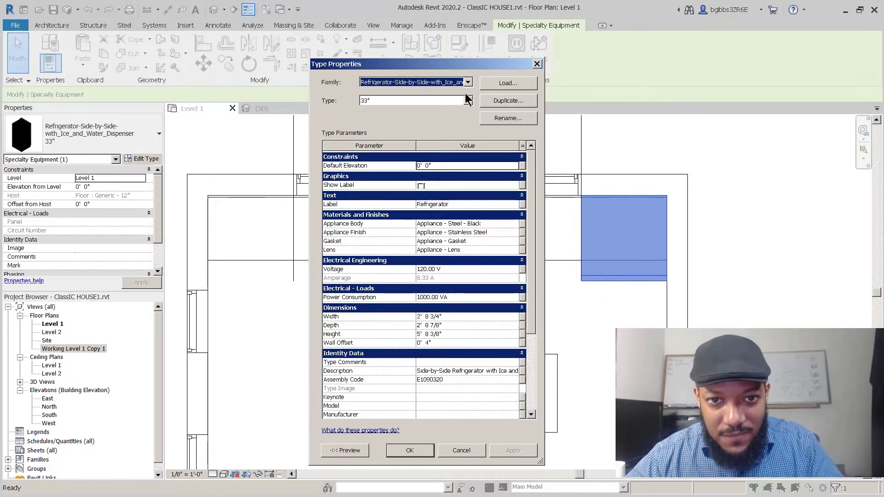
left_click(445, 327)
type("2")
left_click_drag(445, 326, 404, 324)
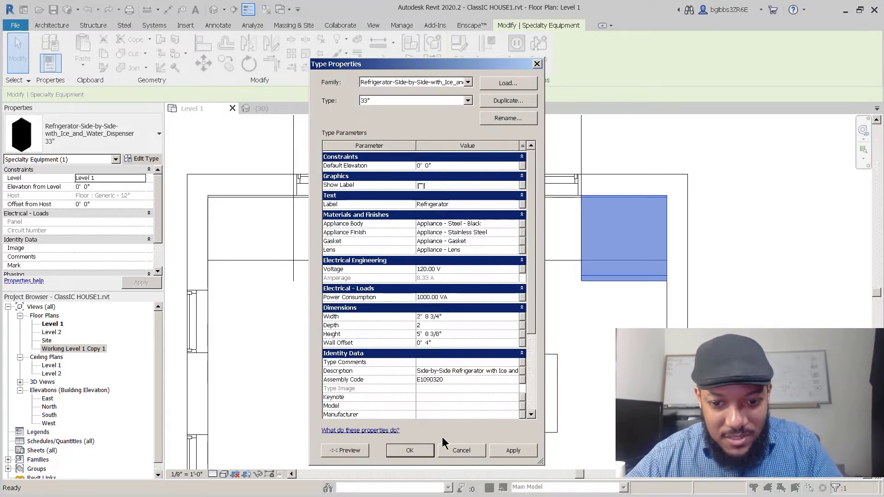
left_click(512, 451)
left_click(407, 451)
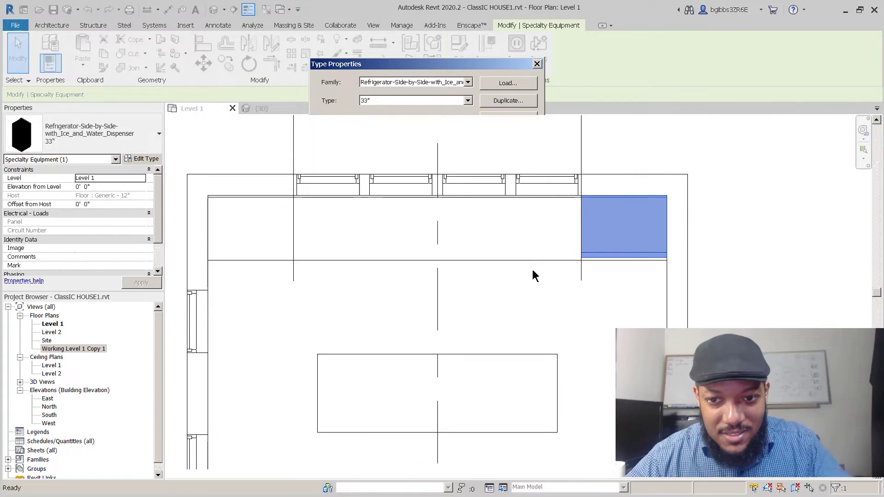
key("Escape")
- Align the counter top's left end with the left vertical detail line
middle_click_drag(273, 224, 272, 234)
middle_click_drag(370, 345, 390, 345)
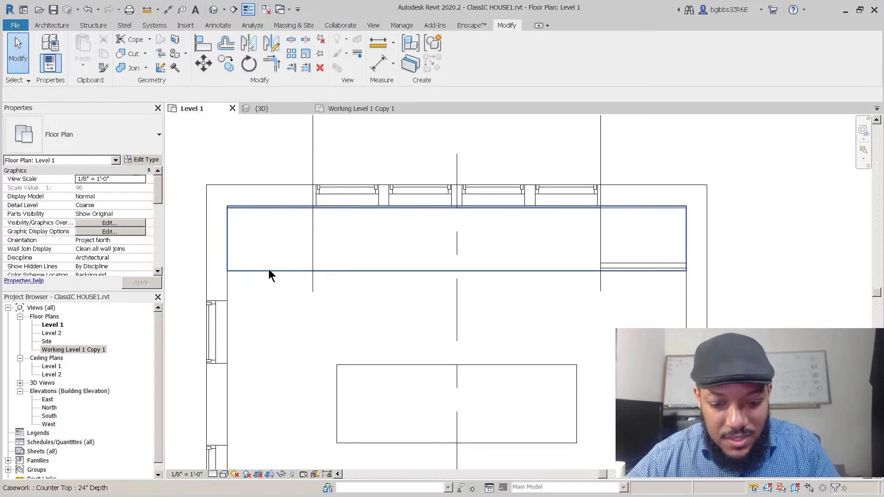
key("a")
key("l")
left_click(313, 286)
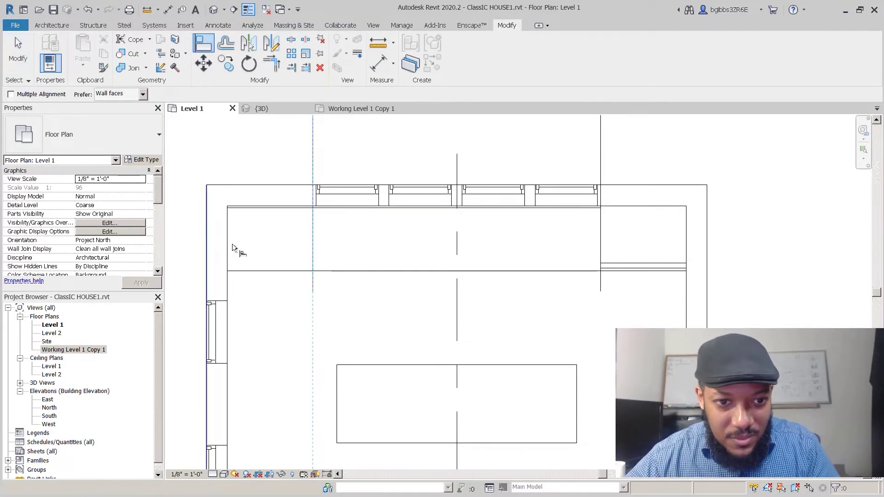
left_click(229, 244)
key("Escape")
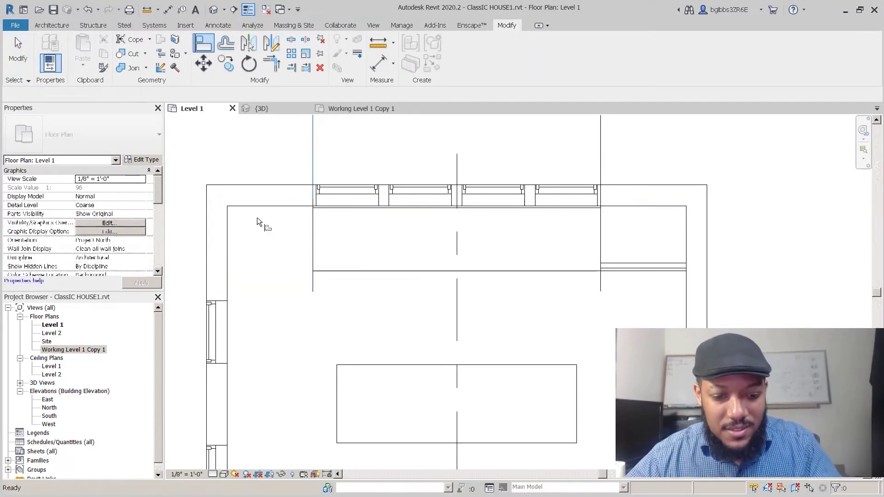
- Start an in-place Casework model and sketch a rectangular extrusion filling the corner between the left wall and the counter top
left_click(52, 25)
left_click(124, 62)
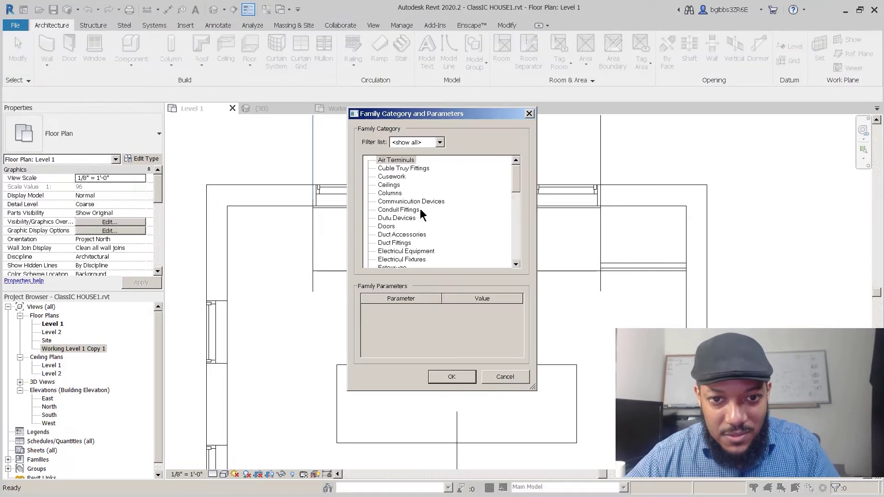
left_click(451, 377)
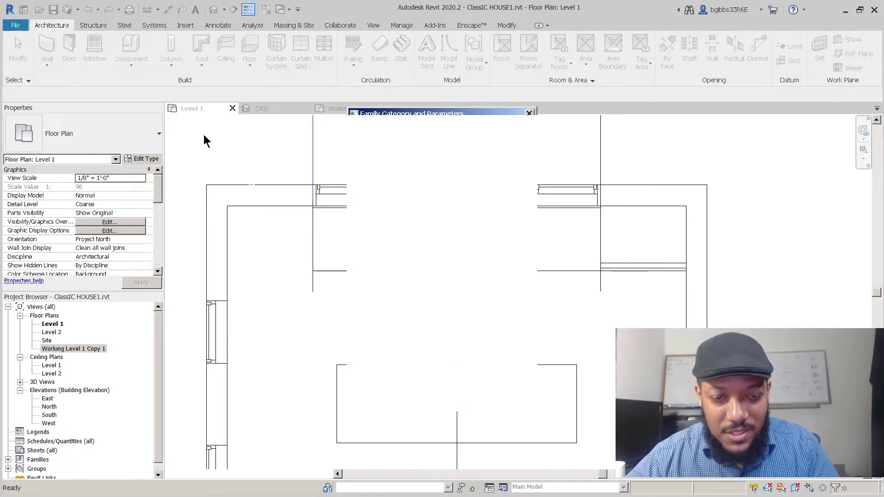
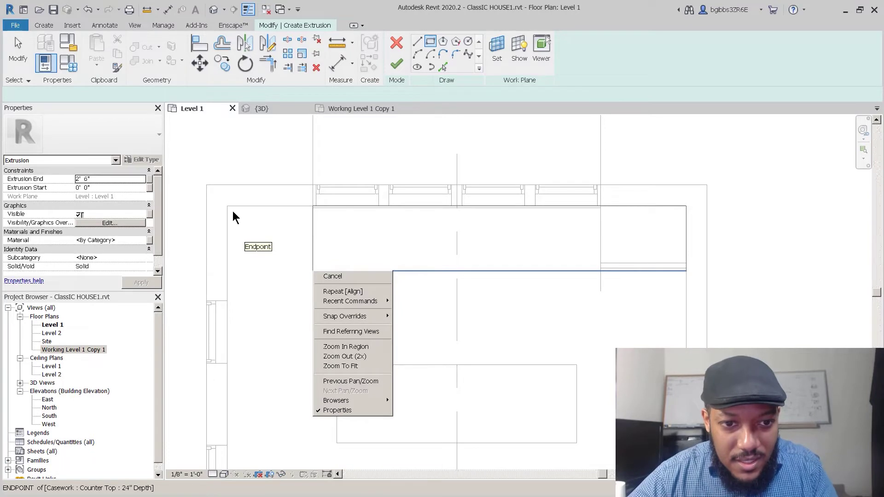
left_click(233, 213)
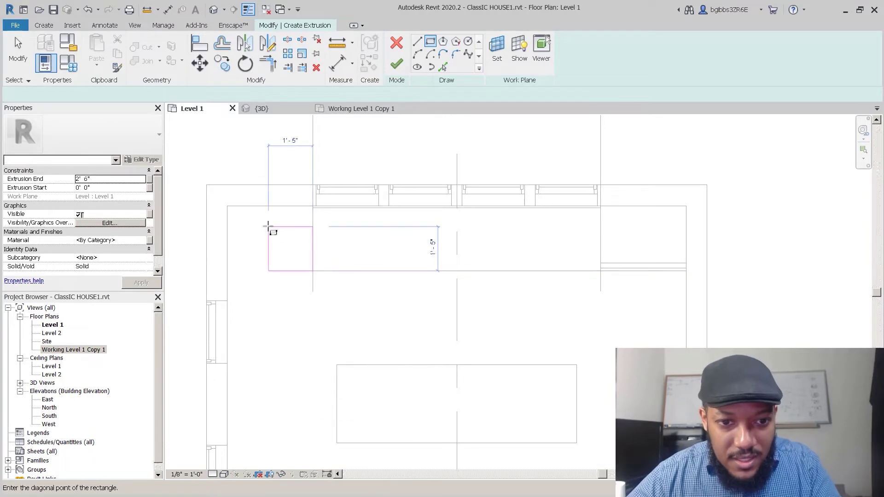
left_click(227, 206)
key("Escape")
key("Escape")
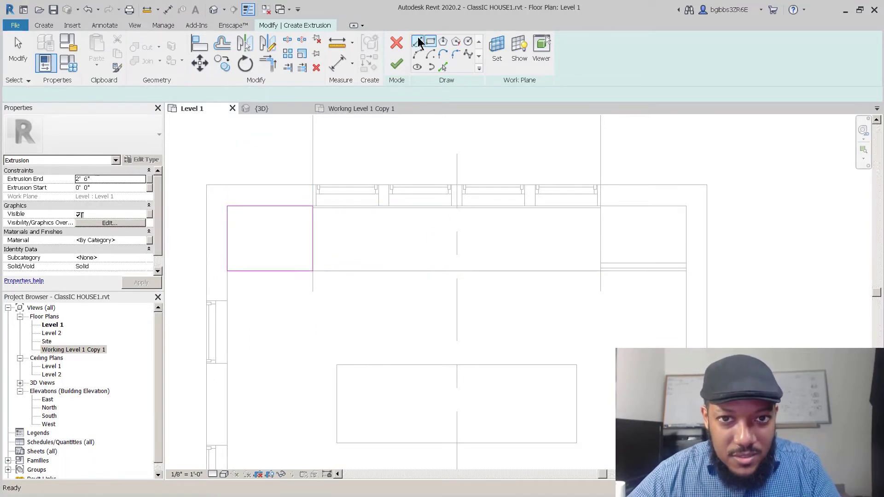
middle_click_drag(257, 260, 273, 259)
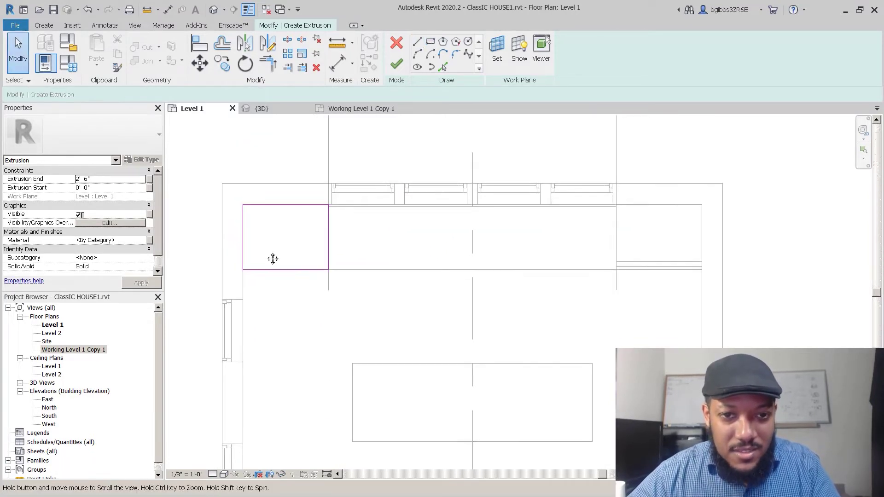
- Set the corner casework's extrusion end to 8' 0" and finish the extrusion and the in-place model
left_click(112, 180)
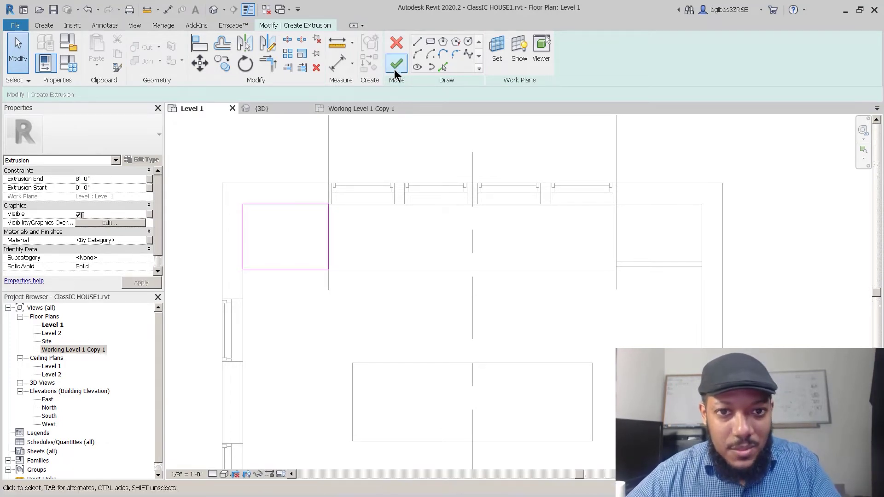
scroll(343, 268, "down", 6)
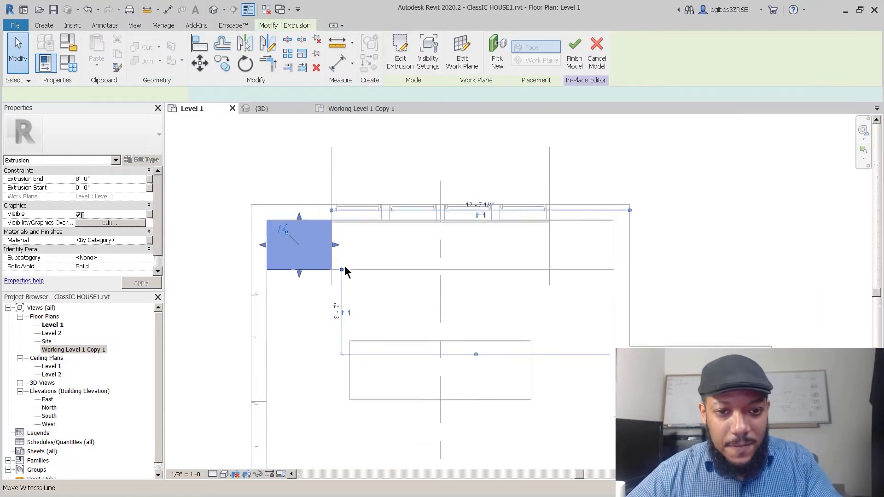
left_click(383, 303)
middle_click_drag(387, 326, 379, 284)
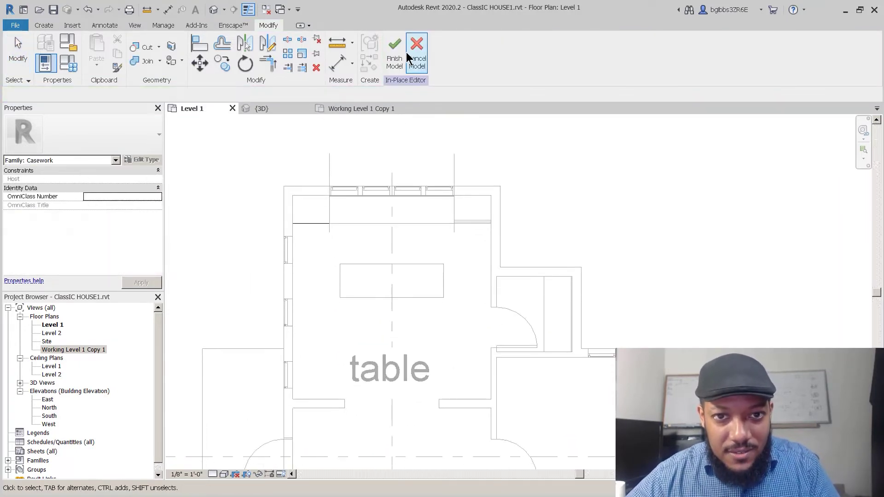
- Try to set the refrigerator type's height to 8' from the 3D view of the kitchen
left_click(284, 109)
middle_click_drag(351, 293, 457, 248, "shift")
scroll(404, 353, "up", 3)
middle_click_drag(394, 363, 567, 258, "shift")
scroll(385, 258, "up", 3)
left_click(571, 299)
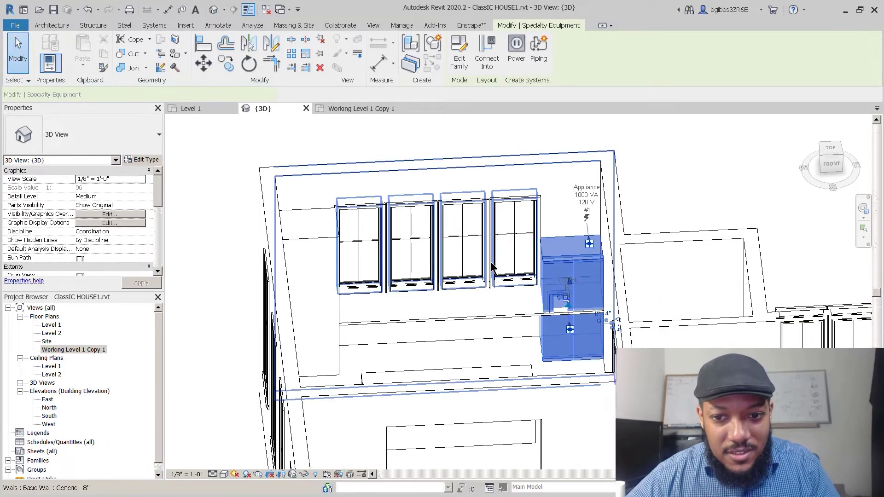
left_click(147, 160)
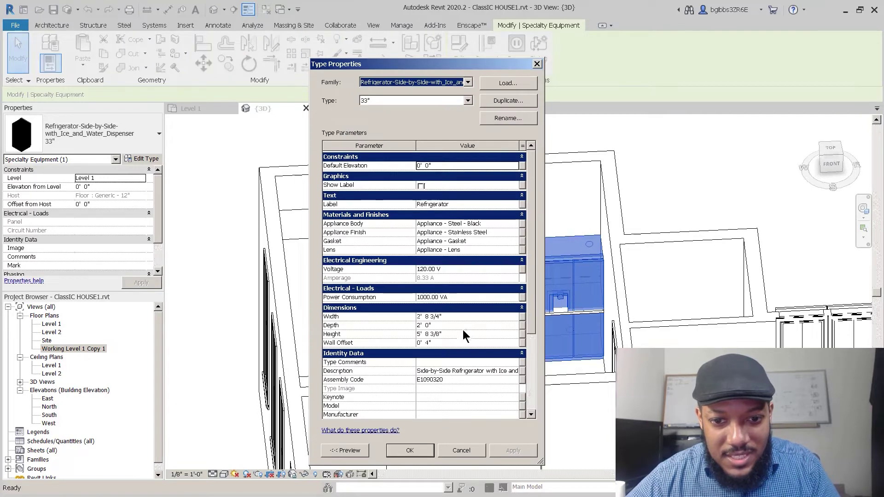
left_click(451, 334)
left_click(452, 334)
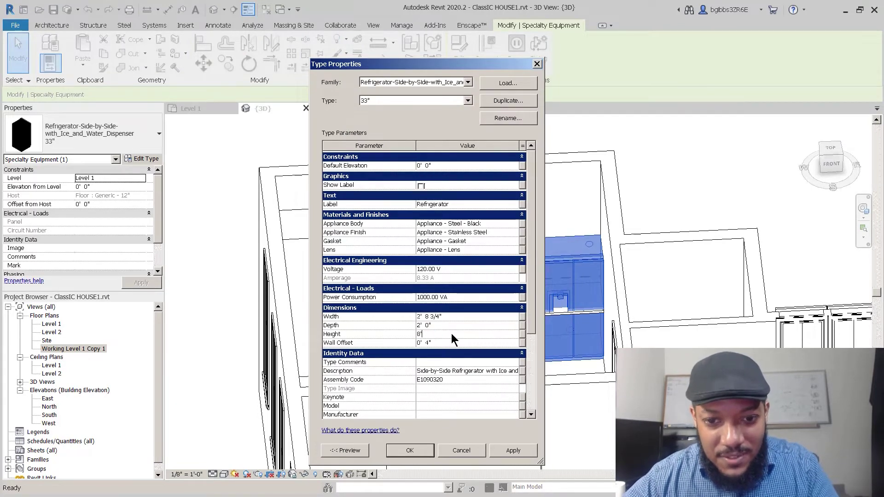
left_click(461, 450)
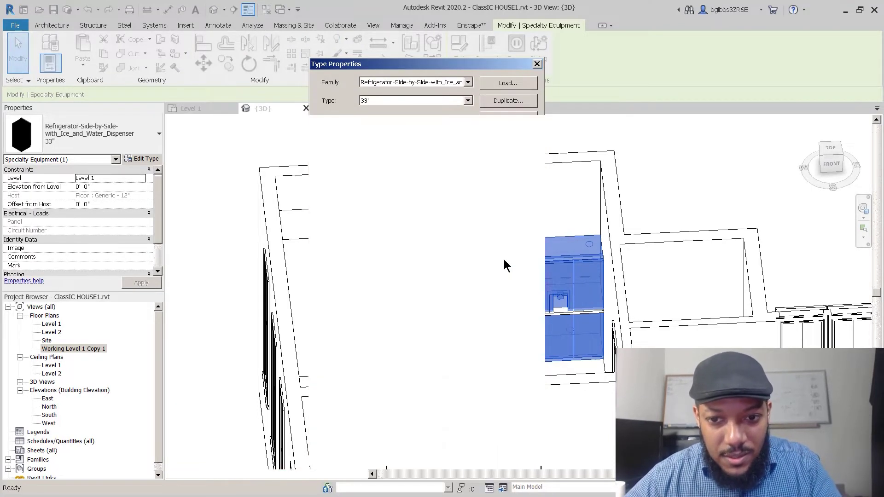
- Mirror the tall corner casework about the kitchen's centre line in the Level 1 plan
left_click(353, 275)
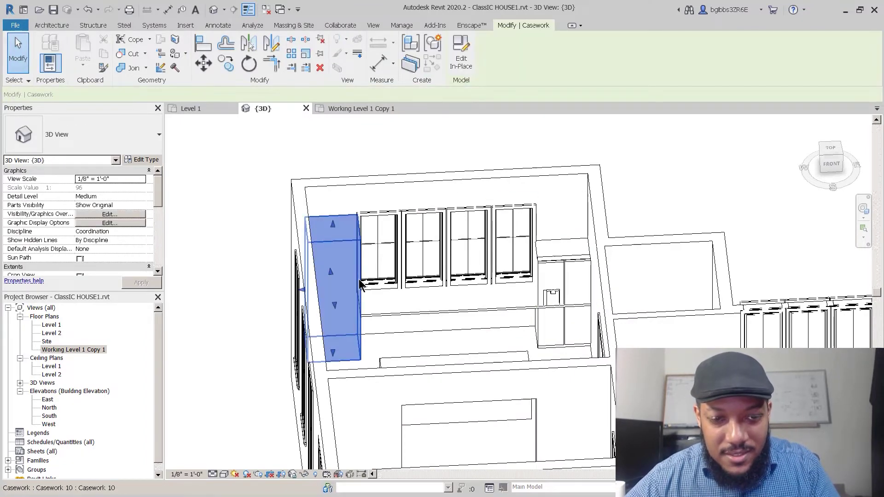
left_click(209, 107)
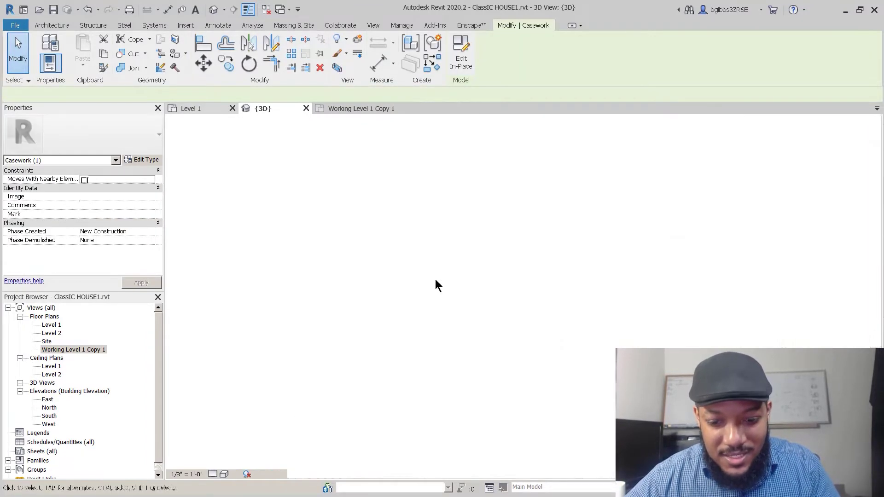
key("m")
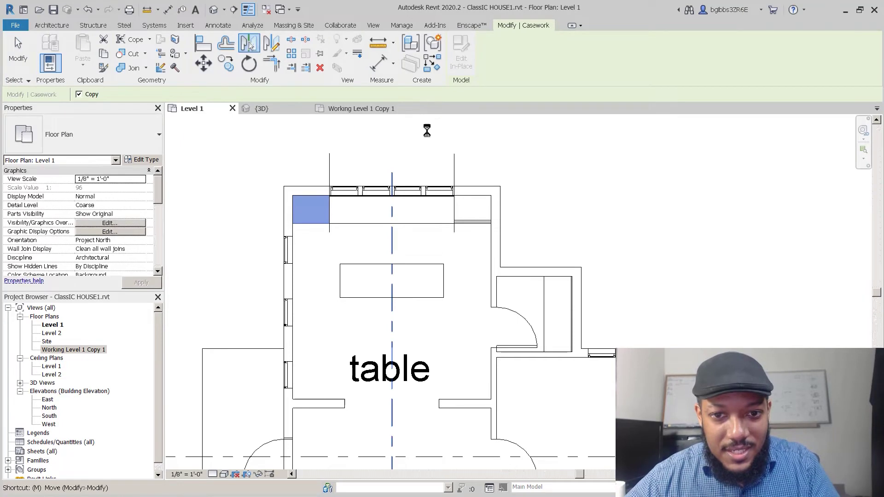
scroll(445, 173, "up", 2)
left_click(486, 151)
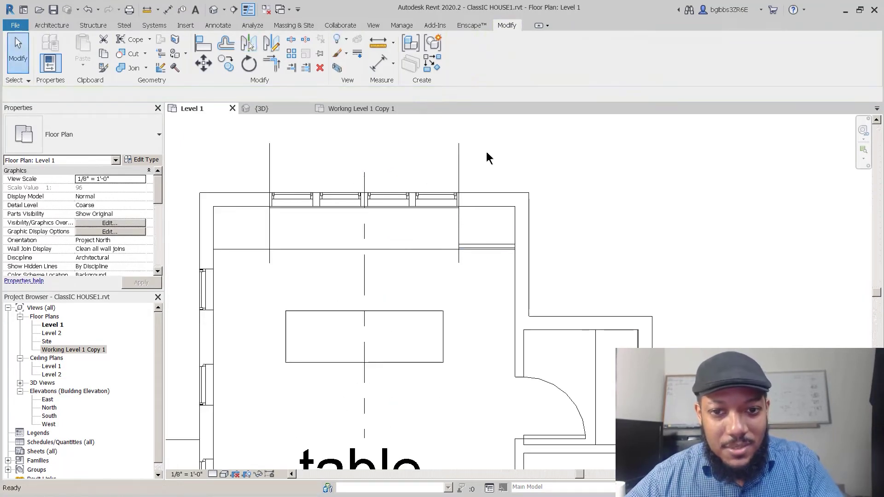
- Delete the two vertical detail lines on either side of the kitchen windows
left_click(459, 168)
key("Delete")
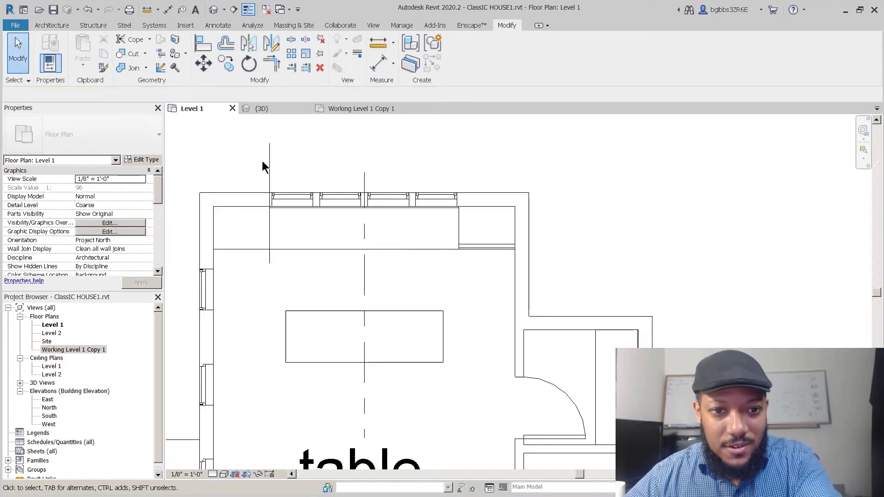
left_click(271, 162)
key("Delete")
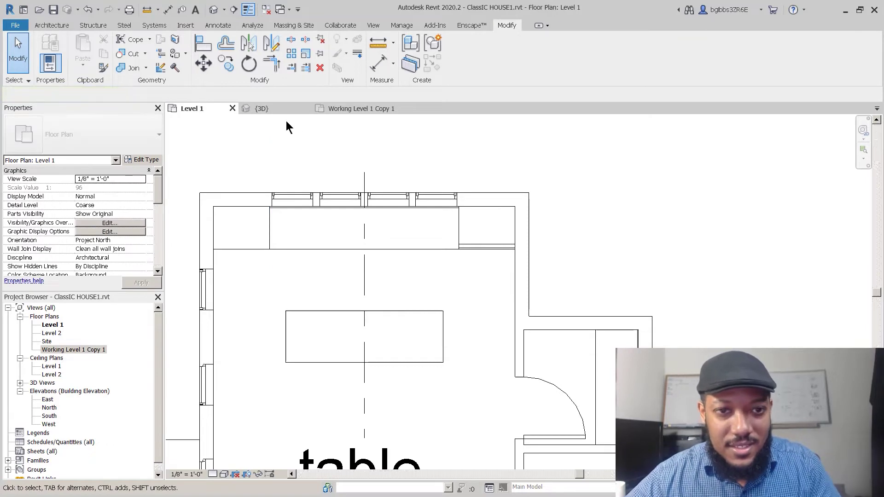
- Inspect the type properties of the tall casework at the refrigerator in the 3D view
left_click(259, 108)
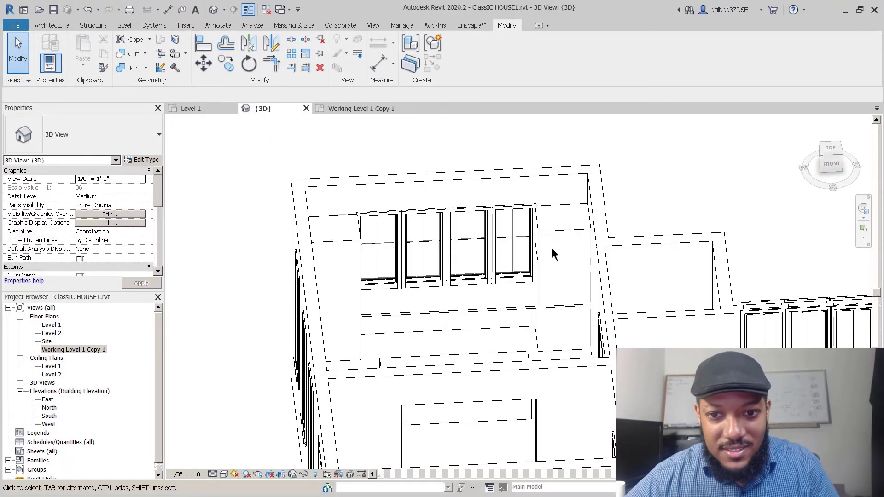
left_click(564, 232)
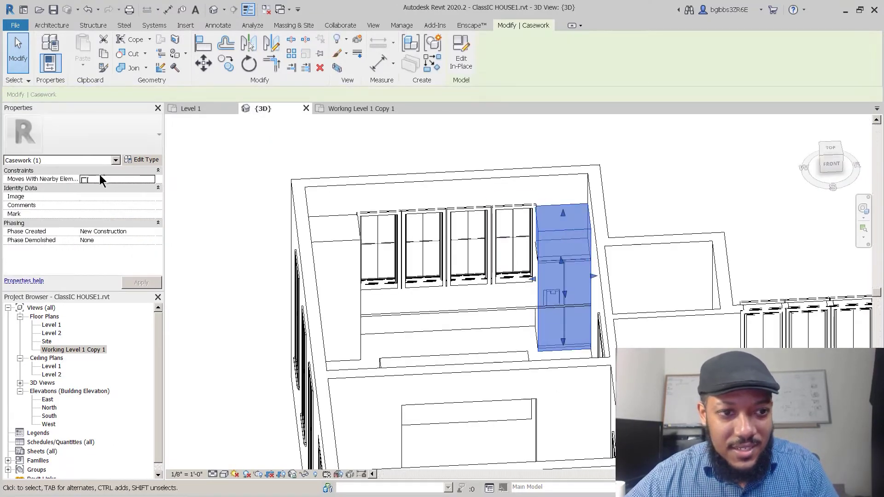
left_click(140, 160)
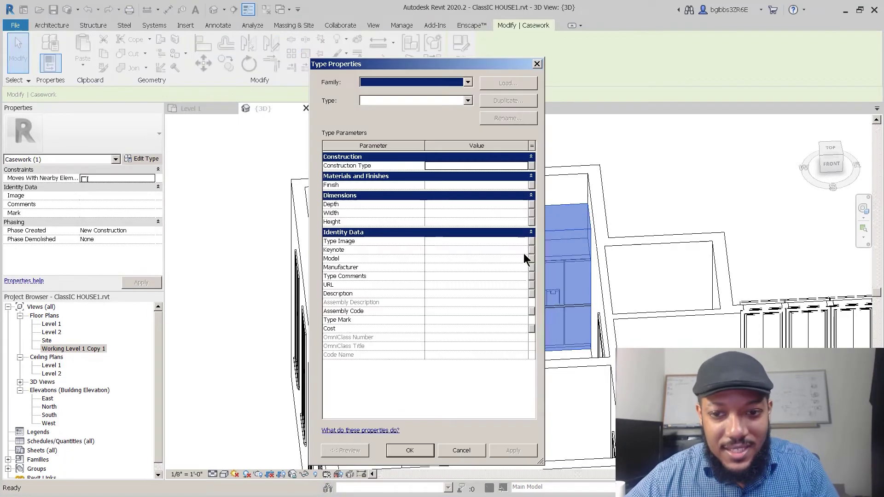
key("Escape")
scroll(608, 290, "up", 5)
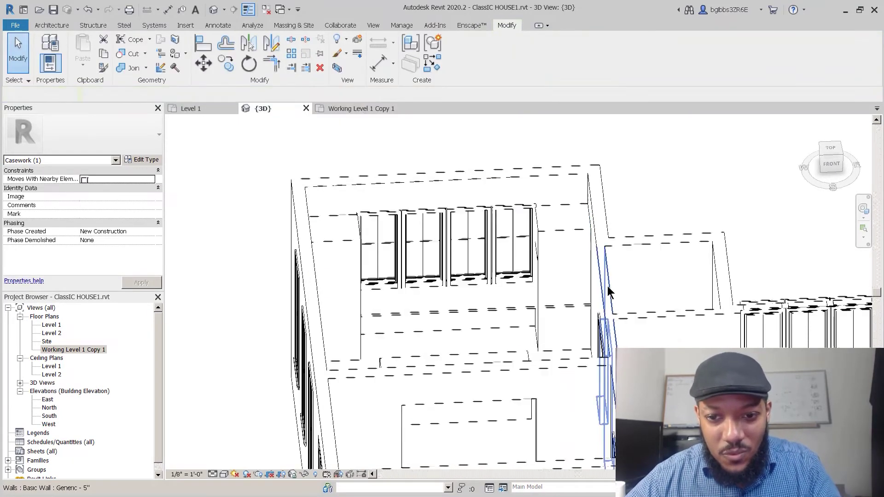
key("Escape")
- Align the underside of the tall casework at the refrigerator with the refrigerator's top in the 3D view
left_click(509, 191)
scroll(509, 191, "down", 2)
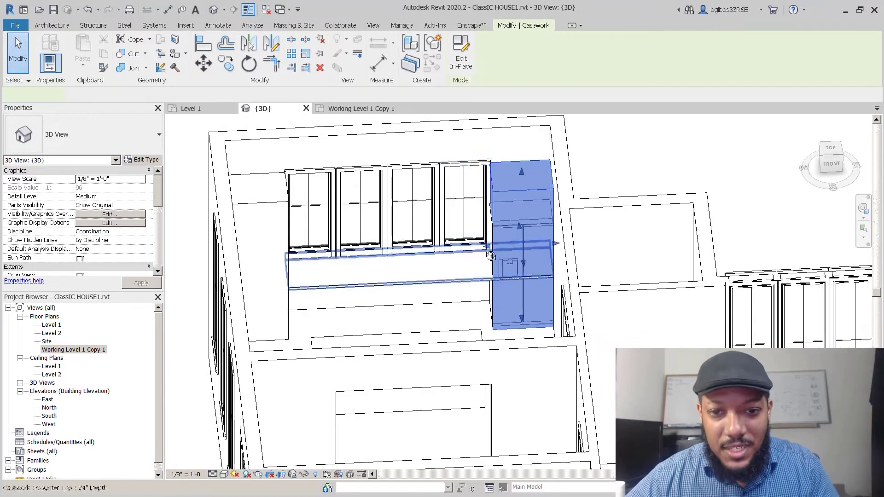
middle_click_drag(510, 191, 509, 321, "shift")
scroll(509, 321, "up", 3)
key("a")
key("l")
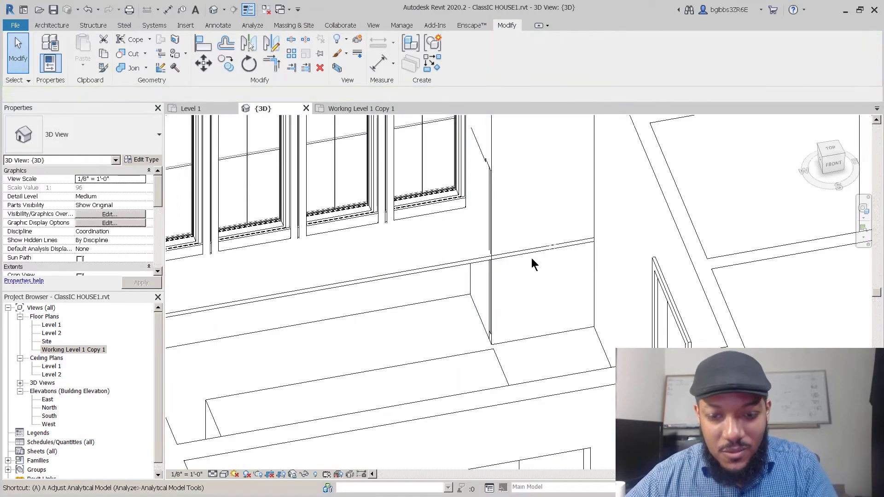
left_click(489, 162)
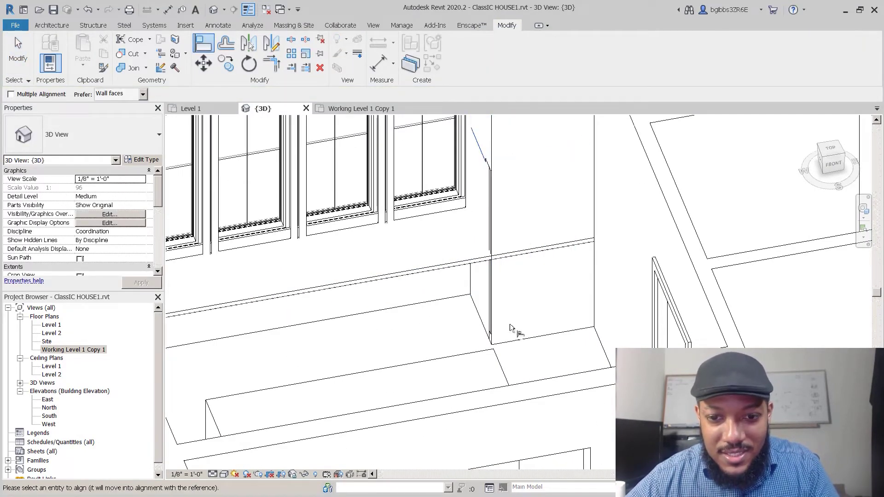
left_click(509, 349)
scroll(509, 286, "down", 3)
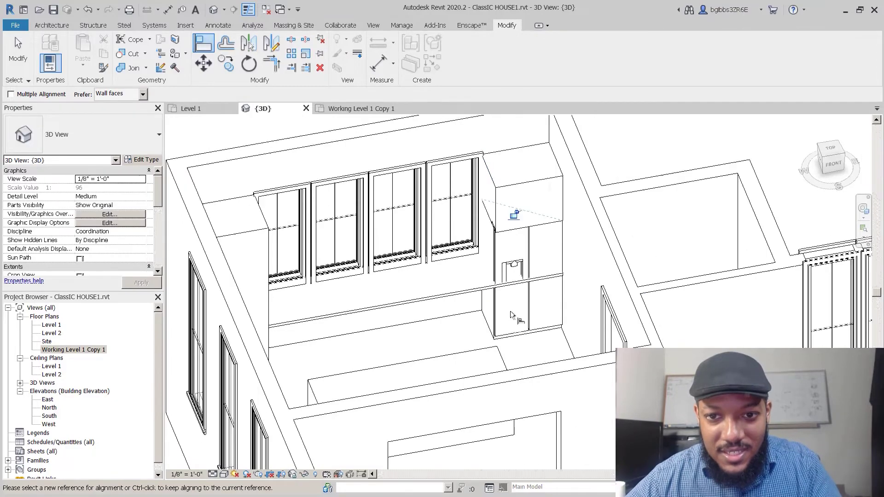
- Shorten the window-side countertop in the Level 1 plan so that it ends at the refrigerator's casework
middle_click_drag(532, 287, 483, 253, "shift")
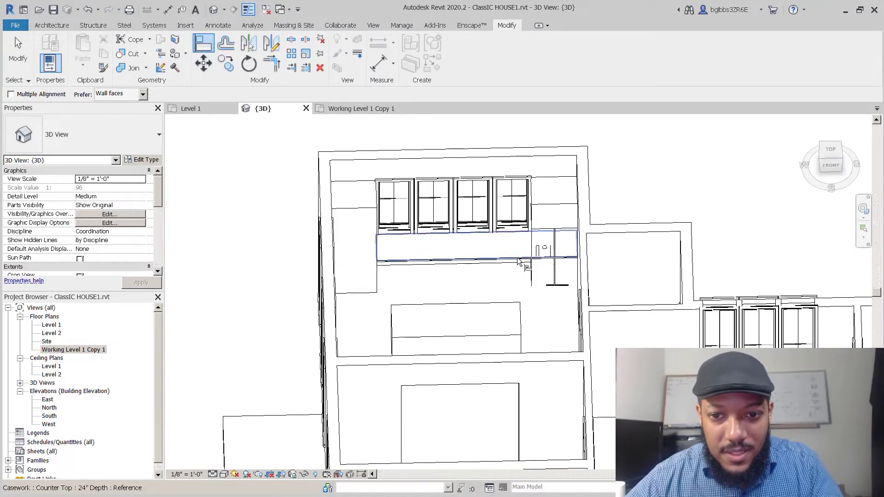
left_click(525, 253)
scroll(491, 217, "up", 5)
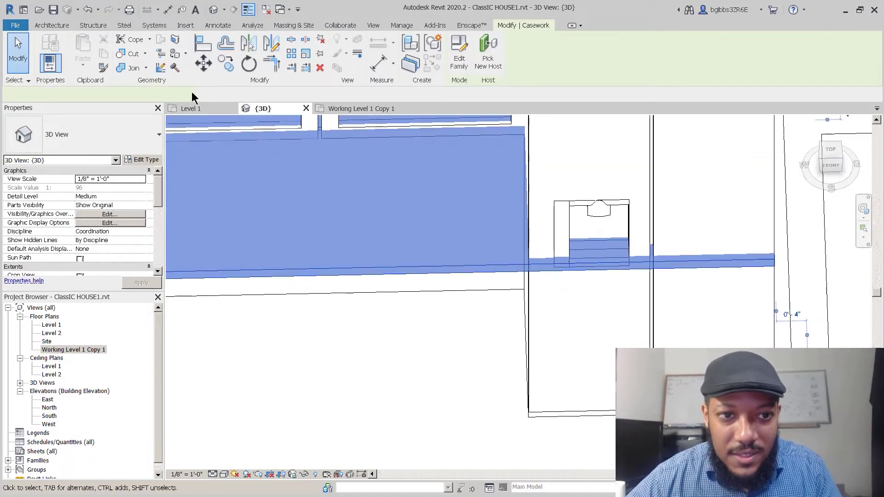
key("ctrl+Tab")
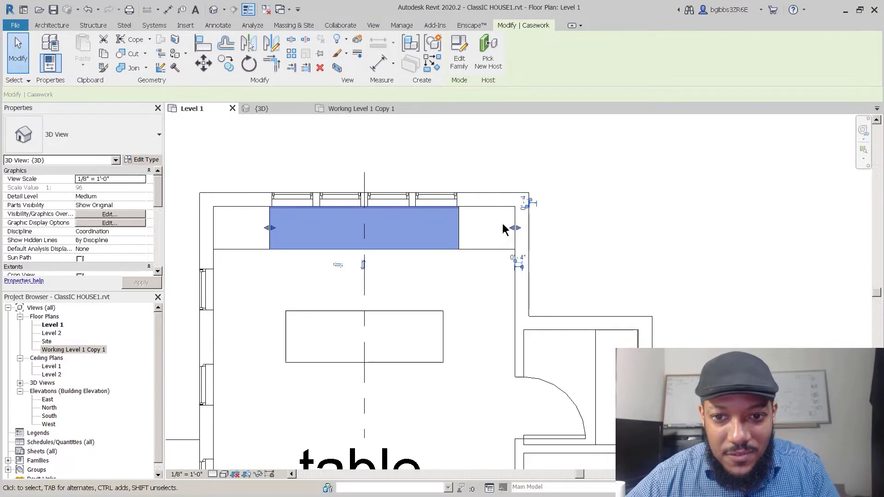
scroll(512, 230, "up", 3)
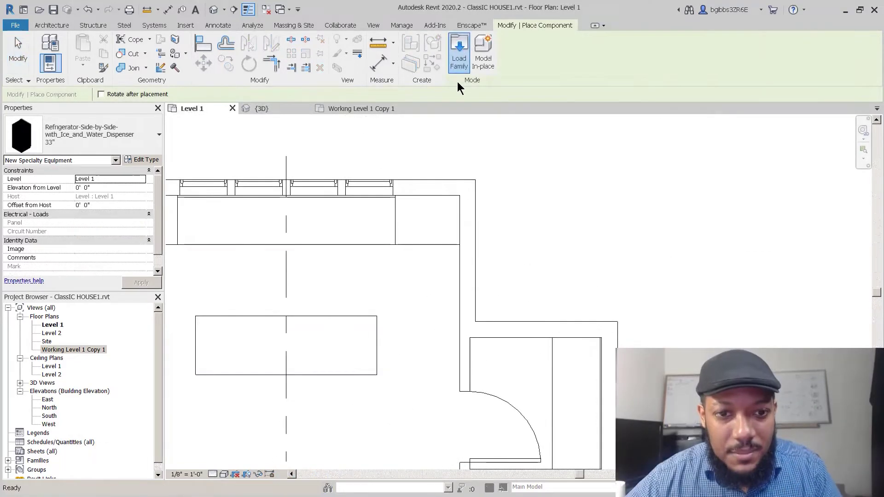
- Compare the range, oven and cooktop families in the Mid-Range folder and load Range-Electric
left_click(459, 71)
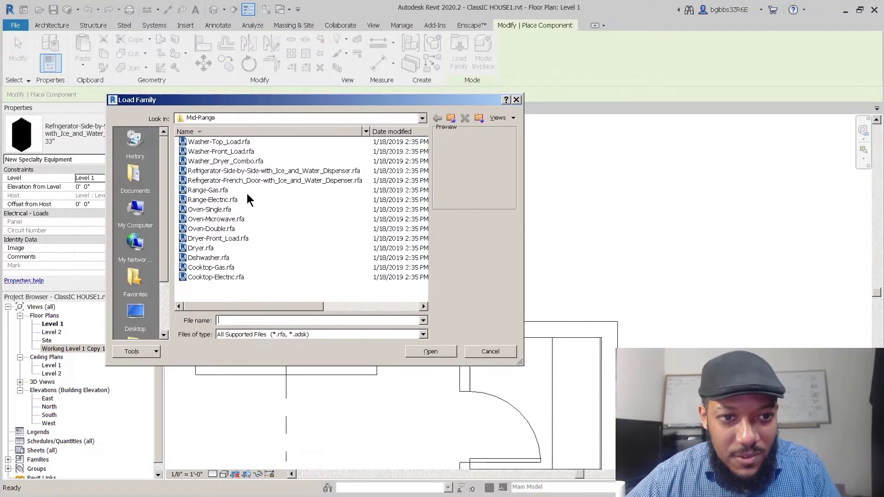
left_click(226, 203)
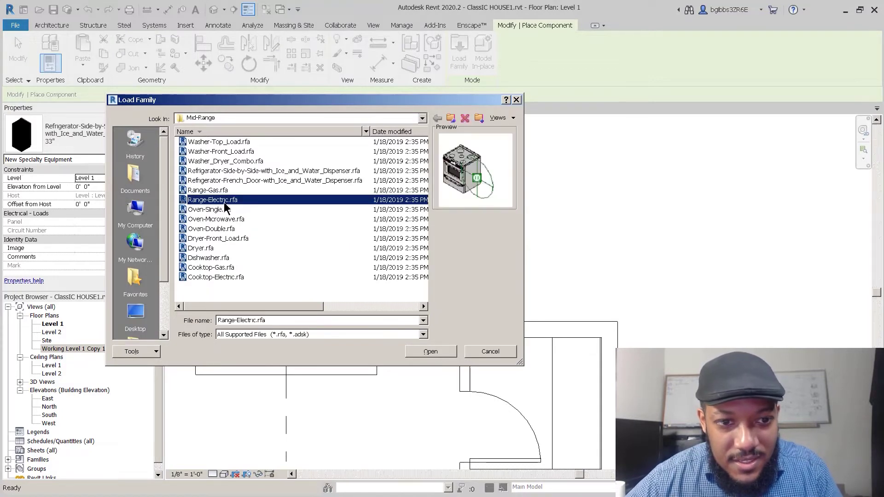
left_click(226, 192)
left_click(224, 201)
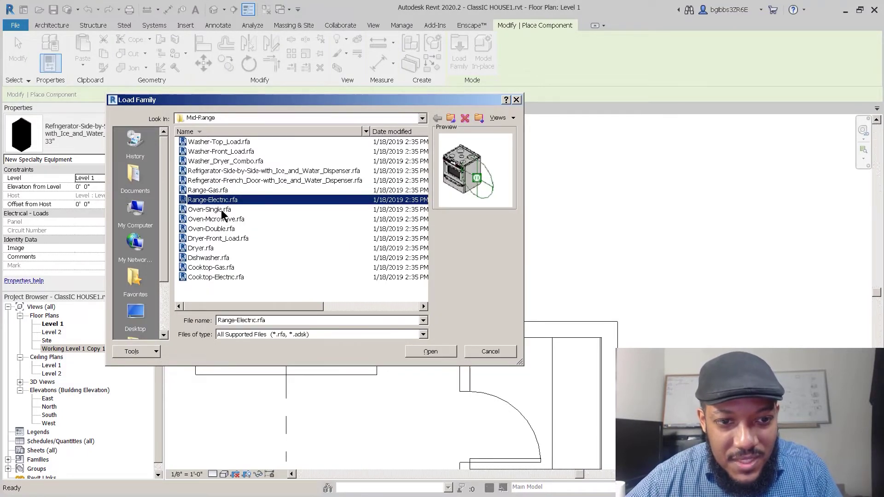
left_click(222, 210)
left_click(221, 217)
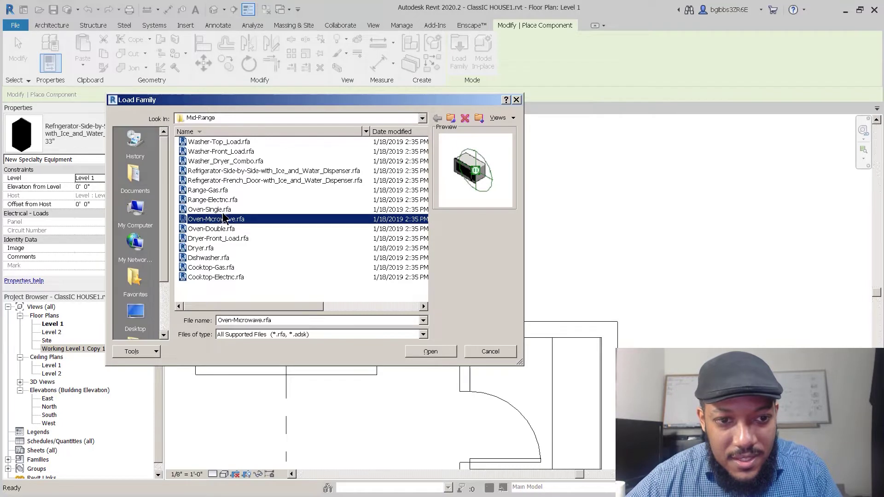
left_click(225, 201)
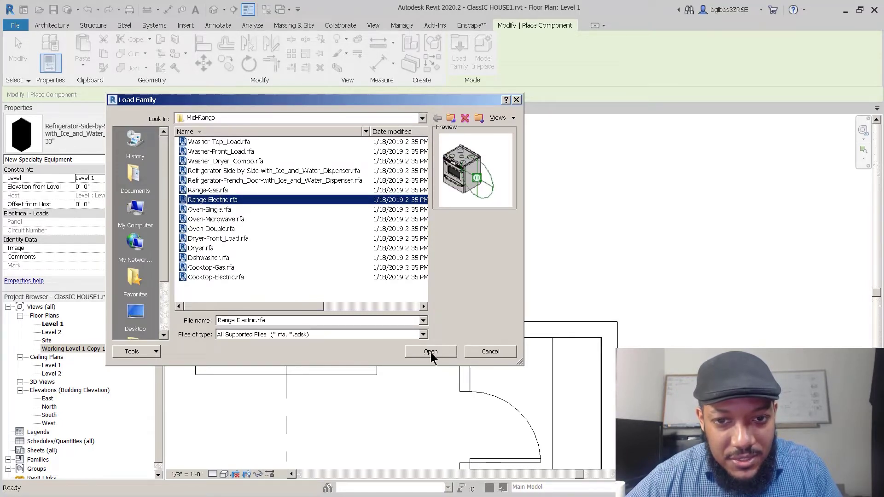
left_click(211, 268)
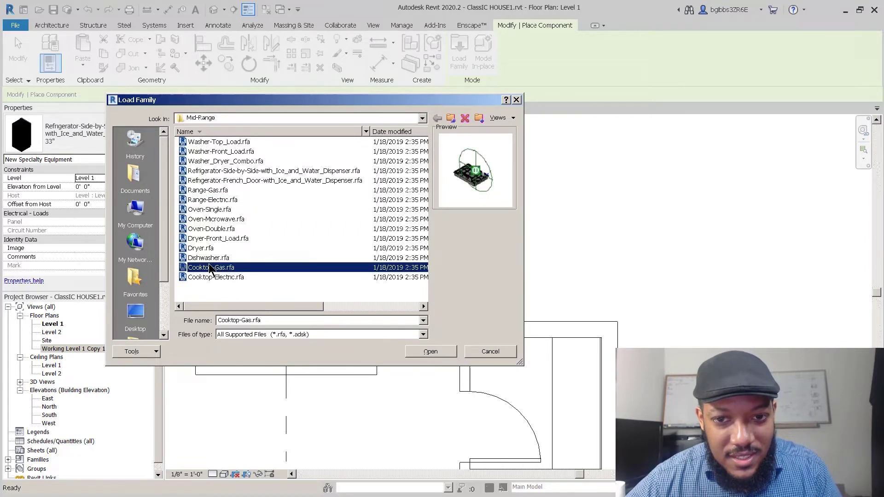
left_click(220, 201)
left_click(228, 219)
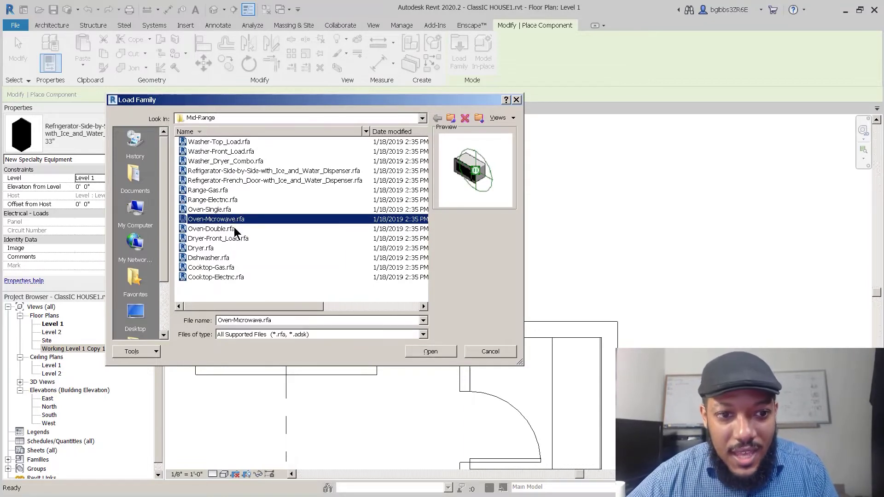
left_click(235, 229)
left_click(228, 210)
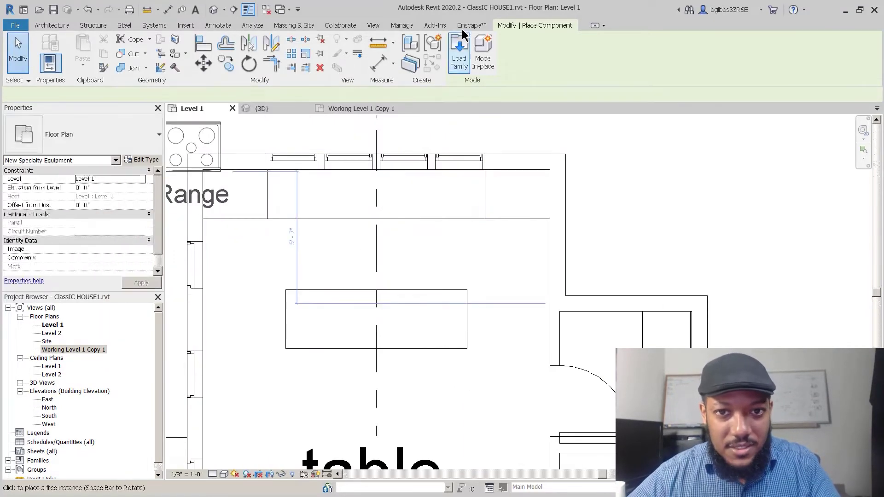
- Load the Cooktop-Electric family and place the 30" cooktop on the island at the kitchen's centre line
left_click(455, 54)
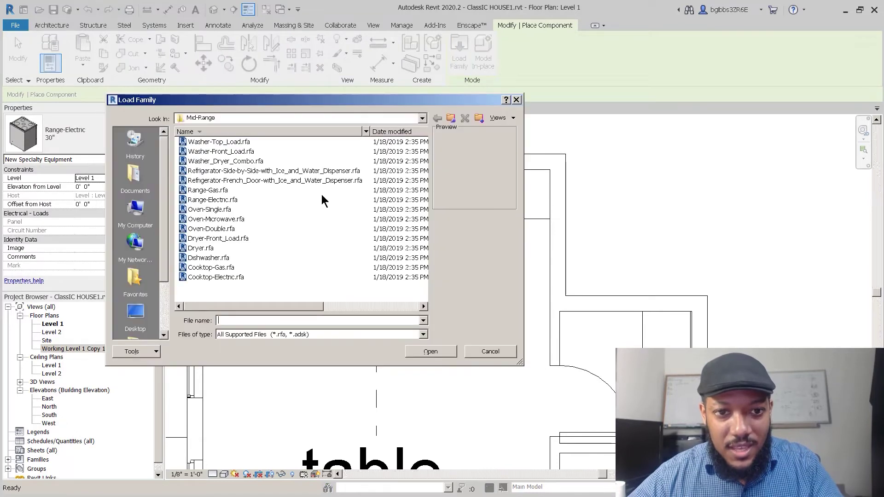
left_click(217, 201)
left_click(224, 271)
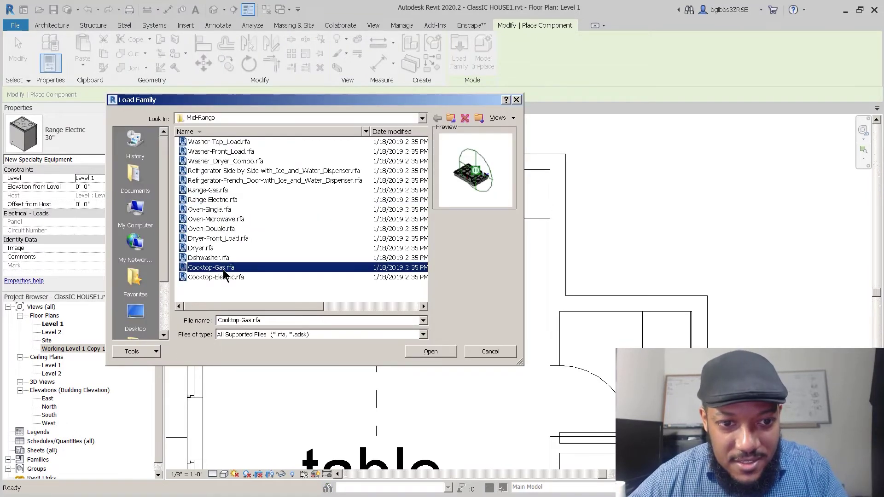
left_click(223, 277)
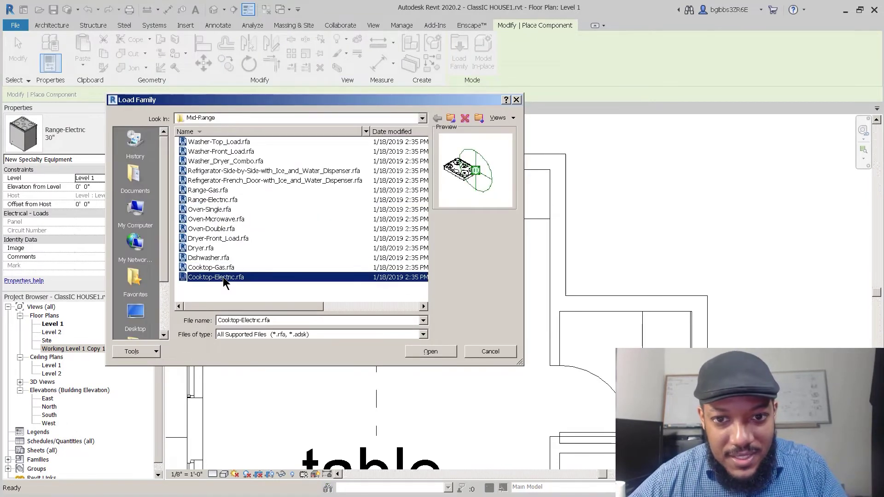
left_click(448, 355)
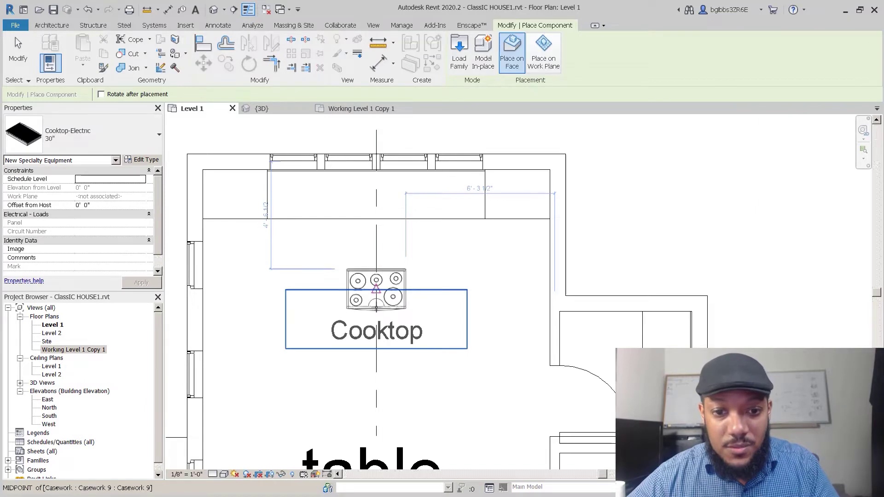
left_click(377, 310)
key("Escape")
- Rotate the island cooktop 180 degrees about its centre
scroll(386, 330, "up", 2)
left_click(409, 327)
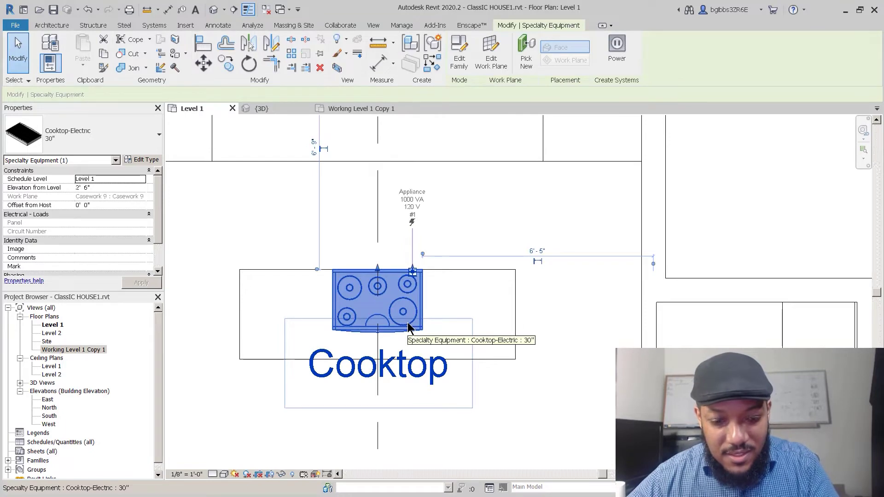
key("r")
key("o")
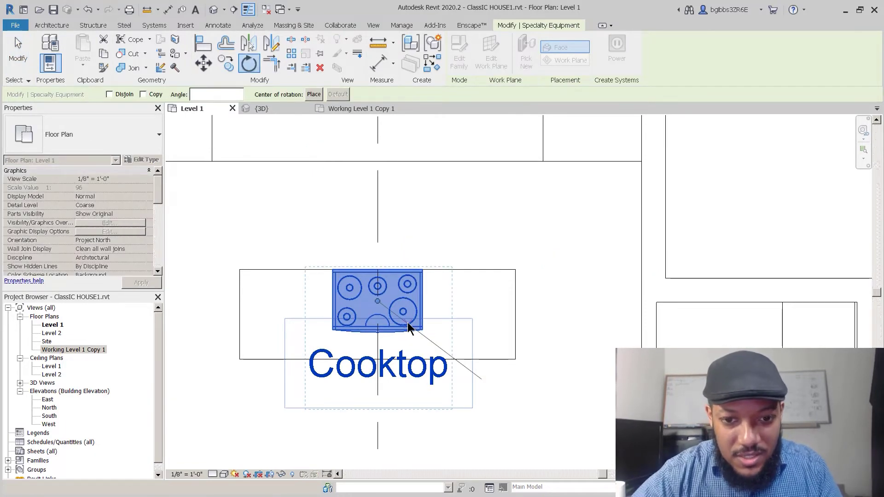
left_click(458, 211)
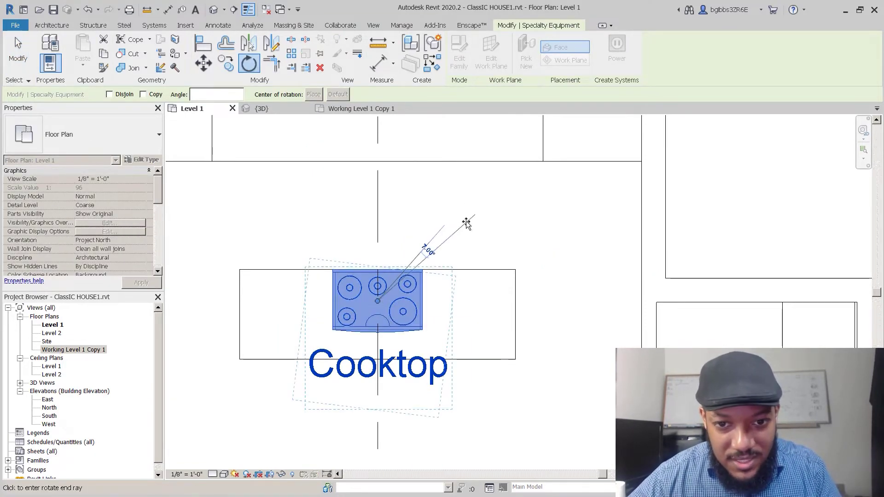
type("180")
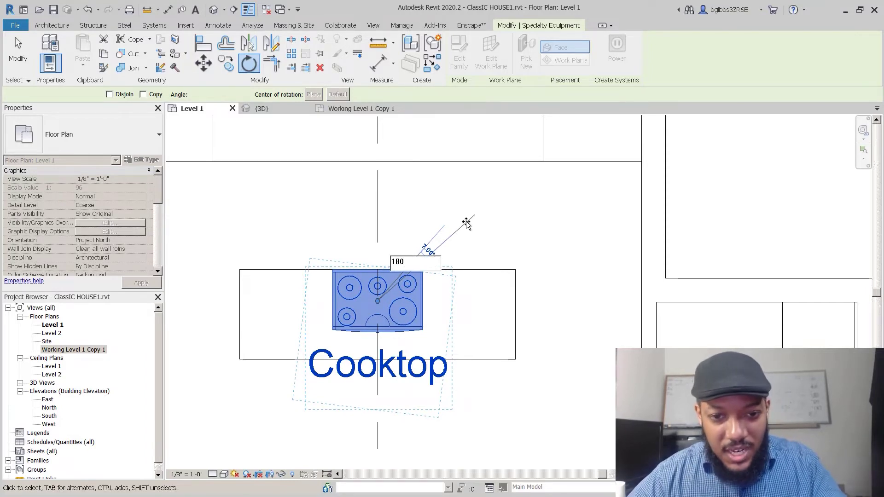
key("Return")
key("Escape")
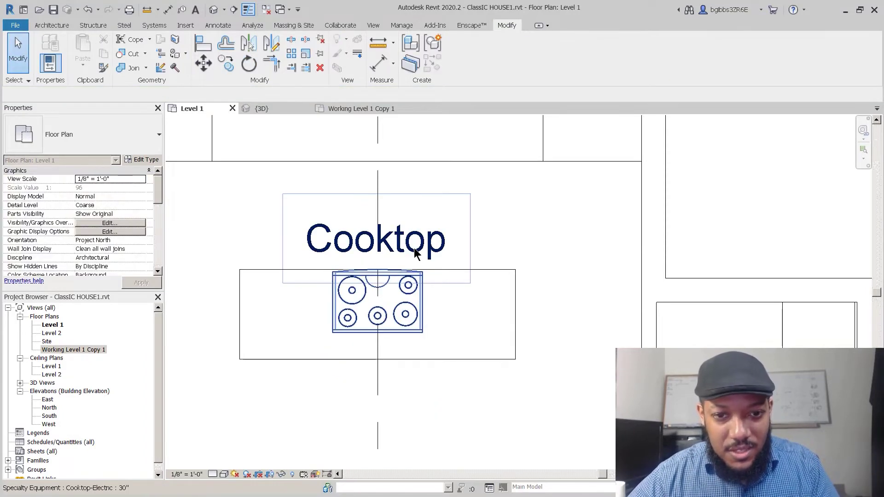
- Turn off Show Label in the 30" Cooktop-Electric type properties
left_click(144, 160)
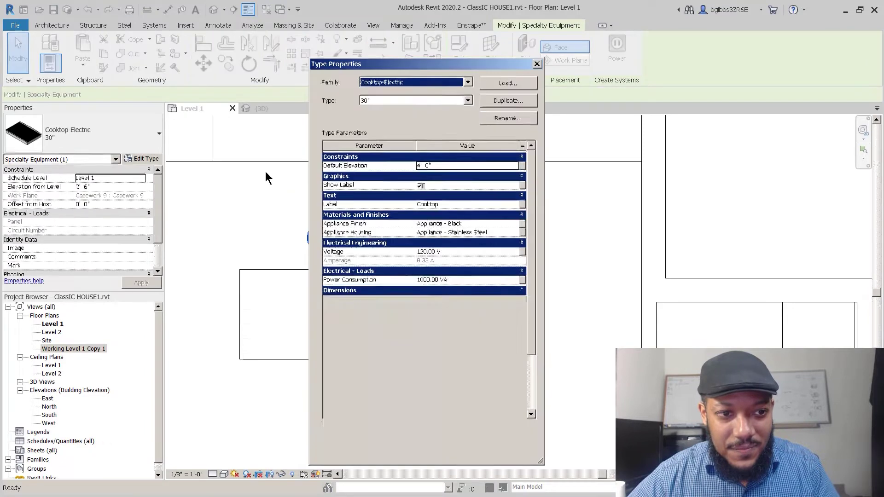
left_click(420, 186)
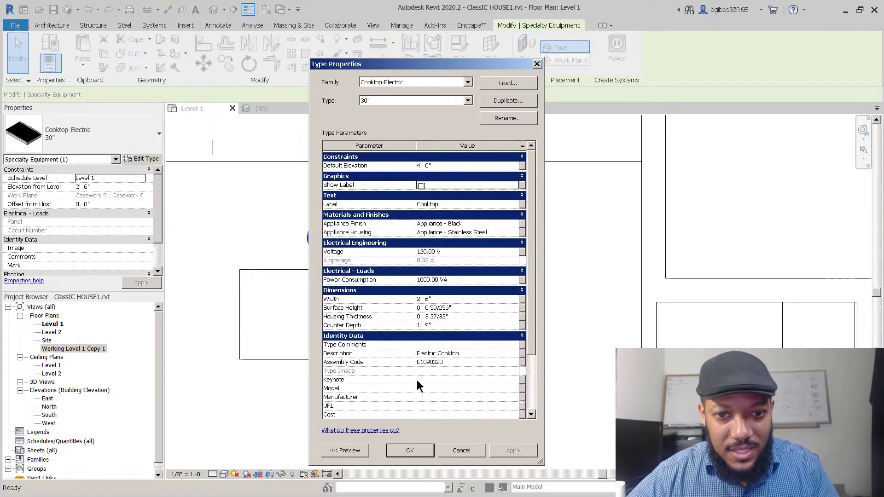
left_click(411, 450)
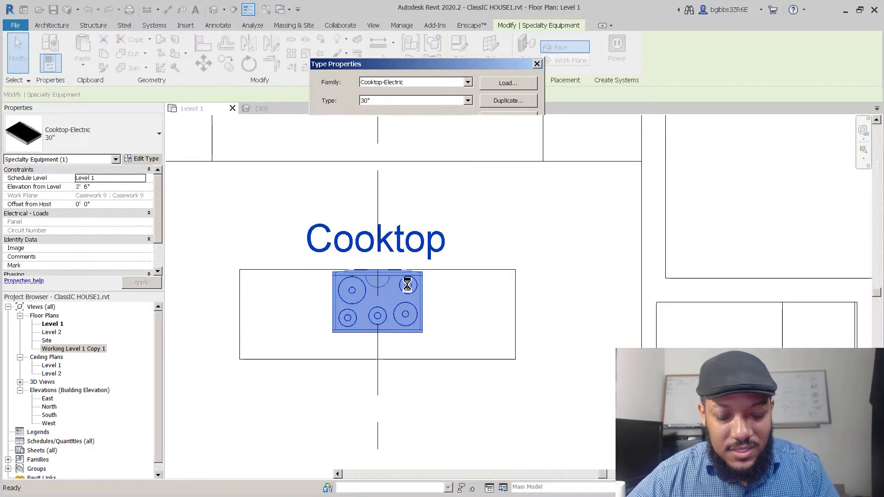
key("Escape")
- Compare the dishwasher, oven and washer families in the Mid-Range folder and load Washer_Dryer_Combo as the component to place
key("c")
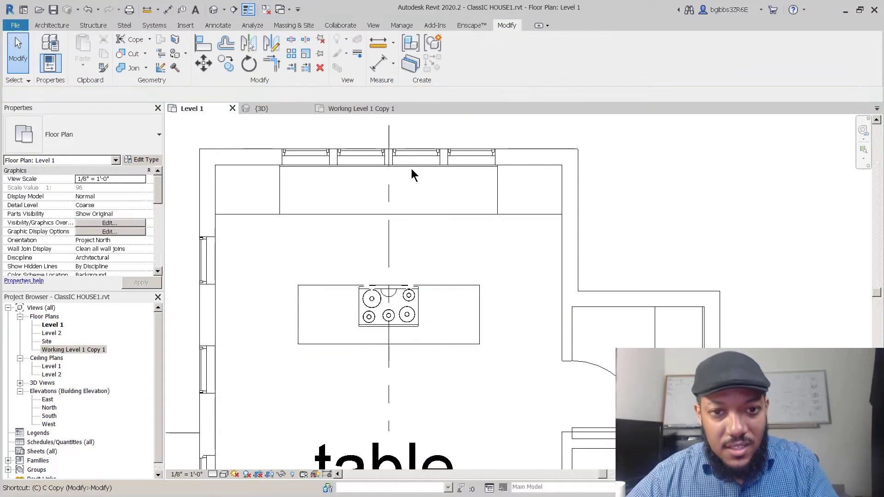
key("m")
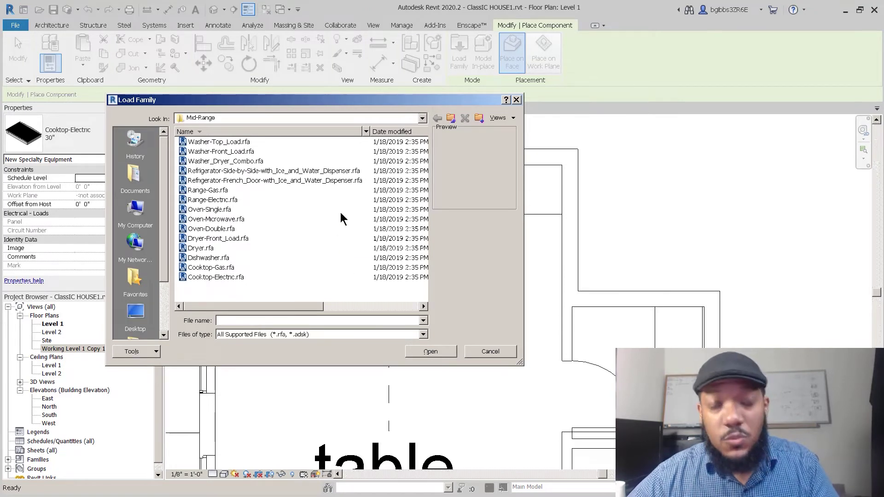
left_click(227, 268)
left_click(220, 259)
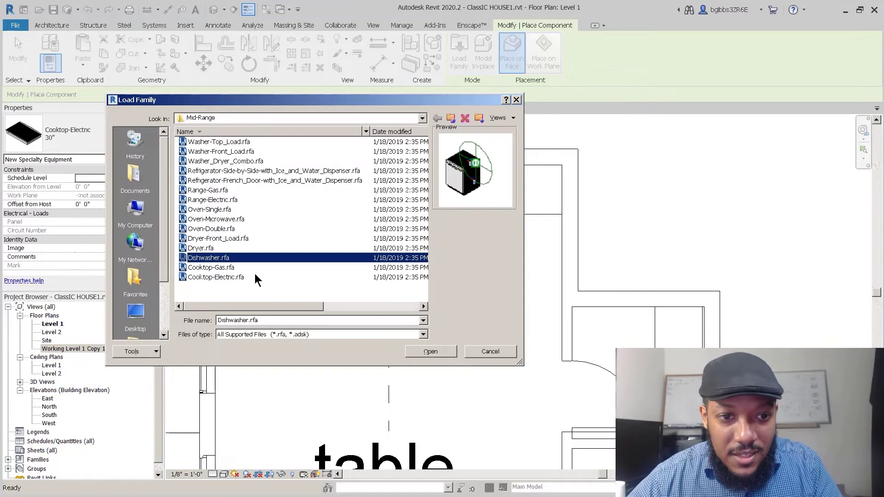
left_click(214, 221)
left_click(225, 162)
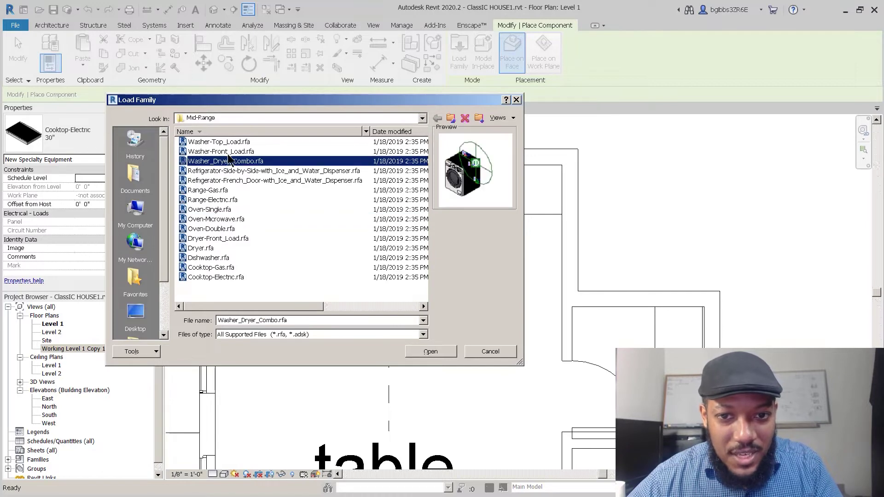
left_click(229, 152)
left_click(234, 159)
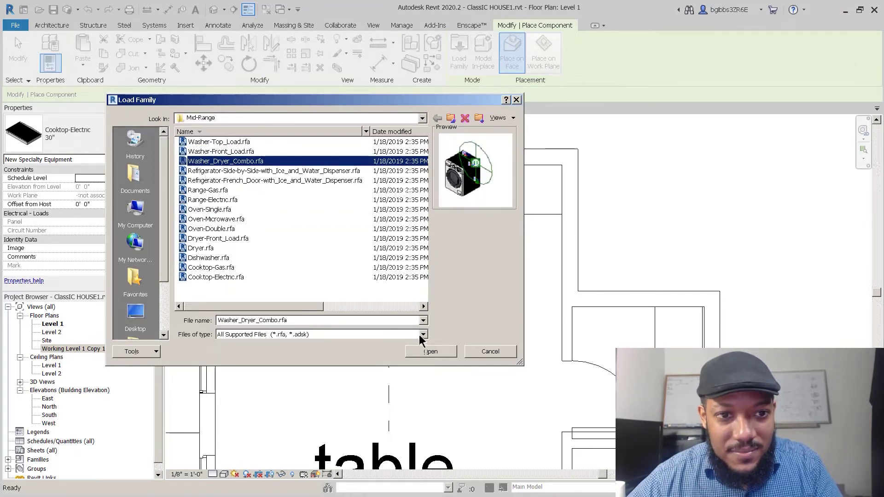
left_click(240, 152)
left_click(238, 143)
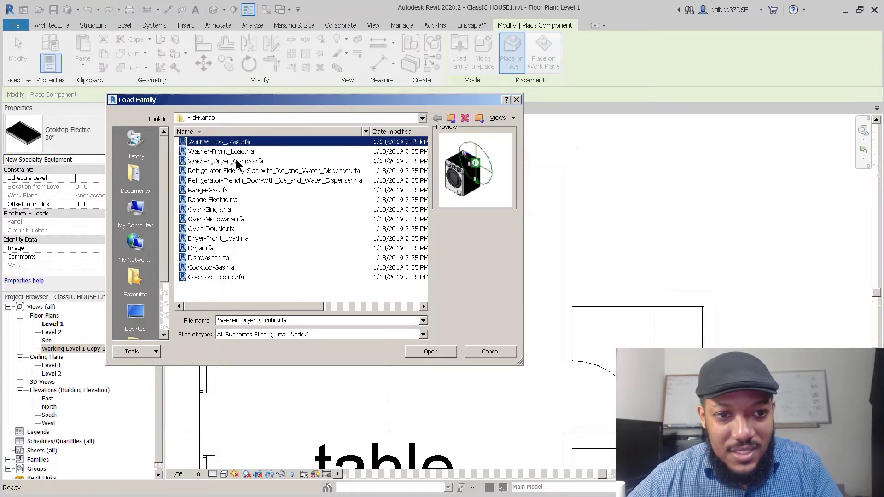
left_click(236, 162)
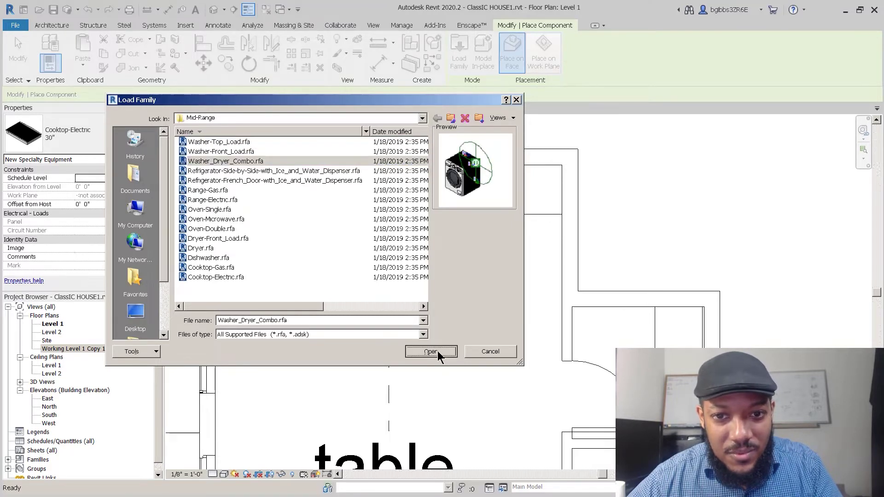
left_click(437, 351)
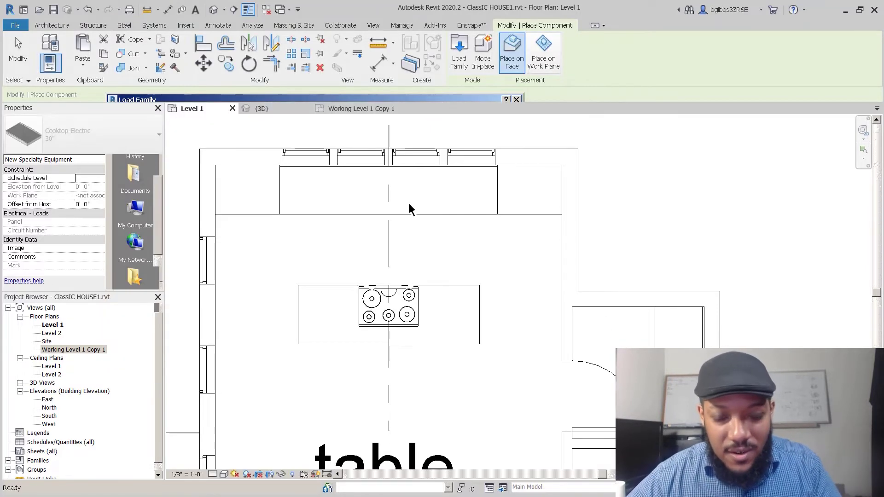
- Place the 24" washer-dryer in the small laundry room, between the door swing and the lower wall
scroll(516, 368, "down", 3)
middle_click_drag(520, 344, 521, 163)
scroll(512, 307, "up", 3)
left_click(512, 354)
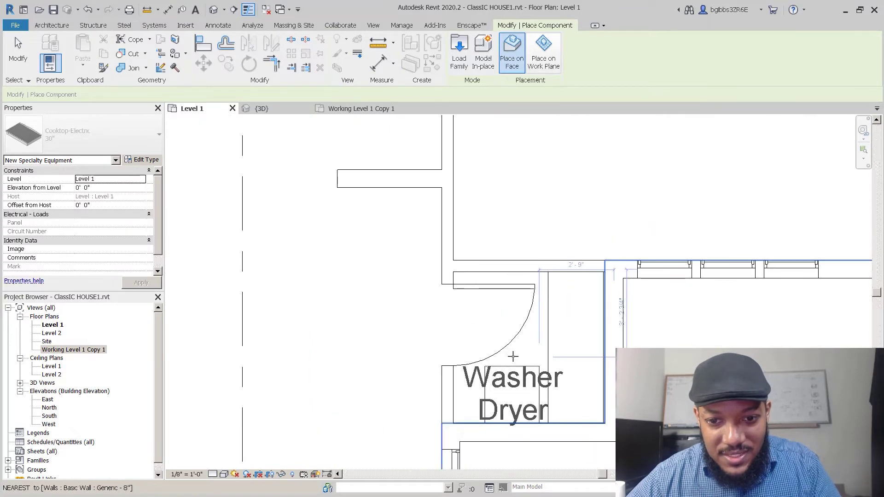
key("Escape")
key("Escape")
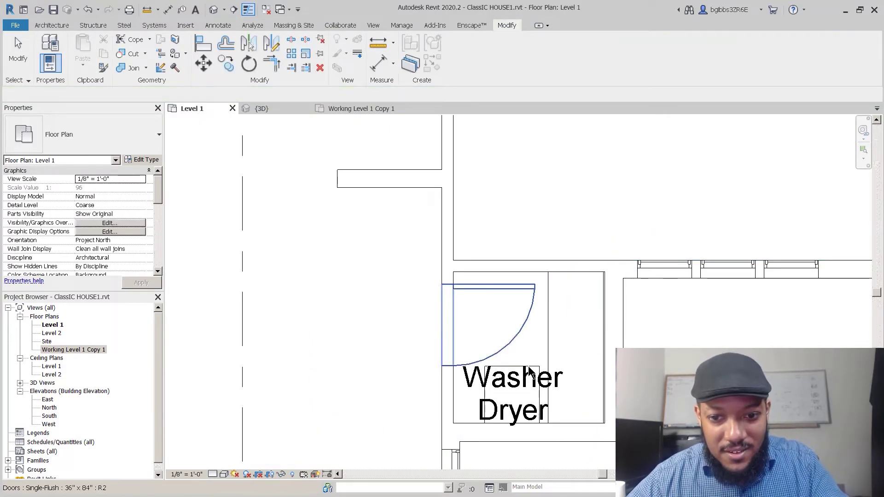
- Turn off Show Label in the 24" Washer_Dryer_Combo type properties
left_click(530, 369)
left_click(541, 388)
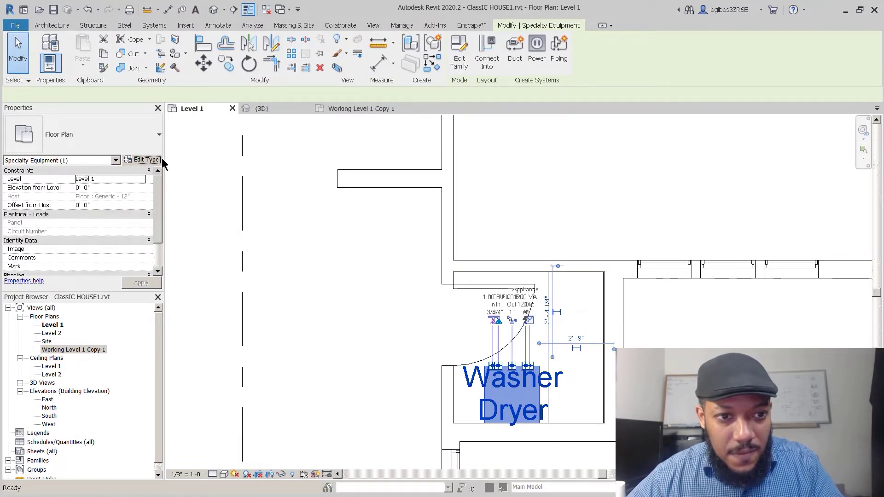
left_click(156, 161)
left_click(420, 186)
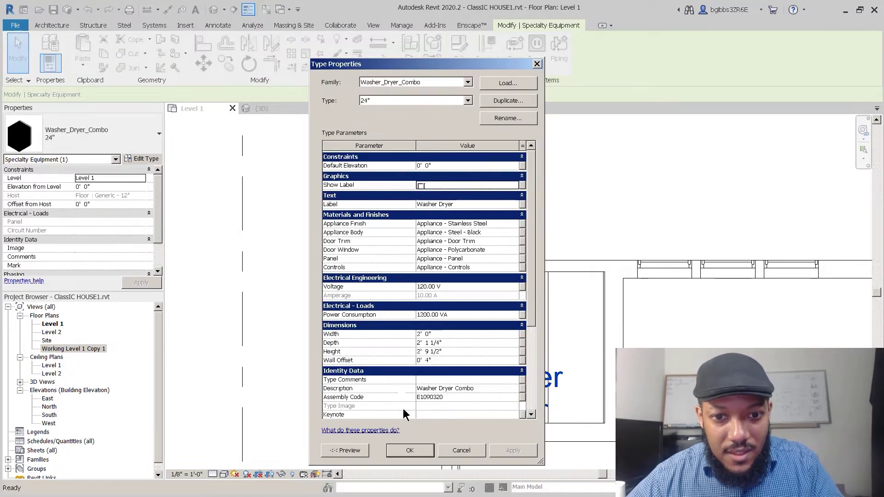
left_click(399, 454)
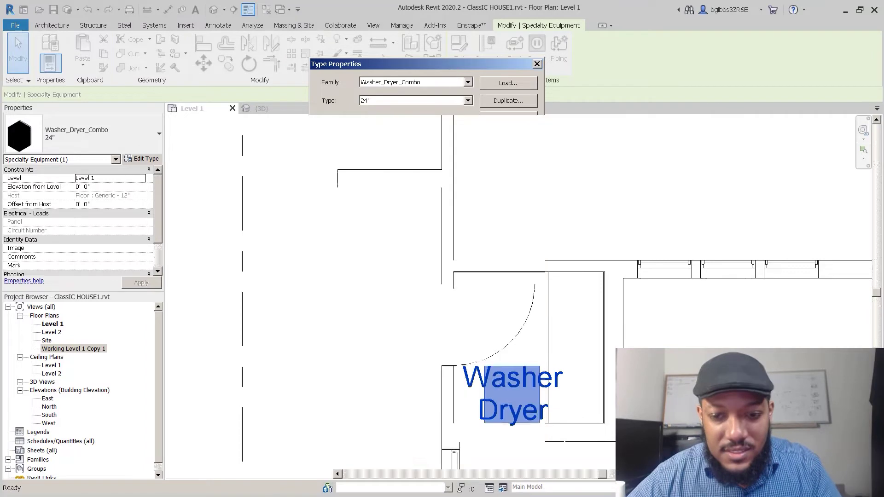
scroll(483, 342, "down", 2)
left_click(560, 386)
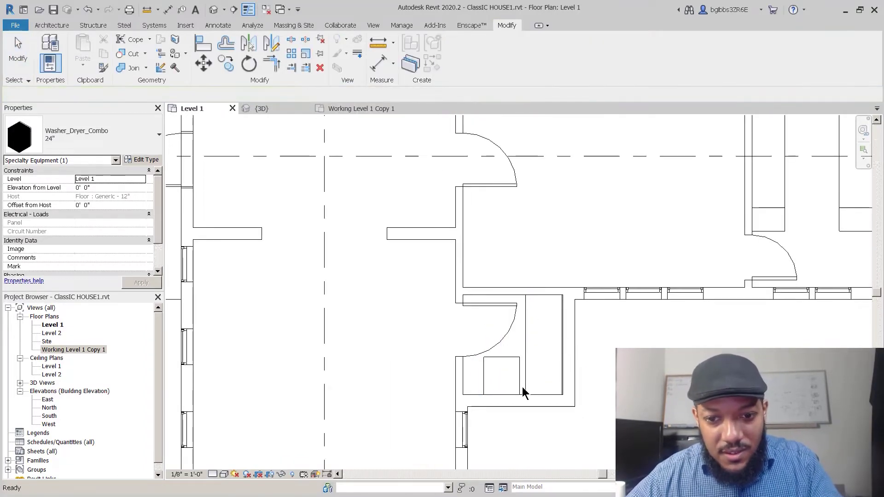
- Examine which way the washer-dryer faces in the laundry room, in plan and in the 3D view
middle_click_drag(444, 302, 444, 375)
scroll(410, 300, "down", 2)
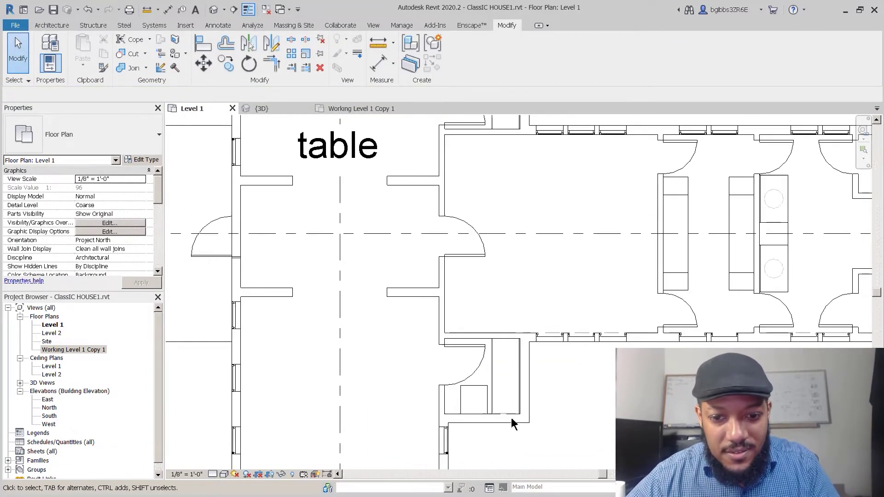
scroll(516, 425, "up", 3)
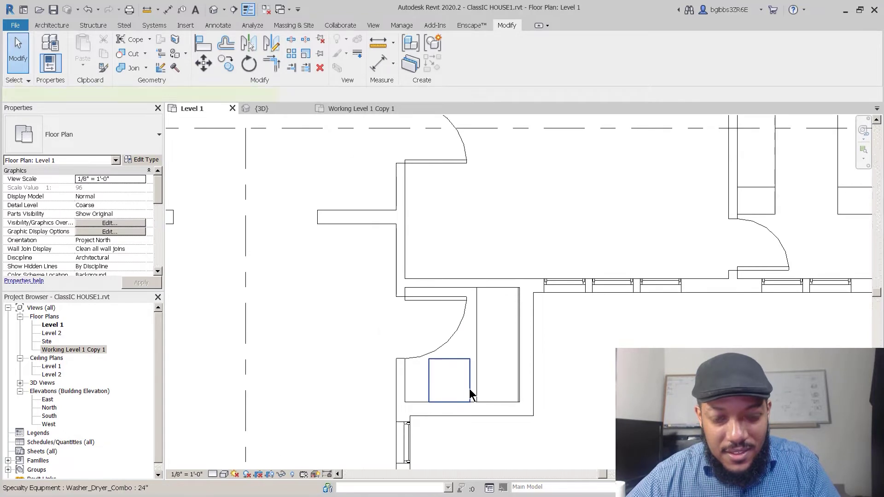
left_click(469, 389)
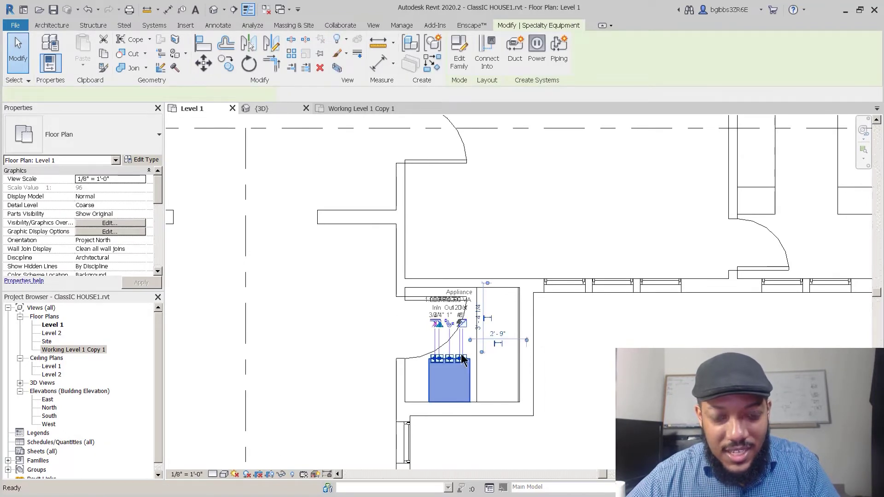
key("ctrl+Tab")
scroll(499, 271, "down", 10)
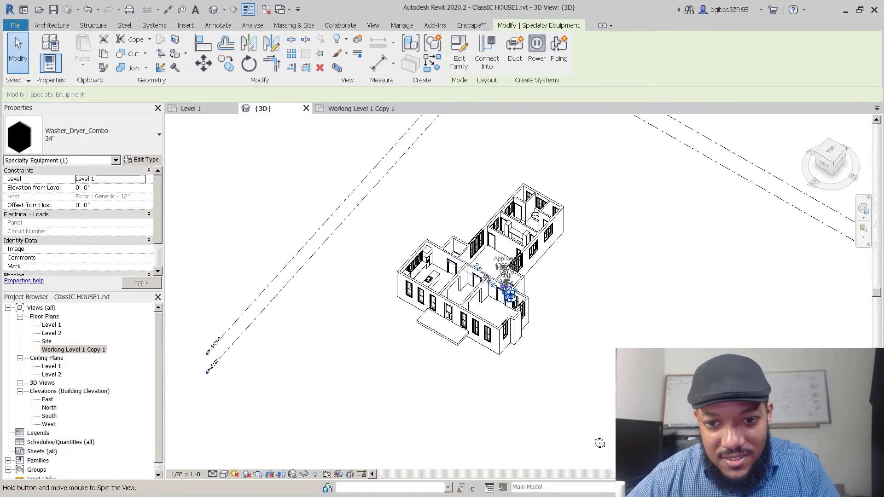
middle_click_drag(600, 443, 737, 443, "shift")
scroll(511, 293, "up", 6)
left_click(513, 291)
scroll(513, 292, "up", 5)
middle_click_drag(495, 353, 557, 249, "shift")
middle_click_drag(566, 308, 596, 381, "shift")
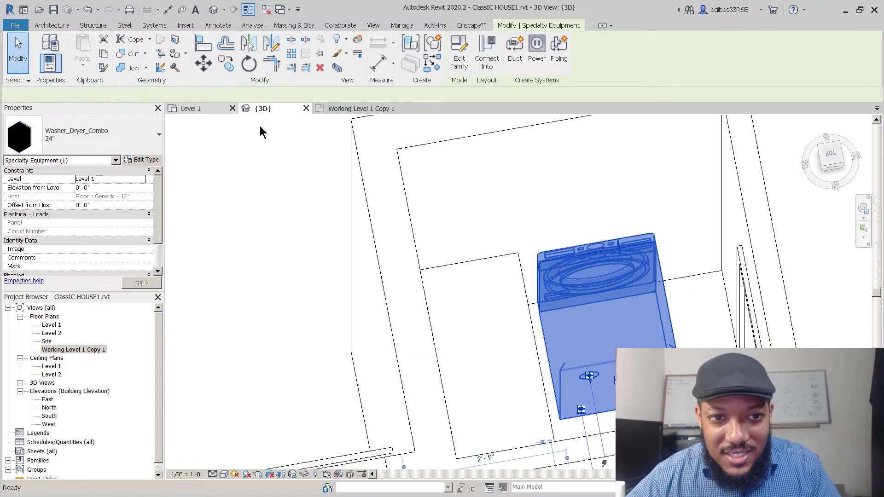
- Rotate the washer-dryer 180 degrees in the Level 1 floor plan
left_click(210, 109)
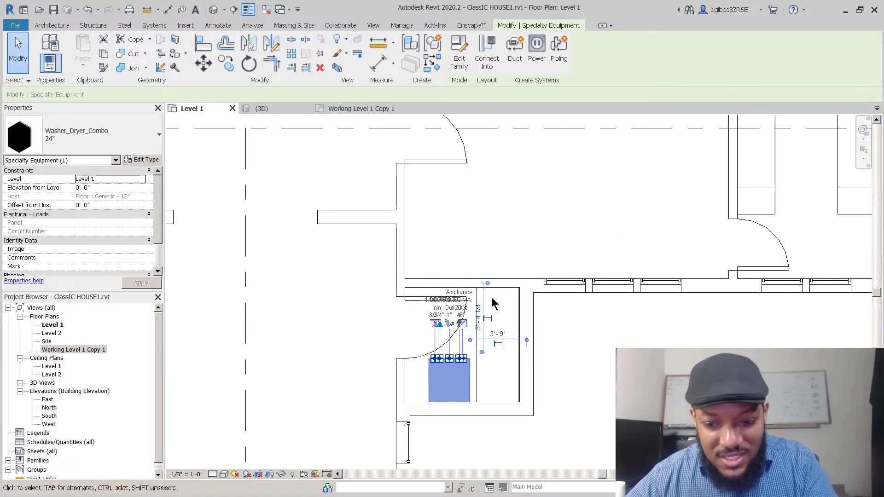
key("r")
key("o")
left_click(595, 336)
type("180")
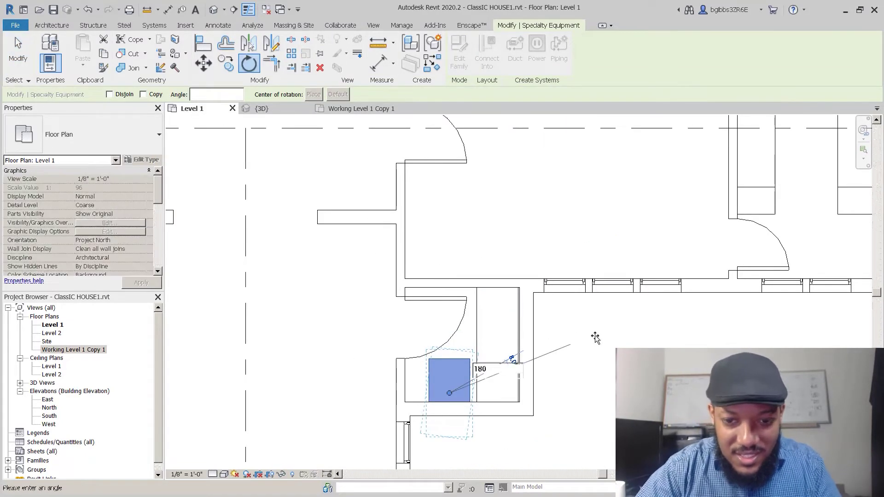
key("Return")
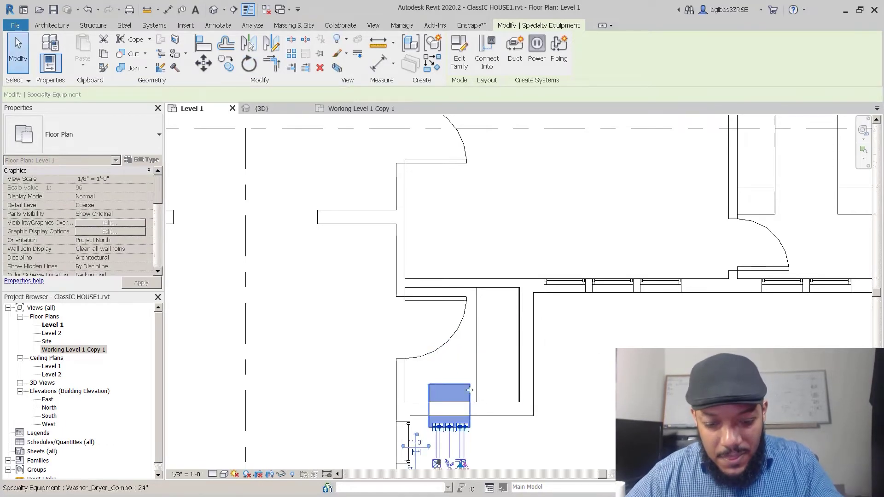
- Move the washer-dryer up into the laundry room so its lower edge meets the lower wall's inner face
scroll(480, 444, "up", 3)
key("m")
key("v")
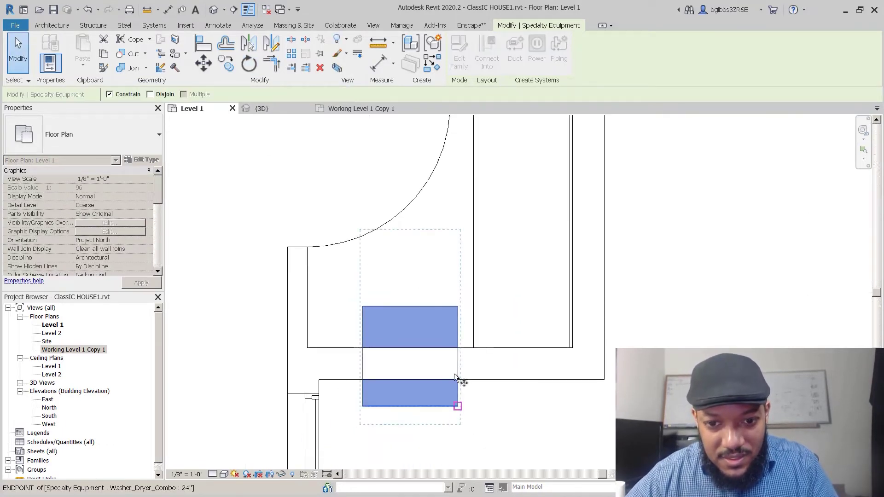
left_click(456, 383)
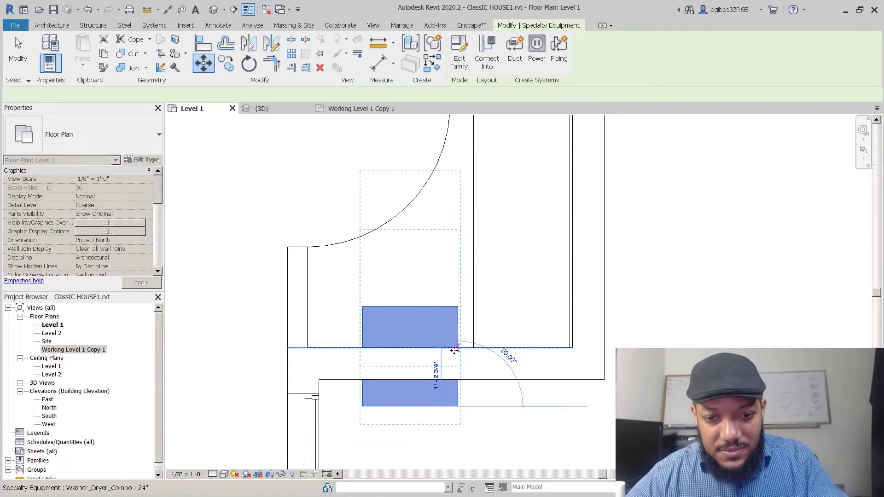
scroll(454, 350, "down", 3)
left_click(454, 350)
key("Escape")
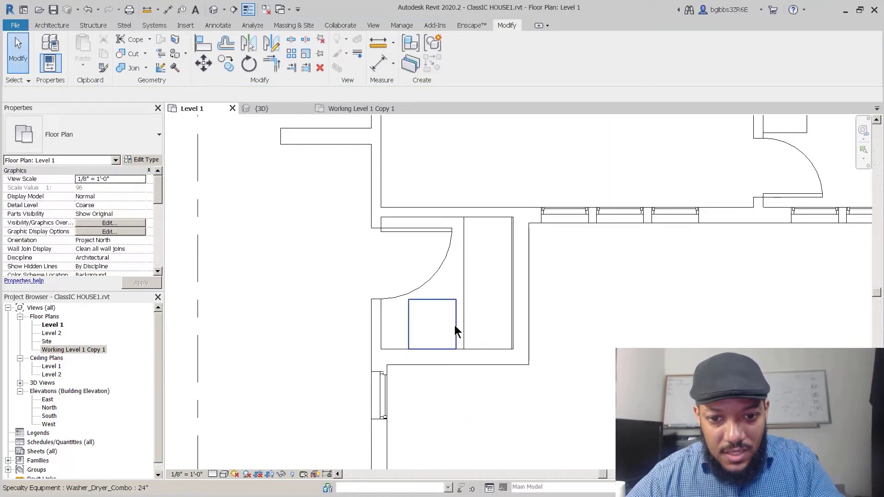
- Rotate the washer-dryer 90 degrees about its upper-right corner so that it slides under the laundry counter
left_click(455, 325)
scroll(454, 325, "up", 2)
key("r")
key("o")
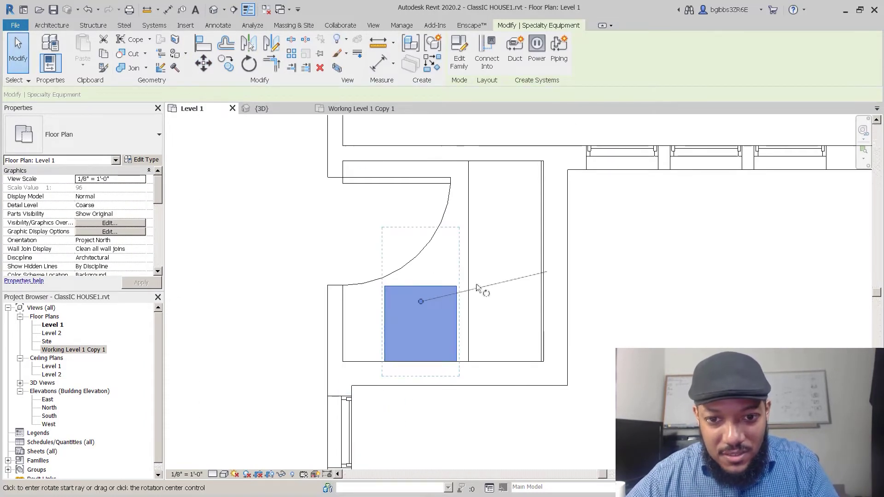
left_click(467, 284)
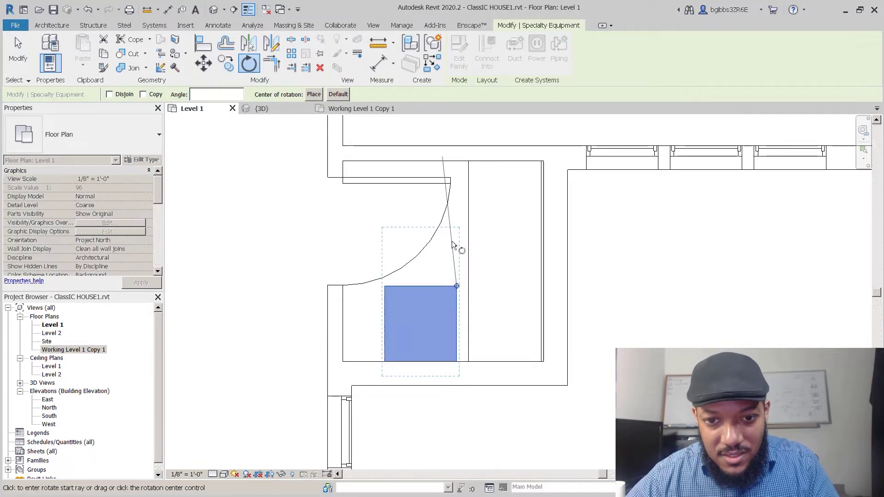
left_click(457, 286)
left_click(457, 221)
type("90")
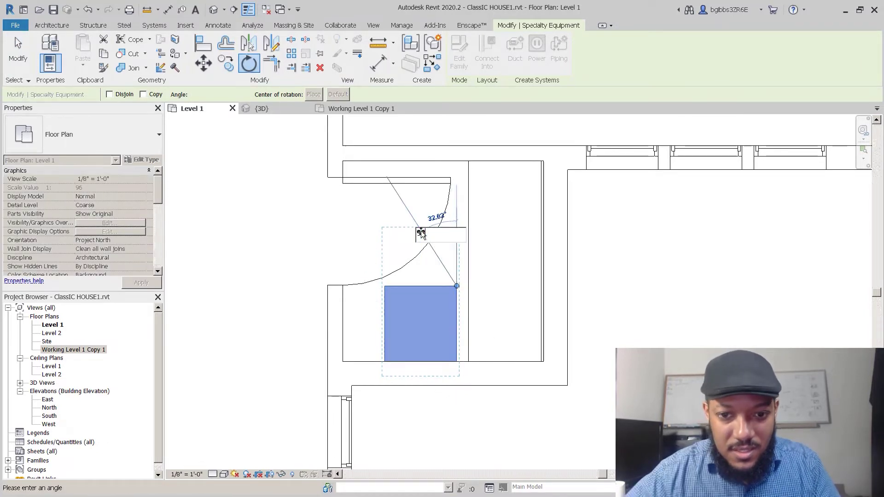
key("Return")
- Move the rotated washer-dryer down so its lower corner sits against the laundry room's lower wall
scroll(541, 372, "up", 3)
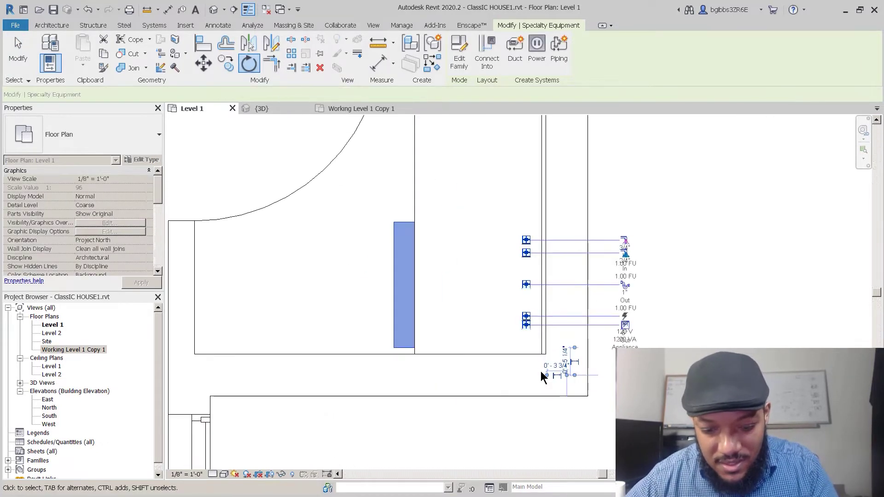
key("Escape")
key("m")
key("v")
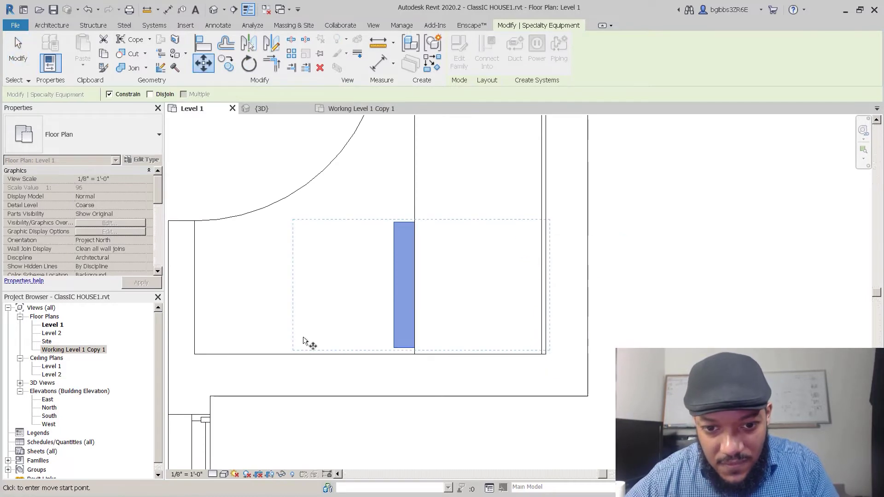
left_click(394, 351)
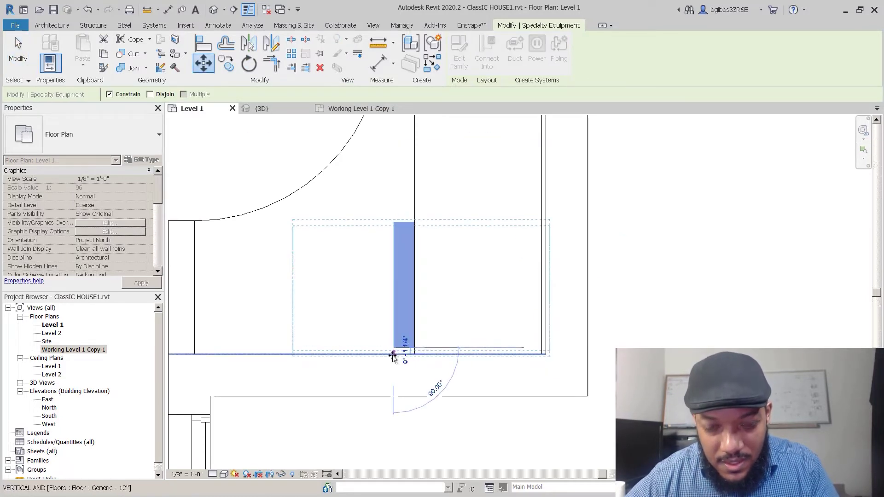
left_click(406, 300)
key("Escape")
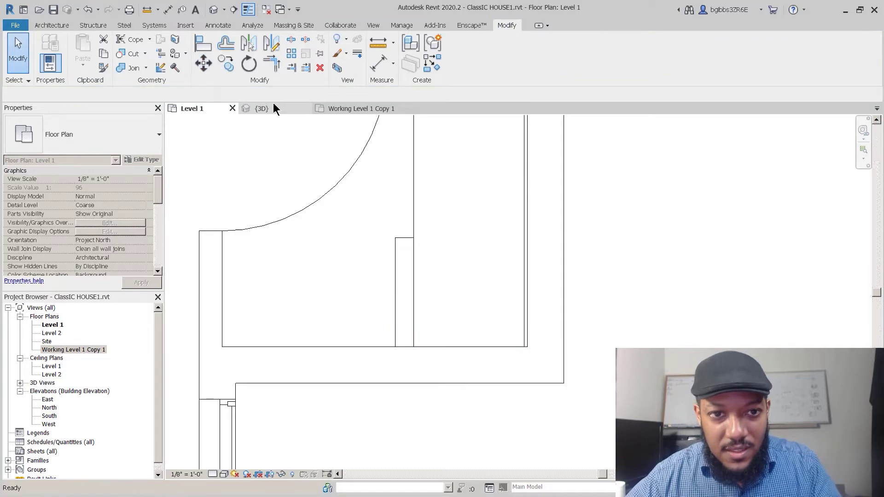
- Examine the washer-dryer and the kitchen layout in the 3D view, and return to the kitchen in the Level 1 plan
left_click(272, 106)
middle_click_drag(466, 277, 514, 217, "shift")
scroll(515, 216, "down", 8)
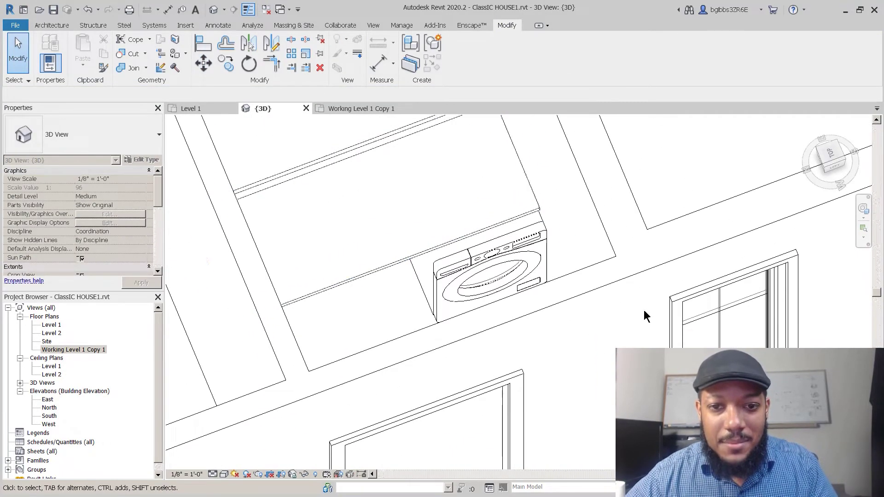
middle_click_drag(565, 331, 529, 148, "shift")
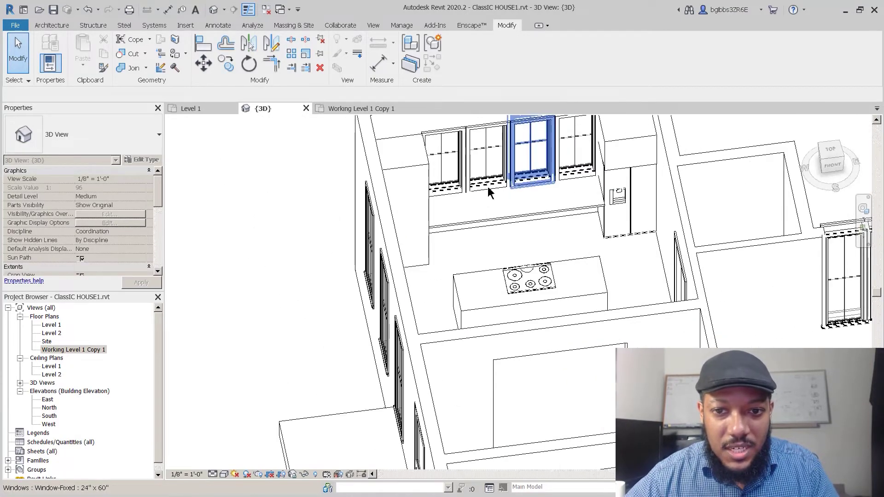
key("ctrl+Tab")
scroll(470, 316, "down", 3)
scroll(464, 342, "up", 4)
scroll(420, 241, "up", 3)
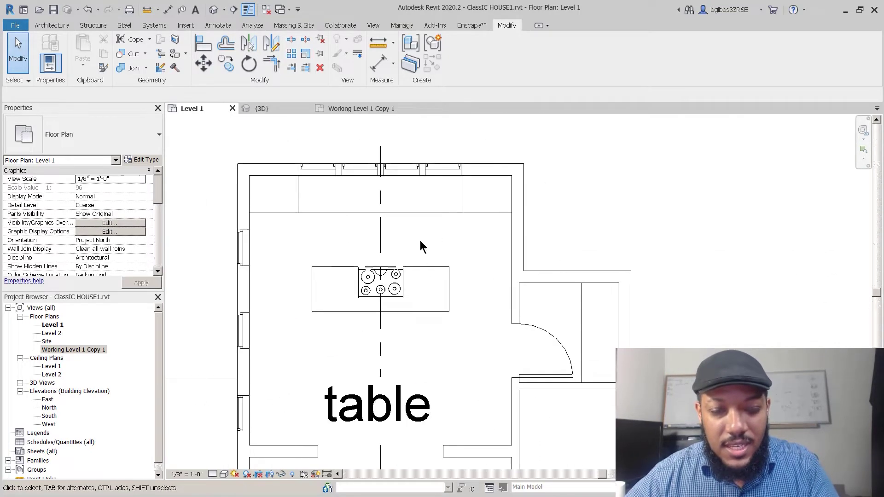
- Start placing a new component and browse the US Imperial family library to the architectural plumbing fixtures' Sinks folder
key("c")
key("m")
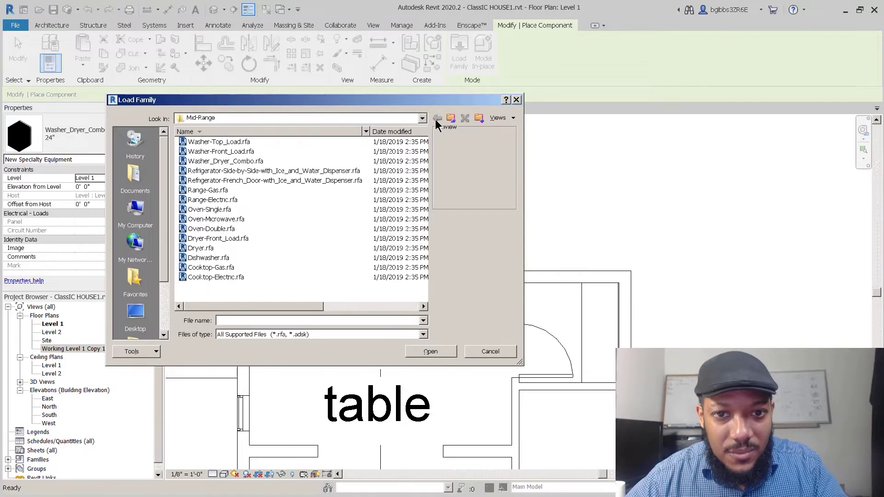
left_click(451, 119)
left_click(452, 119)
left_click(452, 119)
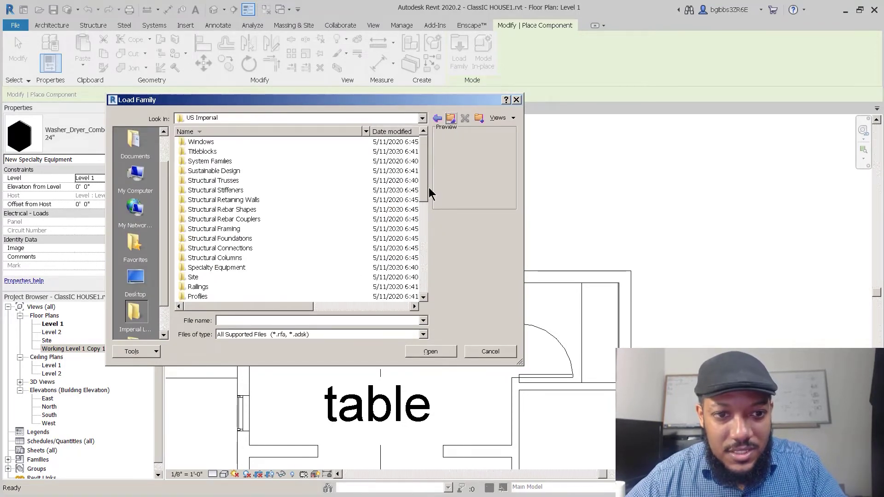
scroll(423, 206, "down", 2)
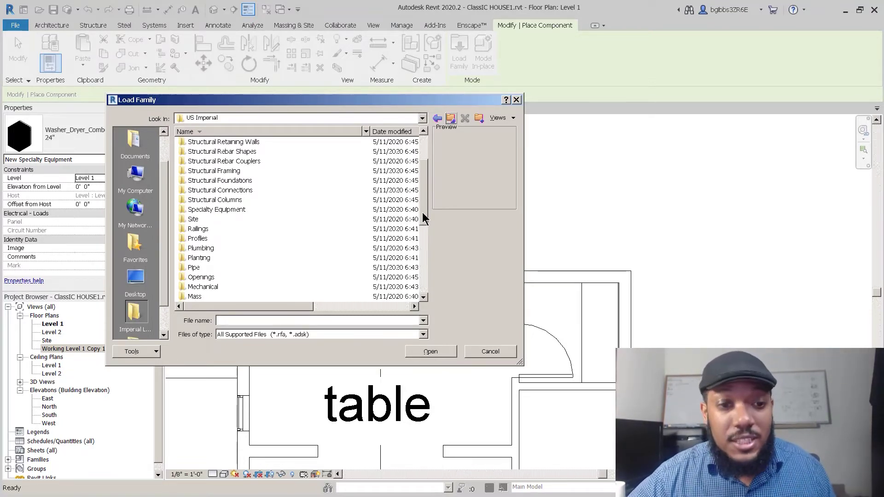
double_click(206, 248)
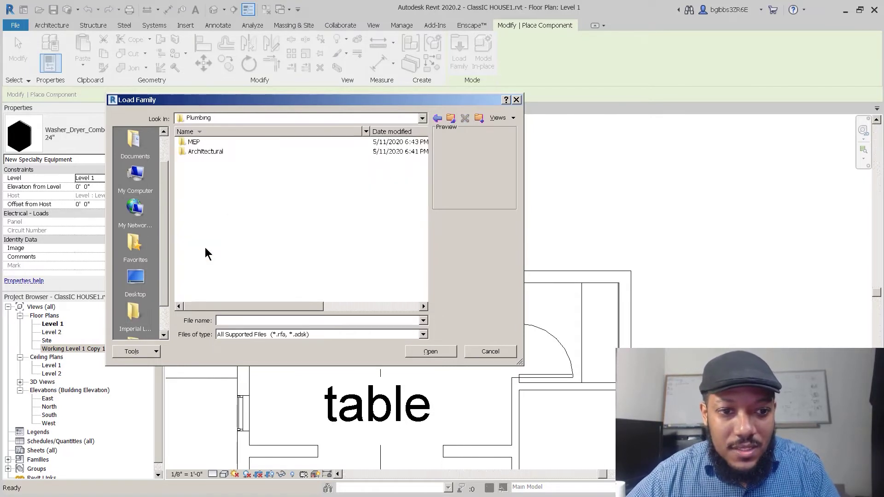
double_click(209, 152)
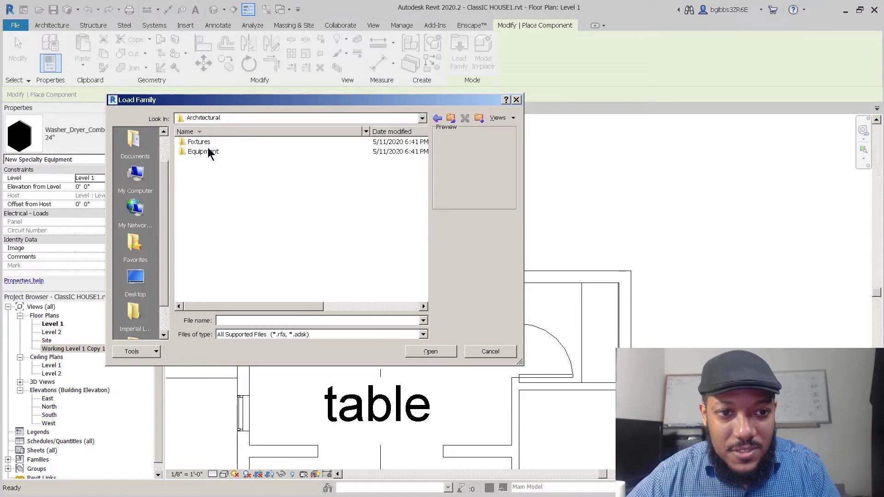
double_click(203, 142)
double_click(206, 163)
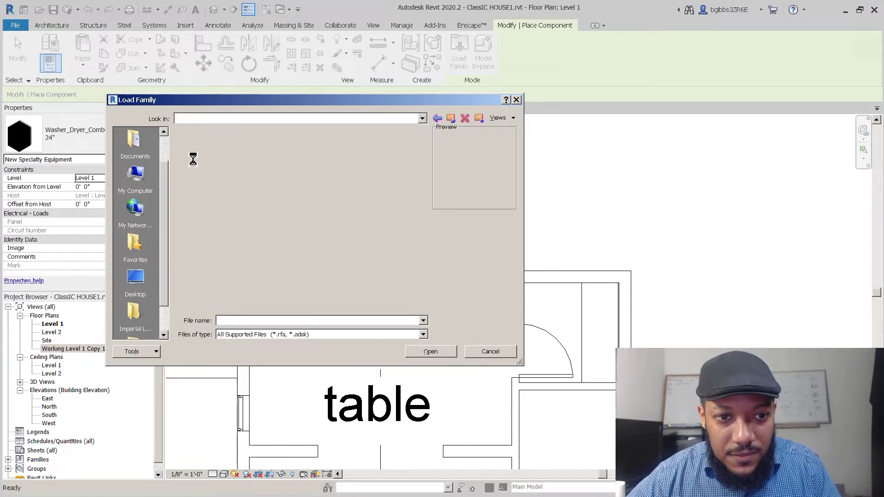
- Preview the available sink families and load Sink Kitchen-Double.rfa
left_click(213, 143)
key("Down")
key("Down")
key("Down")
key("Down")
key("Down")
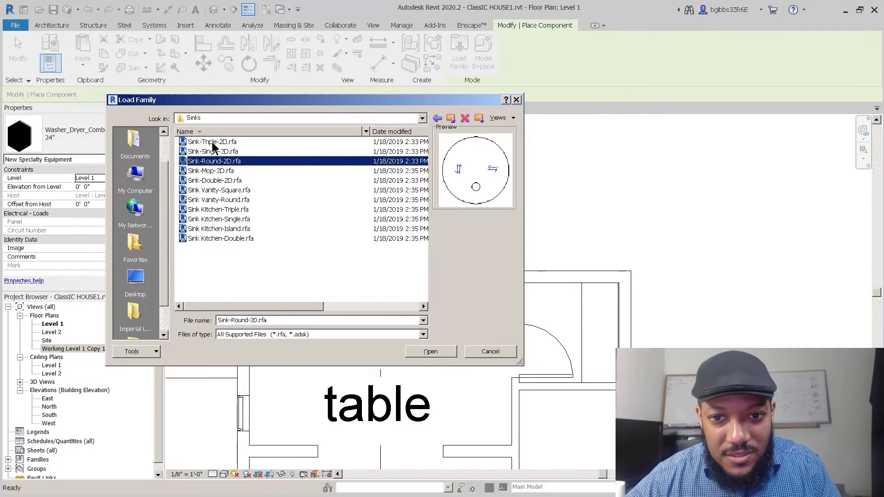
key("Down")
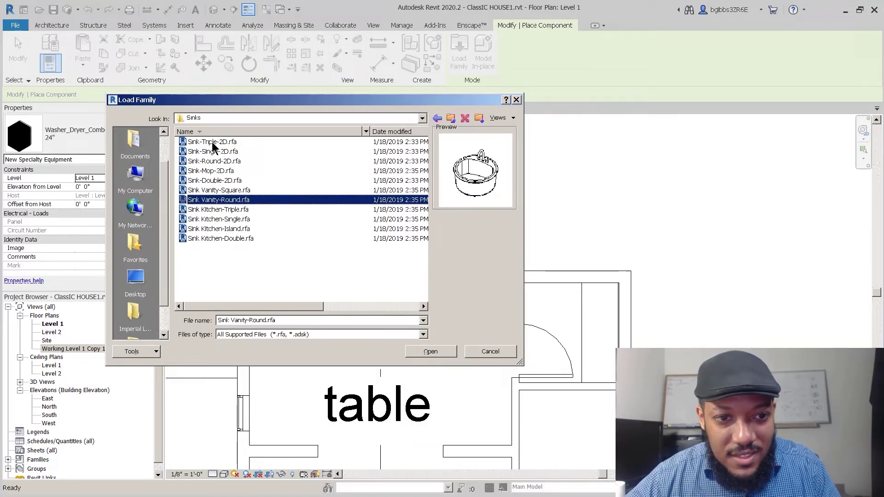
left_click(237, 220)
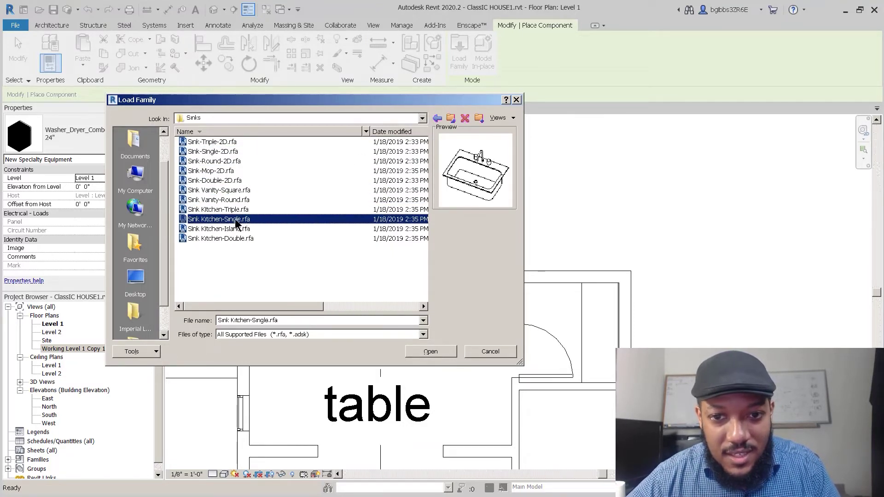
key("Down")
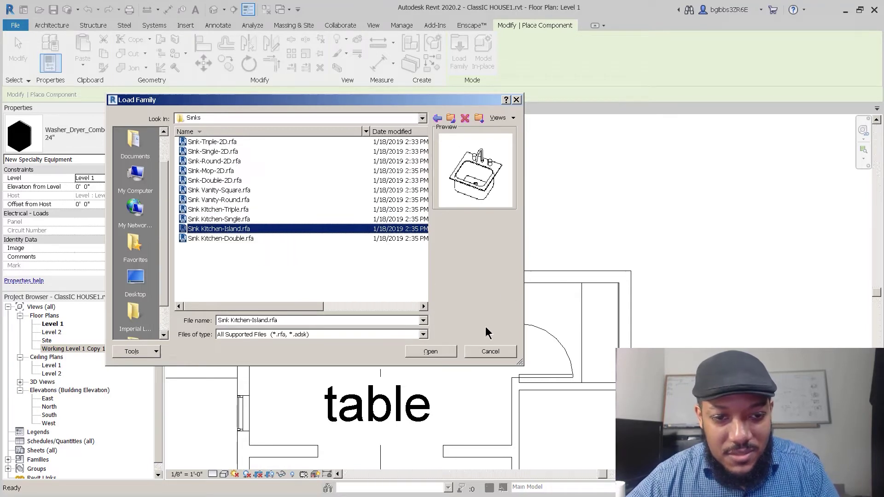
left_click(263, 239)
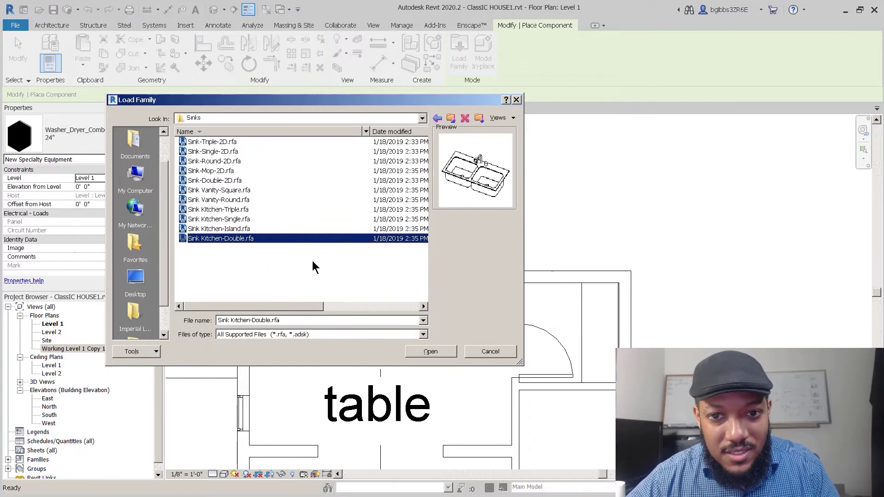
left_click(432, 352)
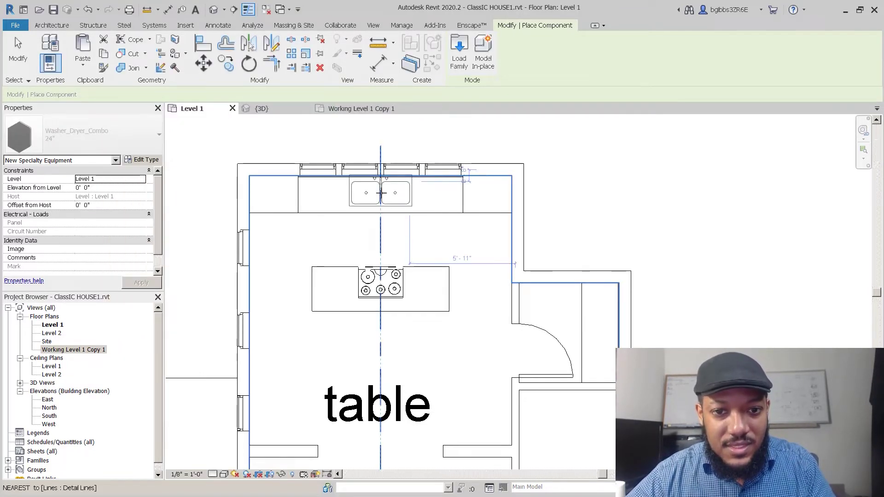
- Place the 42" x 21" double kitchen sink on the counter below the windows, centred on the kitchen's vertical centreline
scroll(382, 193, "up", 3)
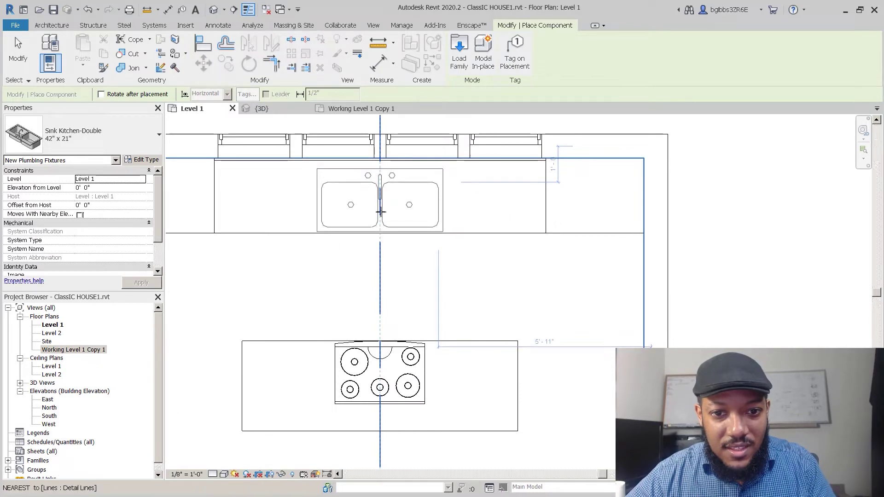
left_click(380, 205)
key("Escape")
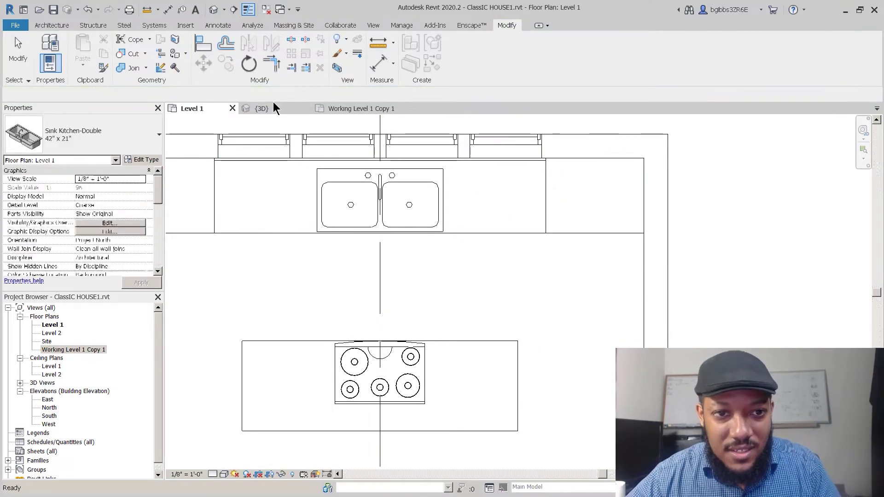
- Examine the placed kitchen sink in the 3D view, and return to the Level 1 plan with nothing selected
left_click(274, 108)
middle_click_drag(300, 217, 608, 299, "shift")
scroll(412, 292, "down", 3)
middle_click_drag(484, 414, 417, 405, "shift")
middle_click_drag(499, 377, 470, 325, "shift")
scroll(470, 326, "up", 5)
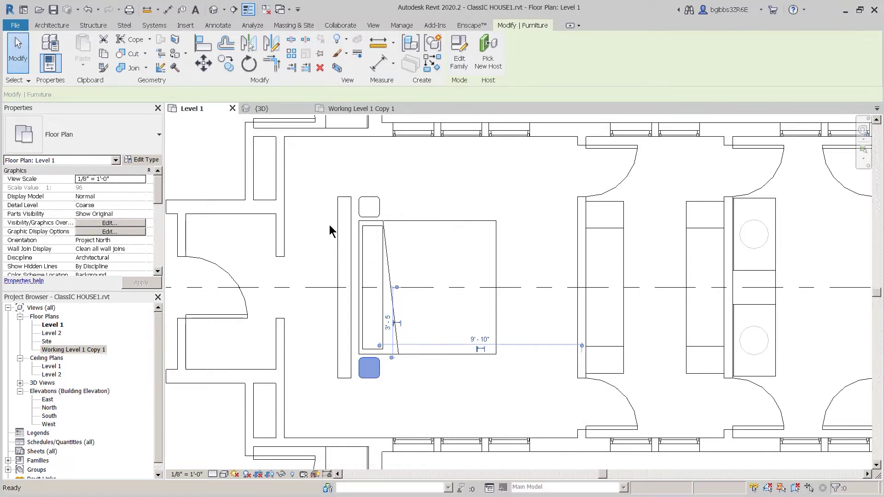
key("Escape")
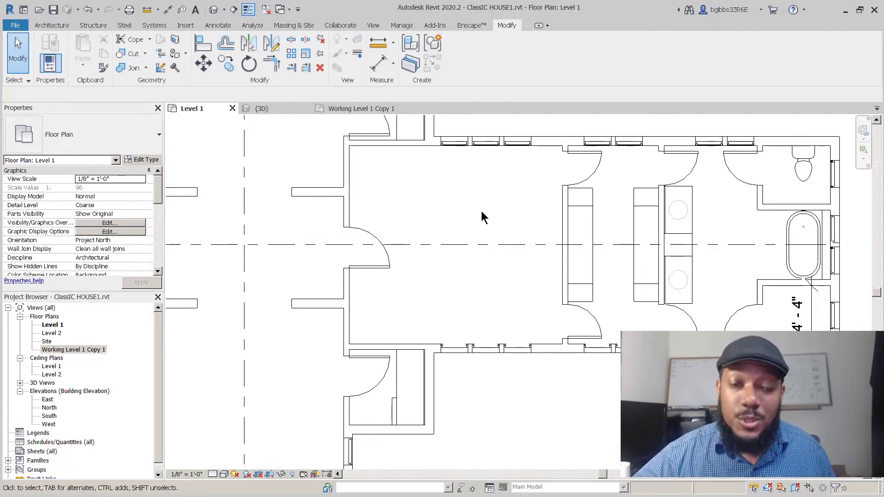
- Draw a vertical Generic - 5" wall between the two short walls in front of the bedroom door
scroll(461, 244, "up", 1)
scroll(304, 256, "up", 1)
middle_click_drag(298, 248, 444, 233)
scroll(454, 233, "up", 1)
key("w")
key("a")
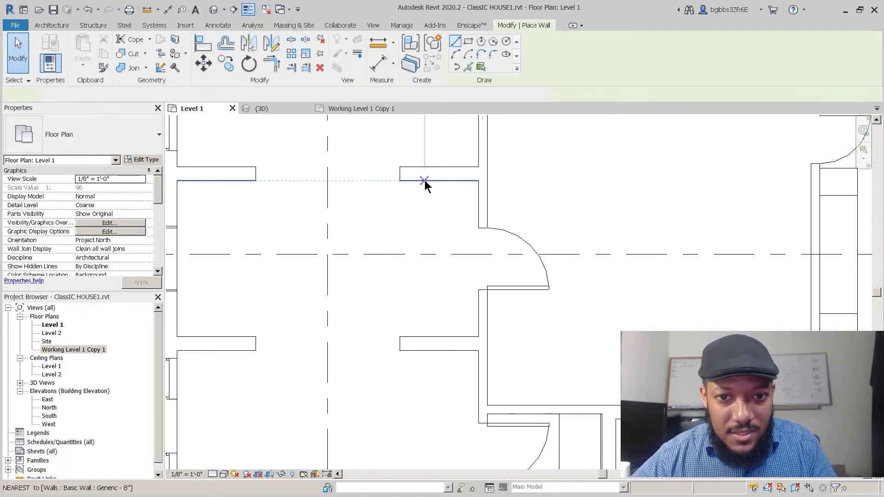
middle_click_drag(425, 181, 428, 254)
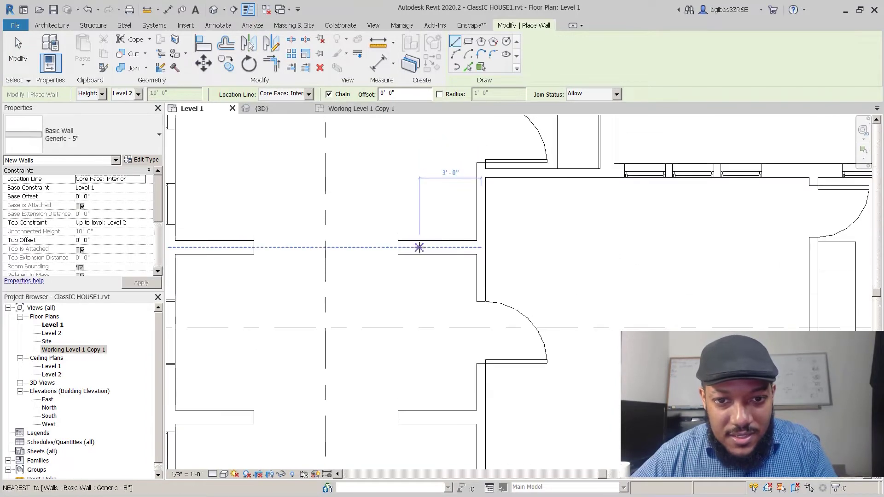
left_click(422, 254)
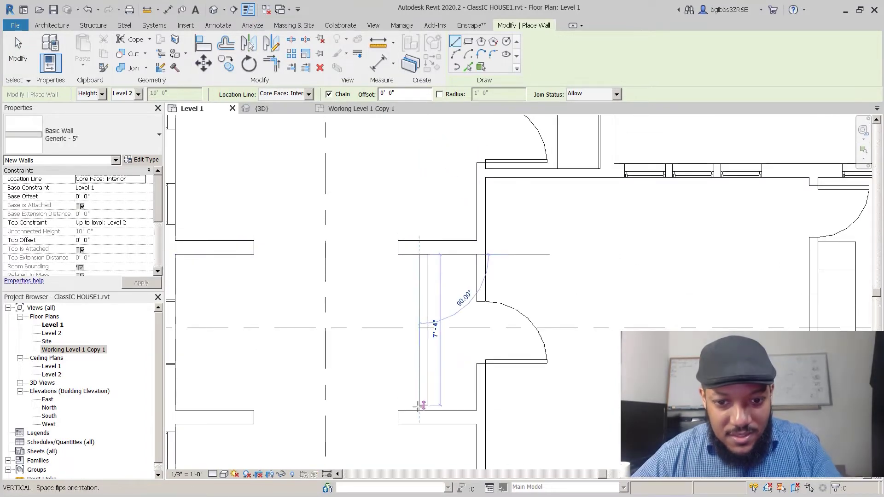
left_click(419, 398)
key("Escape")
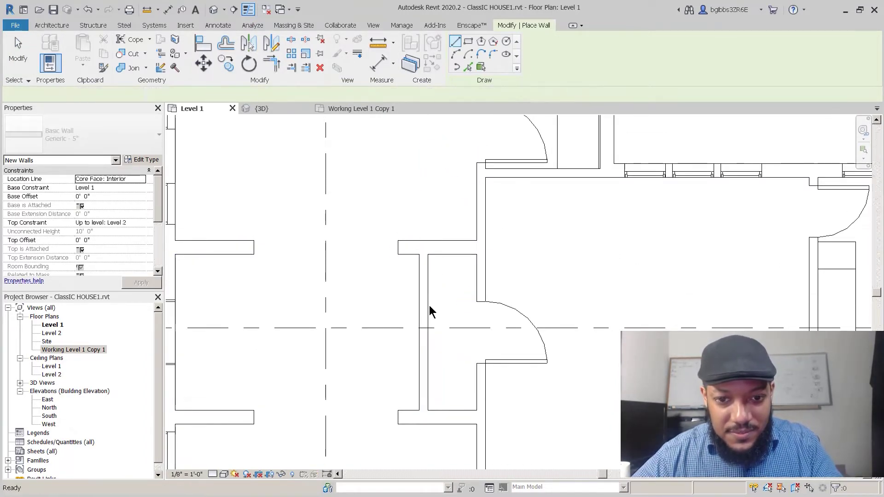
key("Escape")
- Place a Single-Flush 30" x 84" door on the horizontal centreline in the new 5" wall, swinging toward the bedroom
middle_click_drag(439, 323, 452, 321)
key("d")
key("r")
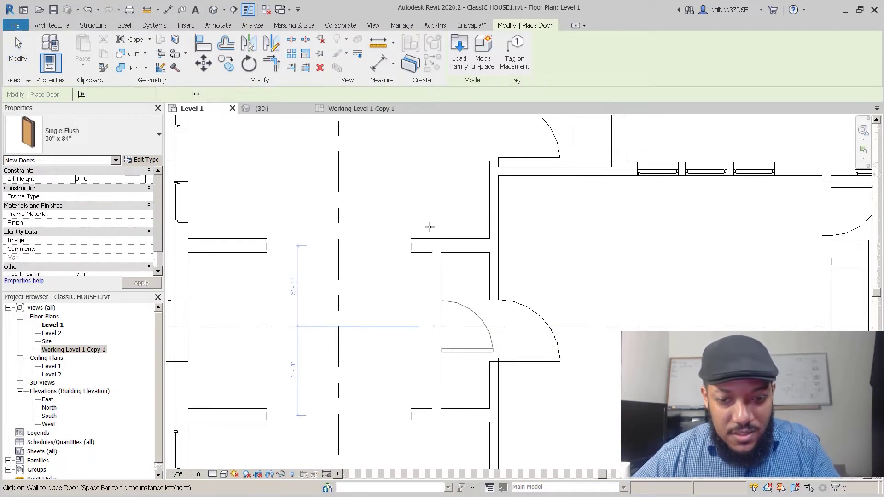
scroll(439, 293, "down", 1)
scroll(440, 290, "down", 1)
key("Escape")
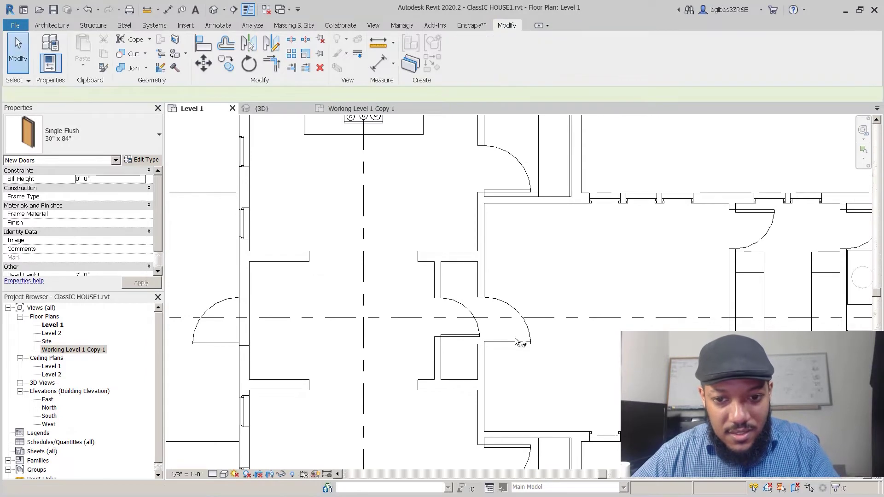
- Match the new door to the bedroom door's 36" x 84" type, and delete the original bedroom door
key("m")
key("a")
left_click(452, 337)
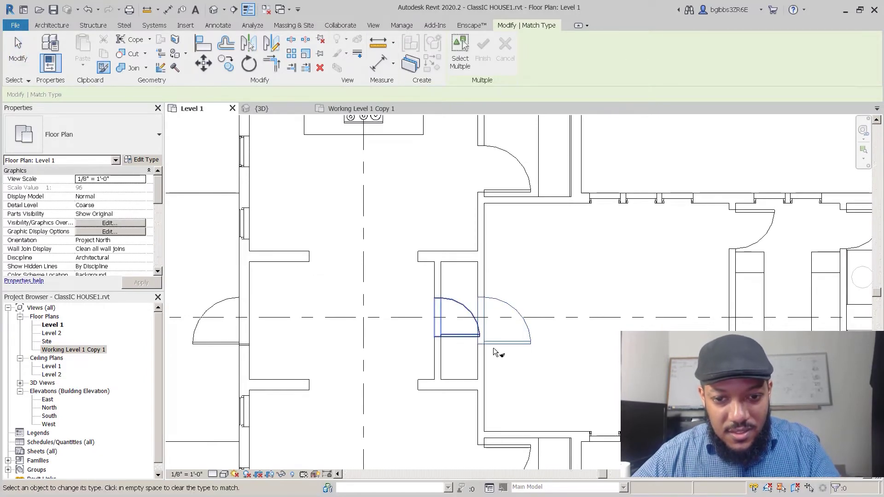
key("Escape")
key("Escape")
left_click(497, 341)
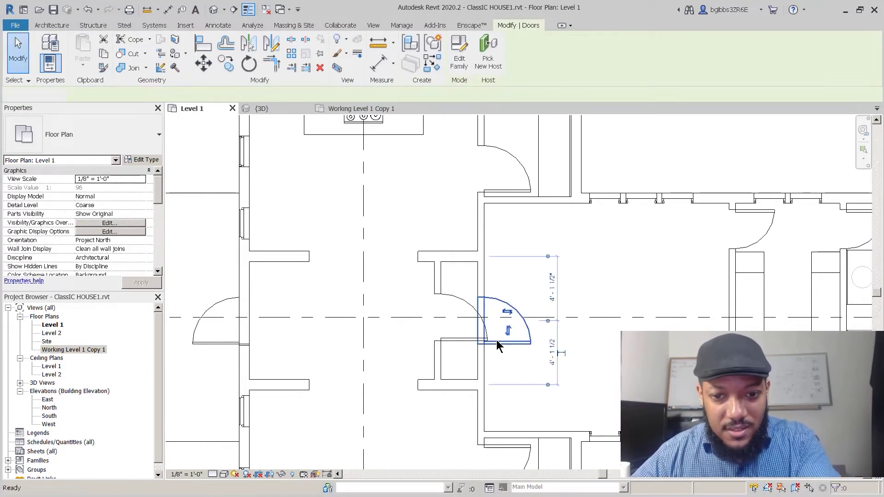
key("Delete")
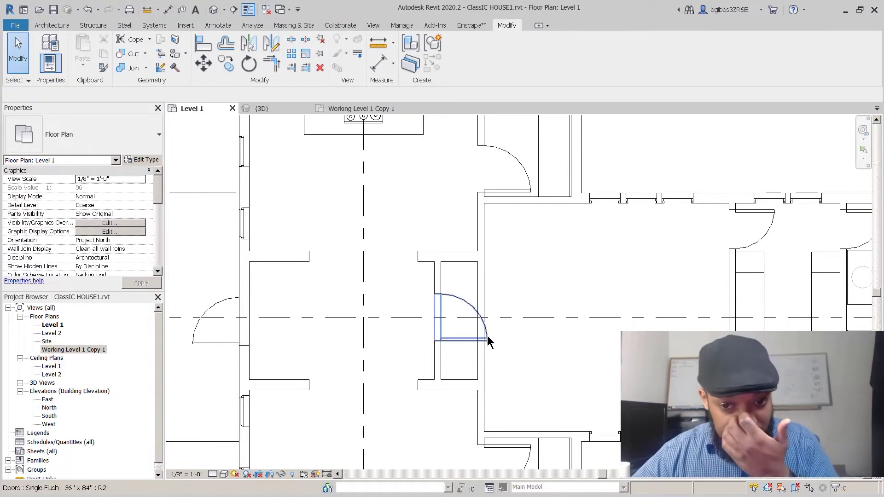
- Move the new wall with its door about 4" away from the bedroom, toward the open ends of the short walls
scroll(491, 346, "up", 1)
left_click(448, 349)
middle_click_drag(343, 296, 395, 285)
scroll(505, 324, "up", 2)
key("m")
key("v")
left_click(473, 338)
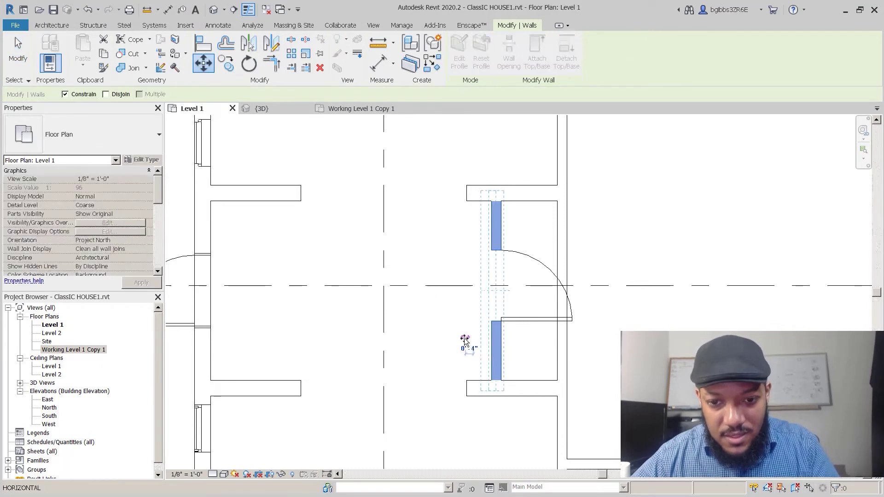
left_click(462, 340)
scroll(465, 343, "down", 3)
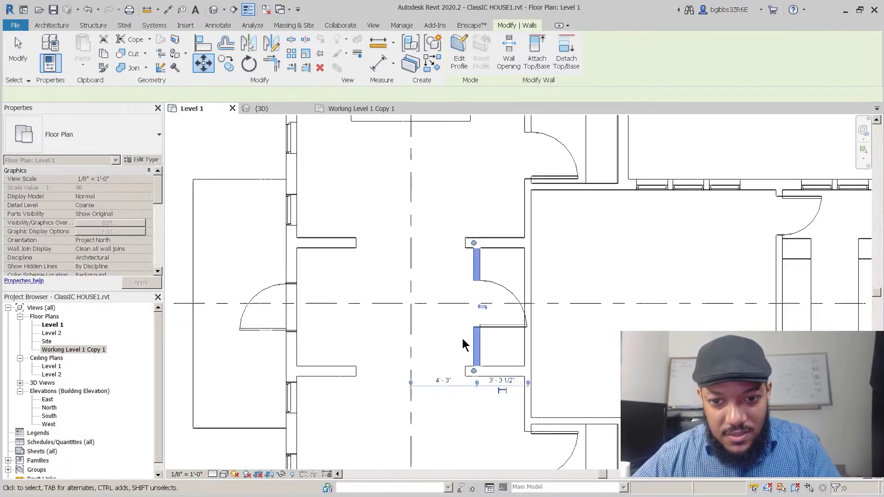
key("Escape")
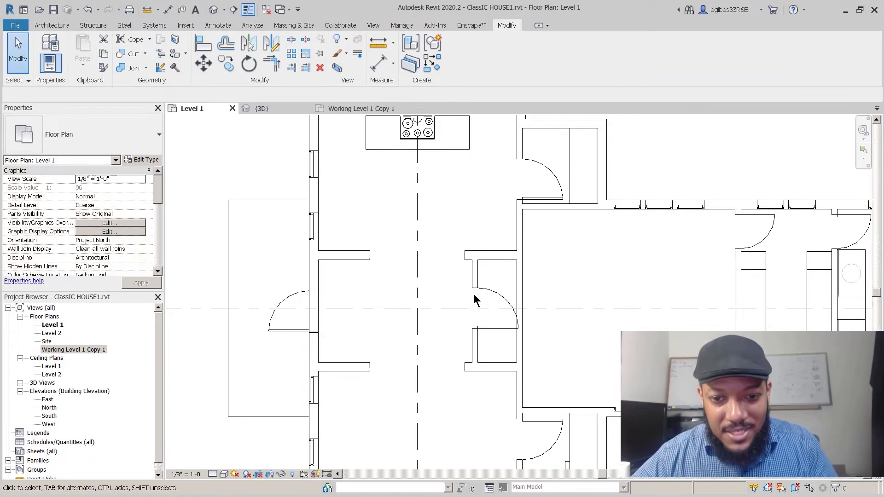
- Copy the bedroom's entry-side wall 1'-6" into the bedroom
scroll(474, 297, "up", 2)
left_click(436, 254)
key("c")
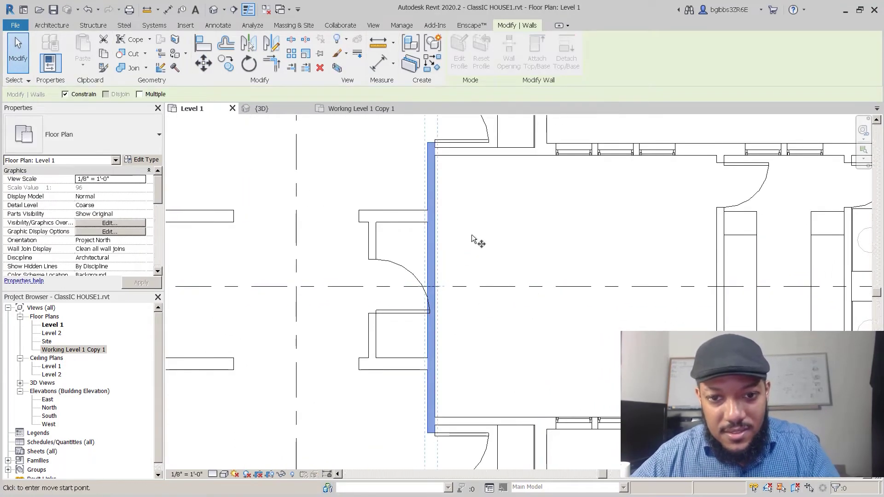
left_click(472, 235)
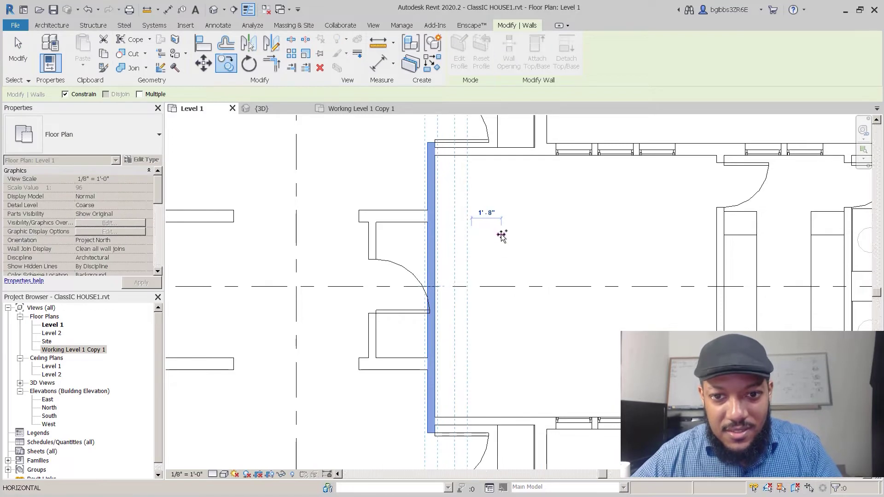
left_click(498, 235)
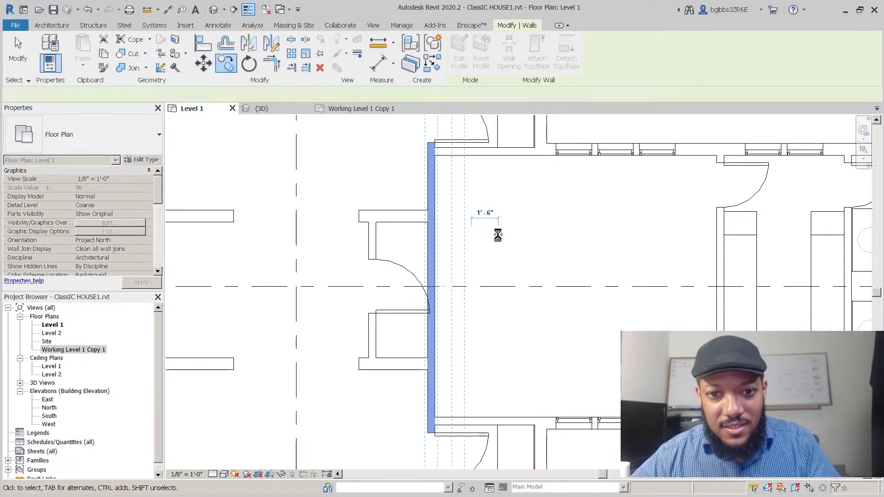
key("Escape")
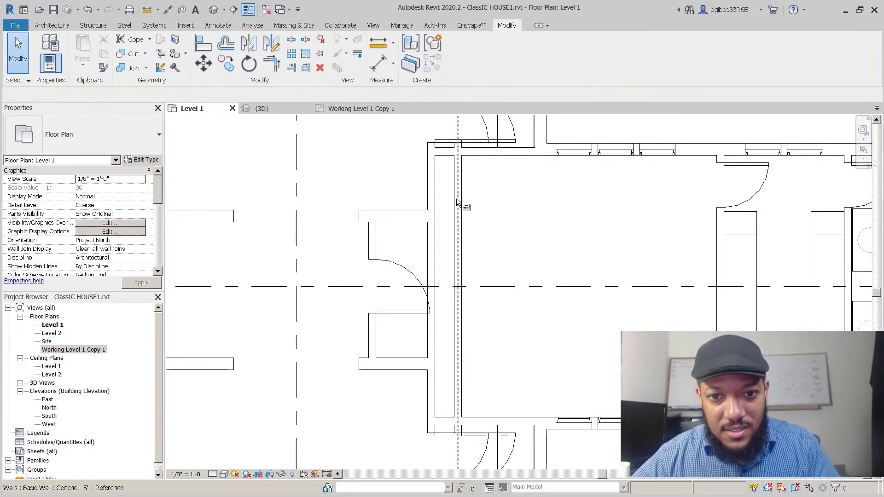
- Extend the upper and lower 8" horizontal entry walls to the near face of the copied bedroom wall
left_click(417, 217)
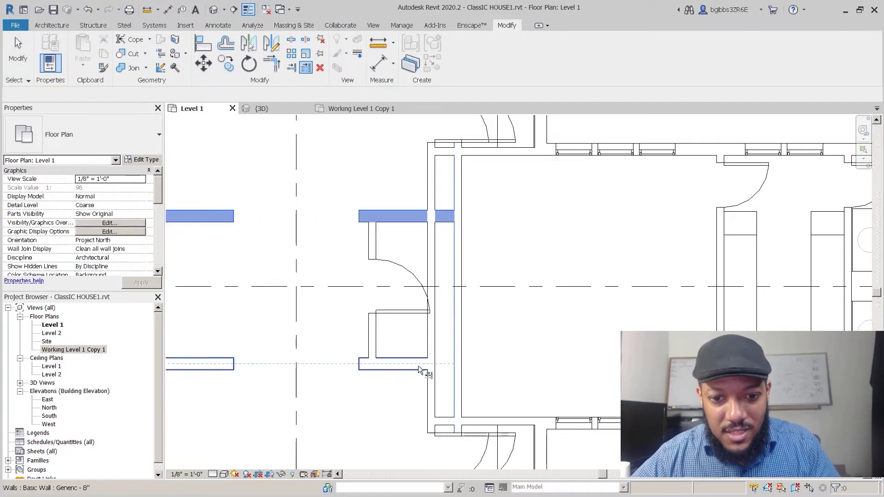
left_click(418, 366)
key("Escape")
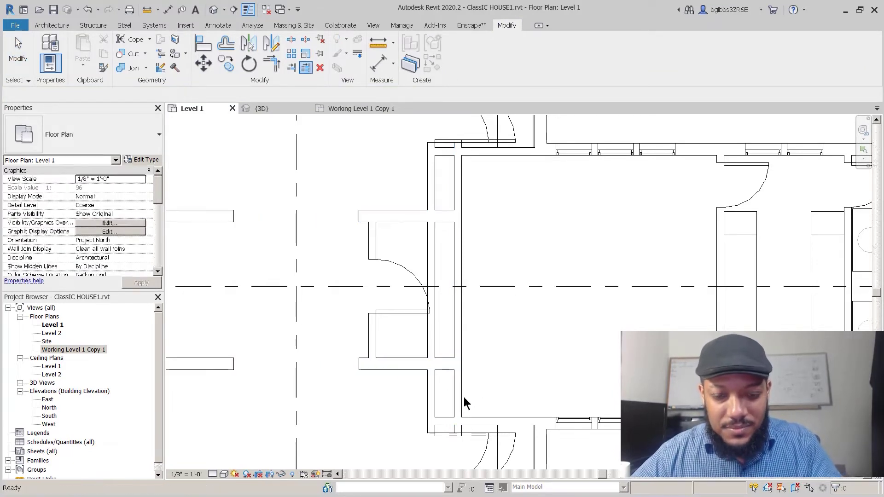
key("Escape")
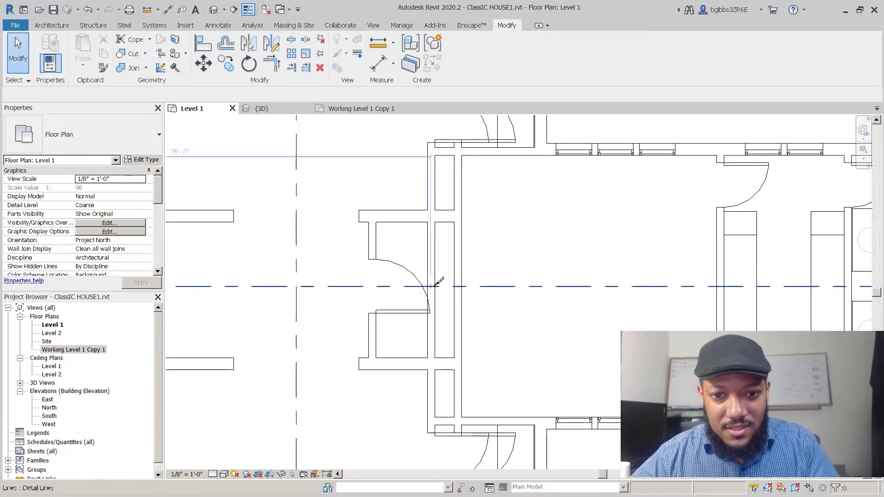
- Split the original bedroom entry wall near the horizontal centerline, between the upper and lower 8" entry walls
key("s")
key("l")
key("Escape")
- Trim both halves of the split wall back to the outer faces of the upper and lower 8" entry walls, opening the vestibule
key("e")
key("x")
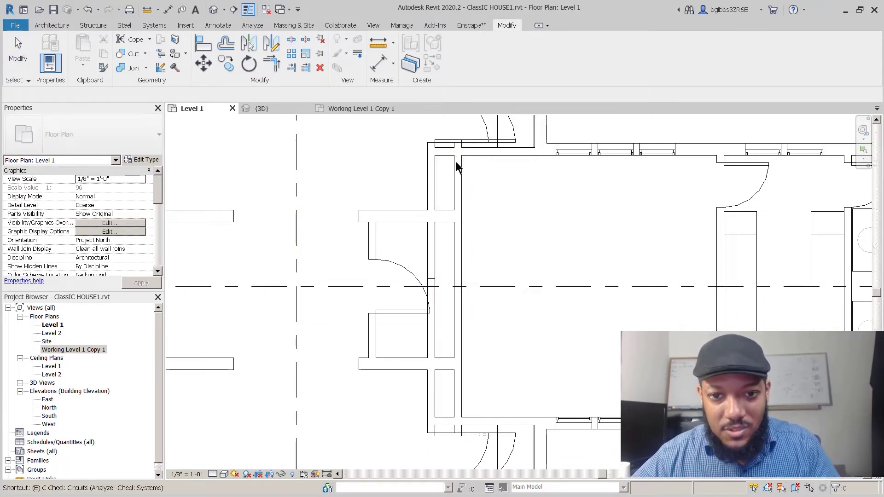
left_click(434, 204)
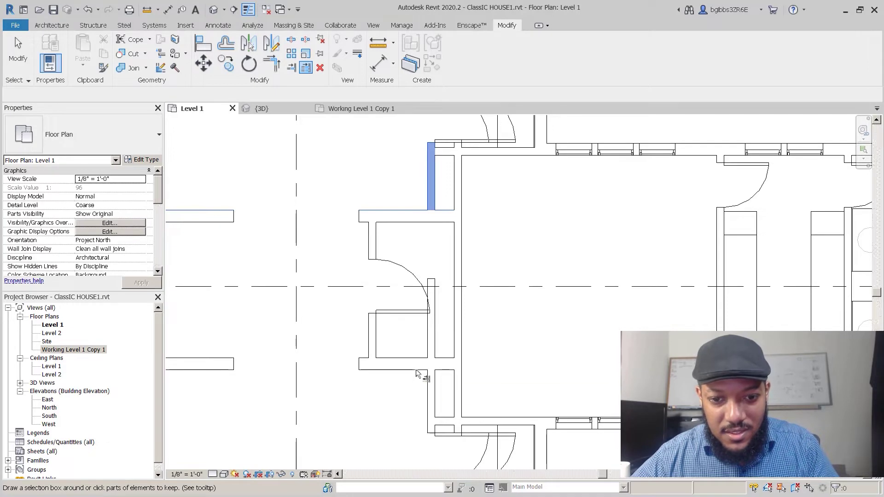
key("Escape")
key("Escape")
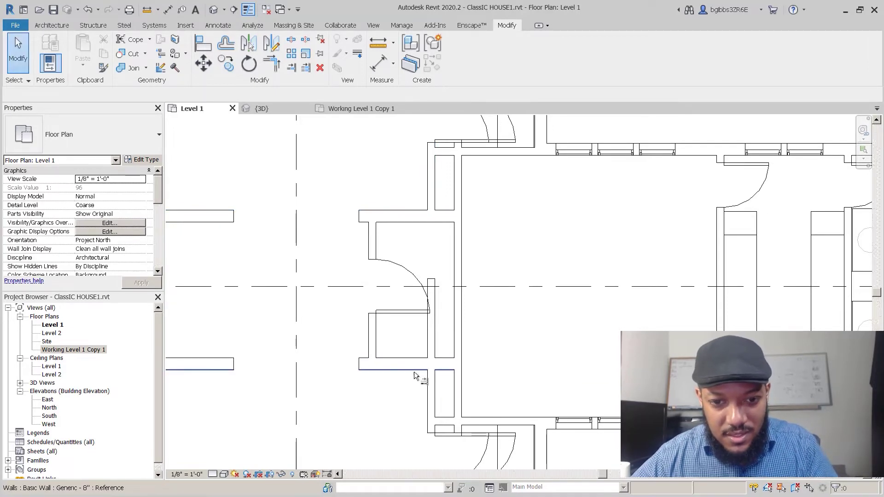
key("Return")
left_click(429, 380)
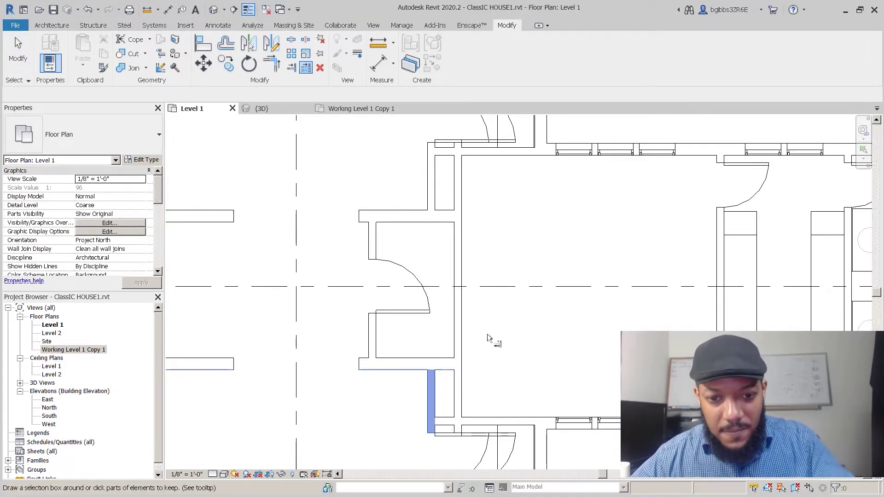
scroll(464, 291, "down", 1)
middle_click_drag(552, 359, 535, 361)
key("Escape")
key("Escape")
- Copy the Generic 5" wall that separates the entry vestibule from the bedroom
middle_click_drag(418, 302, 401, 211)
scroll(414, 247, "up", 2)
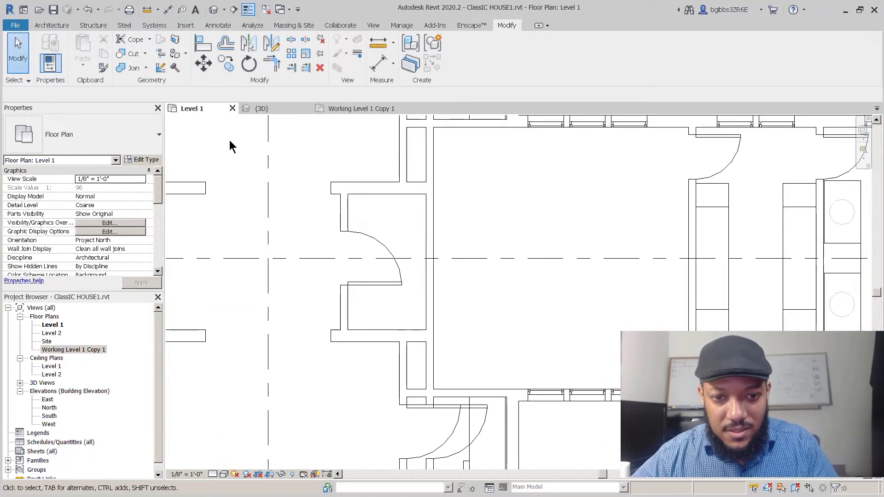
scroll(361, 249, "down", 3)
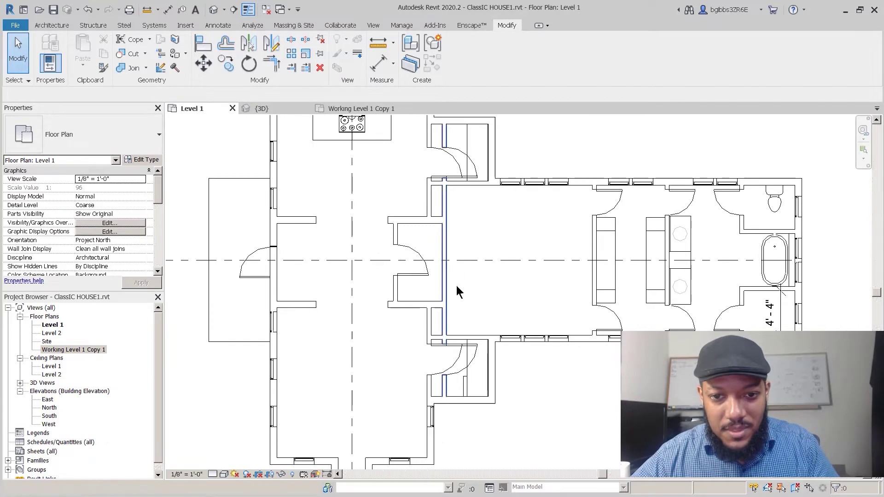
scroll(442, 290, "up", 2)
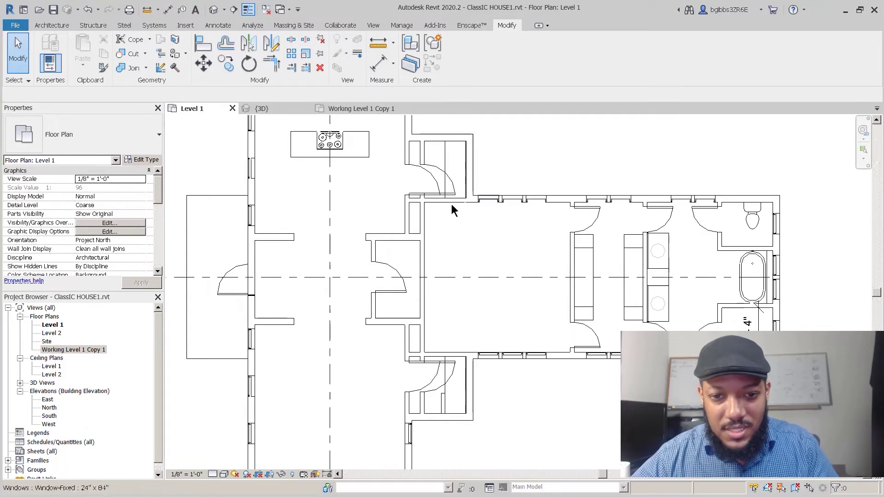
scroll(496, 203, "up", 1)
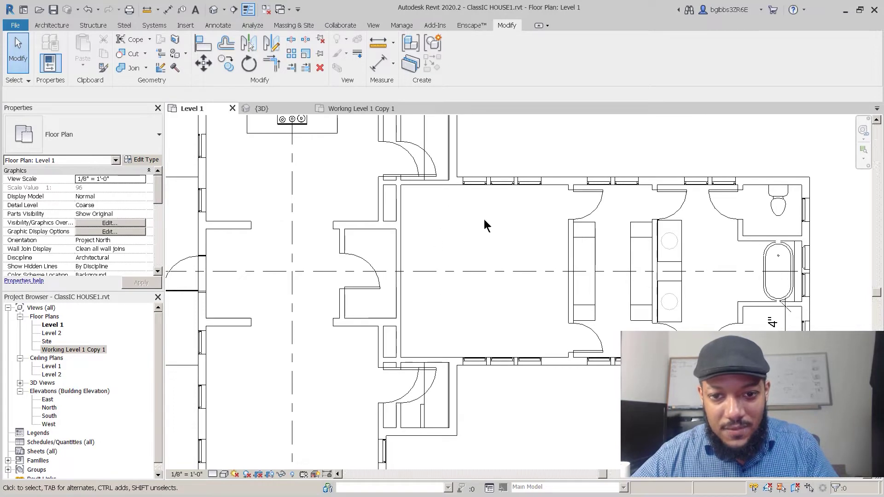
middle_click_drag(470, 272, 461, 272)
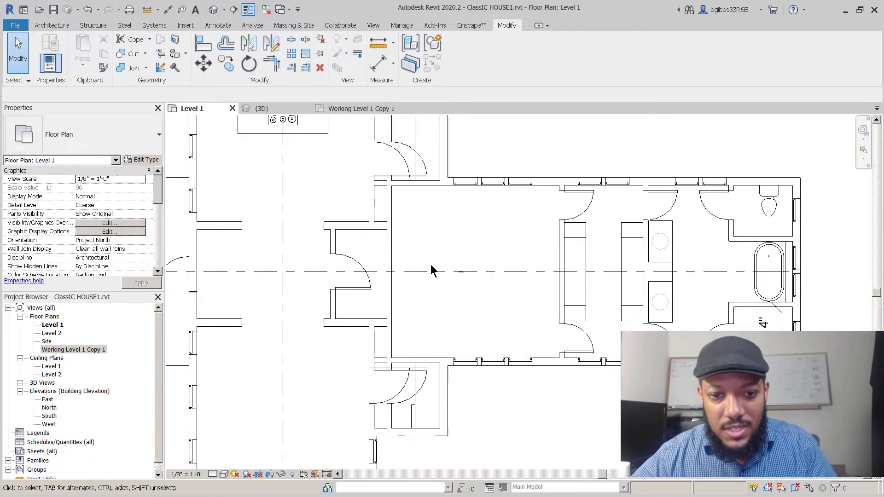
left_click(386, 250)
scroll(423, 272, "up", 2)
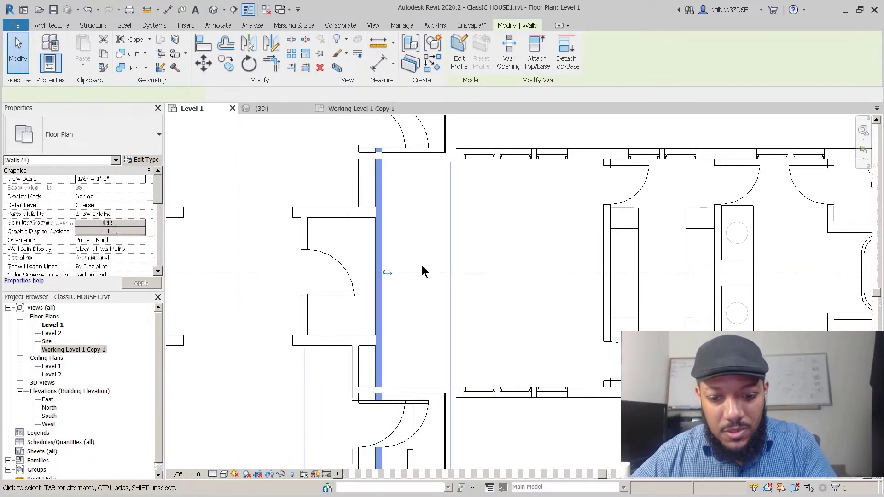
scroll(417, 247, "up", 1)
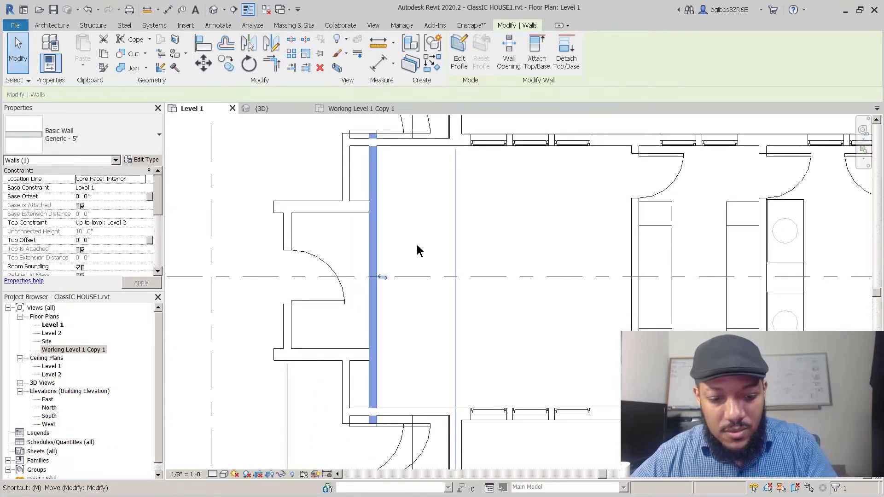
key("Escape")
left_click(370, 257)
key("c")
key("o")
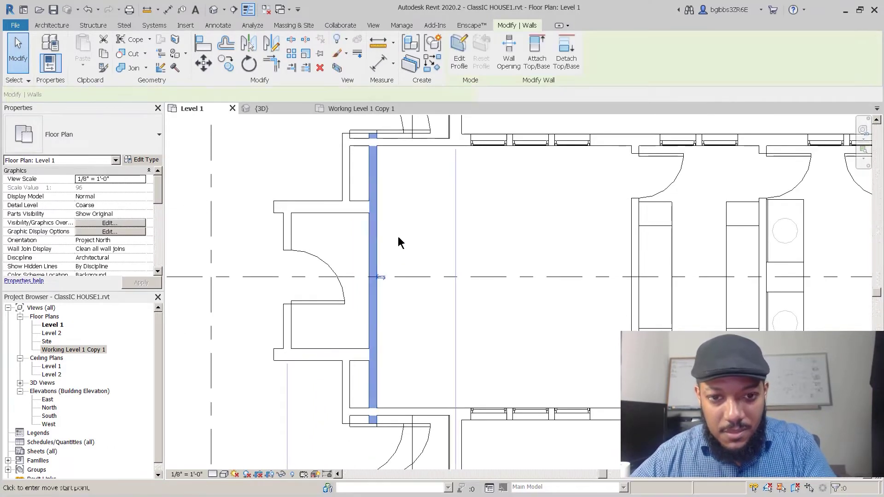
- Copy the selected vertical 5" wall beside the small vestibule 3' into the large room
left_click(400, 243)
type("3")
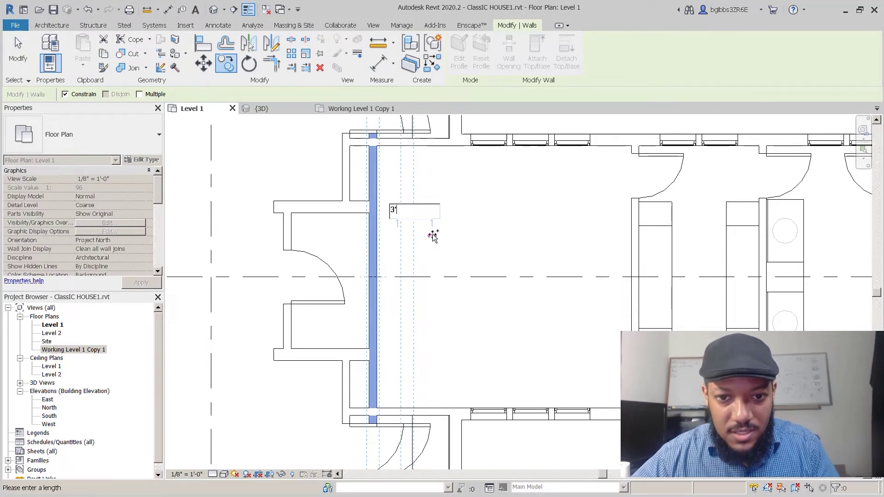
key("Return")
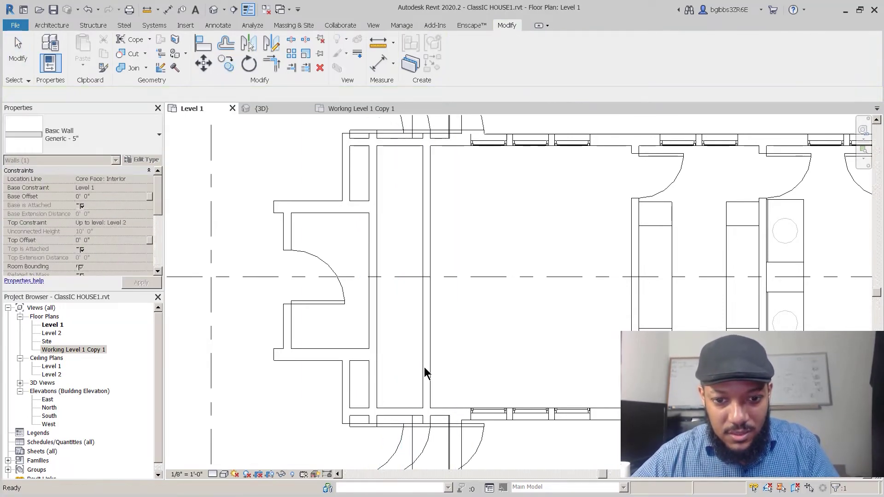
- Delete the duplicate door that overlaps the original door of the lower closet
left_click(428, 405)
middle_click_drag(449, 313, 472, 217)
left_click(406, 380)
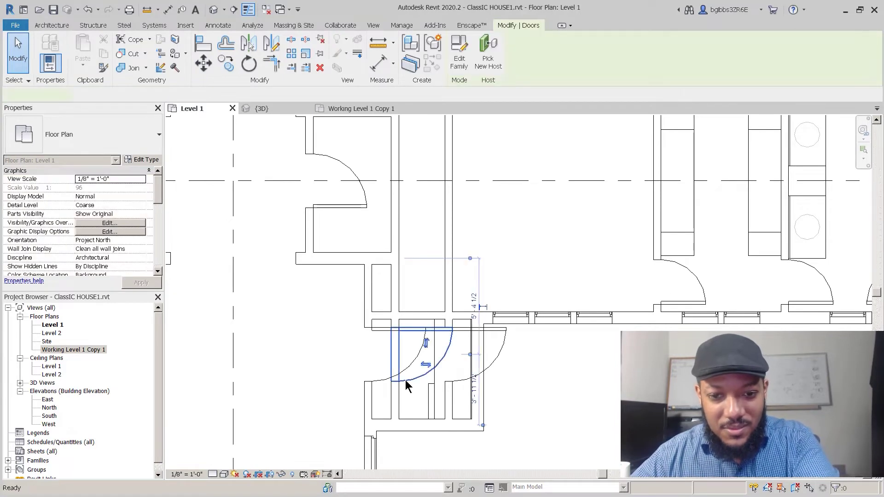
key("Escape")
- Trim the original vertical wall's lower end to the inner face of the large room's lower wall
key("e")
key("x")
left_click(408, 312)
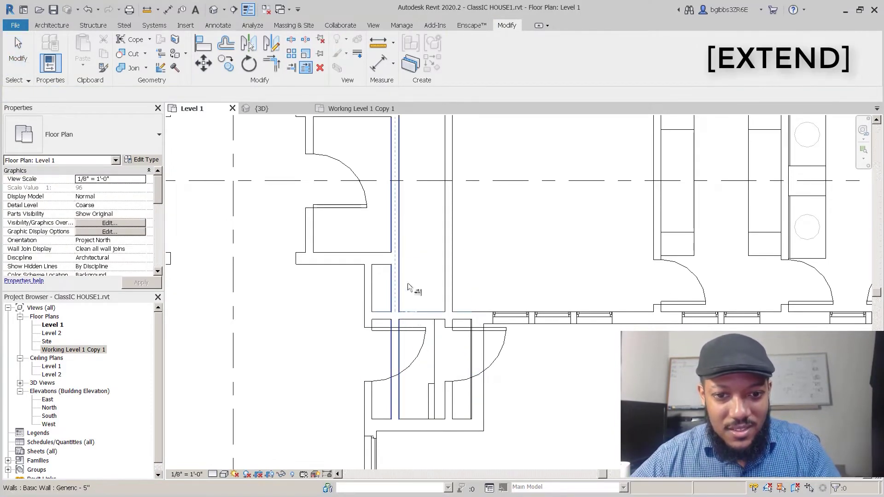
left_click(400, 288)
scroll(411, 287, "down", 2)
middle_click_drag(416, 284, 401, 465)
scroll(385, 297, "up", 3)
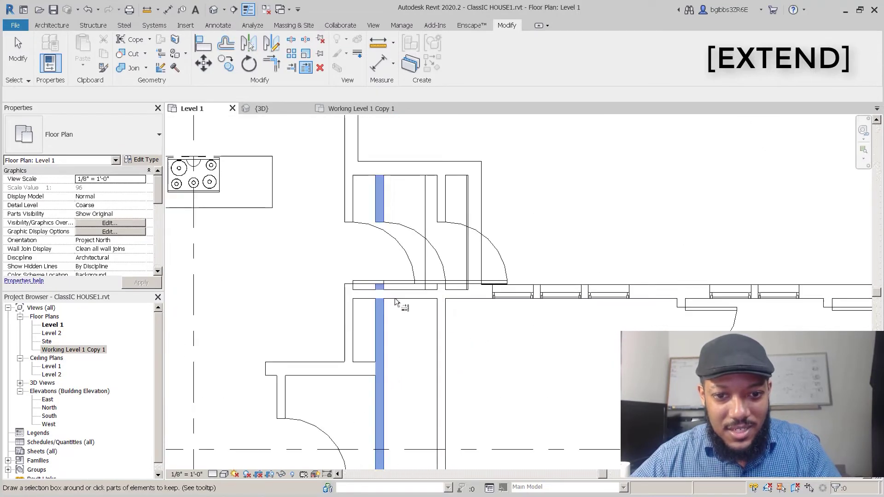
key("Escape")
key("Escape")
- Delete the duplicate door at the upper closet and trim the original vertical wall to the large room's upper wall
left_click(399, 226)
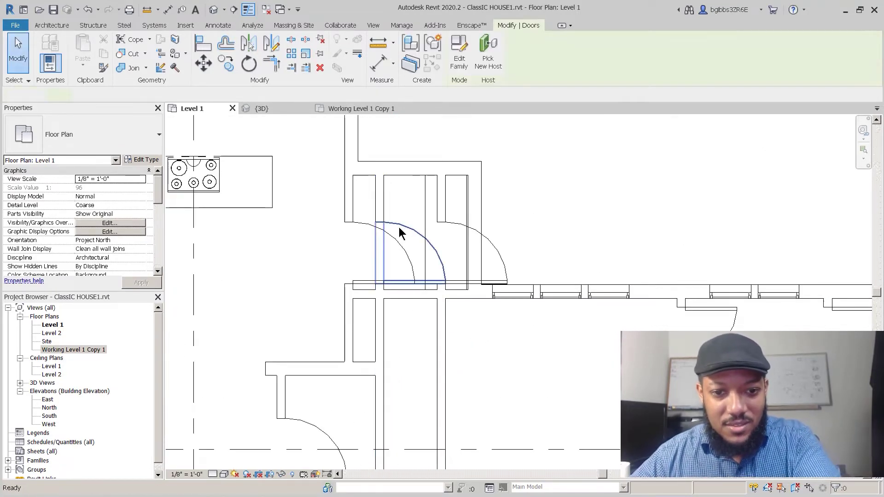
key("Delete")
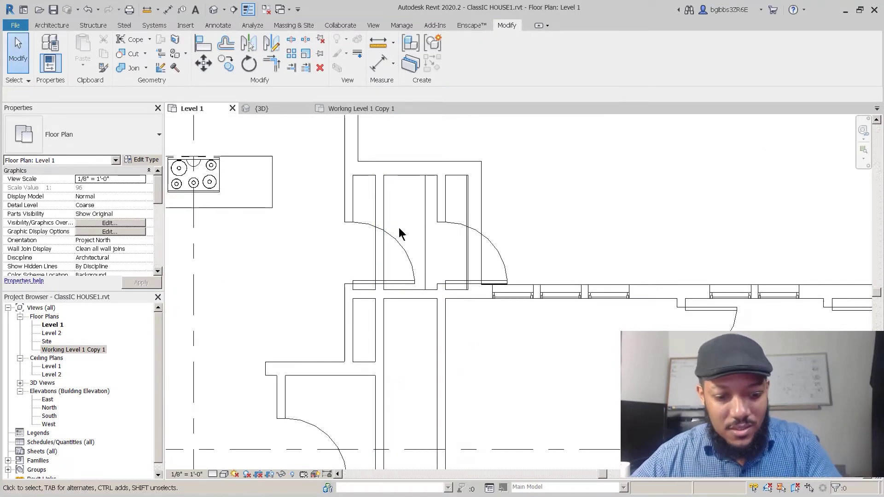
left_click(398, 300)
left_click(385, 314)
scroll(376, 197, "down", 3)
key("Escape")
key("Escape")
scroll(411, 321, "up", 1)
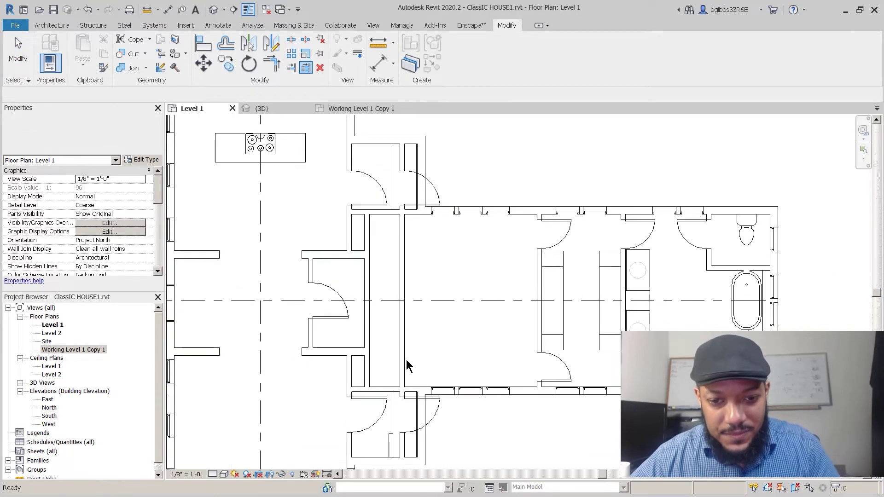
- Trim the copied wall's lower end to the vestibule's lower wall face, deleting the duplicate doors hosted in the copy
left_click(404, 369)
scroll(405, 374, "up", 2)
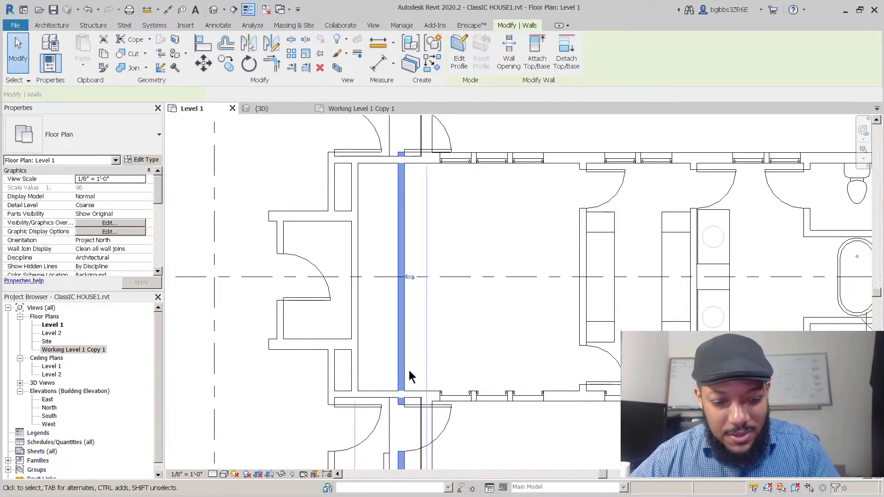
key("t")
key("r")
left_click(337, 339)
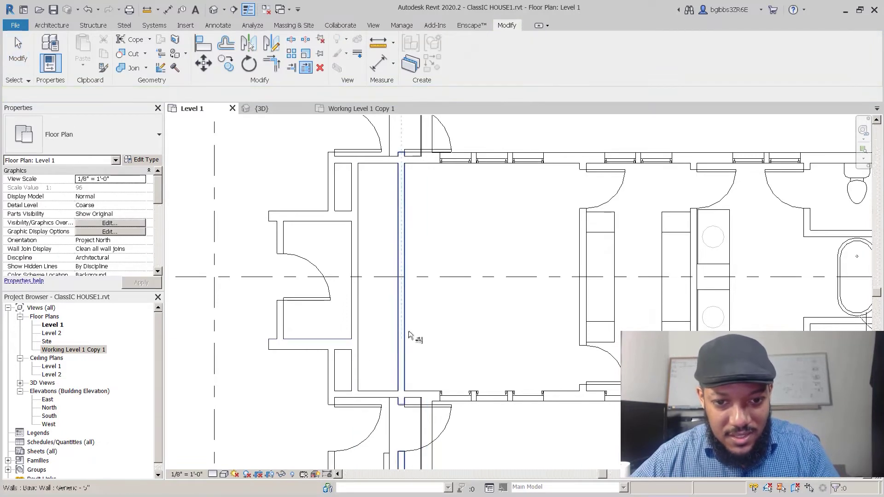
left_click(405, 327)
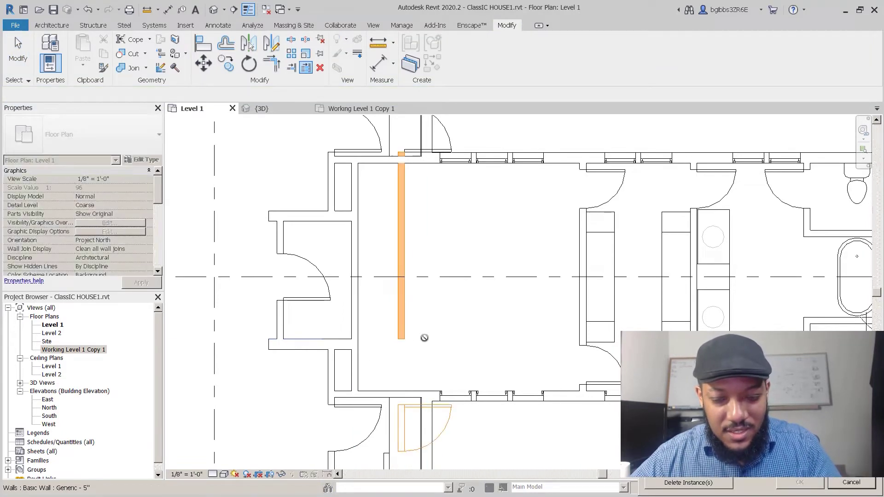
left_click(680, 483)
scroll(403, 294, "down", 2)
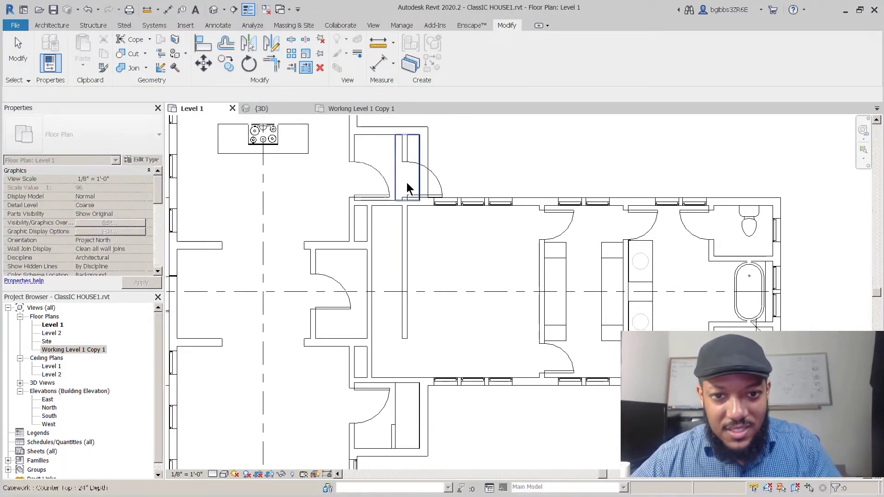
key("Escape")
key("Escape")
- Trim the copied wall's upper end to the inner face of the vestibule's upper wall
scroll(401, 233, "up", 2)
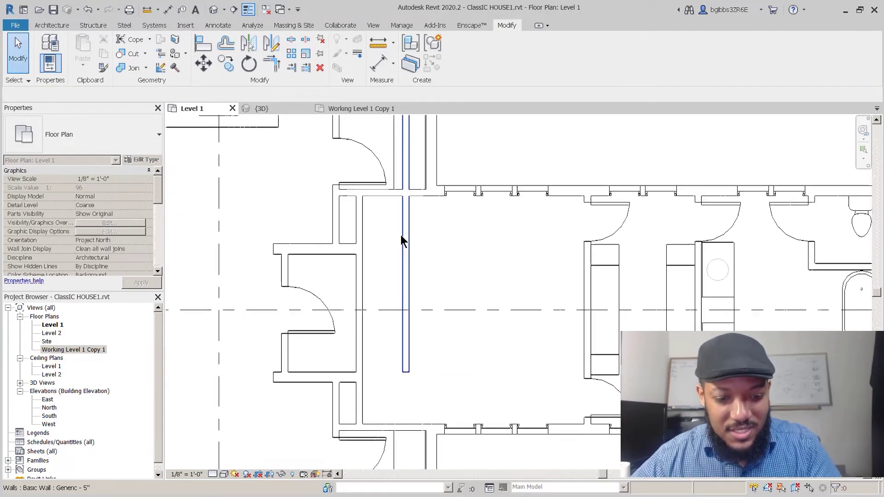
key("Return")
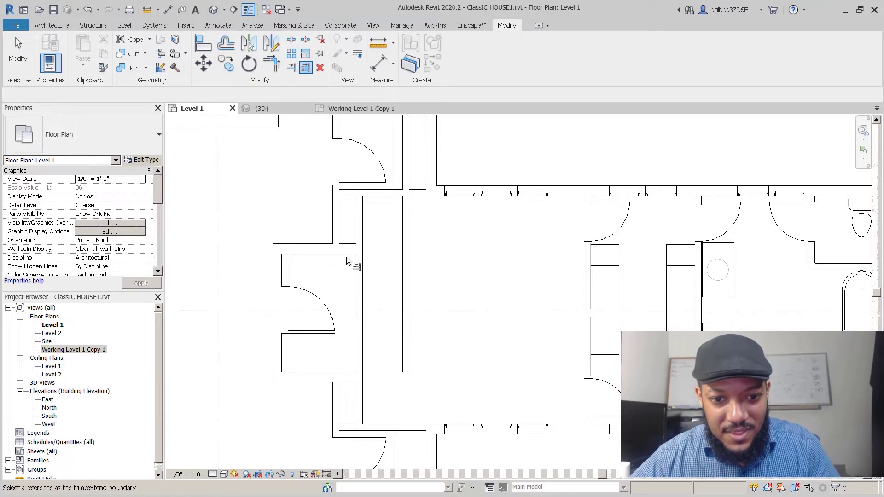
left_click(346, 258)
left_click(408, 261)
scroll(417, 263, "down", 3)
key("Escape")
scroll(375, 351, "up", 4)
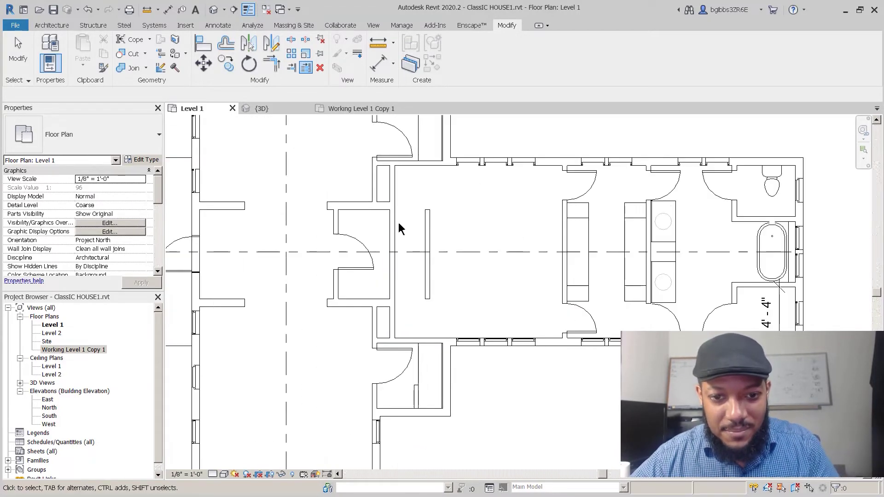
scroll(386, 225, "up", 2)
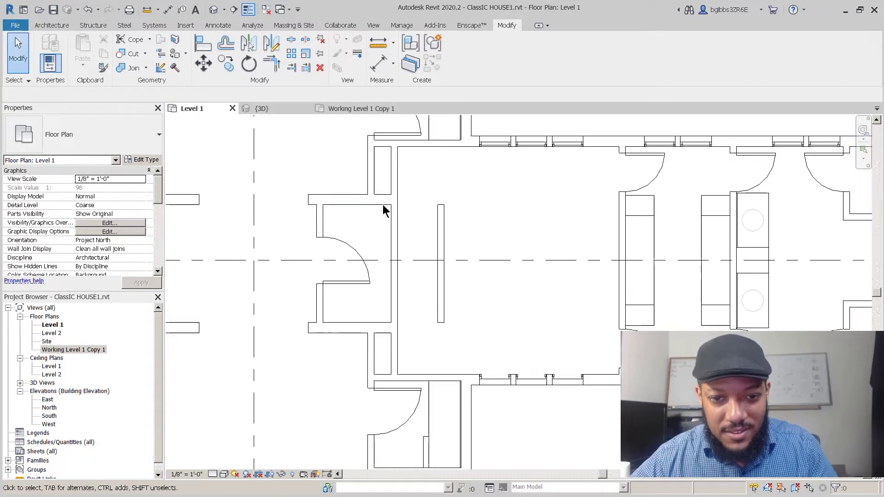
scroll(428, 321, "down", 2)
scroll(428, 322, "up", 1)
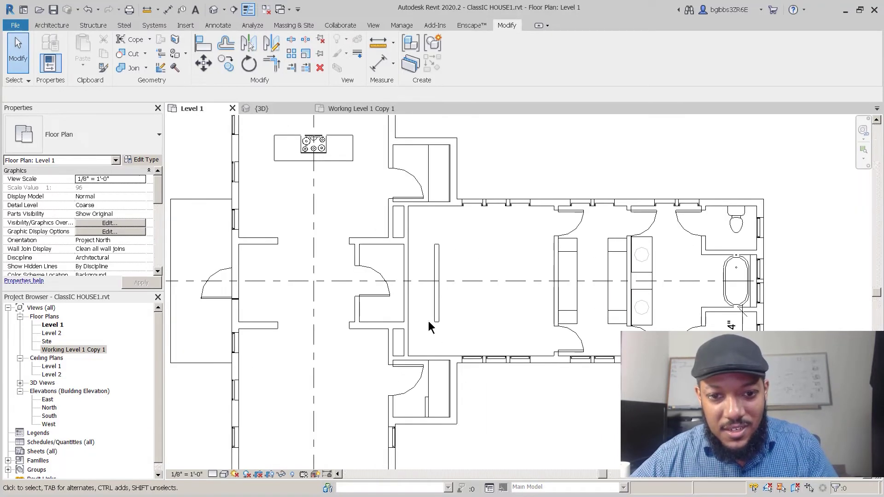
scroll(415, 310, "up", 2)
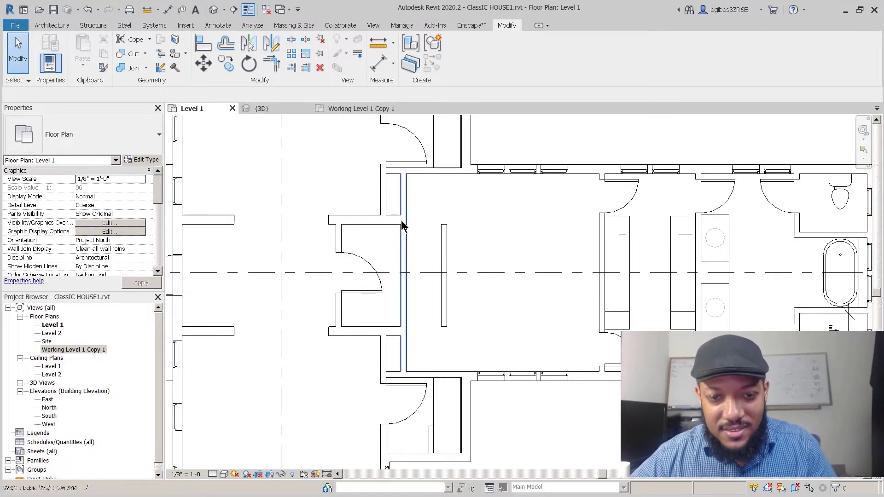
scroll(409, 279, "up", 1)
scroll(394, 281, "down", 1)
scroll(396, 277, "up", 2)
- Cut a rectangular wall opening about 3' wide in the wall between vestibule and large room, opposite the vestibule door
middle_click_drag(396, 278, 393, 237)
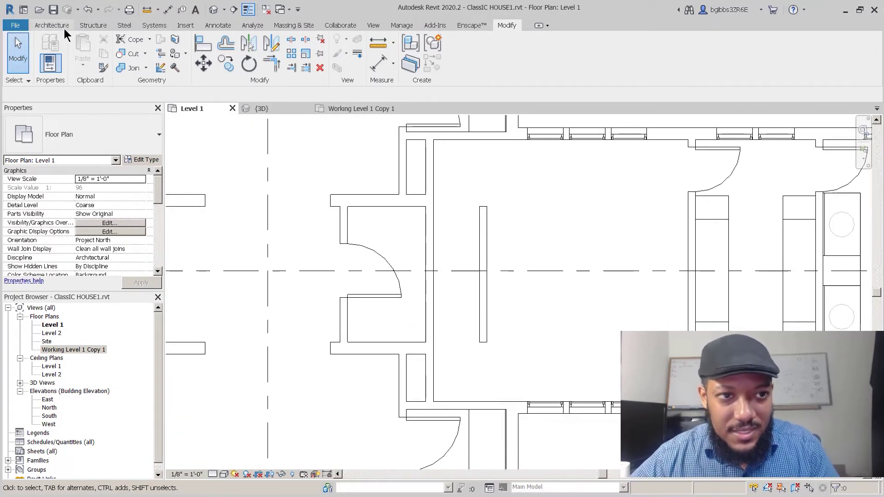
left_click(64, 28)
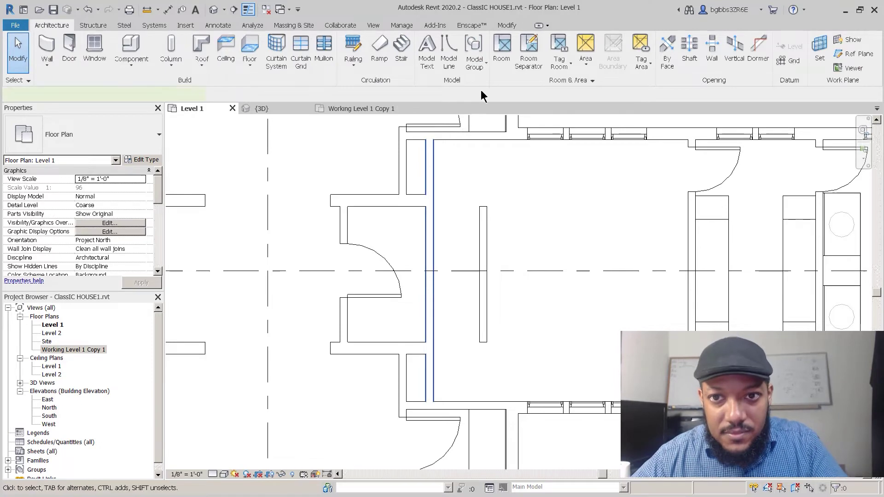
left_click(429, 257)
left_click(509, 50)
scroll(429, 271, "up", 2)
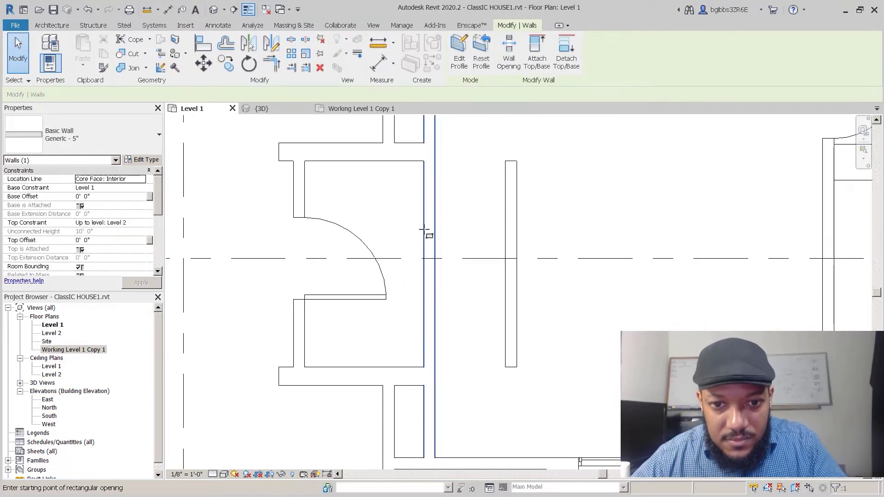
left_click(425, 229)
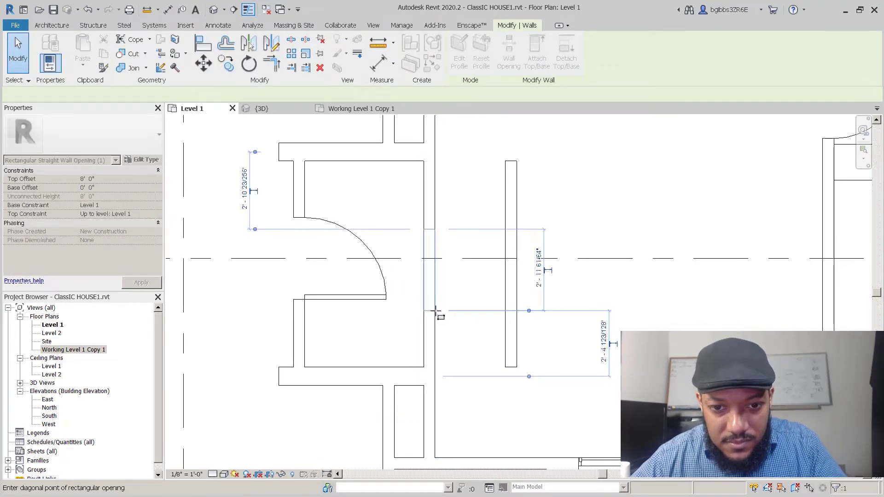
left_click(436, 312)
scroll(431, 248, "down", 3)
key("Escape")
- Align both edges of the new wall opening with the sides of the vestibule door
scroll(410, 260, "up", 3)
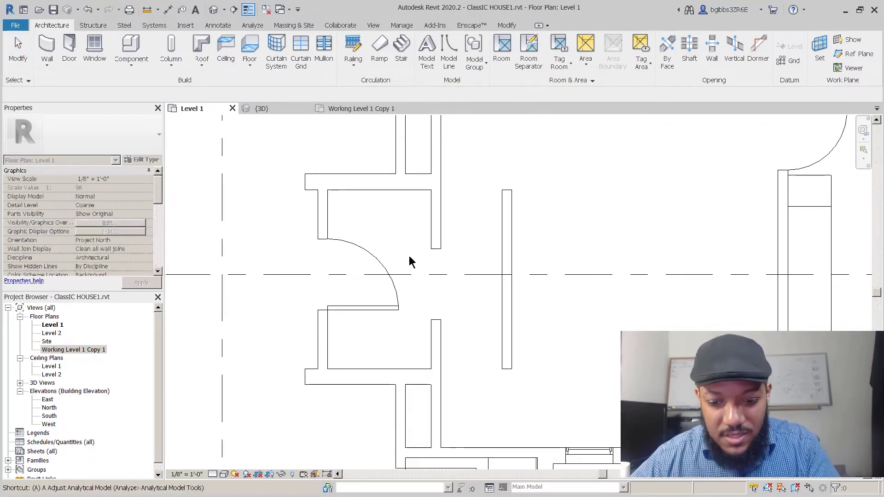
key("a")
key("l")
left_click(323, 239)
left_click(434, 247)
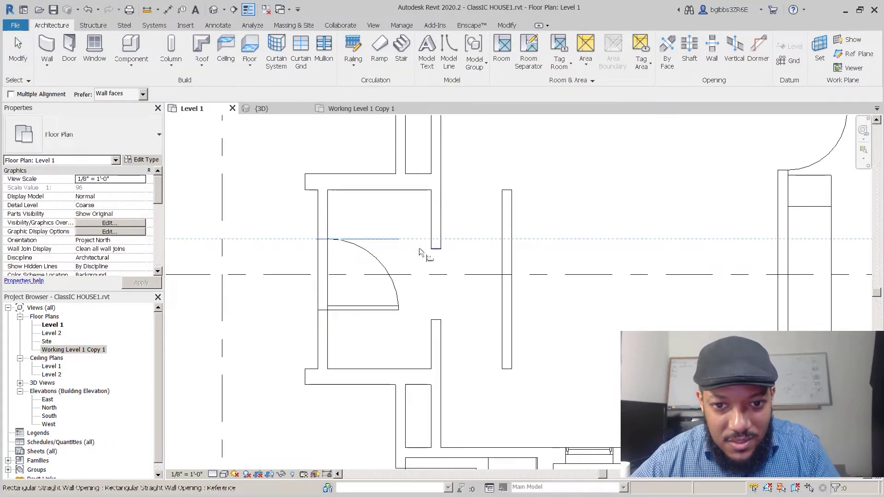
left_click(325, 309)
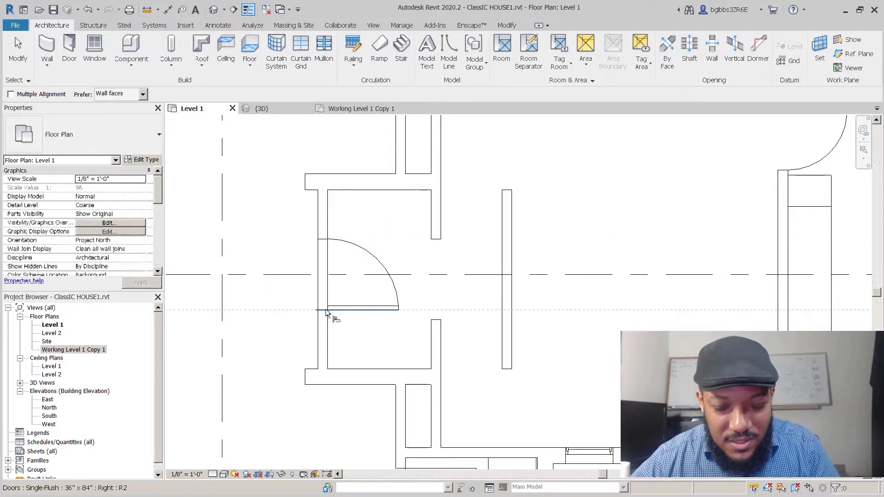
left_click(438, 322)
scroll(443, 195, "down", 2)
key("Escape")
key("Escape")
- Match the short freestanding wall's type to the thicker wall on the vestibule's lower side
scroll(345, 187, "down", 2)
key("m")
key("a")
left_click(364, 275)
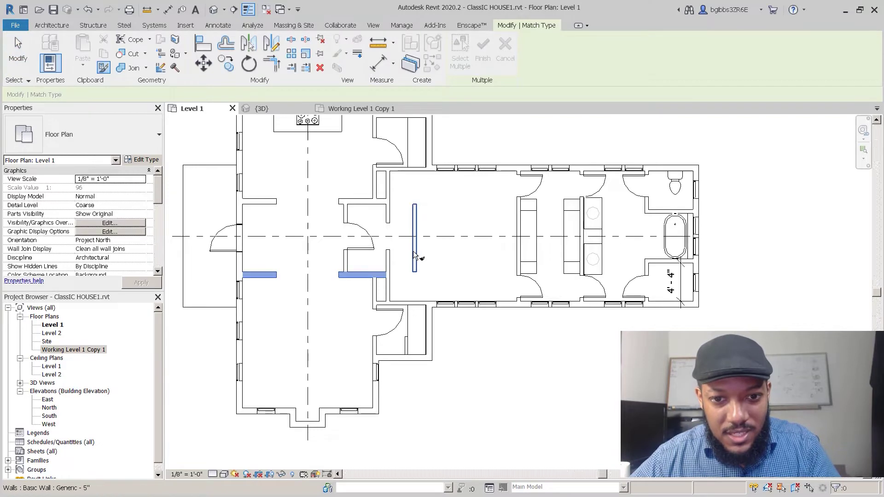
left_click(413, 251)
key("Escape")
key("Escape")
scroll(363, 230, "up", 2)
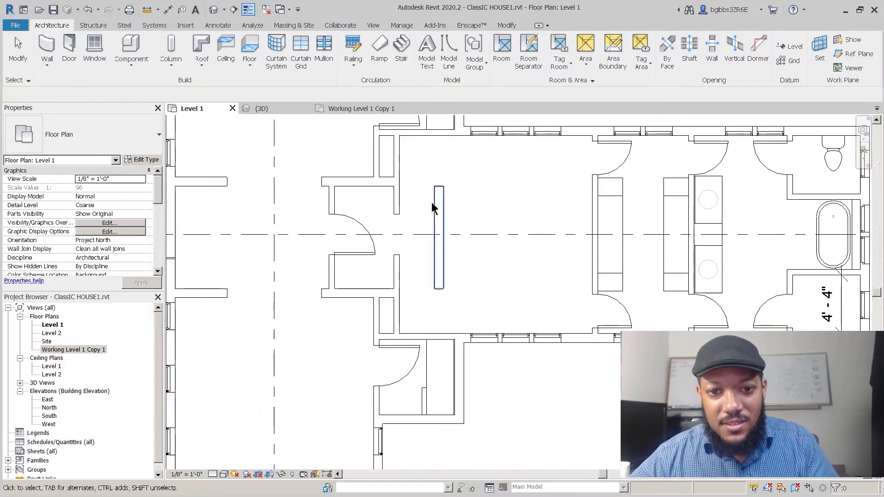
- Extend the freestanding wall's upper end in line with the near jamb of the upper door on the opposite wall
scroll(335, 138, "down", 2)
scroll(516, 217, "up", 2)
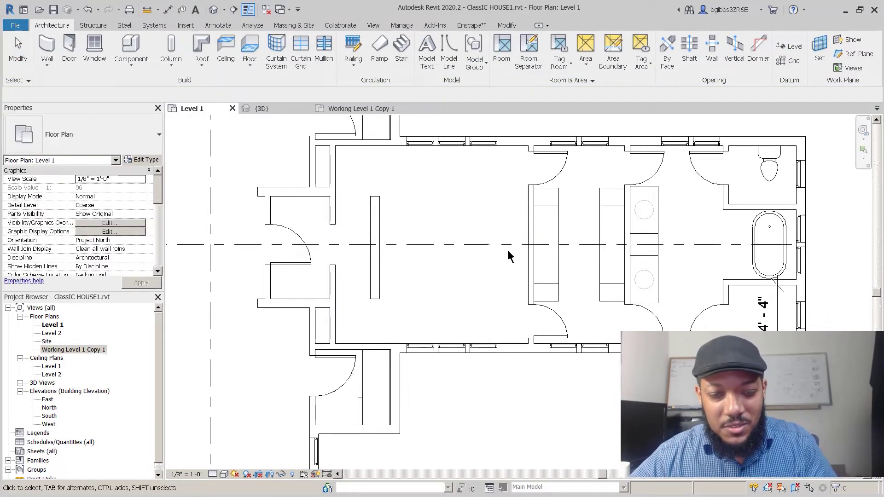
scroll(430, 197, "up", 1)
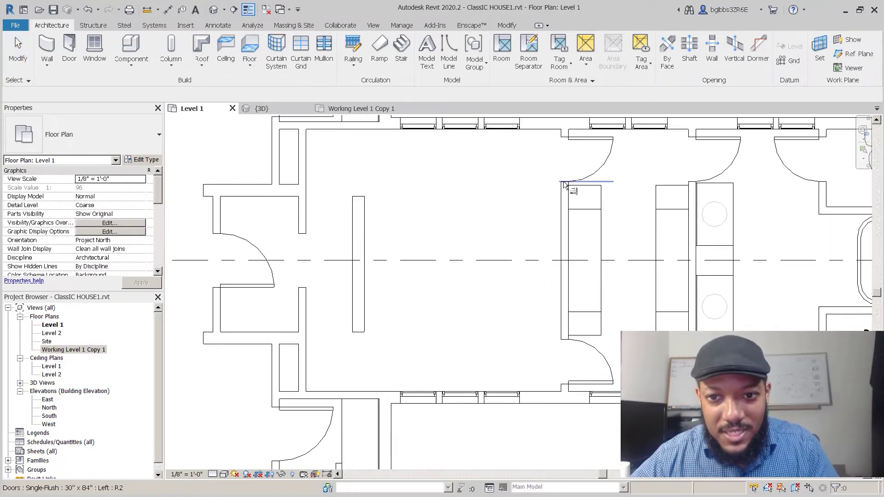
left_click(359, 203)
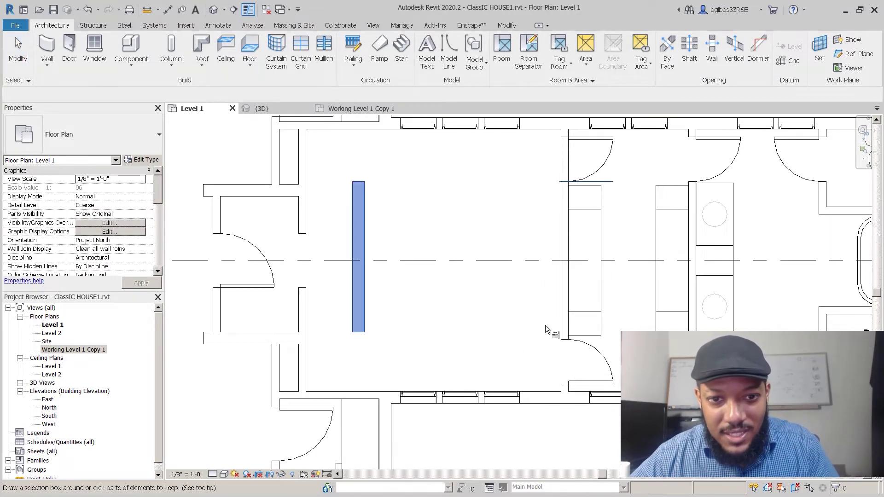
left_click(566, 344)
key("Escape")
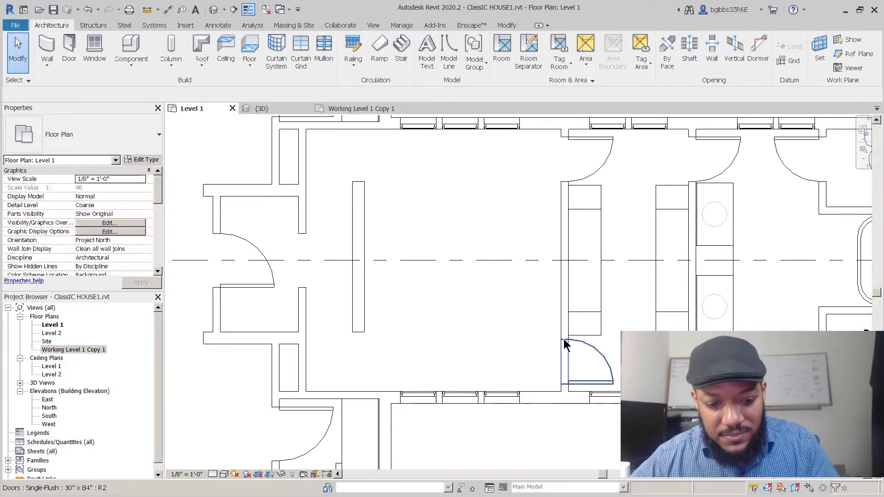
- Align the freestanding wall's lower end with the near jamb of the lower door on the opposite wall
key("a")
key("l")
left_click(563, 339)
left_click(362, 332)
key("Escape")
scroll(447, 264, "down", 2)
middle_click_drag(342, 301, 423, 293)
middle_click_drag(574, 328, 484, 344)
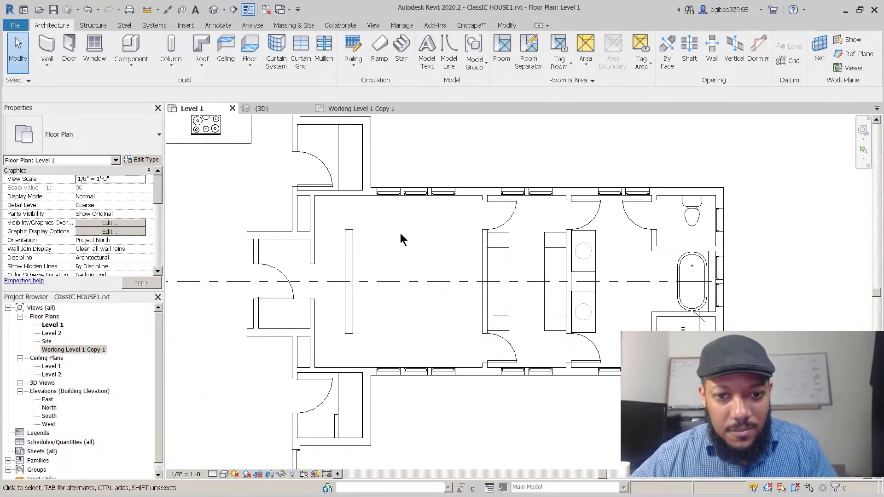
- Start loading a component family and browse from the Sinks folder to the US Imperial library's Furniture folder
middle_click_drag(396, 263, 378, 266)
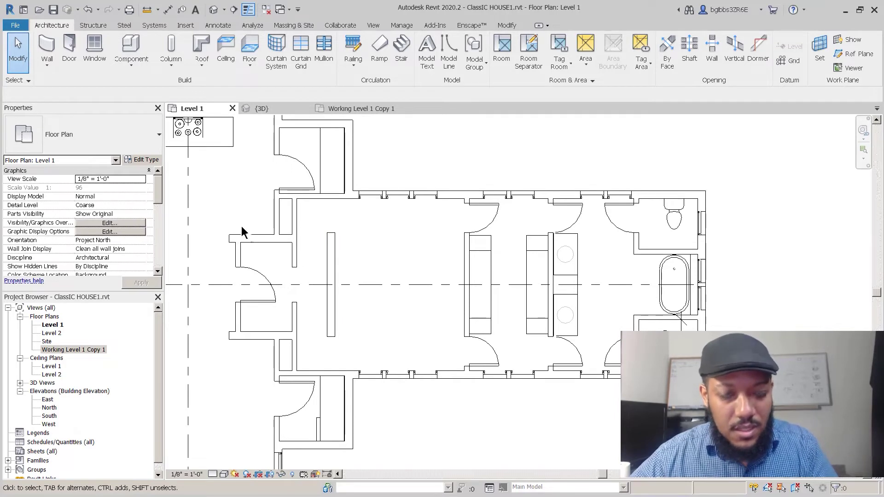
key("c")
key("m")
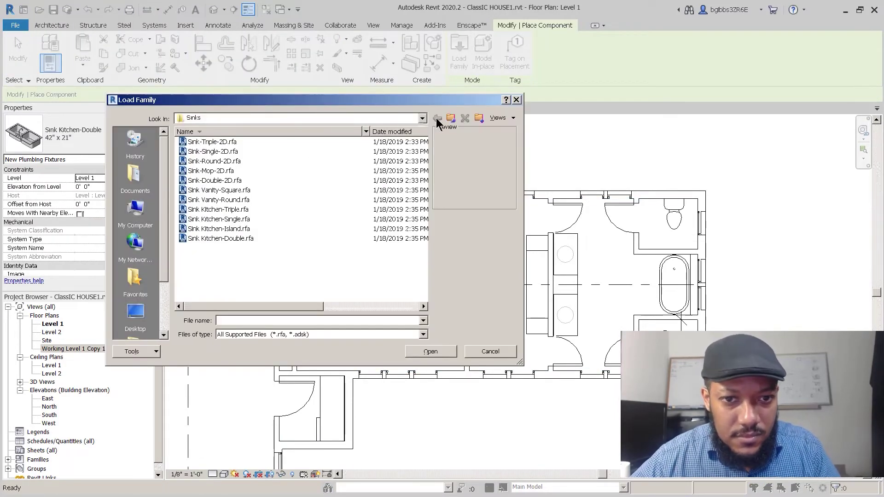
left_click(452, 118)
left_click(451, 118)
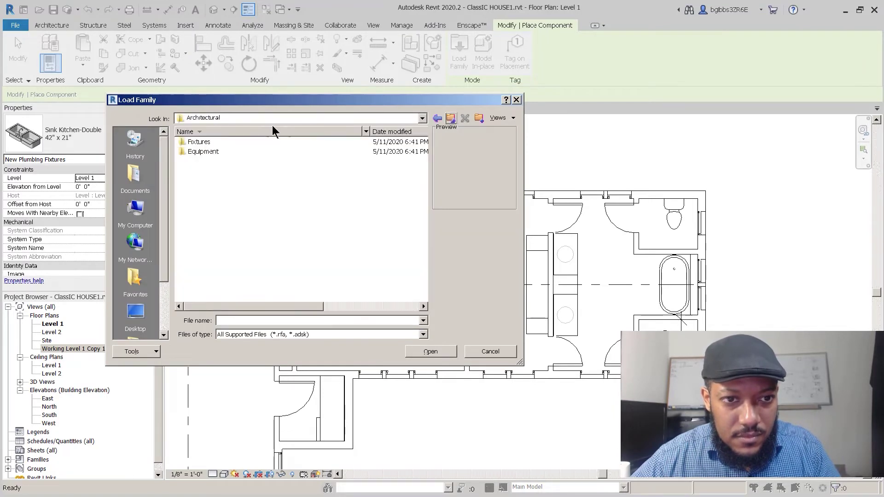
left_click(453, 118)
double_click(245, 150)
left_click(241, 141)
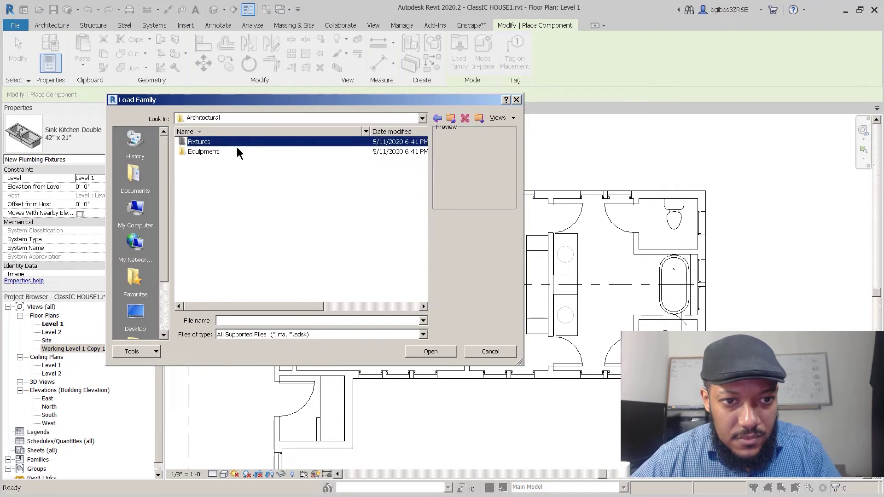
left_click(450, 119)
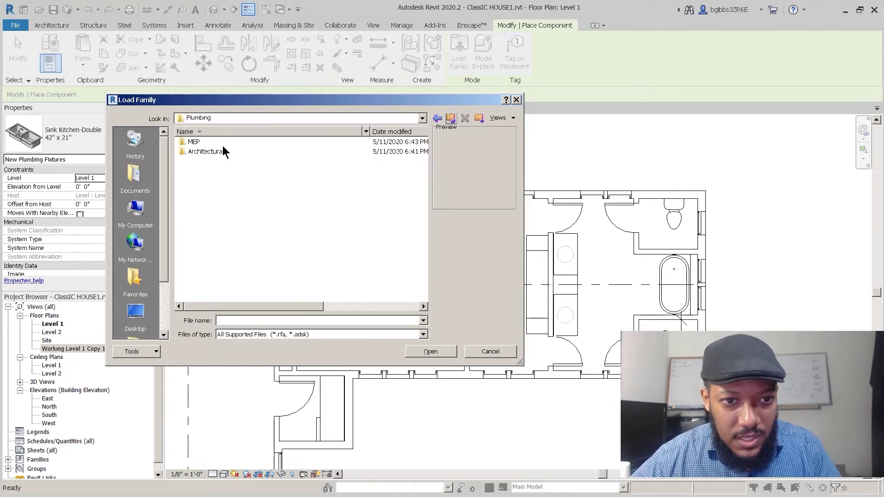
left_click(452, 119)
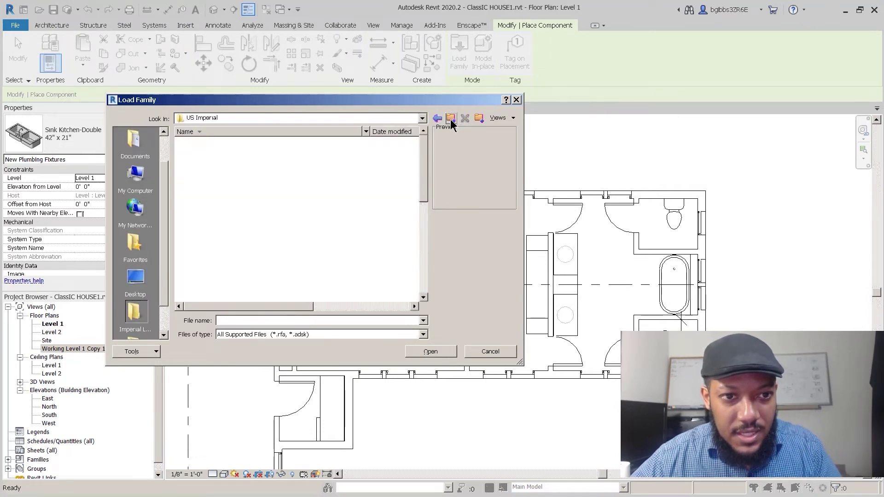
left_click(220, 278)
scroll(220, 278, "down", 4)
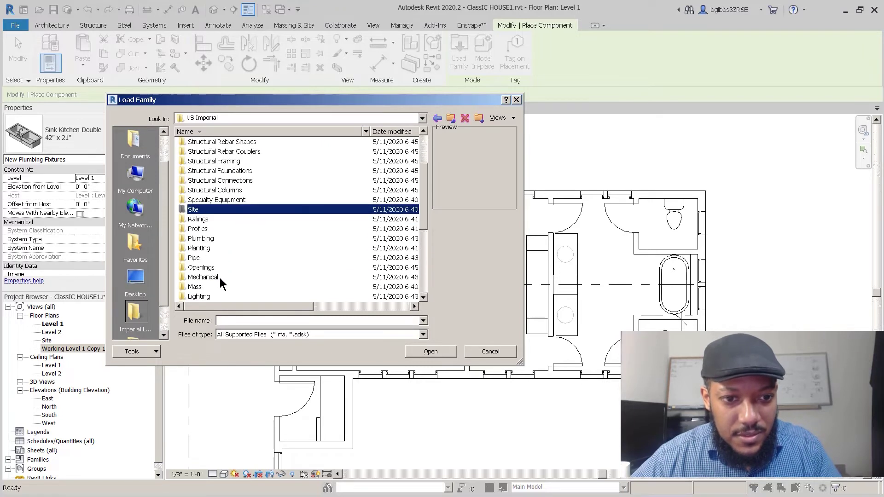
double_click(212, 267)
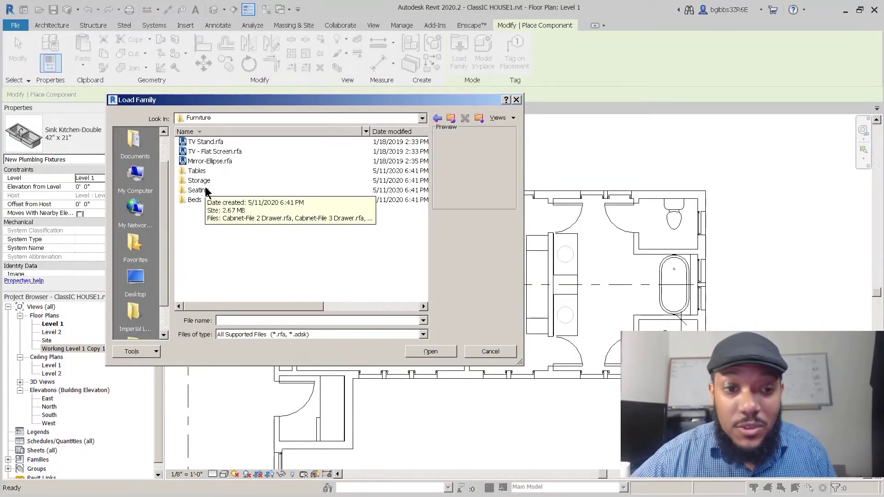
- Load Bed-Standard.rfa from the Beds folder and place one bed beside the freestanding wall, centred on the dashed centreline
double_click(202, 199)
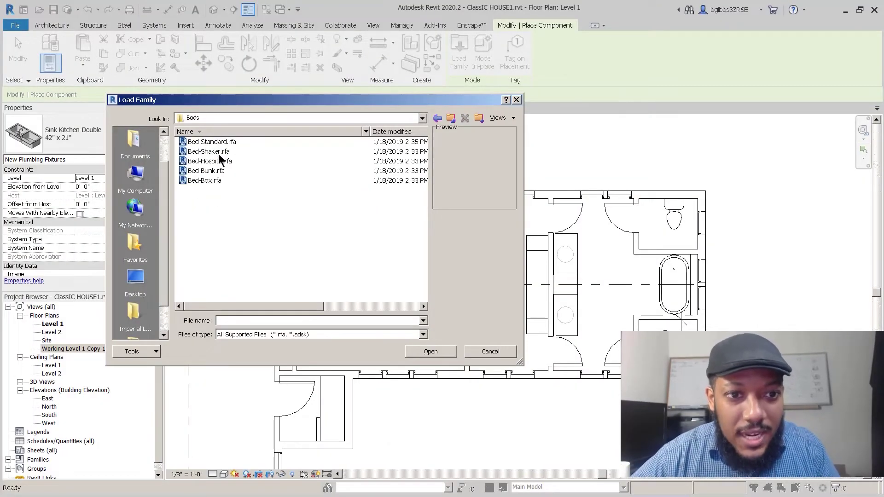
left_click(222, 142)
left_click(433, 352)
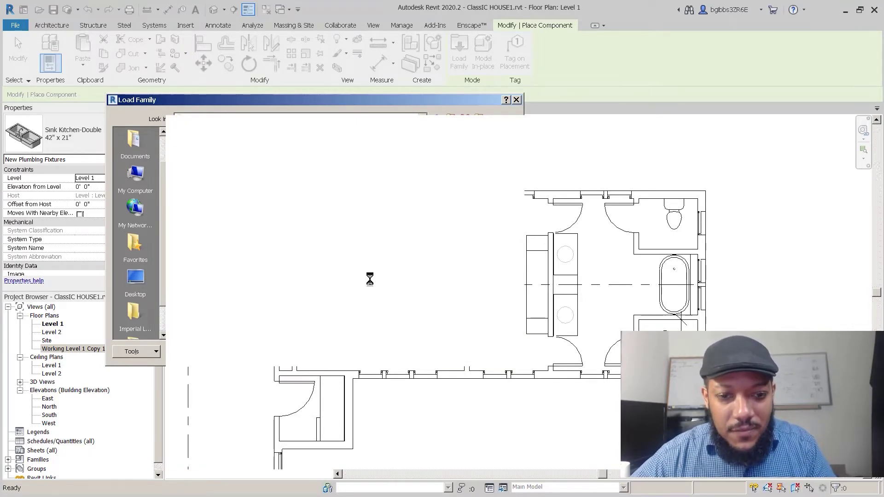
scroll(364, 285, "up", 3)
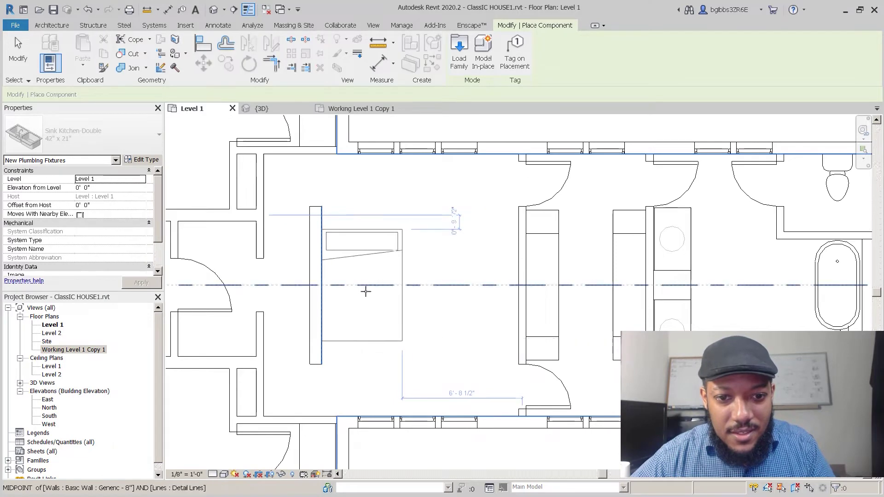
left_click(372, 286)
key("Escape")
key("Escape")
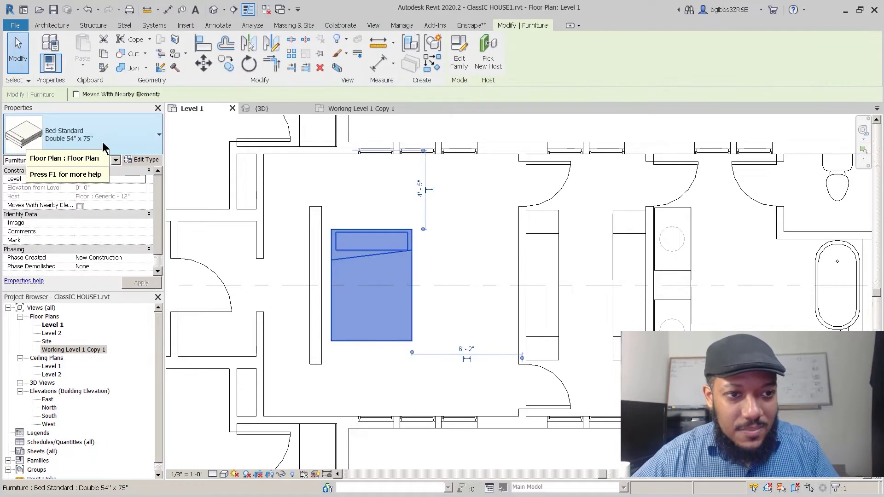
- Change the bed's type to King 78" x 80" and rotate it 90 degrees so its head faces the freestanding wall
left_click(102, 142)
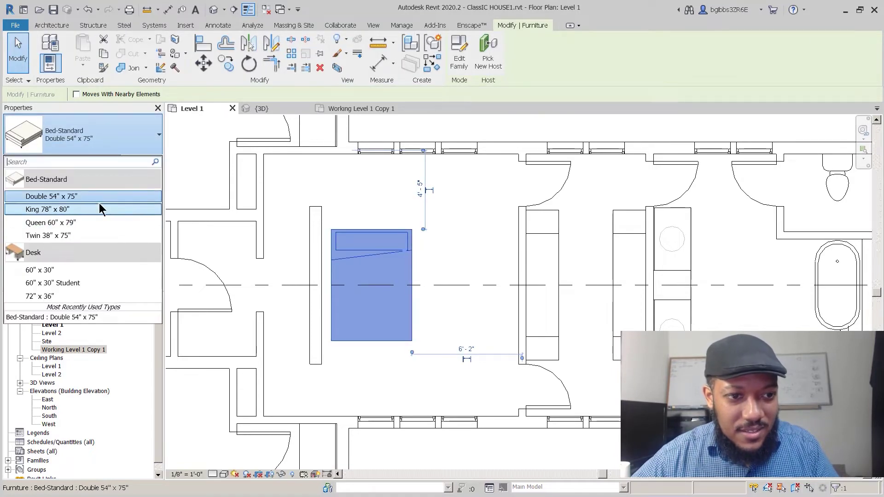
left_click(96, 211)
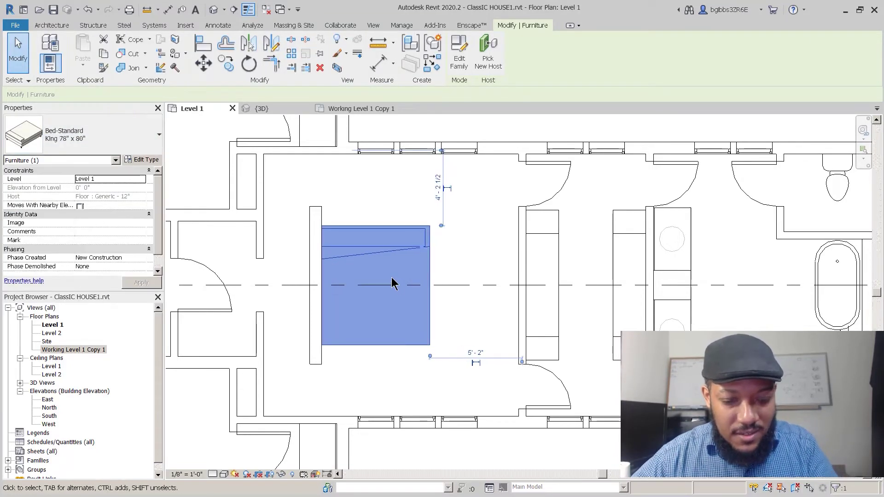
key("r")
key("o")
left_click(450, 275)
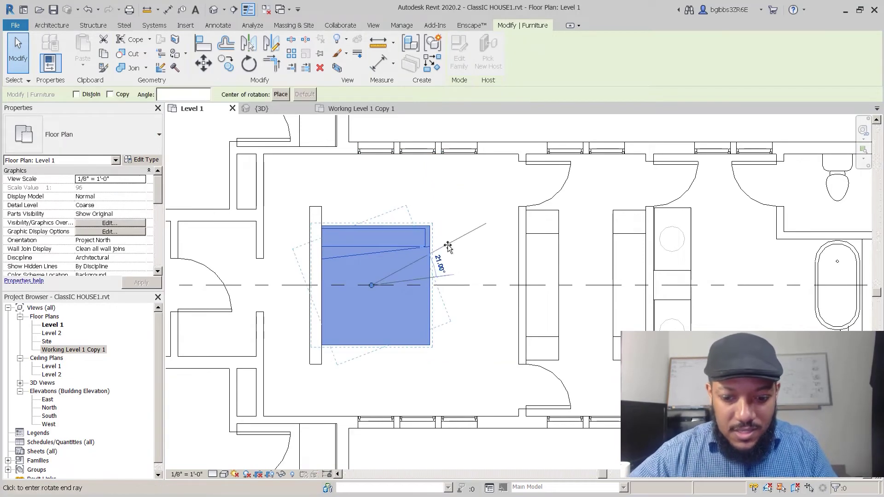
type("90")
key("Return")
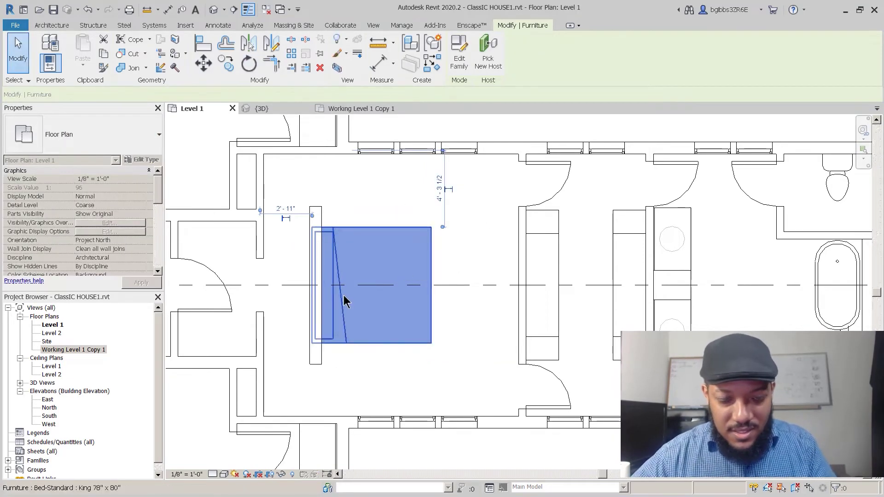
- Move the bed about 11 inches horizontally away from the freestanding wall, leaving a small gap behind its head
key("m")
key("v")
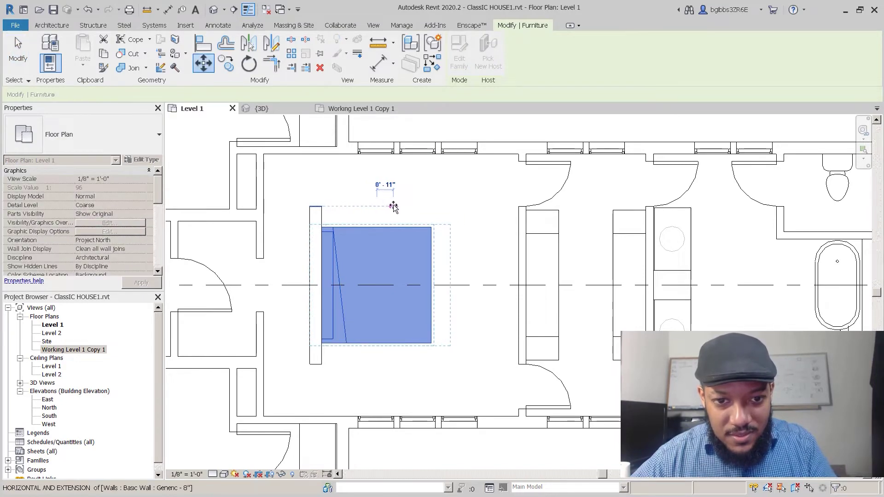
left_click(394, 205)
key("Escape")
scroll(344, 339, "down", 1)
middle_click_drag(344, 221, 334, 216)
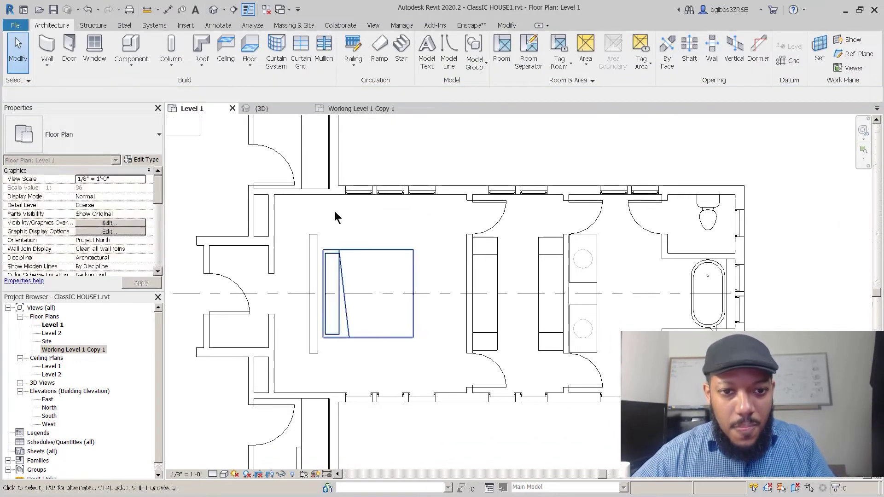
scroll(296, 200, "up", 1)
key("d")
key("i")
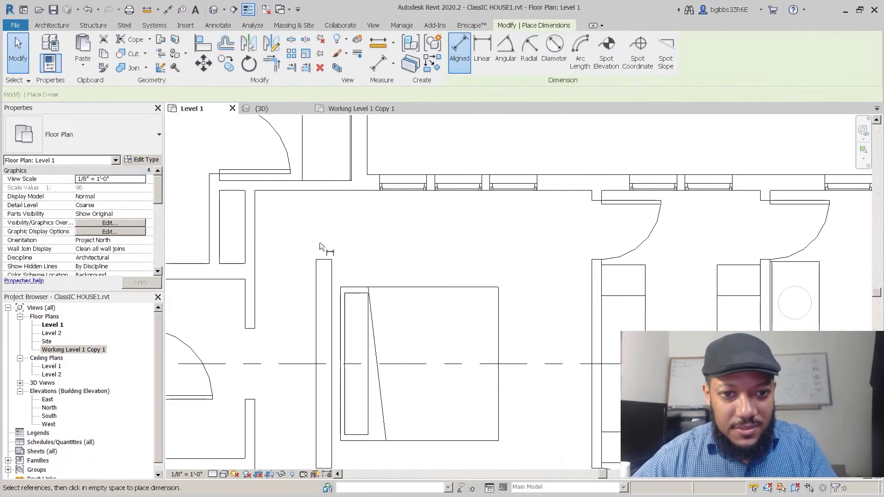
left_click(334, 189)
scroll(330, 199, "down", 1)
key("Escape")
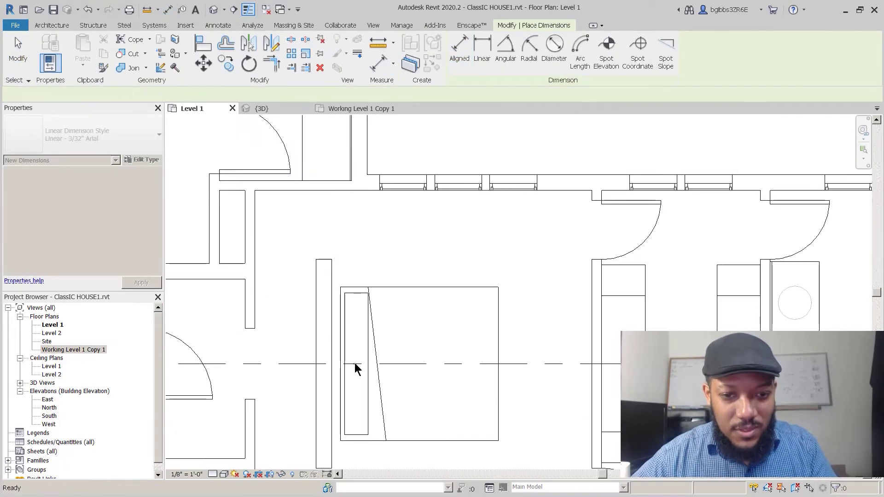
key("Escape")
scroll(325, 222, "down", 2)
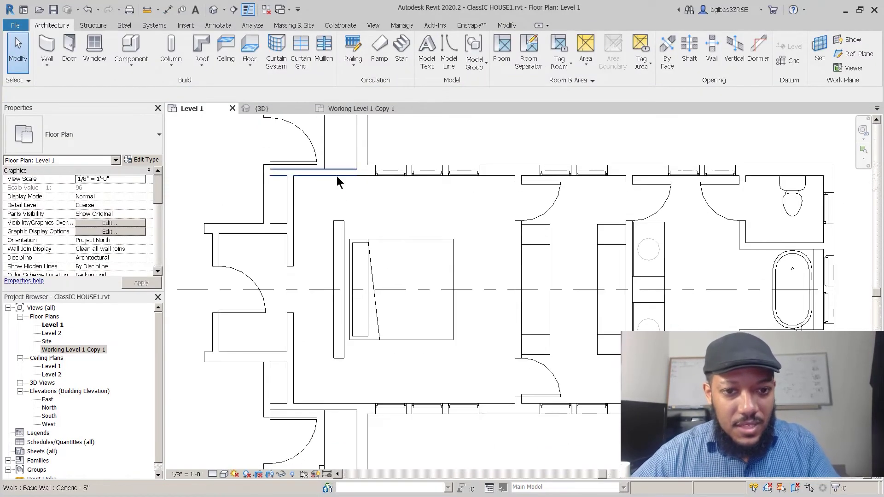
- Examine the plan around the bed, the freestanding wall and the adjoining closet and bathroom for circulation space
middle_click_drag(339, 223, 332, 214)
scroll(386, 347, "up", 2)
middle_click_drag(363, 339, 354, 339)
scroll(380, 283, "down", 2)
scroll(426, 199, "up", 1)
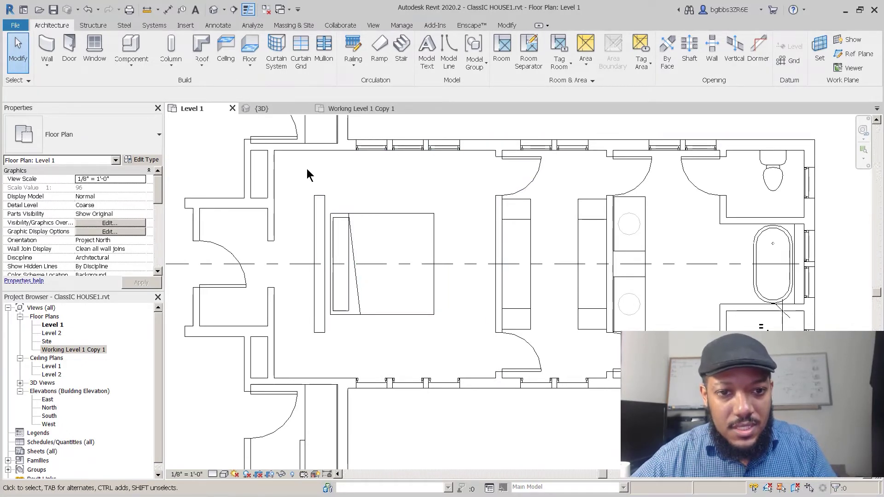
scroll(307, 169, "up", 3)
scroll(359, 194, "down", 1)
middle_click_drag(530, 194, 371, 206)
scroll(376, 186, "down", 2)
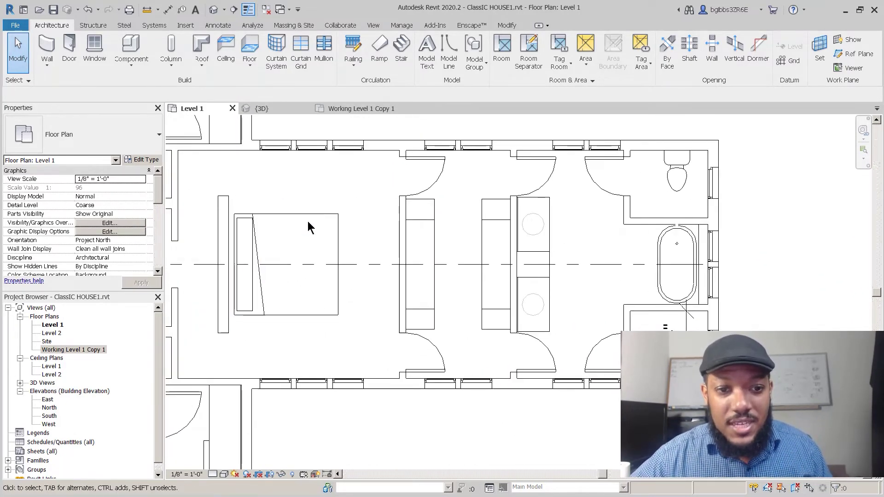
middle_click_drag(309, 213, 349, 212)
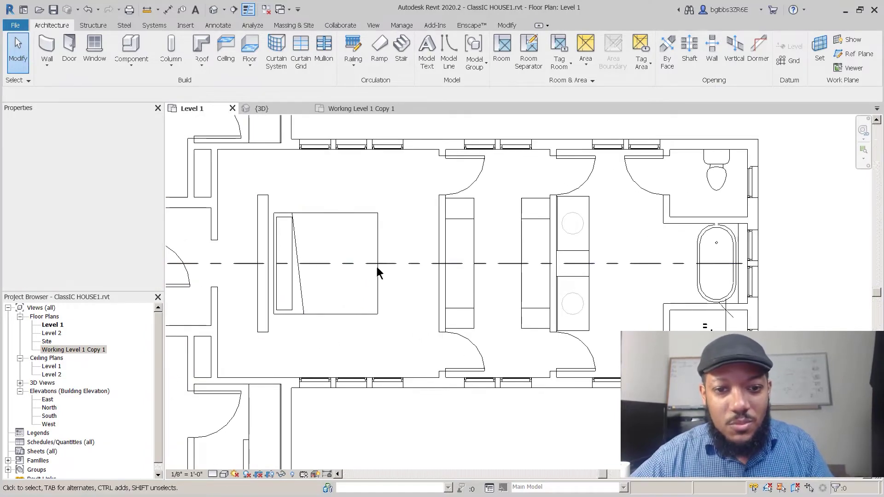
middle_click_drag(376, 267, 344, 248)
middle_click_drag(306, 284, 357, 277)
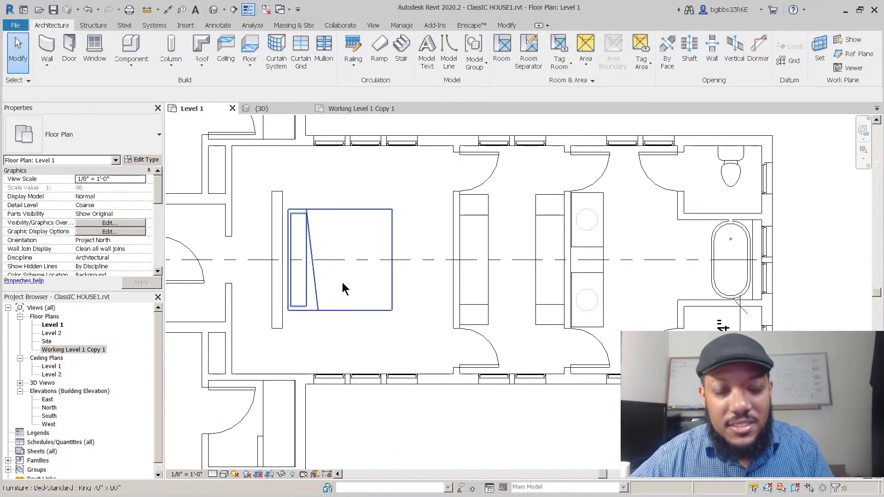
middle_click_drag(305, 290, 364, 299)
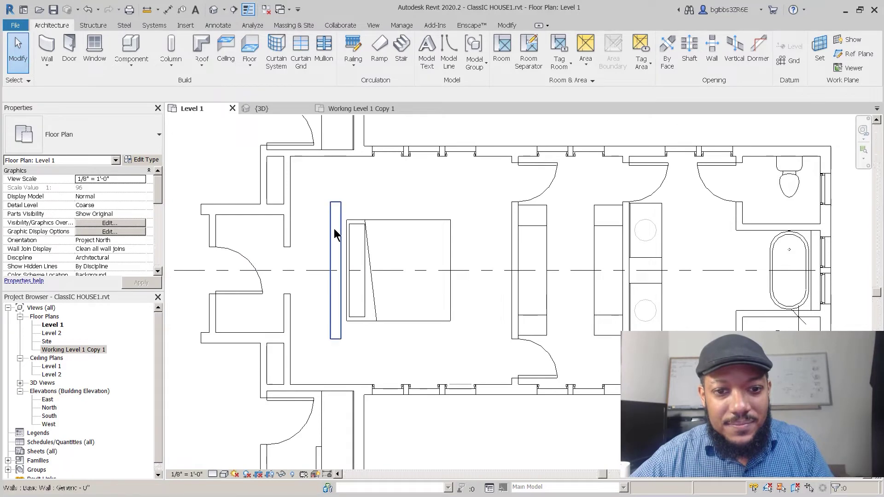
- Start loading another component family and open the Tables folder within Furniture
scroll(360, 170, "up", 1)
scroll(359, 183, "up", 1)
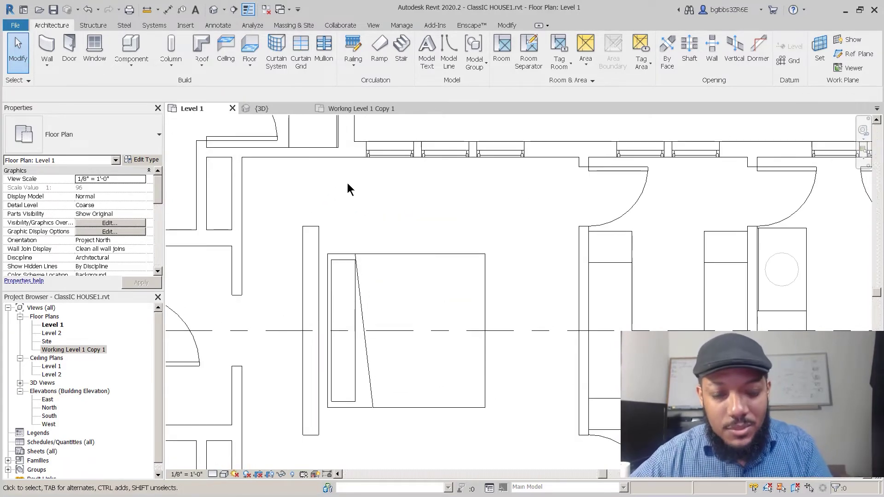
key("c")
key("m")
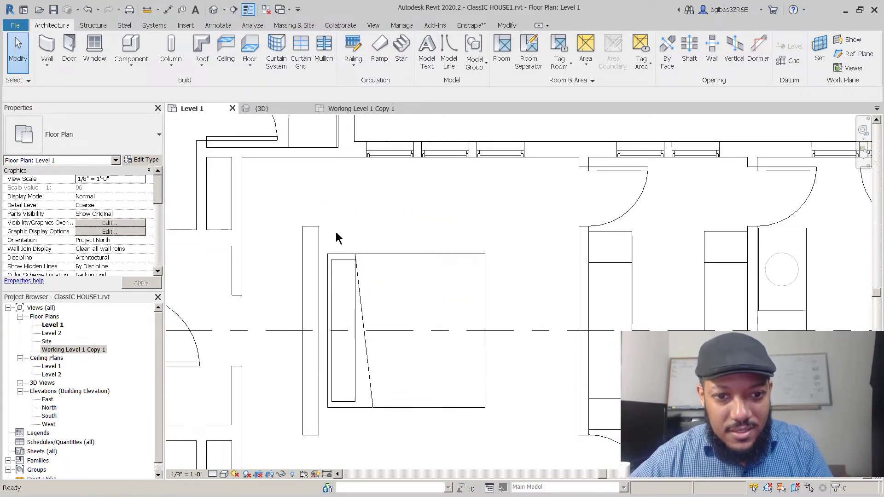
left_click(458, 57)
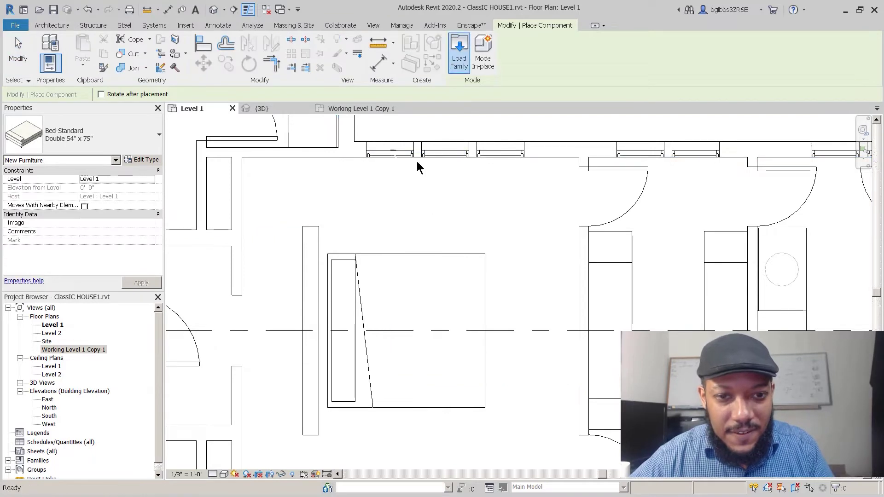
left_click(451, 118)
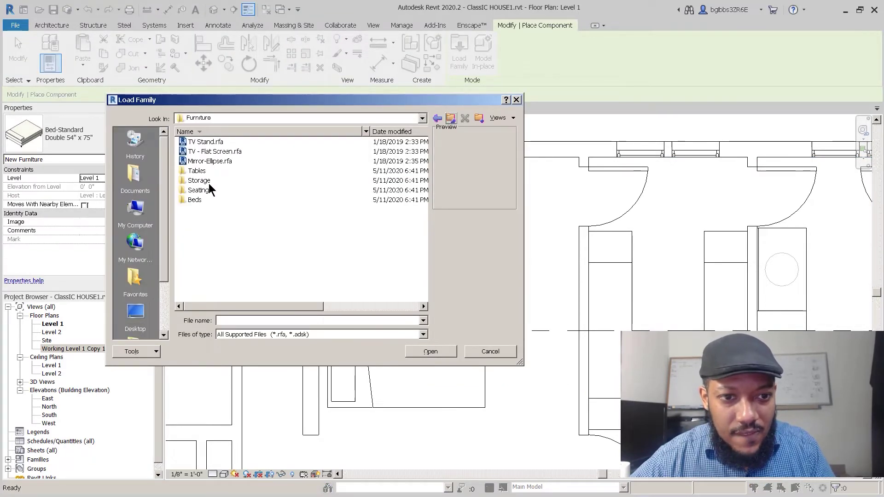
double_click(205, 172)
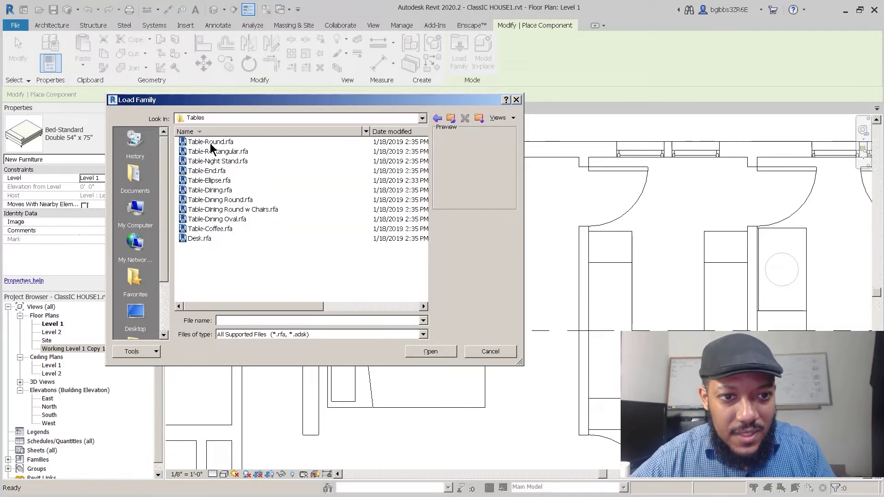
- Preview the families in the Tables folder and load Table-End.rfa
left_click(210, 143)
left_click(209, 152)
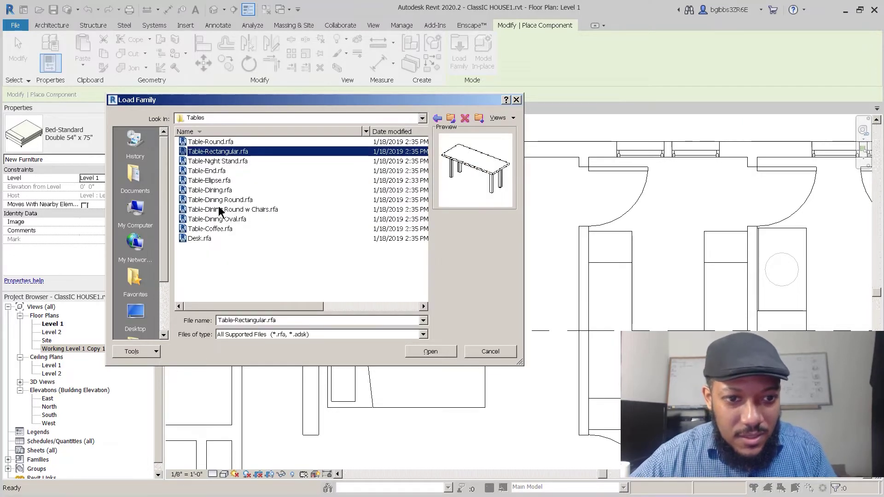
left_click(218, 220)
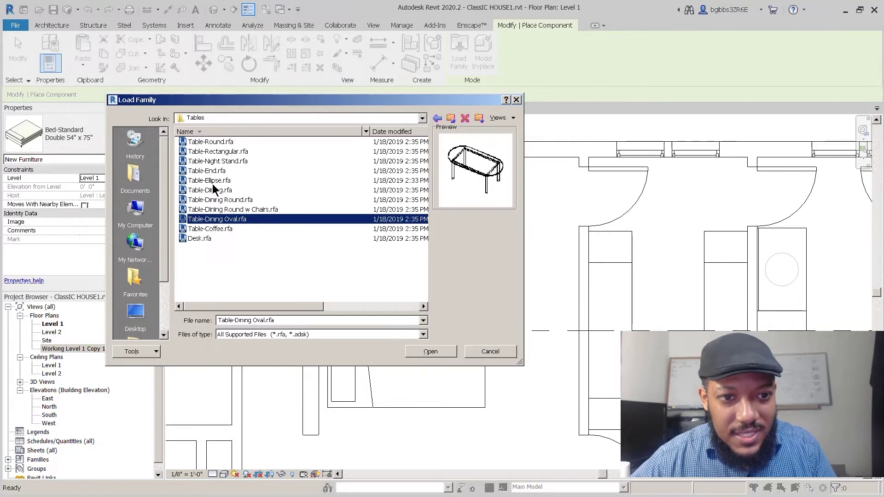
left_click(213, 172)
key("Down")
key("Down")
key("Down")
key("Down")
key("Down")
key("Up")
key("Up")
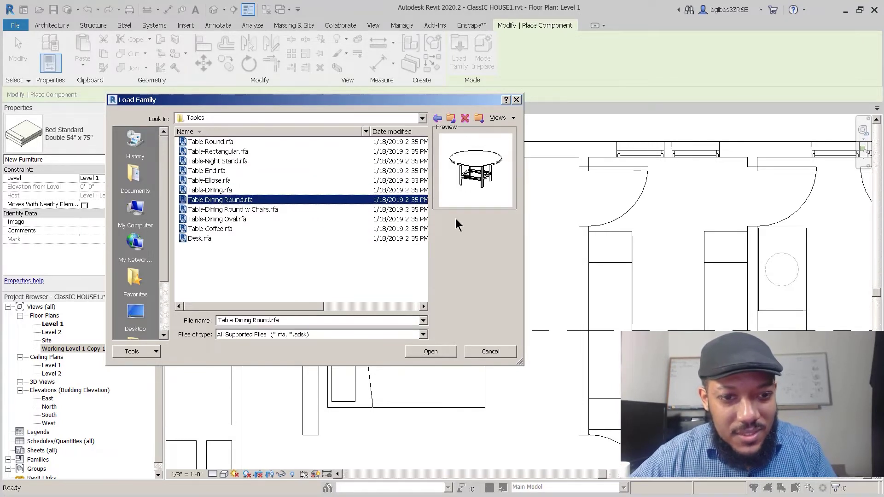
key("Up")
key("Up")
key("Up")
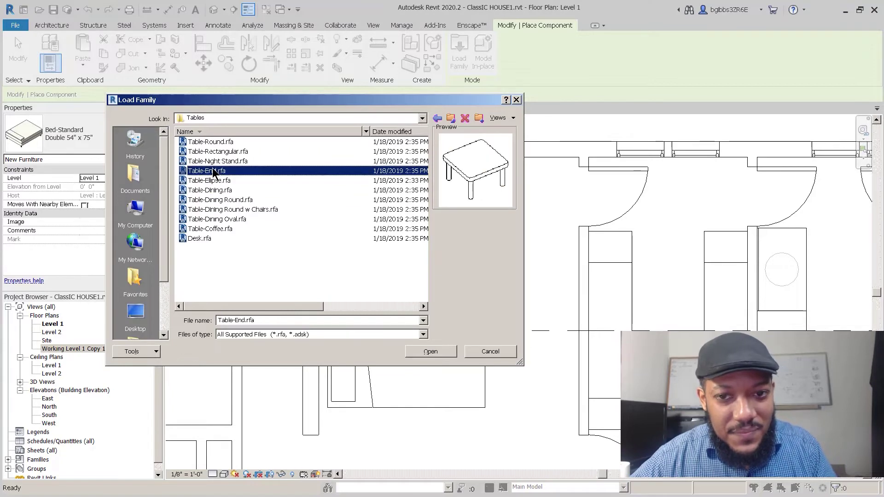
left_click(431, 351)
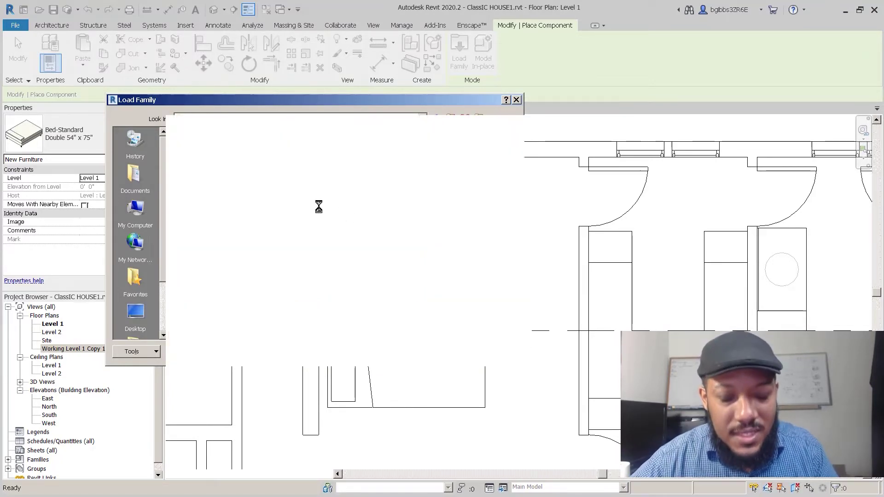
- Place one 24" x 24" end table beside the head of the king bed
scroll(343, 230, "up", 2)
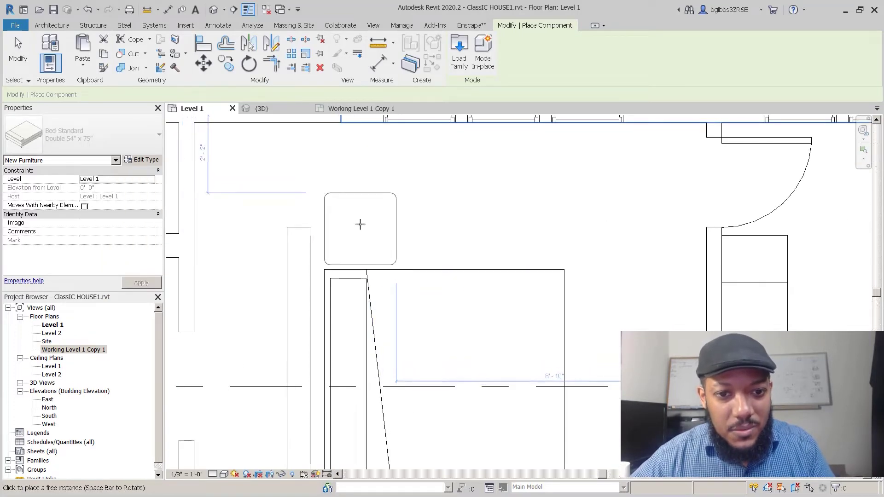
left_click(361, 223)
key("Escape")
- Duplicate the placed end table's type under the name 12" x 12"
left_click(397, 222)
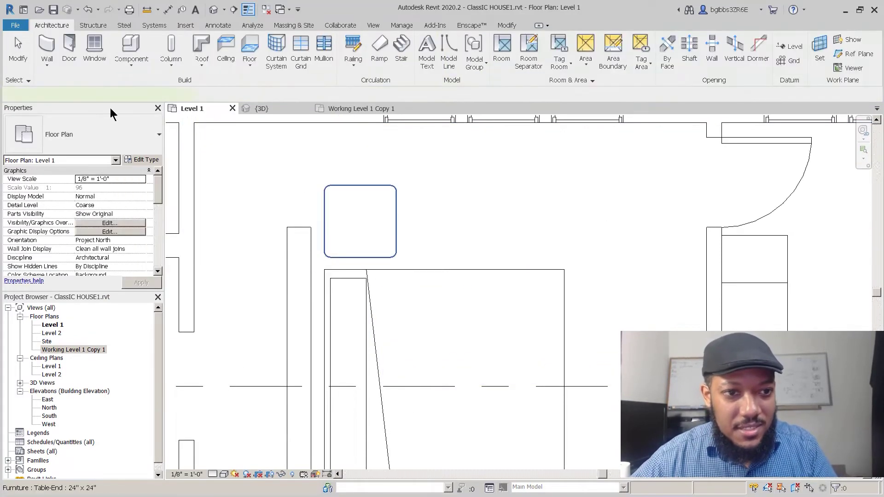
left_click(147, 159)
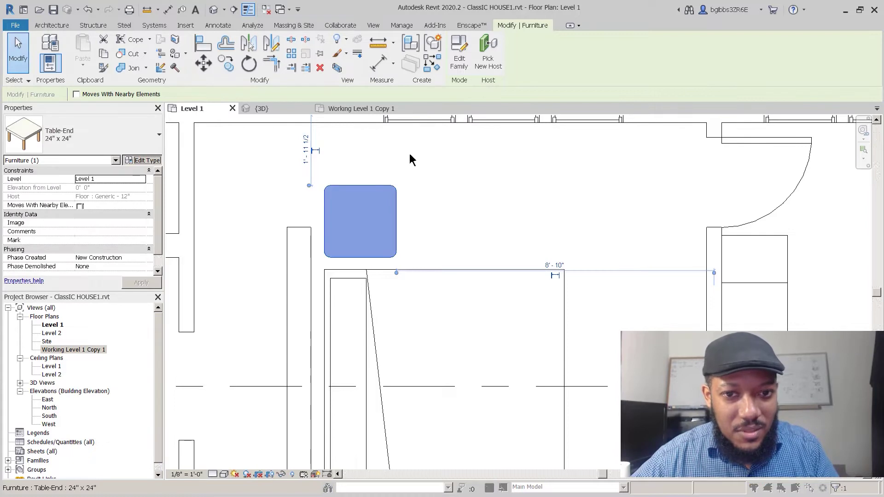
left_click(490, 100)
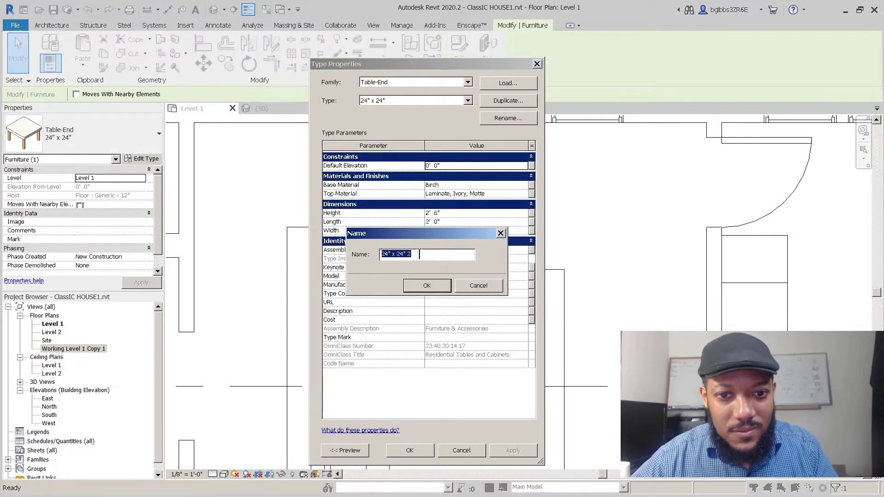
key("Right")
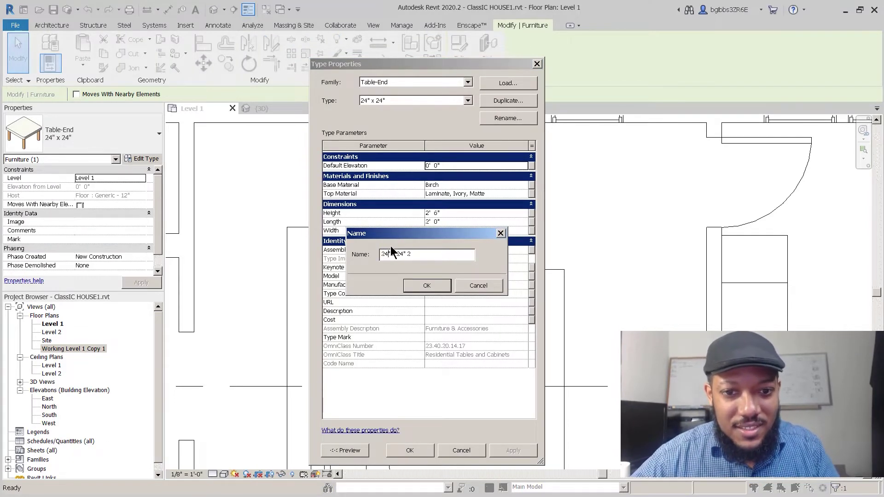
key("shift+Left")
key("shift+Left")
type("12")
key("Right")
key("Right")
key("Right")
key("Right")
key("shift+Right")
key("shift+Right")
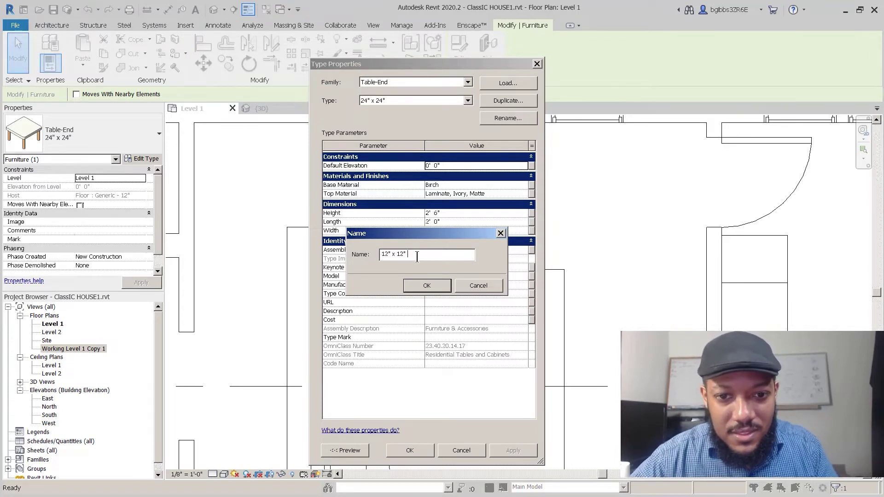
left_click(414, 285)
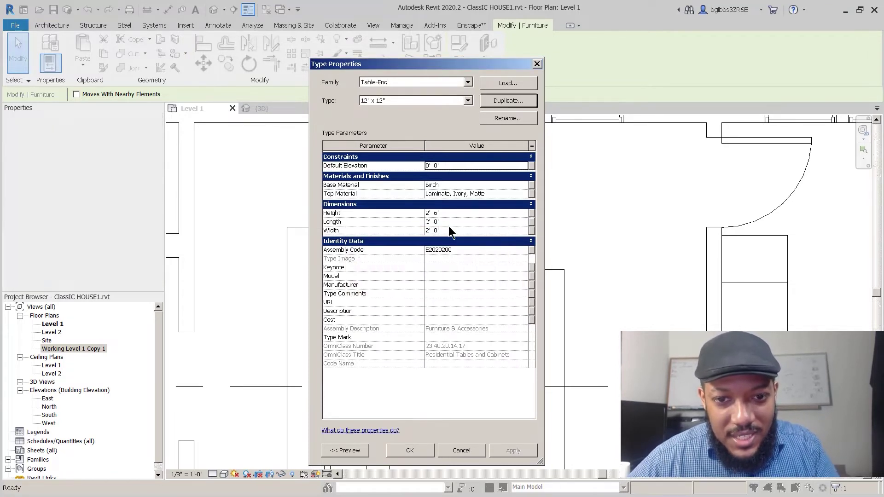
- Set the new end table type's length and width to 1' 0" each and apply it to the table
type("1")
key("Tab")
type("1")
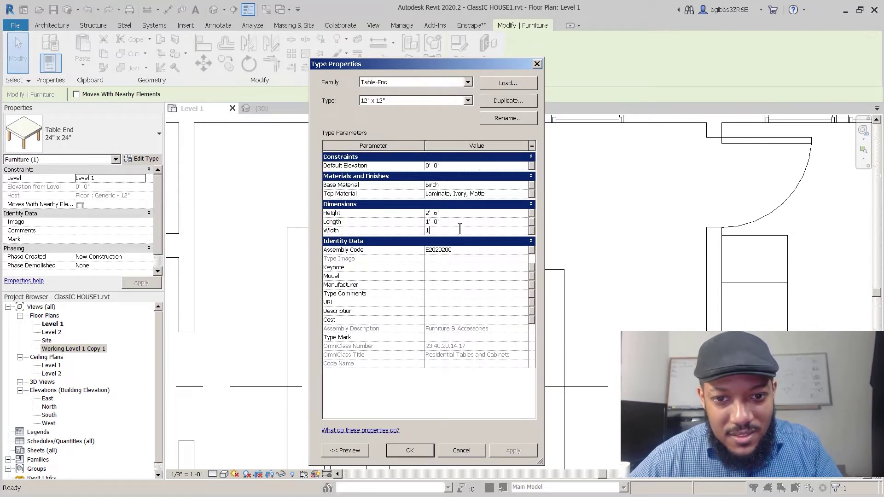
left_click(411, 451)
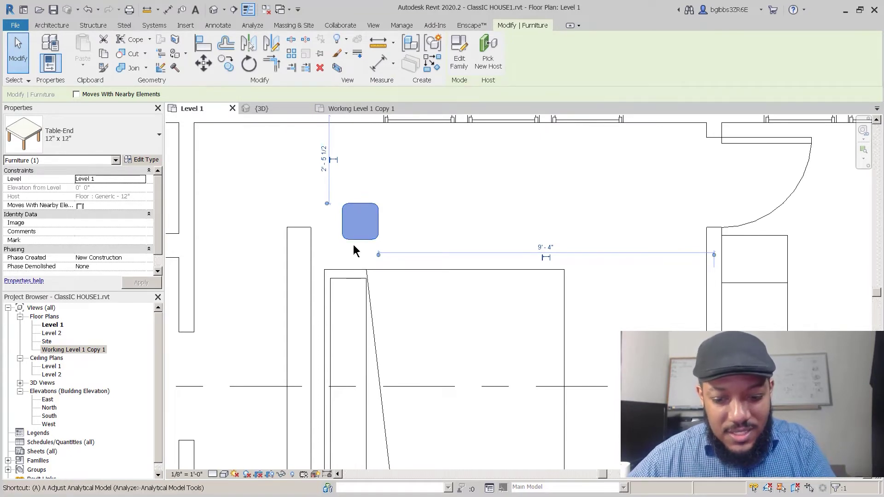
- Align the end table's side nearest the freestanding wall with the head edge of the bed
key("a")
key("l")
left_click(324, 277)
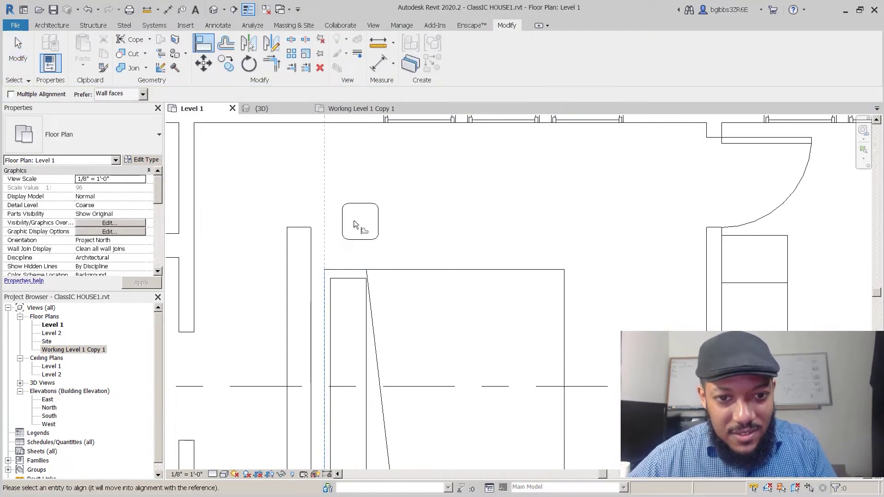
left_click(343, 223)
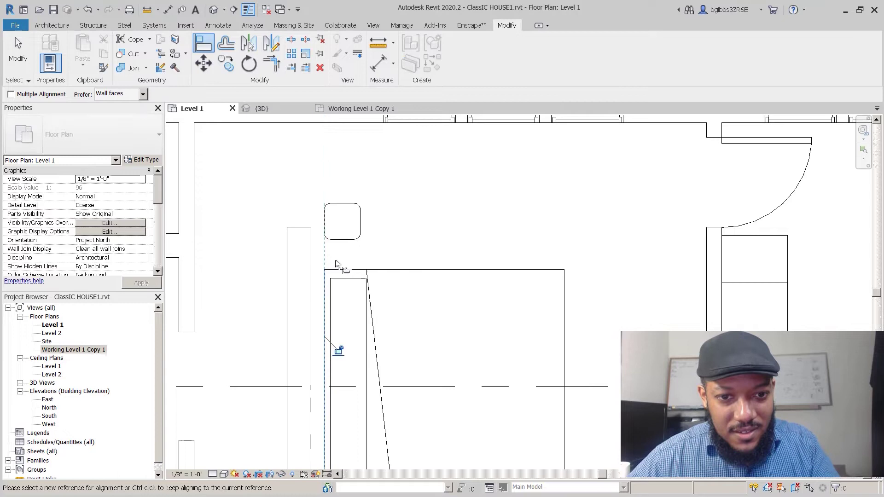
key("Escape")
- Align the end table's lower edge with the upper long side of the bed
left_click(352, 237)
left_click(376, 226)
scroll(344, 258, "up", 2)
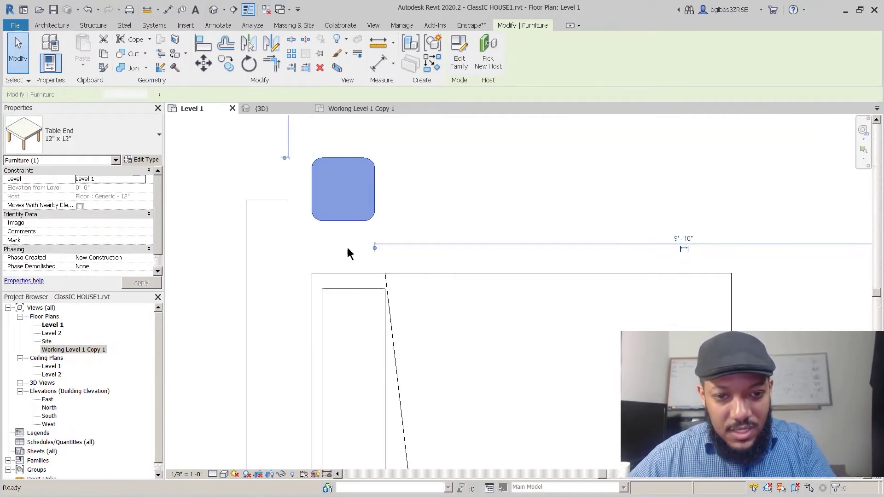
key("Escape")
key("a")
key("l")
left_click(347, 273)
left_click(344, 222)
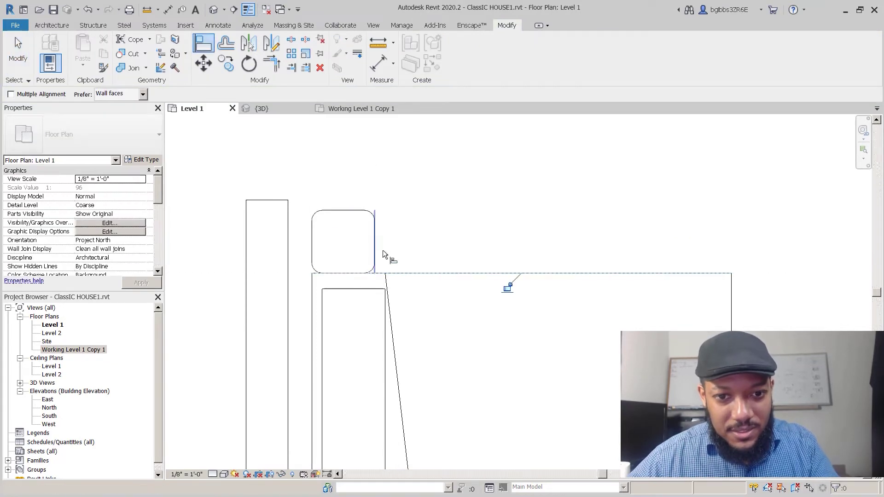
key("Escape")
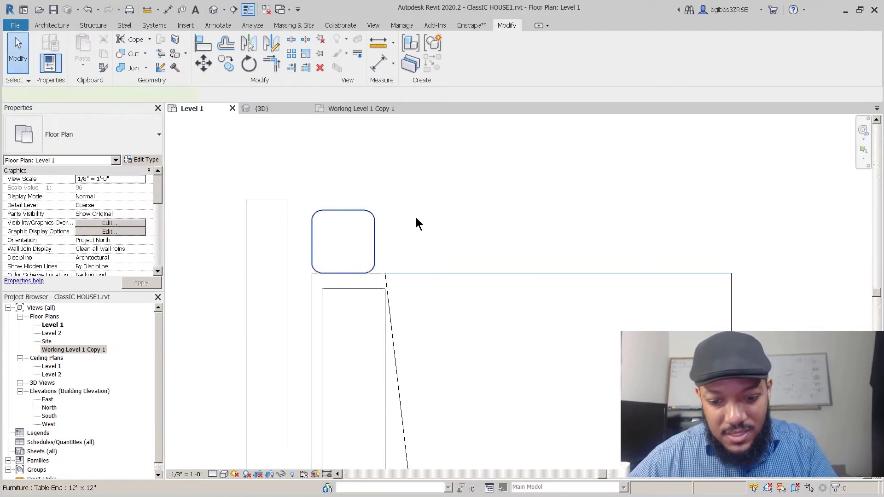
- Move the end table 2 inches straight away from the side of the bed
key("ctrl+Left")
key("m")
key("v")
left_click(430, 215)
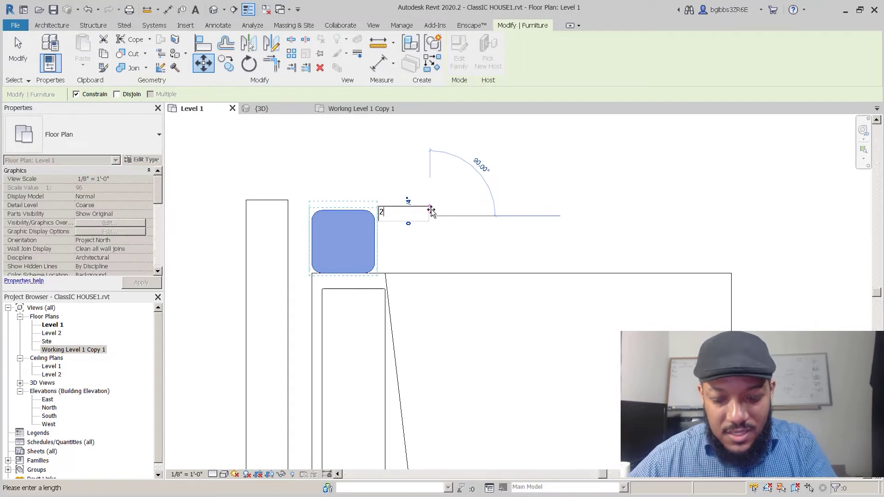
left_click(428, 206)
key("Escape")
scroll(423, 198, "down", 5)
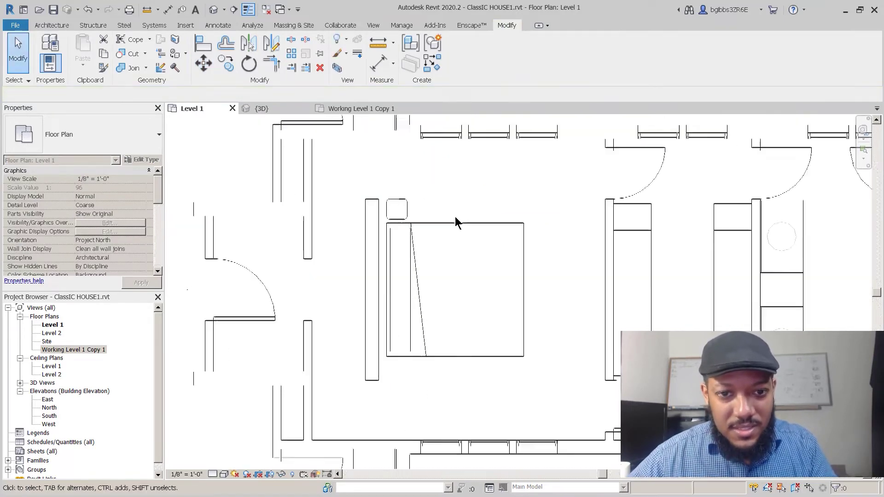
- Mirror a copy of the end table to the bed's other side about the horizontal dashed reference line
left_click(381, 207)
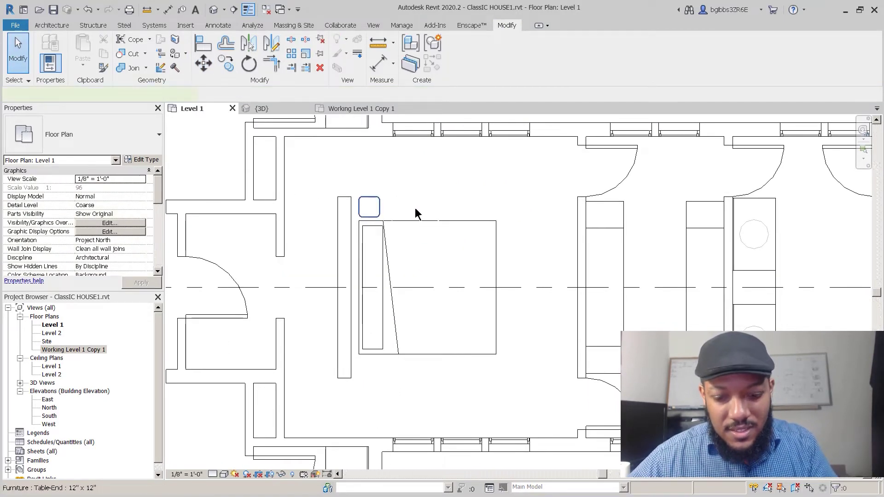
key("m")
key("m")
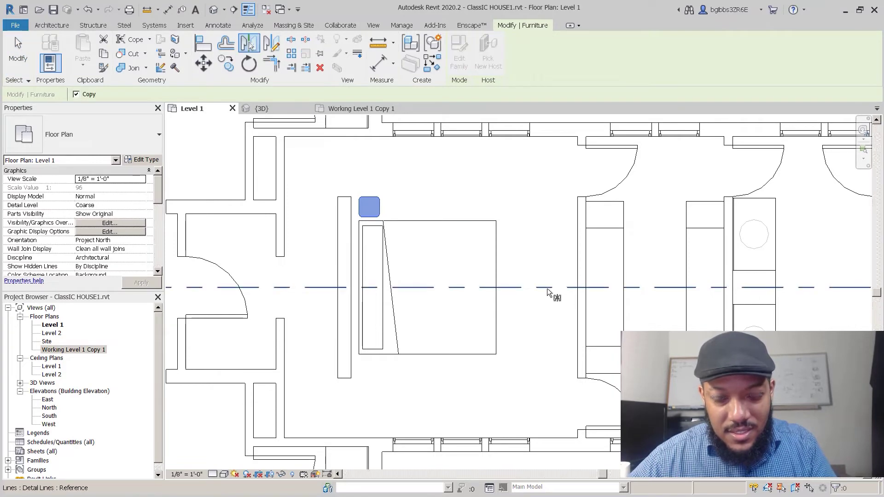
left_click(586, 289)
key("Escape")
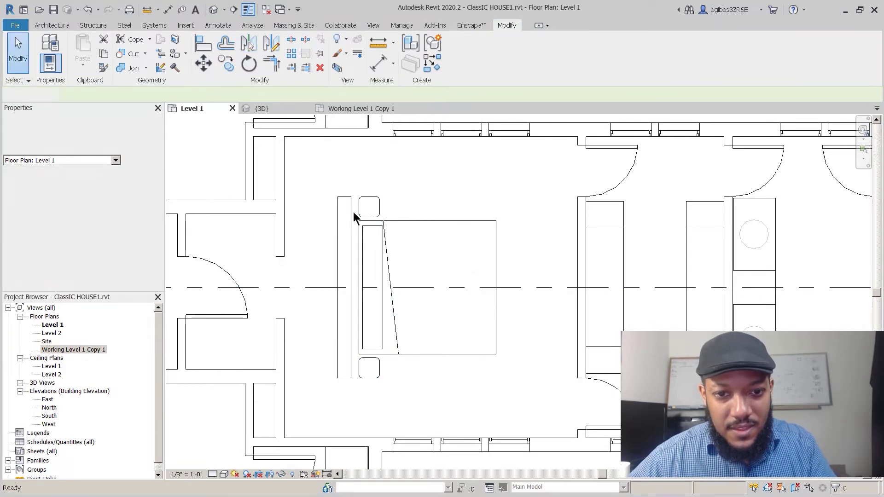
- Move the bed and both end tables together about 2 inches closer to the freestanding wall
left_click(373, 207)
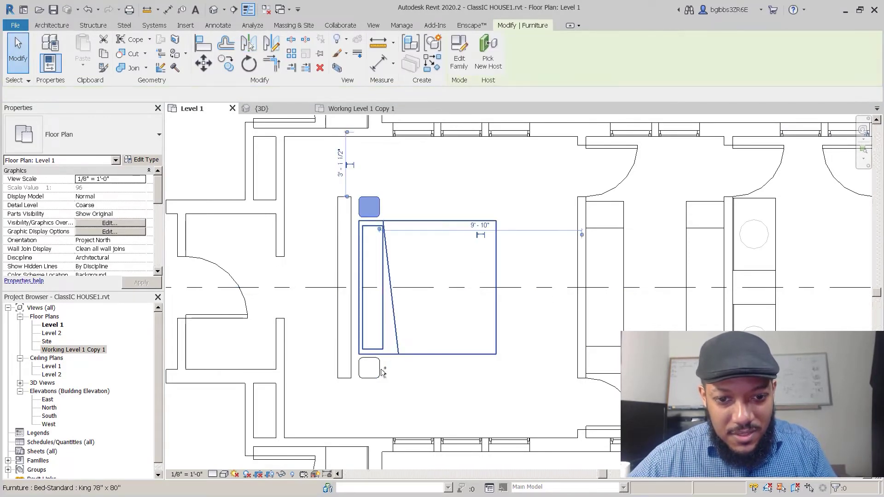
left_click(386, 350, "ctrl")
left_click(370, 369, "ctrl")
scroll(358, 197, "up", 3)
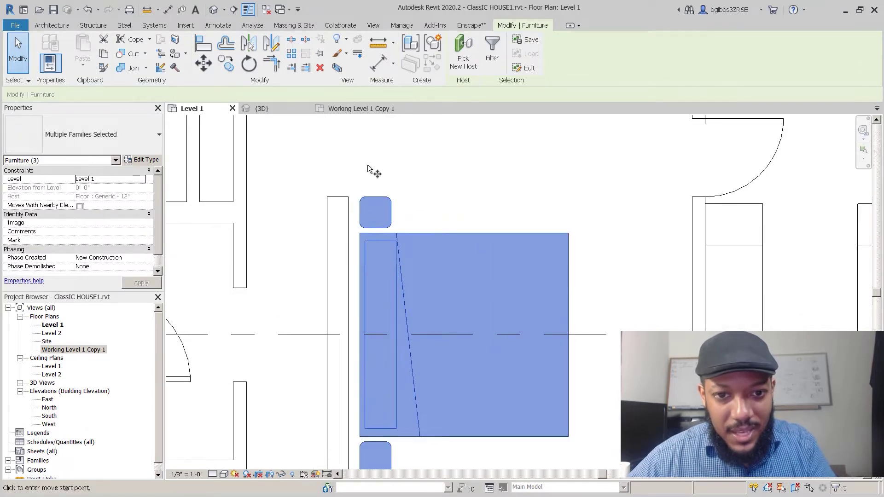
key("m")
key("v")
left_click(347, 196)
left_click(348, 197)
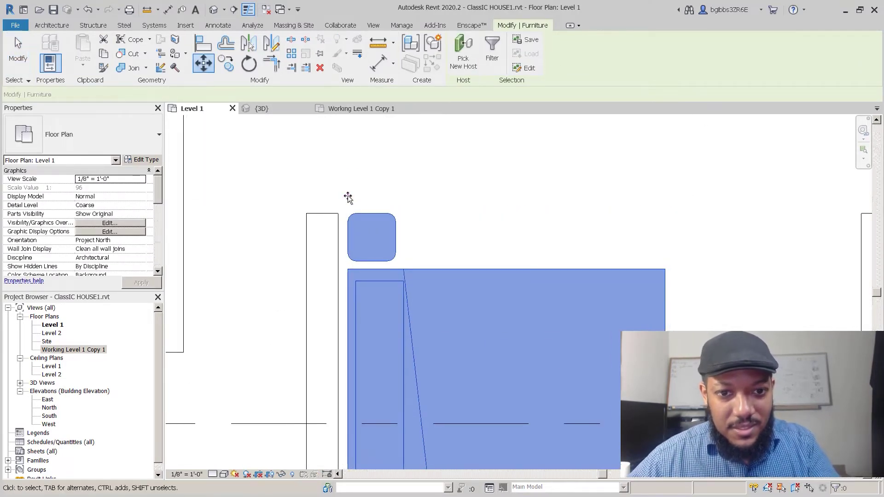
scroll(347, 199, "down", 3)
left_click(485, 191)
- Load the Table-Dining.rfa family from the Tables folder
scroll(482, 216, "down", 3)
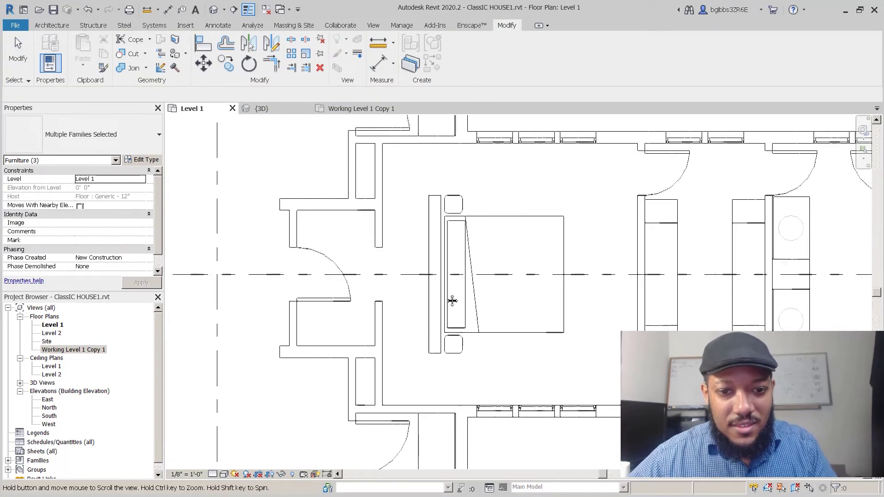
middle_click_drag(386, 307, 357, 301)
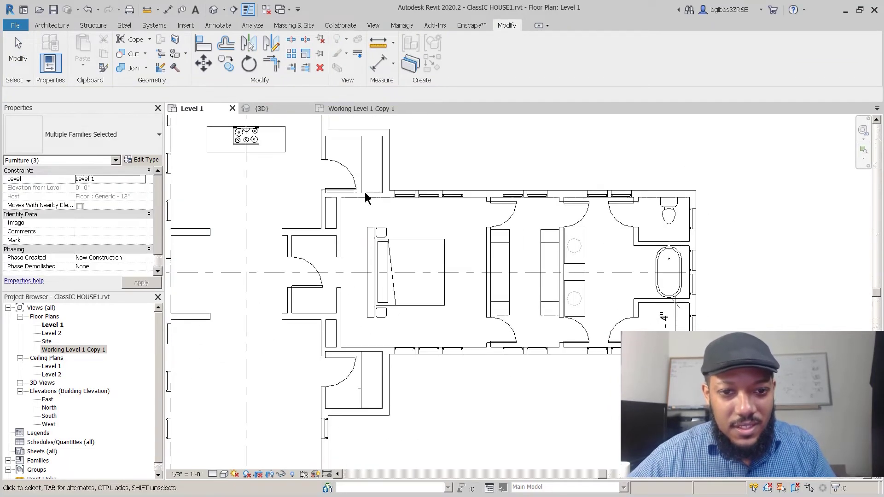
middle_click_drag(423, 241, 384, 217)
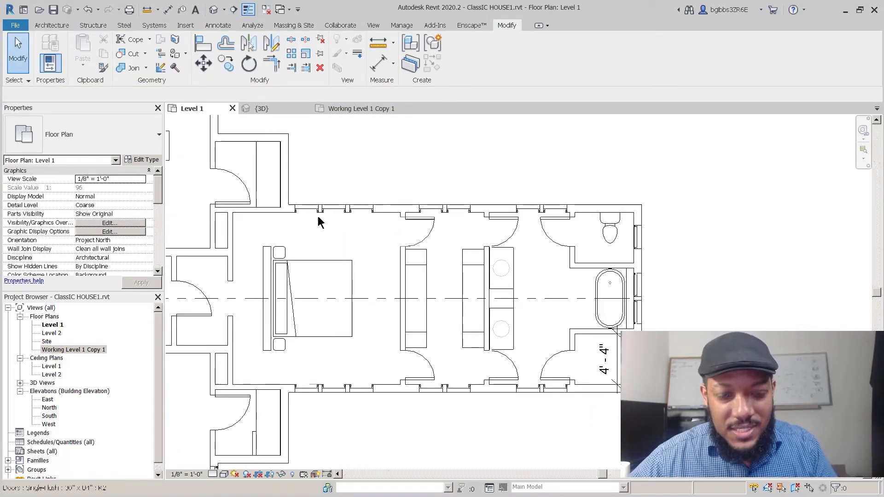
scroll(511, 291, "up", 1)
scroll(543, 267, "down", 5)
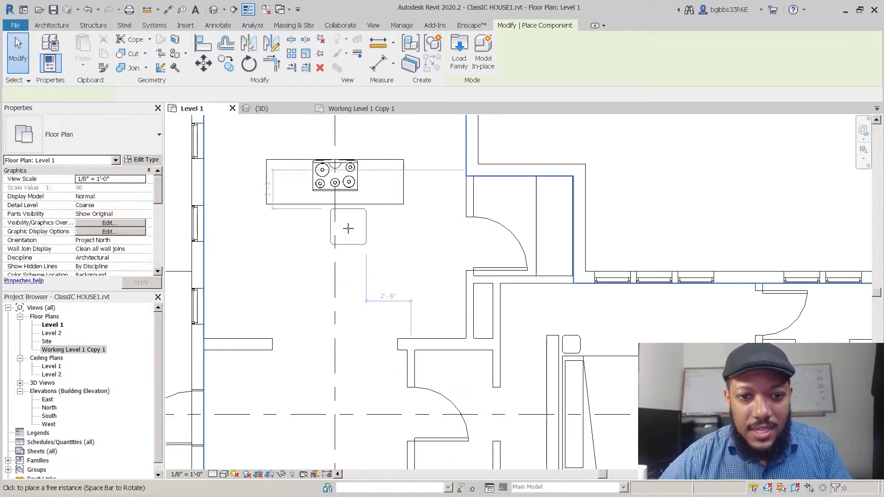
left_click(459, 60)
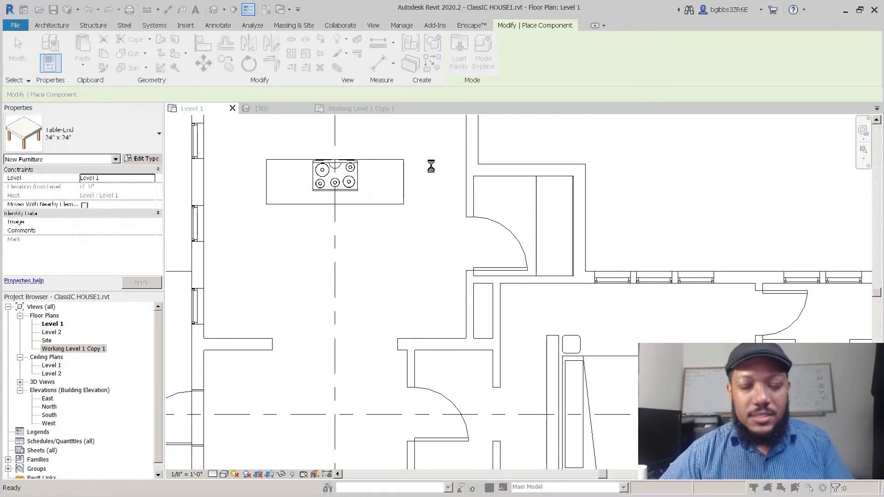
left_click(211, 142)
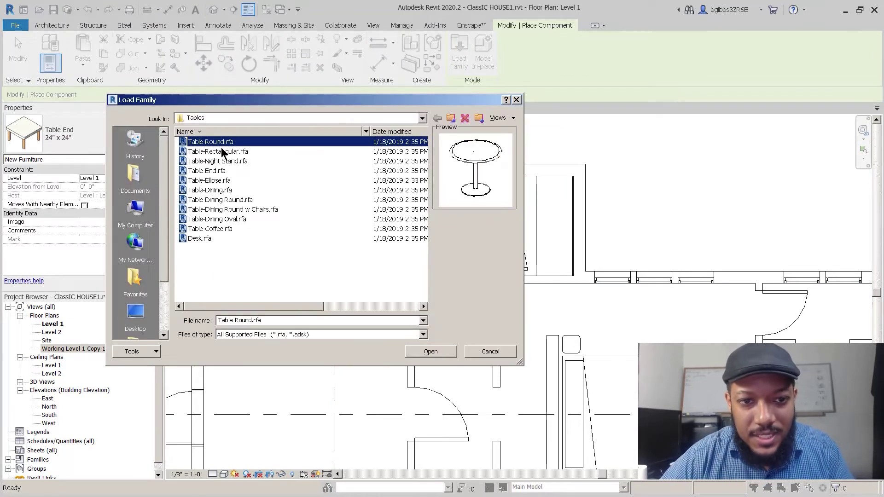
left_click(221, 152)
key("Down")
key("Down")
key("Down")
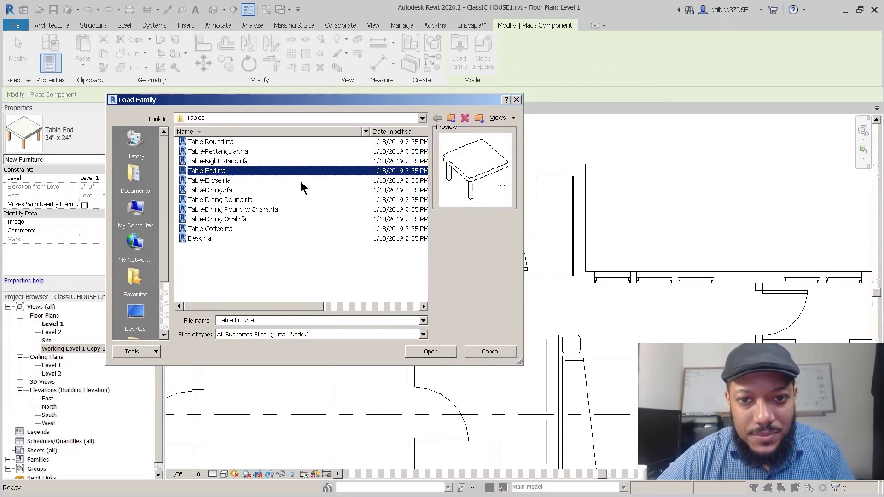
key("Up")
key("Down")
key("Down")
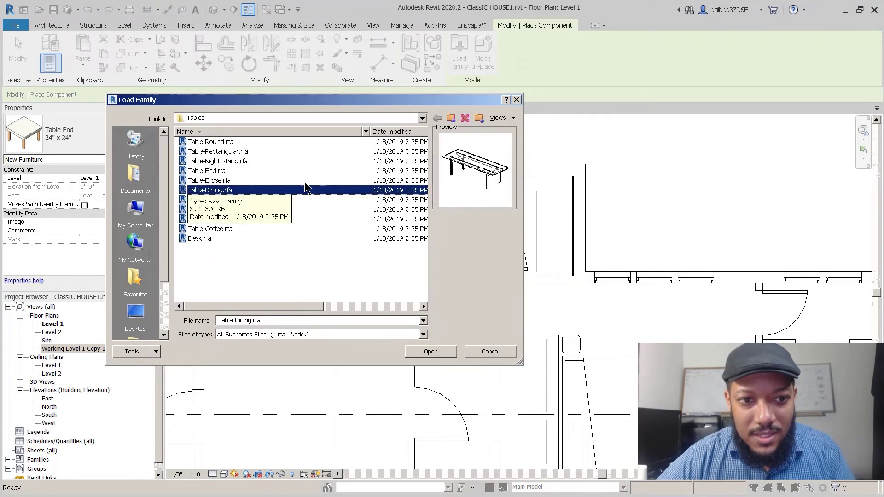
key("Down")
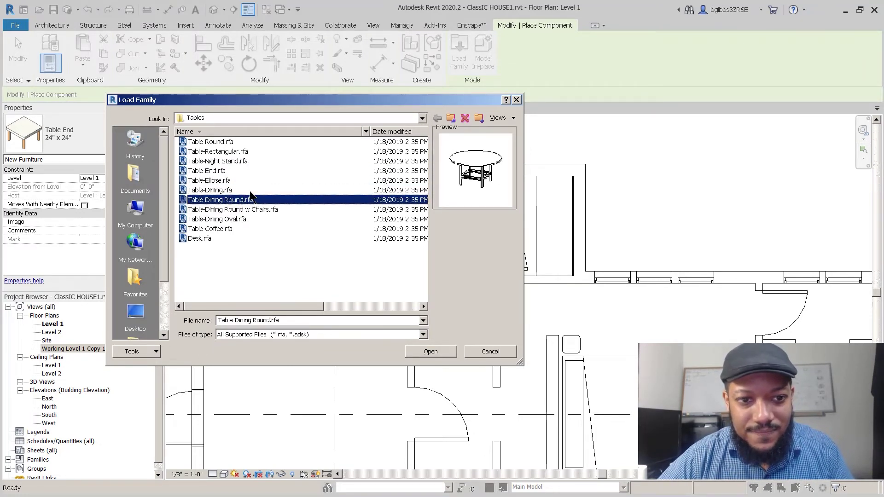
key("Up")
left_click(432, 352)
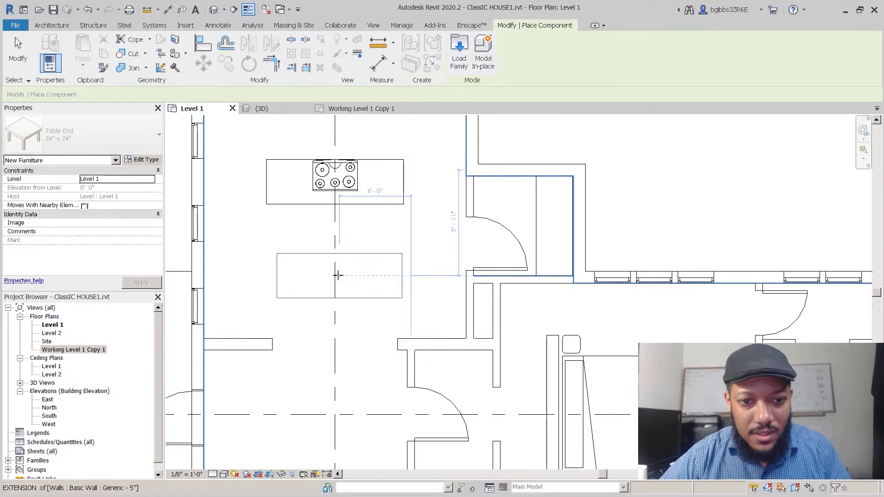
- Place a 30" x 84" x 22" dining table below the kitchen island, centred on the vertical dashed reference line
left_click(335, 275)
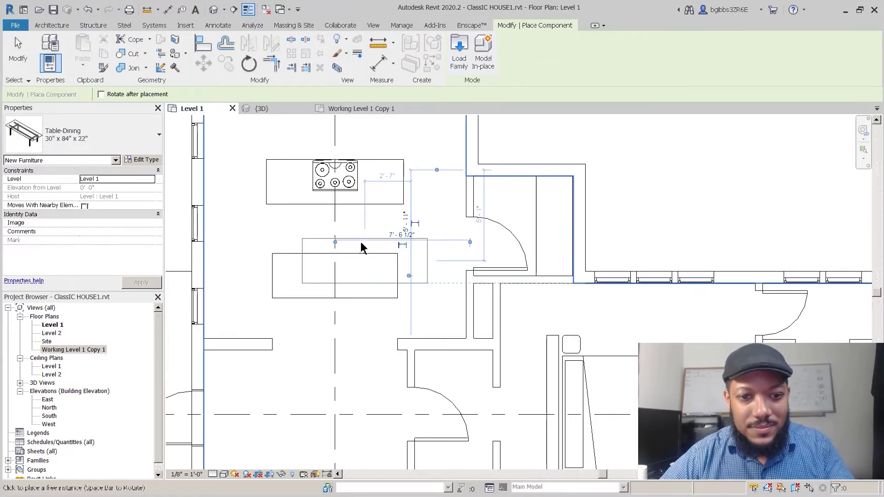
key("Escape")
key("Escape")
- Load the Chair-Breuer.rfa family from the Seating folder of the Furniture library
scroll(358, 249, "down", 3)
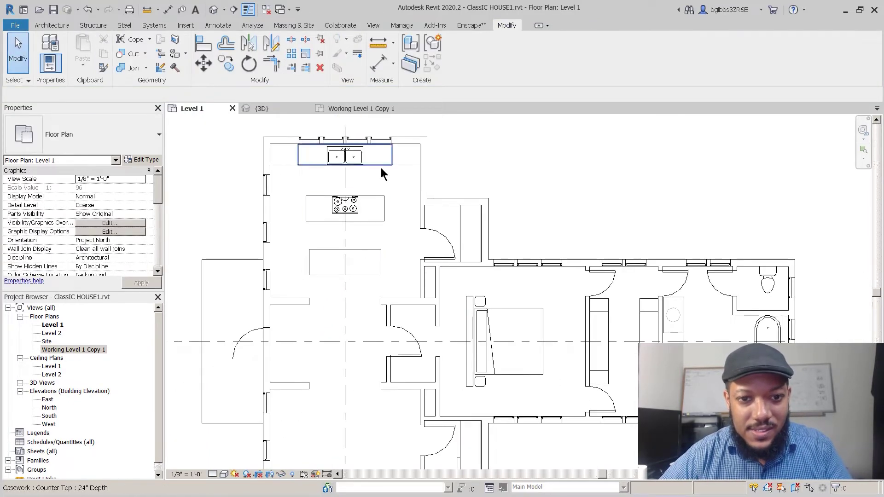
scroll(325, 225, "up", 2)
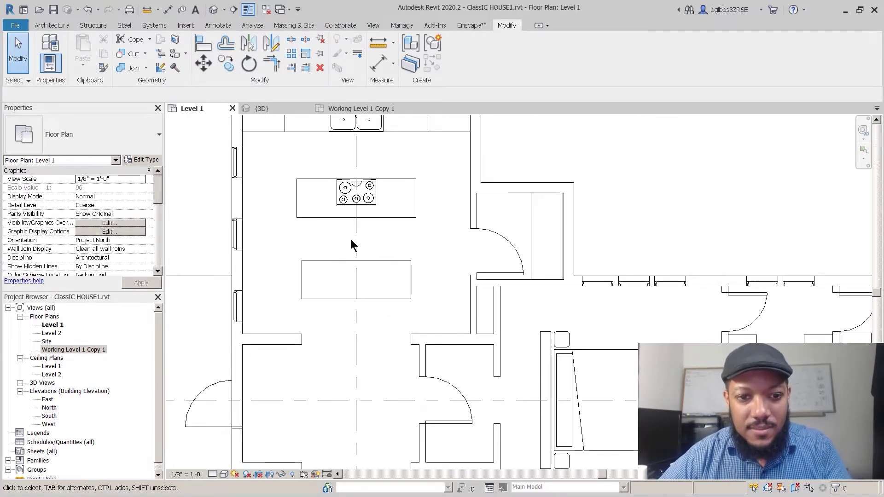
key("c")
key("m")
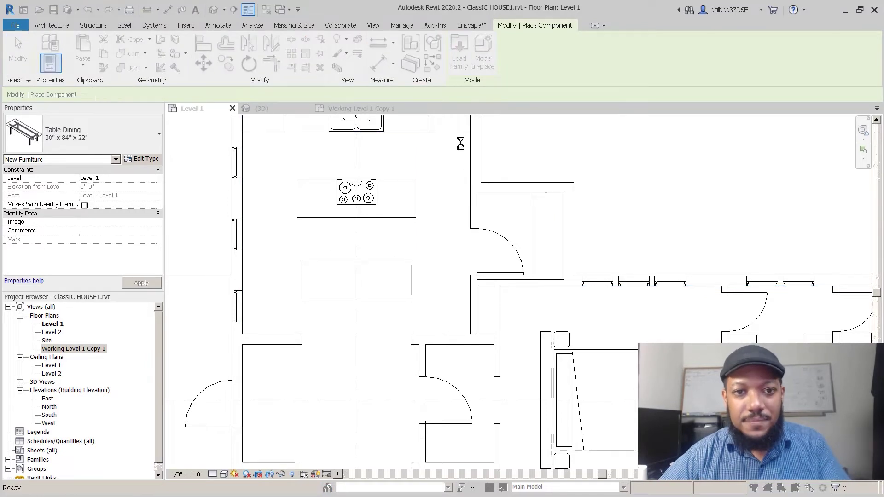
left_click(451, 119)
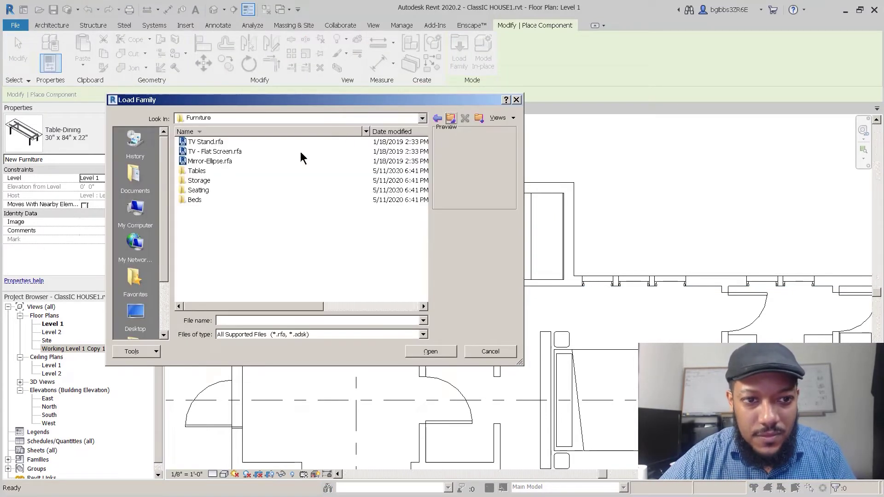
double_click(203, 189)
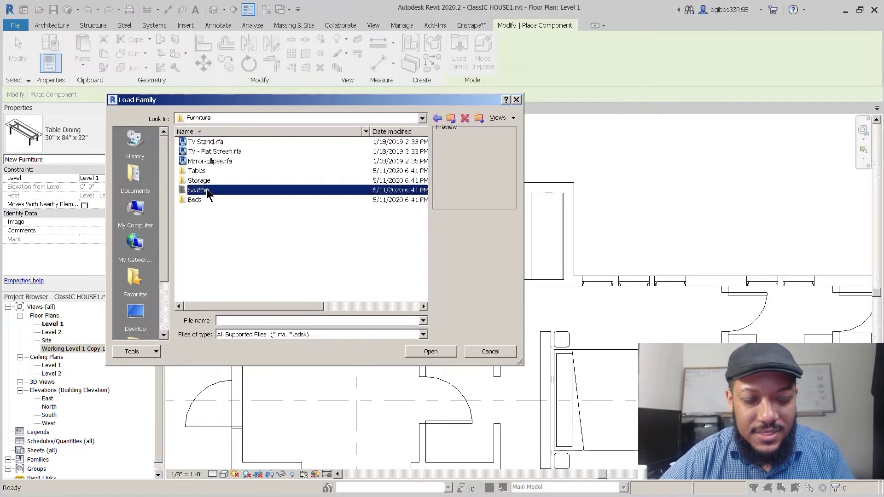
left_click(215, 151)
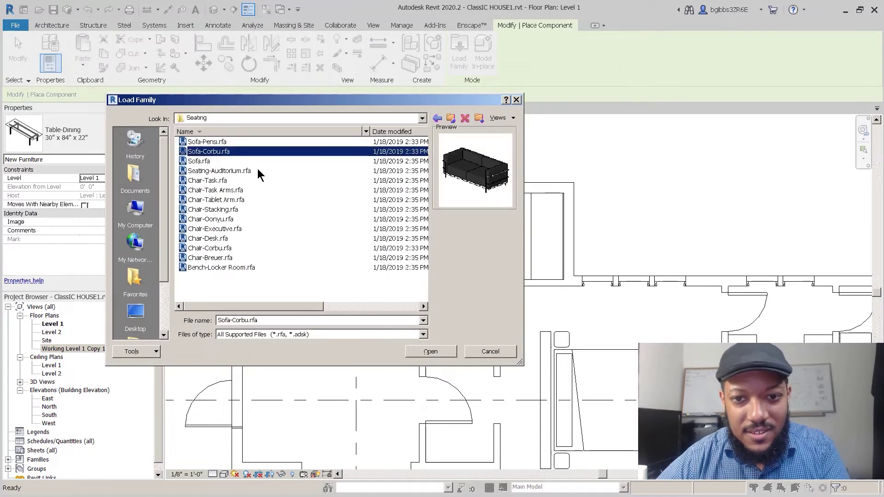
key("Down")
key("Down")
key("Down")
key("Down")
key("Down")
key("Down")
key("Down")
key("Down")
key("Down")
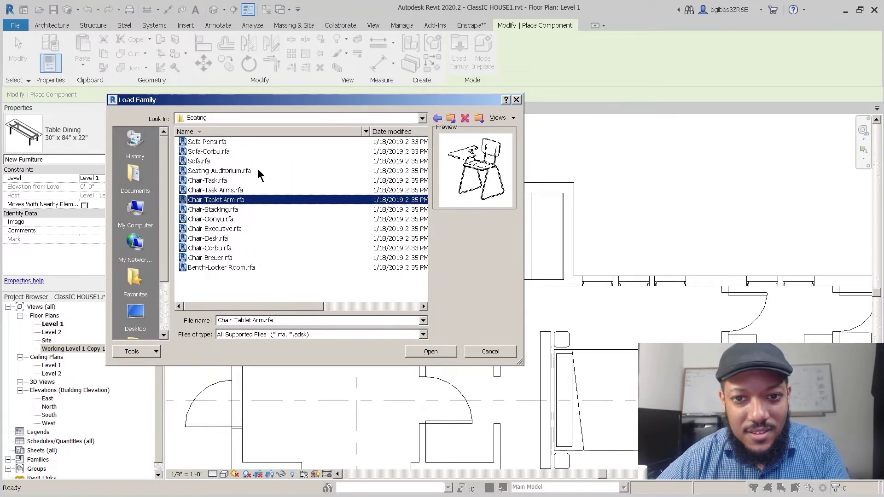
key("Down")
key("Down")
key("Down")
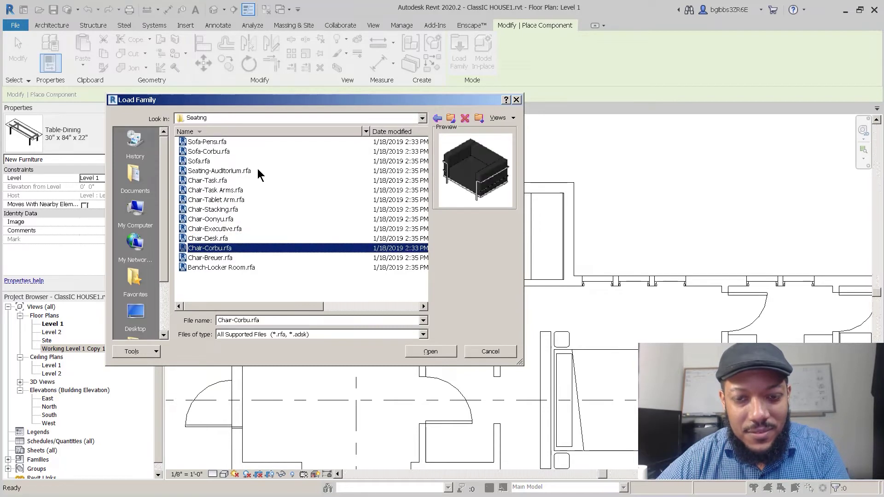
key("Up")
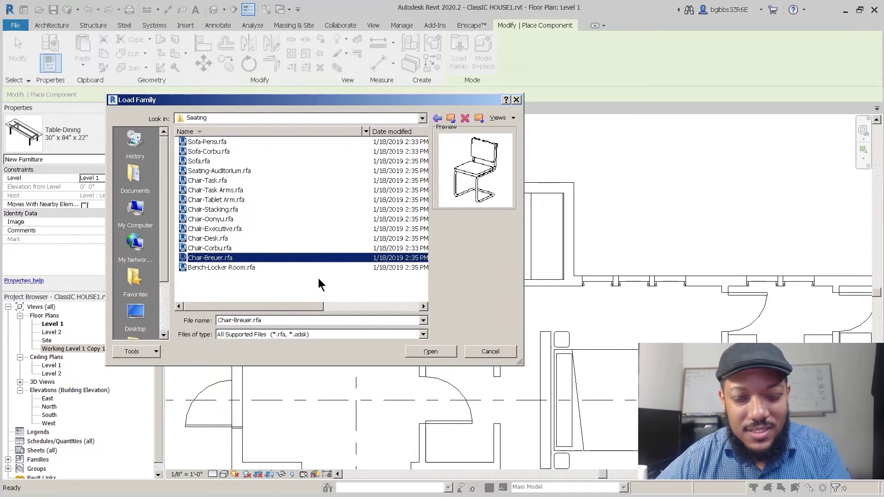
double_click(302, 259)
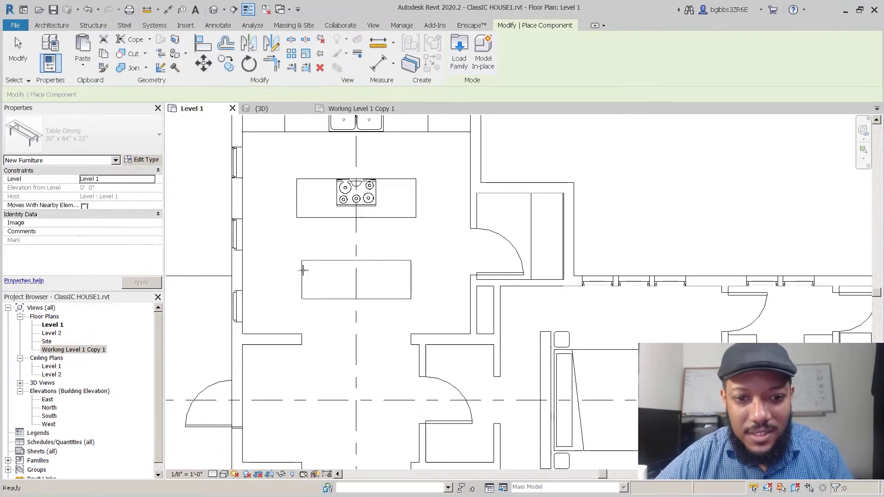
- Place two Breuer chairs along the dining table's lower long side, one on the centre line and one about 2'-4" to its left
scroll(312, 277, "up", 3)
left_click(322, 317)
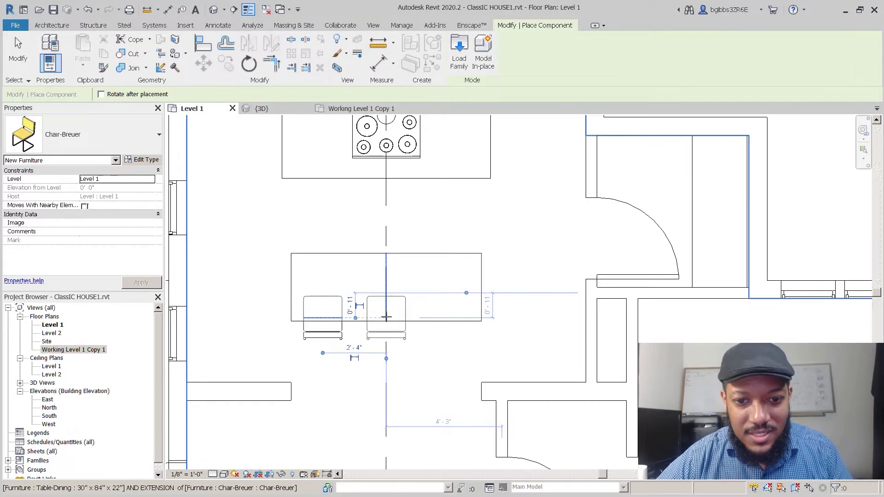
left_click(386, 317)
key("Escape")
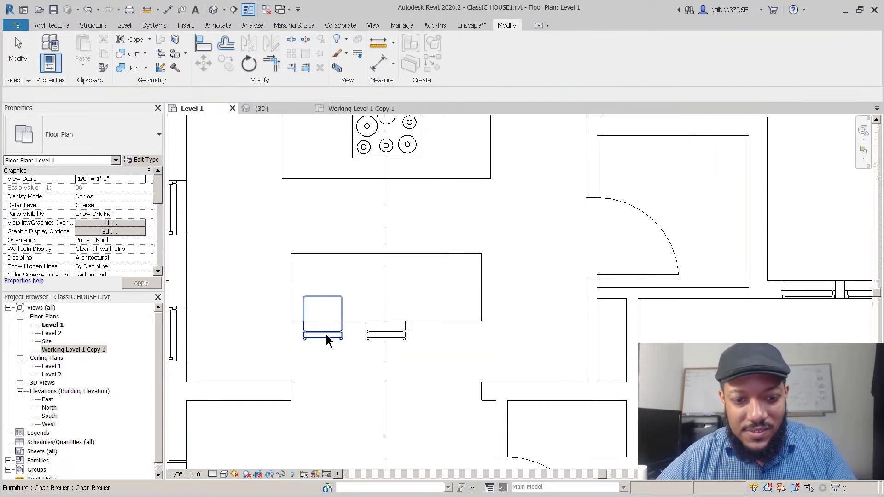
- Mirror a copy of the left chair to the table's other end about the middle chair's centre line
key("m")
key("m")
left_click(387, 296)
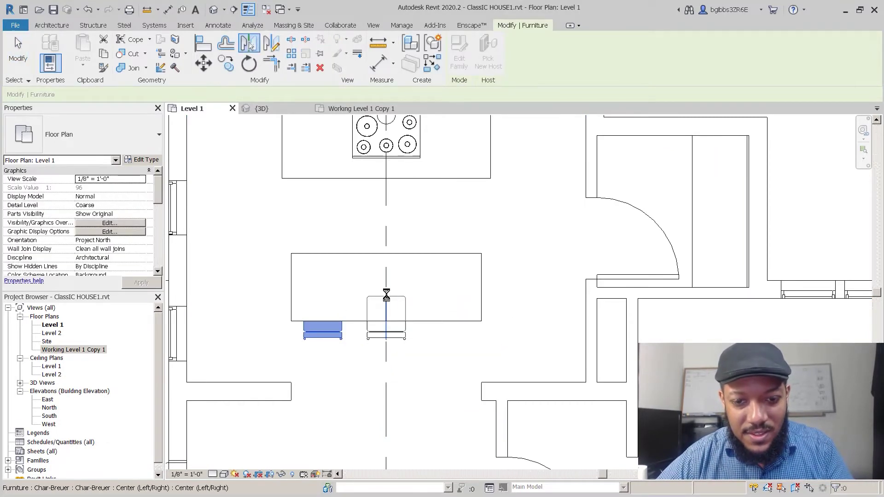
key("Escape")
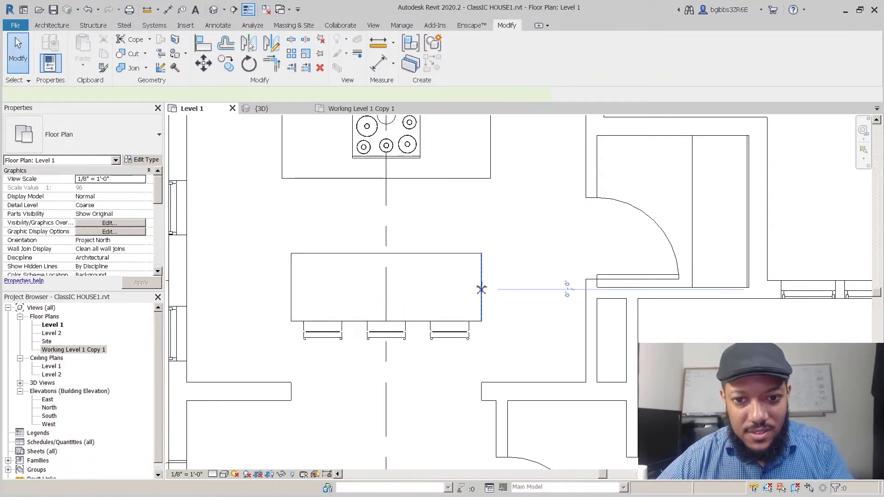
- Draw a horizontal detail line about 1'-2" long outward from the midpoint of the dining table's right short side
key("d")
key("l")
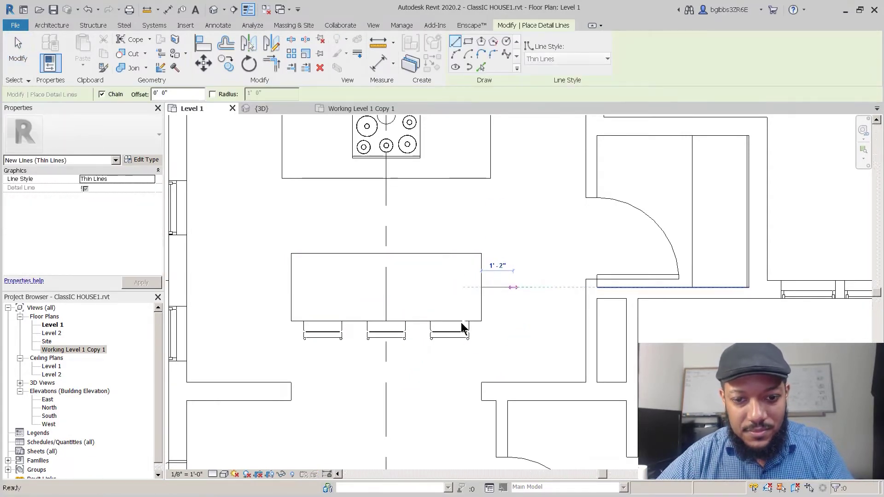
key("Escape")
- Mirror copies of all three chairs to the dining table's upper long side about the short detail line
left_click(456, 334)
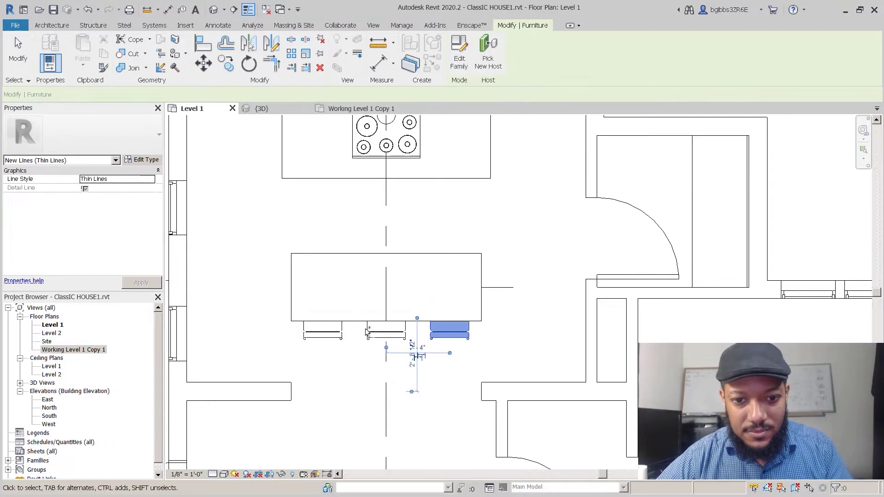
left_click(321, 338, "ctrl")
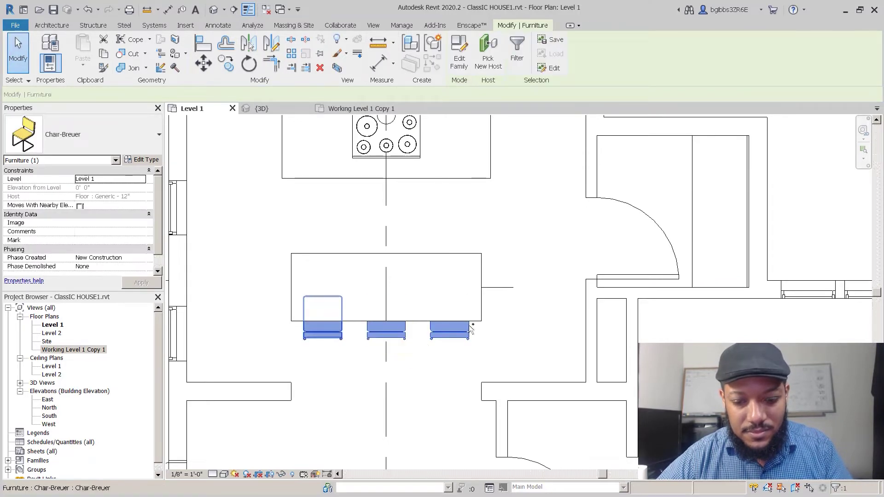
key("m")
key("m")
left_click(493, 287)
key("Escape")
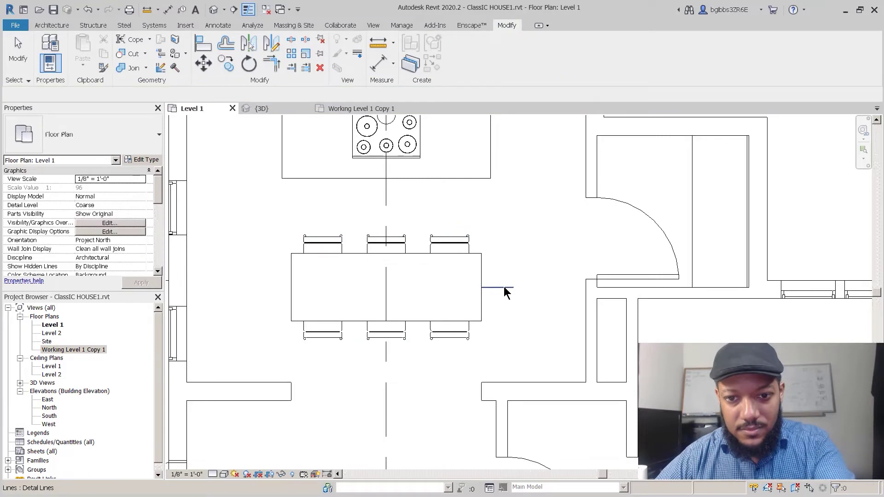
- Delete the short detail line beside the dining table
key("d")
key("e")
scroll(460, 288, "down", 3)
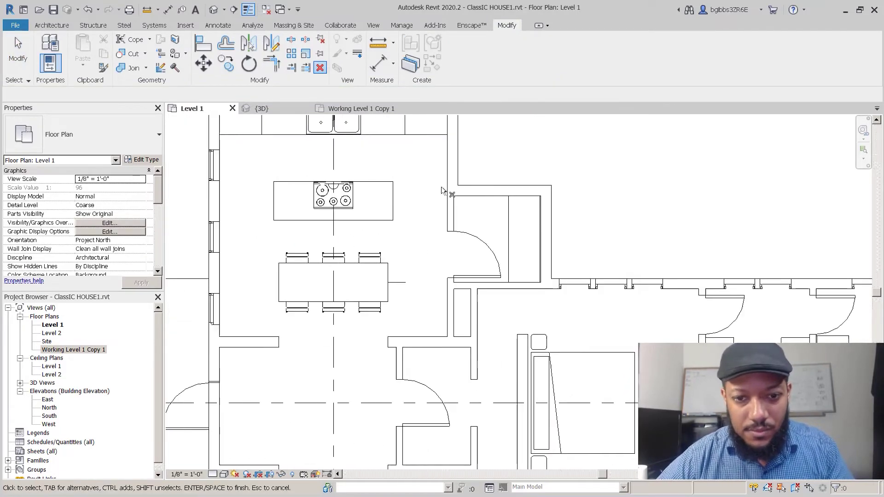
scroll(441, 190, "down", 2)
left_click(414, 251)
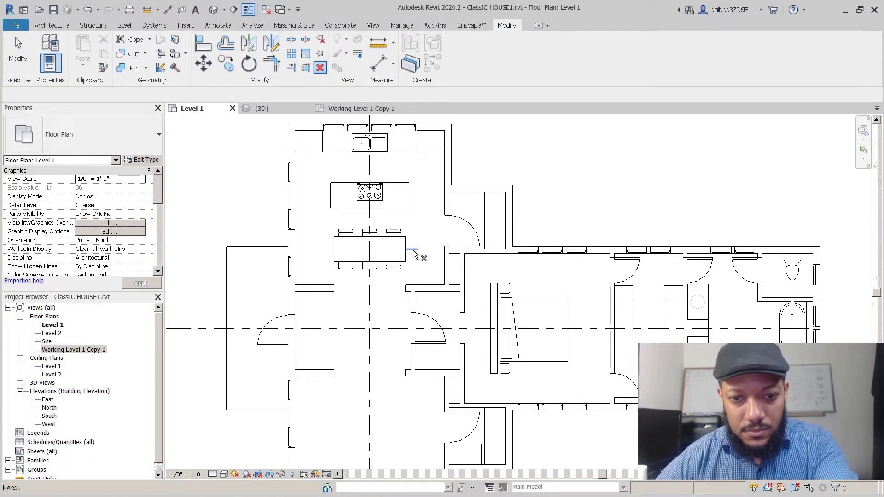
key("Escape")
- Move the wall just below the dining table 1' down toward the hall's horizontal centre line
middle_click_drag(453, 289, 456, 251)
scroll(426, 302, "up", 5)
scroll(369, 245, "up", 2)
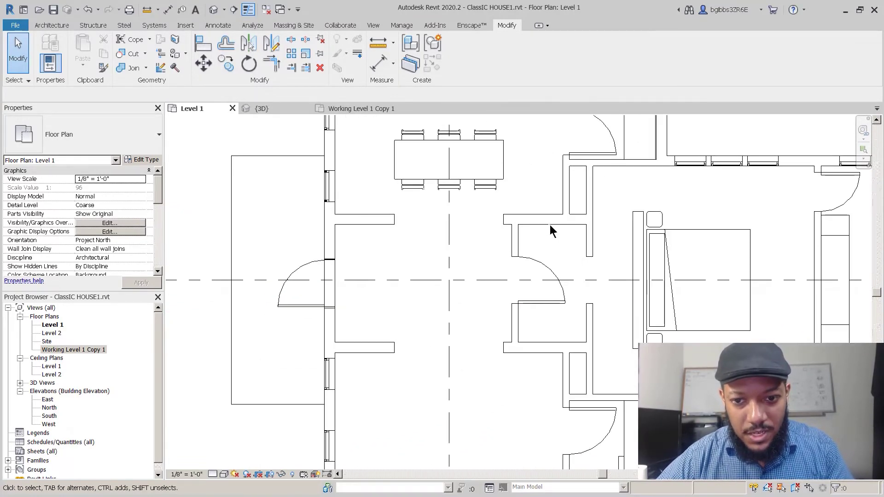
scroll(457, 228, "down", 1)
middle_click_drag(394, 317, 356, 338)
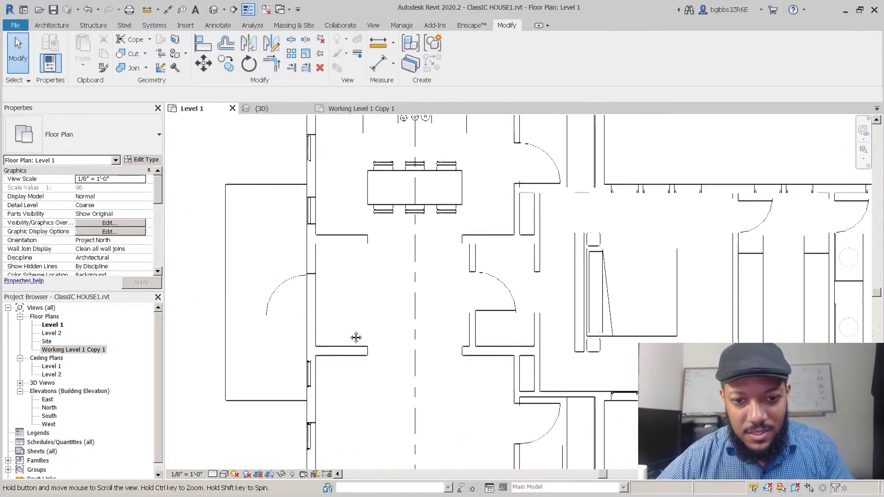
scroll(433, 362, "up", 1)
middle_click_drag(446, 306, 401, 337)
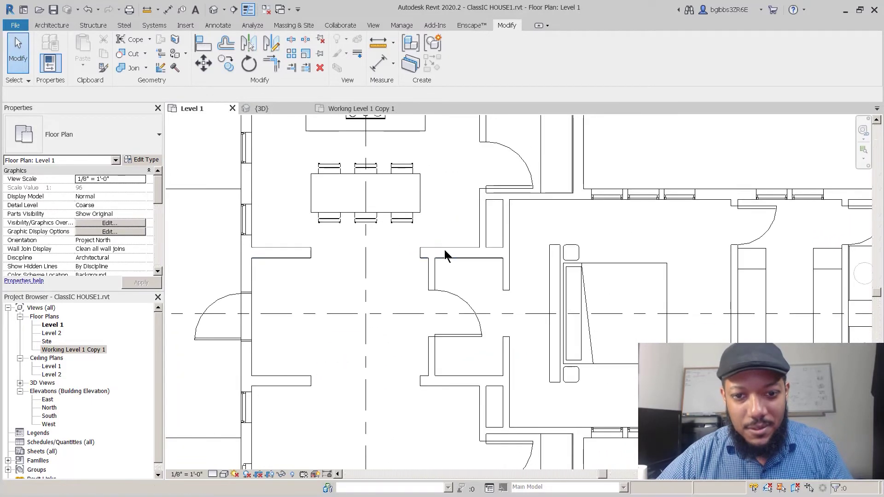
left_click(411, 253)
key("v")
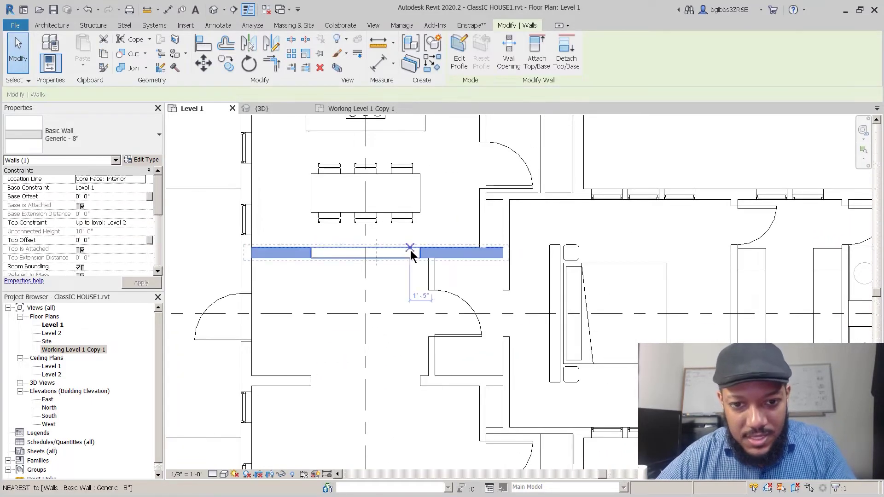
left_click(411, 253)
type("1")
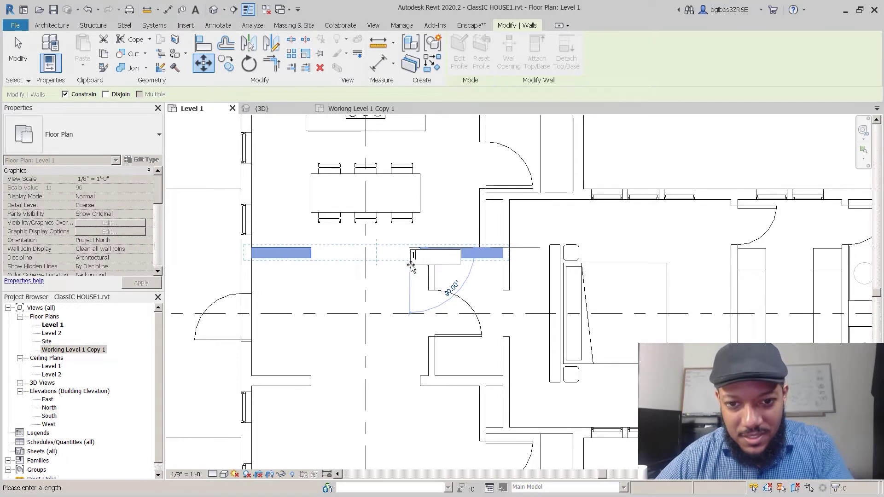
key("Return")
key("Escape")
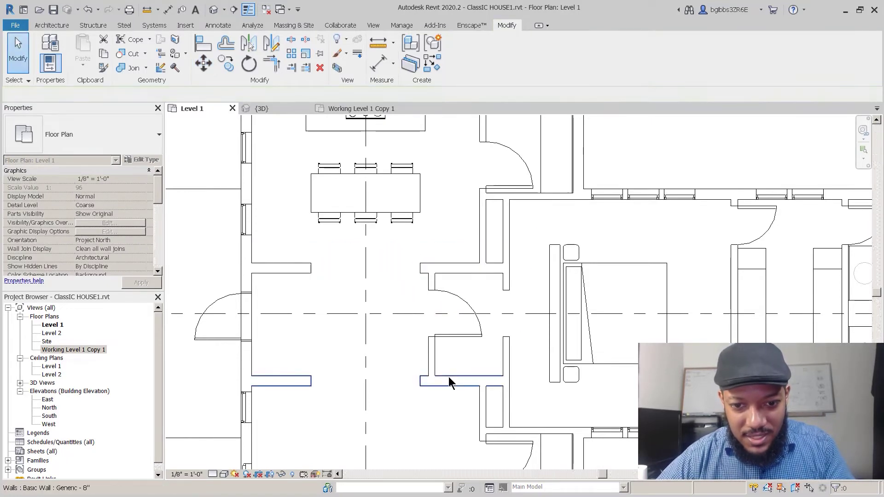
- Move the hall's lower wall 1' up toward the horizontal centre line
left_click(440, 374)
key("m")
key("v")
left_click(411, 368)
type("1")
key("Return")
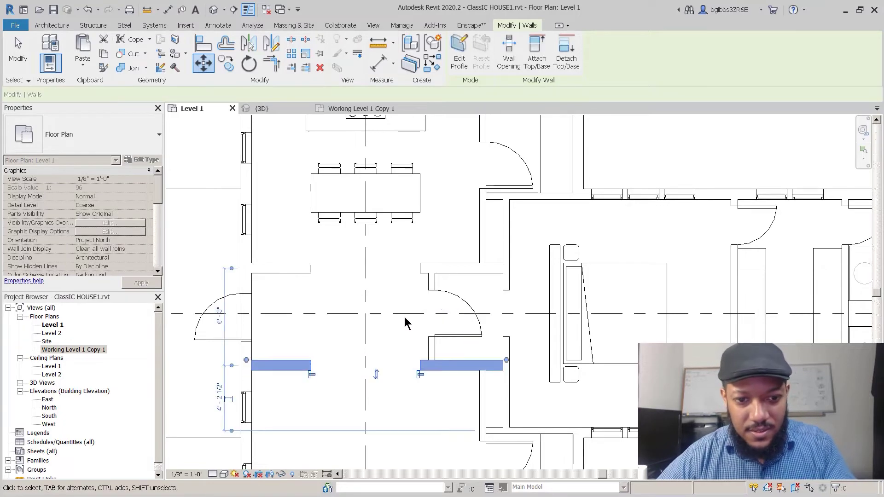
key("Escape")
- Extend the upper closet's left 5" wall down across the bedroom vestibule to the hall's lower wall
scroll(306, 273, "down", 2)
middle_click_drag(401, 225, 415, 182)
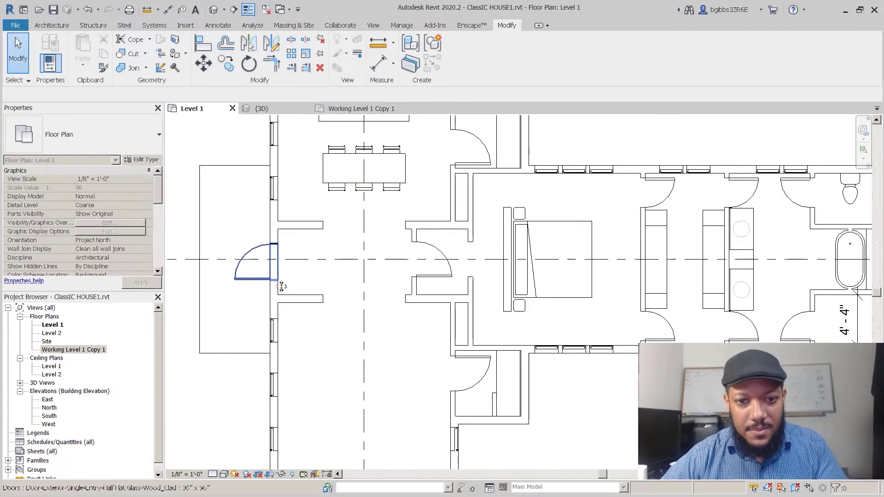
middle_click_drag(277, 285, 302, 287)
middle_click_drag(480, 356, 405, 360)
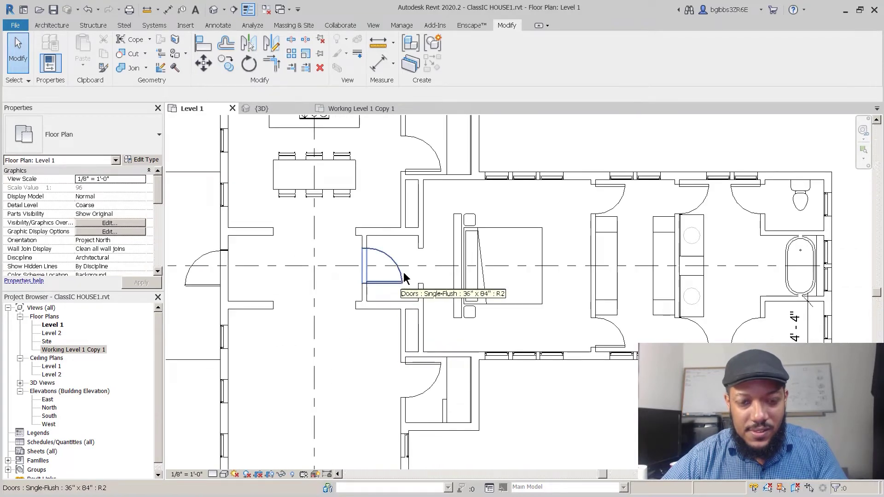
scroll(405, 273, "up", 2)
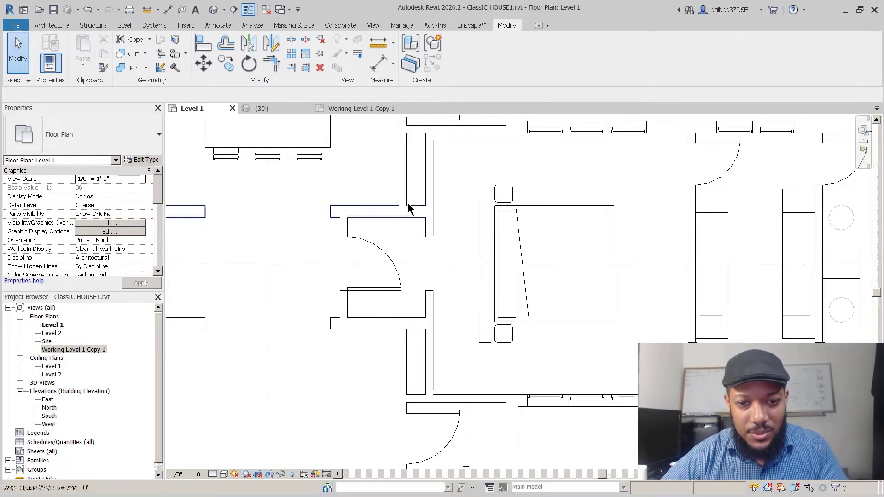
scroll(403, 276, "up", 1)
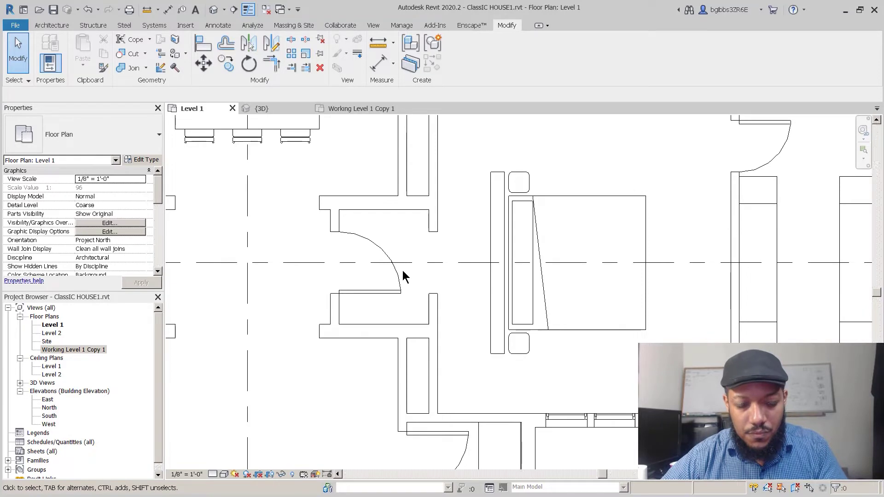
left_click(405, 192)
left_click(407, 203)
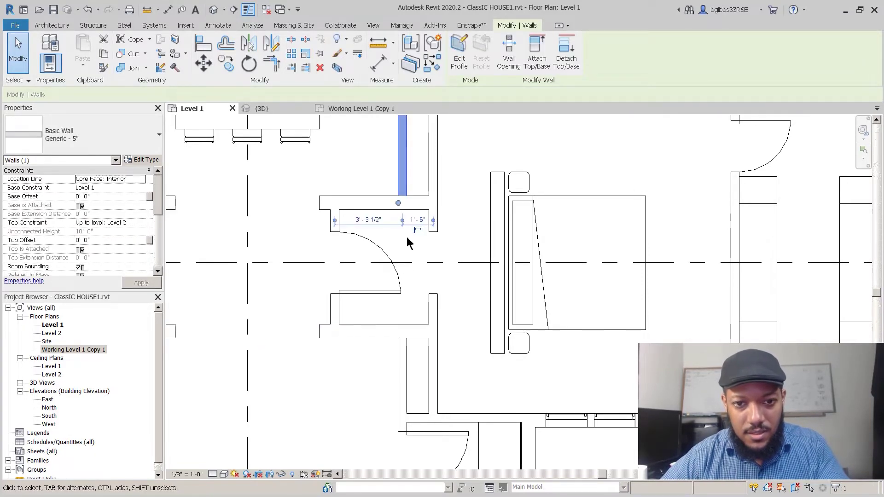
key("Escape")
key("t")
key("r")
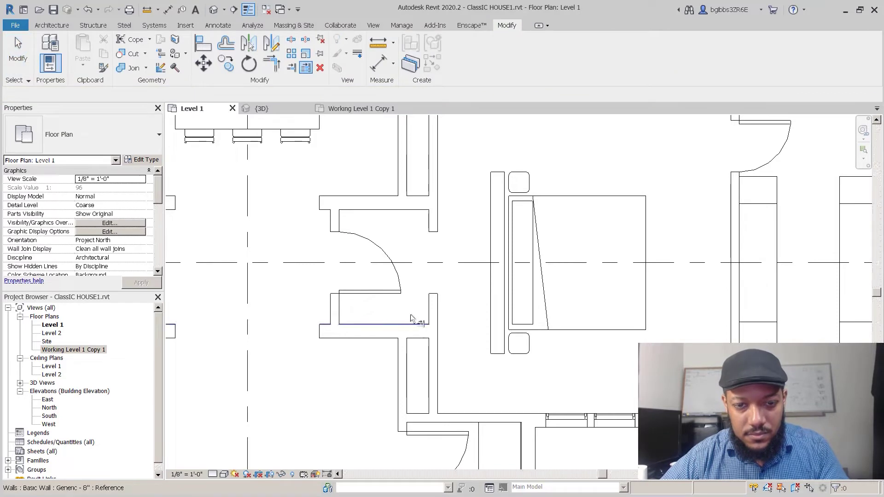
left_click(408, 185)
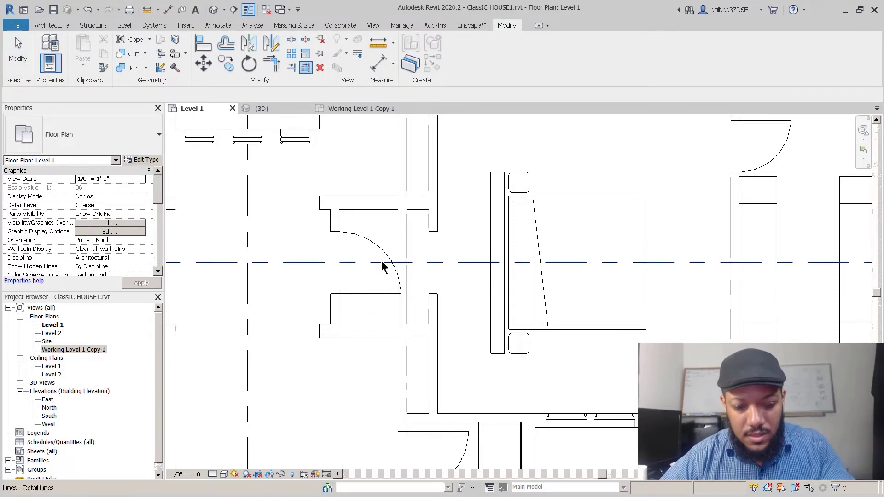
- Place a Single-Flush 30" x 84" door in the extended vestibule wall at the horizontal centre line, swinging toward the bedroom
key("d")
key("r")
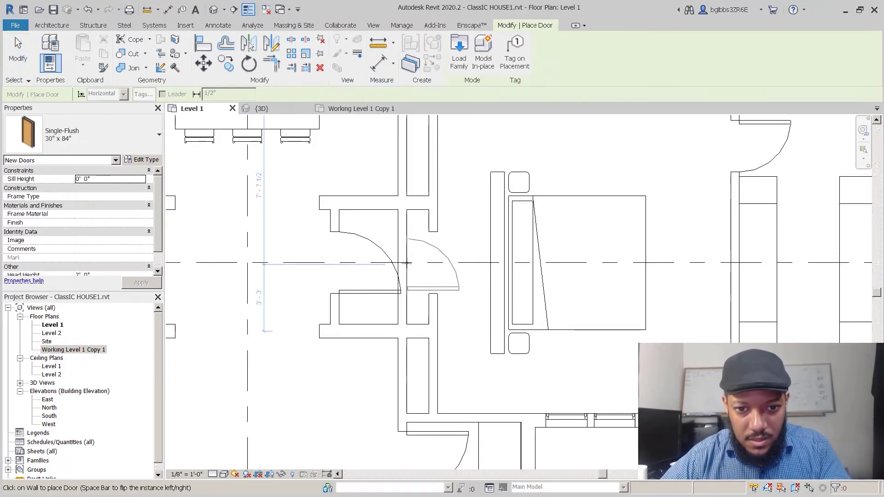
left_click(408, 263)
key("Escape")
key("Escape")
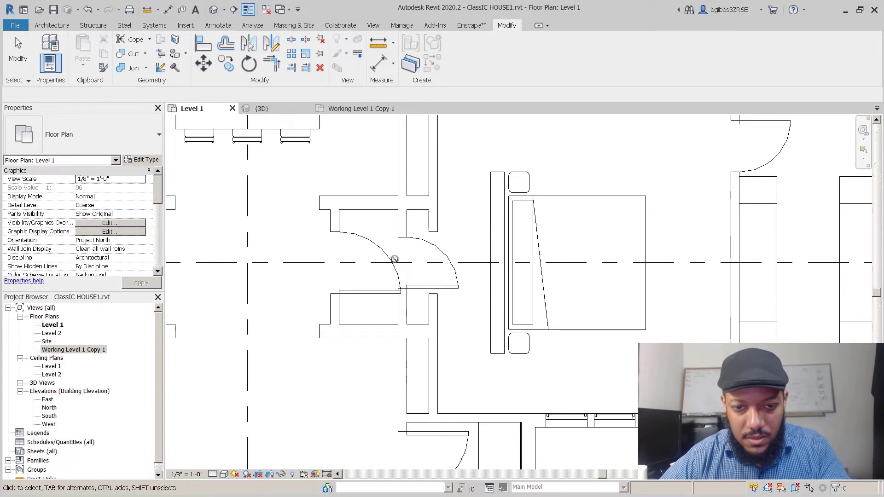
- Match the new vestibule door's type to the existing 36" x 84" door beside it
key("m")
key("a")
left_click(375, 246)
left_click(426, 245)
key("Escape")
- Delete the old door from the vestibule's hall-side wall and the rectangular opening from its bedroom-side wall
left_click(377, 253)
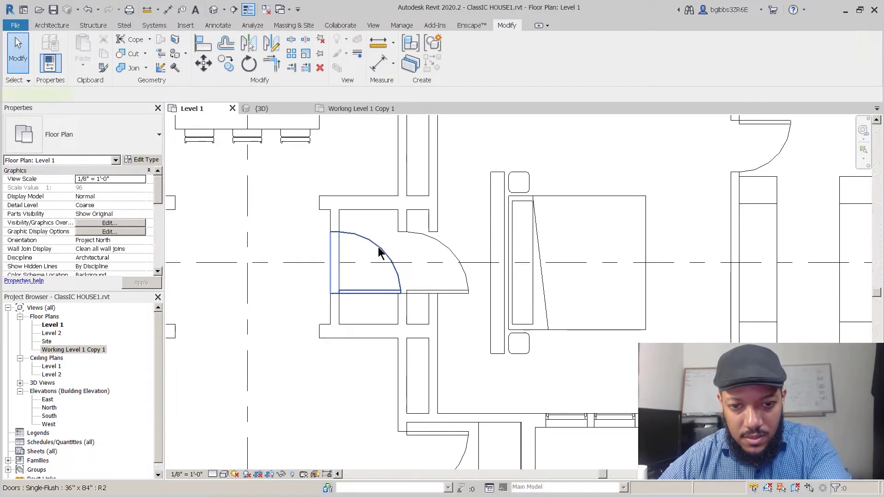
key("Delete")
key("d")
key("r")
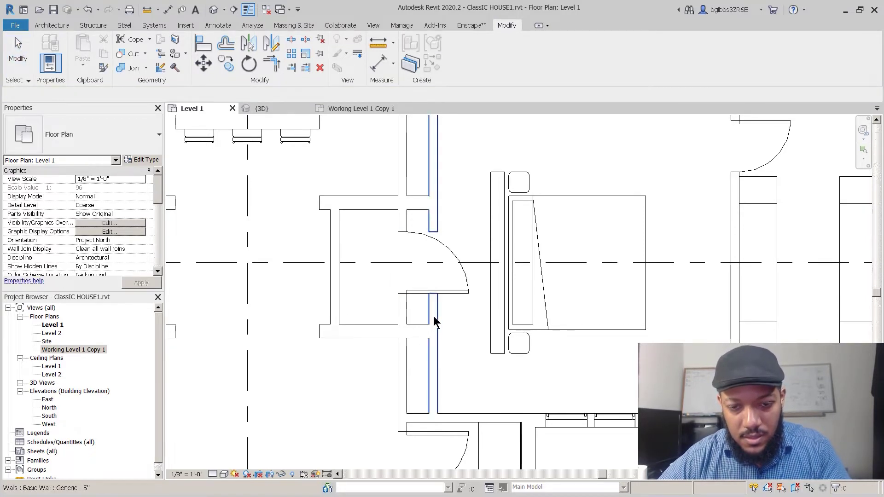
key("Escape")
key("s")
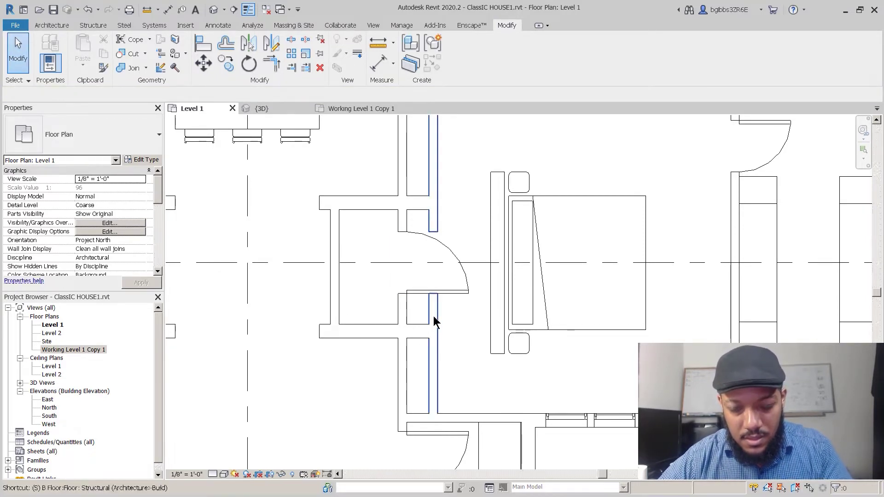
left_click(438, 238)
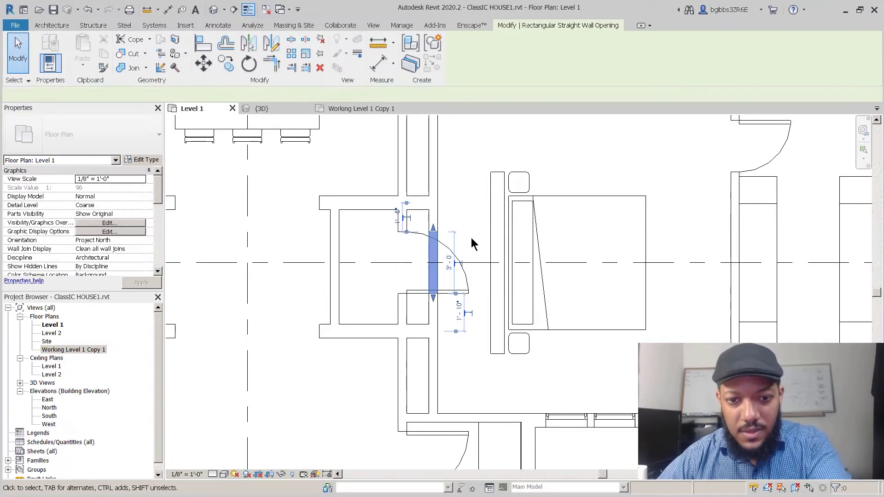
left_click(471, 237)
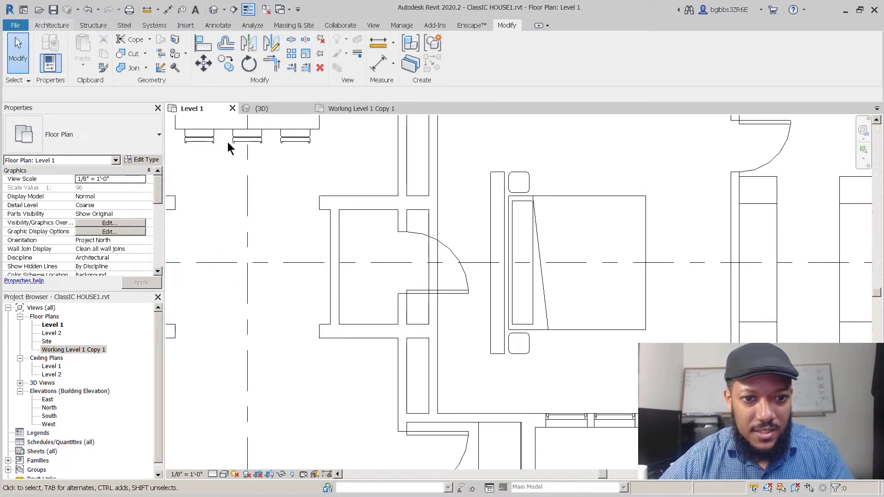
- Cut a wall opening about as wide as the door into the vestibule's short hall-side wall, across the centre line
left_click(499, 245)
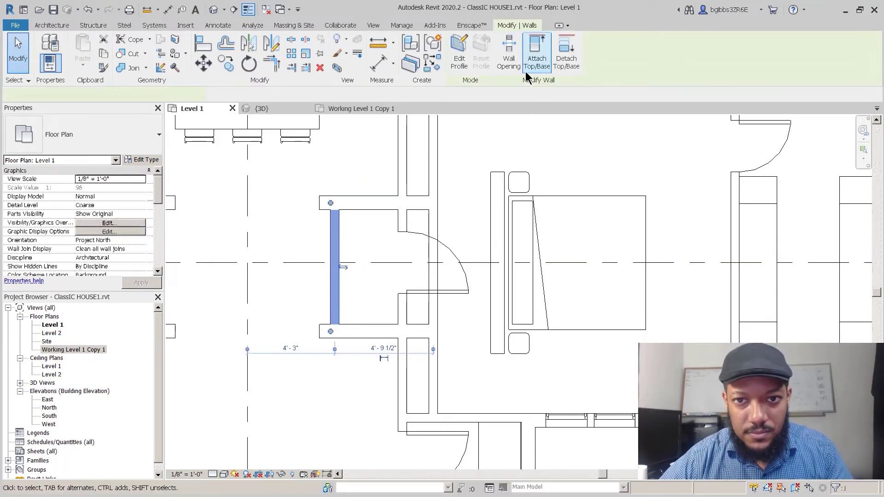
left_click(509, 46)
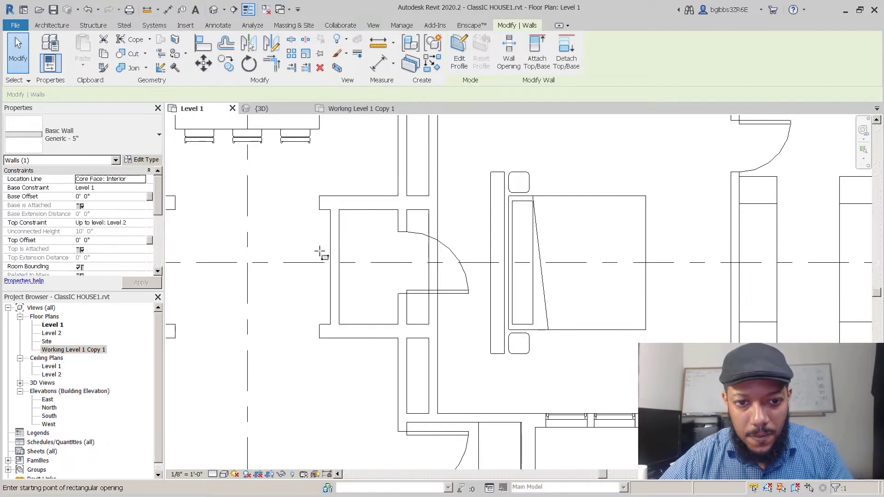
left_click(341, 295)
- Align the upper and lower edges of the new wall opening with the sides of the bedroom door
scroll(379, 294, "up", 2)
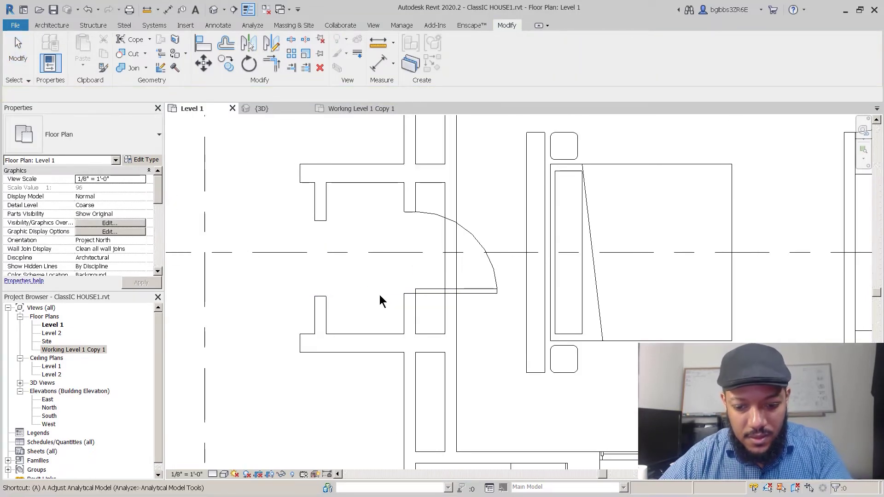
left_click(408, 294)
left_click(320, 296)
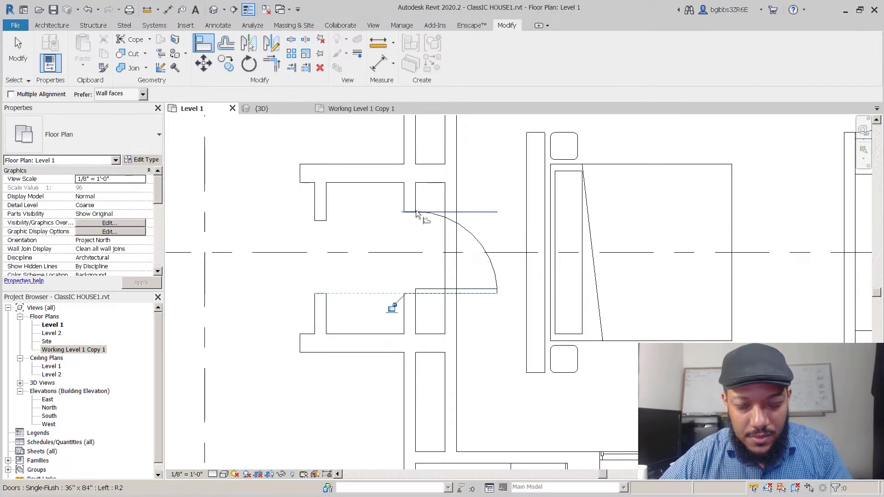
key("Escape")
key("Escape")
- Split the bedroom-side wall crossing the door swing at a point just below the hall's upper wall
scroll(460, 197, "down", 2)
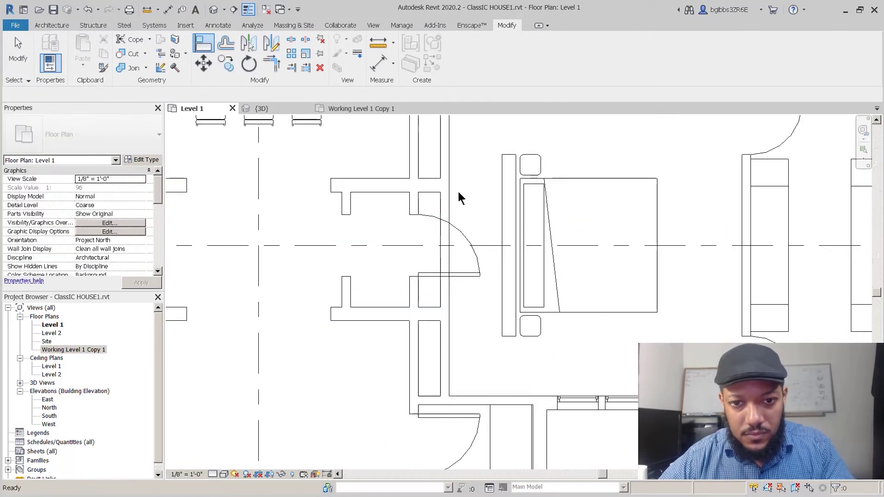
key("s")
key("l")
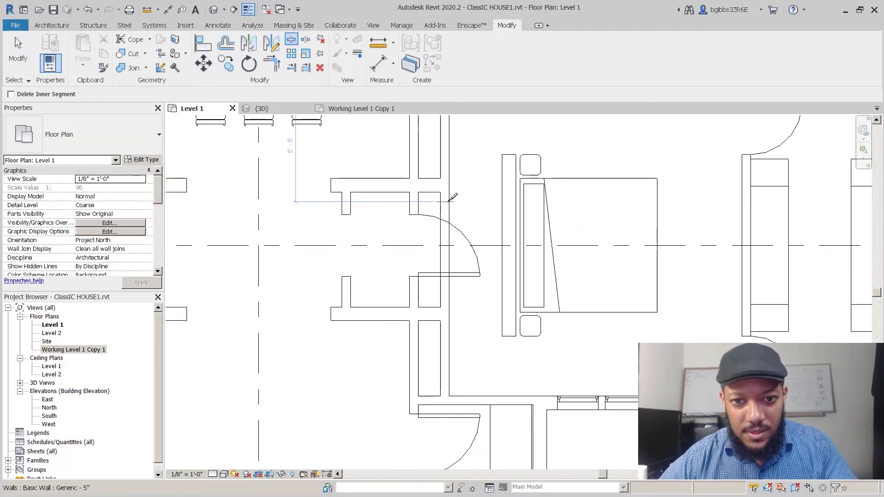
key("Escape")
- Trim the split bedroom-side wall's two segments to corners with the hall's upper and lower walls, clearing the door swing
key("t")
key("r")
left_click(428, 187)
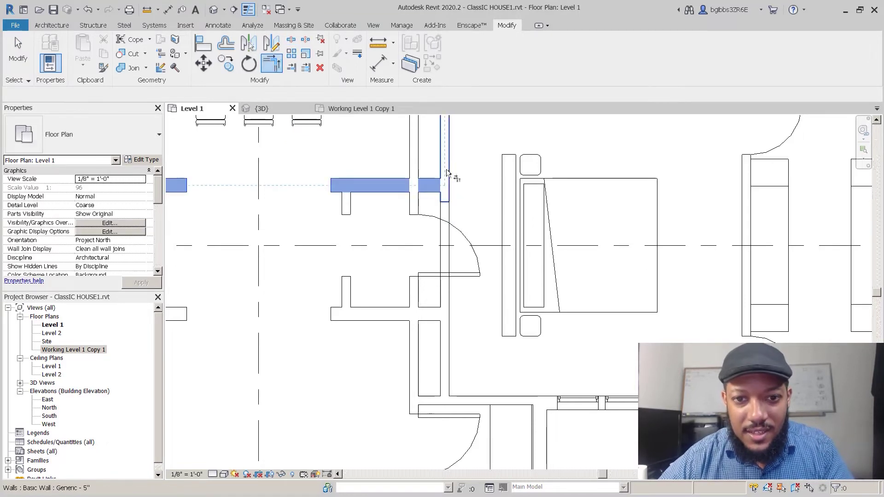
left_click(437, 314)
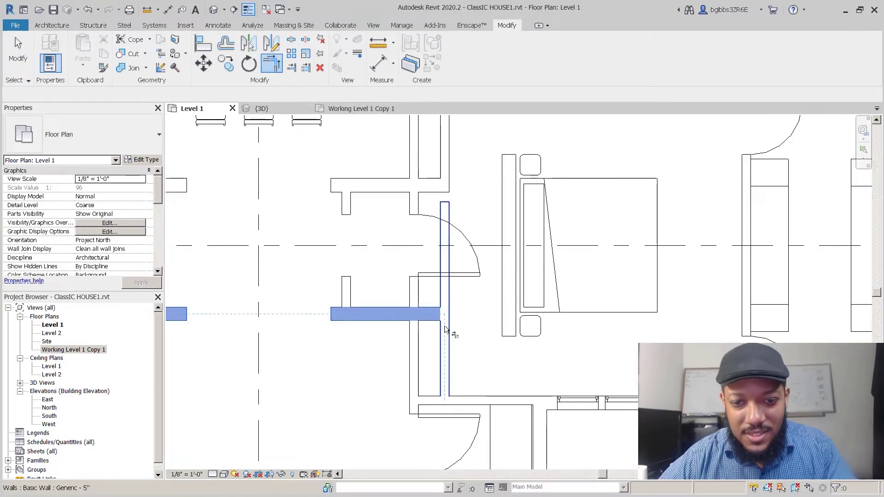
left_click(444, 325)
scroll(455, 258, "down", 3)
key("Escape")
- Examine the revised vestibule, entry hall and dining area in the floor plan
middle_click_drag(395, 259, 367, 263)
middle_click_drag(390, 334, 374, 343)
scroll(237, 261, "up", 3)
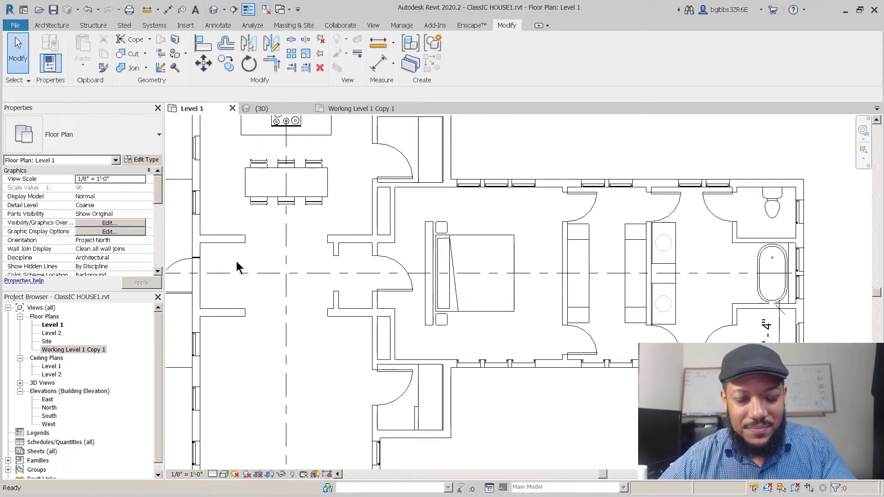
middle_click_drag(239, 261, 339, 212)
scroll(337, 304, "down", 1)
scroll(292, 276, "up", 3)
scroll(391, 206, "down", 3)
middle_click_drag(391, 205, 450, 254)
scroll(385, 316, "down", 3)
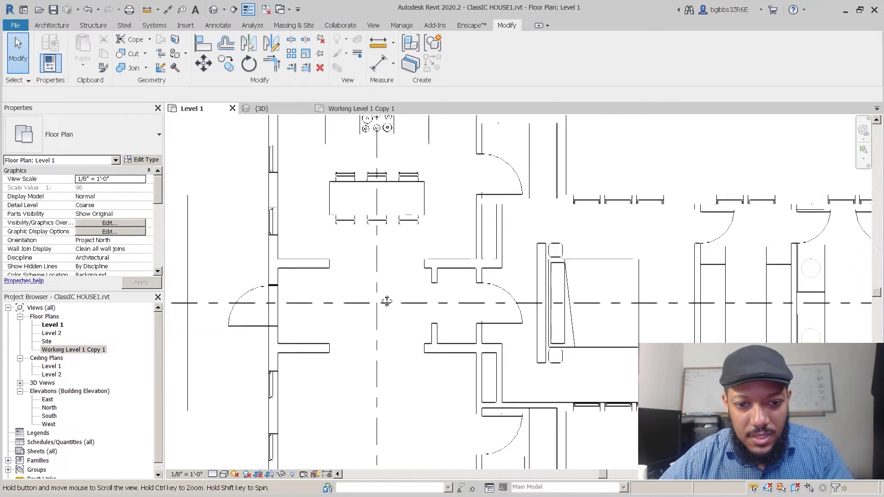
- Load the Chair-Corbu family from the Seating folder and place one armchair in the living room, right of the vertical centerline
scroll(380, 262, "up", 4)
key("c")
key("m")
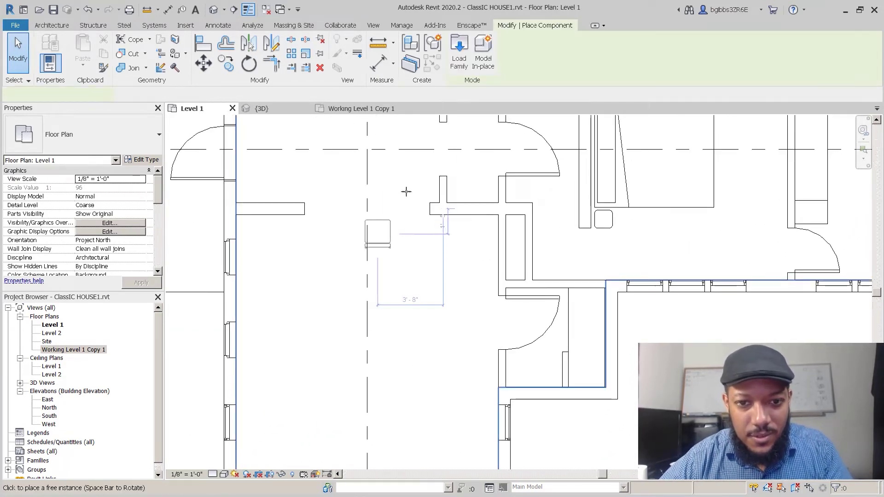
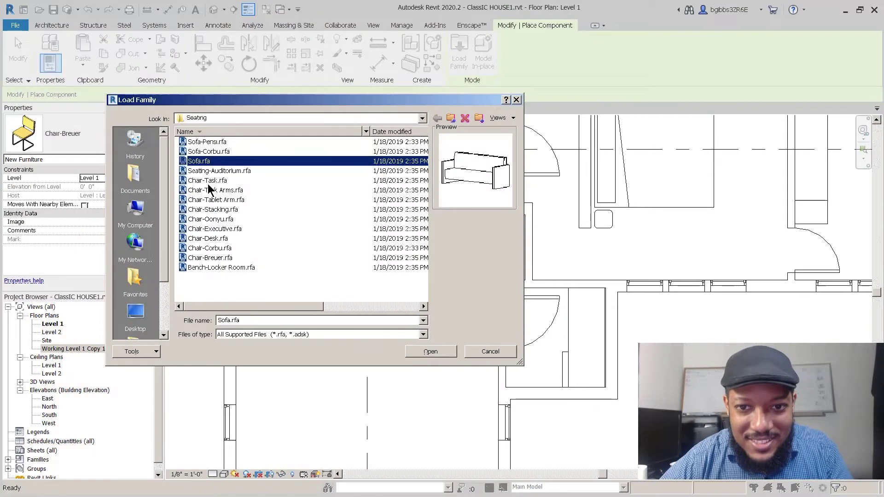
left_click(235, 172)
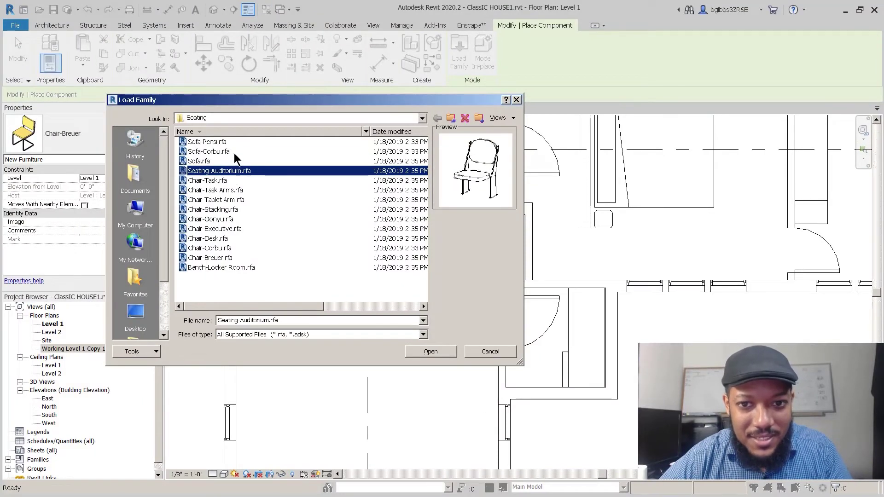
left_click(234, 153)
left_click(234, 142)
left_click(224, 150)
left_click(222, 218)
left_click(219, 143)
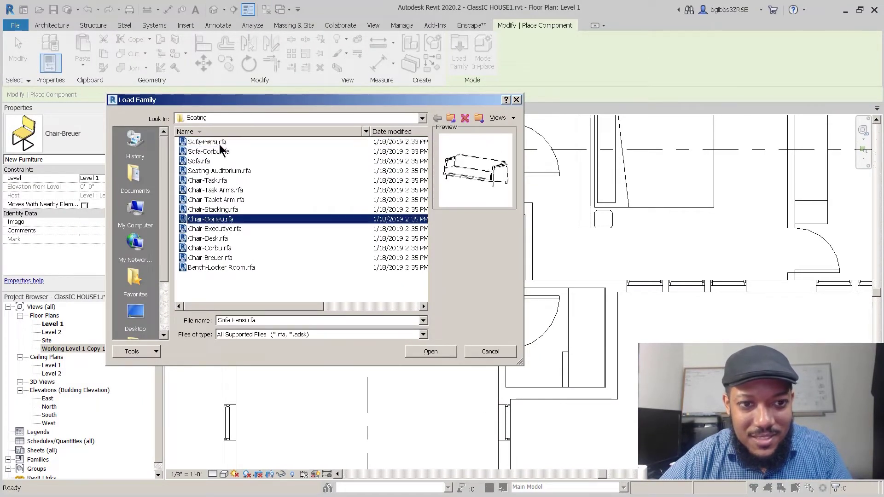
left_click(211, 249)
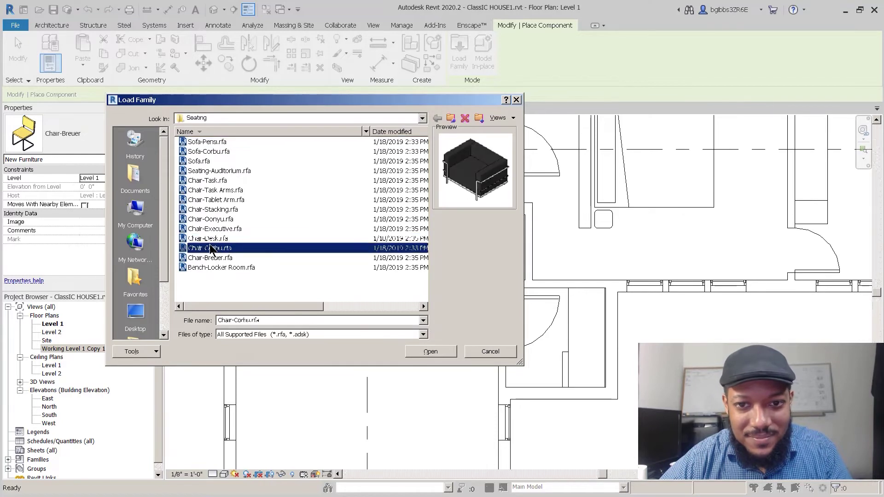
left_click(443, 355)
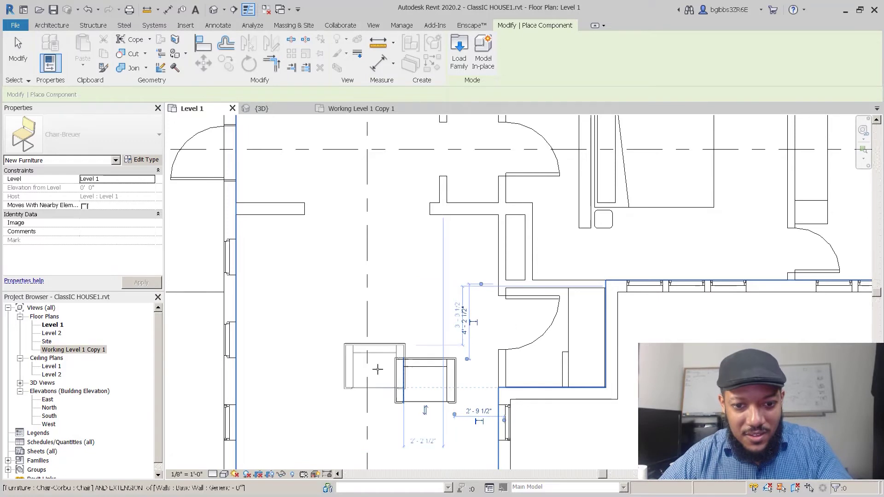
key("Escape")
key("Escape")
key("c")
key("m")
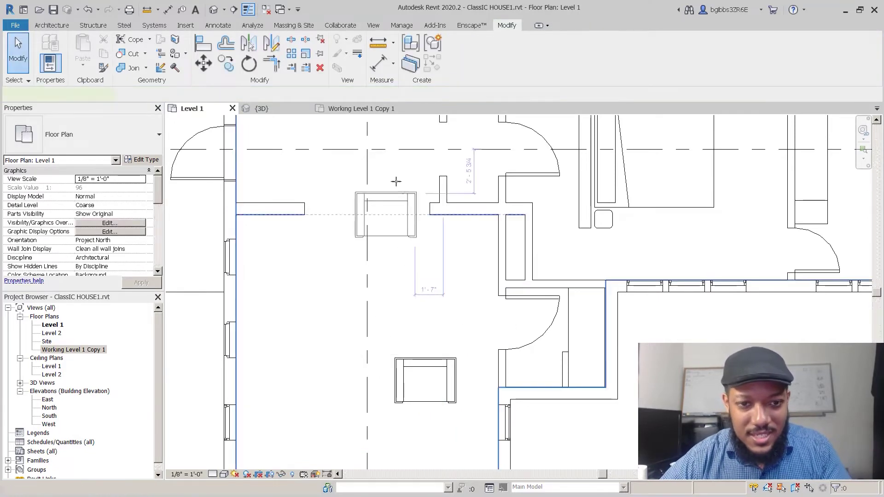
key("Escape")
key("Escape")
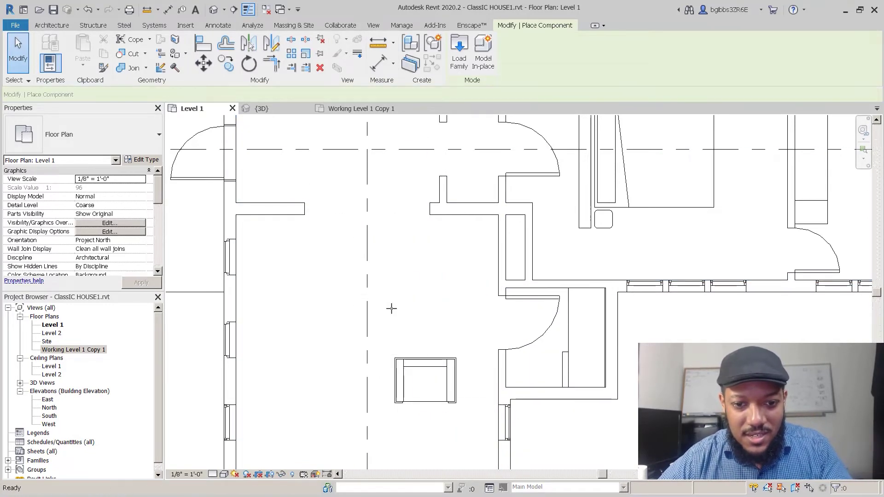
- Rotate the Corbu armchair 90 degrees clockwise so it faces the living room's vertical centerline
left_click(408, 384)
key("r")
key("o")
left_click(443, 305)
type("-90")
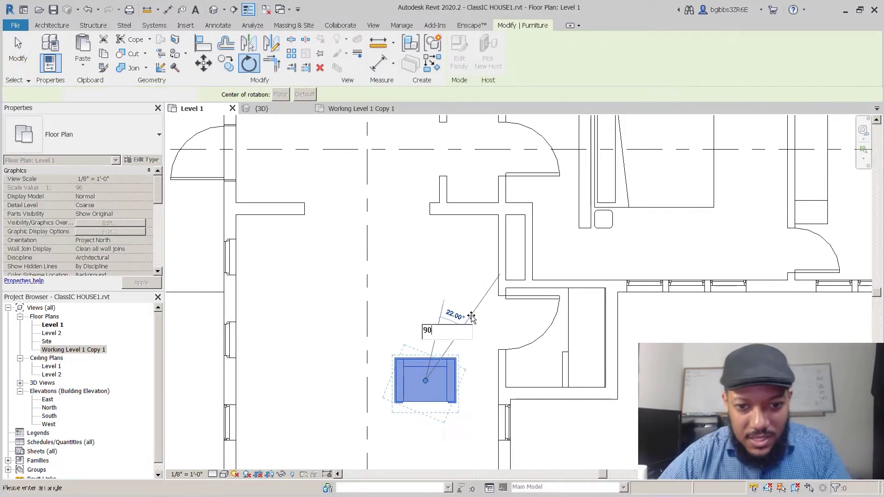
key("Return")
left_click(420, 318)
- Load the Sofa-Corbu family and place one sofa centered on the living room's vertical centerline, above the armchair
key("c")
key("m")
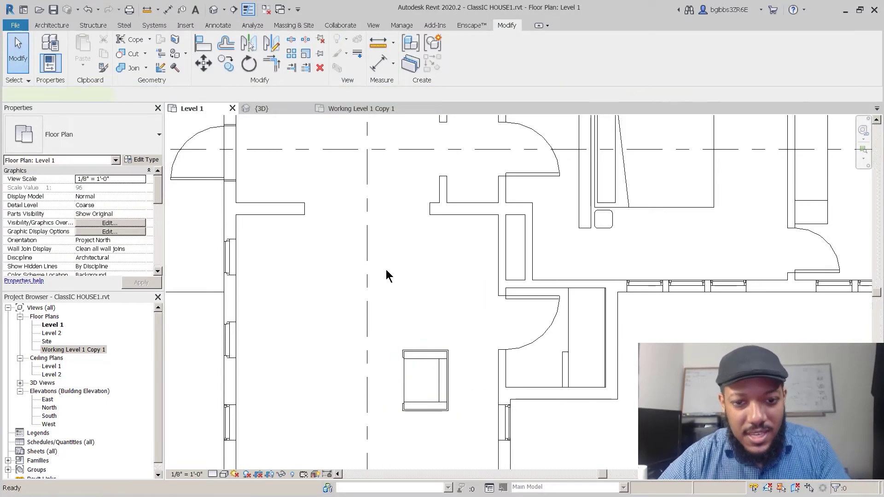
left_click(459, 48)
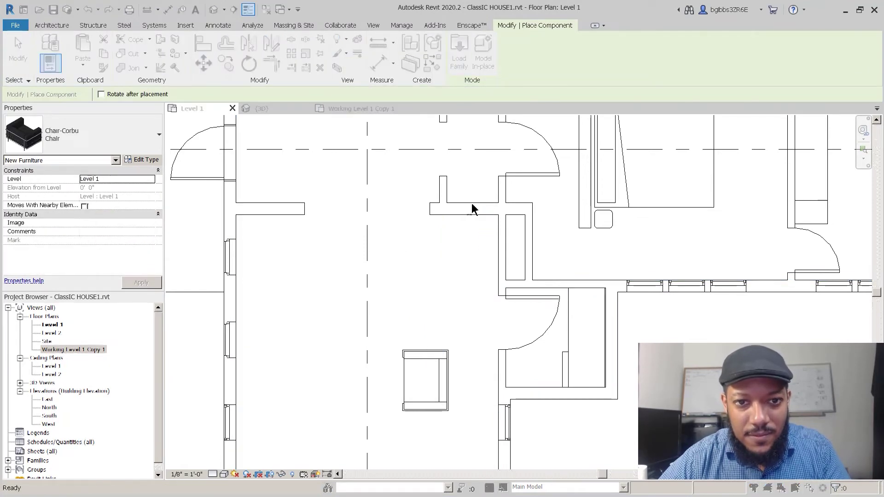
left_click(227, 152)
left_click(429, 352)
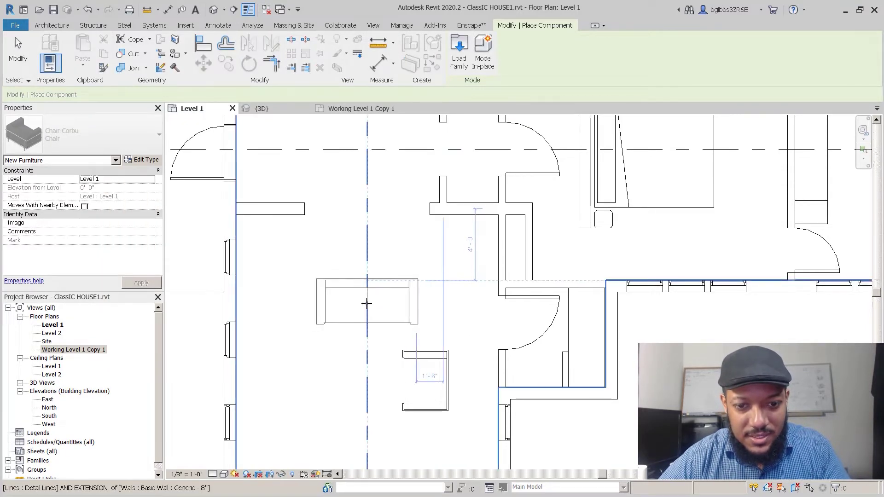
left_click(410, 331)
scroll(417, 344, "down", 1)
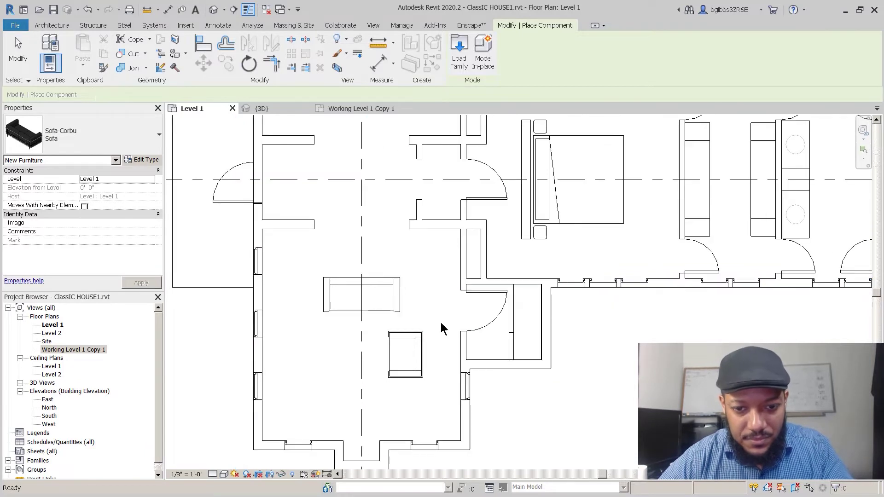
key("Escape")
- Mirror a copy of the armchair across the living room's vertical centerline
left_click(420, 351)
left_click(419, 352)
scroll(419, 355, "up", 1)
key("m")
key("m")
left_click(353, 328)
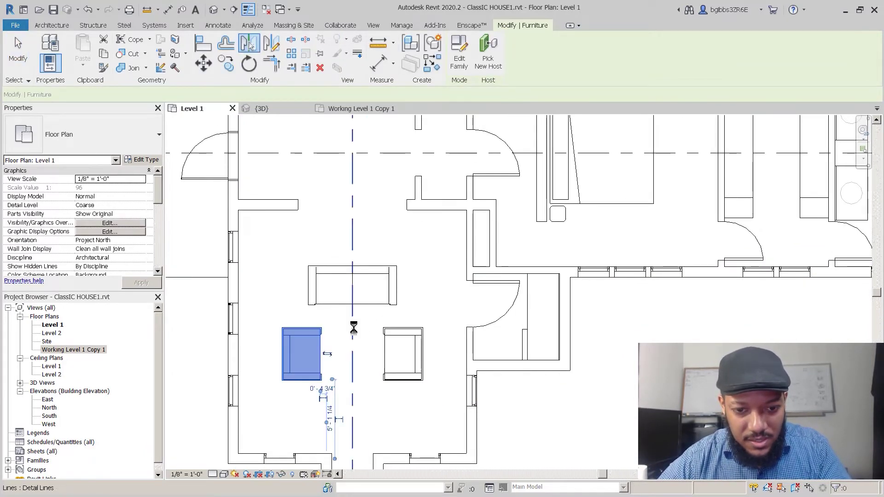
key("Escape")
- Move the sofa and both armchairs together slightly down, away from the entry hall
scroll(418, 308, "up", 1)
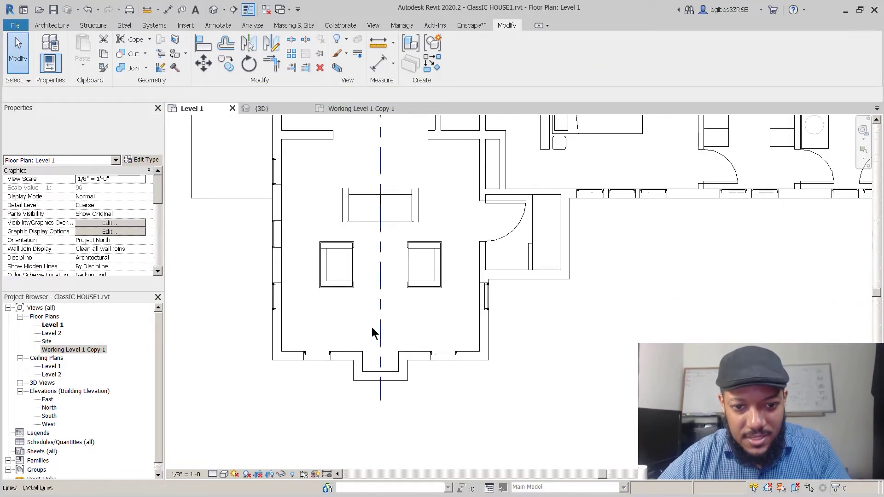
left_click(346, 288)
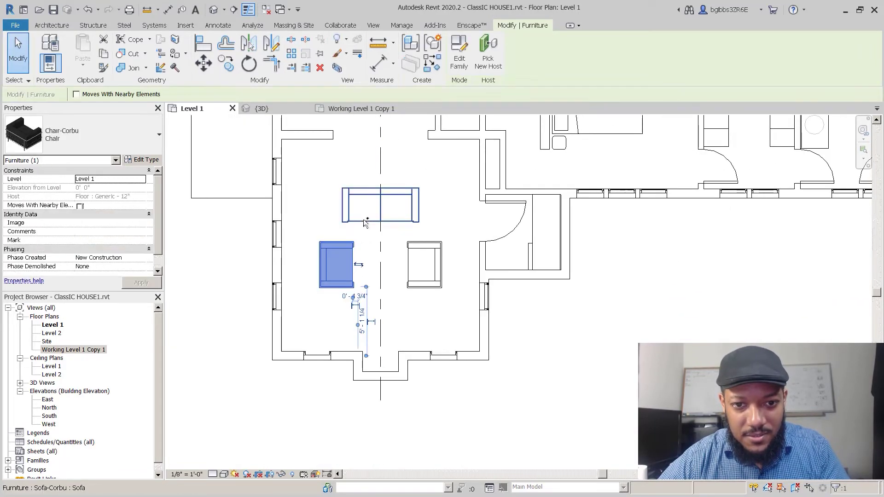
left_click(581, 308)
left_click(581, 323)
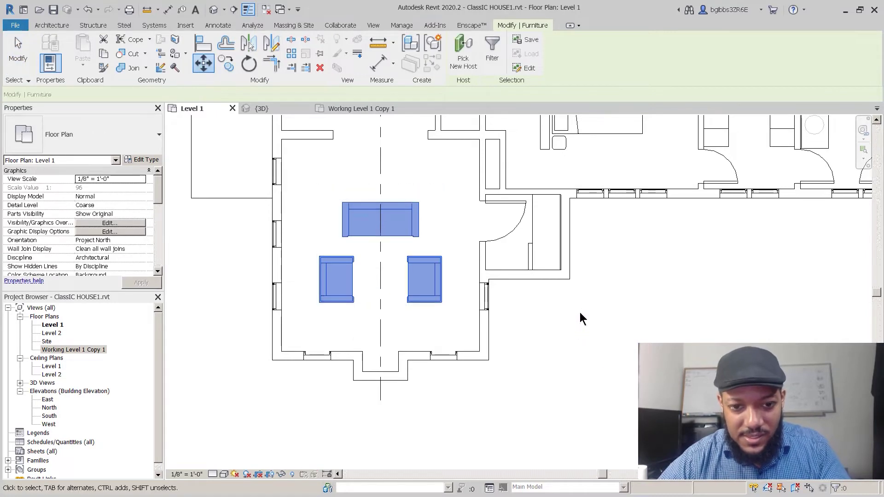
key("Escape")
- Move the left side wall of the living room's lower bump-out horizontally outward, away from the centerline
scroll(325, 353, "up", 3)
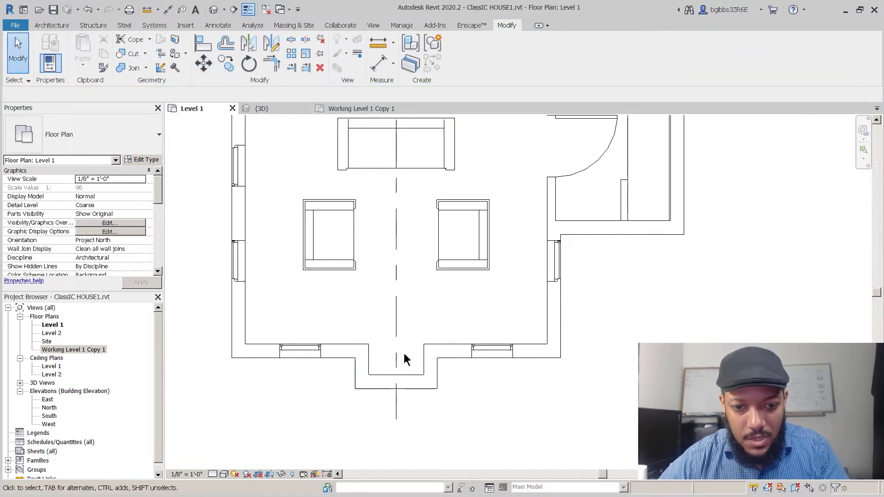
middle_click_drag(396, 365, 385, 367)
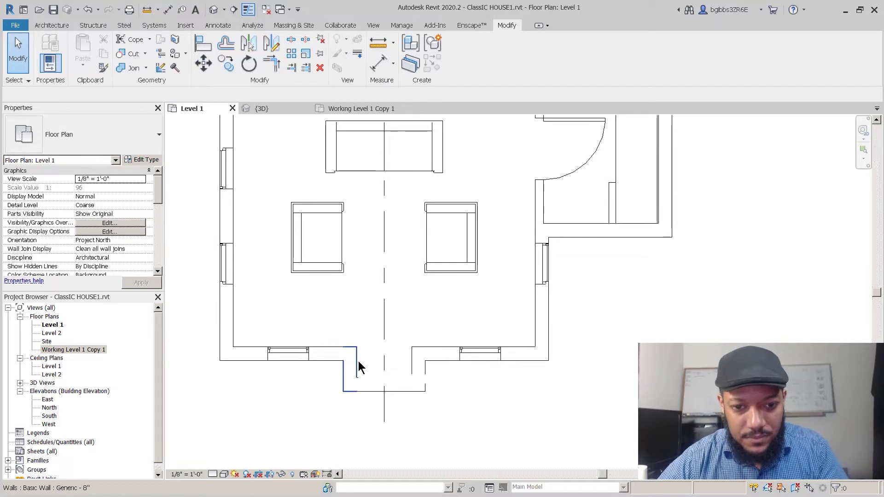
left_click(388, 339)
key("m")
key("v")
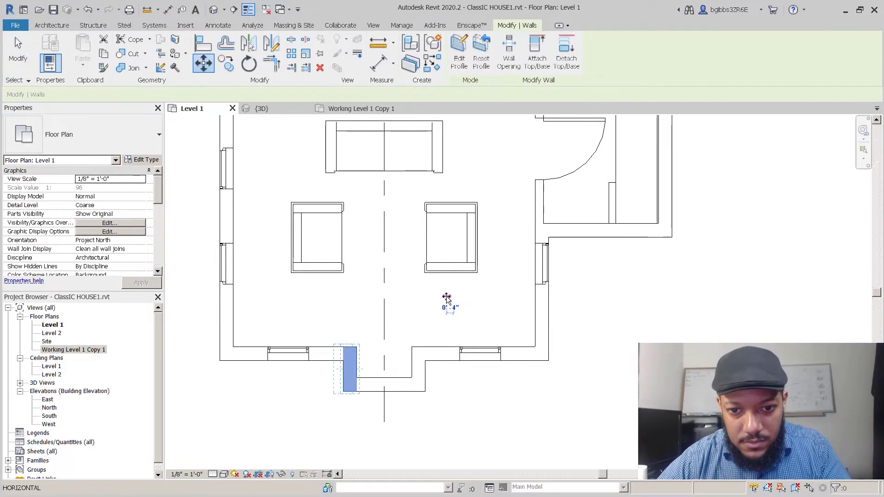
left_click(443, 299)
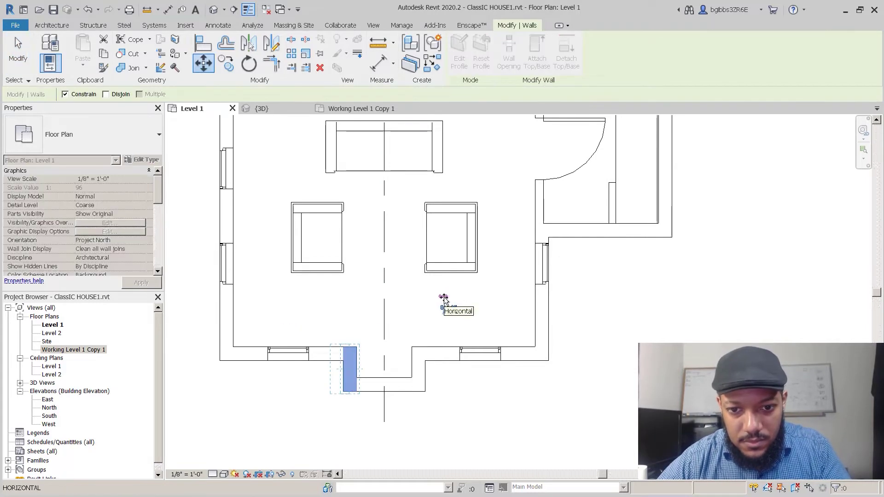
- Move the right side wall of the bump-out outward to widen the recess symmetrically about the centerline
left_click(425, 371)
key("m")
key("v")
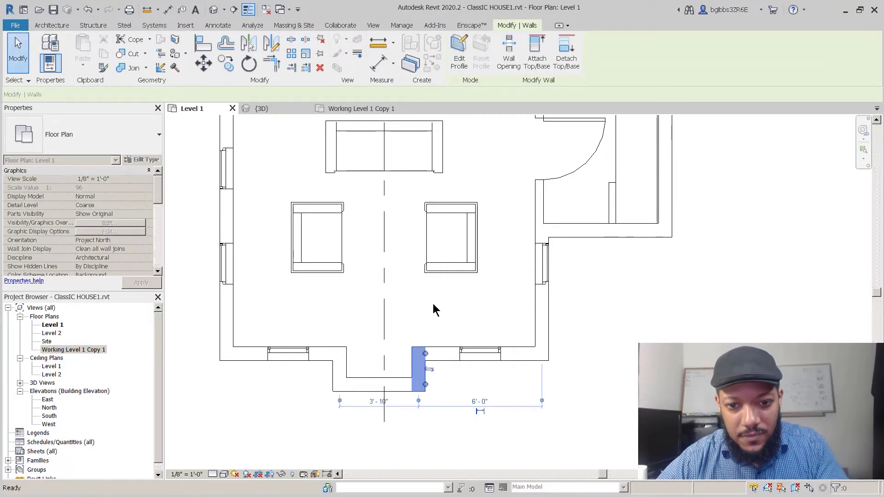
left_click(433, 304)
left_click(443, 304)
- Copy the upper bedside table, with Constrain off, into the living room's upper-left corner below the hall wall
scroll(414, 339, "down", 4)
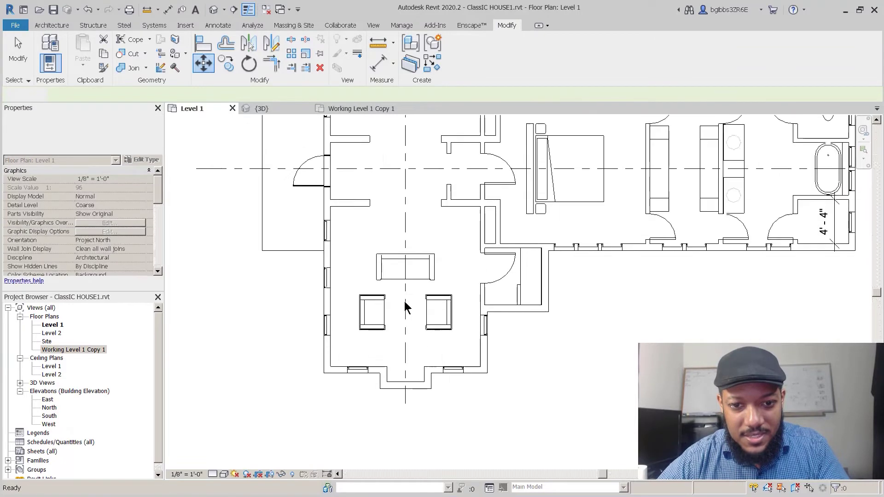
scroll(398, 273, "up", 1)
middle_click_drag(426, 226, 401, 293)
scroll(522, 245, "up", 1)
left_click(524, 194)
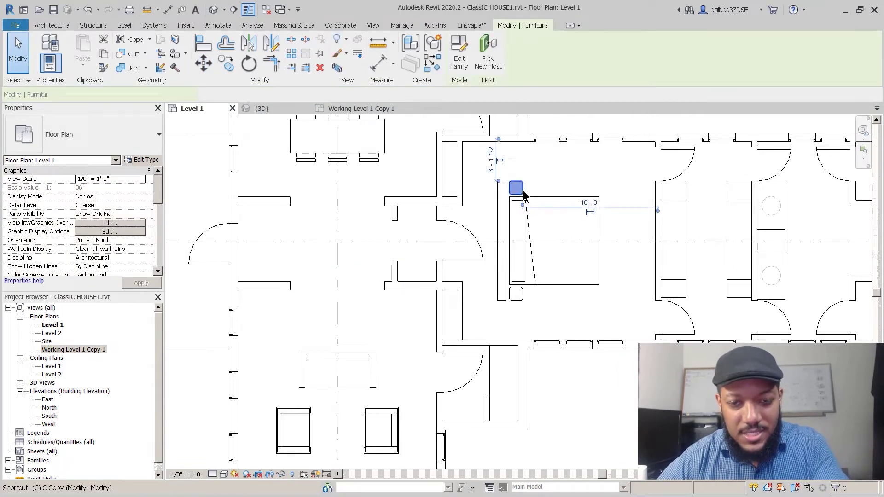
key("c")
key("o")
left_click(517, 188)
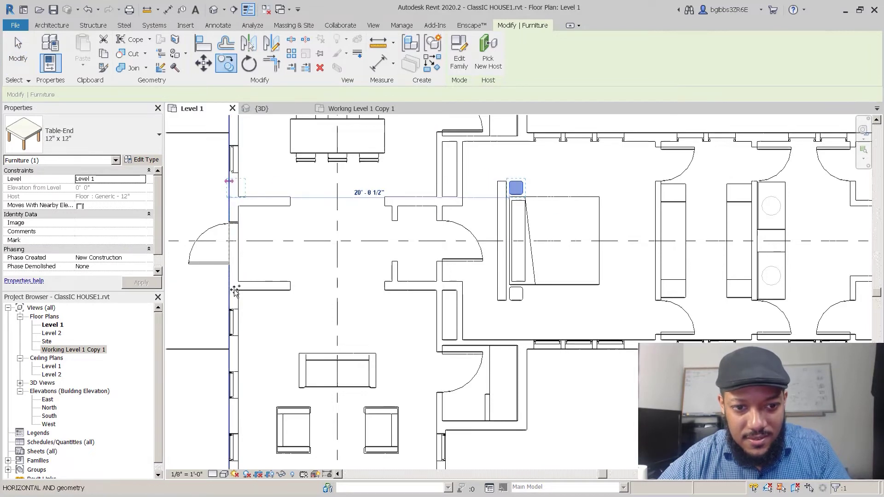
scroll(233, 290, "up", 2)
left_click(95, 94)
scroll(274, 314, "up", 2)
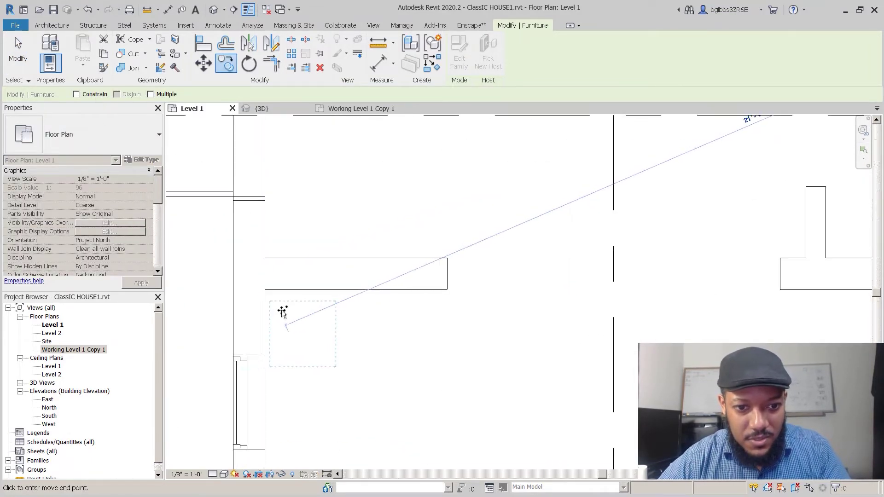
left_click(316, 322)
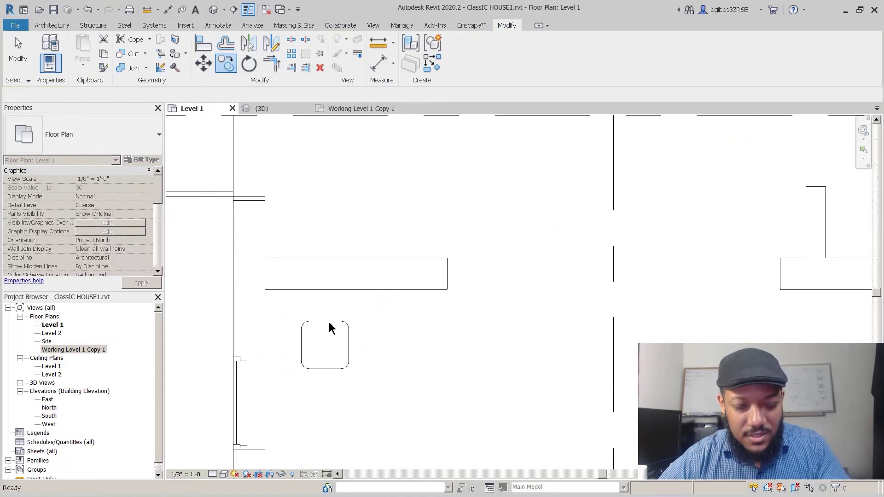
- Change the copied corner table's type to Table-End 24" x 24"
left_click(328, 322)
left_click(71, 145)
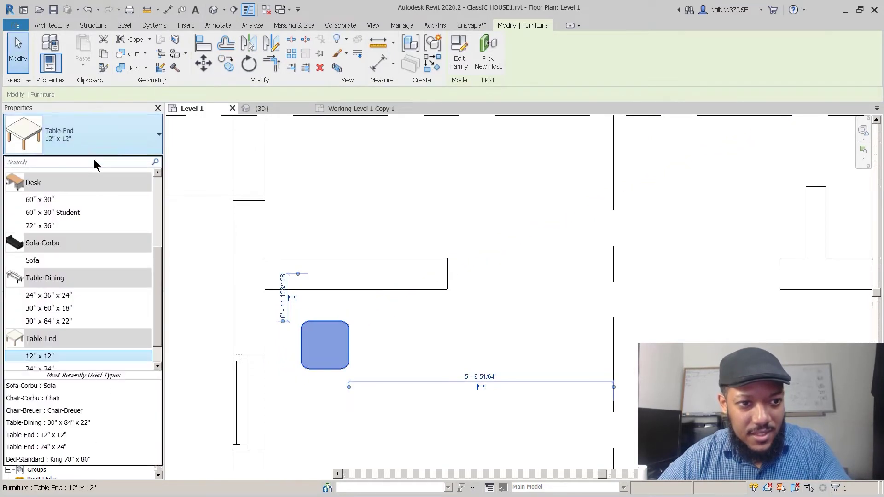
scroll(86, 360, "down", 1)
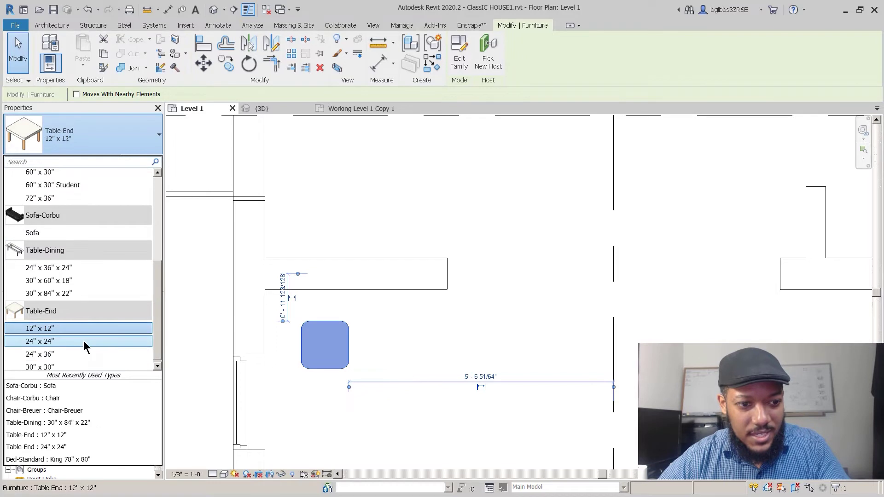
left_click(84, 341)
scroll(271, 259, "down", 2)
key("Escape")
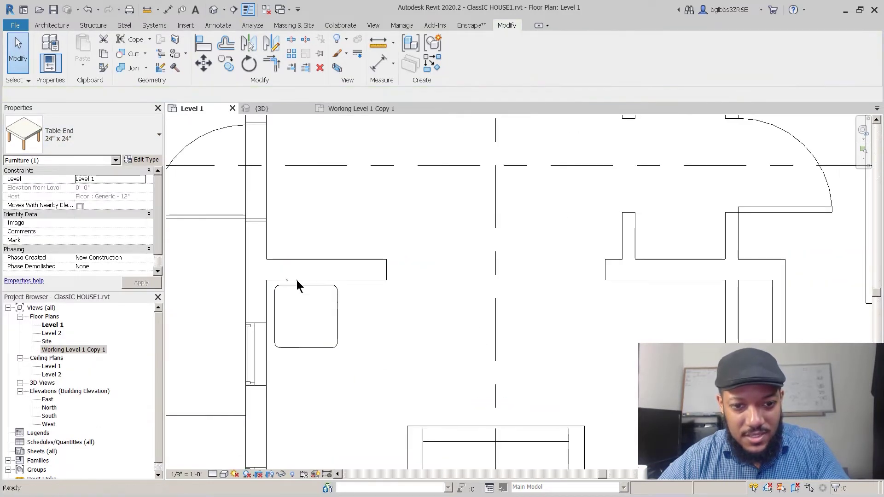
- Mirror a copy of the corner end table across the vertical centerline to the living room's upper-right corner
left_click(335, 316)
key("m")
key("m")
left_click(496, 347)
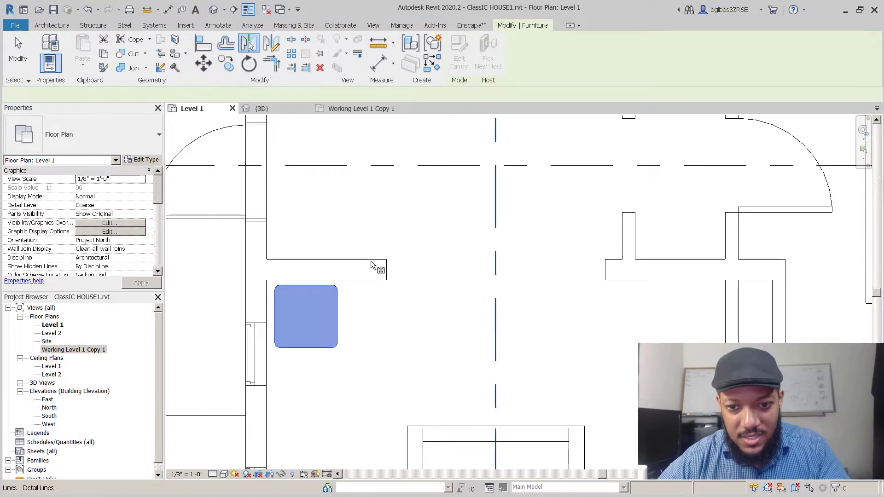
scroll(372, 264, "down", 2)
scroll(372, 266, "down", 3)
scroll(375, 322, "up", 2)
key("Escape")
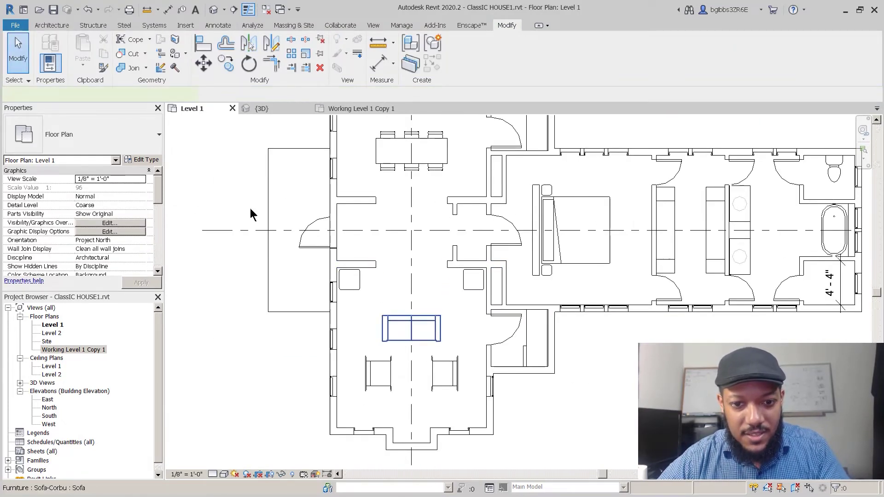
- Set the living room sofa's type width to 7 feet
left_click(433, 338)
scroll(433, 339, "up", 1)
left_click(136, 141)
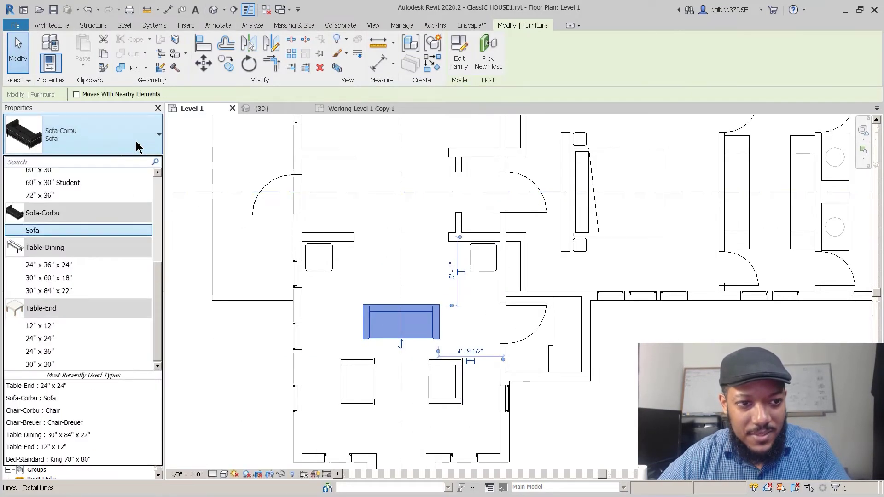
left_click(154, 171)
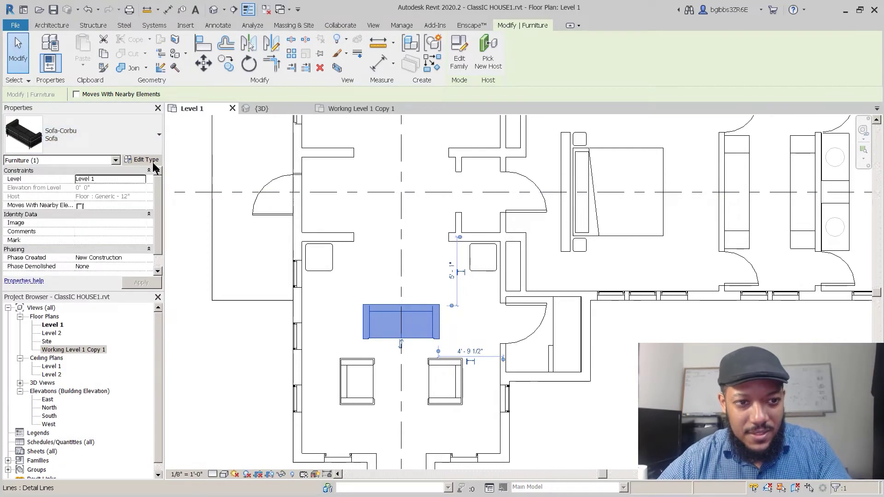
left_click(147, 160)
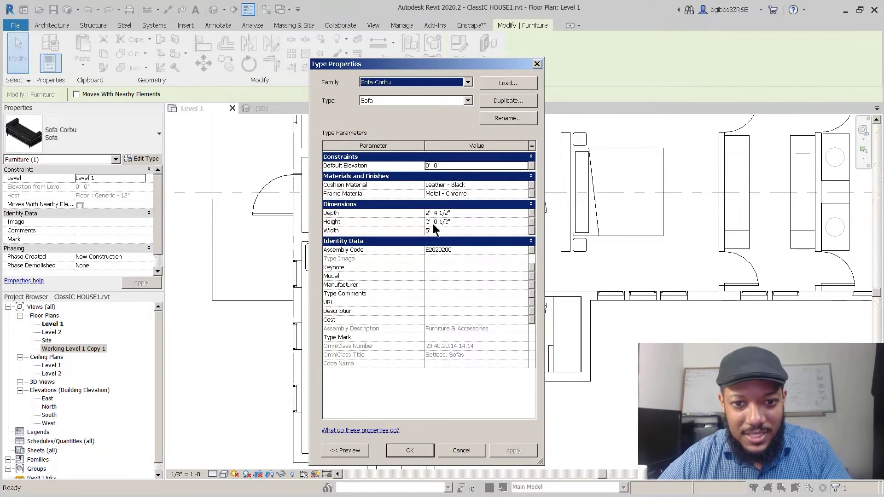
left_click(462, 231)
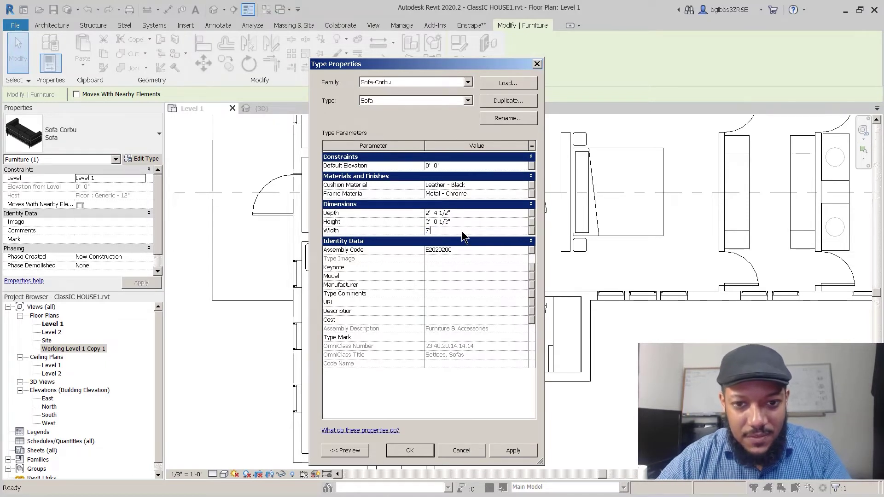
left_click(401, 450)
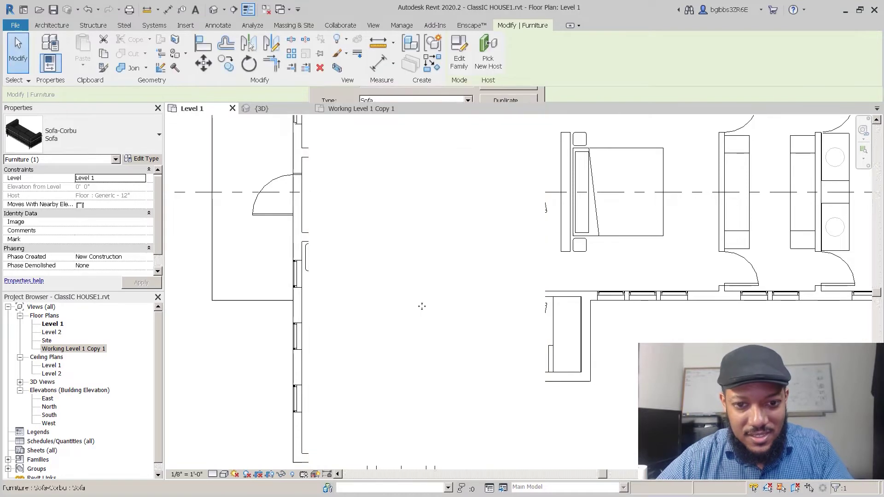
left_click(390, 349)
middle_click_drag(569, 388, 621, 300)
scroll(503, 262, "up", 1)
scroll(468, 245, "down", 2)
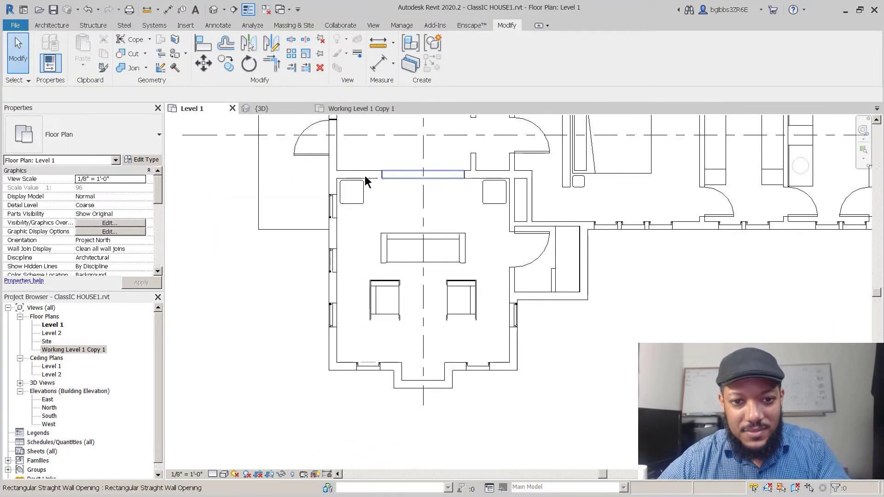
scroll(389, 225, "up", 2)
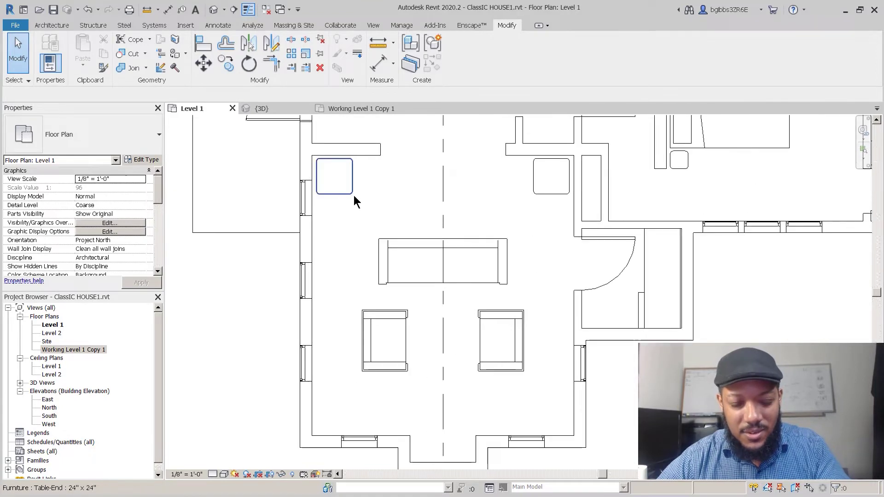
left_click(352, 193)
key("m")
key("v")
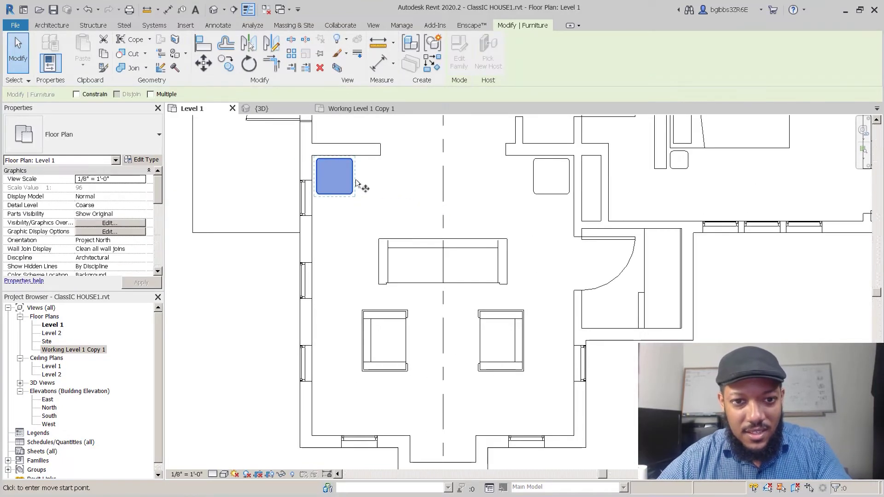
key("c")
key("o")
left_click(368, 176)
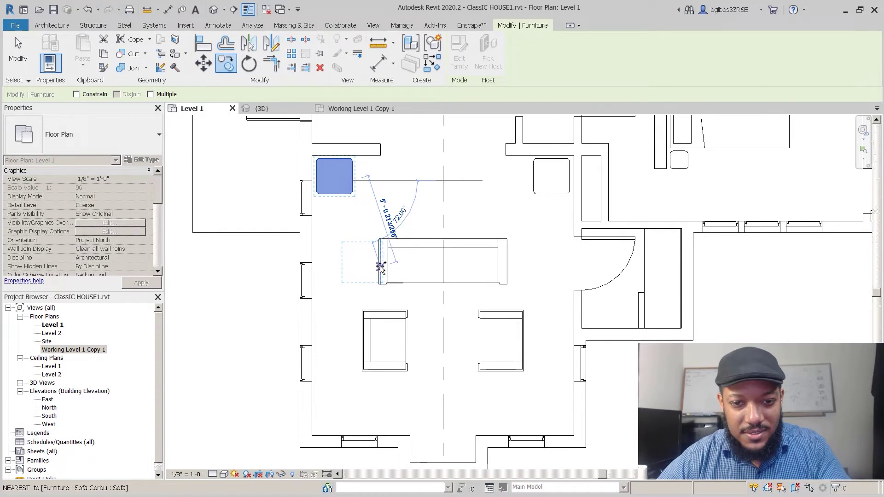
middle_click_drag(347, 258, 367, 215)
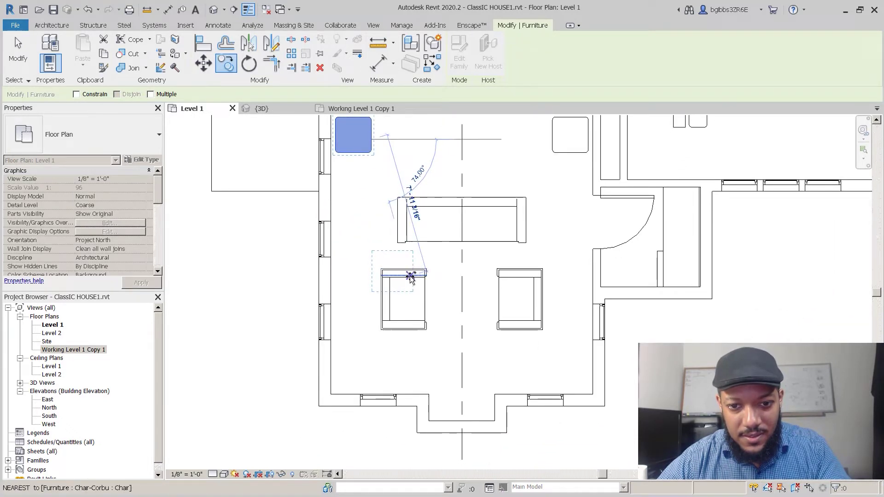
key("Escape")
middle_click_drag(441, 304, 425, 315)
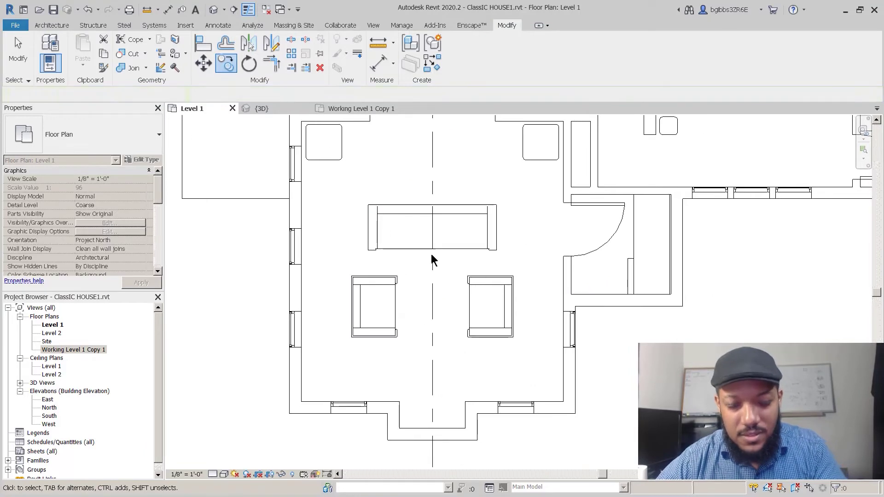
left_click(423, 228)
key("c")
key("s")
key("Escape")
key("Escape")
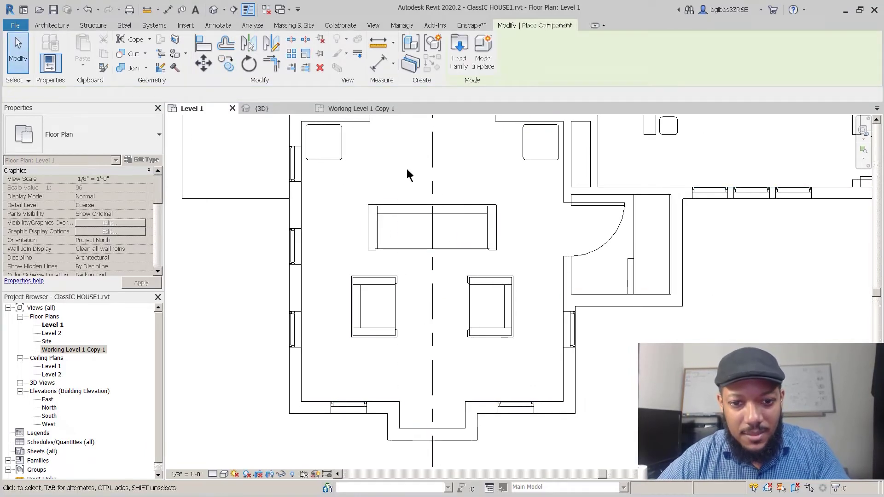
- Start placing a component and browse to the Tables folder of the furniture library to load a family
key("c")
key("m")
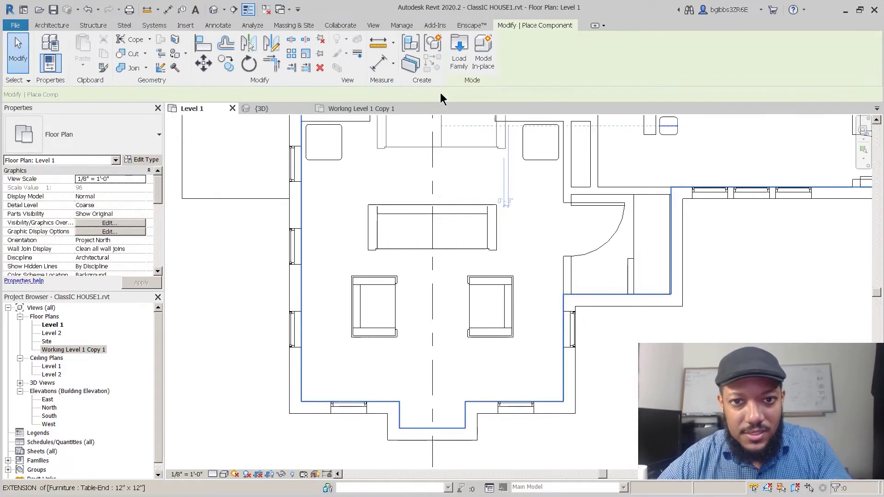
left_click(462, 70)
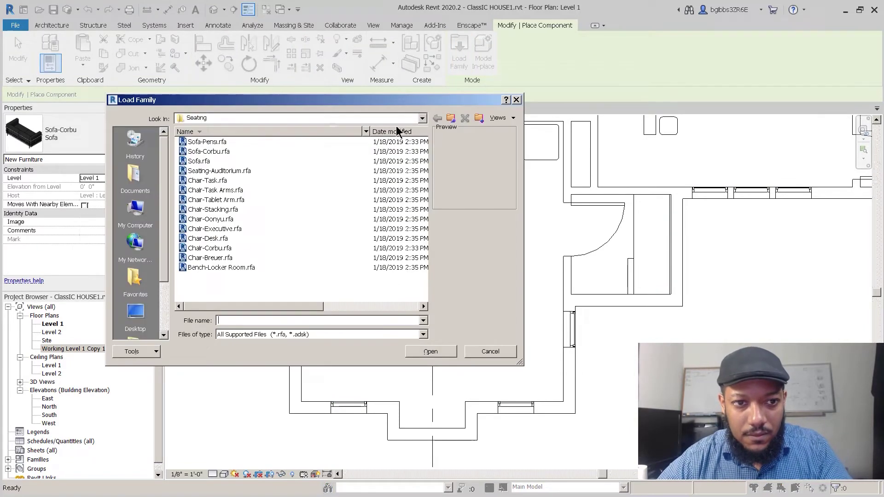
left_click(448, 118)
left_click(198, 163)
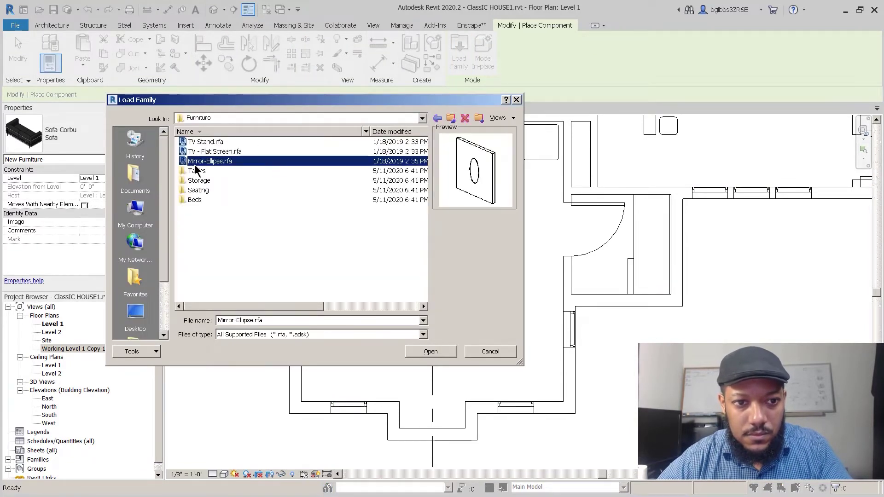
double_click(198, 171)
- Preview the available table families and load Table-Coffee.rfa
left_click(206, 143)
left_click(213, 151)
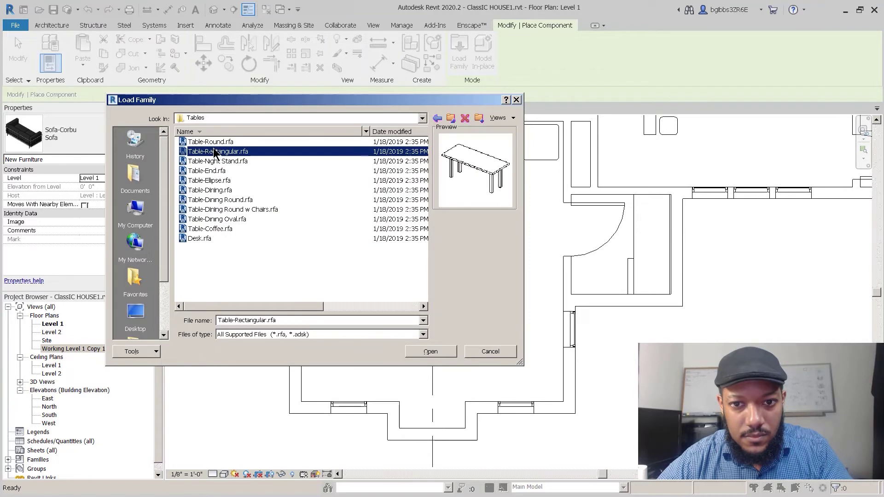
left_click(216, 162)
left_click(218, 171)
left_click(220, 180)
left_click(222, 190)
left_click(226, 201)
left_click(227, 210)
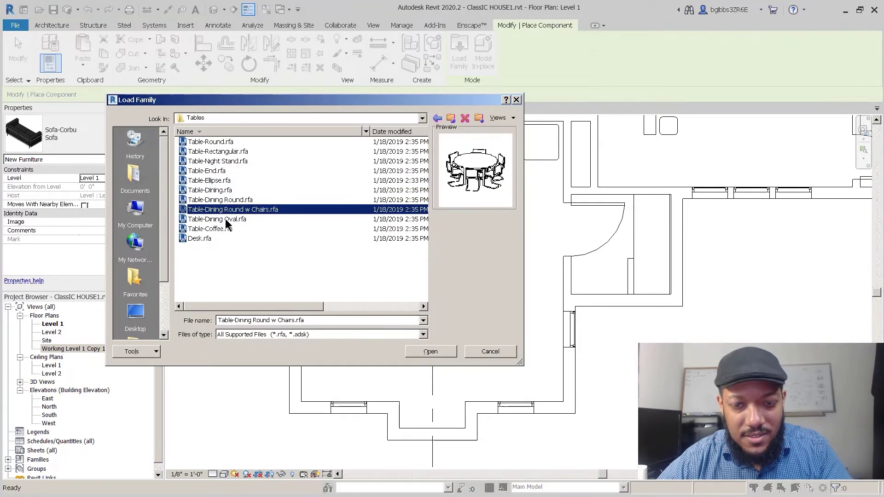
left_click(226, 220)
left_click(227, 229)
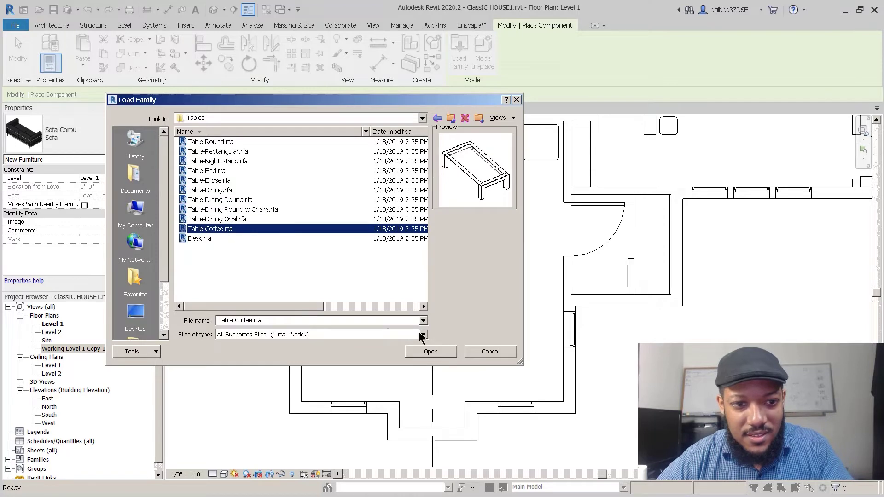
left_click(430, 351)
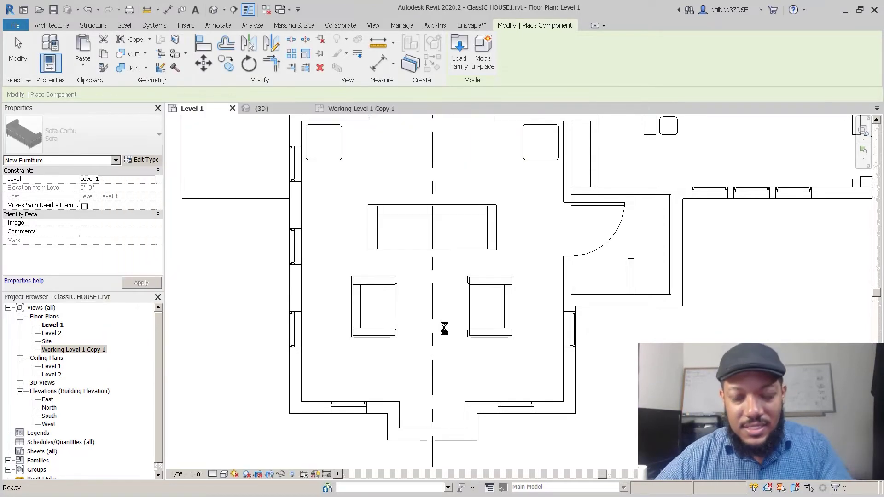
- Place the coffee table on the vertical centerline between the two armchairs and end the placement
left_click(433, 307)
key("Escape")
key("Escape")
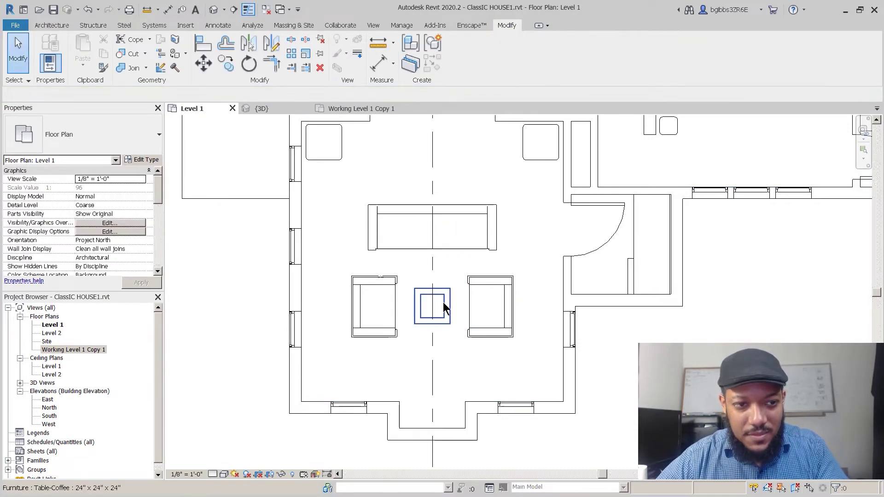
- Change the coffee table's type to 31" x 28" x 24"
left_click(445, 307)
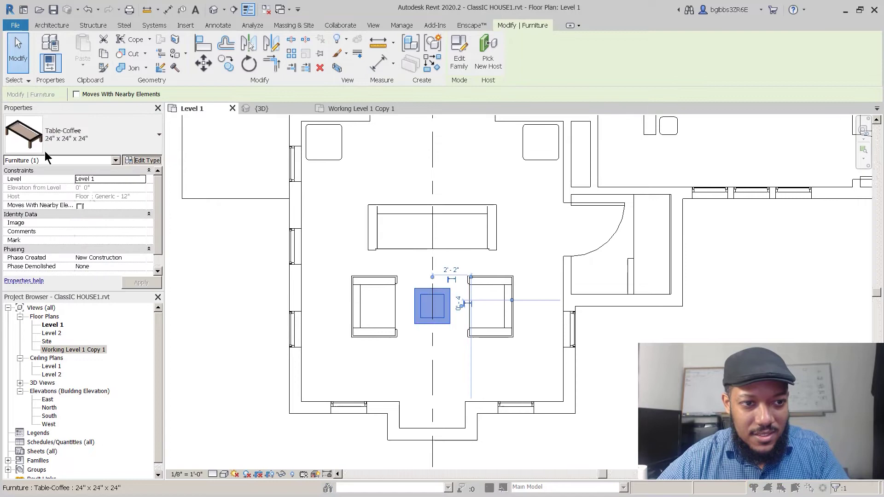
left_click(140, 159)
left_click(422, 101)
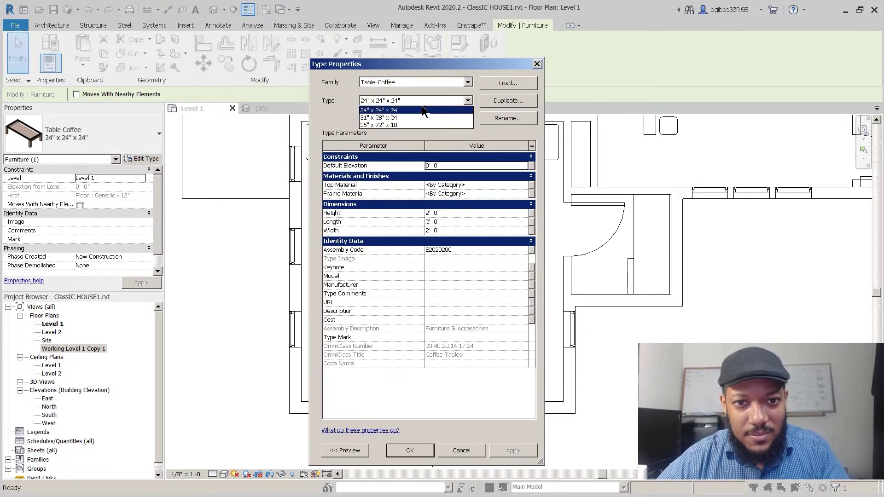
left_click(422, 116)
left_click(406, 450)
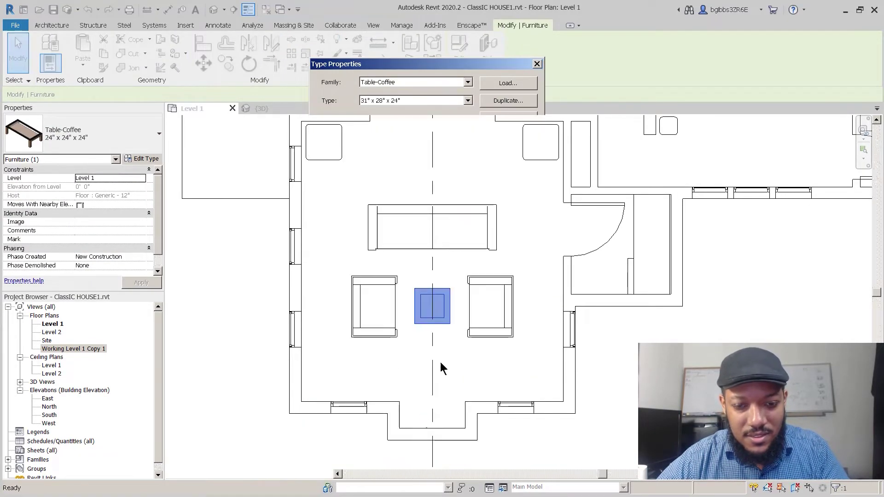
key("Escape")
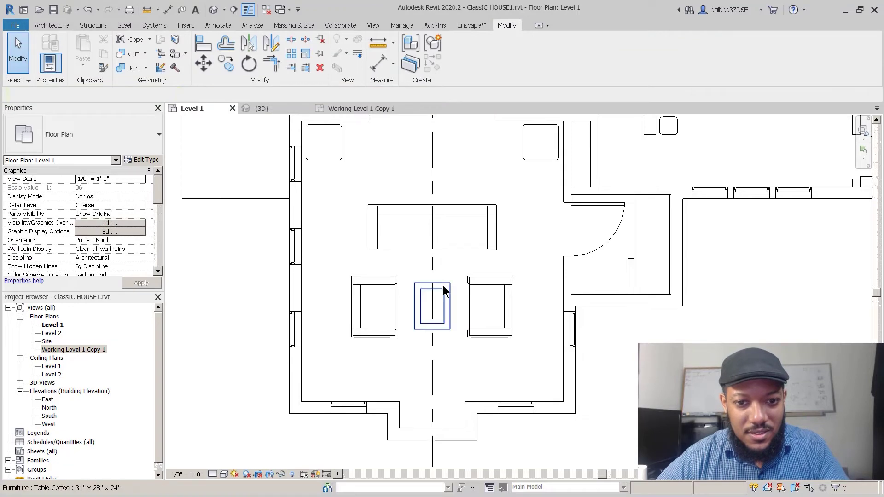
- Change the coffee table's type to 36" x 72" x 18"
left_click(97, 152)
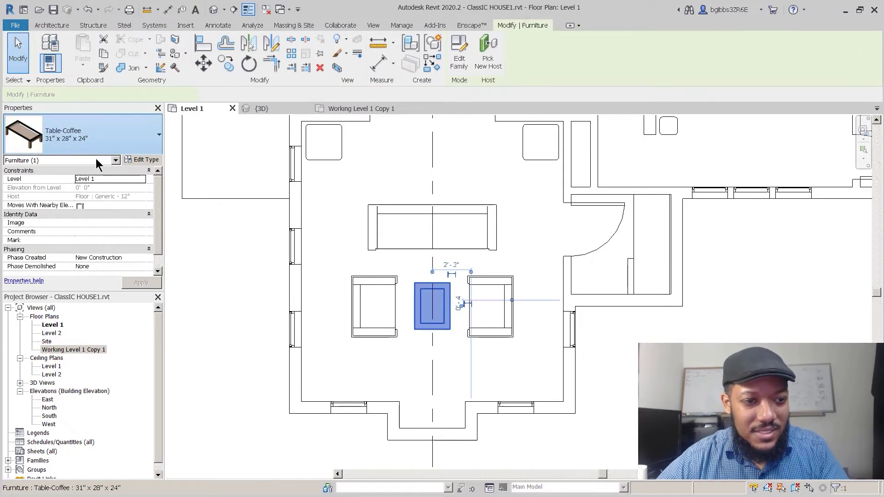
left_click(92, 263)
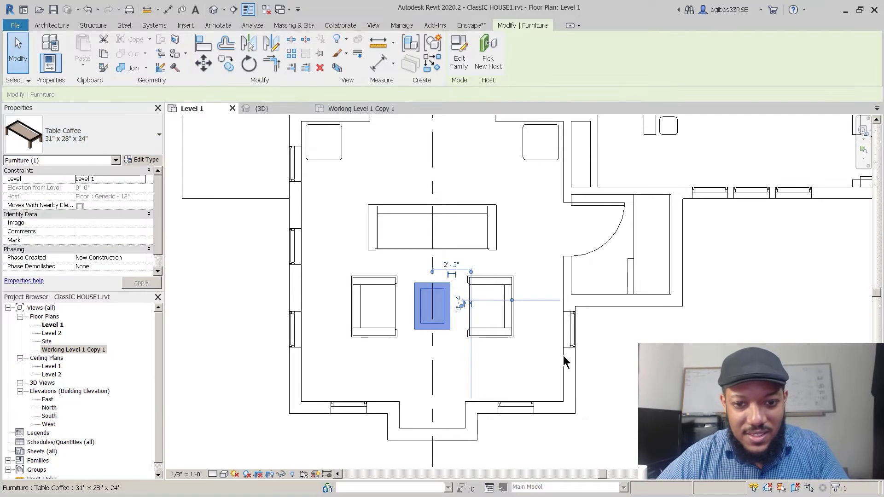
key("Escape")
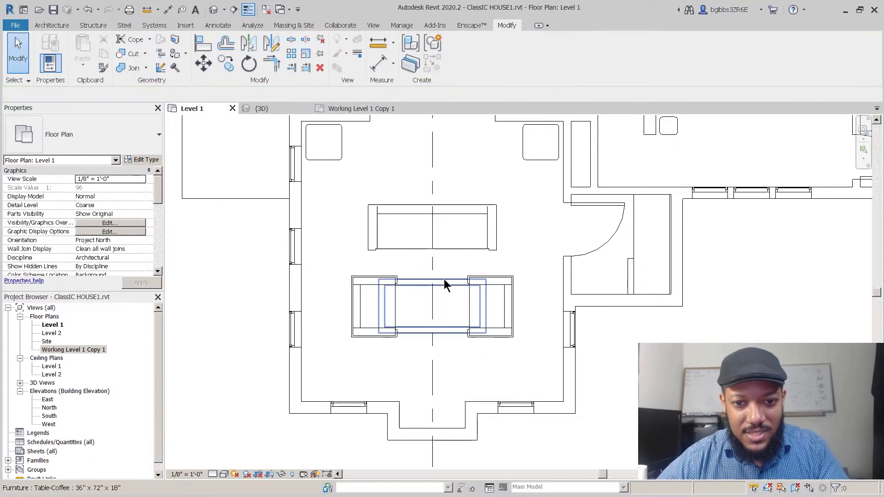
- Rotate the coffee table 90 degrees so its long side runs along the vertical centerline
left_click(444, 279)
type("ro90")
key("Return")
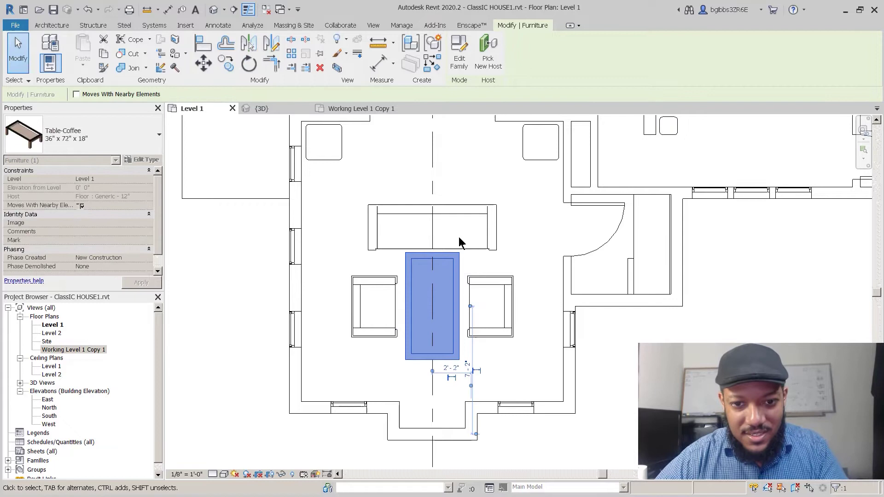
key("Escape")
- Move the right armchair horizontally outward, away from the coffee table
left_click(511, 288)
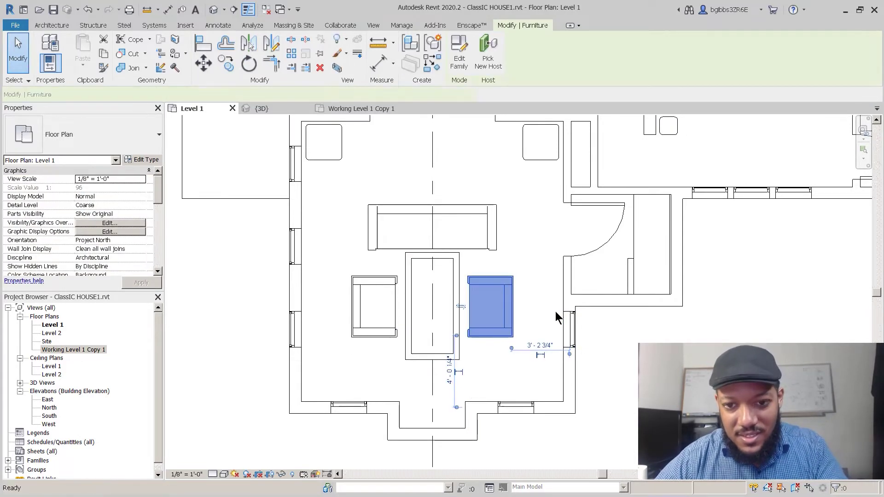
key("m")
key("v")
left_click(536, 315)
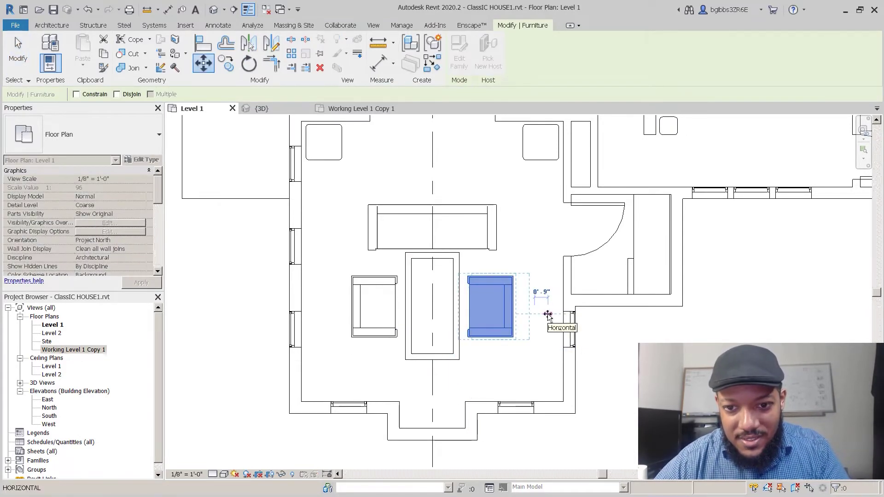
left_click(545, 315)
- Move the left armchair about 6 inches horizontally outward, matching the right armchair's spacing
left_click(389, 287)
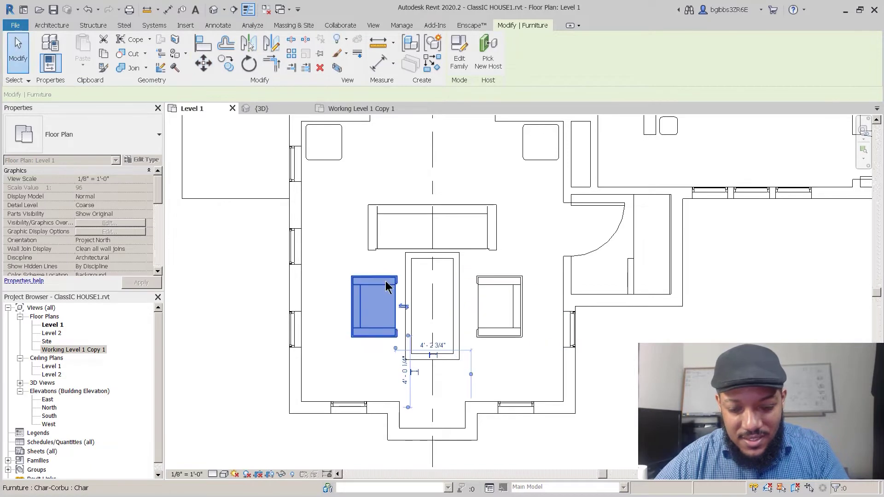
key("m")
key("v")
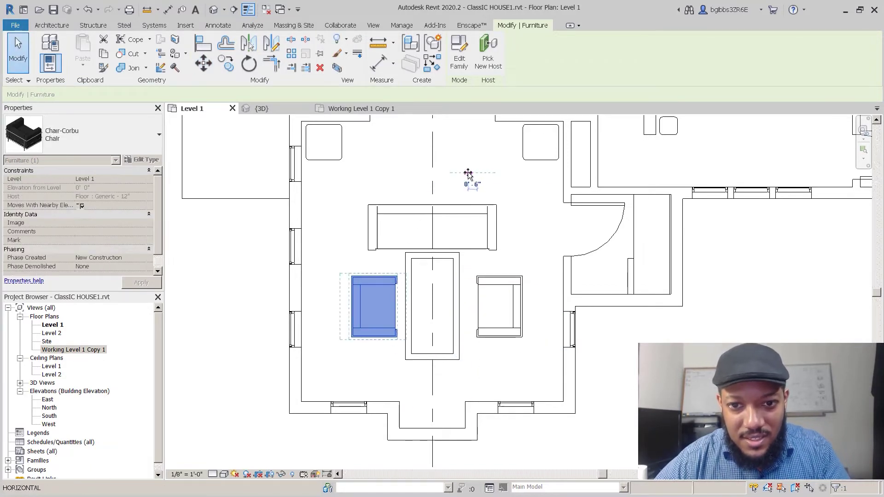
- Move the sofa straight up along the centerline to widen its gap to the coffee table
left_click(455, 248)
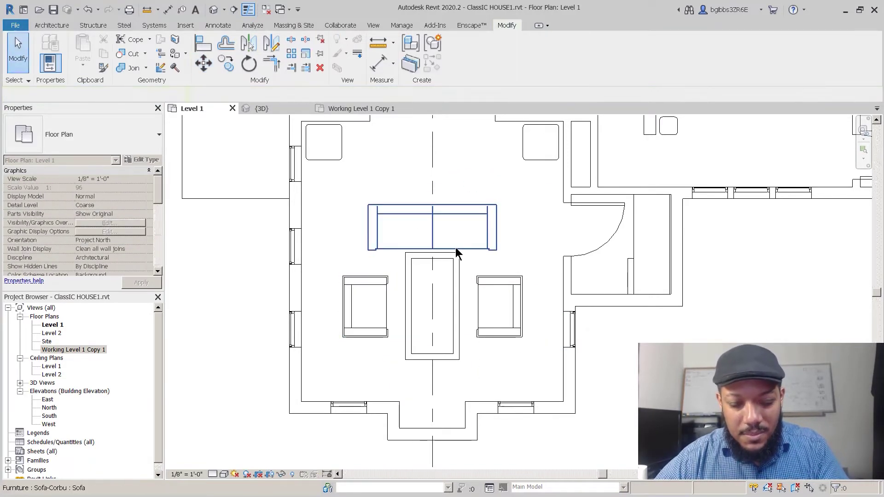
key("m")
key("v")
left_click(518, 239)
left_click(518, 228)
key("Escape")
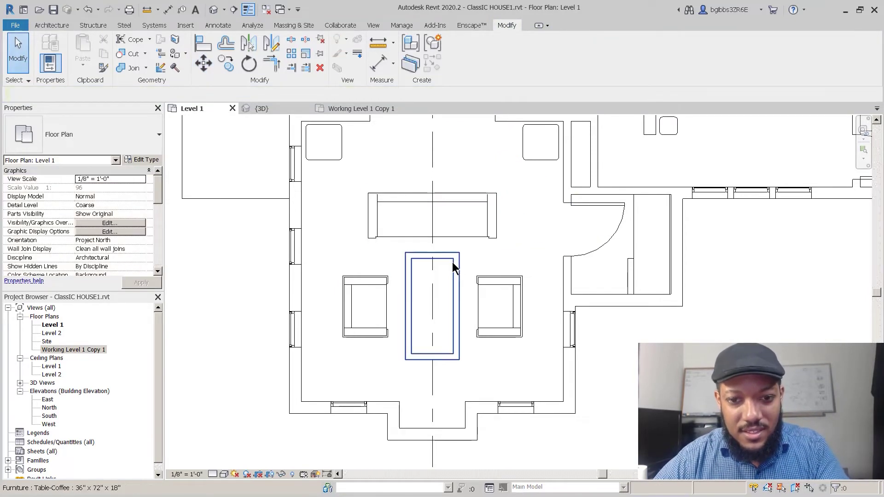
- Rotate the coffee table another 90 degrees so its long side runs horizontally between the two armchairs
left_click(453, 264)
key("r")
key("o")
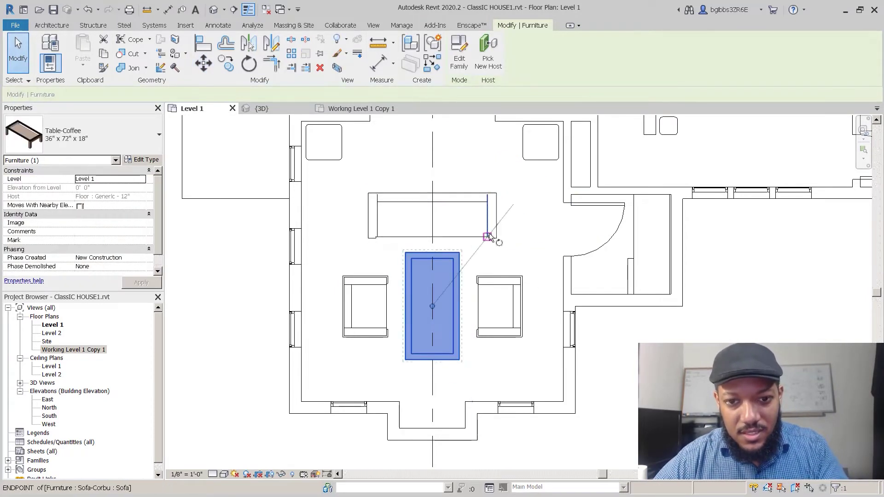
left_click(518, 197)
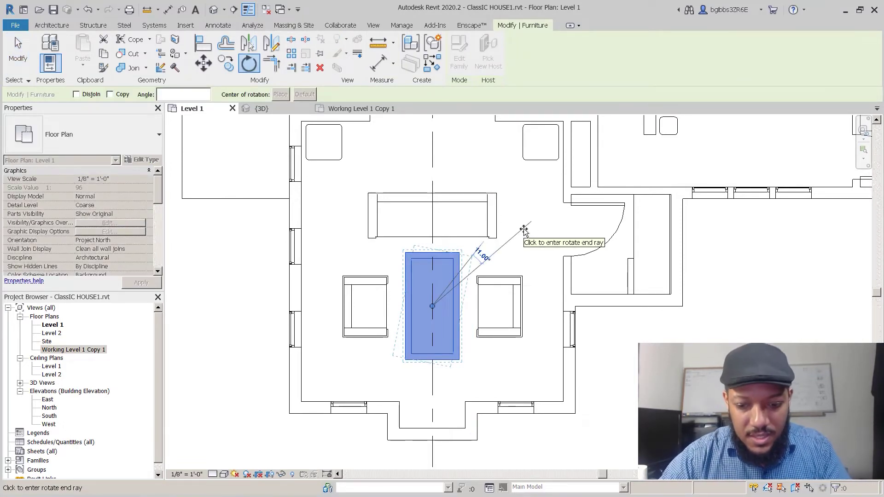
type("90")
key("Return")
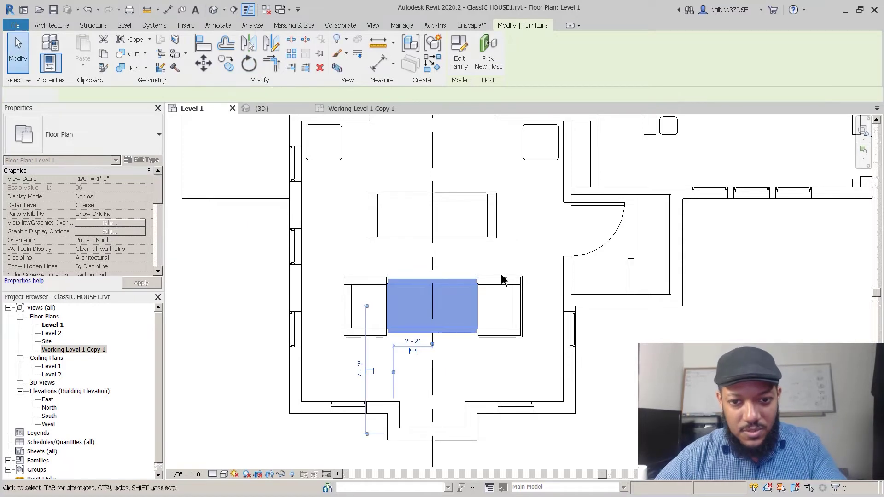
key("Escape")
- Duplicate the coffee table's type as 36" x 36" x 18" 2 and shorten its length to make the table square
left_click(504, 280)
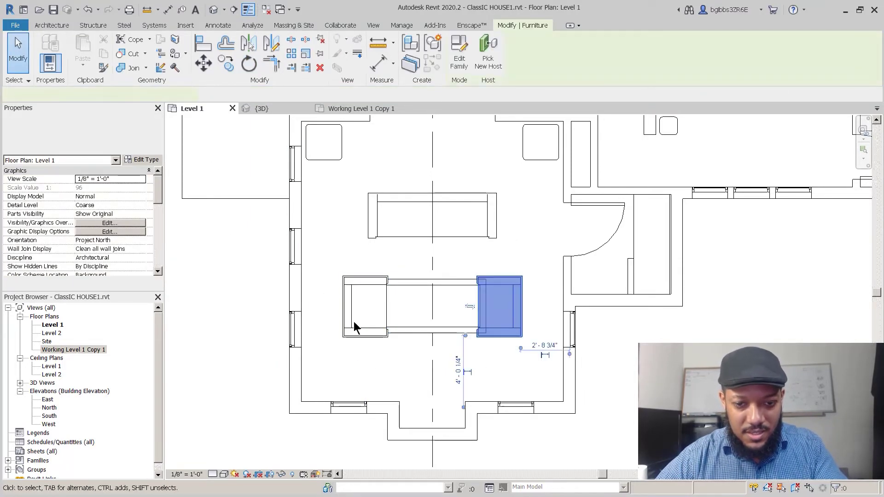
left_click(424, 304)
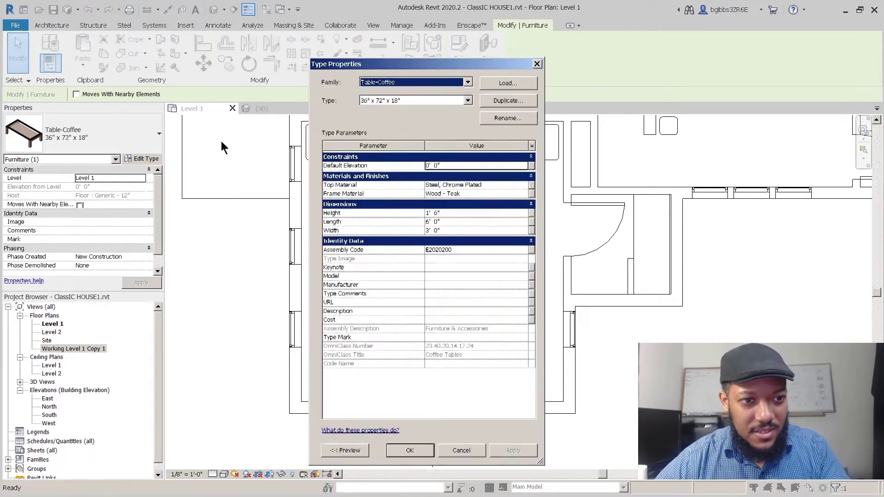
left_click(507, 100)
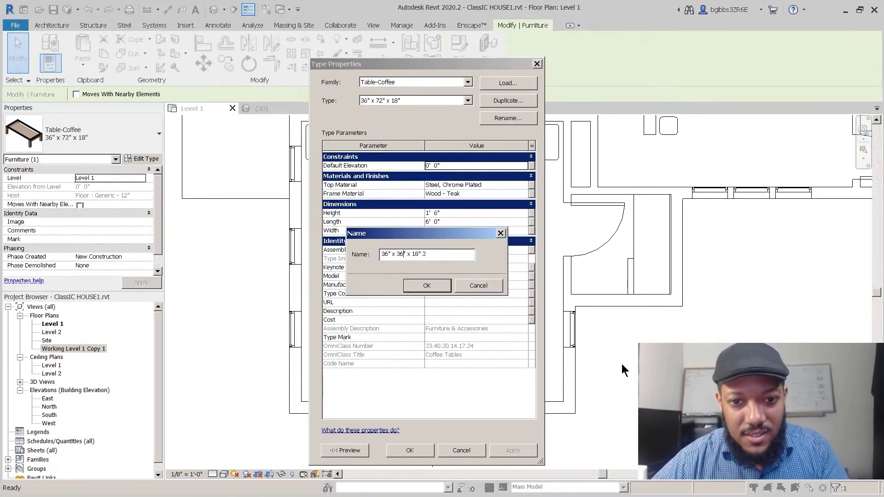
left_click(427, 285)
left_click(453, 222)
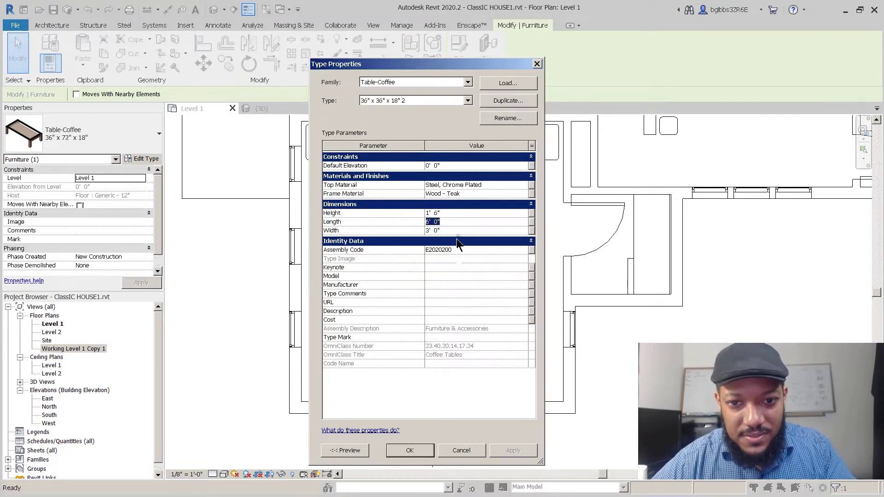
key("Return")
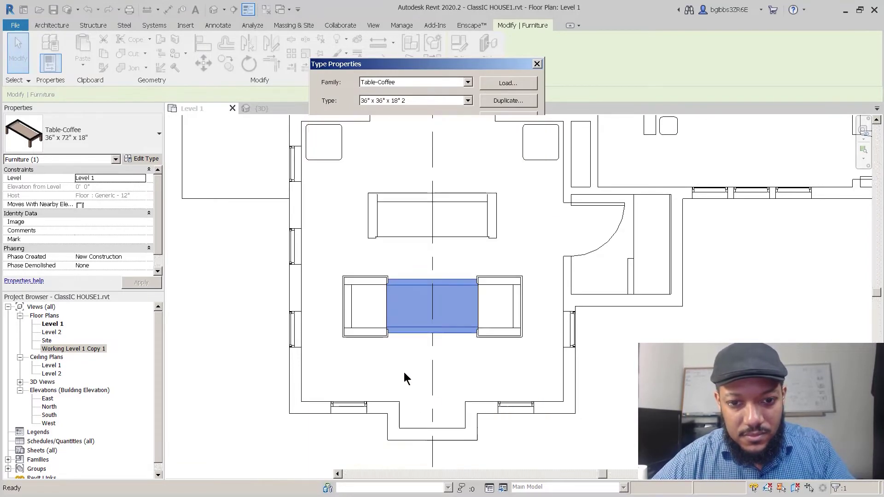
left_click(524, 194)
- Review the furnished Level 1 plan as a whole and examine the house from outside in the 3D view
scroll(516, 208, "down", 3)
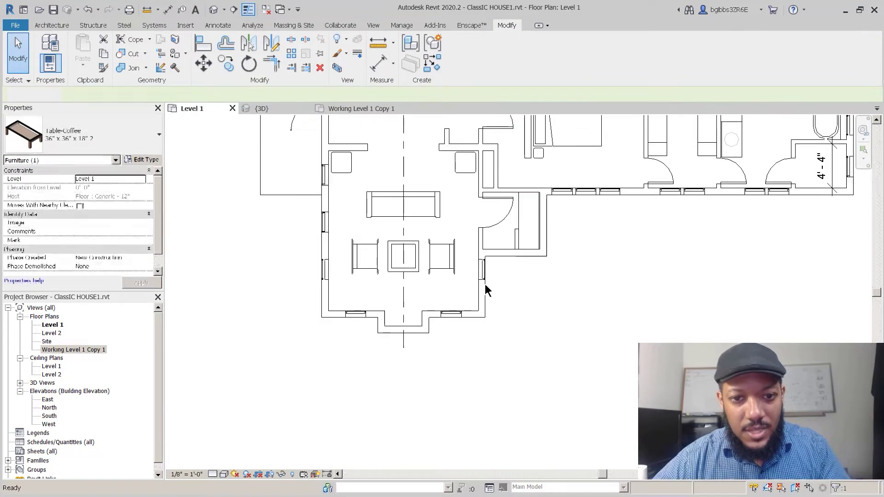
scroll(428, 249, "down", 1)
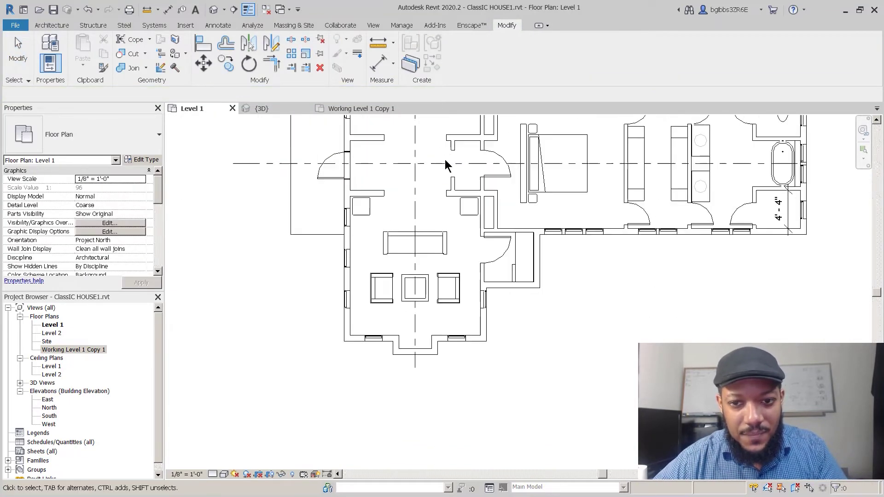
scroll(445, 159, "up", 2)
scroll(400, 221, "down", 2)
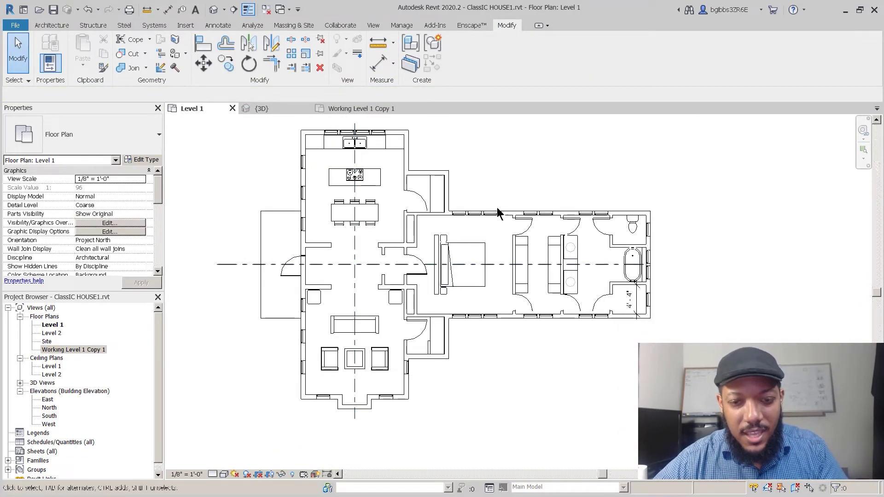
middle_click_drag(460, 296, 468, 272)
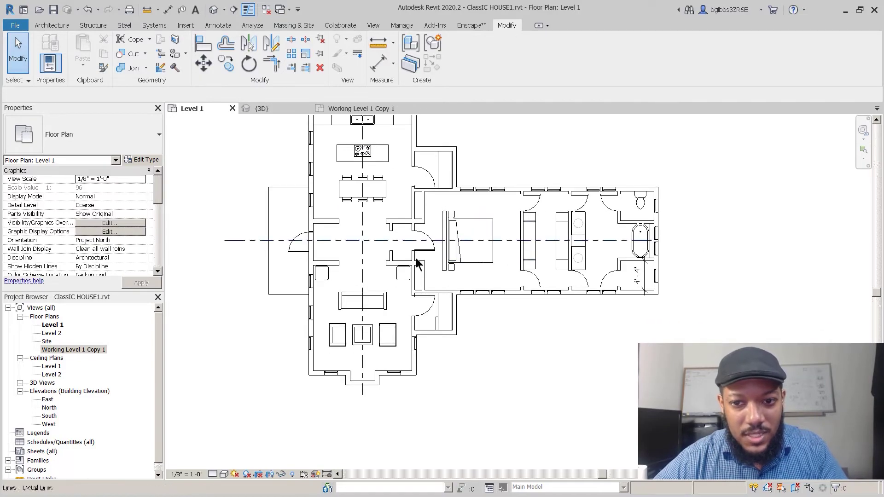
left_click(279, 110)
middle_click_drag(419, 295, 410, 258)
scroll(407, 252, "down", 5)
middle_click_drag(425, 303, 541, 272, "shift")
scroll(541, 273, "down", 3)
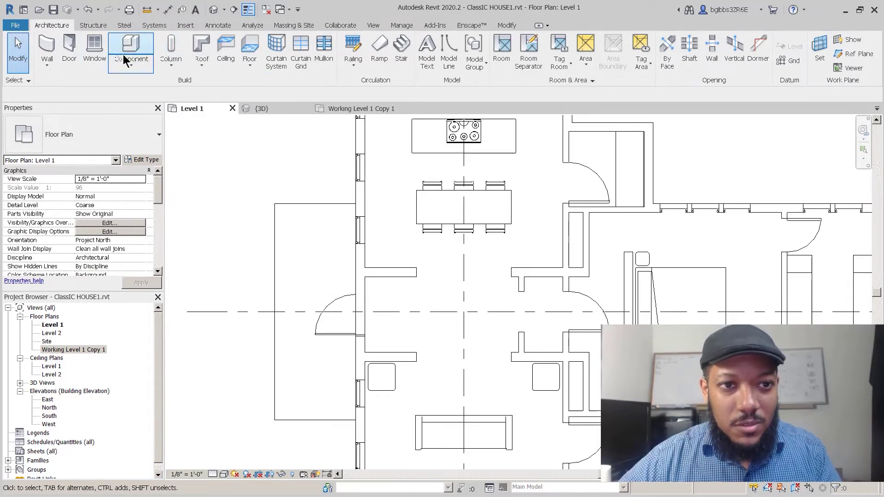
- Start an architectural column and duplicate the 24" x 24" rectangular column type under the name 8"x8"
left_click(170, 67)
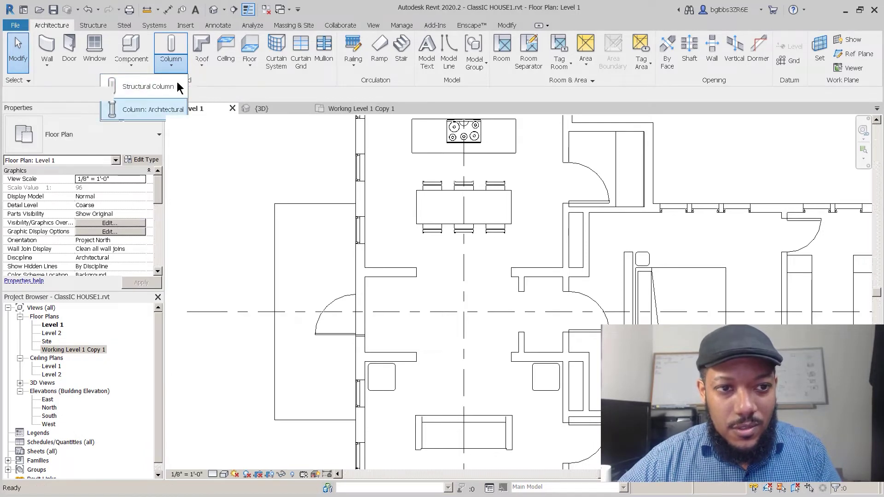
left_click(152, 109)
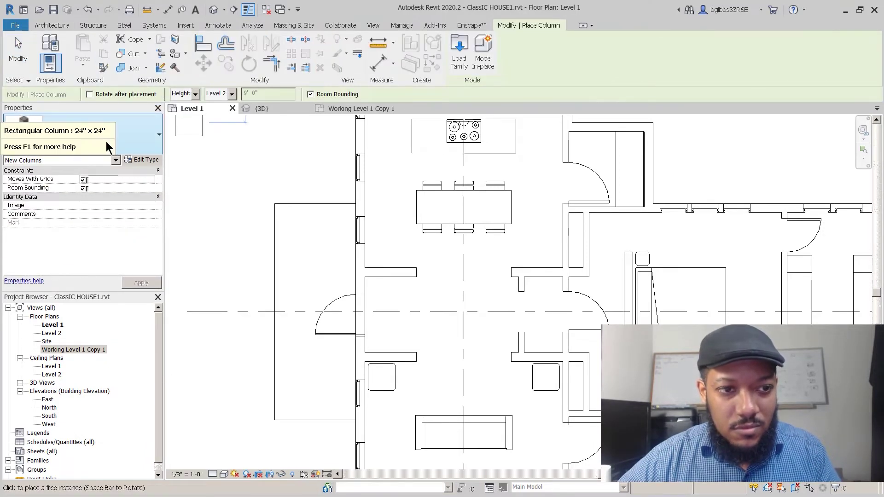
left_click(147, 145)
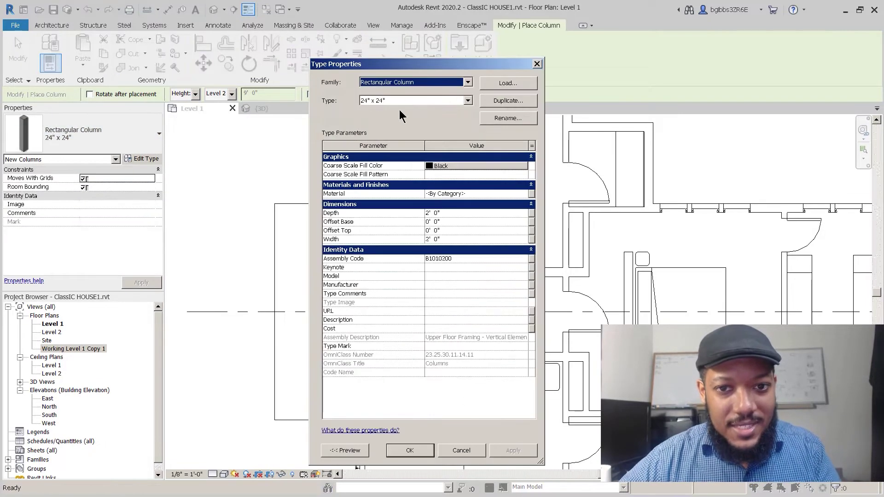
left_click(505, 98)
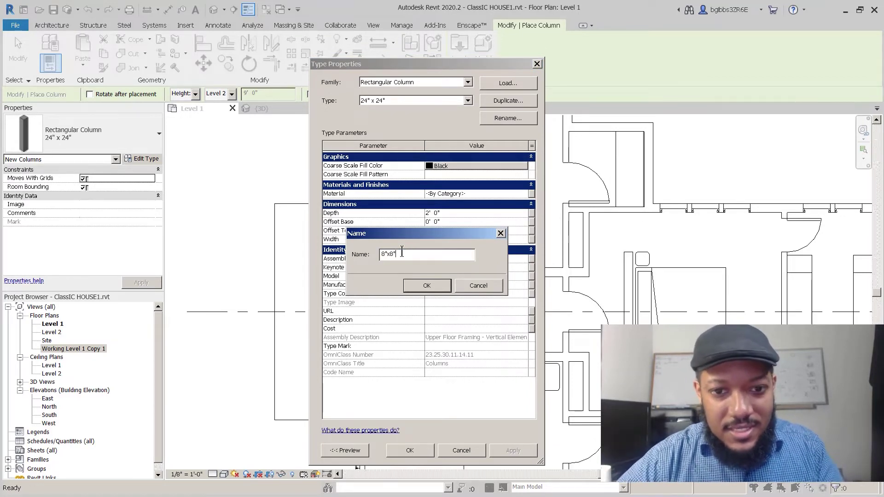
left_click(427, 286)
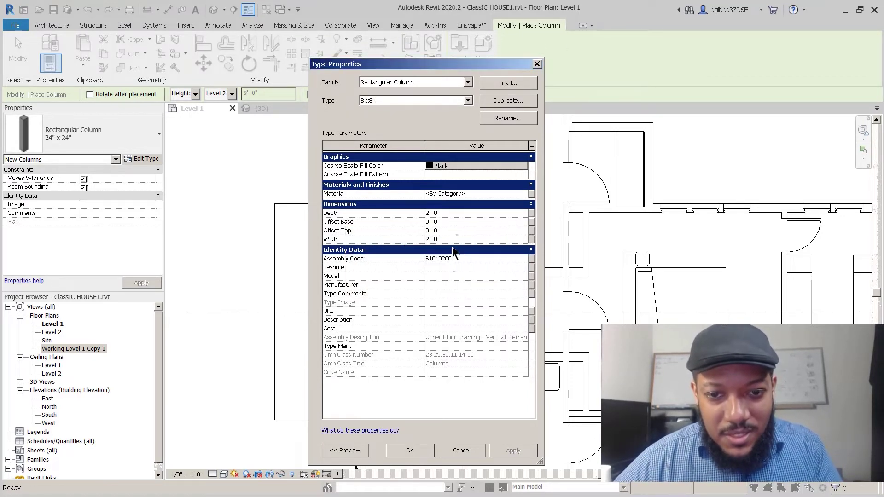
- Set the new column type's depth to 7 1/4" and give its width the same size
left_click(457, 213)
type("8\"")
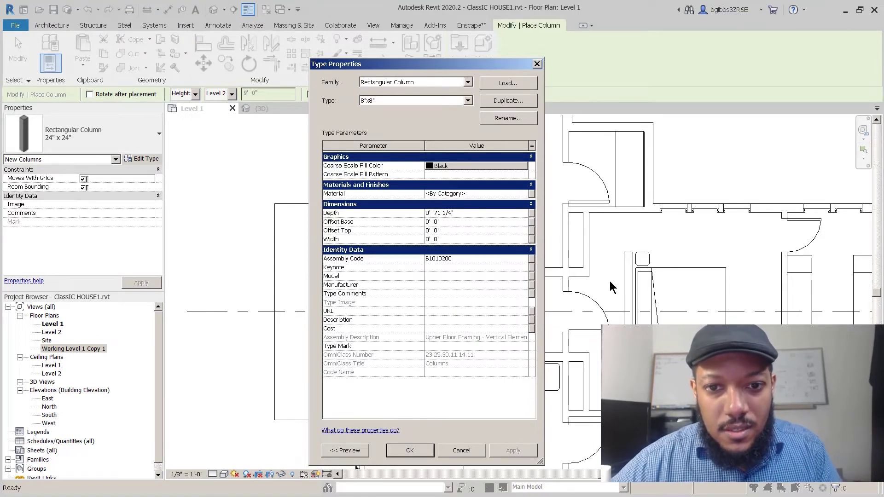
key("BackSpace")
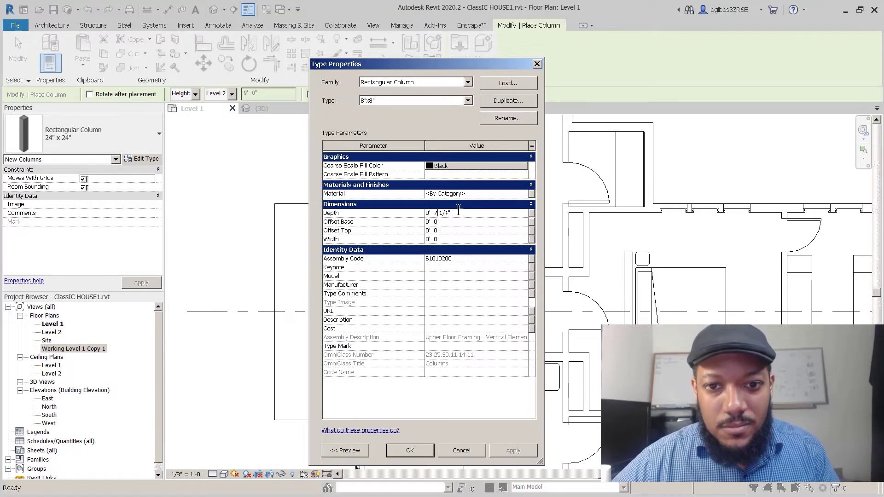
left_click_drag(448, 239, 426, 240)
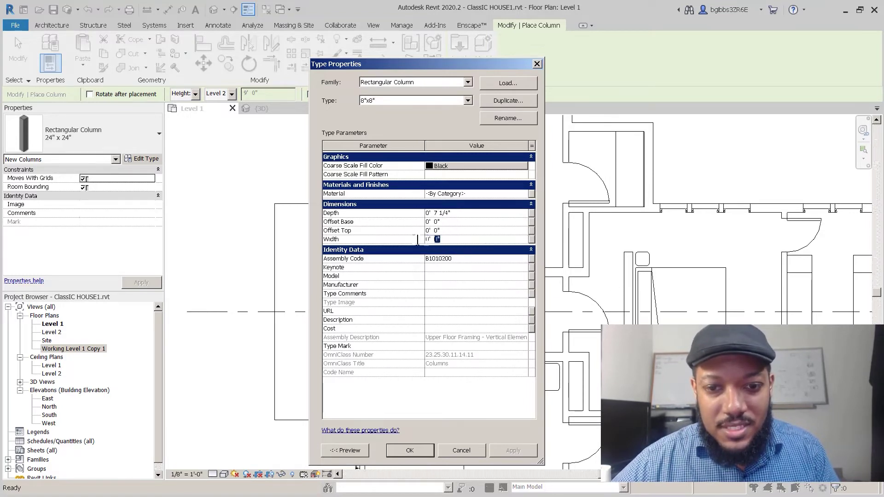
key("Return")
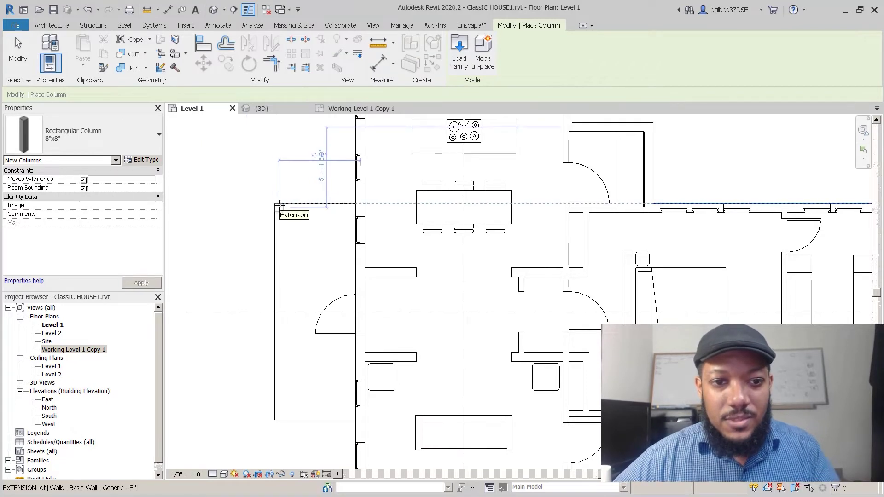
- Place an 8"x8" column at the upper outer corner of the entry porch slab
scroll(275, 210, "up", 4)
scroll(276, 207, "up", 4)
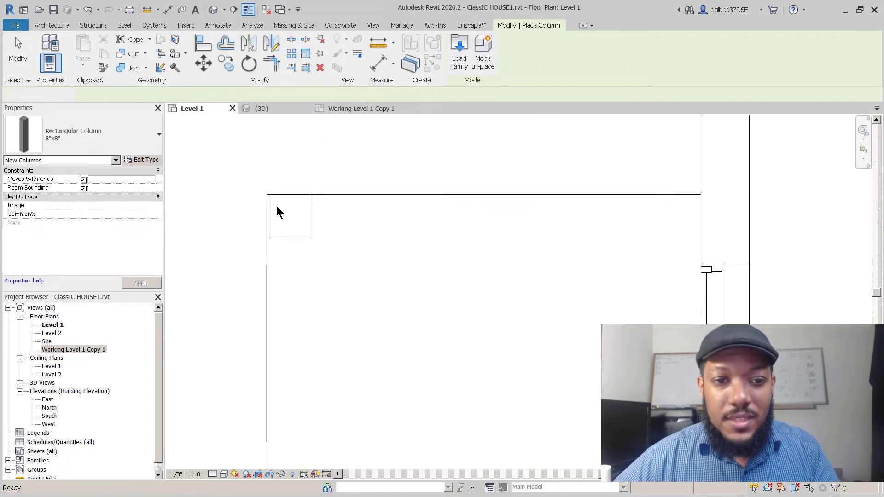
key("Escape")
- Align the column's outer face with the porch slab's outer edge
middle_click_drag(283, 225, 291, 241)
key("a")
key("l")
scroll(277, 223, "up", 2)
left_click(274, 229)
left_click(277, 229)
scroll(301, 223, "down", 7)
key("Escape")
key("Escape")
- Dimension the overall width of the kitchen wing between the outer faces of its side walls
middle_click_drag(305, 284, 365, 231)
scroll(354, 231, "down", 3)
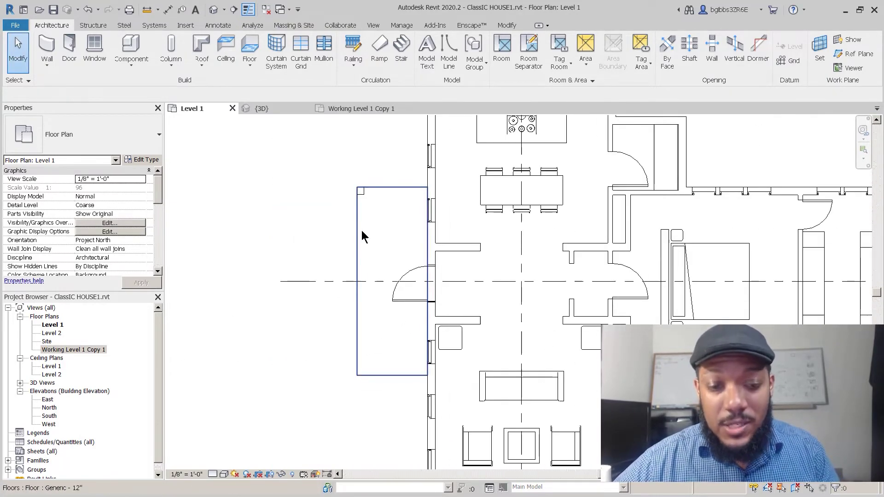
scroll(357, 253, "down", 3)
key("d")
key("i")
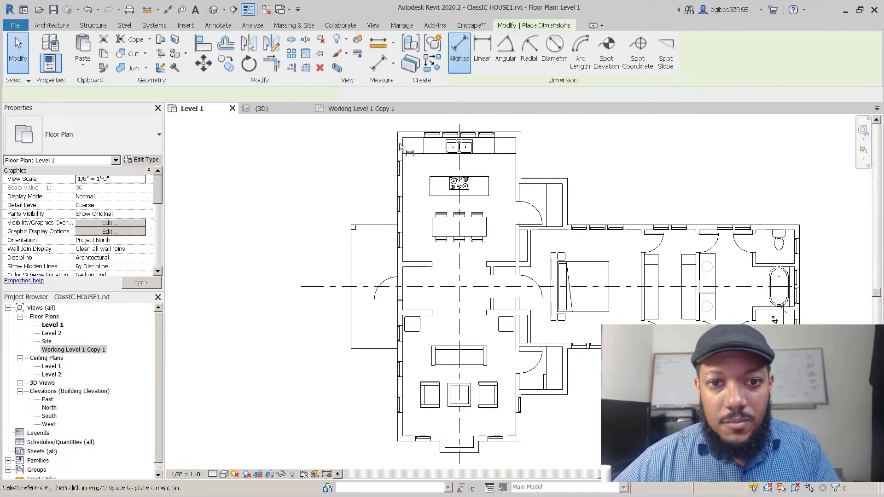
scroll(369, 175, "up", 4)
left_click(365, 183)
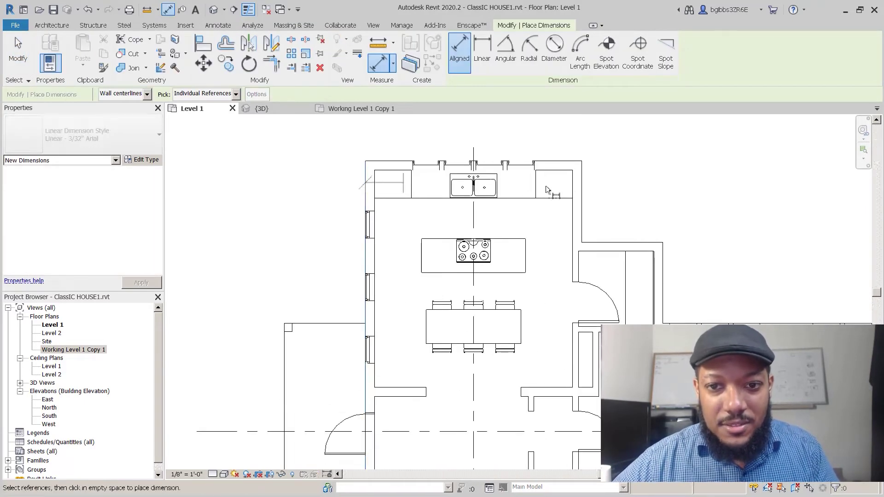
left_click(582, 182)
left_click(581, 140)
- Dimension the porch slab's length between its two end edges, placing the dimension outside the porch
scroll(507, 169, "down", 2)
middle_click_drag(379, 221, 434, 119)
scroll(378, 198, "up", 1)
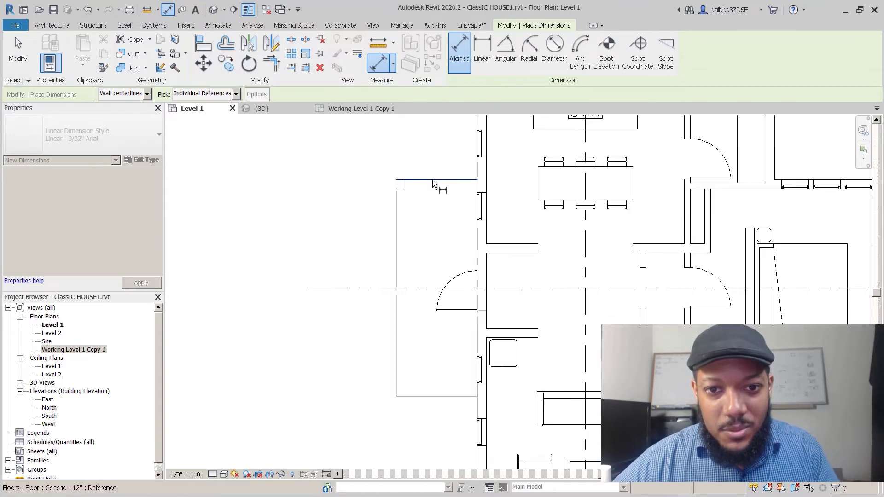
left_click(432, 180)
left_click(431, 396)
left_click(348, 377)
key("Escape")
key("Escape")
middle_click_drag(373, 234, 358, 229)
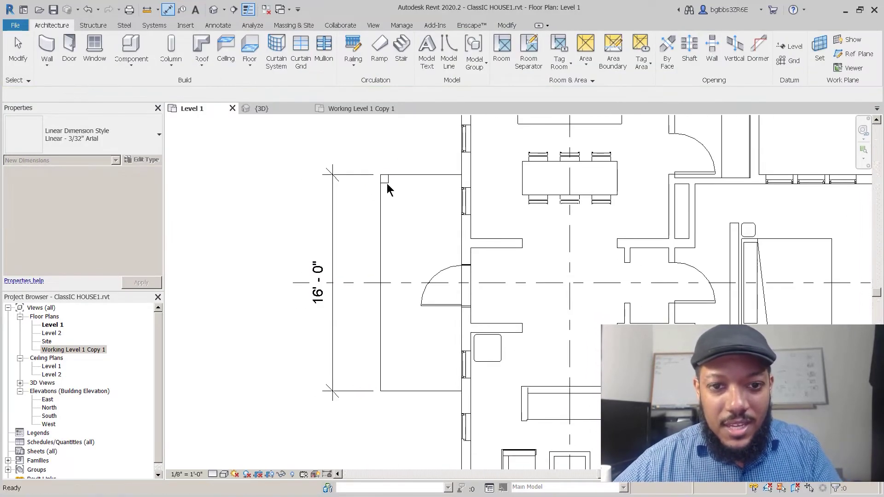
- Array the porch corner column as 4 grouped columns, with the last one at the opposite end of the slab's outer edge
left_click(387, 183)
middle_click_drag(389, 274, 365, 279)
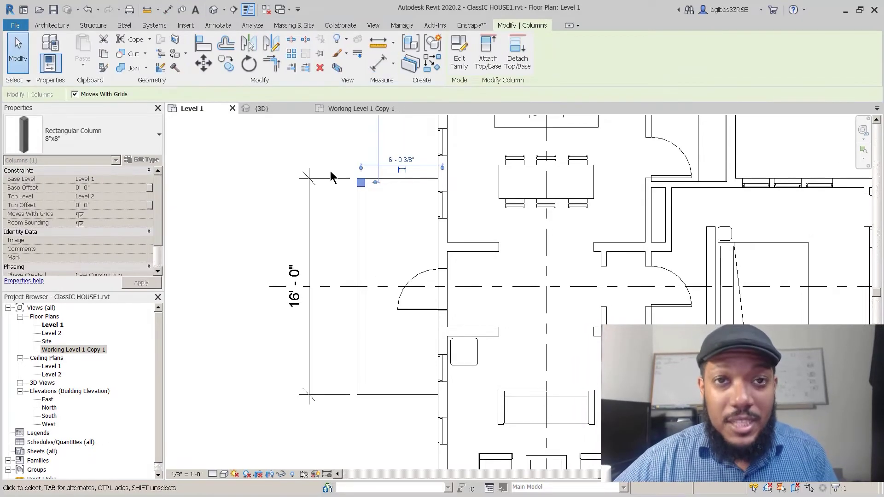
middle_click_drag(351, 240, 340, 238)
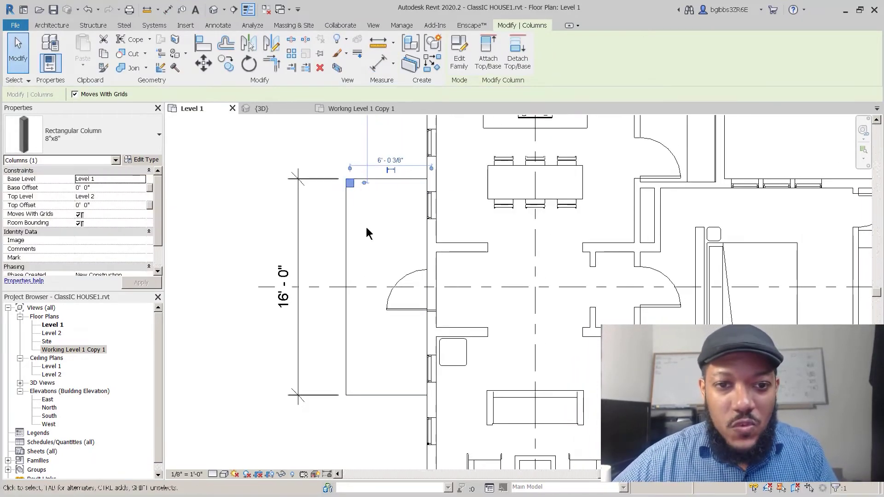
middle_click_drag(362, 182, 365, 175)
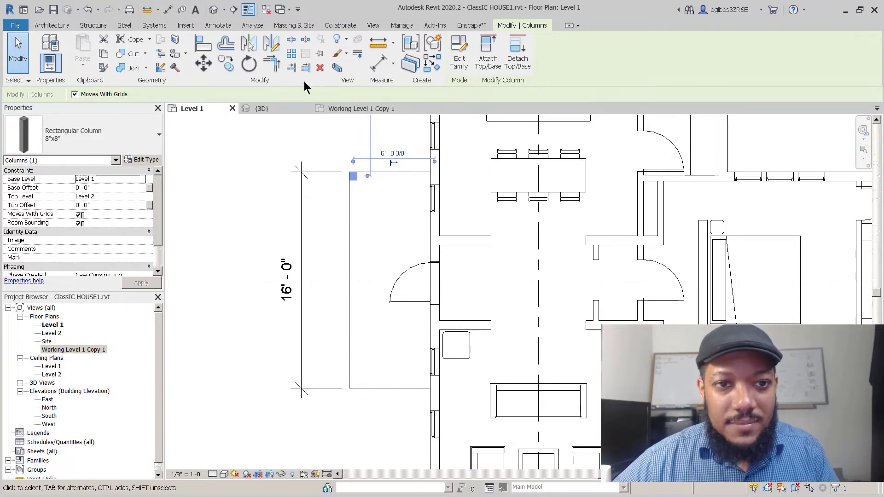
left_click(294, 54)
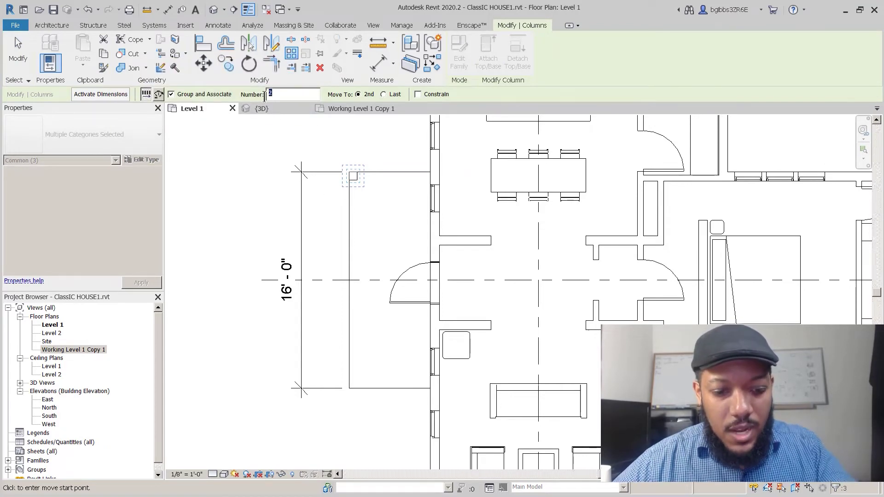
scroll(353, 178, "up", 5)
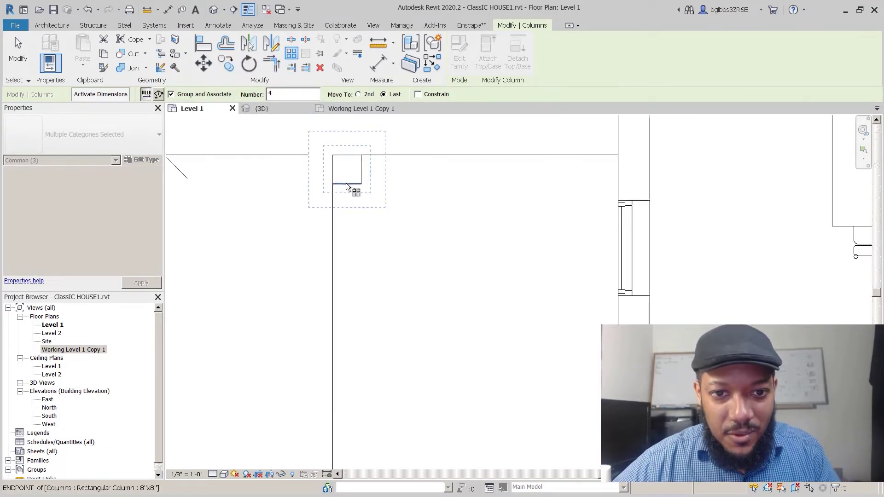
left_click(333, 184)
scroll(350, 158, "down", 5)
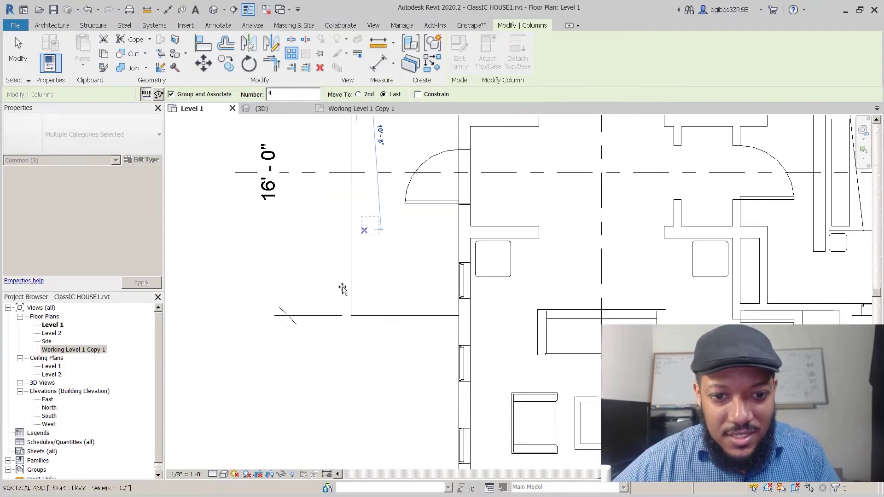
left_click(351, 316)
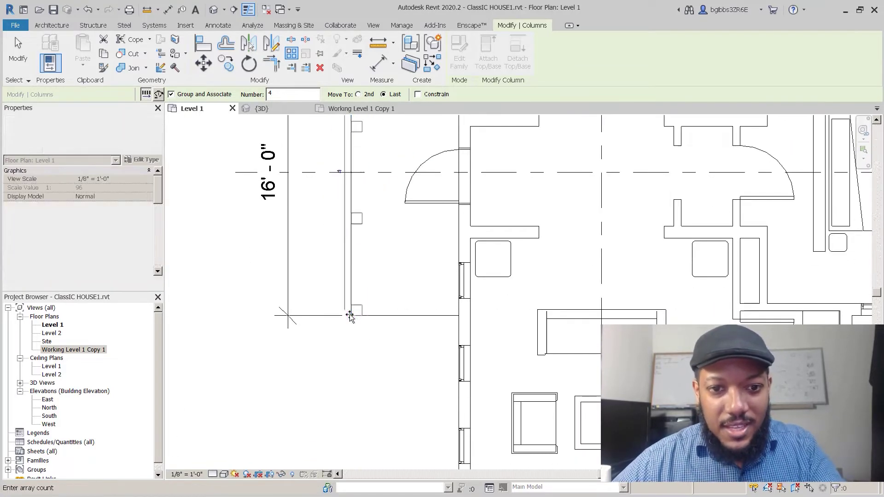
scroll(351, 316, "down", 3)
key("Escape")
key("Escape")
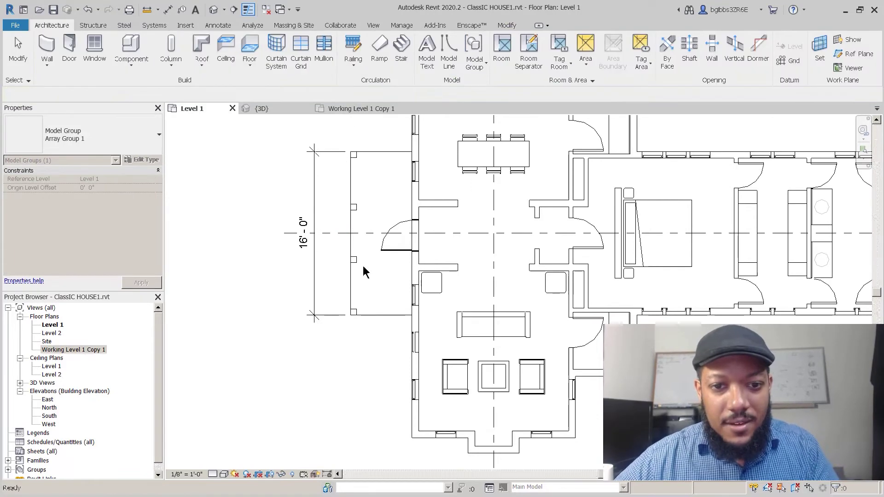
- Check the row of porch columns in the 3D view and return to the Level 1 floor plan
scroll(312, 333, "down", 3)
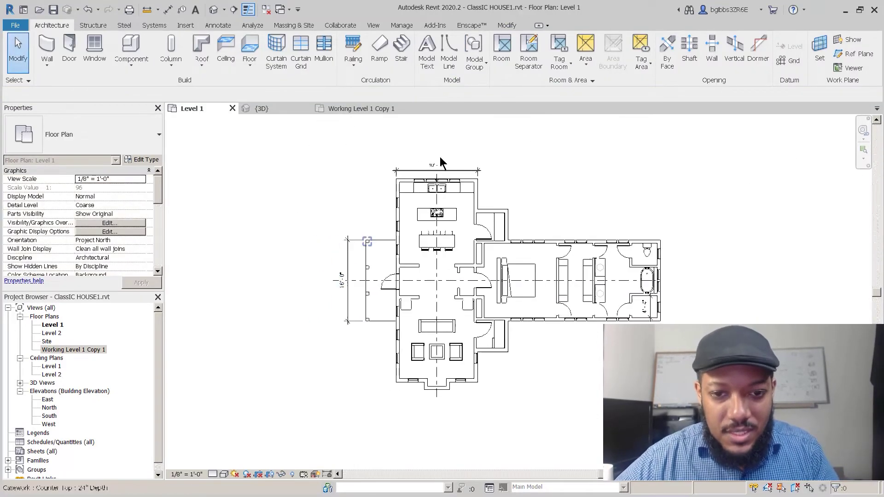
left_click(257, 109)
scroll(379, 256, "down", 4)
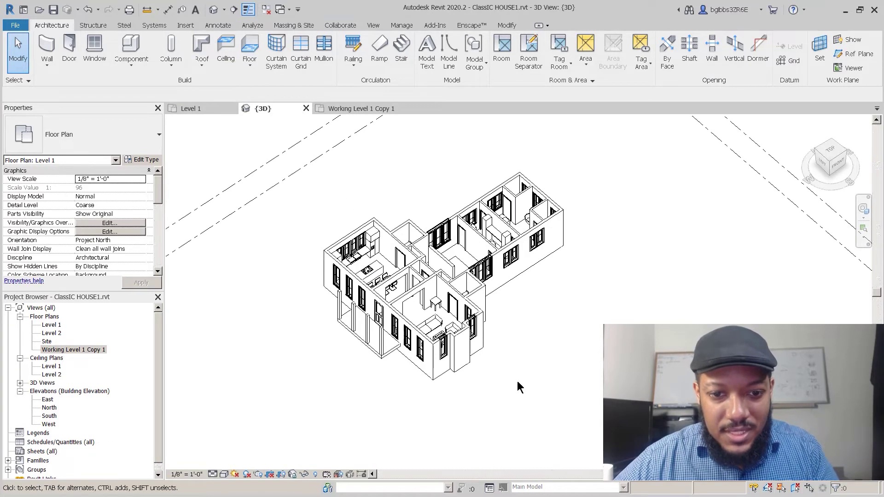
left_click(190, 109)
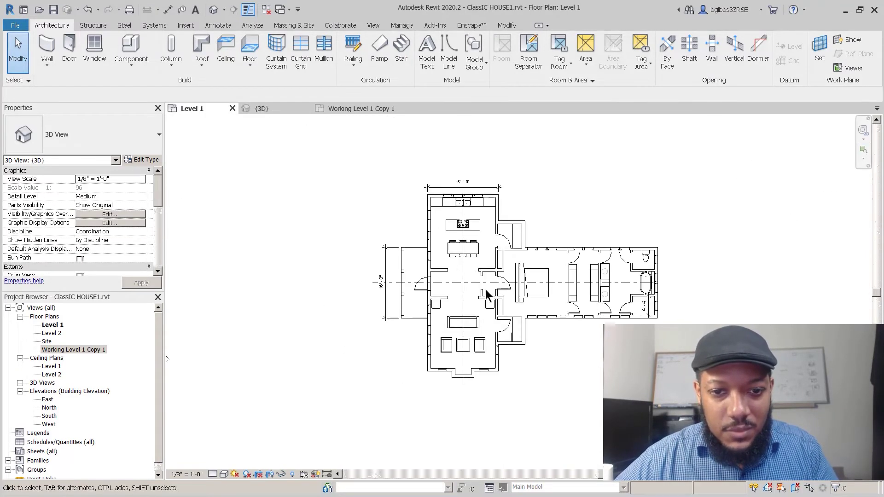
- Move the West elevation marker and its view line closer to the entry porch
scroll(441, 280, "down", 3)
middle_click_drag(413, 346, 384, 328)
scroll(384, 328, "up", 2)
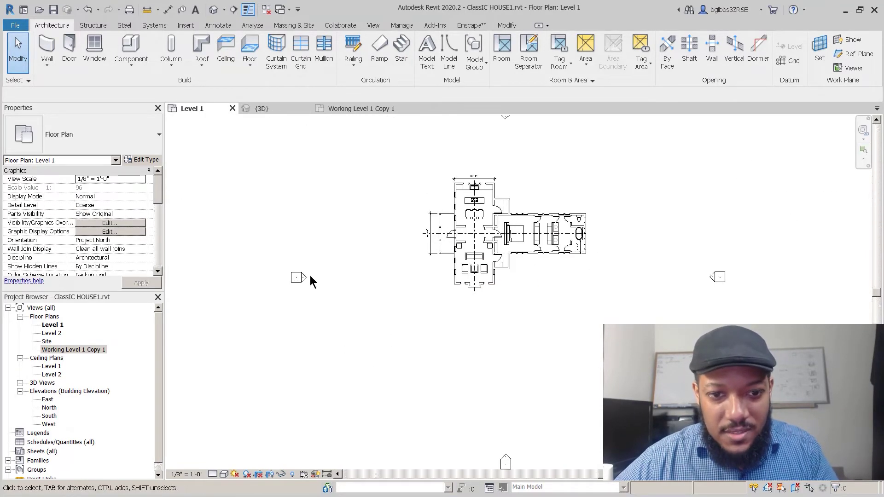
left_click(373, 224)
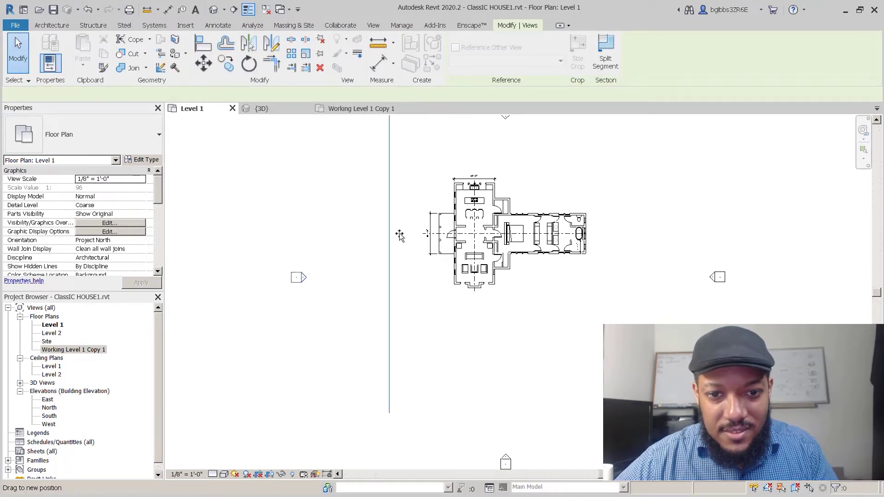
left_click(297, 293)
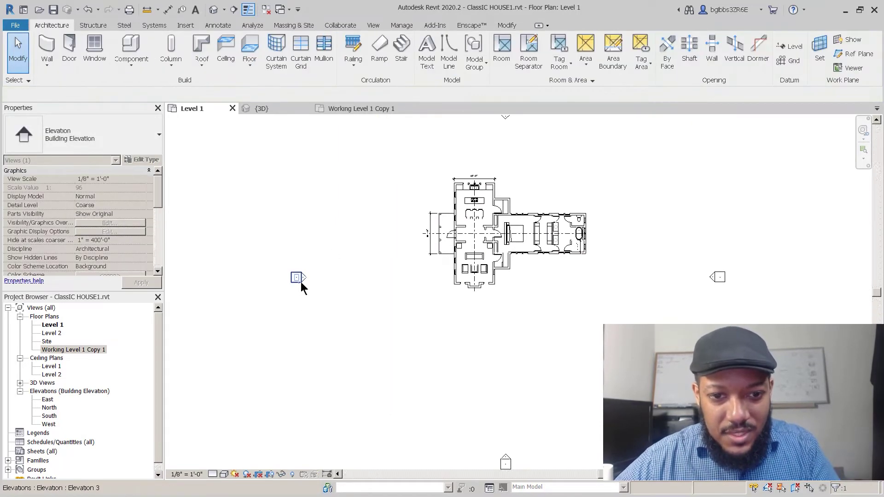
left_click(306, 279)
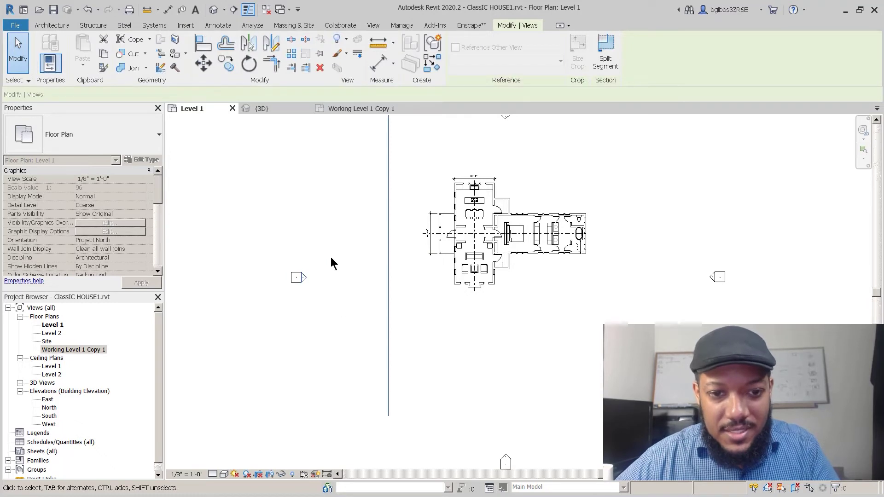
left_click(303, 277)
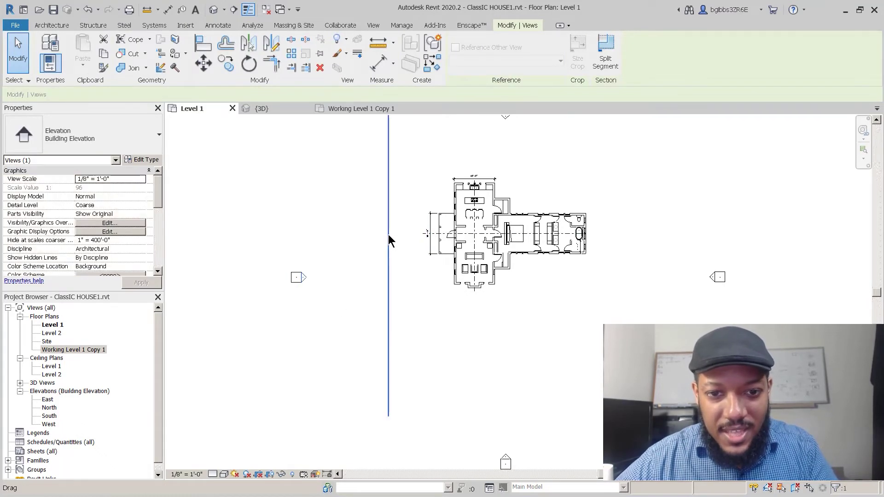
left_click_drag(295, 285, 387, 240)
- Move the South, North and East elevation markers closer to the house's outer walls
scroll(381, 292, "down", 2)
left_click_drag(480, 421, 473, 314)
scroll(482, 180, "up", 2)
scroll(479, 137, "up", 1)
left_click_drag(478, 137, 465, 186)
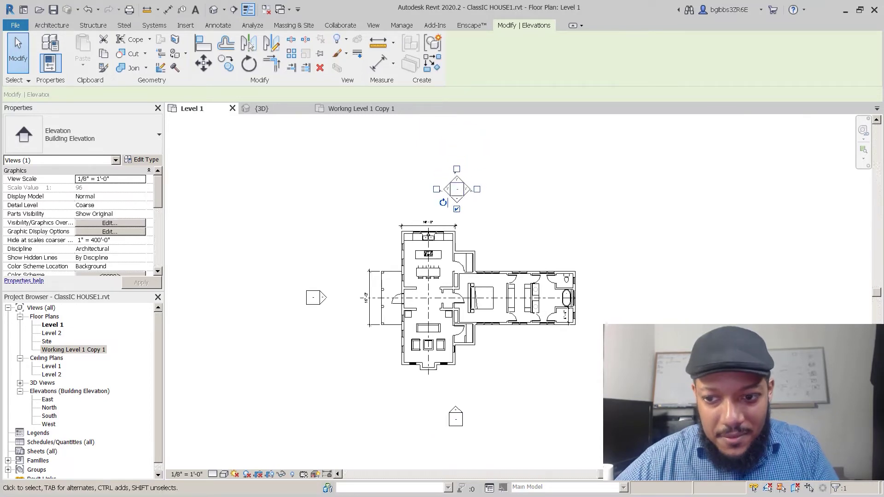
left_click_drag(621, 323, 621, 303)
middle_click_drag(423, 370, 407, 369)
key("Escape")
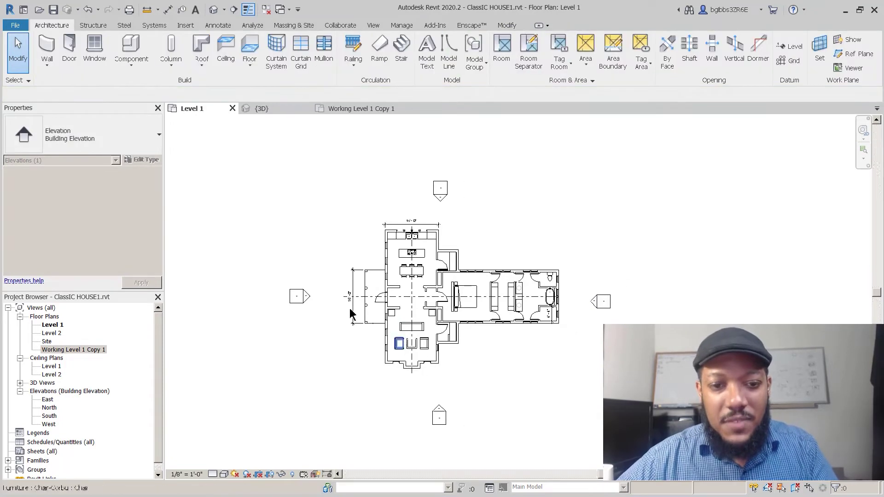
- Open the West elevation and examine the entry facade with its porch columns
double_click(308, 298)
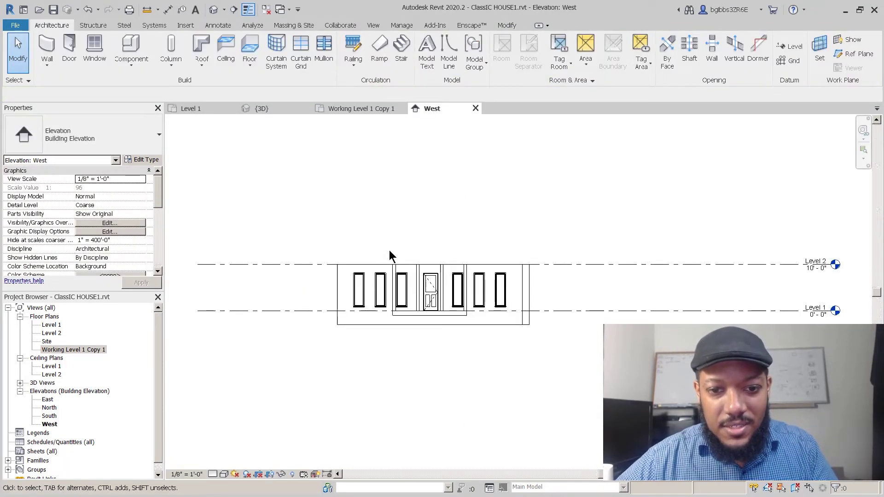
scroll(389, 253, "up", 2)
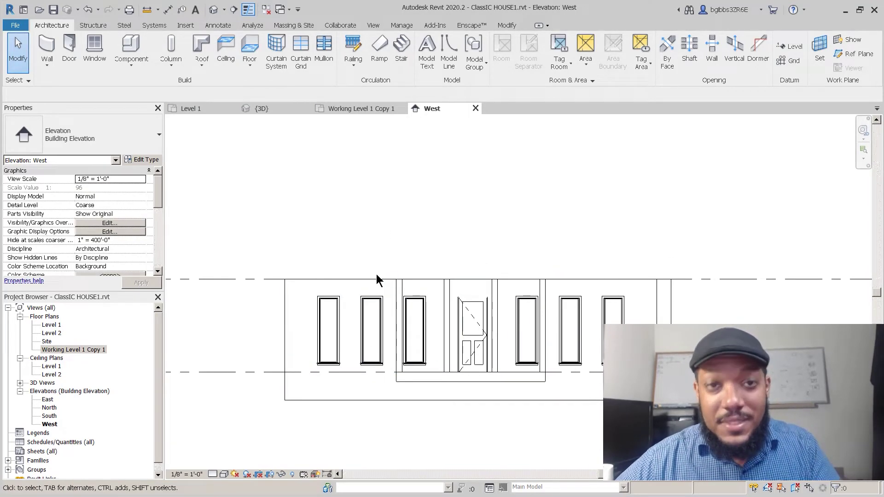
middle_click_drag(413, 337, 356, 335)
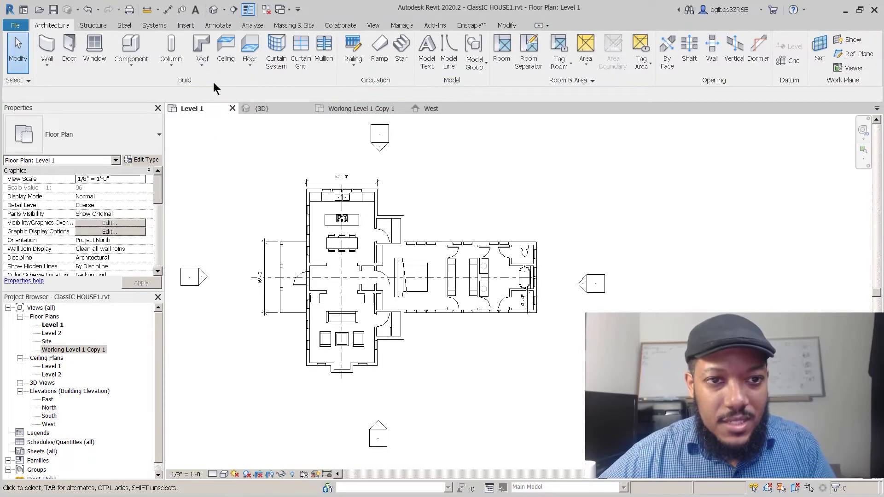
- Start a roof by footprint from the Level 1 plan and move its base to Level 2
left_click(202, 48)
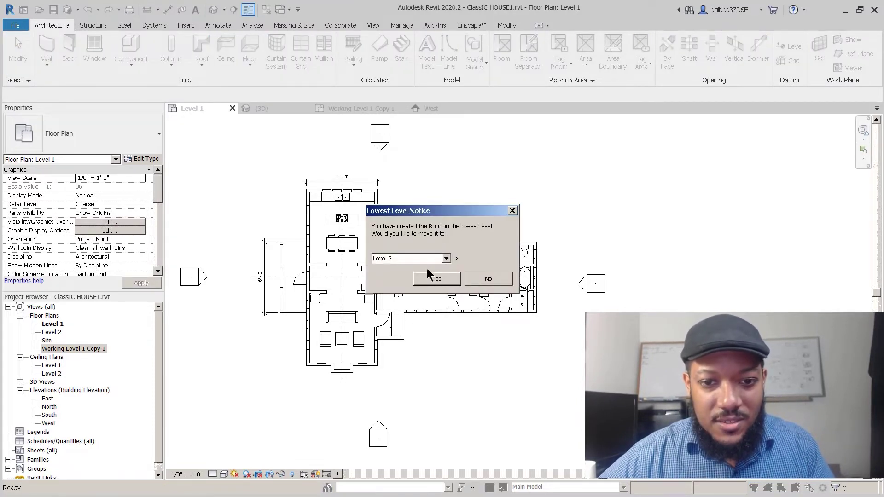
left_click(427, 276)
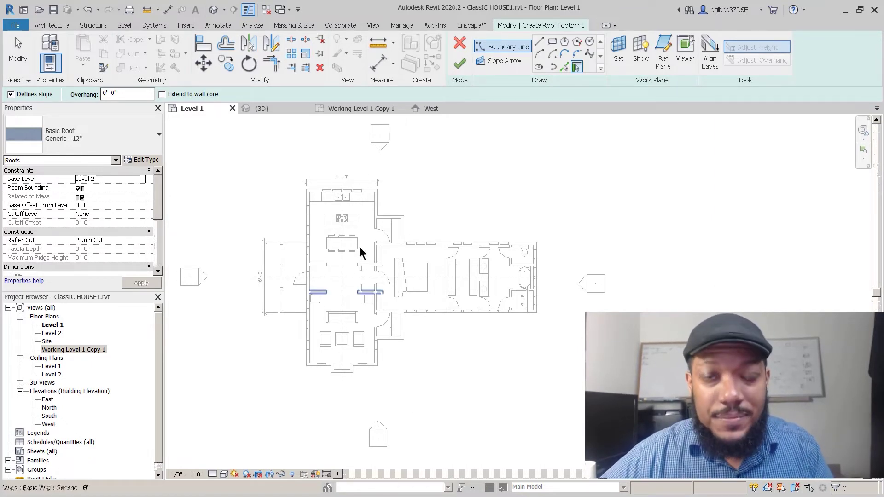
left_click(552, 42)
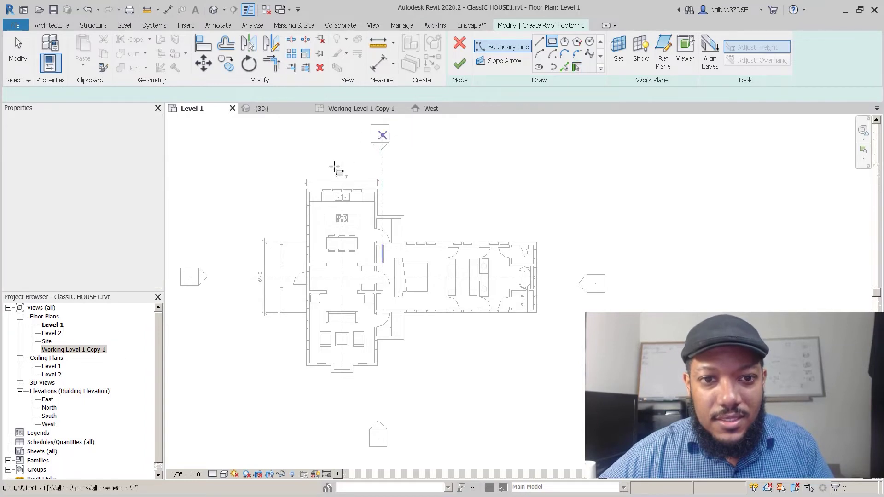
scroll(299, 181, "up", 5)
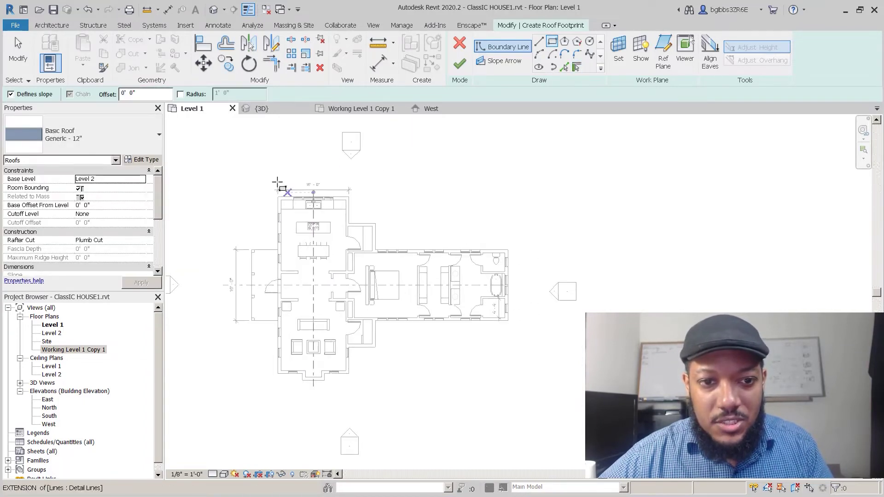
- Pick the outer walls of the kitchen and living room wing on all sides as slope-defining roof boundary lines
left_click(576, 67)
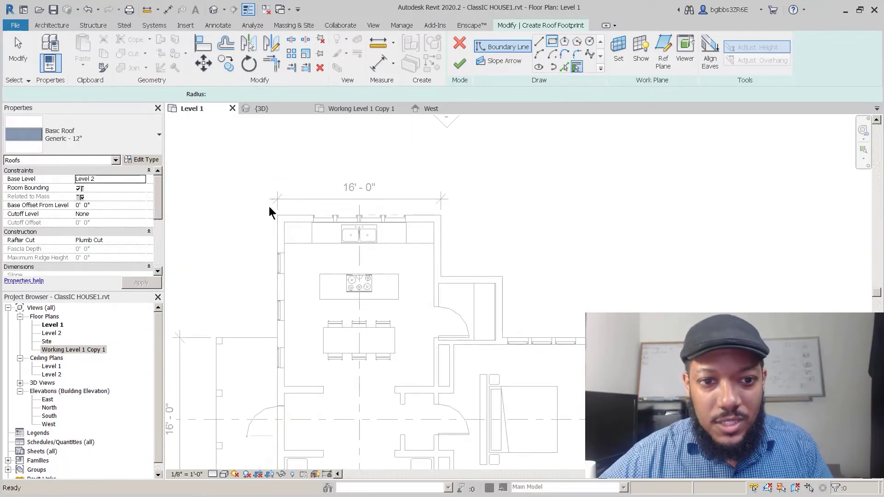
scroll(269, 229, "up", 2)
left_click(285, 228)
left_click(308, 211)
left_click(534, 250)
scroll(405, 241, "down", 6)
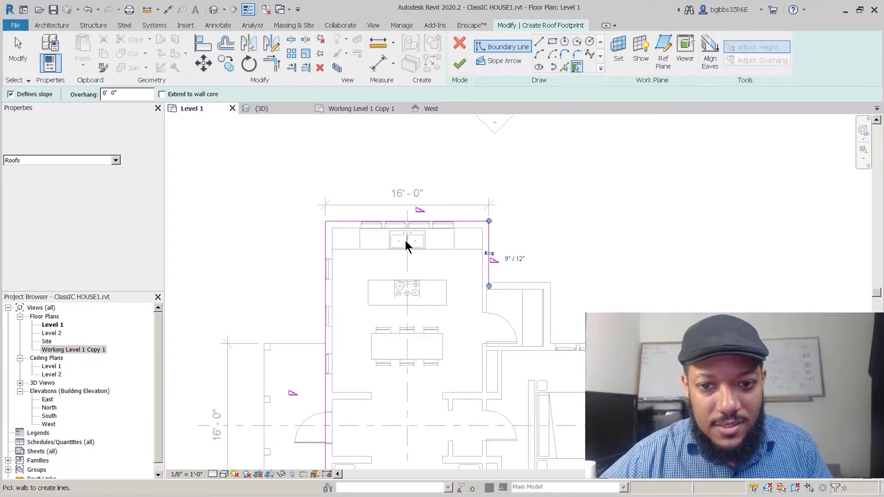
scroll(436, 391, "up", 3)
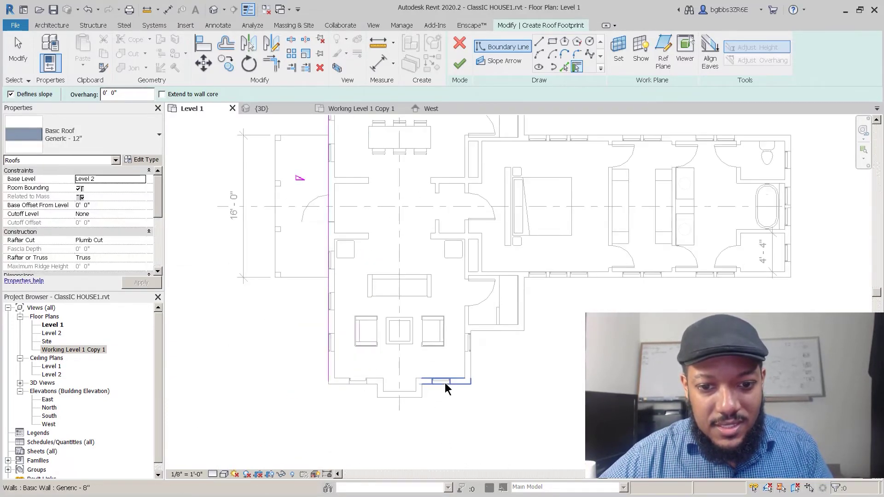
left_click(473, 368)
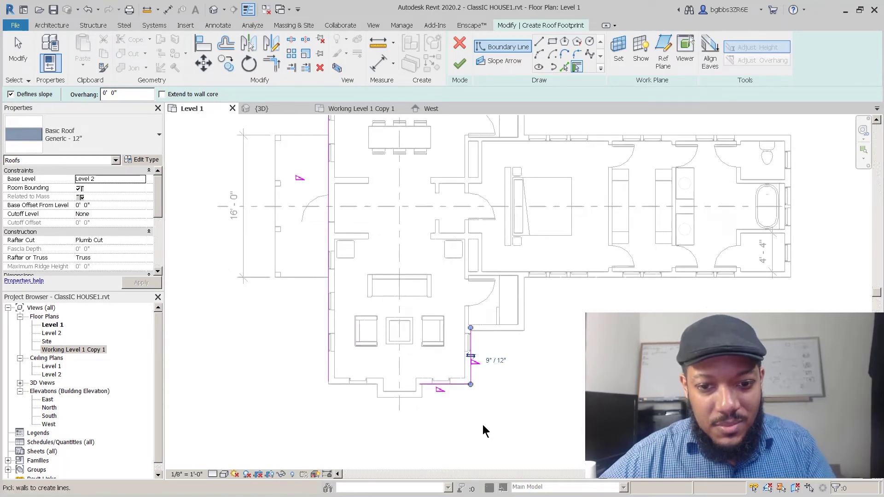
- Delete the short roof boundary line along the living room's east wall
scroll(470, 257, "down", 4)
key("t")
key("r")
key("Escape")
key("Escape")
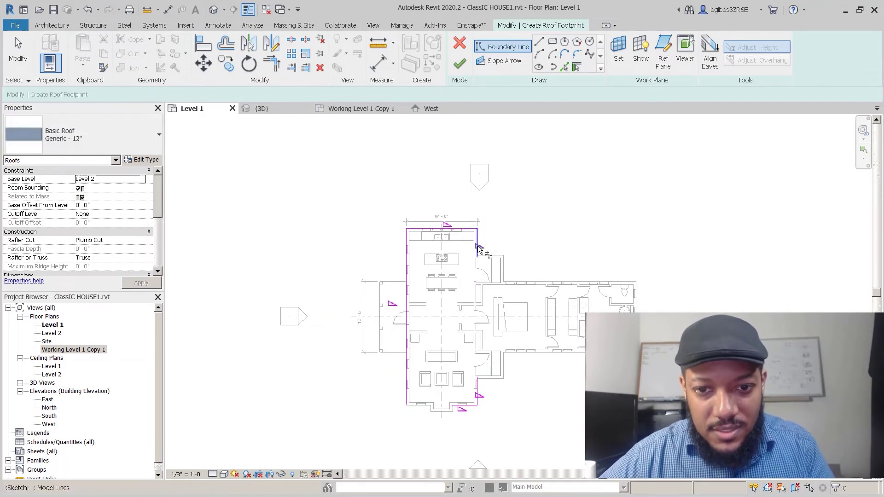
scroll(477, 397, "up", 3)
left_click(482, 394)
key("d")
key("e")
key("Escape")
- Trim the south roof boundary line to the east and west lines to close a rectangular footprint
key("t")
key("r")
left_click(482, 177)
left_click(465, 410)
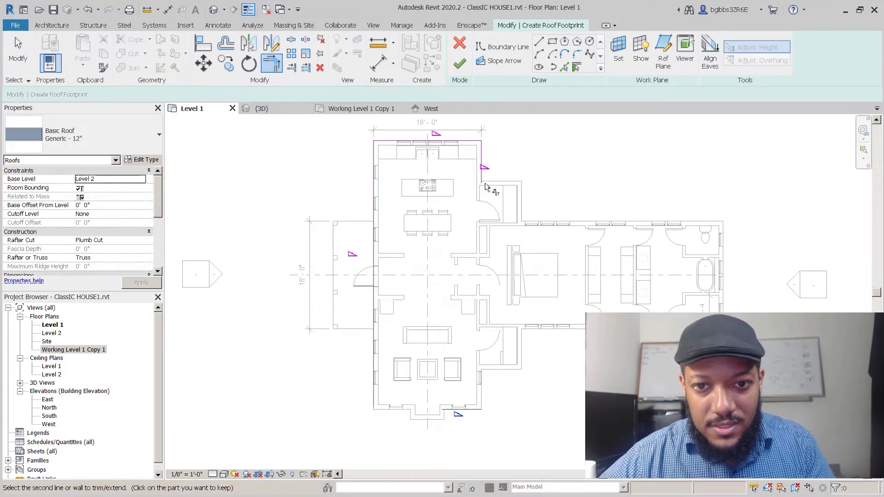
left_click(469, 409)
left_click(449, 409)
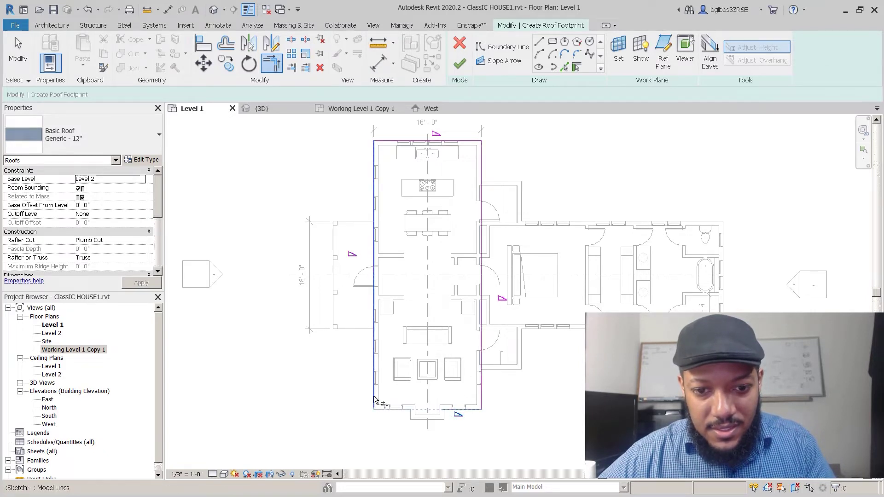
left_click(374, 396)
key("Escape")
key("Escape")
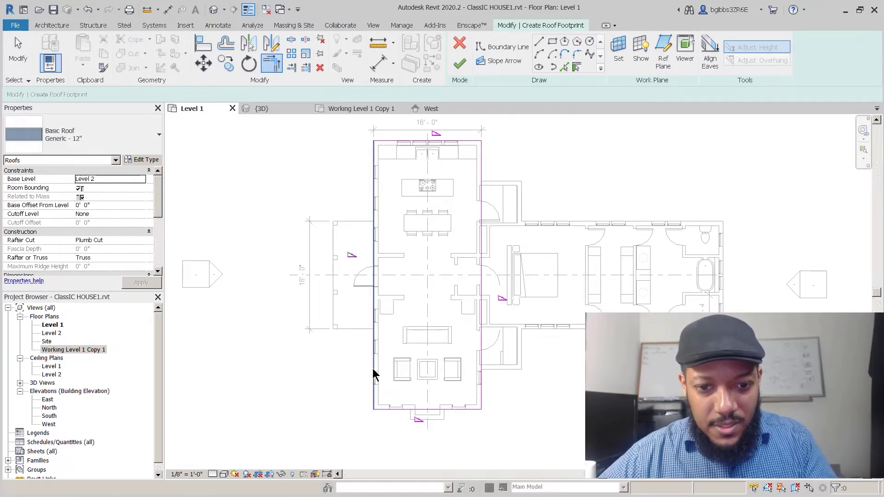
- Set a 2' 6" overhang and a 12" / 12" slope on all four boundary lines of the kitchen and living room roof
left_click(340, 329)
middle_click_drag(364, 166, 346, 170)
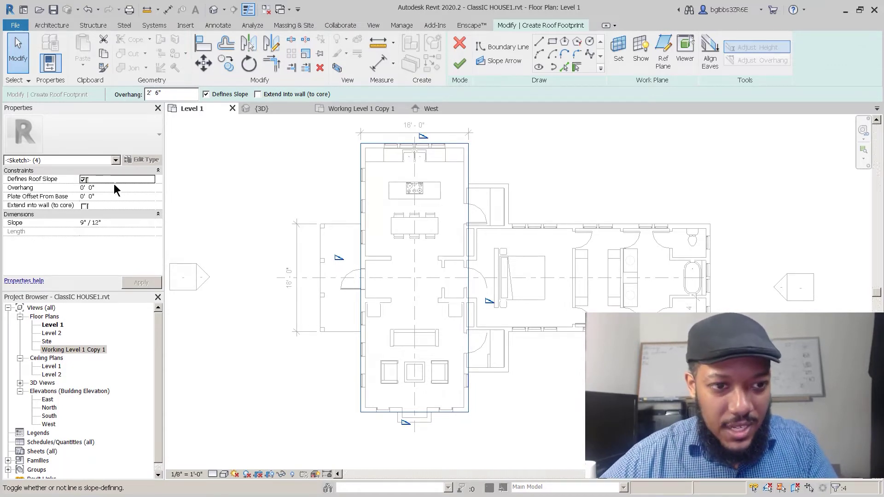
double_click(82, 223)
type("12")
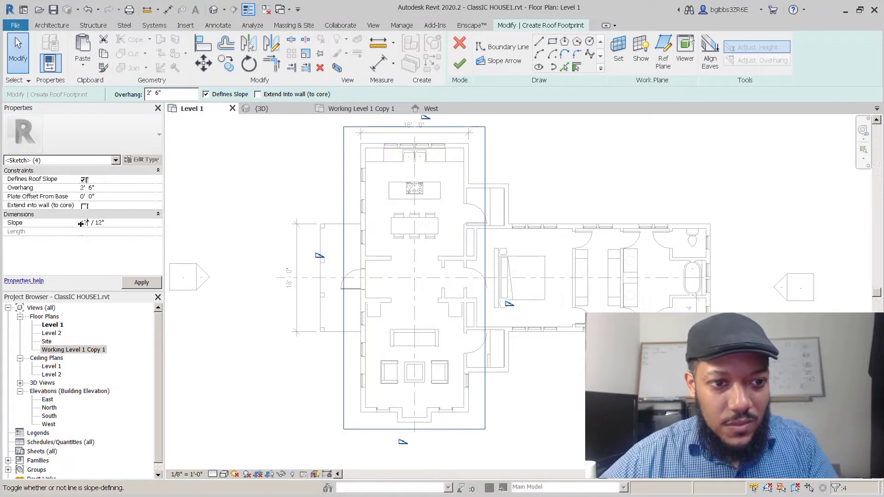
left_click(257, 359)
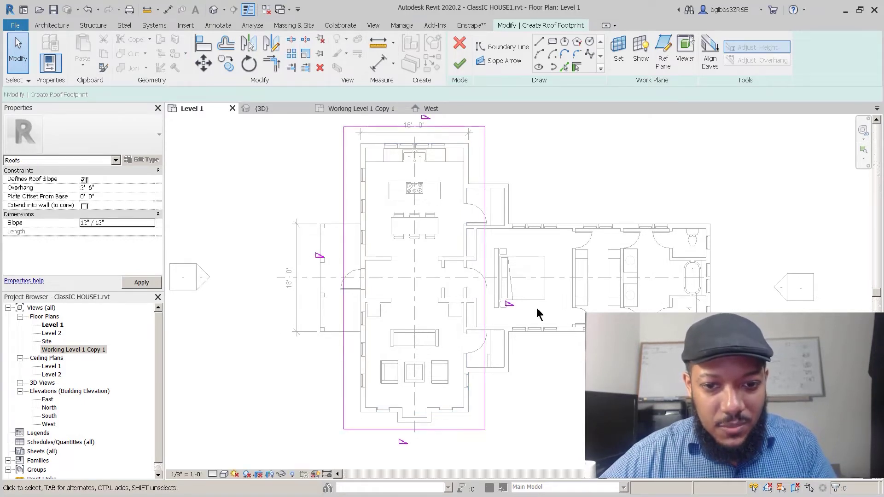
- Remove the slope definition from the north and south boundary lines and finish the kitchen and living room roof
scroll(417, 463, "down", 2)
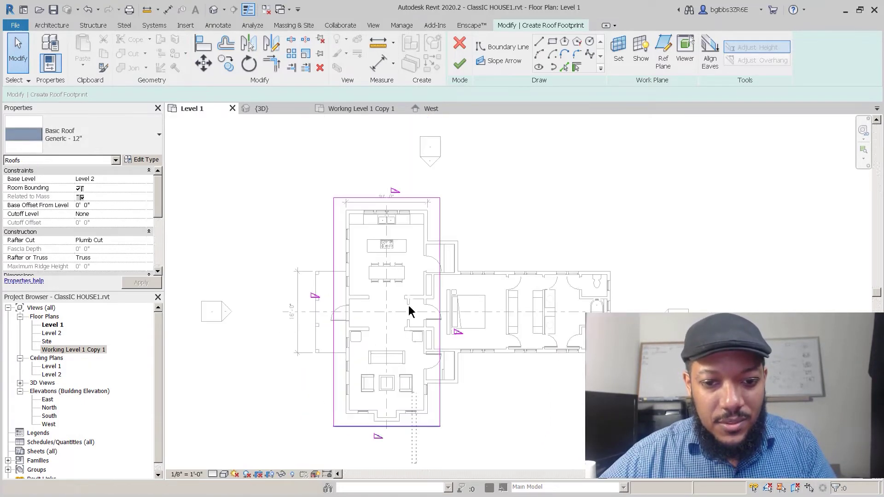
left_click_drag(391, 166, 393, 181)
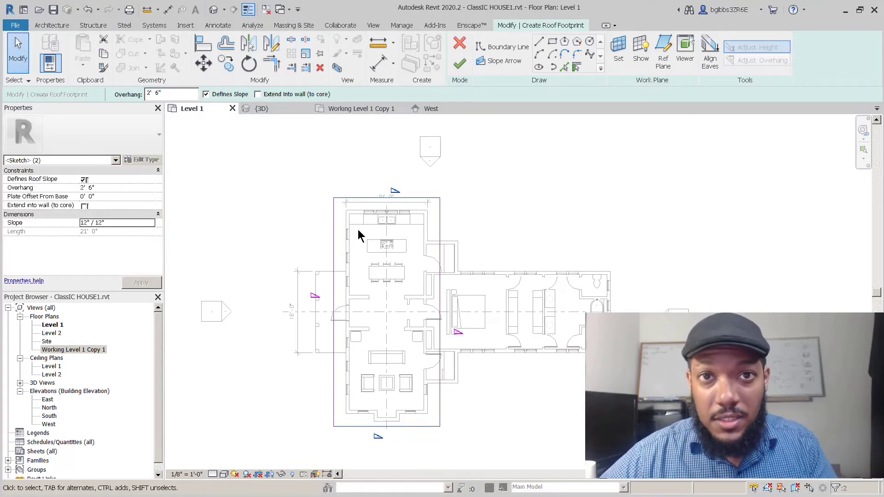
left_click(206, 94)
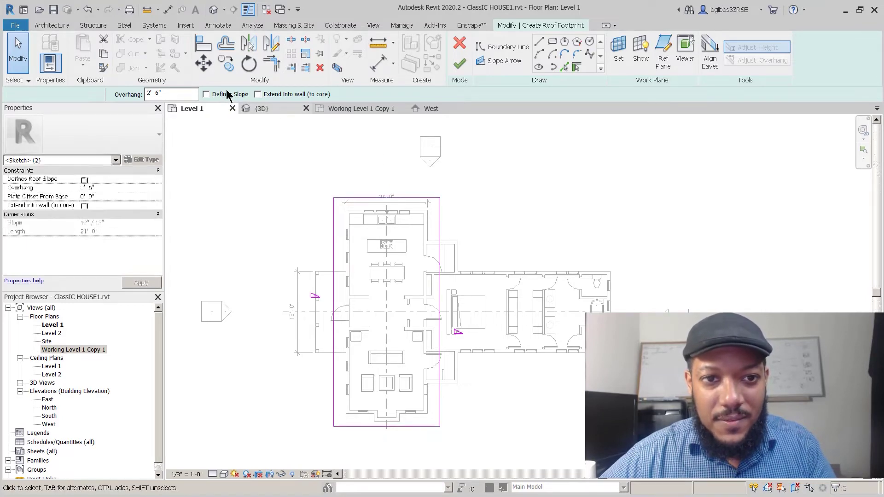
key("Escape")
left_click(460, 63)
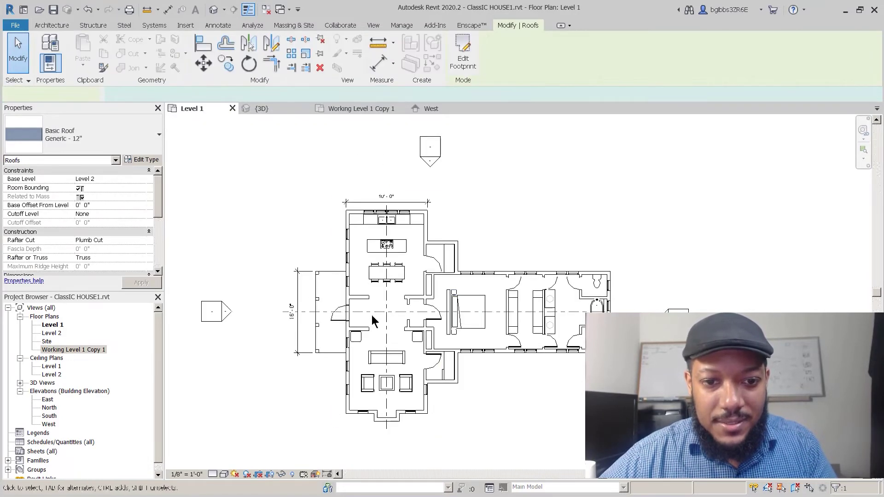
- Start a second roof by footprint on Level 2 and pick the bedroom wing's north, east and south outer walls as slope-defining boundaries
scroll(367, 313, "up", 2)
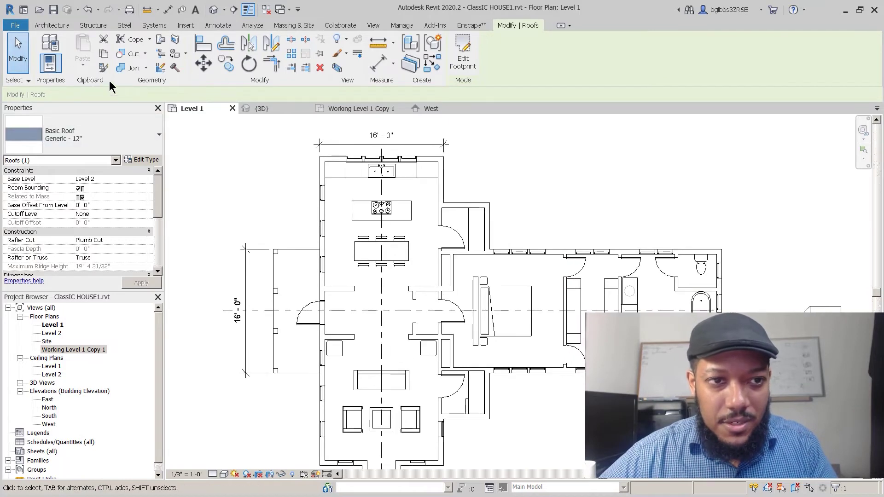
left_click(53, 25)
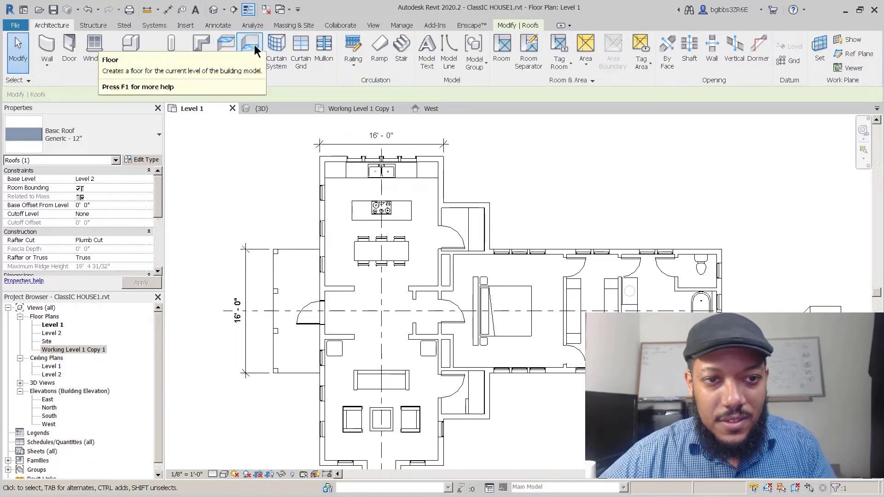
left_click(201, 46)
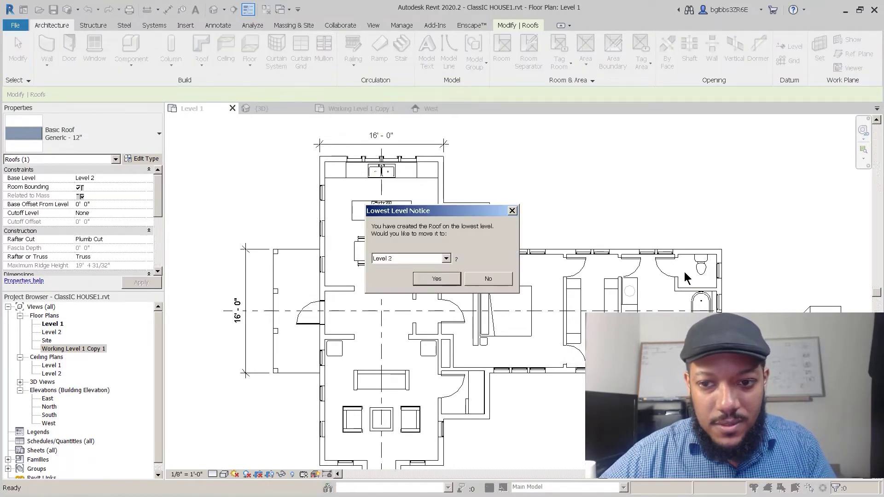
left_click(435, 279)
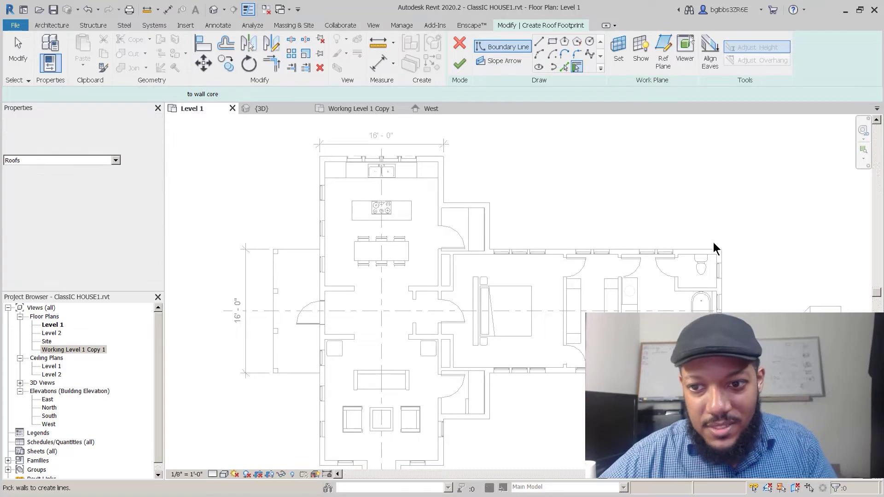
left_click(729, 271)
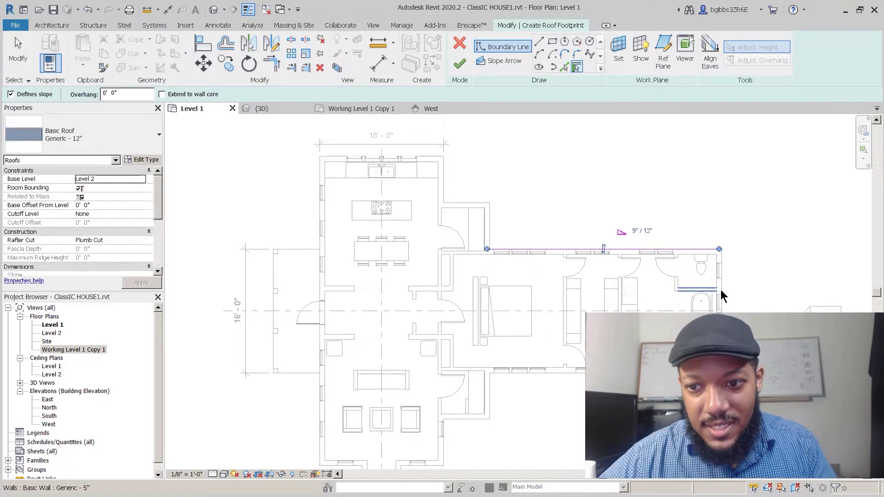
left_click(720, 281)
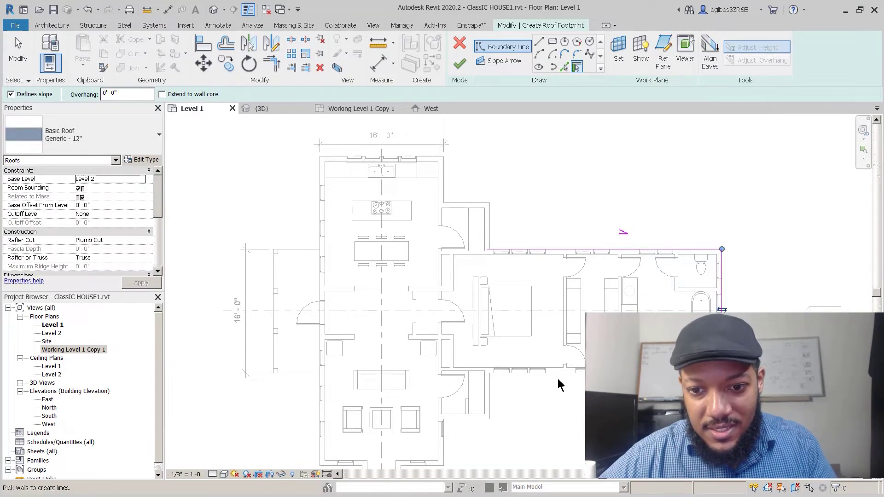
scroll(278, 341, "up", 4)
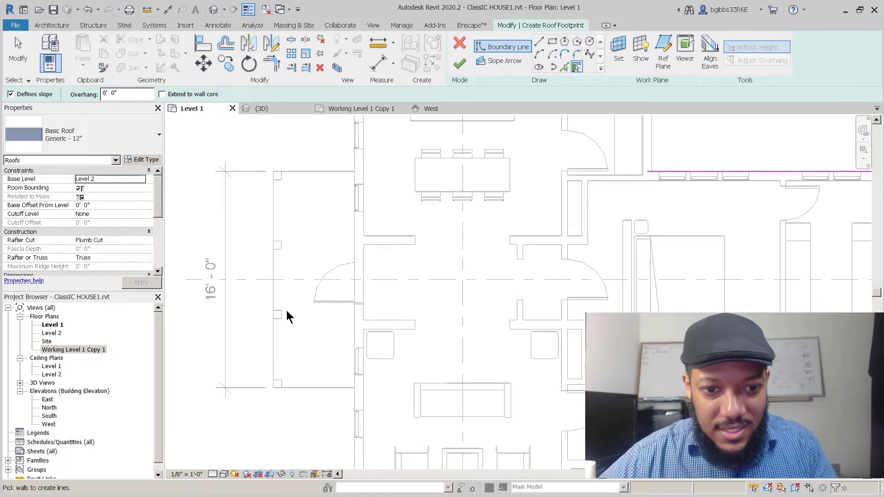
left_click(564, 67)
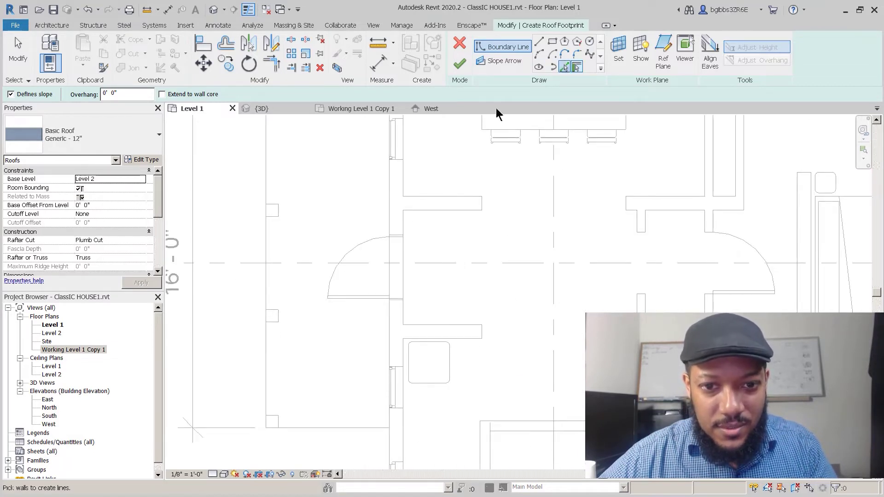
left_click(268, 317)
scroll(268, 322, "down", 3)
scroll(267, 325, "up", 3)
scroll(273, 326, "up", 2)
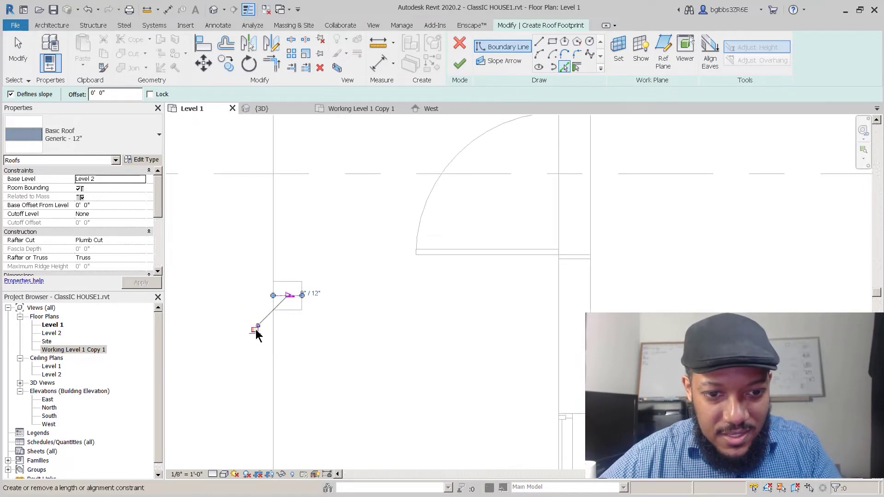
scroll(225, 327, "down", 4)
scroll(231, 316, "up", 2)
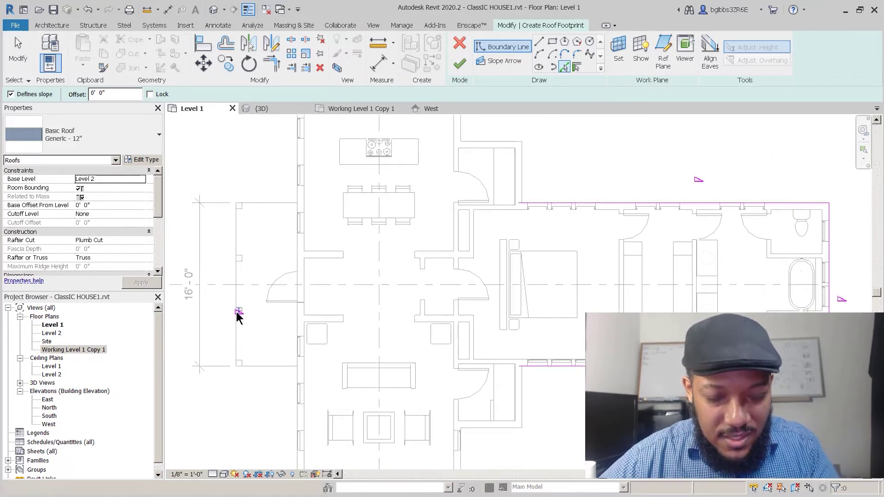
scroll(237, 313, "up", 3)
key("t")
key("r")
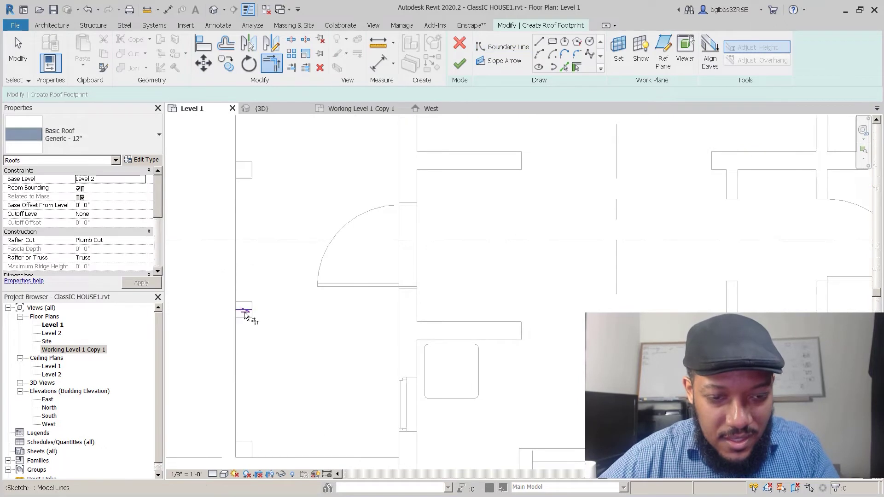
scroll(245, 313, "up", 2)
key("Escape")
left_click(248, 310)
key("Delete")
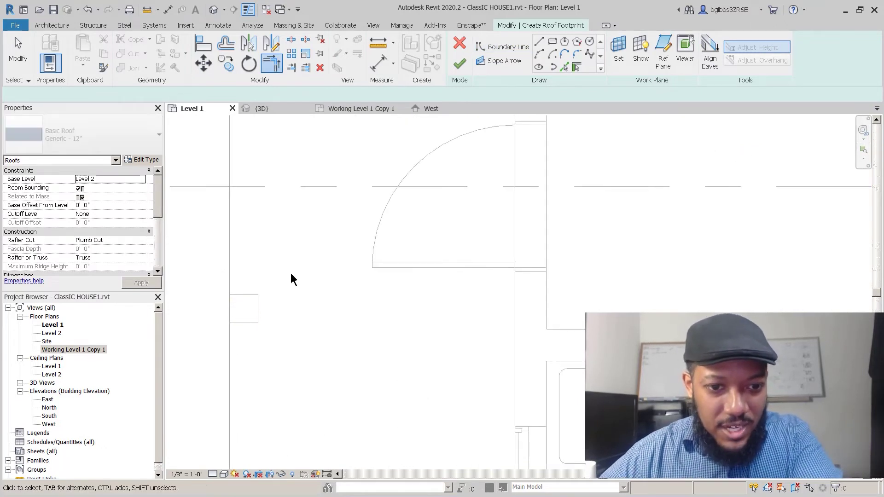
- Pick the west face of a middle porch column as a slope-defining roof boundary line
left_click(564, 66)
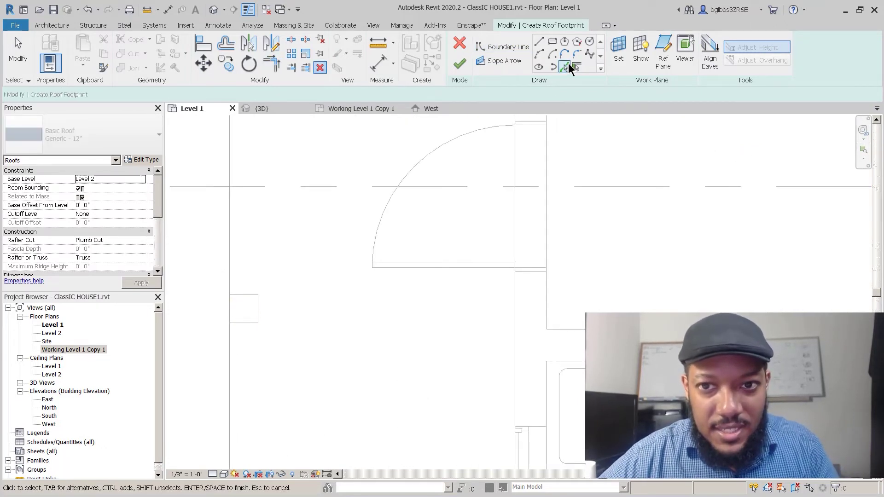
left_click(232, 304)
scroll(243, 312, "down", 3)
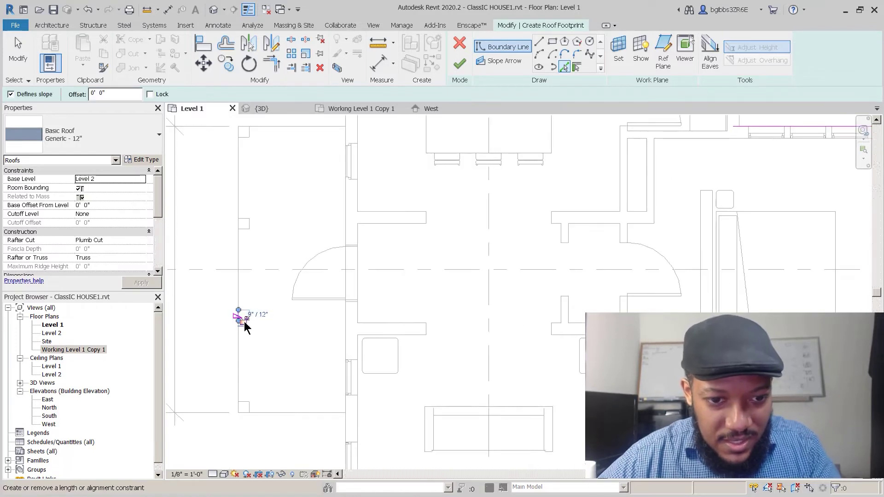
scroll(240, 328, "down", 2)
key("Escape")
key("Escape")
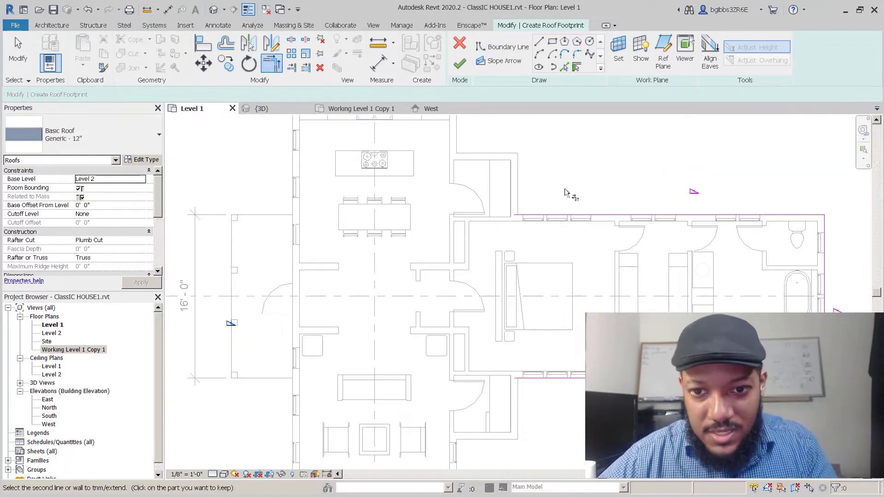
- Trim the north and south roof boundary lines to the porch's west line to close a rectangular footprint
left_click(525, 215)
middle_click_drag(264, 390, 263, 364)
left_click(231, 295)
left_click(534, 353)
scroll(488, 359, "down", 3)
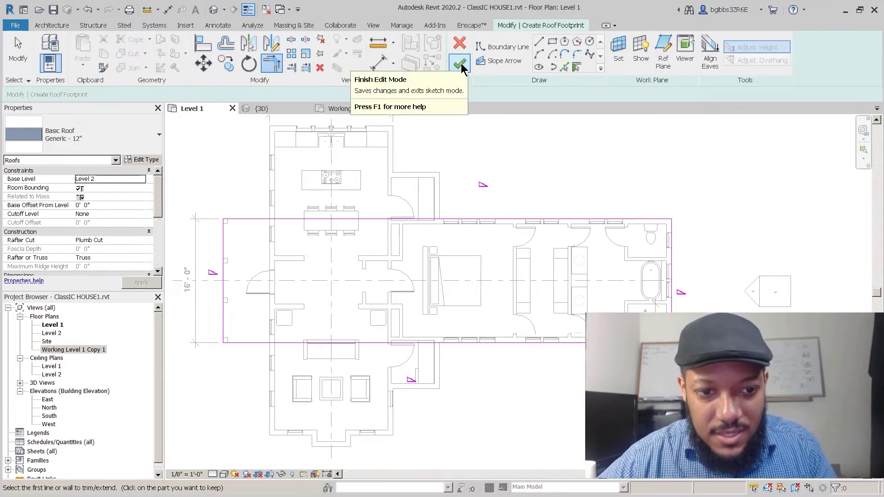
scroll(366, 298, "down", 2)
key("Escape")
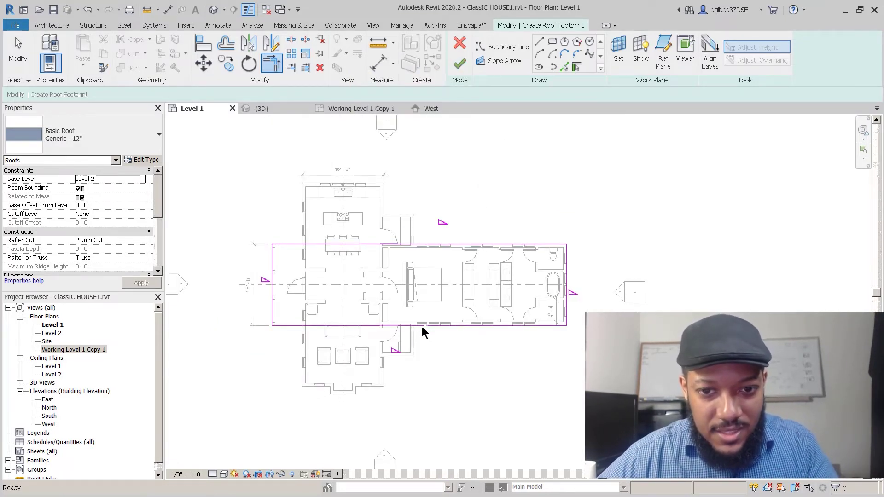
- Set the slope of the long north and south boundary lines to 12" / 12"
scroll(423, 341, "up", 1)
left_click_drag(466, 352, 428, 190)
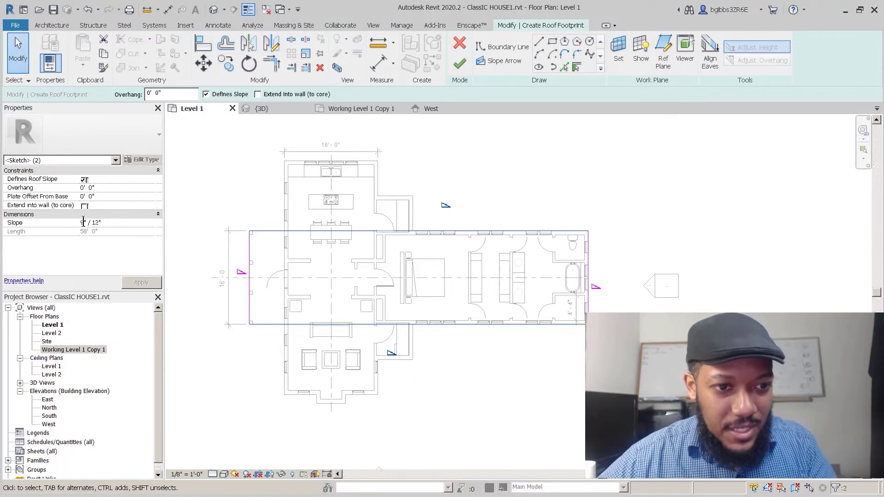
left_click(443, 339)
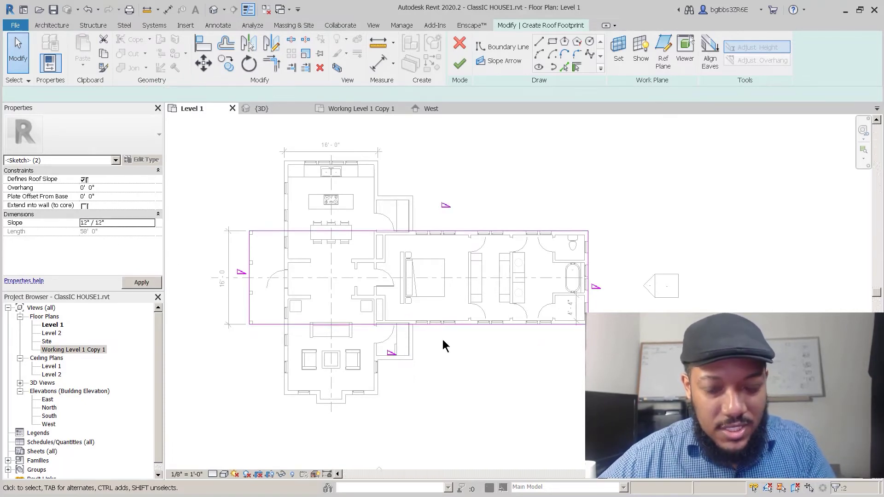
- Remove the slope definition from the west and east boundary lines and finish the bedroom wing and porch roof
scroll(443, 339, "up", 2)
scroll(601, 334, "down", 1)
scroll(607, 308, "down", 2)
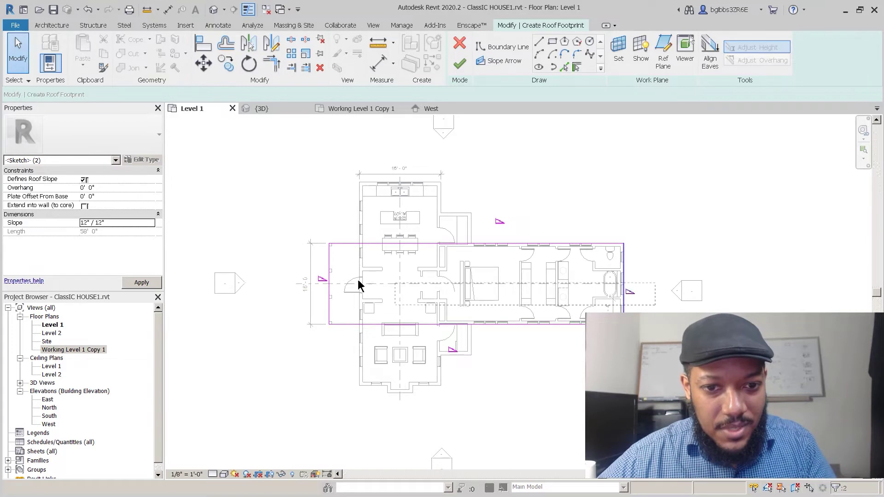
left_click(316, 276)
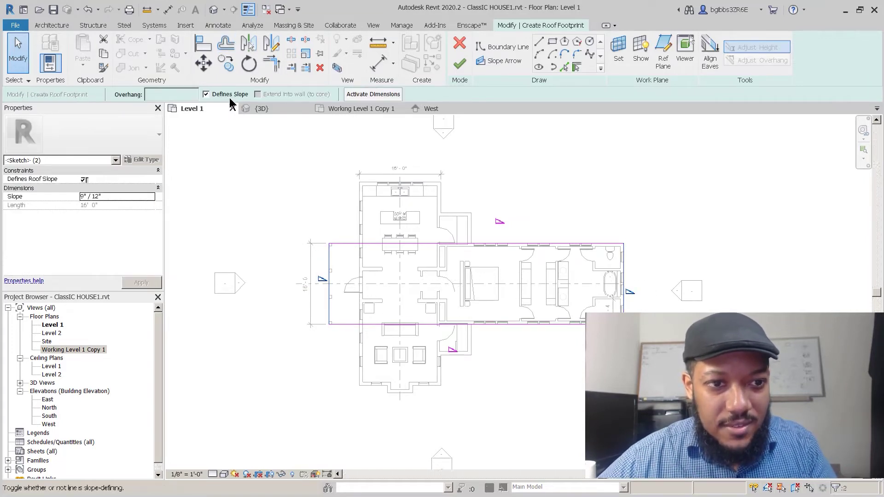
left_click(230, 95)
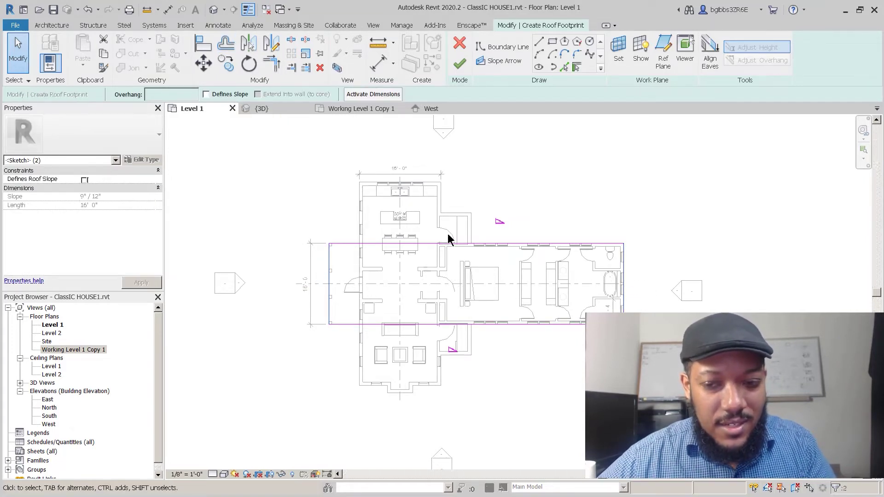
left_click(585, 177)
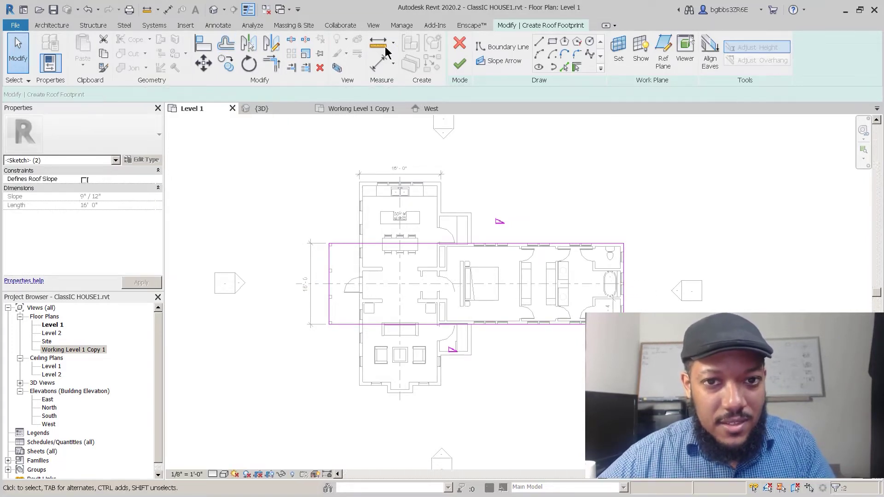
left_click(460, 66)
- Examine the crossing gable roofs from the porch side in the 3D view and return to the Level 1 floor plan
left_click(264, 109)
middle_click_drag(383, 325, 356, 248, "shift")
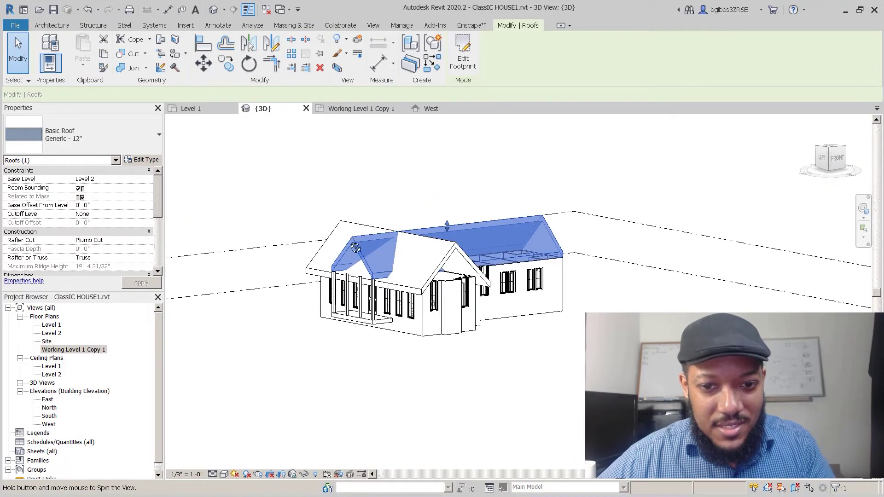
scroll(352, 245, "up", 3)
mouse_move(348, 294)
middle_mouse_down("shift")
mouse_move(340, 299)
mouse_move(346, 275)
mouse_move(373, 266)
mouse_move(449, 347)
mouse_move(304, 342)
mouse_move(286, 291)
mouse_move(321, 289)
mouse_move(297, 232)
middle_mouse_up("shift")
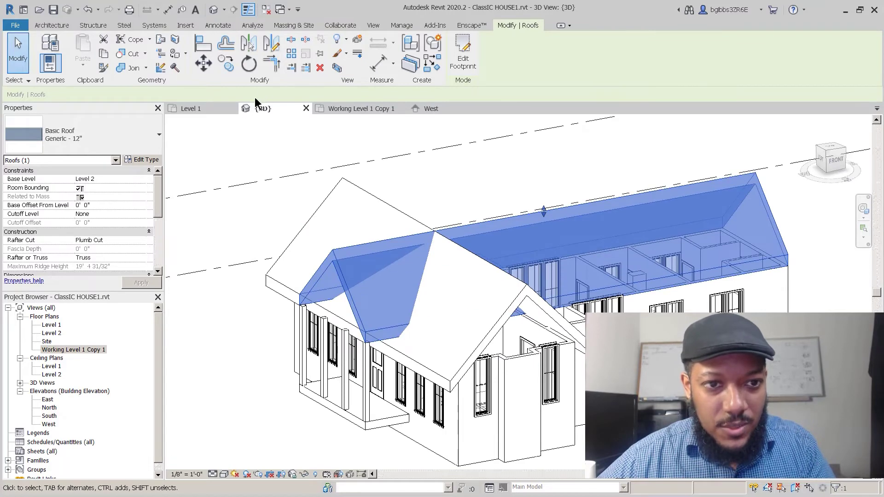
left_click(189, 108)
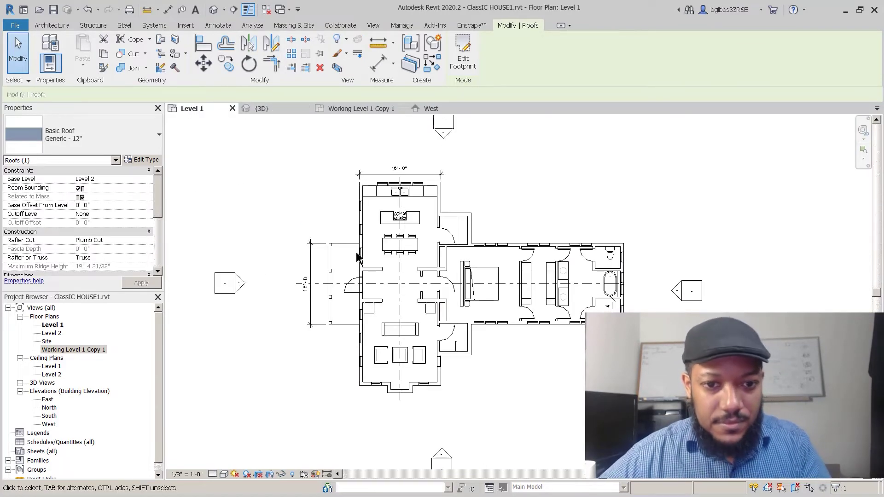
scroll(375, 255, "up", 2)
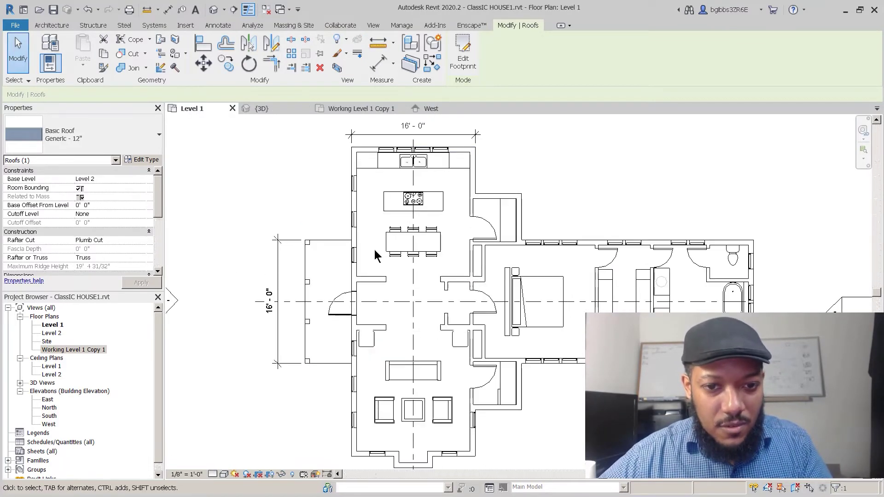
scroll(226, 253, "down", 1)
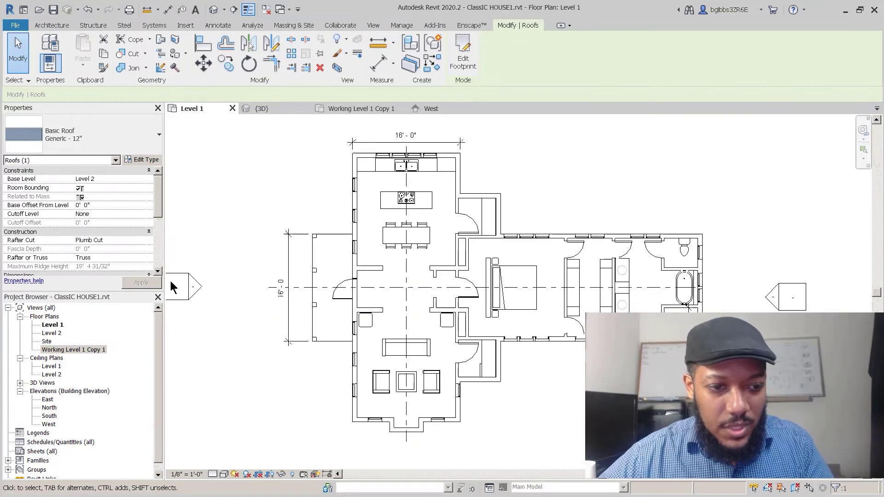
- From the Site floor plan, edit the east-west roof's footprint and give its long north and south boundary lines a 2' 6" overhang
double_click(47, 342)
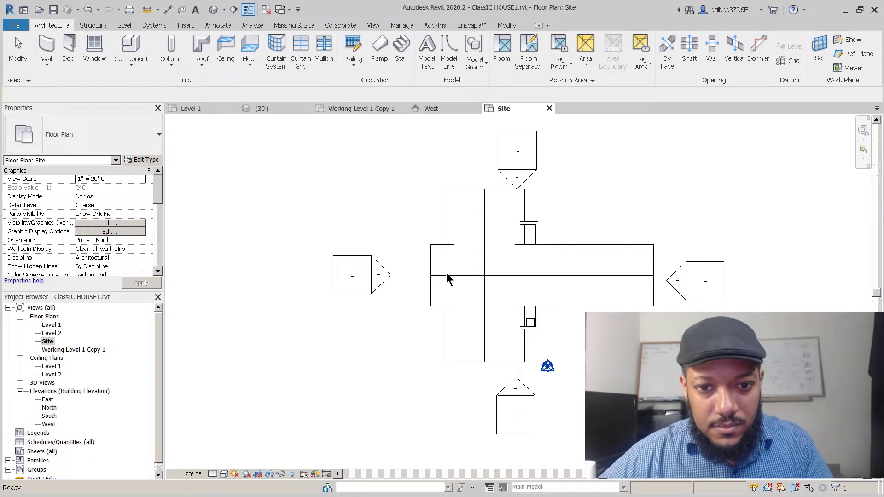
left_click(445, 277)
double_click(523, 298)
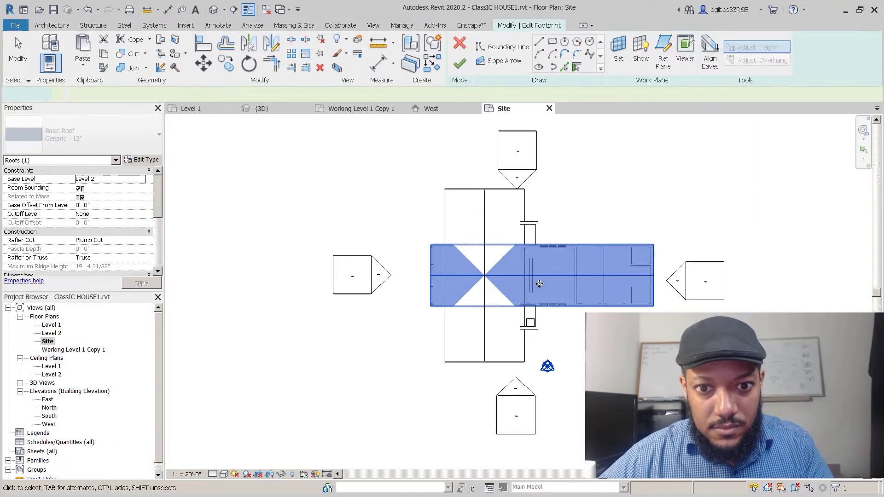
scroll(525, 299, "up", 5)
scroll(276, 185, "down", 2)
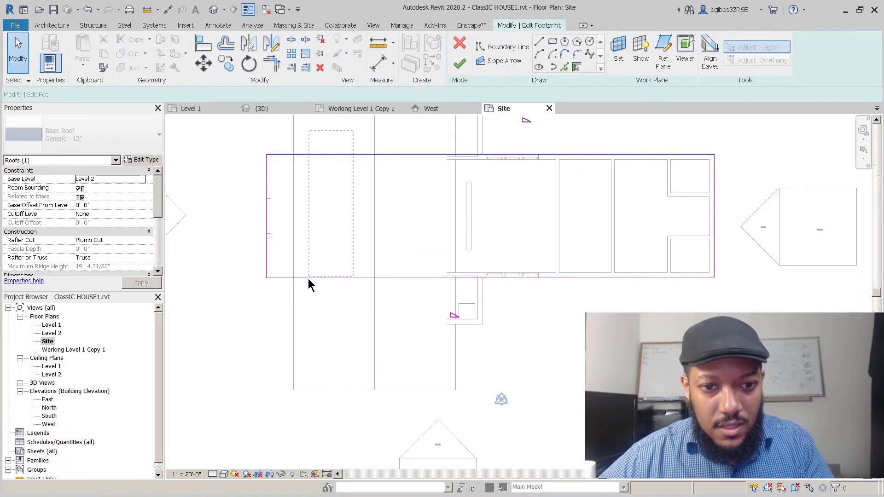
left_click_drag(353, 131, 306, 284)
scroll(292, 304, "down", 1)
middle_click_drag(340, 244, 310, 256)
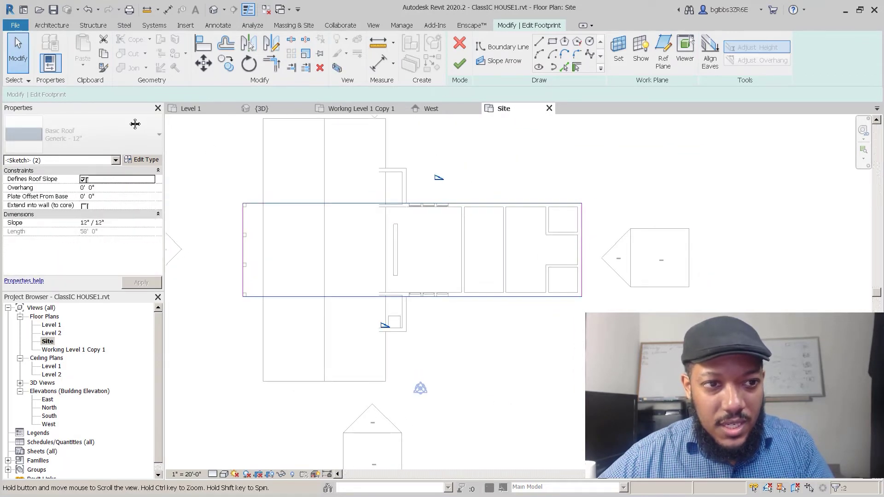
left_click(458, 308)
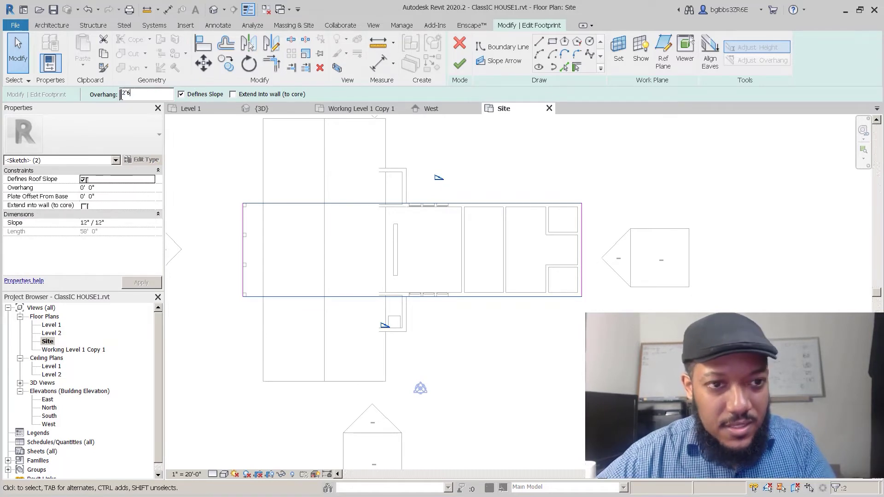
key("Return")
left_click(595, 233)
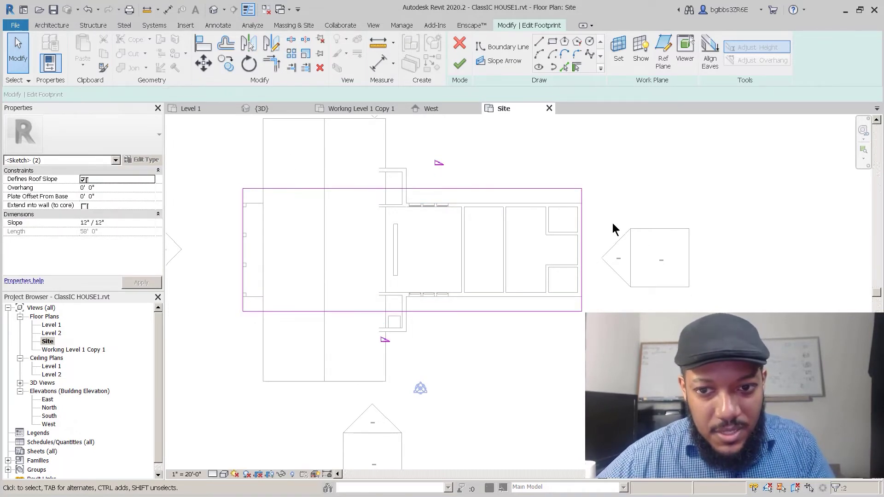
- Set the overhang of the east-west roof's east boundary line to 1'
left_click_drag(213, 242, 212, 243)
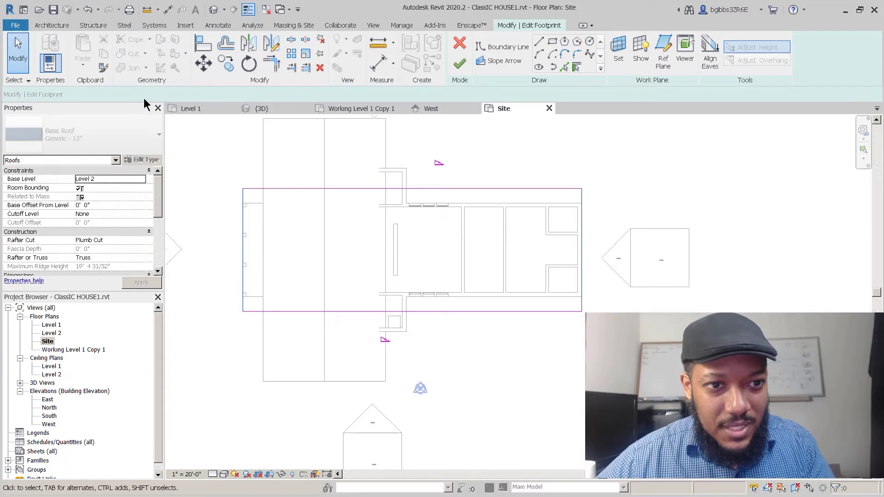
left_click(255, 209)
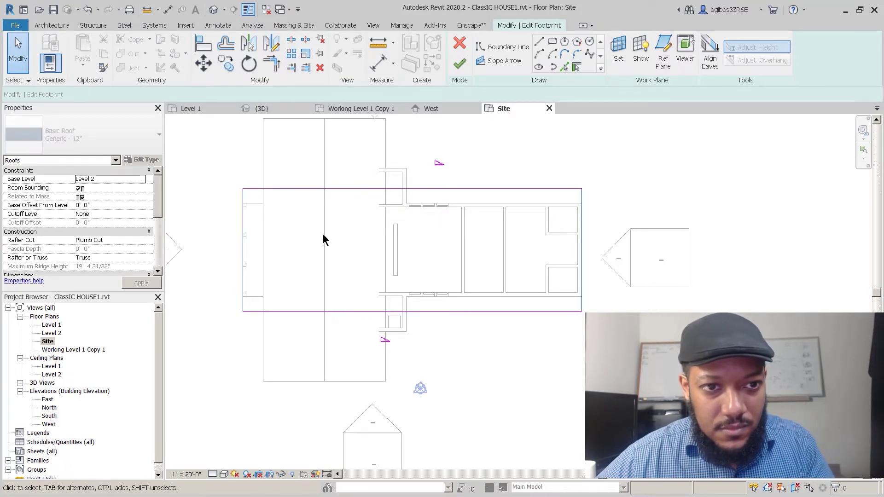
left_click(582, 235)
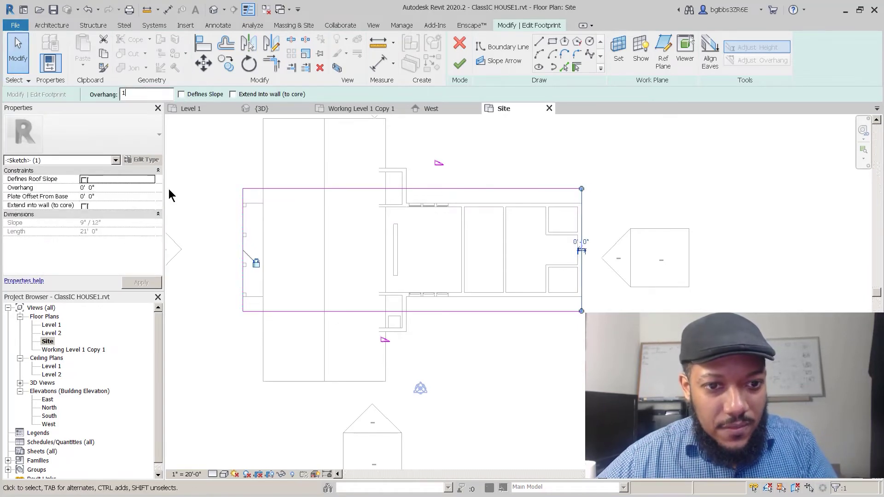
type("1")
- Move the porch-side west boundary line 1' outward to the west and finish the east-west roof
left_click(242, 233)
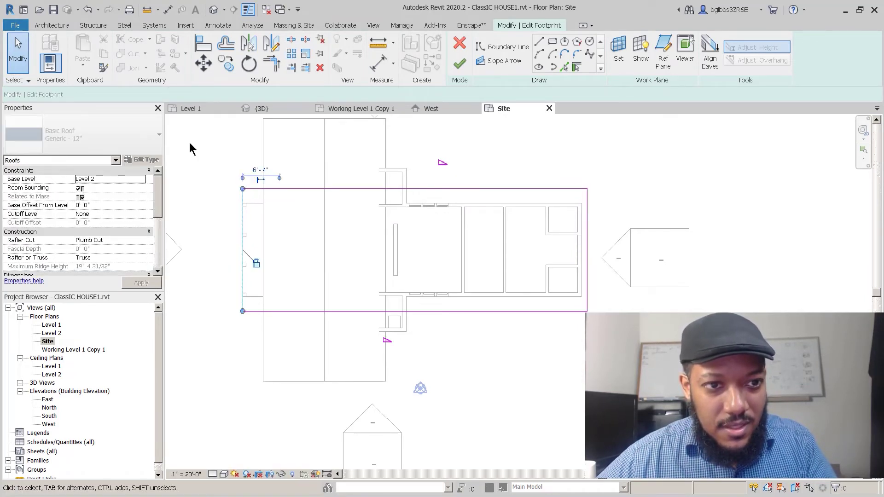
scroll(221, 234, "up", 2)
left_click(275, 280)
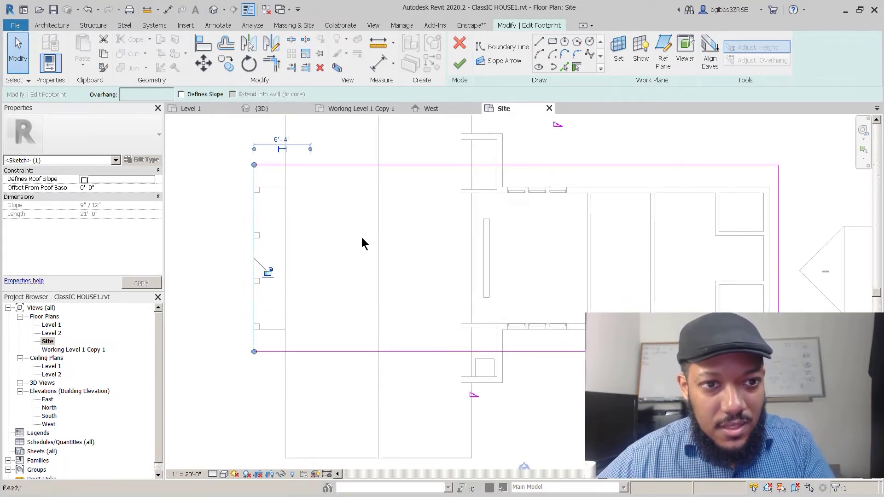
key("v")
left_click(356, 236)
type("1")
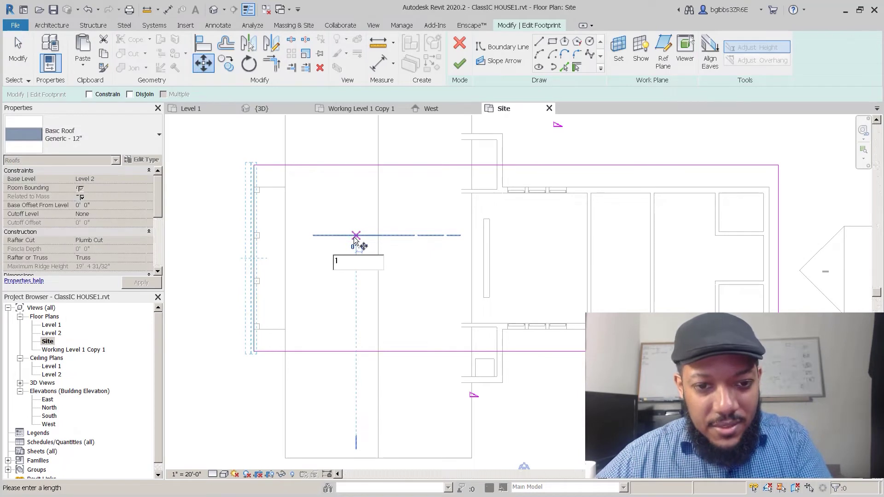
key("Return")
key("Escape")
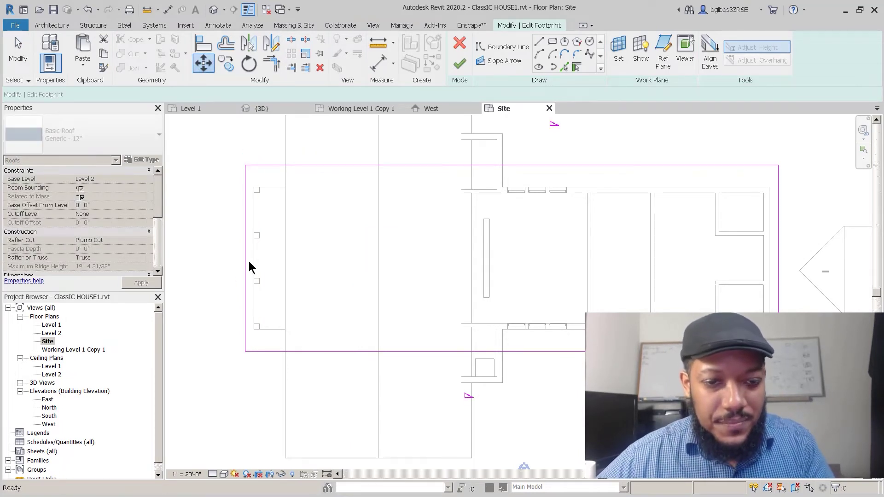
scroll(249, 262, "down", 3)
left_click(460, 66)
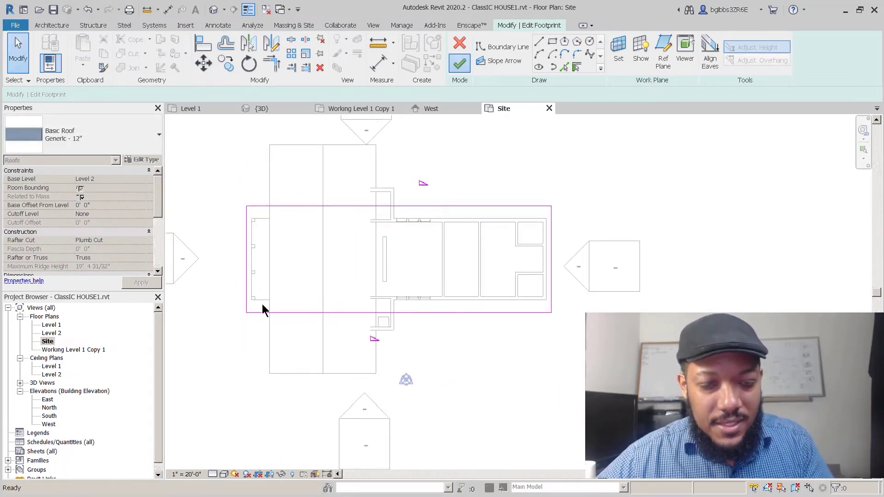
- Edit the north-south roof's footprint, reduce the overhang of its short north and south boundary lines, and finish the roof
double_click(341, 134)
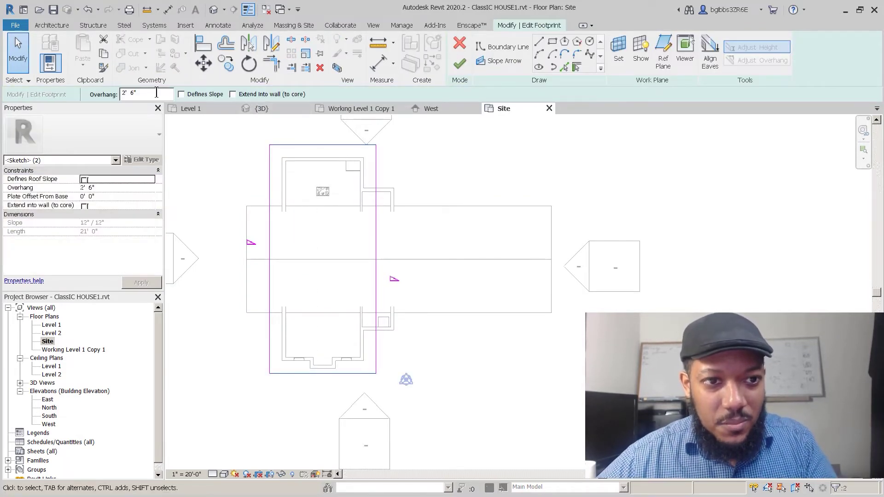
key("Return")
left_click(218, 166)
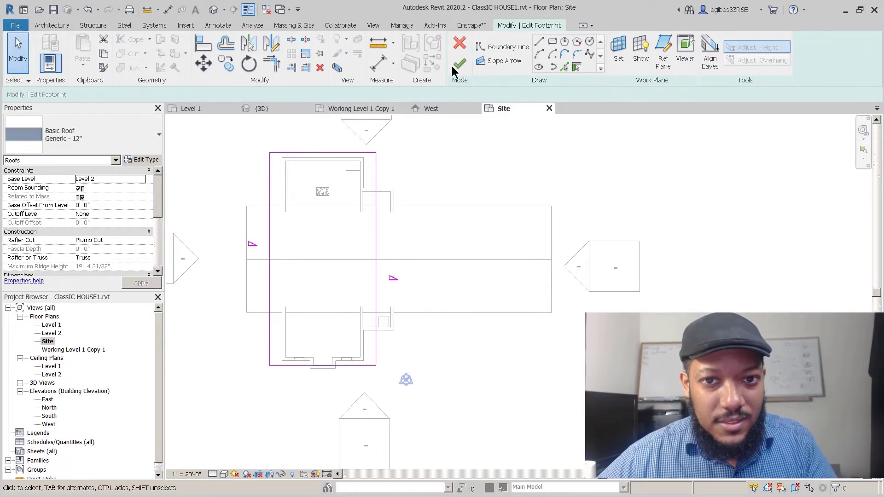
left_click(456, 65)
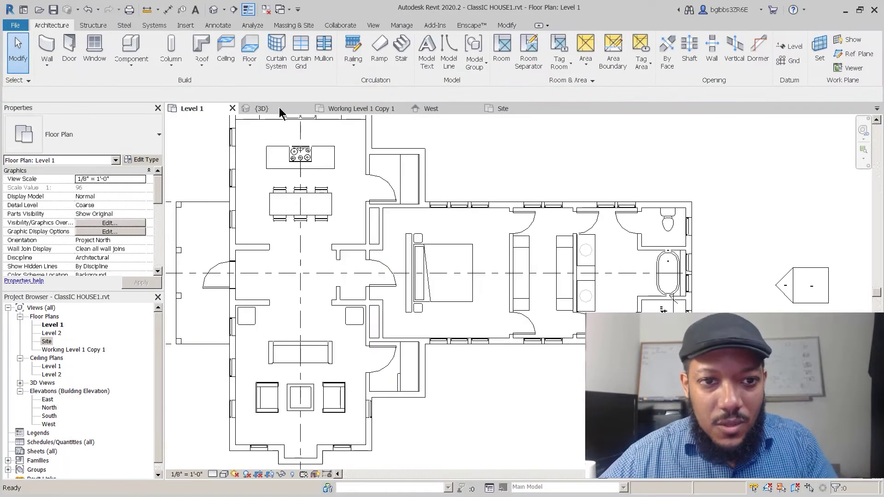
- Return to the Site floor plan and start a new roof by footprint
left_click(512, 107)
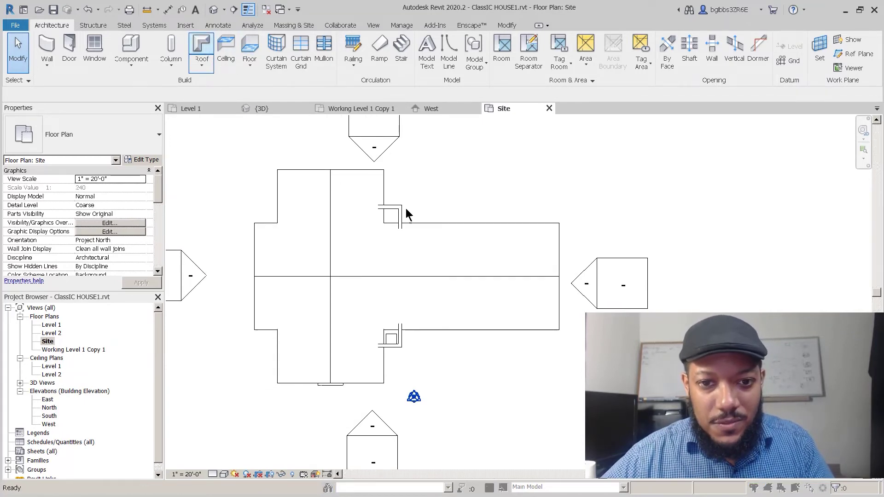
left_click(430, 279)
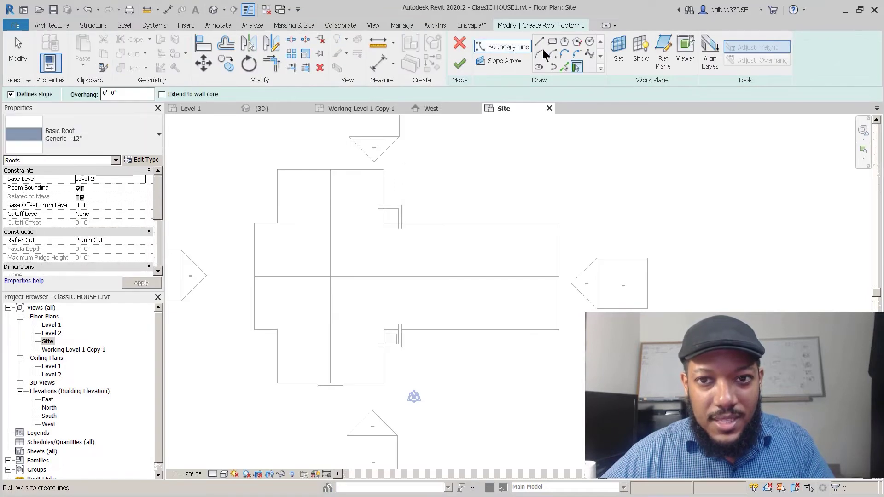
left_click(401, 205)
scroll(363, 338, "up", 1)
scroll(373, 343, "up", 2)
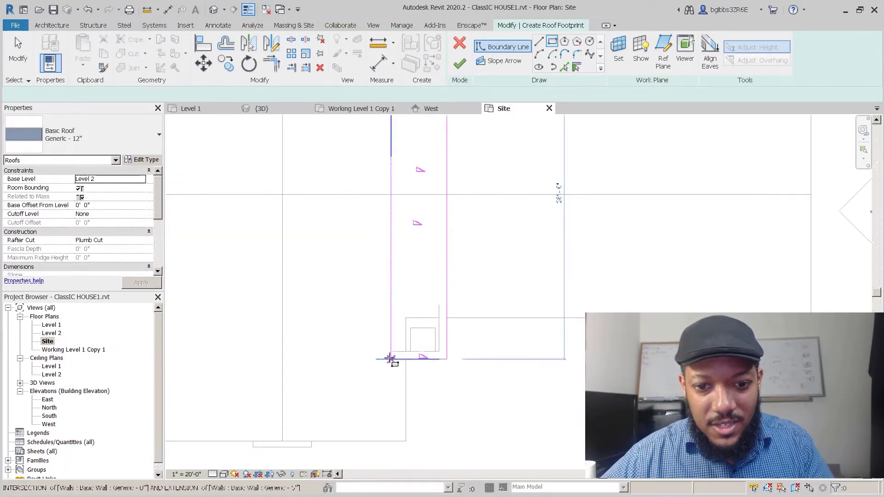
key("Escape")
key("Escape")
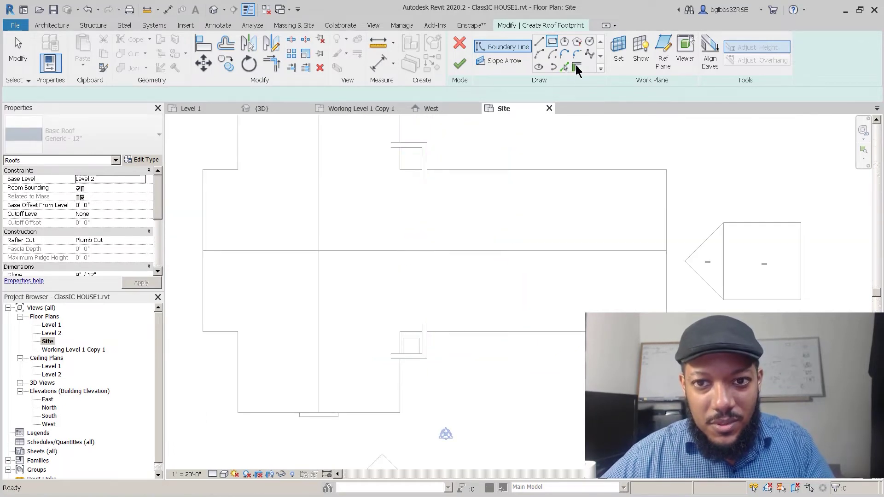
scroll(416, 147, "down", 2)
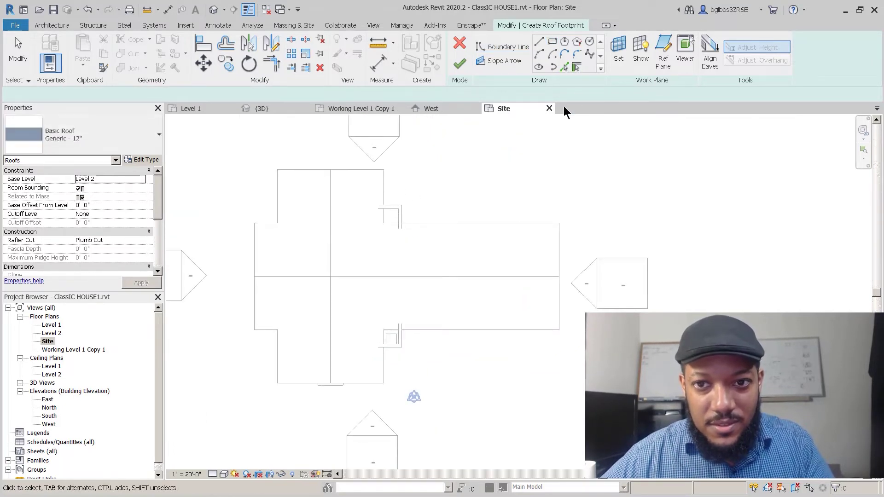
- Create roof boundary lines from the north and east walls of the north bump-out and the south wall of the south bump-out
left_click(577, 68)
scroll(417, 228, "up", 1)
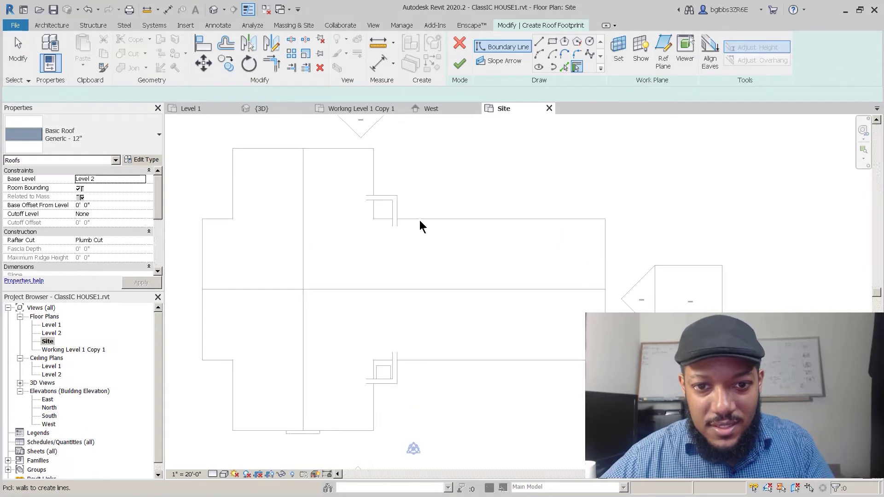
left_click(394, 195)
left_click(398, 209)
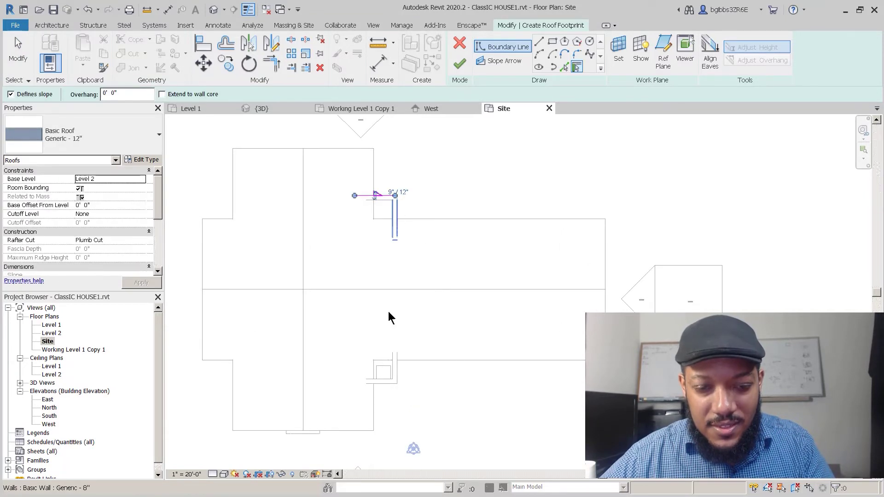
left_click(385, 383)
key("Escape")
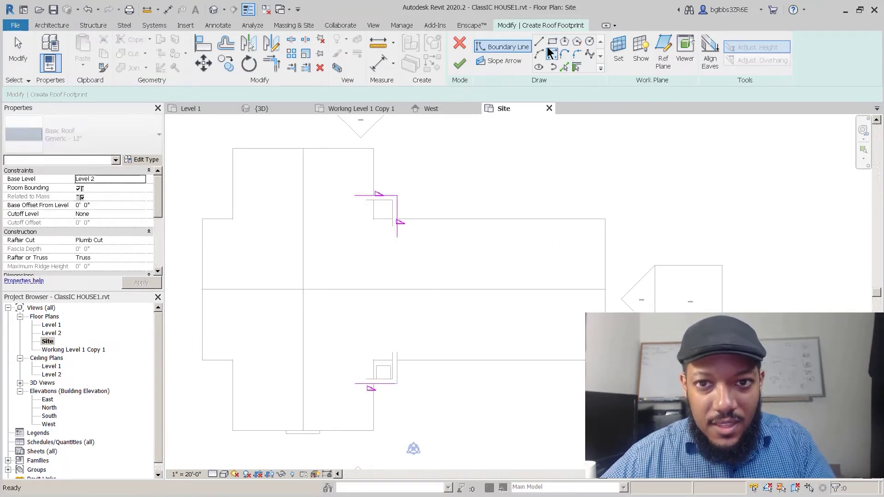
- Draw a west boundary line joining the ends of the north and south lines, and move it west toward the main ridge
left_click_drag(374, 198, 357, 195)
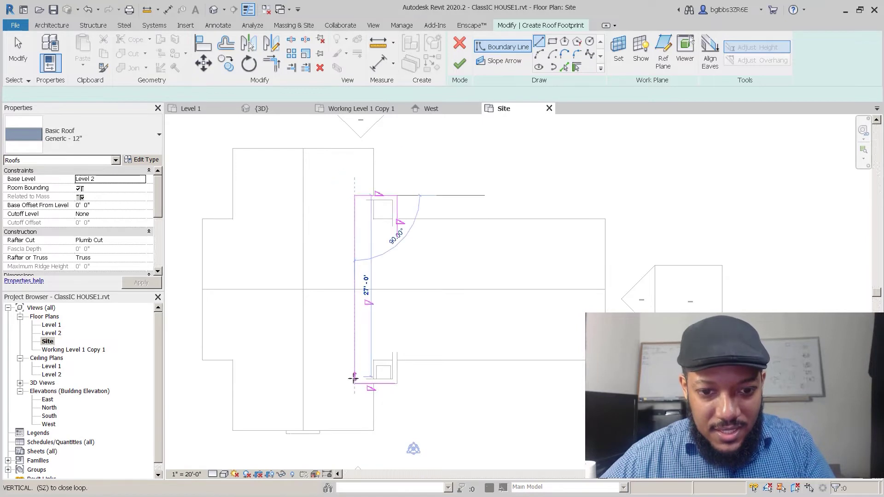
left_click(354, 383)
key("Escape")
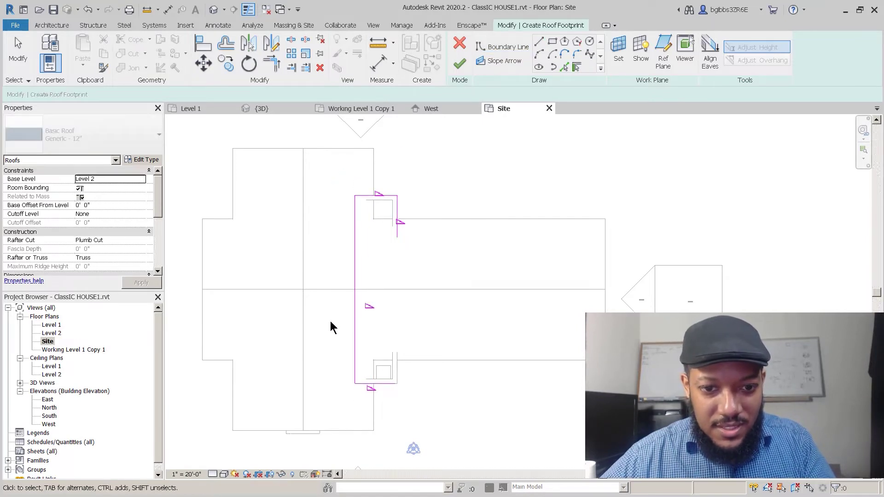
key("Escape")
left_click(355, 341)
left_click_drag(354, 340, 330, 339)
left_click(387, 389)
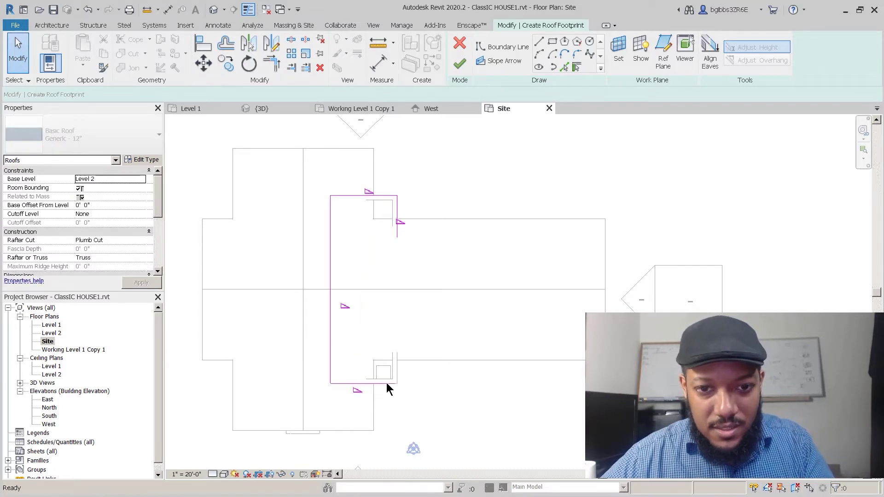
- Trim the east boundary line to the south boundary line to close the rectangular footprint over the bump-outs
key("Escape")
key("t")
key("r")
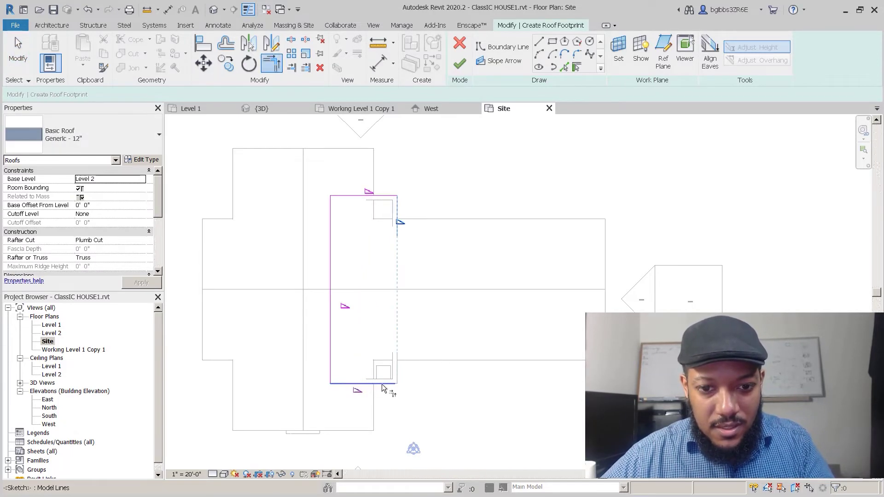
key("Escape")
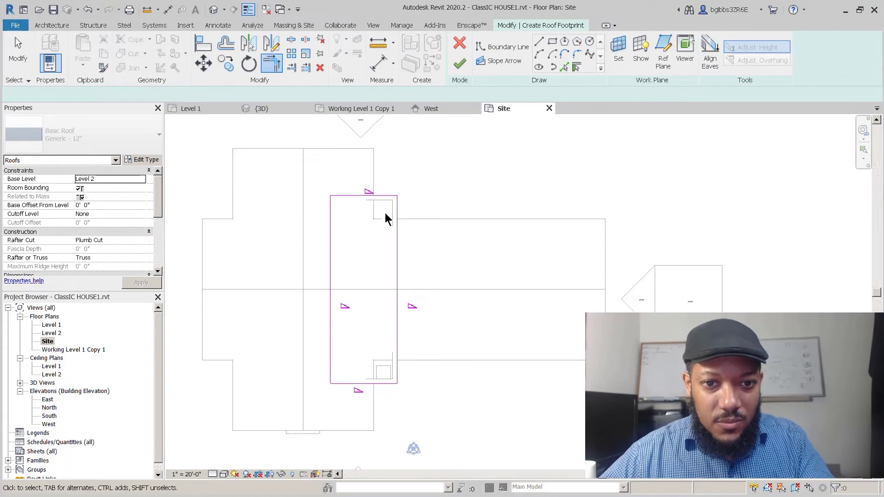
- Remove the slope definition from the north, south and west boundary lines of the bump-out roof
left_click_drag(376, 159, 362, 328)
left_click_drag(352, 387, 350, 403)
left_click(230, 96)
left_click(330, 301)
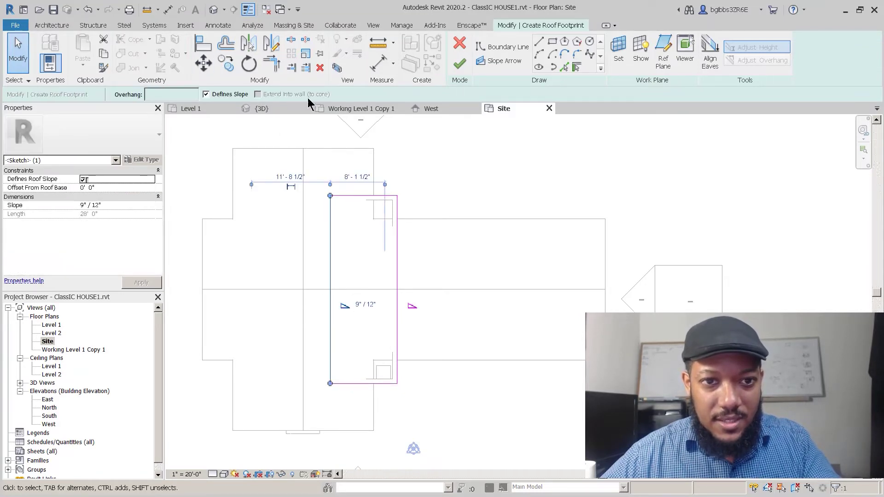
- Set the slope of the bump-out roof's east boundary line to 6" / 12"
left_click(420, 267)
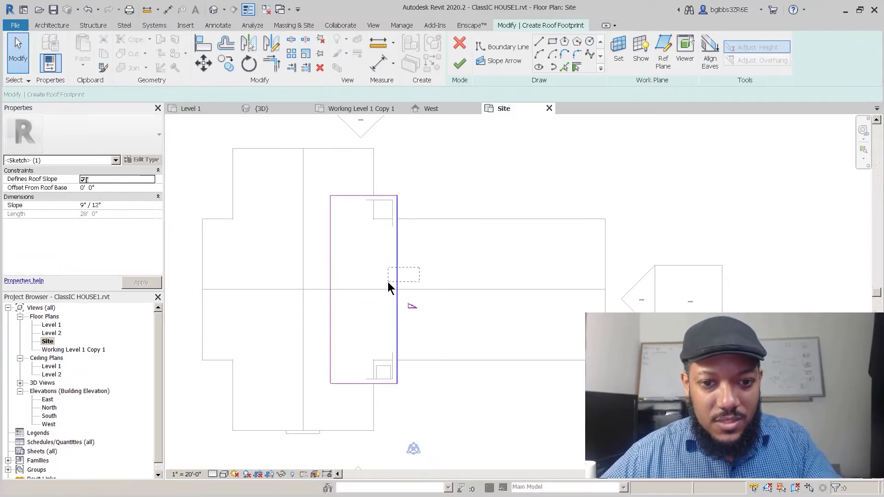
left_click(397, 267)
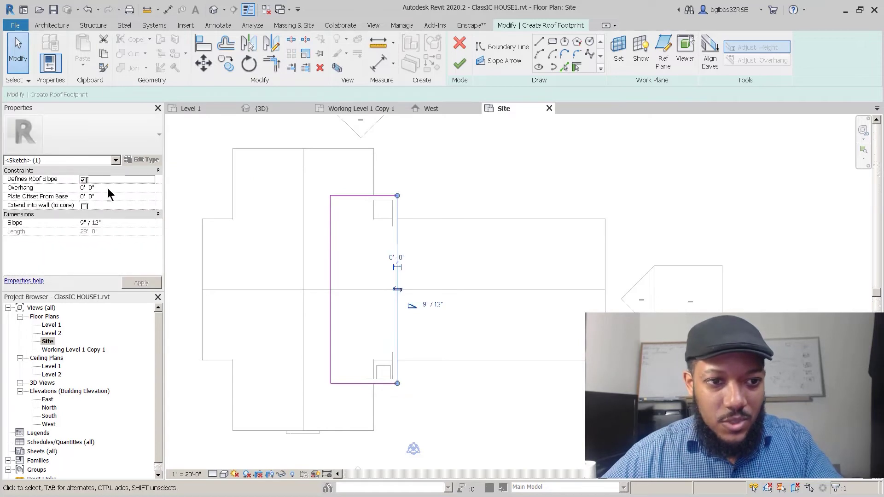
left_click(83, 224)
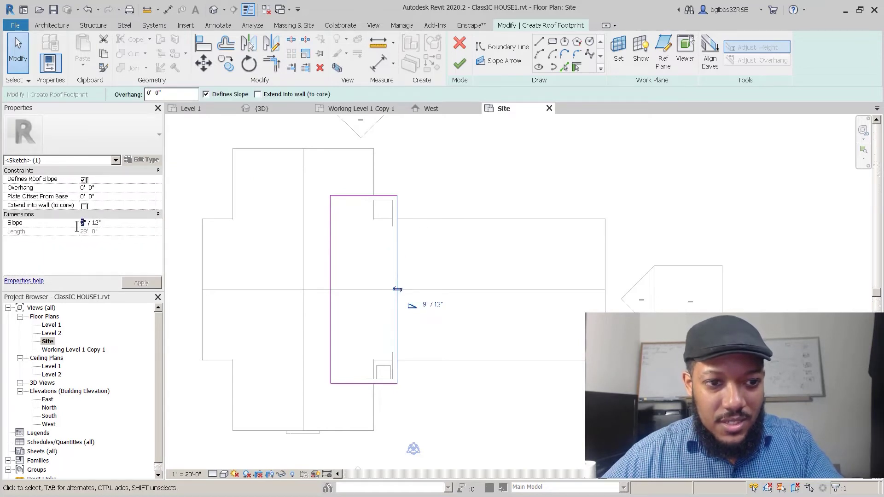
type("6")
left_click(266, 325)
- Move the west boundary line just east of the north-south ridge and finish the bump-out roof
left_click_drag(331, 255, 308, 252)
left_click(459, 63)
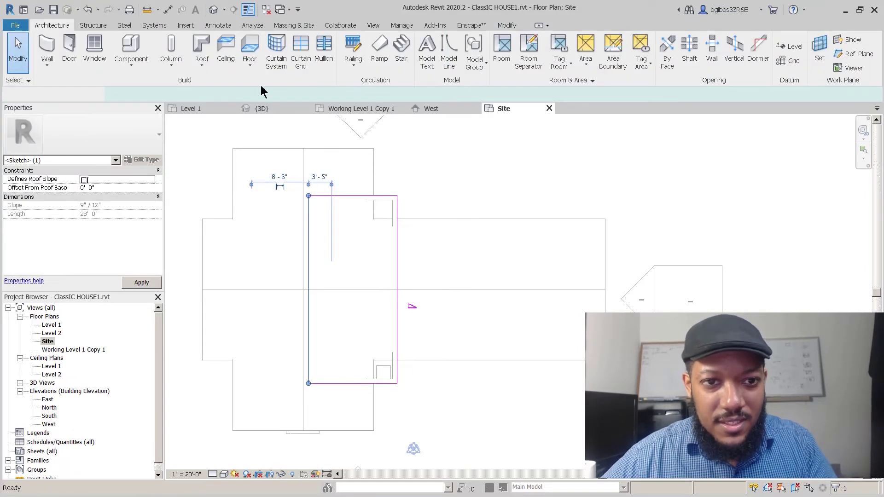
- Set a 1' overhang on the north and south boundary lines of the bump-out roof
key("ctrl+Tab")
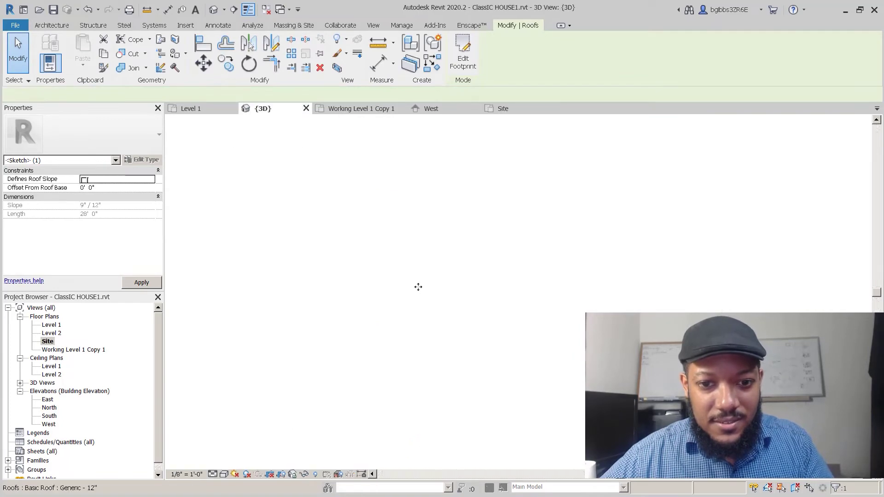
middle_click_drag(430, 277, 526, 343, "shift")
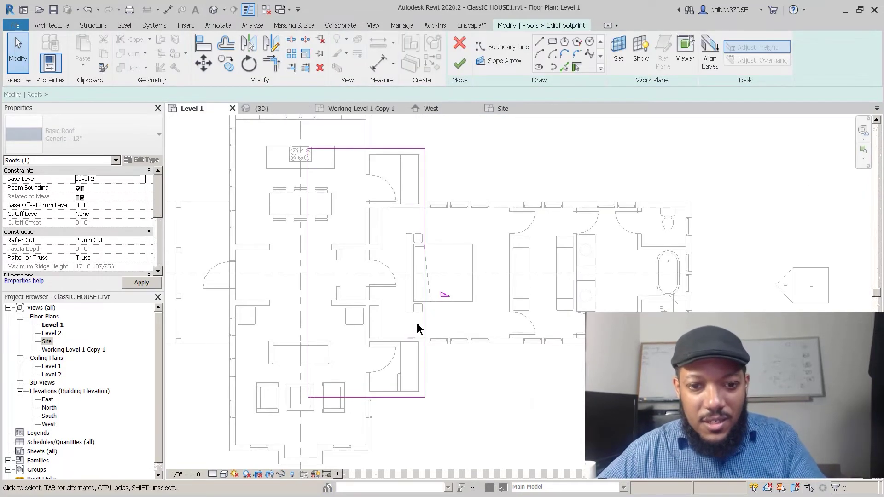
left_click(395, 148, "ctrl")
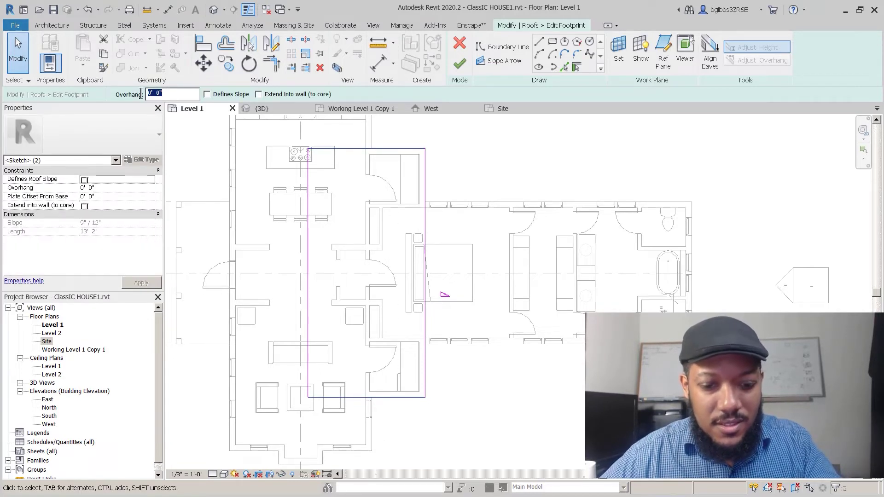
type("1")
left_click(494, 188)
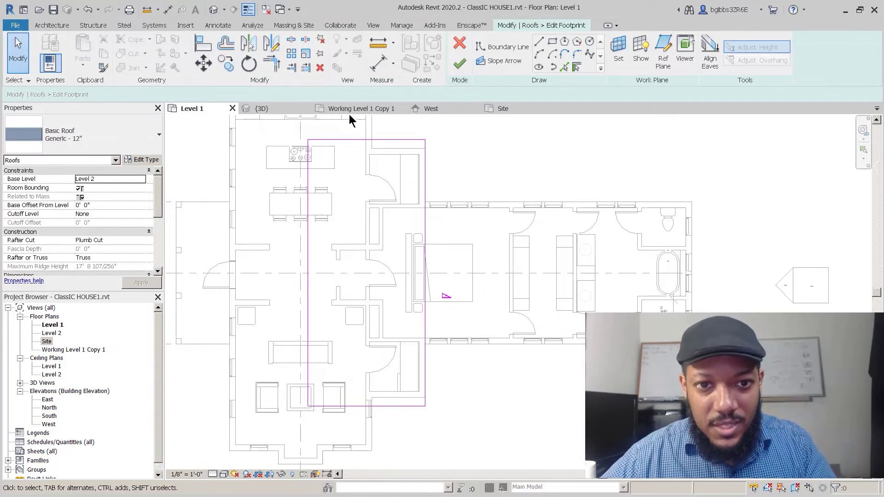
- Give the bump-out roof's east boundary line a 2'6" overhang and finish the footprint
left_click(419, 215)
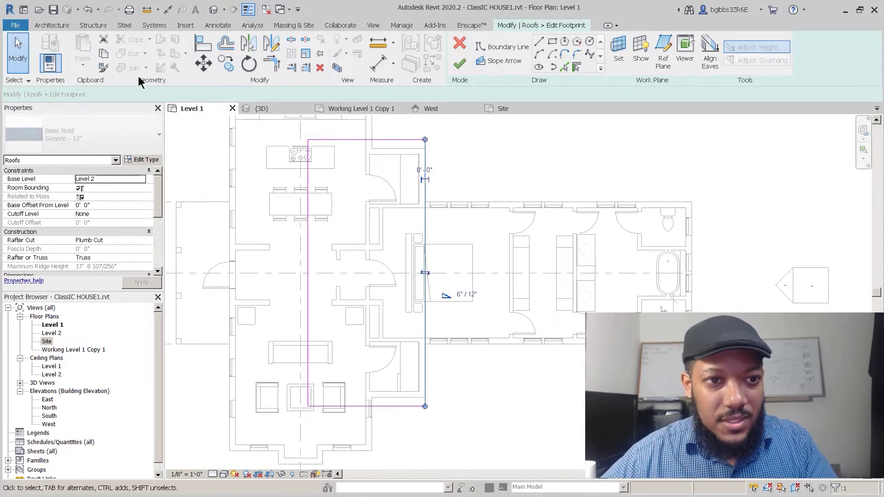
left_click_drag(163, 94, 123, 88)
type("2'6")
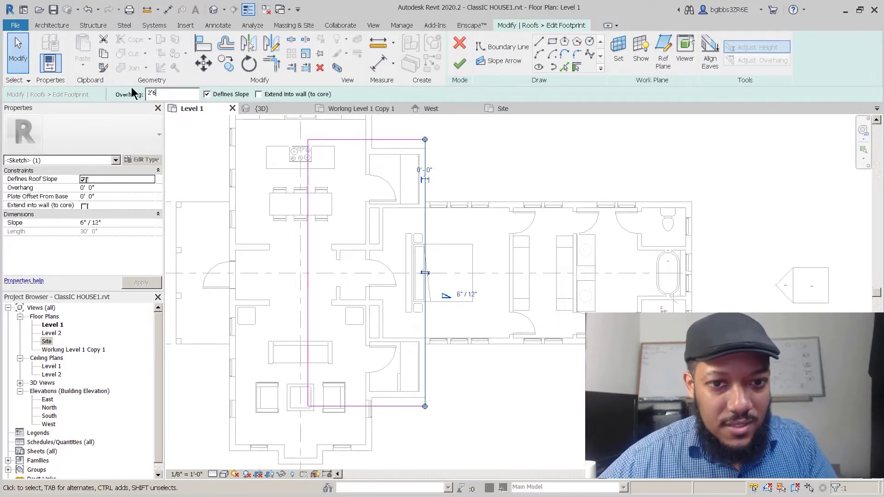
key("Return")
left_click(456, 69)
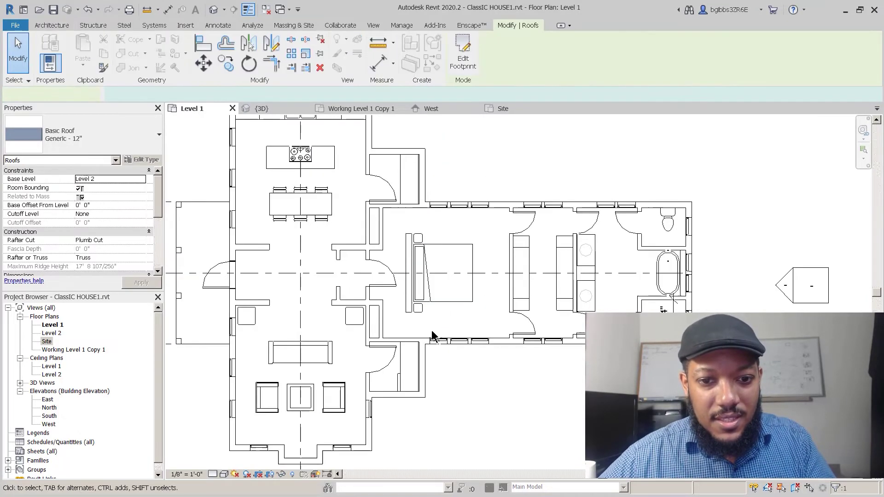
- Examine how the roof edges and gable line up with the walls in the west elevation
left_click(453, 109)
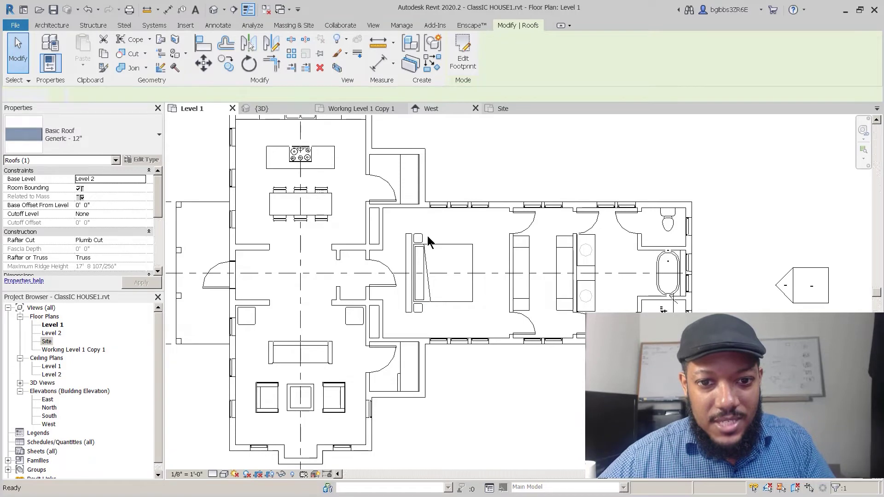
scroll(368, 286, "up", 3)
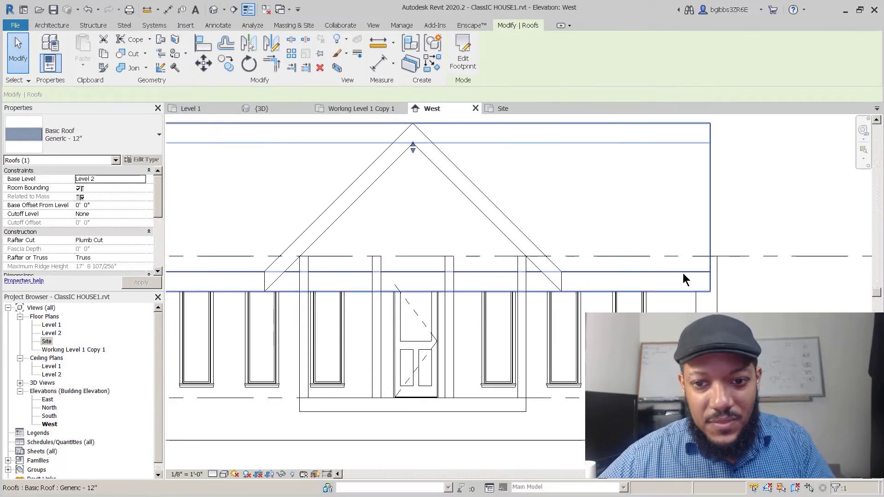
scroll(341, 226, "down", 2)
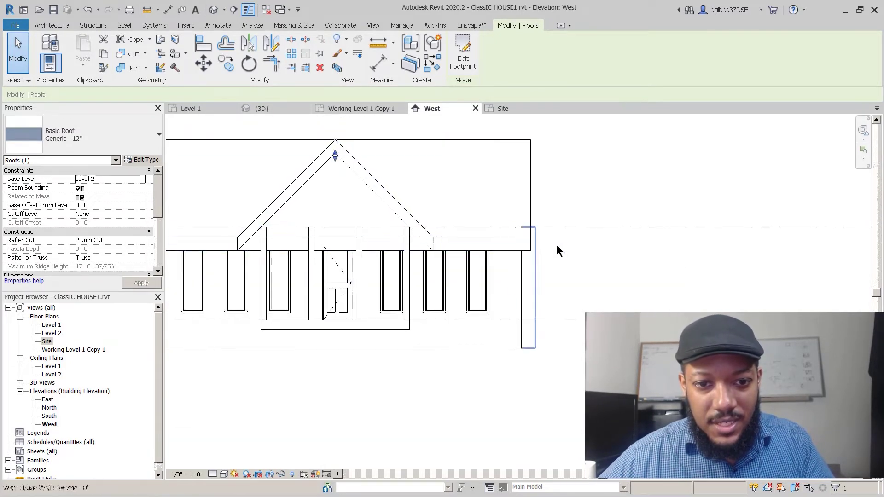
scroll(342, 249, "up", 3)
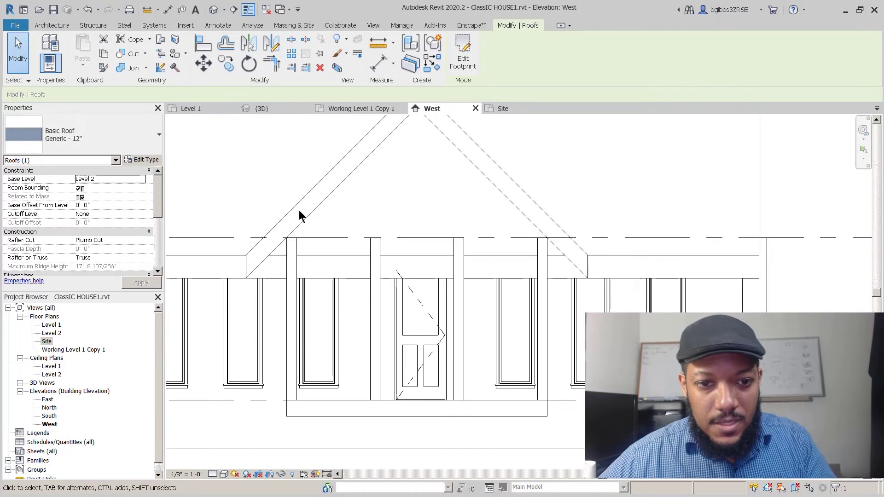
scroll(341, 175, "down", 3)
scroll(366, 191, "up", 1)
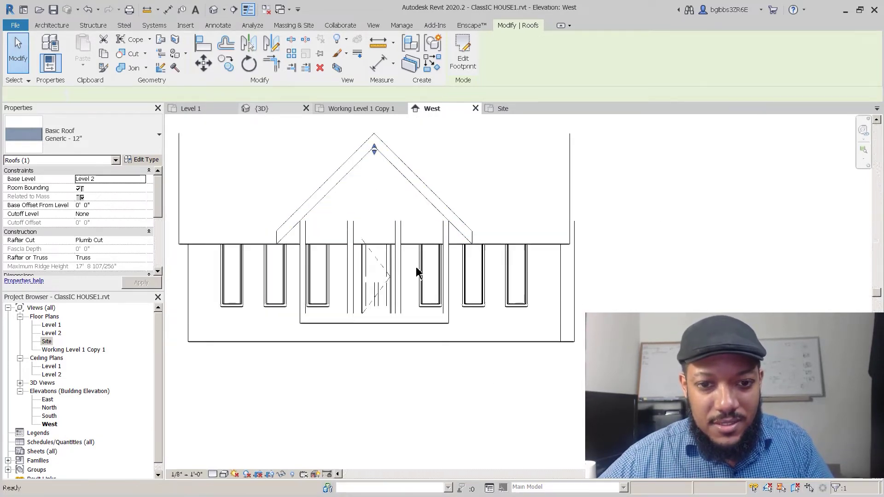
- Attach the top of the north bump-out's north wall to the bump-out roof in the 3D view
mouse_move(354, 294)
middle_mouse_down("shift")
mouse_move(386, 260)
mouse_move(317, 288)
mouse_move(430, 304)
mouse_move(345, 305)
middle_mouse_up("shift")
middle_click_drag(349, 260, 452, 241)
scroll(452, 240, "up", 2)
middle_click_drag(476, 278, 309, 287)
scroll(309, 287, "down", 5)
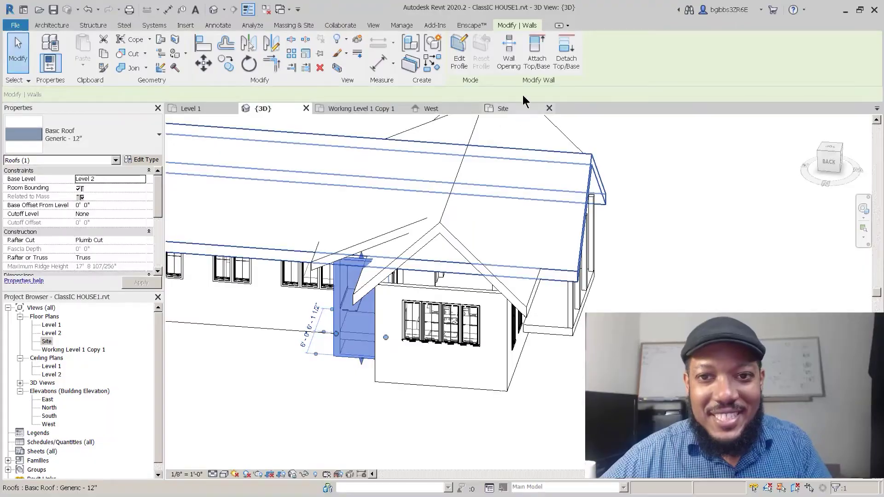
left_click(537, 56)
left_click(366, 251)
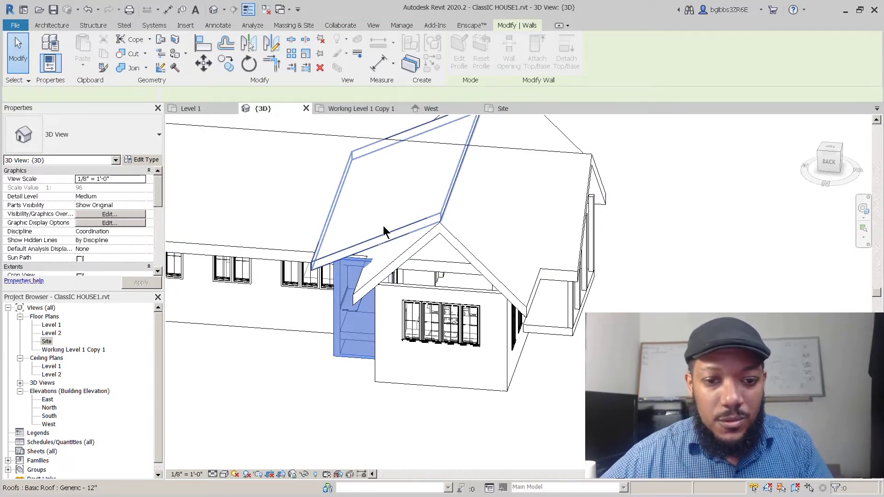
- Attach the top of the south bump-out's south wall to the bump-out roof
scroll(306, 328, "down", 3)
middle_click_drag(391, 294, 709, 306, "shift")
middle_click_drag(203, 333, 381, 352)
scroll(378, 351, "up", 3)
left_click(376, 396)
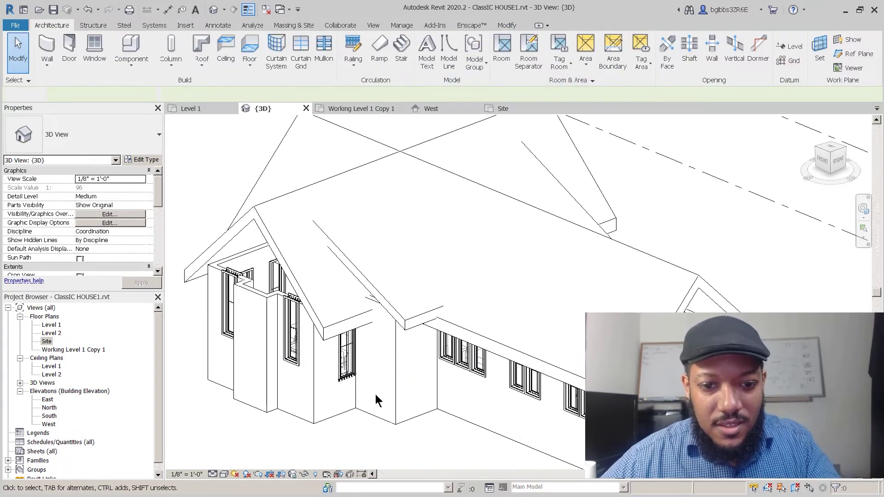
left_click(373, 406)
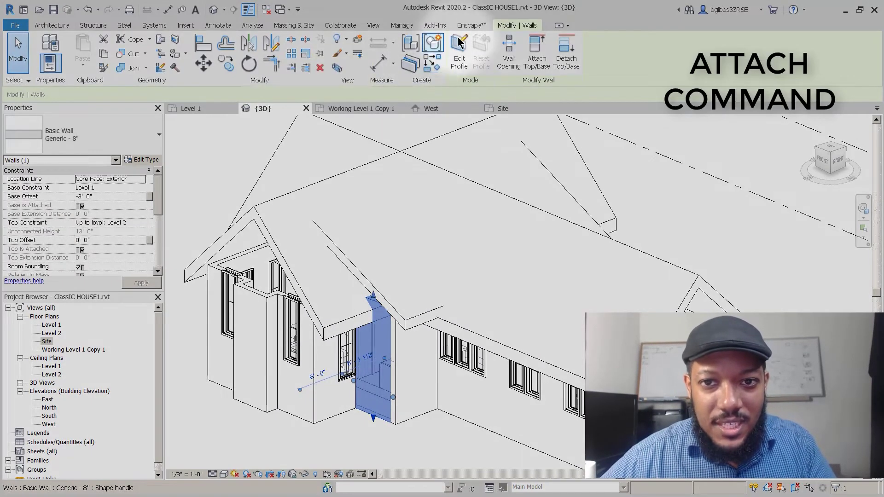
left_click(537, 50)
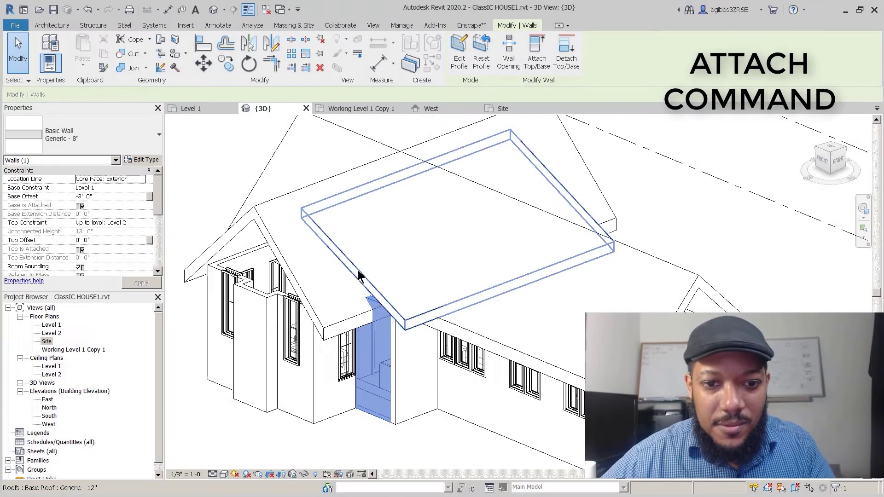
scroll(450, 251, "down", 3)
left_click(281, 316)
- In the Level 2 plan, draw Generic - 5" walls along the porch's west edge, 16' long, and south edge, 6' long
middle_click_drag(282, 318, 338, 391)
middle_click_drag(337, 391, 428, 422, "shift")
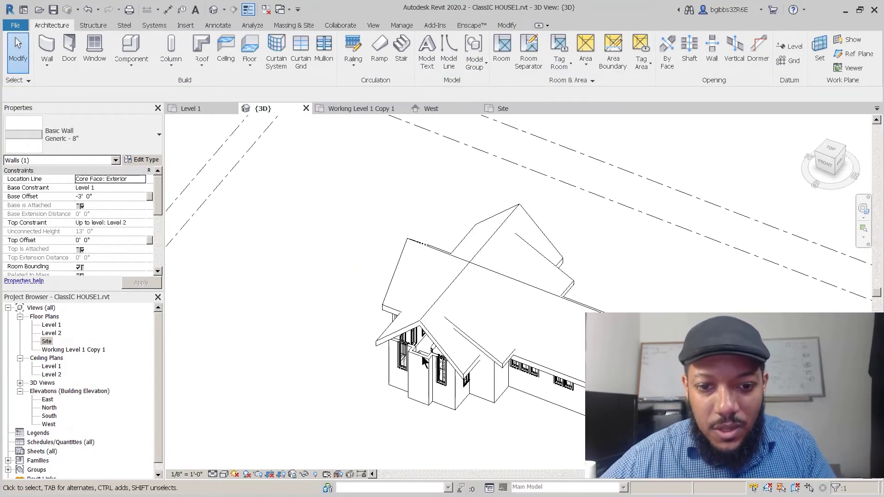
scroll(424, 362, "up", 5)
middle_click_drag(415, 351, 420, 356)
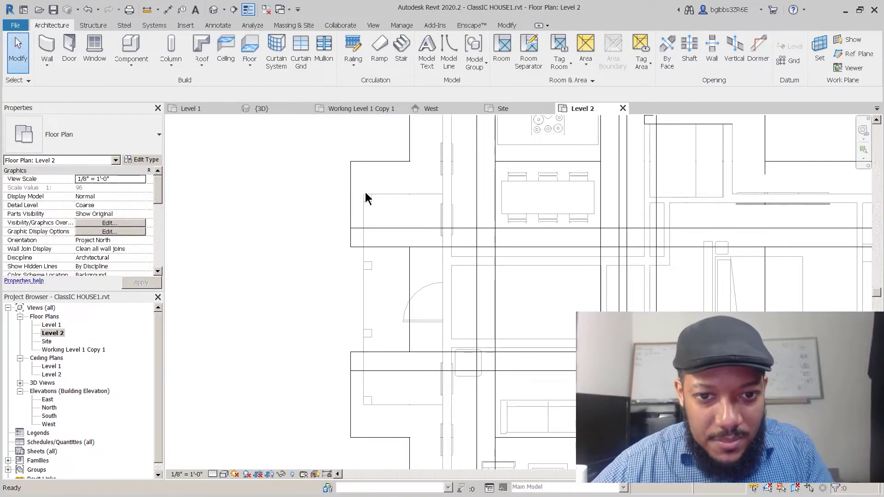
key("w")
key("a")
left_click(366, 196)
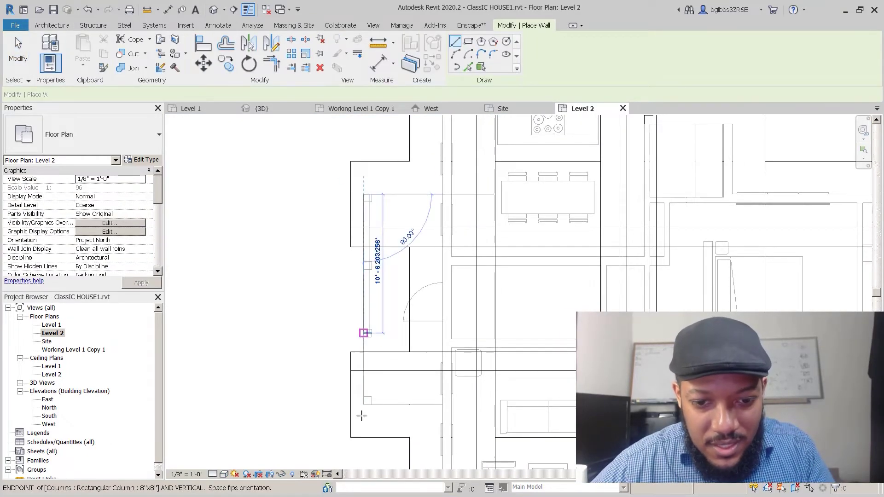
scroll(363, 400, "up", 2)
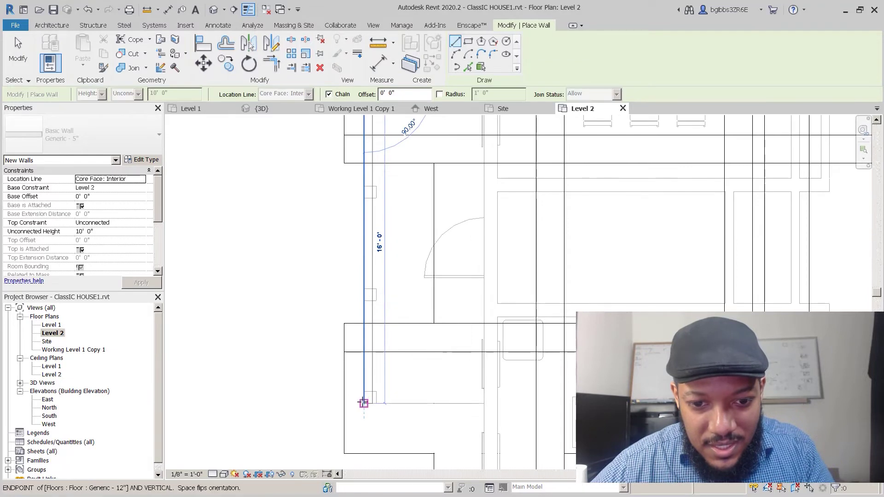
left_click(481, 406)
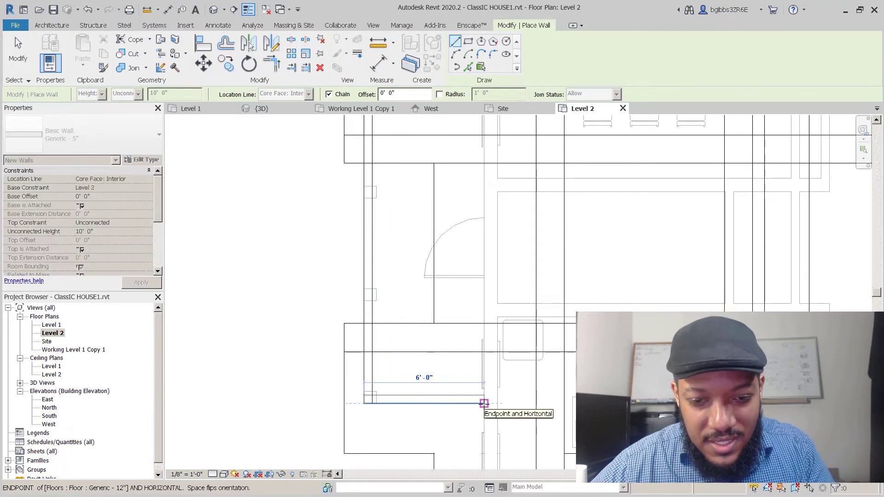
left_click(483, 405)
scroll(357, 404, "down", 2)
key("Escape")
key("Escape")
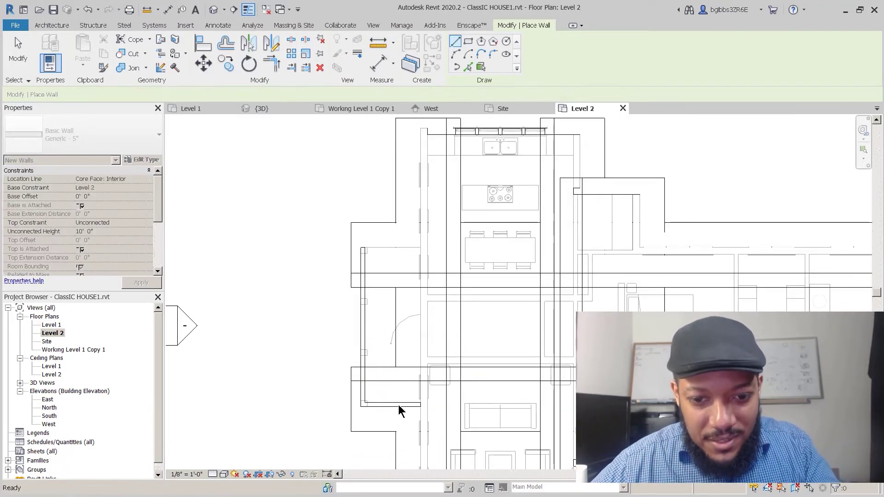
- Draw a 6' Generic - 5" wall along the porch's north edge, joining the house wall to the porch's west wall
scroll(383, 272, "up", 1)
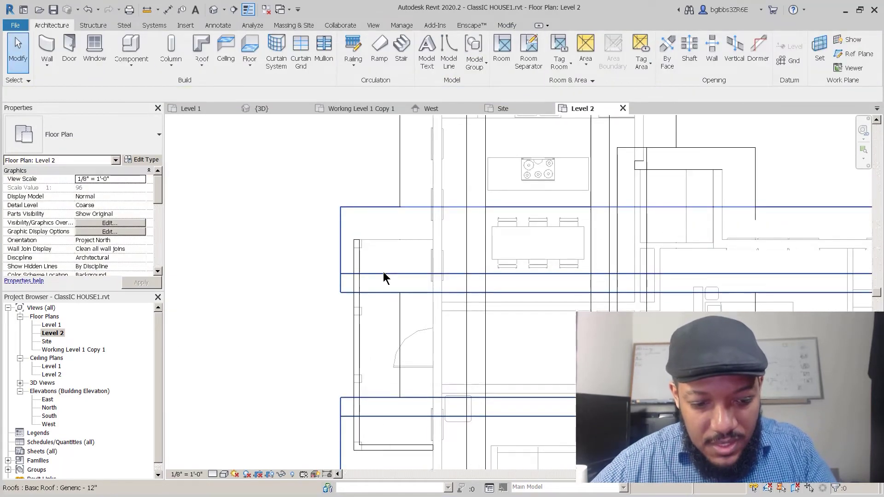
key("w")
key("a")
scroll(434, 237, "up", 1)
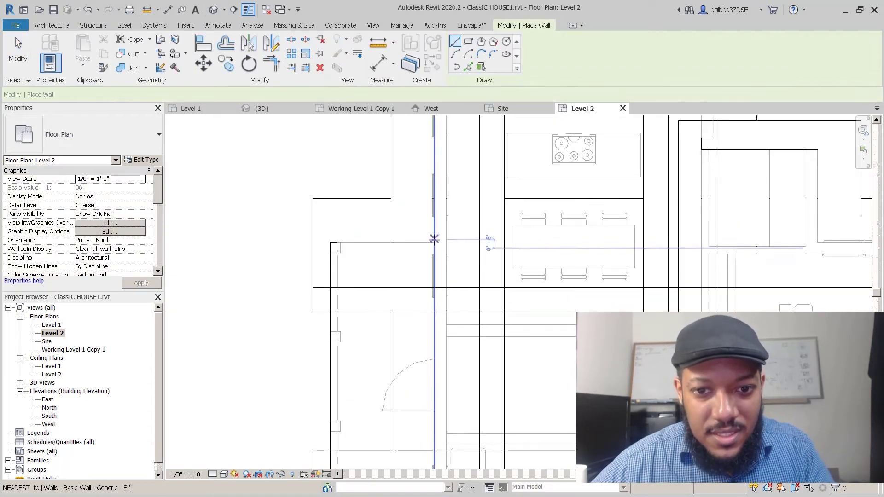
left_click(330, 242)
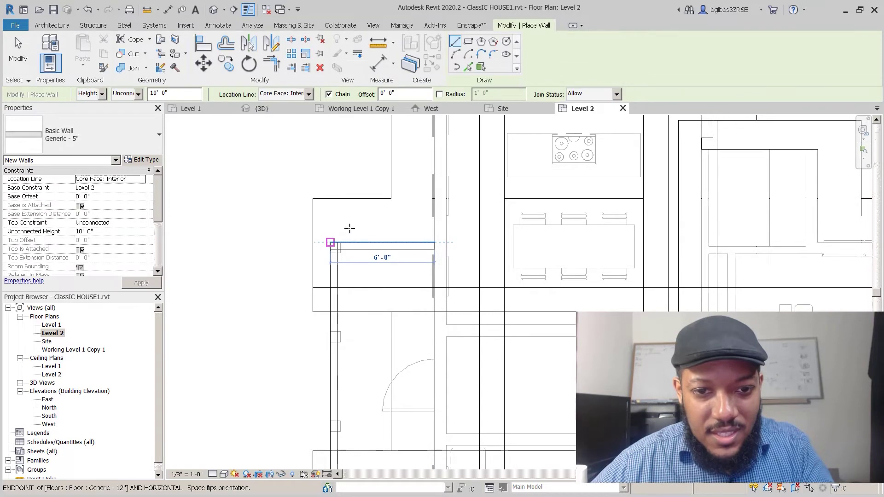
key("Escape")
key("Escape")
scroll(359, 211, "down", 2)
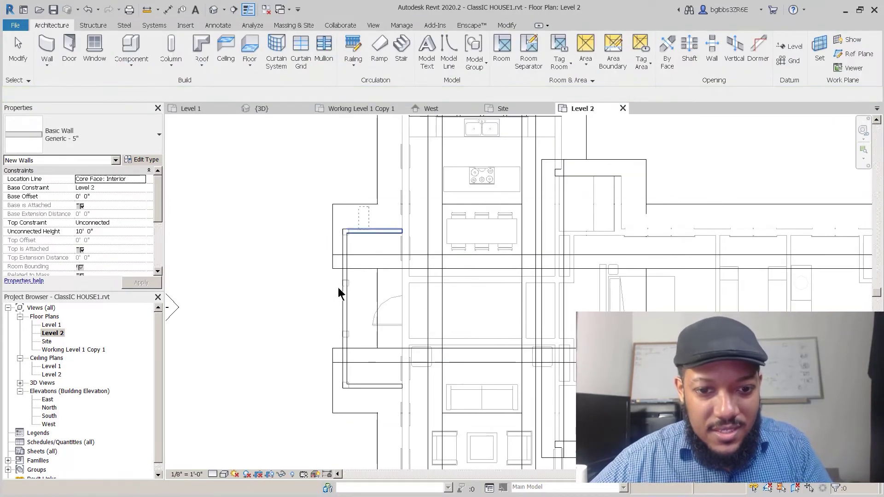
left_click_drag(339, 189, 350, 244)
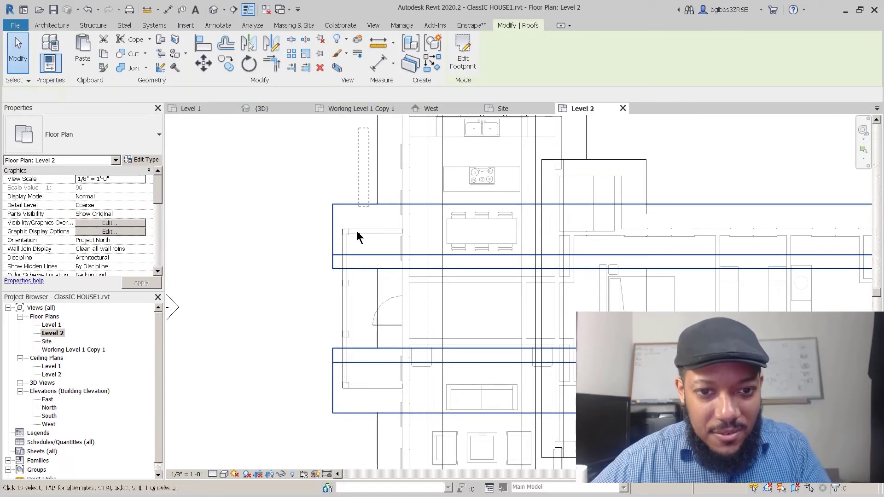
key("Escape")
- Attach the tops of the three upper porch walls to the gable roof above them in the 3D view
left_click(265, 109)
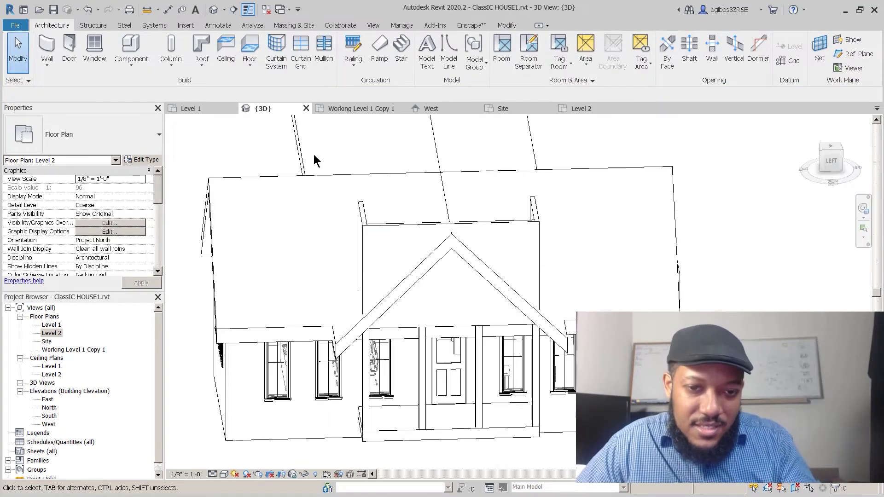
middle_click_drag(394, 339, 436, 264, "shift")
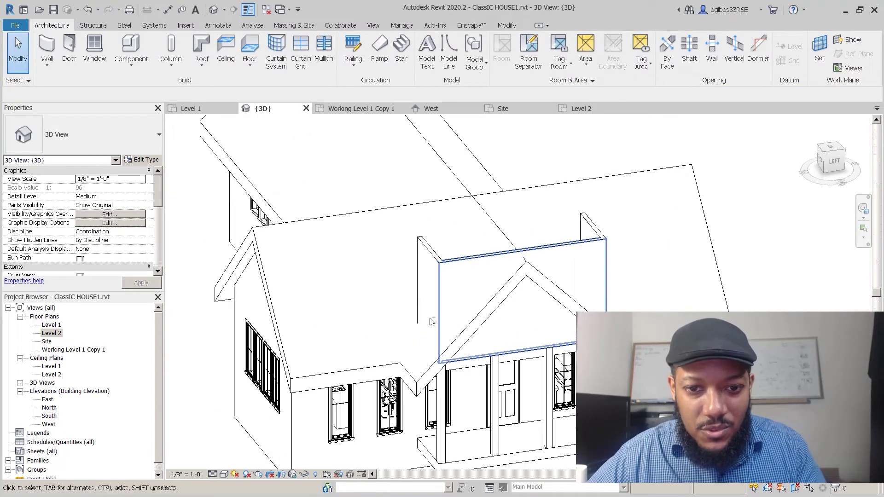
left_click(438, 262)
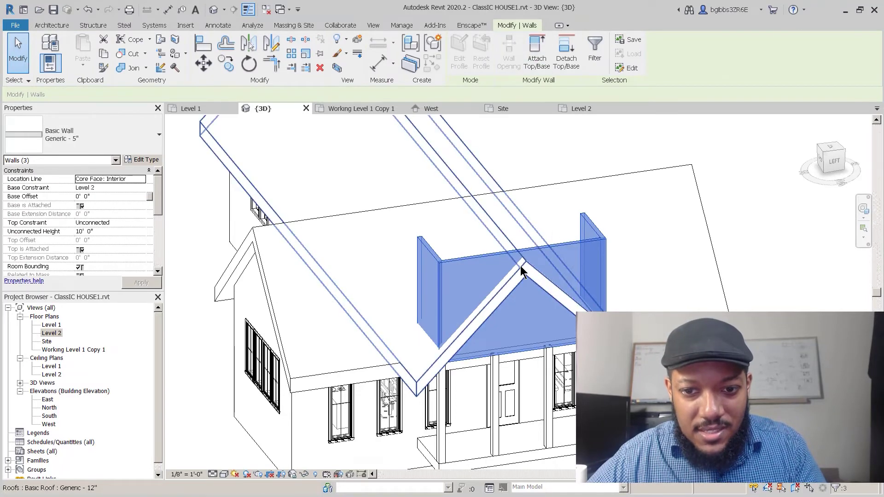
key("Escape")
scroll(468, 258, "down", 2)
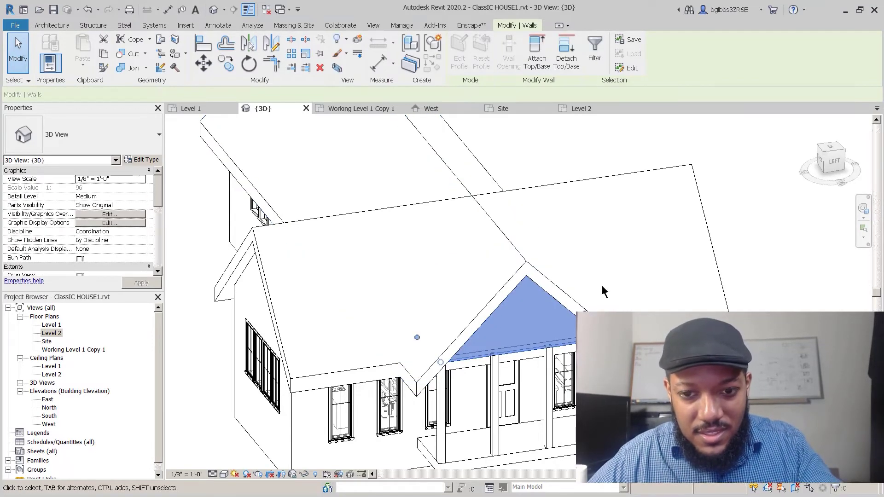
- Select the Generic - 8" exterior walls below the south gable end
scroll(602, 290, "down", 2)
middle_click_drag(523, 350, 507, 419, "shift")
scroll(490, 178, "up", 4)
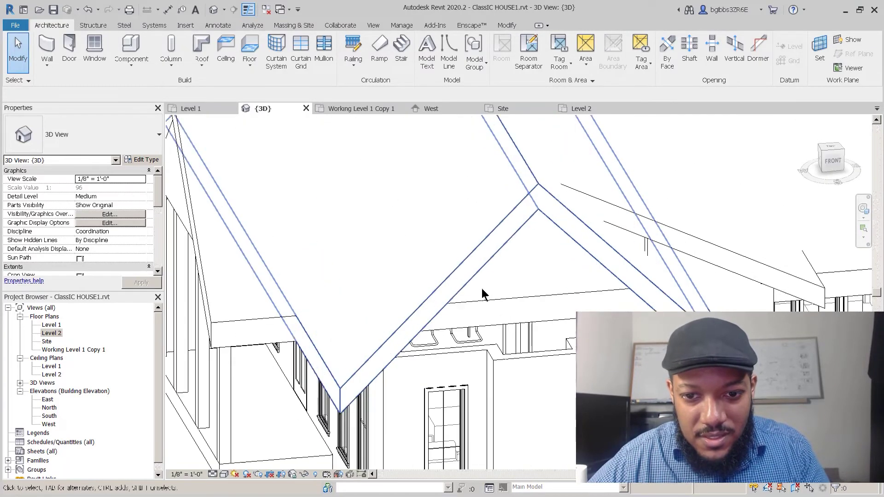
left_click(515, 352)
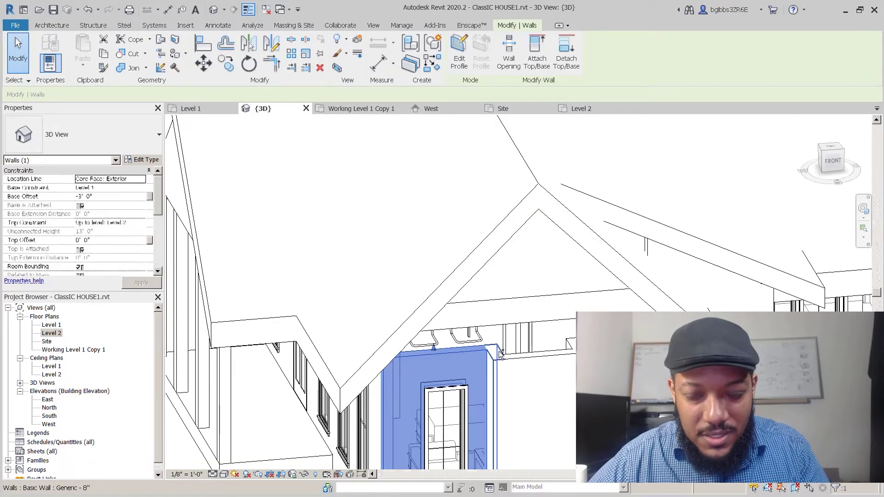
left_click(538, 355, "ctrl")
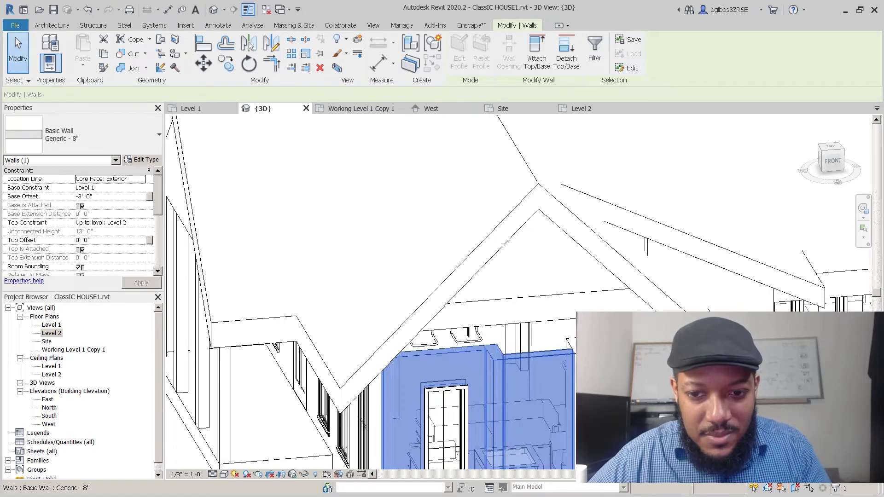
- Attach the tops of the five front gable-end walls to the gable roof above them
left_click(571, 346, "ctrl")
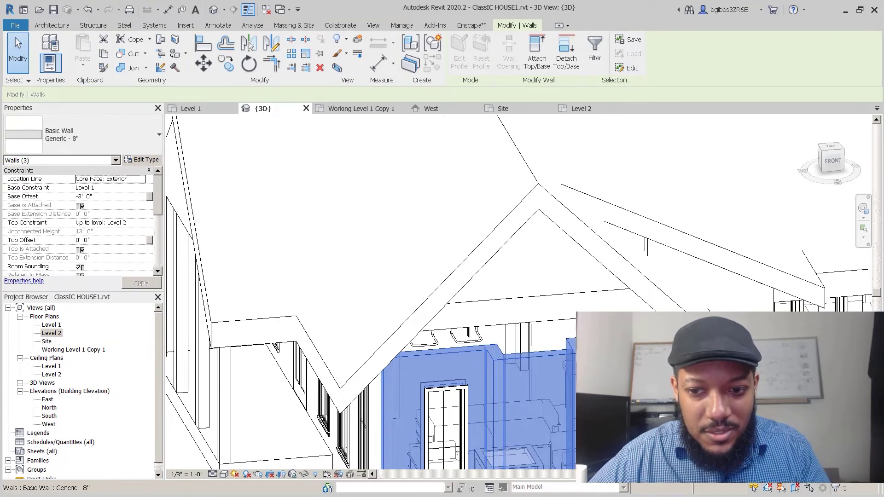
scroll(410, 277, "down", 2)
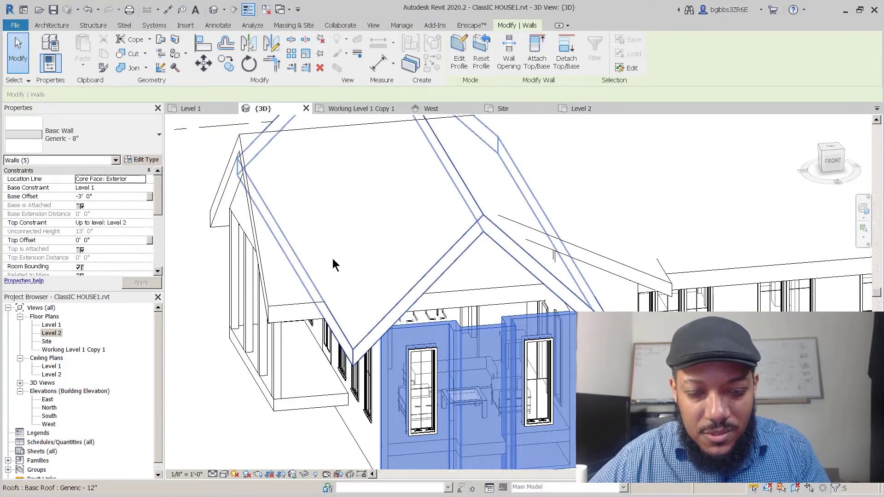
scroll(396, 271, "down", 4)
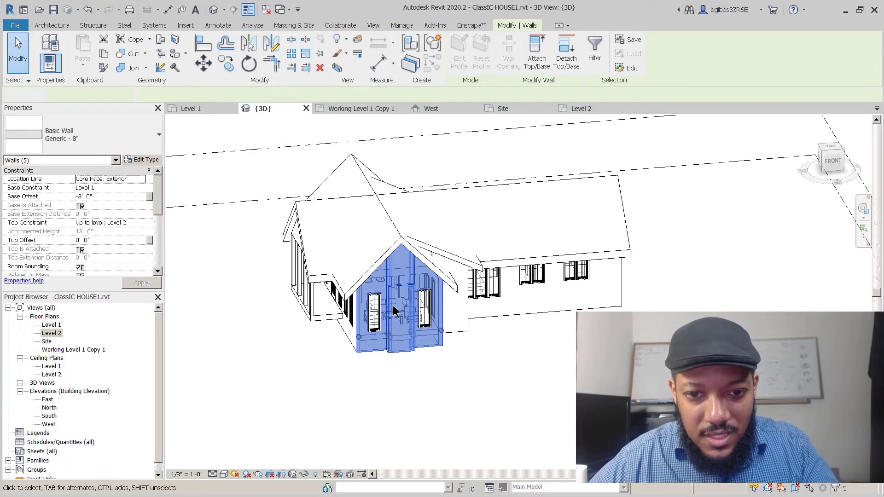
key("Escape")
- Set the top constraint of the three projecting chimney walls on the front gable to Unconnected
scroll(375, 294, "up", 5)
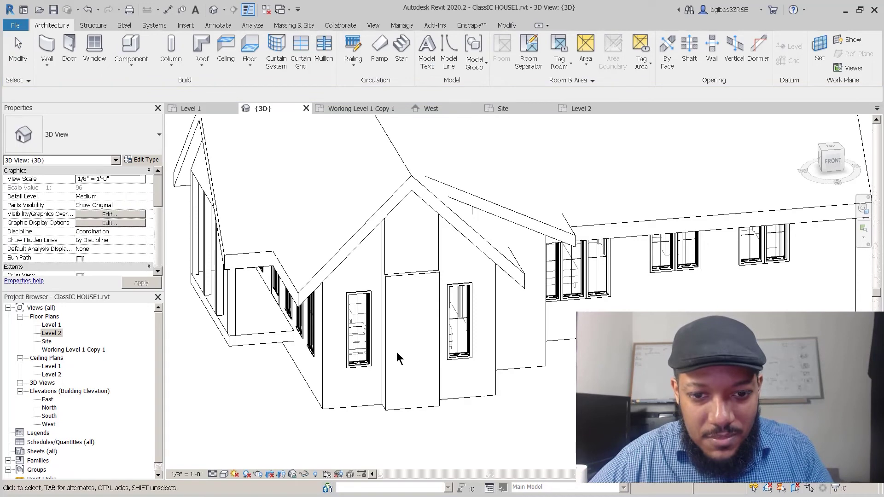
scroll(400, 356, "down", 1)
scroll(401, 292, "up", 3)
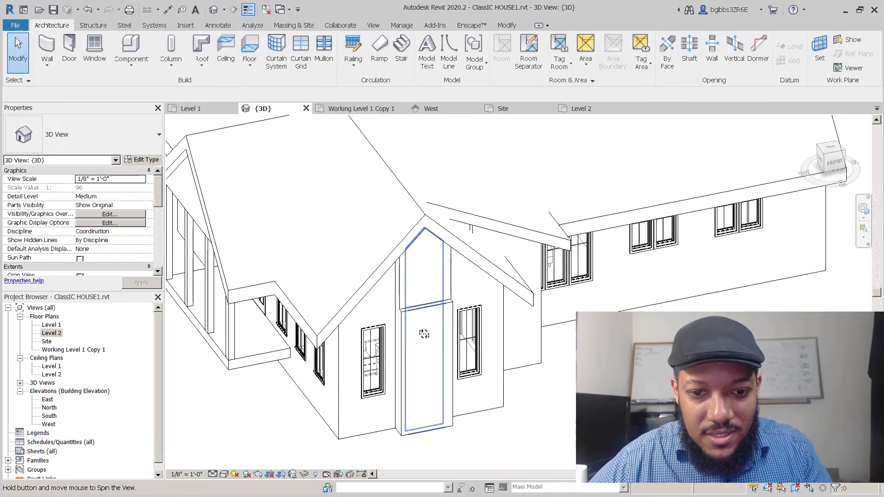
left_click(397, 307)
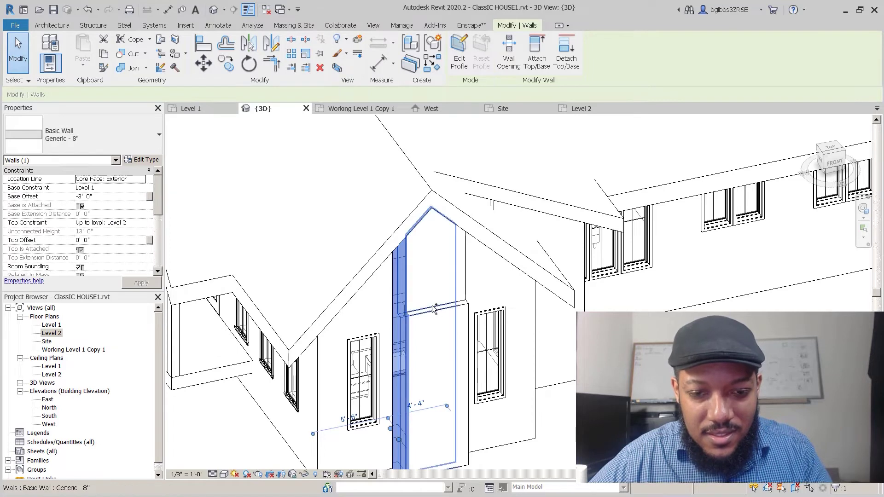
left_click(466, 290, "ctrl")
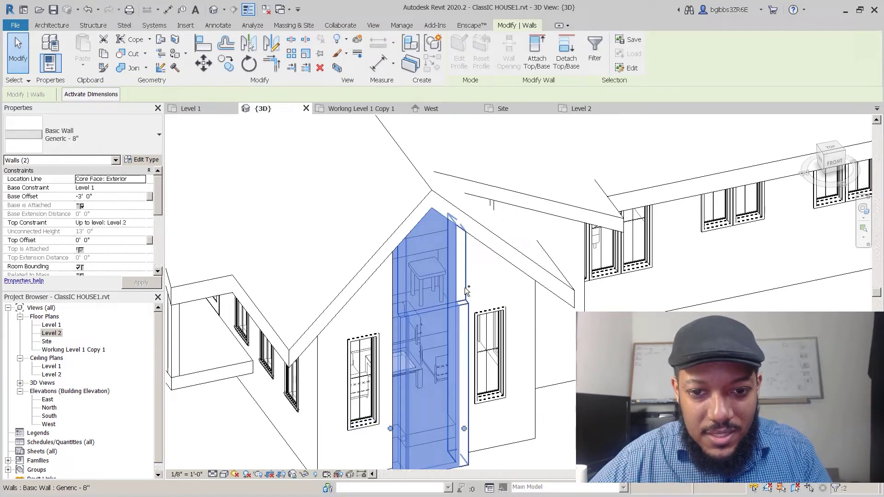
left_click(460, 303, "ctrl")
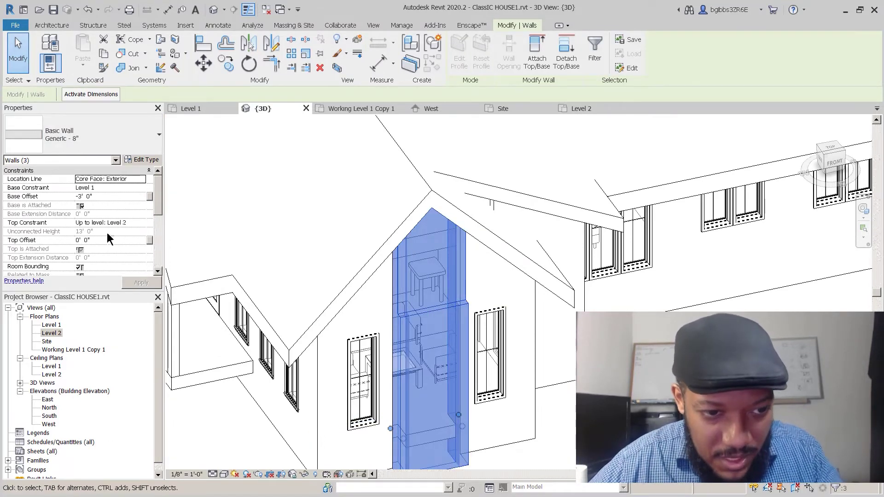
left_click(139, 222)
left_click(142, 223)
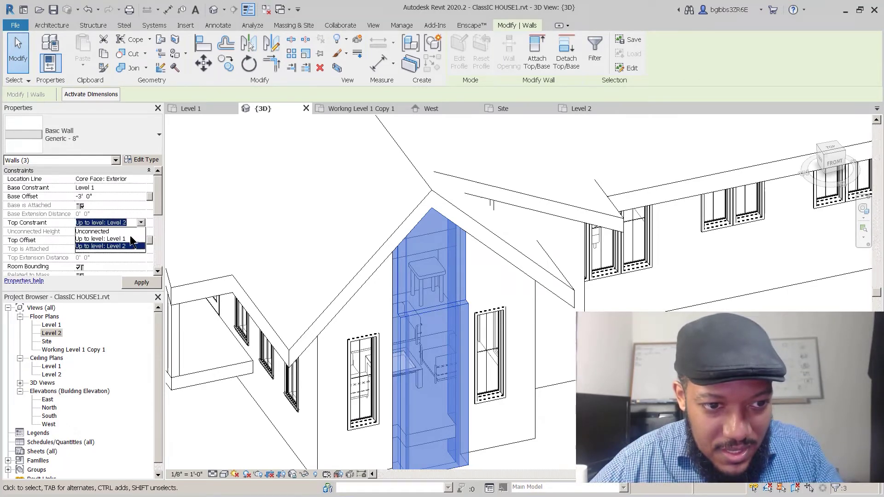
left_click(121, 232)
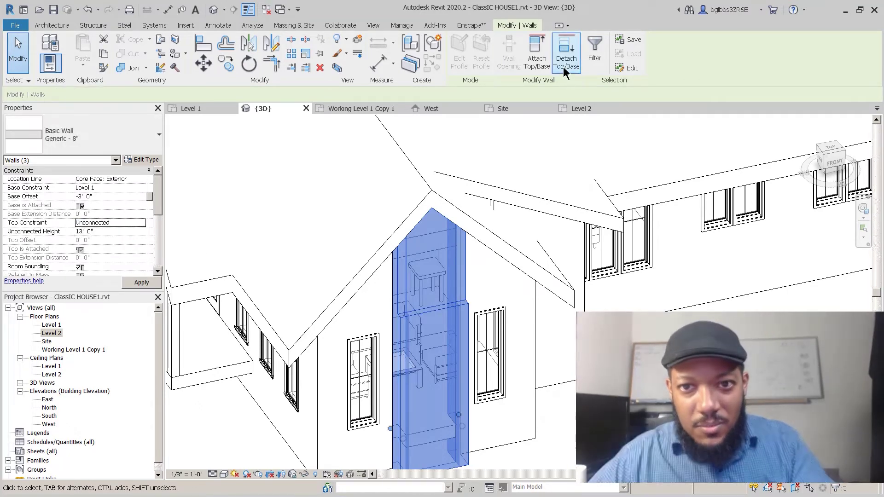
- Detach the three chimney walls from the gable roof and set their unconnected height to 26' 0"
left_click(560, 49)
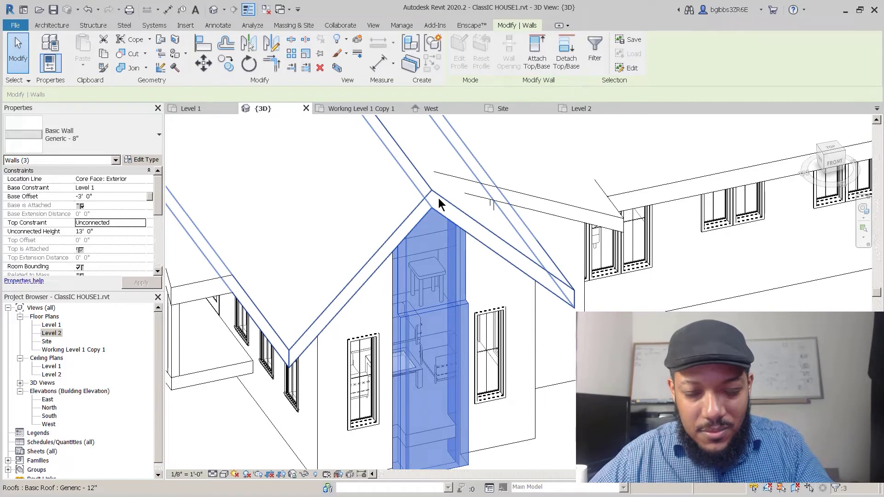
left_click(440, 203)
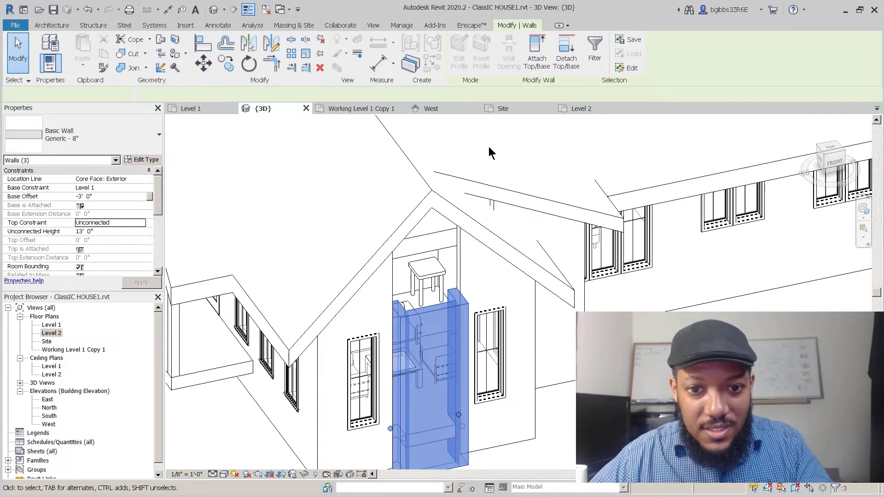
left_click(98, 230)
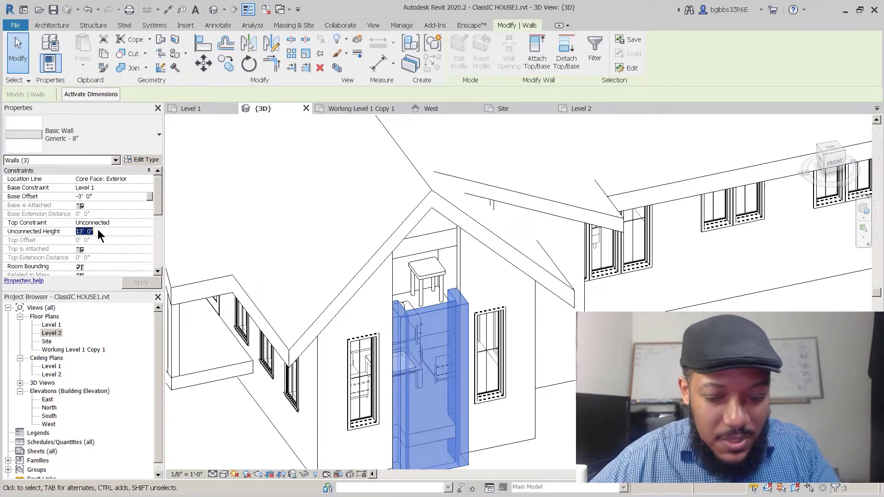
type("20")
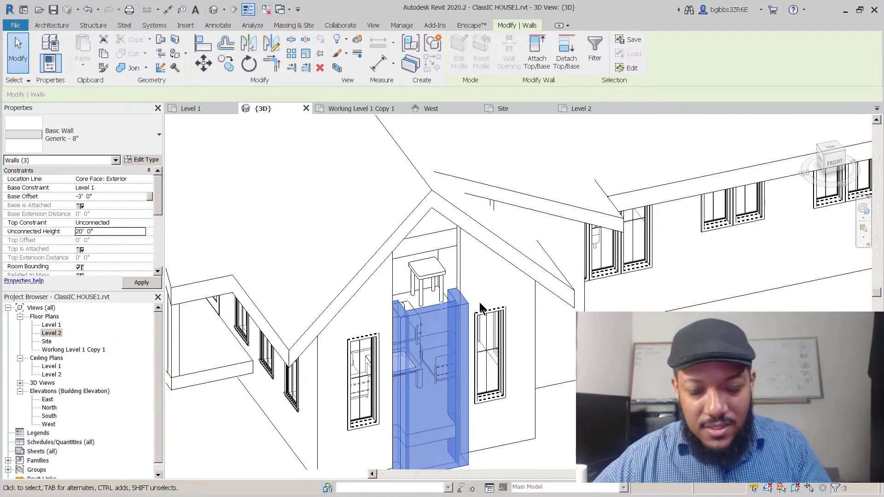
left_click(109, 232)
type("26")
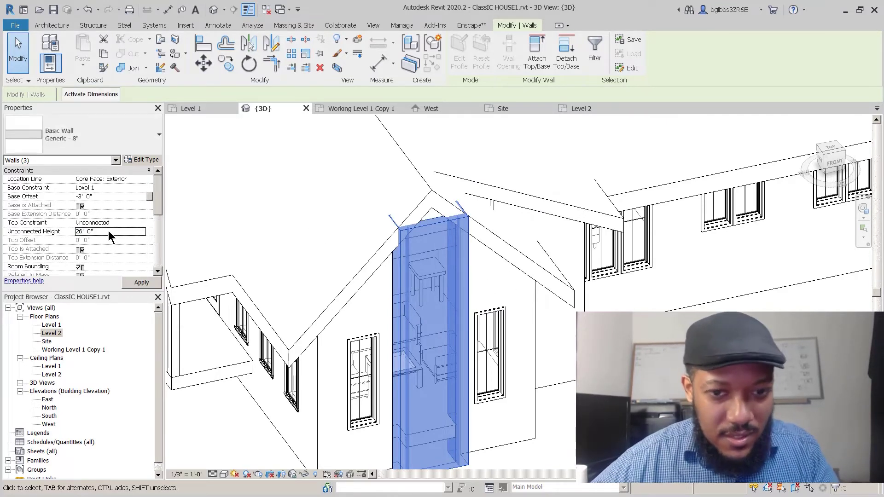
scroll(398, 251, "down", 5)
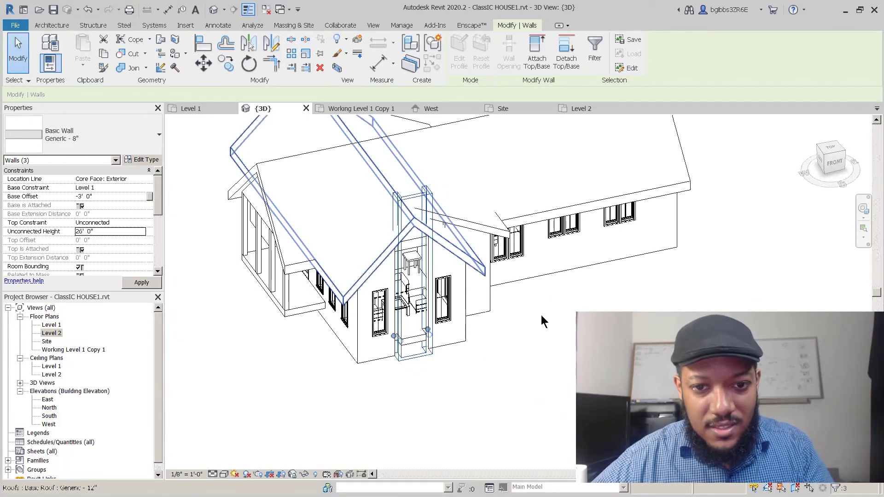
left_click(541, 315)
middle_click_drag(414, 277, 550, 244, "shift")
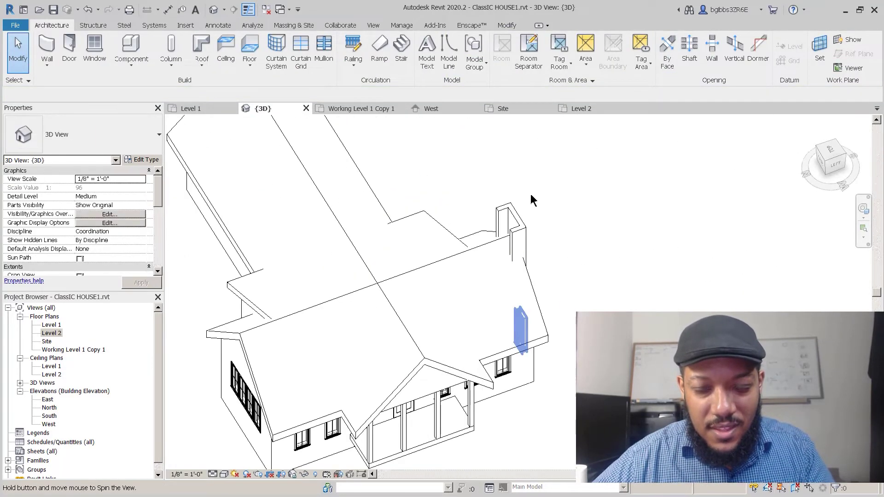
scroll(527, 249, "up", 5)
left_click(524, 221)
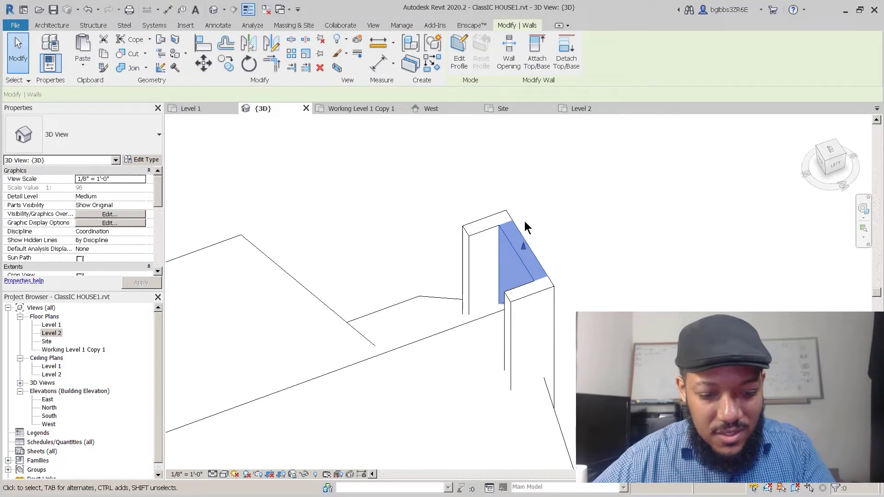
scroll(518, 197, "up", 1)
key("m")
key("v")
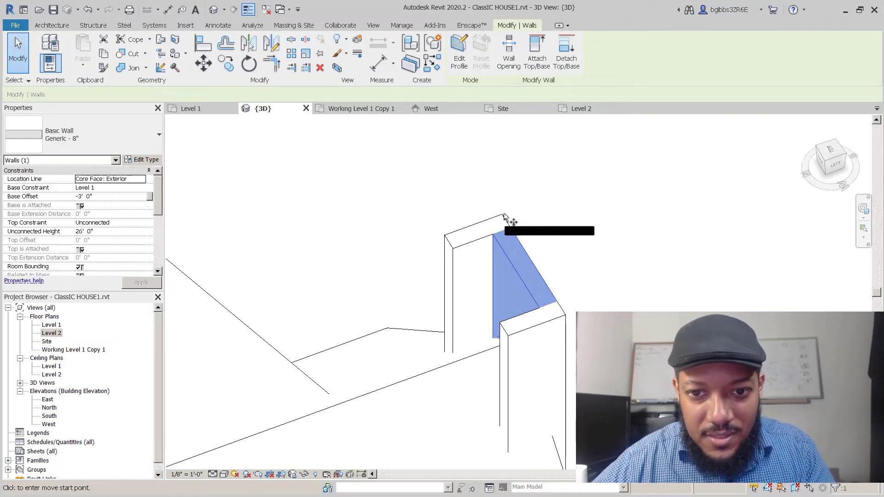
key("c")
key("o")
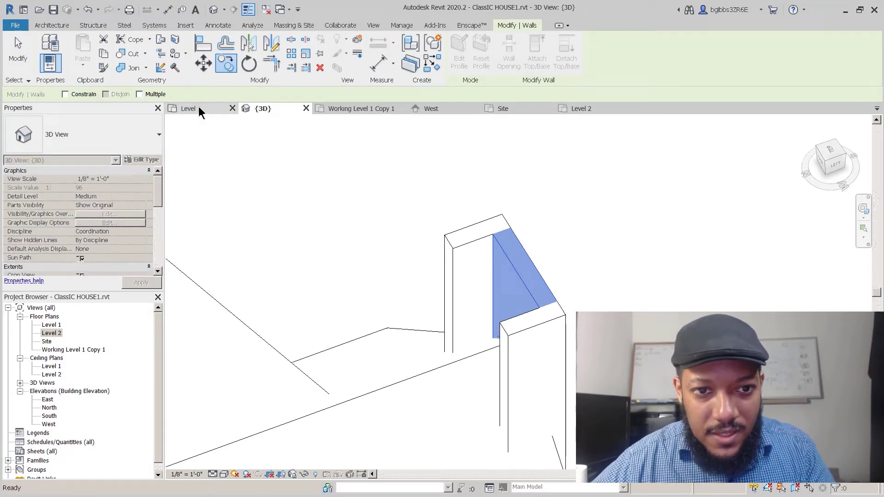
- In the Level 1 floor plan, copy the outer chimney wall inward, just inside the living room
left_click(198, 108)
scroll(338, 328, "up", 5)
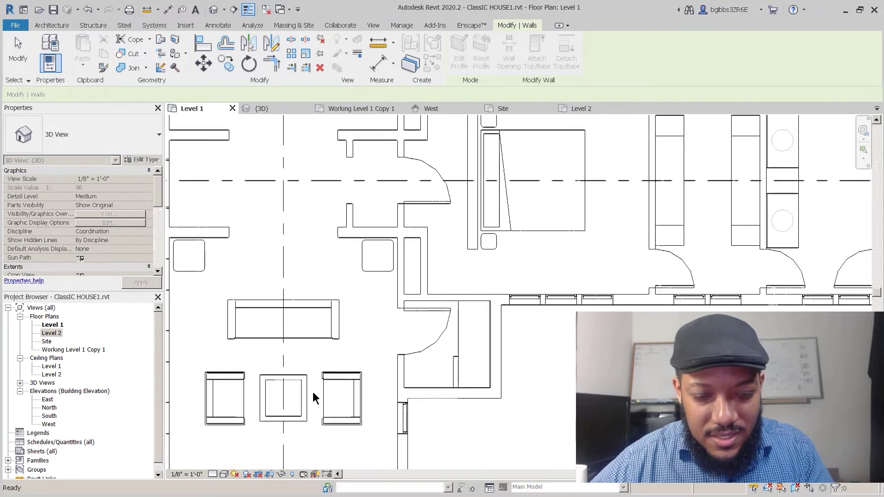
scroll(332, 343, "up", 2)
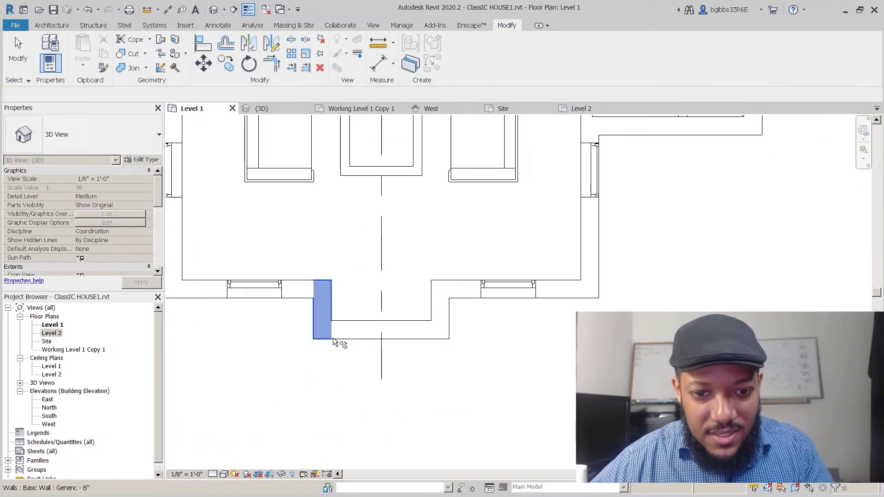
left_click(358, 340)
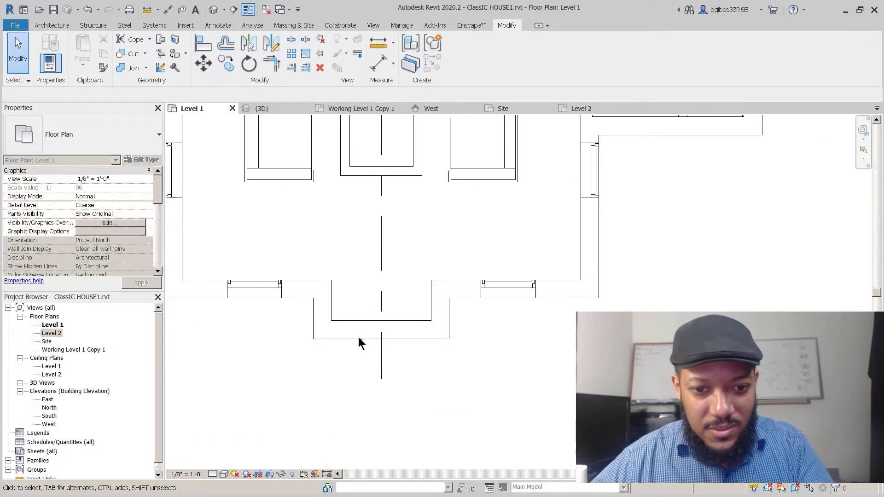
key("c")
key("o")
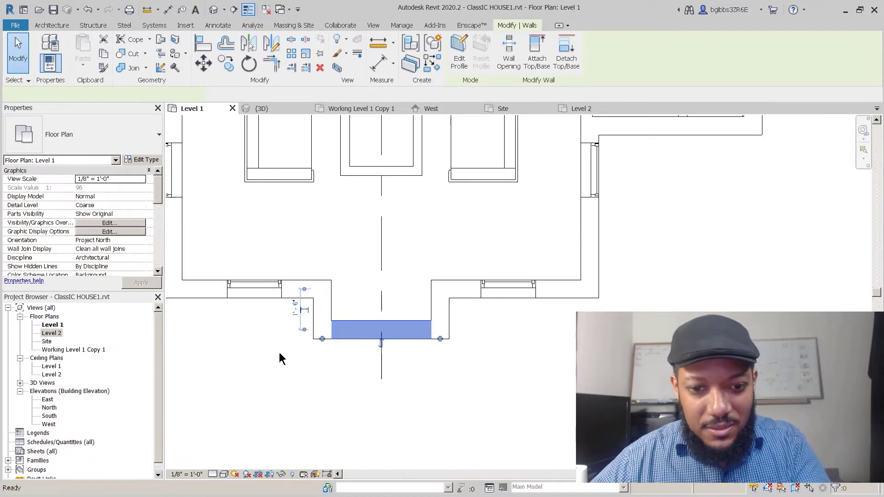
left_click(333, 344)
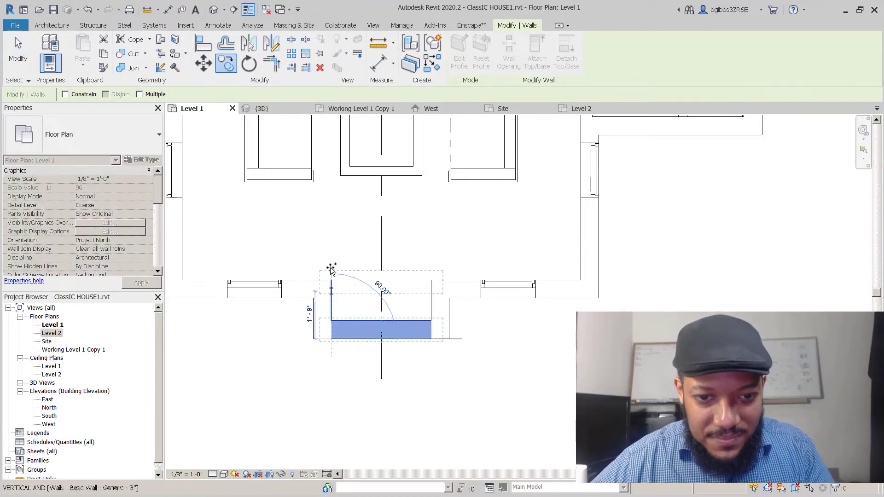
left_click(331, 270)
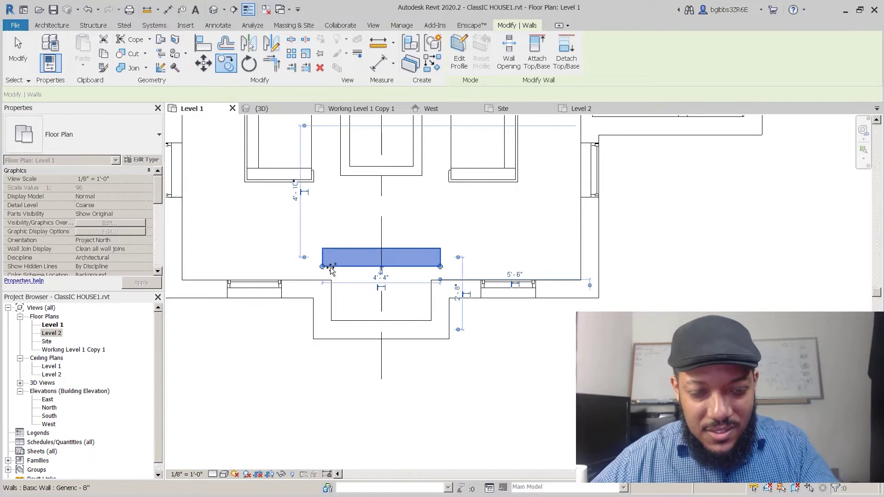
key("Escape")
left_click(339, 263)
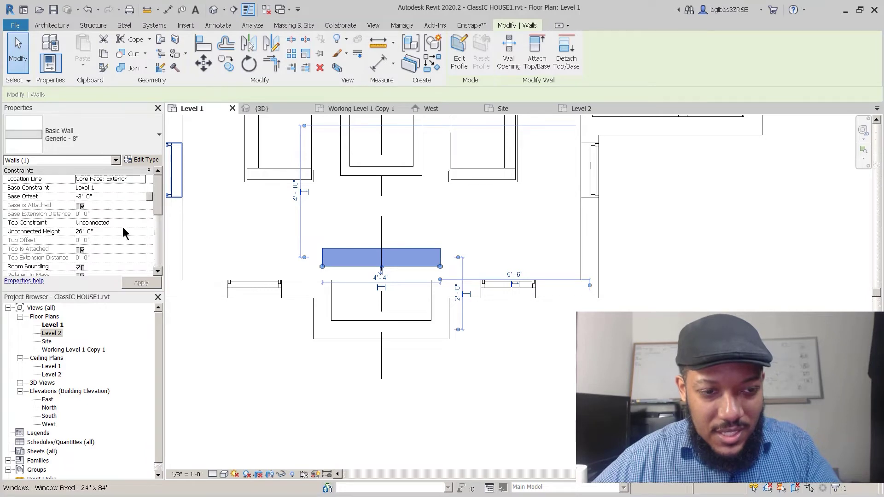
left_click(126, 196)
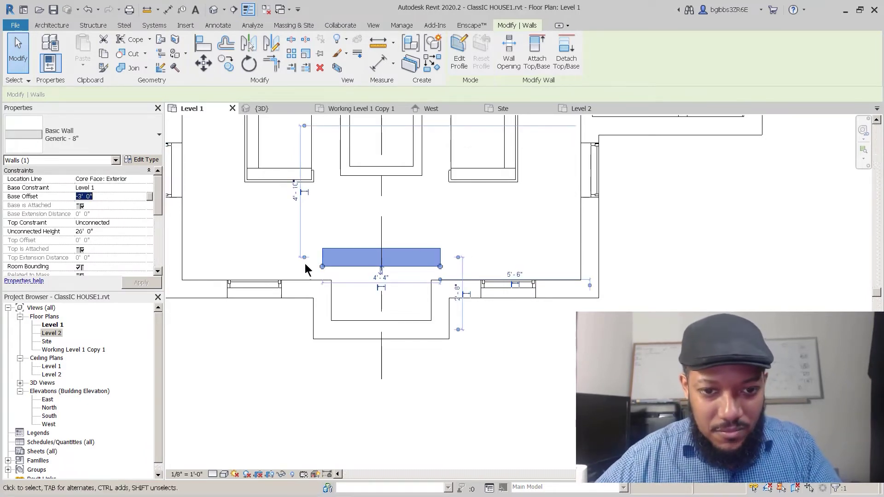
key("Escape")
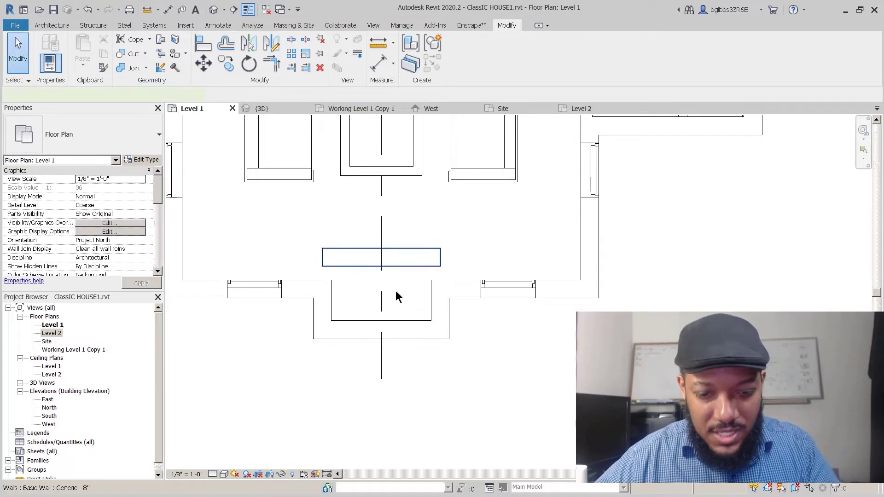
- Move the copied chimney wall 6" toward the exterior, flush with the inner face of the front wall
left_click(350, 265)
key("m")
key("v")
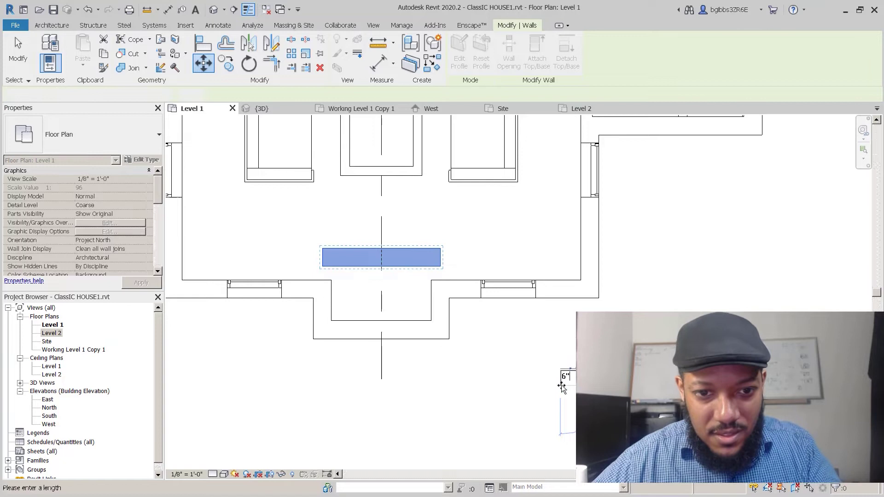
left_click(335, 276)
key("Escape")
- Trim the copied wall to corners with both chimney side walls, closing the chimney into a rectangle
scroll(343, 278, "up", 2)
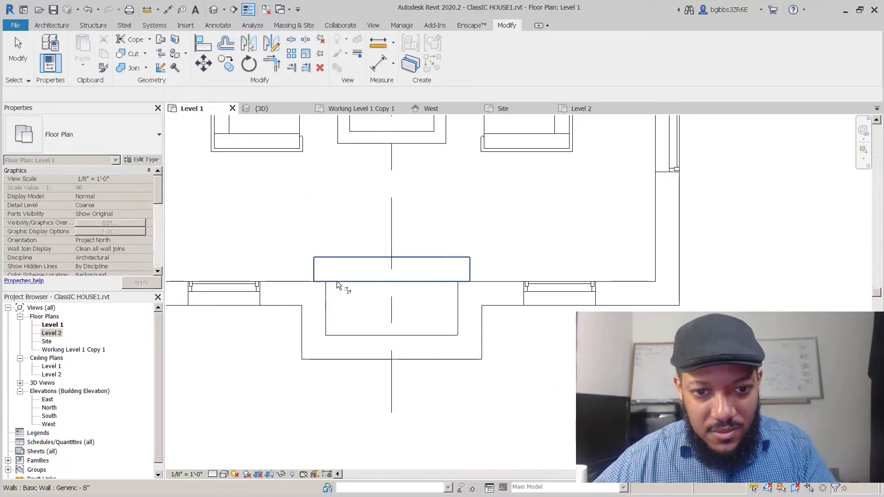
key("t")
key("r")
left_click(335, 280)
left_click(411, 290)
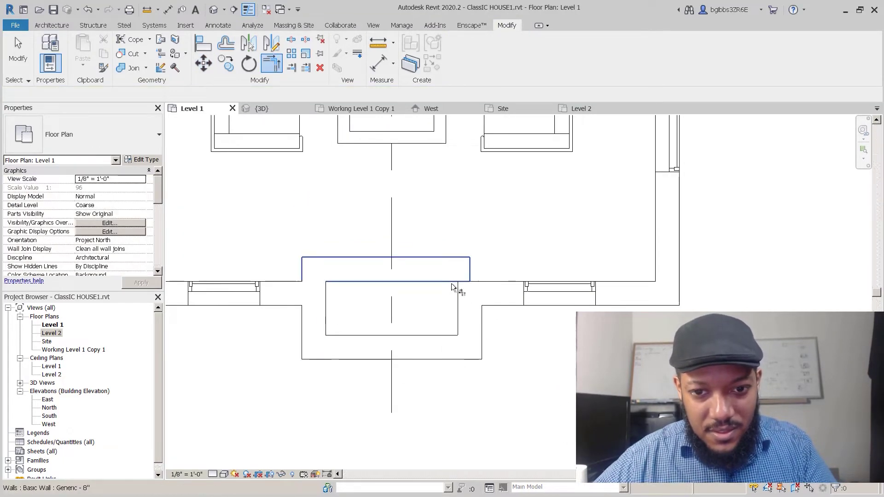
left_click(452, 281)
left_click(471, 304)
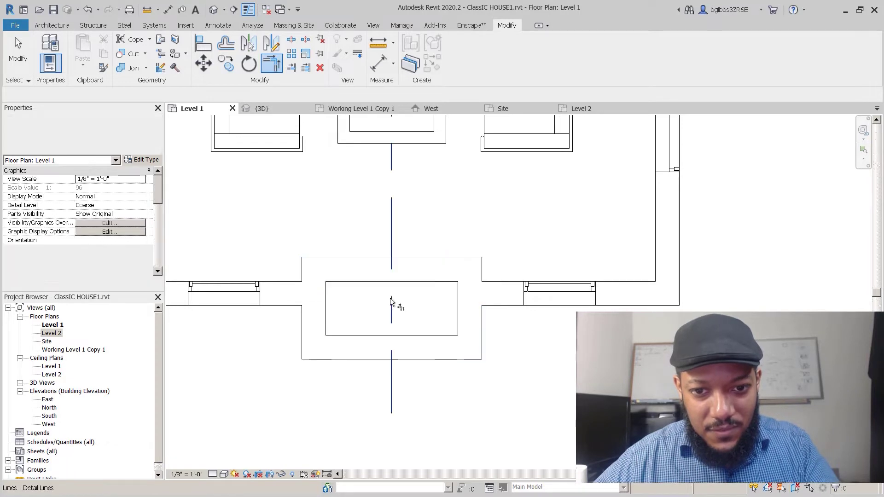
scroll(400, 228, "down", 2)
scroll(426, 263, "up", 2)
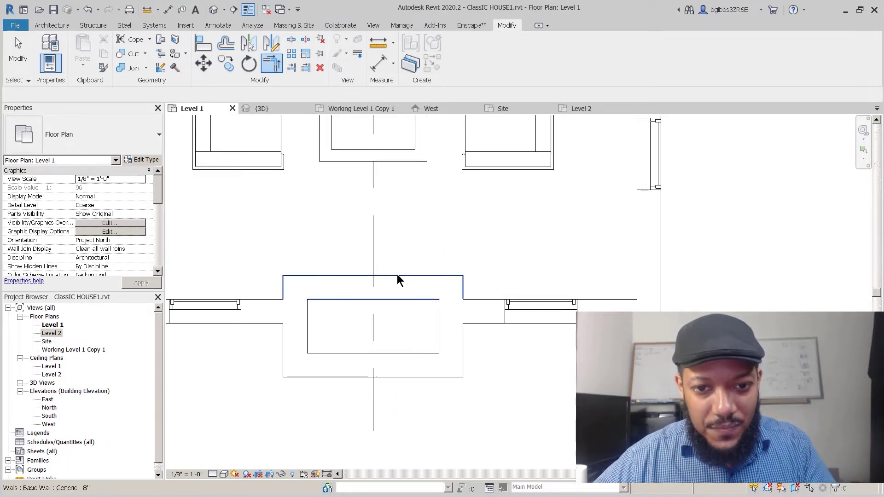
key("Escape")
- Cut a rectangular wall opening about 1' 7" wide through the chimney's inner wall, facing the living room
left_click(366, 299)
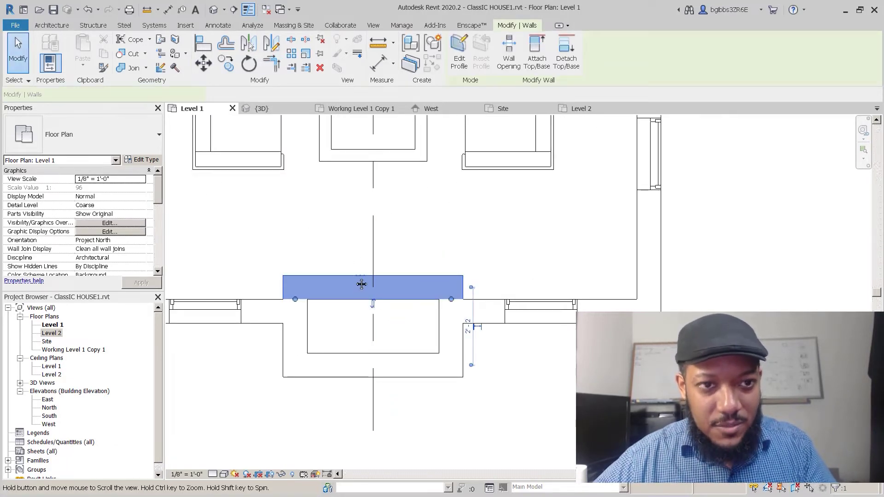
middle_click_drag(368, 299, 364, 306)
left_click(56, 28)
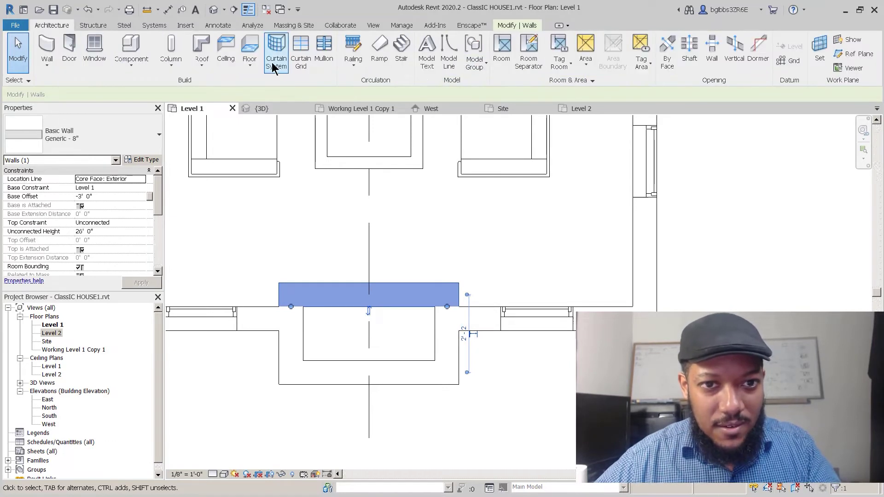
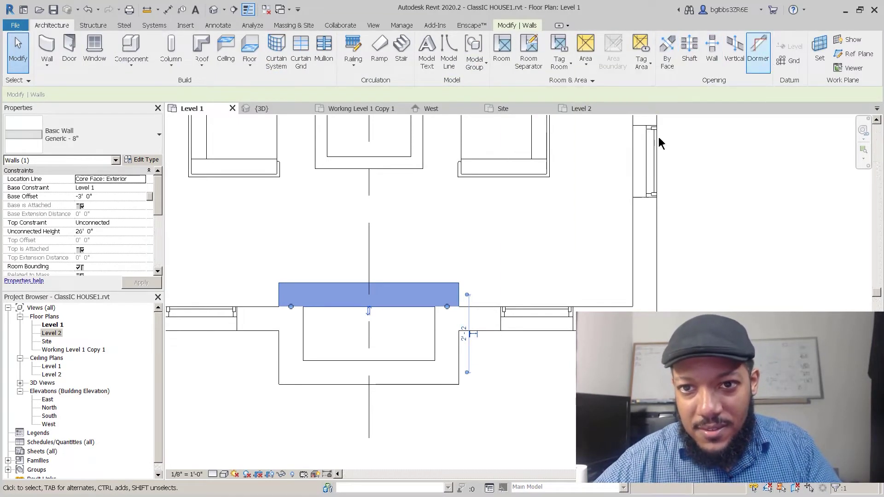
left_click(712, 66)
left_click(332, 284)
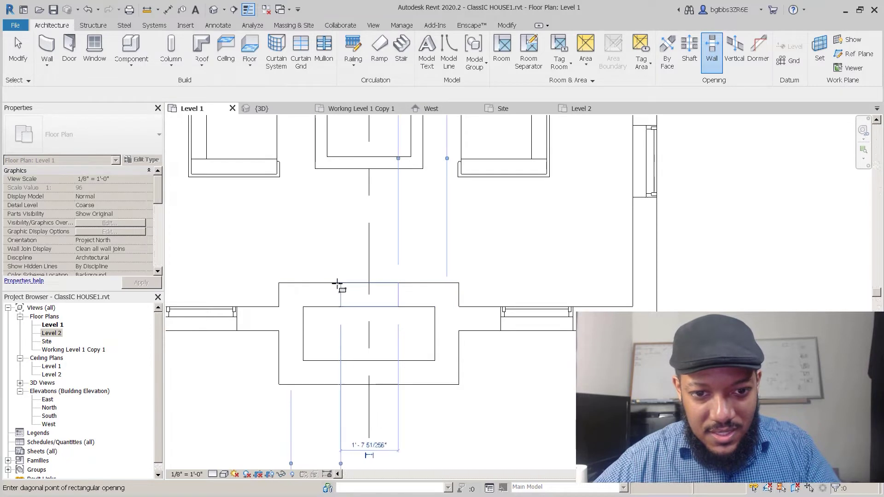
scroll(350, 295, "down", 2)
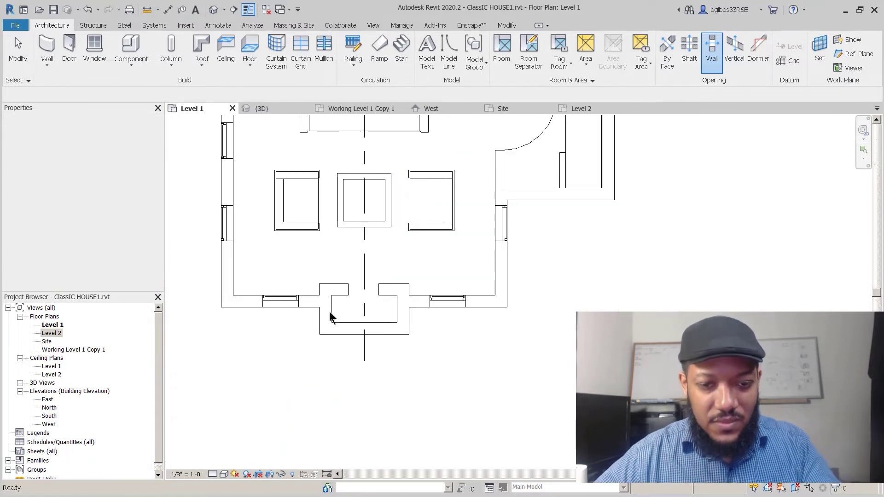
scroll(330, 311, "up", 2)
left_click(358, 288)
key("Escape")
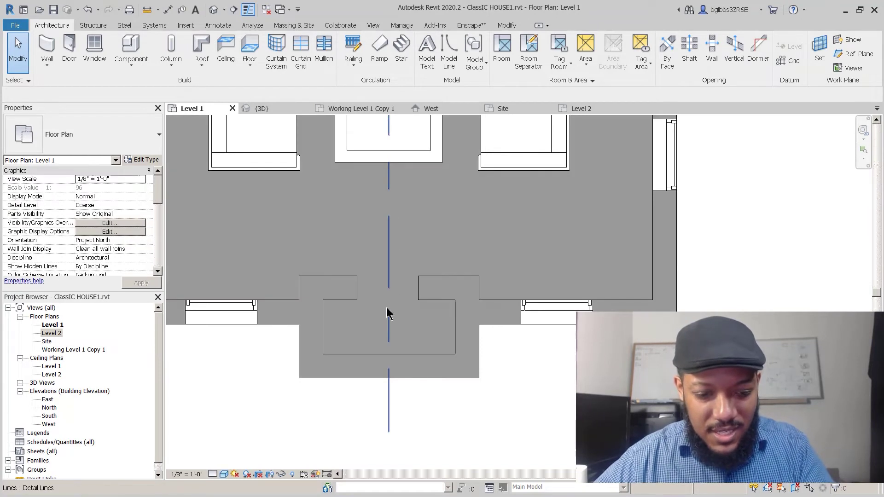
key("d")
key("i")
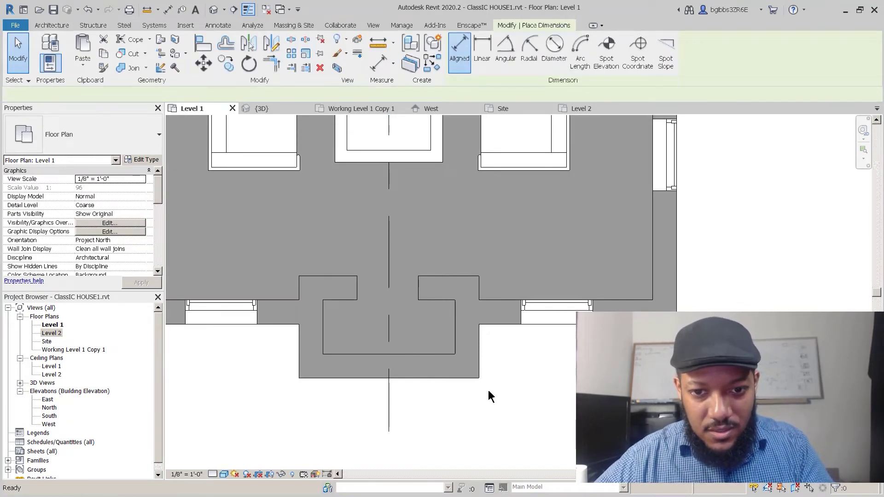
key("Escape")
- Switch the Level 1 floor plan's visual style from shaded to Hidden Line
scroll(489, 395, "down", 2)
middle_click_drag(464, 366, 376, 404)
scroll(375, 404, "down", 4)
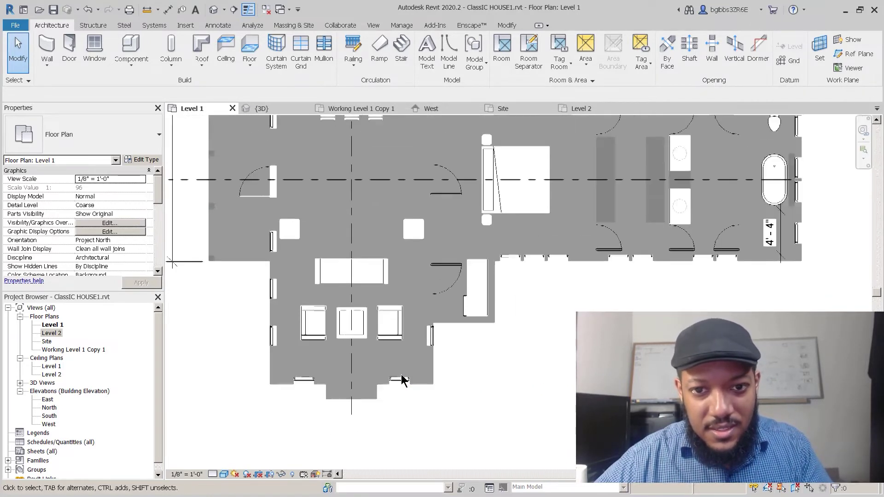
scroll(395, 385, "up", 3)
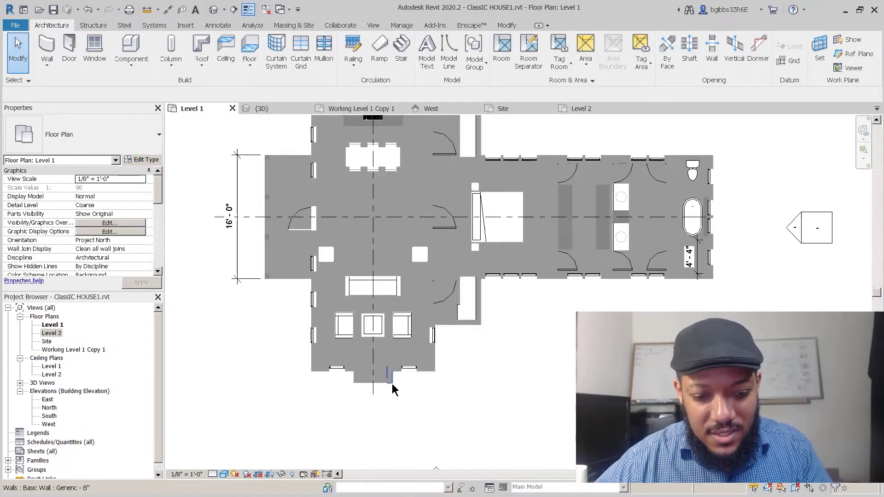
left_click(223, 475)
left_click(240, 422)
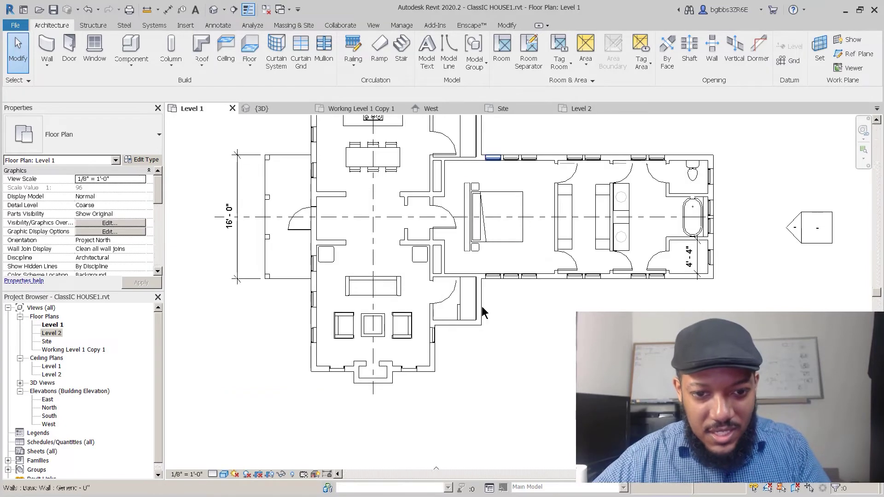
scroll(369, 366, "up", 5)
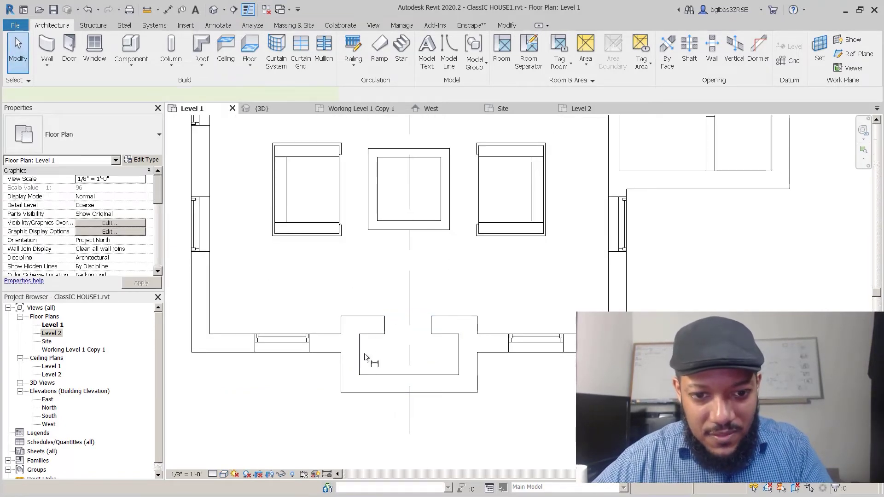
key("d")
key("i")
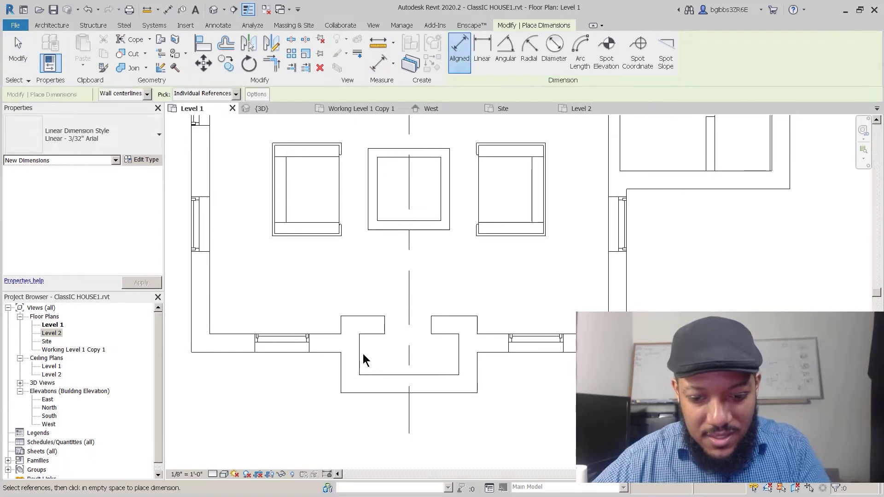
left_click(361, 353)
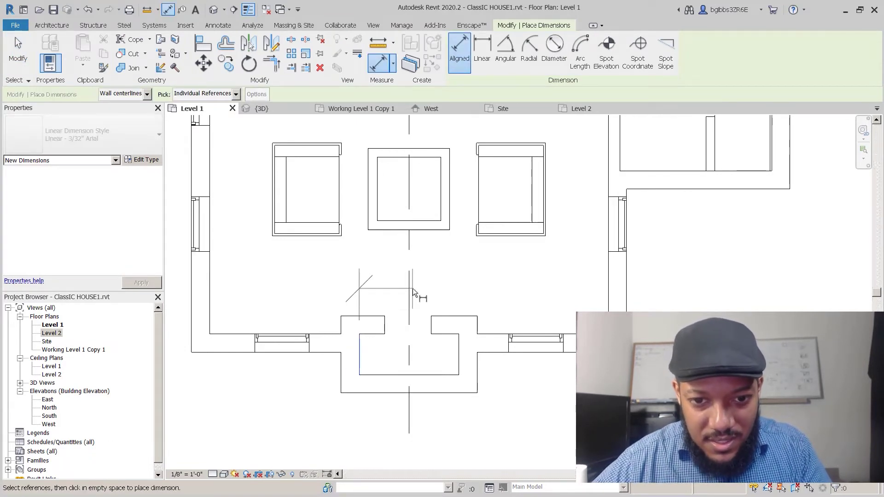
key("Escape")
key("Escape")
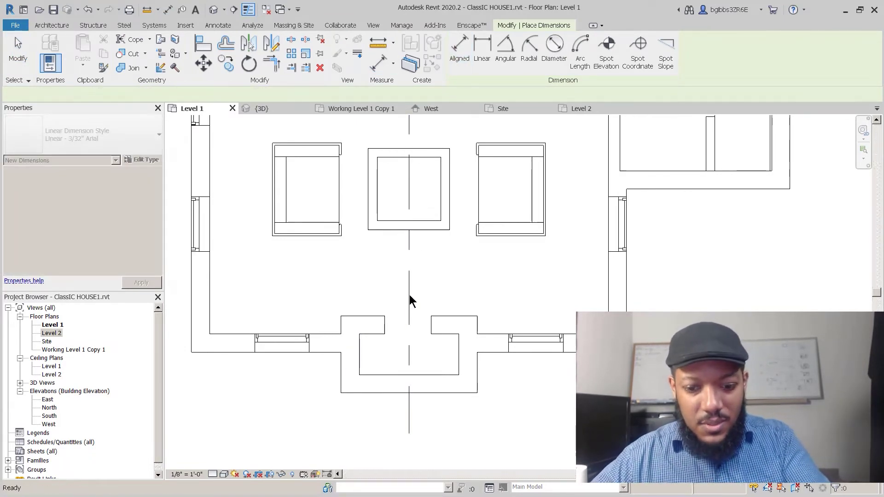
- Offset copies of the living room's vertical centerline 18" to both sides across the chimney
key("o")
key("f")
left_click_drag(139, 98, 87, 92)
type("18\"")
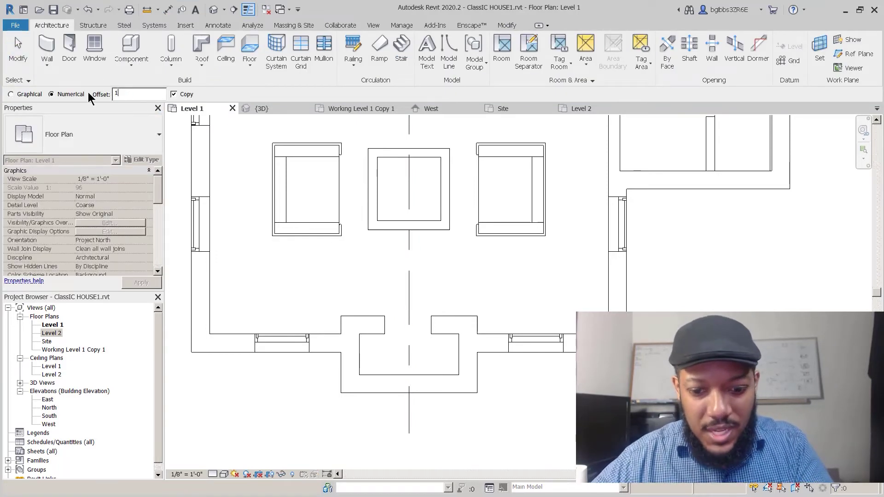
left_click(410, 301)
- Align both sides of the fireplace opening with the two offset lines, and delete those helper lines
scroll(396, 313, "up", 2)
key("a")
key("l")
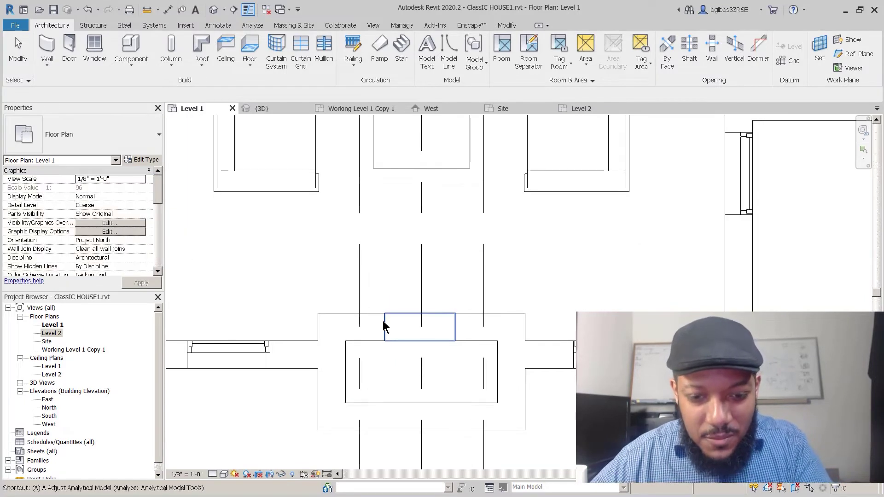
left_click(386, 325)
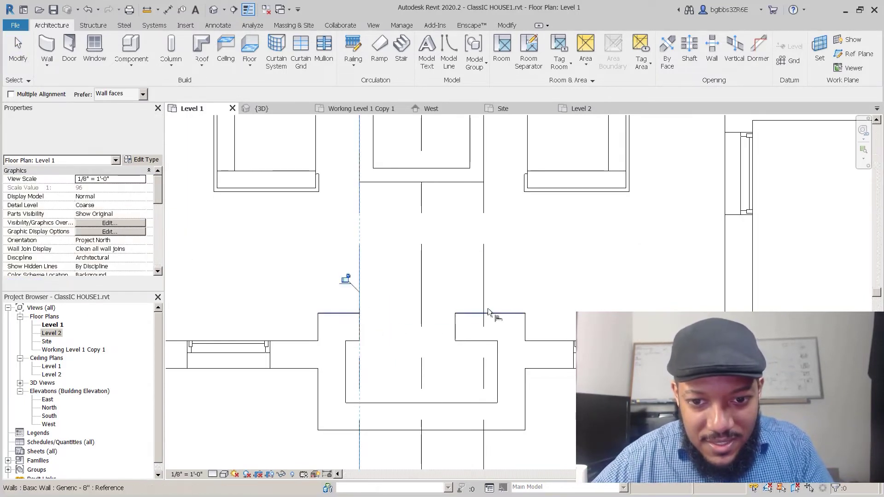
left_click(484, 305)
left_click(456, 324)
scroll(463, 318, "down", 3)
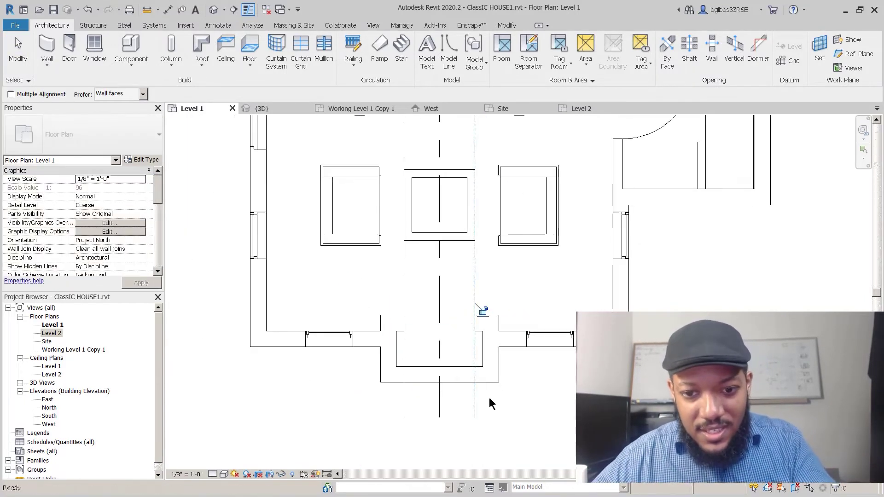
key("Escape")
key("Delete")
- In the 3D view, attach the top of the bedroom wing's windowed end wall to the gable roof above it
left_click(292, 111)
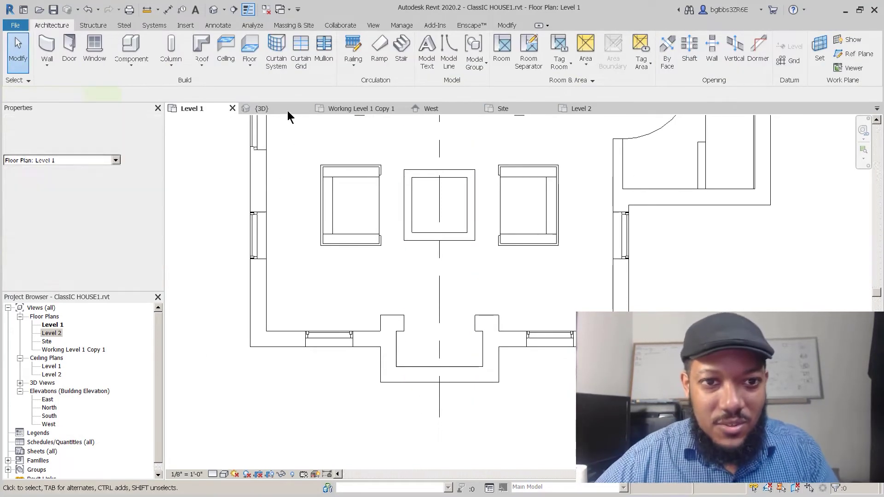
scroll(459, 329, "down", 5)
middle_click_drag(524, 410, 493, 303, "shift")
scroll(493, 302, "up", 6)
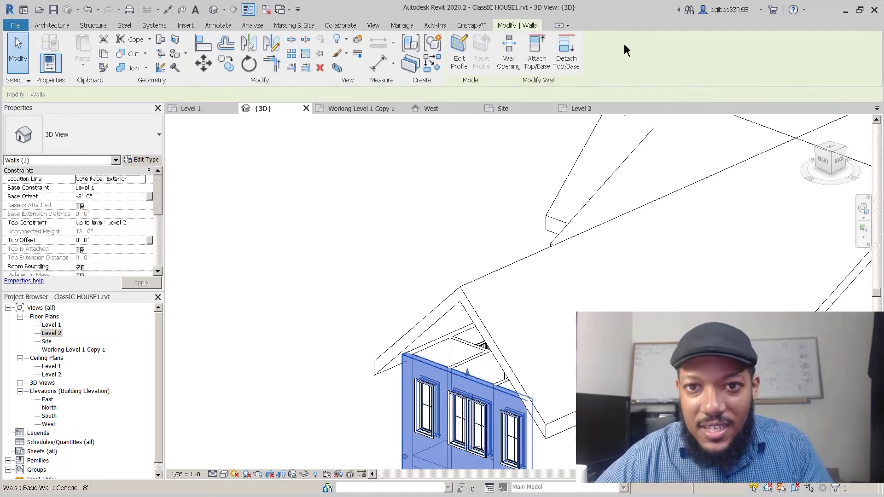
left_click(546, 54)
left_click(479, 312)
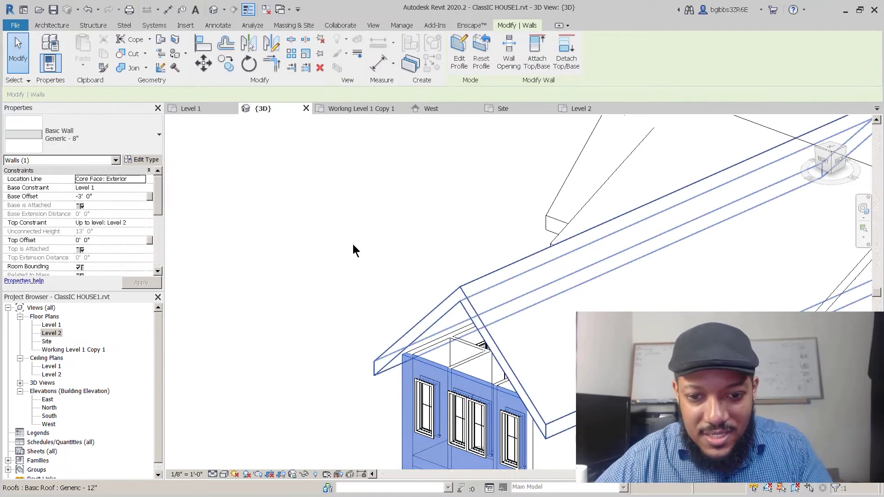
scroll(363, 230, "down", 6)
left_click(364, 231)
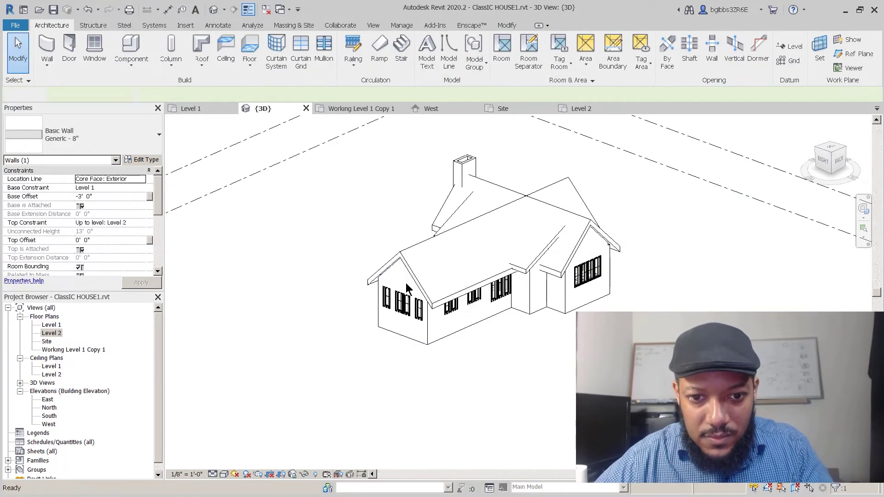
- Examine the house's exterior in the shaded 3D view, including the roofs, chimney and entry porch
scroll(682, 373, "up", 1)
middle_click_drag(489, 334, 379, 281, "shift")
scroll(363, 199, "up", 5)
middle_click_drag(413, 364, 474, 345, "shift")
scroll(457, 274, "down", 3)
scroll(467, 374, "up", 2)
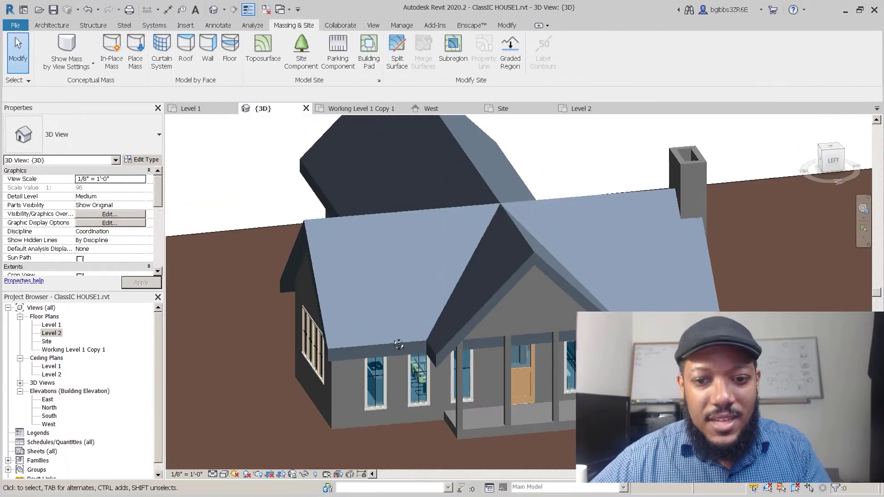
mouse_move(465, 304)
middle_mouse_down("shift")
mouse_move(460, 292)
mouse_move(511, 329)
middle_mouse_up("shift")
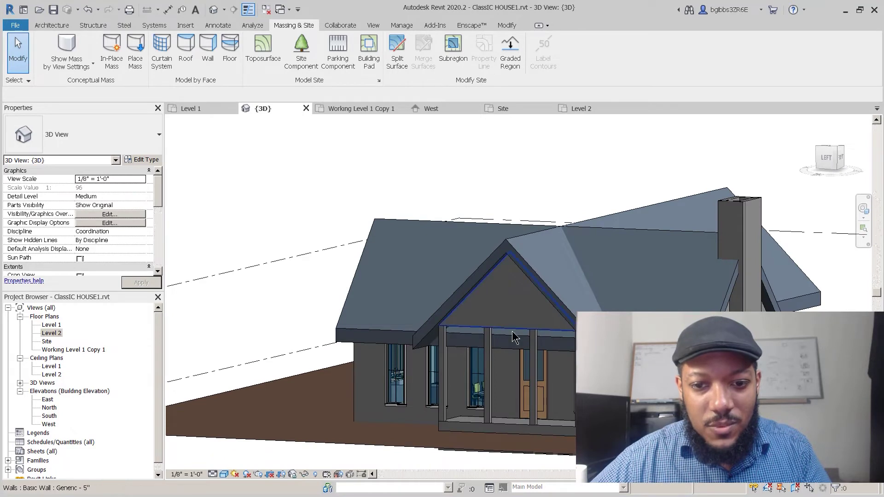
- Set the base offset of the three Level 2 walls under the entry porch's gable roof to -2' 0"
left_click(508, 330)
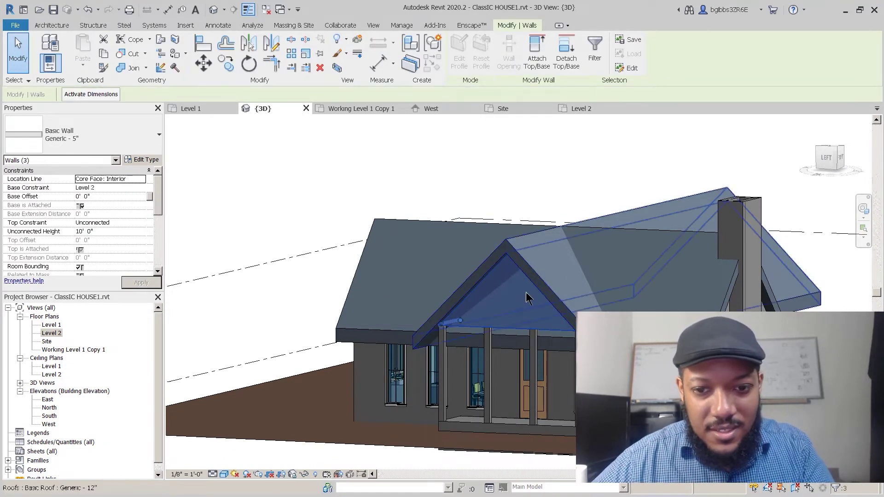
middle_click_drag(427, 296, 558, 223, "shift")
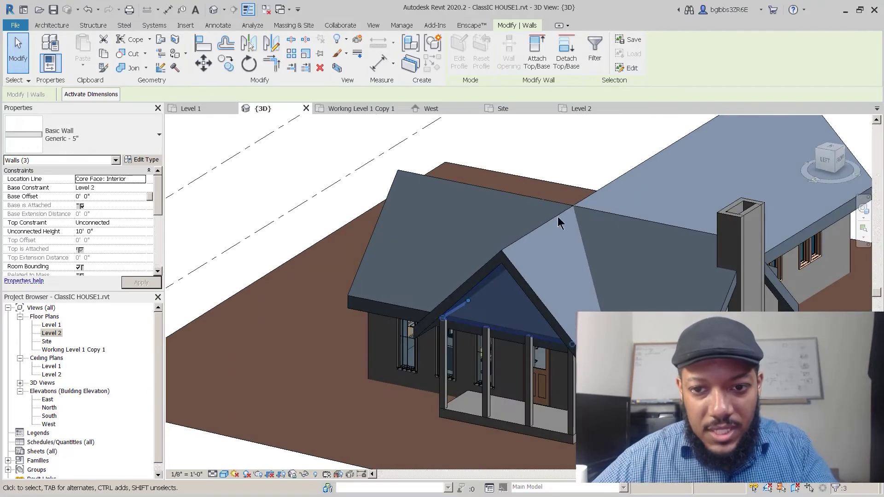
middle_click_drag(592, 310, 567, 319)
middle_click_drag(517, 245, 443, 240)
middle_click_drag(438, 320, 417, 373, "shift")
scroll(418, 377, "up", 5)
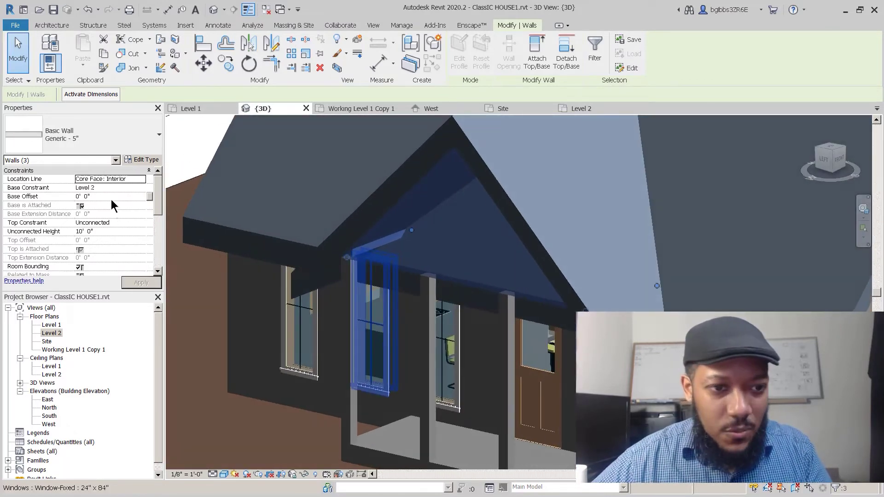
left_click(116, 198)
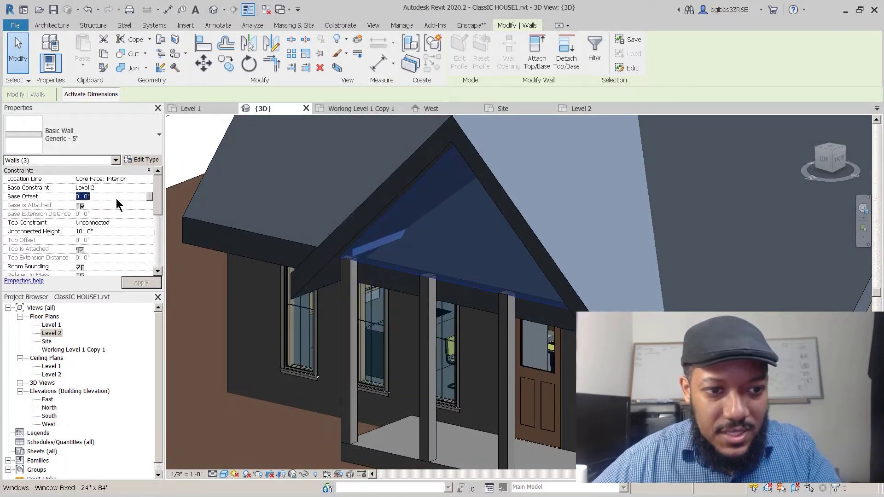
type("-2")
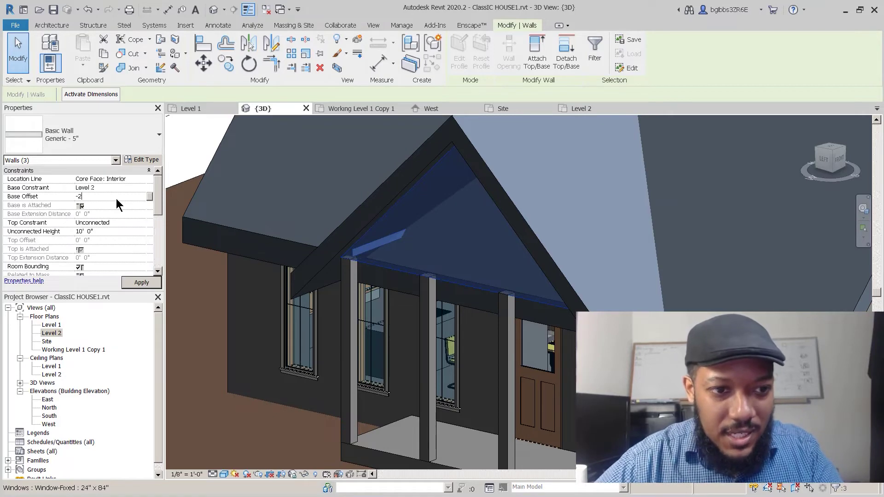
key("Return")
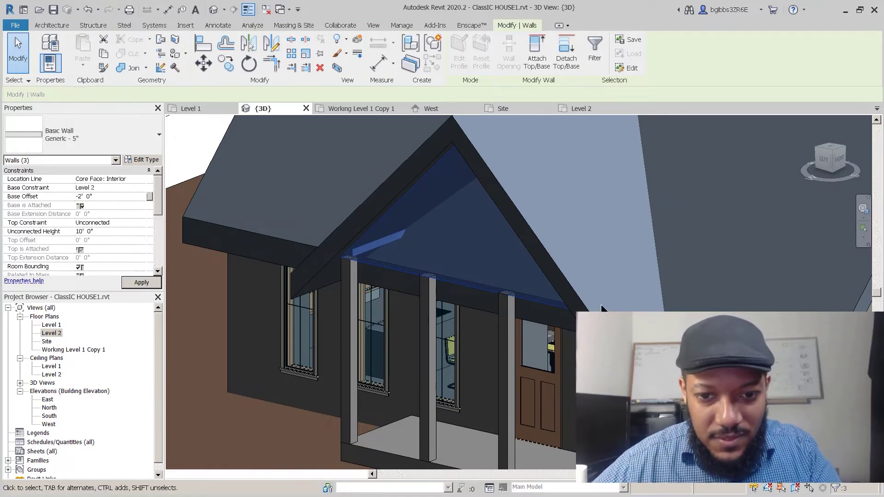
scroll(471, 316, "down", 2)
middle_click_drag(471, 318, 471, 264, "shift")
left_click(322, 258)
middle_click_drag(361, 287, 454, 319, "shift")
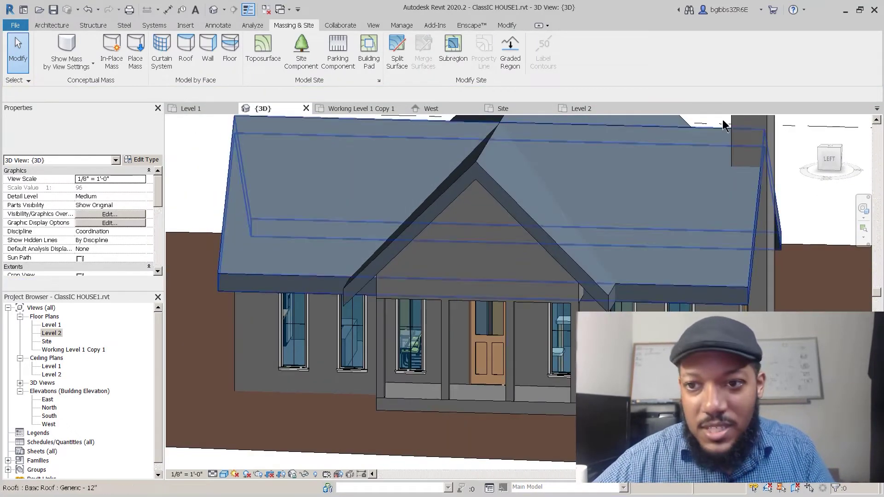
- In the West elevation, place a fixed window centered in the porch gable wall and change its type to 24" x 36"
left_click(432, 109)
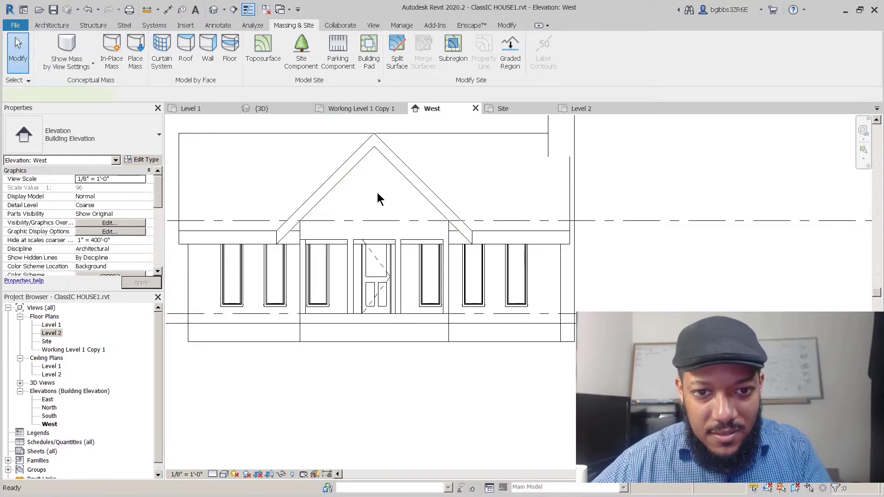
key("w")
key("n")
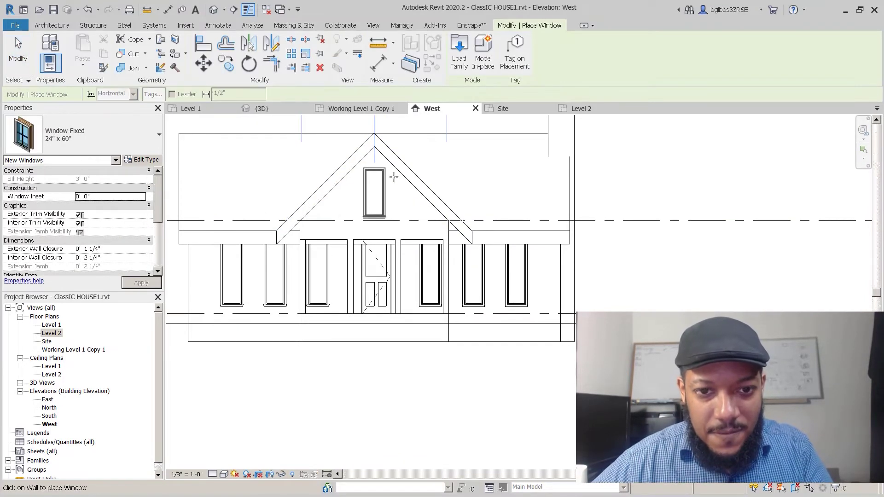
scroll(376, 196, "up", 4)
key("Escape")
key("Escape")
left_click(347, 196)
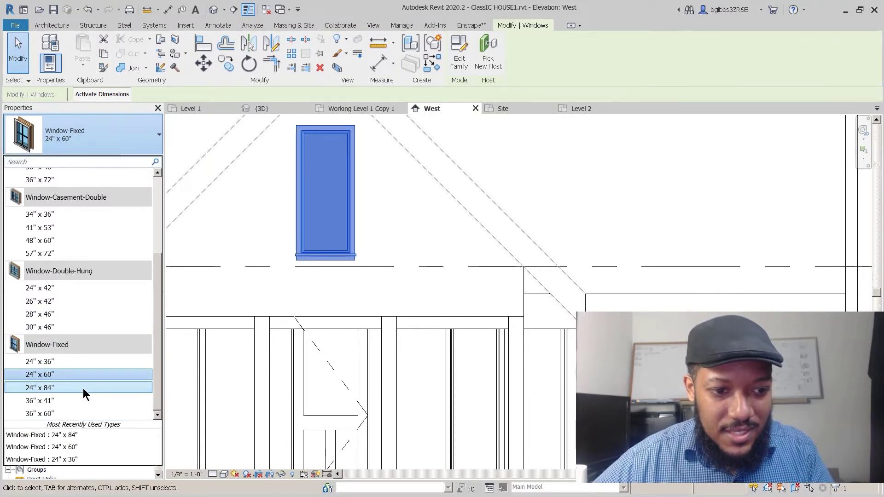
left_click(78, 361)
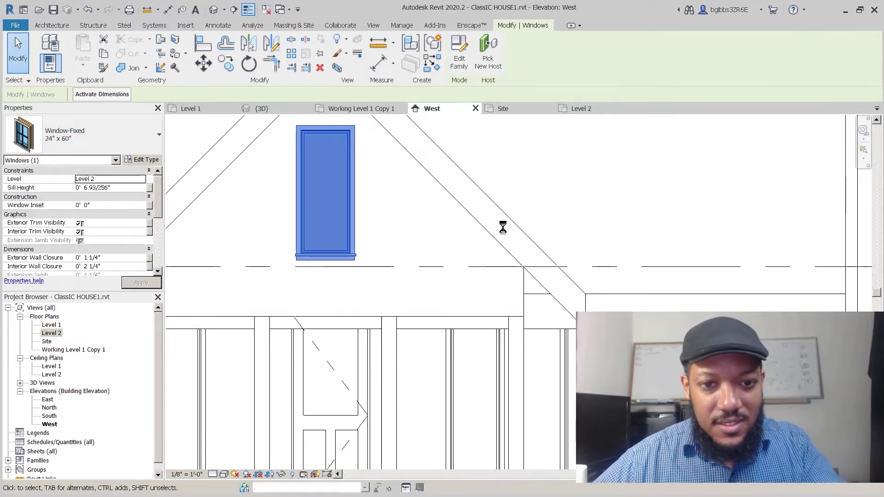
- Move the porch gable window straight up a short distance within the gable wall
scroll(428, 273, "down", 2)
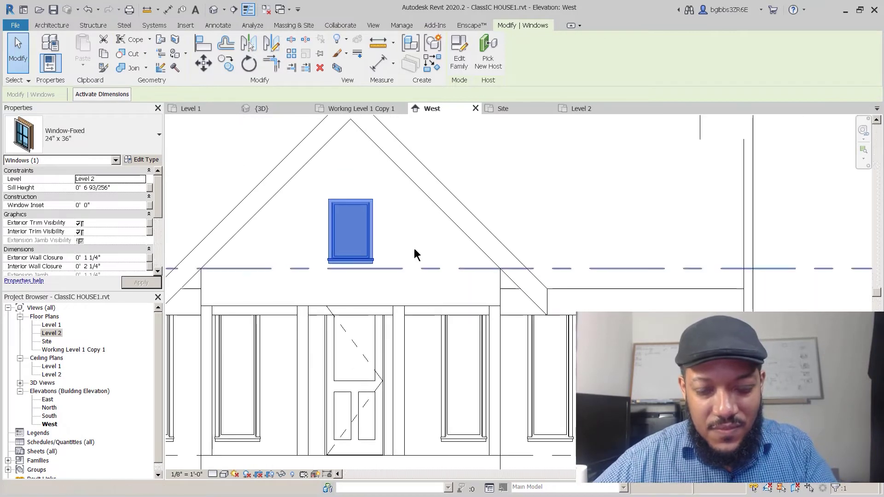
key("m")
key("v")
left_click(413, 244)
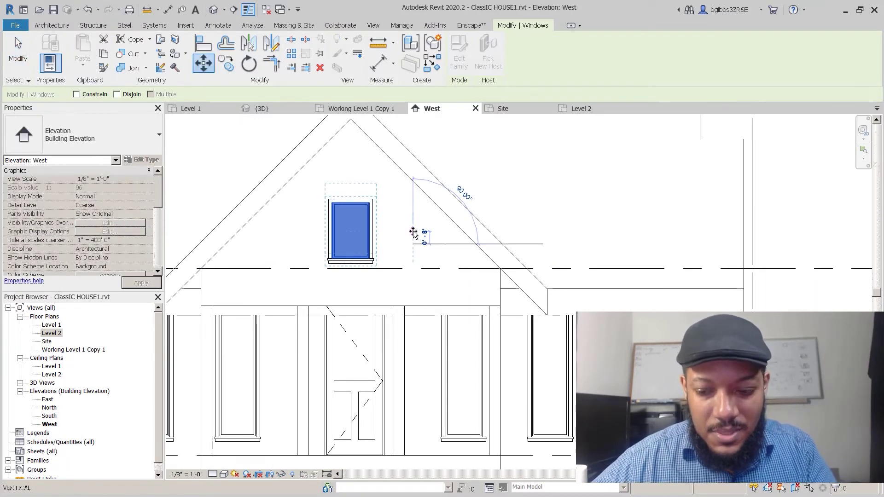
left_click(413, 226)
left_click(388, 195)
scroll(376, 238, "down", 4)
scroll(352, 290, "up", 4)
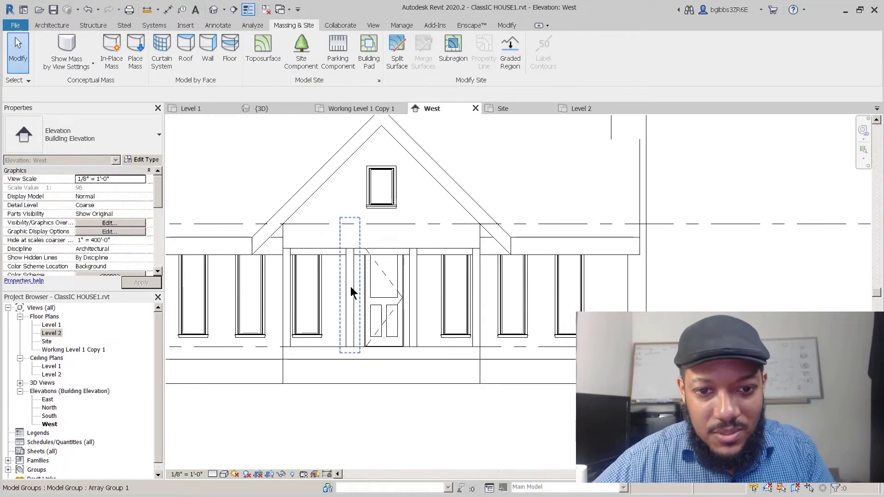
- Set the base offset of the three chained walls under the entry porch's gable roof to -1' 0"
scroll(400, 266, "down", 1)
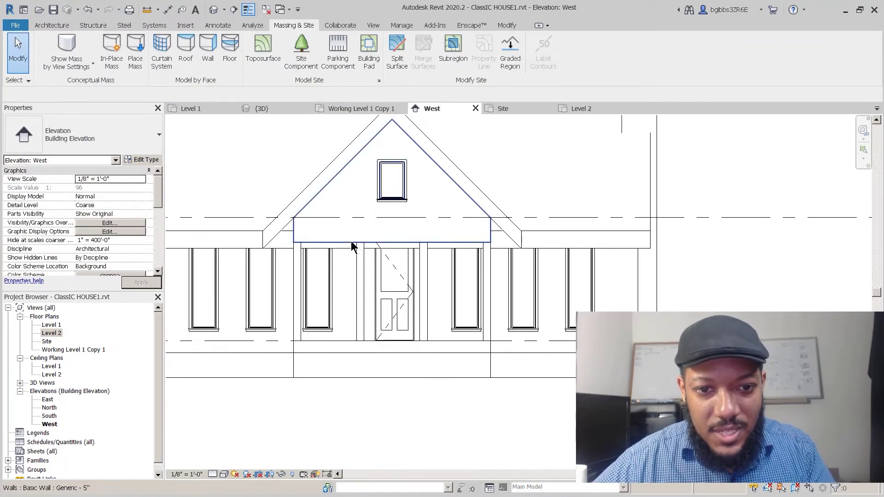
left_click(282, 226)
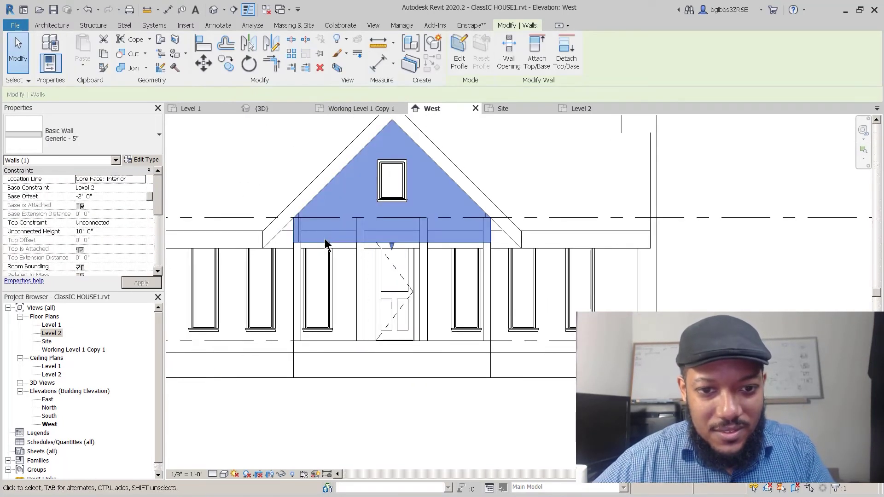
key("Escape")
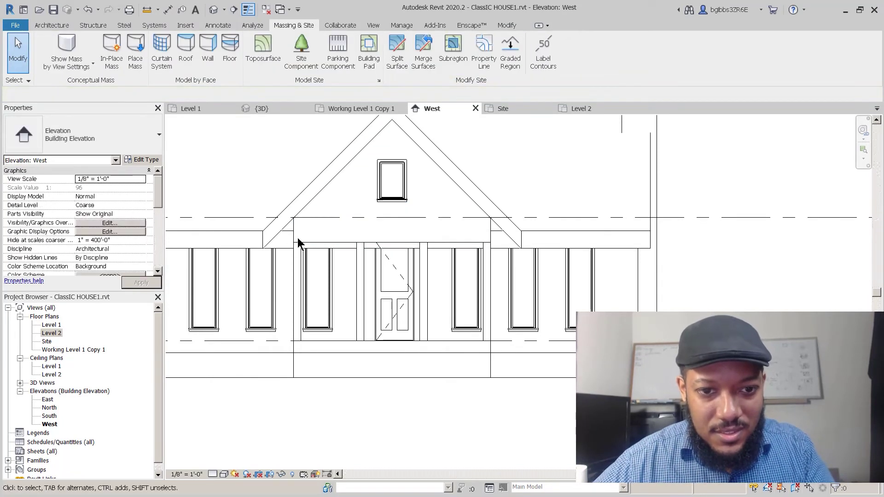
key("Tab")
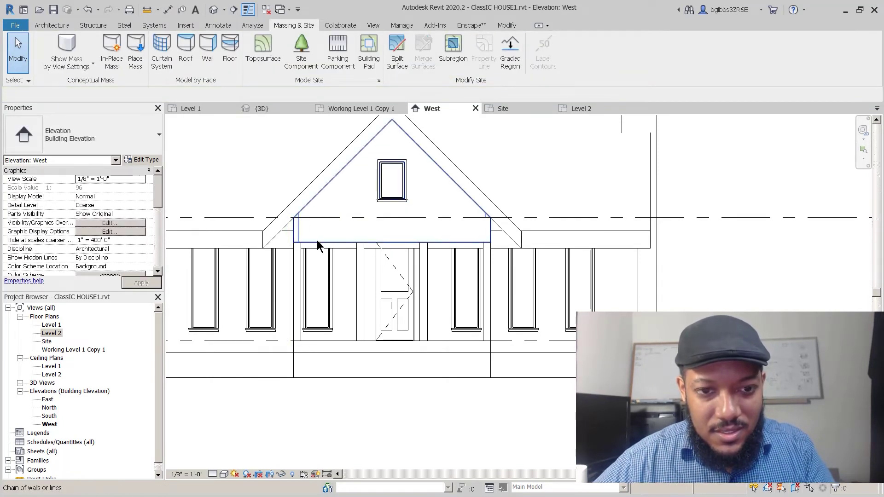
left_click(317, 240)
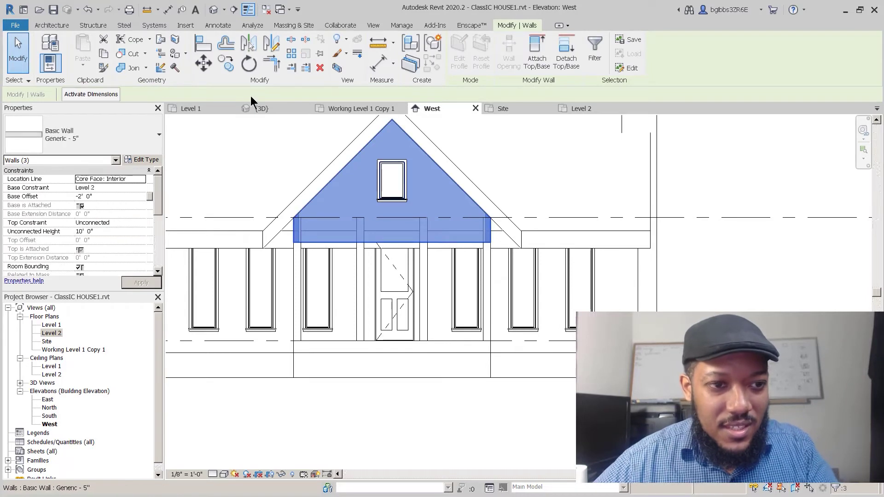
left_click(112, 197)
type("-1")
key("Return")
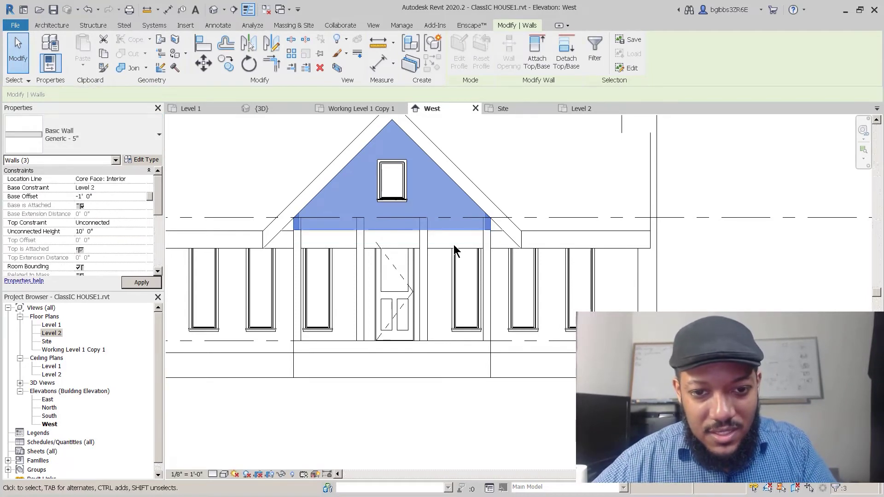
key("Escape")
scroll(463, 236, "down", 3)
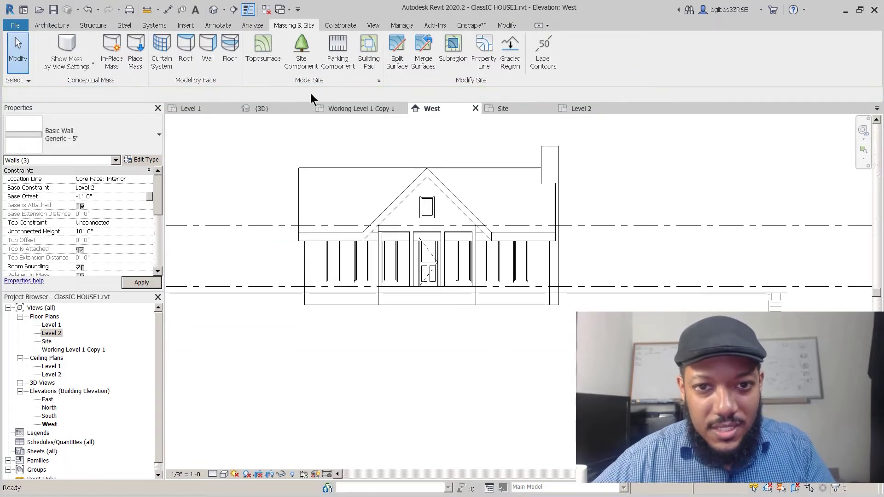
scroll(493, 213, "up", 2)
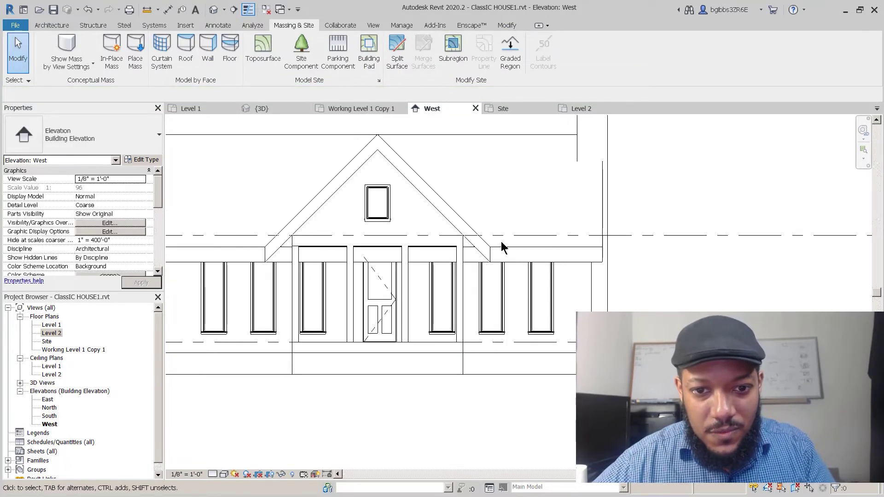
- Examine the entry porch's roof, gable wall and eaves in the 3D view, from below and from above
left_click(198, 109)
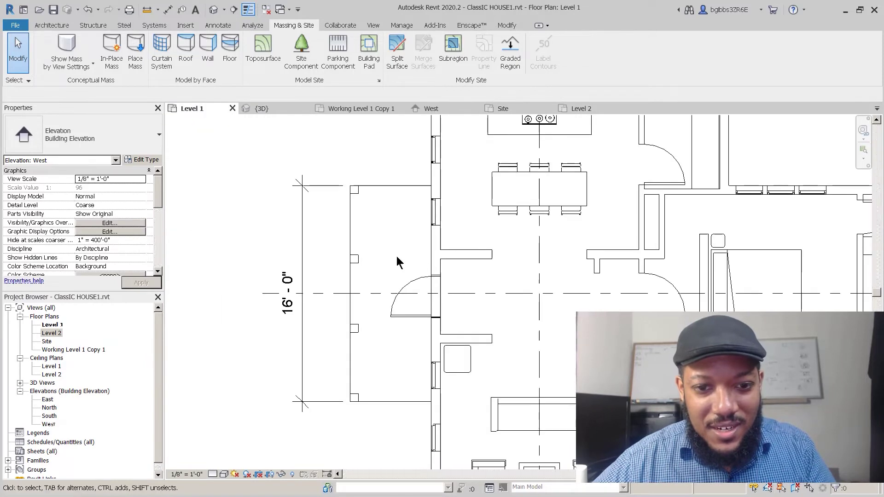
left_click(256, 108)
middle_click_drag(344, 292, 581, 272, "shift")
scroll(501, 285, "up", 5)
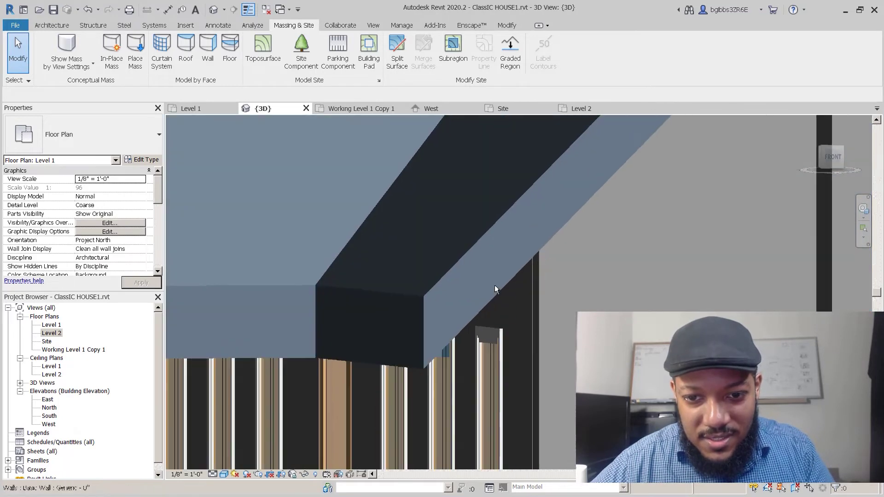
scroll(499, 234, "down", 3)
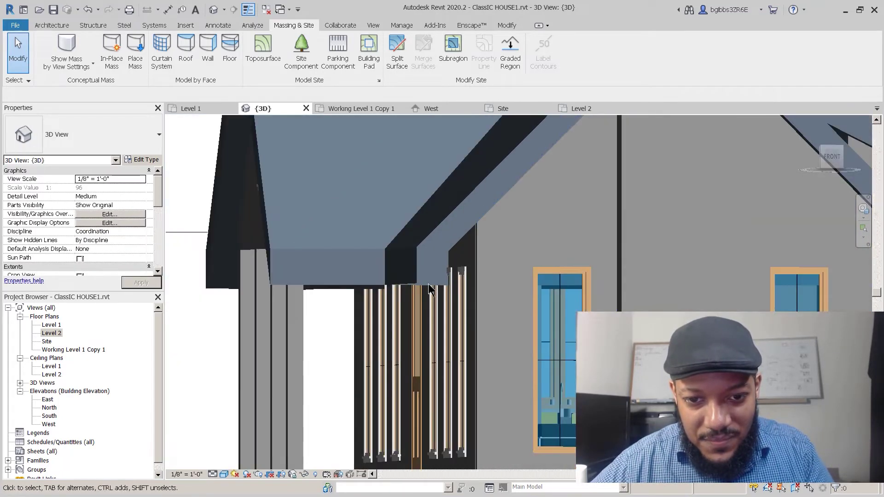
middle_click_drag(499, 236, 515, 175, "shift")
scroll(499, 263, "down", 5)
scroll(516, 170, "up", 2)
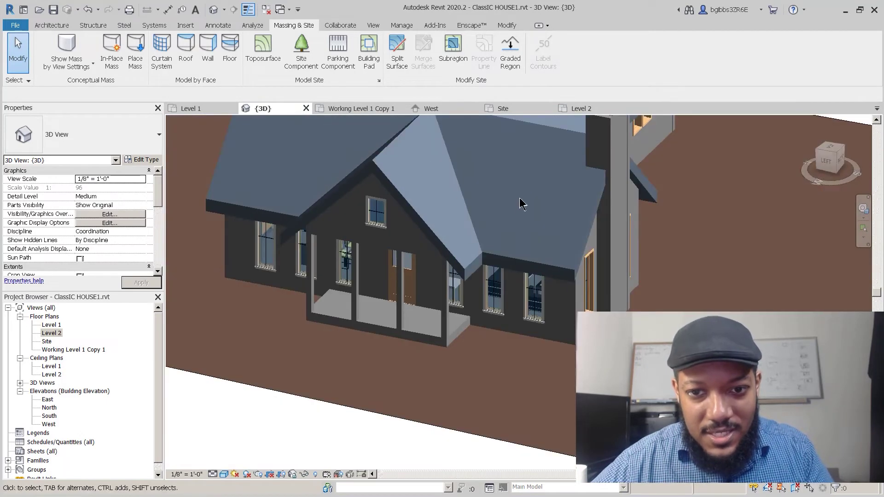
scroll(519, 199, "down", 4)
scroll(523, 164, "up", 2)
- Cut a triangular vertical opening in the front roof, sketched in the Site plan from the ridge crossing to the two porch eave corners
left_click(522, 174)
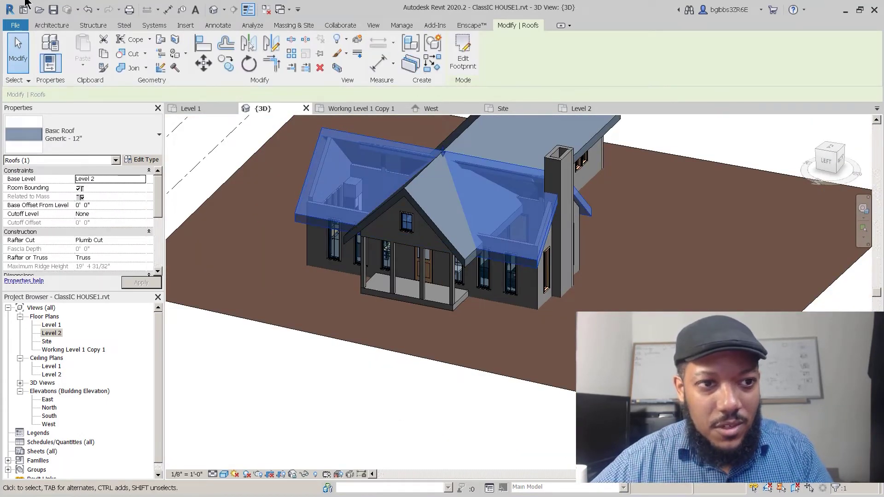
left_click(51, 25)
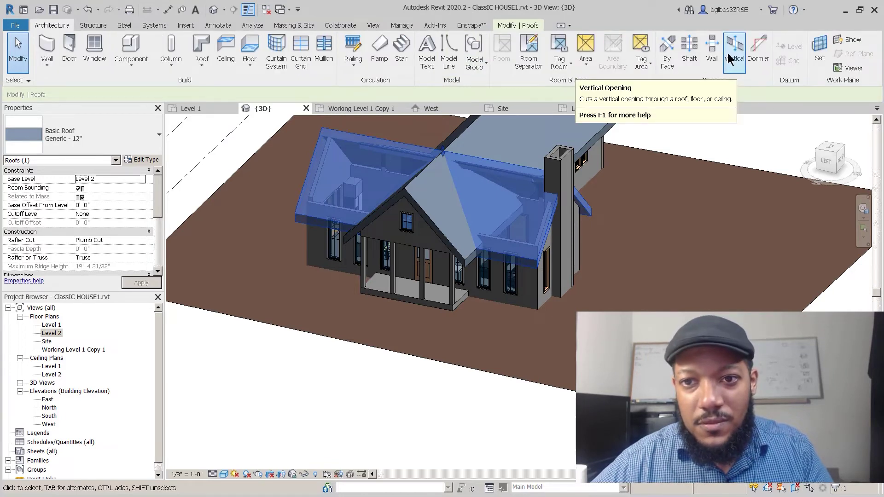
left_click(732, 54)
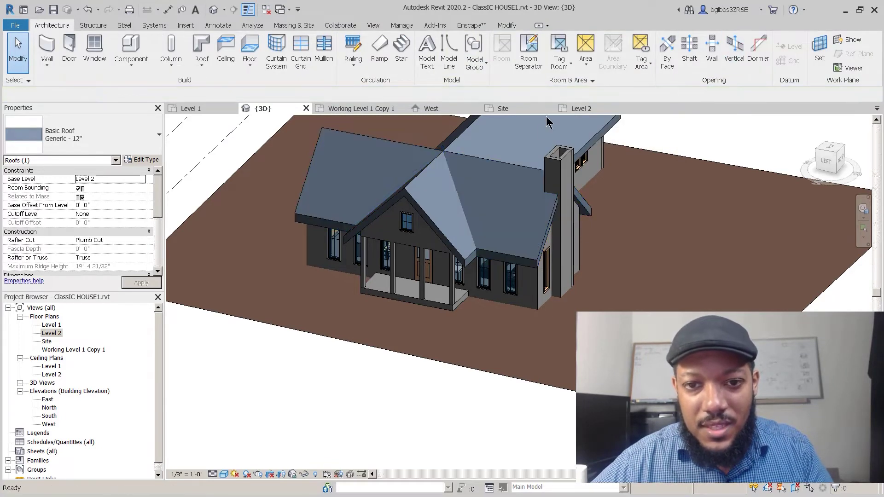
left_click(484, 209)
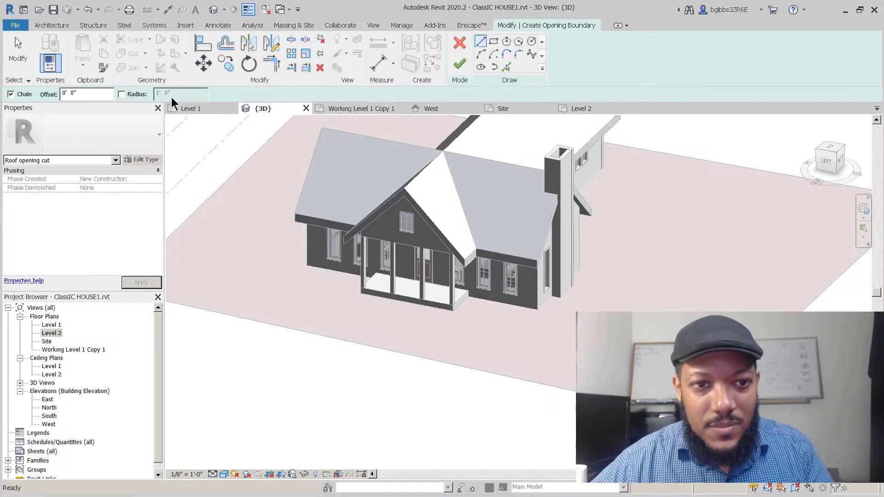
left_click(527, 111)
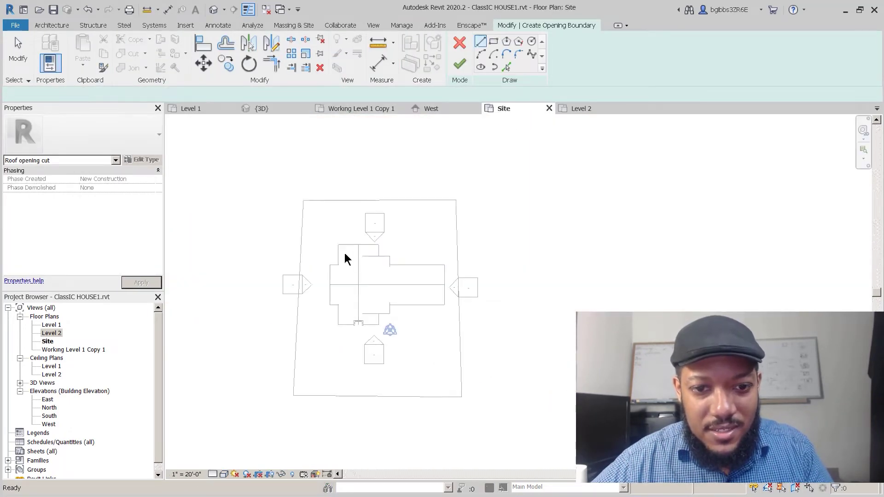
scroll(340, 279, "up", 5)
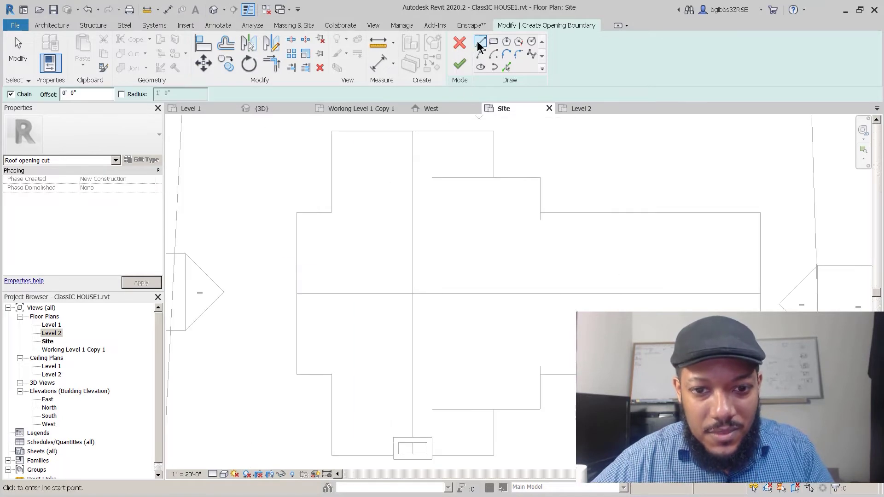
left_click(412, 293)
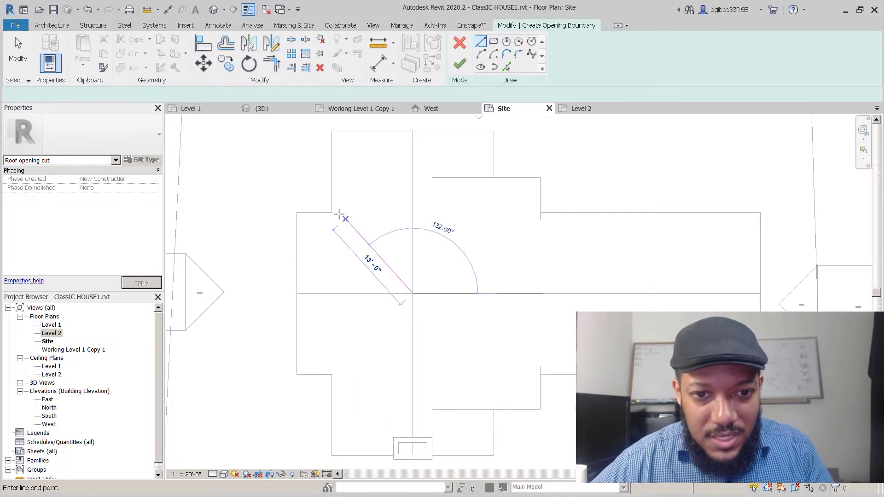
left_click(332, 212)
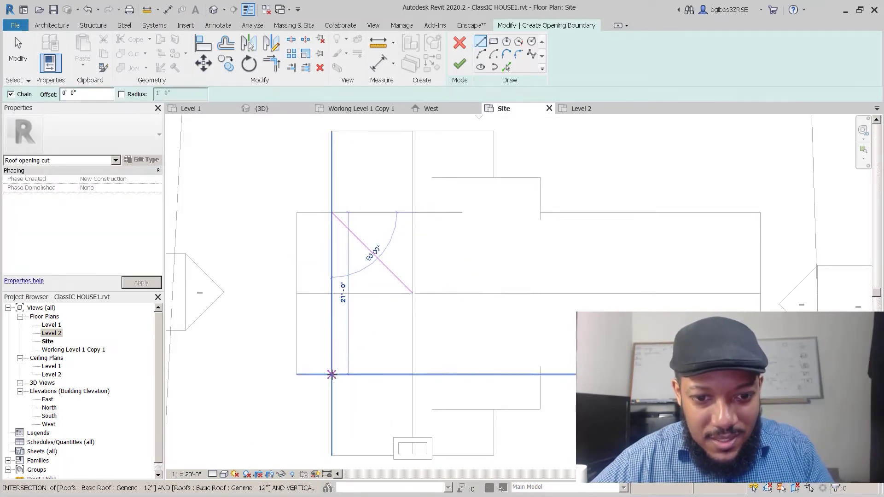
left_click(332, 374)
left_click(413, 294)
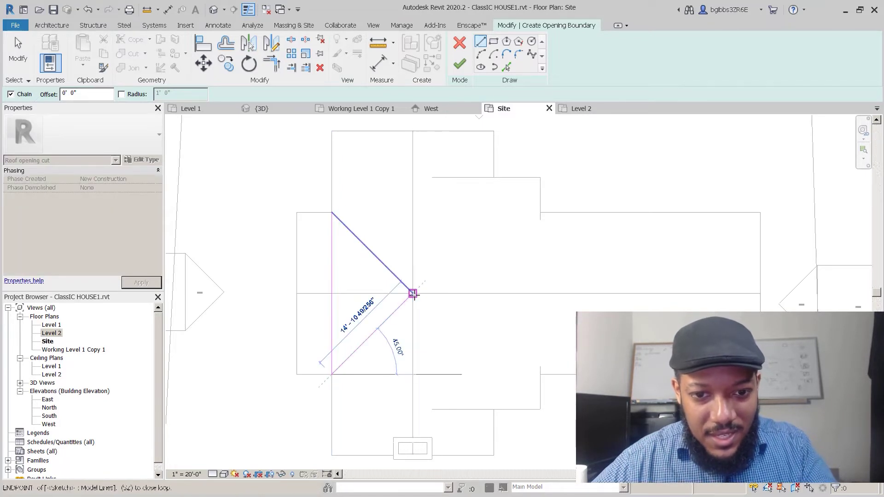
key("Escape")
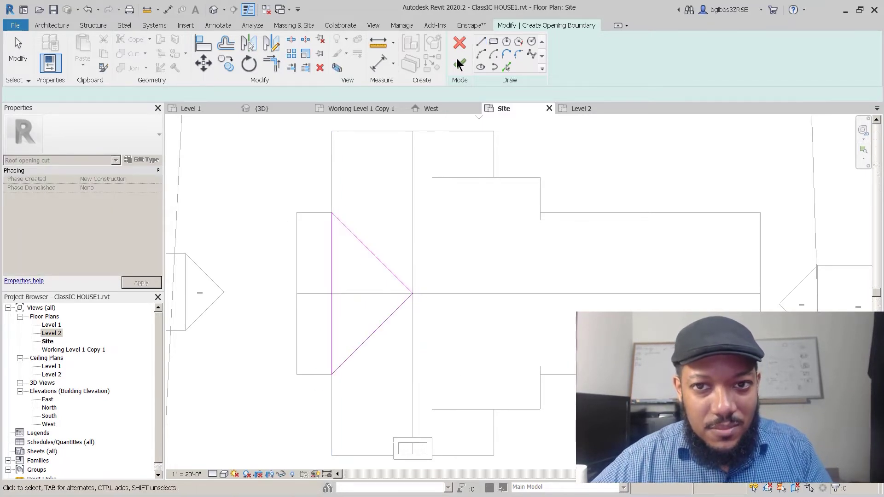
- Examine the cut roof in the 3D view from beneath the porch, from above and around the chimney side
left_click(281, 111)
middle_click_drag(397, 316, 433, 240, "shift")
scroll(386, 237, "up", 5)
scroll(433, 240, "down", 8)
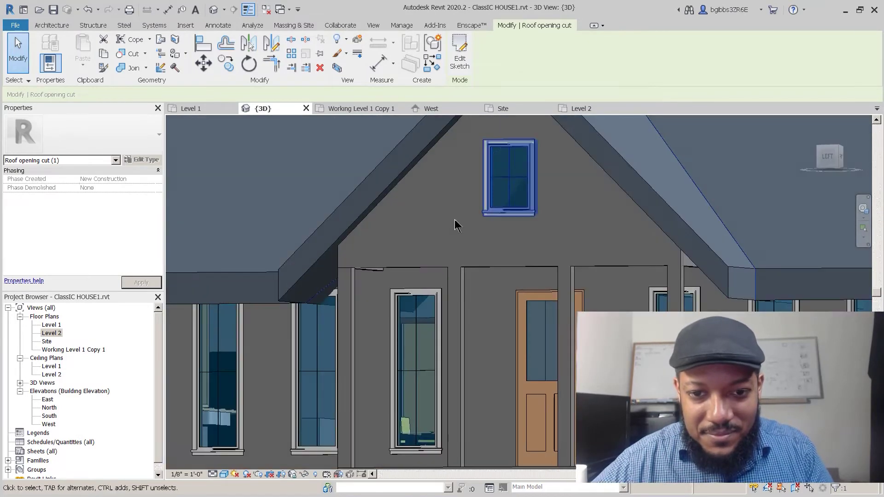
middle_click_drag(559, 268, 466, 119, "shift")
middle_click_drag(507, 410, 361, 311, "shift")
scroll(396, 295, "up", 5)
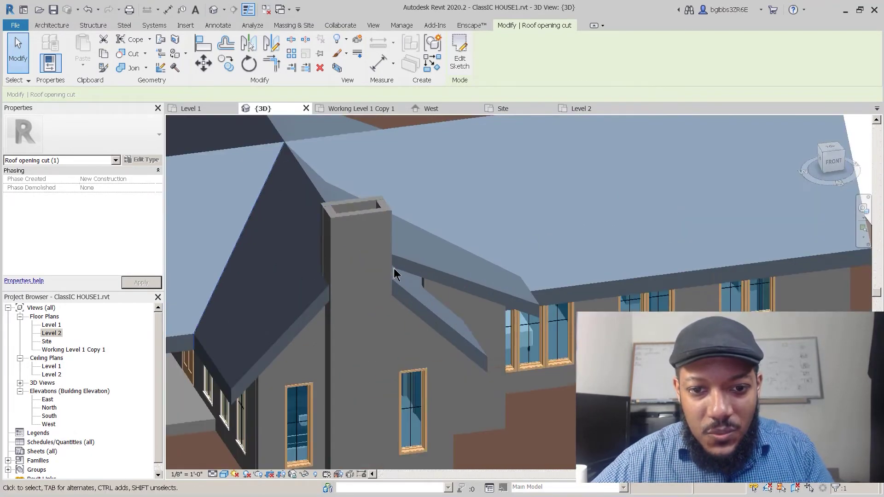
- Open the profile of the recessed Generic - 8" wall beside the chimney gable for editing, removing its attachments, and face it from the front
left_click(465, 340)
scroll(401, 305, "down", 3)
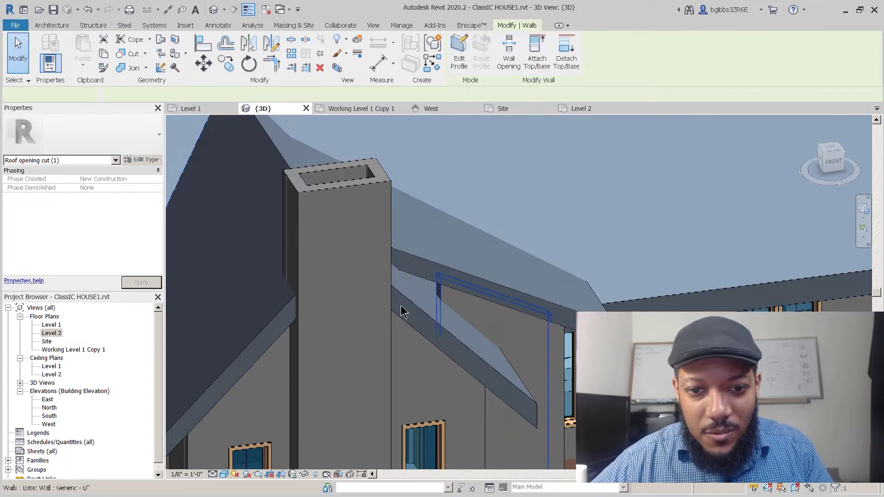
middle_click_drag(401, 306, 453, 271, "shift")
middle_click_drag(607, 150, 572, 138, "shift")
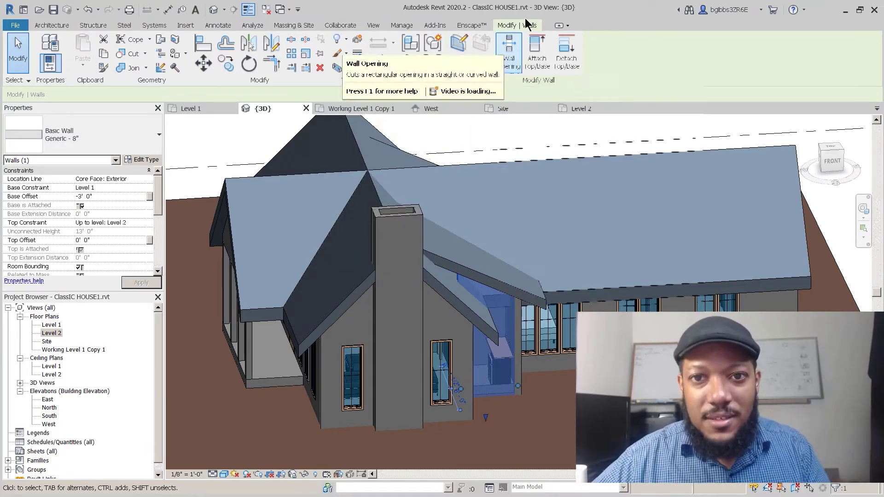
left_click(459, 52)
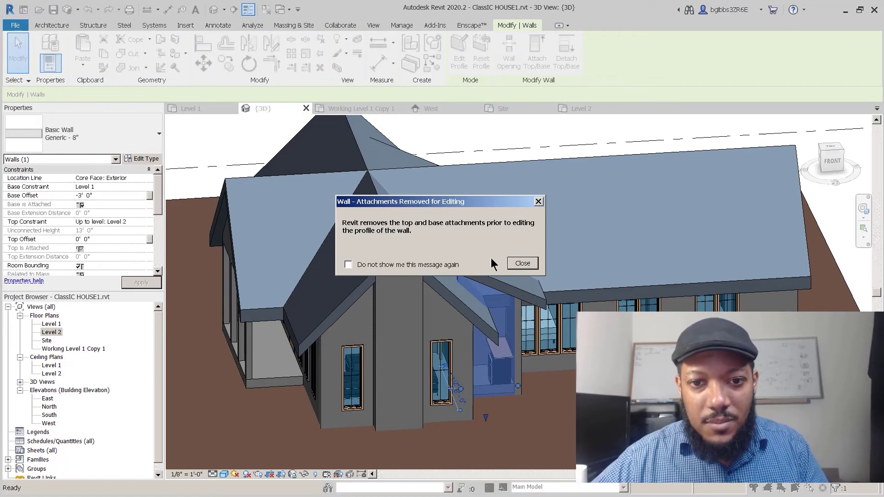
left_click(523, 264)
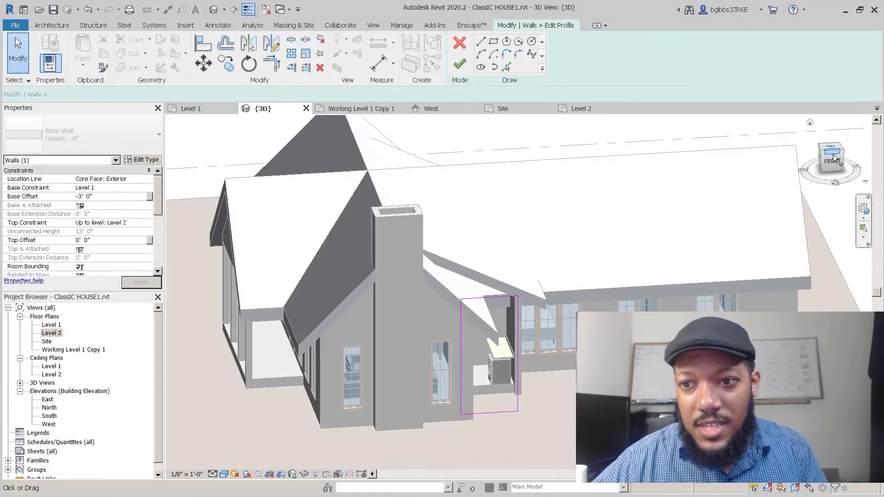
left_click(834, 164)
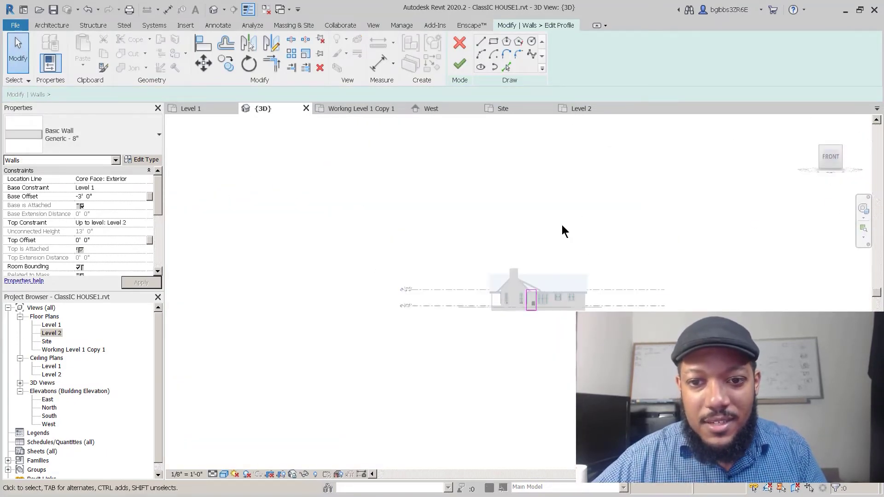
scroll(582, 290, "up", 6)
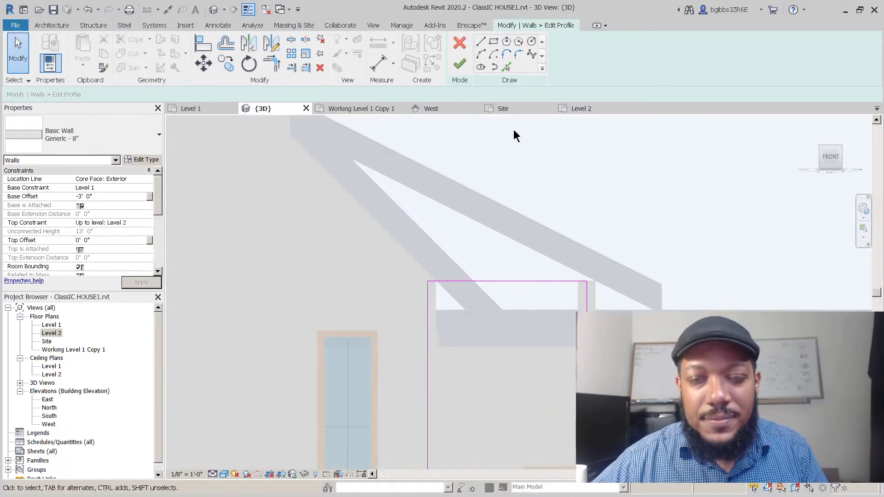
- Add two lines to the wall profile by picking the underside edge of the shallow roof and the upper edge of the gable roof
key("p")
key("l")
left_click(446, 205)
left_click(434, 251)
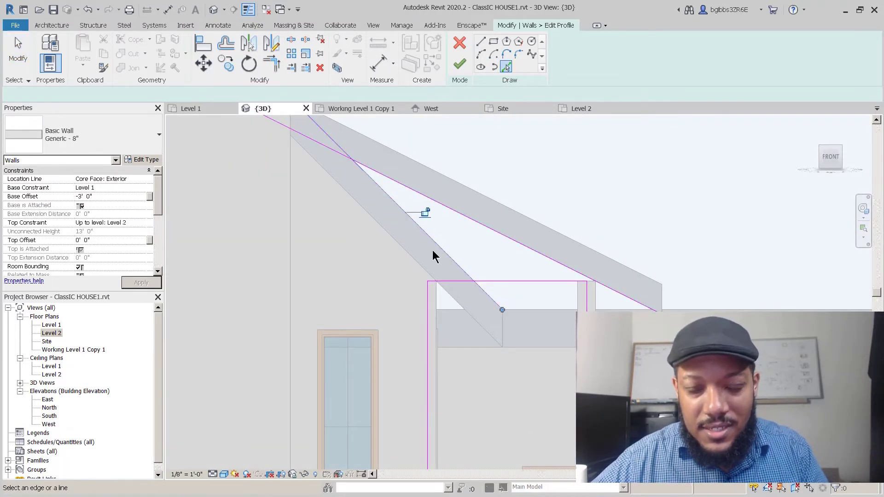
scroll(433, 251, "down", 1)
- Trim the two picked roof lines to each other and to the wall's vertical side lines
key("t")
key("r")
left_click(412, 223)
left_click(430, 299)
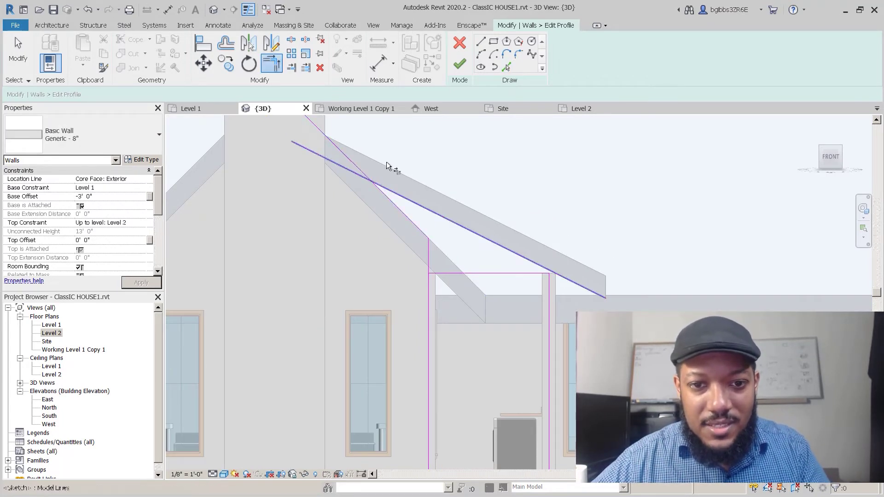
left_click(460, 226)
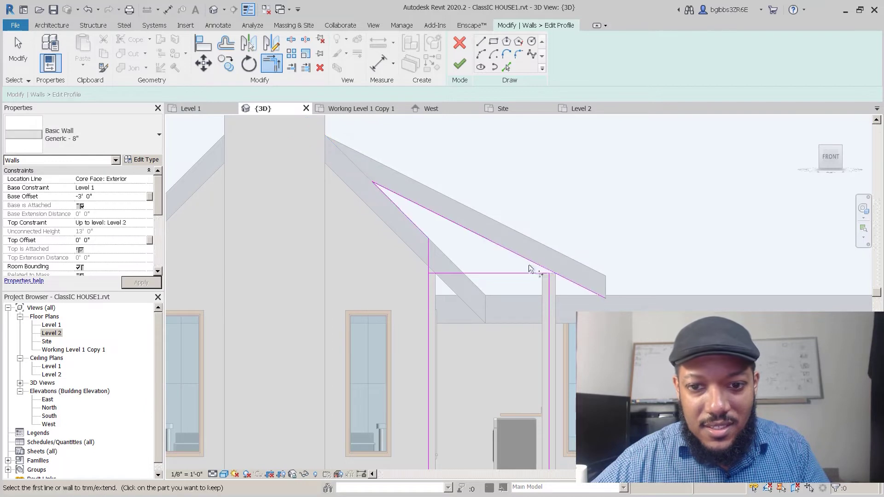
left_click(543, 267)
left_click(549, 295)
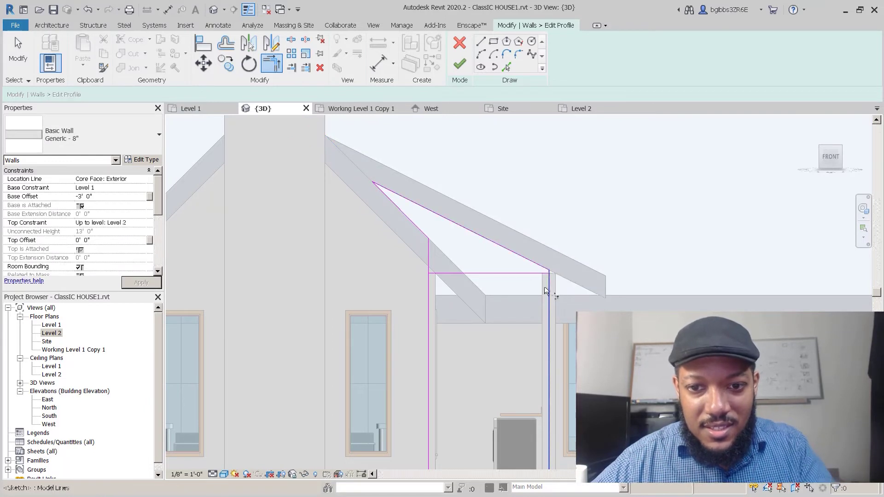
- Delete the profile's original horizontal top line and finish the sketch, unjoining the conflicting elements
key("Escape")
key("Escape")
left_click(527, 272)
key("Delete")
scroll(429, 214, "down", 3)
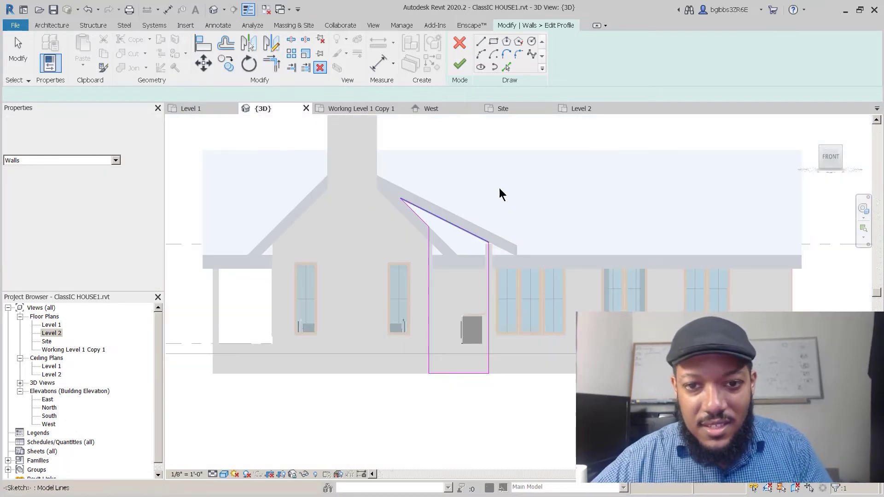
scroll(479, 184, "up", 3)
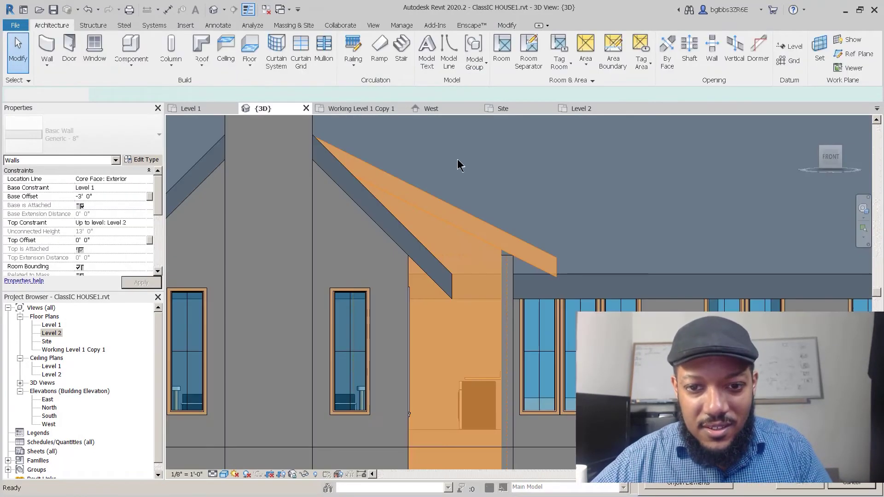
left_click(711, 488)
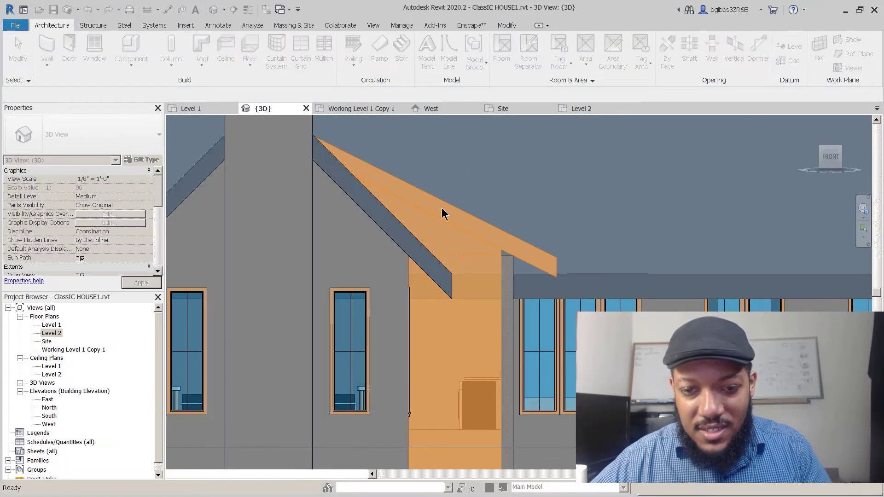
- Open the profile of the matching recessed Generic - 8" wall on the house's opposite side for editing, viewed straight from the back
scroll(410, 144, "down", 4)
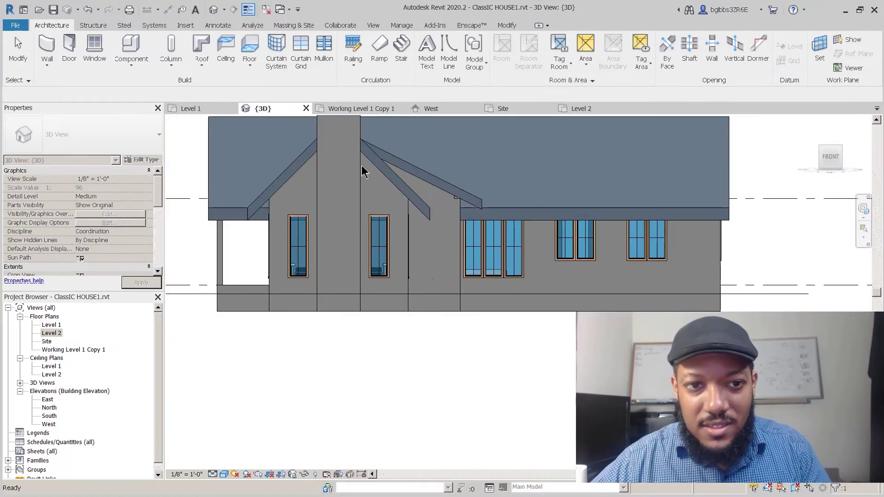
middle_click_drag(430, 227, 497, 138, "shift")
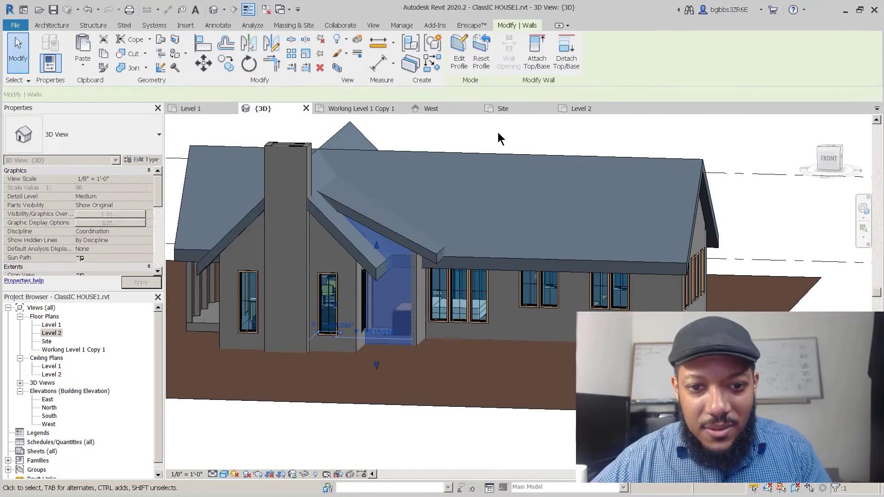
scroll(387, 237, "down", 2)
scroll(349, 207, "up", 4)
scroll(349, 253, "down", 4)
middle_click_drag(631, 334, 522, 291, "shift")
scroll(521, 291, "up", 4)
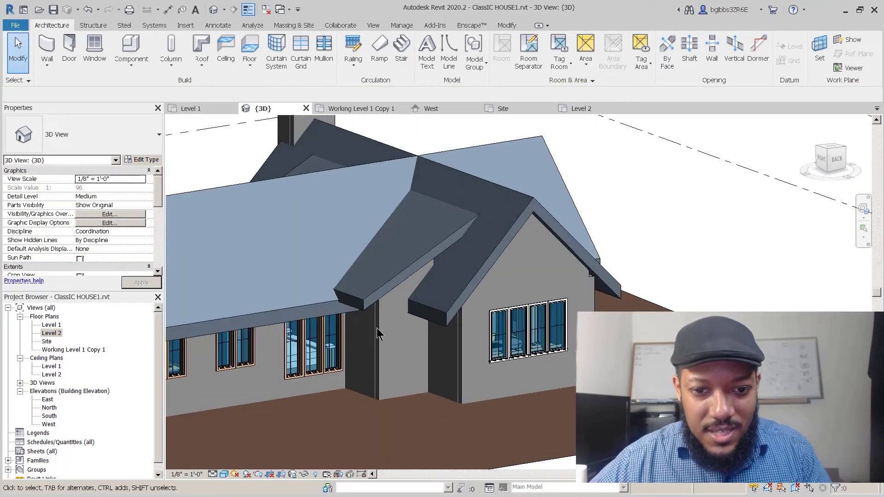
left_click(377, 334)
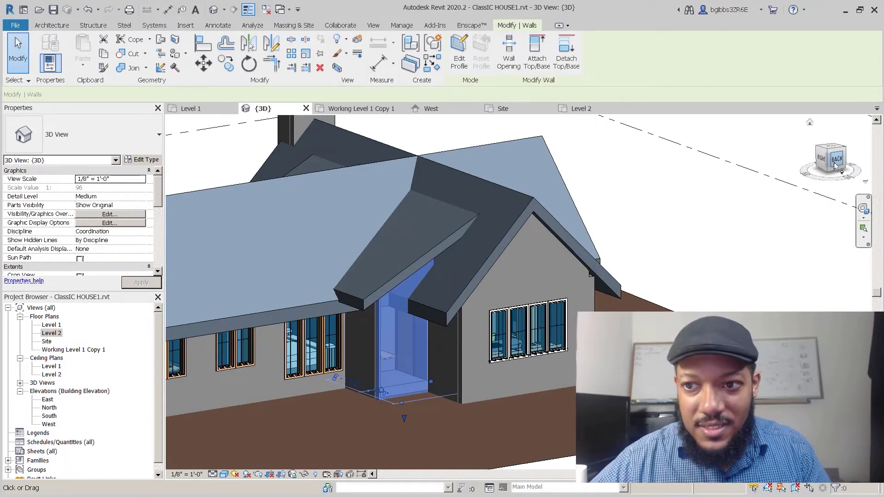
left_click(460, 50)
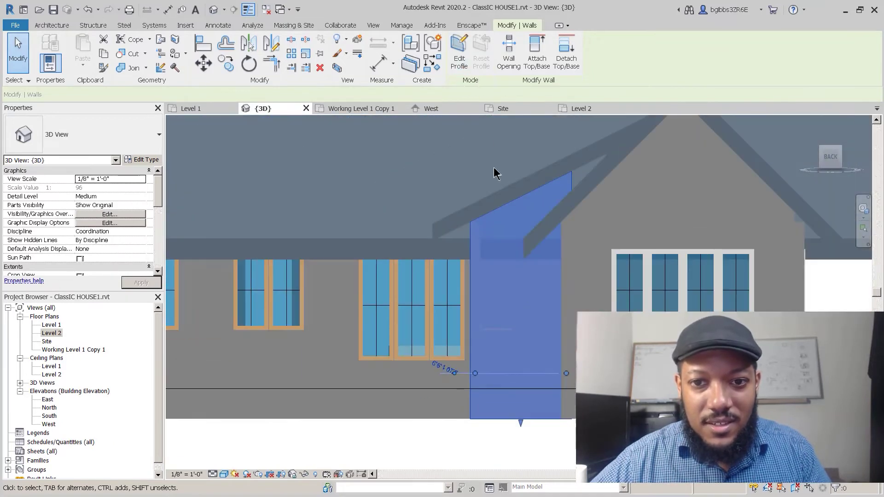
left_click(462, 56)
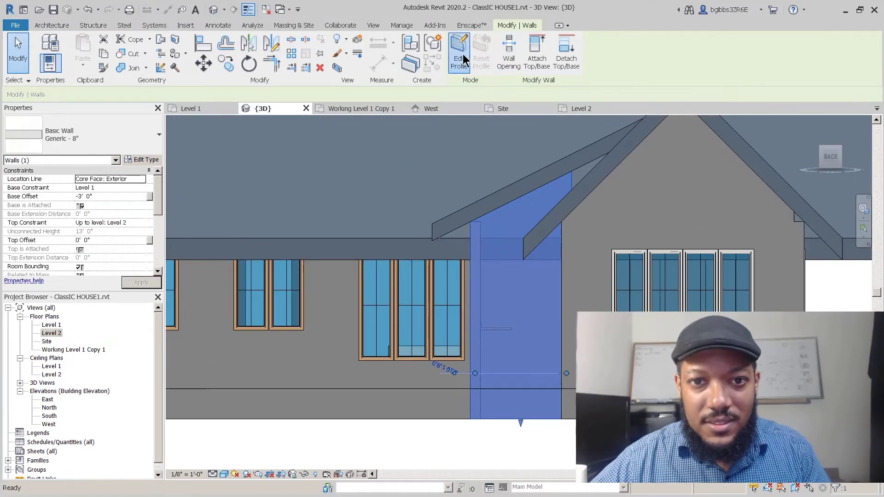
left_click(522, 264)
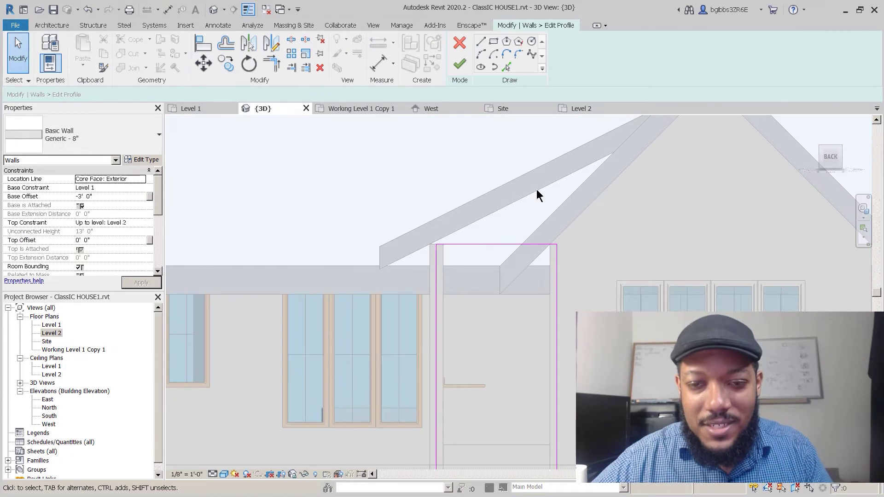
- Pick the shallow roof's underside edge and the rear gable roof's upper edge as new lines in the wall profile
left_click(510, 66)
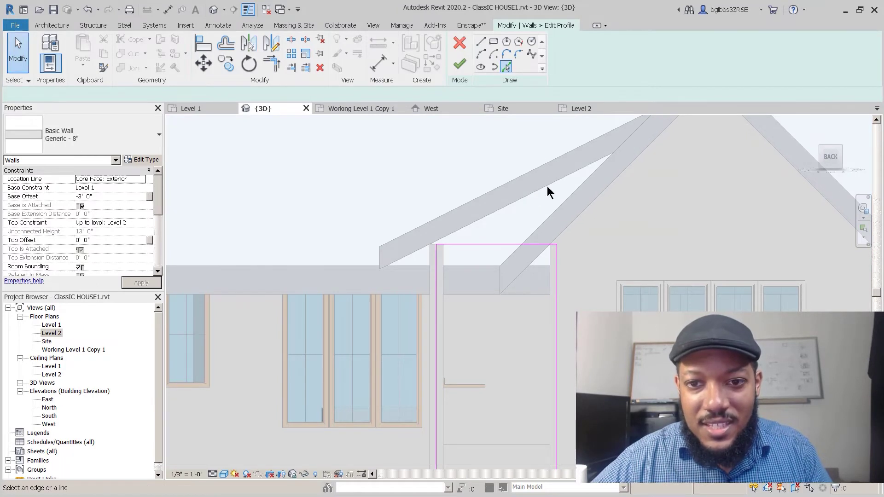
left_click(547, 186)
left_click(550, 215)
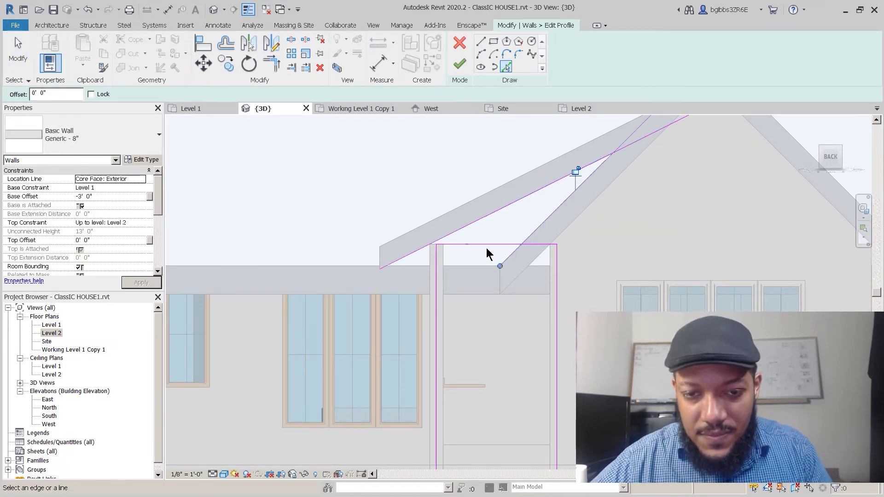
scroll(486, 248, "up", 1)
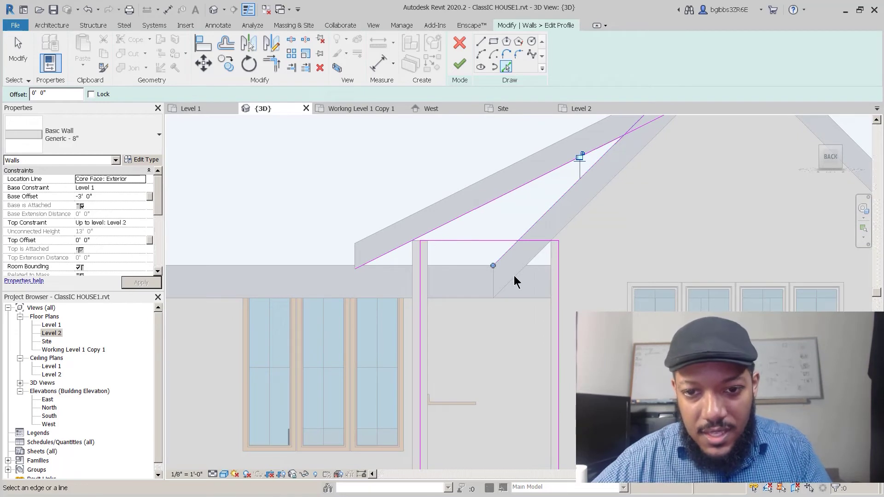
- Trim the rear wall's picked roof lines into a peak and join them to both vertical side lines
scroll(514, 276, "down", 3)
scroll(535, 239, "up", 2)
key("t")
key("r")
left_click(547, 281)
left_click(562, 204)
left_click(582, 184)
left_click(578, 179)
left_click(444, 258)
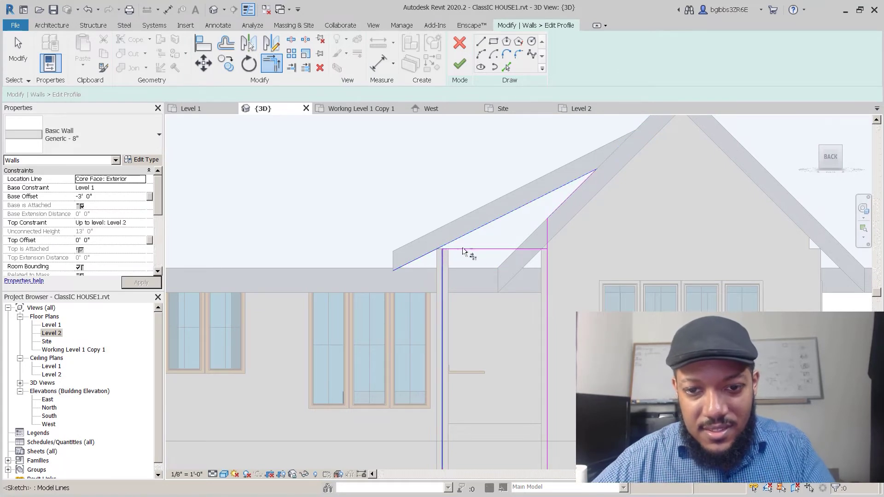
- Remove the rear wall profile's old horizontal top line and finish the edit, unjoining the conflicting elements and clearing the selection
left_click(477, 248)
key("Delete")
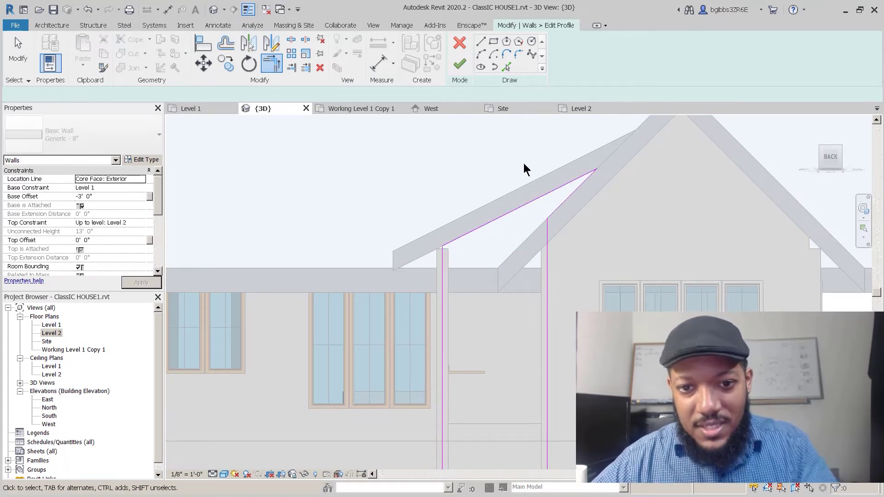
left_click(458, 63)
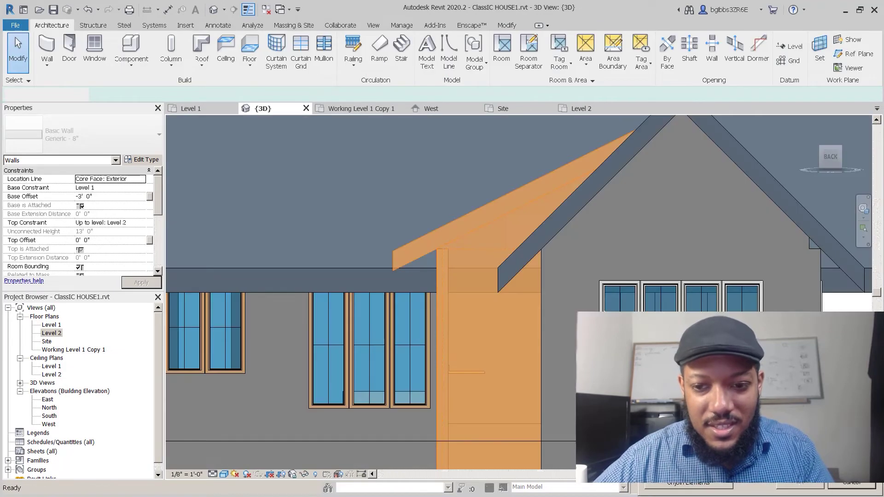
key("Escape")
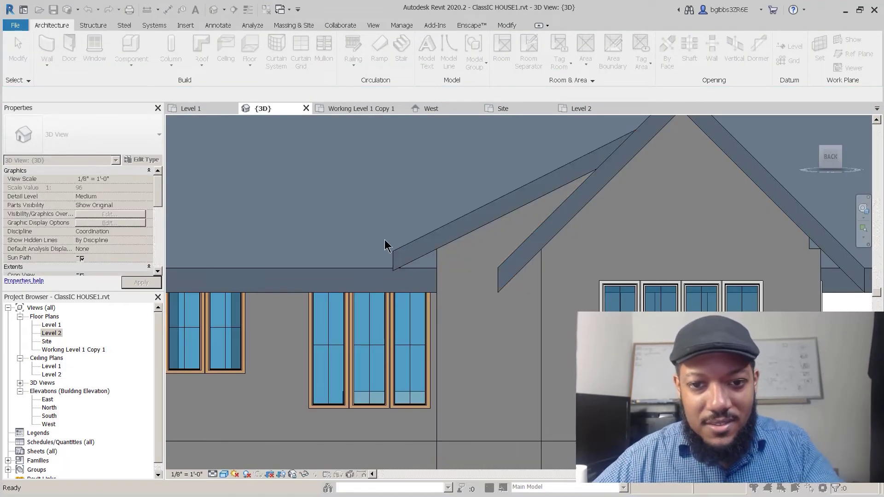
scroll(389, 242, "down", 3)
left_click(287, 263)
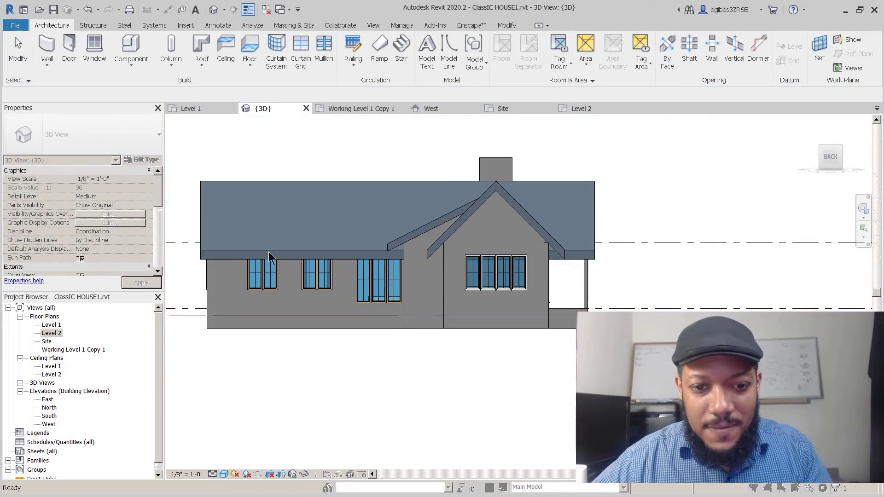
middle_click_drag(274, 255, 391, 253)
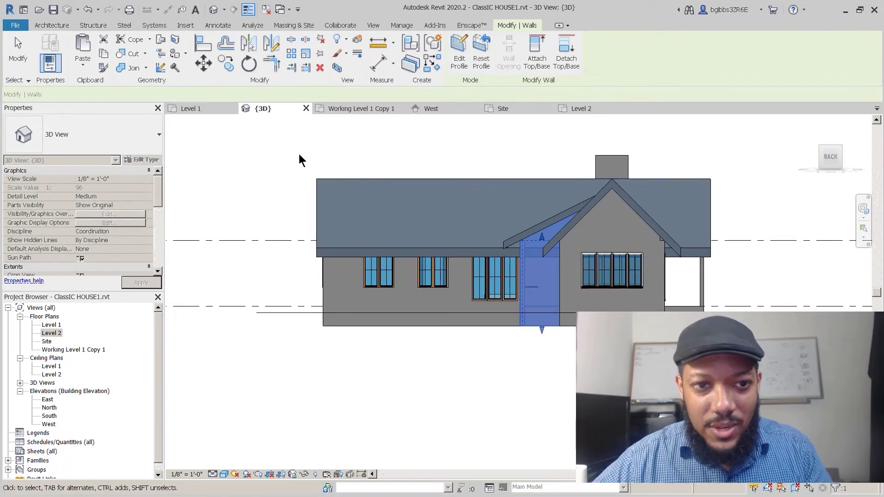
left_click(261, 136)
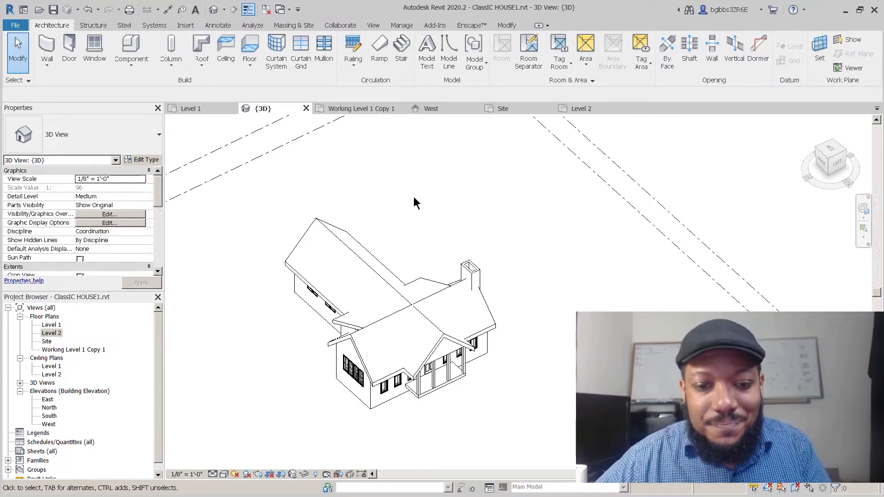
left_click(209, 108)
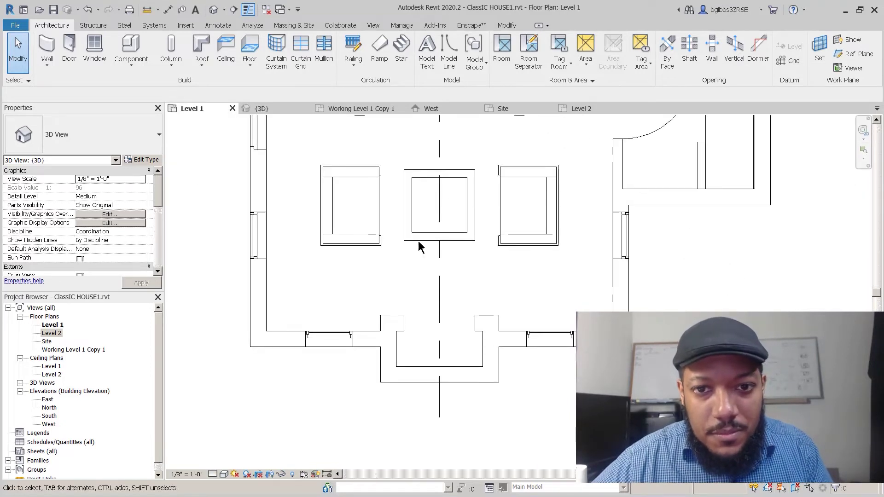
scroll(335, 283, "down", 6)
middle_click_drag(338, 273, 349, 270)
scroll(349, 271, "up", 2)
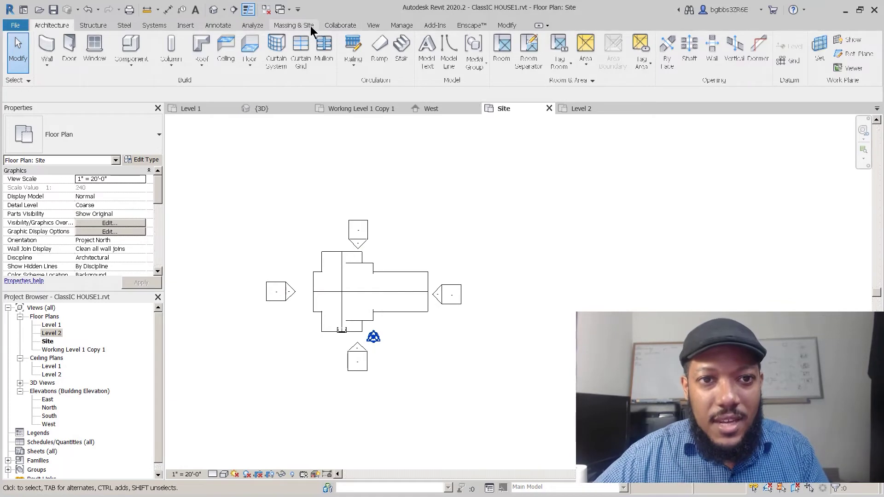
- Create a toposurface in the Site plan at absolute elevation -1 from four corner points forming a rough rectangle around the house
left_click(295, 25)
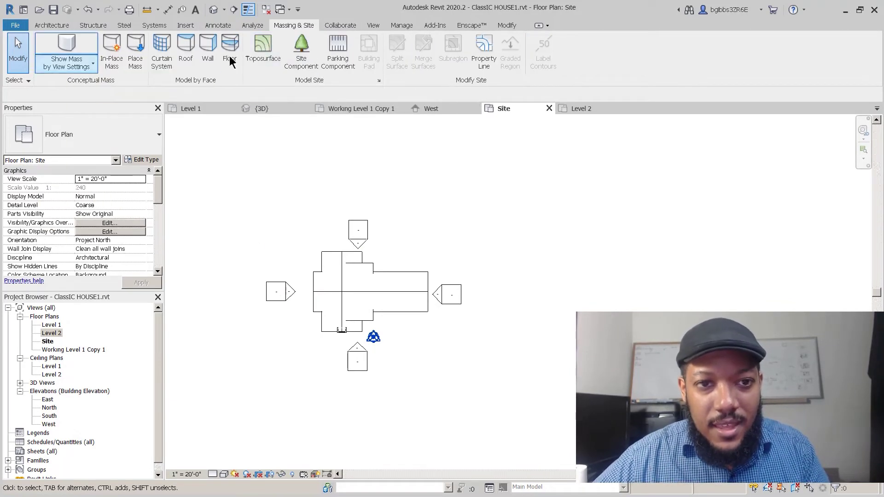
left_click(262, 49)
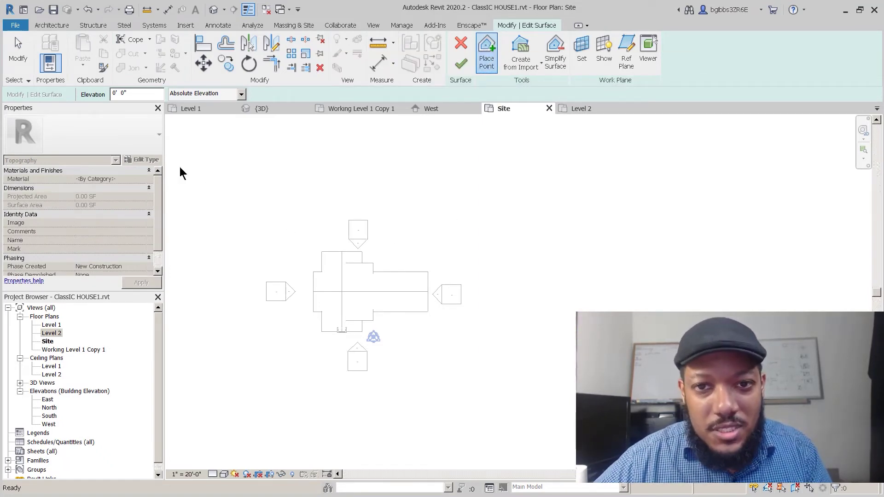
left_click_drag(142, 94, 76, 88)
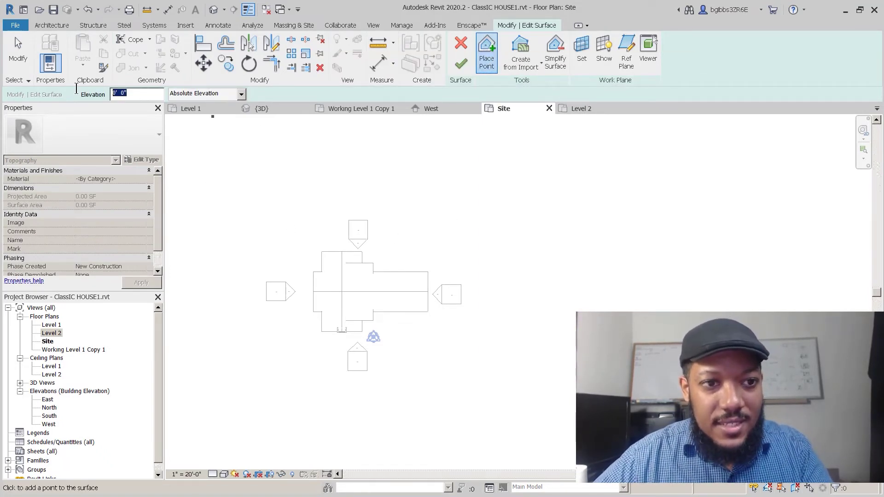
type("-1")
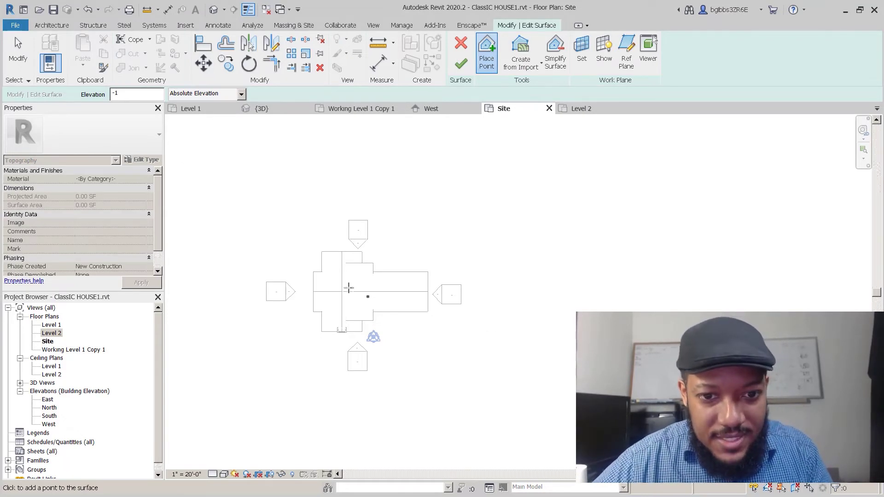
left_click(287, 208)
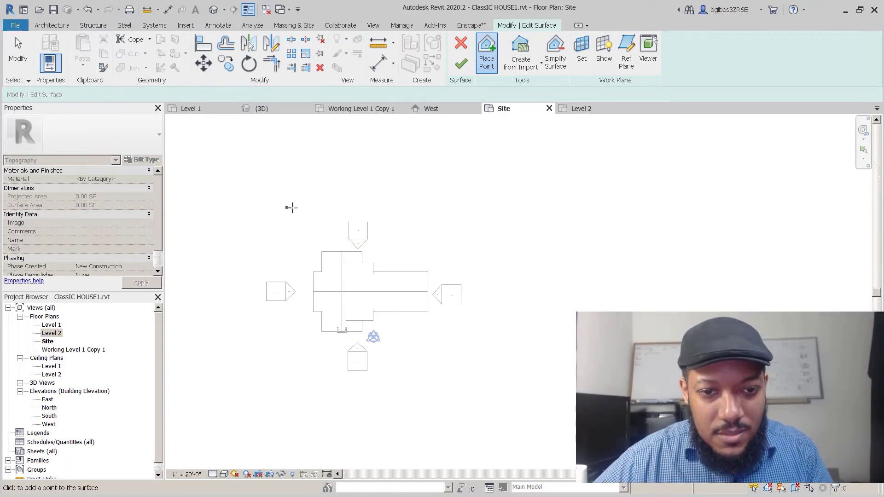
left_click(440, 207)
left_click(445, 404)
left_click(277, 403)
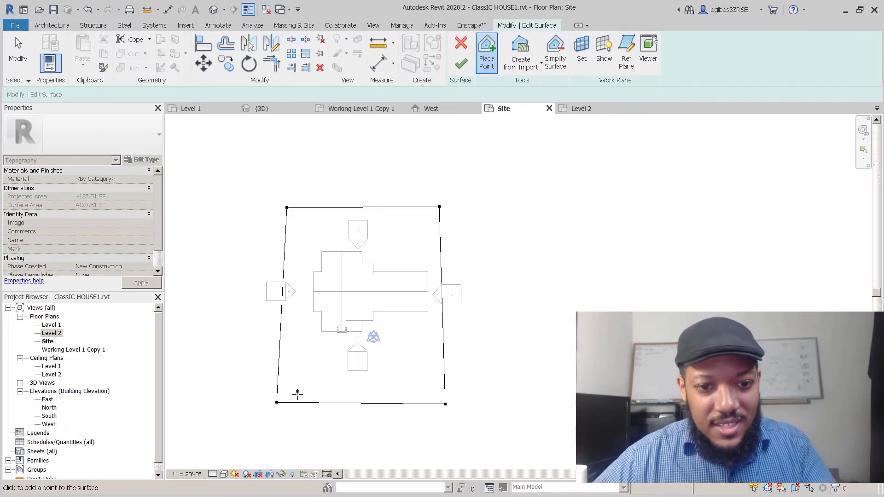
middle_click_drag(346, 276, 393, 200)
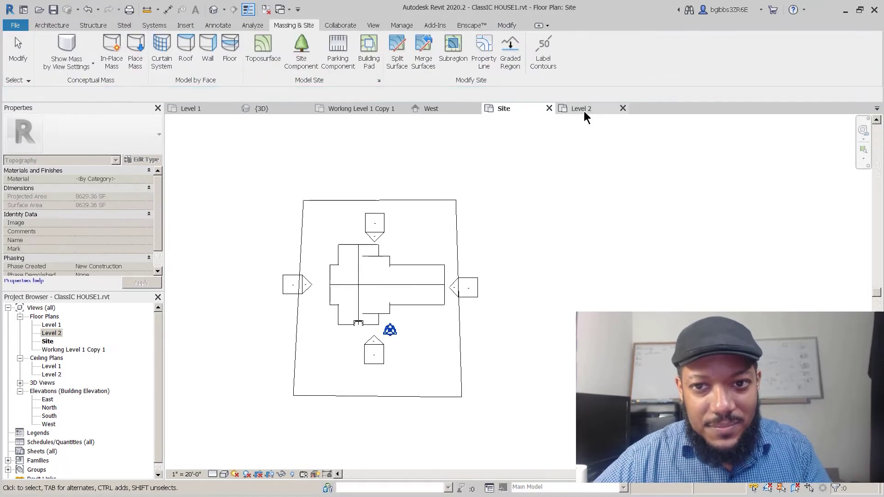
- Examine the front porch floor slab in the 3D view and locate it in the Level 1 plan
left_click(279, 110)
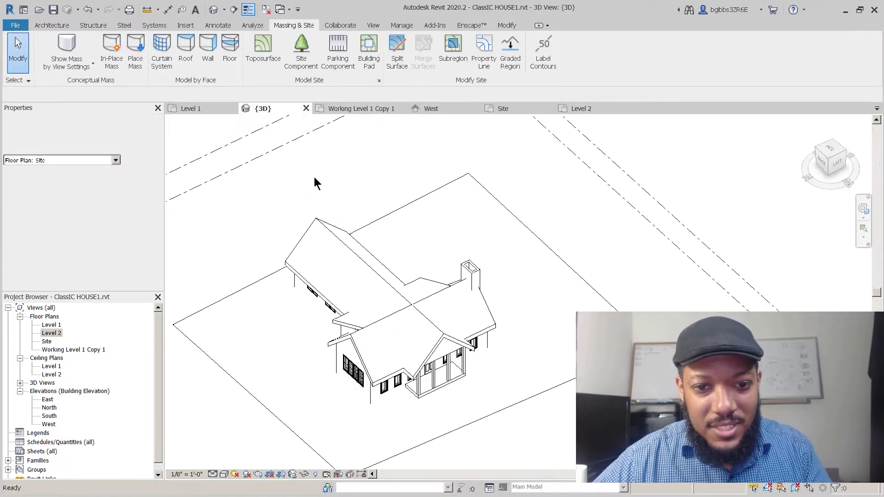
scroll(502, 409, "up", 6)
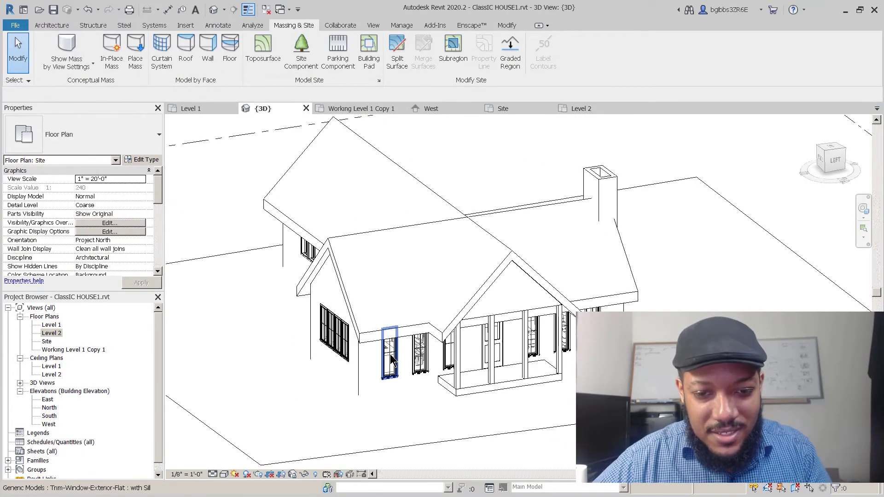
middle_click_drag(501, 405, 391, 313, "shift")
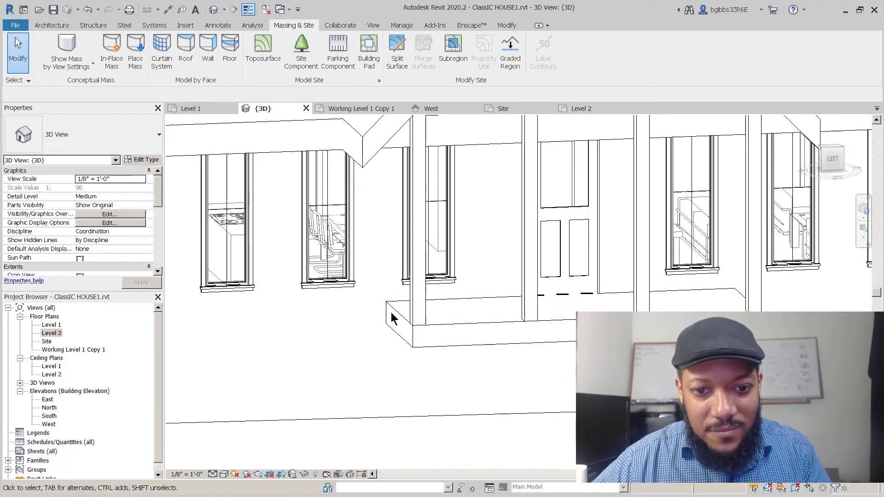
left_click(383, 335)
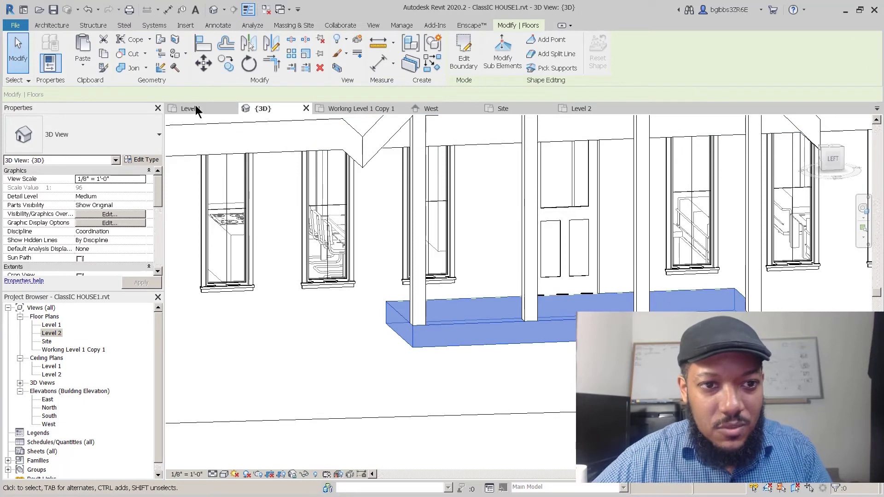
key("ctrl+Tab")
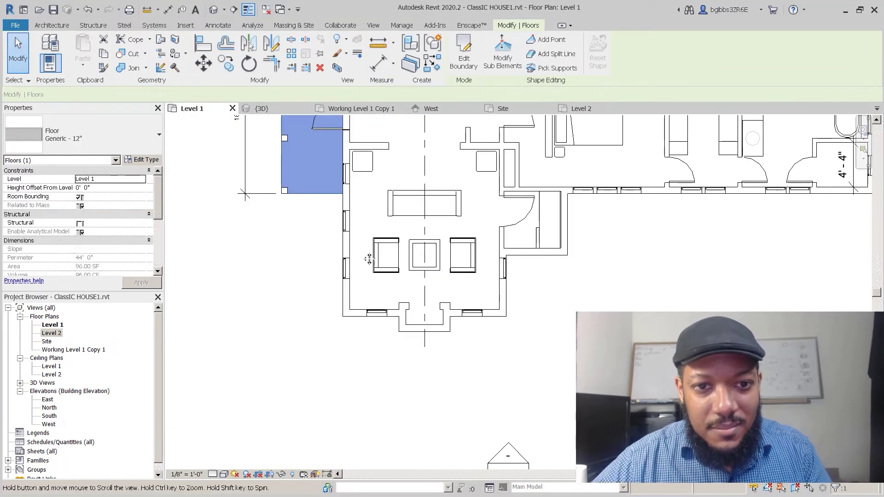
scroll(304, 267, "up", 4)
key("Escape")
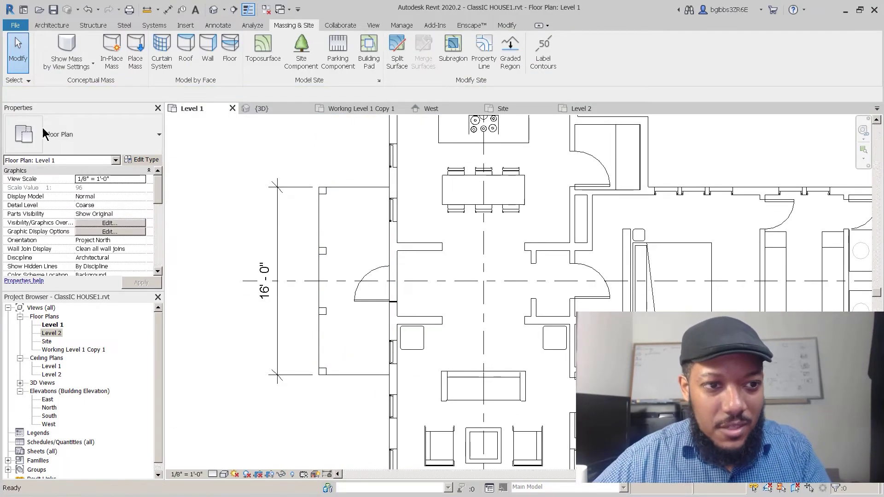
- Start a new Generic - 5" wall based on Level 1 with a base offset of -3' 0"
key("w")
key("a")
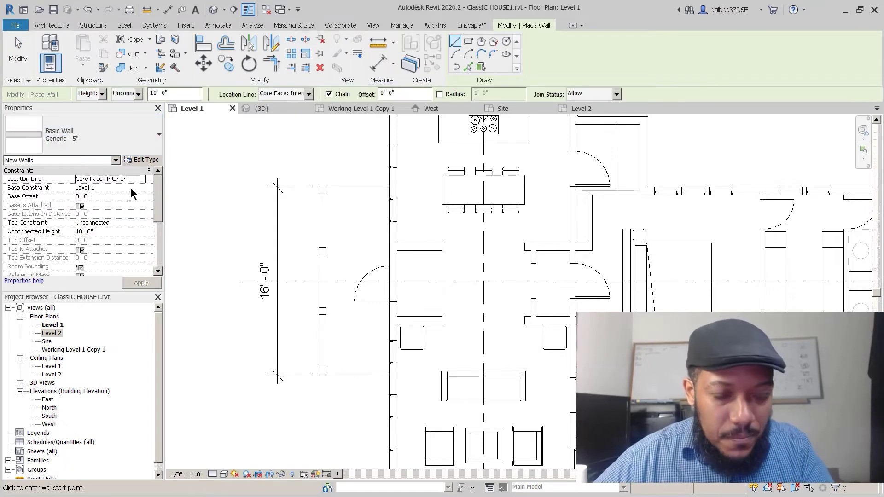
scroll(112, 203, "up", 1)
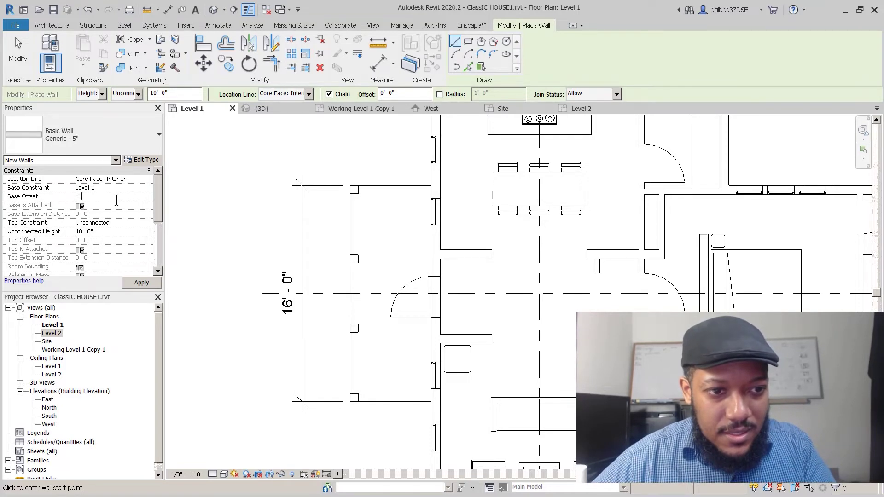
- Try to set the new wall's unconnected height to -1
left_click(125, 231)
type("-1")
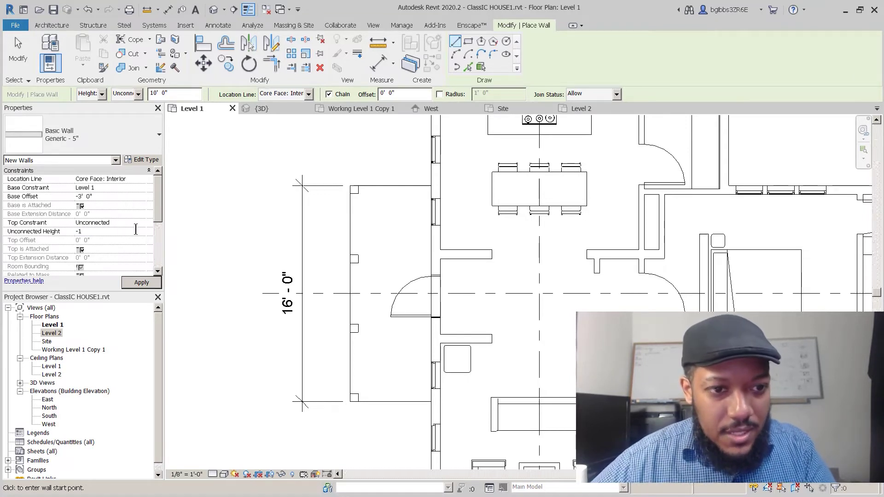
key("Return")
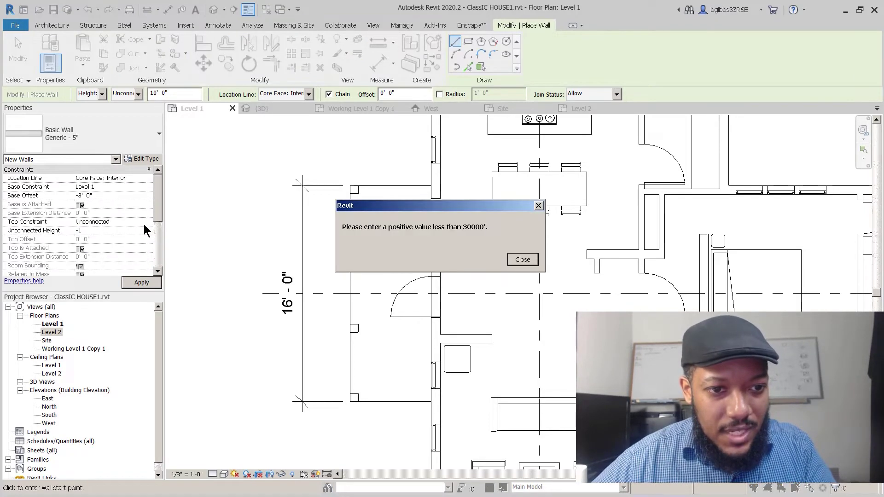
key("Return")
key("Return")
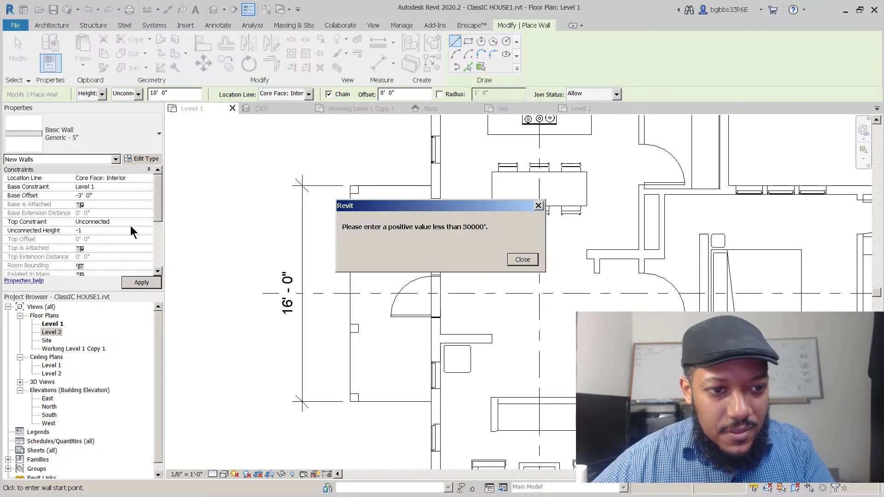
key("Return")
key("Return")
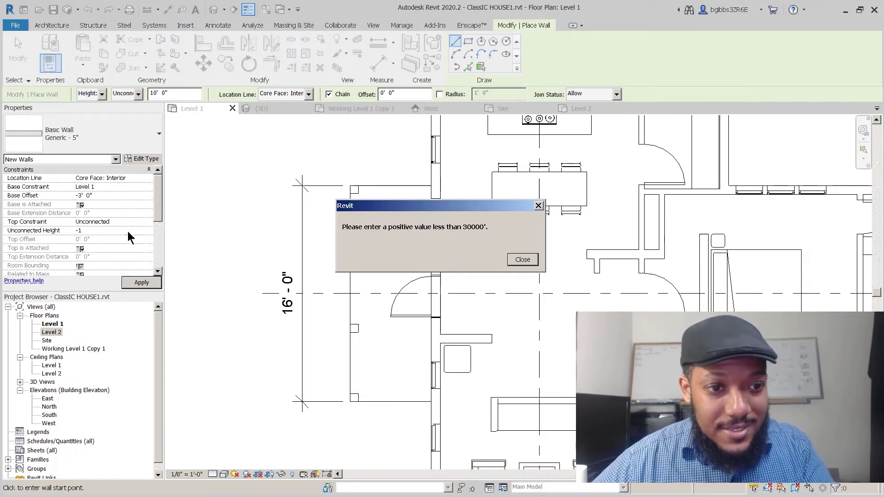
key("Return")
- Set the wall's unconnected height to 2' 0" and draw walls along the three outer edges of the front porch floor
type("2' 0\"")
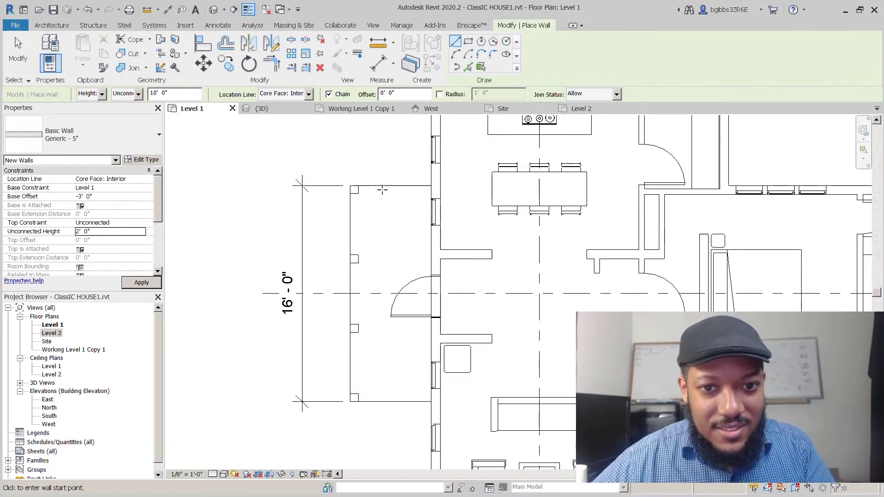
left_click(432, 185)
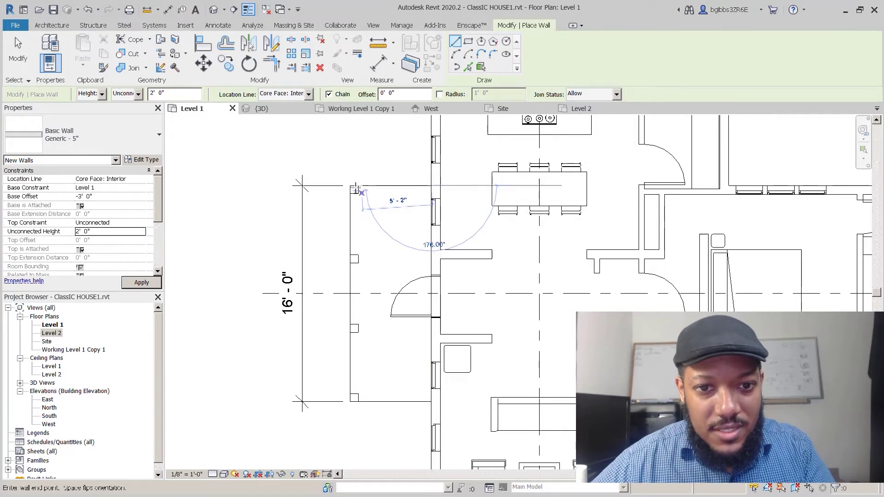
left_click(351, 185)
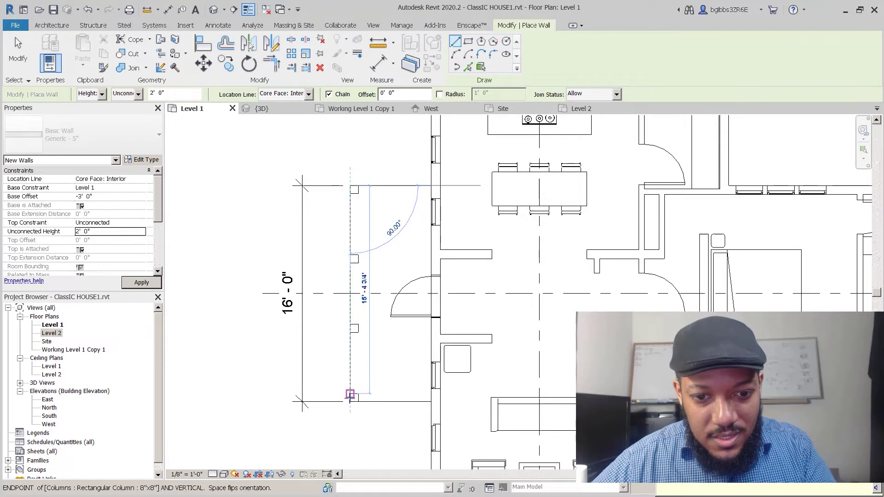
left_click(350, 401)
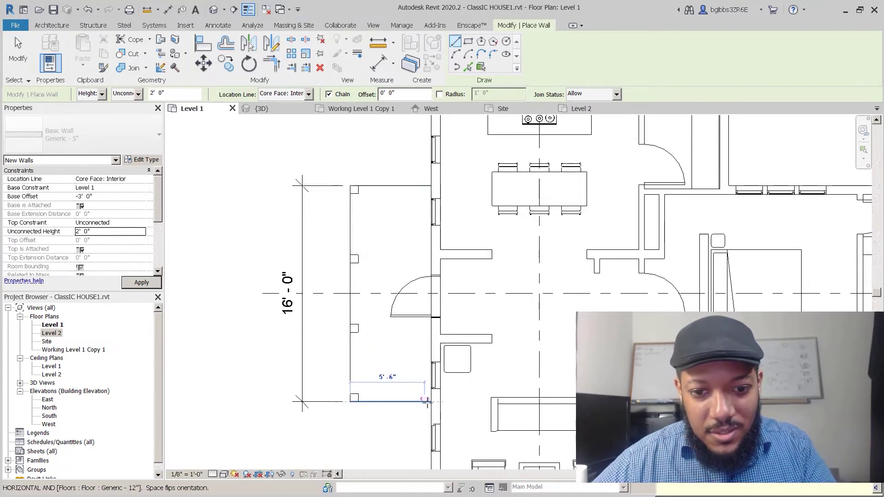
left_click(271, 109)
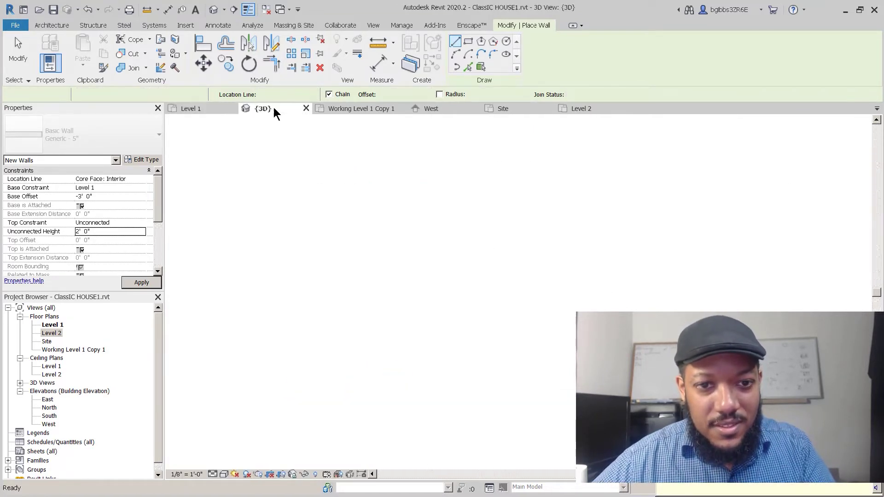
scroll(458, 238, "down", 2)
scroll(463, 267, "down", 4)
key("Escape")
key("Escape")
- Examine the new foundation walls under the porch floor and how they meet the toposurface from several angles
scroll(455, 289, "down", 2)
middle_click_drag(474, 331, 472, 290, "shift")
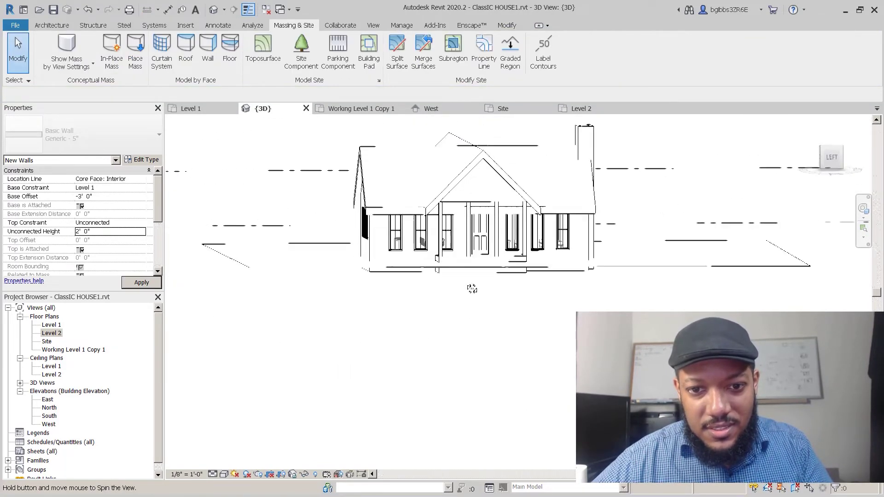
scroll(457, 257, "up", 5)
middle_click_drag(414, 280, 428, 283, "shift")
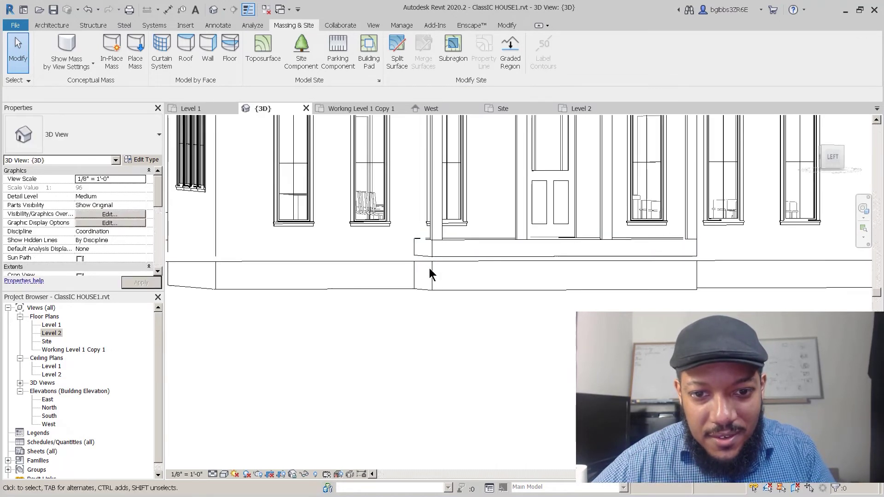
left_click(433, 246)
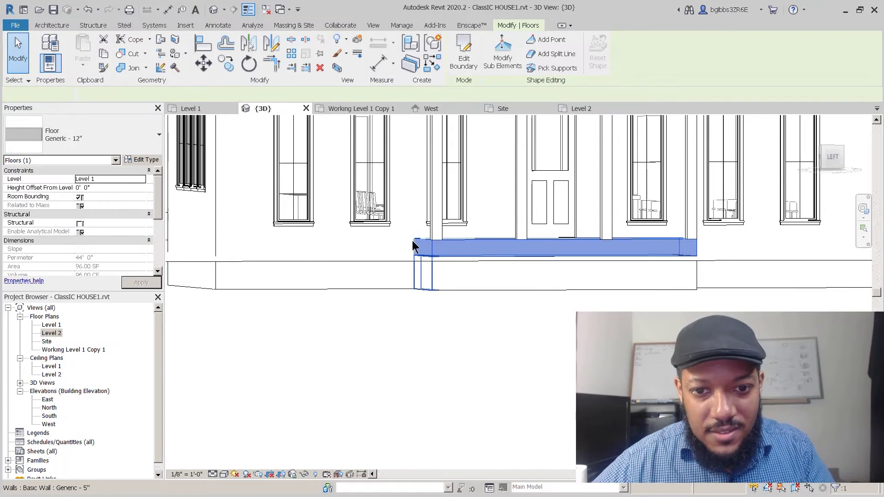
left_click(433, 285)
middle_click_drag(433, 286, 414, 299, "shift")
scroll(405, 297, "up", 3)
scroll(533, 259, "down", 3)
left_click(393, 259)
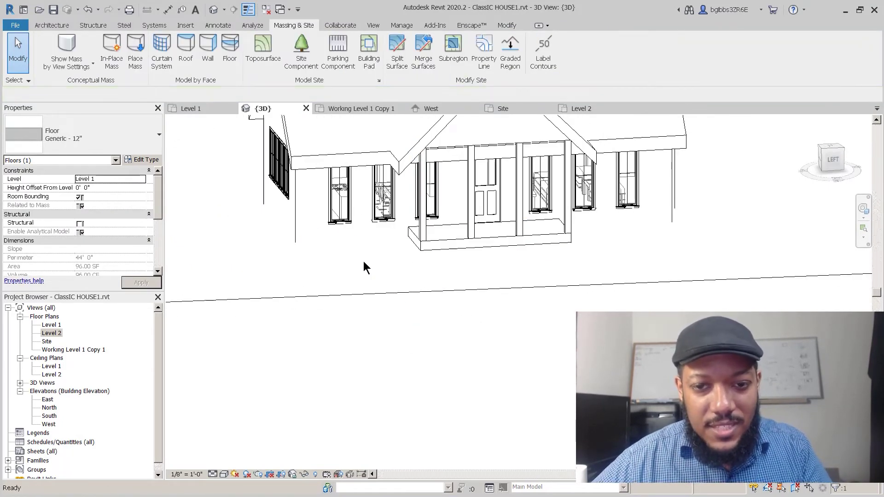
key("Escape")
scroll(366, 253, "down", 5)
middle_click_drag(601, 240, 295, 152, "shift")
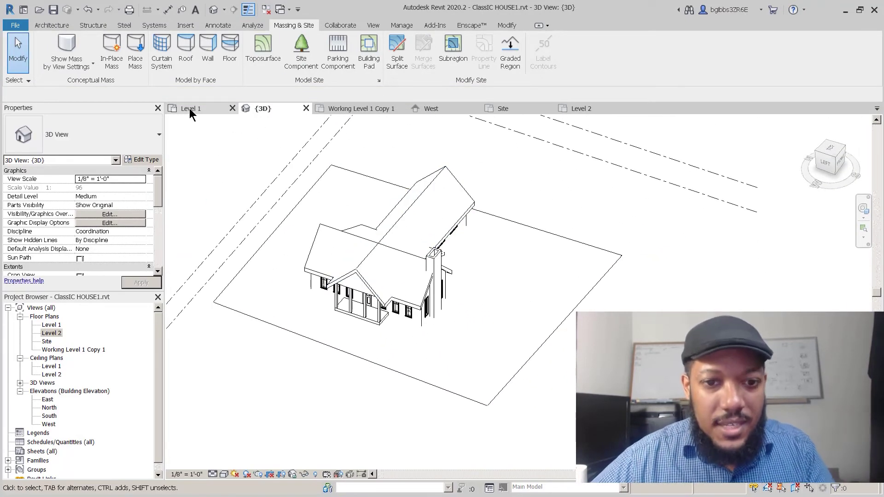
- Display the 3D view with shaded surfaces and bring the front porch gable into view
left_click(224, 475)
left_click(244, 433)
scroll(402, 338, "up", 3)
scroll(388, 326, "up", 2)
middle_click_drag(388, 324, 460, 322, "shift")
middle_click_drag(406, 340, 512, 331, "shift")
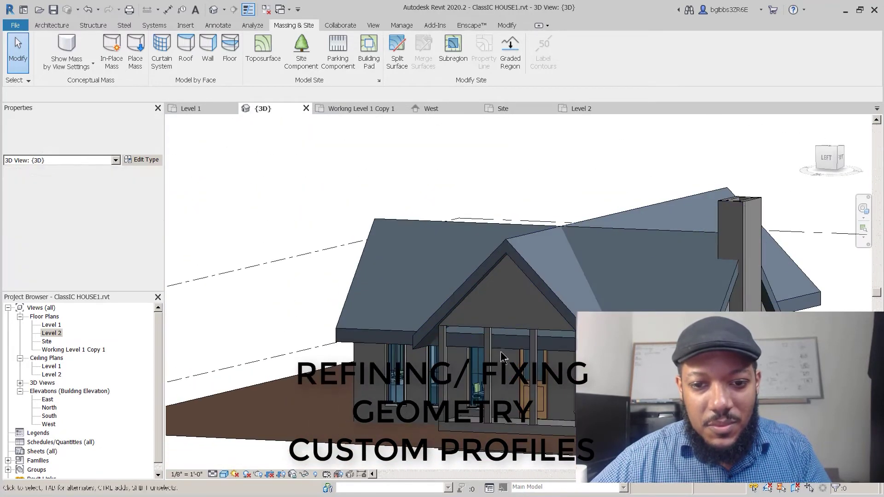
- Set the base offset of the three Level 2 walls beneath the front porch gable roof to -2' 0"
left_click(512, 331)
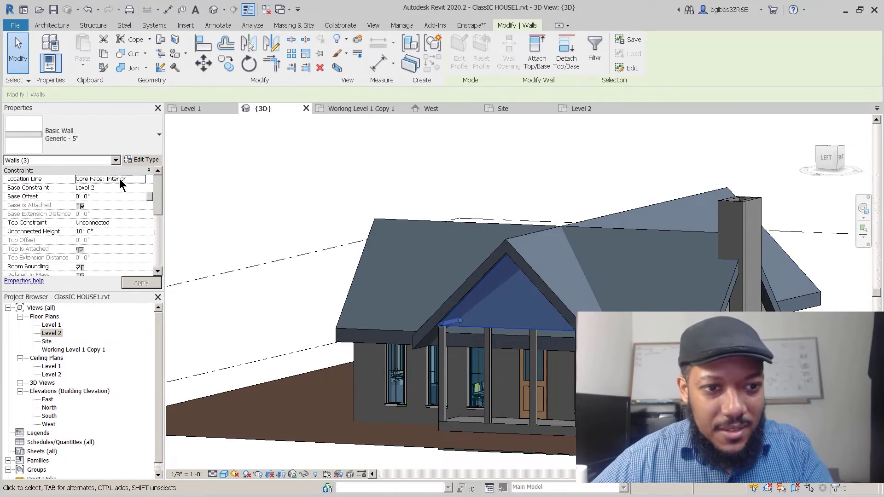
middle_click_drag(426, 300, 559, 223, "shift")
middle_click_drag(591, 308, 442, 252, "shift")
middle_click_drag(442, 318, 417, 373, "shift")
scroll(417, 373, "up", 5)
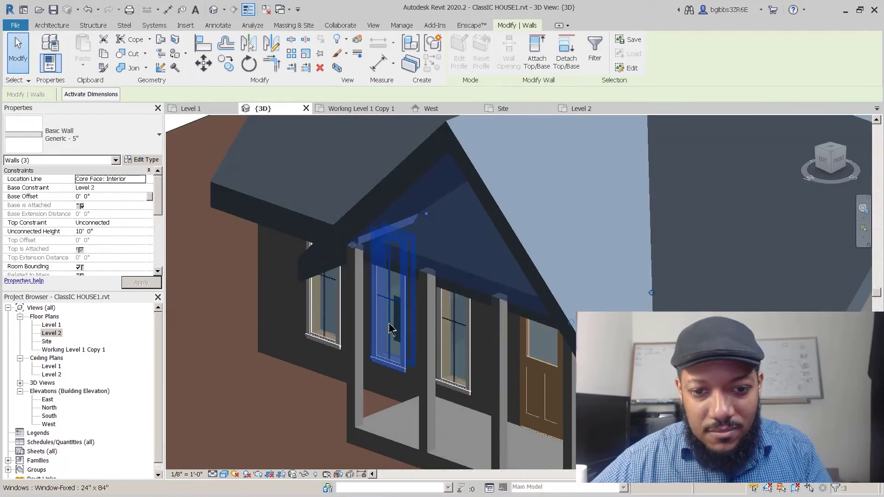
left_click(116, 198)
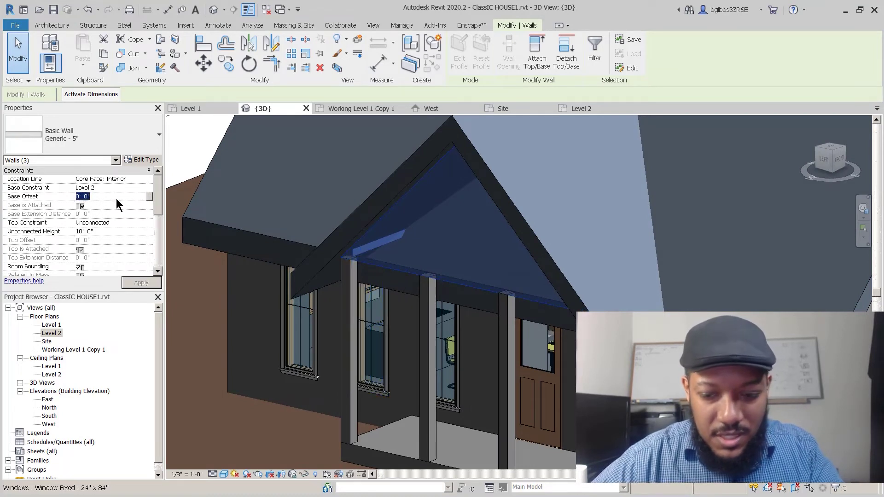
type("-2' 0\"")
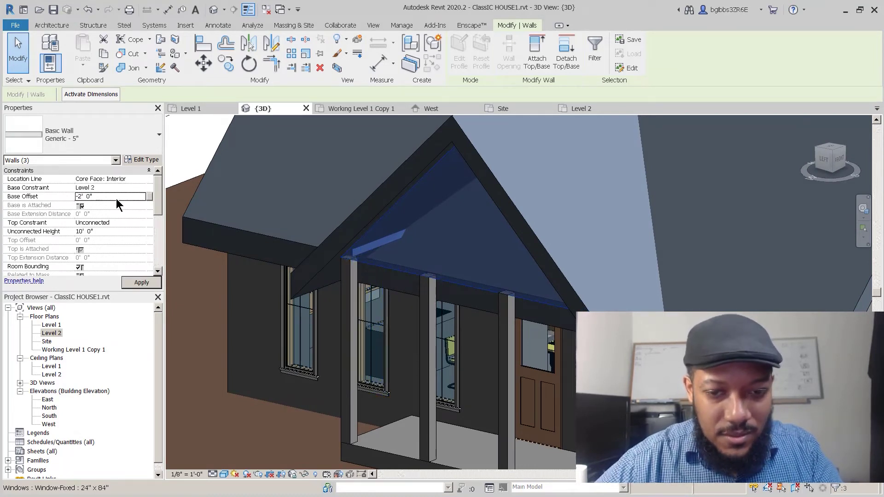
key("Return")
scroll(469, 316, "down", 3)
middle_click_drag(470, 317, 432, 275, "shift")
left_click(359, 288)
middle_click_drag(358, 289, 464, 326, "shift")
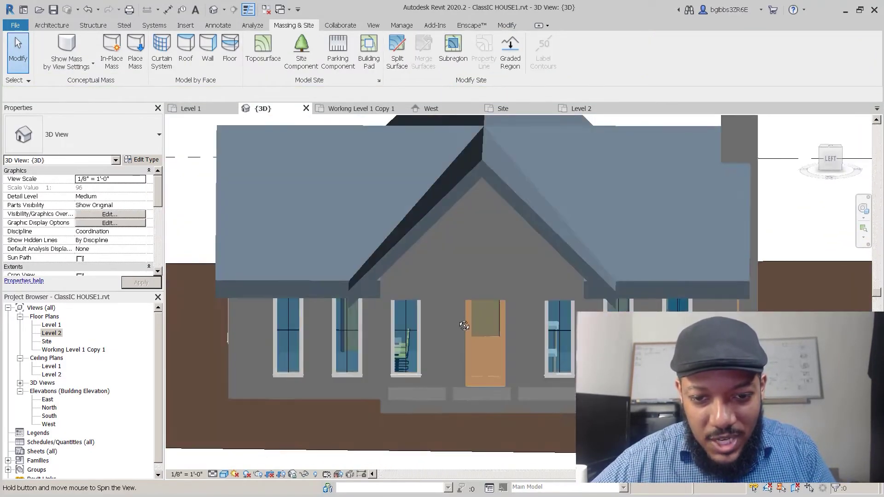
scroll(464, 326, "down", 3)
- Place a fixed window centred in the porch gable wall in the West elevation and change its type to 24" x 36"
left_click(431, 109)
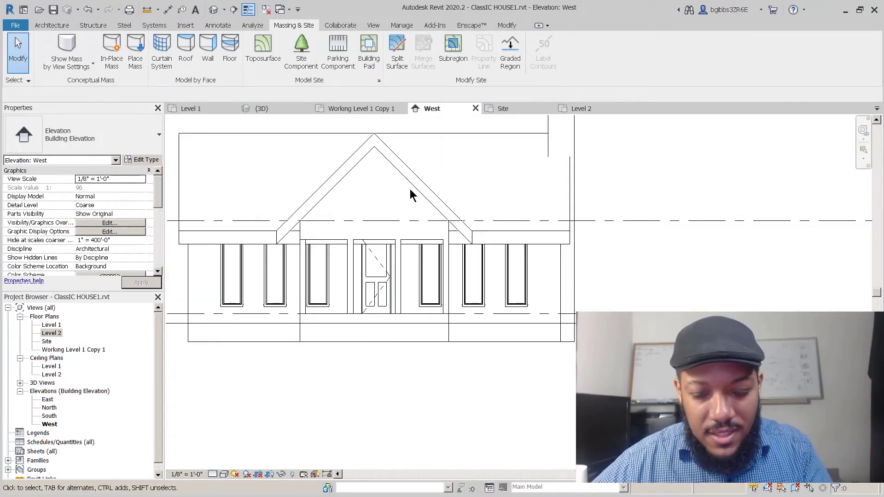
key("w")
key("n")
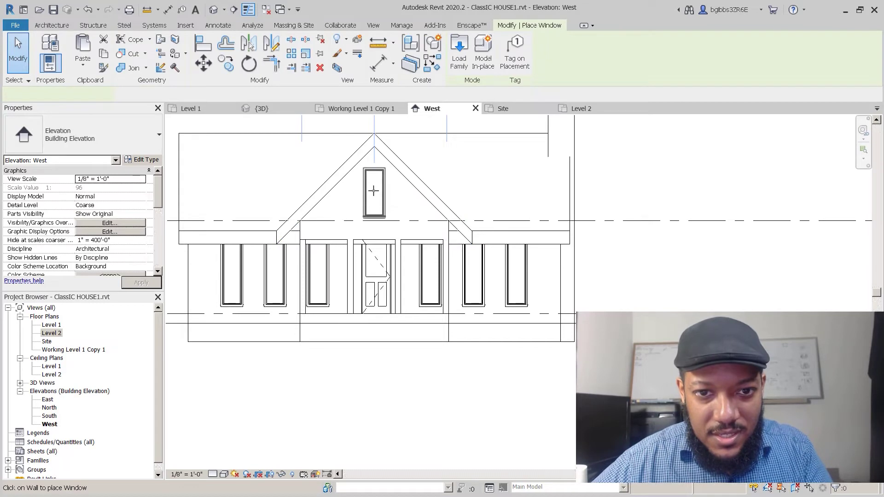
left_click(374, 191)
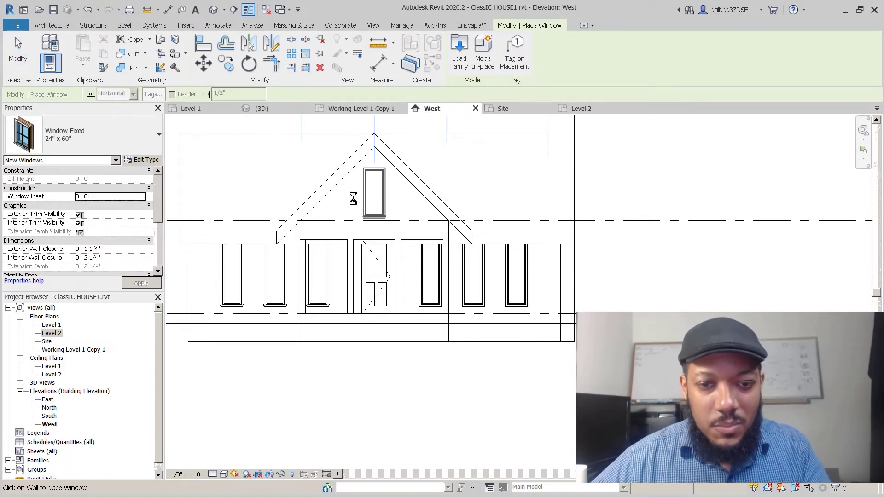
scroll(408, 192, "up", 3)
key("Escape")
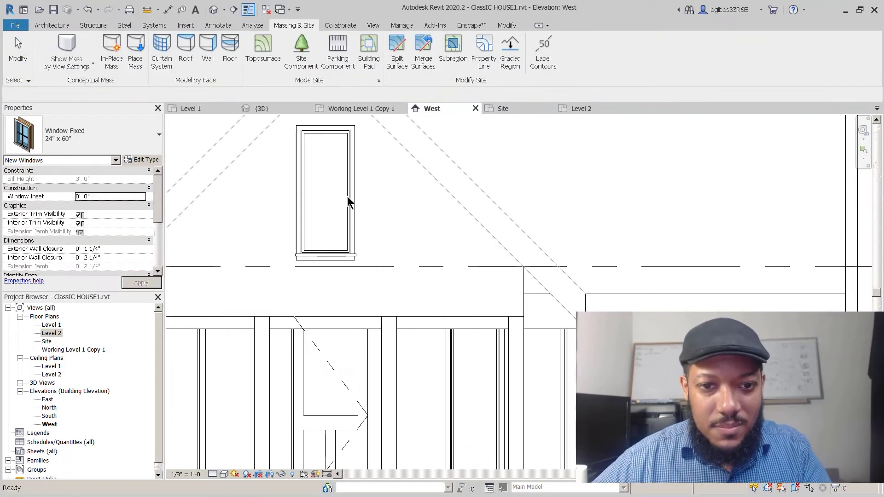
left_click(347, 197)
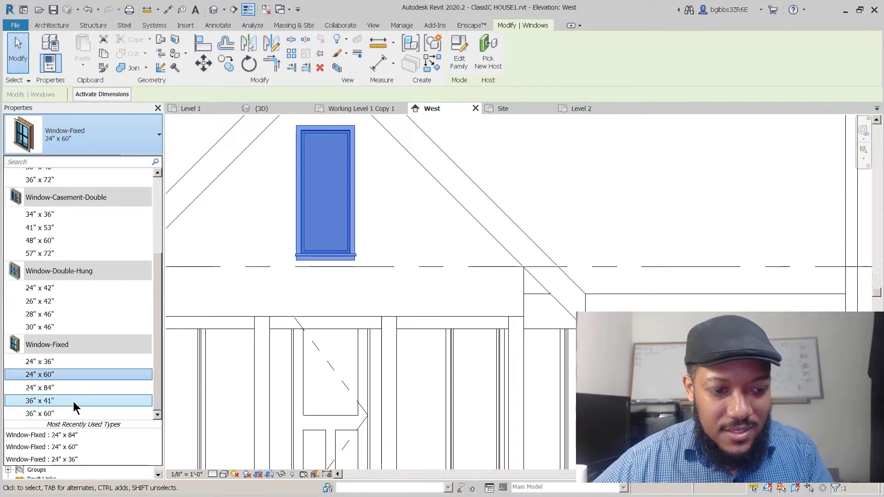
left_click(79, 365)
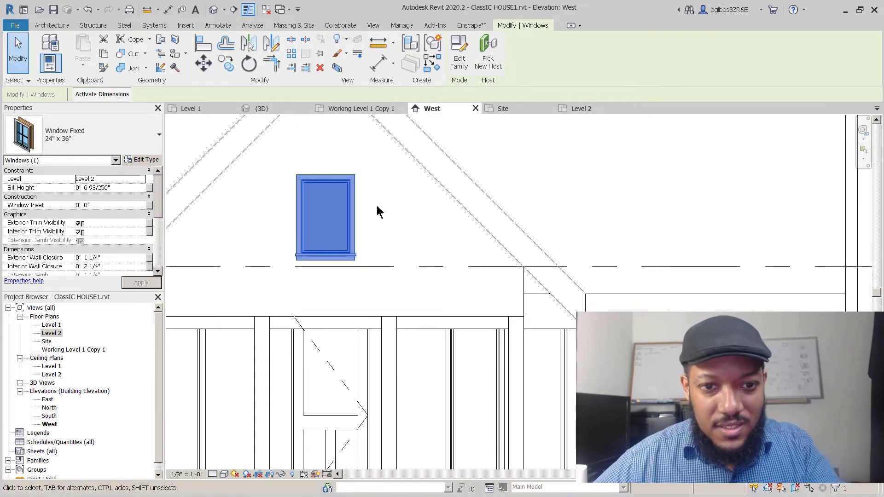
- Move the porch gable window straight up by 1 foot in the West elevation
scroll(429, 275, "down", 2)
key("m")
key("v")
left_click(413, 244)
left_click(414, 226)
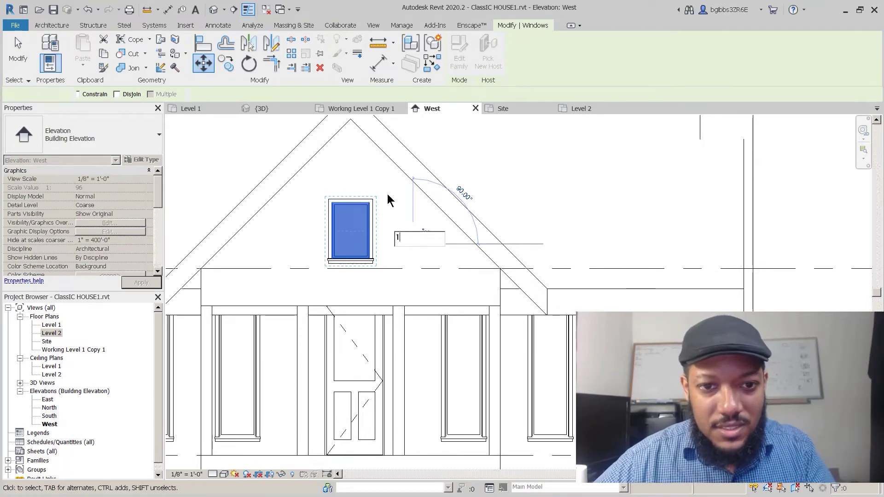
left_click(388, 194)
scroll(376, 238, "down", 4)
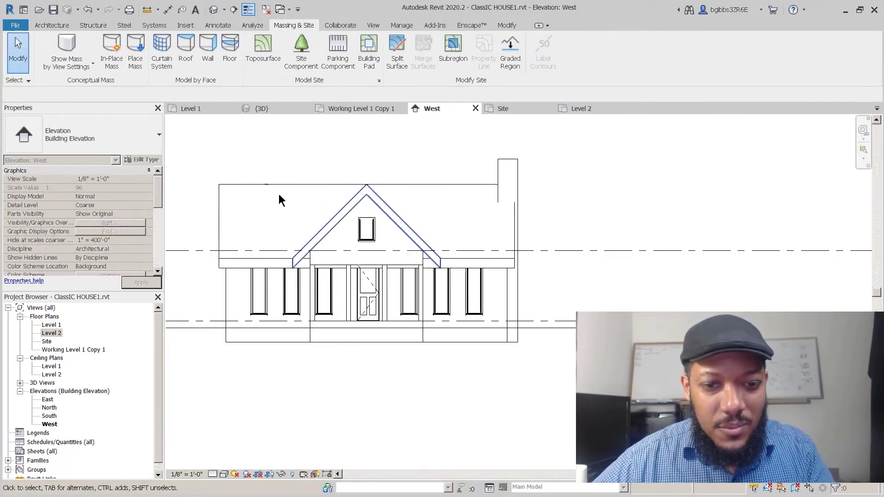
- Set the base offset of the three Level 2 walls beneath the porch gable roof to -1' 0"
scroll(350, 286, "up", 4)
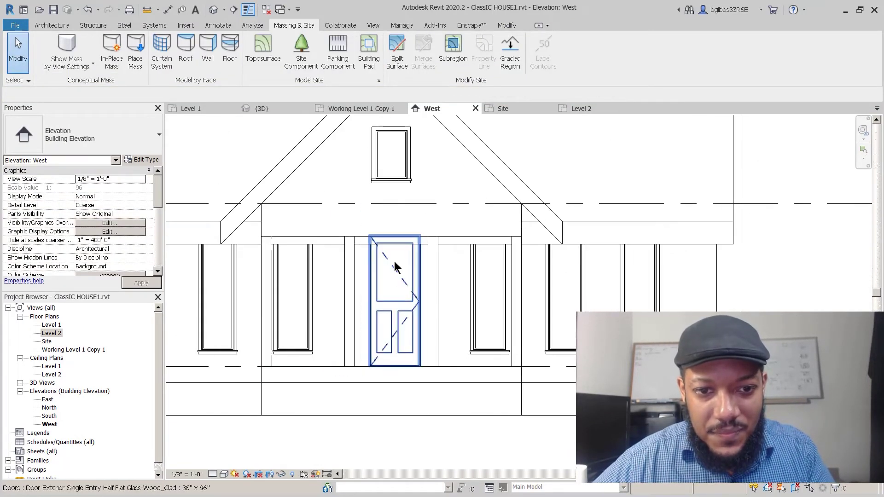
left_click(300, 230)
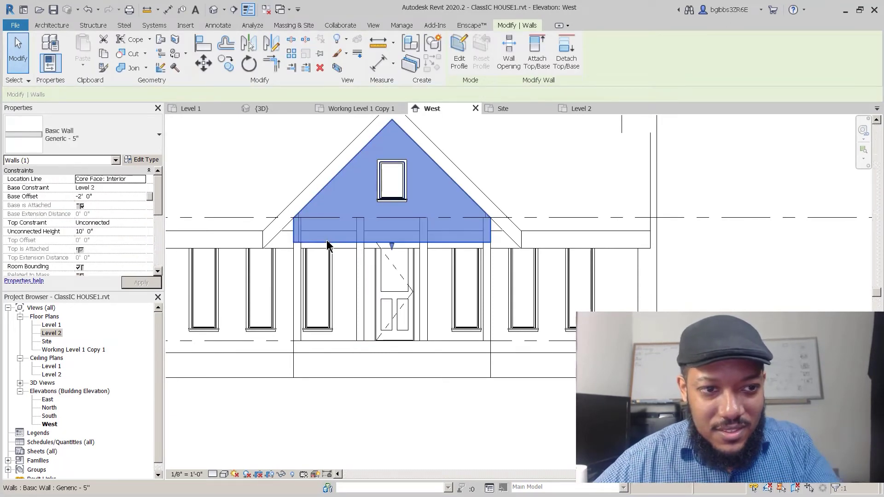
key("Escape")
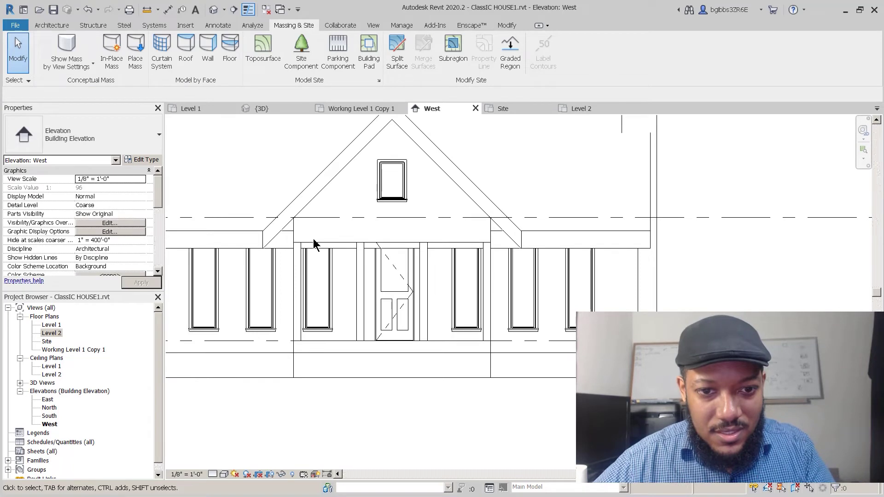
left_click(316, 241)
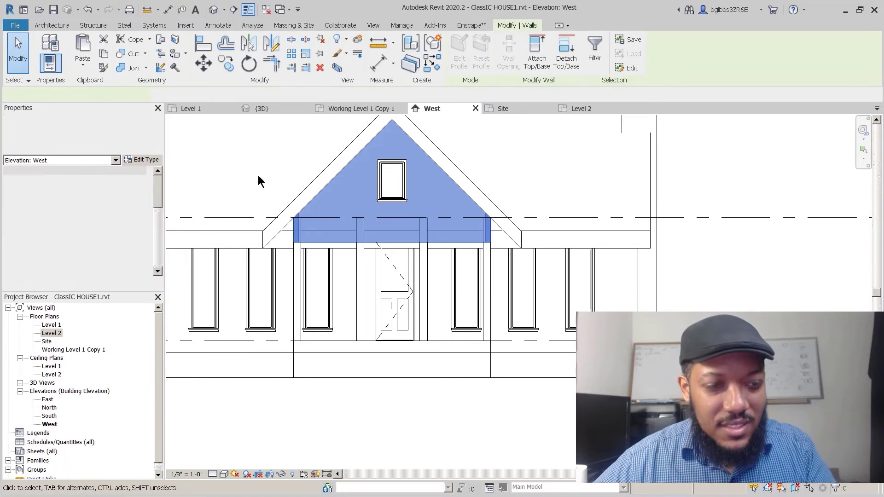
left_click(112, 197)
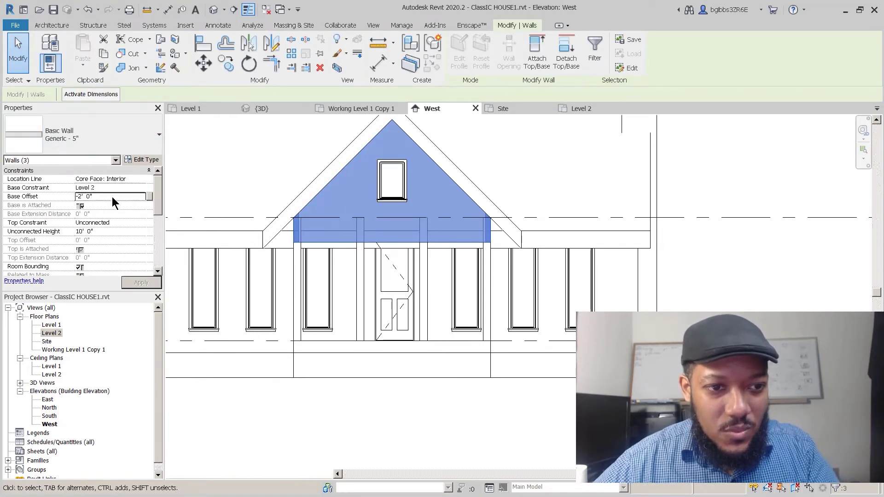
type("-1")
key("Return")
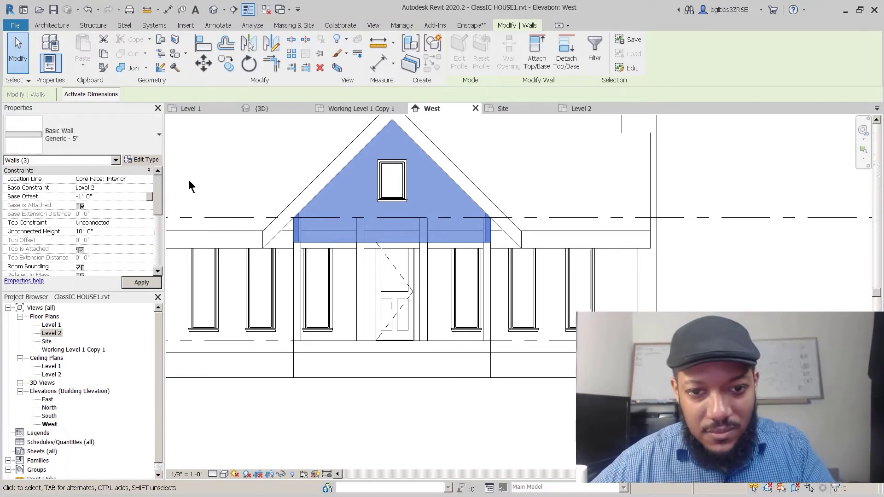
key("Escape")
- Examine the porch gable walls in the West elevation, and the porch roof junction and whole house from several angles in the 3D view
scroll(463, 236, "down", 3)
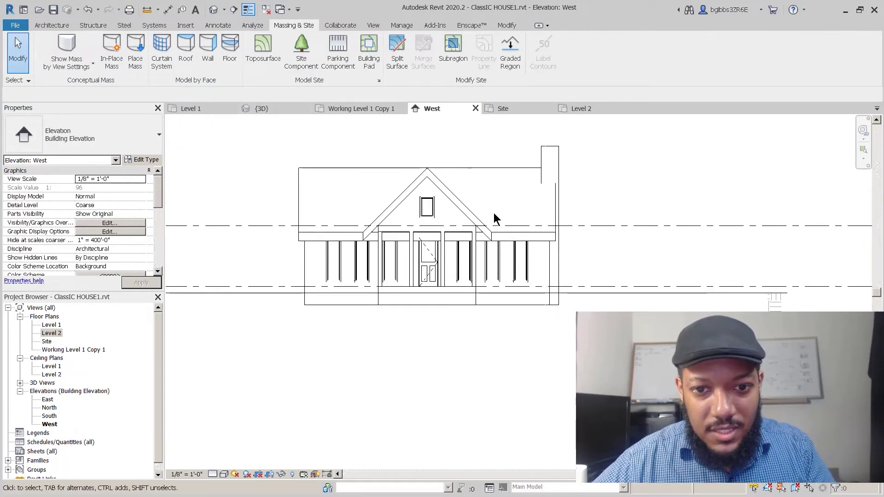
scroll(495, 214, "up", 2)
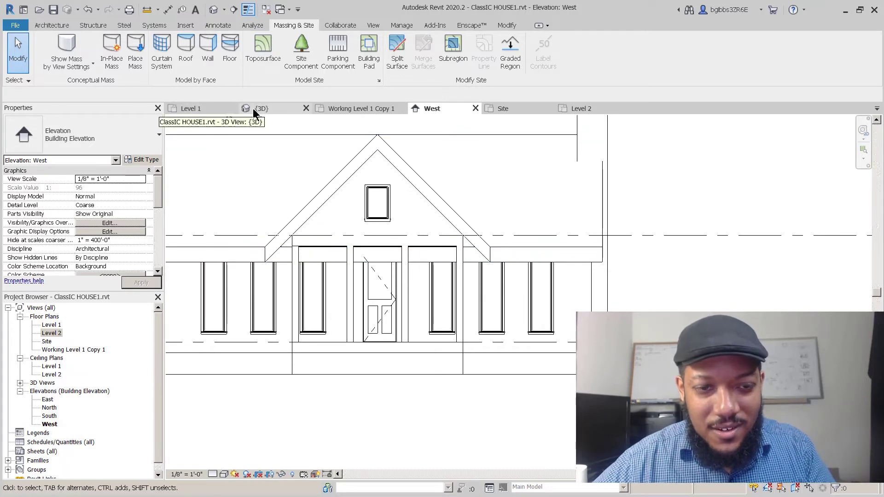
left_click(200, 110)
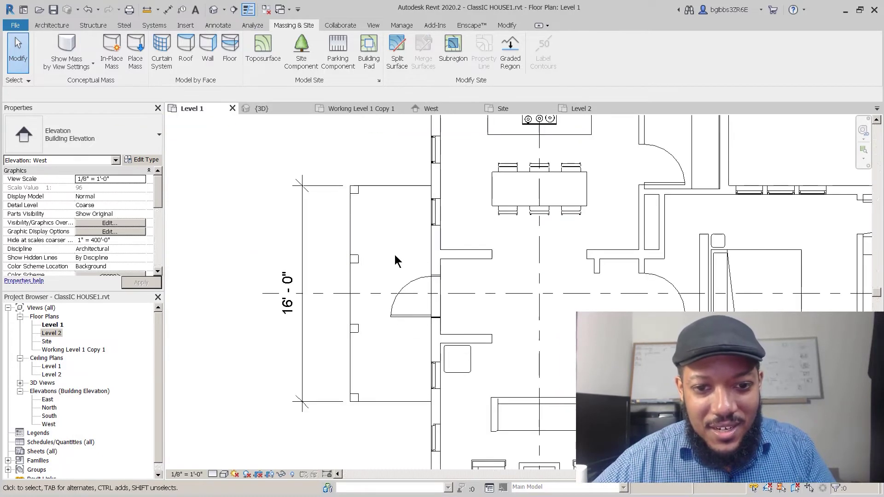
left_click(259, 109)
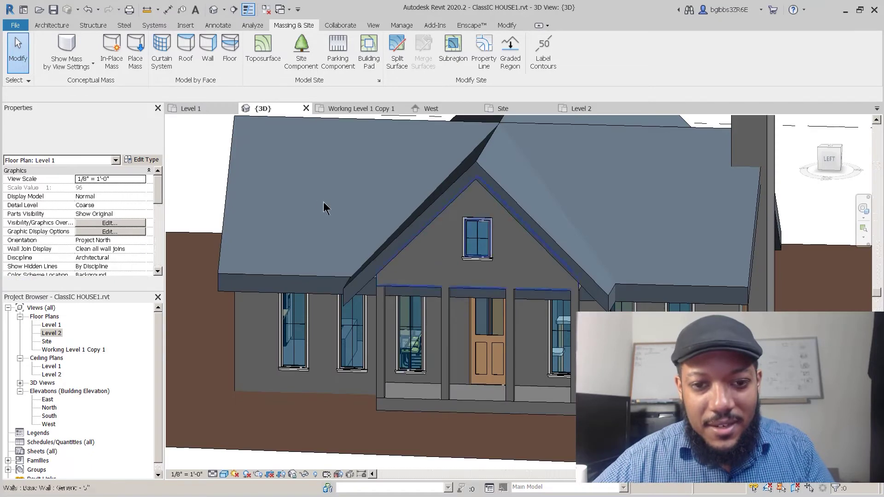
middle_click_drag(328, 284, 574, 270, "shift")
scroll(495, 286, "up", 8)
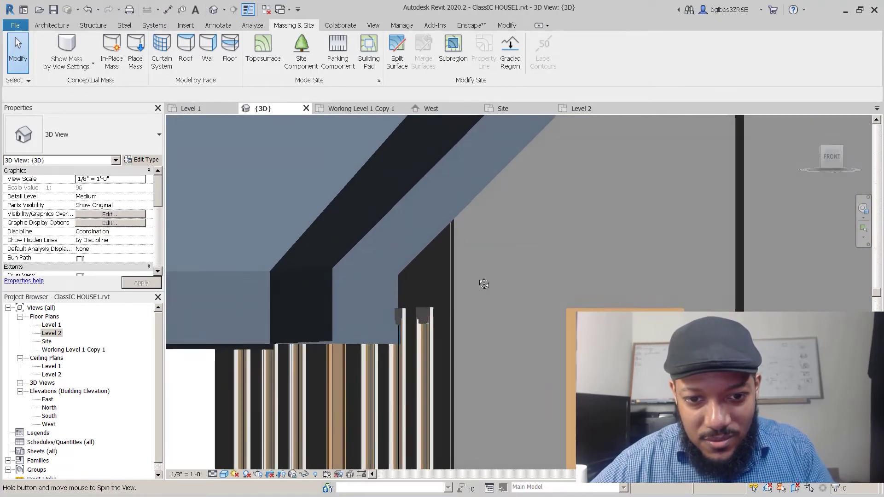
scroll(497, 229, "down", 3)
middle_click_drag(421, 288, 499, 241, "shift")
scroll(501, 247, "down", 5)
middle_click_drag(506, 286, 515, 171, "shift")
scroll(520, 197, "down", 4)
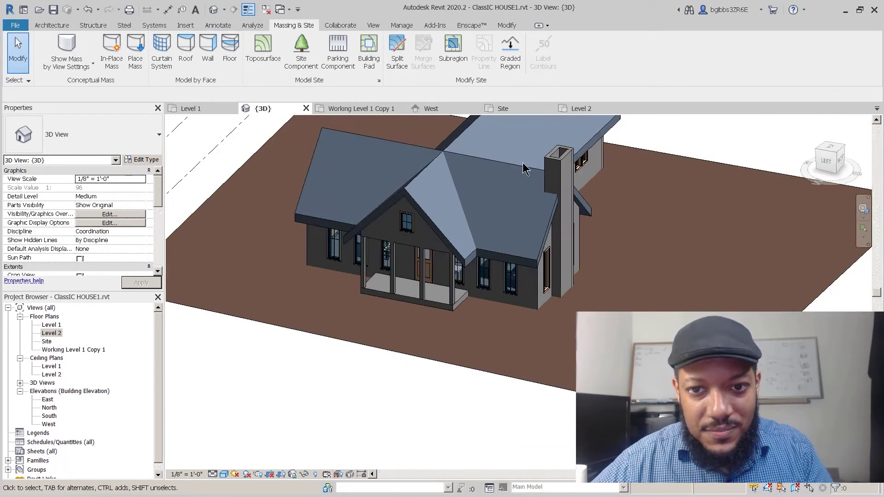
- Cut a triangular vertical opening through the main roof, sketched in the Site plan from the ridge intersection to both corners where the porch roof meets its eave
left_click(521, 168)
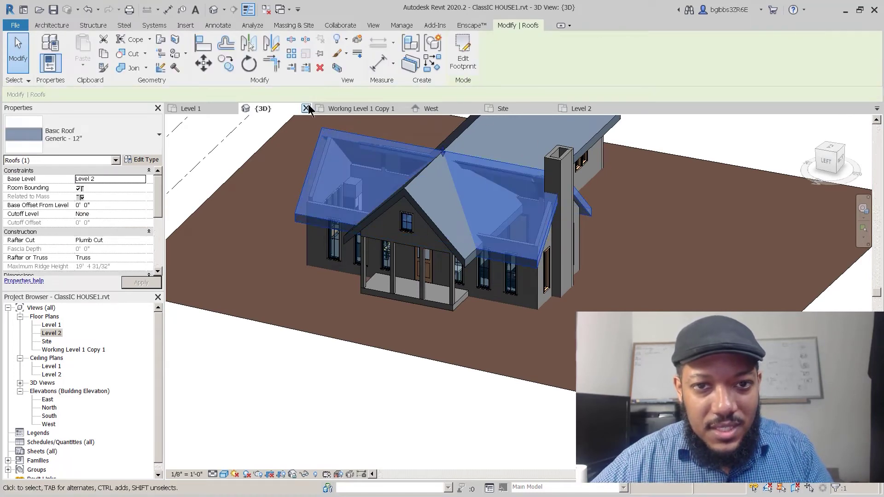
left_click(52, 25)
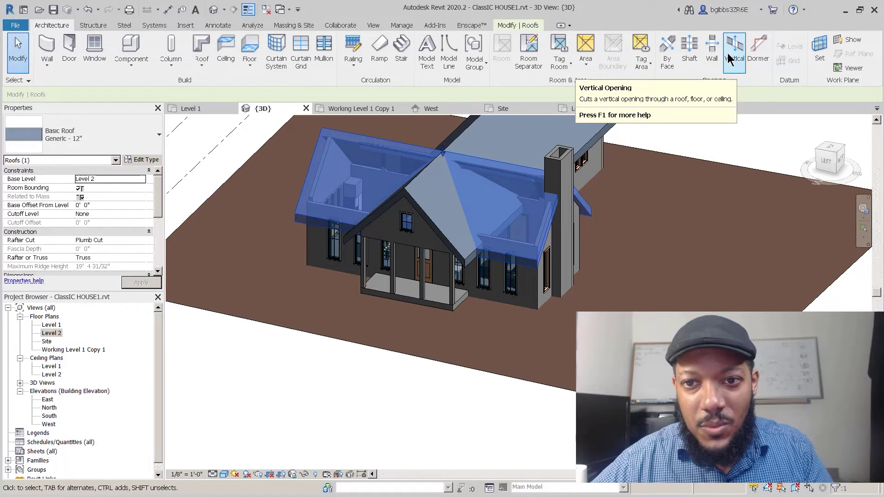
left_click(728, 54)
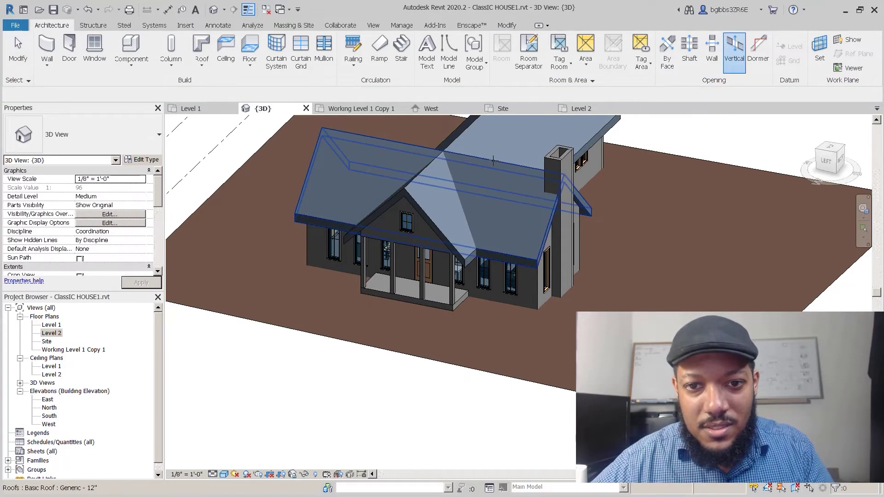
left_click(493, 161)
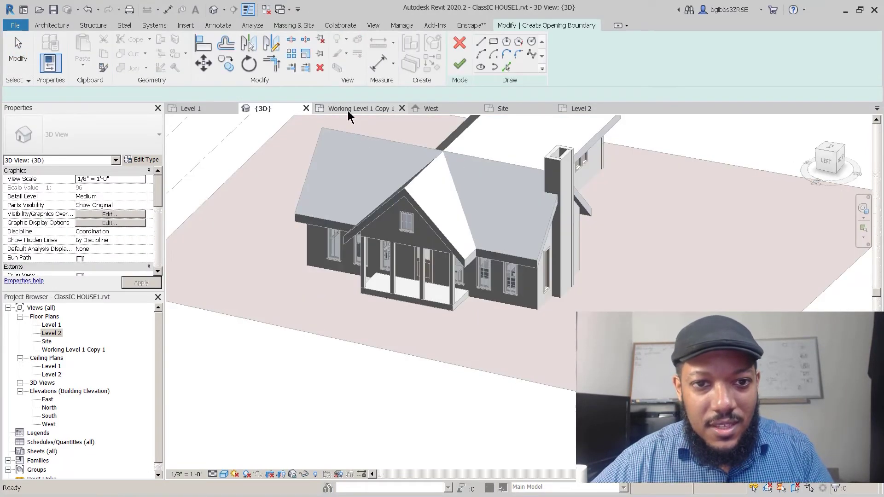
left_click(526, 110)
scroll(341, 280, "up", 5)
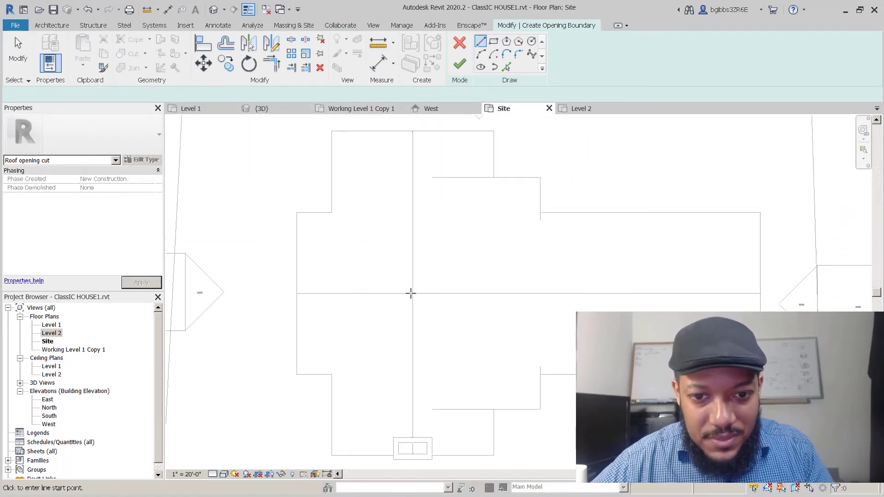
left_click(412, 293)
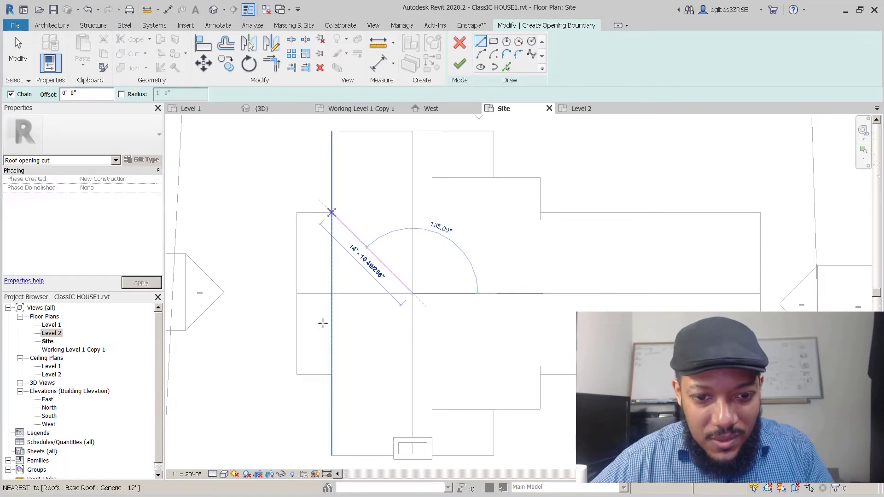
left_click(322, 310)
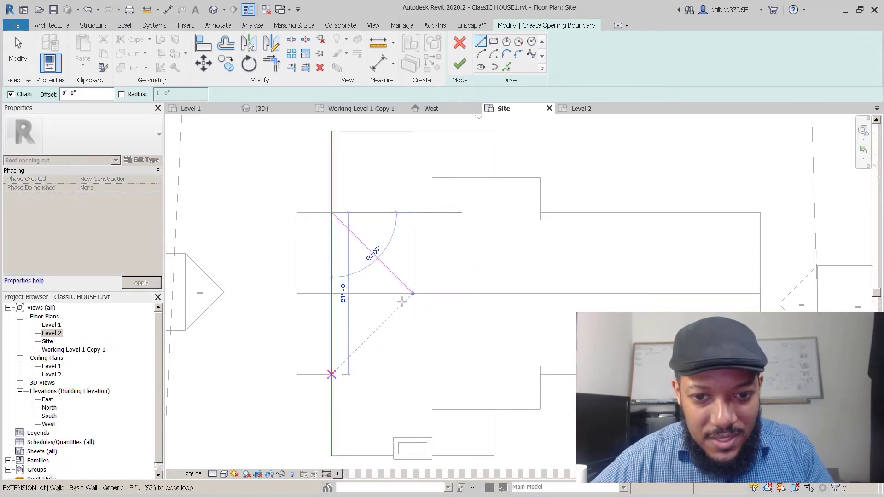
left_click(332, 375)
left_click(413, 294)
key("Escape")
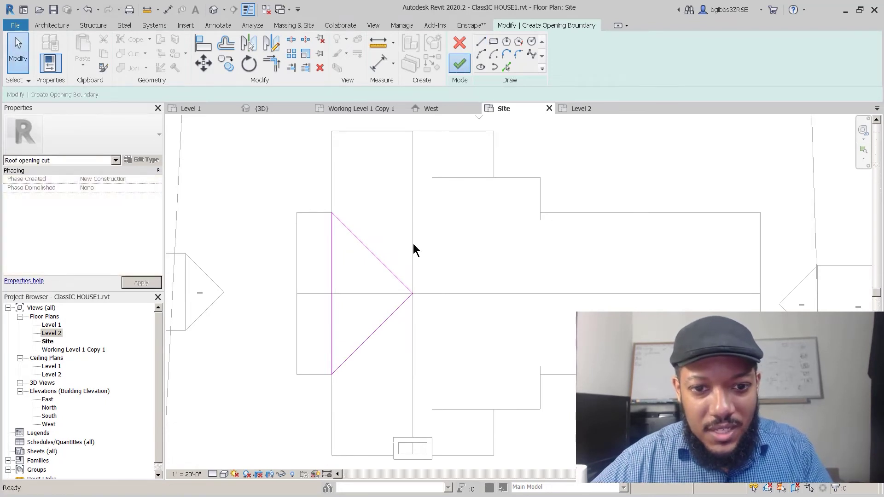
- Examine the cut roof in the 3D view from the porch side around to the gap between roofs beside the chimney
left_click(280, 110)
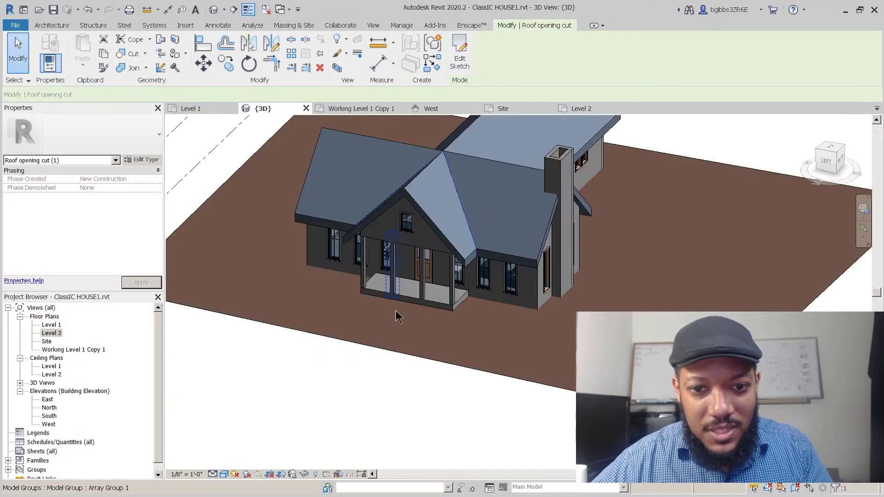
middle_click_drag(396, 311, 377, 208, "shift")
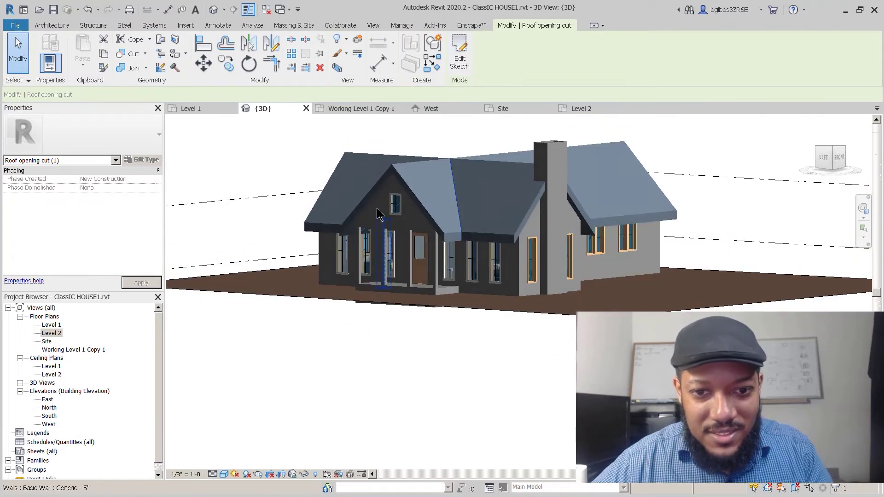
scroll(377, 213, "up", 3)
middle_click_drag(387, 247, 496, 440, "shift")
scroll(455, 219, "down", 4)
middle_click_drag(582, 290, 363, 312)
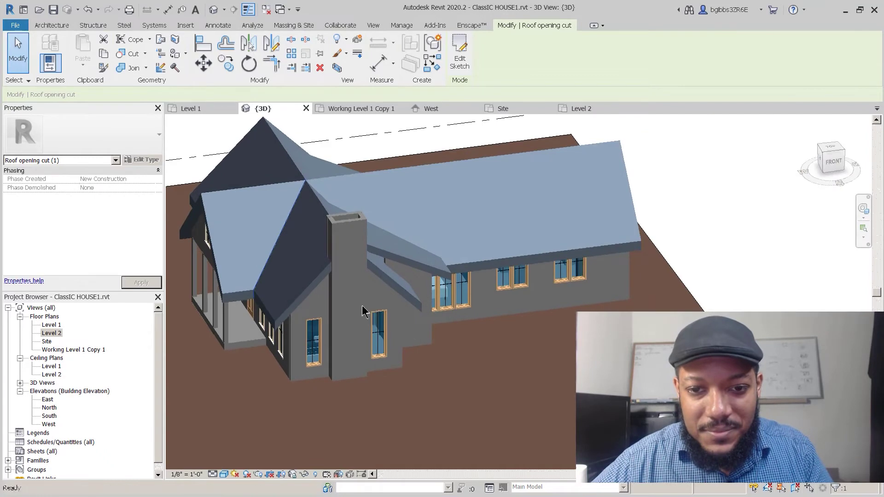
scroll(396, 272, "up", 5)
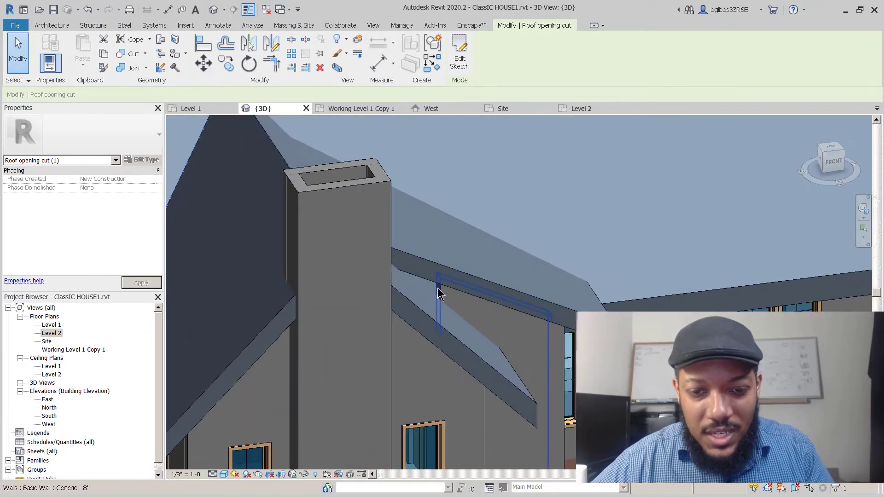
- Edit the profile of the short wall beside the chimney gable, adding lines along the rear roof's underside and the main roof's top edge
left_click(462, 335)
scroll(462, 336, "down", 3)
middle_click_drag(461, 336, 462, 273, "shift")
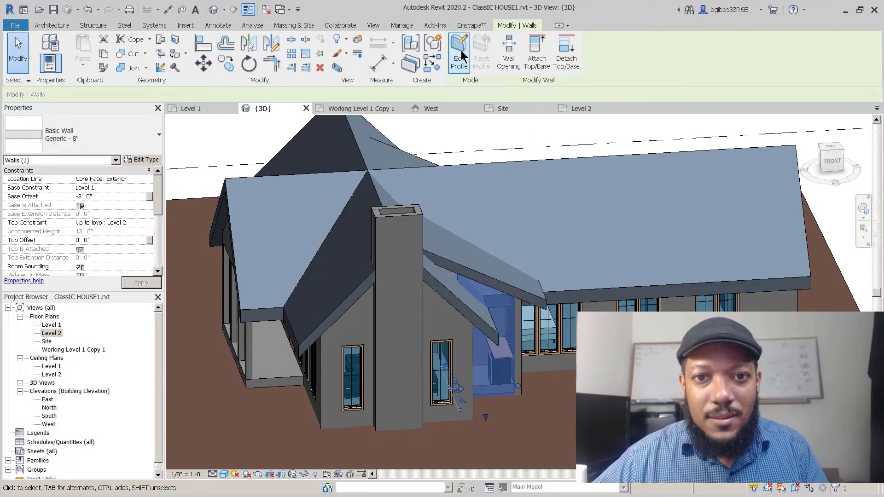
left_click(462, 51)
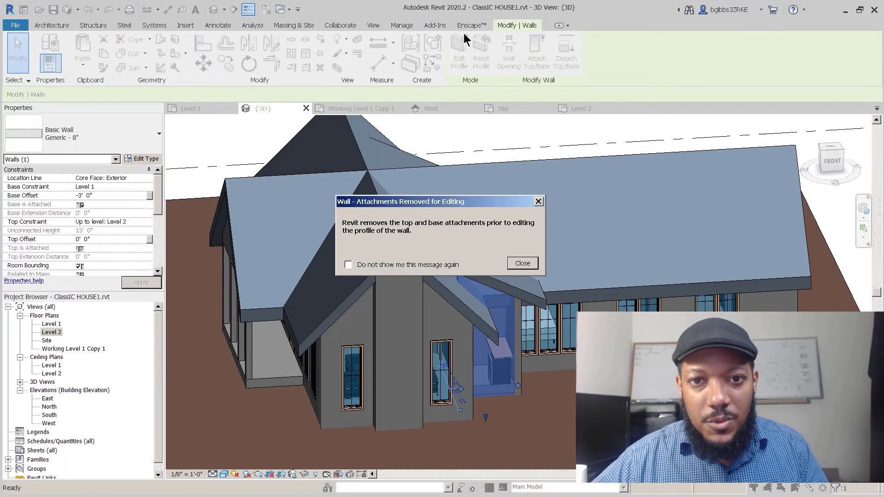
left_click(521, 264)
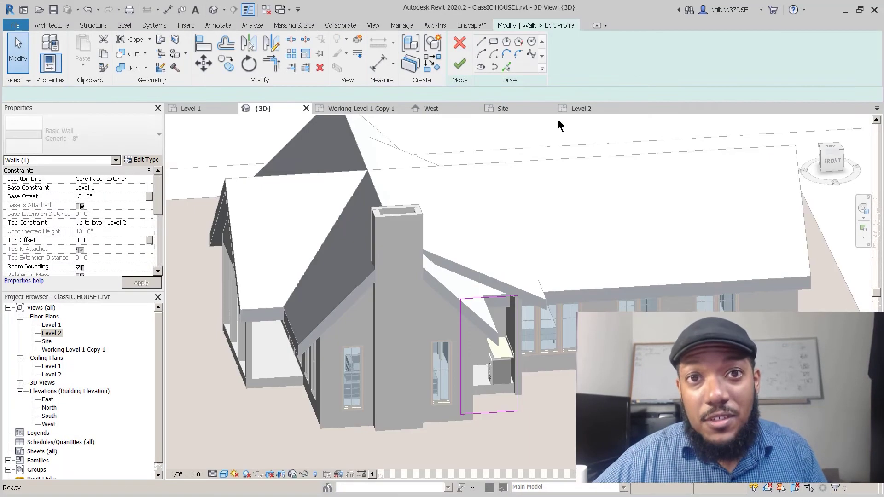
left_click(830, 162)
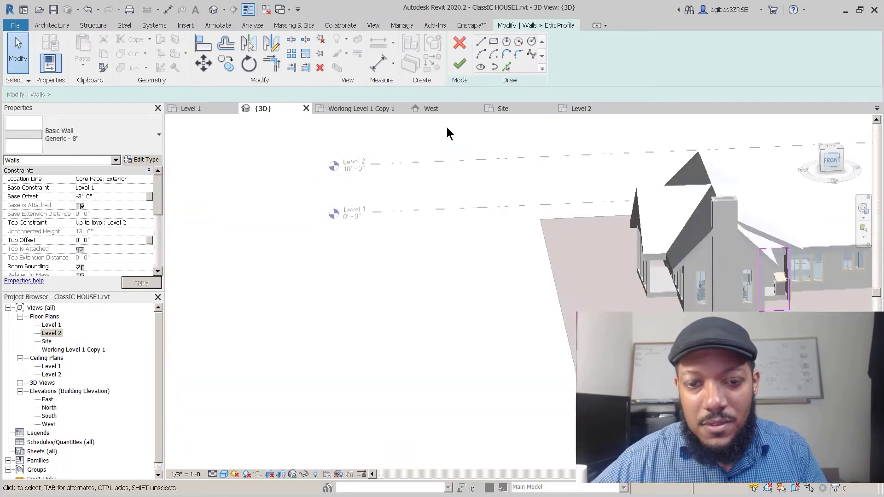
scroll(512, 295, "up", 10)
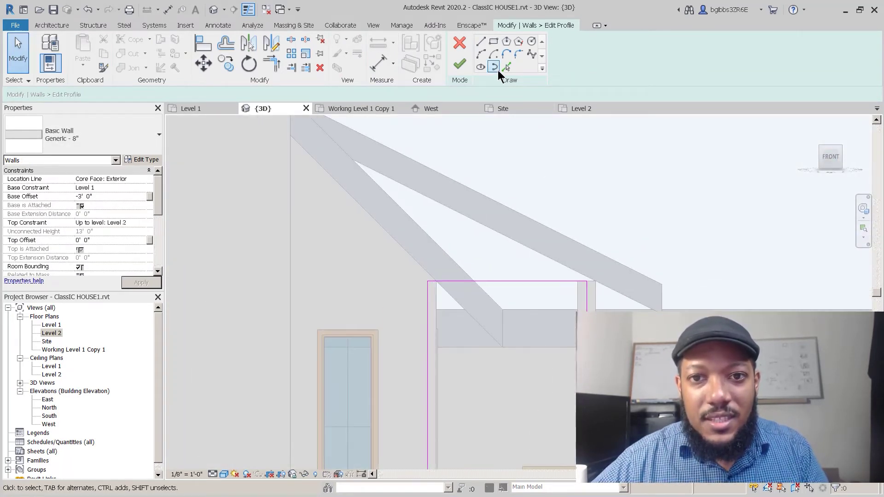
left_click(446, 205)
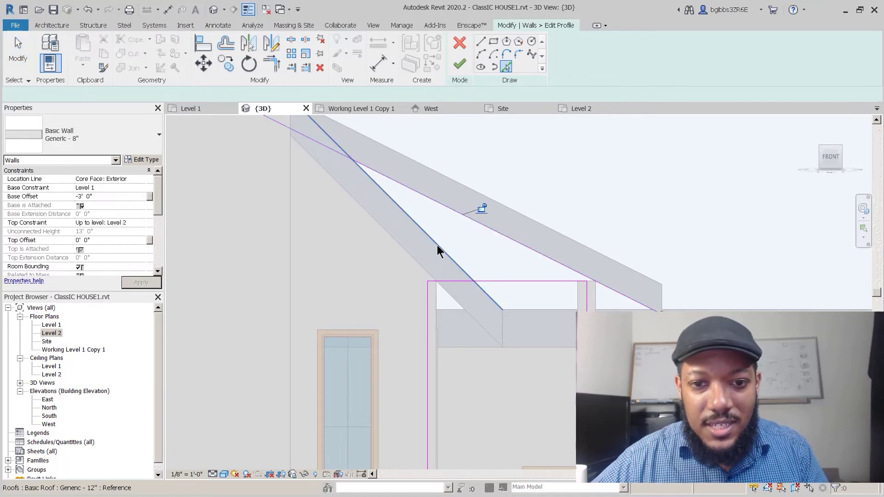
left_click(432, 250)
scroll(433, 250, "down", 2)
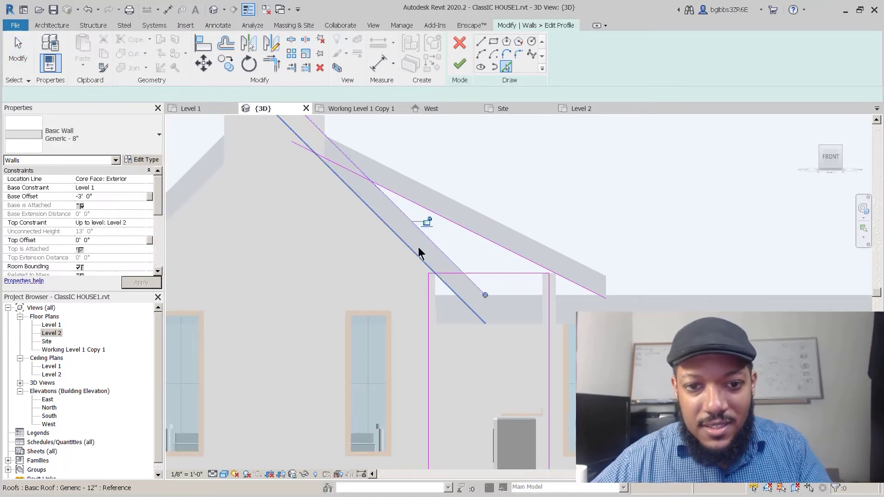
- Trim the sloped roof lines against each other and the wall's vertical sides so the profile corners meet under the rear roof
key("t")
key("r")
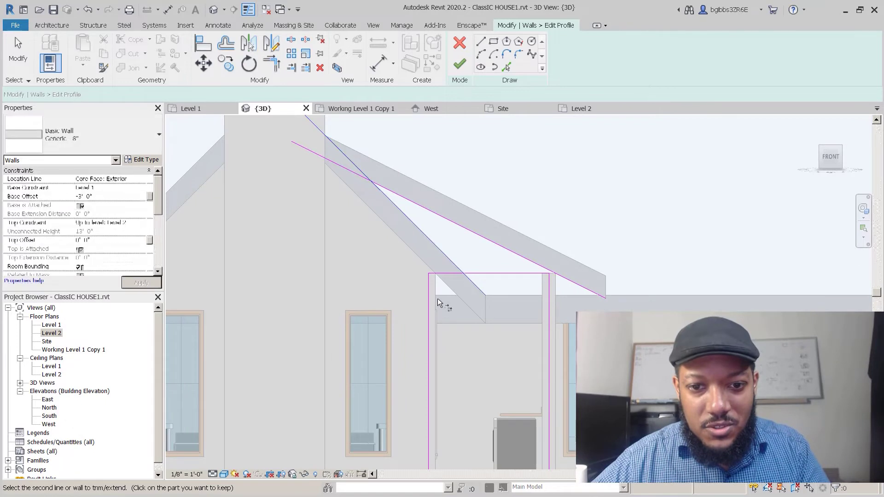
left_click(430, 296)
left_click(403, 214)
left_click(389, 200)
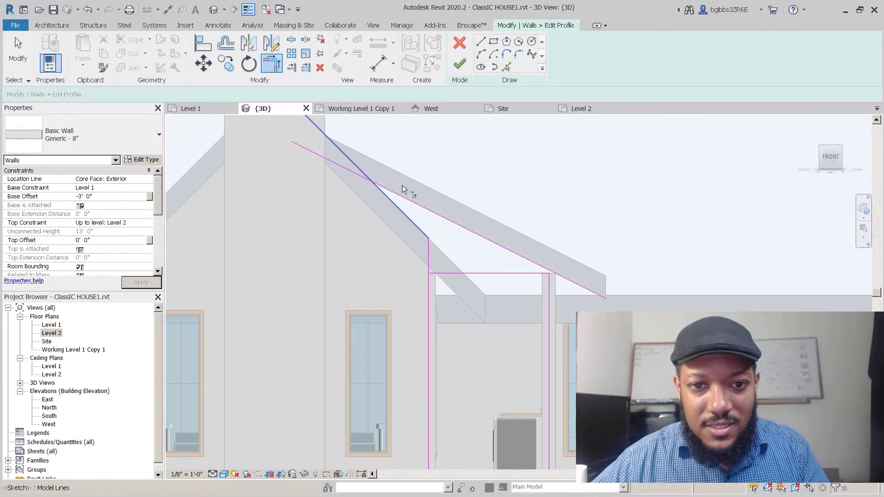
left_click(537, 266)
left_click(536, 266)
left_click(550, 283)
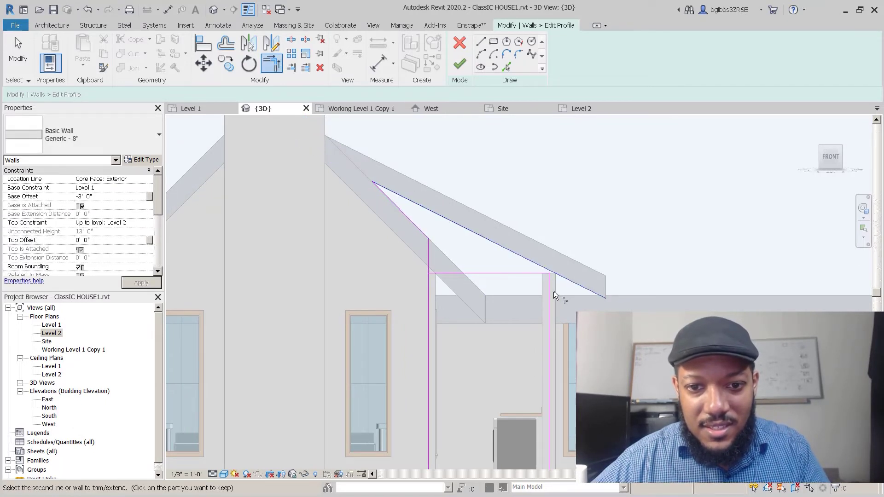
key("Escape")
key("Escape")
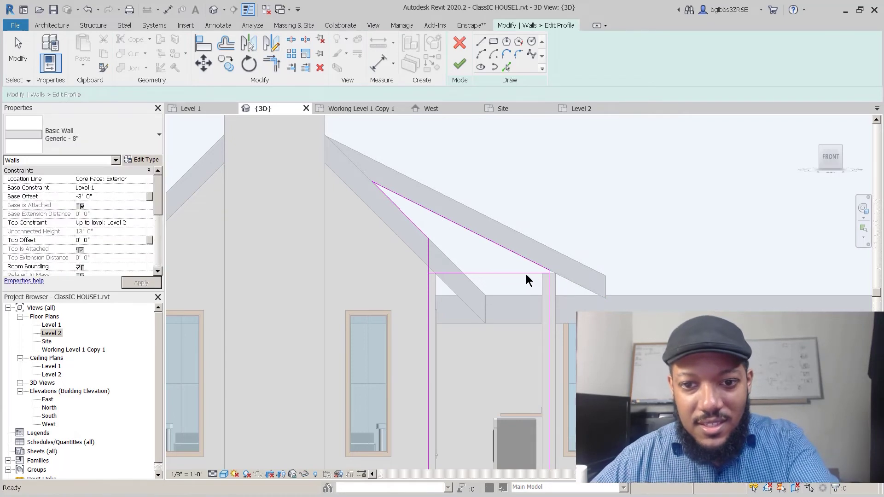
- Delete the old horizontal top line from the chimney-side wall's sketch and finish the profile, unjoining the conflicting elements
left_click(528, 275)
key("Delete")
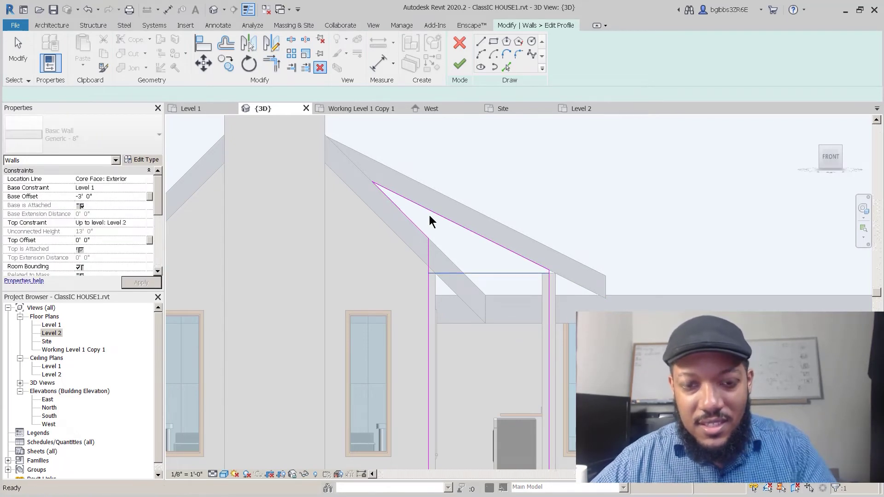
left_click(429, 213)
scroll(430, 214, "down", 3)
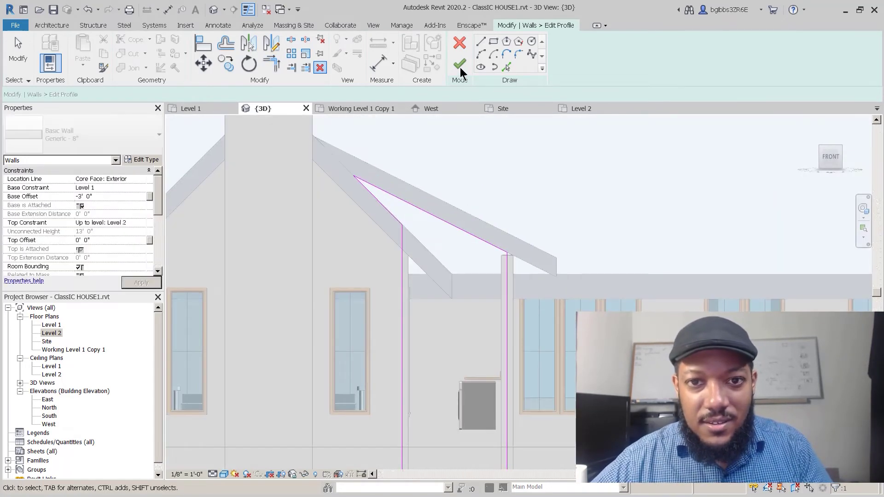
left_click(459, 65)
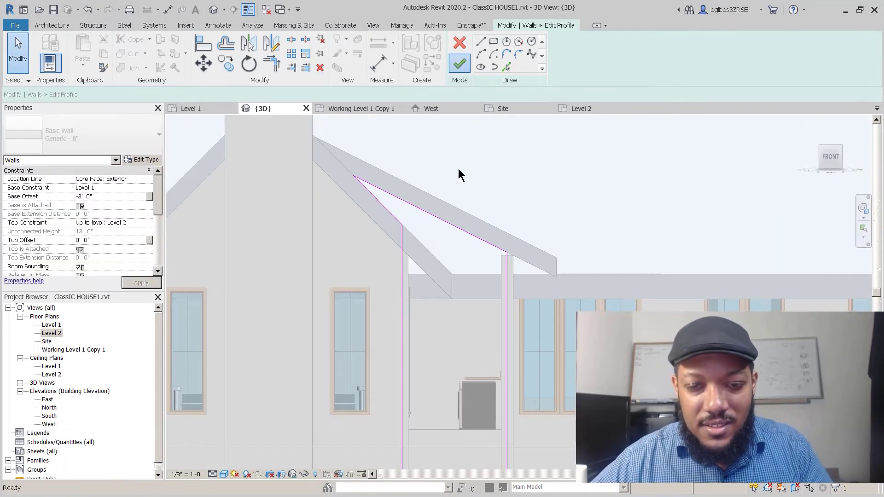
key("Escape")
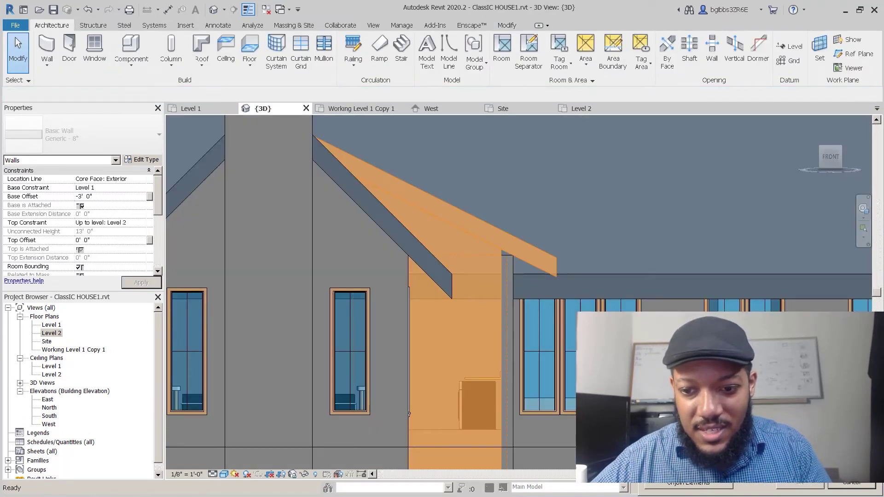
- Edit the profile of the matching short wall on the house's back side, adding lines along the rear roof's underside and the main roof's top edge
scroll(408, 147, "down", 3)
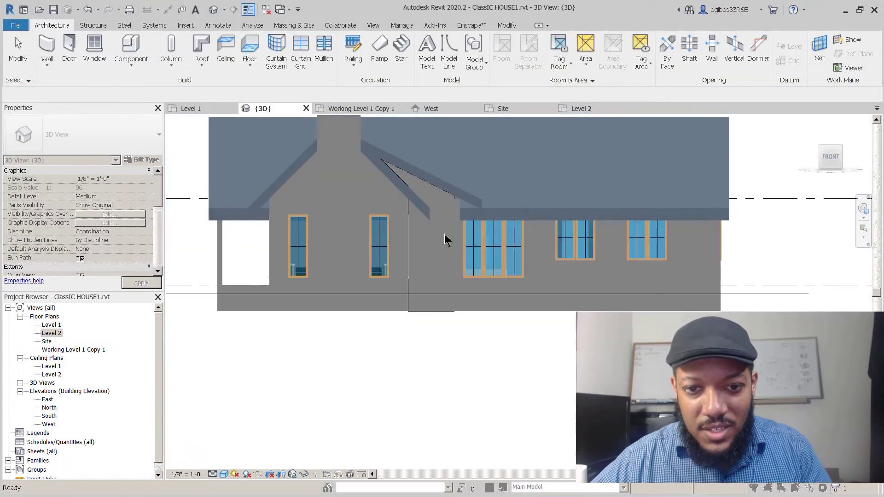
middle_click_drag(430, 230, 387, 236, "shift")
scroll(387, 236, "down", 3)
scroll(347, 250, "up", 3)
scroll(347, 251, "down", 3)
middle_click_drag(348, 250, 405, 337, "shift")
scroll(377, 335, "up", 5)
left_click(377, 334)
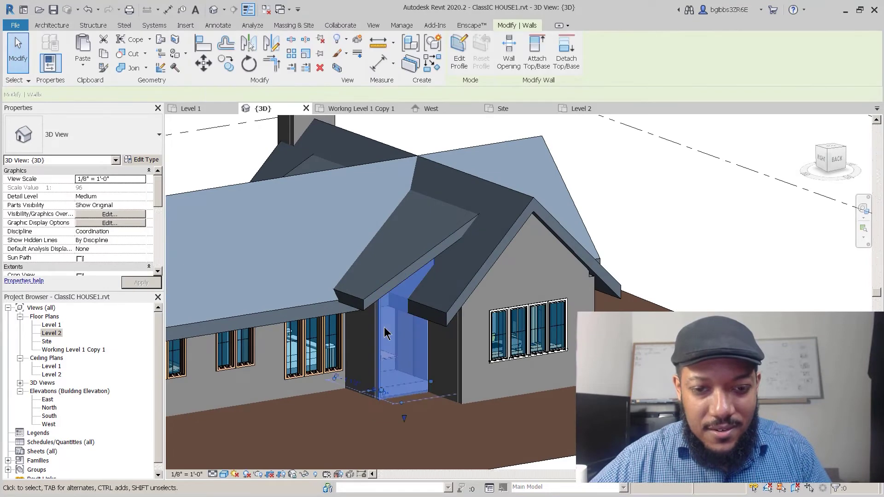
left_click(836, 163)
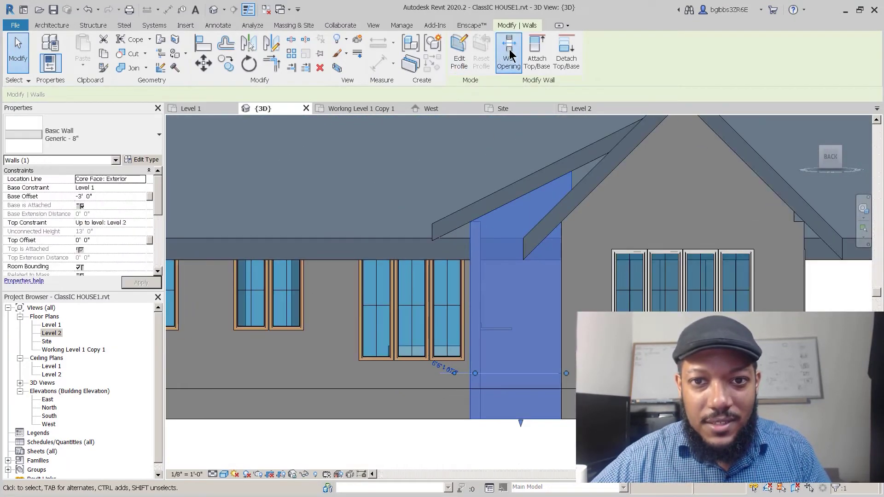
left_click(462, 58)
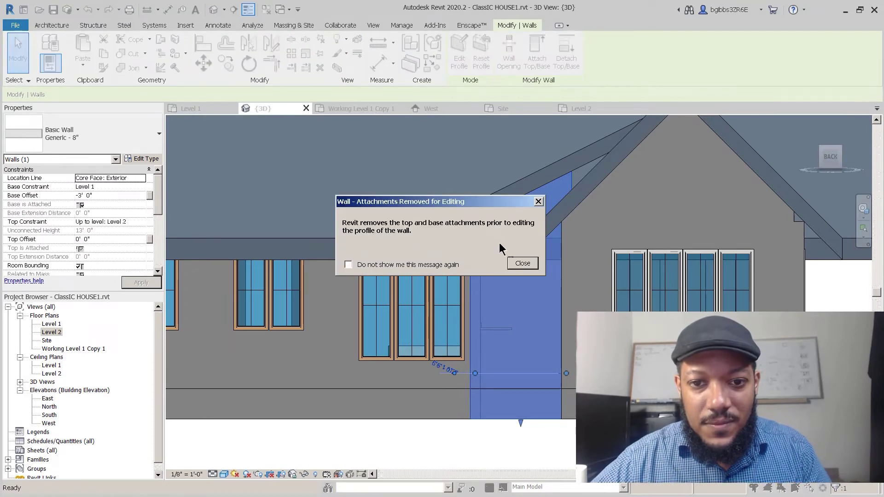
left_click(517, 261)
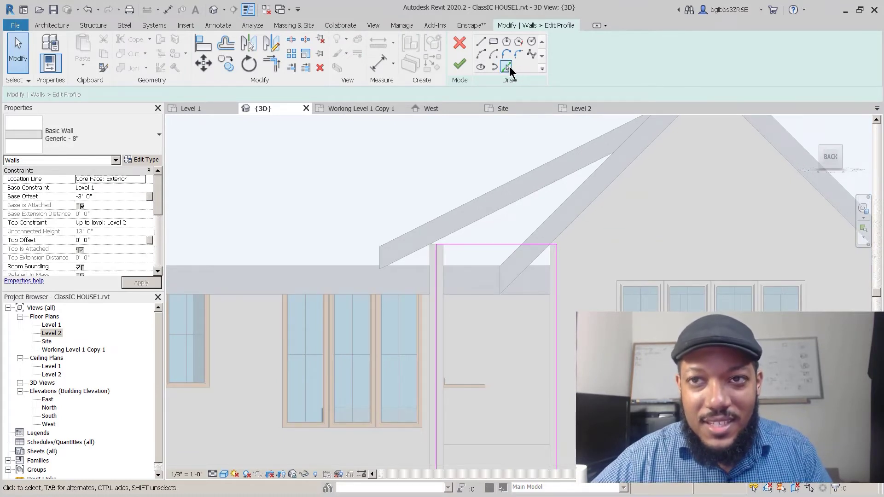
left_click(548, 198)
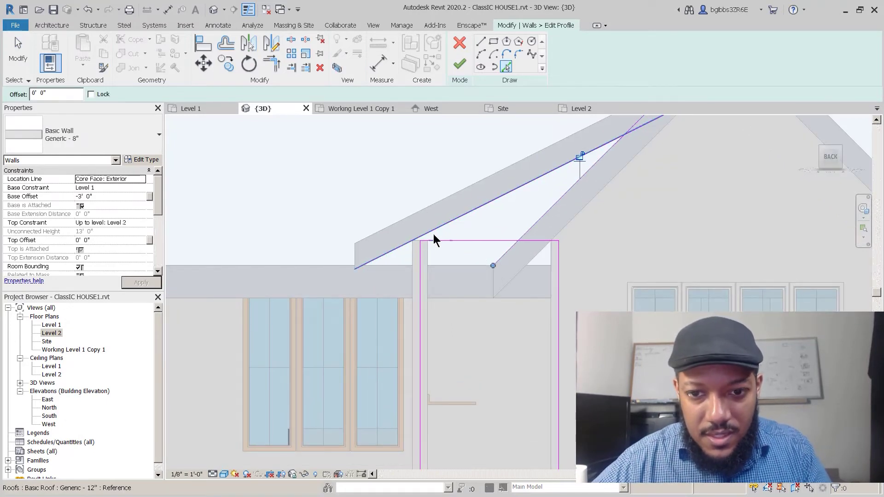
middle_click_drag(527, 259, 534, 224, "shift")
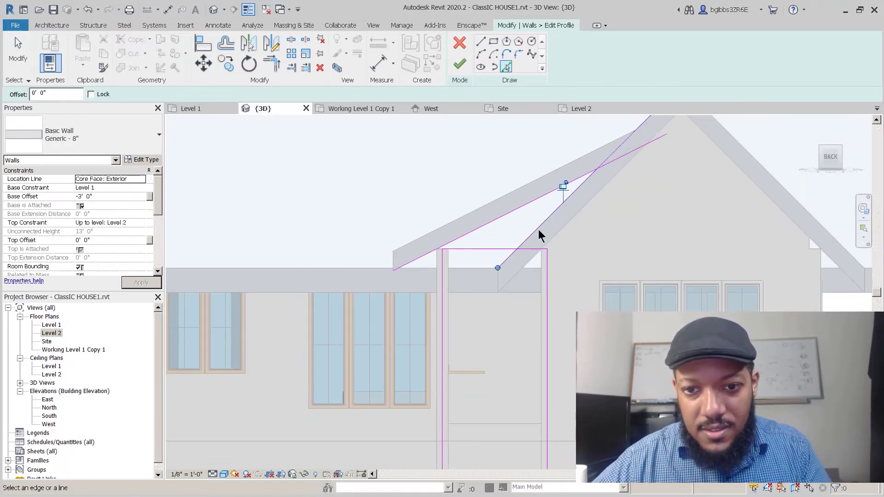
- Trim the back wall's sloped lines to each other and to both vertical sides of its profile
key("t")
key("r")
left_click(549, 262)
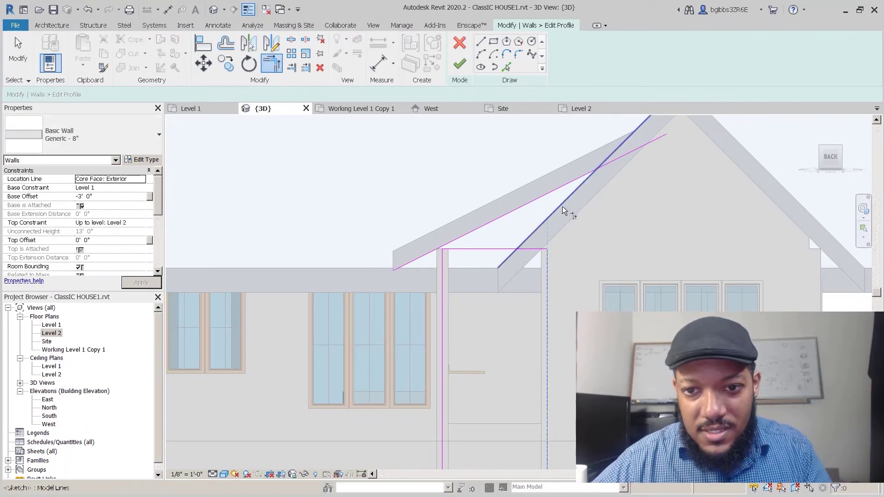
left_click(573, 193)
left_click(582, 185)
left_click(578, 178)
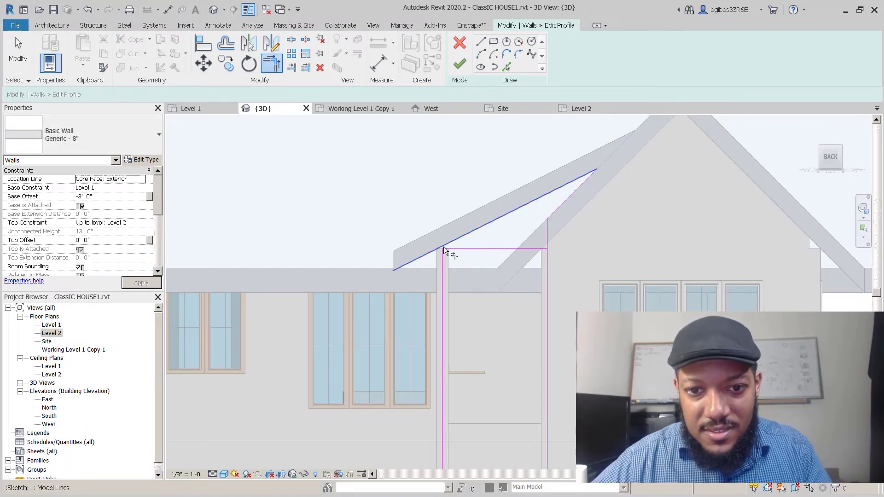
left_click(464, 252)
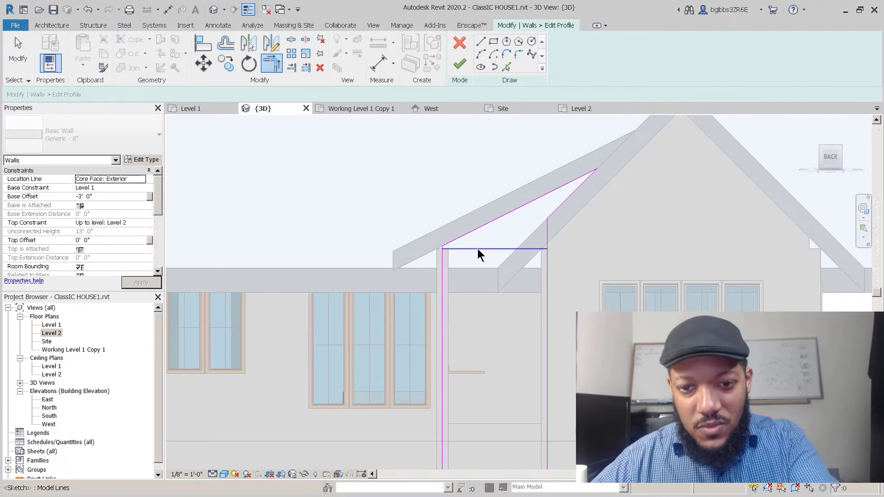
- Delete the old horizontal top line from the back wall's sketch and finish the profile, unjoining the conflicting elements
left_click(477, 248)
key("Delete")
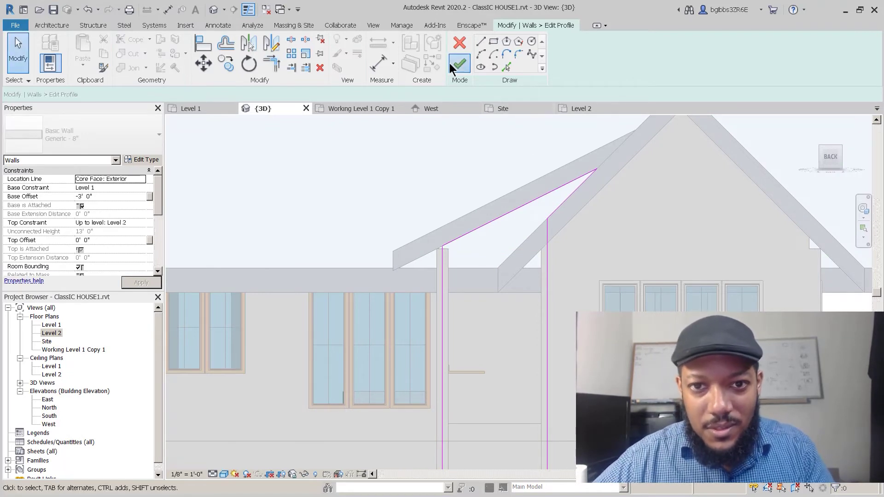
left_click(453, 63)
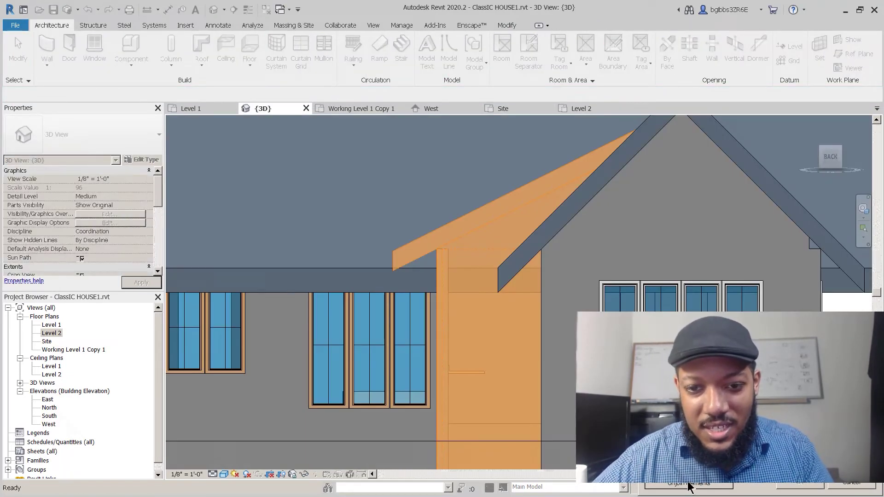
left_click(689, 484)
scroll(385, 246, "down", 4)
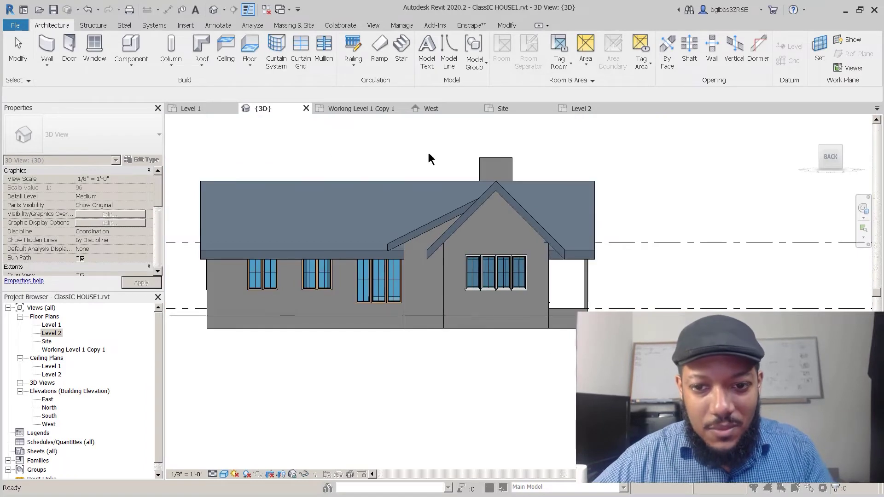
left_click(269, 252)
middle_click_drag(276, 253, 392, 251)
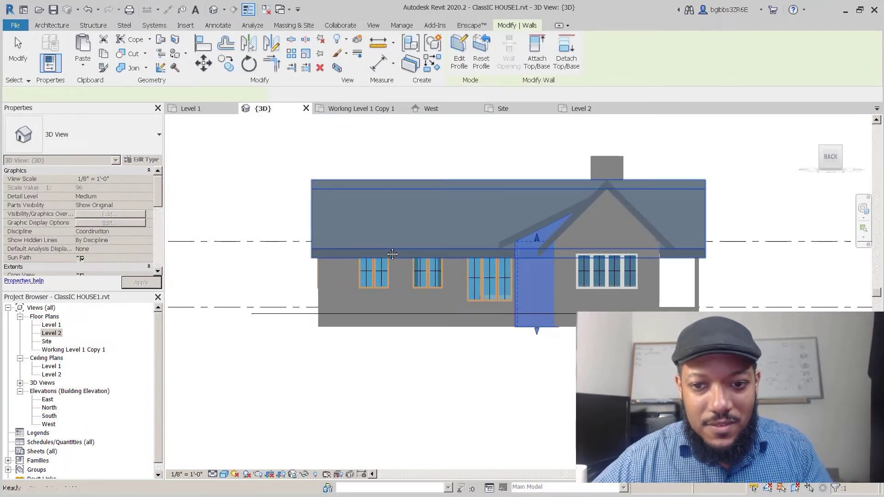
key("Escape")
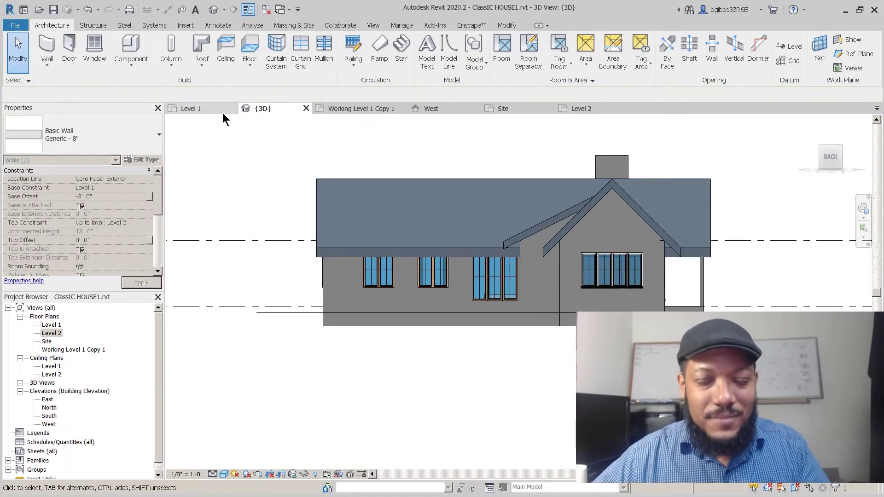
- Switch to the Level 1 floor plan and open the West elevation from its elevation marker
left_click(218, 108)
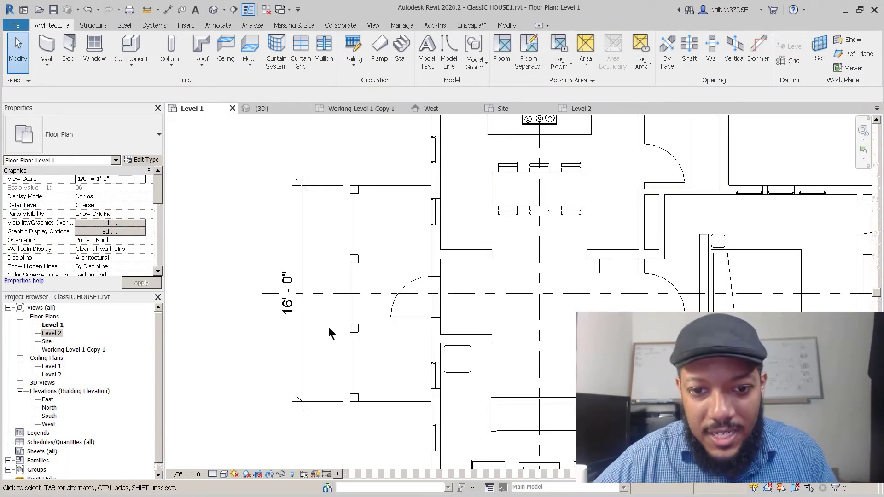
scroll(332, 322, "down", 3)
middle_click_drag(341, 247, 421, 290)
scroll(422, 289, "up", 1)
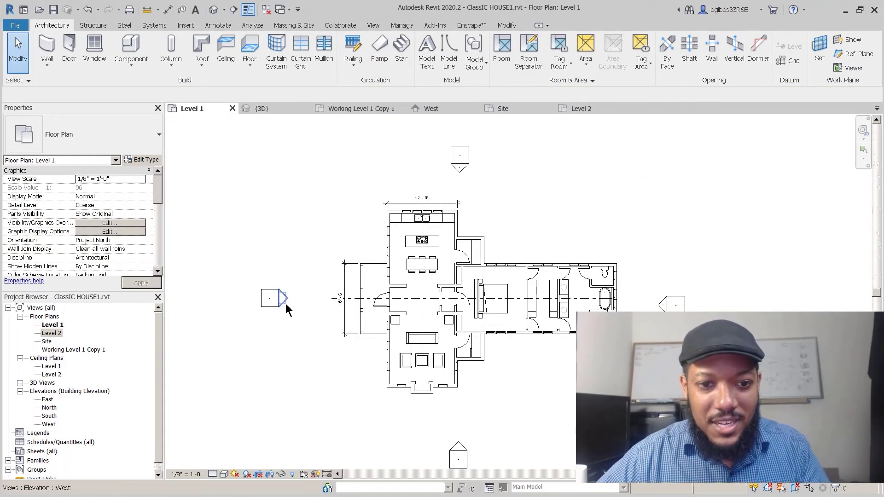
double_click(285, 303)
- Shorten the Level 1 and Level 2 lines in the West elevation so their heads sit just beside the chimney, and save the project
scroll(463, 328, "down", 3)
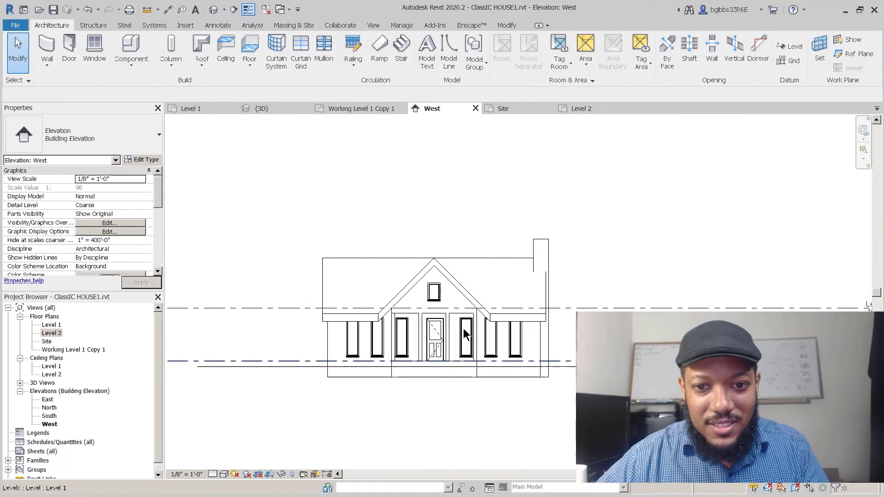
scroll(427, 299, "down", 1)
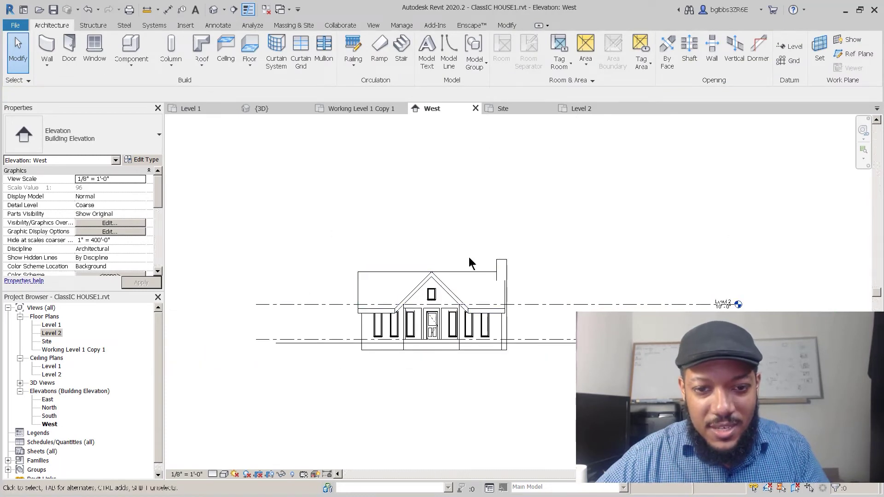
scroll(742, 335, "up", 4)
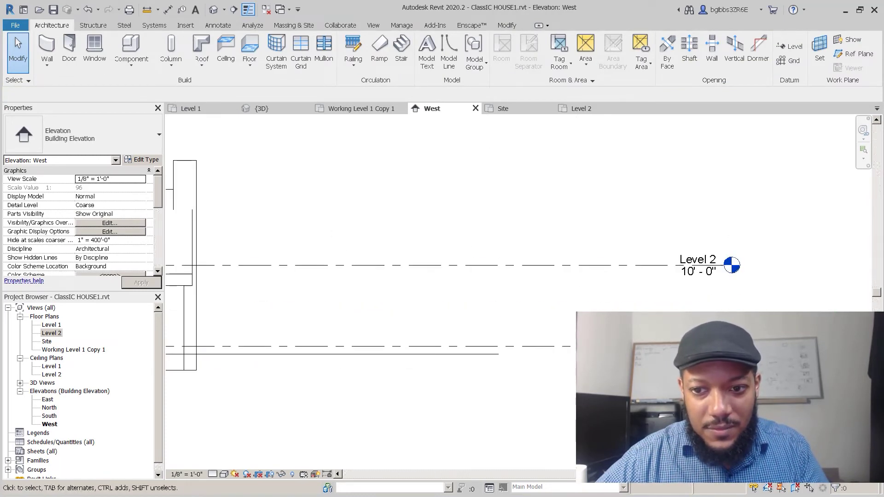
scroll(648, 295, "down", 3)
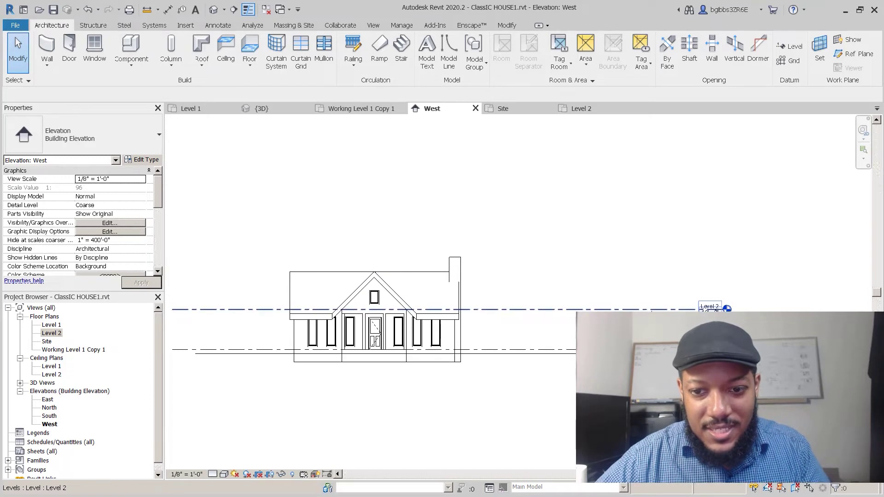
left_click(652, 309)
scroll(652, 312, "up", 2)
left_click(758, 308)
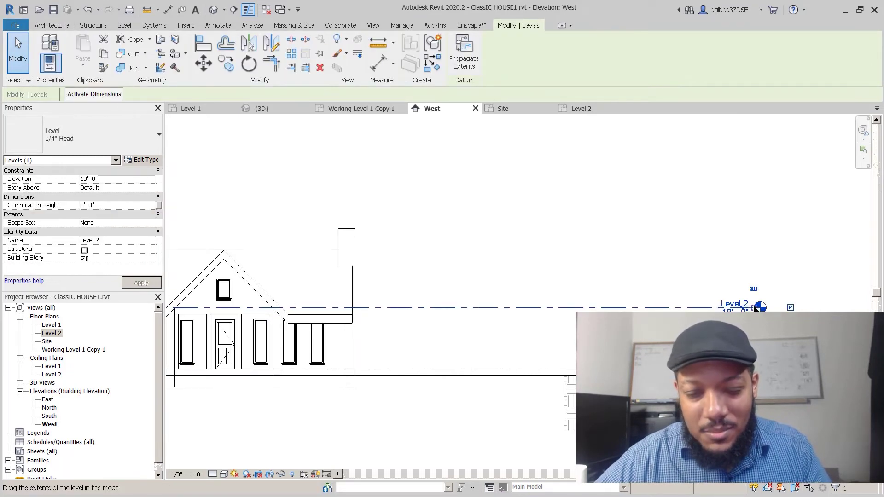
left_click_drag(382, 308, 387, 298)
scroll(386, 309, "up", 3)
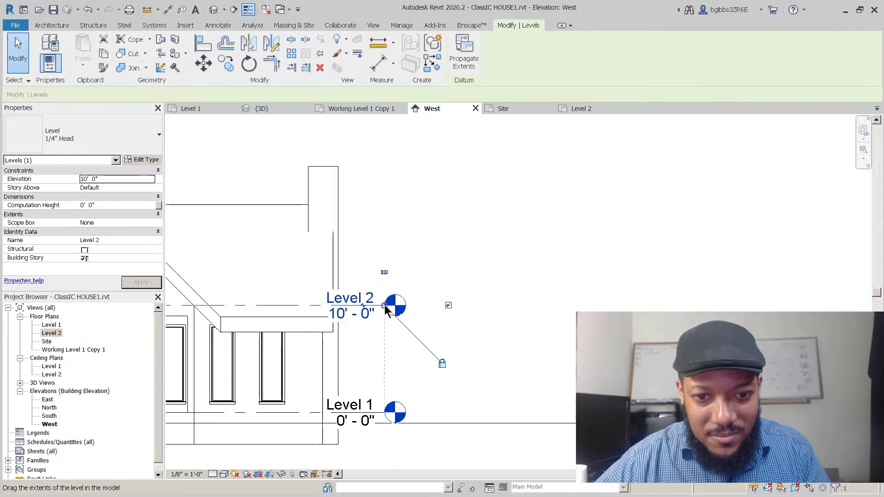
left_click_drag(425, 311, 422, 305)
scroll(431, 305, "down", 2)
left_click(298, 193)
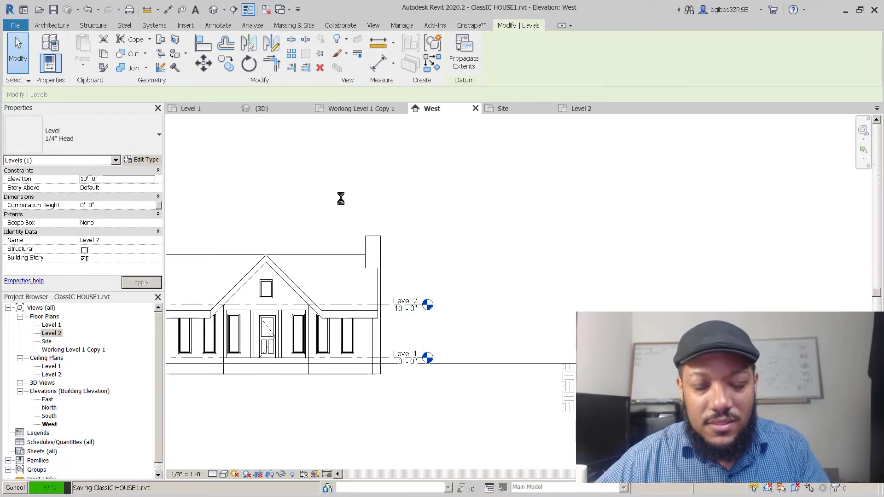
scroll(262, 220, "up", 2)
scroll(501, 291, "down", 3)
left_click(401, 248)
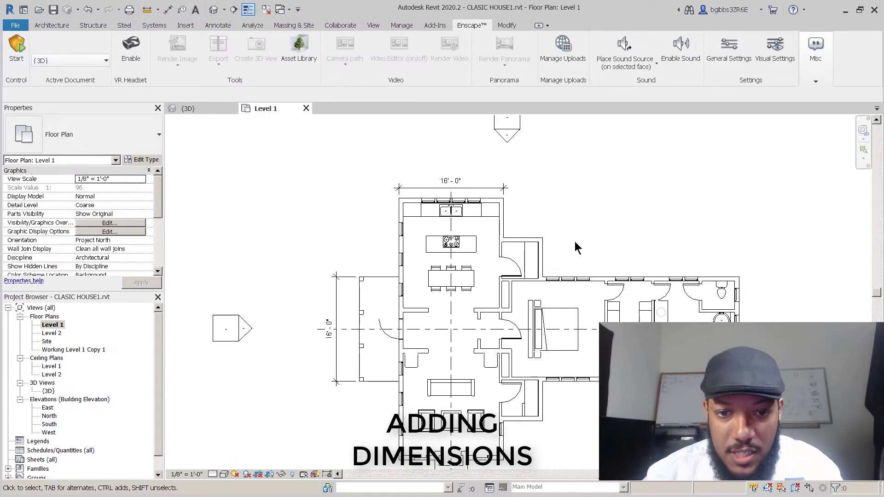
middle_click_drag(574, 247, 508, 197)
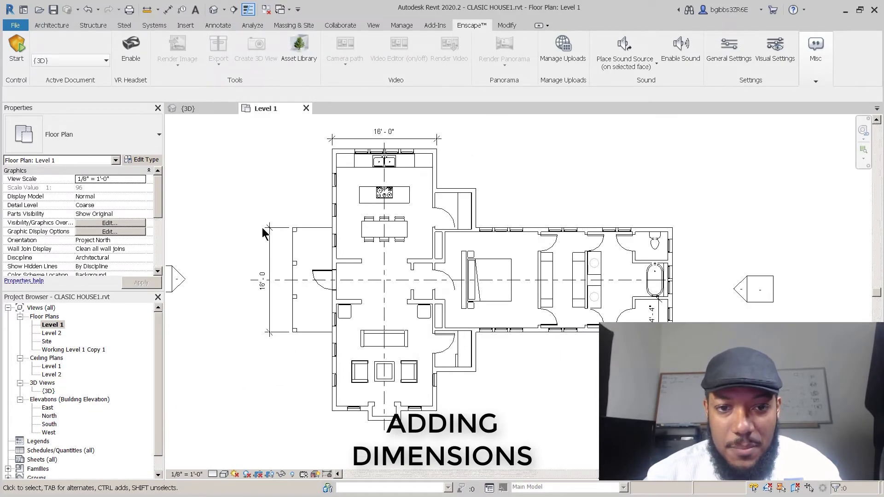
middle_click_drag(477, 444, 437, 459)
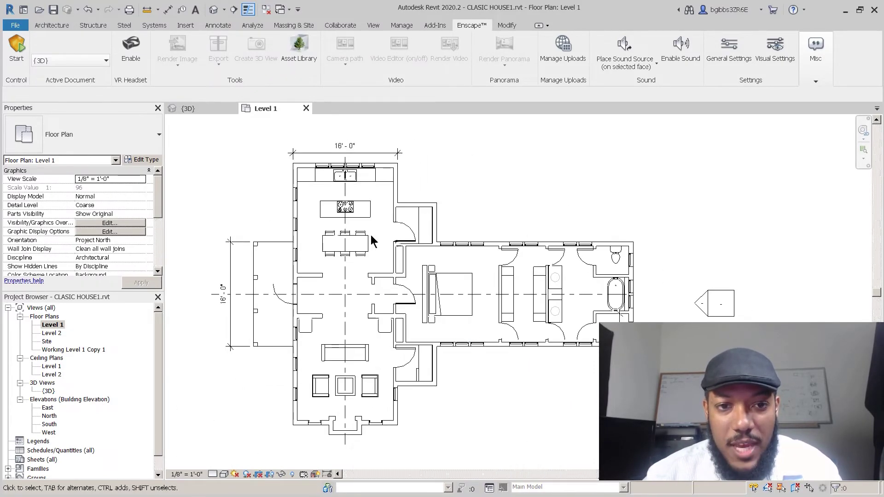
- Move the existing dimension above the kitchen's back wall slightly farther from the building
middle_click_drag(440, 336, 446, 355)
middle_click_drag(434, 203, 440, 202)
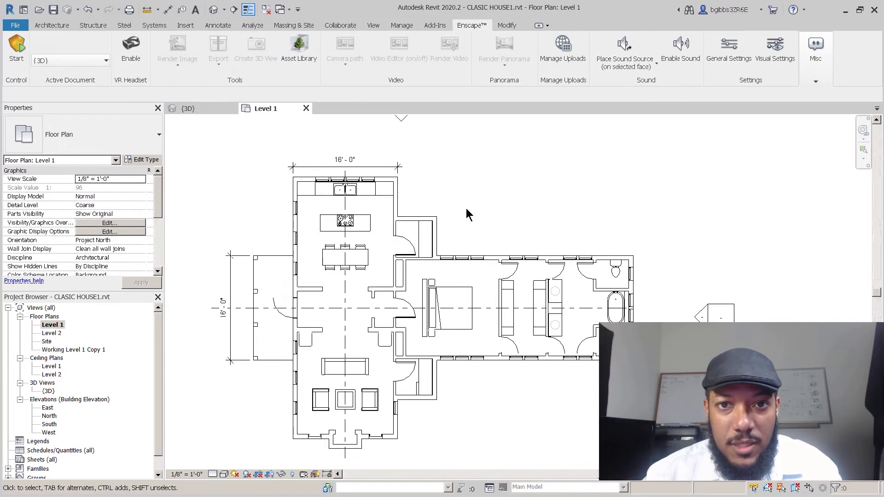
scroll(469, 217, "down", 3)
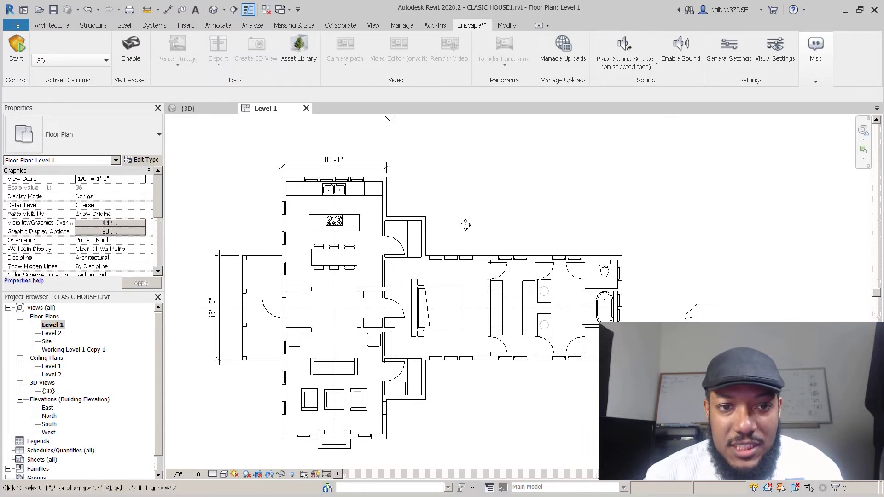
scroll(362, 202, "up", 2)
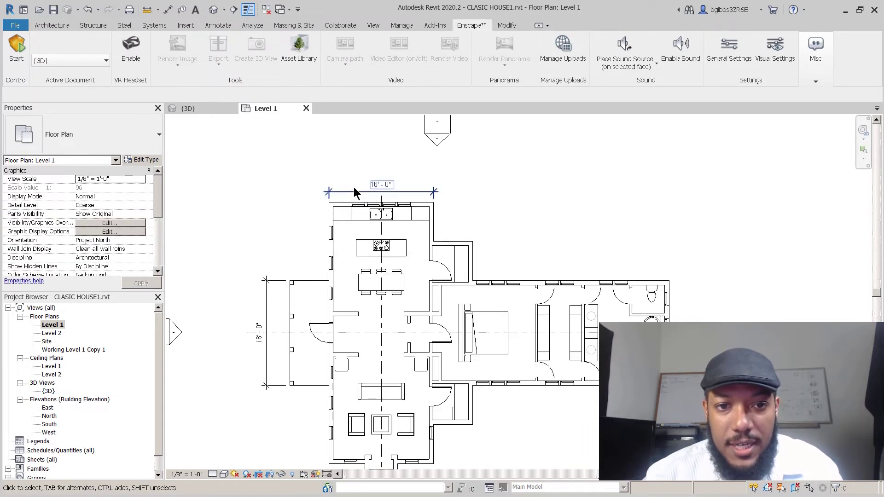
left_click(356, 174)
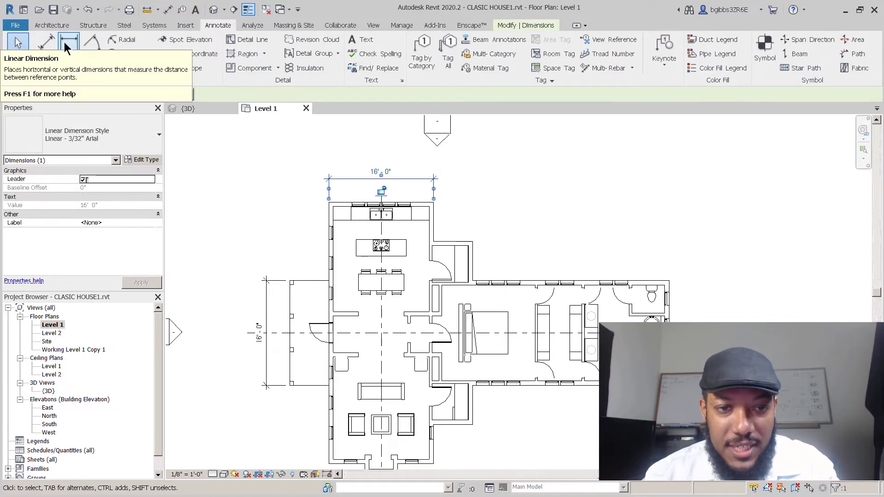
- Start an aligned dimension on the Level 1 plan from the porch floor's outer edge to the bedroom wing's far end wall
key("d")
key("i")
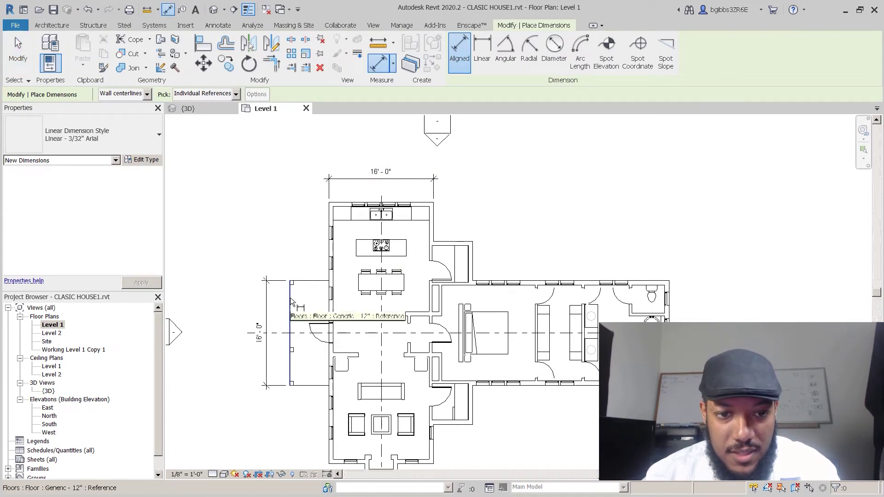
left_click(292, 302)
scroll(668, 281, "up", 3)
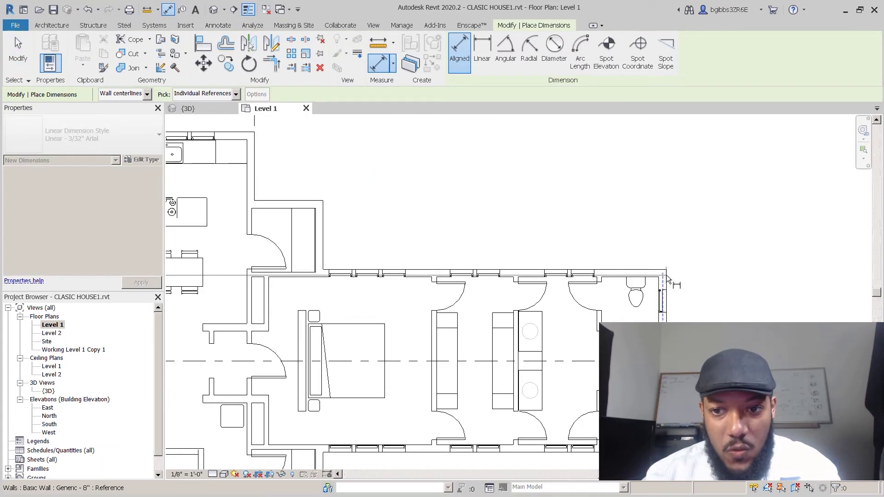
scroll(668, 283, "up", 2)
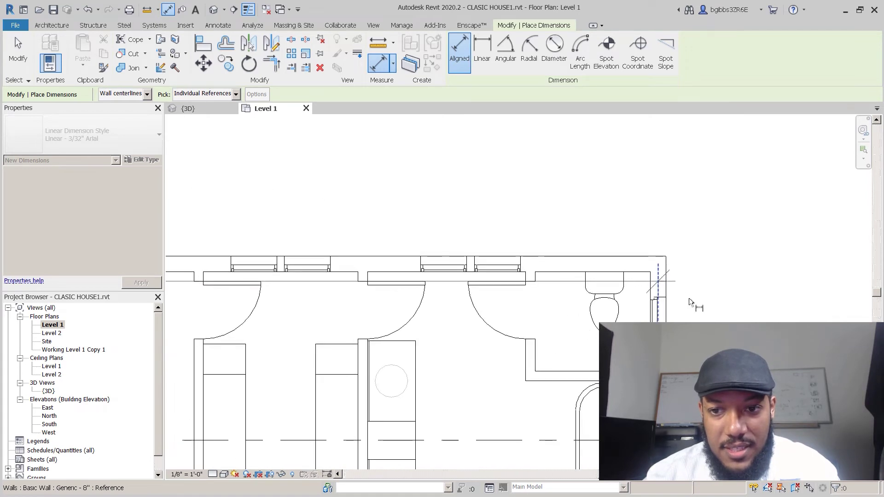
scroll(689, 302, "down", 5)
scroll(690, 302, "up", 6)
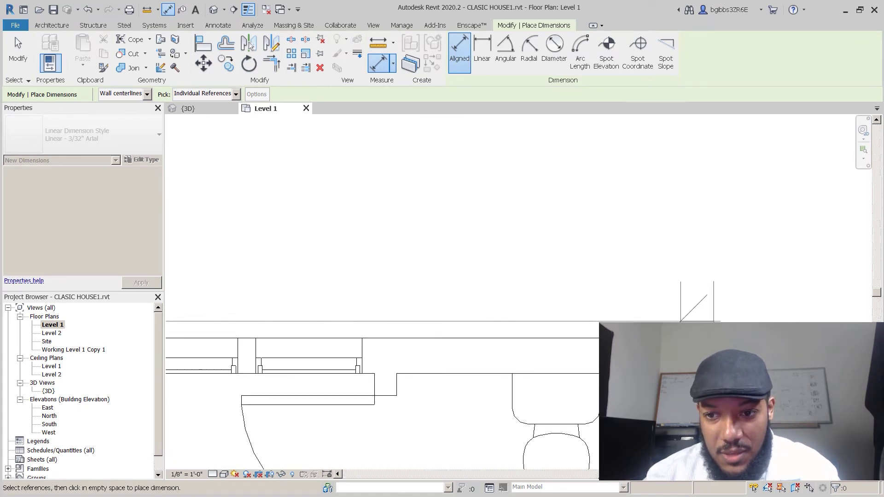
scroll(670, 308, "down", 5)
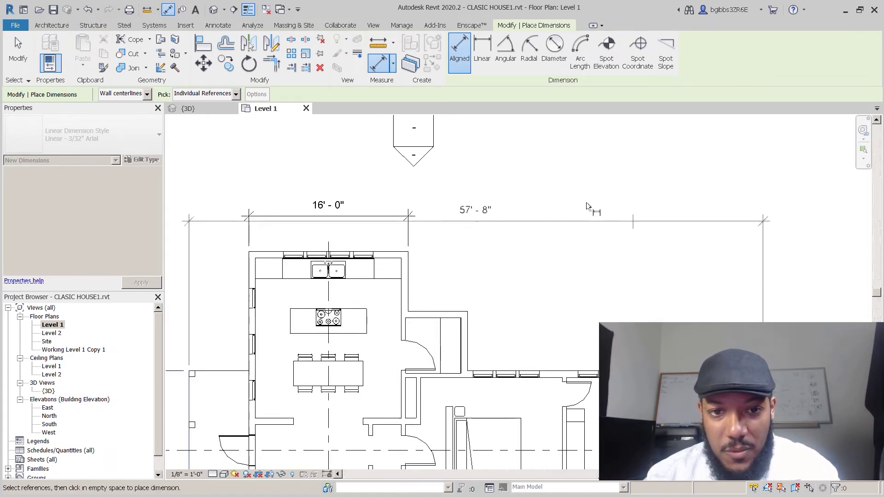
scroll(245, 188, "up", 1)
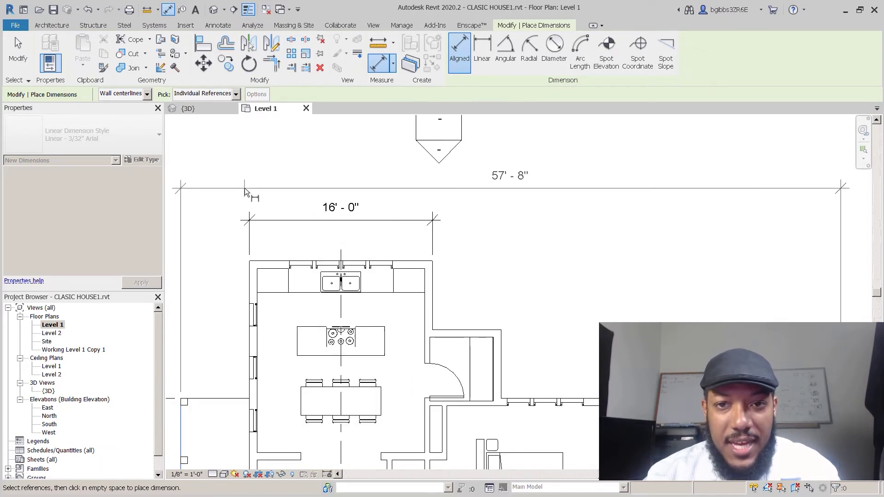
- Add the kitchen's two outer side faces and the closet's outer face to the dimension string and place it above the plan
left_click(249, 282)
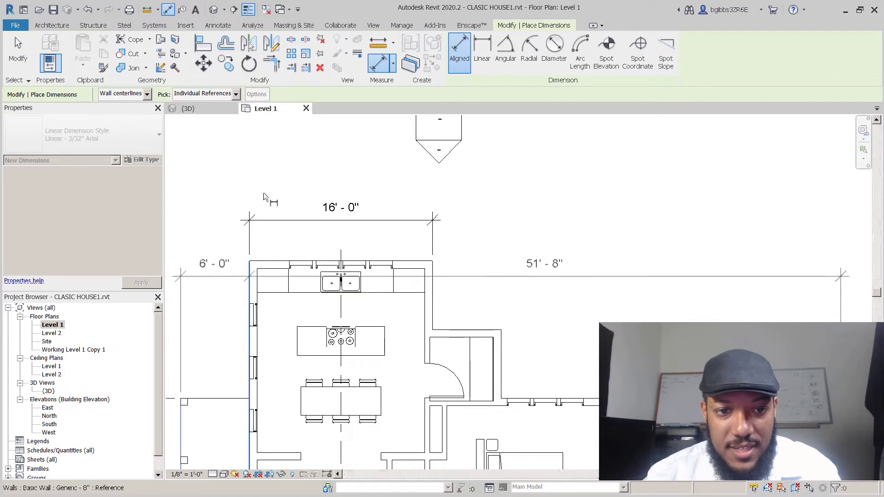
left_click(434, 286)
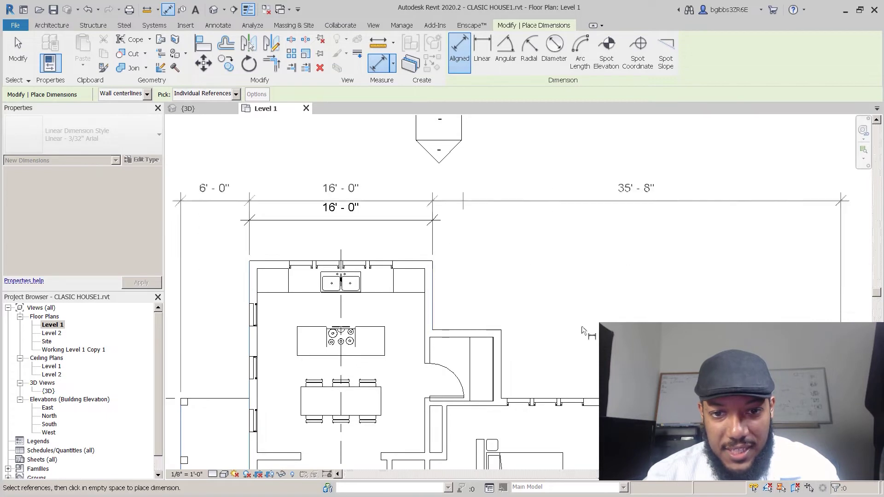
left_click(504, 367)
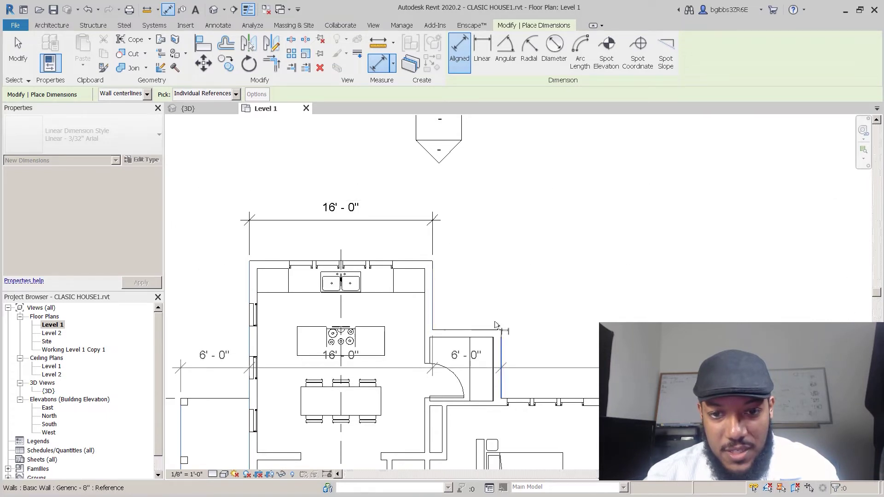
left_click(481, 198)
middle_click_drag(248, 369, 271, 335)
scroll(271, 329, "down", 2)
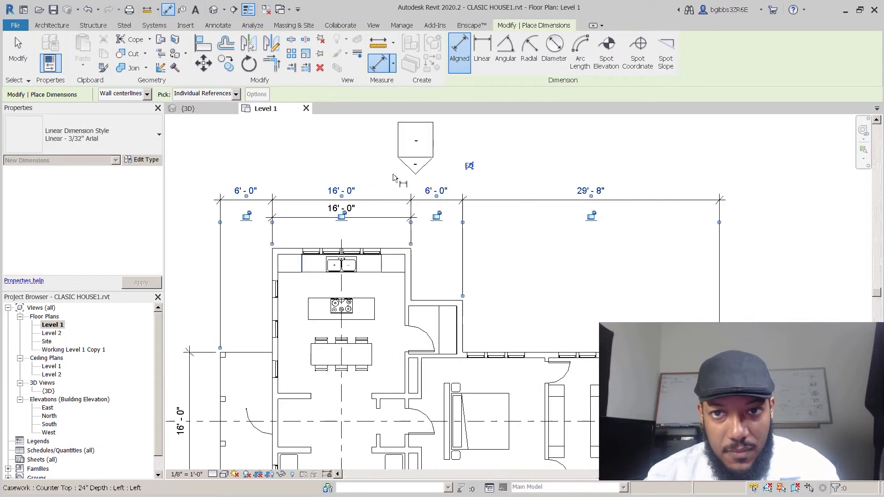
key("Escape")
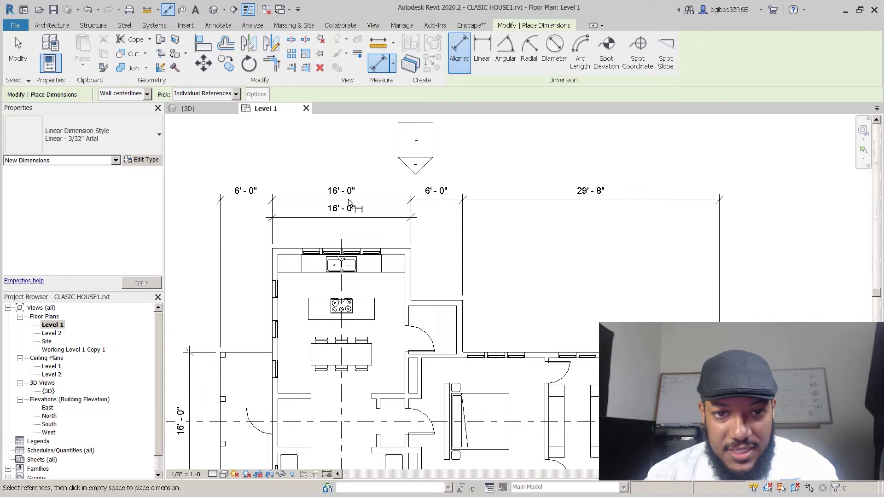
key("Escape")
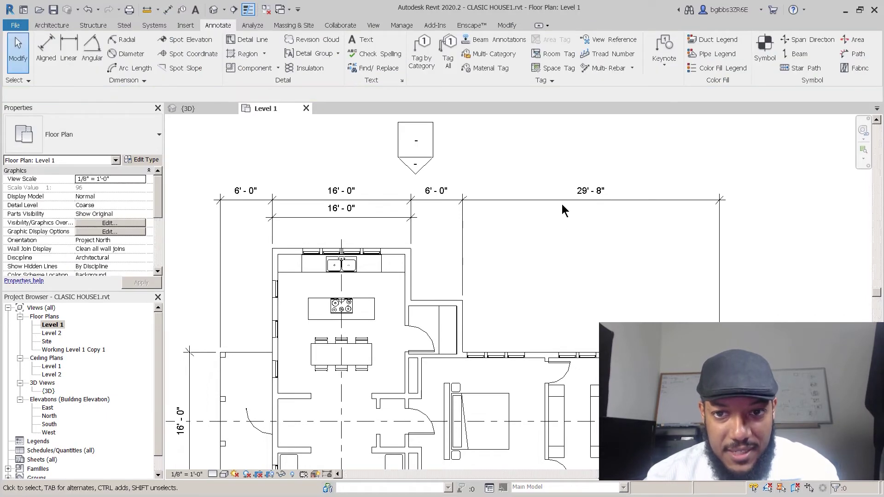
- Try to correct the dimension string by editing its witness lines at the closet's outer wall
left_click(564, 198)
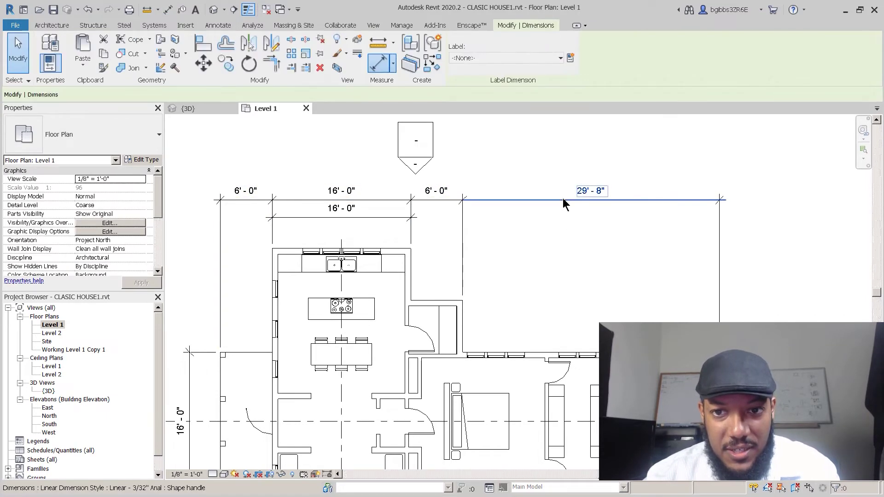
left_click(477, 250)
left_click(462, 248)
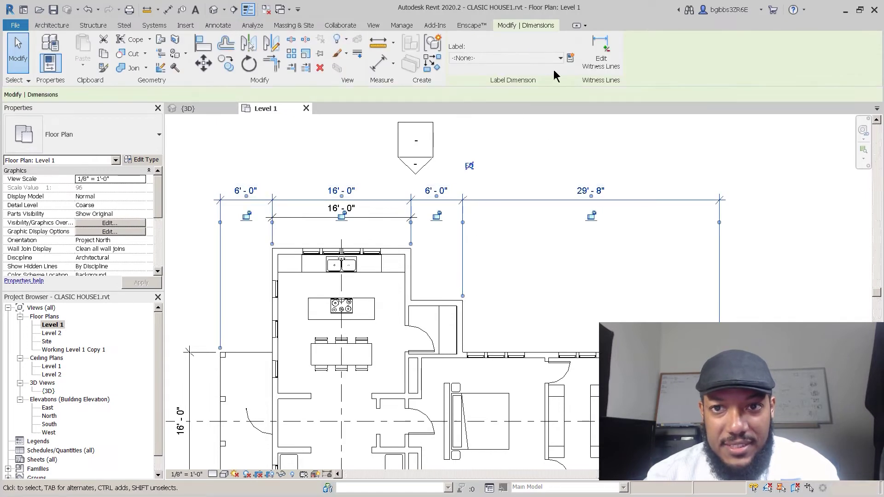
left_click(602, 52)
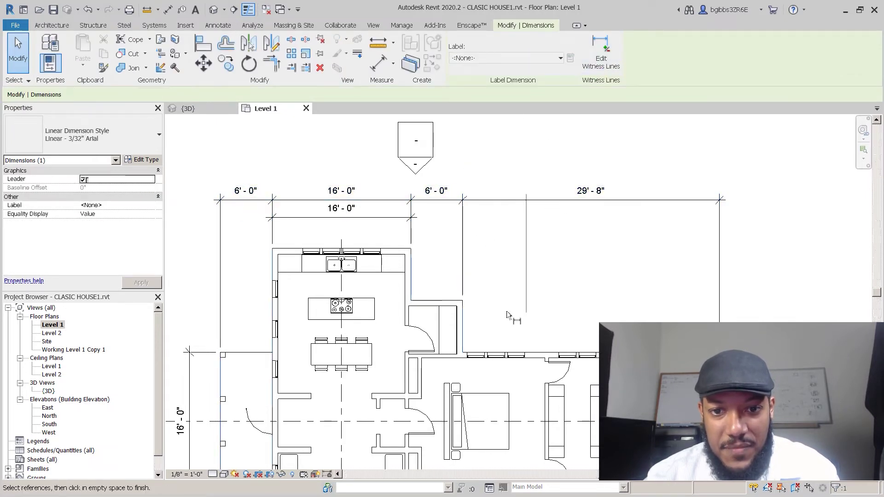
left_click(463, 321)
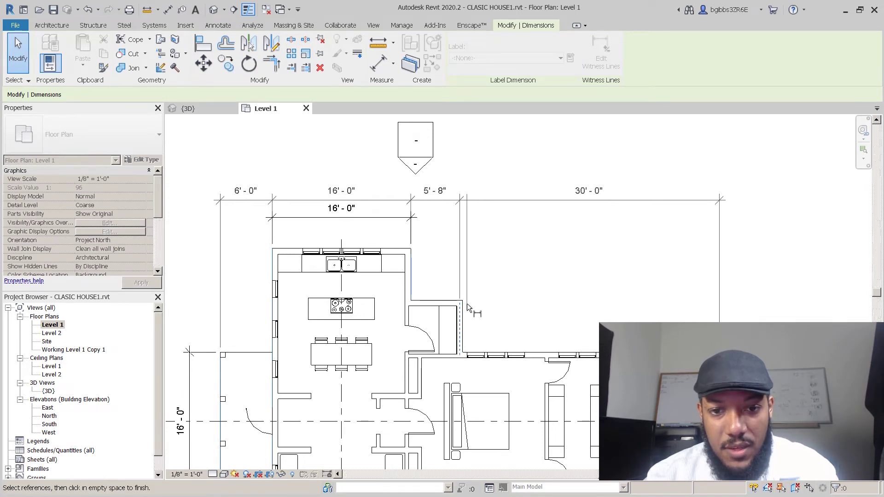
left_click(464, 317)
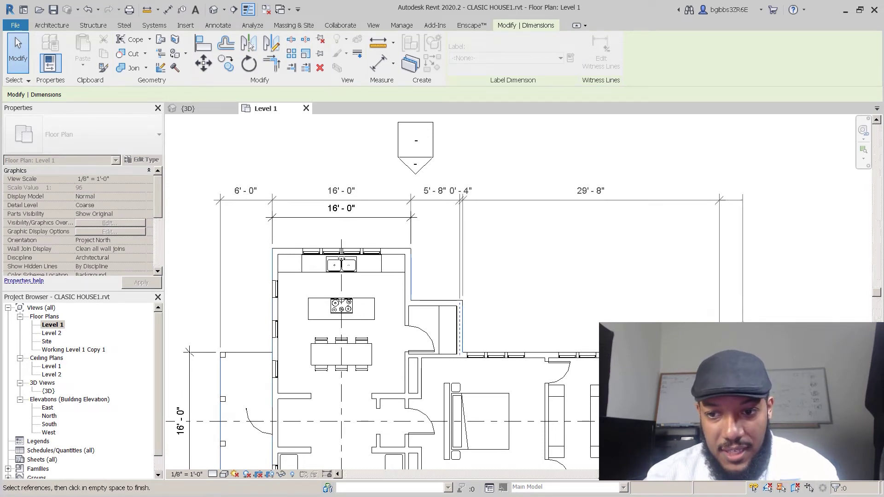
left_click(497, 255)
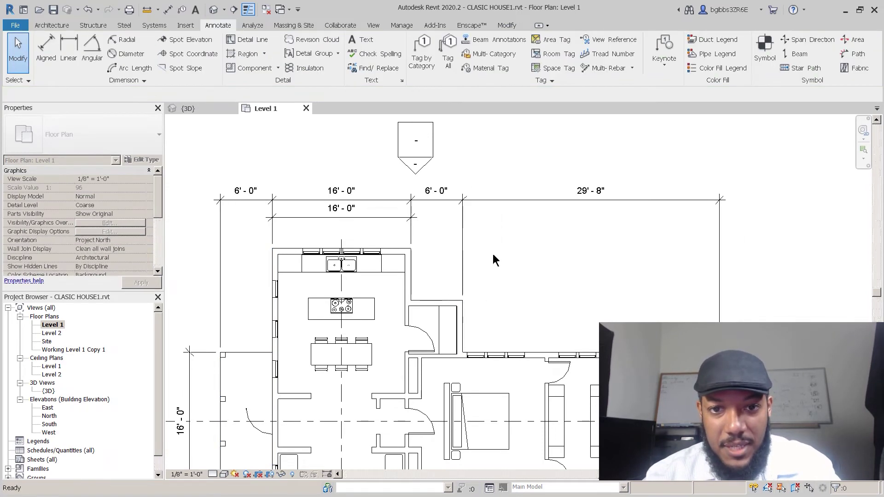
- Shift the dimension string's end witness line to the outer face of the bedroom wing's far end wall
left_click(464, 237)
scroll(668, 167, "up", 3)
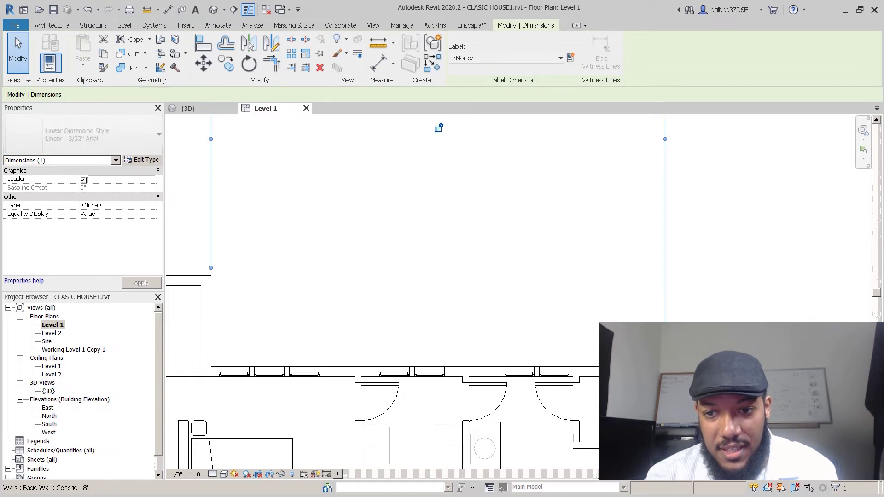
scroll(683, 310, "down", 4)
key("Escape")
scroll(570, 317, "up", 2)
scroll(571, 317, "down", 1)
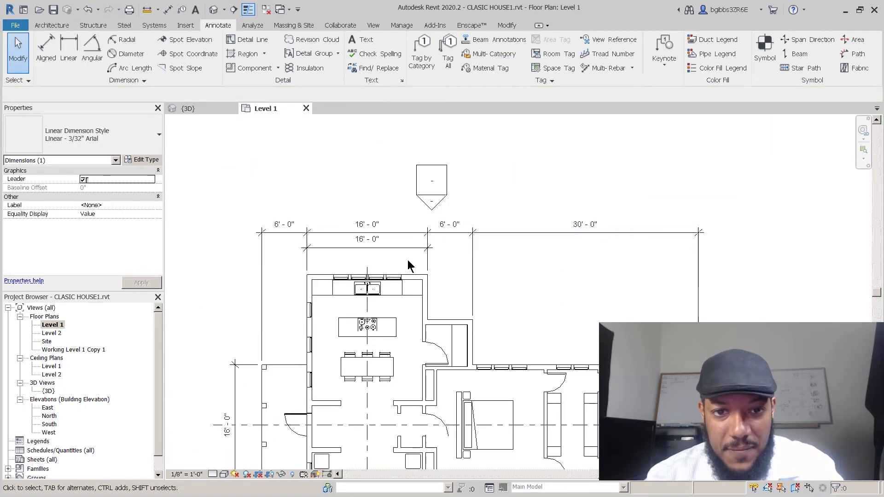
- Delete the redundant single dimension above the kitchen and move the dimension string down into its place
left_click(401, 248)
key("Delete")
left_click_drag(404, 234, 404, 250)
- Place an overall aligned dimension from the porch's outer edge to the bedroom wing's outer end face, just above the dimension string
key("d")
key("i")
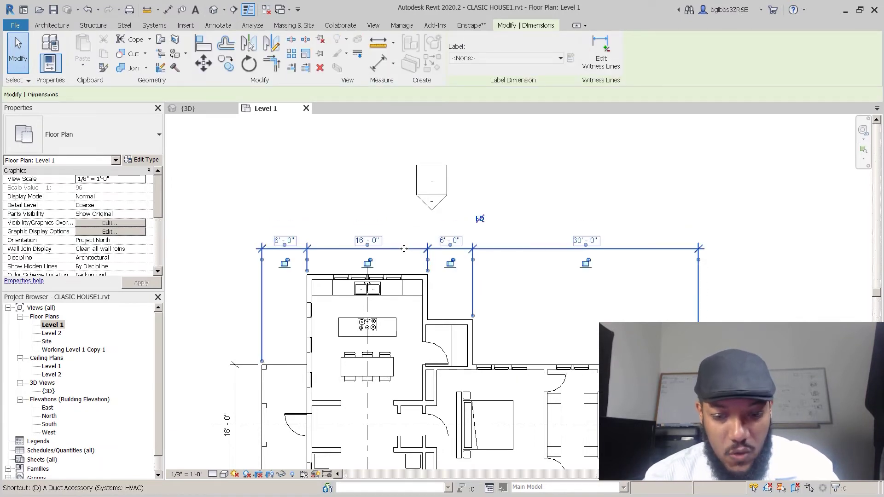
scroll(286, 415, "up", 3)
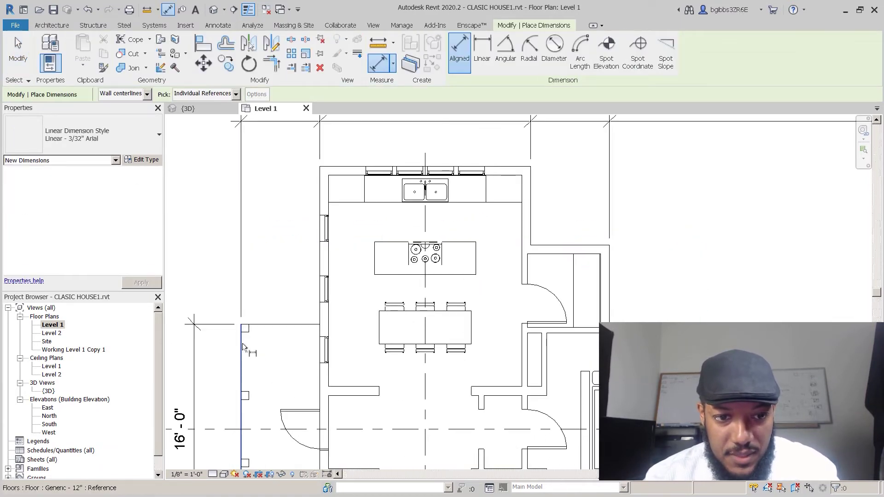
scroll(242, 331, "down", 4)
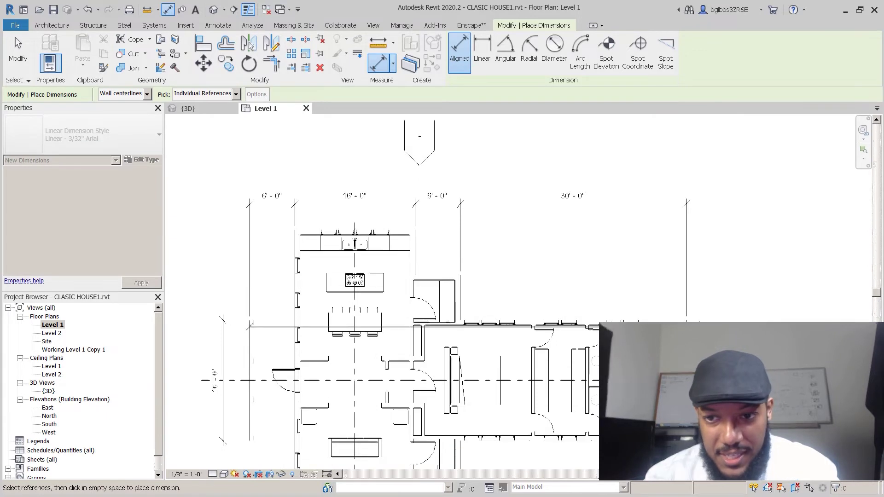
scroll(575, 283, "up", 5)
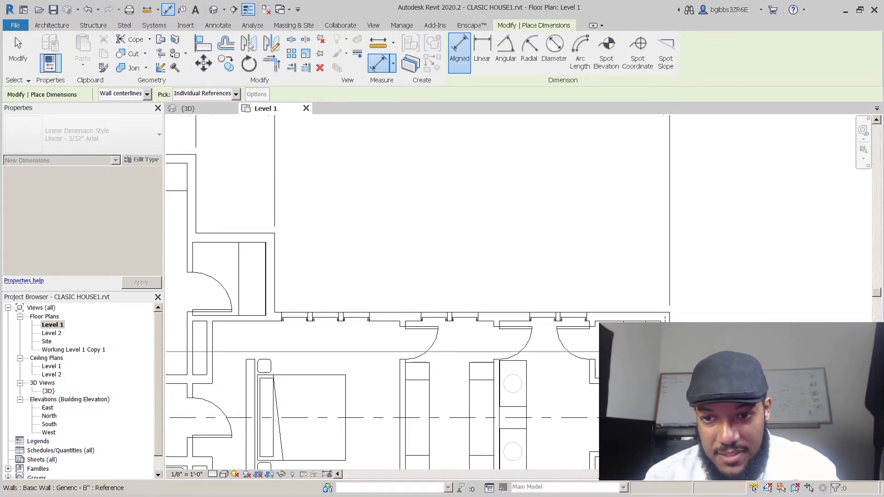
scroll(557, 215, "down", 3)
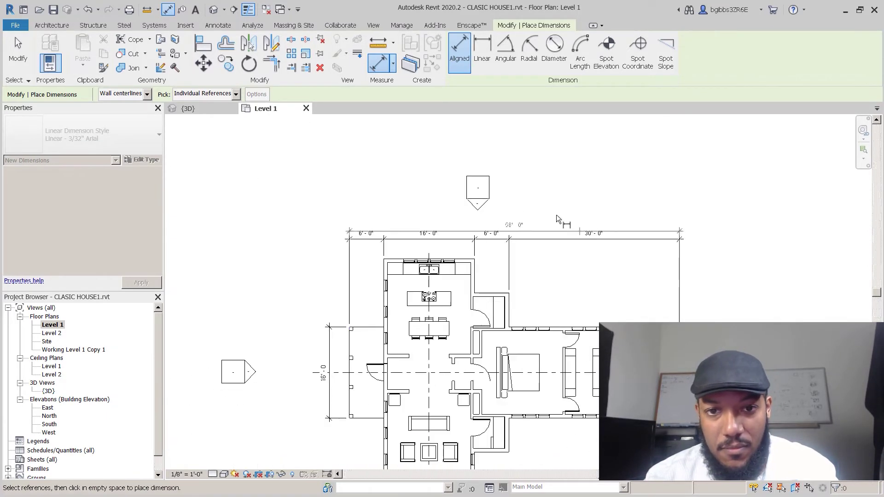
left_click(549, 224)
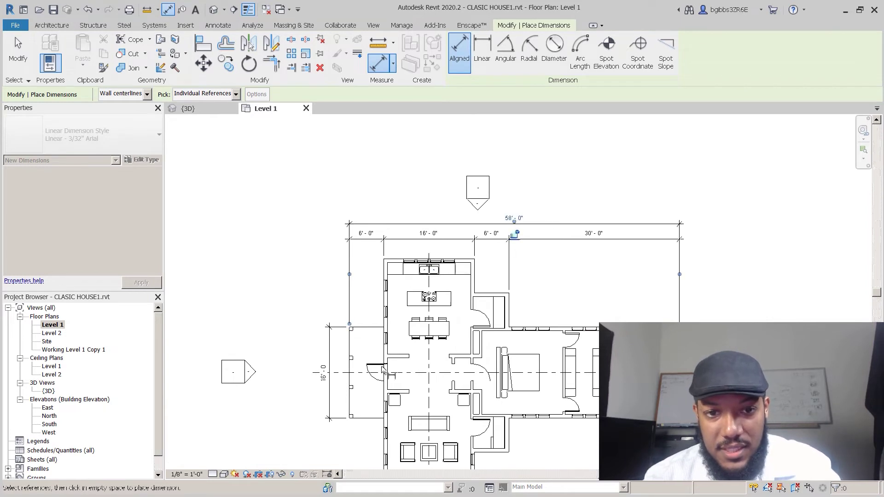
- Place an overall vertical dimension from the kitchen back wall's outer face to the living room fireplace's outer face, outside the porch dimension
middle_click_drag(394, 362, 422, 312)
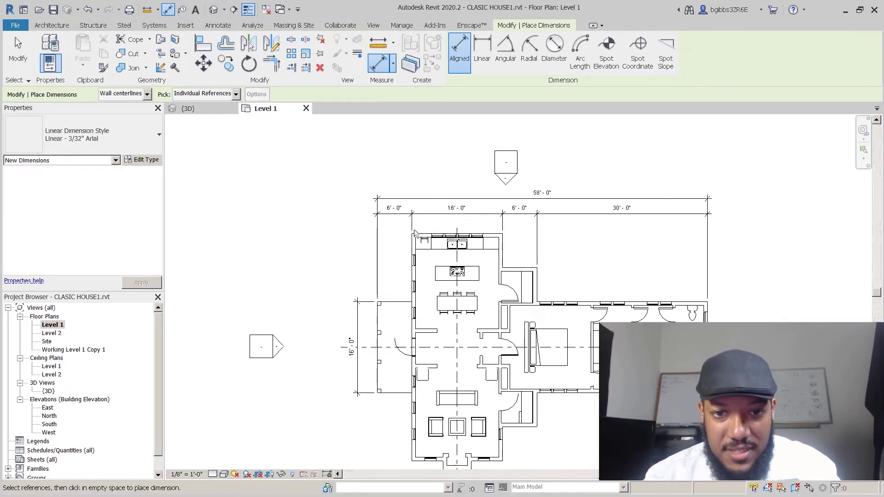
scroll(413, 174, "up", 5)
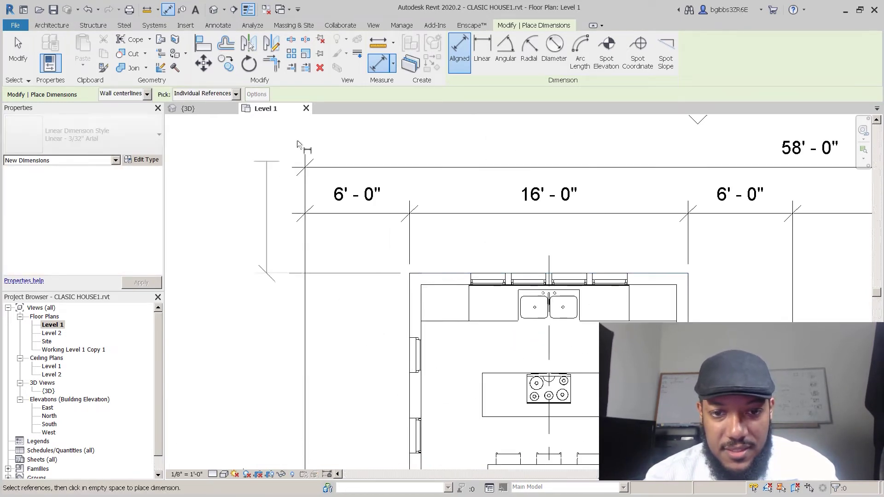
scroll(300, 143, "down", 5)
scroll(436, 456, "up", 3)
scroll(436, 455, "up", 2)
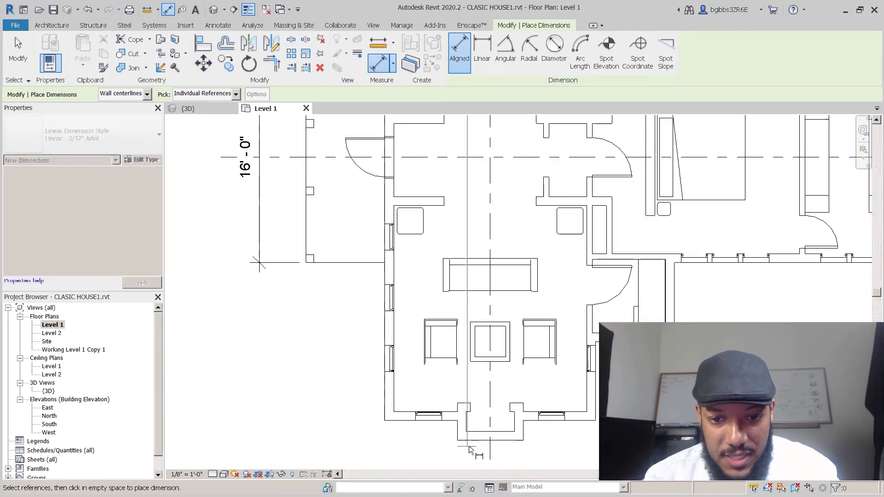
left_click(469, 441)
scroll(373, 438, "down", 3)
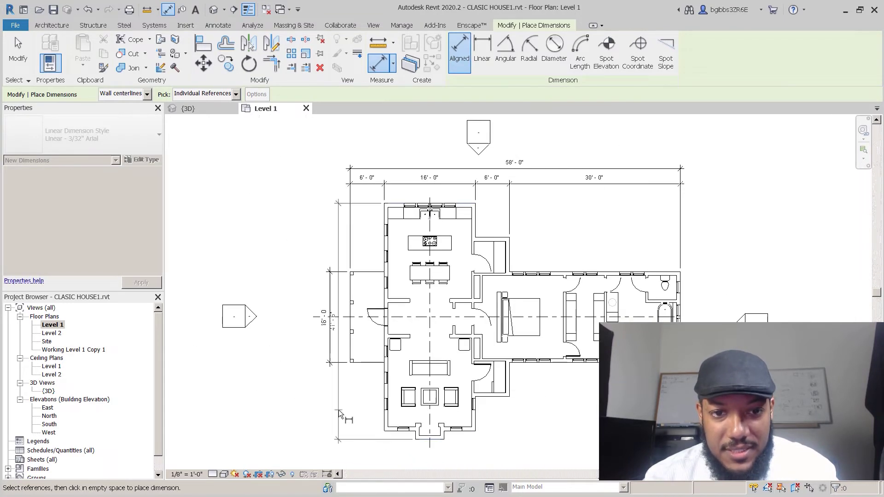
left_click(307, 413)
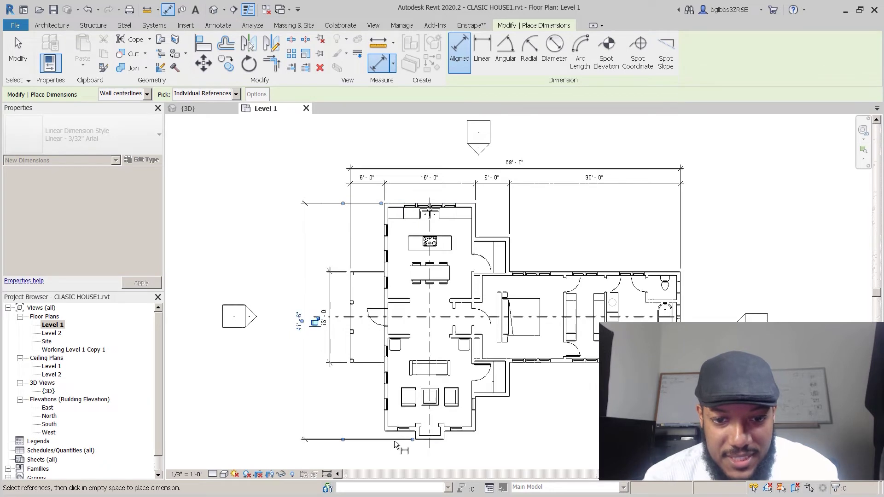
- Place an aligned vertical dimension string from the fireplace's outer face through the living room wall and both porch ends to the kitchen back wall
scroll(389, 444, "up", 2)
key("Escape")
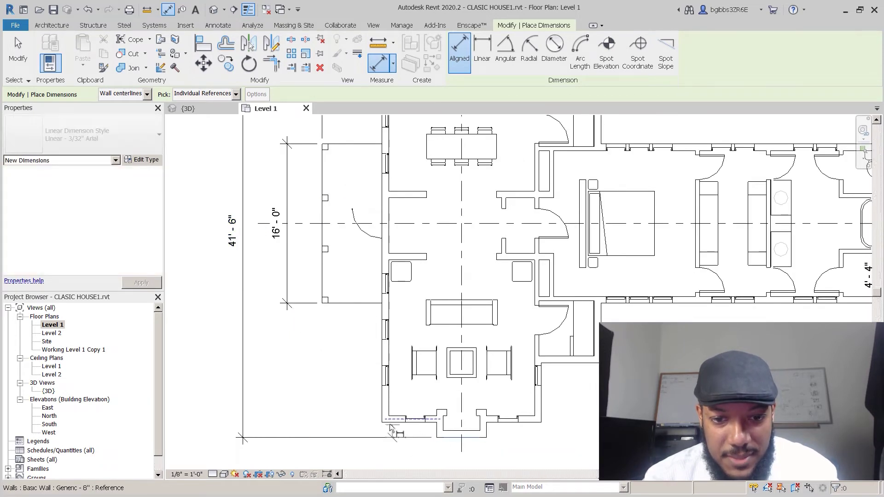
left_click(391, 423)
scroll(396, 391, "up", 2)
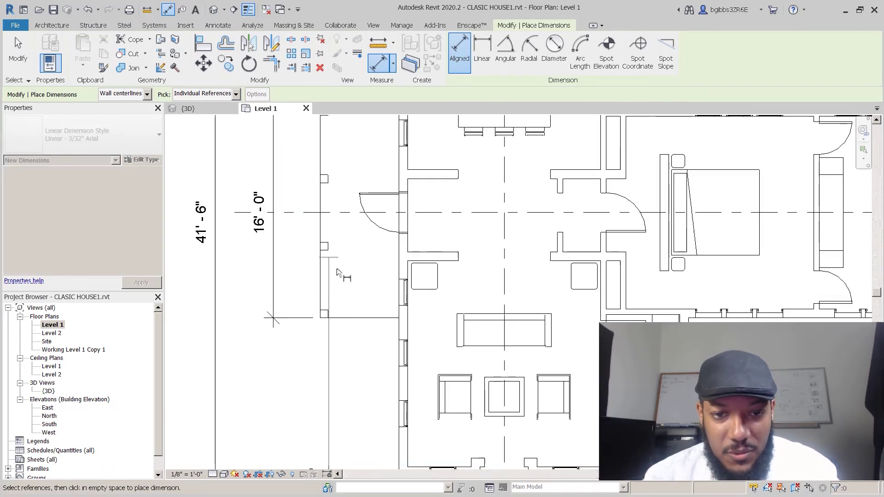
scroll(390, 426, "up", 2)
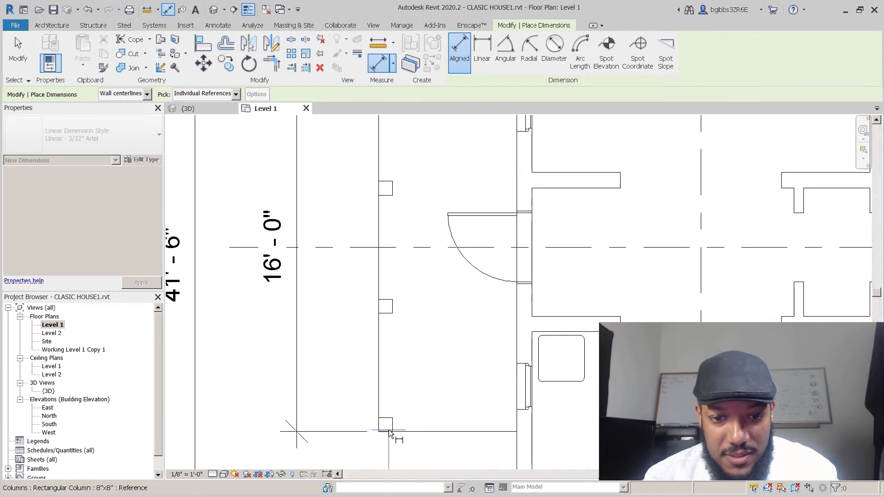
scroll(307, 415, "down", 2)
scroll(329, 217, "up", 3)
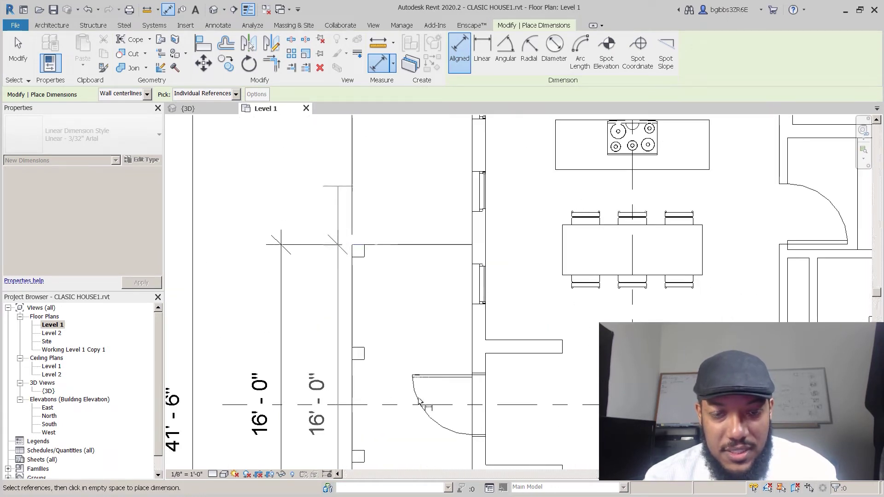
scroll(357, 244, "down", 3)
scroll(471, 212, "up", 2)
left_click(479, 211)
scroll(299, 230, "down", 2)
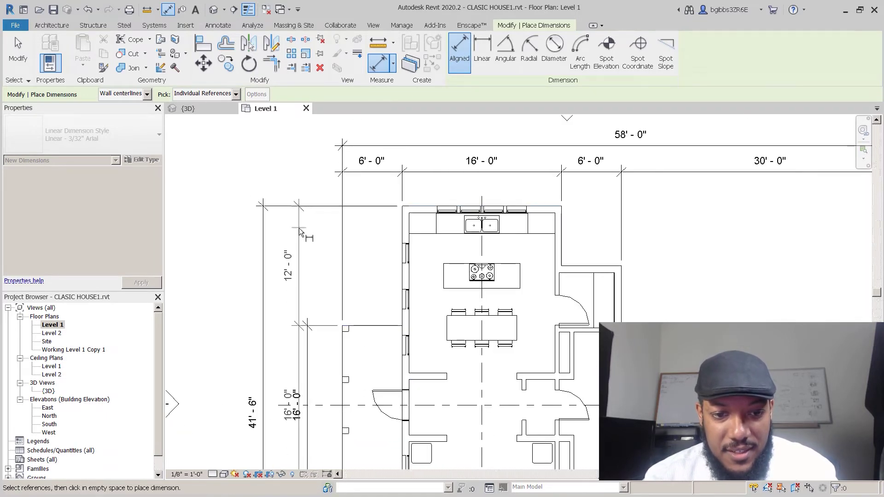
left_click(300, 232)
key("Escape")
- Delete the redundant single porch dimension that overlaps the new vertical dimension string
left_click(307, 349)
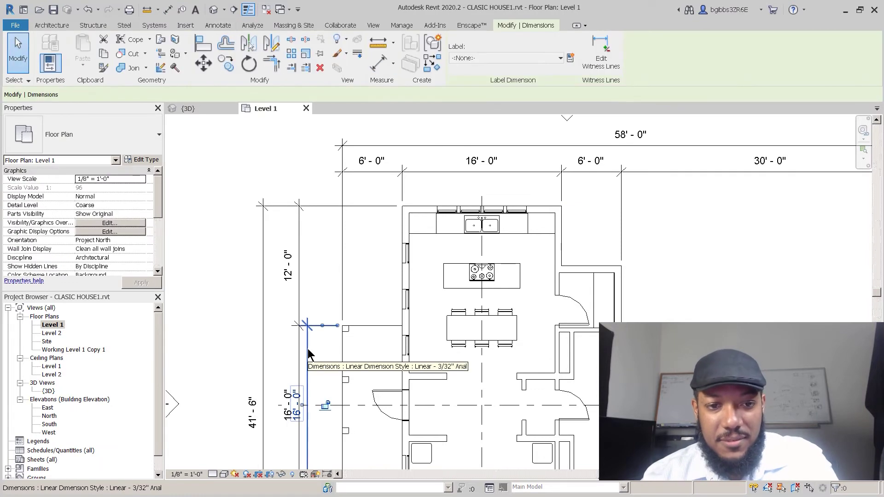
key("Delete")
scroll(322, 288, "down", 3)
scroll(350, 231, "up", 2)
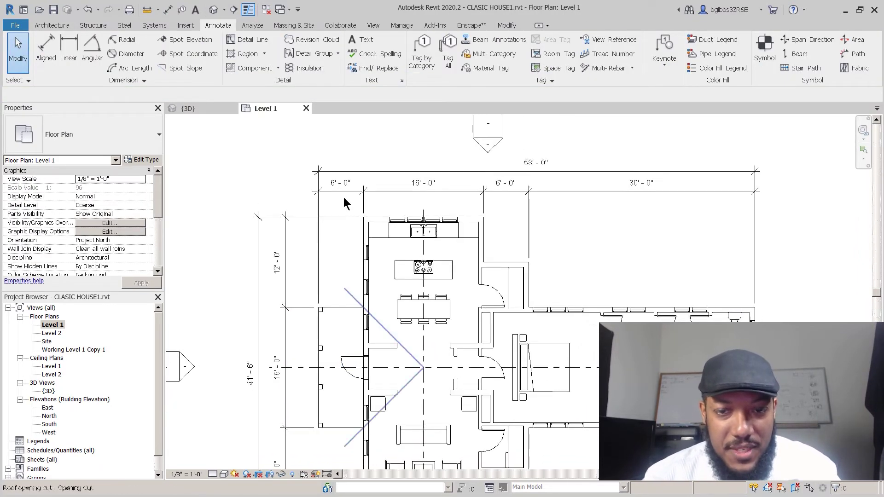
scroll(345, 206, "down", 2)
middle_click_drag(557, 350, 518, 328)
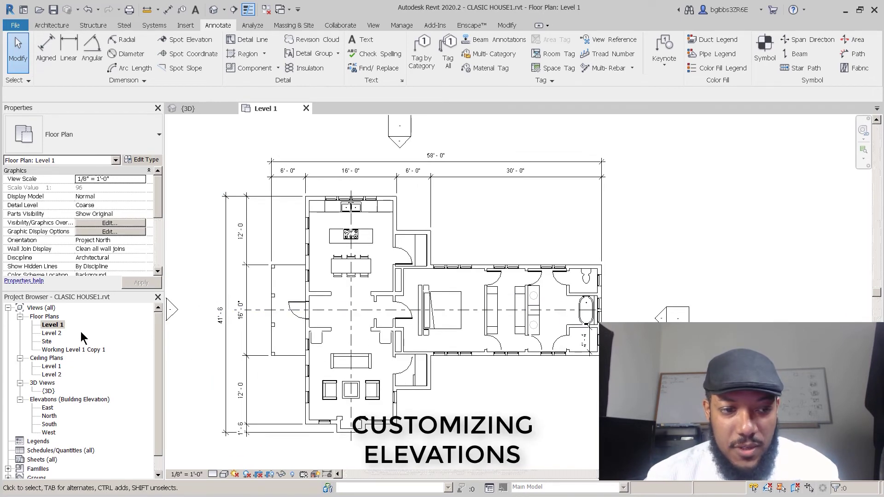
- Open the East, North, South and West elevations in turn to review how each one looks
double_click(49, 408)
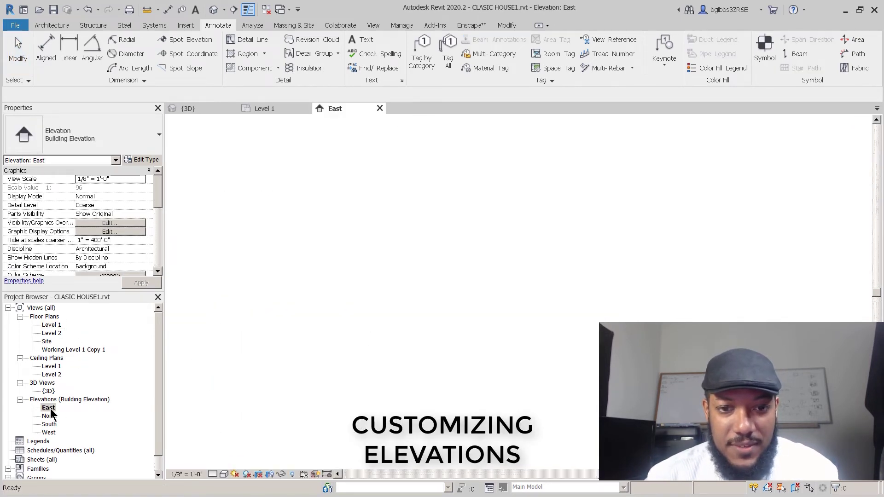
scroll(313, 337, "down", 2)
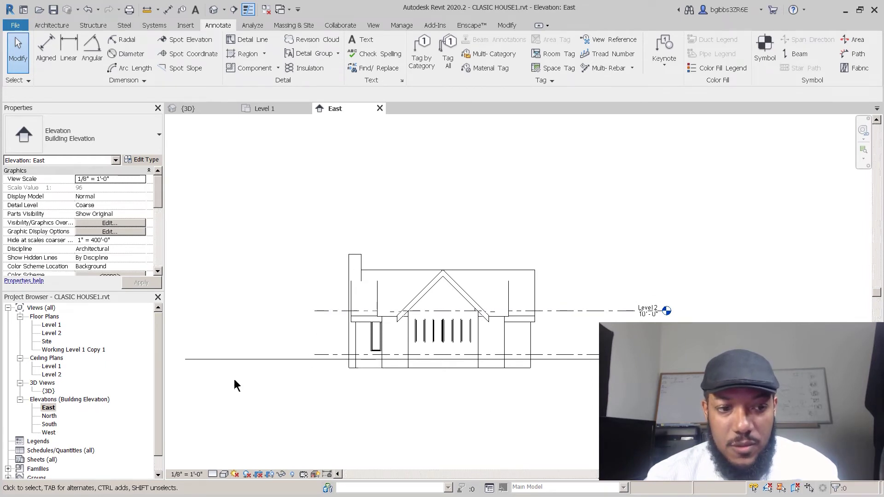
double_click(49, 415)
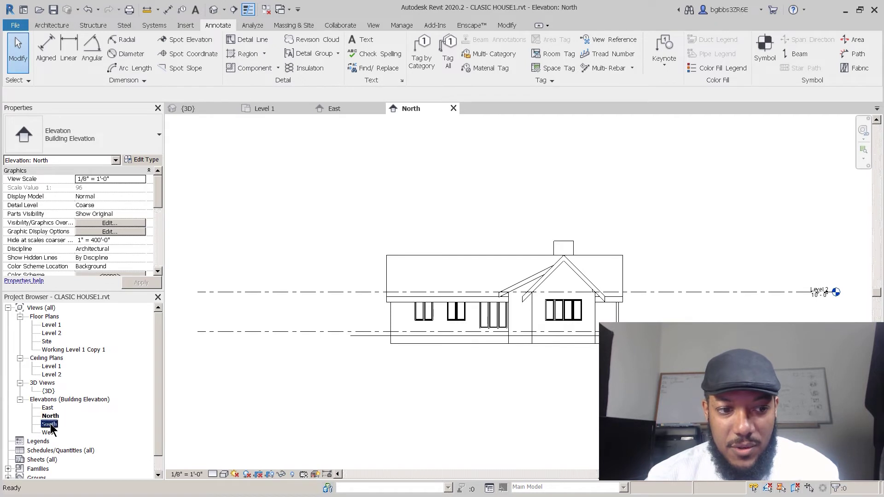
double_click(49, 424)
double_click(51, 432)
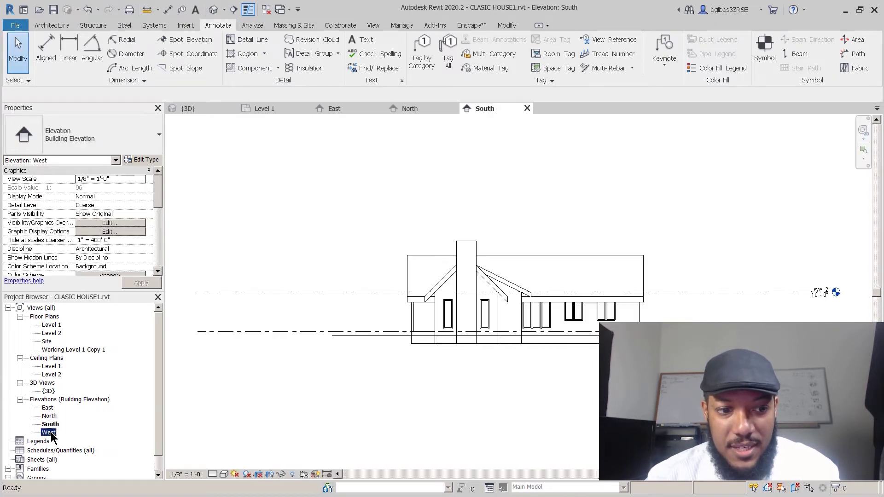
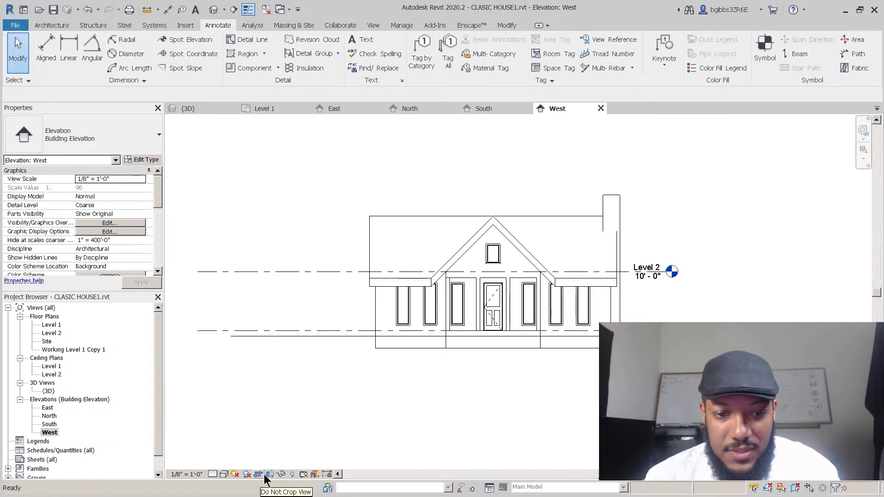
- Show the West elevation's crop region and pull its two sides and lower edge in close around the house
left_click(271, 478)
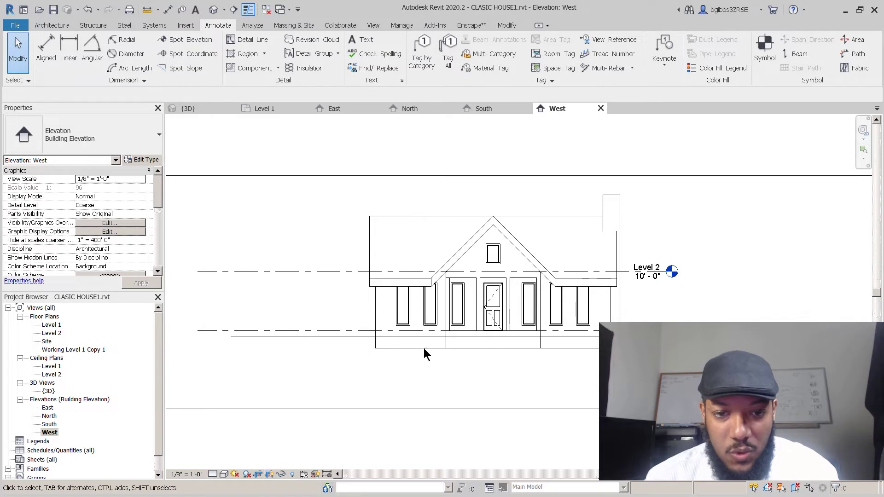
scroll(424, 348, "down", 3)
scroll(370, 338, "up", 2)
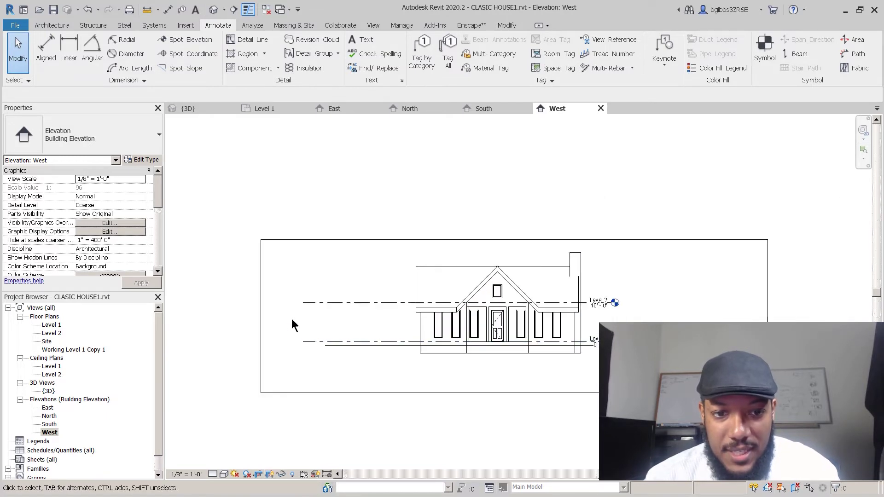
left_click(264, 323)
left_click_drag(393, 312, 399, 317)
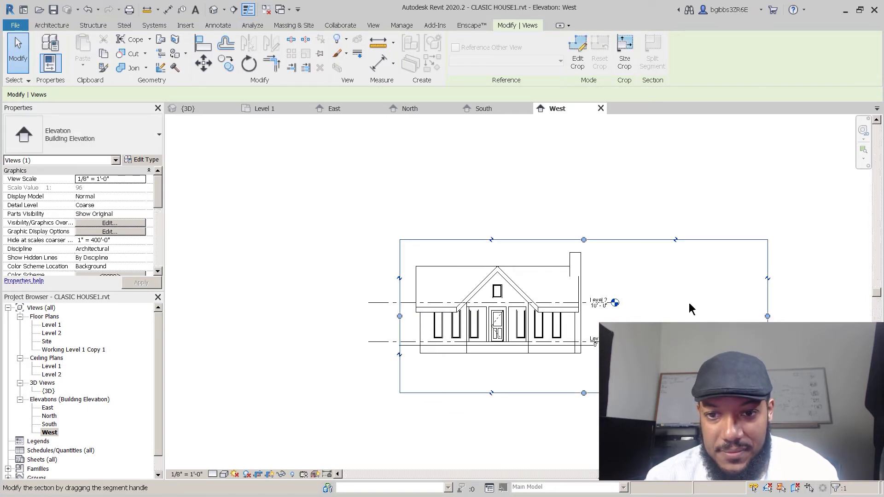
left_click_drag(642, 303, 602, 306)
scroll(556, 297, "up", 1)
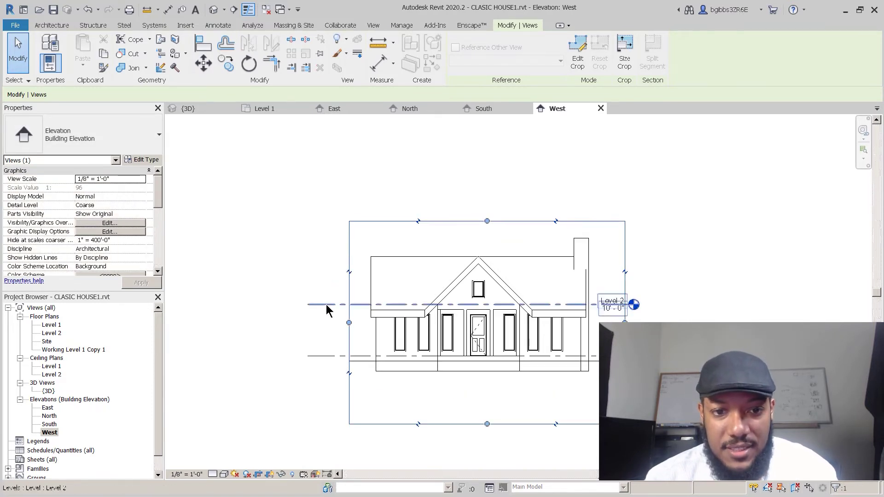
left_click_drag(487, 423, 487, 377)
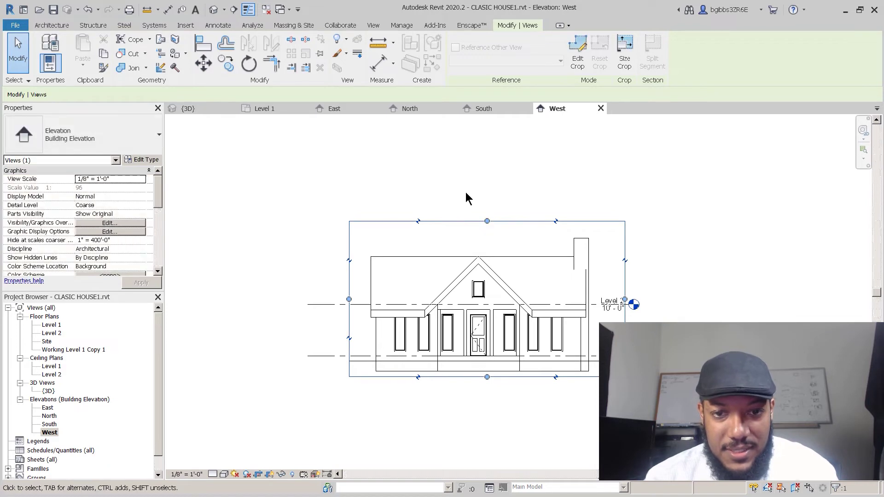
key("Escape")
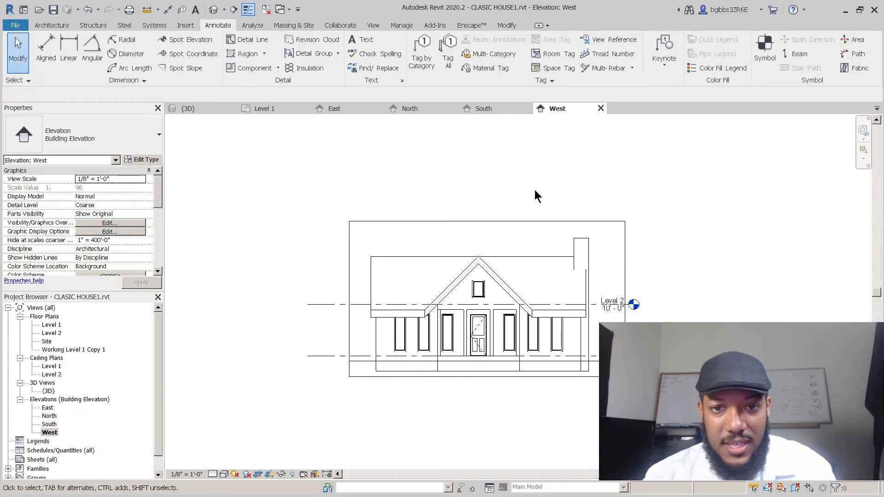
middle_click_drag(453, 219, 423, 220)
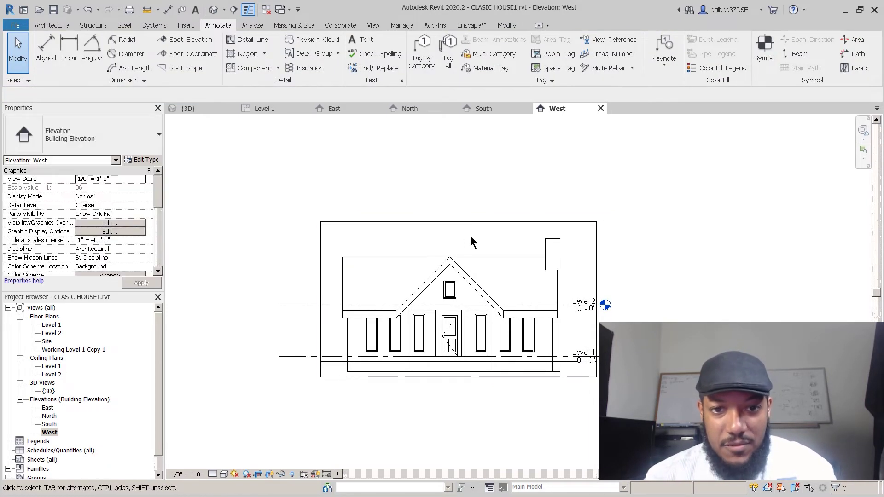
left_click(469, 222)
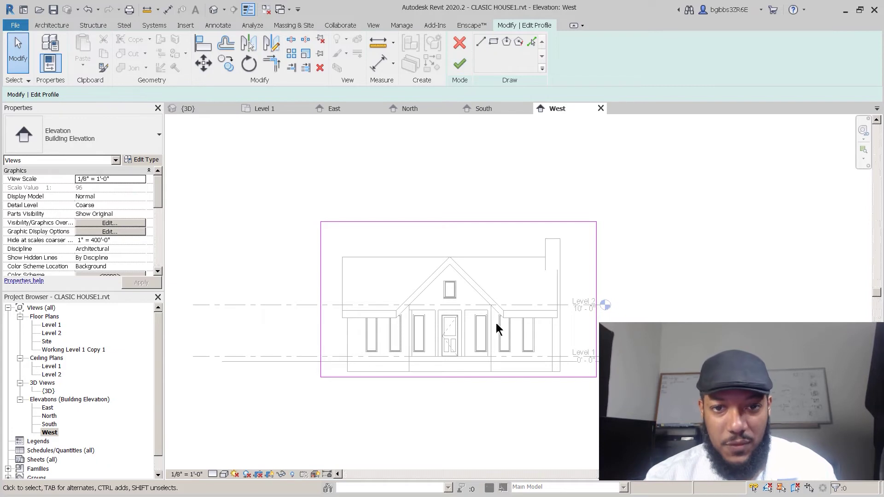
left_click(466, 48)
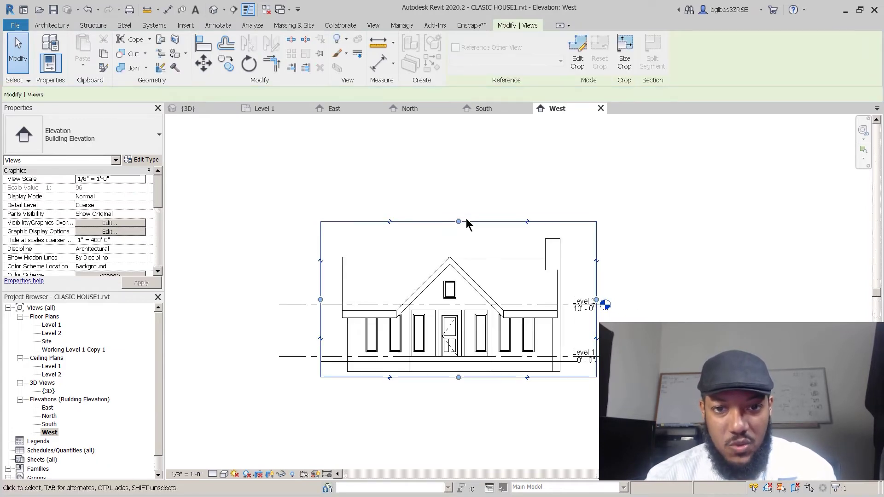
- Show the crop region in the South elevation and pull both of its sides in close to the house
double_click(48, 425)
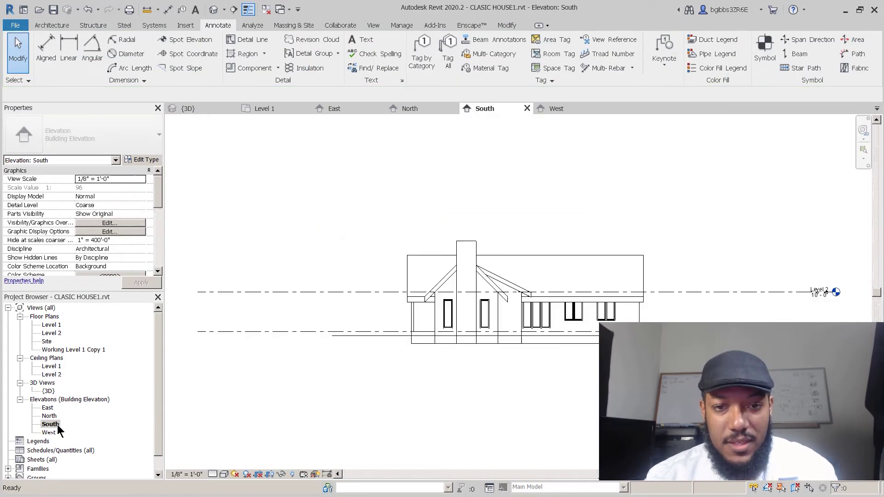
scroll(390, 279, "down", 1)
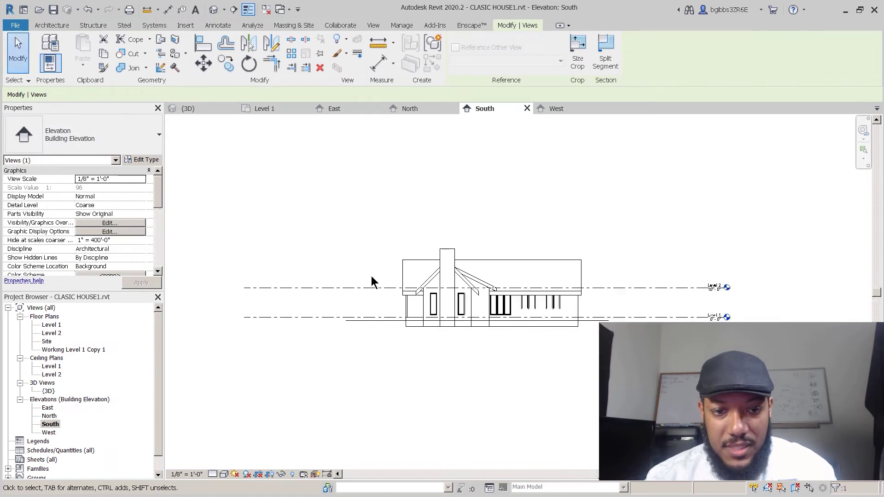
left_click(270, 475)
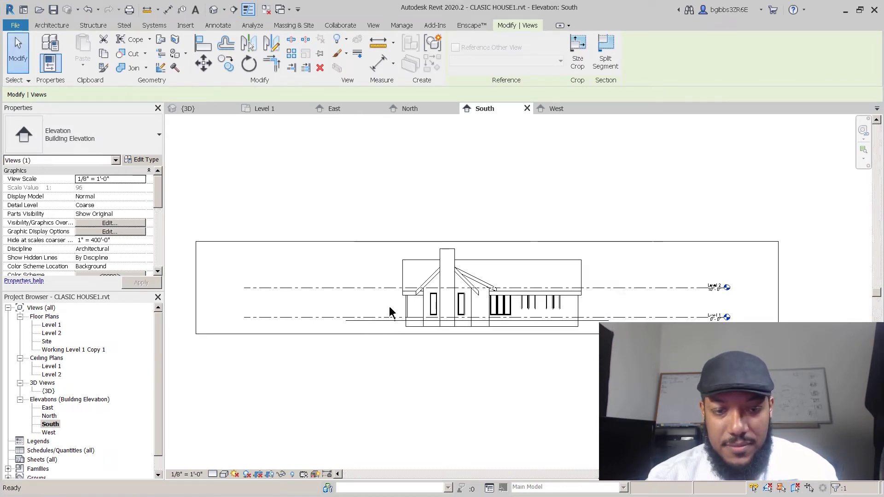
left_click(196, 273)
left_click(196, 288)
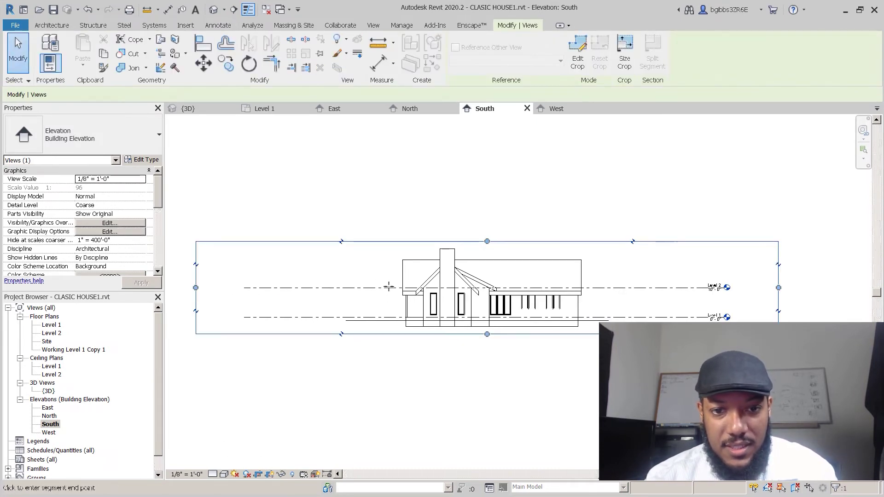
left_click(392, 288)
left_click(778, 288)
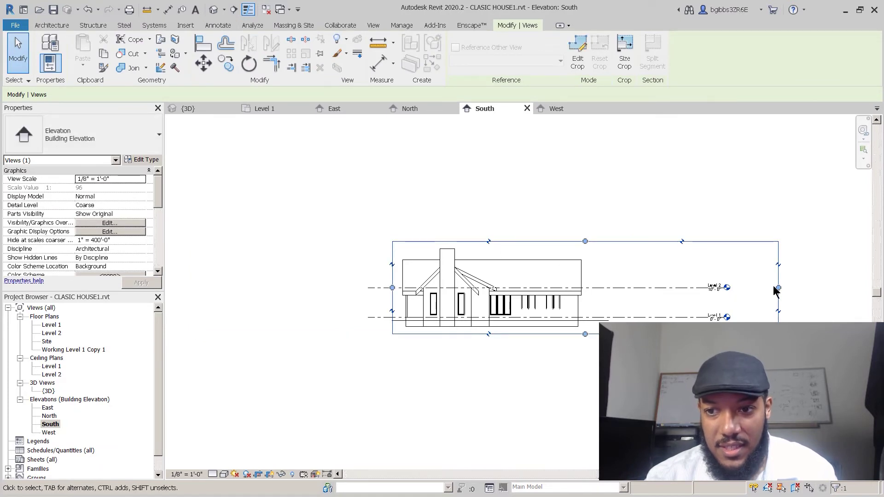
left_click(595, 287)
scroll(612, 295, "up", 2)
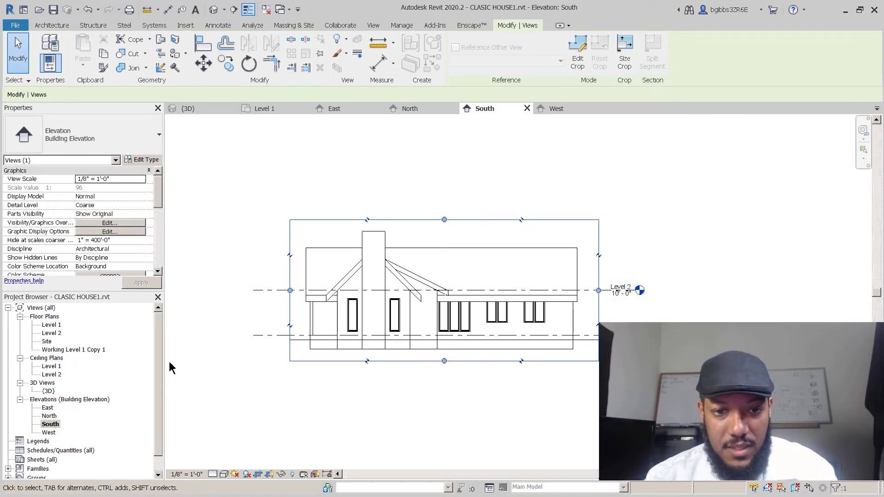
left_click(232, 317)
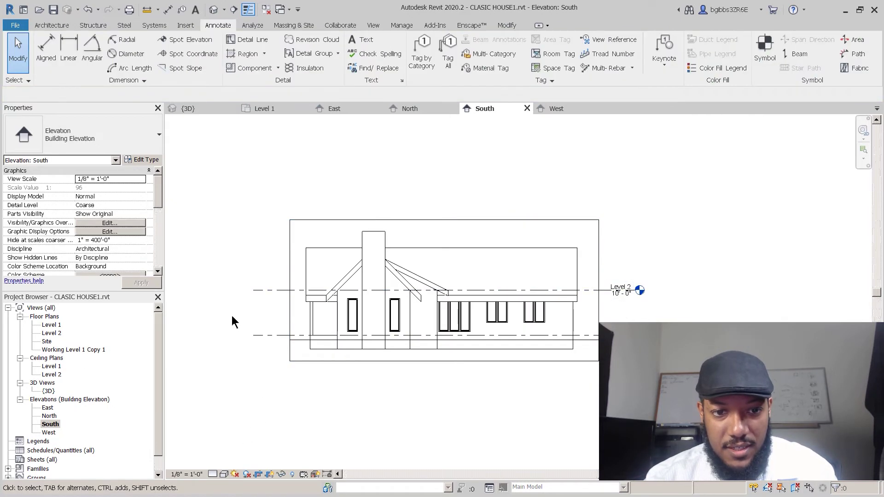
- Show the crop region in the North elevation and narrow it from both sides to just beyond the roof ends
double_click(49, 416)
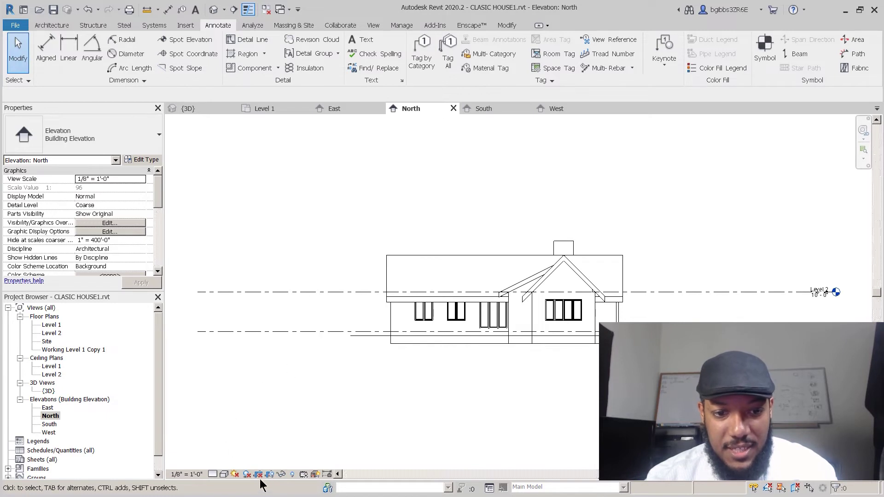
scroll(326, 330, "down", 1)
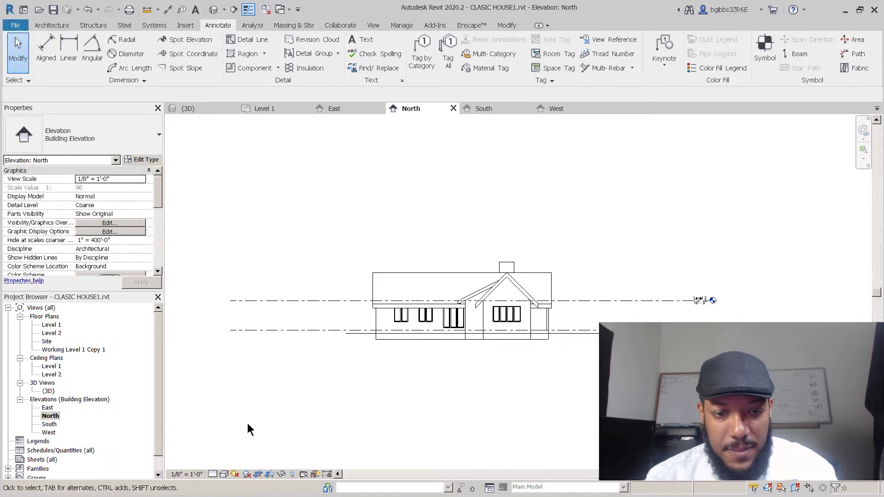
left_click(270, 476)
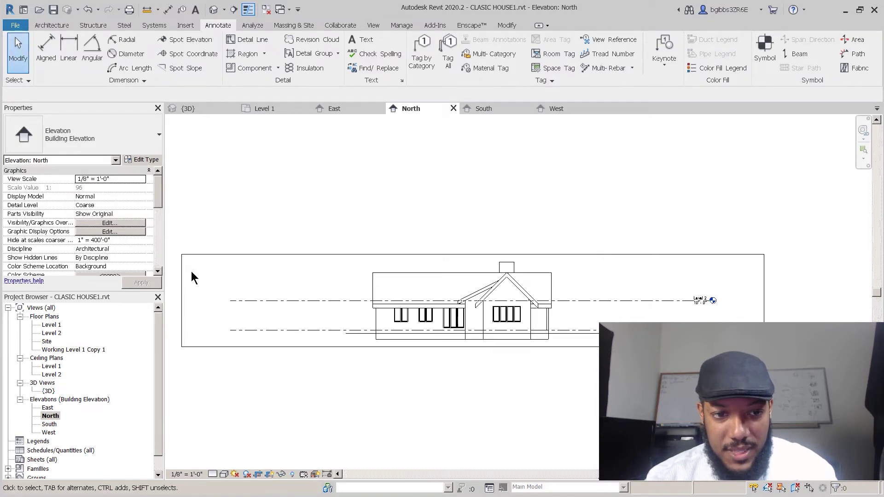
left_click(182, 303)
left_click(182, 302)
left_click(356, 302)
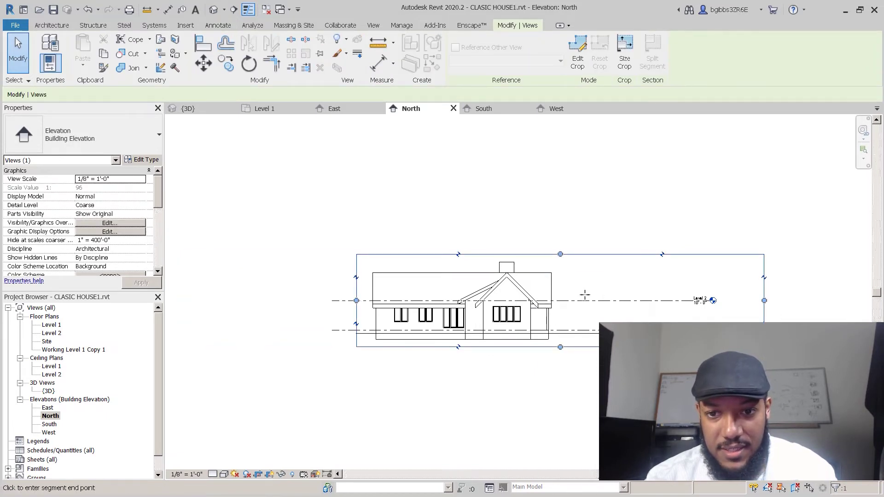
left_click(571, 294)
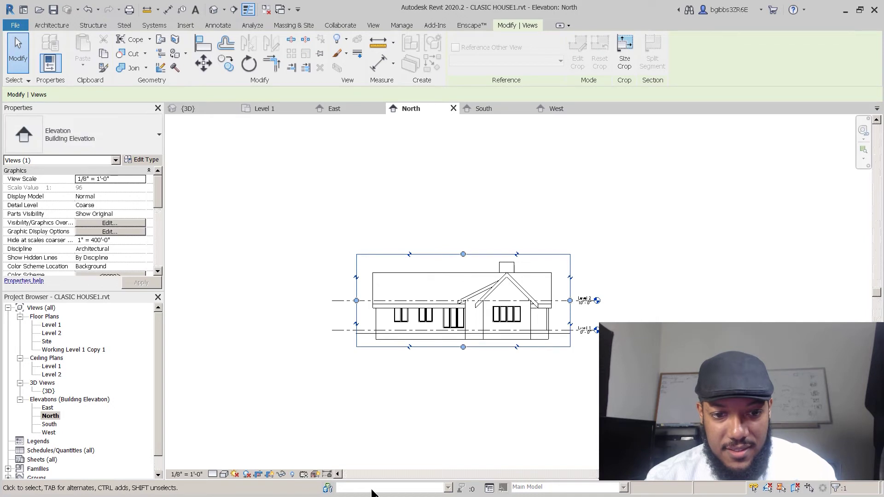
left_click(284, 416)
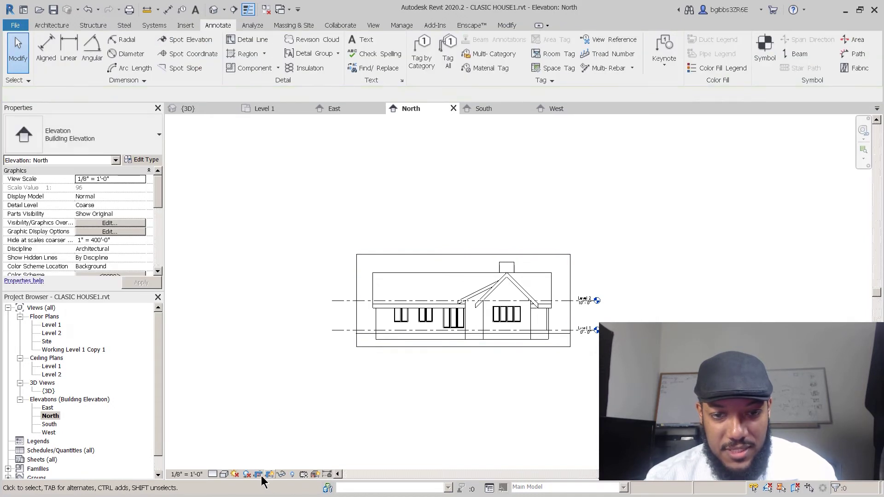
- Hide the North elevation's crop region, and narrow the East elevation's crop region from both sides to just beyond the house
left_click(270, 476)
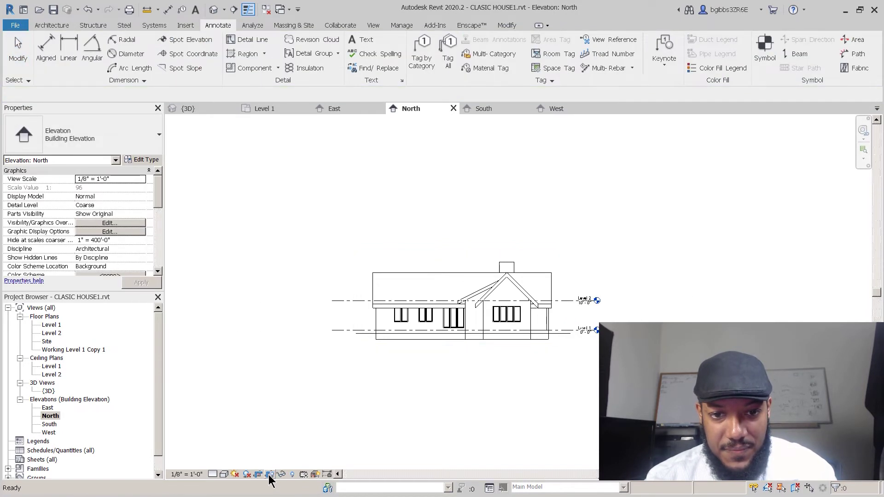
double_click(49, 407)
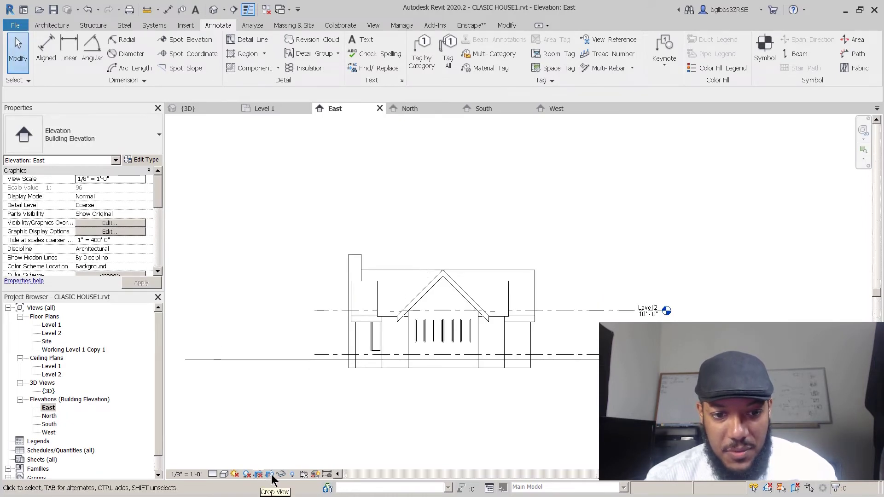
scroll(634, 358, "down", 3)
left_click(306, 328)
left_click_drag(431, 324, 429, 326)
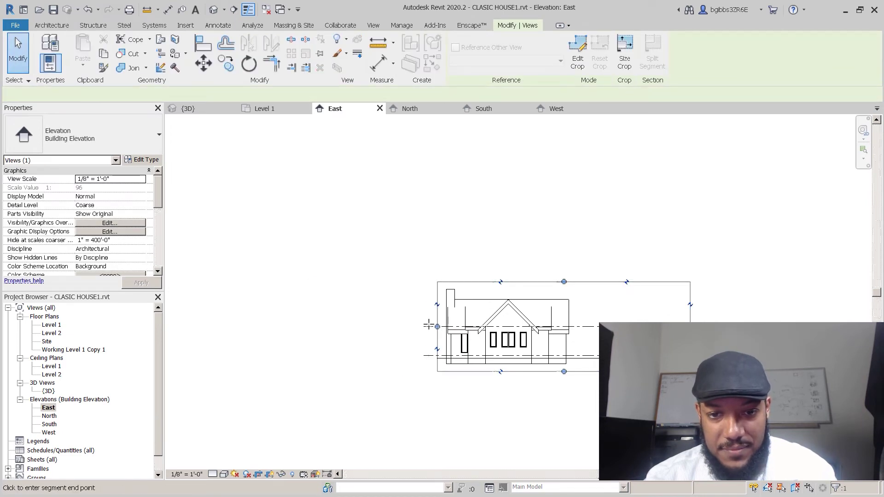
left_click_drag(579, 313, 579, 313)
left_click(607, 286)
scroll(538, 345, "up", 2)
middle_click_drag(416, 307, 337, 320)
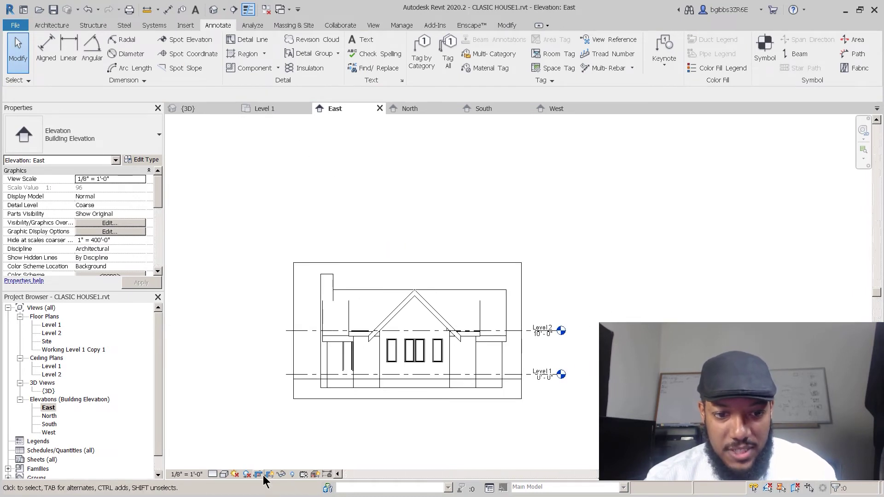
- Show the crop region in the North elevation again and shorten the headless ends of the level lines to just outside it
left_click(421, 110)
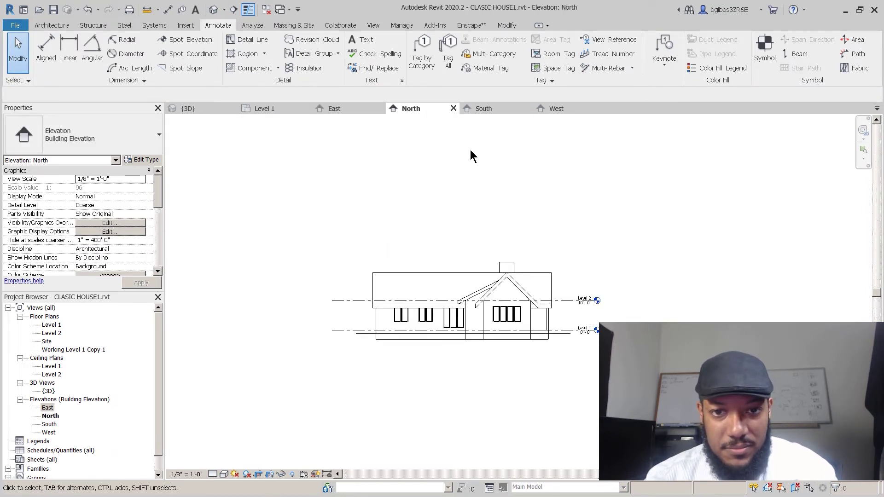
scroll(470, 150, "up", 3)
middle_click_drag(468, 149, 539, 194)
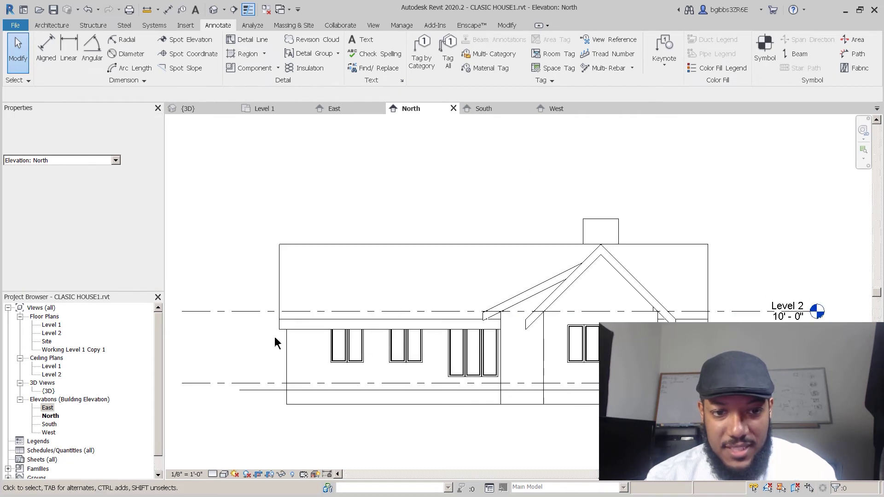
scroll(496, 336, "down", 1)
left_click(270, 475)
left_click(225, 316)
left_click_drag(224, 315, 267, 311)
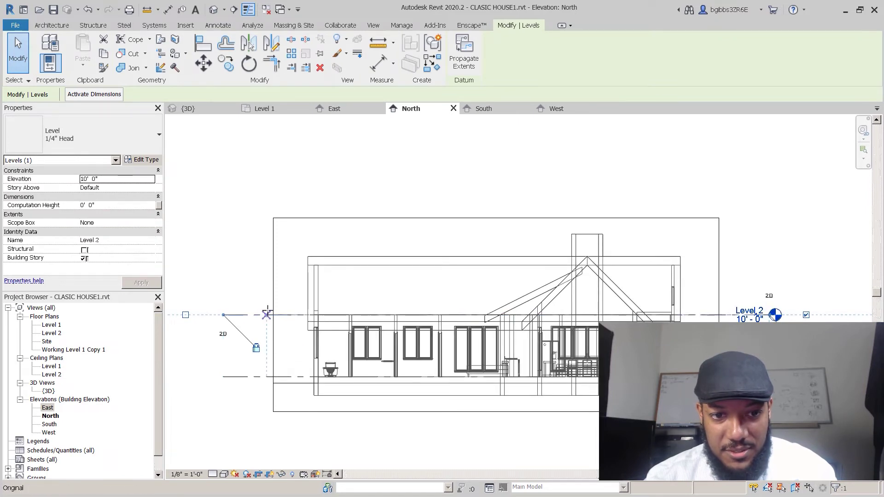
left_click_drag(271, 253, 270, 254)
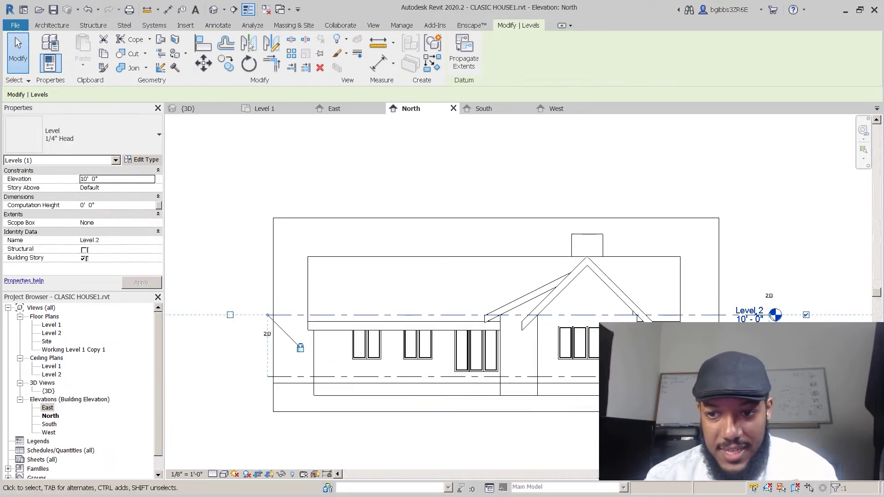
key("Escape")
- In the South elevation, shorten the headless ends of the level lines to just outside the crop boundary
left_click(482, 111)
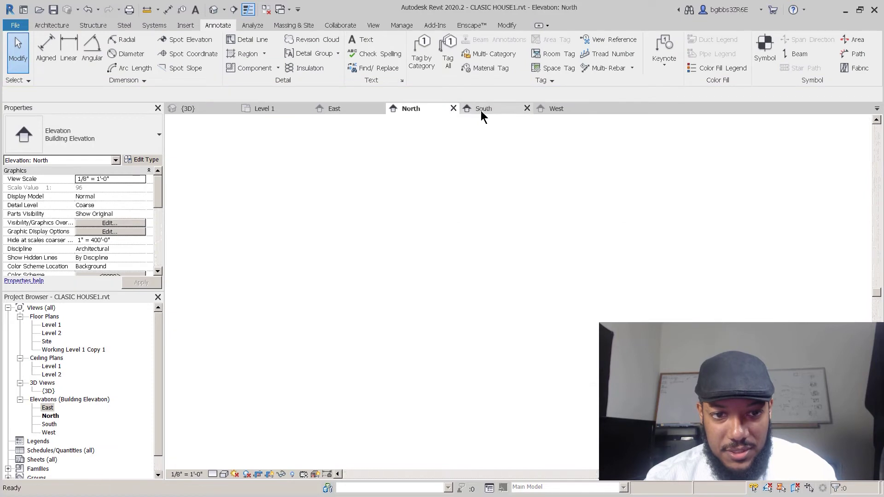
left_click(271, 291)
scroll(262, 294, "up", 2)
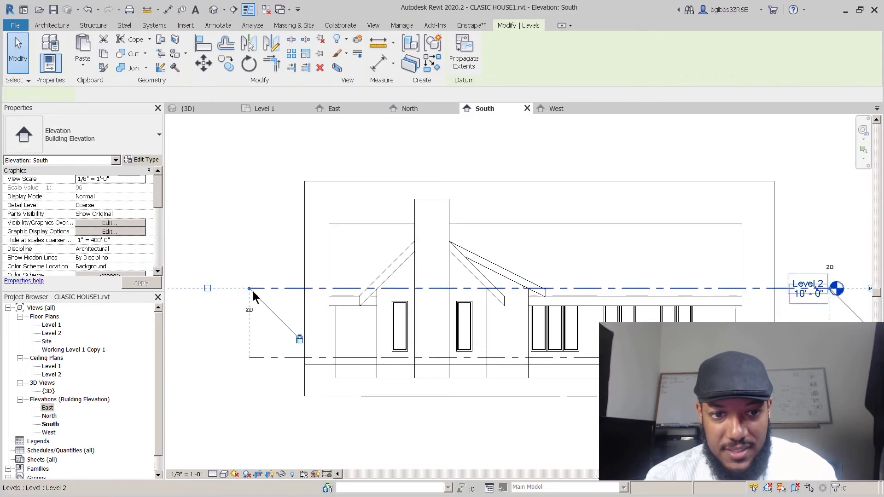
left_click_drag(283, 288, 295, 288)
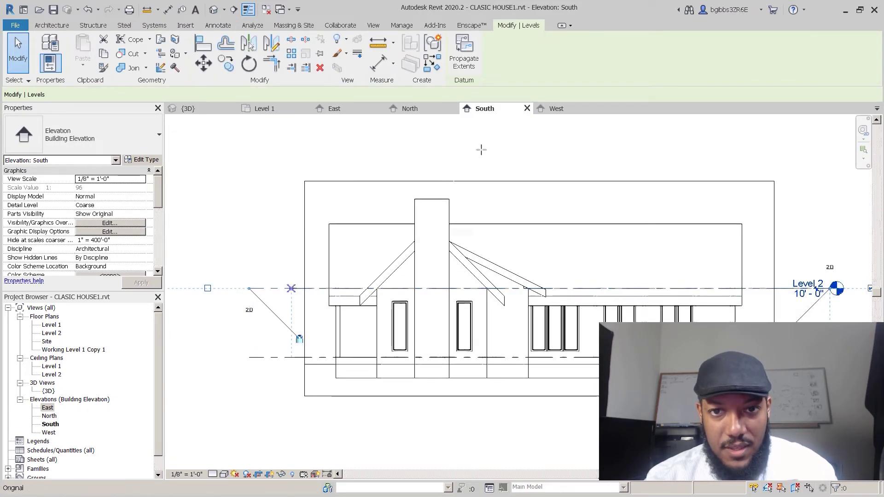
- Pull the headless ends of the West elevation's level lines in toward the crop boundary and return to the East elevation
left_click(559, 109)
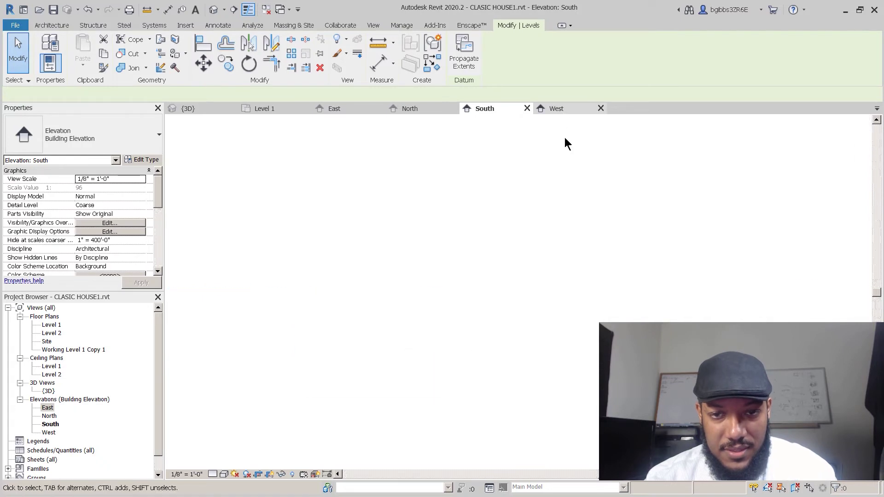
left_click_drag(281, 306, 313, 305)
key("Escape")
left_click(337, 108)
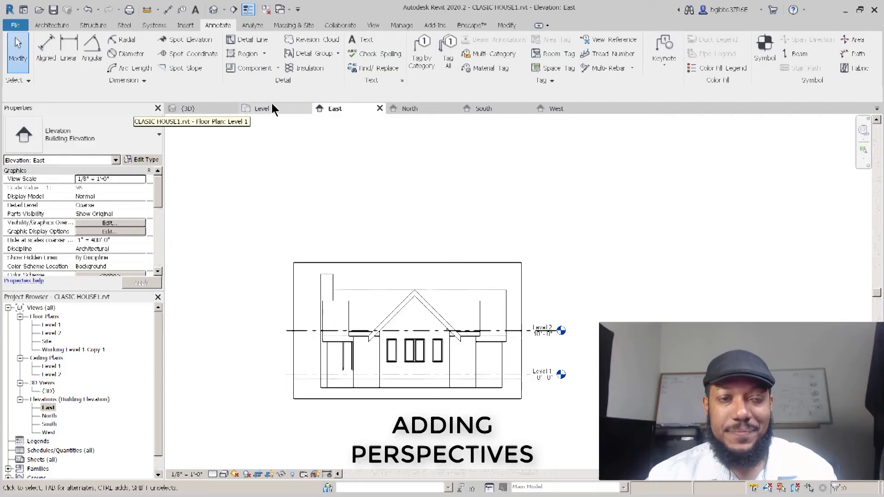
- Show the crop region in the Level 1 floor plan and pull all four sides in close around the house and its dimensions
left_click(281, 109)
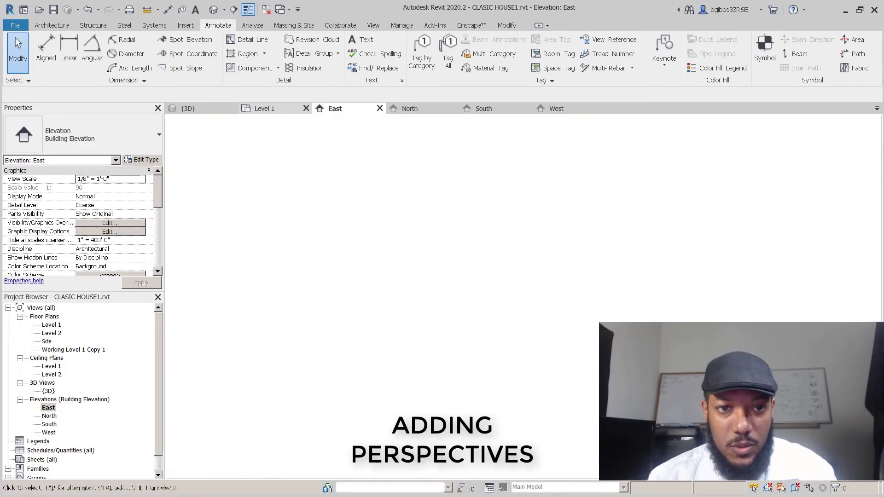
scroll(381, 326, "down", 3)
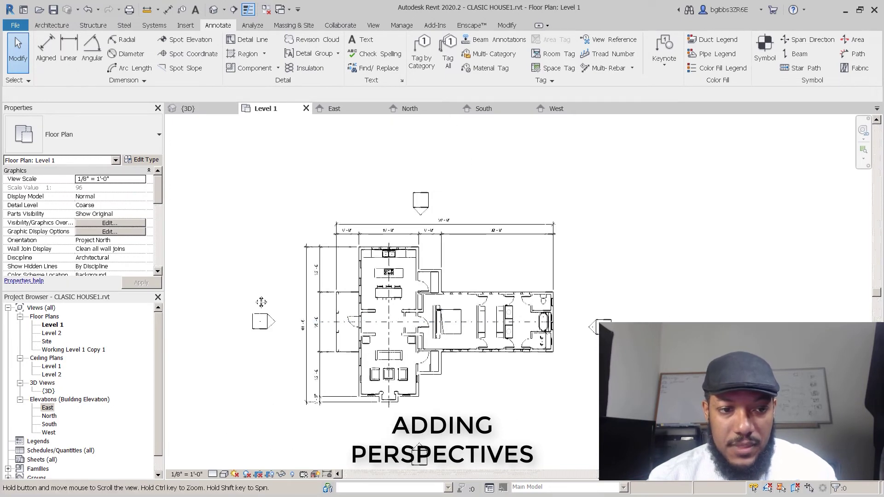
left_click(270, 475)
scroll(331, 292, "down", 1)
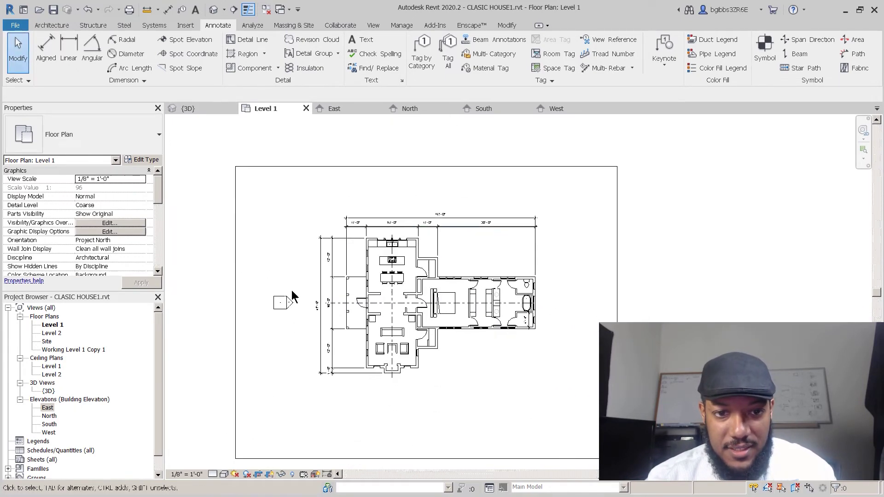
left_click(235, 289)
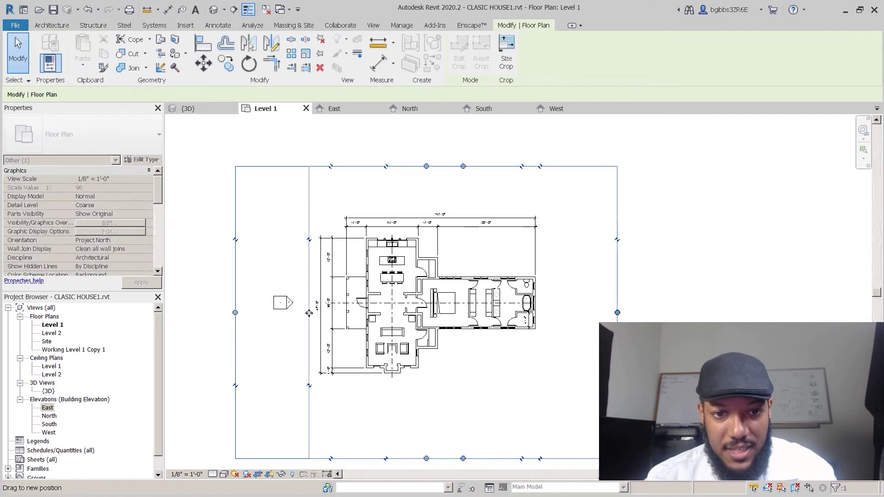
left_click(415, 184)
left_click(422, 172)
left_click_drag(465, 167, 466, 201)
left_click_drag(618, 321, 542, 321)
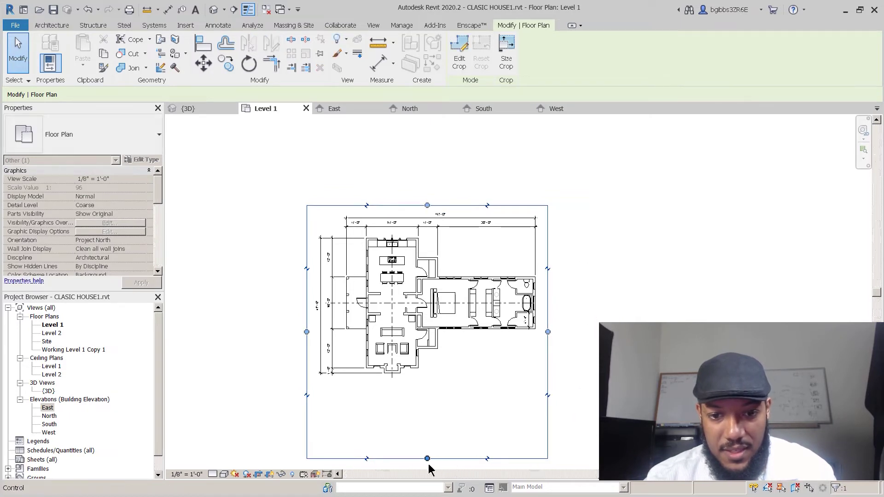
left_click_drag(427, 460, 427, 393)
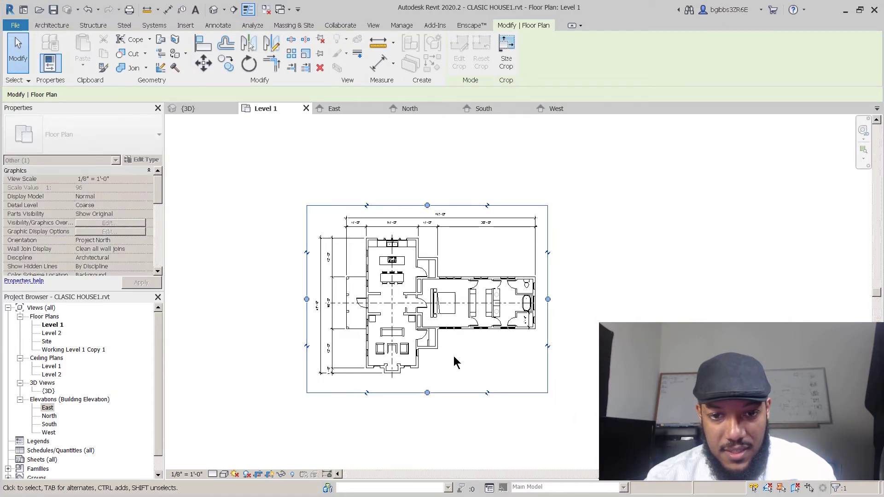
left_click(454, 355)
scroll(286, 280, "up", 2)
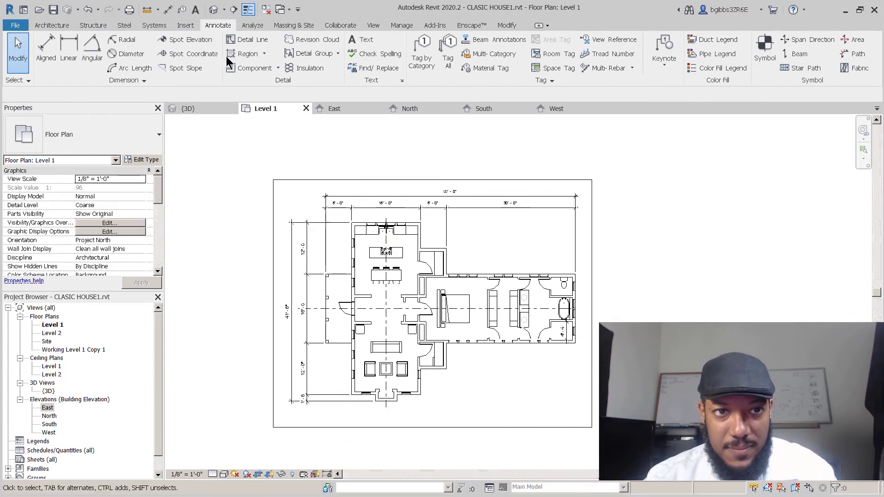
- Place a perspective camera on the Level 1 plan outside the house's southwest corner, aimed northeast at the start of the bedroom wing
left_click(225, 10)
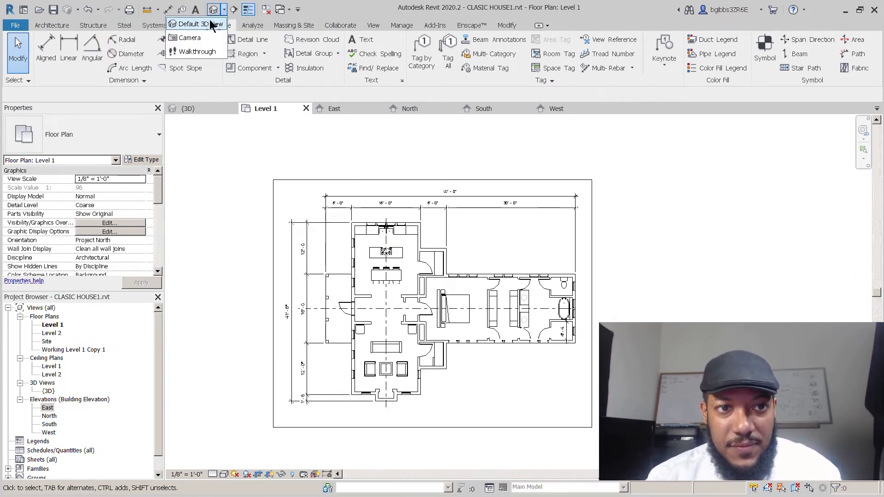
left_click(190, 38)
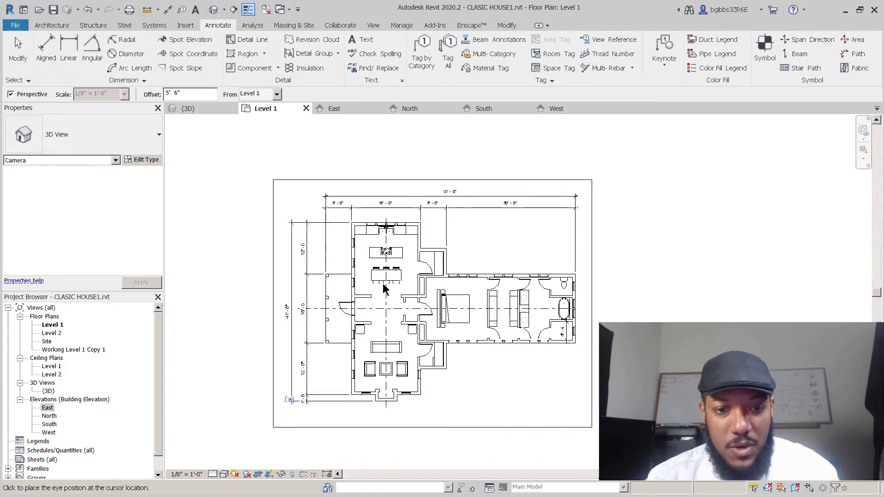
left_click(281, 420)
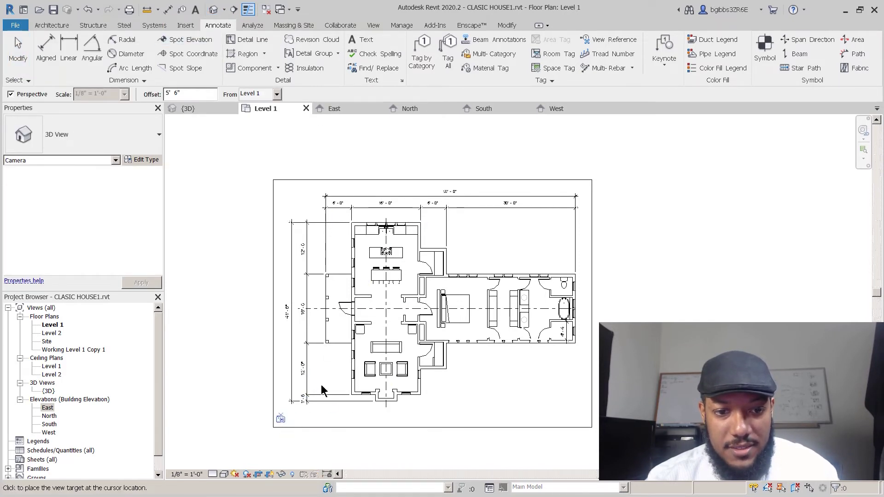
left_click(442, 278)
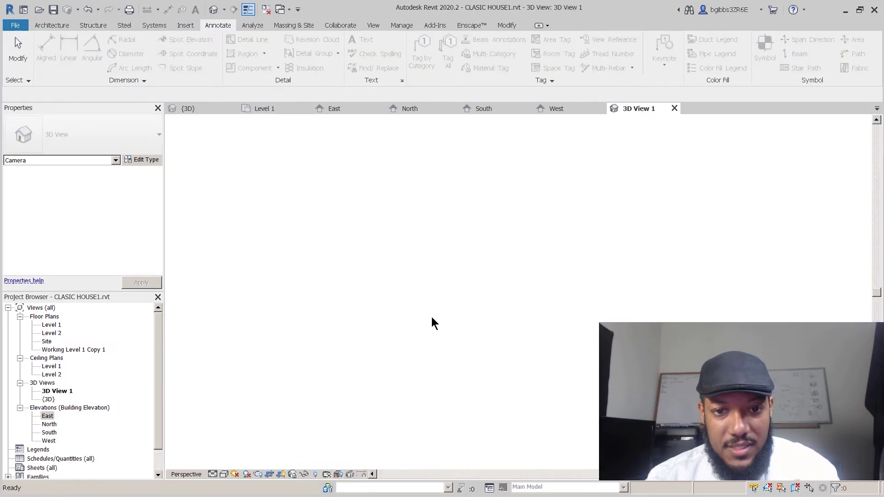
- Enlarge the new camera view's crop region on all four sides so it frames the porch, roof and side walls
scroll(455, 243, "down", 4)
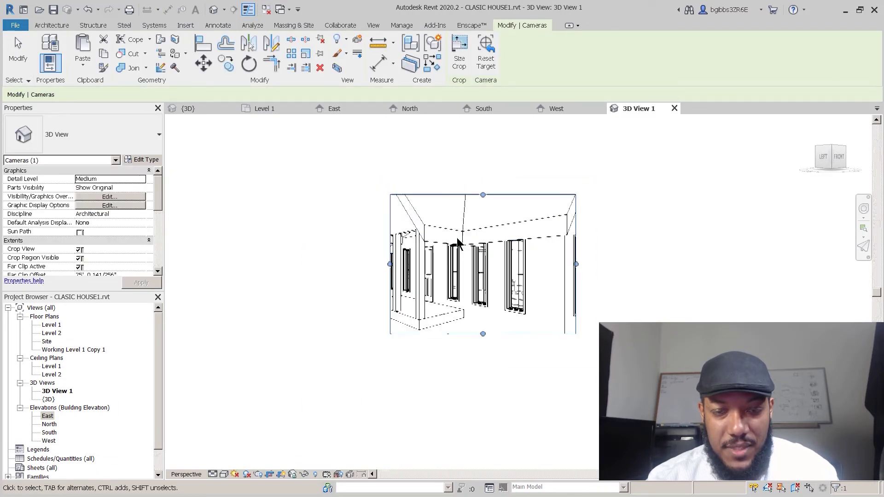
left_click_drag(398, 263, 273, 261)
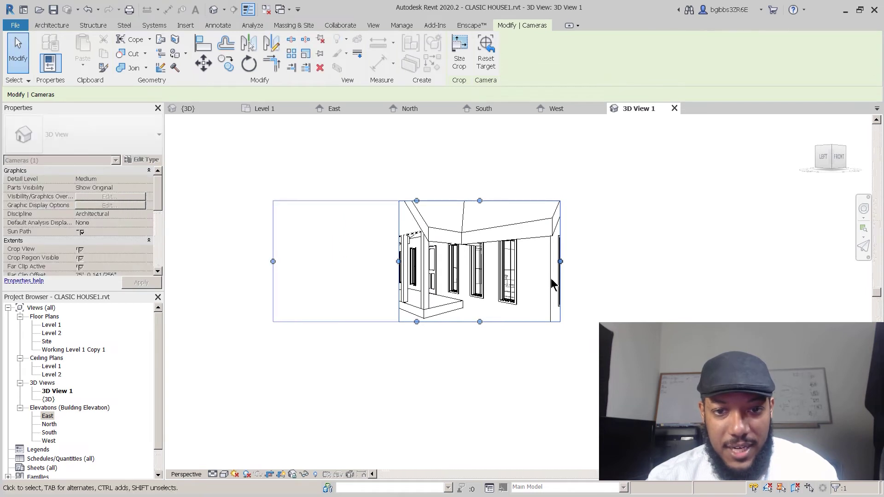
left_click_drag(560, 262, 744, 261)
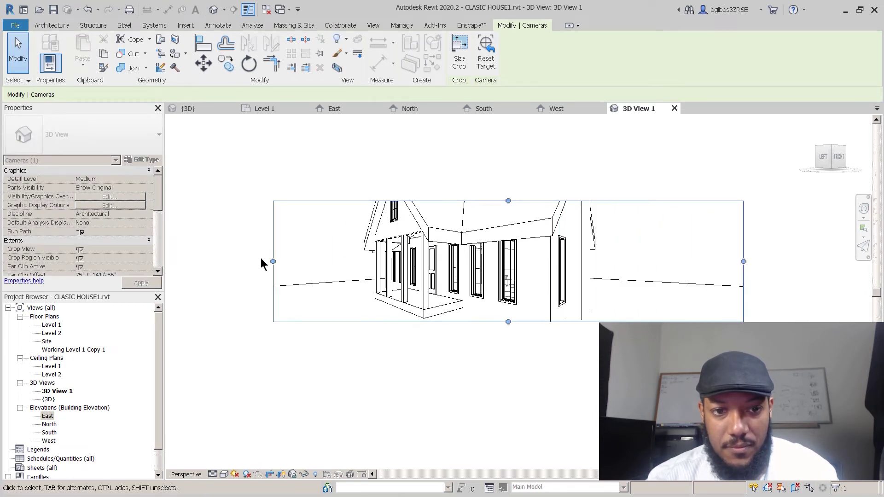
left_click_drag(273, 261, 363, 275)
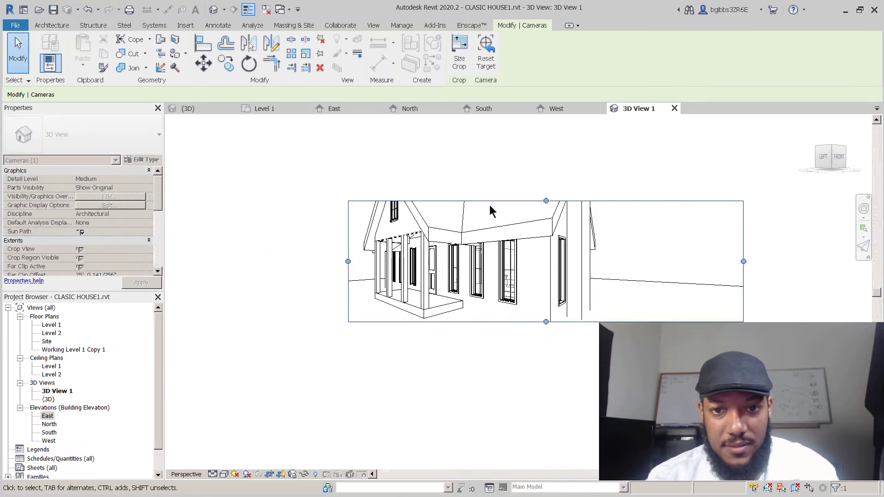
left_click_drag(531, 200, 531, 136)
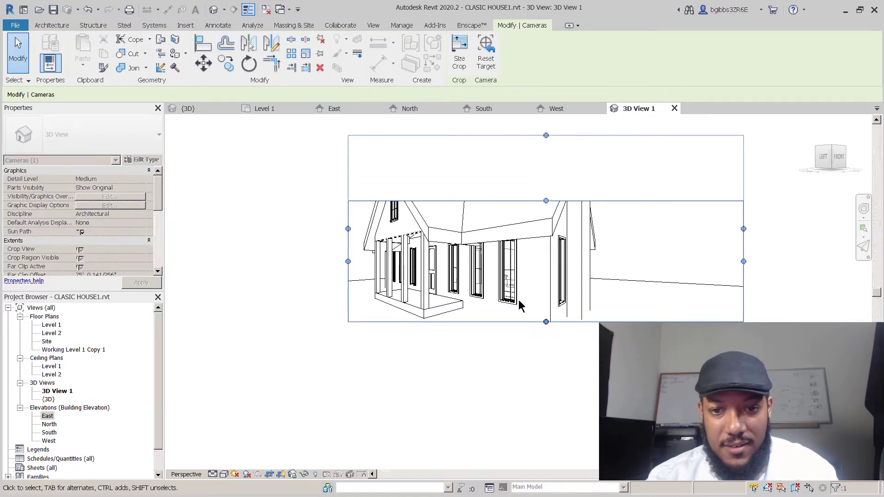
left_click_drag(547, 322, 546, 346)
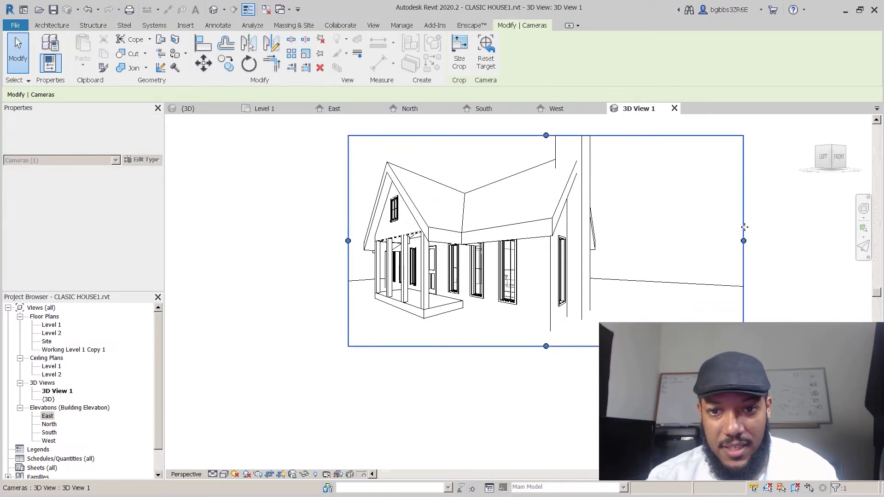
left_click_drag(744, 241, 266, 238)
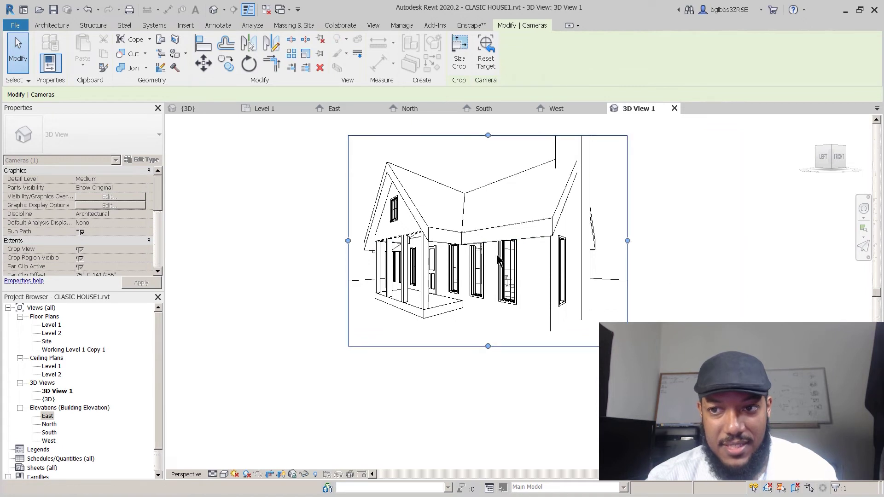
middle_click_drag(490, 246, 530, 297)
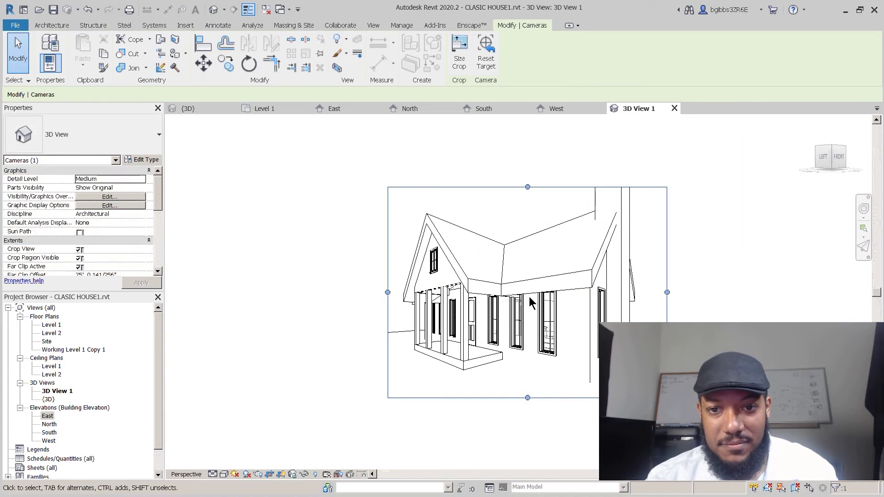
- Move the camera back with the navigation wheel until the whole house, including the chimney, fits inside the frame
left_click(864, 210)
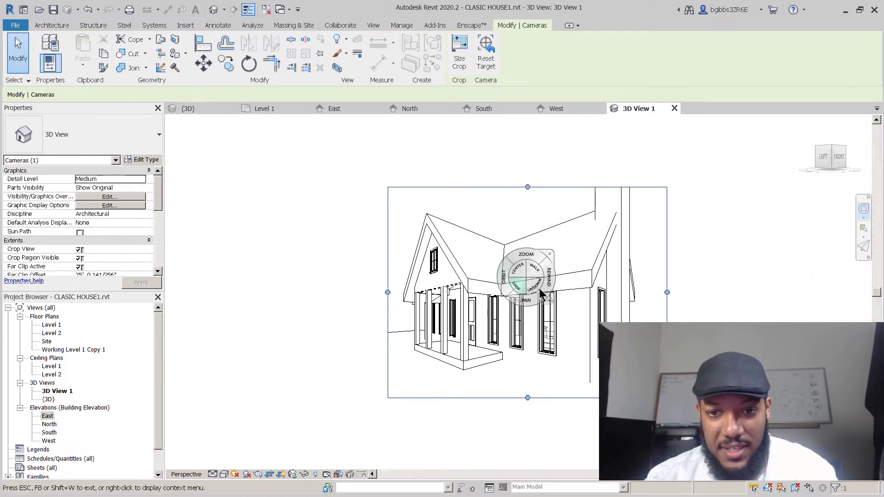
left_click_drag(520, 258, 512, 430)
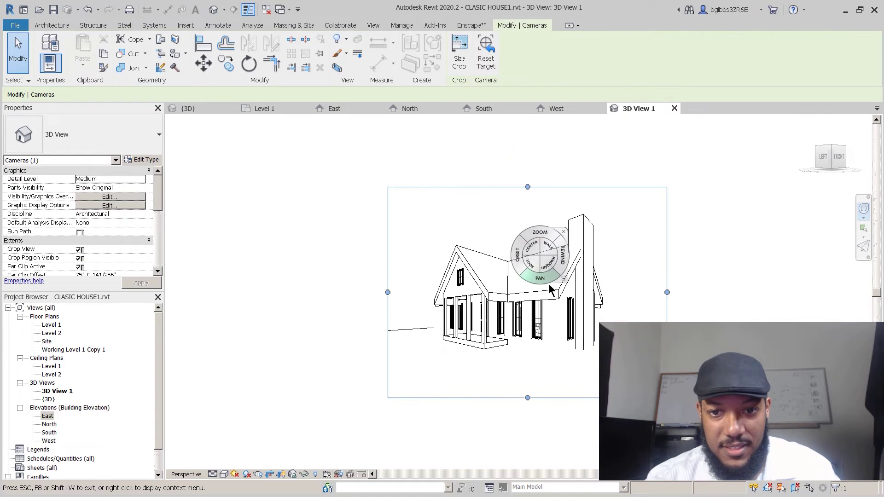
key("Escape")
key("Escape")
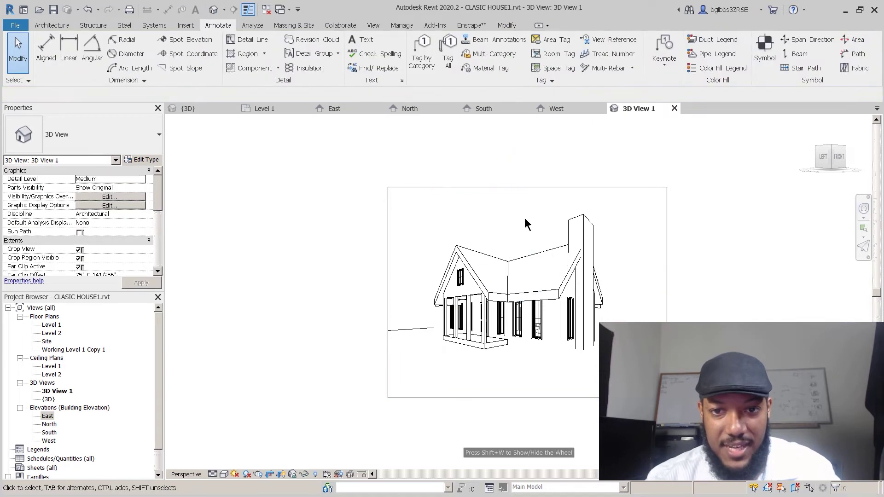
- Tighten the camera view's crop region on all four sides around the house and chimney
left_click(532, 187)
left_click_drag(529, 187, 528, 210)
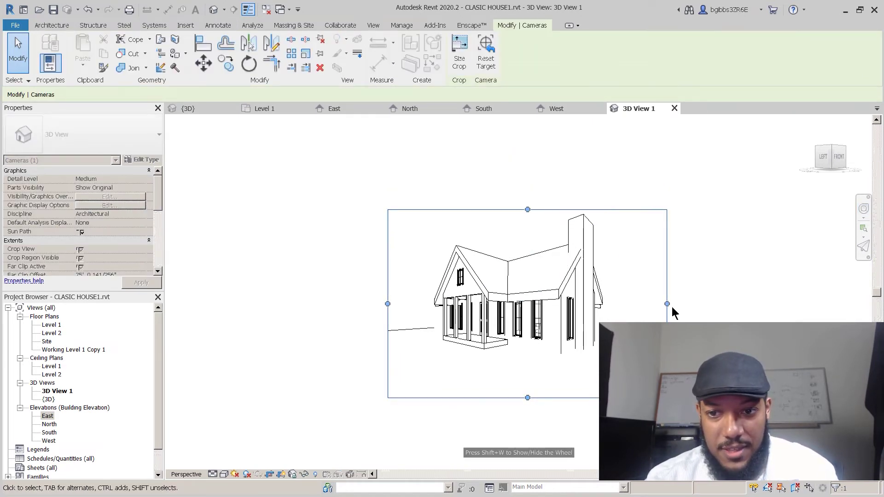
left_click_drag(668, 304, 628, 304)
left_click_drag(389, 304, 416, 302)
left_click_drag(521, 397, 522, 380)
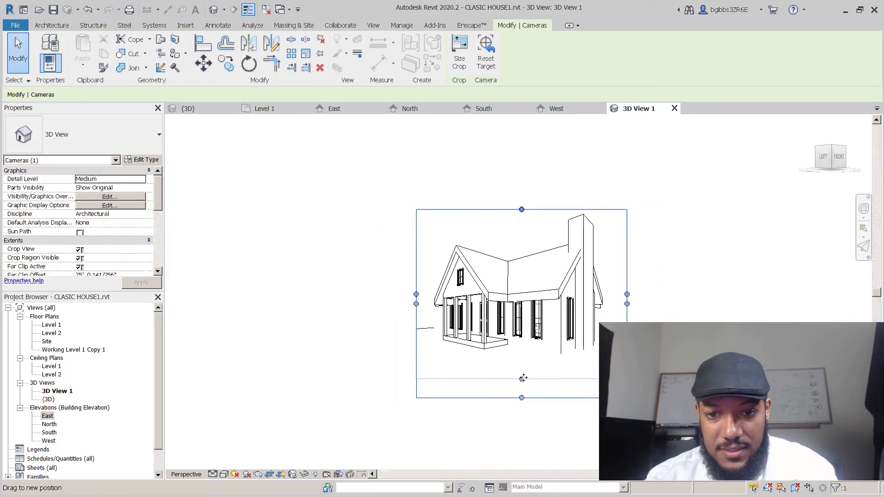
- Turn on shadows in the perspective camera view
left_click(247, 474)
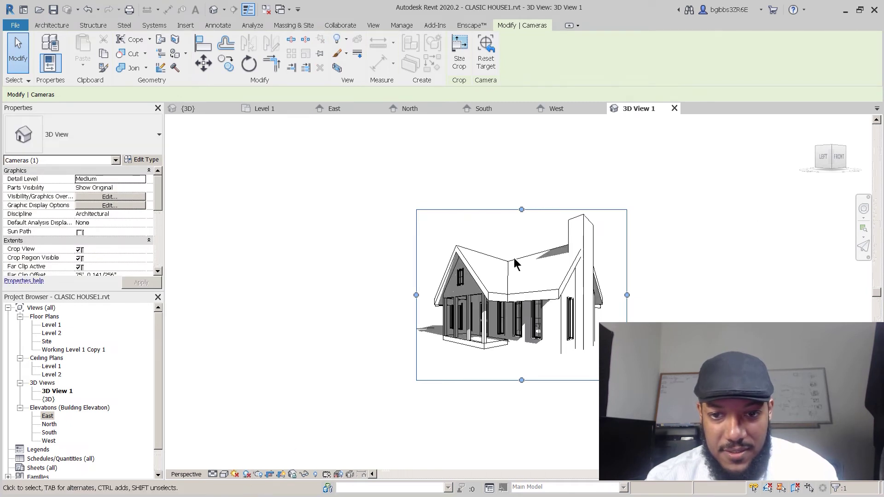
scroll(516, 257, "up", 2)
left_click(246, 475)
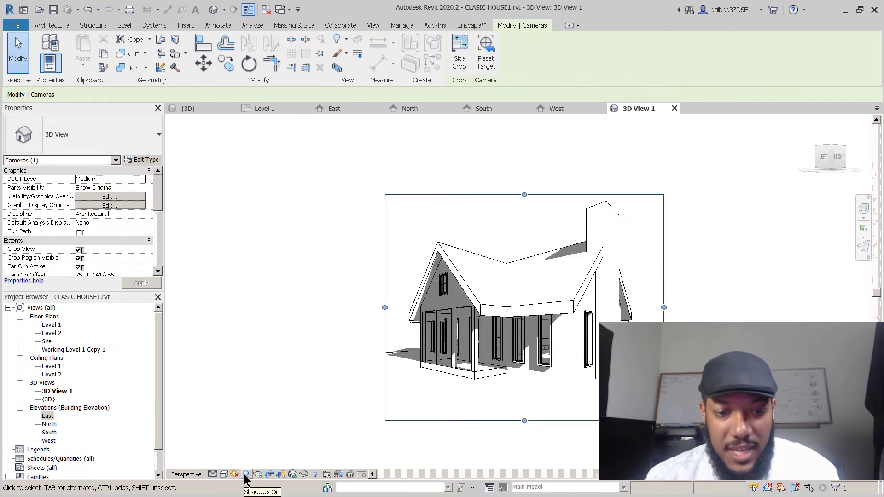
left_click(304, 203)
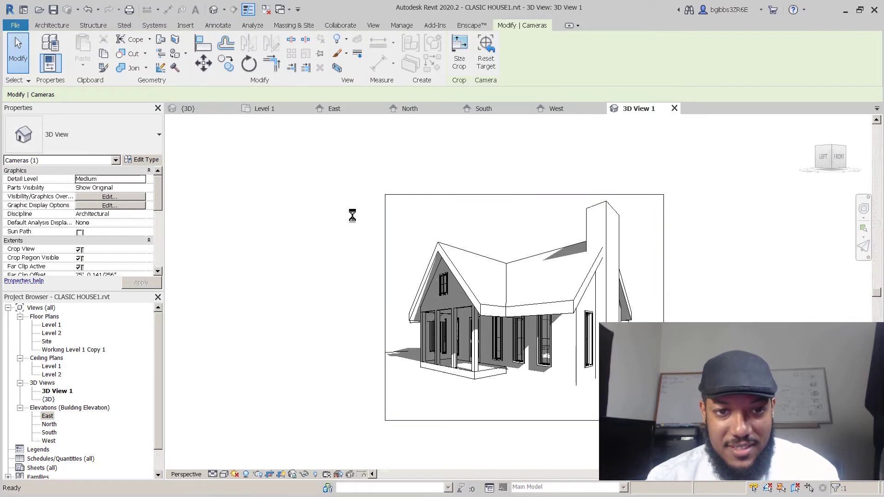
left_click(247, 476)
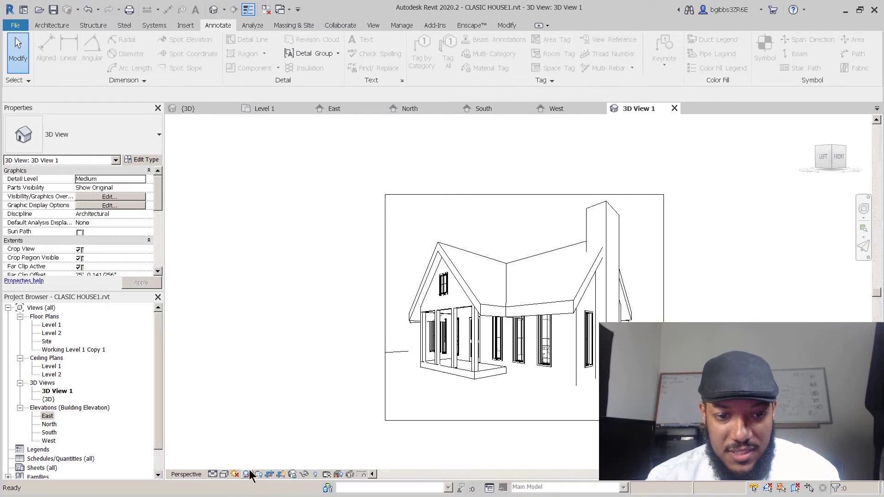
left_click(246, 475)
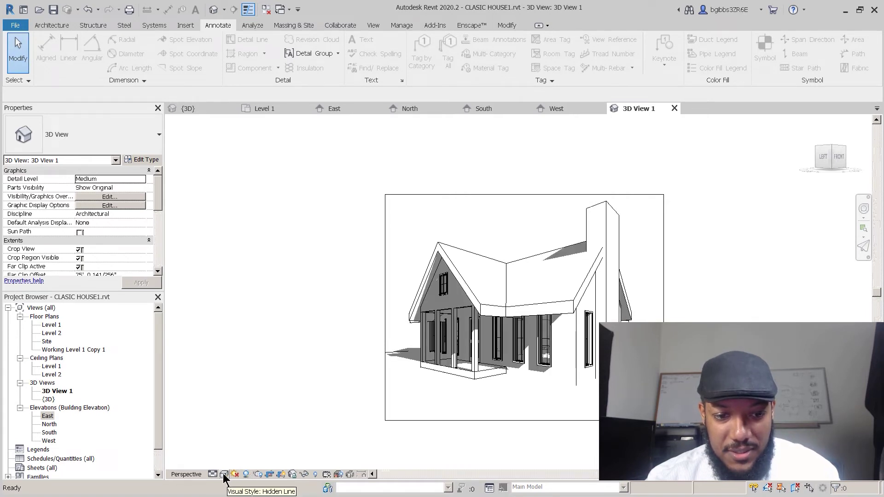
- Enable ambient shadows in the camera view's graphic display options and apply them, keeping the house visible beside the dialog
left_click(226, 475)
left_click(243, 399)
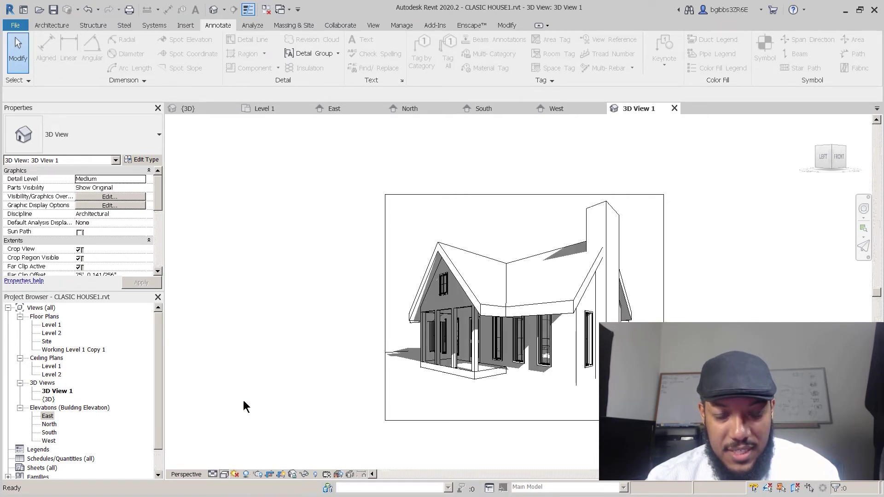
left_click(359, 240)
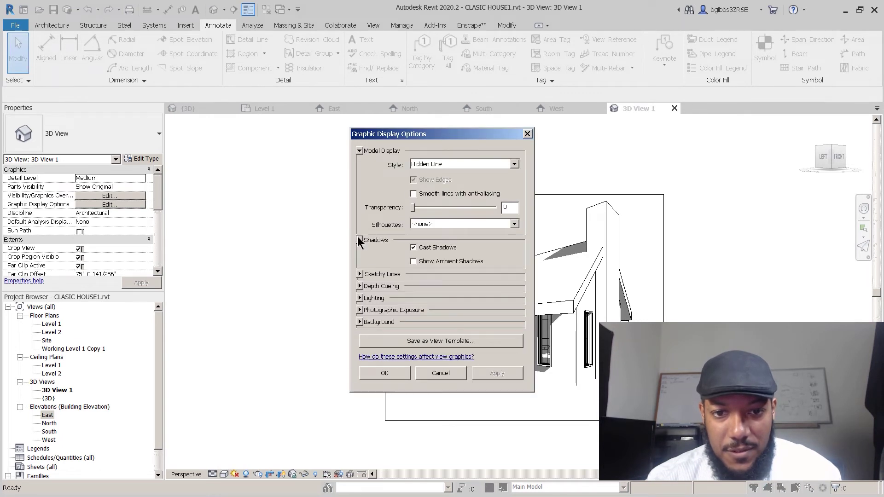
left_click(414, 262)
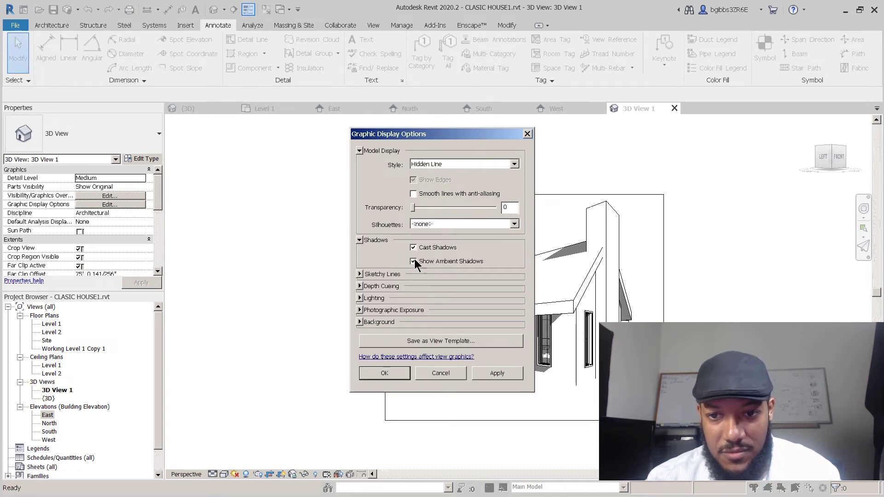
left_click(491, 378)
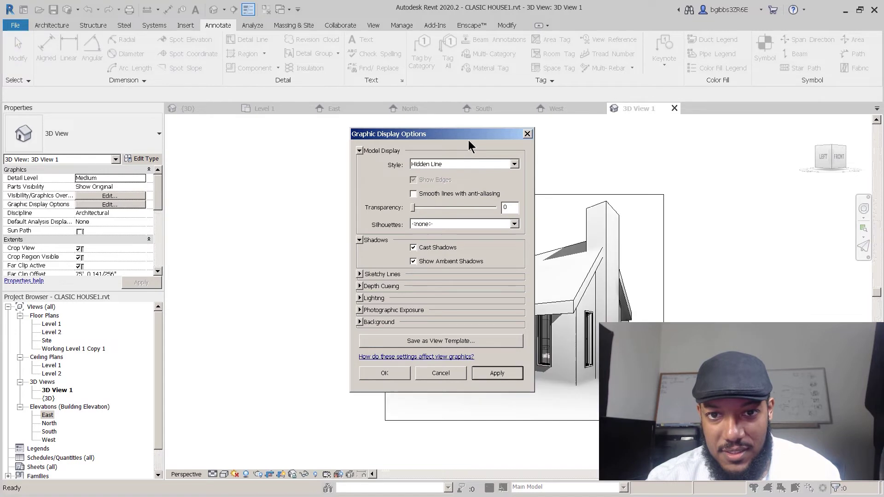
left_click_drag(415, 134, 248, 101)
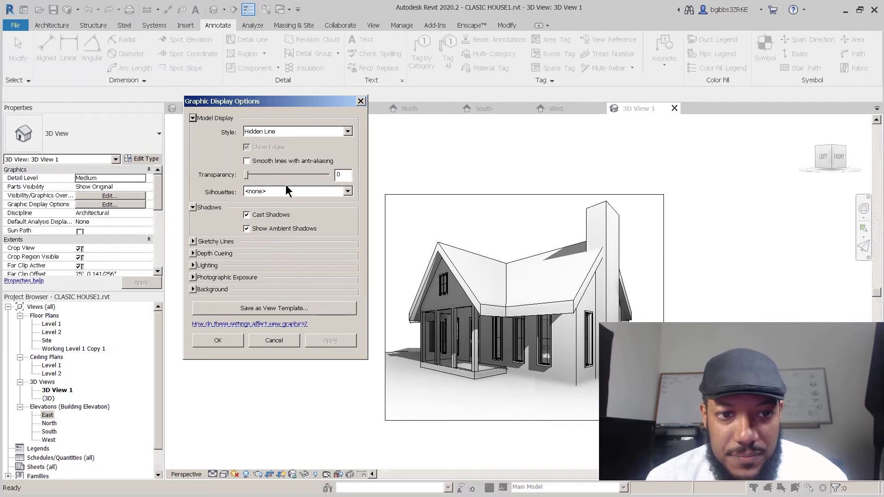
- Enable sketchy lines for the camera view with a raised jitter, keeping the Hidden Line style, and apply the settings
left_click(291, 131)
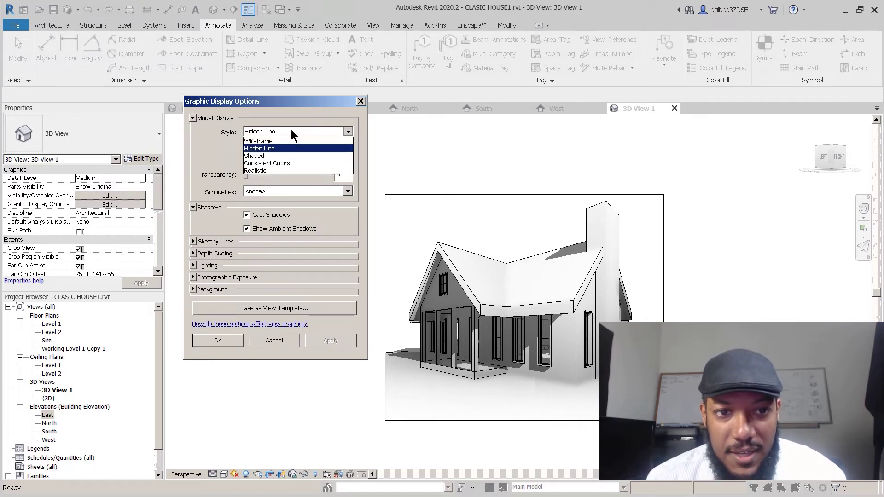
left_click(223, 154)
left_click(208, 243)
left_click(247, 255)
left_click(330, 384)
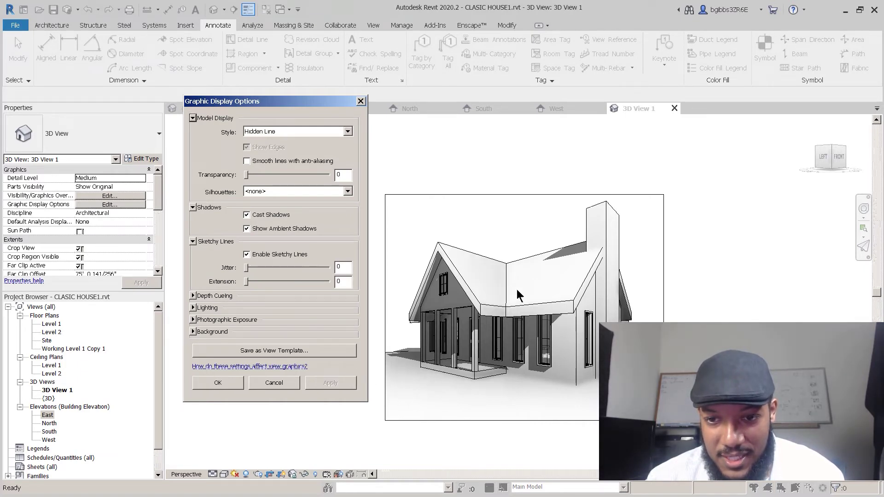
left_click(253, 268)
left_click(353, 386)
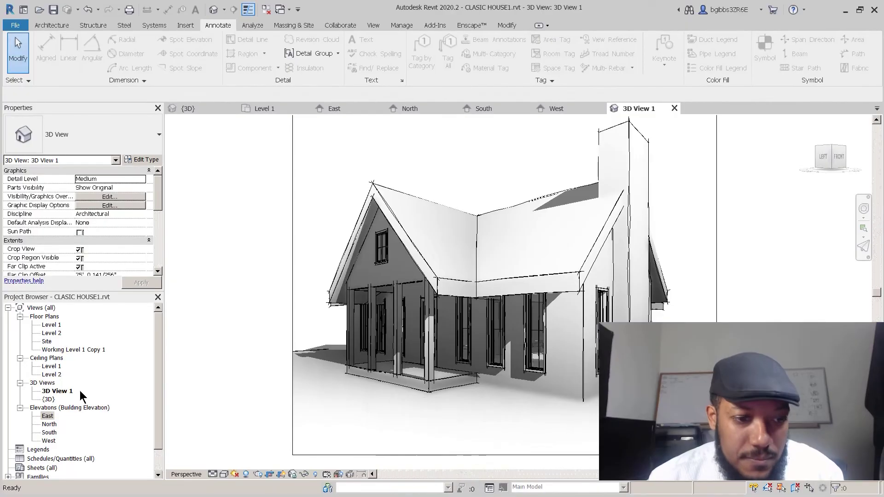
- Collapse all branches of the Project Browser
scroll(79, 395, "down", 4)
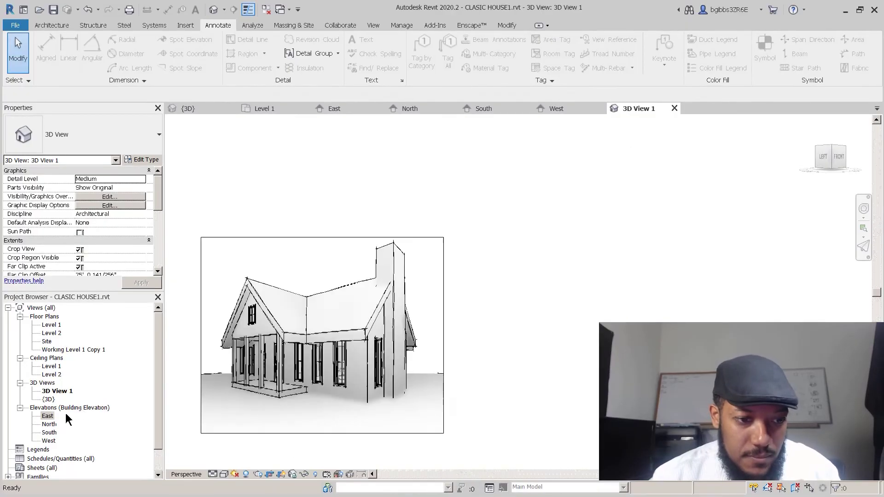
middle_click_drag(380, 328, 574, 329)
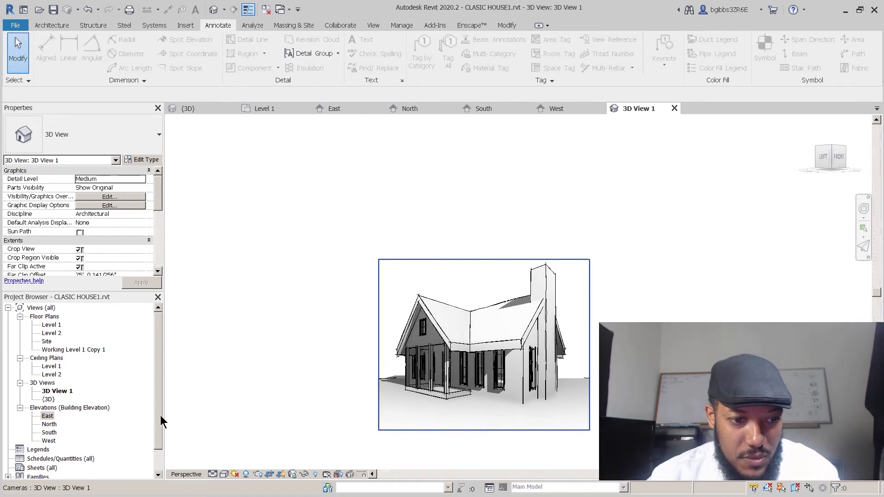
scroll(159, 417, "down", 1)
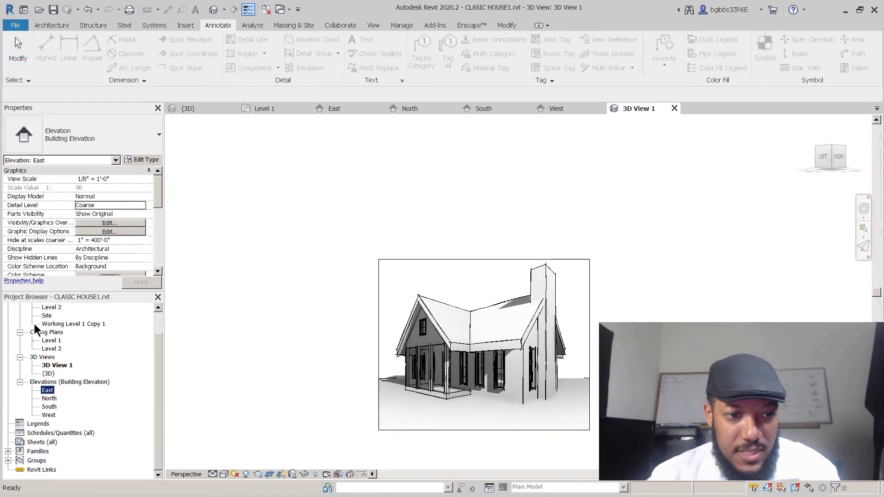
scroll(36, 329, "up", 1)
right_click(137, 347)
left_click(159, 370)
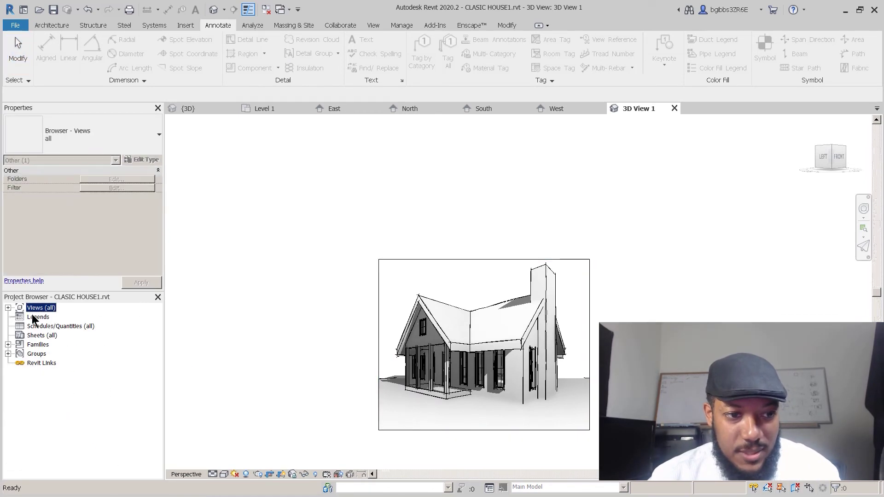
- Create a new sheet with the D 22 x 34 Horizontal title block loaded from the US Imperial library's Titleblocks folder
left_click(37, 336)
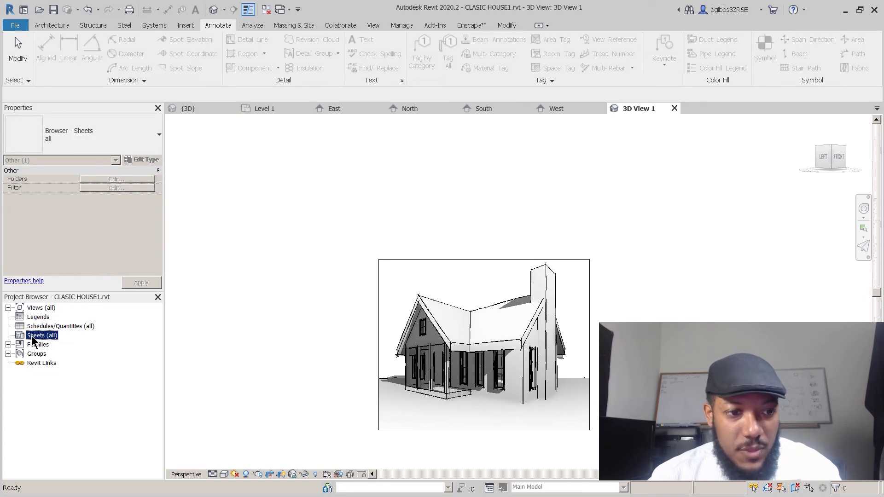
right_click(33, 340)
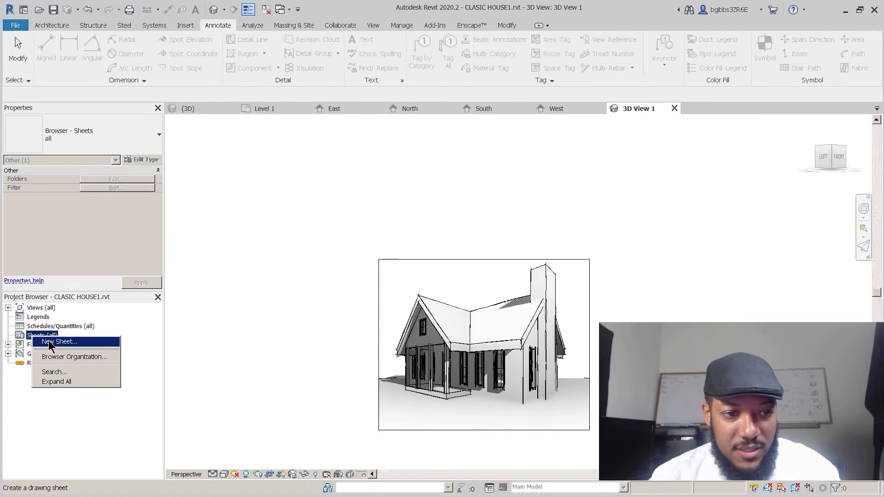
left_click(49, 343)
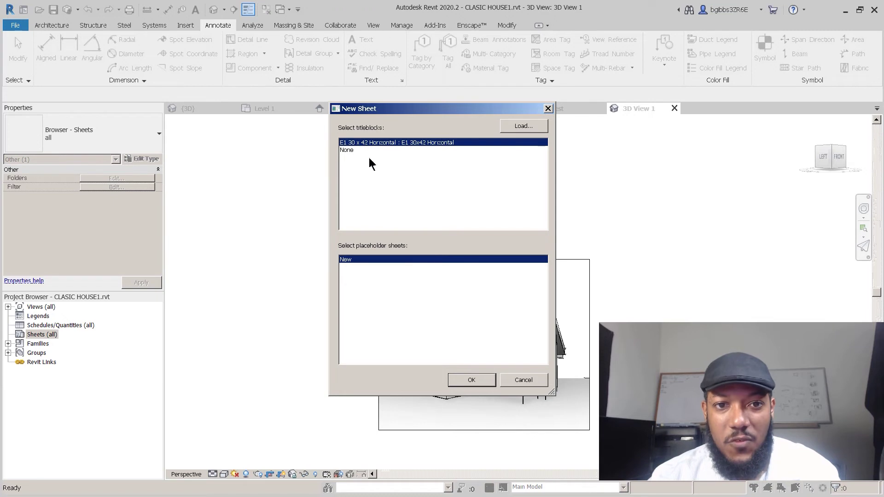
left_click(518, 129)
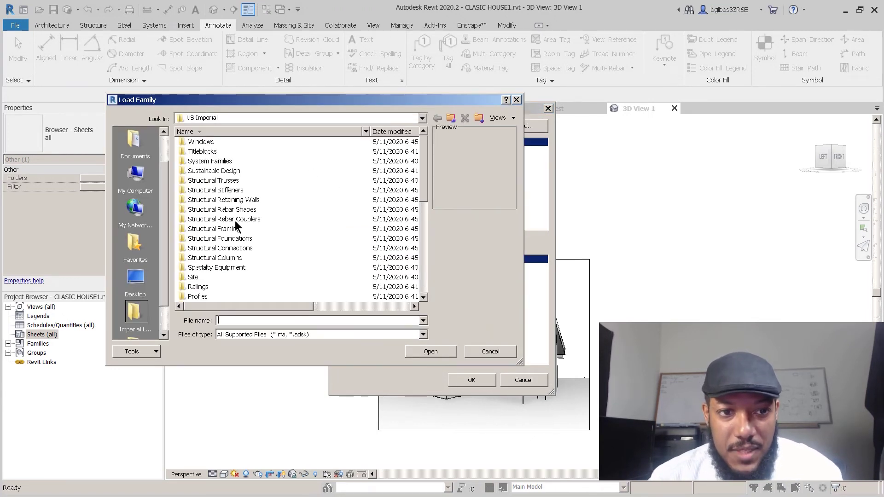
double_click(208, 152)
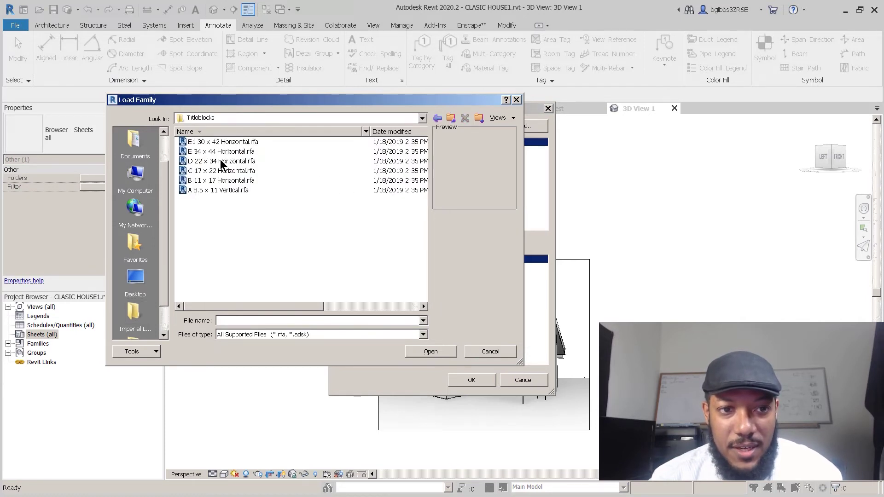
left_click(221, 162)
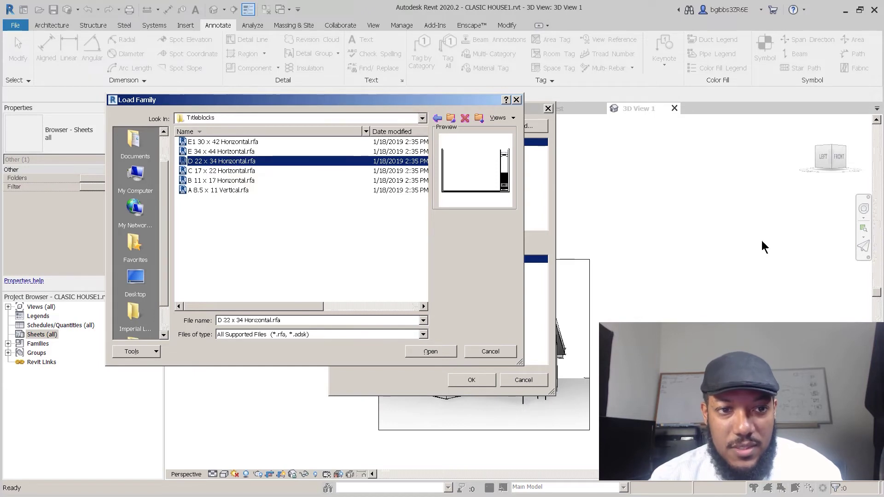
double_click(223, 161)
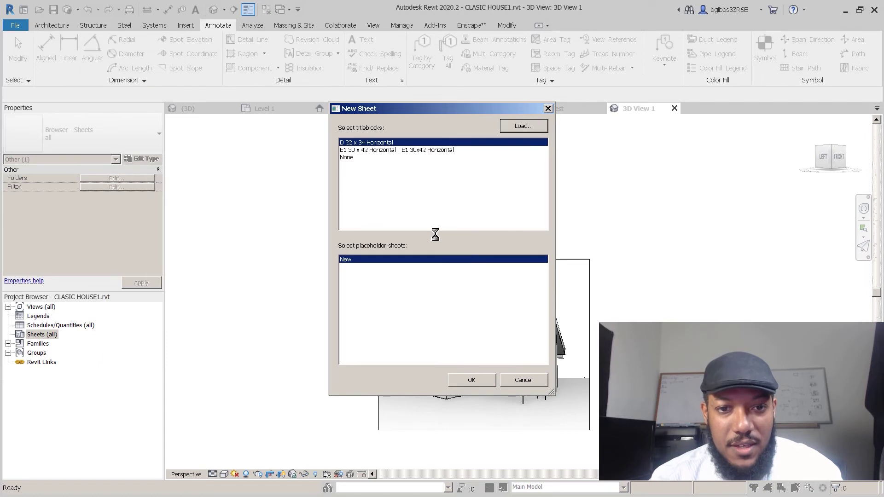
left_click(474, 379)
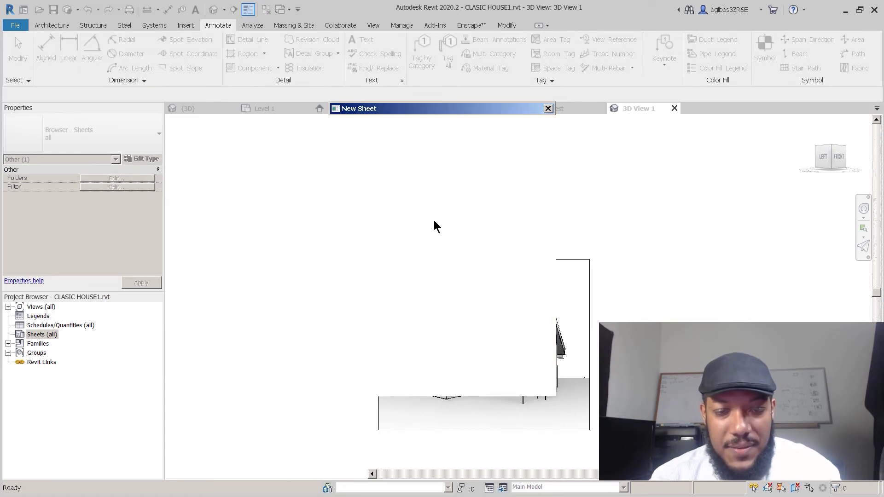
- Open the new sheet's D 22 x 34 Horizontal title block family for editing and bring its whole border into view
scroll(394, 258, "down", 1)
middle_click_drag(563, 289, 538, 291)
left_click(504, 164)
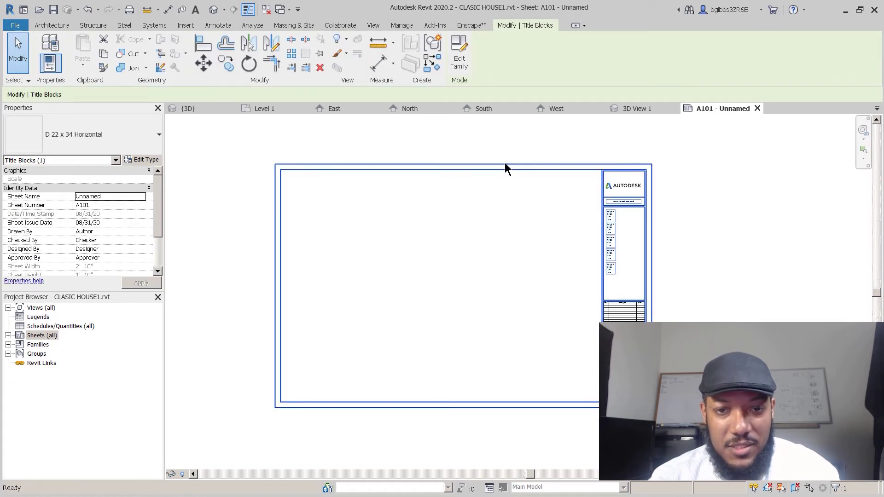
double_click(506, 164)
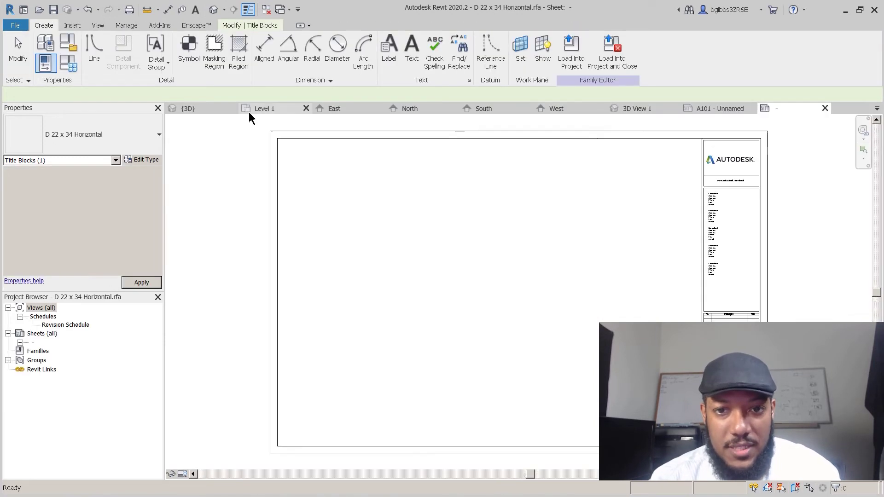
middle_click_drag(589, 176, 558, 192)
scroll(558, 192, "down", 2)
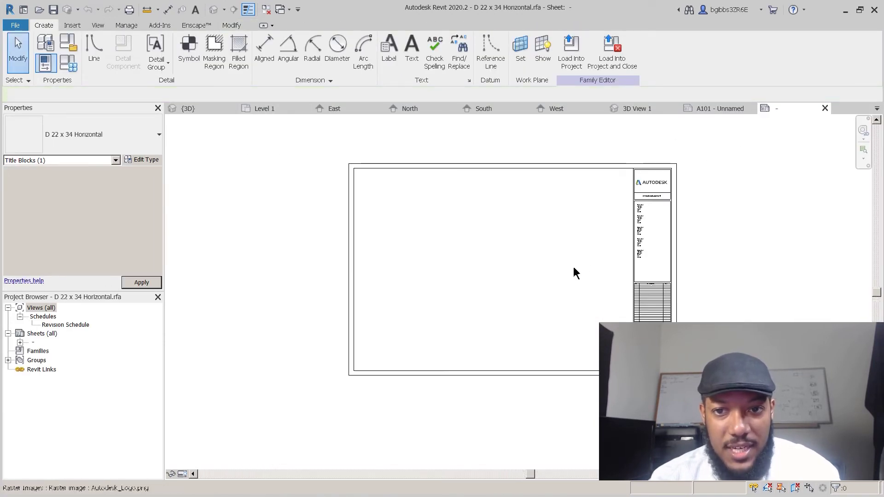
scroll(575, 307, "up", 1)
scroll(555, 314, "down", 2)
scroll(550, 316, "up", 1)
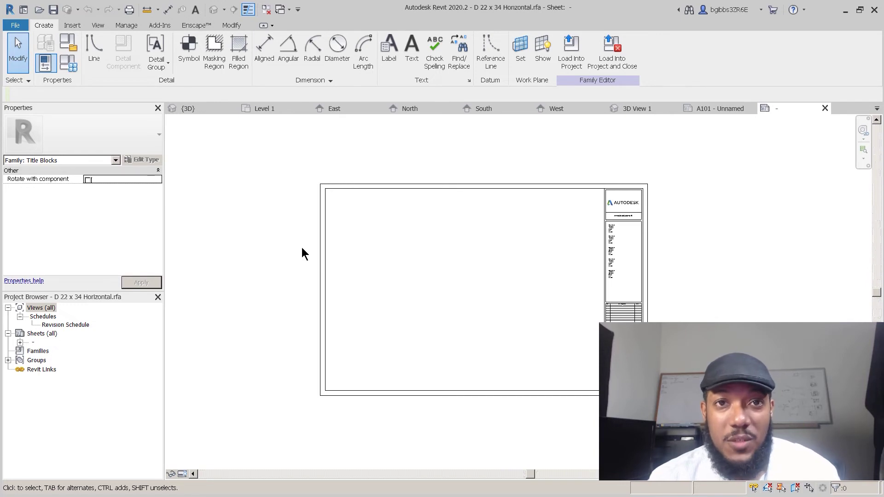
middle_click_drag(322, 242, 311, 236)
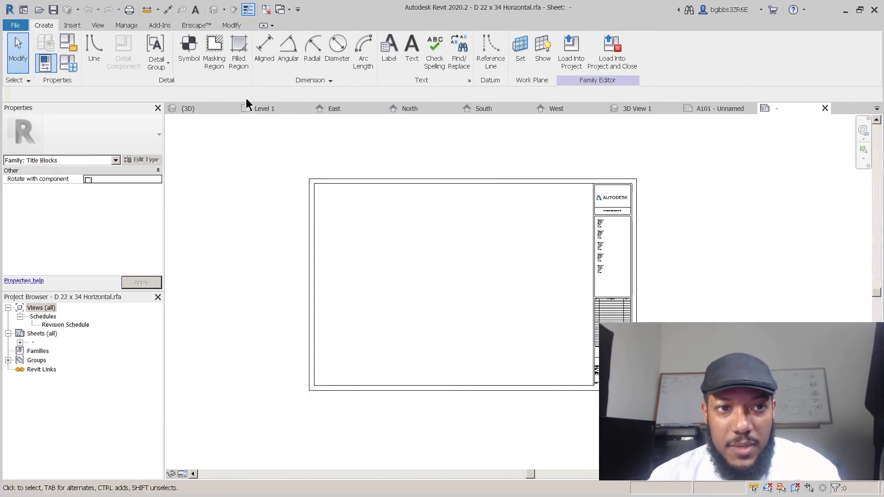
left_click(94, 51)
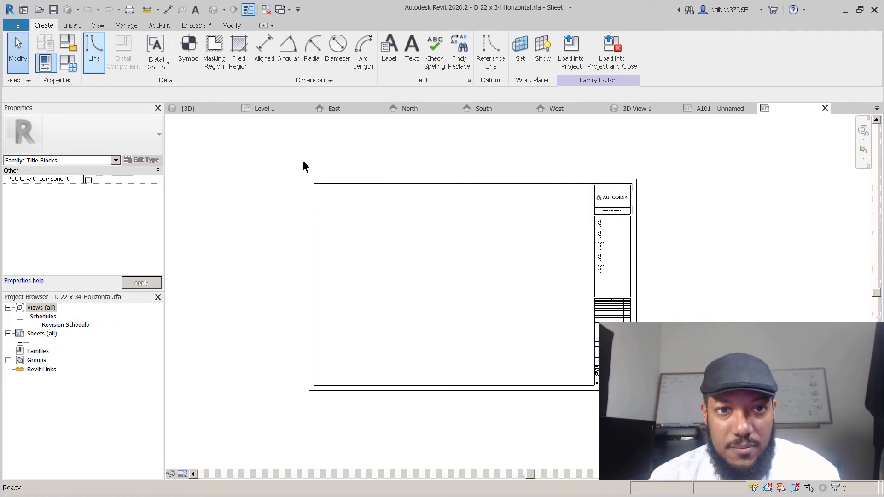
left_click(406, 42)
left_click(307, 189)
left_click(639, 178)
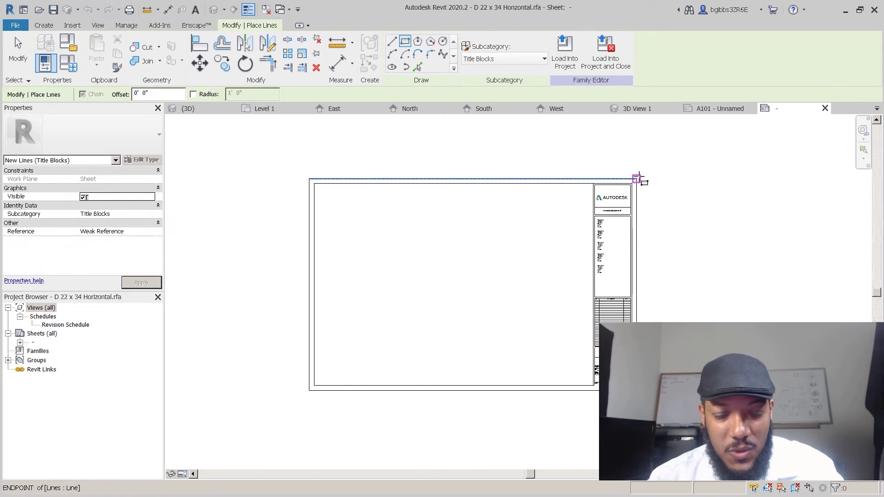
key("Escape")
- Add an aligned dimension for the overall width of the title block's outer border, placed above the sheet
key("d")
key("i")
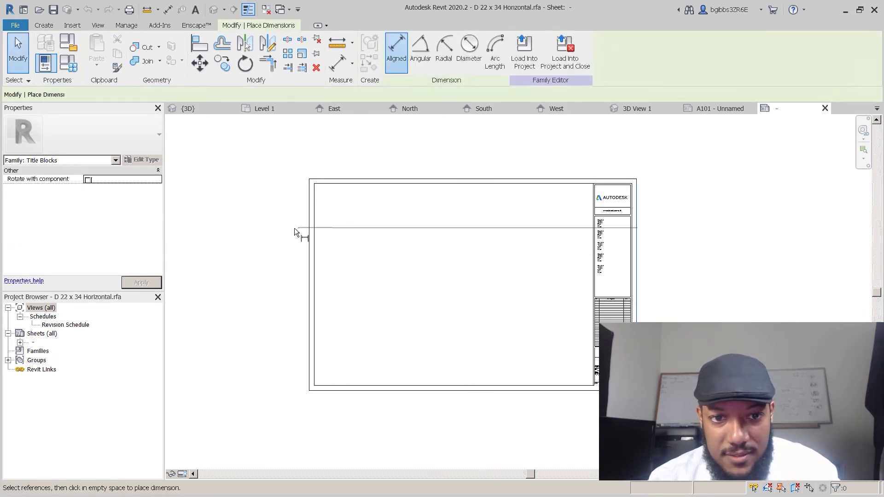
left_click(307, 233)
scroll(374, 165, "up", 4)
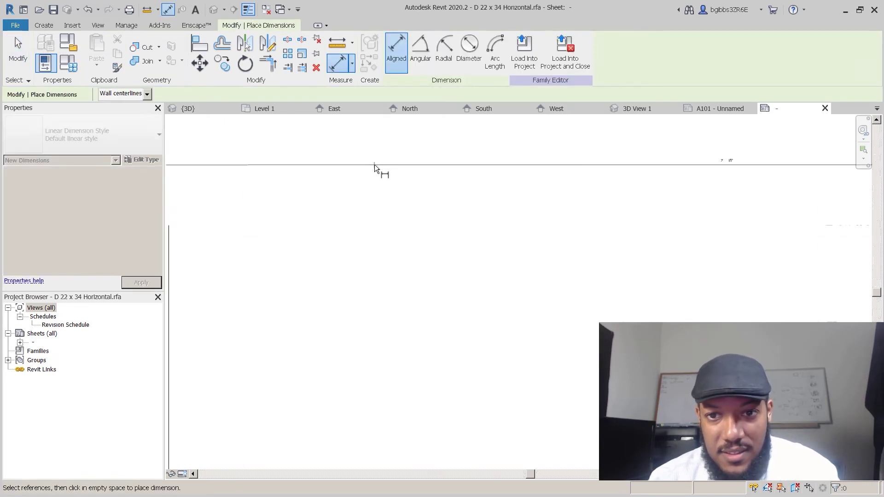
scroll(374, 165, "down", 6)
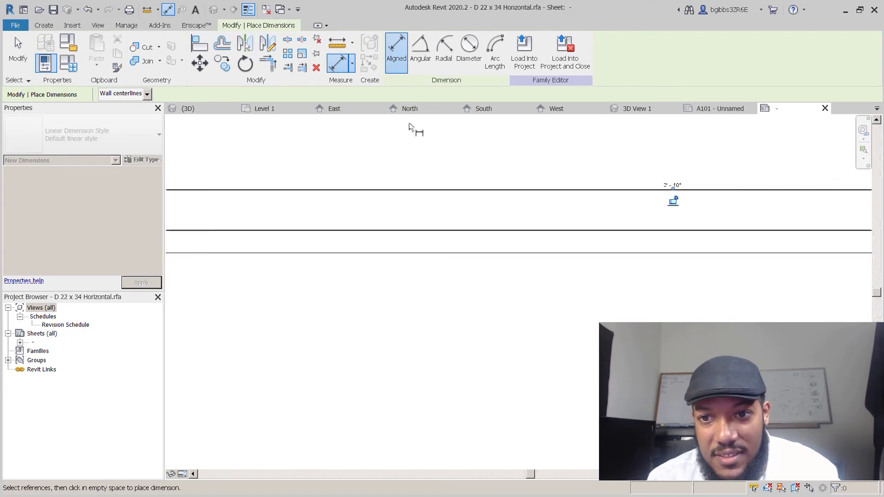
scroll(407, 152, "down", 1)
scroll(407, 153, "up", 2)
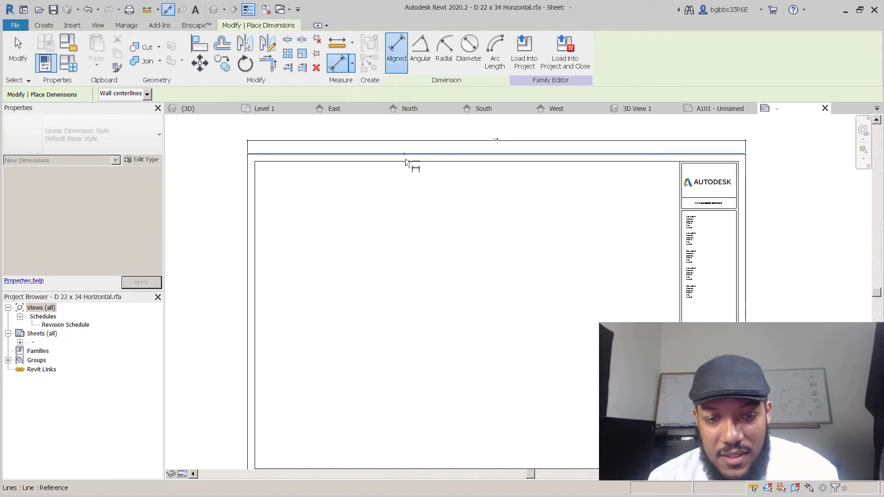
- Add an aligned dimension for the overall height of the outer border, placed to the left of the sheet
scroll(410, 161, "down", 3)
left_click(405, 364)
left_click(272, 286)
scroll(272, 276, "up", 5)
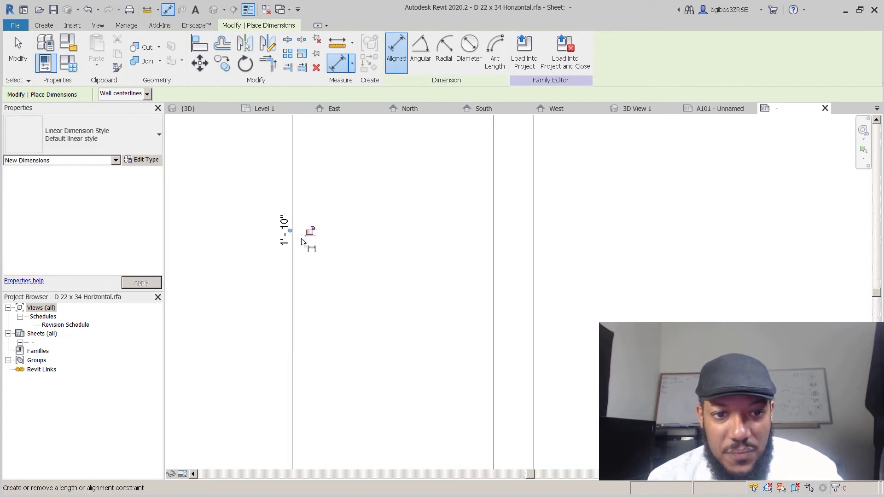
scroll(291, 266, "down", 5)
key("Escape")
key("Escape")
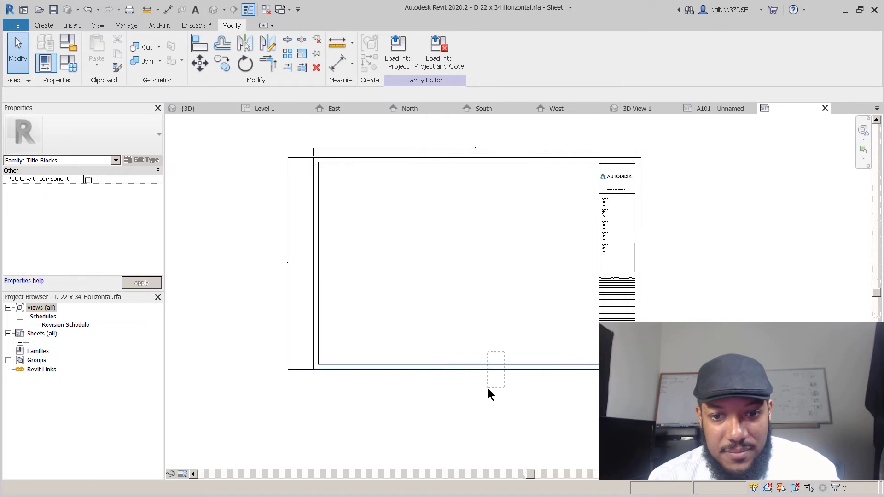
- Move the two horizontal lines at the border's lower edge straight down, entering 1 as the distance
scroll(264, 272, "up", 5)
left_click(265, 272)
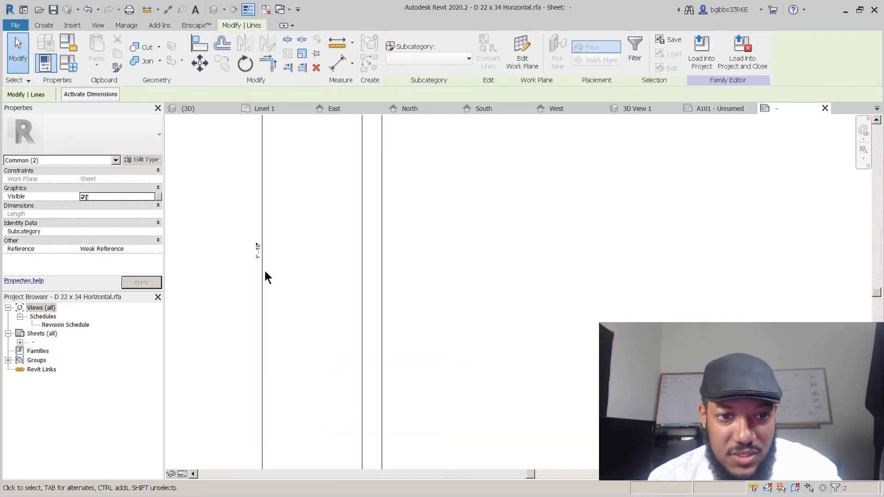
key("m")
key("v")
left_click(478, 253)
type("1")
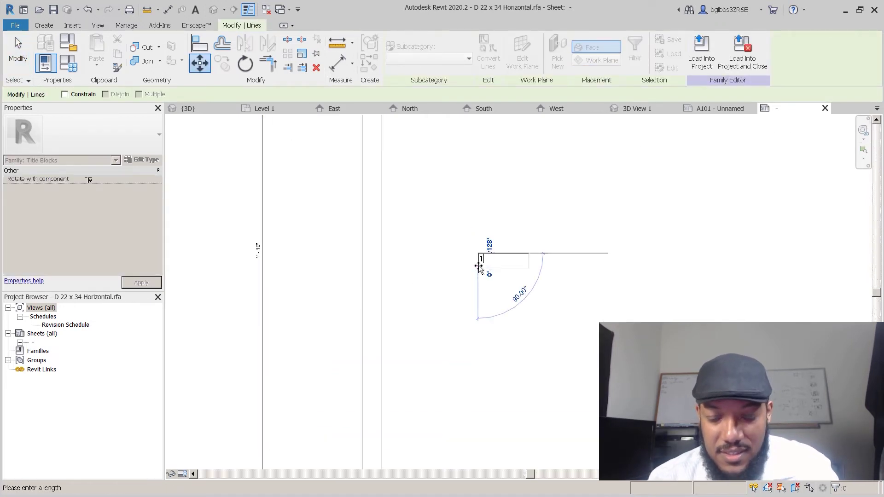
- Move the title block's bottom border lines down by 1" two times in a row
type("\"")
key("Return")
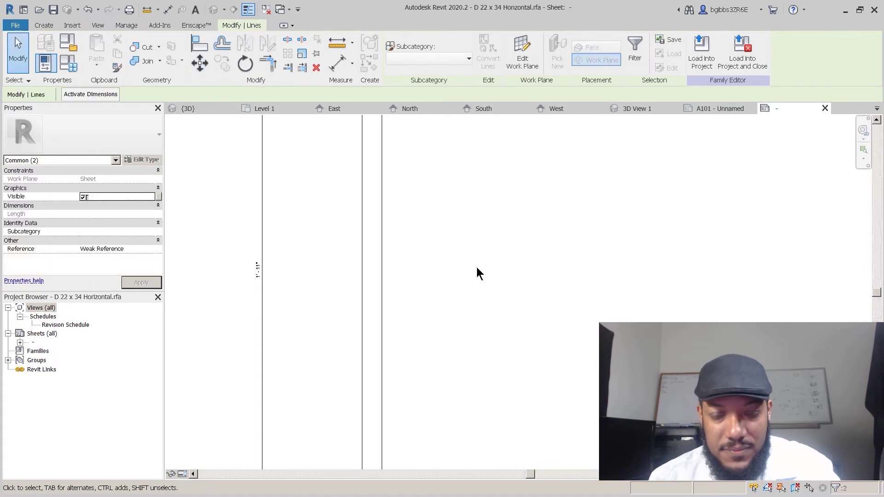
scroll(394, 247, "down", 1)
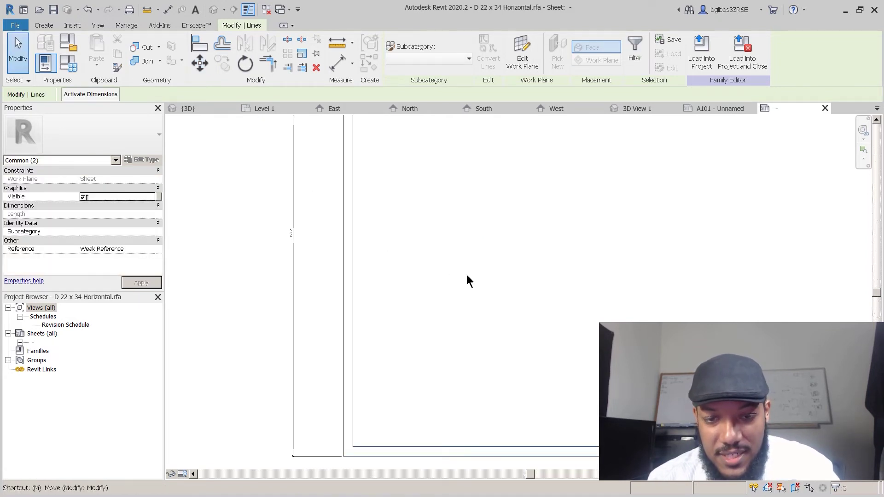
key("m")
key("v")
left_click(470, 259)
type("1")
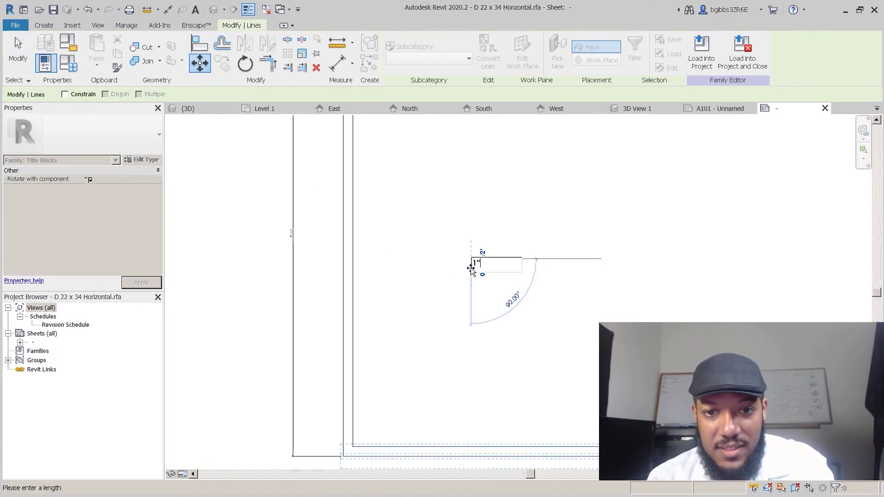
key("Return")
key("Escape")
scroll(440, 275, "down", 3)
middle_click_drag(433, 300, 489, 290)
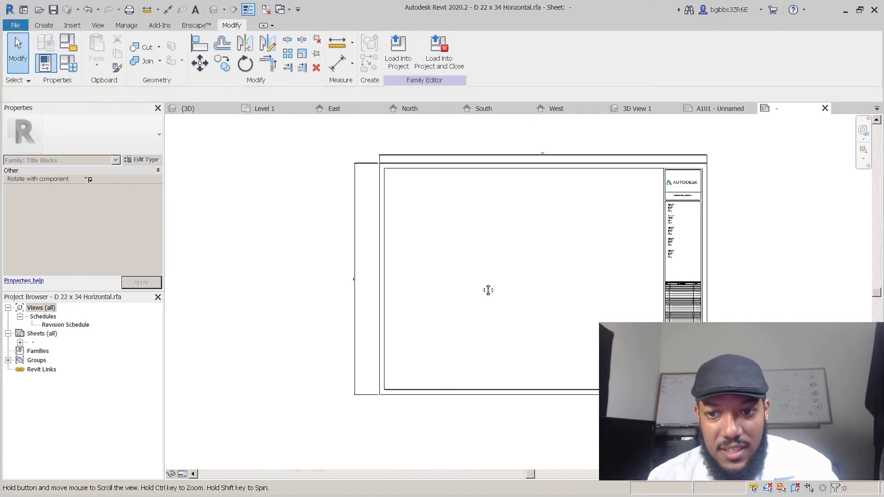
- Look at the current title block on sheet A101 in the project and return to the title block family
left_click(278, 109)
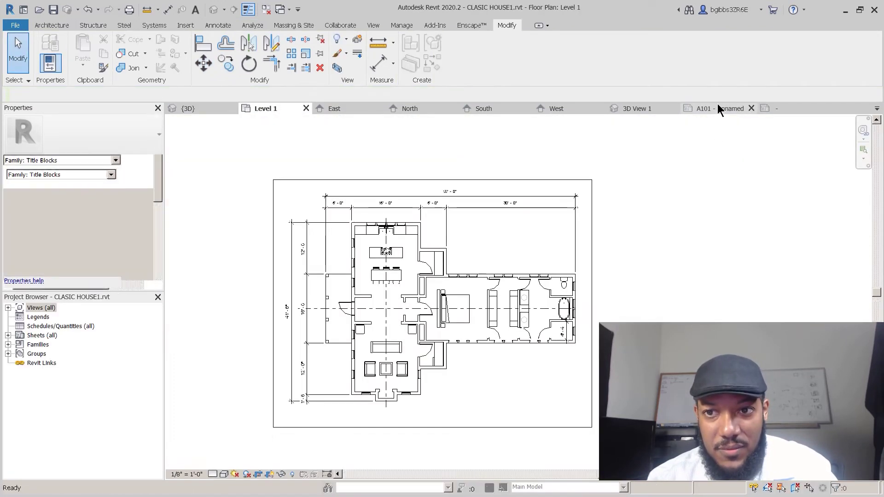
left_click(719, 109)
left_click_drag(246, 152, 352, 429)
left_click(281, 340)
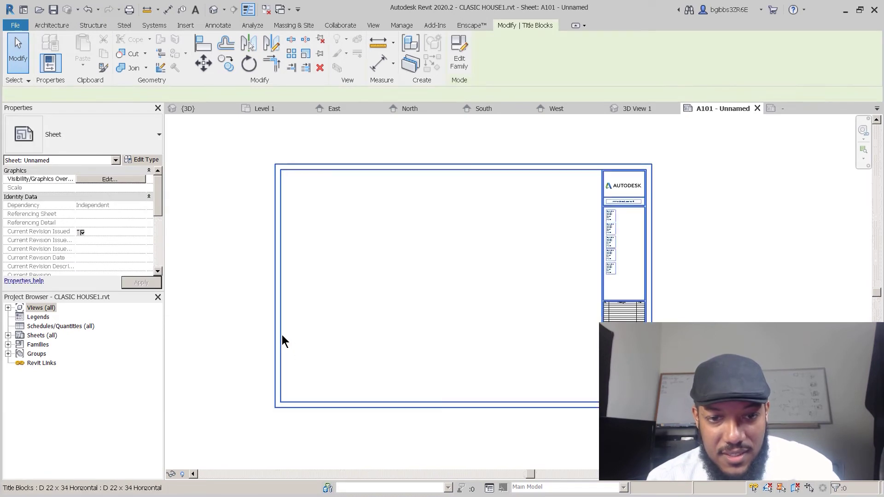
left_click(792, 105)
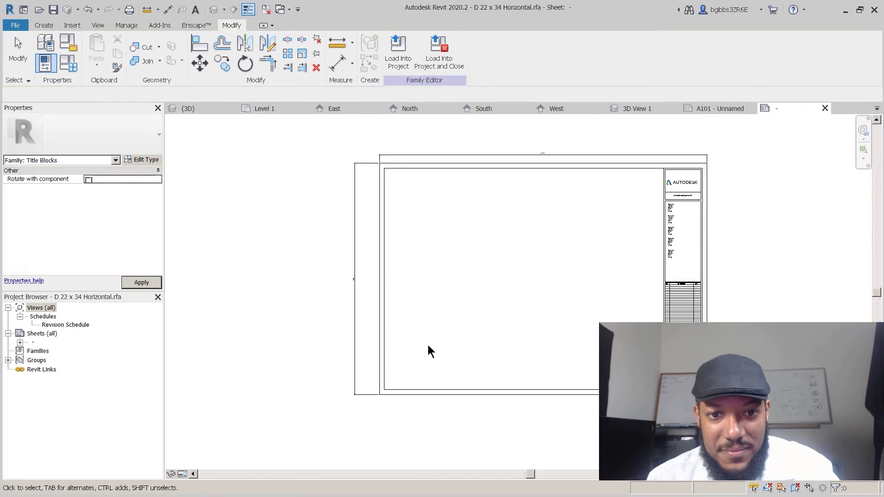
- Move the title block's left border lines 2" outward and delete the overall height and width dimensions
left_click_drag(428, 345, 372, 274)
key("m")
key("v")
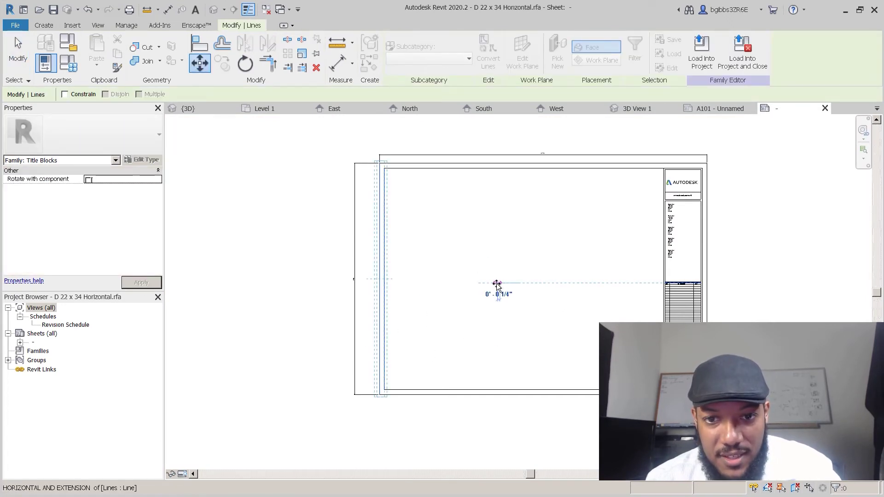
type("2")
key("Return")
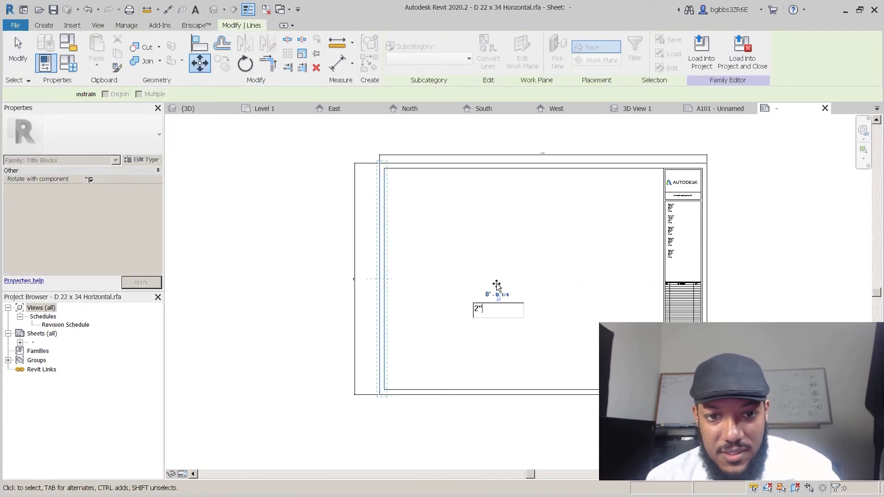
key("Escape")
key("Escape")
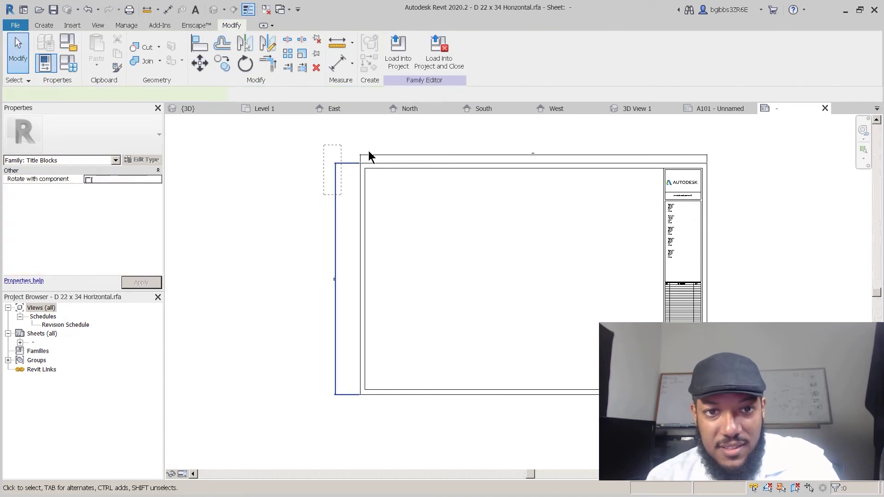
left_click(374, 157)
key("Delete")
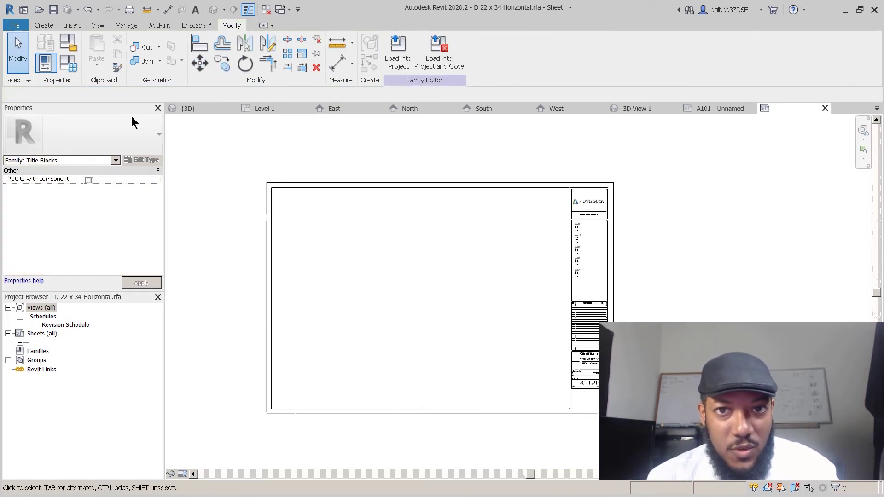
- Save the title block family as revisd_D 24 x 36 Horizontal.rfa in the Titleblocks folder and load it into the project
left_click(18, 26)
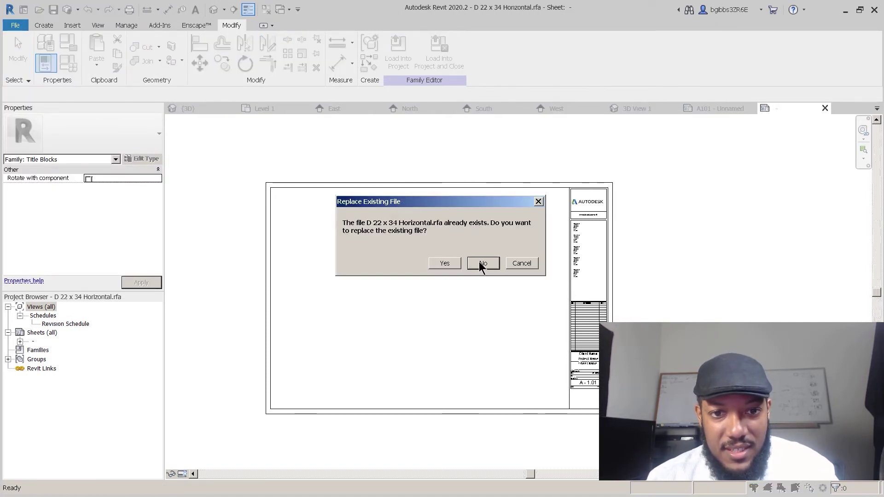
left_click(481, 264)
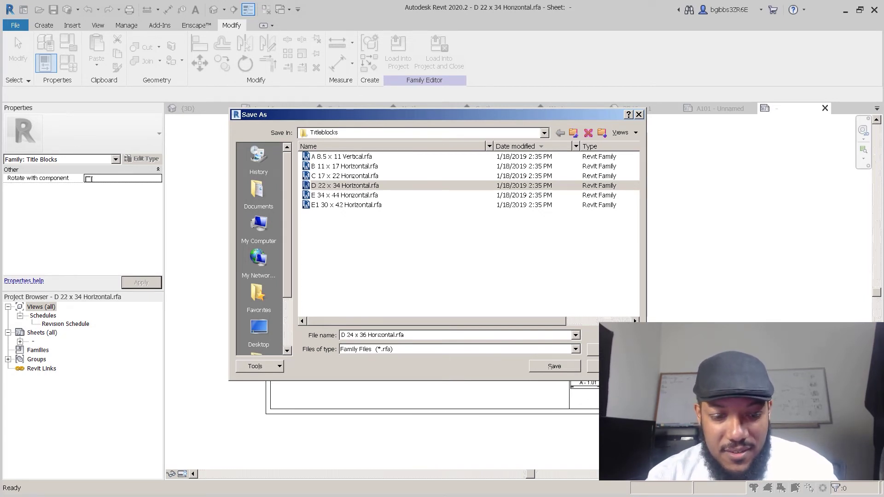
type("viseD")
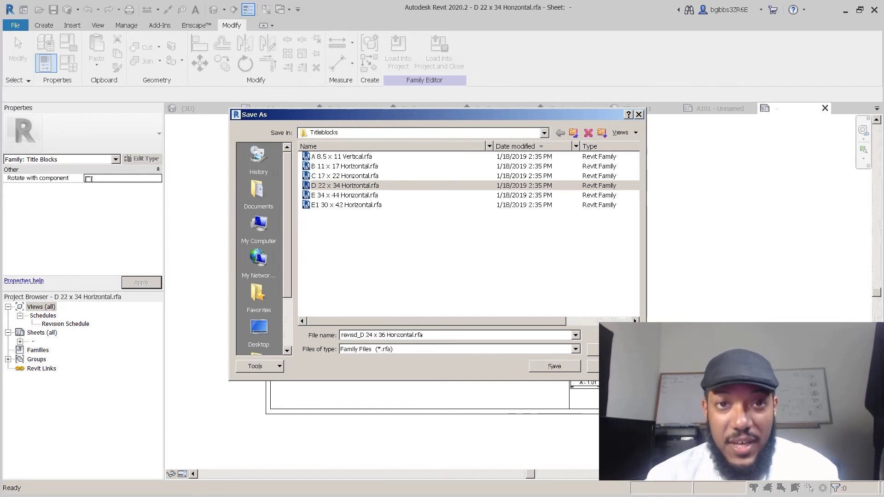
key("Return")
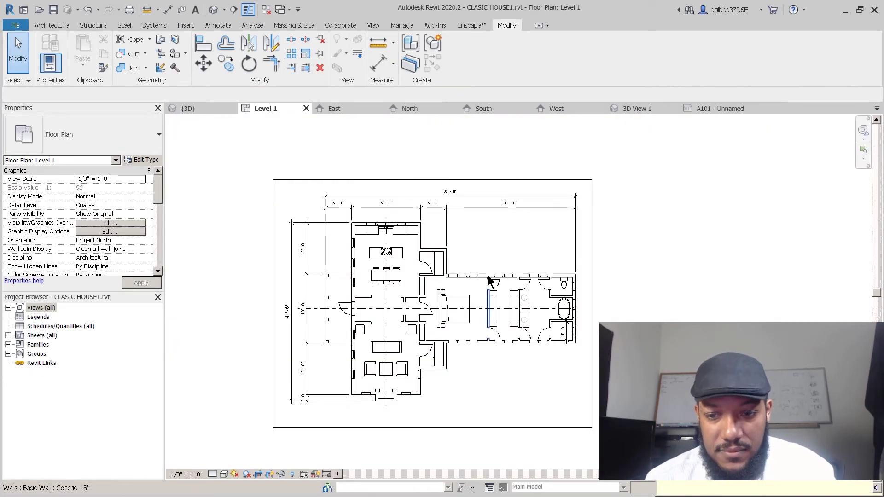
- Change the title block type on sheet A101 to revisd_D 24 x 36 Horizontal
scroll(487, 276, "down", 2)
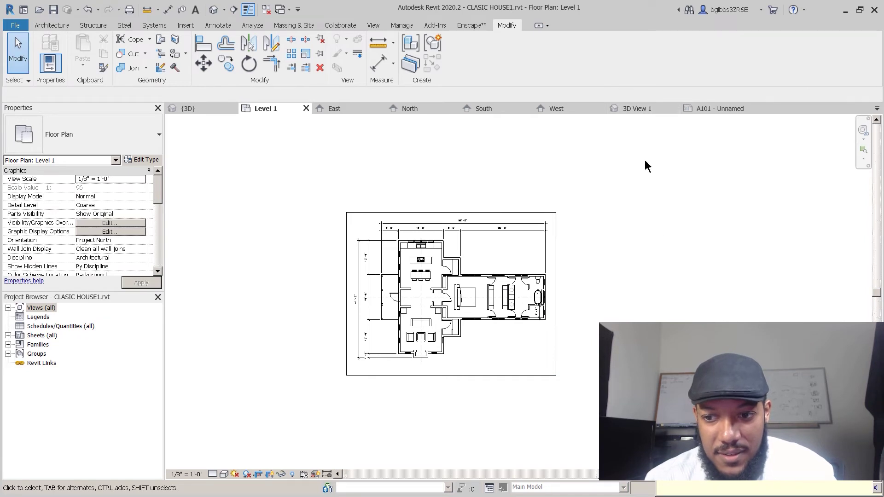
left_click(632, 108)
left_click(725, 114)
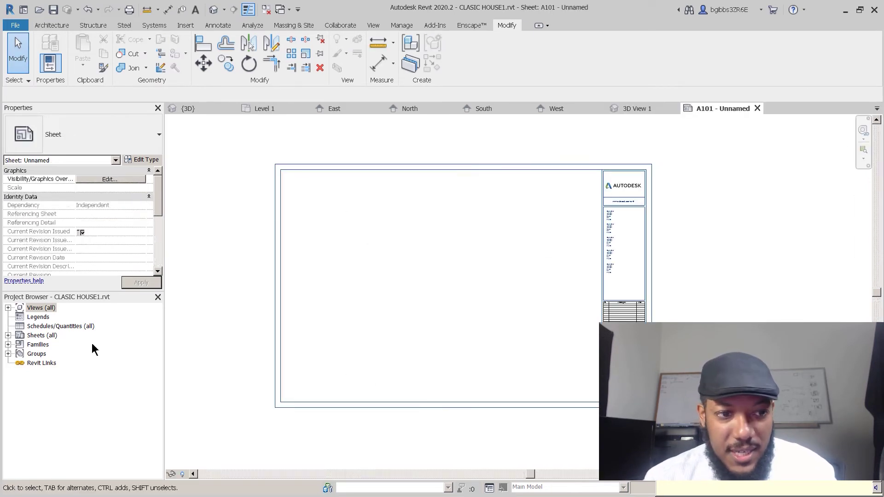
left_click(600, 302)
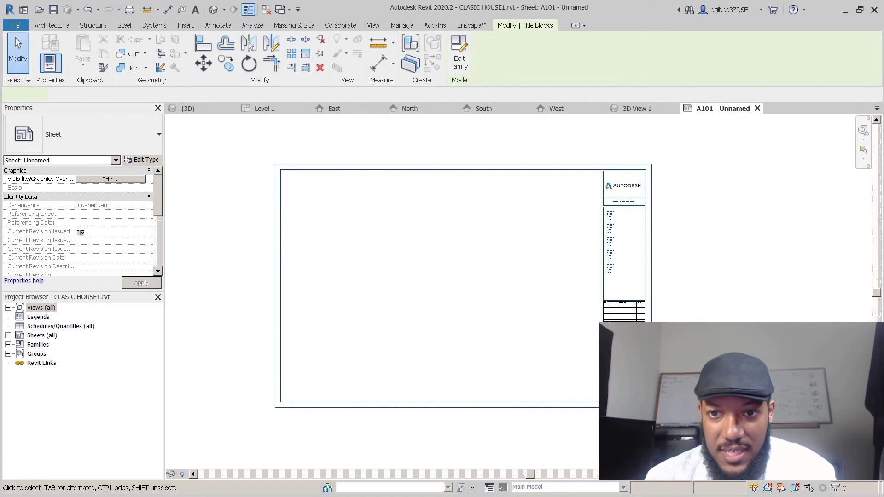
left_click(106, 138)
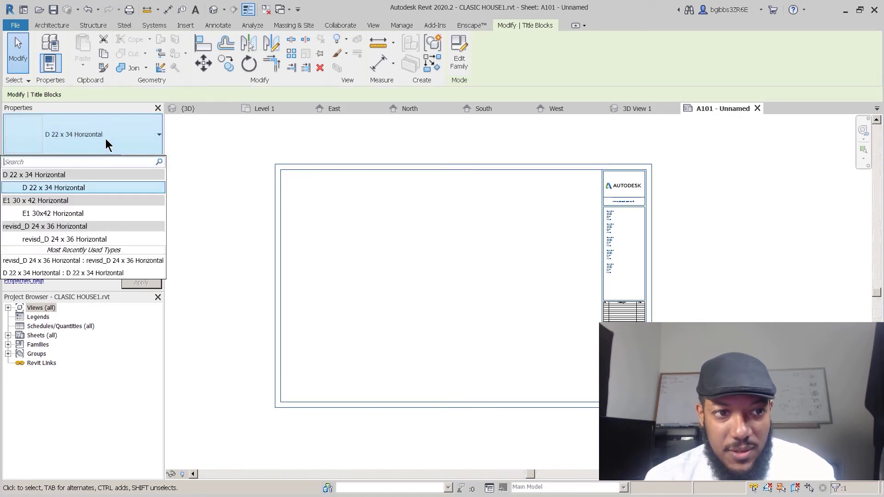
left_click(104, 239)
left_click(547, 395)
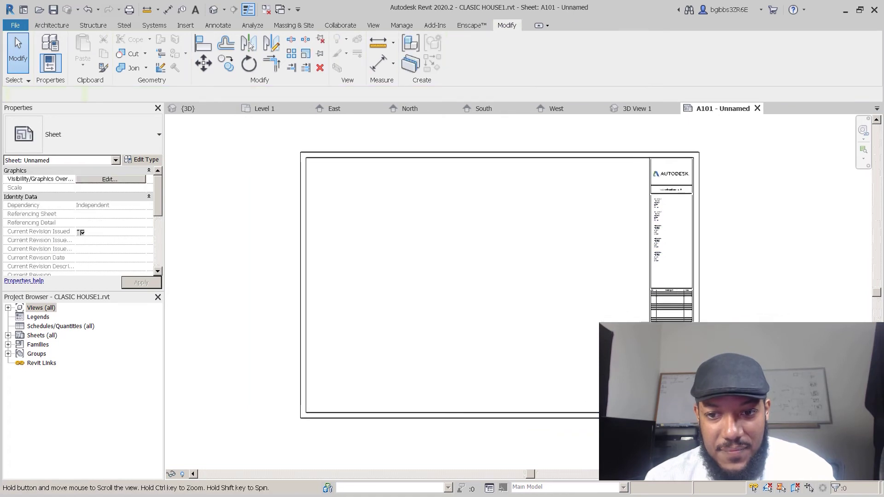
- Place the Level 1 floor plan view in the lower-left area of sheet A101
scroll(760, 313, "up", 5)
scroll(747, 355, "up", 2)
scroll(660, 331, "down", 3)
scroll(401, 278, "down", 1)
middle_click_drag(392, 277, 414, 317)
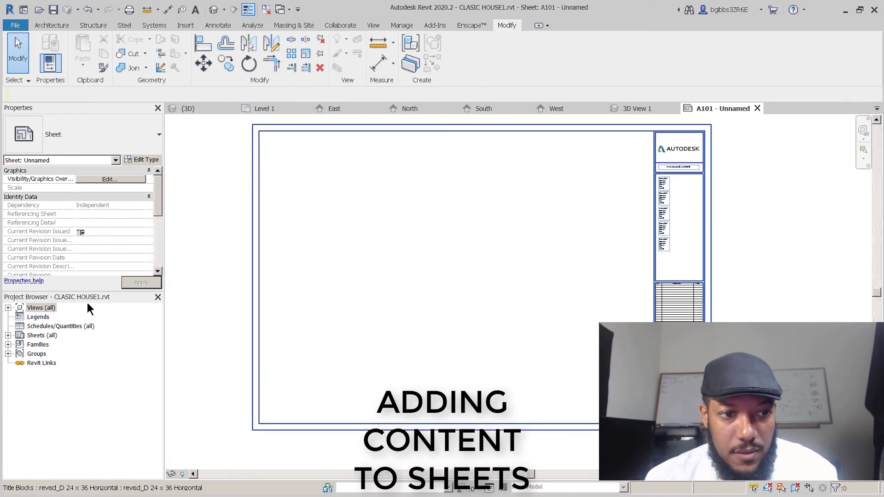
left_click(8, 307)
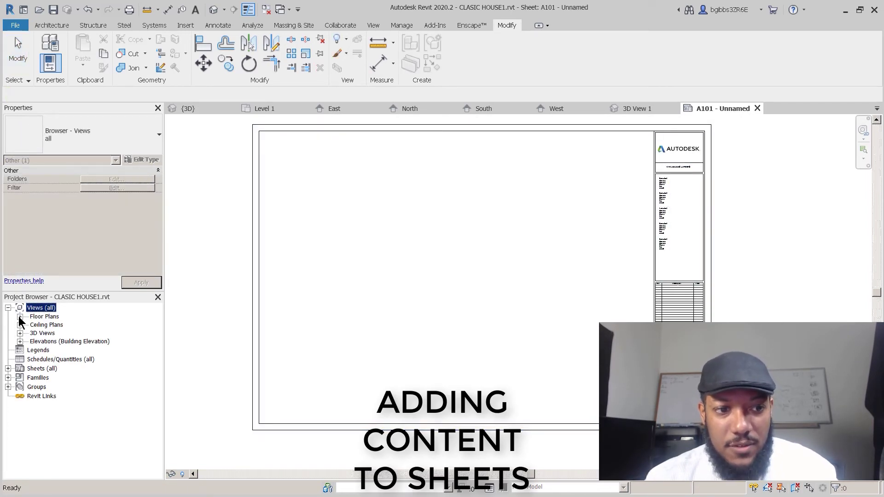
left_click(19, 317)
left_click(353, 251)
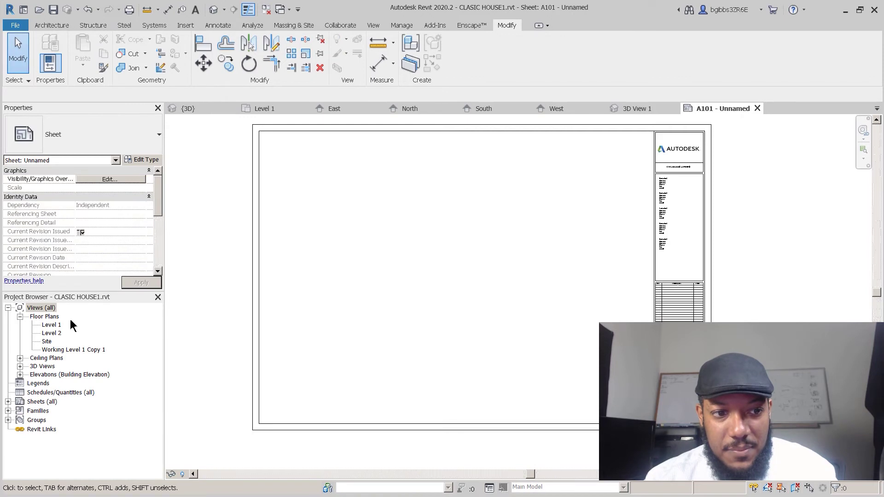
left_click(51, 325)
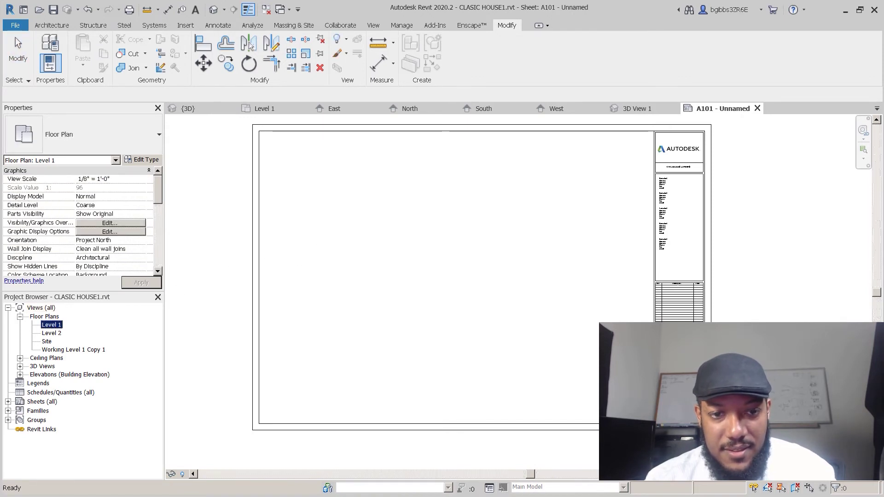
left_click_drag(51, 325, 323, 241)
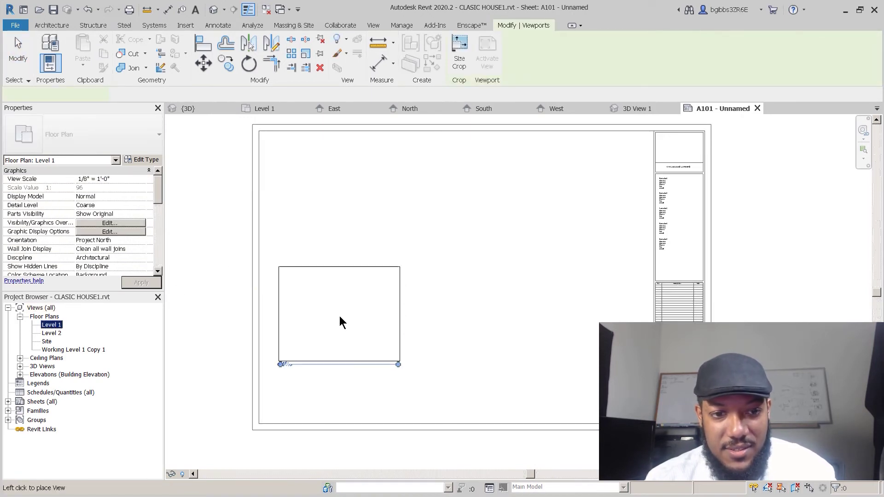
left_click(283, 350)
- Examine the placed Level 1 floor plan together with its view title and scale label on the sheet
scroll(282, 355, "up", 4)
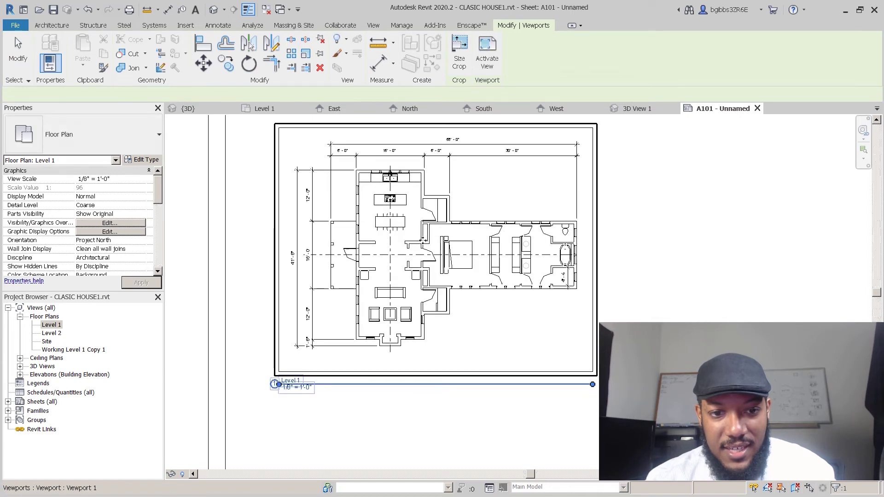
scroll(319, 336, "down", 2)
left_click(312, 413)
scroll(304, 380, "up", 4)
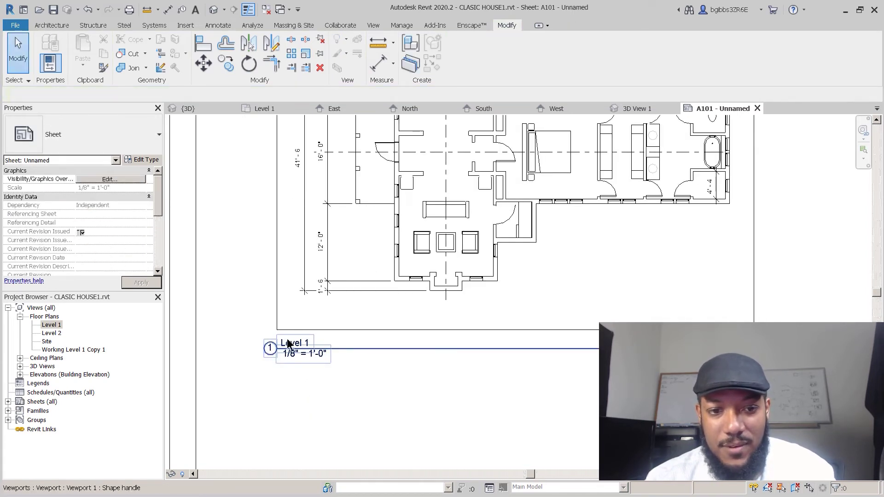
scroll(369, 370, "down", 3)
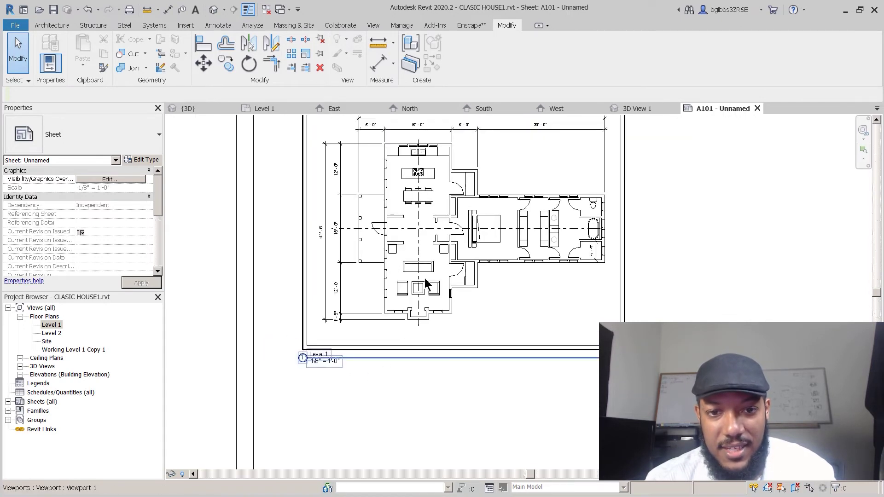
scroll(441, 329, "up", 2)
scroll(385, 375, "down", 3)
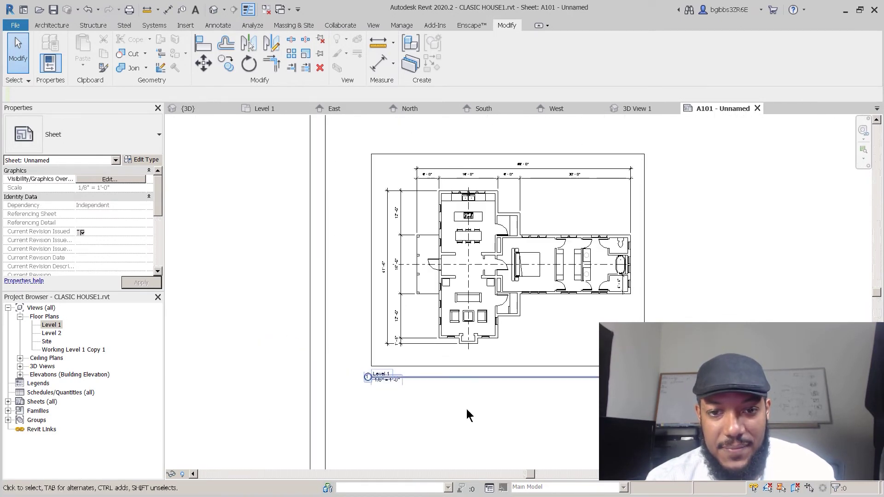
- Review the Level 1 viewport's available types and its type properties, including the title settings, without changing anything
left_click(564, 294)
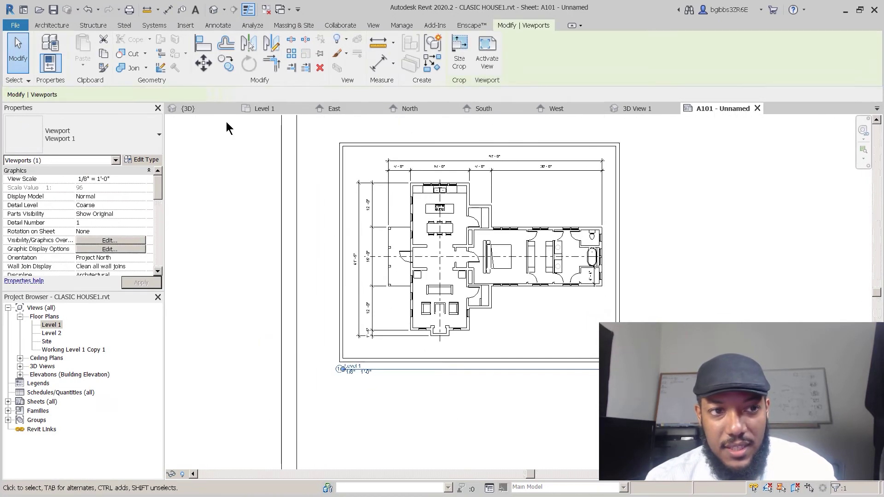
left_click(140, 134)
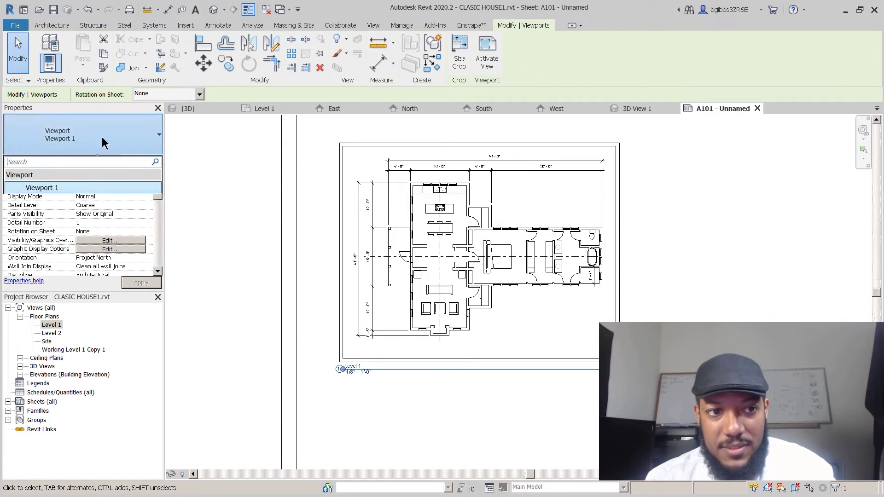
left_click(203, 157)
left_click(350, 213)
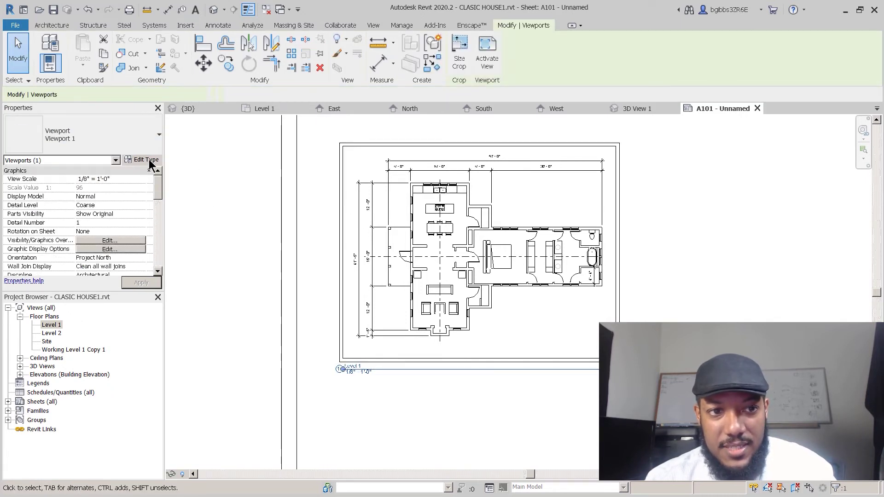
left_click(134, 161)
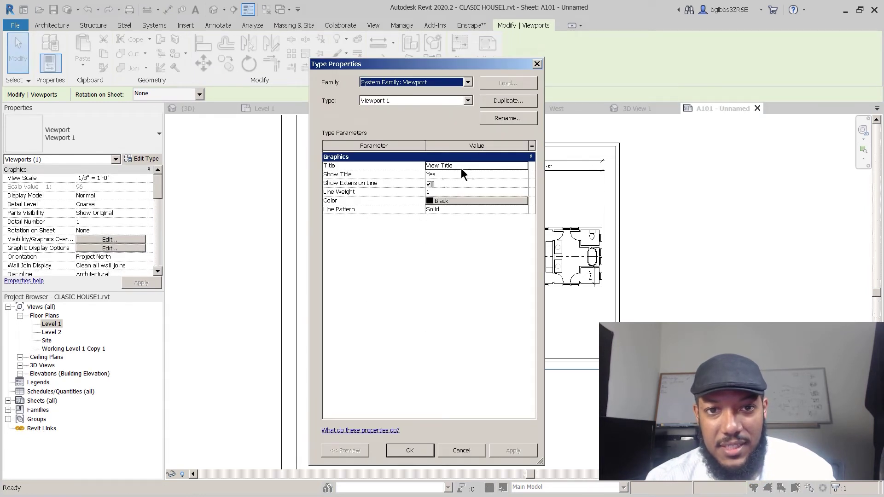
left_click(460, 453)
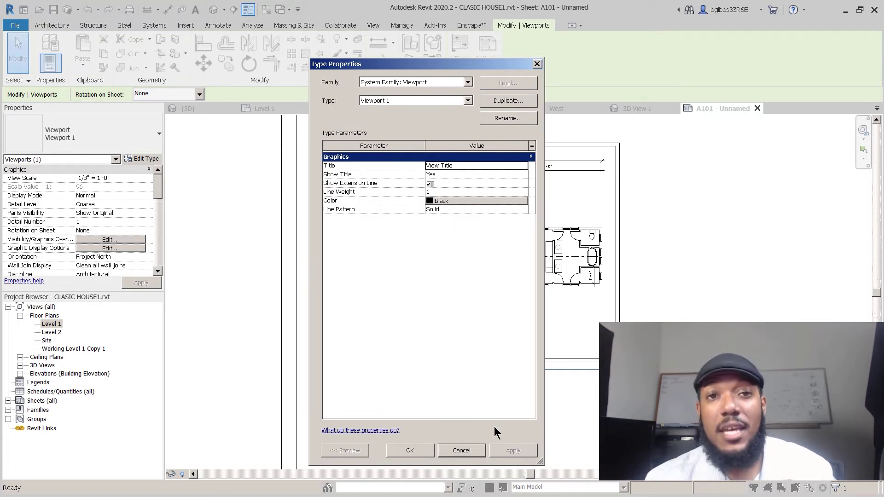
left_click(469, 455)
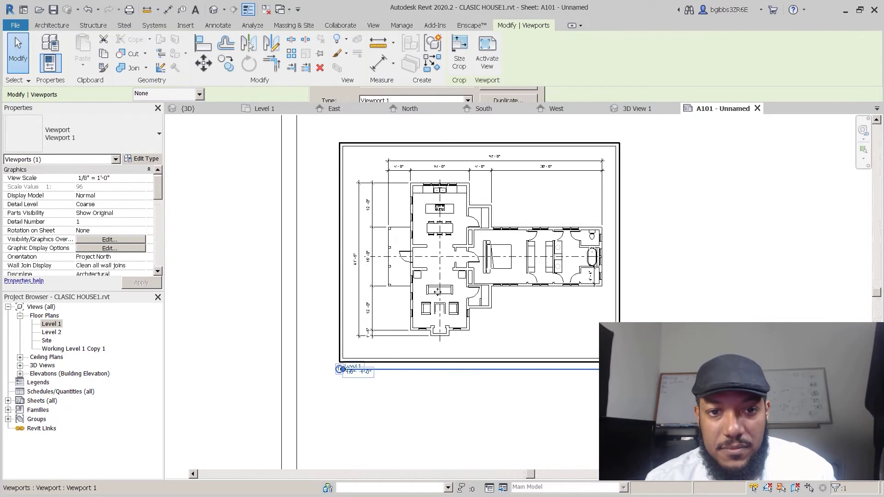
scroll(496, 396, "down", 2)
key("Escape")
middle_click_drag(499, 349, 414, 396)
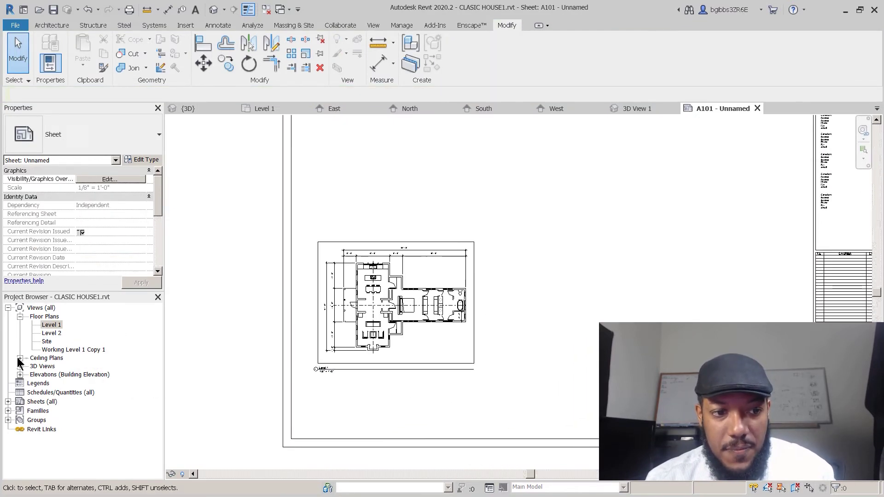
left_click(48, 342)
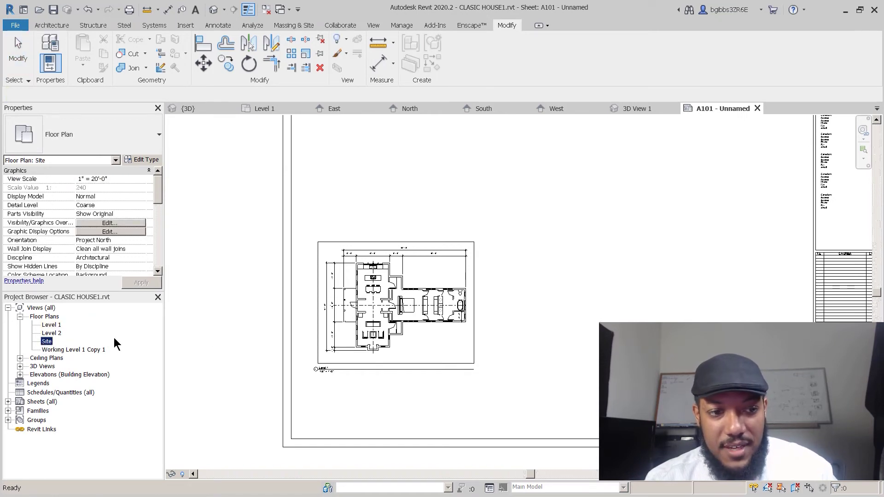
left_click(51, 333)
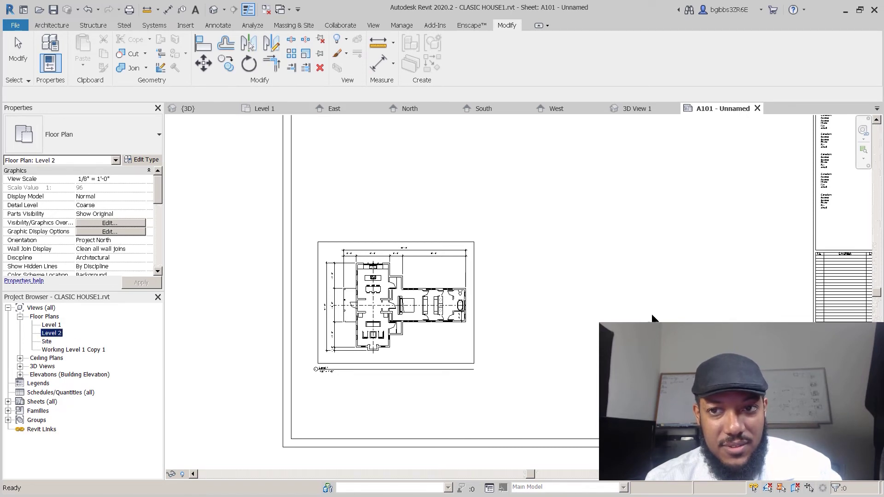
left_click(641, 111)
left_click(712, 111)
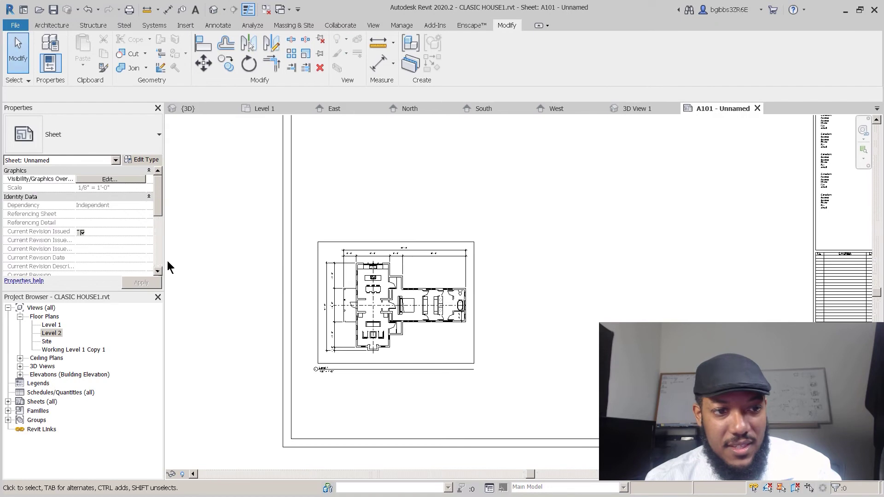
- Open the Site floor plan and show its crop region around the roof and property outline
double_click(48, 341)
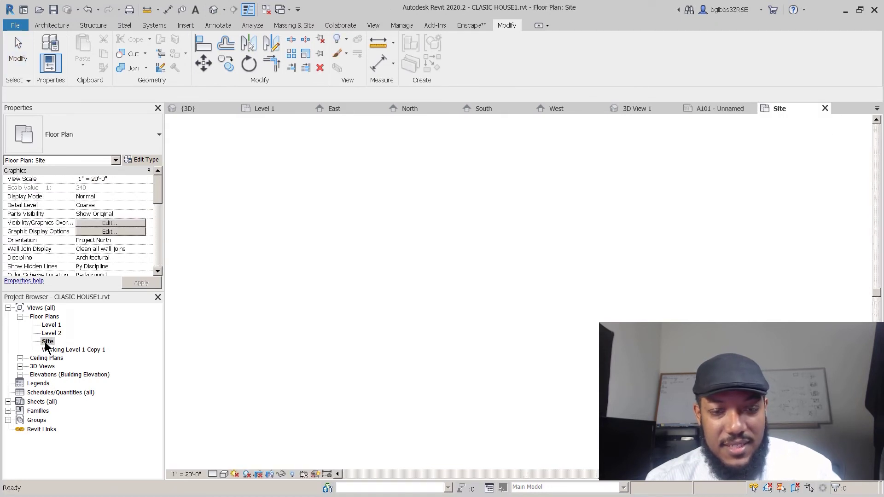
scroll(459, 262, "down", 3)
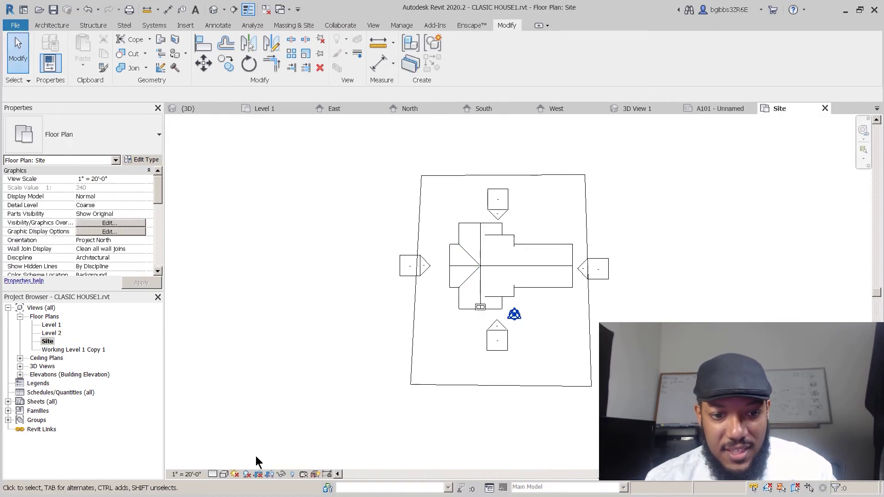
left_click(270, 475)
scroll(399, 286, "up", 2)
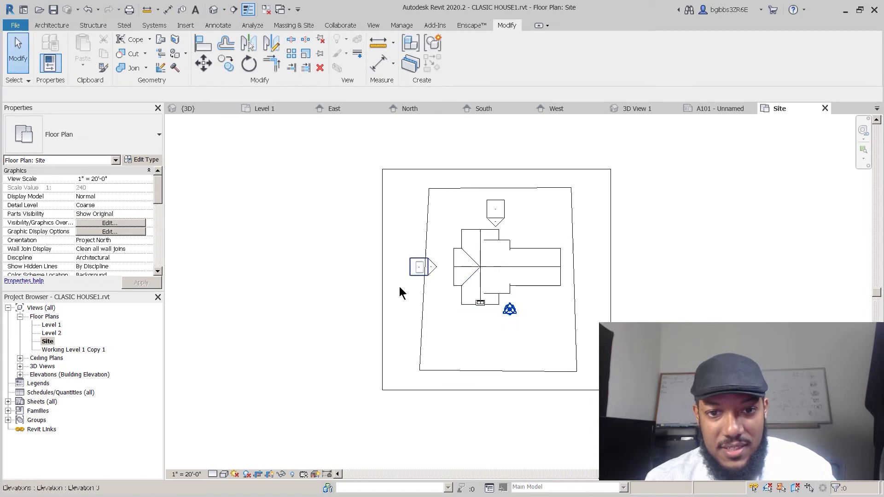
- Shrink the Site plan's crop region on all four sides to fit closely around the house roof, leaving out the elevation markers and property line
left_click(377, 298)
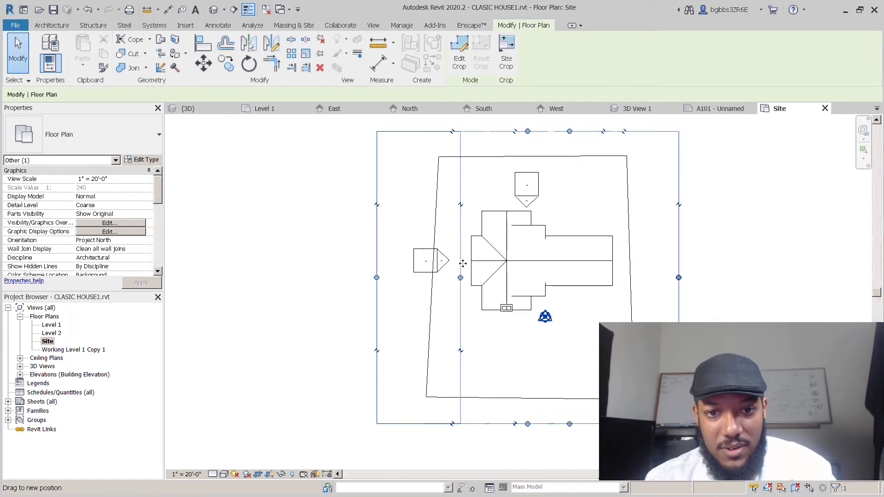
left_click(595, 144)
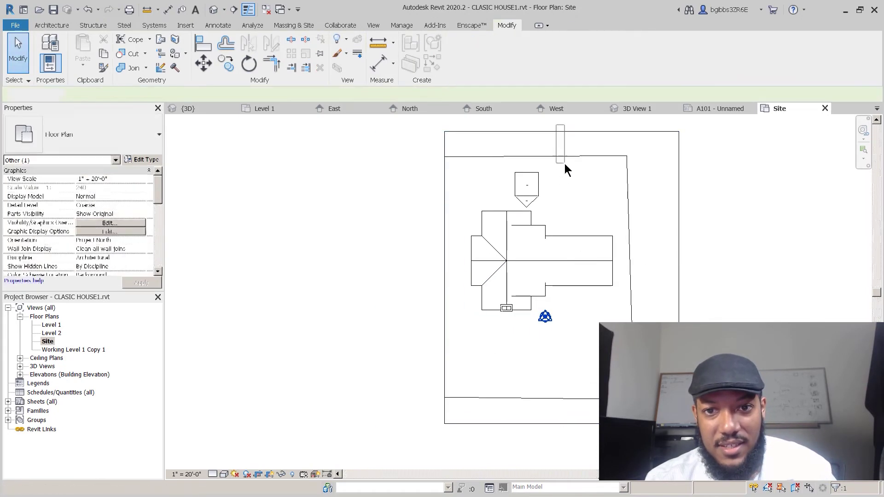
left_click(564, 132)
left_click_drag(561, 132, 561, 160)
left_click_drag(679, 293, 622, 292)
left_click_drag(530, 421, 533, 328)
scroll(504, 307, "up", 3)
middle_click_drag(455, 276, 399, 365)
scroll(474, 244, "down", 2)
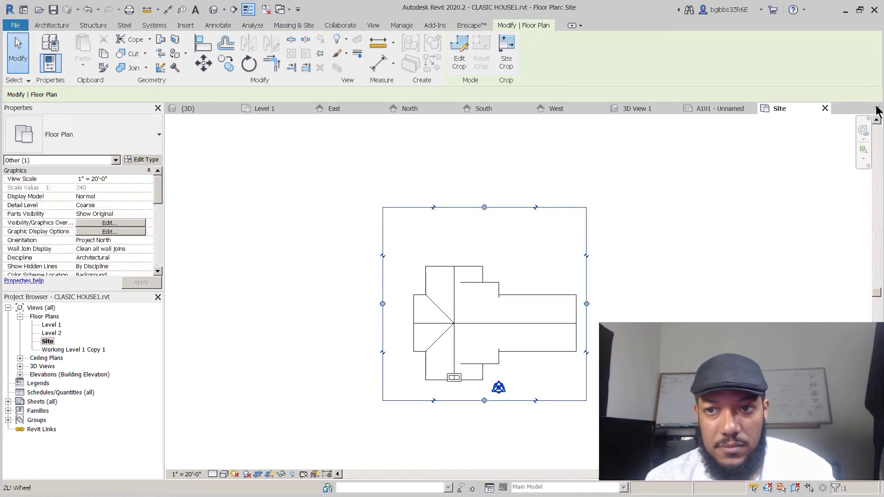
- Return to sheet A101 and enlarge the properties area to show the sheet's identity data
left_click(712, 108)
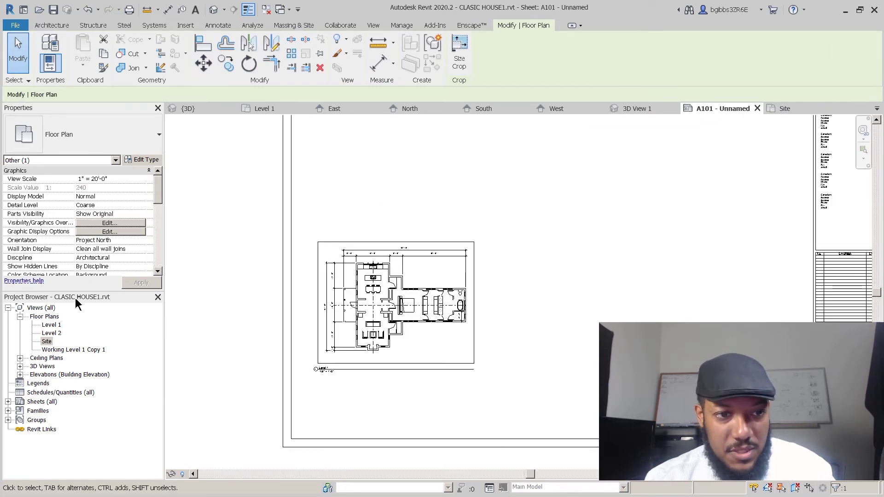
left_click(158, 258)
left_click_drag(160, 215, 156, 248)
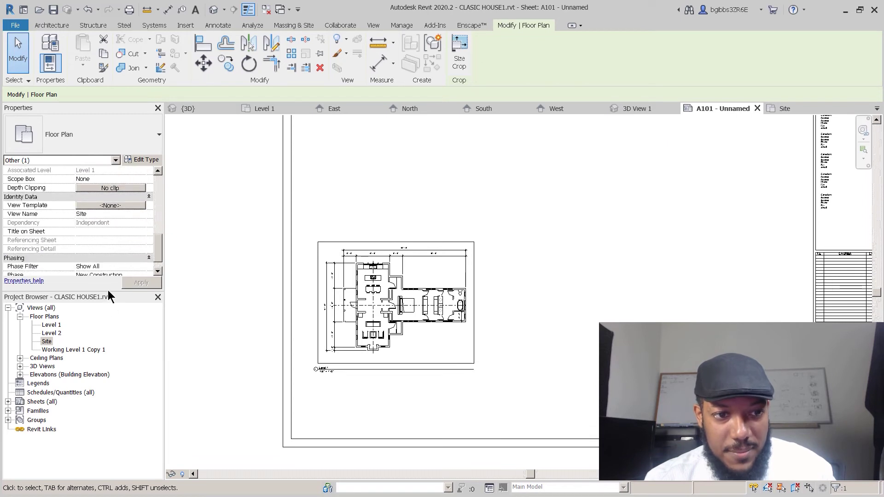
left_click_drag(109, 292, 110, 366)
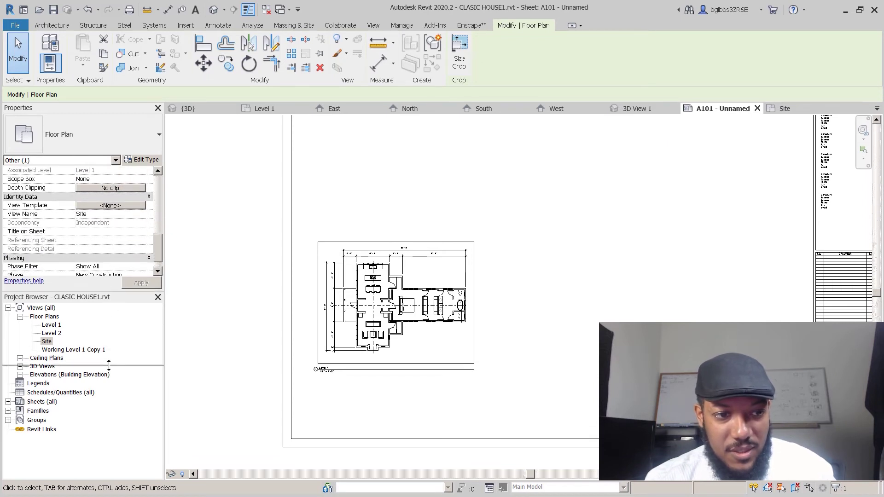
left_click_drag(159, 274, 159, 214)
left_click_drag(157, 250, 151, 307)
left_click(258, 323)
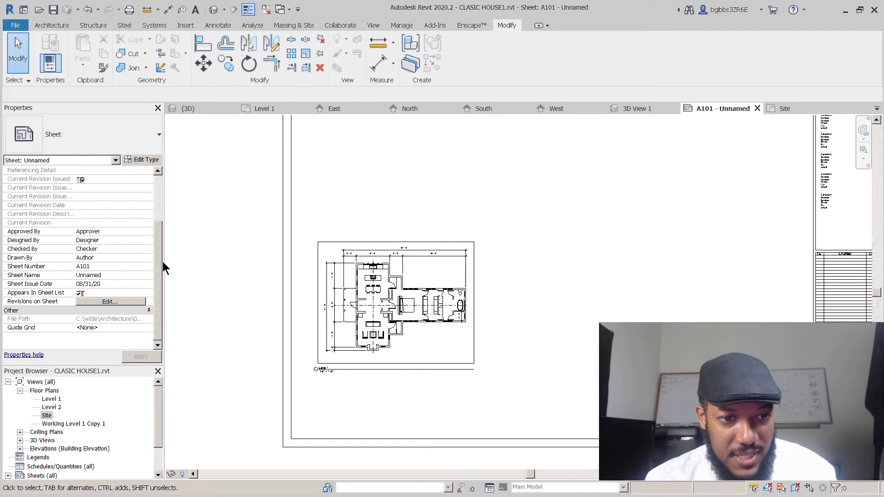
- Rename sheet A101 as SD DRAWING SET
left_click(94, 275)
left_click_drag(108, 275, 57, 275)
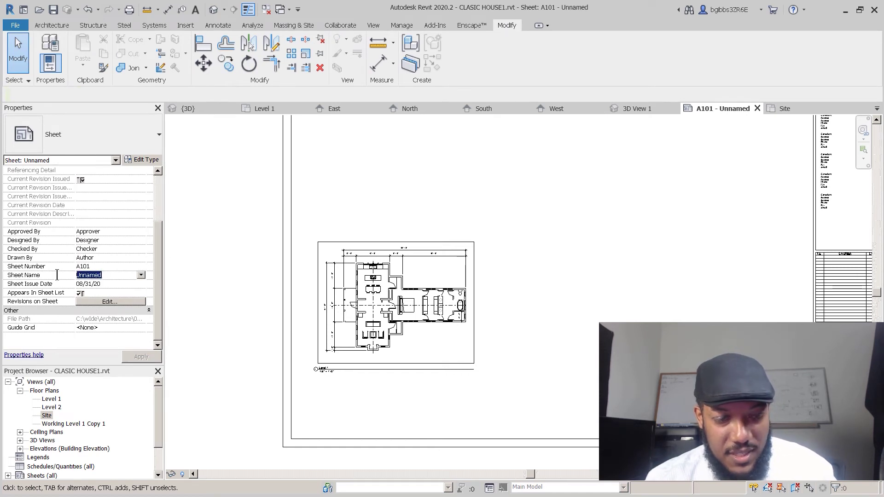
type("D")
key("Caps_Lock")
type("RAWING SET")
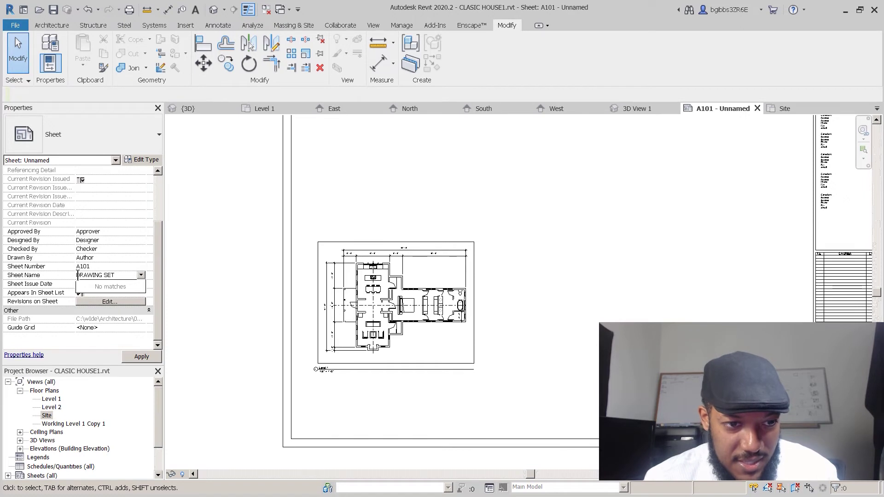
left_click(78, 275)
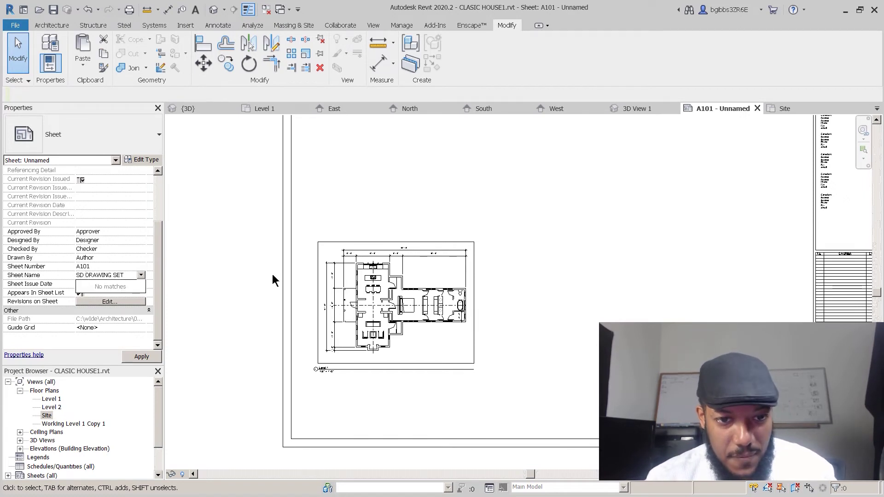
- Move the Level 1 viewport lower on the sheet and place the Site plan view beside it on the right
left_click(372, 363)
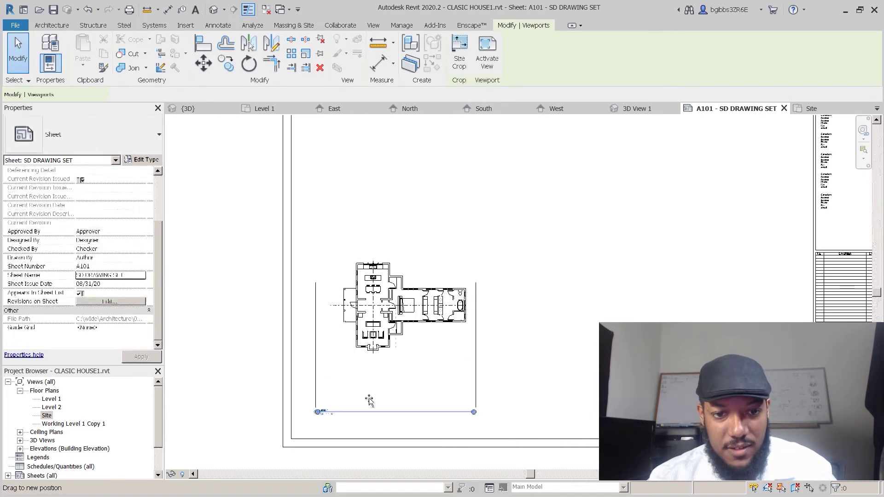
left_click_drag(47, 416, 577, 327)
left_click(638, 336)
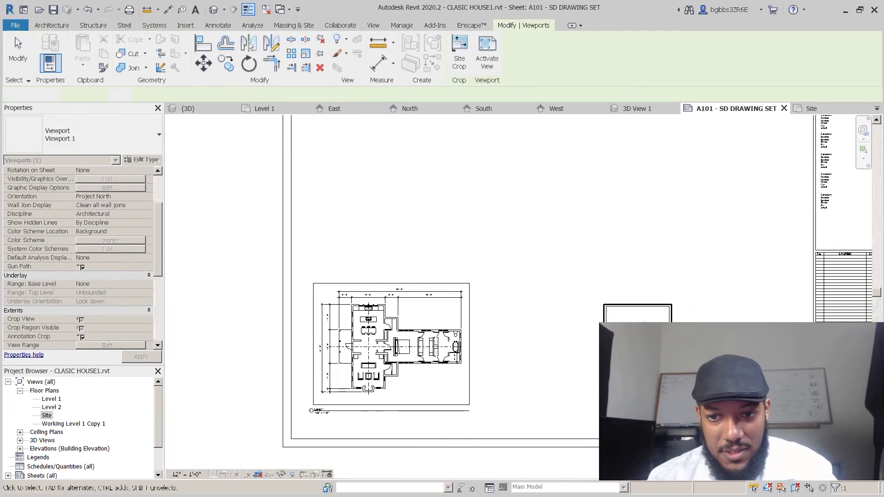
- Activate the Site view on the sheet, set its scale to 1/16" = 1'-0", and deactivate it
key("Escape")
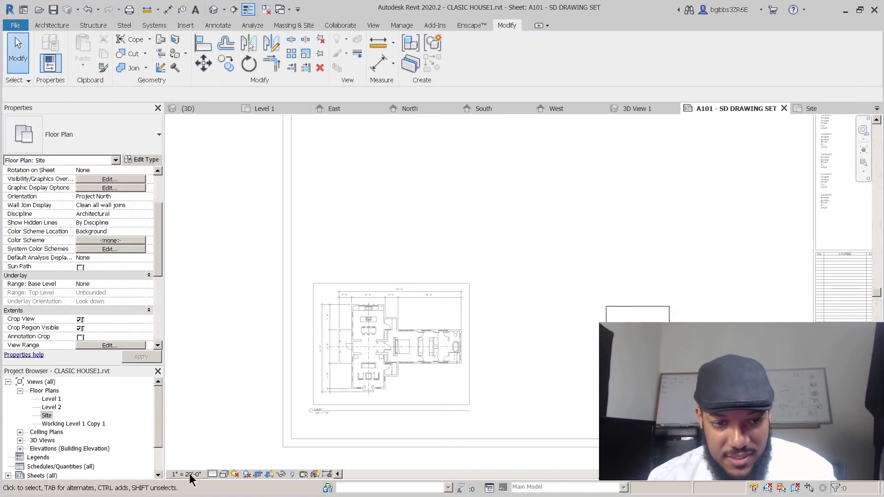
left_click(189, 474)
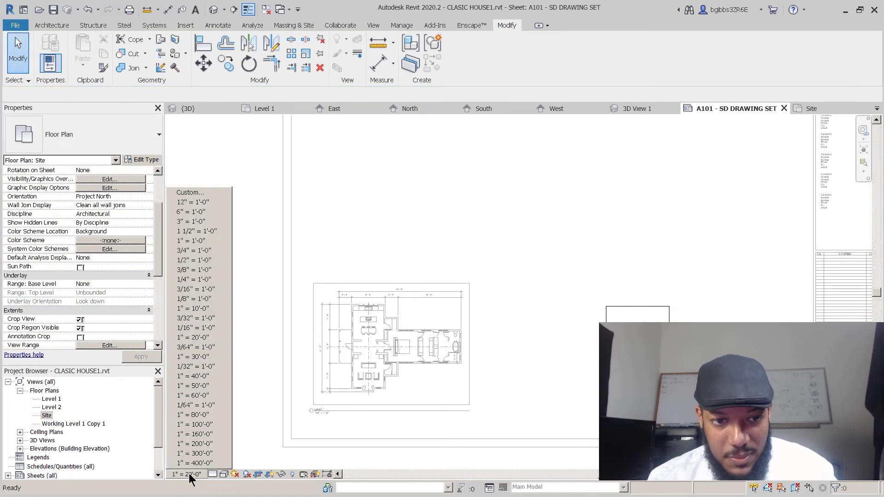
left_click(208, 328)
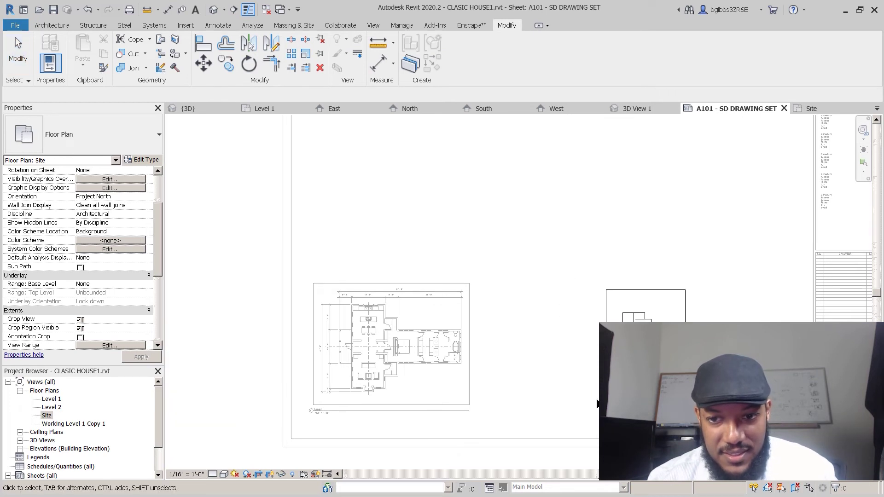
scroll(598, 400, "up", 5)
double_click(597, 400)
scroll(669, 316, "down", 4)
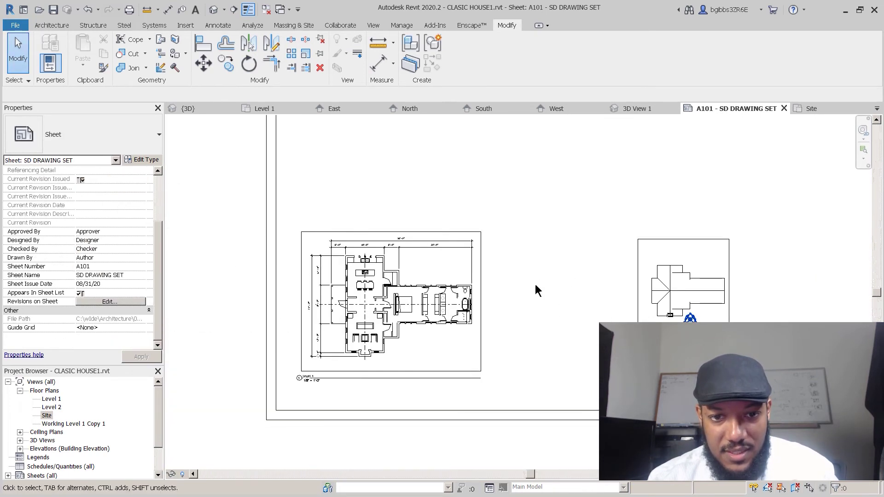
- Activate the Site view on the sheet again, set its scale to 1/8" = 1'-0", and deactivate it
scroll(372, 214, "up", 3)
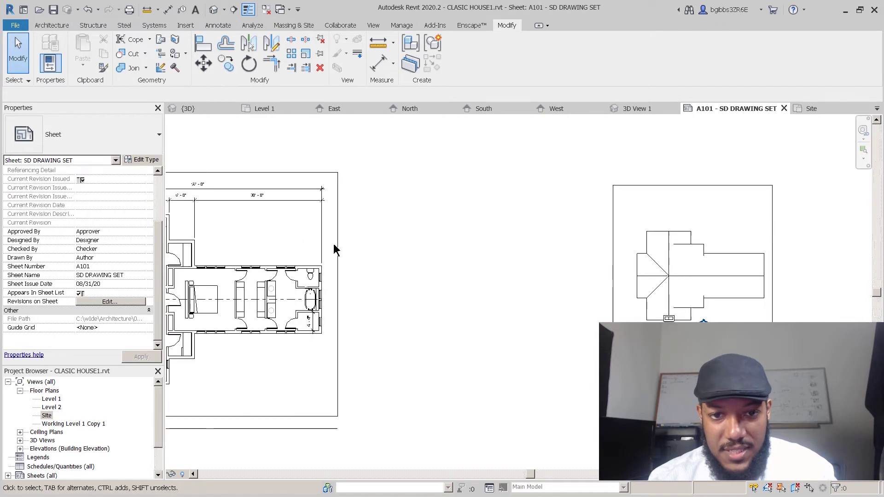
scroll(322, 386, "down", 2)
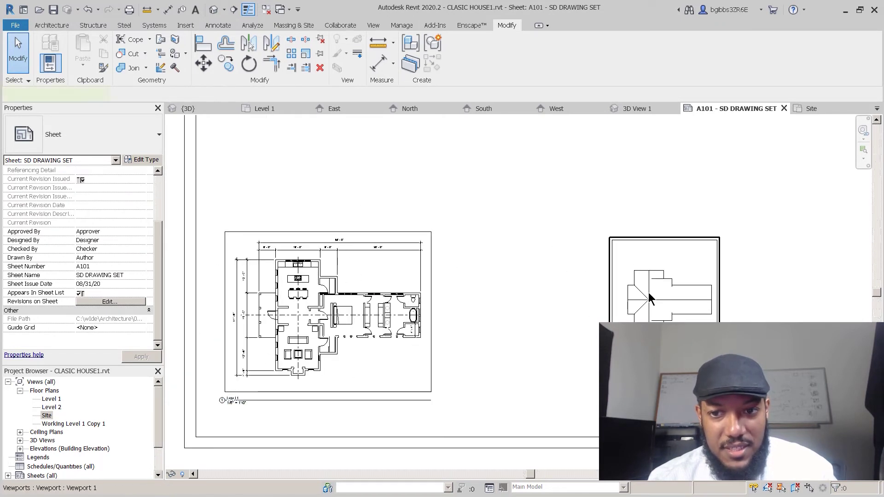
double_click(673, 275)
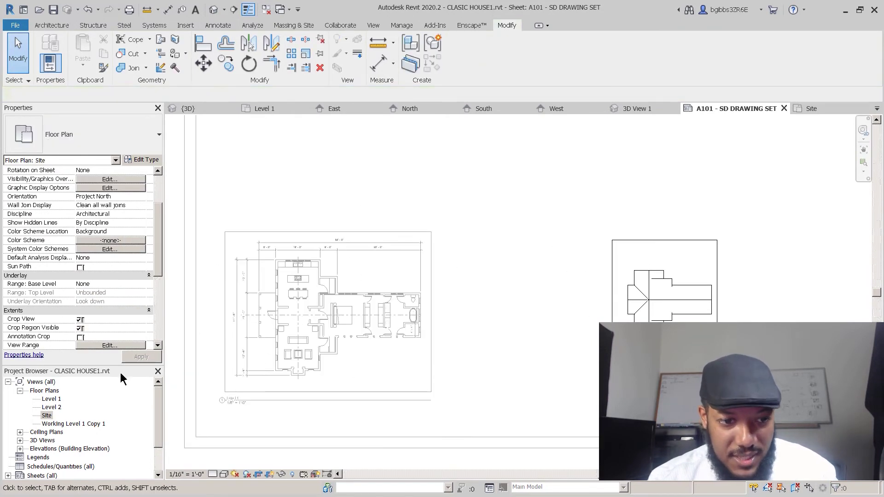
left_click(194, 475)
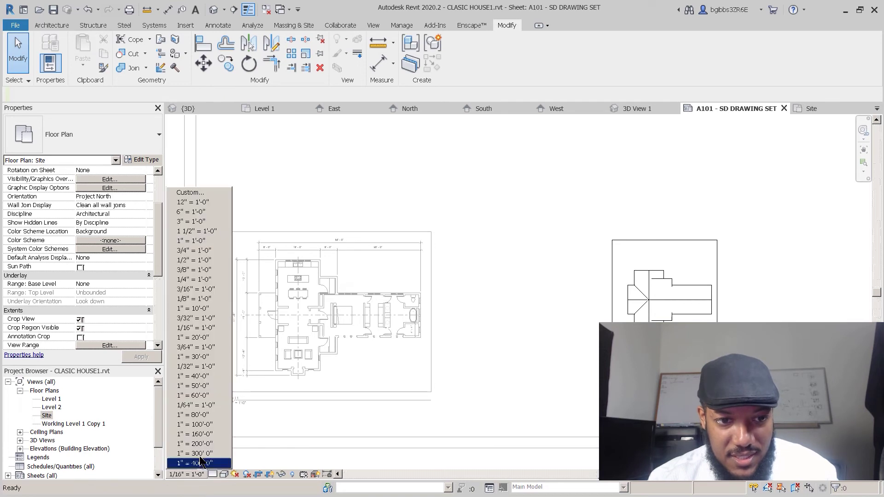
left_click(226, 301)
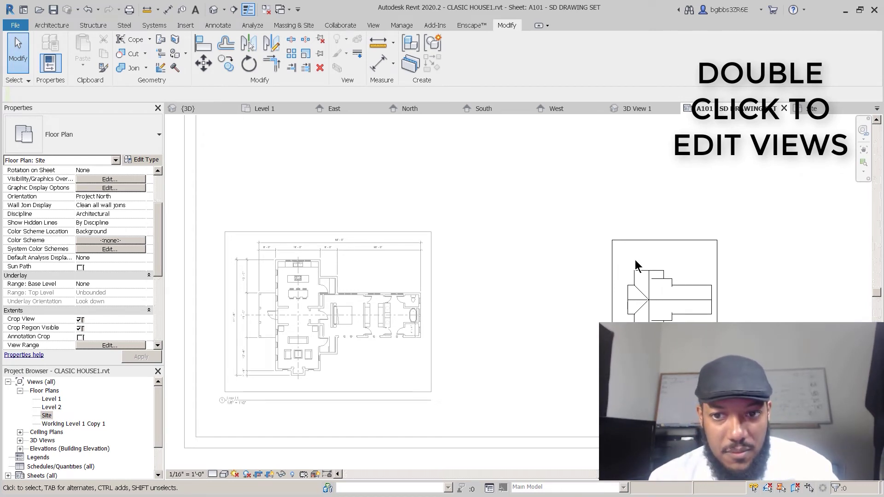
left_click(189, 476)
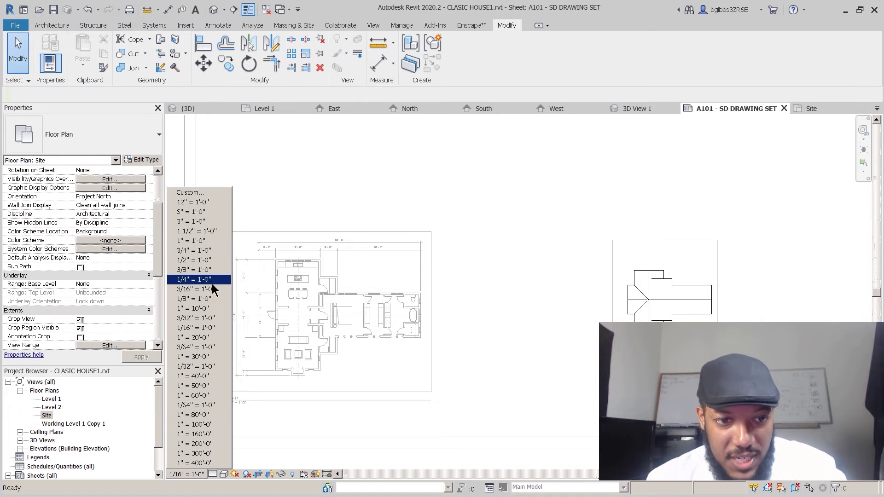
left_click(210, 298)
scroll(549, 363, "down", 1)
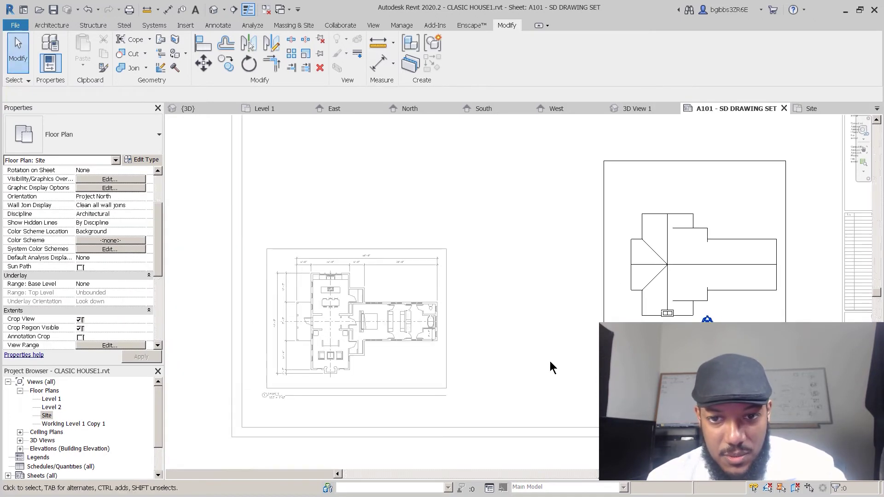
double_click(550, 361)
- Activate the Level 1 view on the sheet, set its scale to 1/4" = 1'-0", and deactivate it
scroll(530, 346, "down", 3)
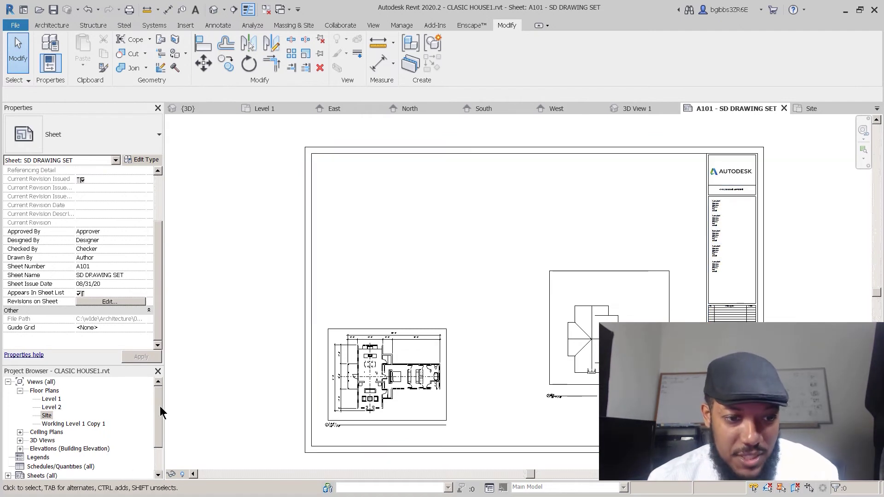
scroll(159, 406, "down", 1)
double_click(342, 373)
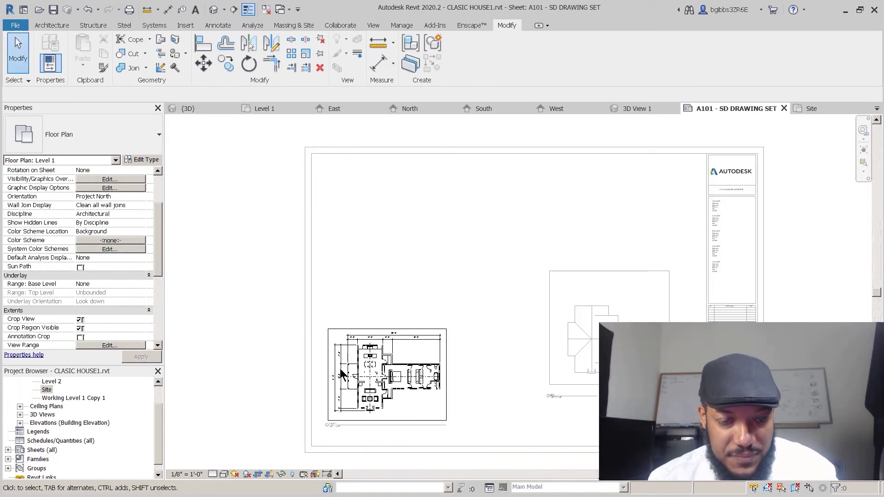
left_click(184, 475)
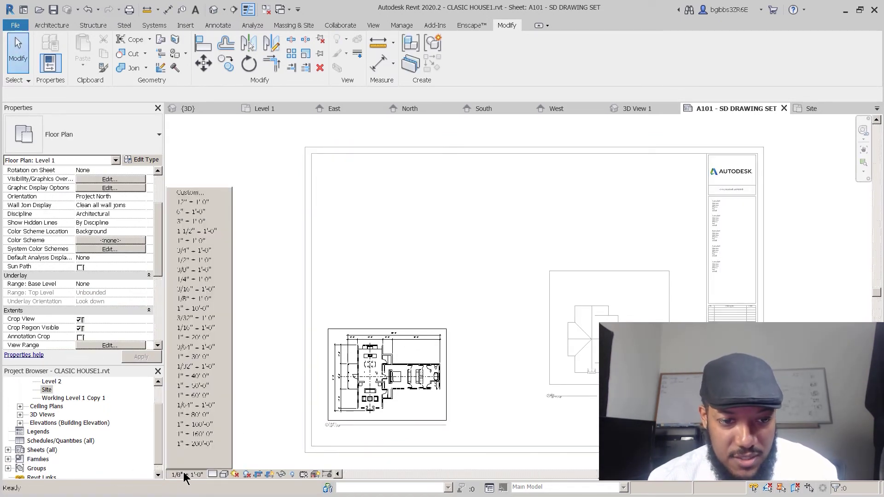
left_click(205, 280)
double_click(409, 220)
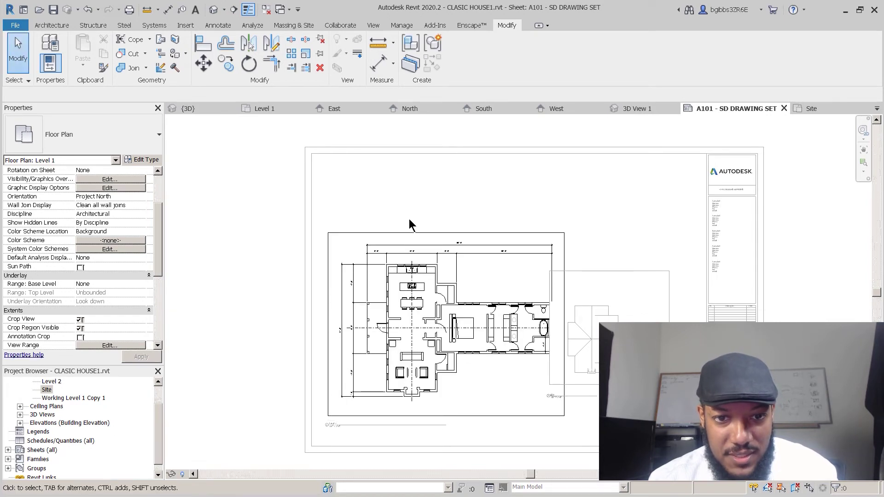
- Move the enlarged Level 1 viewport down and left into the lower-left corner of the sheet border
left_click(414, 233)
left_click_drag(409, 254, 401, 253)
double_click(400, 254)
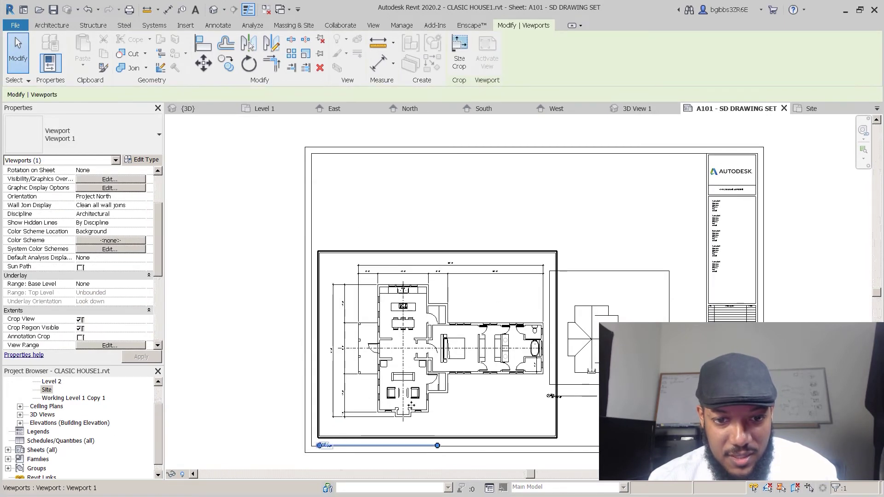
- Activate the Level 1 view on the sheet, pull its crop region's lower edge up closer to the plan, and deactivate it
left_click(465, 437)
left_click_drag(443, 438, 441, 424)
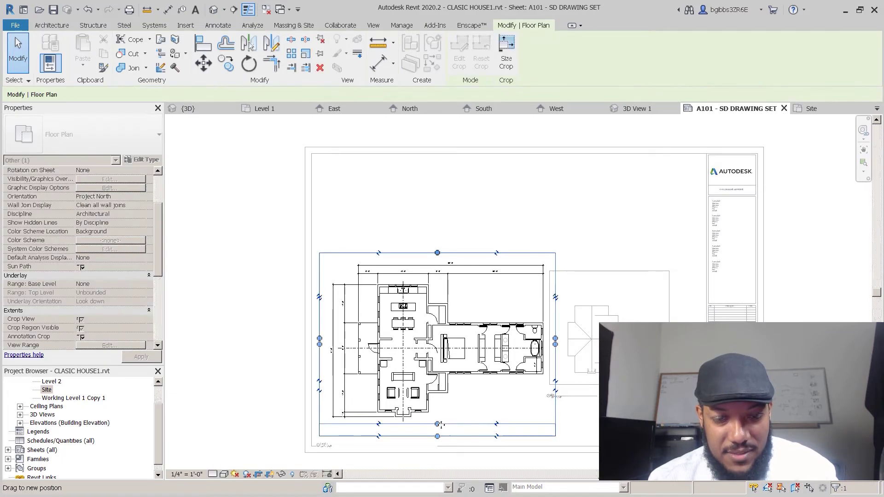
double_click(218, 349)
left_click_drag(427, 261, 427, 274)
scroll(235, 355, "up", 1)
left_click(235, 356)
scroll(352, 380, "up", 2)
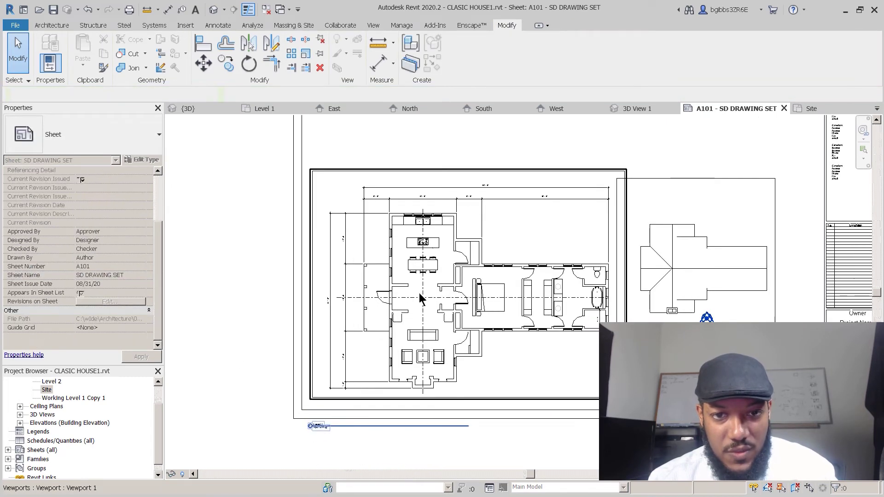
- Move the Level 1 view title up to just below its viewport, inside the sheet border
left_click(438, 187)
left_click(409, 474)
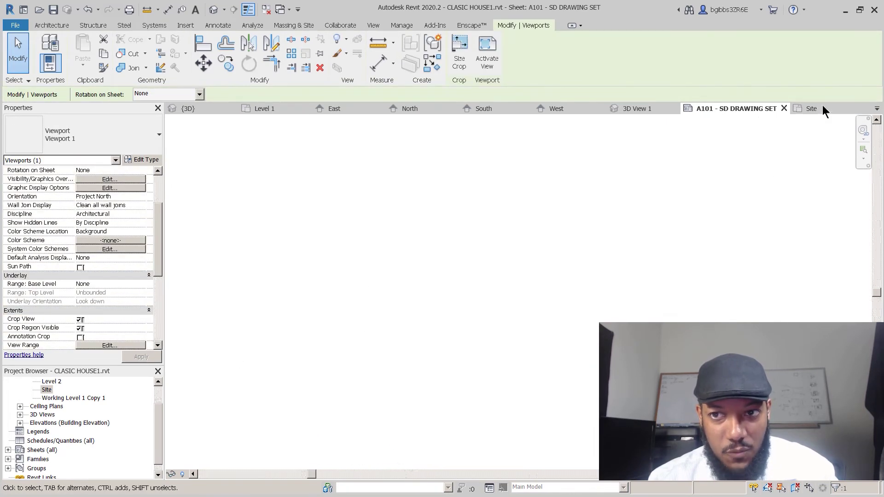
middle_click(494, 318)
middle_click(494, 319)
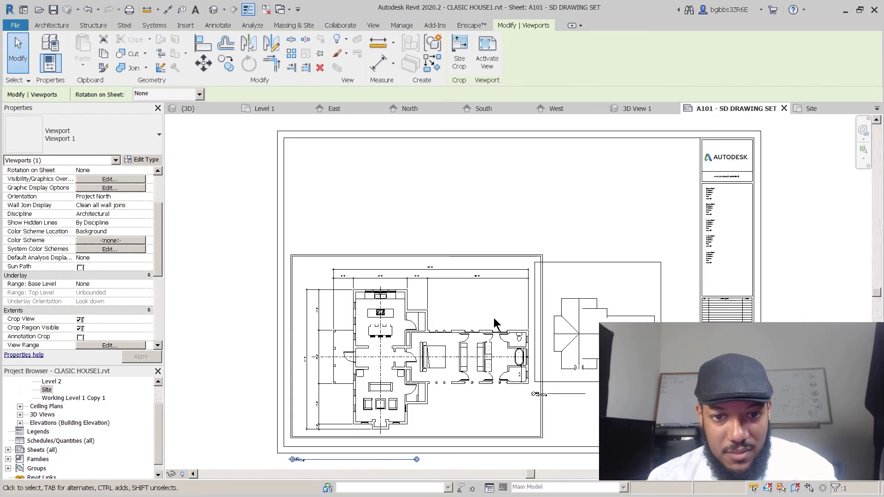
middle_click_drag(375, 456, 382, 428)
scroll(371, 443, "up", 3)
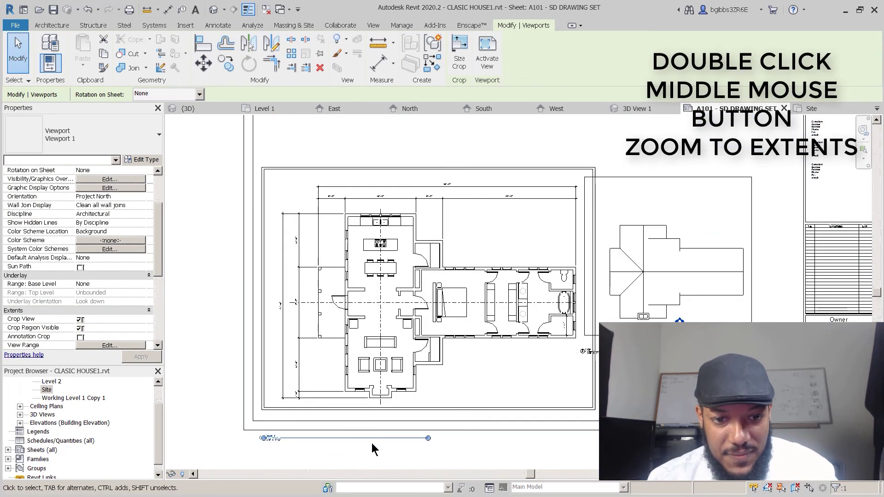
left_click(372, 443)
left_click_drag(374, 436, 374, 416)
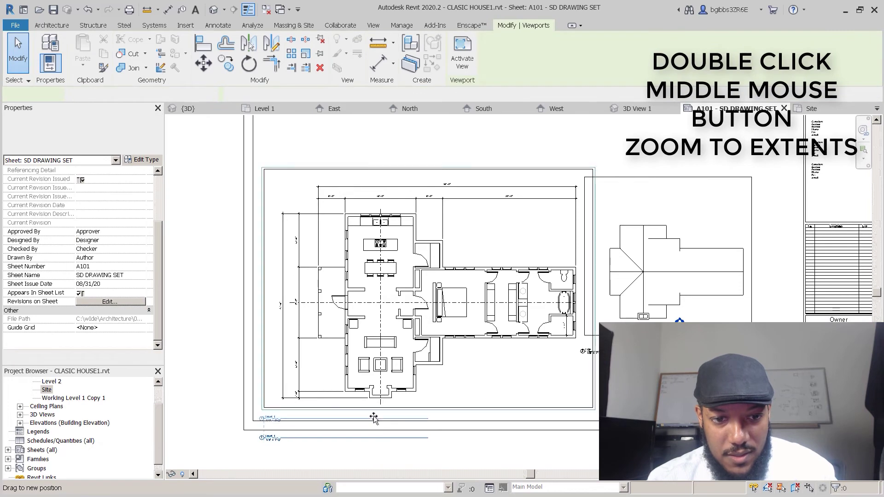
scroll(282, 416, "up", 2)
scroll(198, 351, "down", 3)
left_click(198, 351)
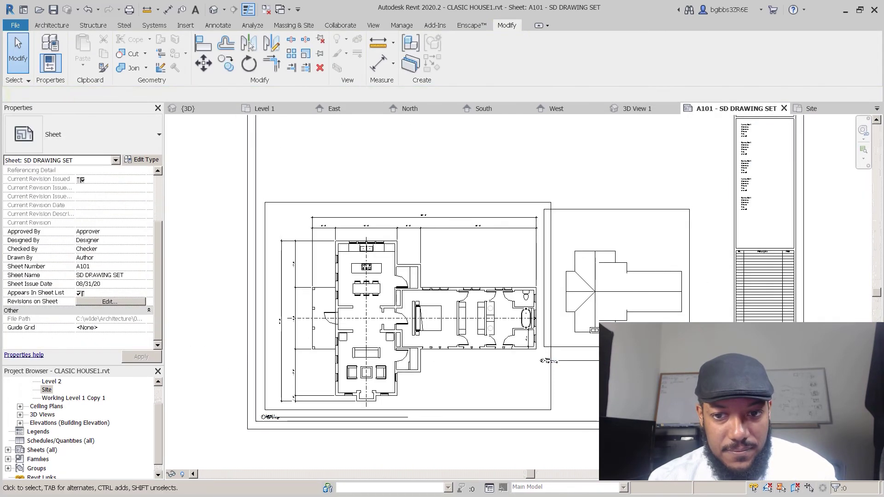
- Move the Site viewport down and to the right, clear of the Level 1 viewport
left_click(617, 295)
left_click_drag(617, 295, 654, 336)
left_click(235, 202)
middle_click_drag(324, 250, 312, 333)
- Place the East elevation in the sheet's upper-left area and the North elevation beside it, aligned in one row
left_click(156, 417)
mouse_move(156, 416)
left_mouse_down()
mouse_move(162, 399)
mouse_move(158, 416)
left_mouse_up()
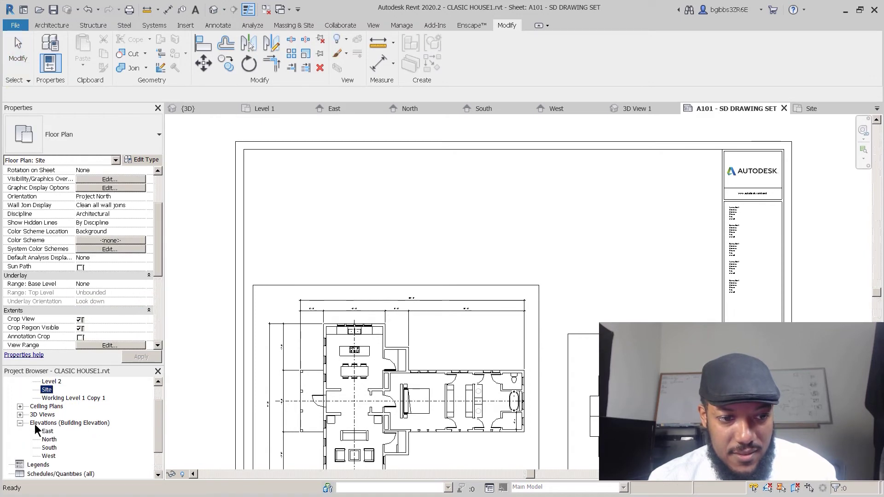
left_click_drag(47, 431, 295, 216)
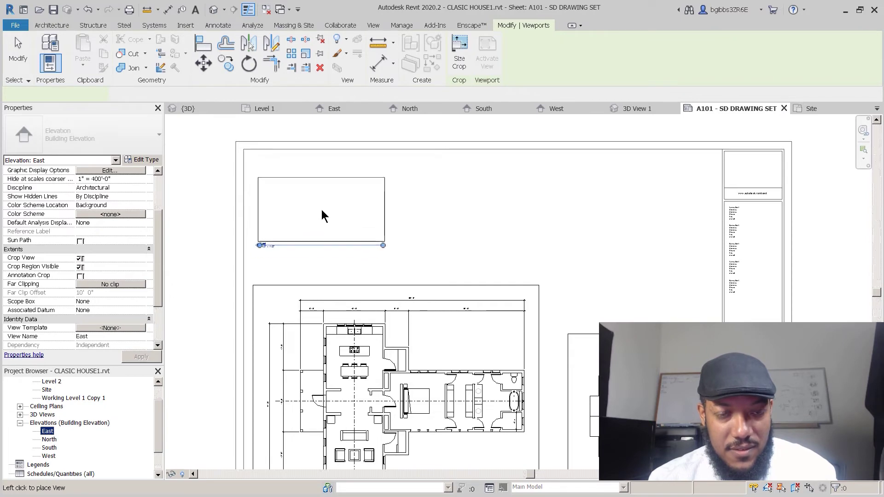
left_click(321, 212)
left_click_drag(49, 440, 459, 228)
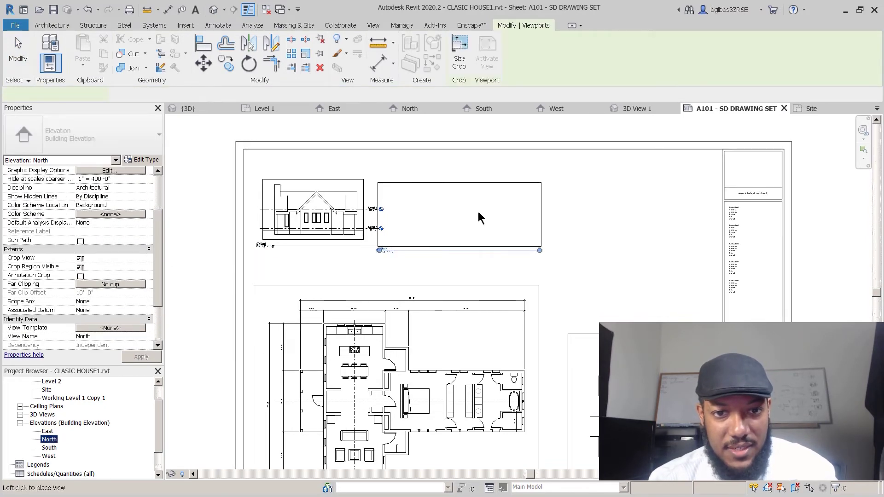
left_click(485, 209)
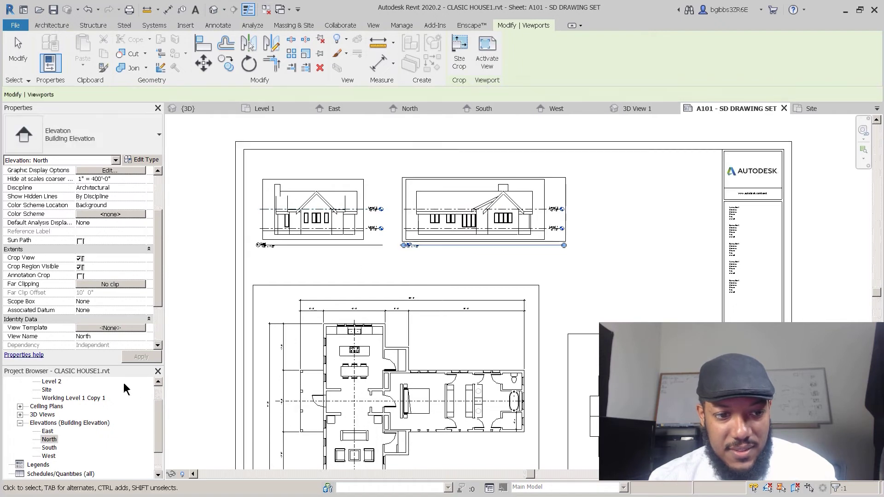
- Place the South elevation on the sheet to the right of the North elevation, aligned with the same row
left_click(48, 448)
left_click_drag(626, 217, 618, 202)
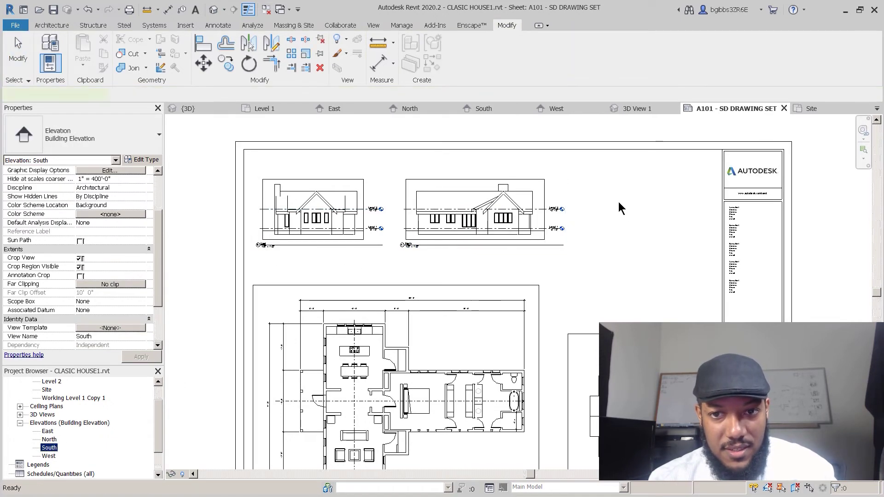
left_click(647, 209)
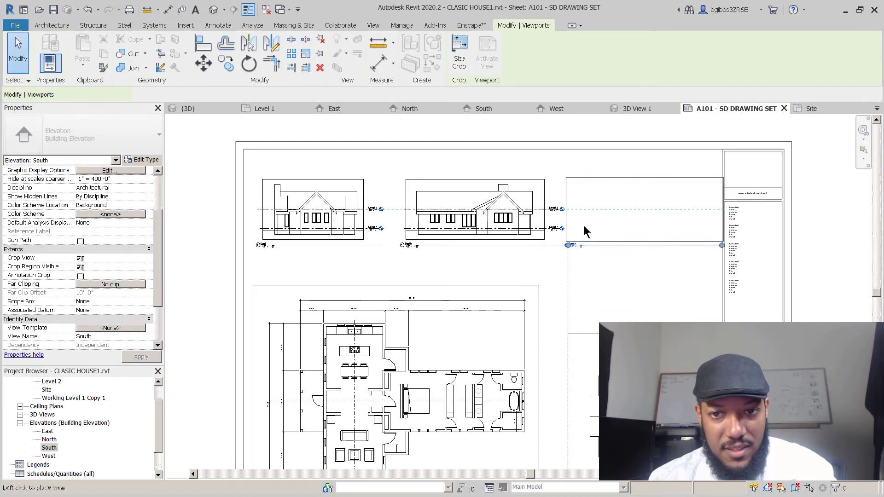
scroll(526, 241, "down", 1)
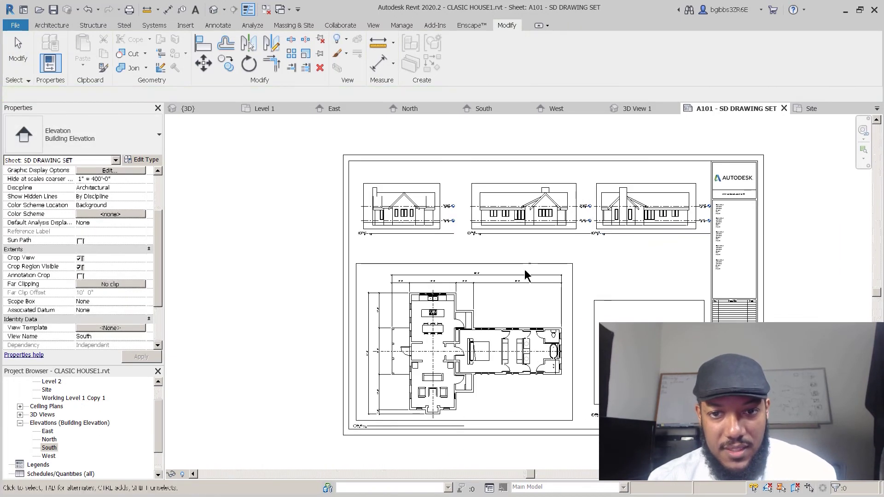
left_click(525, 251)
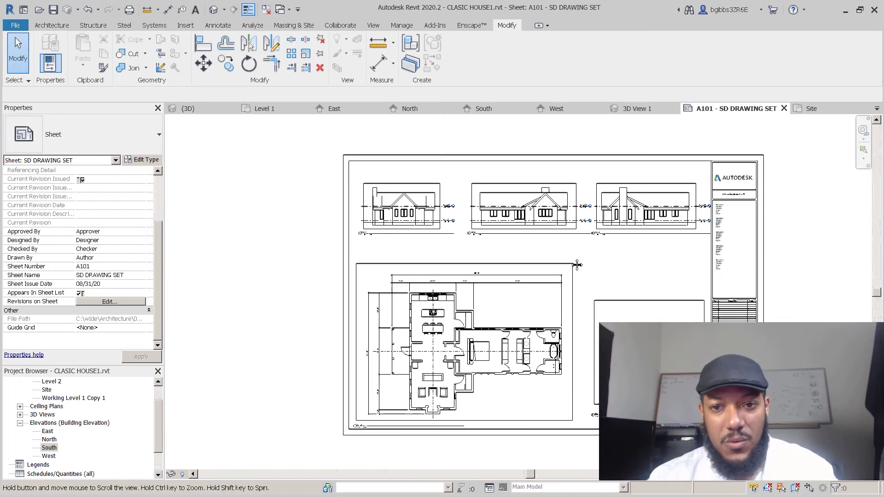
scroll(427, 208, "up", 1)
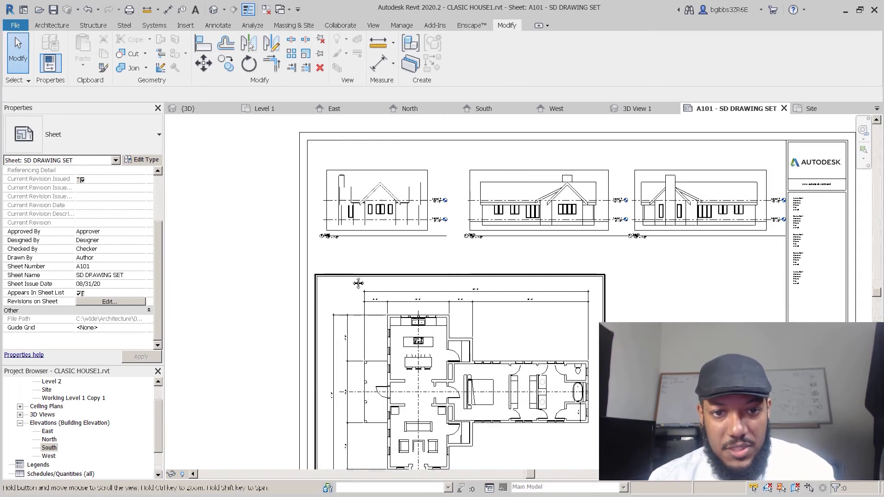
scroll(445, 162, "down", 1)
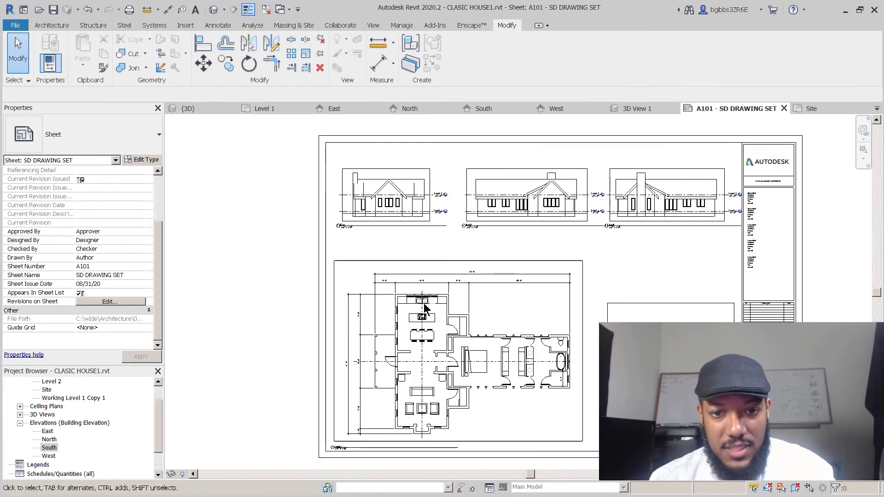
- Set the Level 1 viewport's view scale to 1/8" = 1'-0"
left_click(645, 217)
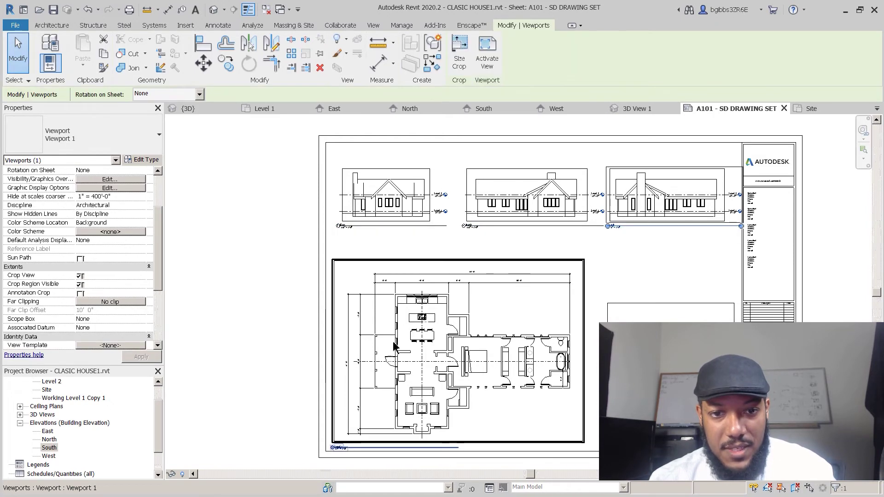
middle_click_drag(429, 259, 417, 264)
left_click(416, 277)
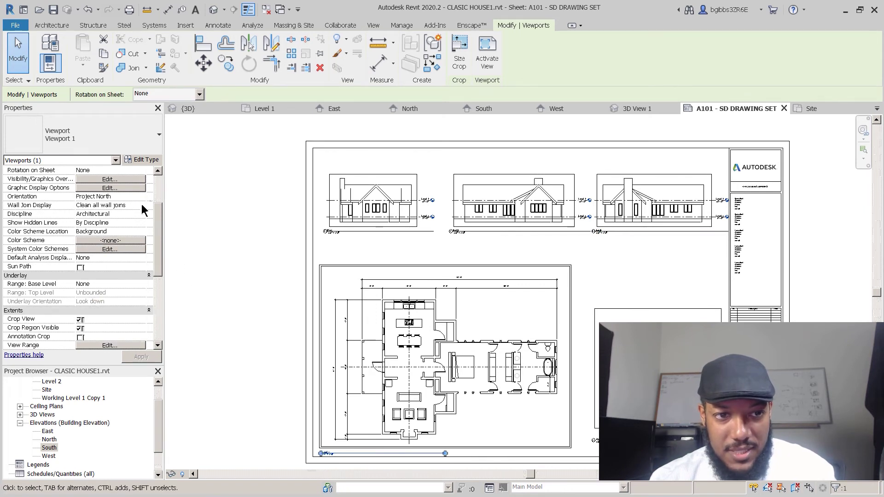
scroll(159, 191, "up", 3)
left_click(138, 181)
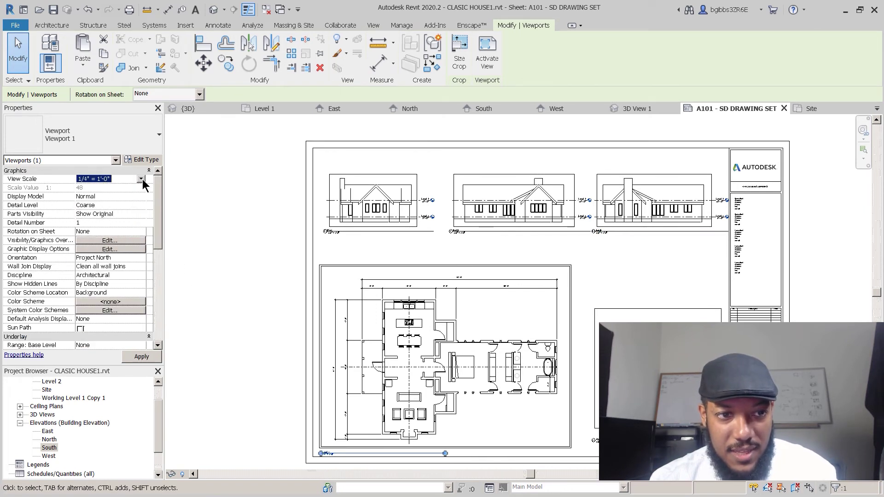
left_click(141, 180)
scroll(99, 226, "down", 2)
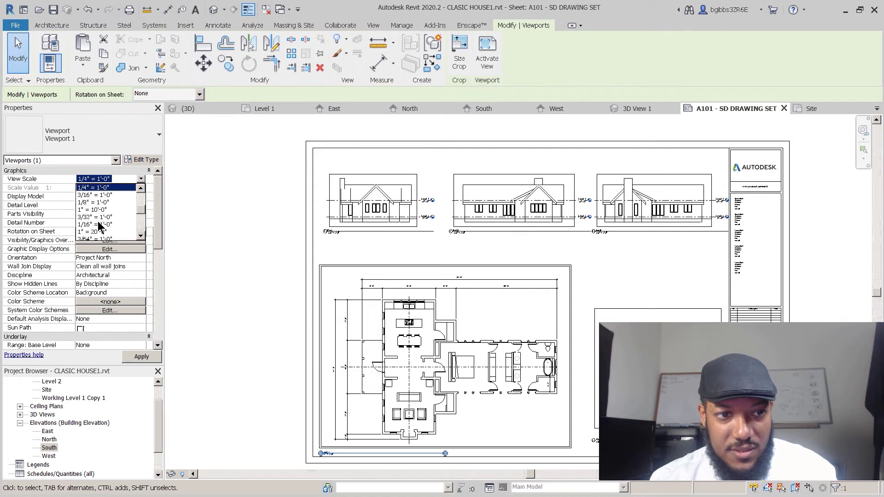
left_click(106, 202)
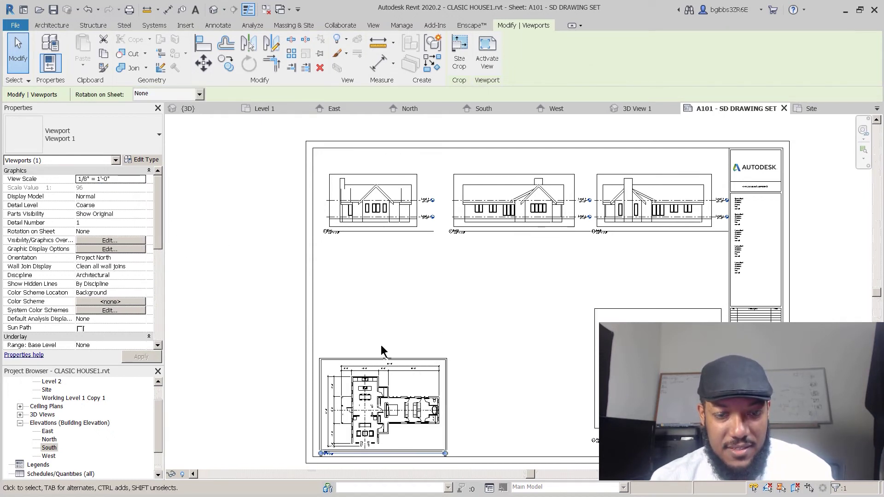
left_click(379, 339)
- Place the West elevation on the sheet and move it directly below the East elevation, roughly left-aligned with it
left_click_drag(48, 456, 396, 272)
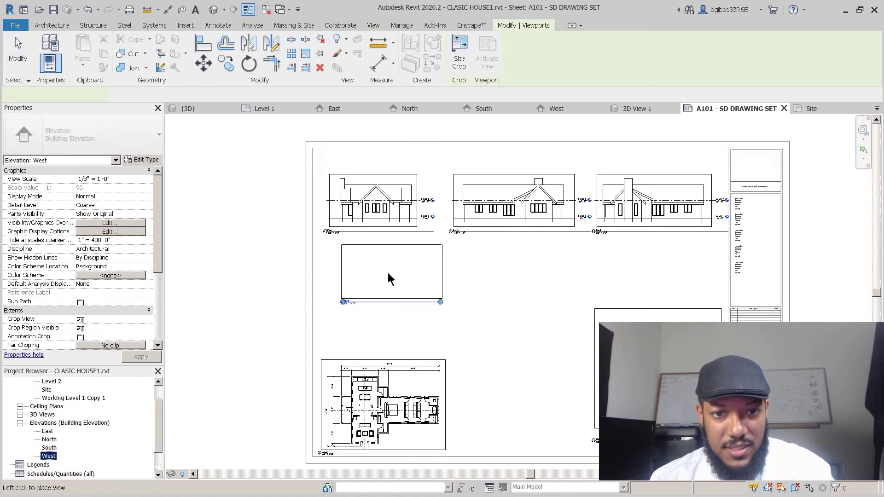
left_click(515, 274)
scroll(412, 253, "up", 2)
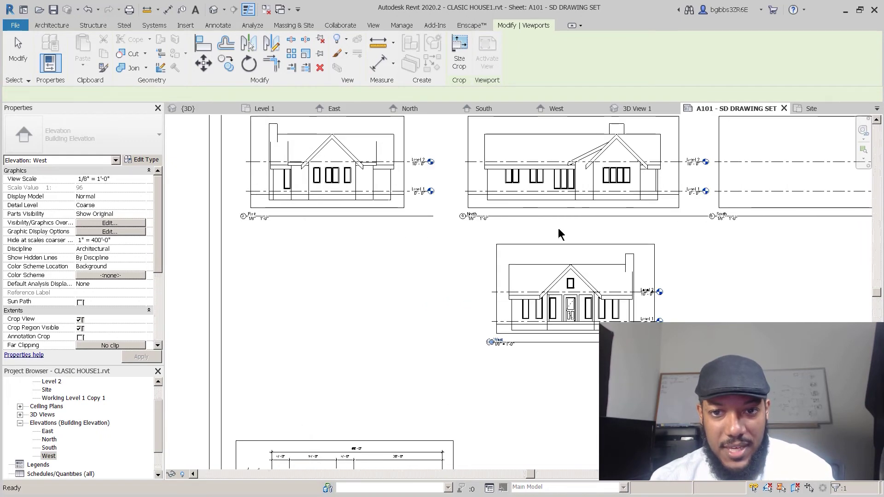
left_click_drag(504, 234, 316, 246)
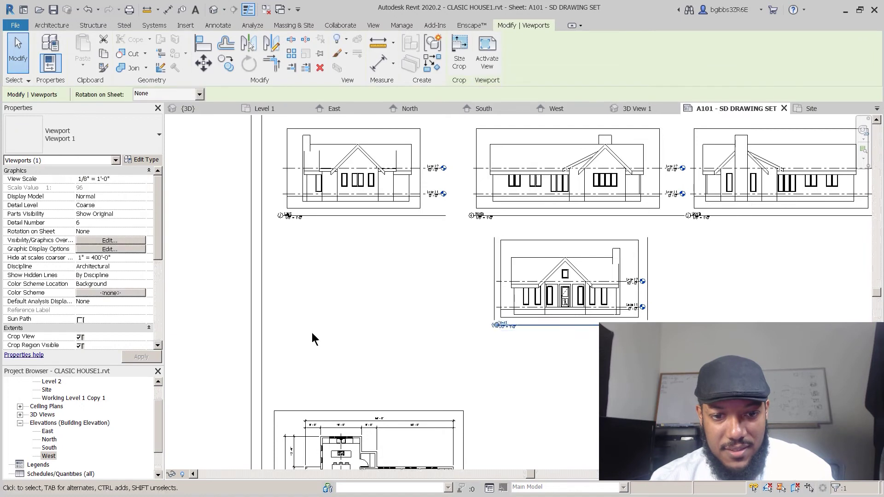
middle_click_drag(326, 329, 359, 264)
mouse_move(546, 257)
left_mouse_down()
mouse_move(374, 233)
mouse_move(336, 257)
mouse_move(346, 261)
left_mouse_up()
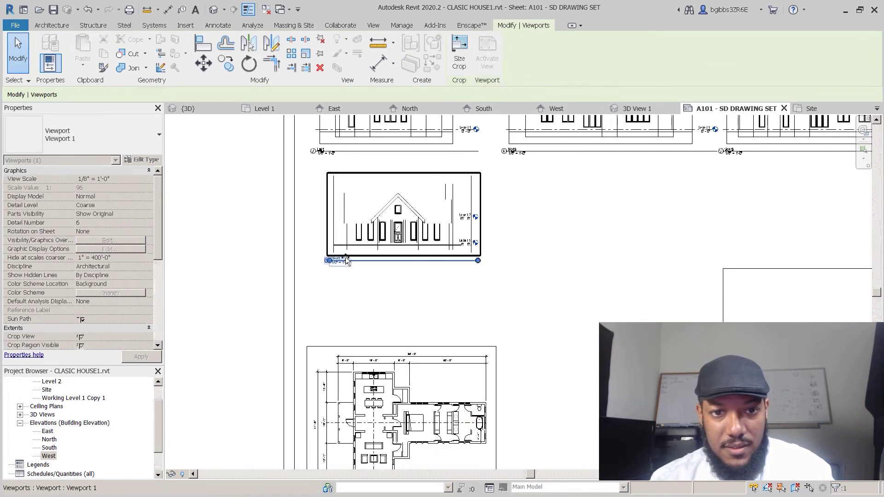
left_click_drag(323, 205, 312, 207)
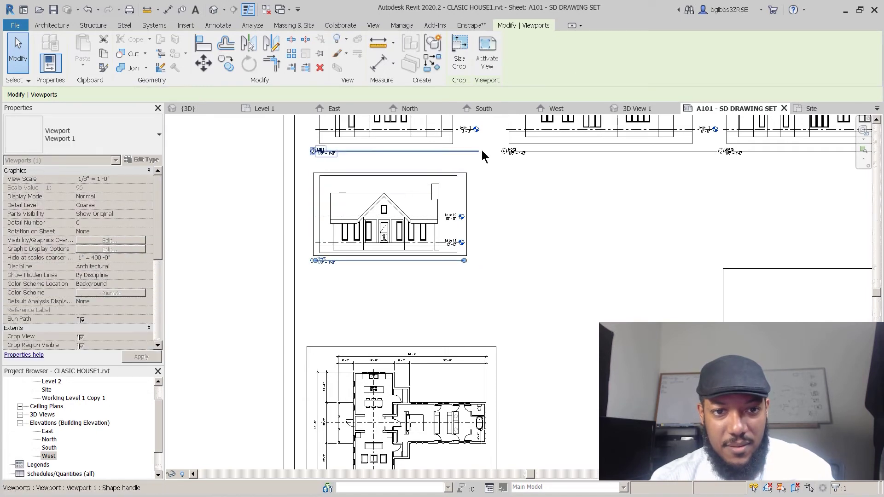
- Move the South elevation viewport below the North elevation, aligned in a row with the West elevation
middle_click_drag(264, 120, 232, 181)
left_click_drag(702, 202, 454, 322)
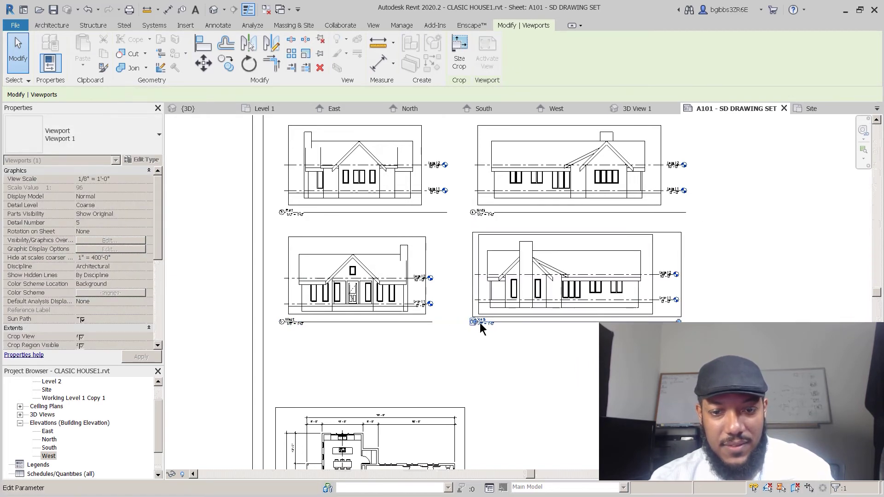
scroll(480, 321, "up", 3)
left_click(483, 340)
scroll(499, 309, "down", 3)
scroll(500, 313, "down", 2)
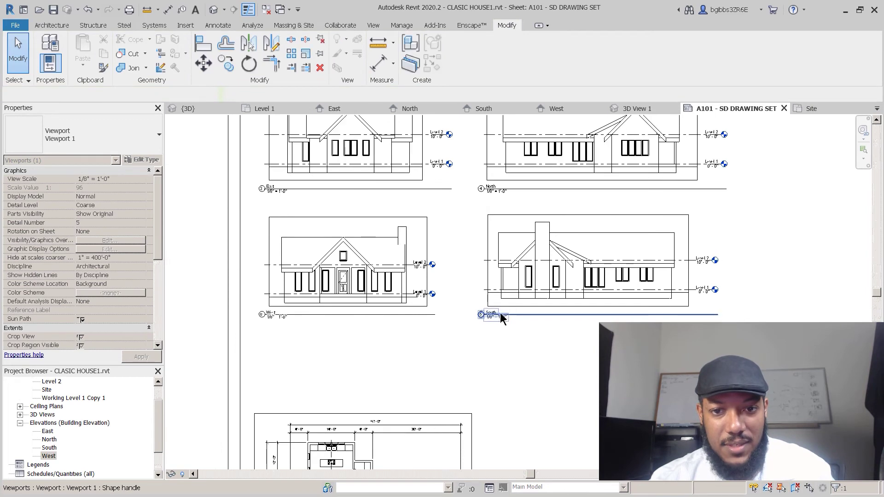
left_click(535, 373)
- Examine the view titles and scales of the arranged elevations and the Level 1 plan on the sheet
scroll(520, 366, "up", 3)
scroll(494, 305, "up", 3)
scroll(535, 264, "down", 4)
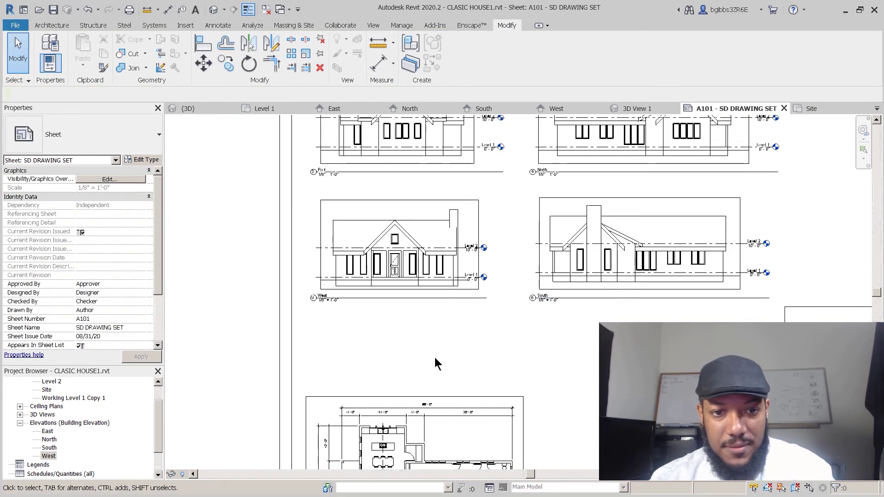
scroll(354, 314, "up", 5)
scroll(318, 260, "down", 4)
middle_click_drag(360, 219, 355, 239)
scroll(354, 236, "down", 1)
scroll(551, 374, "down", 1)
middle_click_drag(564, 368, 522, 258)
scroll(291, 440, "up", 5)
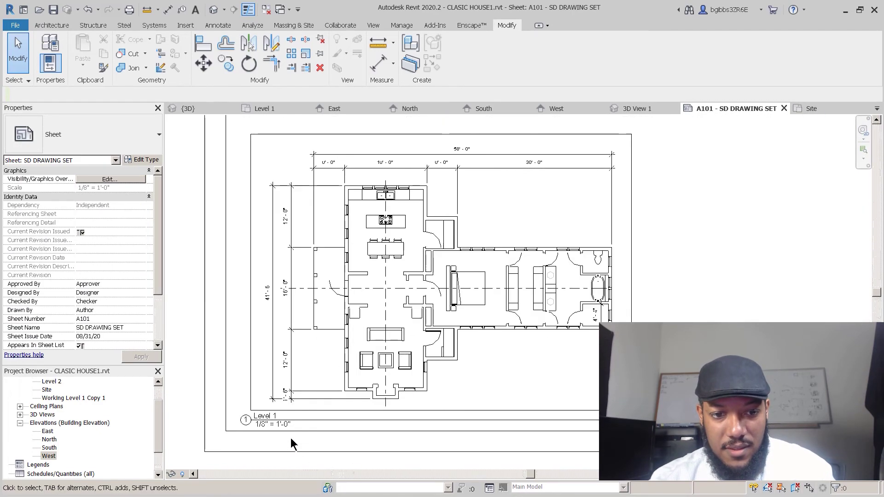
scroll(291, 433, "down", 4)
middle_click_drag(460, 295, 354, 304)
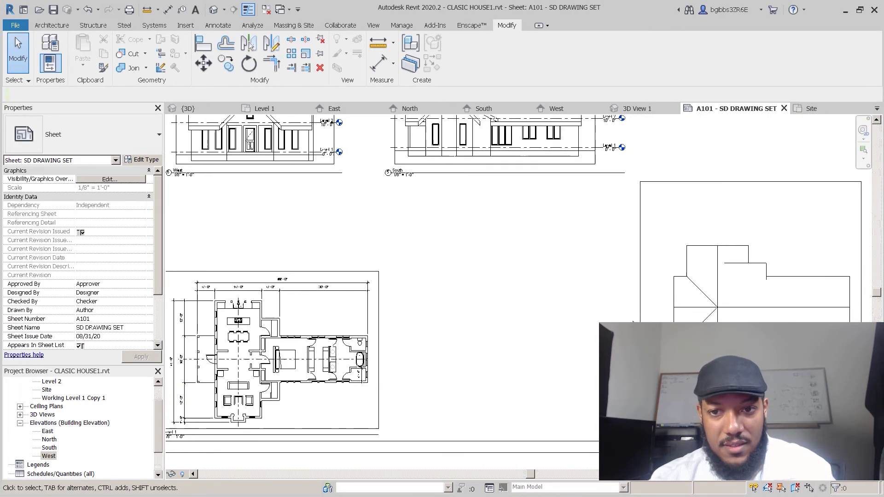
- Activate the Site plan viewport, turn its shadows on, and deactivate the view again
left_click(641, 318)
middle_click_drag(641, 318, 617, 319)
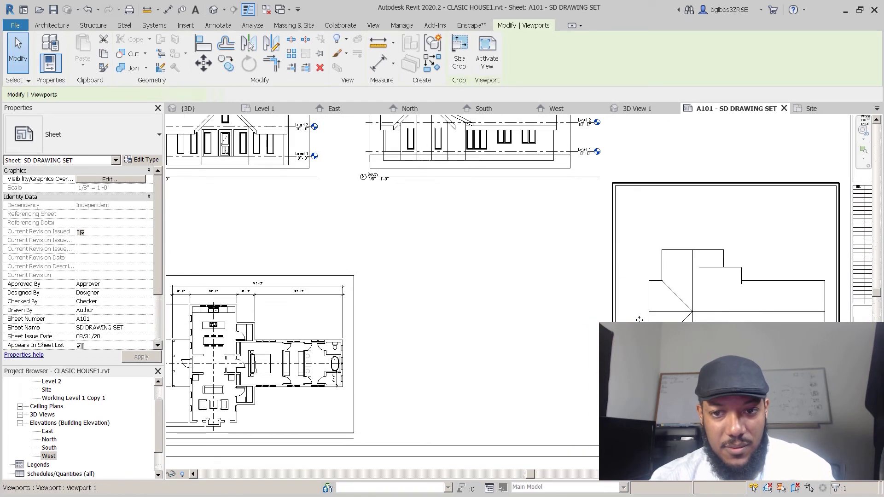
double_click(617, 318)
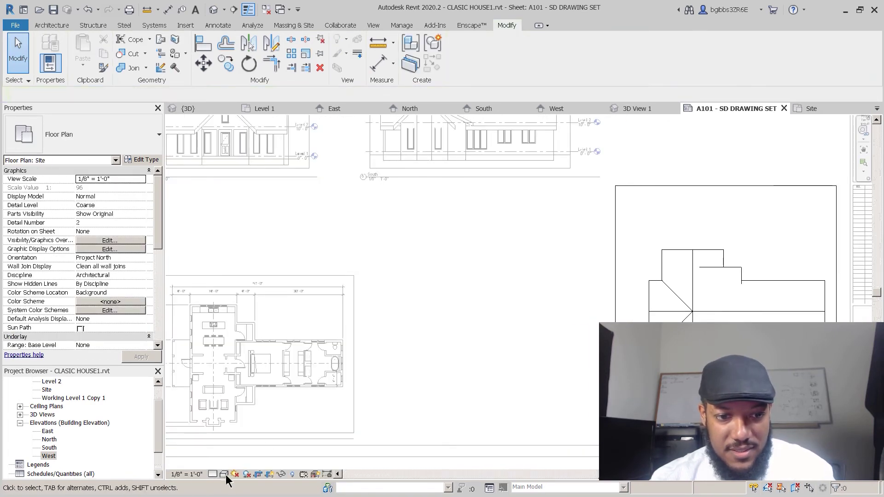
left_click(191, 475)
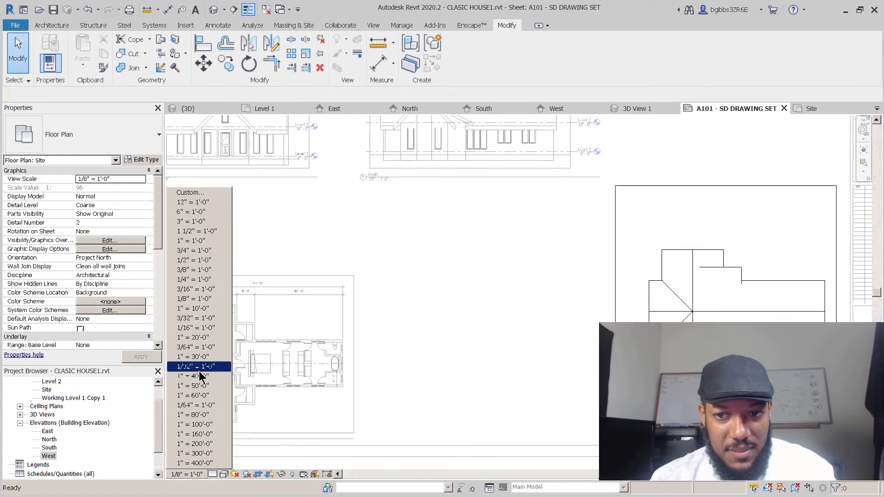
left_click(483, 309)
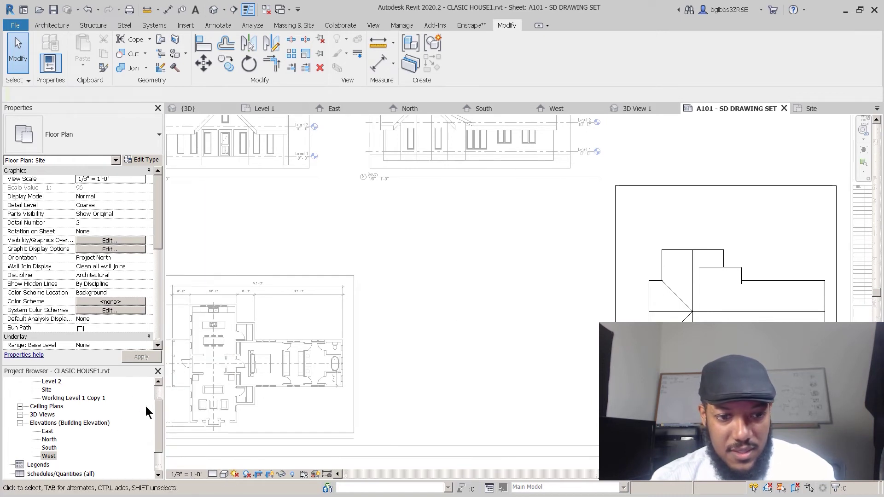
left_click(235, 475)
left_click(245, 474)
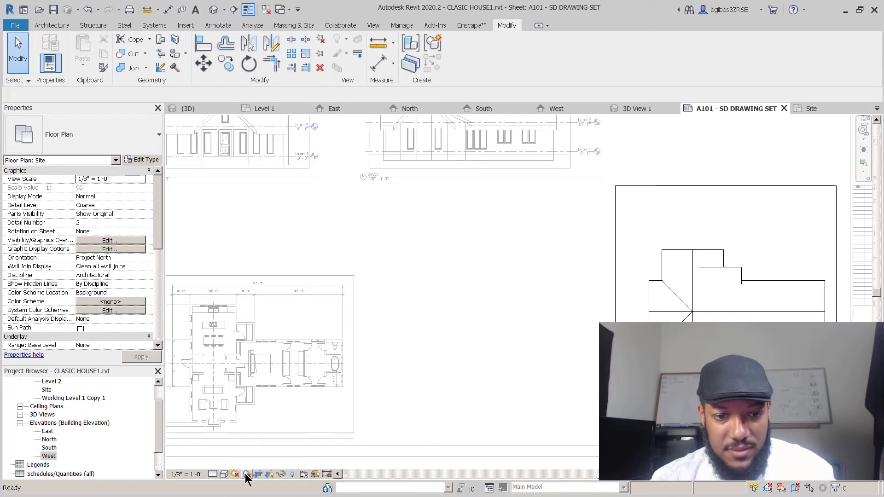
double_click(582, 375)
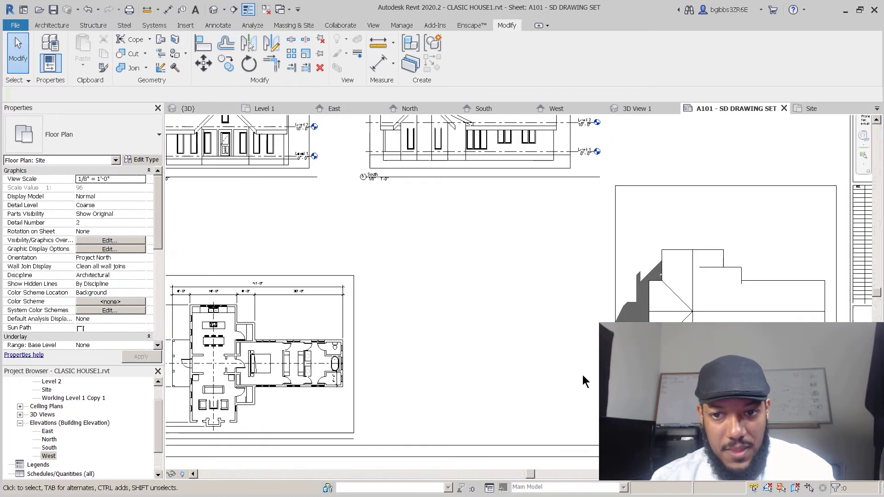
- Move the Site plan viewport up beside the North and South elevations, near the sheet's title block
left_click_drag(660, 249, 665, 135)
middle_click_drag(575, 297, 614, 275)
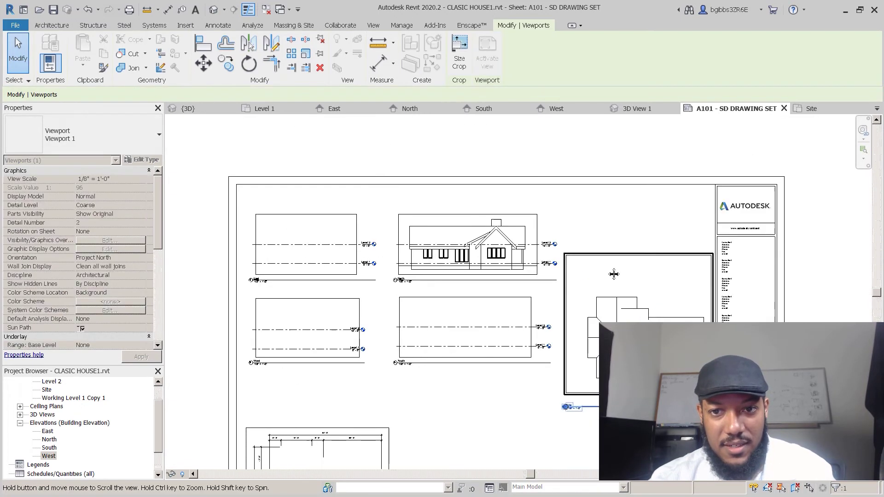
scroll(609, 274, "up", 1)
left_click_drag(606, 246, 614, 187)
left_click(542, 415)
scroll(509, 232, "down", 1)
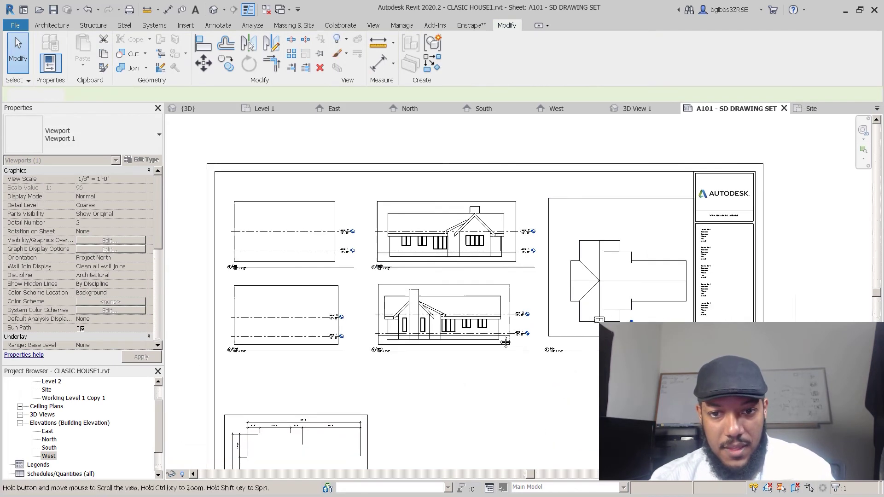
middle_click_drag(505, 341, 560, 277)
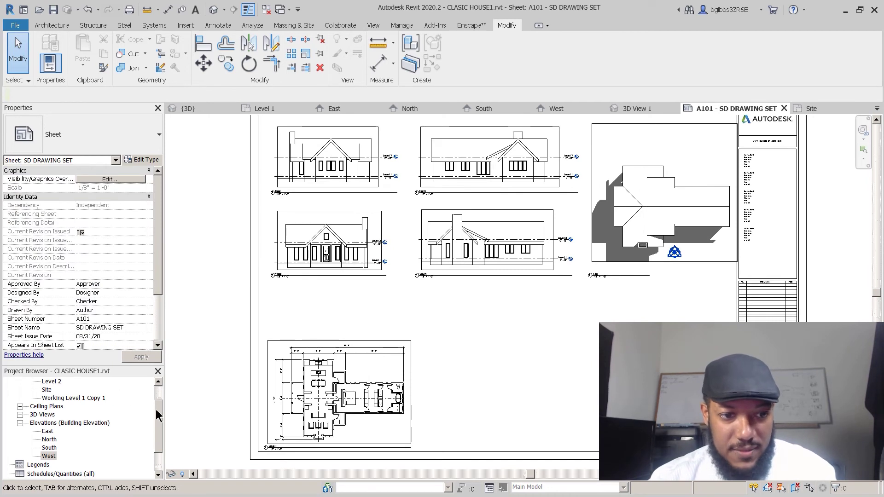
- Place 3D View 1 on the sheet below the Site plan, roughly in a row with the Level 1 plan
left_click_drag(161, 405, 161, 396)
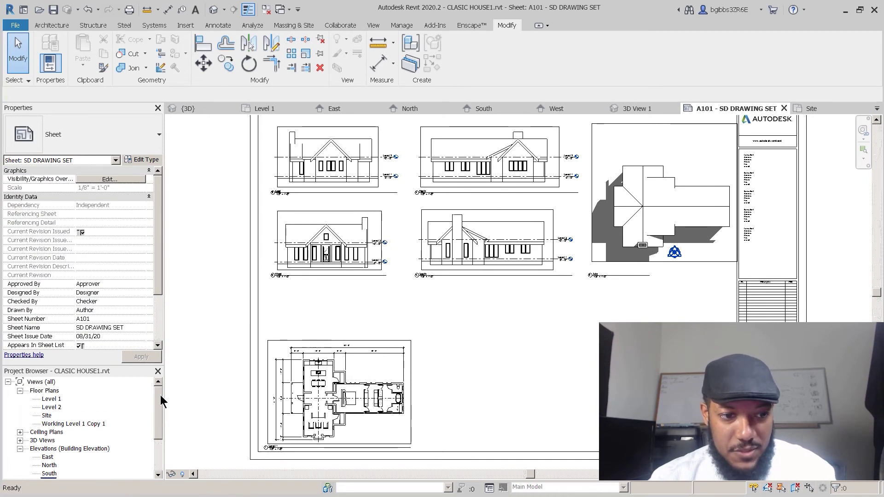
left_click(20, 440)
left_click(63, 450)
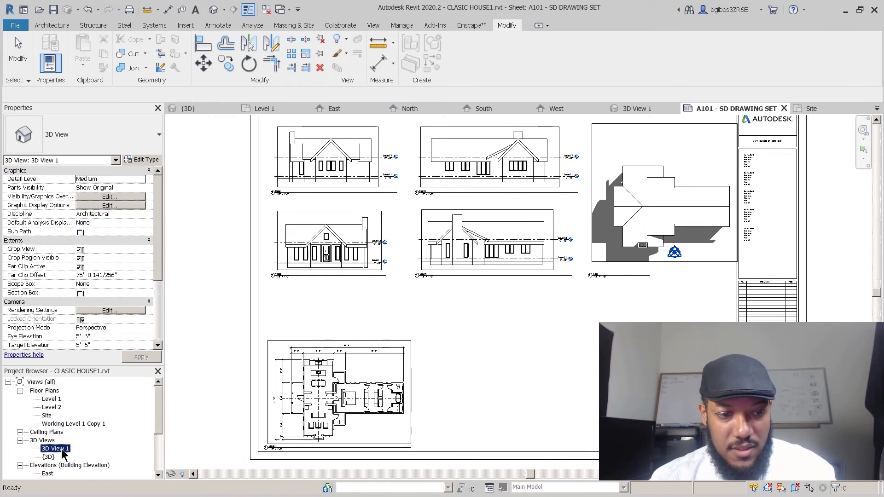
left_click_drag(56, 450, 597, 357)
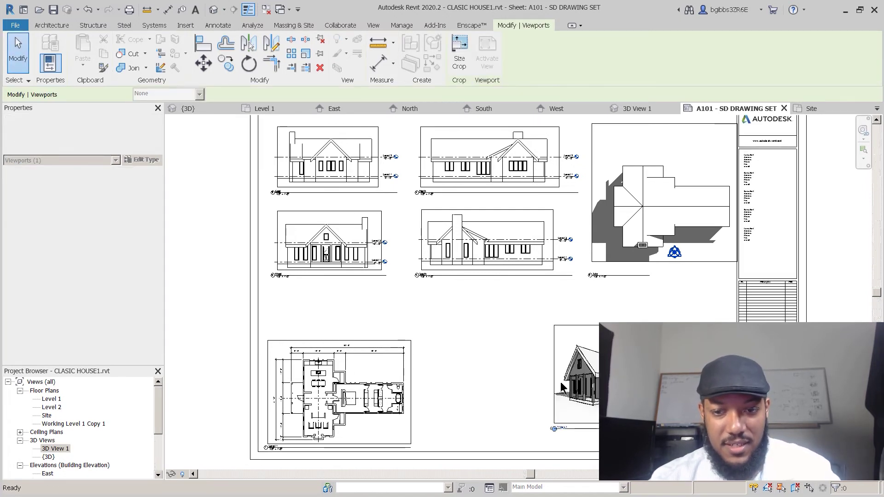
middle_click_drag(640, 291, 578, 310)
scroll(602, 269, "down", 2)
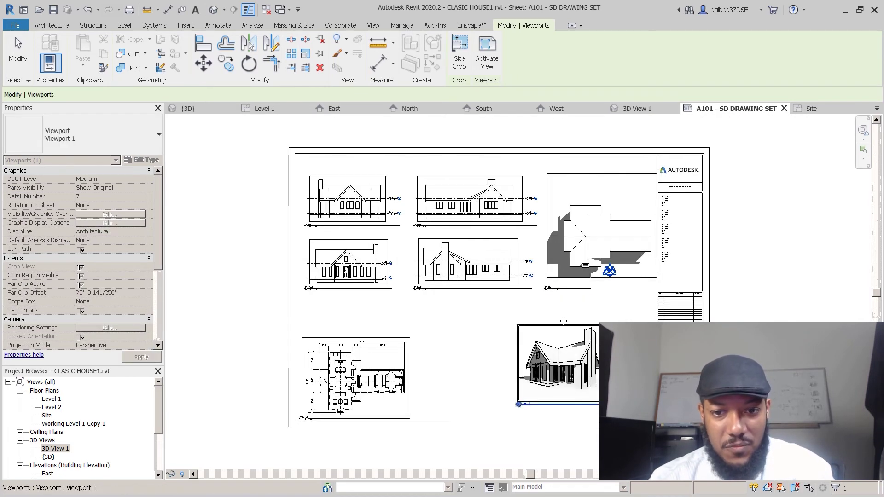
key("Escape")
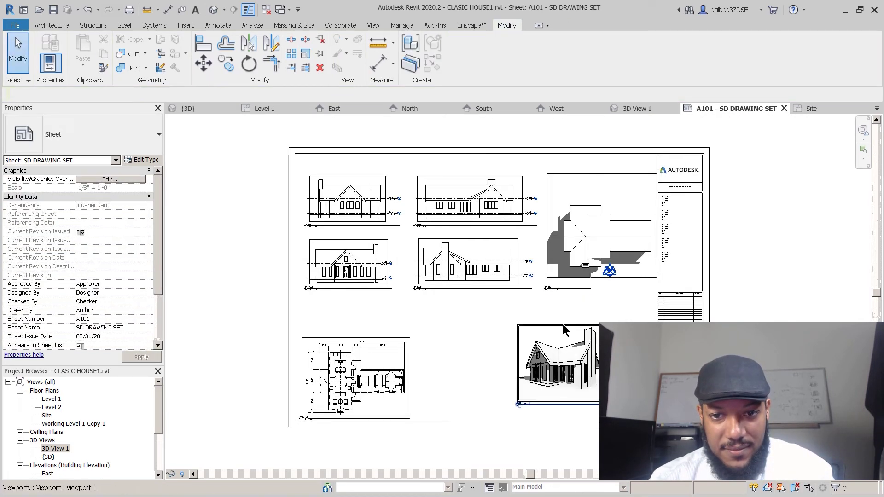
left_click_drag(567, 340, 571, 354)
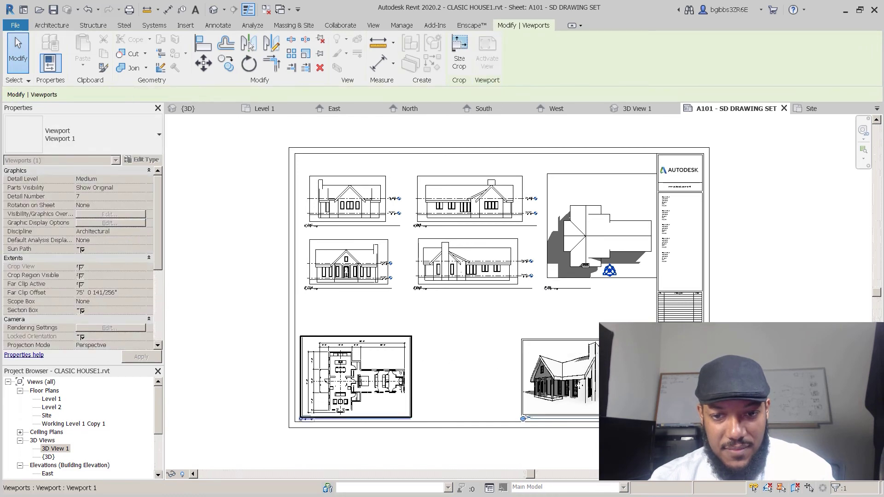
double_click(563, 350)
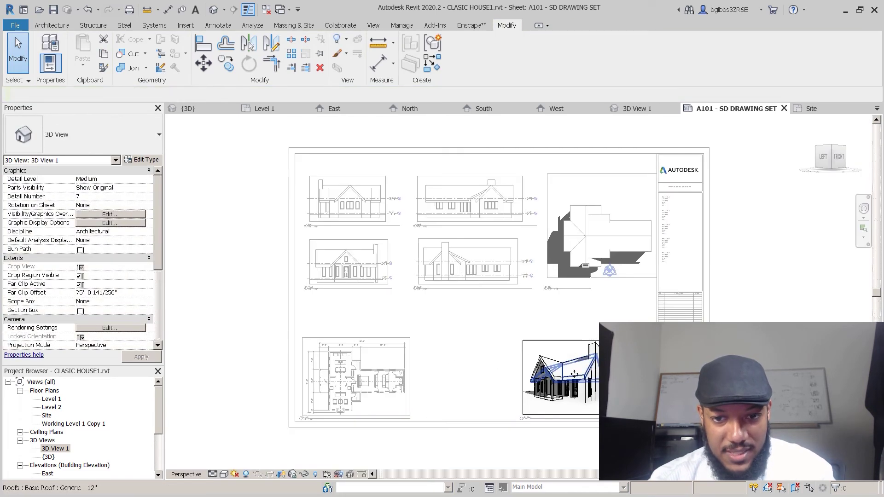
scroll(568, 417, "up", 1)
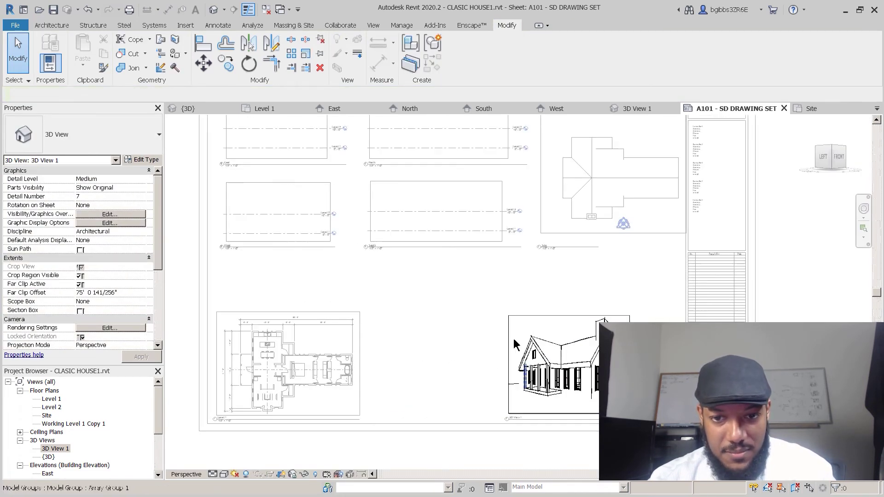
left_click(509, 326)
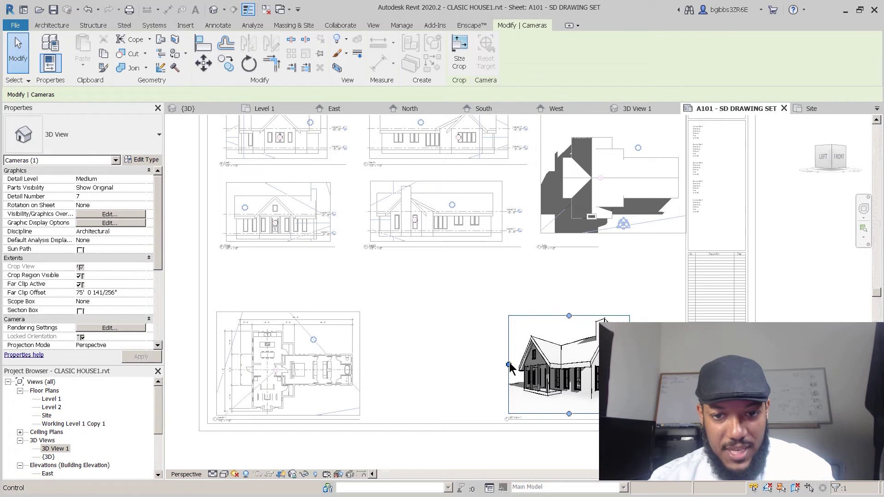
left_click(498, 255)
scroll(582, 388, "down", 1)
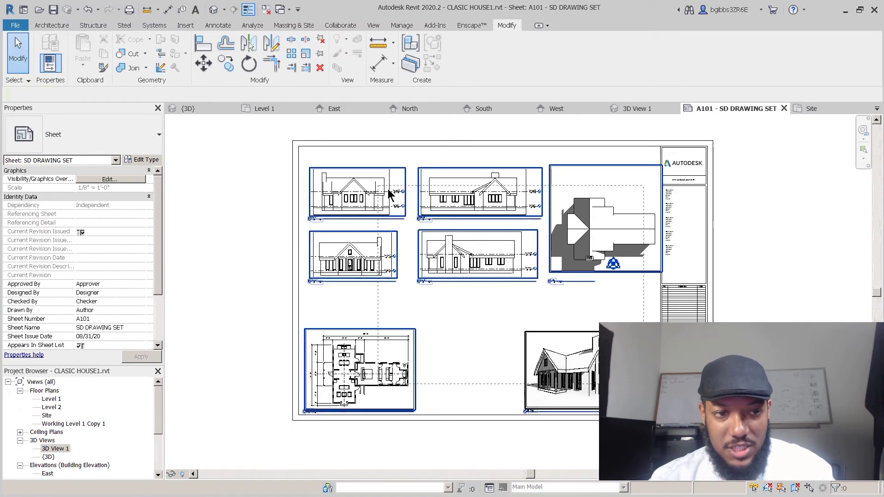
- Select all seven viewports on the sheet and turn off their Crop Region Visible property
left_click_drag(388, 190, 379, 186)
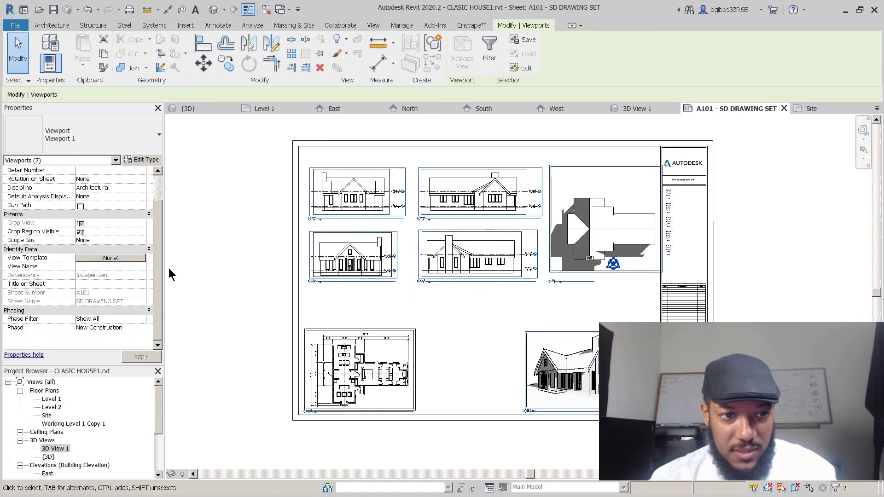
scroll(159, 187, "up", 1)
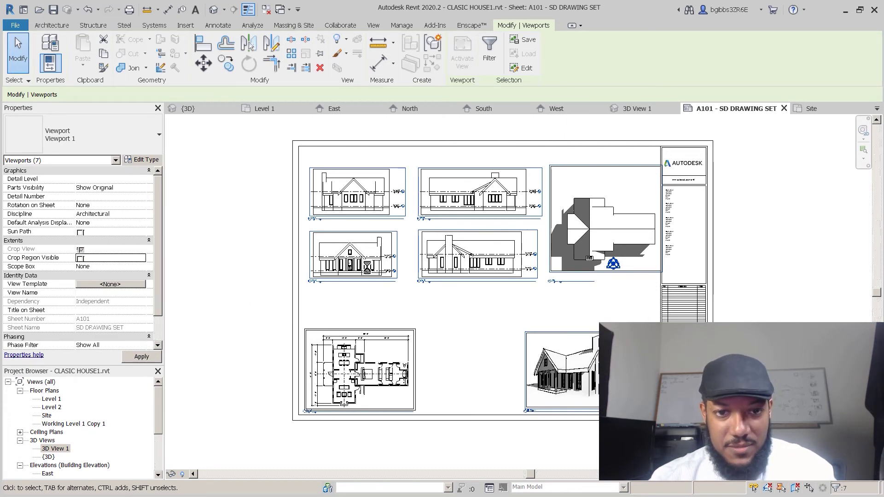
left_click(427, 345)
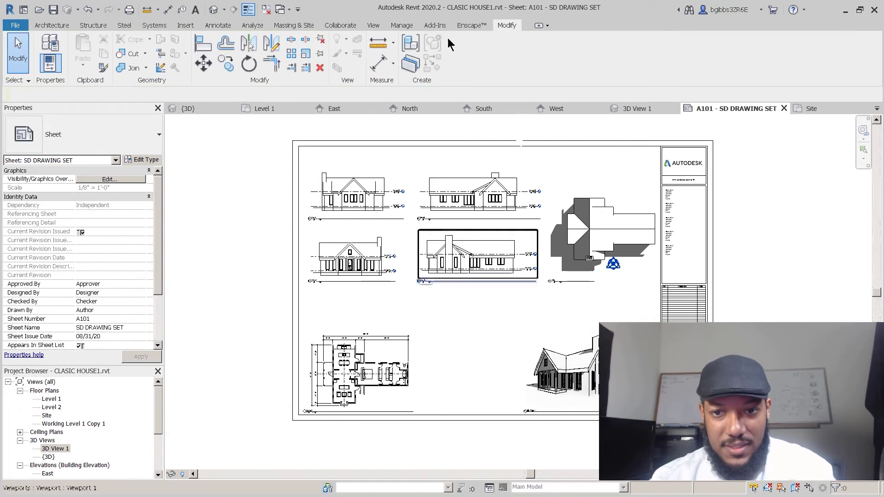
scroll(413, 275, "up", 2)
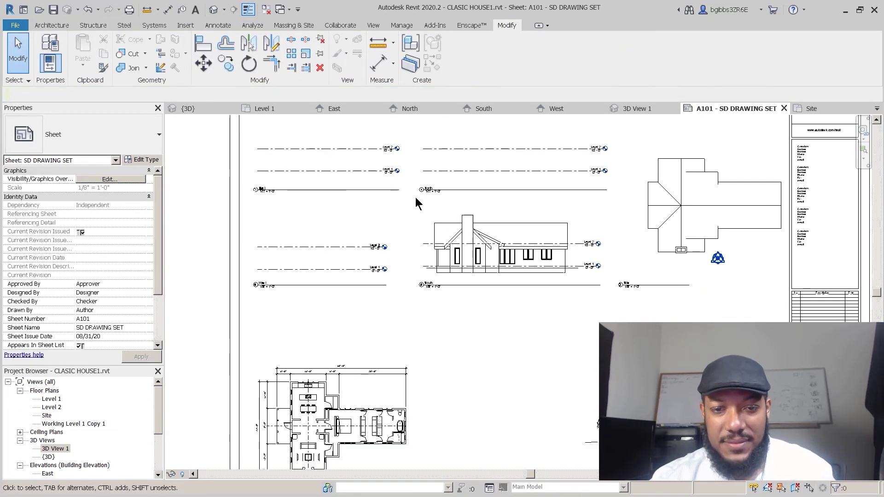
scroll(387, 221, "up", 3)
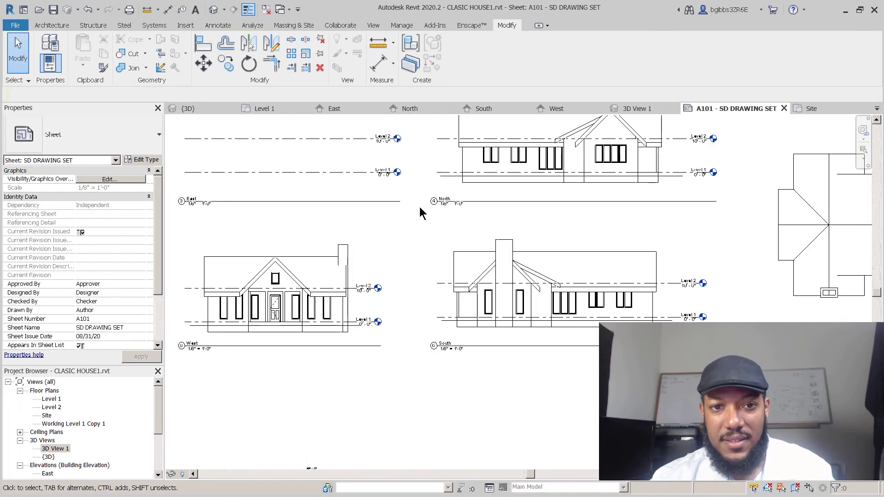
scroll(421, 213, "down", 1)
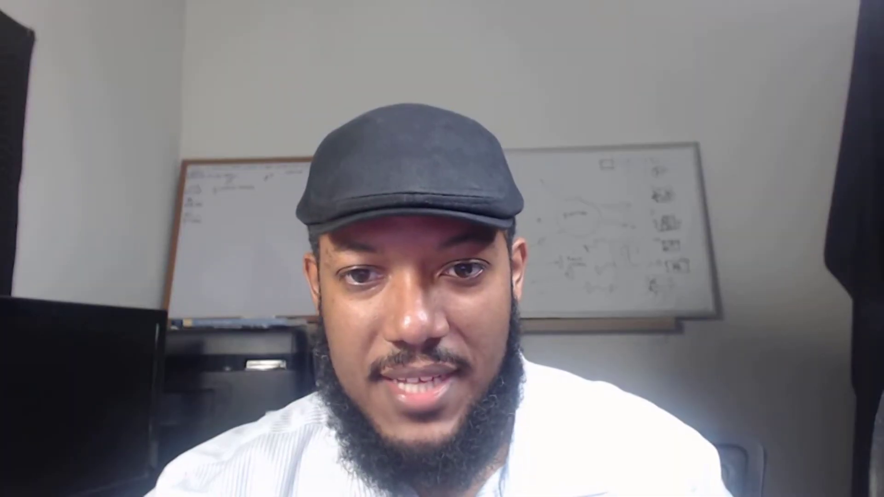
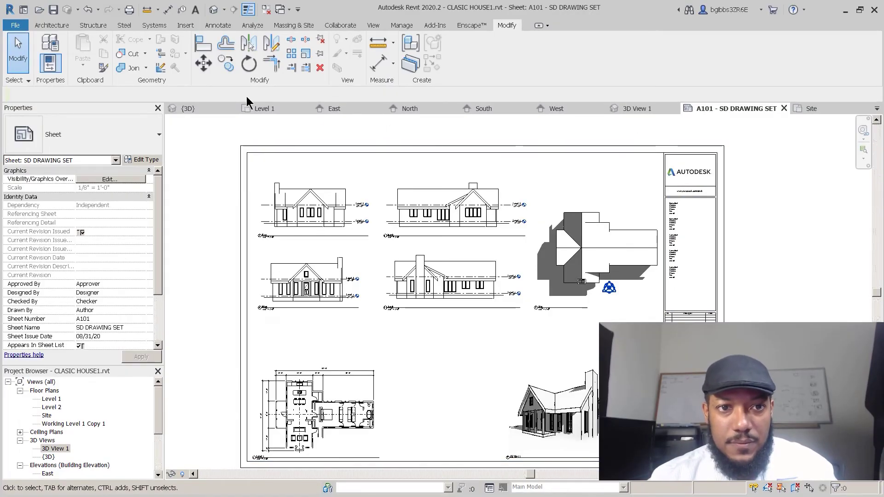
- Open the Level 1 floor plan view at the kitchen and dining area
left_click(270, 106)
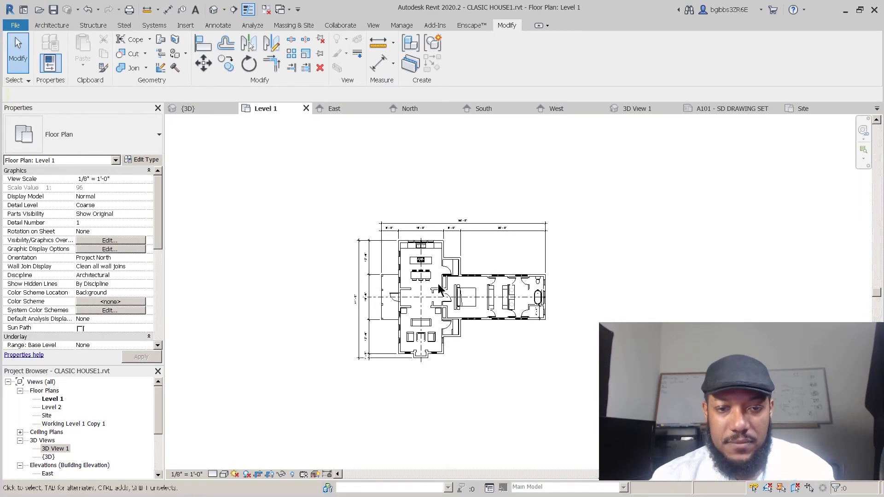
scroll(392, 225, "up", 3)
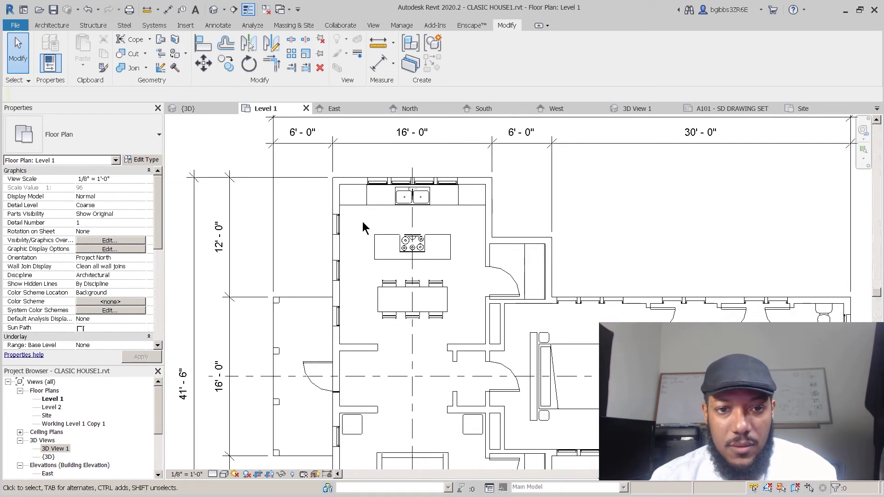
middle_click_drag(395, 332, 385, 322)
scroll(382, 320, "up", 2)
scroll(383, 315, "down", 2)
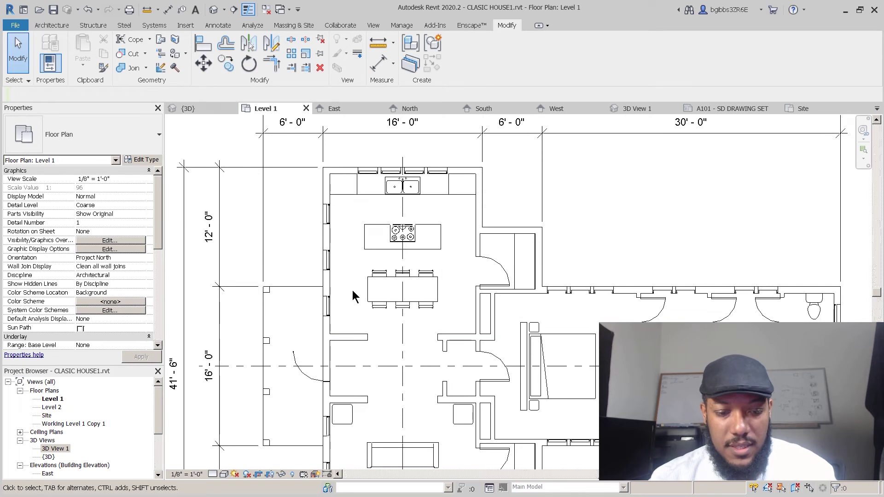
left_click(54, 25)
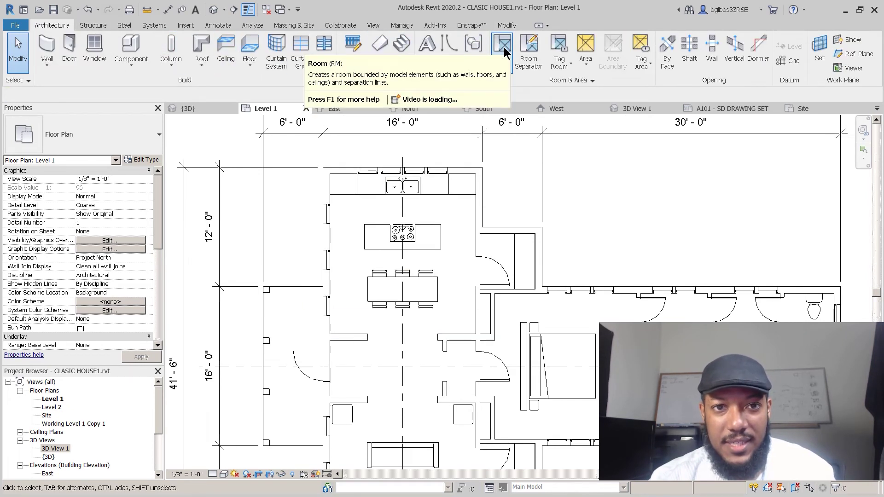
left_click(559, 53)
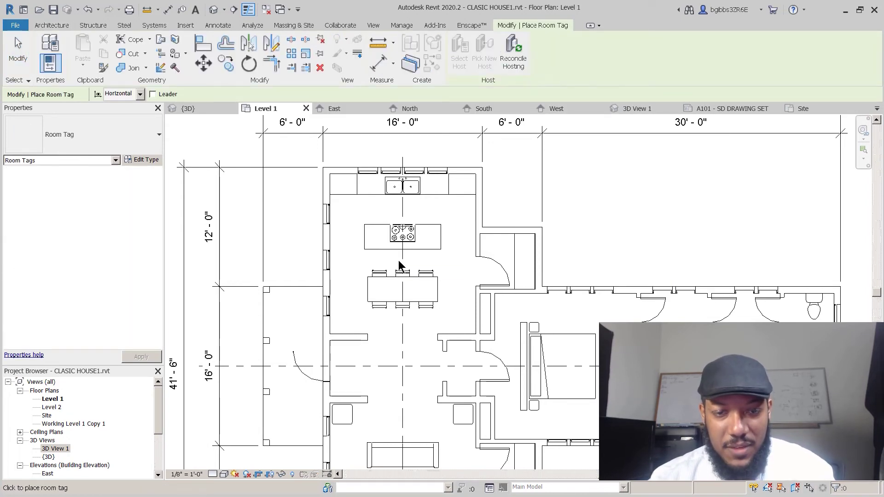
middle_click_drag(398, 262, 408, 250)
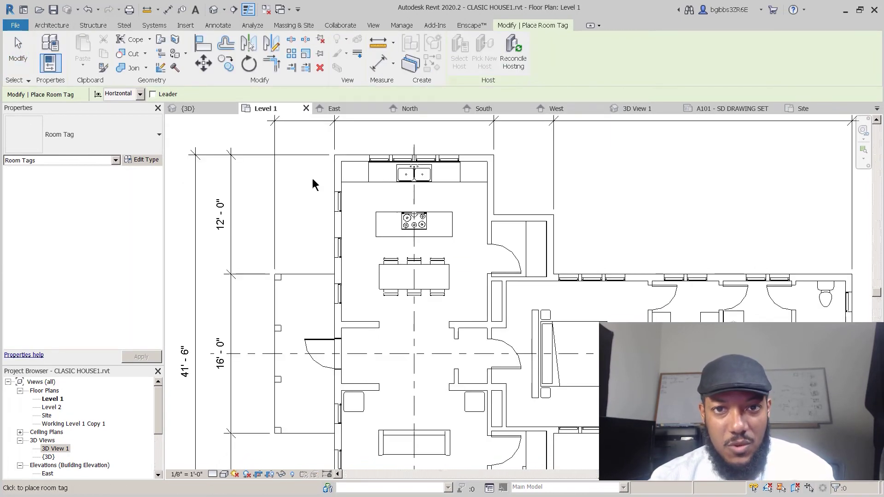
scroll(405, 346, "down", 3)
middle_click_drag(404, 345, 390, 322)
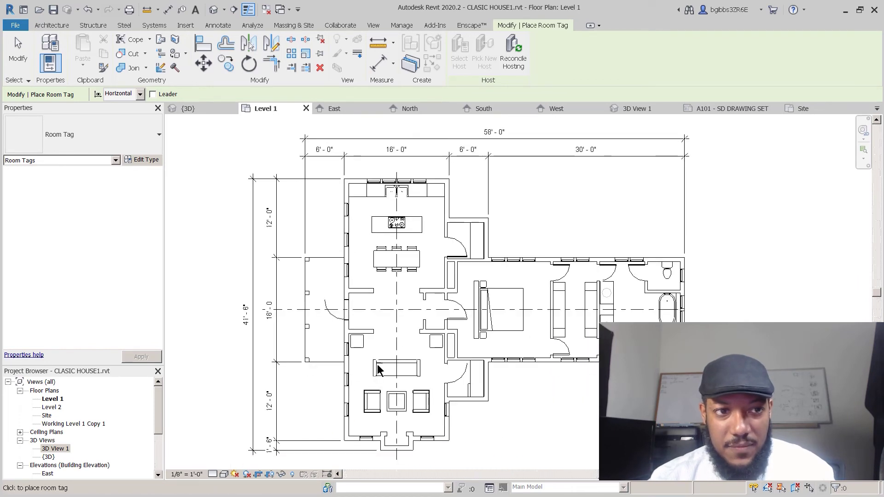
key("Escape")
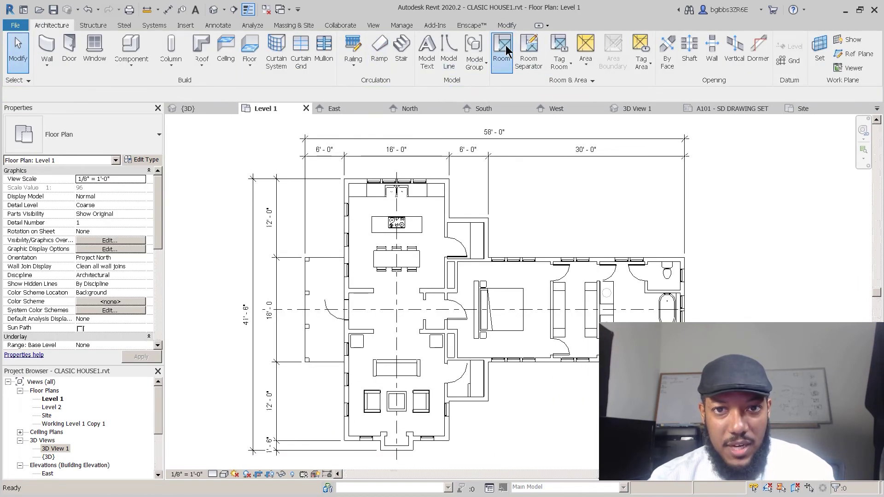
scroll(396, 248, "up", 2)
middle_click_drag(395, 331, 408, 251)
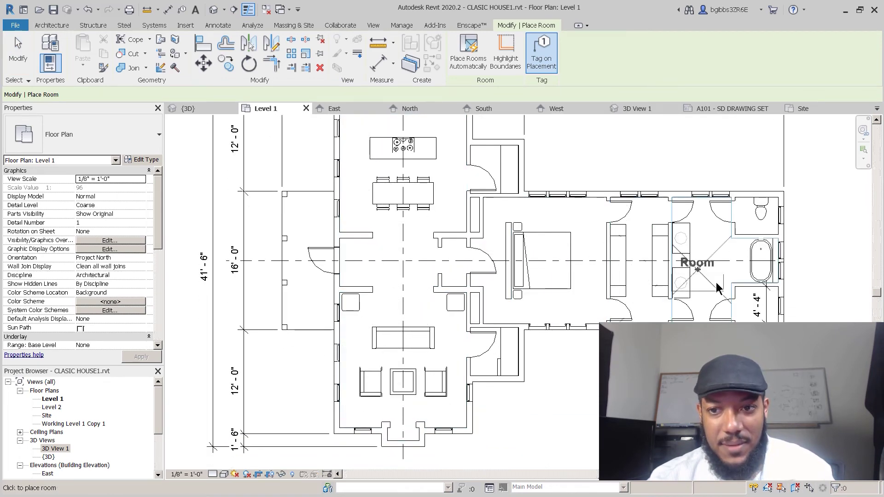
middle_click_drag(587, 262, 574, 330)
scroll(375, 335, "up", 1)
middle_click_drag(376, 335, 378, 303)
scroll(407, 319, "down", 1)
key("Escape")
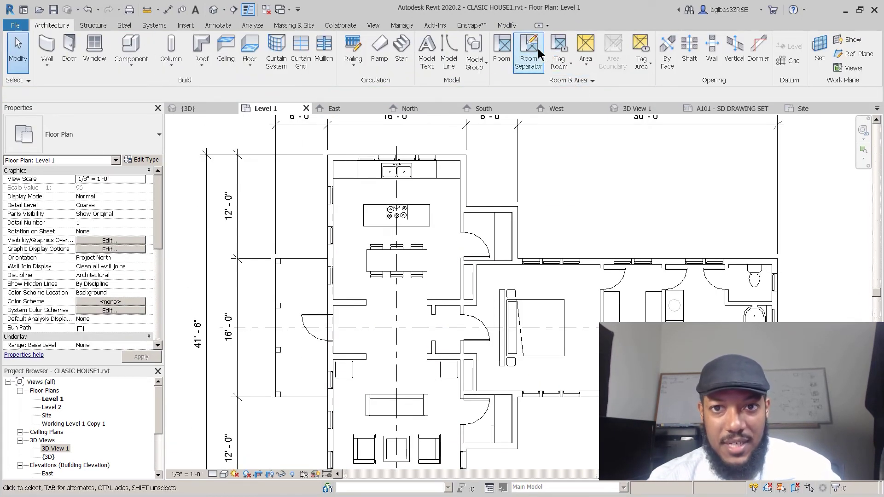
- Draw room separation lines across the entry hall's wall openings to the dining area and to the living room
left_click(538, 49)
scroll(374, 307, "up", 2)
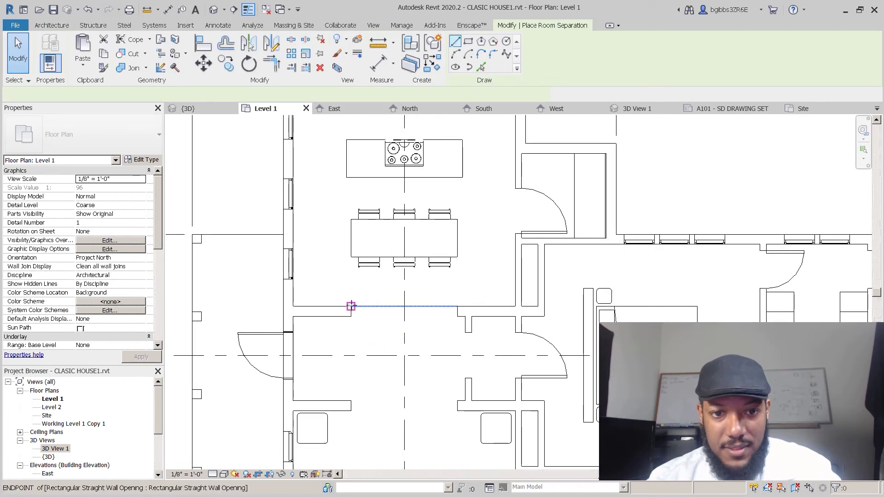
left_click(351, 306)
left_click(457, 306)
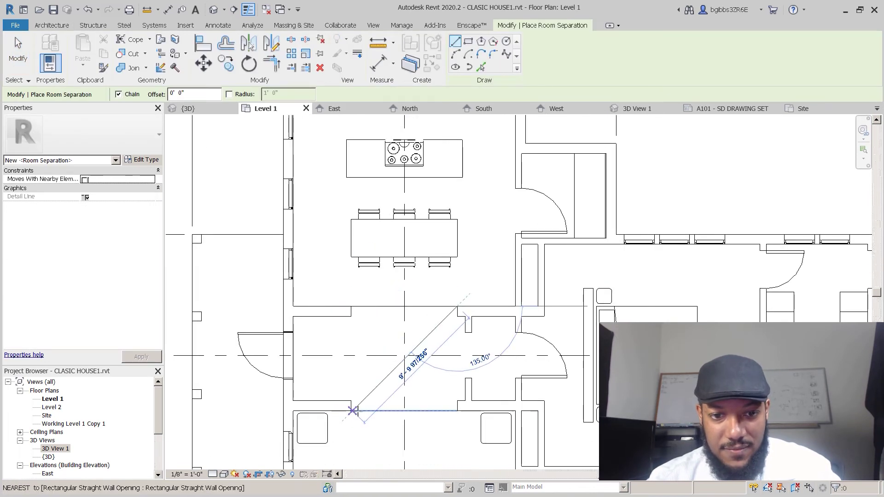
left_click(352, 411)
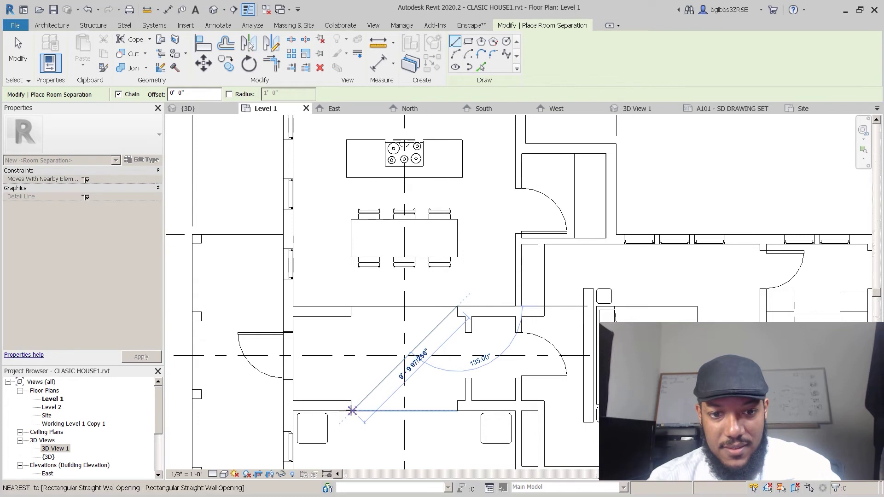
left_click(457, 411)
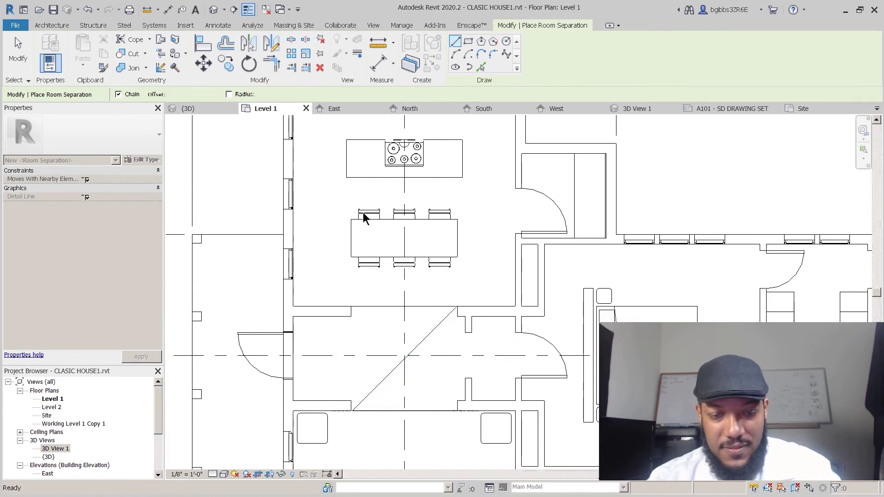
- Delete the stray diagonal room separation line crossing the entry hall
scroll(366, 217, "down", 2)
left_click(46, 27)
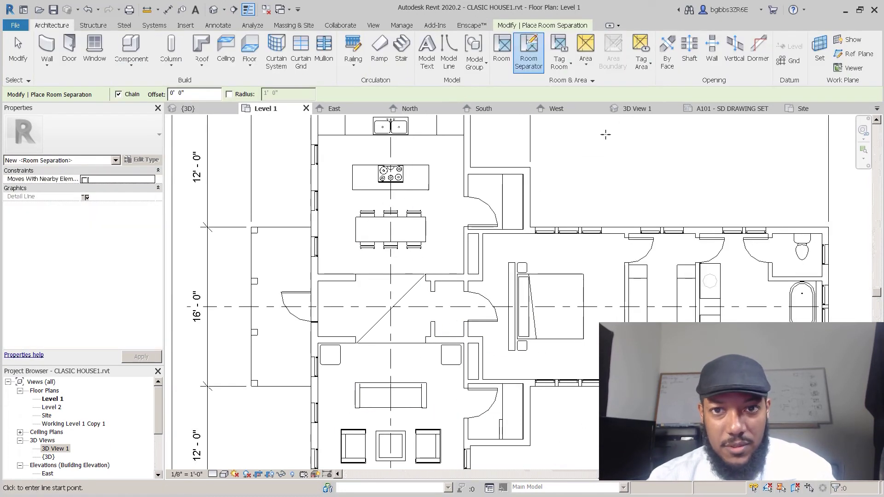
left_click(511, 56)
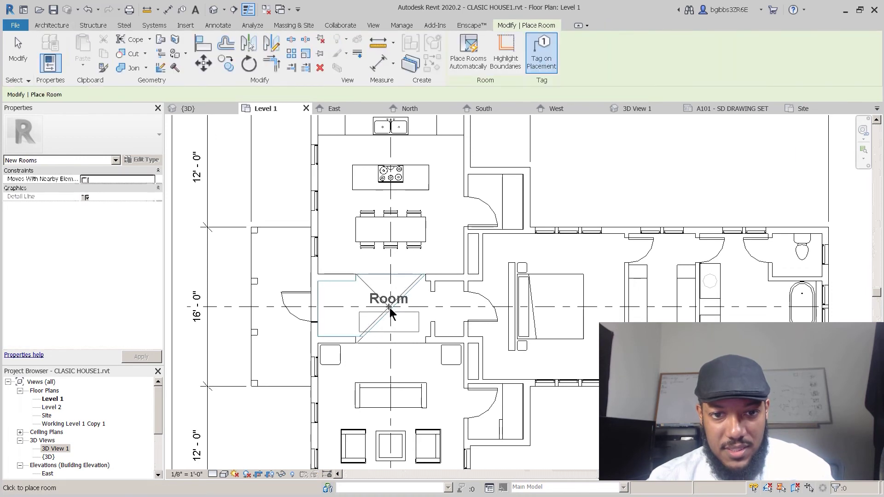
scroll(382, 313, "up", 2)
key("Escape")
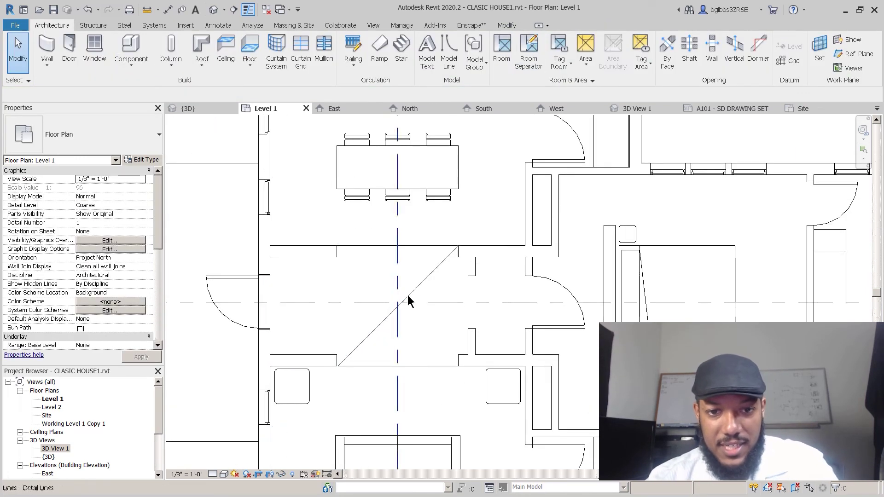
left_click(423, 280)
key("Delete")
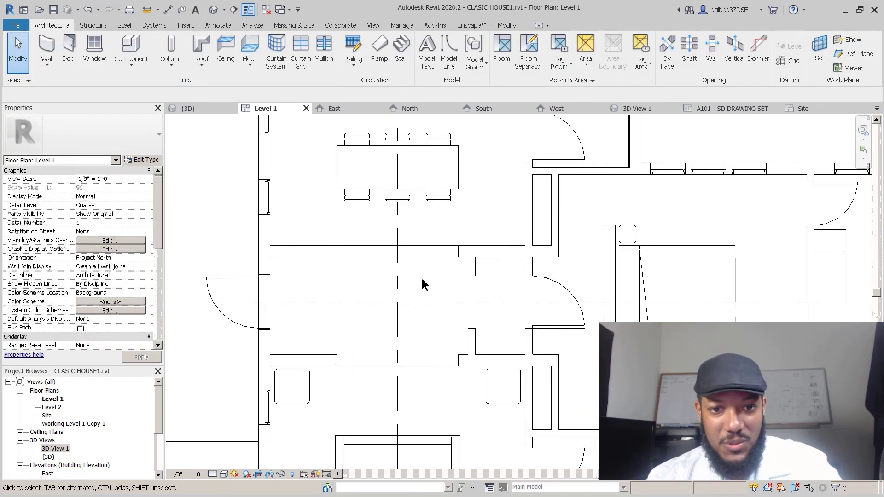
left_click(552, 46)
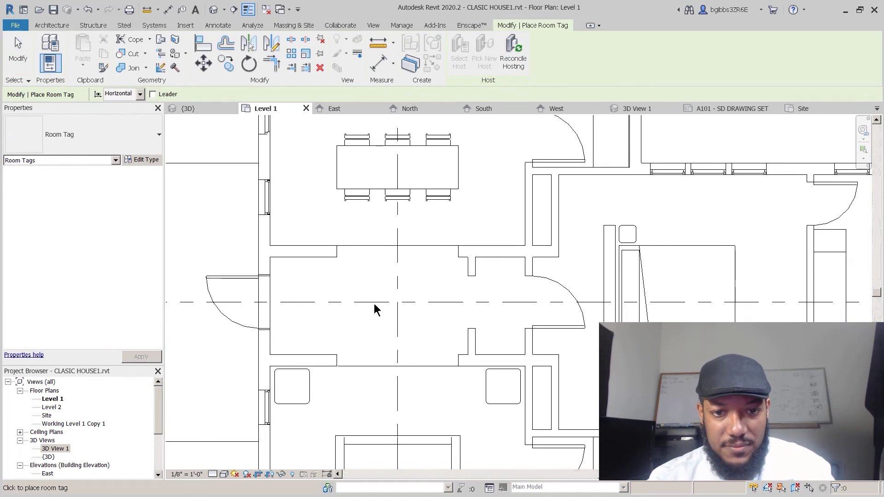
scroll(400, 279, "down", 1)
key("Escape")
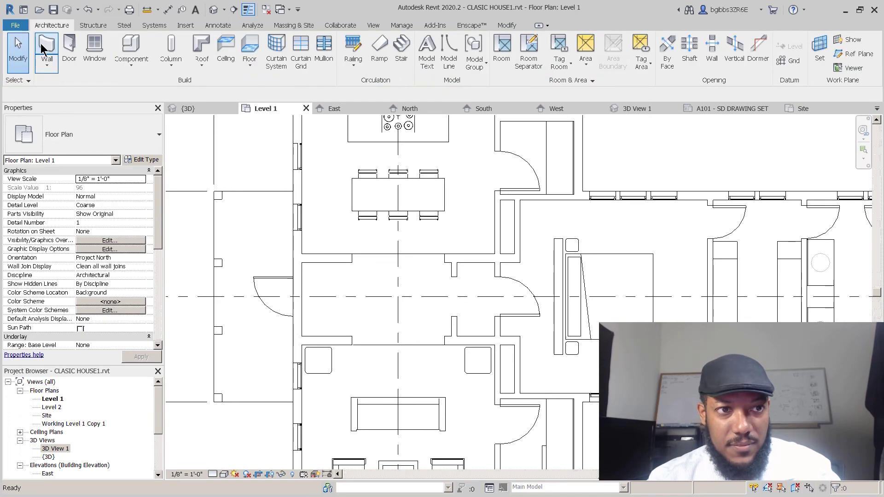
- Place tagged rooms in the kitchen and dining area, entry hall, living room, bedroom, closet and bathroom
middle_click_drag(434, 228, 430, 273)
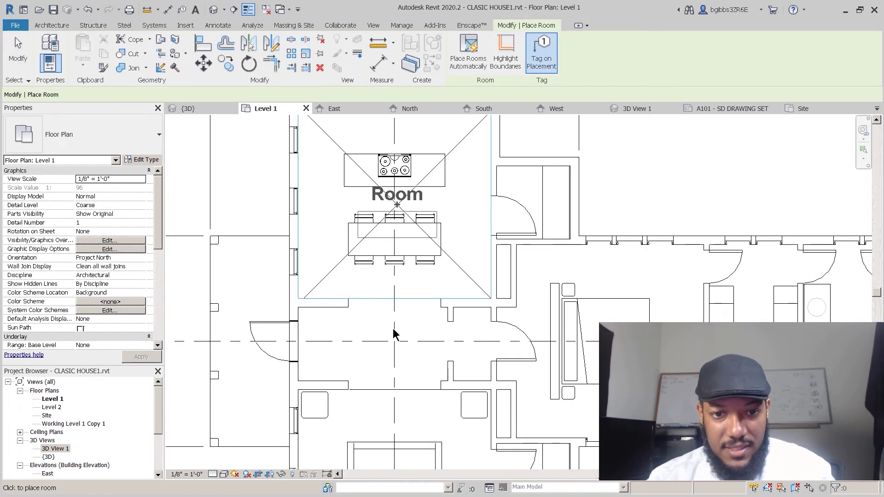
left_click(395, 341)
middle_click_drag(402, 367, 421, 211)
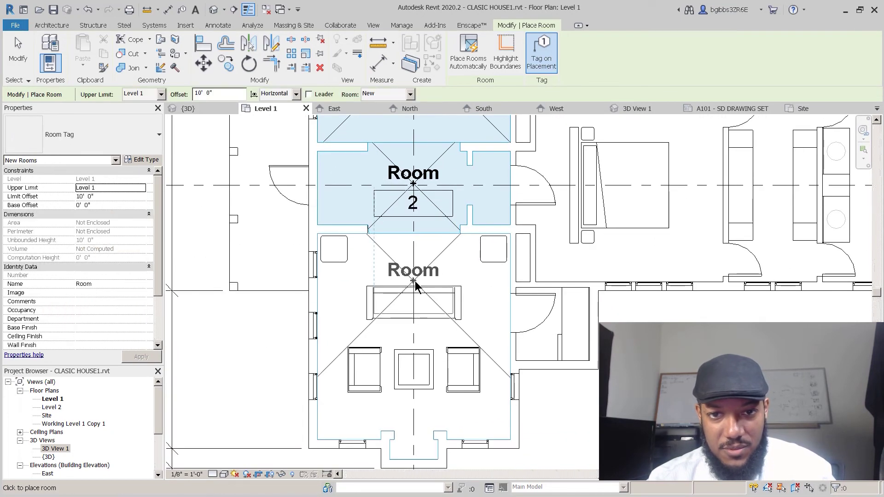
left_click(633, 186)
middle_click_drag(663, 211, 406, 265)
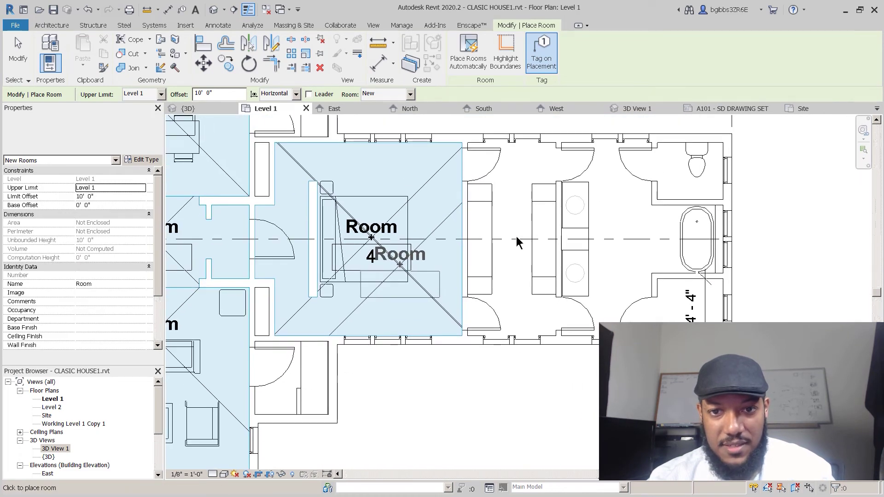
left_click(511, 243)
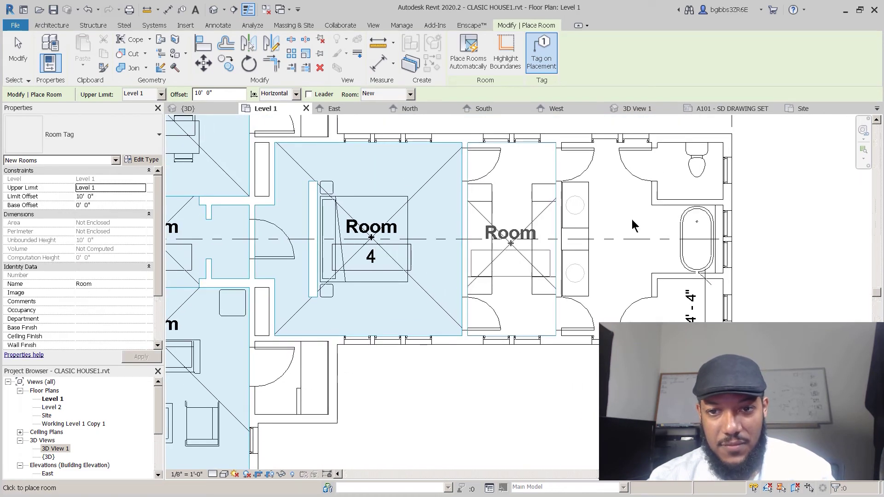
left_click(616, 238)
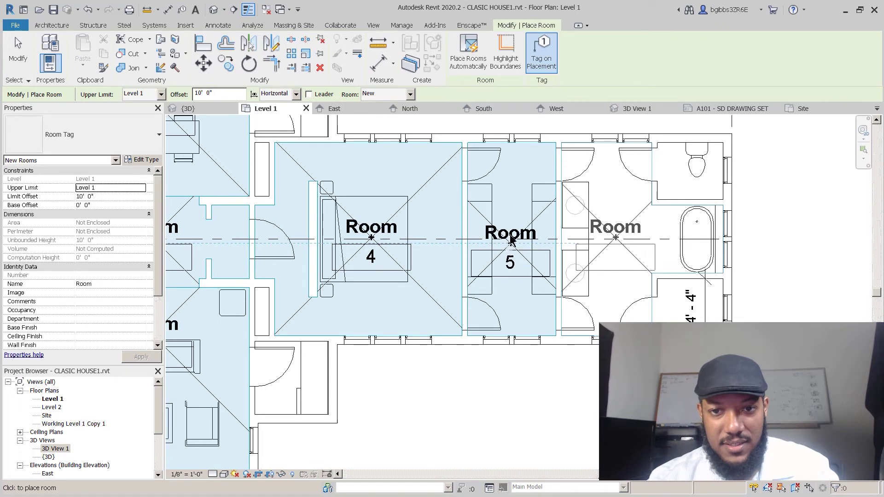
key("Escape")
- Move the closet's room tag up slightly to align it with the bedroom and bathroom tags
scroll(517, 242, "up", 1)
scroll(575, 253, "down", 1)
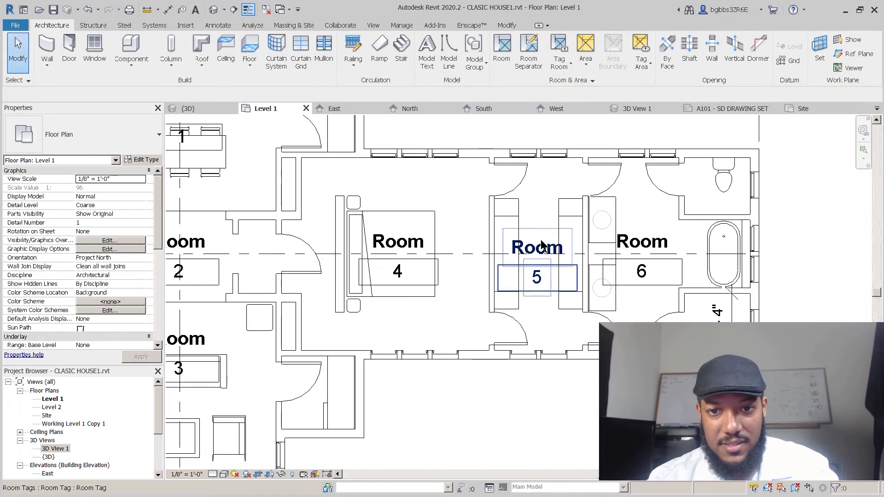
left_click(541, 246)
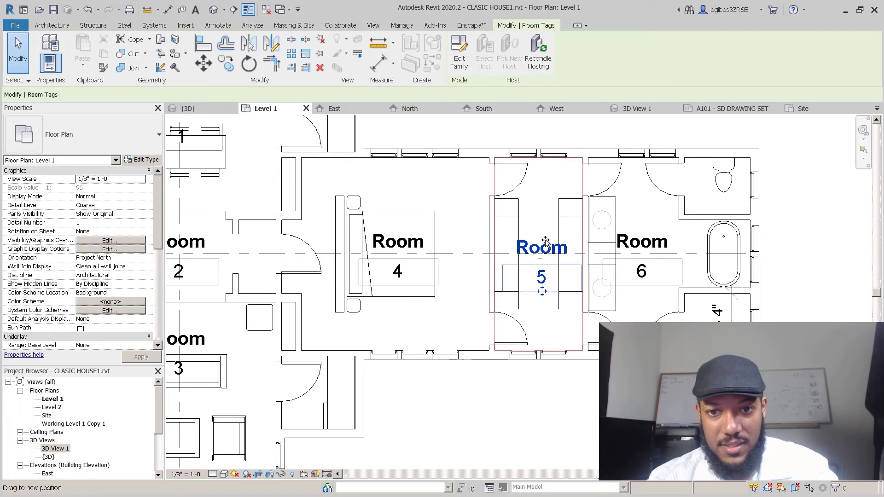
left_click_drag(542, 237, 542, 231)
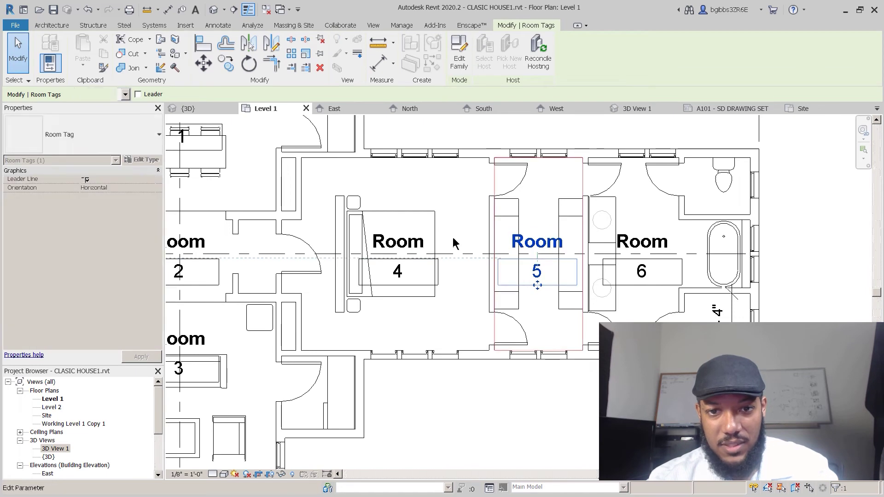
left_click(515, 309)
scroll(515, 309, "down", 2)
middle_click_drag(235, 295, 275, 301)
scroll(635, 322, "down", 2)
scroll(681, 232, "up", 1)
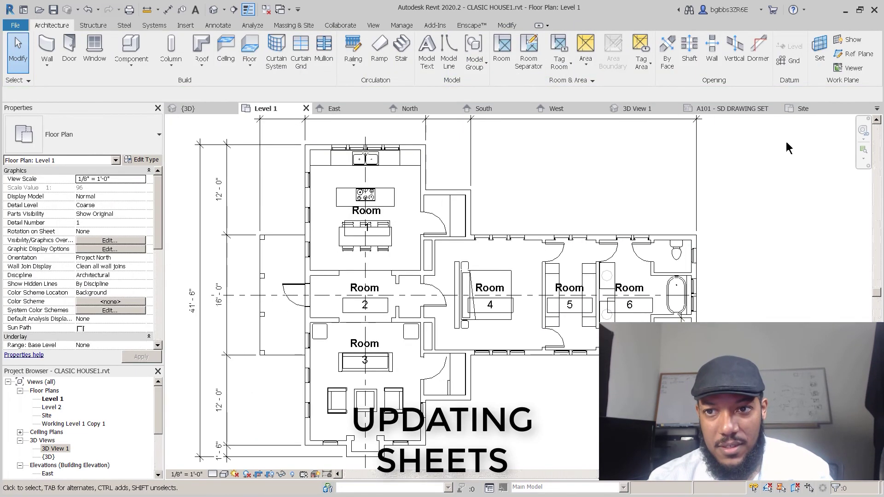
- Open sheet A101 - SD DRAWING SET and move the four elevation viewports up toward the sheet's upper border
left_click(750, 108)
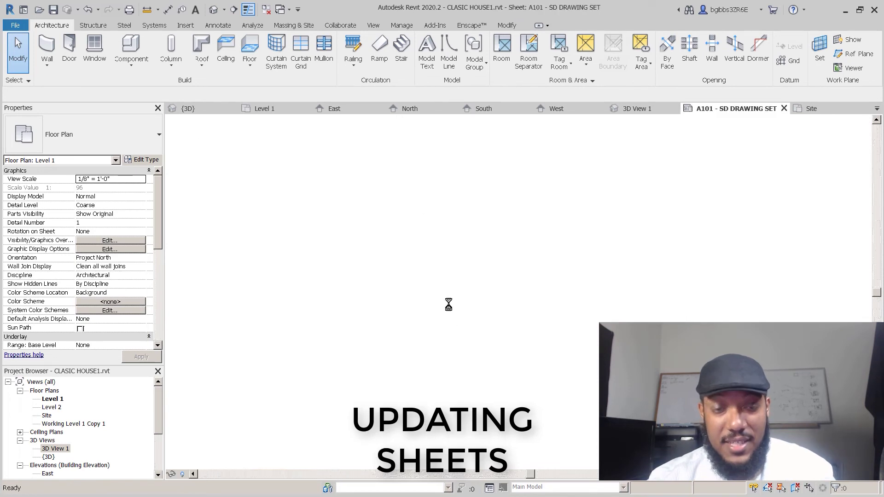
scroll(455, 321, "down", 1)
scroll(350, 334, "up", 1)
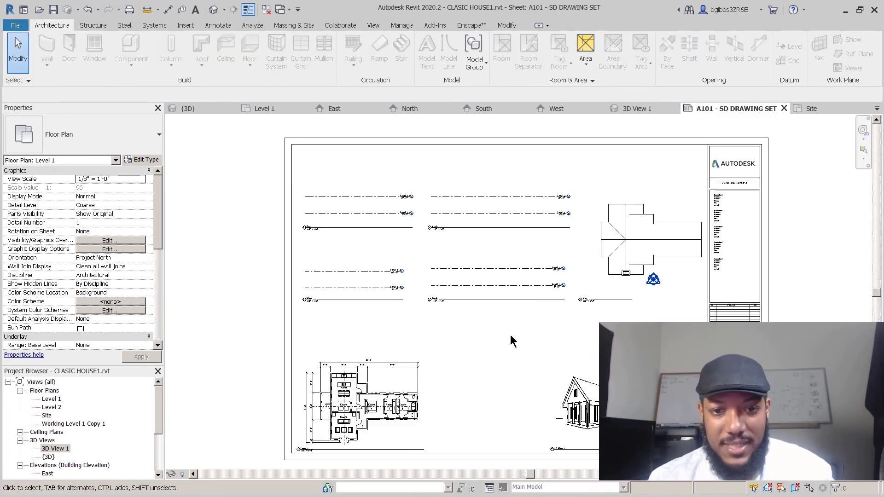
left_click_drag(535, 325, 344, 183)
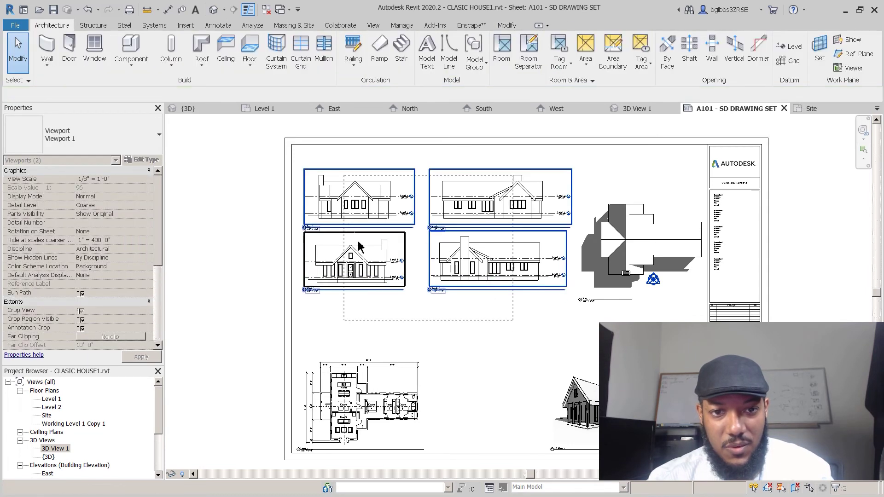
left_click_drag(369, 282, 369, 266)
left_click(399, 376)
- Activate the Level 1 viewport on the sheet, try a 1/4" = 1'-0" scale, and set it to 3/16" = 1'-0"
left_click(253, 436)
double_click(299, 440)
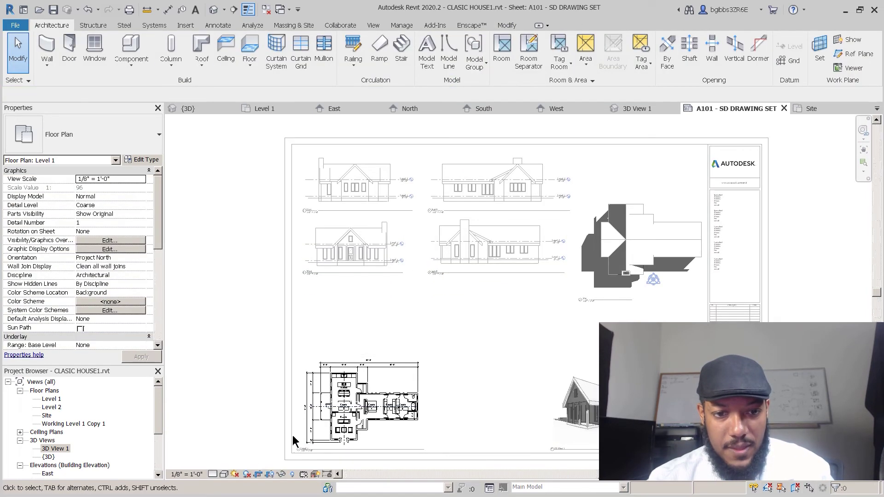
left_click(182, 474)
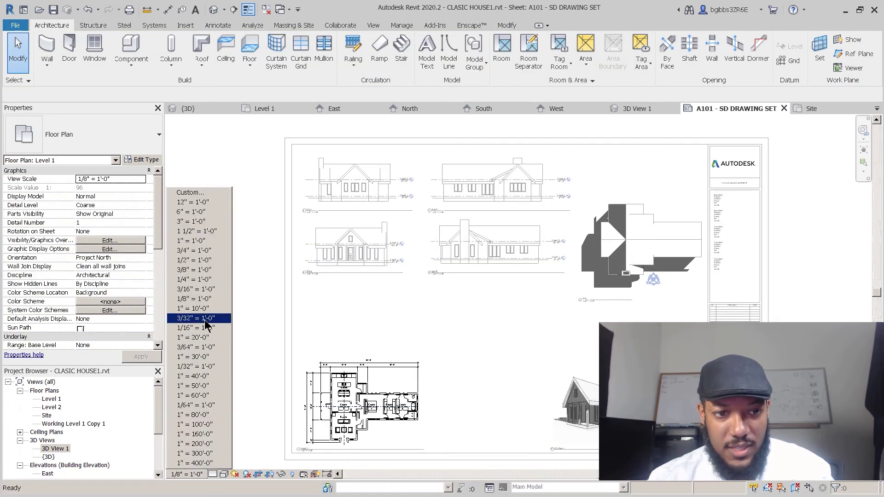
left_click(204, 282)
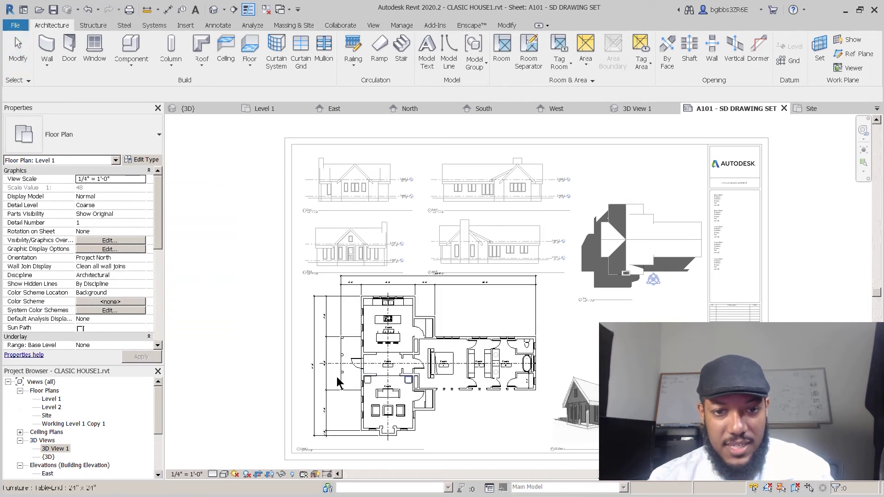
left_click(186, 474)
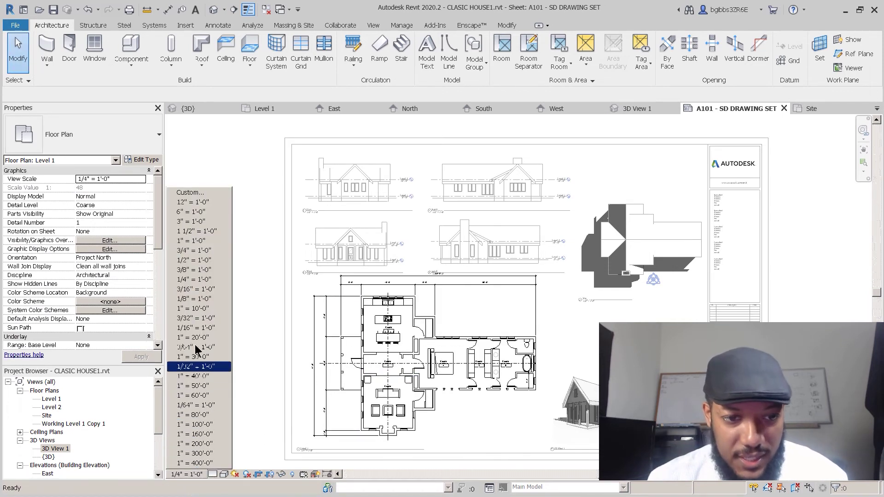
left_click(200, 291)
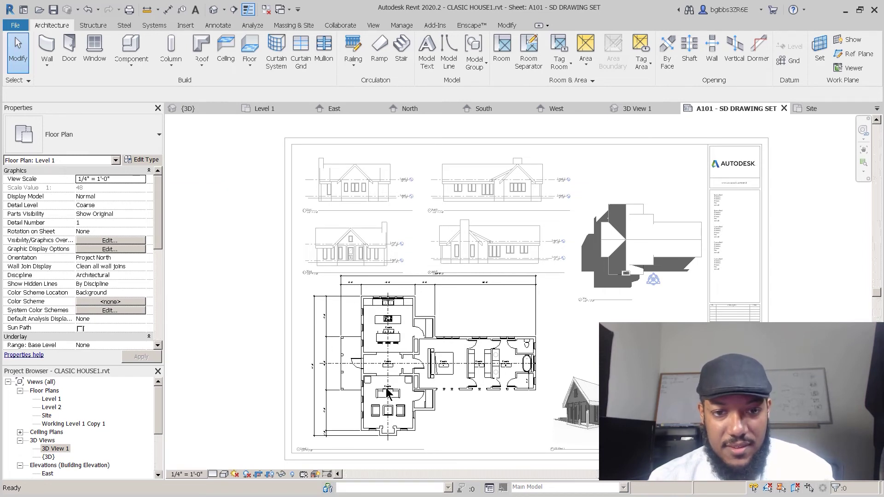
double_click(331, 258)
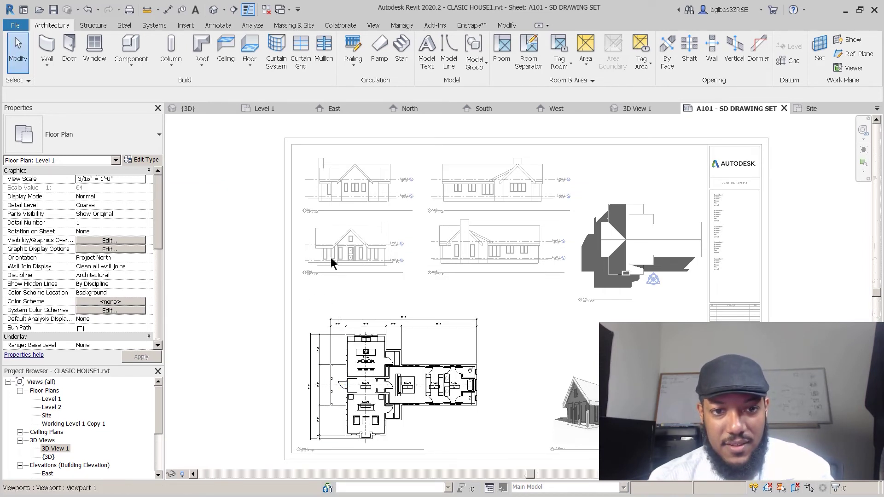
- Select the four elevation viewports and set their view scale to 3/16" = 1'-0"
left_click_drag(524, 300, 394, 187)
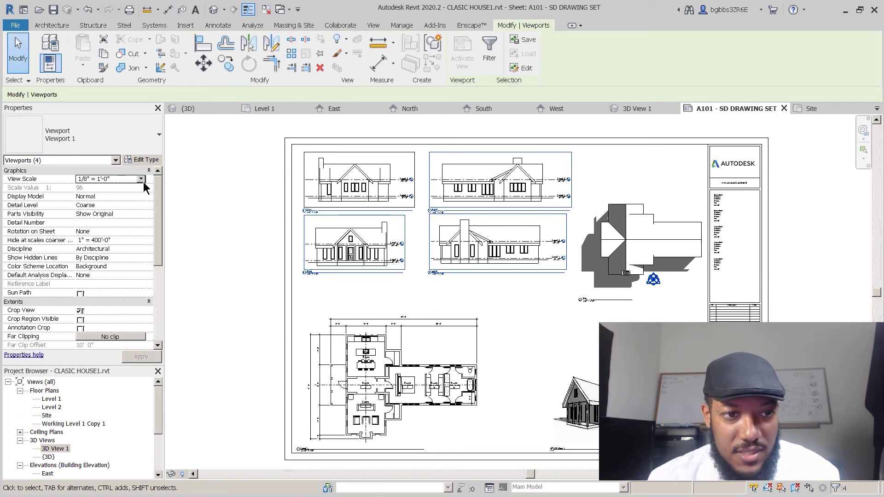
left_click(144, 182)
left_click(98, 223)
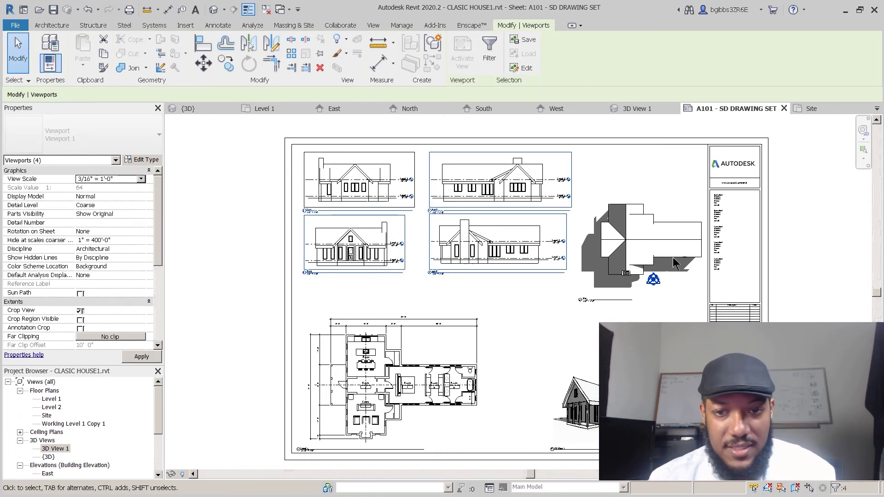
left_click(544, 316)
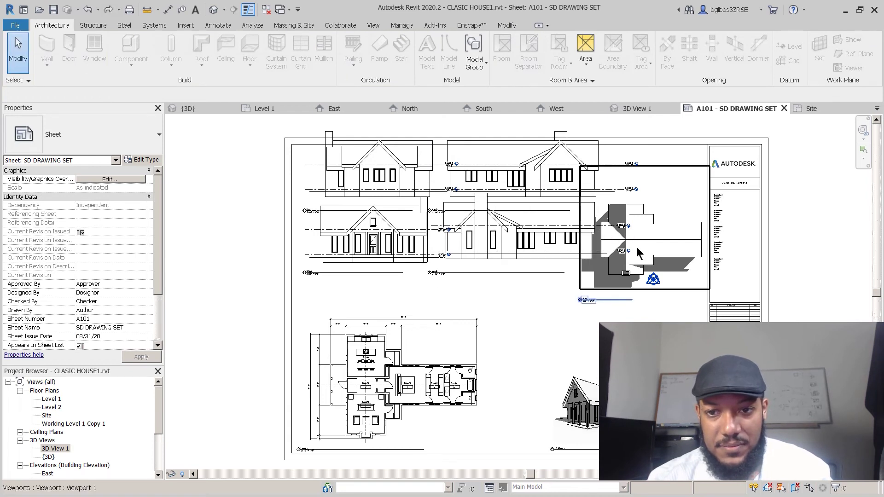
- Move the Site viewport outside the sheet's left border and shift the two leftmost elevations over beside the title block
left_click_drag(640, 253, 240, 262)
left_click_drag(404, 280, 682, 186)
- Draw a vertical detail line from the Level 1 plan's main outer wall up past the sheet's upper border as an alignment guide
scroll(292, 342, "up", 2)
scroll(295, 350, "up", 1)
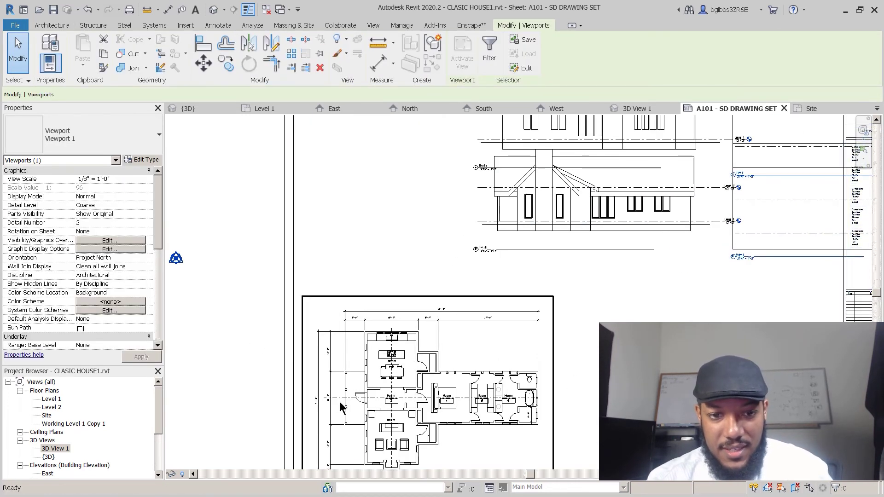
scroll(383, 386, "up", 4)
key("d")
key("l")
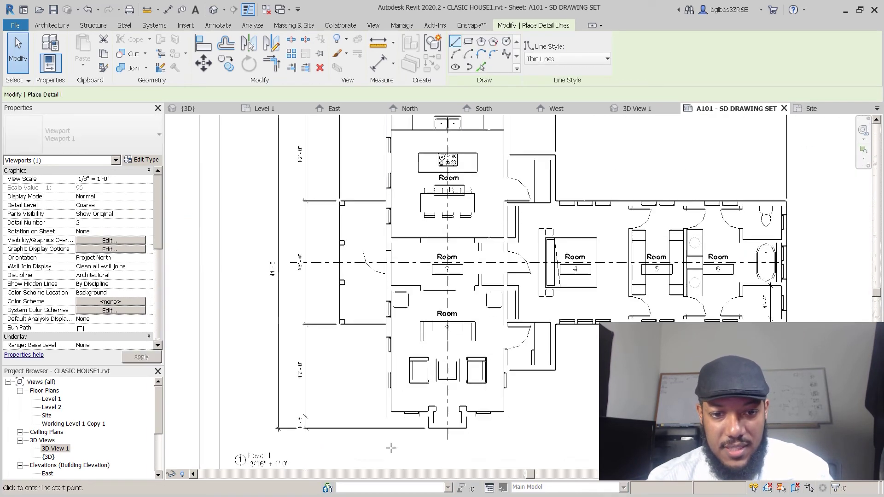
left_click(383, 392)
scroll(384, 429, "down", 6)
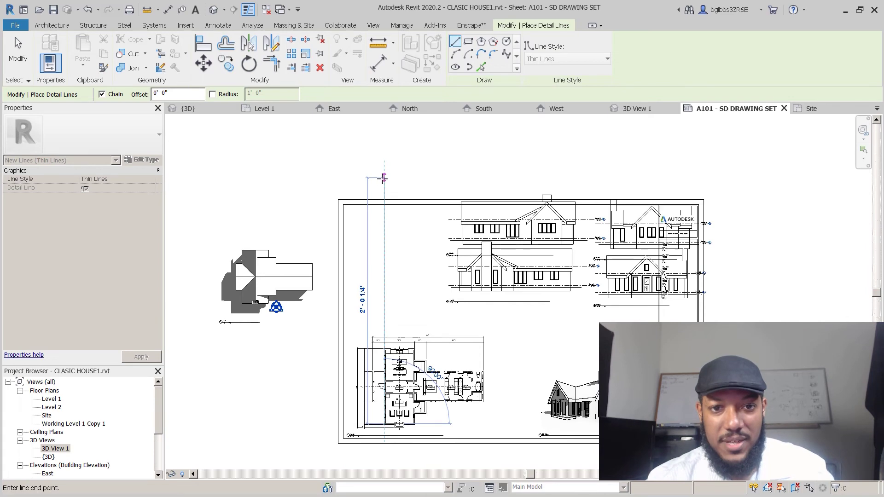
left_click(383, 177)
key("Escape")
- Move the South elevation viewport over the Level 1 plan, near the vertical guide line
scroll(410, 292, "up", 2)
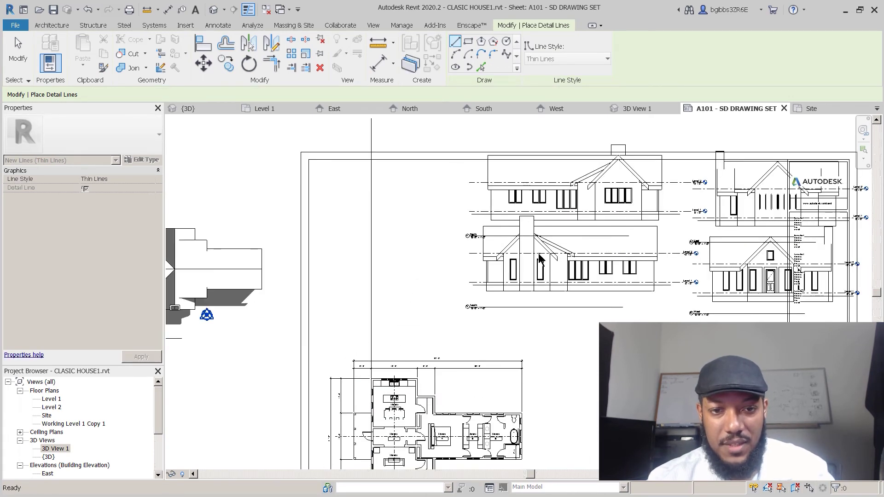
scroll(473, 311, "up", 3)
middle_click_drag(480, 285, 488, 291)
scroll(489, 291, "down", 2)
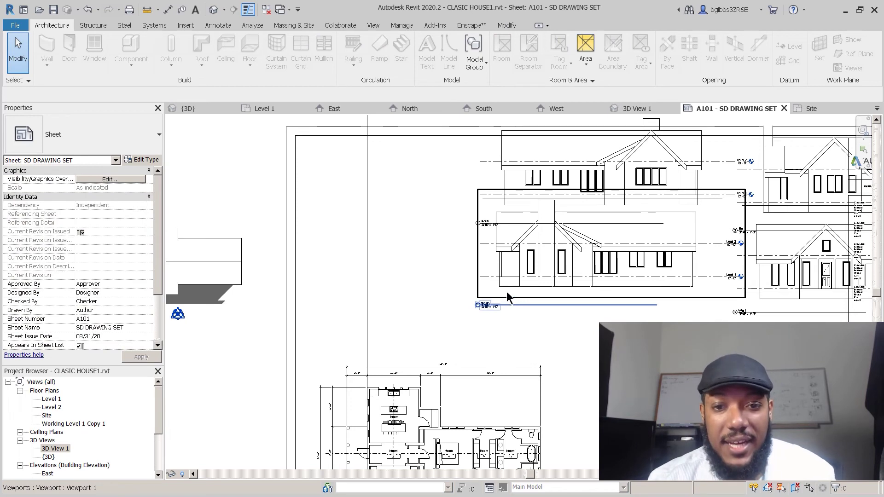
scroll(442, 293, "up", 2)
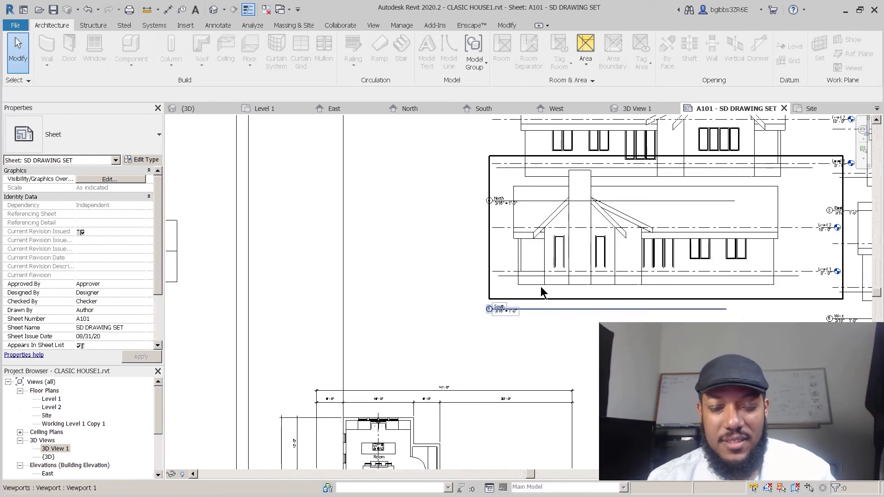
left_click_drag(541, 287, 372, 308)
key("d")
key("l")
scroll(345, 306, "up", 2)
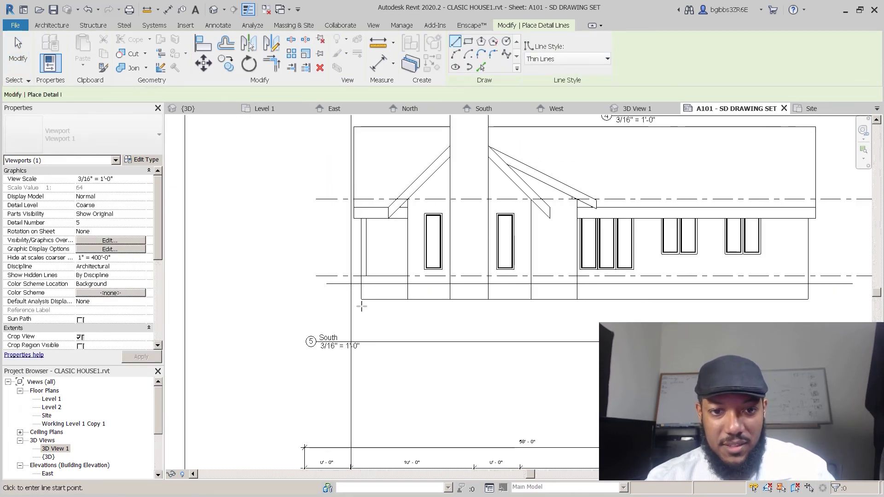
key("Escape")
key("Escape")
scroll(372, 270, "down", 2)
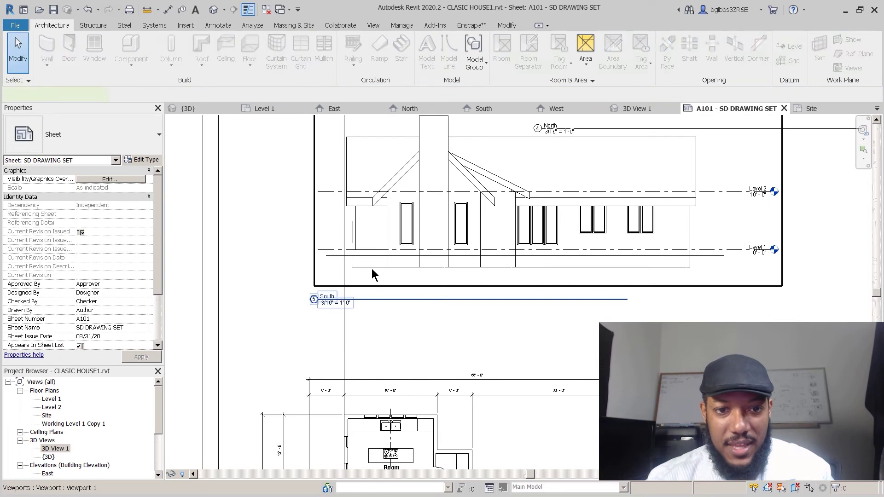
- Line up the South elevation's outer wall edge with the vertical guide line and lower the viewport to just above the Level 1 plan
left_click(372, 271)
scroll(372, 271, "up", 2)
key("Right")
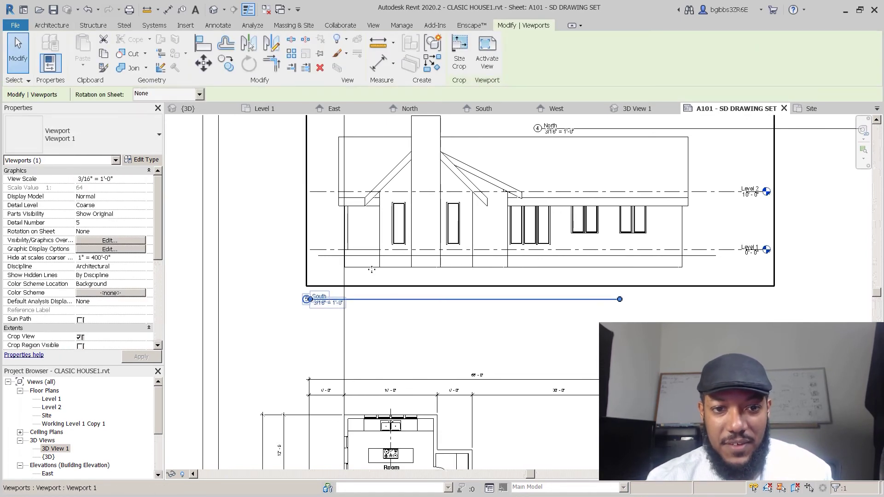
left_click_drag(373, 284, 380, 369)
scroll(380, 368, "down", 3)
middle_click_drag(387, 245, 386, 237)
middle_click_drag(367, 294, 376, 351)
- Move the North elevation viewport above the South elevation, with its outer wall edge on the vertical guide line
left_click(516, 184)
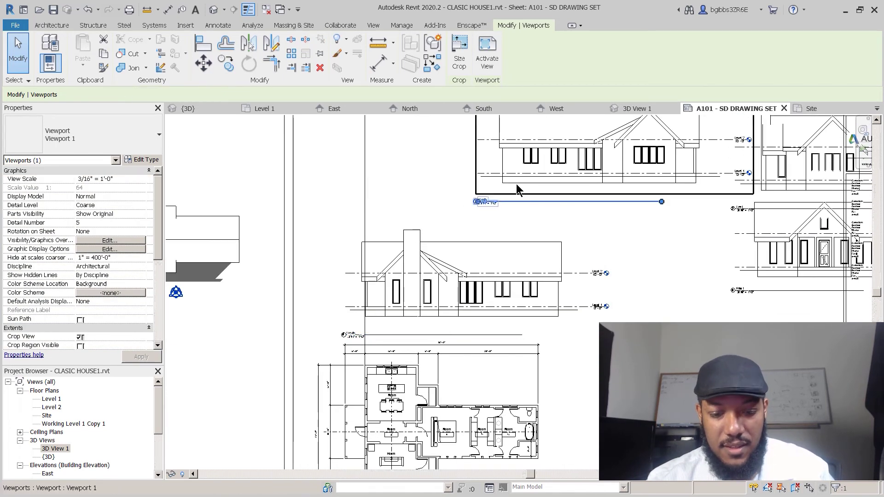
scroll(507, 177, "up", 3)
key("m")
key("v")
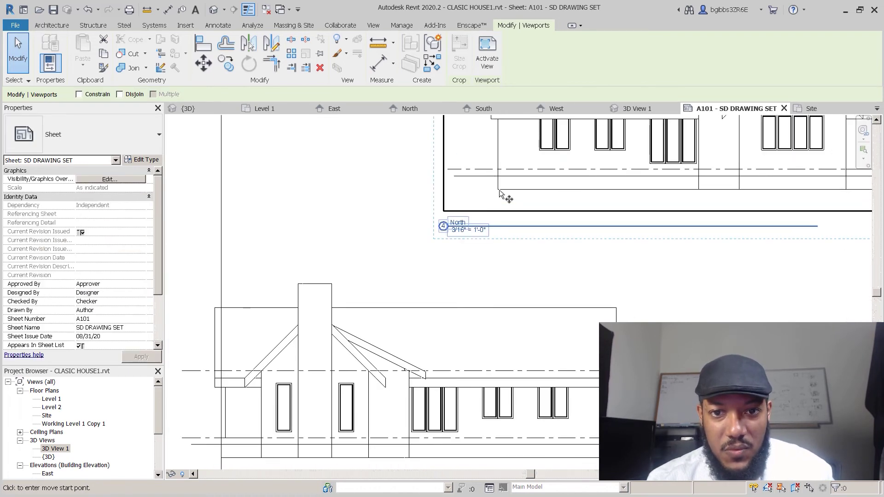
left_click(502, 196)
left_click(232, 193)
scroll(397, 259, "down", 4)
middle_click_drag(433, 380, 451, 253)
middle_click_drag(601, 177, 567, 246)
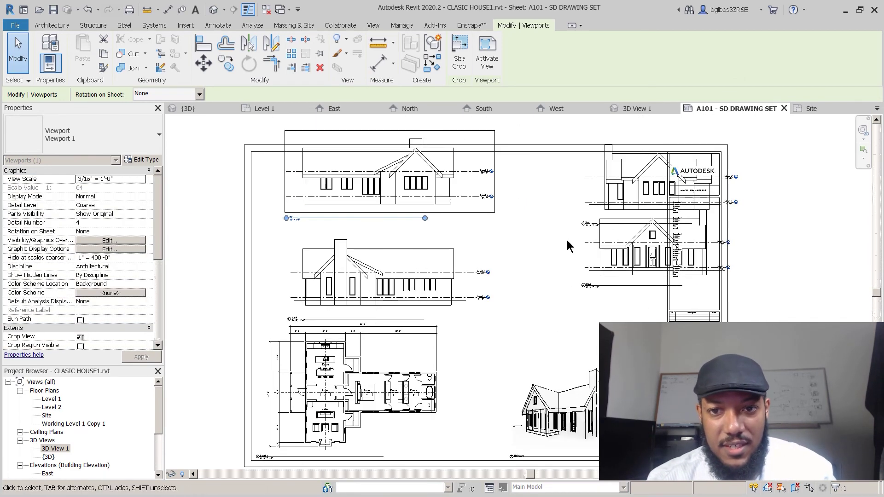
- Undo the last upward move of the North elevation viewport and delete the vertical guide line
scroll(474, 225, "up", 2)
key("Escape")
scroll(477, 223, "down", 4)
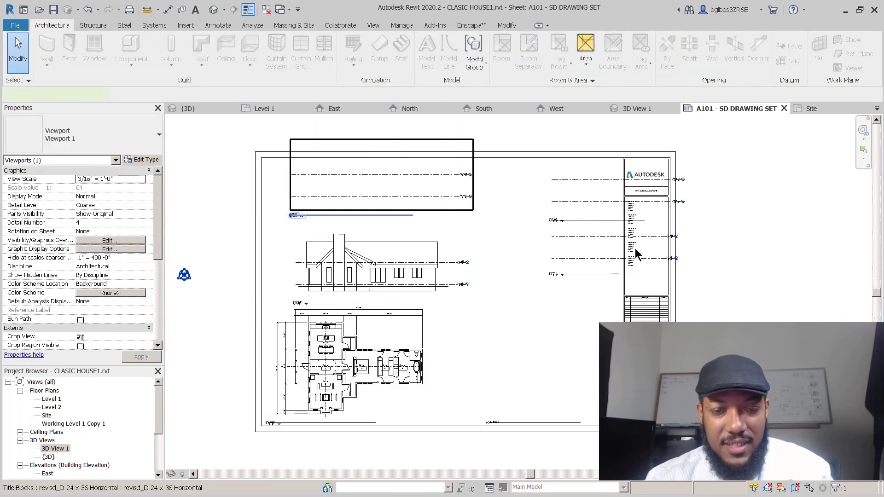
key("ctrl+z")
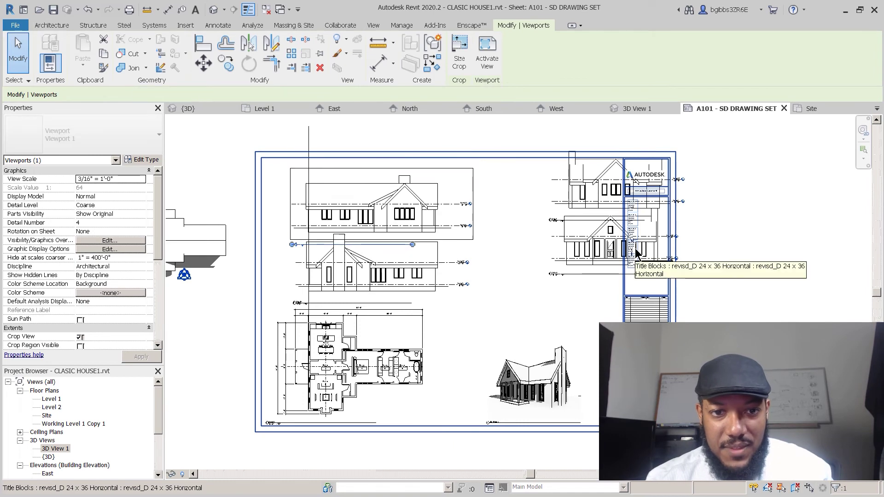
key("Escape")
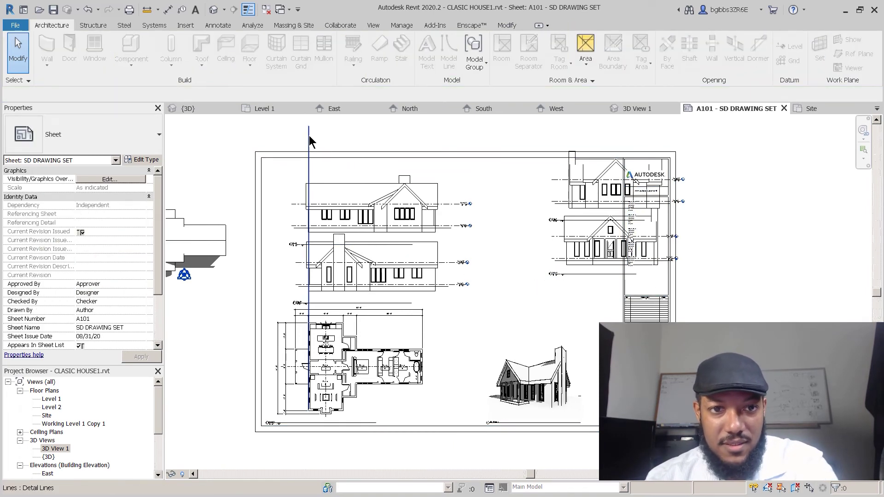
- Shift the North elevation up slightly and place the West elevation beside the South elevation with their base lines aligned
left_click(434, 210)
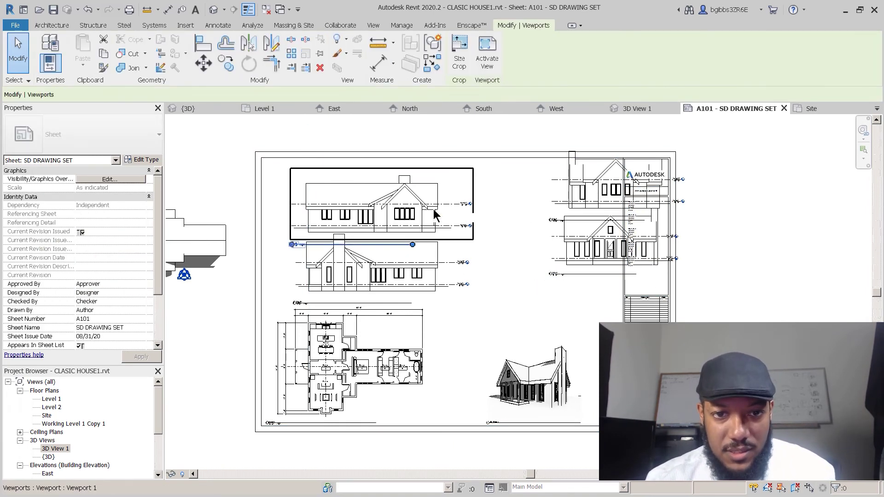
left_click_drag(433, 209, 433, 194)
left_click(488, 250)
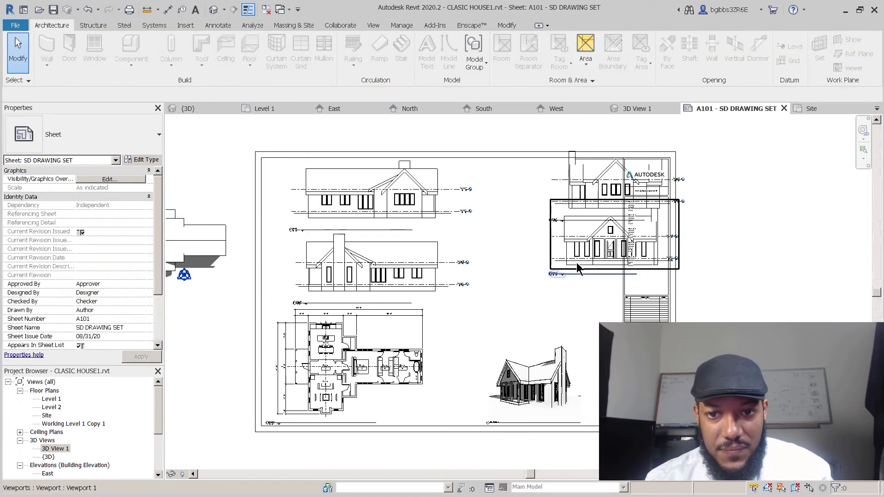
left_click_drag(538, 291, 485, 317)
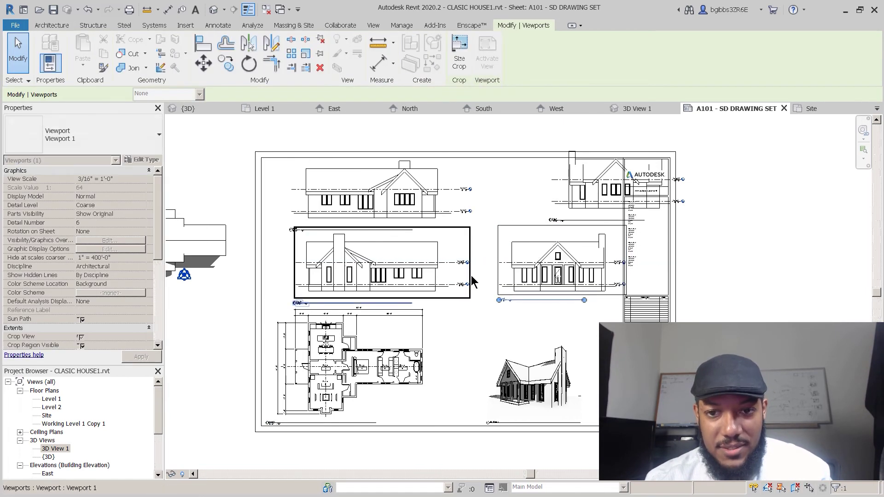
left_click_drag(508, 277, 508, 277)
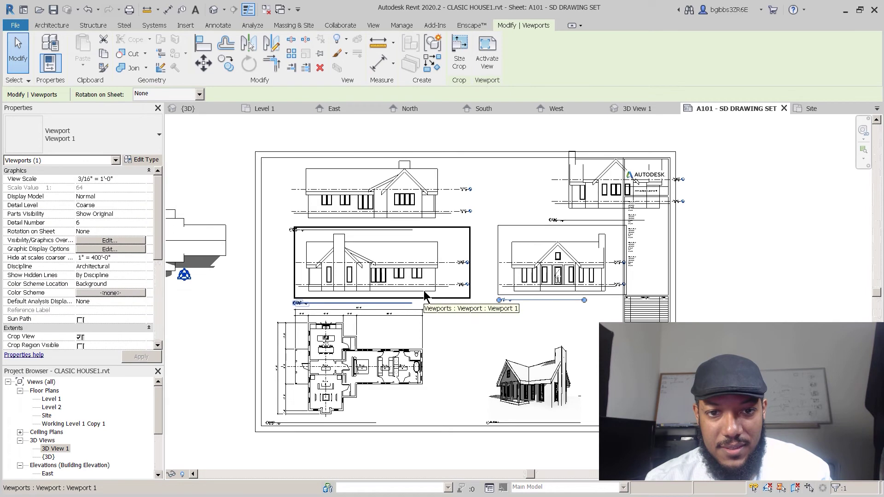
middle_click_drag(371, 336, 392, 323)
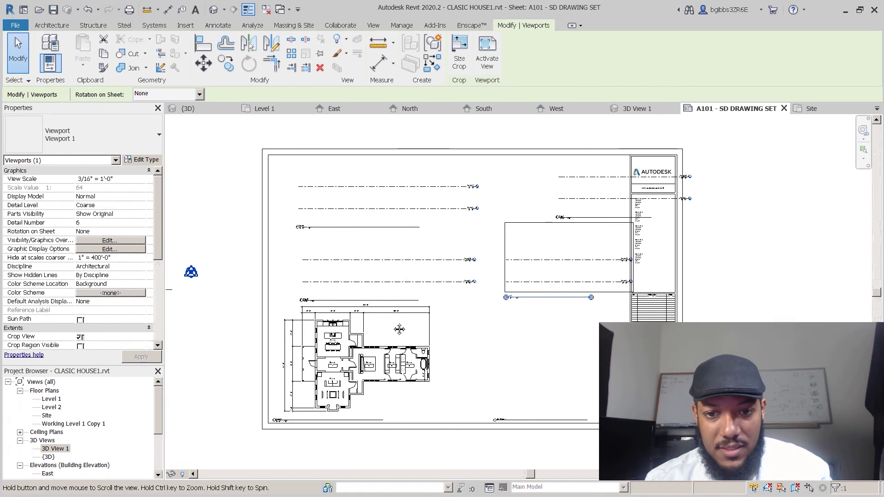
- Move the 3D view and the East and West elevations outside the sheet, and shift the North, South and Level 1 viewports beside the title block
left_click_drag(521, 362, 181, 355)
left_click_drag(626, 320, 795, 180)
left_click_drag(473, 392, 364, 205)
left_click_drag(456, 346, 630, 345)
left_click(446, 255)
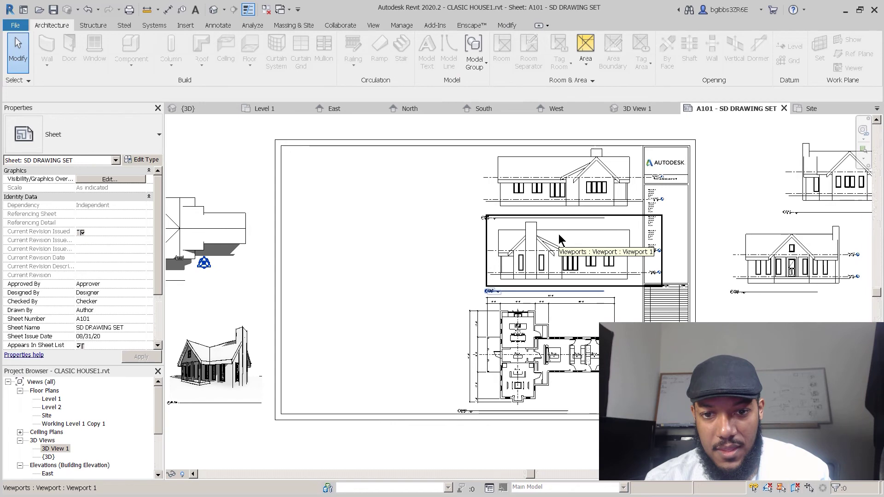
- Draw a new vertical detail line from the Level 1 plan's main outer wall up through the South and North elevations
scroll(524, 306, "up", 3)
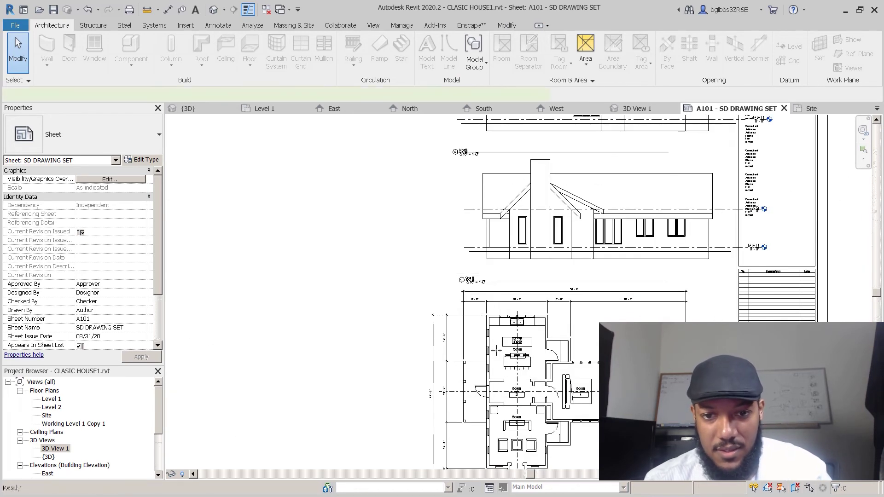
key("d")
key("l")
scroll(498, 361, "up", 3)
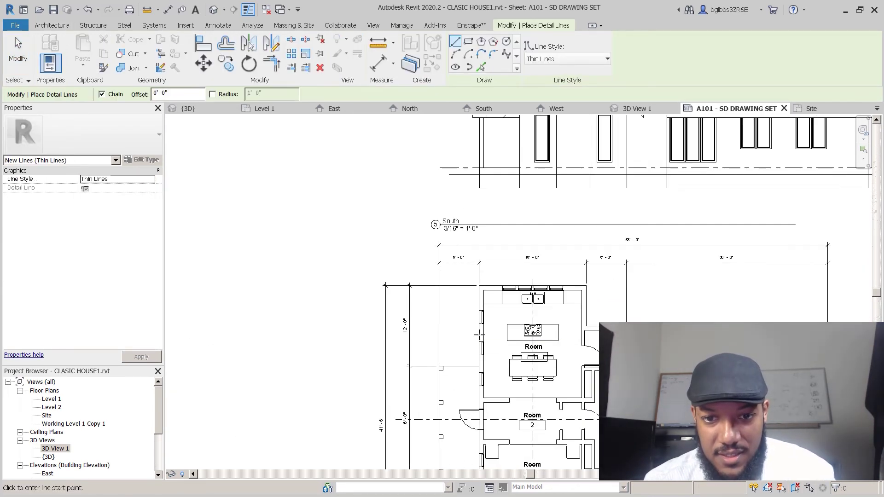
scroll(480, 421, "down", 4)
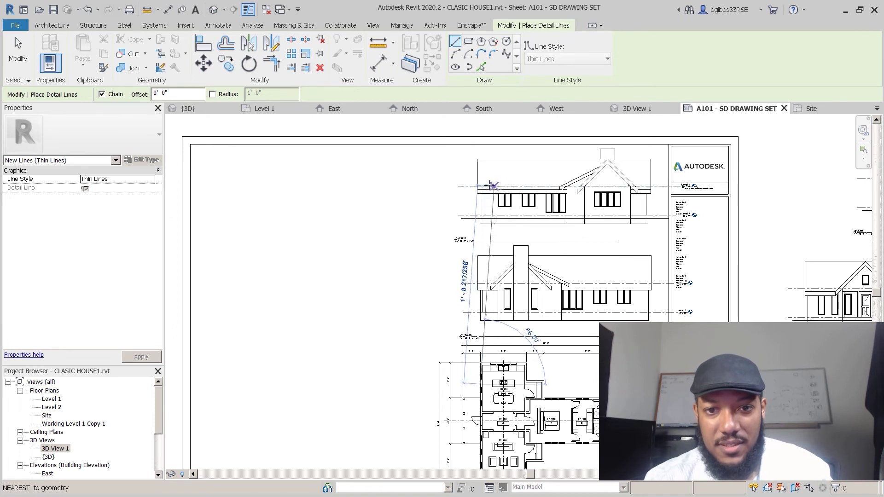
middle_click_drag(471, 155, 477, 180)
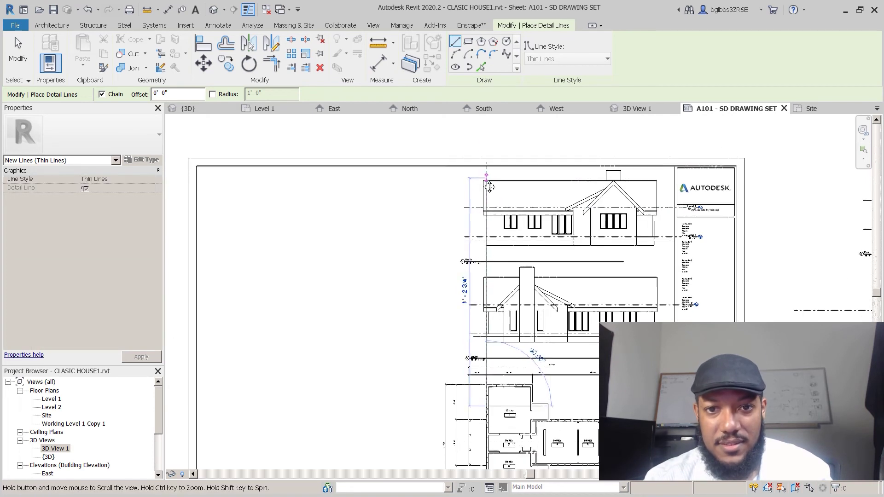
left_click(482, 142)
key("Escape")
scroll(504, 302, "up", 3)
key("Escape")
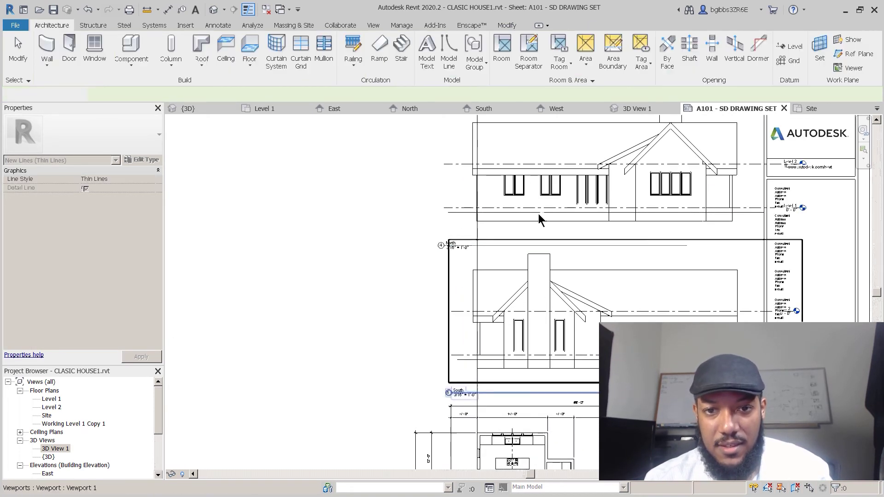
- Move the North and South elevations together so the South elevation's main wall meets the guide line, and delete the guide
left_click(534, 293)
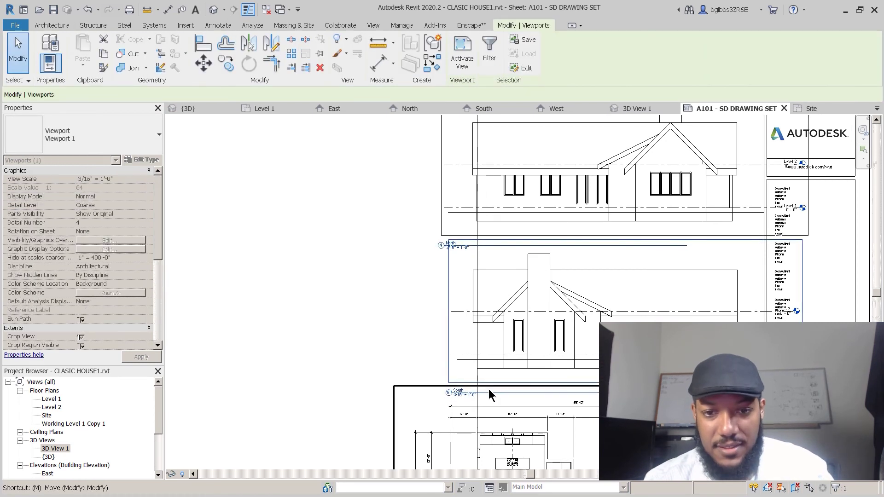
scroll(523, 304, "up", 5)
key("m")
key("v")
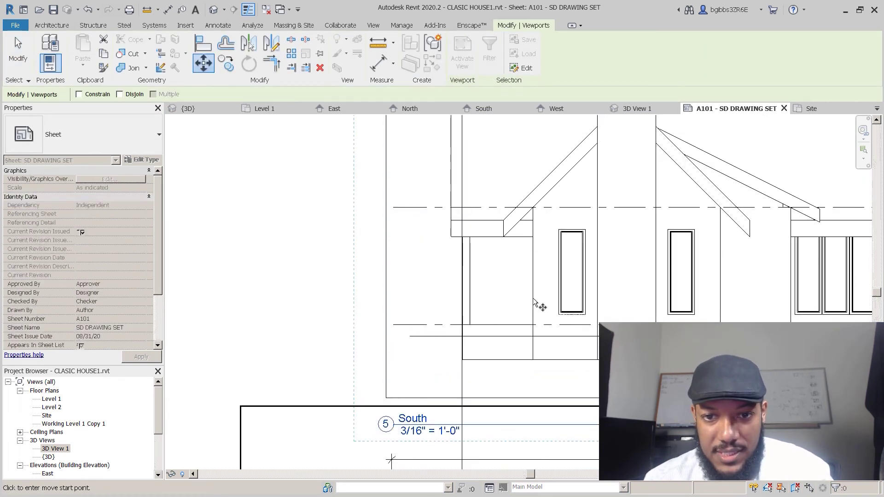
left_click(505, 299)
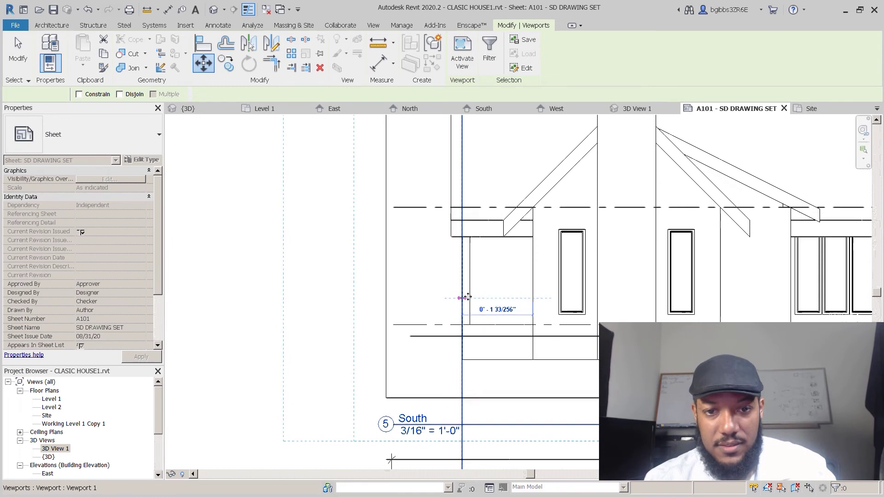
scroll(468, 297, "down", 5)
key("Escape")
key("Escape")
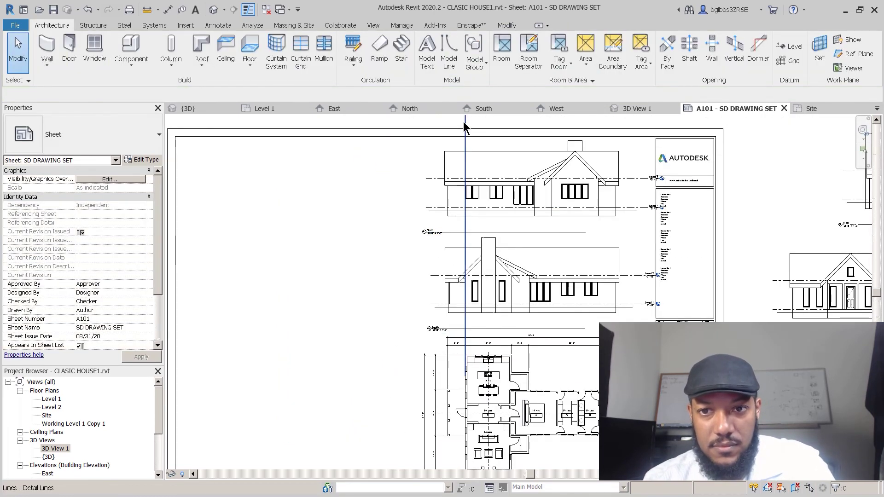
- Activate the North elevation viewport and pull its level line ends back clear of the title block
scroll(615, 207, "up", 4)
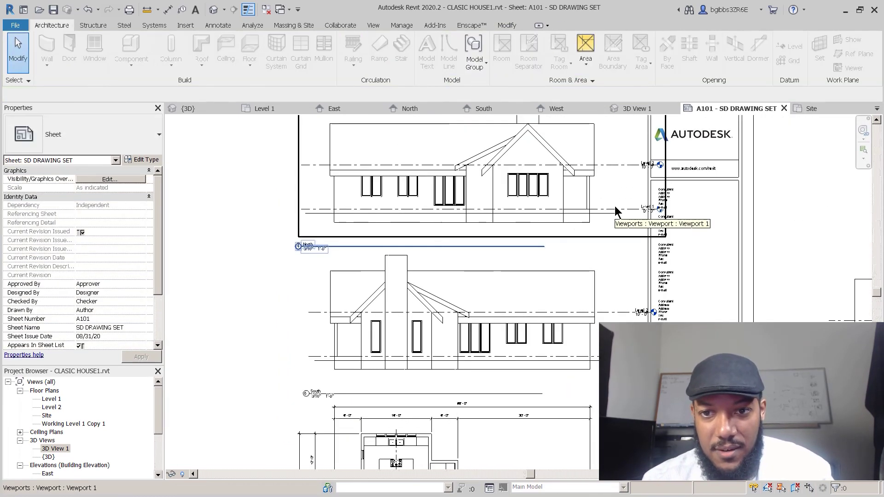
scroll(622, 193, "up", 2)
double_click(631, 178)
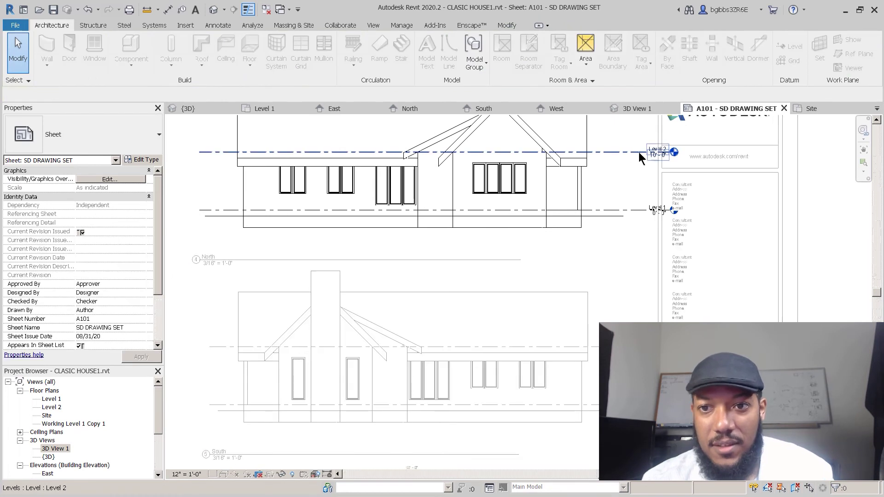
left_click(639, 153)
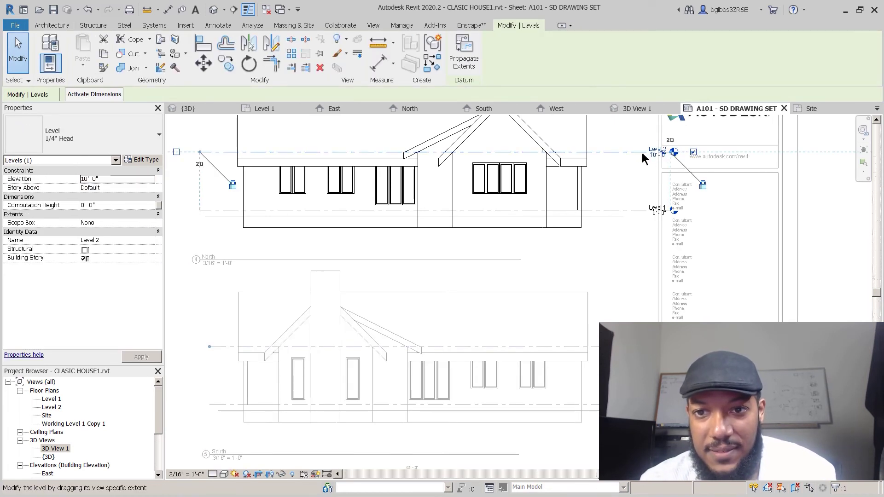
left_click_drag(642, 153, 621, 269)
- Activate the South elevation viewport, pull its level line ends back clear of the title block, and deactivate the view
double_click(621, 269)
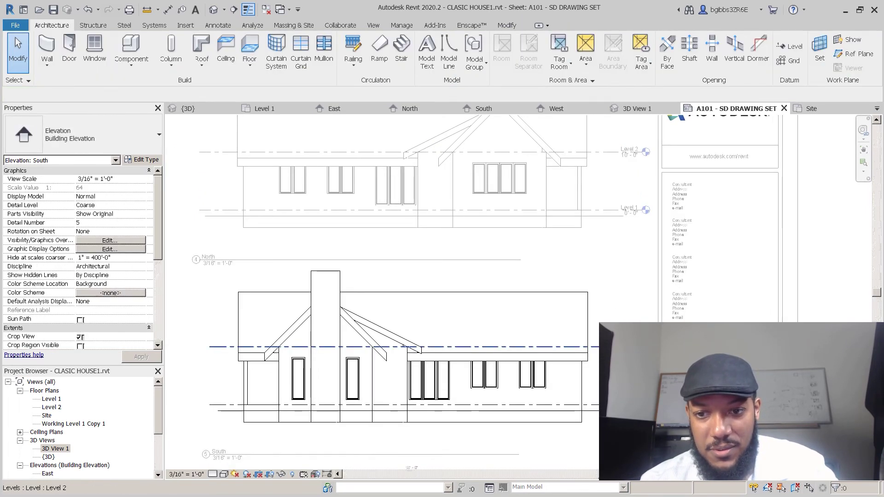
left_click(645, 347)
scroll(658, 383, "up", 3)
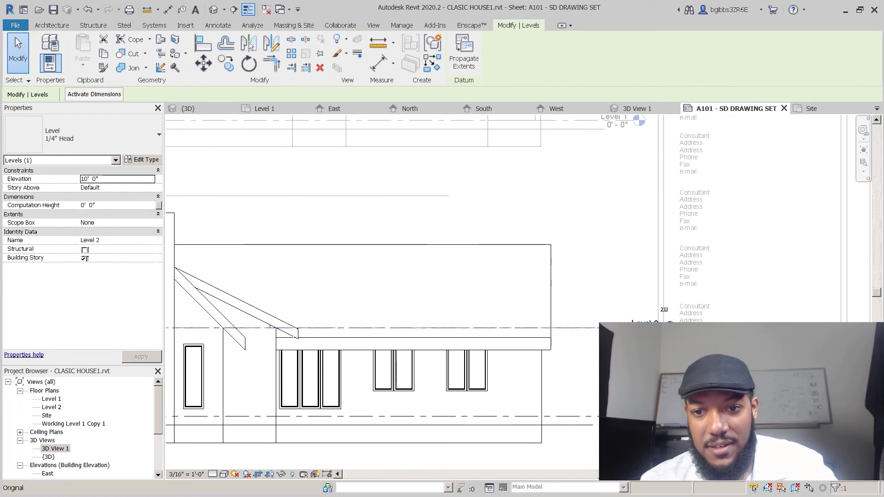
left_click_drag(664, 328, 633, 328)
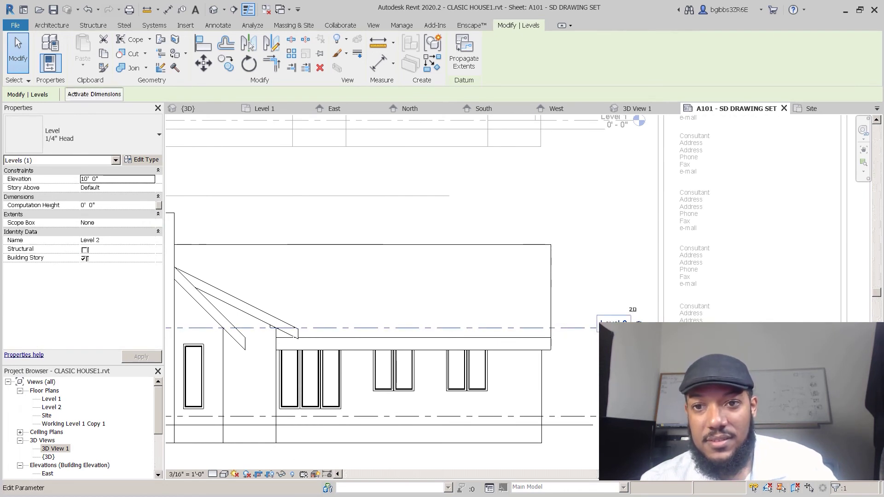
left_click(612, 240)
scroll(614, 247, "down", 4)
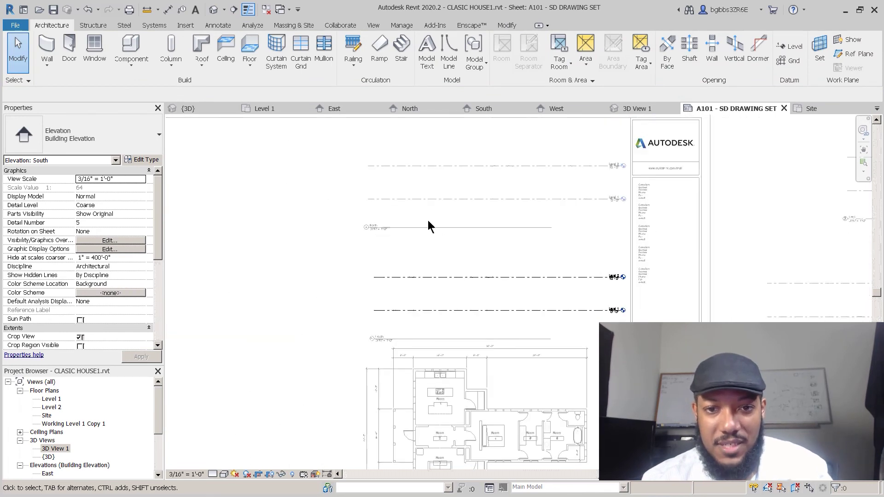
double_click(345, 220)
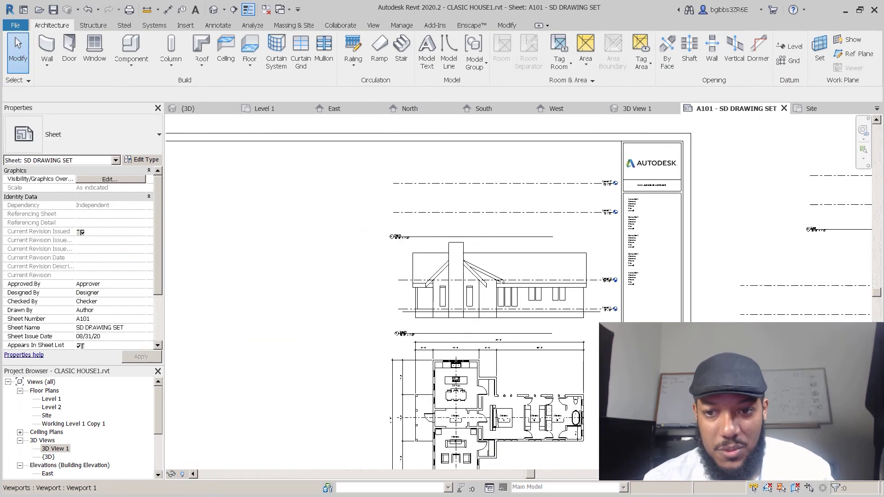
- Move the West elevation onto the sheet beside the South elevation, and the East elevation above it beside the North elevation
scroll(574, 305, "down", 2)
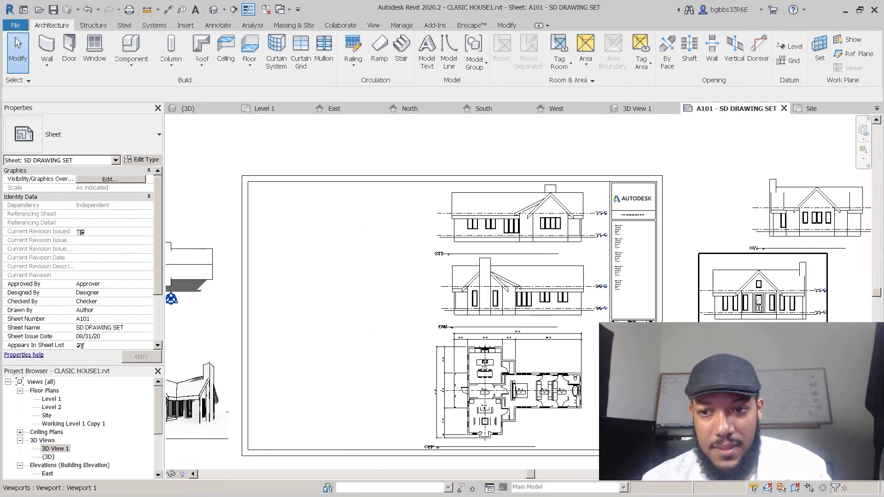
left_click(755, 321)
left_click_drag(755, 321, 351, 325)
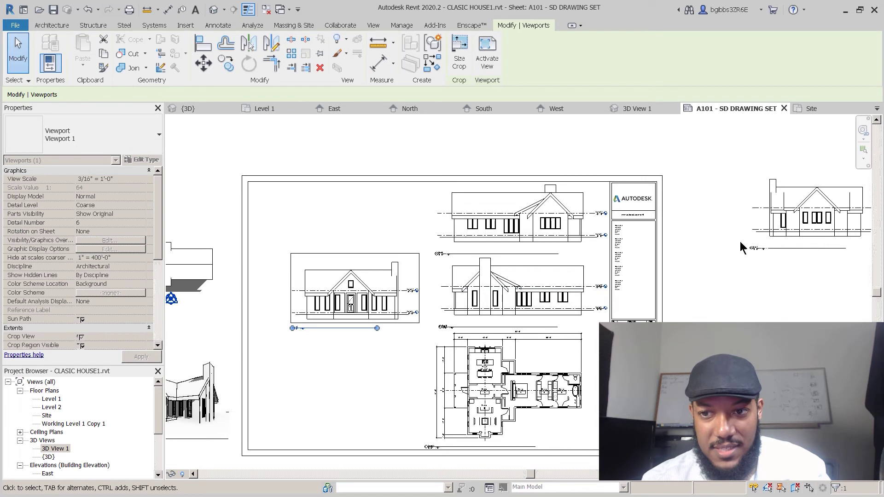
left_click(783, 234)
left_click_drag(783, 234, 317, 242)
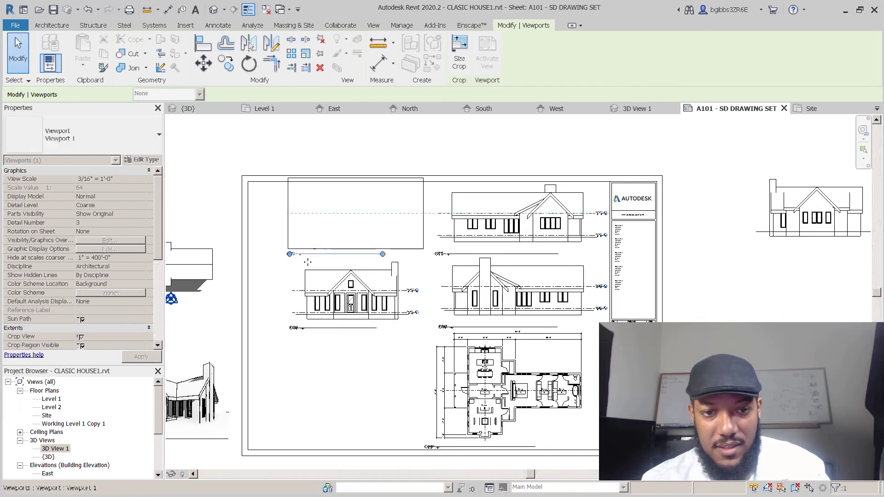
left_click(330, 359)
scroll(338, 305, "up", 3)
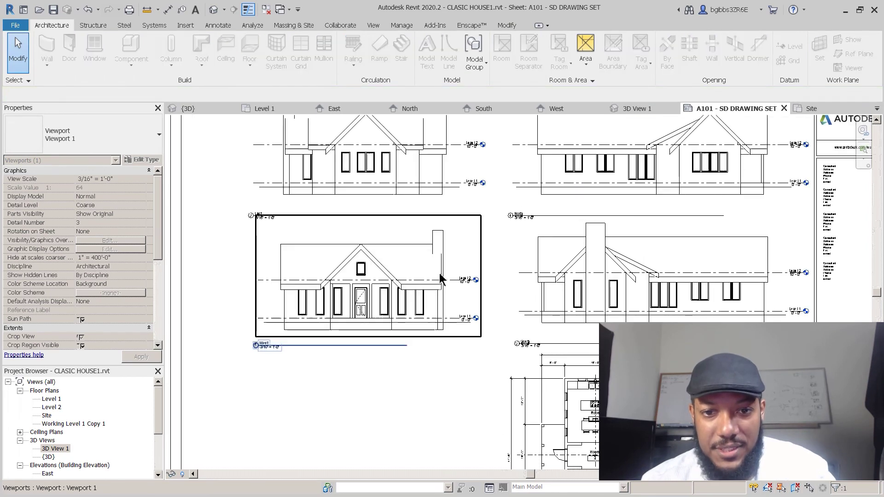
key("Escape")
- Move the 3D View 1 viewport onto the sheet below the West elevation
scroll(489, 314, "down", 5)
middle_click_drag(489, 314, 550, 250)
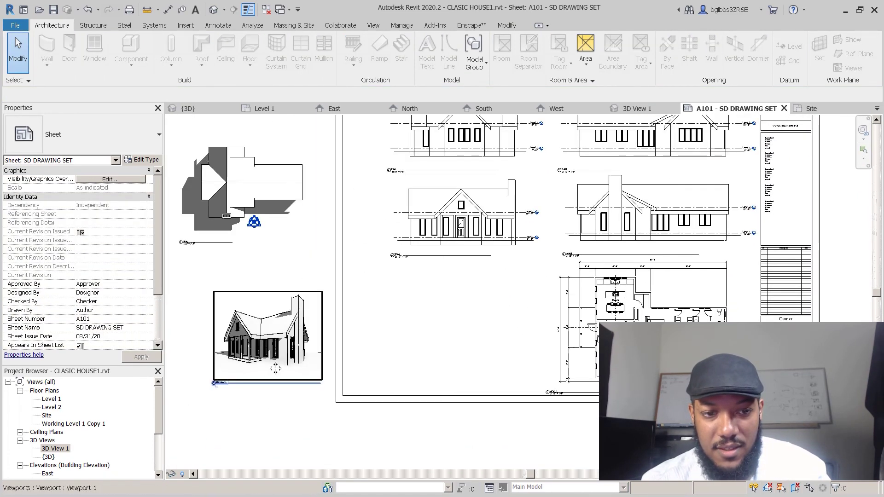
middle_click_drag(276, 368, 316, 354)
left_click_drag(317, 354, 451, 357)
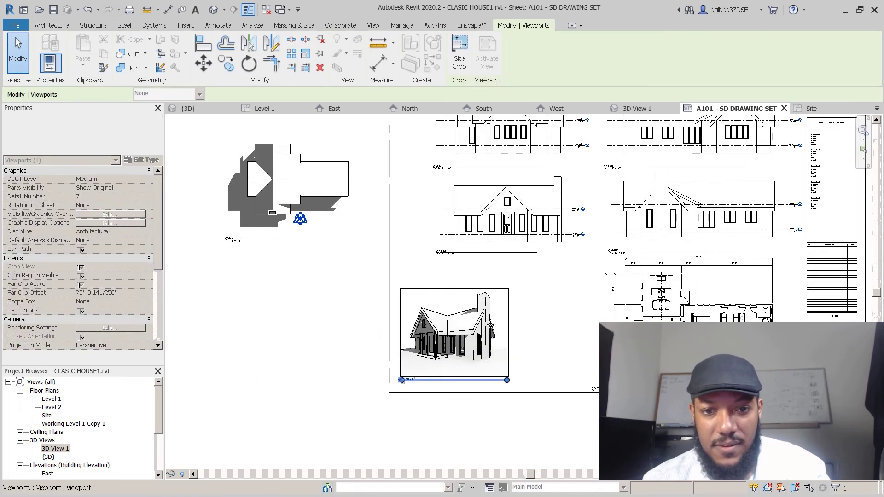
scroll(491, 325, "up", 2)
- Activate the 3D view viewport and enlarge its crop region on the right side and at the top
double_click(501, 300)
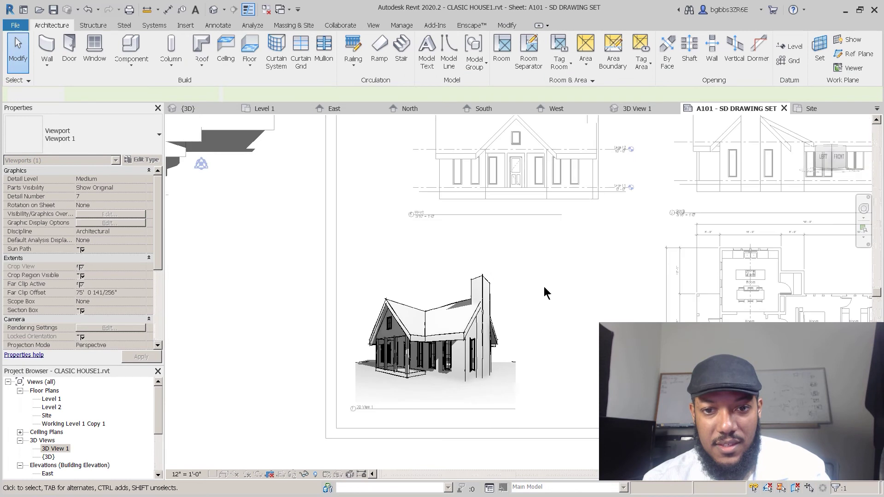
left_click(282, 480)
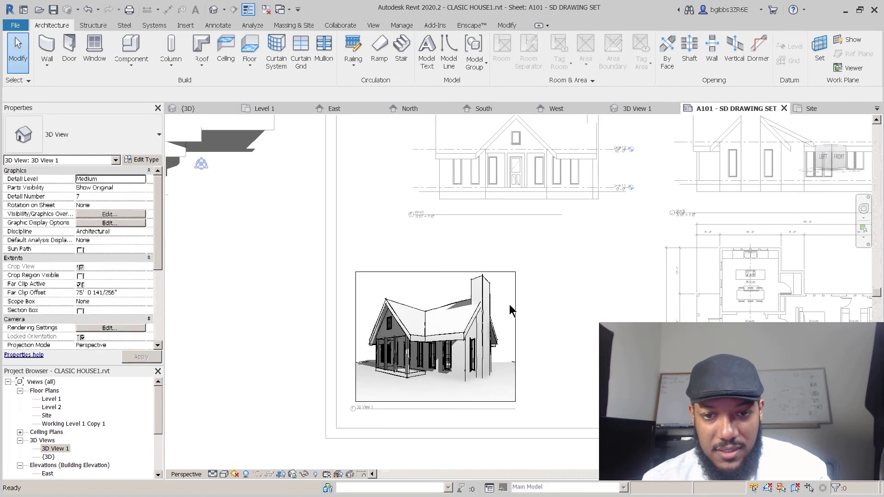
left_click(519, 272)
left_click_drag(514, 329, 582, 328)
left_click_drag(468, 272, 470, 241)
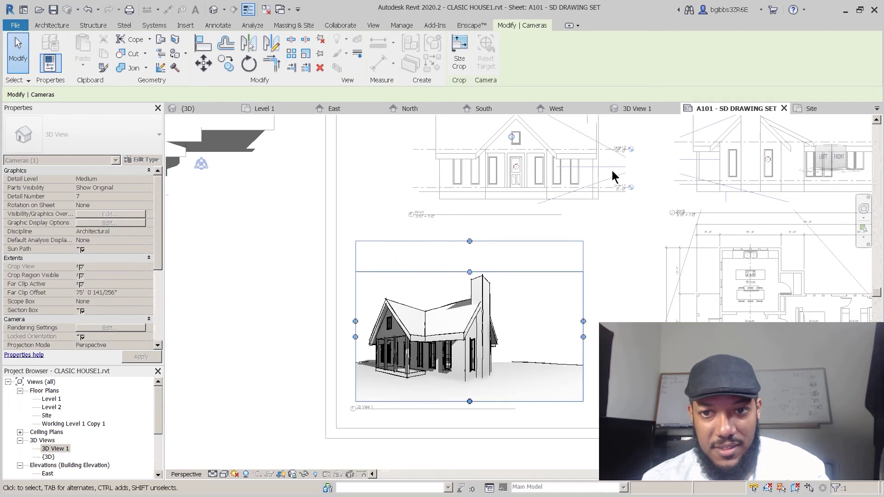
- Reframe the camera with the SteeringWheels so the whole house sits inside the 3D view's crop region, and deactivate the view
left_click(864, 210)
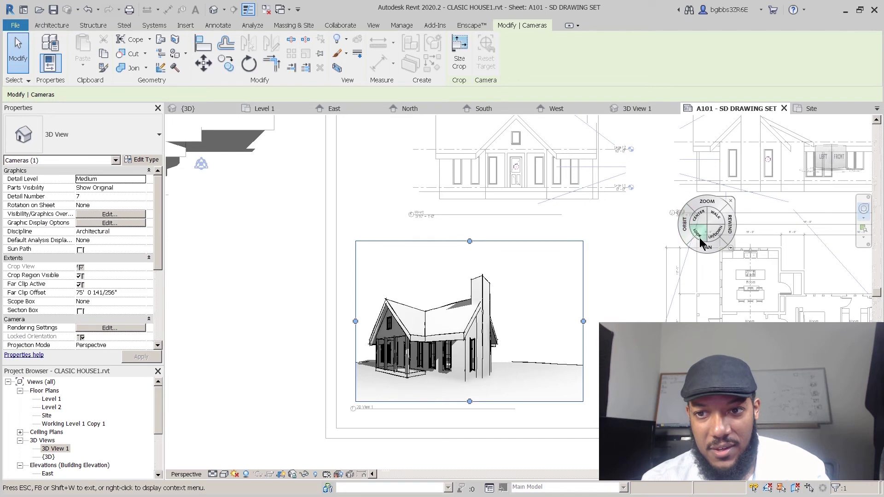
mouse_move(711, 226)
left_mouse_down()
mouse_move(447, 396)
mouse_move(443, 376)
mouse_move(486, 364)
mouse_move(487, 353)
left_mouse_up()
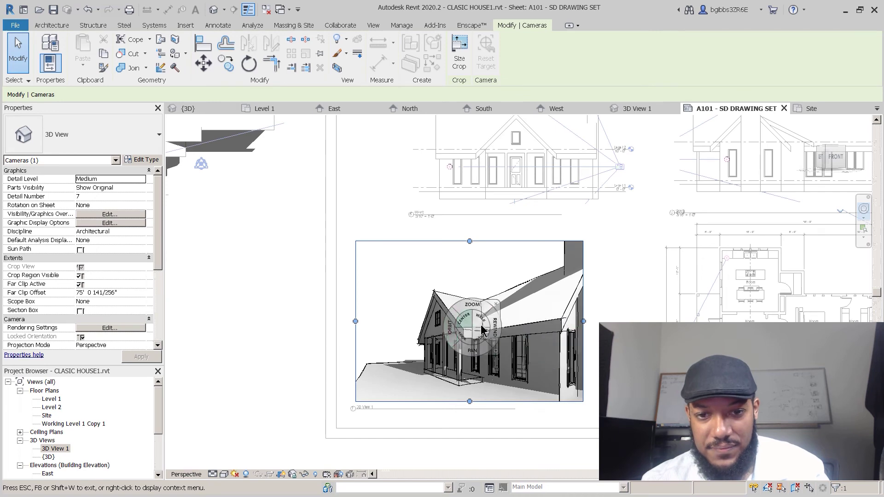
mouse_move(483, 329)
left_mouse_down()
mouse_move(536, 408)
mouse_move(541, 443)
mouse_move(571, 414)
left_mouse_up()
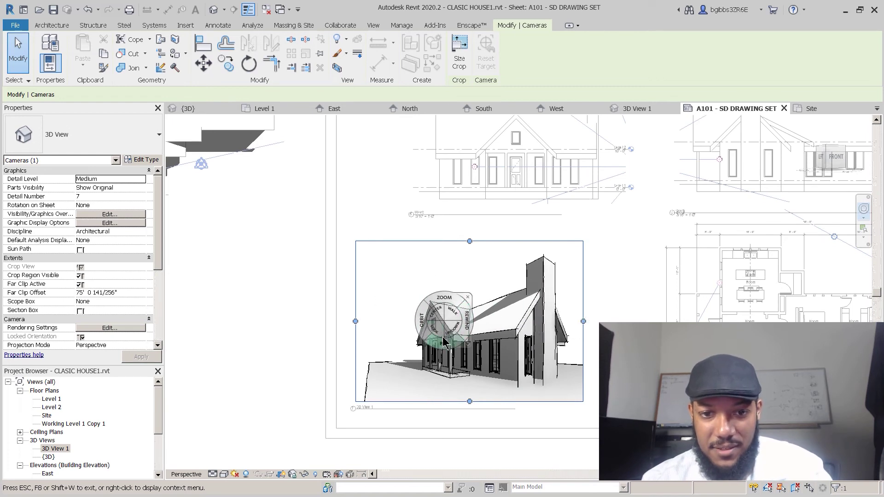
key("Escape")
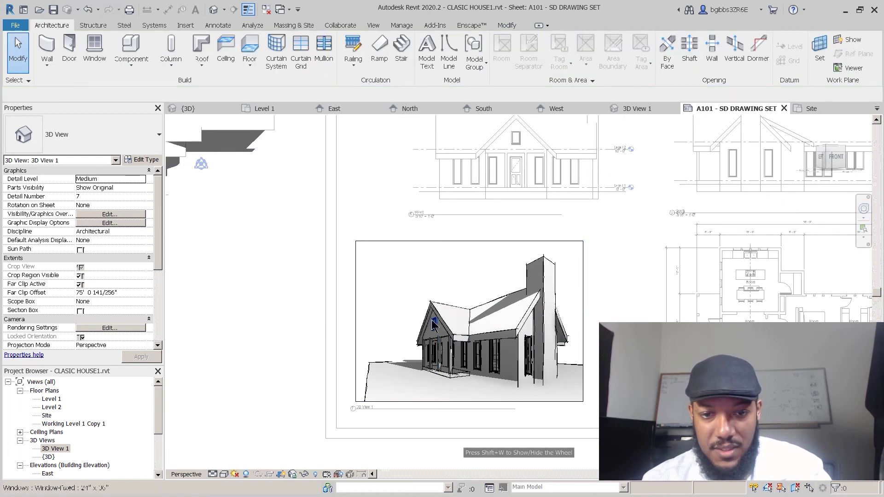
left_click(864, 208)
key("Escape")
left_click_drag(497, 402, 562, 336)
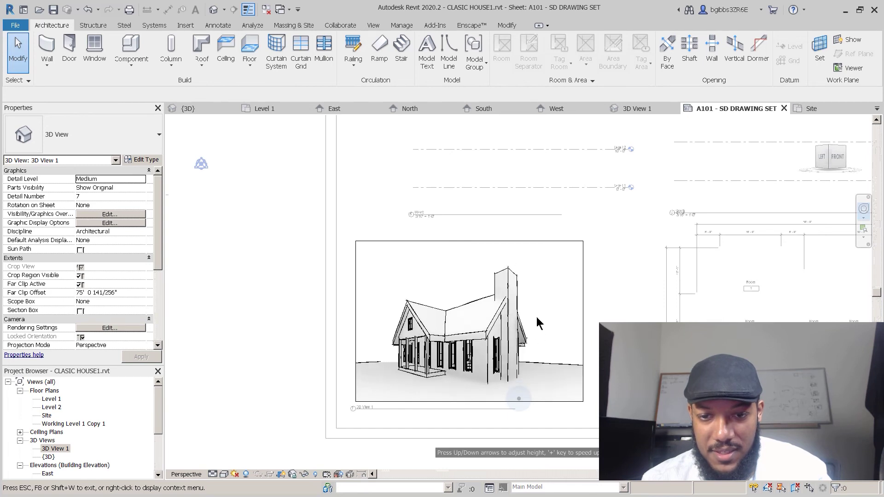
mouse_move(453, 331)
left_mouse_down()
mouse_move(458, 323)
mouse_move(468, 345)
left_mouse_up()
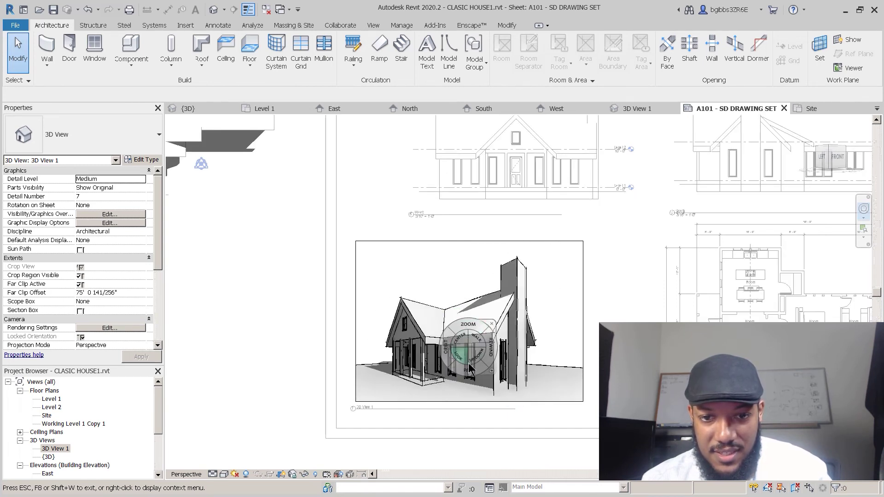
left_click_drag(494, 363, 533, 355)
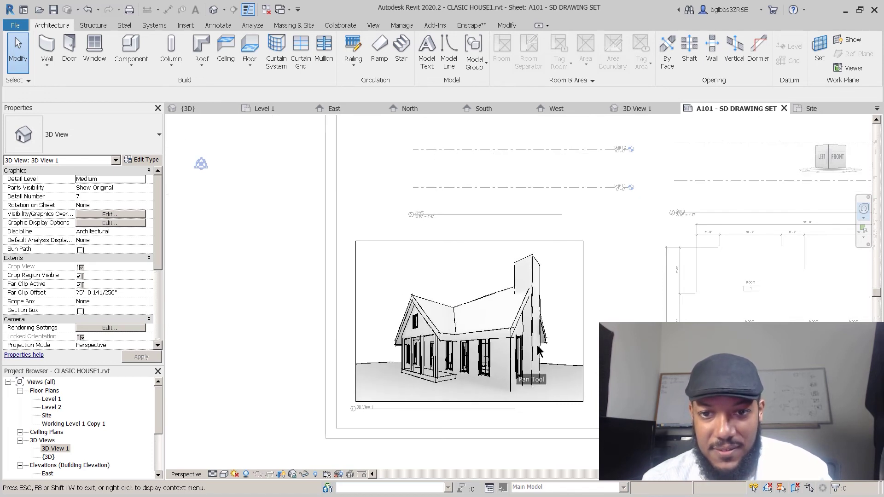
key("Escape")
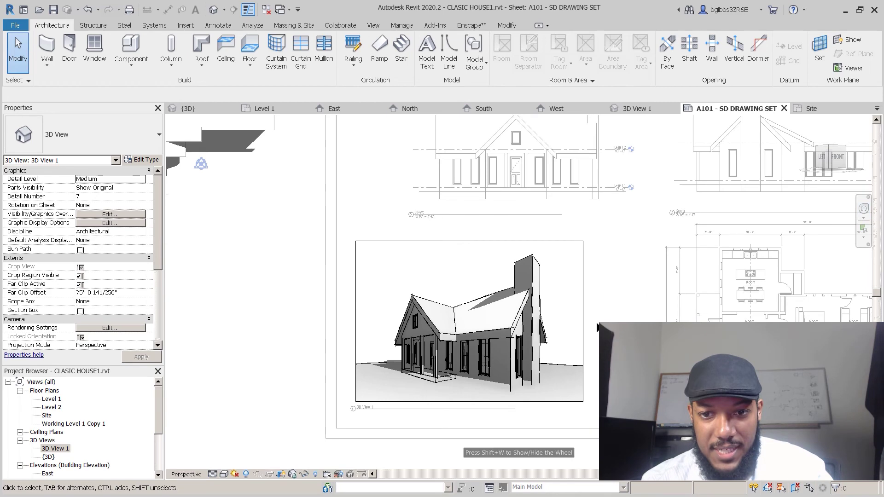
double_click(598, 328)
left_click(395, 276)
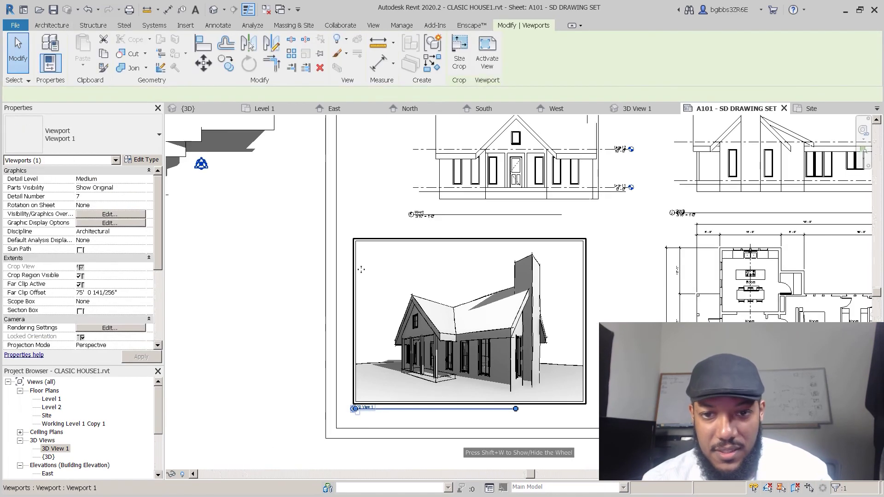
left_click(290, 277)
middle_click_drag(526, 416, 500, 425)
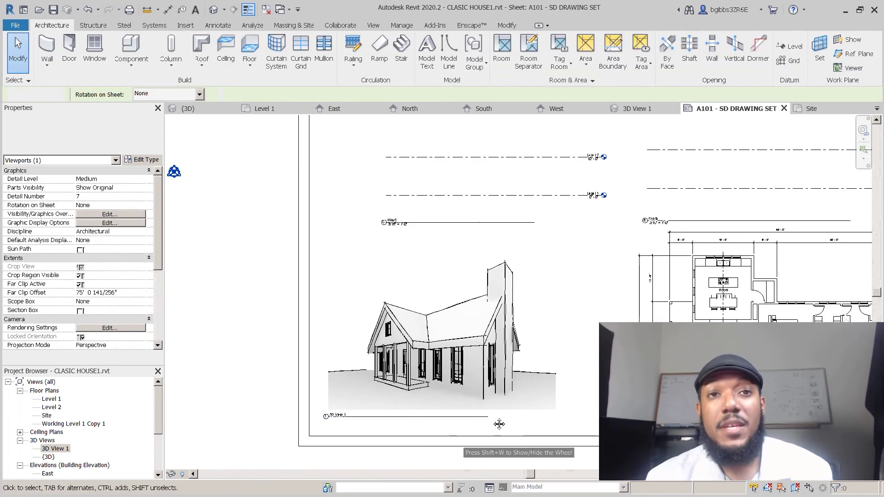
scroll(500, 425, "down", 3)
scroll(479, 336, "up", 2)
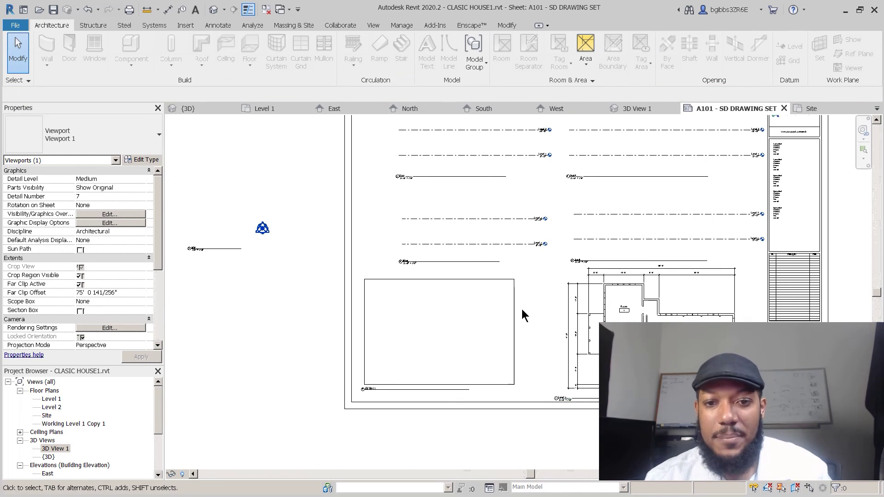
left_click(505, 313)
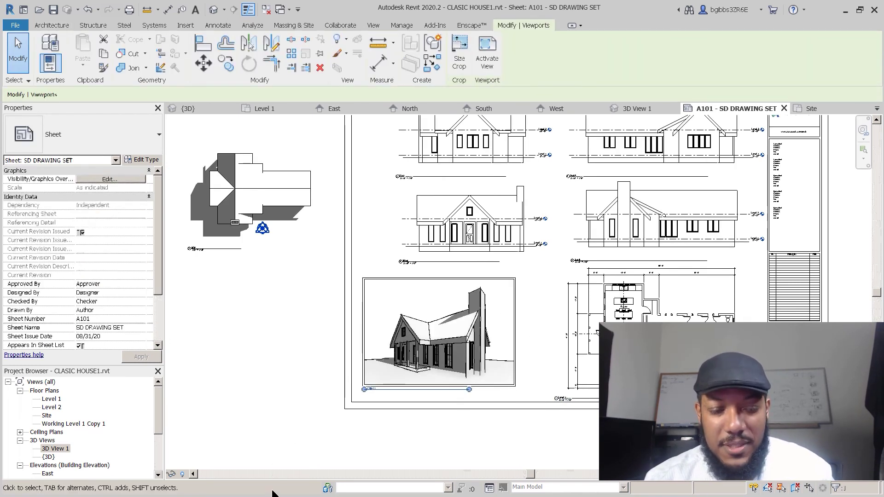
left_click(279, 332)
scroll(336, 387, "down", 2)
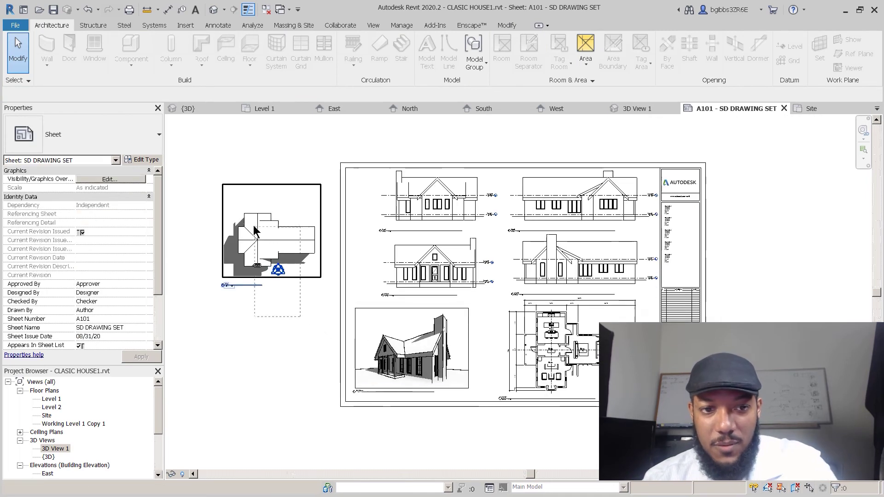
left_click(256, 230)
key("Escape")
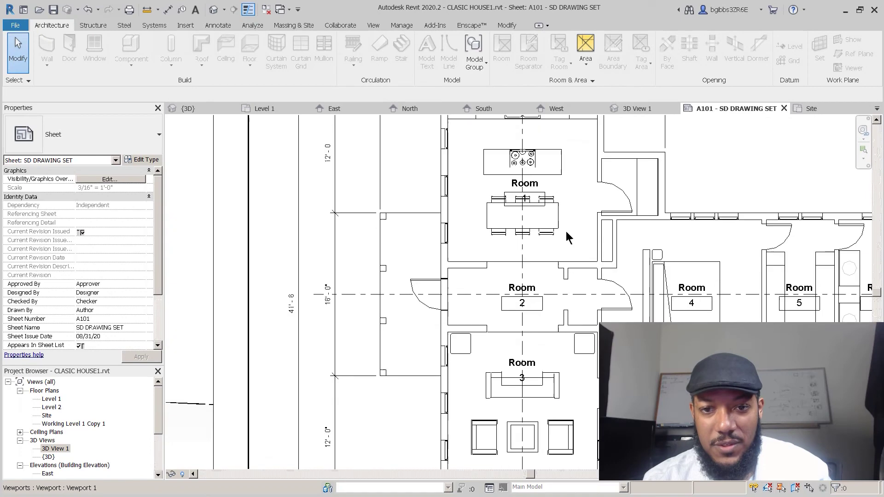
- Activate the Level 1 plan viewport and rename room 1 as KITCHEN/DINING
double_click(535, 182)
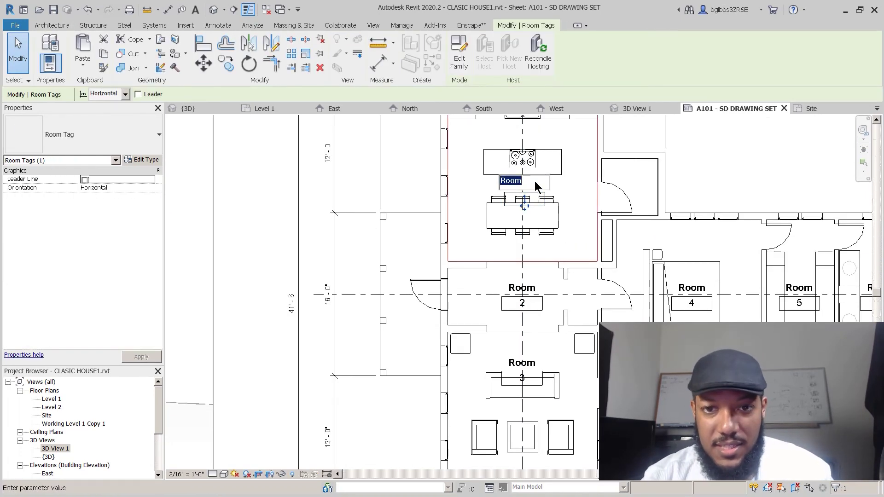
type("KIT")
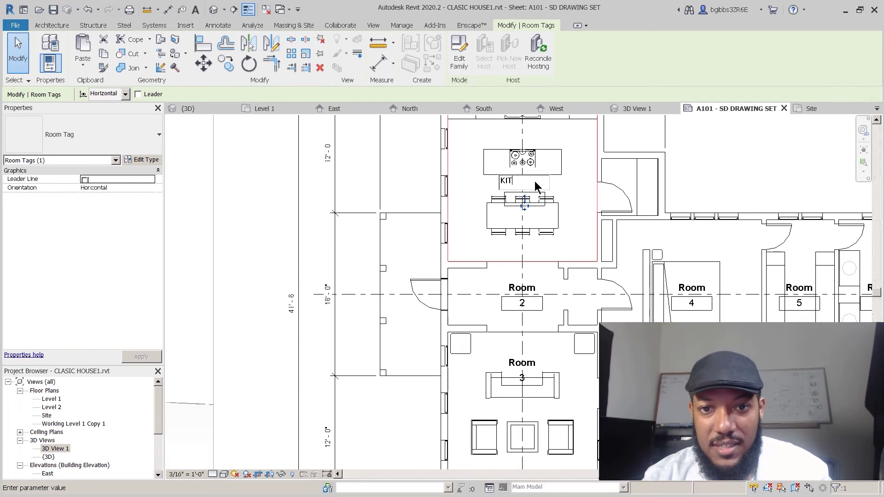
type("CHEN/DIINING")
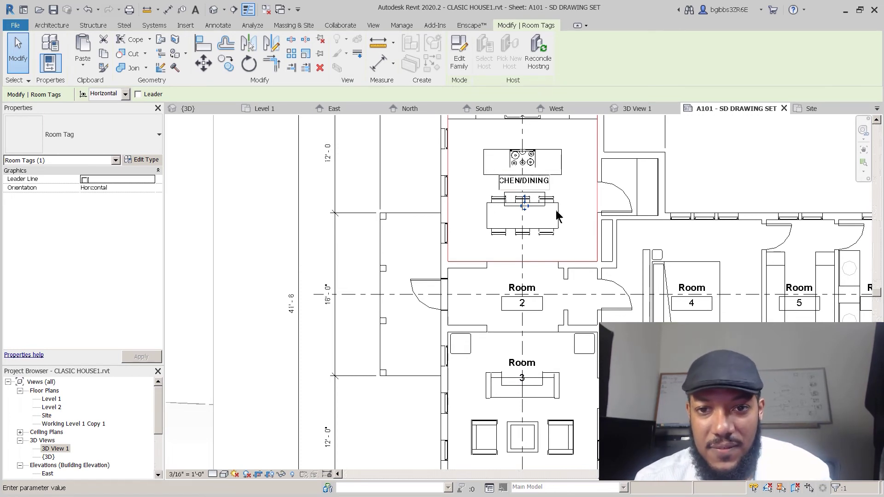
left_click(558, 216)
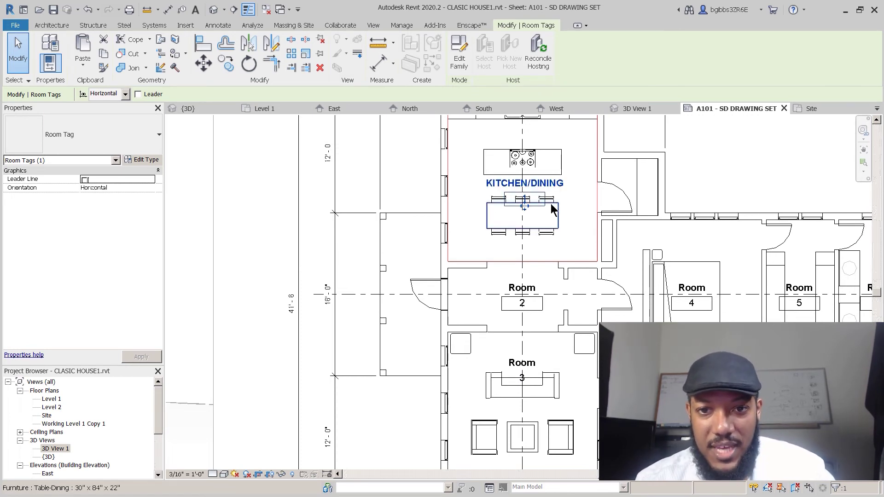
- Rename room 2 as FOYER and room 3 as LIVING ROOM
left_click(530, 290)
left_click(530, 289)
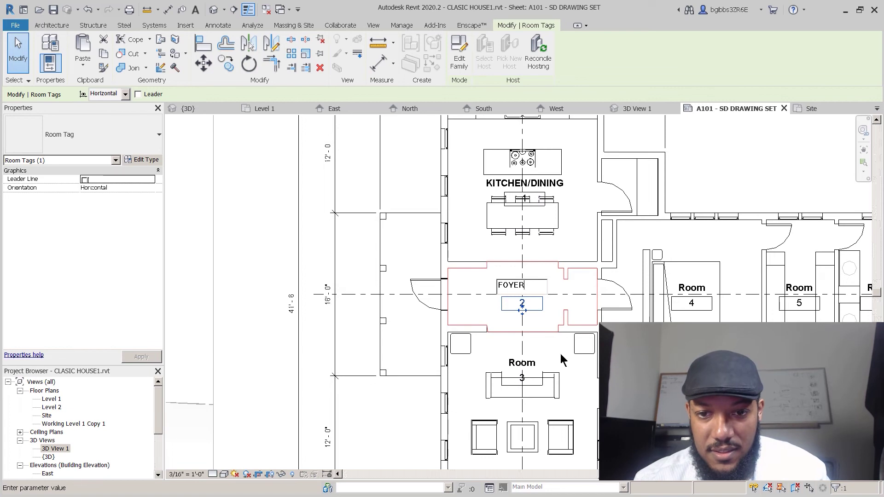
left_click(518, 363)
left_click(518, 363)
left_click(521, 361)
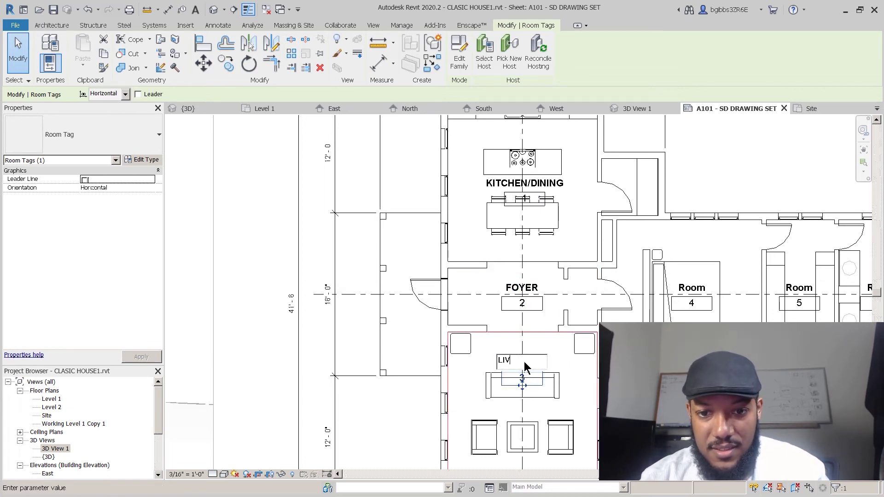
type("LIVING ROOM")
key("Return")
- Rename room 4 as MASTER BEDROOM and room 5 as MASTER CLOSET in the Level 1 plan
middle_click_drag(621, 292, 471, 247)
left_click(543, 244)
left_click(555, 245)
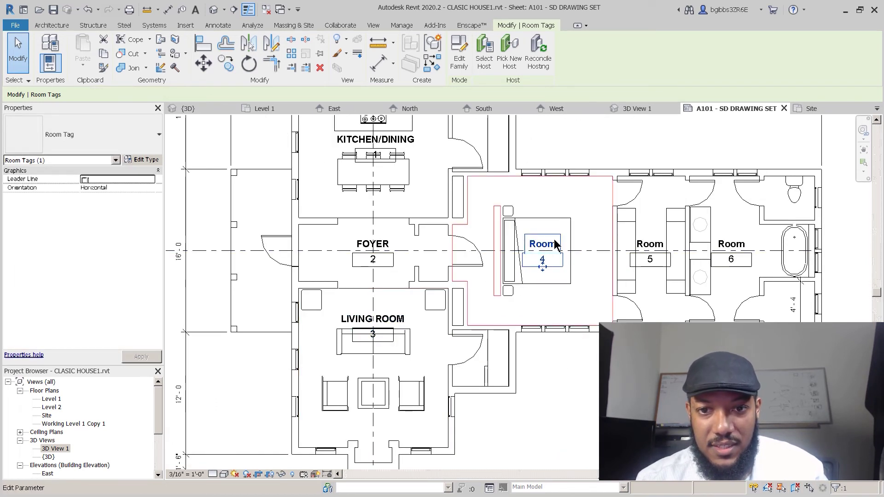
left_click(555, 245)
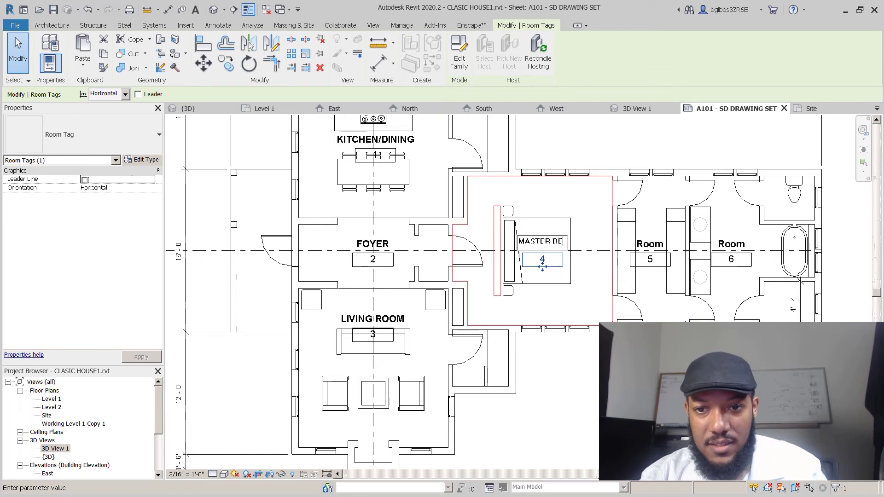
type("MASTER BEDROOM")
key("Return")
left_click(650, 245)
left_click(654, 244)
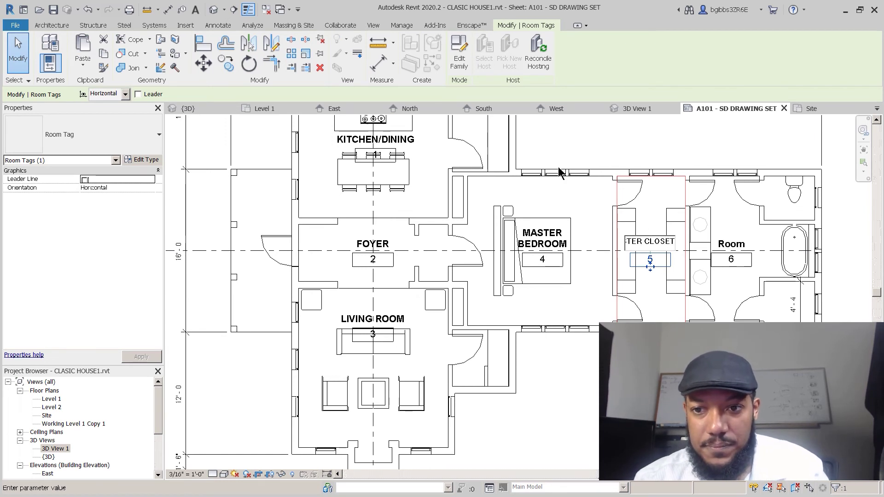
type("MASTER CLOSET")
key("Return")
- Rename room 6 as MASTER BATHROOM
left_click(731, 244)
left_click(731, 242)
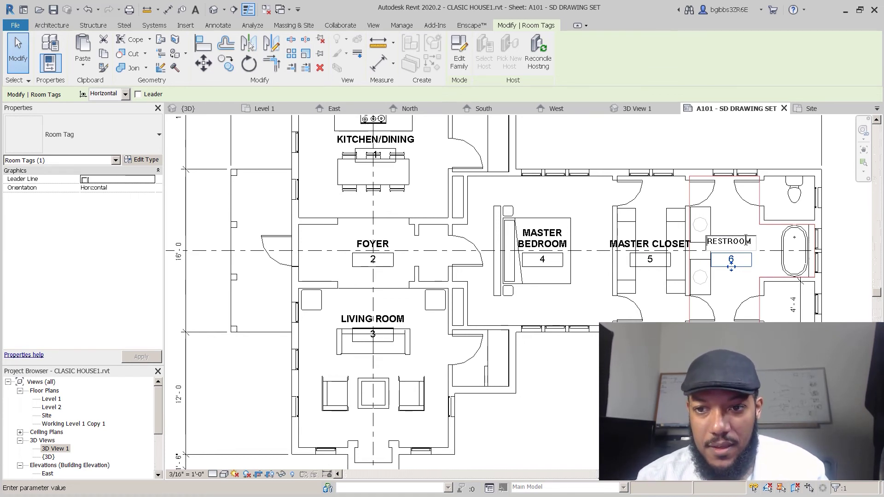
key("ctrl+a")
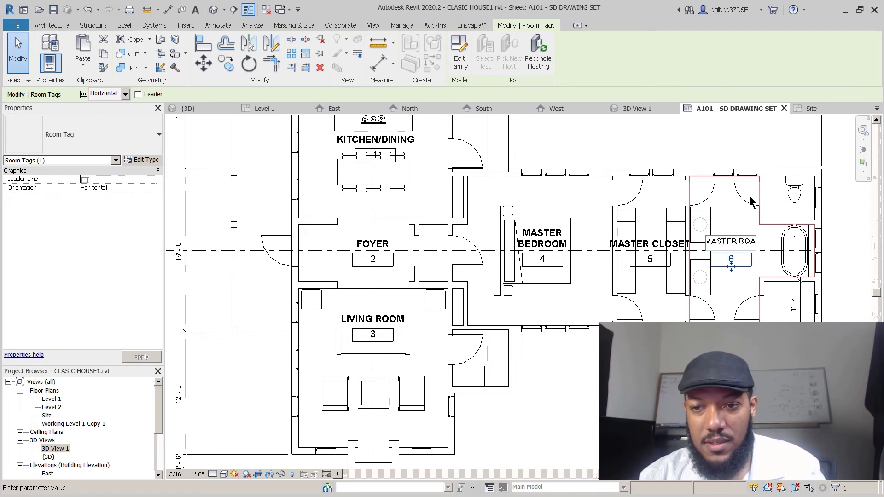
left_click(730, 283)
left_click(705, 308)
- Place tagged rooms in the toilet compartment and the shower compartment next to the master bathroom
middle_click_drag(746, 309, 654, 317)
middle_click_drag(702, 229, 684, 238)
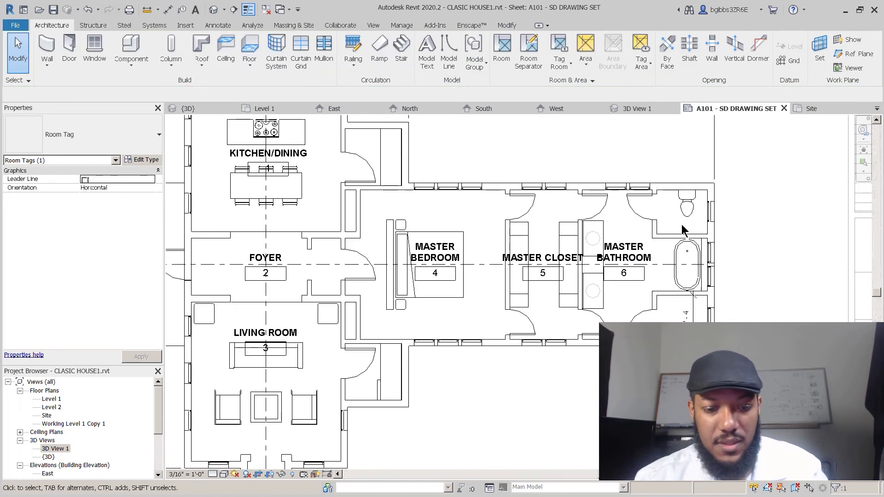
scroll(684, 237, "up", 2)
key("Escape")
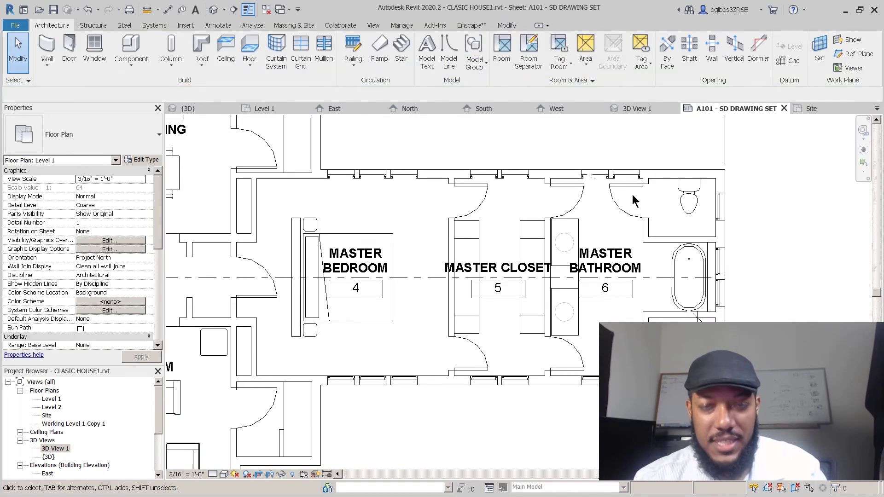
left_click(502, 51)
scroll(682, 202, "up", 2)
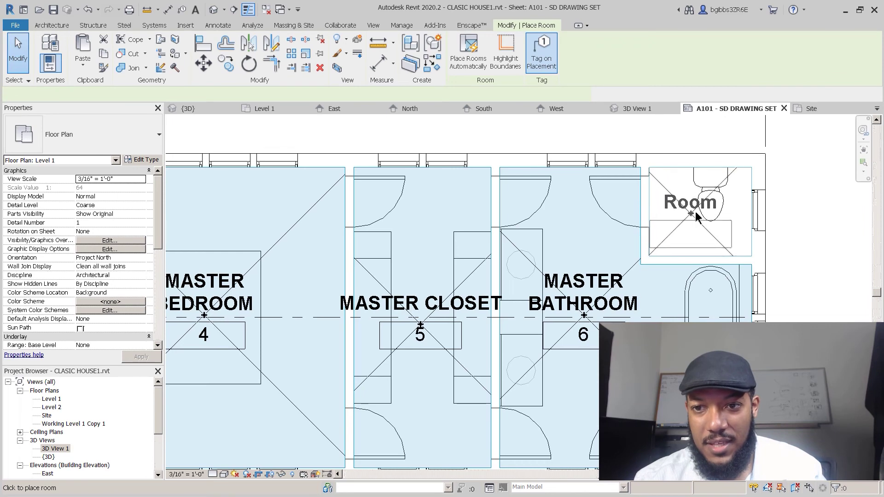
right_click(699, 211)
key("Escape")
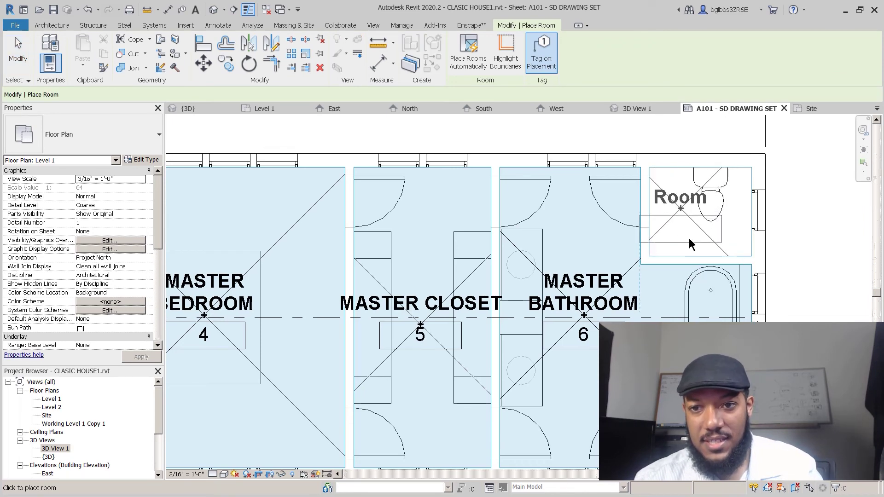
scroll(689, 217, "down", 3)
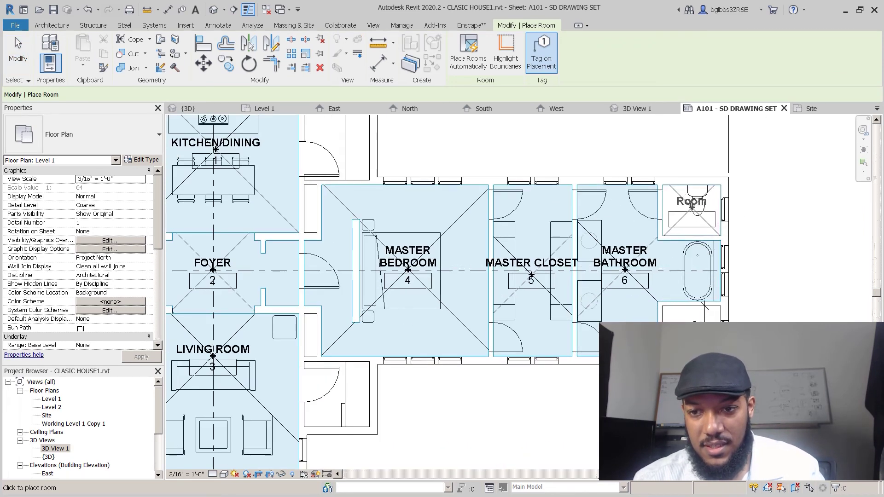
left_click(692, 207)
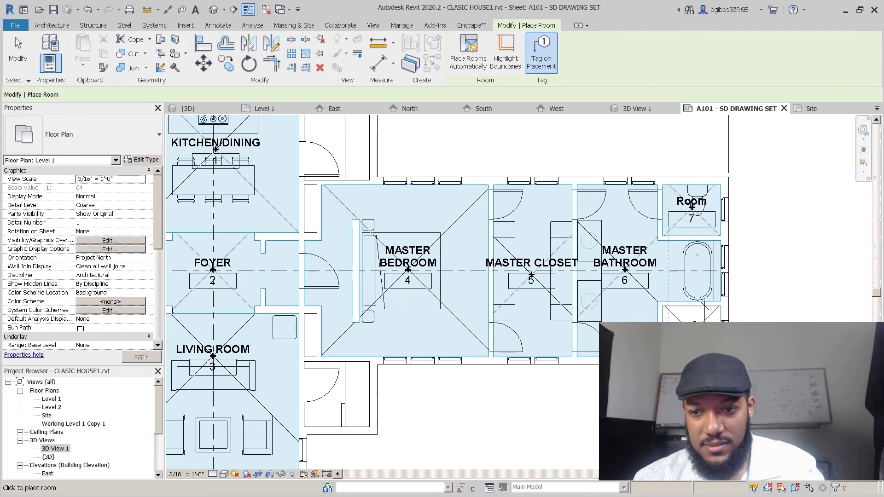
scroll(705, 315, "up", 5)
key("Escape")
key("Escape")
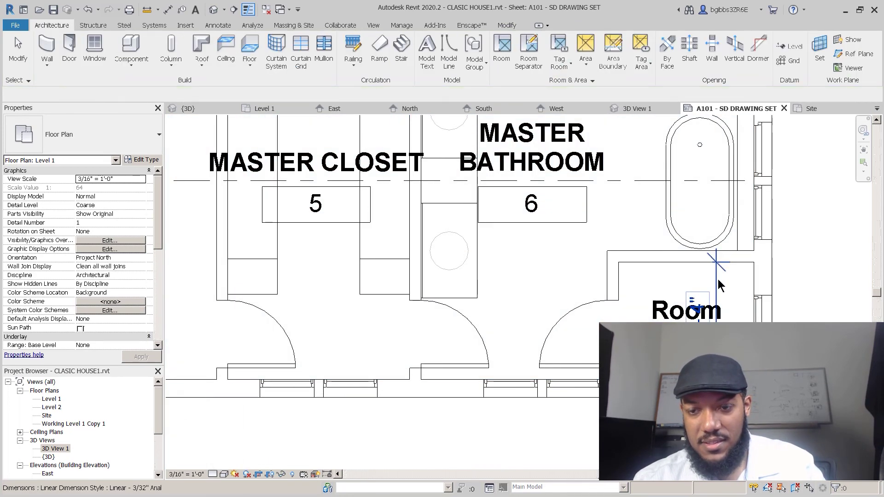
- Rename the shower compartment's room as SHOWER and the toilet compartment's room as WC
left_click(720, 285)
key("Escape")
double_click(699, 314)
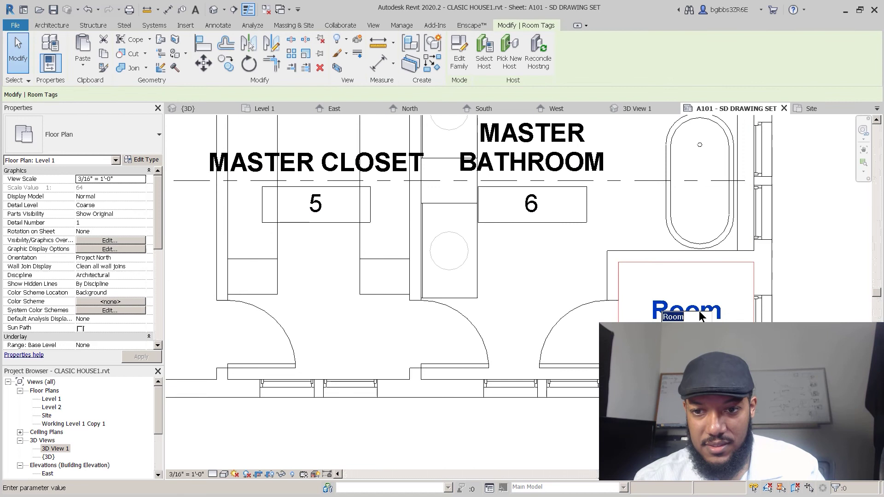
type("SHOWER")
left_click(457, 350)
scroll(457, 350, "down", 3)
left_click(576, 192)
left_click(568, 186)
type("WC")
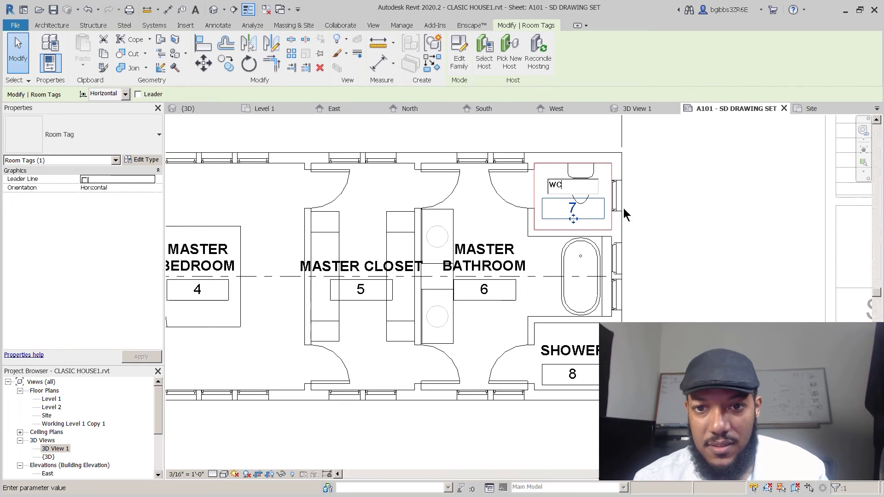
left_click(686, 224)
scroll(681, 267, "down", 2)
key("Escape")
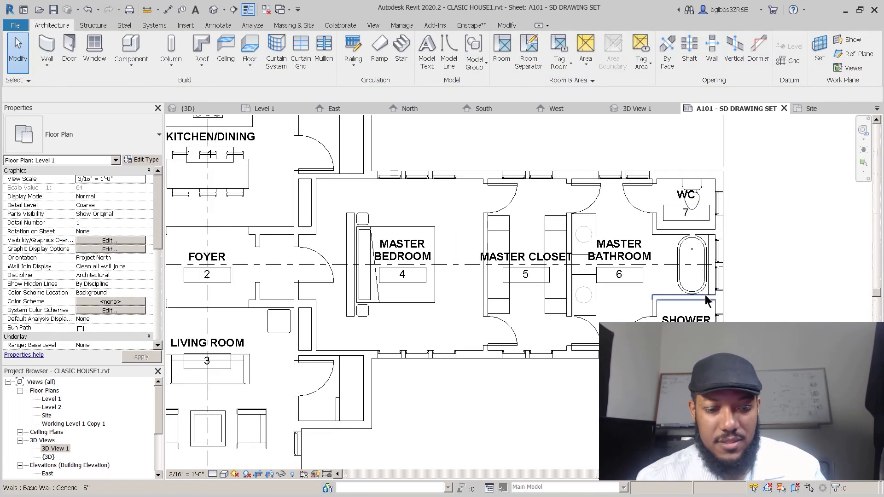
- Place a text note reading TUB over the bathtub in the master bathroom
middle_click_drag(703, 292, 661, 302)
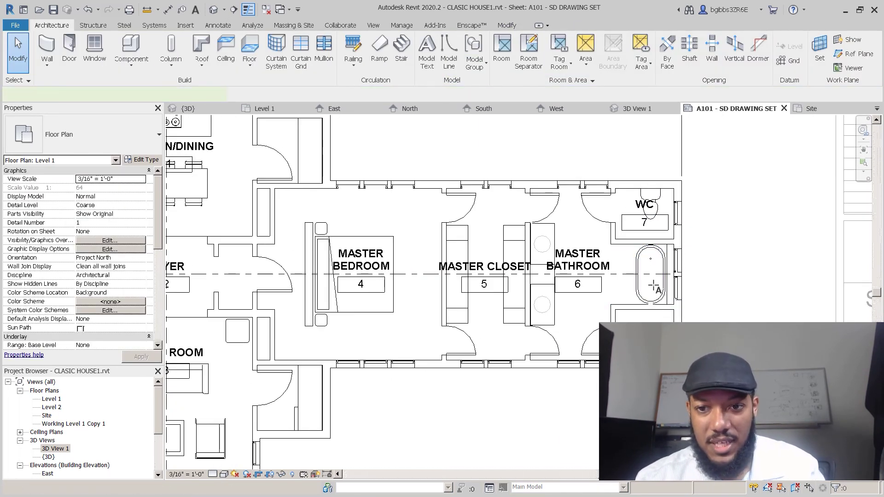
scroll(661, 301, "up", 3)
key("t")
key("x")
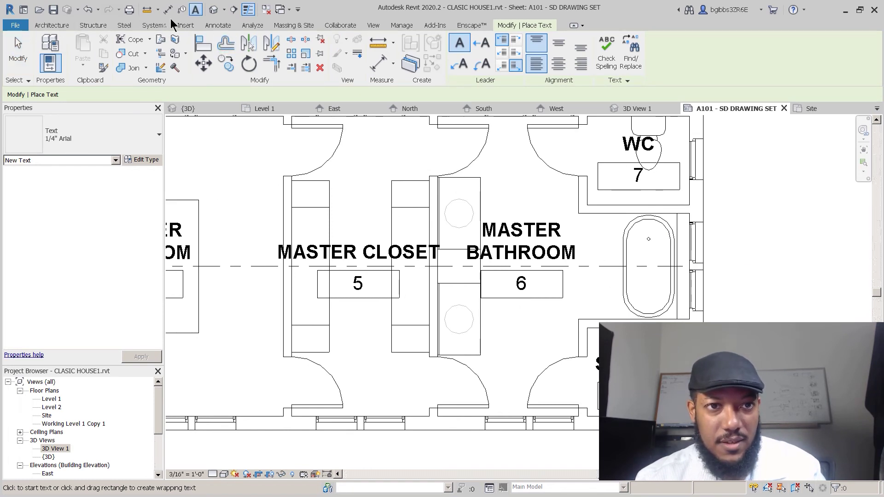
left_click(217, 23)
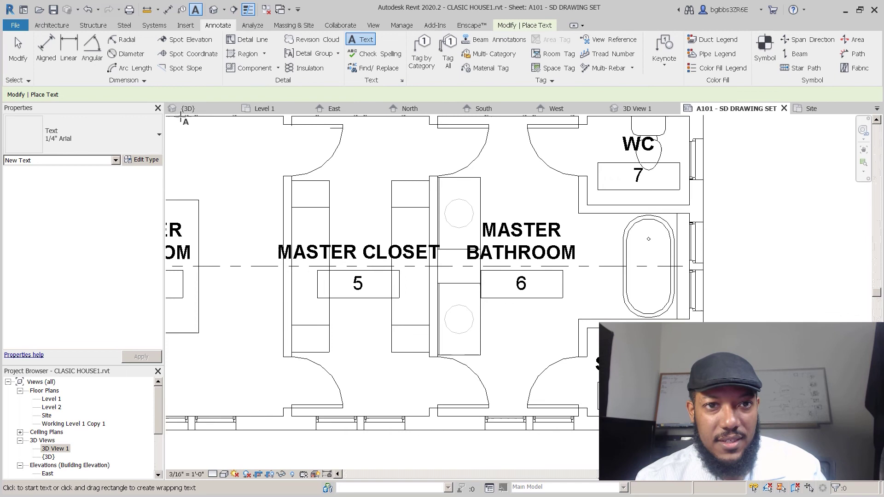
left_click(361, 40)
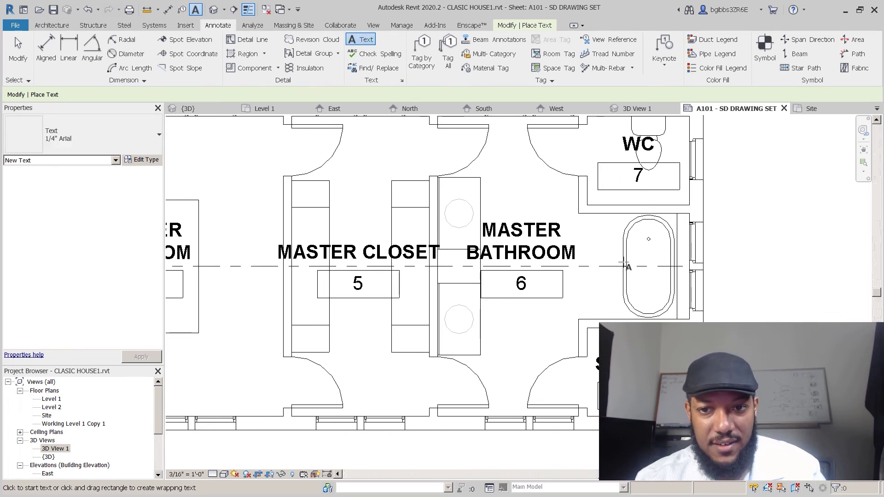
left_click_drag(670, 285, 670, 284)
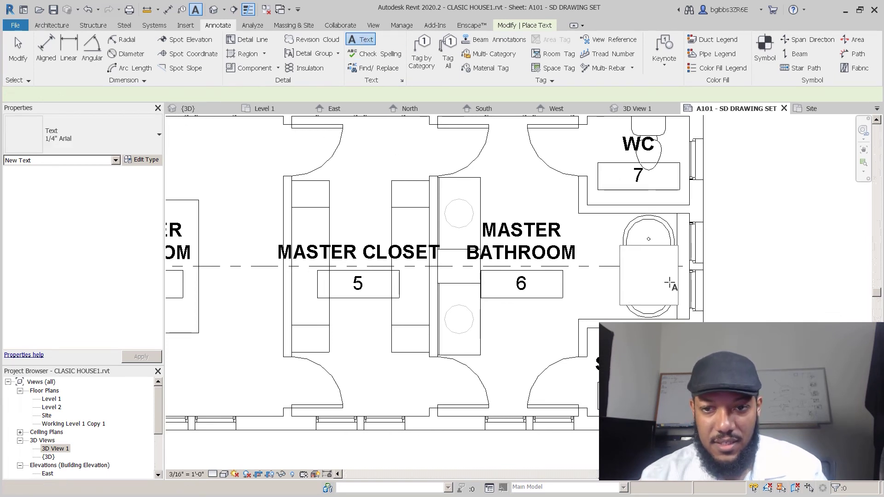
type("TU")
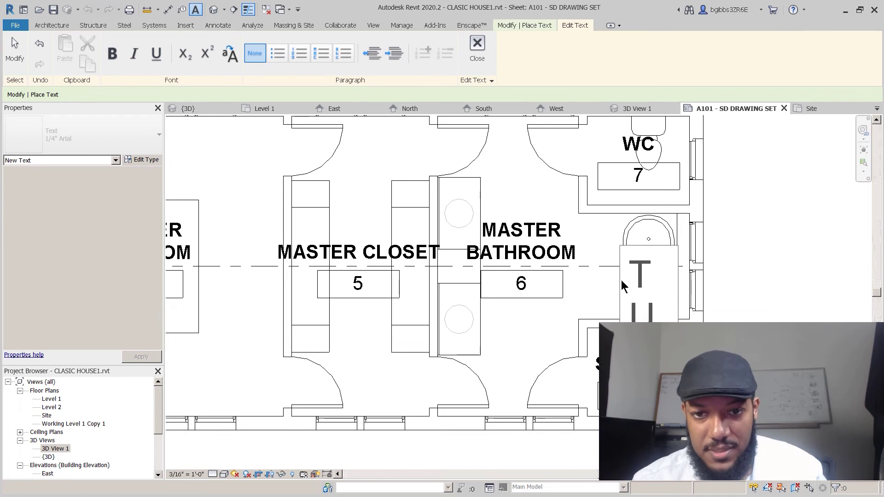
key("Escape")
key("Escape")
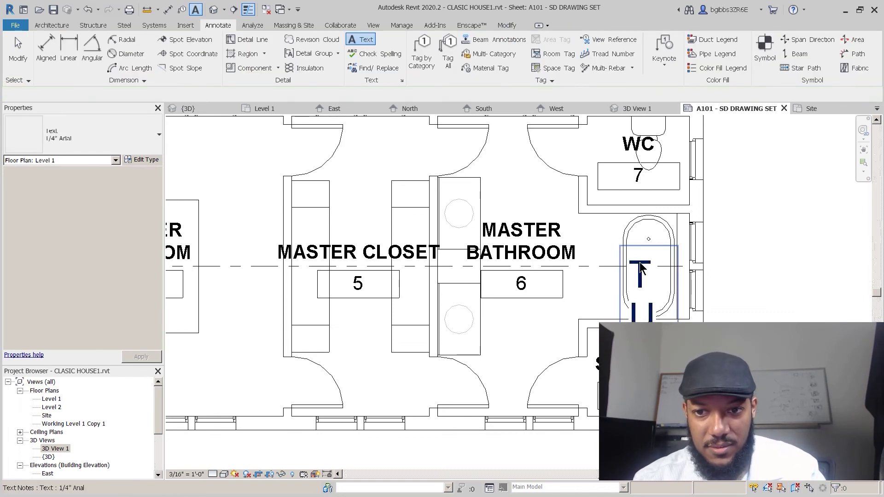
- Change the TUB note to the 3/32" Arial type and shift it within the bathtub outline
left_click(641, 268)
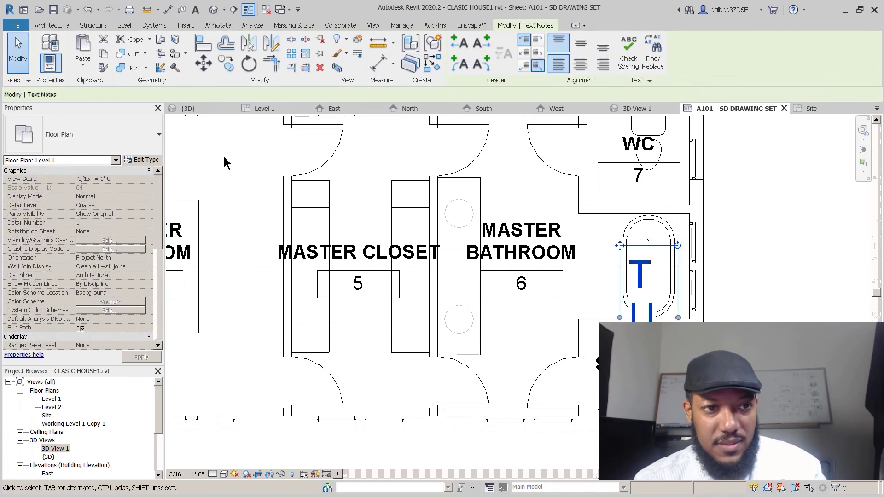
left_click(105, 138)
left_click(75, 199)
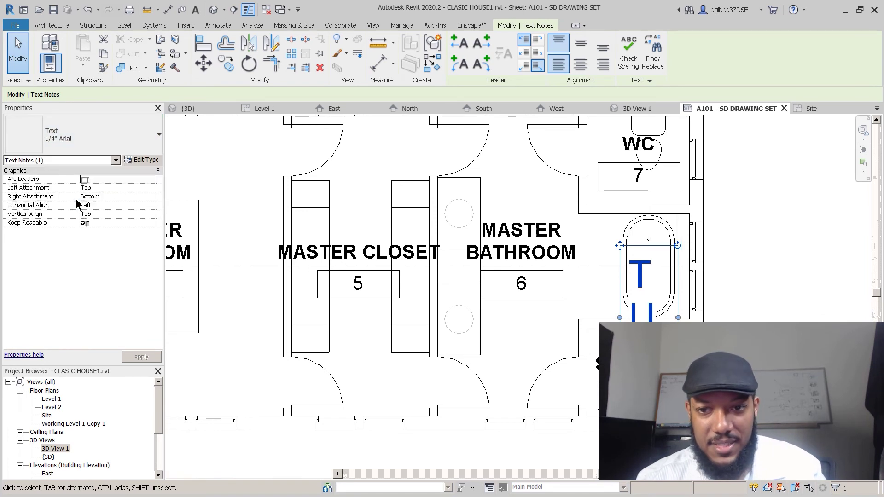
left_click_drag(620, 246, 625, 242)
- Duplicate the TUB note's text type as 1/16" Arial 2 and set its text size to 1/16"
left_click(144, 159)
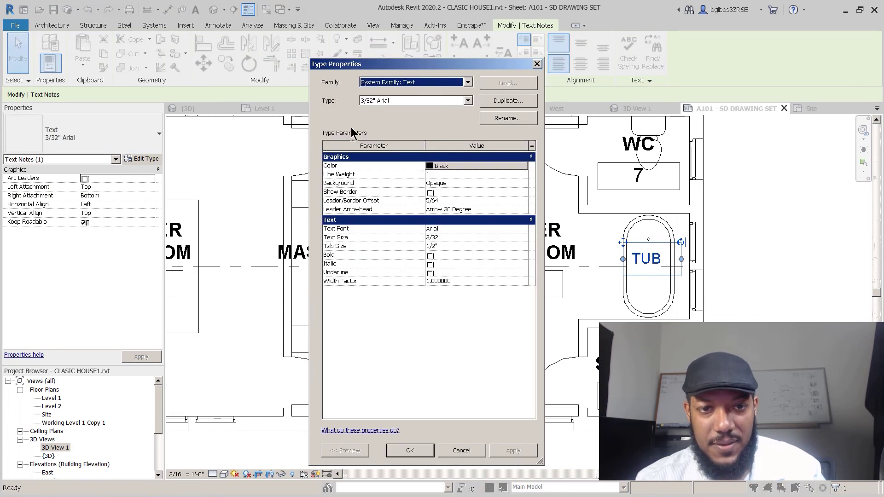
left_click(516, 101)
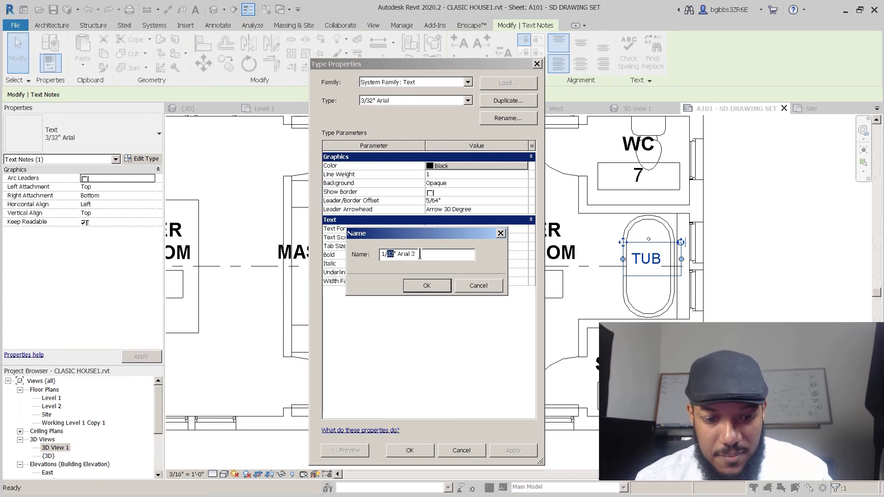
left_click(433, 286)
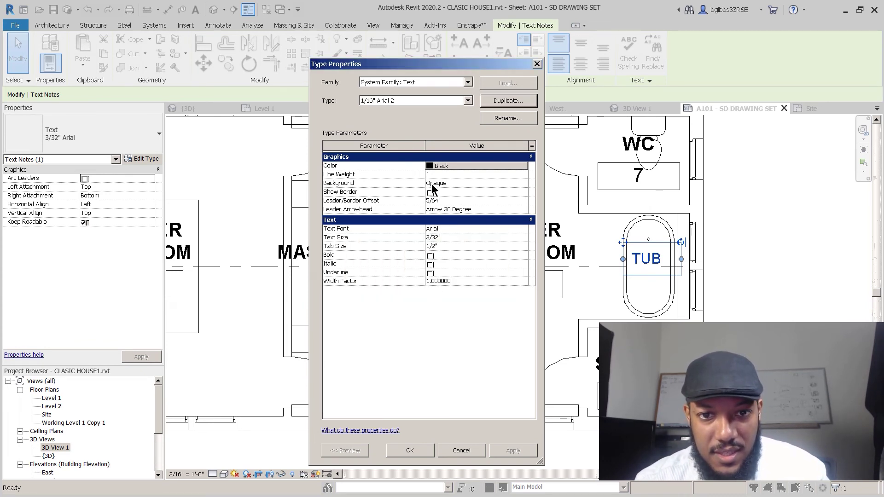
left_click(457, 240)
type("1/16")
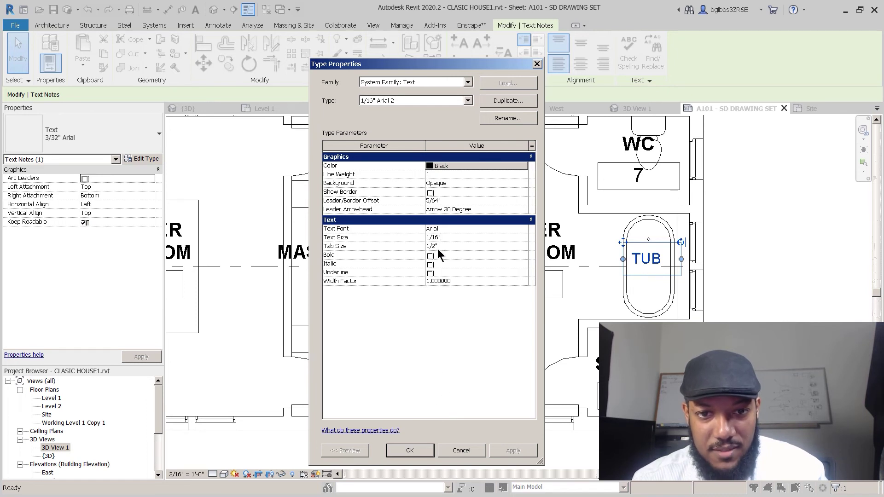
left_click(410, 451)
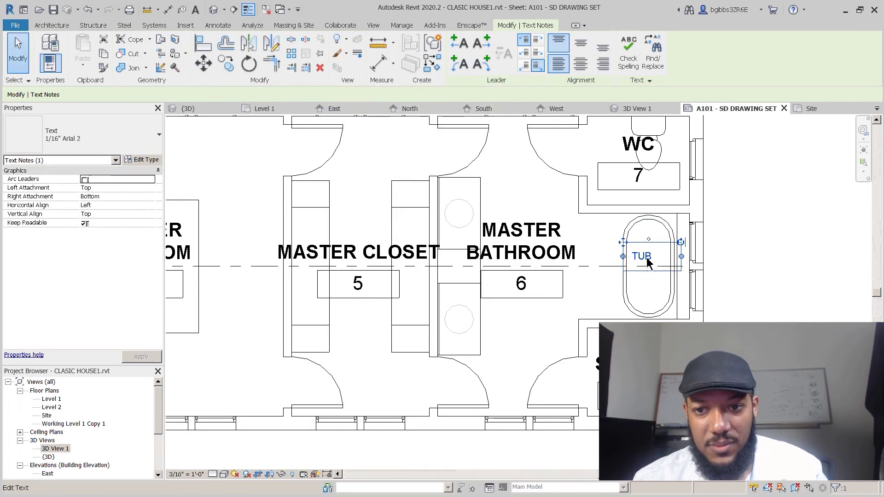
left_click(723, 253)
- Place a text note reading RANGE above the cooktop on the kitchen island
scroll(723, 252, "down", 2)
middle_click_drag(640, 279, 734, 267)
middle_click_drag(499, 272, 558, 273)
key("t")
key("x")
middle_click_drag(315, 215, 400, 278)
middle_click_drag(369, 252, 393, 358)
scroll(364, 282, "down", 1)
scroll(368, 224, "up", 2)
left_click(359, 228)
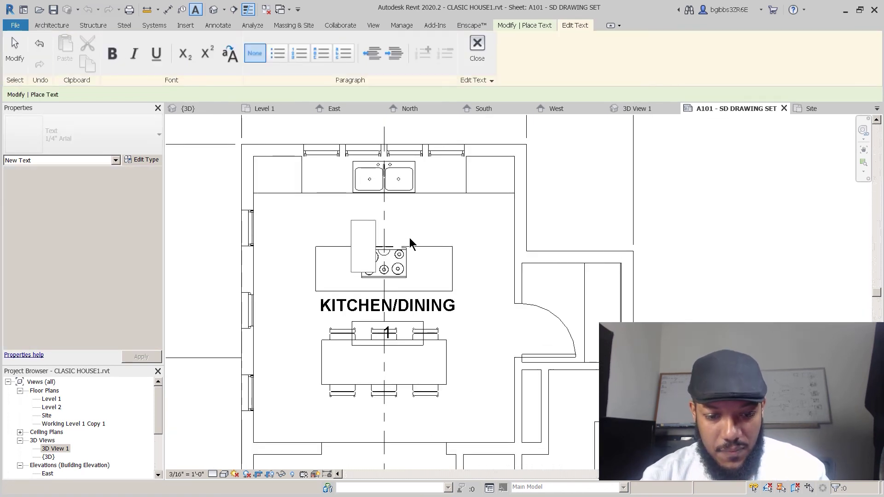
type("S")
key("BackSpace")
type("RANGE")
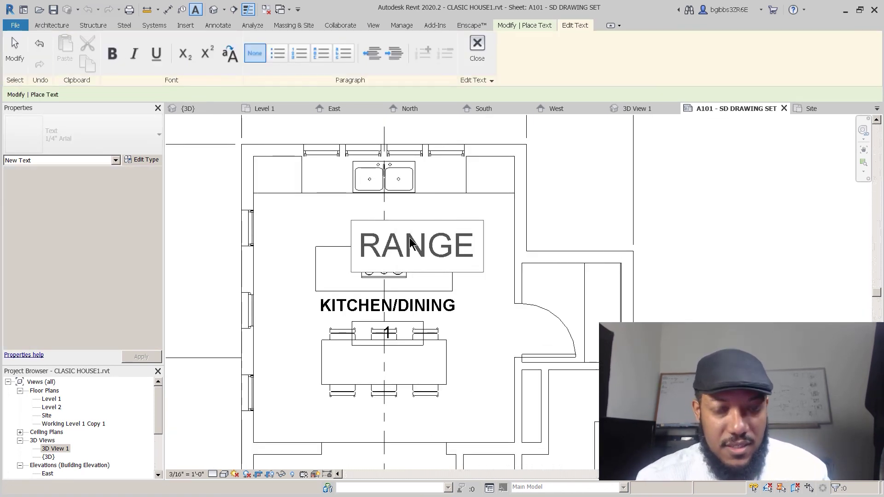
left_click(519, 223)
key("Escape")
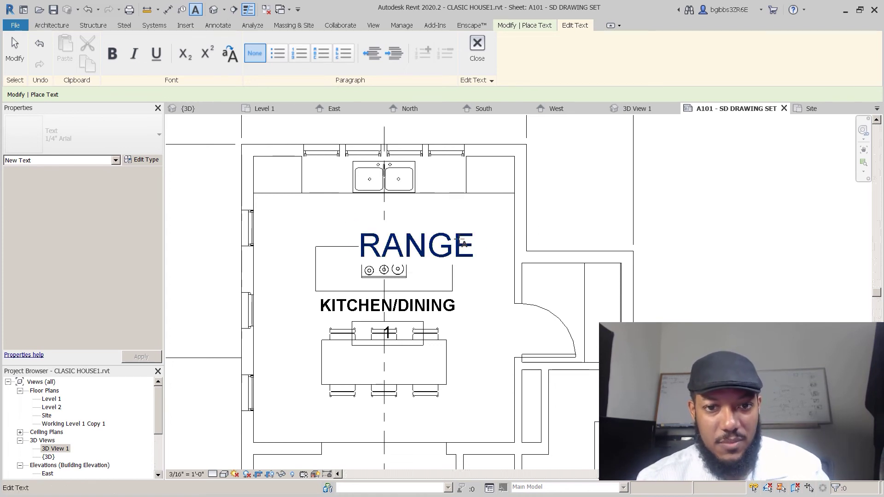
key("Escape")
- Change the RANGE note to the 1/16" Arial 2 text type
left_click(446, 246)
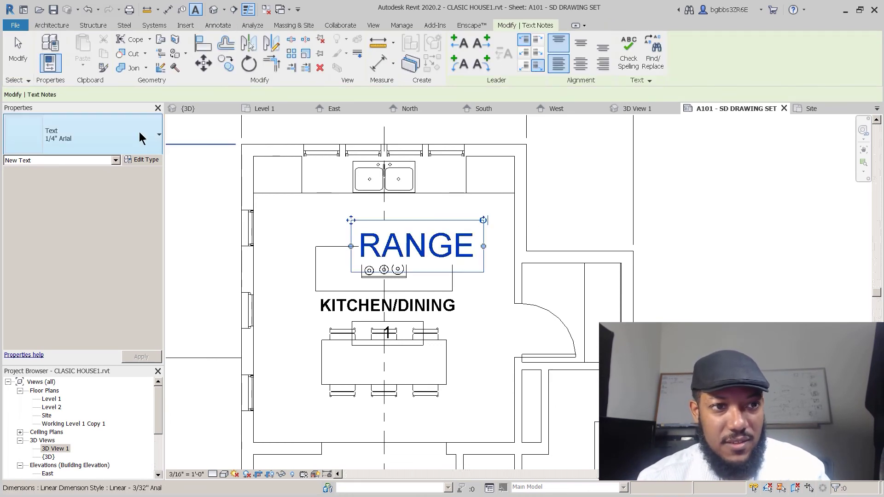
left_click(138, 135)
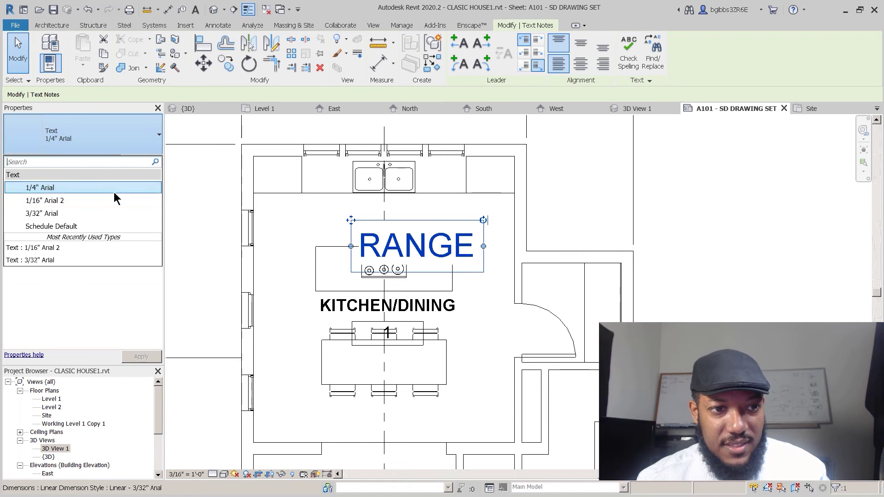
left_click(115, 200)
key("Escape")
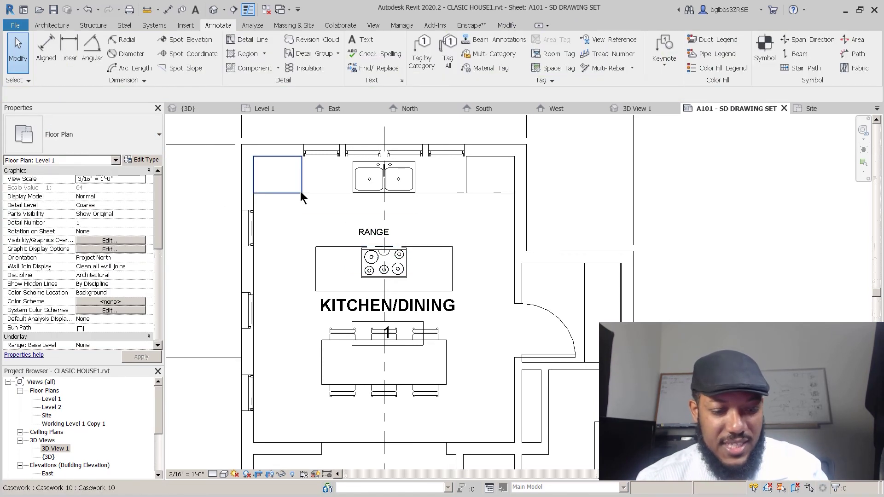
- Place a text note reading SINK in the 1/16" Arial 2 type just below the kitchen's double sink
key("t")
key("x")
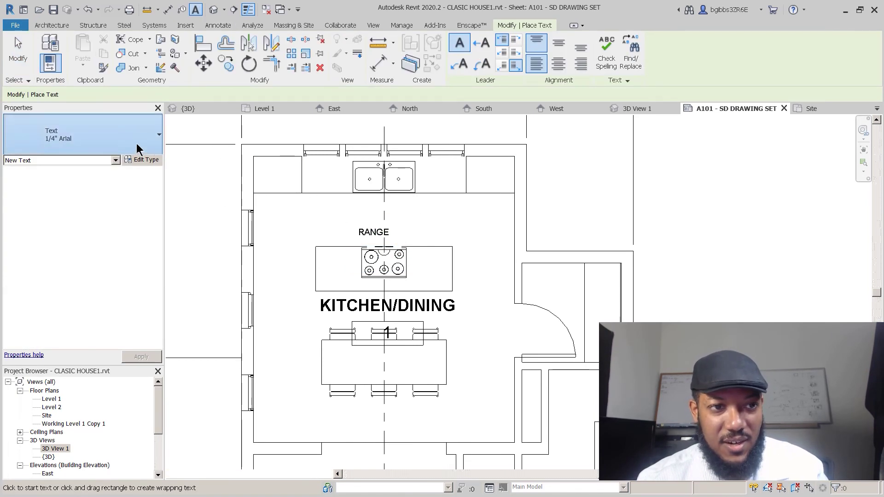
left_click(137, 148)
left_click(90, 199)
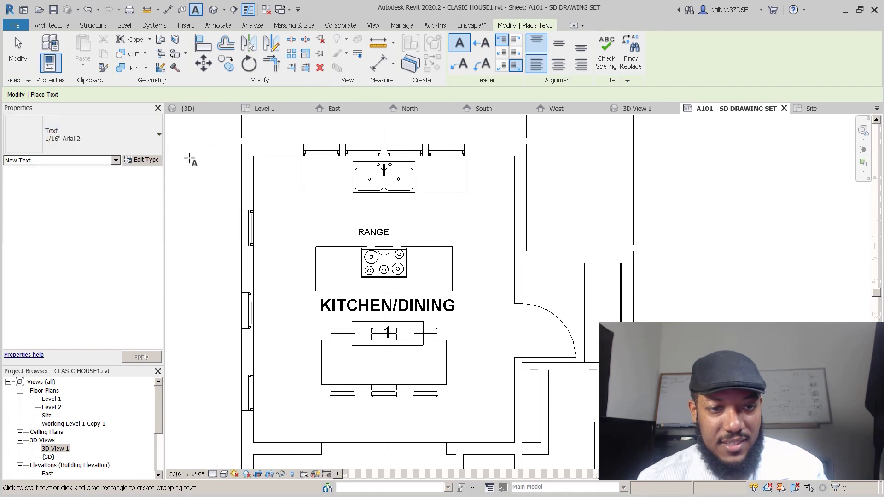
scroll(464, 202, "down", 2)
scroll(372, 203, "up", 3)
left_click_drag(366, 188, 434, 209)
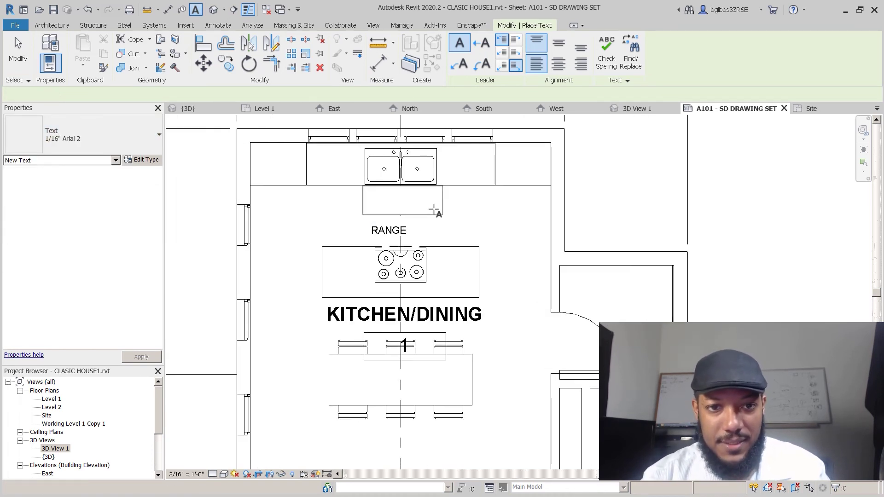
type("SINK")
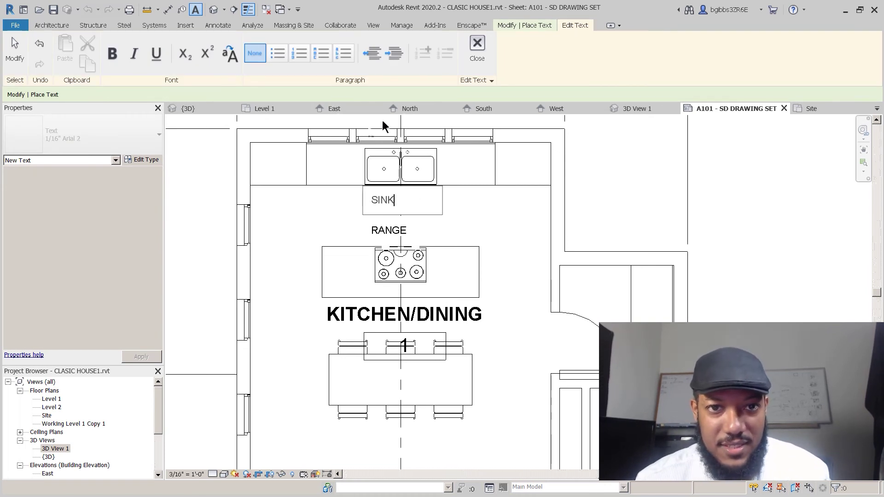
left_click(460, 189)
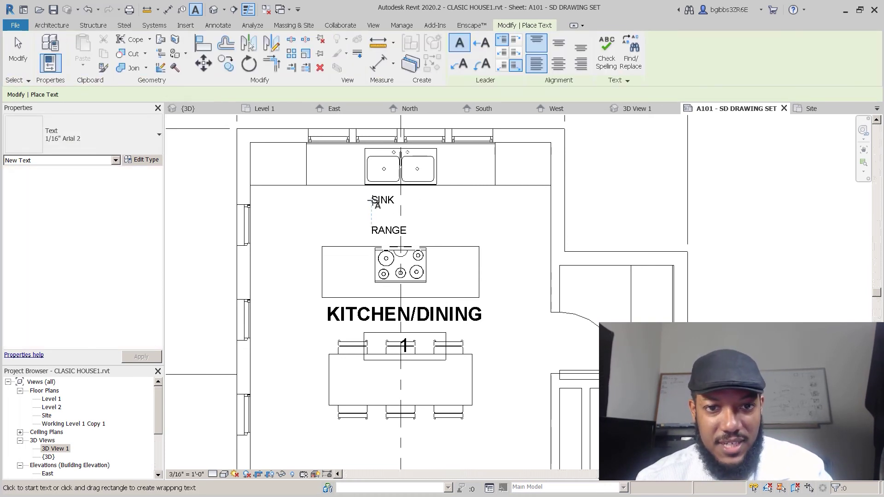
key("Escape")
- Center-align the SINK note's text horizontally and shift the RANGE note so it sits centered above the cooktop
left_click(382, 200)
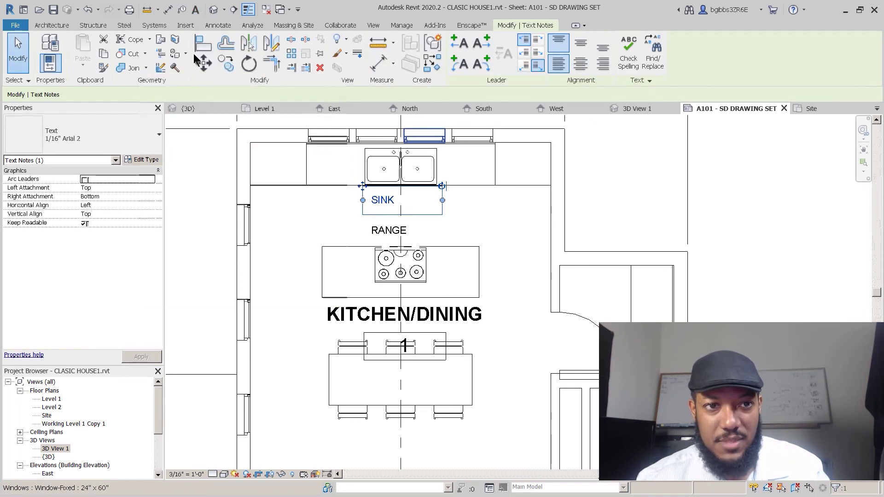
left_click(581, 63)
left_click(383, 230)
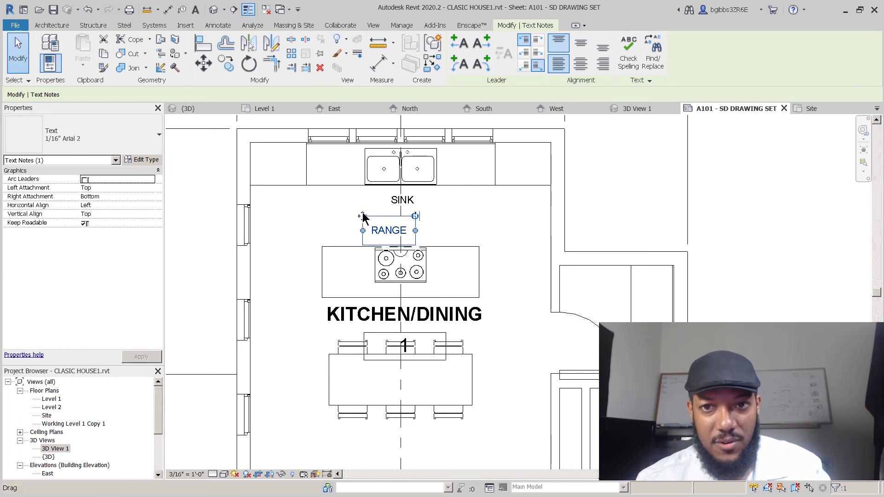
left_click_drag(363, 217, 374, 216)
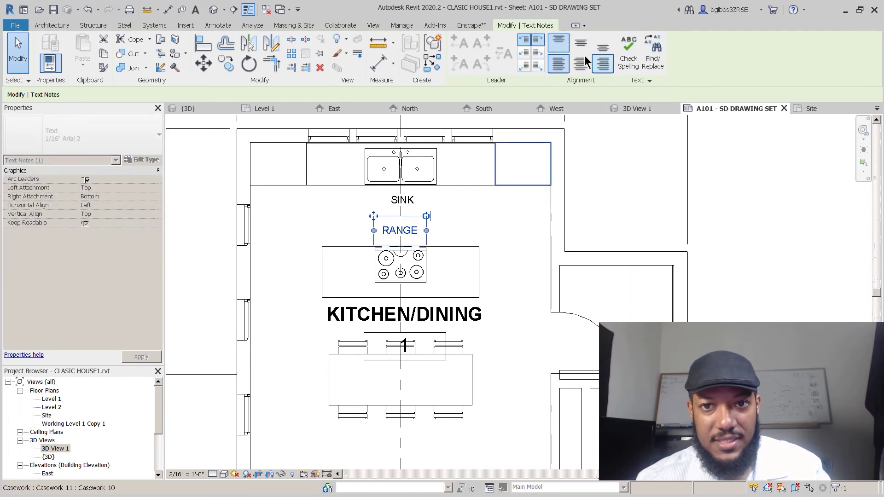
key("Escape")
scroll(411, 185, "down", 3)
mouse_move(487, 327)
middle_mouse_down()
mouse_move(491, 293)
mouse_move(428, 317)
middle_mouse_up()
scroll(463, 222, "down", 3)
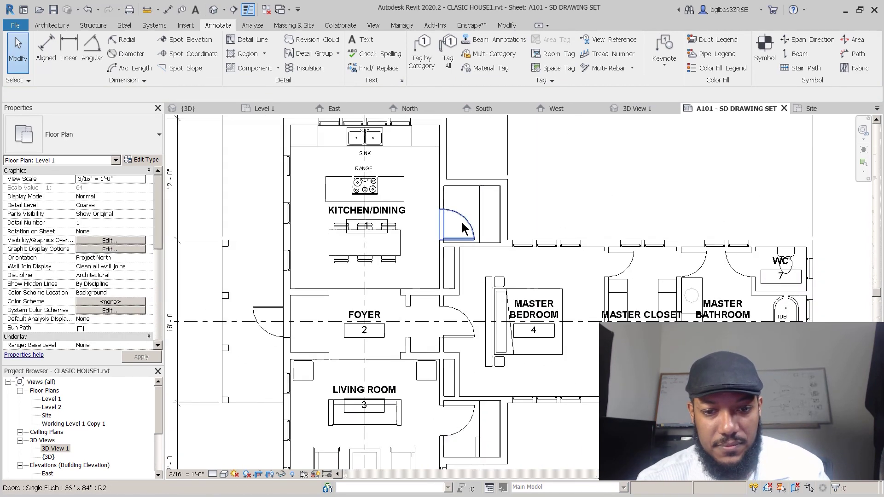
scroll(468, 197, "up", 3)
key("t")
key("x")
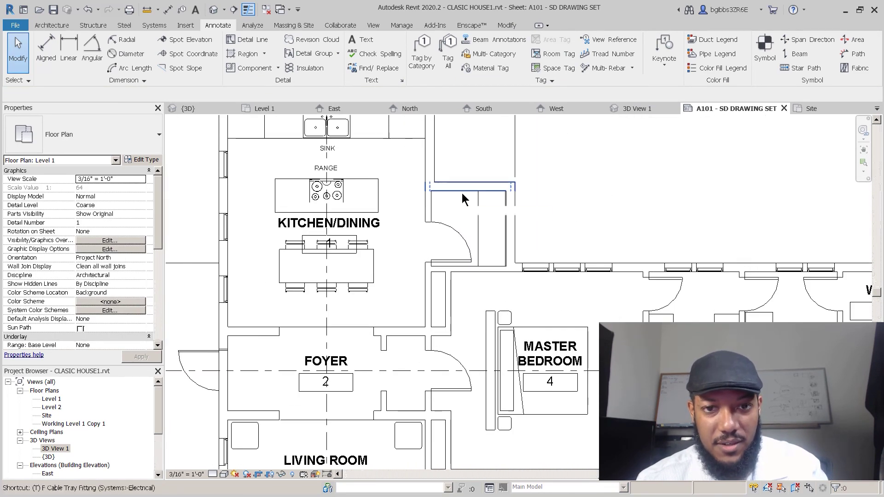
scroll(463, 205, "up", 3)
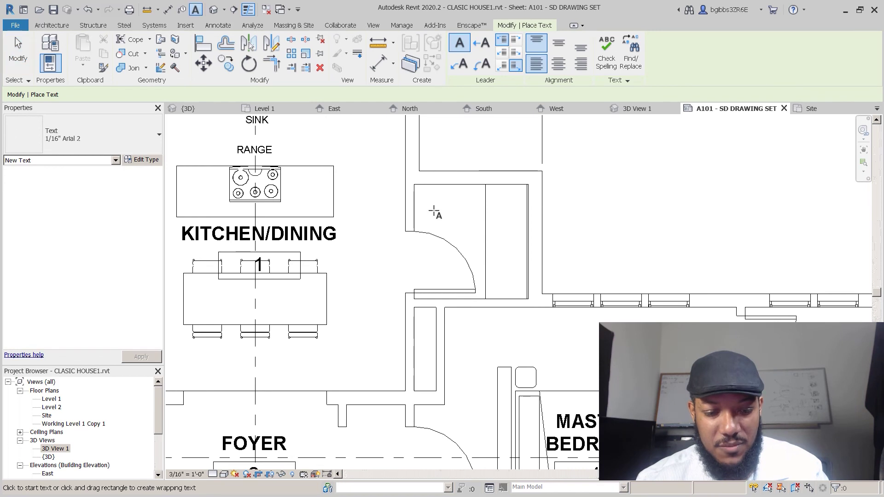
scroll(431, 208, "down", 1)
- Place tagged rooms in the small enclosed space beside the kitchen and the one beside the living room
left_click(52, 26)
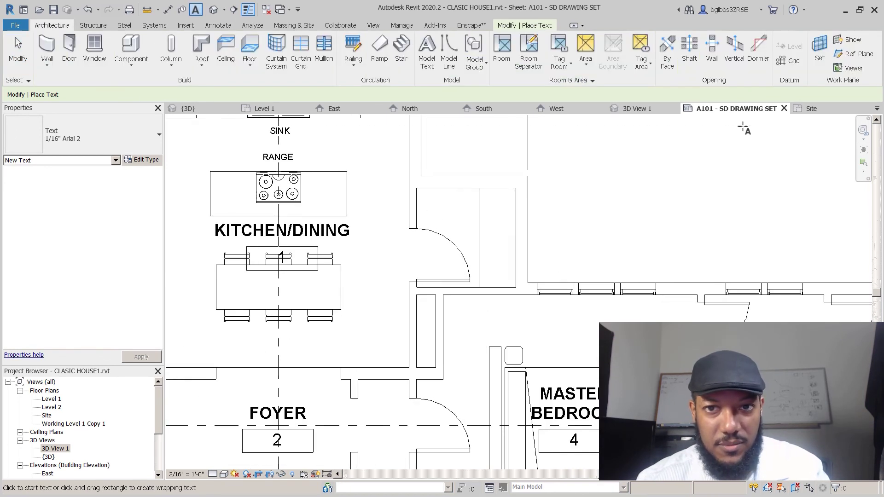
left_click(504, 41)
left_click(461, 230)
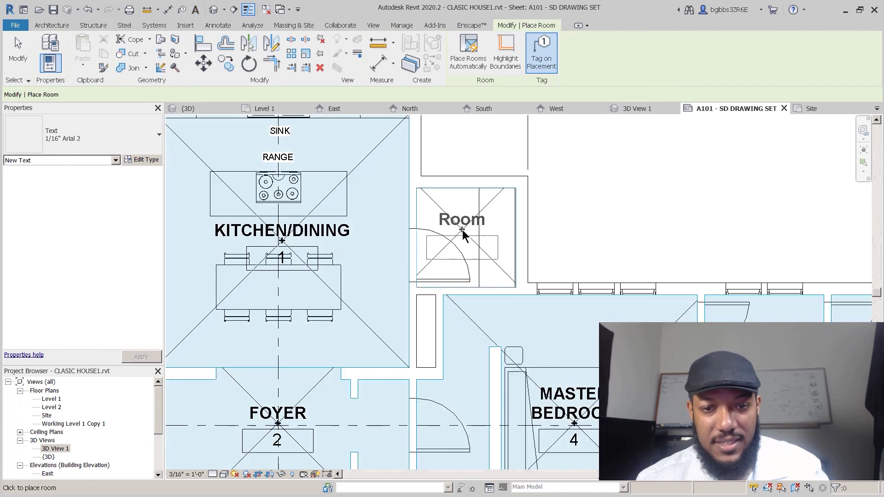
scroll(463, 230, "down", 2)
scroll(479, 428, "up", 2)
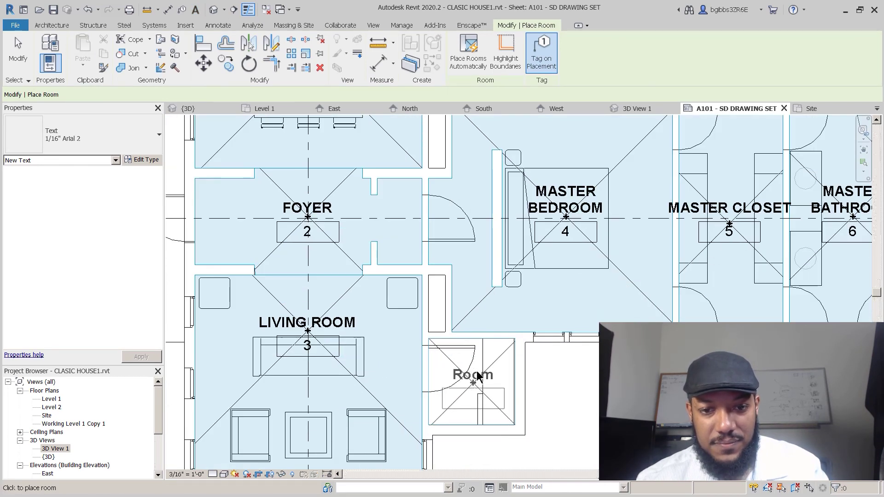
left_click(475, 382)
scroll(475, 383, "down", 3)
key("Escape")
key("Escape")
- Rename the new room beside the kitchen as PANTRY
scroll(469, 194, "up", 3)
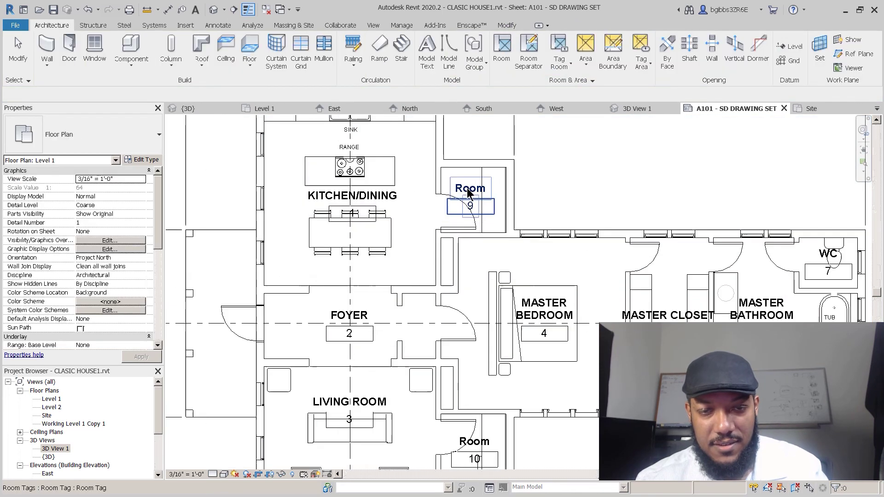
double_click(470, 189)
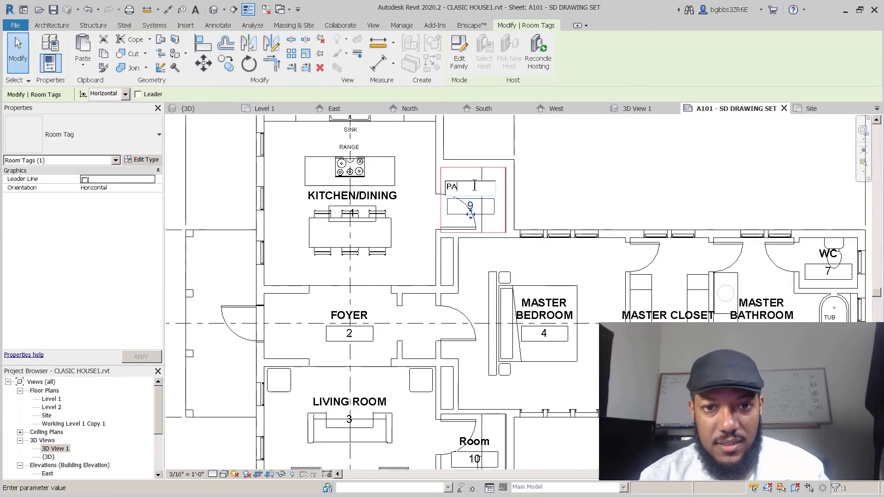
left_click(580, 184)
- Rename the new room beside the living room as LAUNDRY
scroll(594, 214, "down", 3)
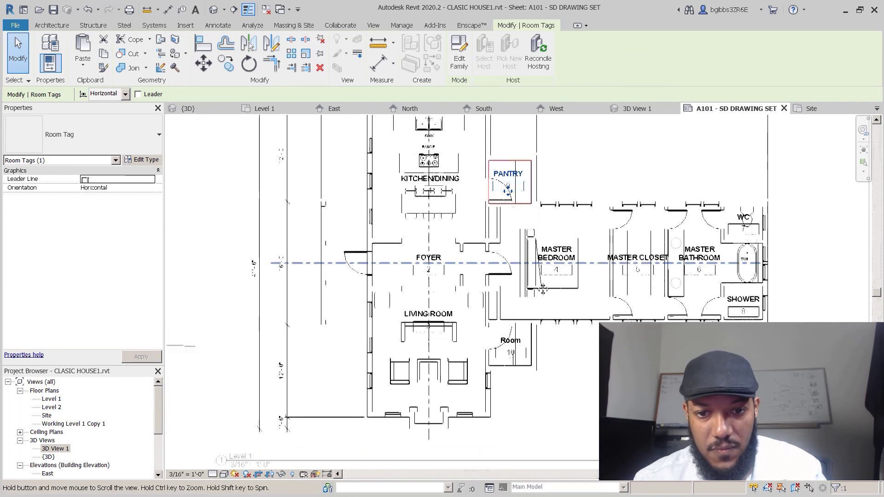
scroll(514, 322, "up", 3)
left_click(514, 313)
left_click(515, 311)
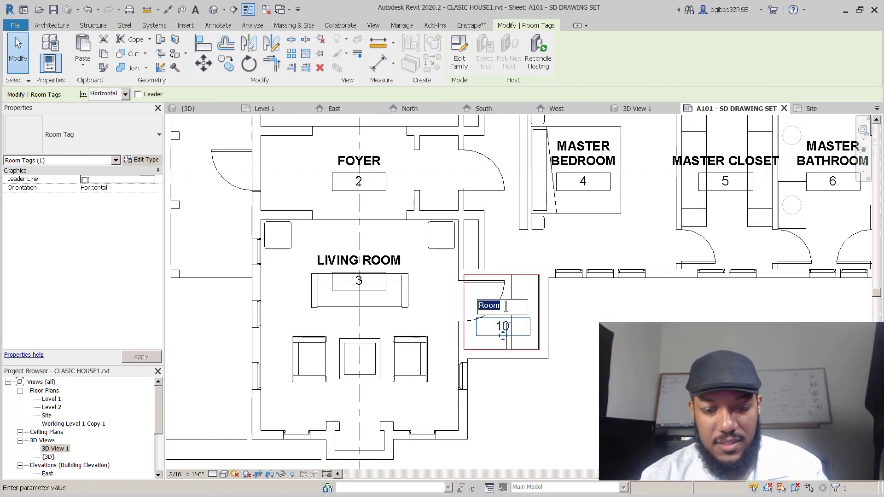
scroll(506, 323, "down", 5)
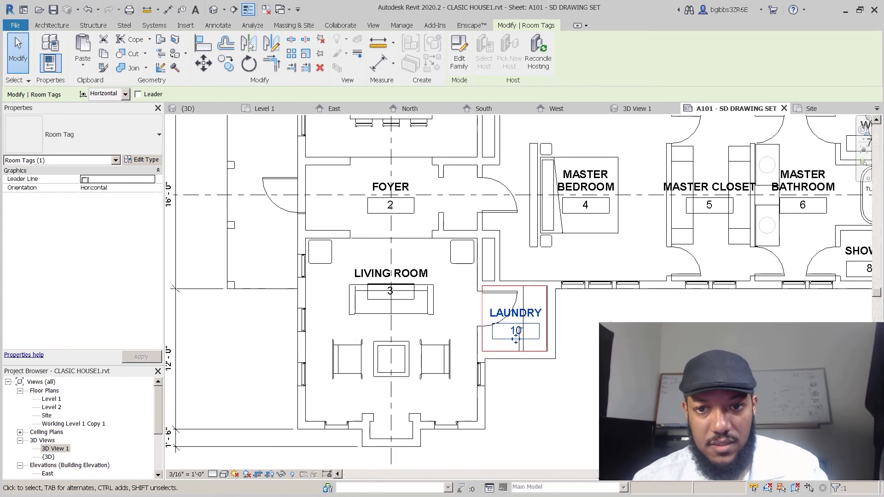
left_click(523, 313)
scroll(502, 307, "up", 3)
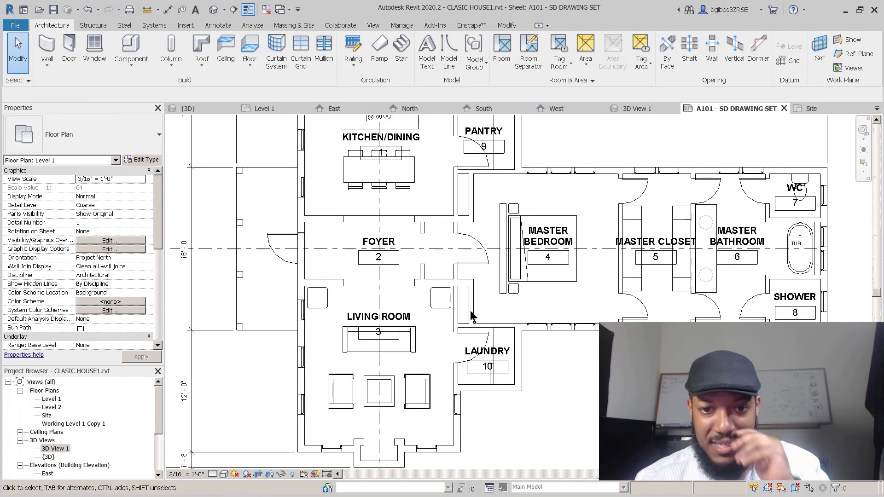
- Delete the two short walls closing off the niches on either side of the master bedroom entrance door
scroll(379, 280, "down", 1)
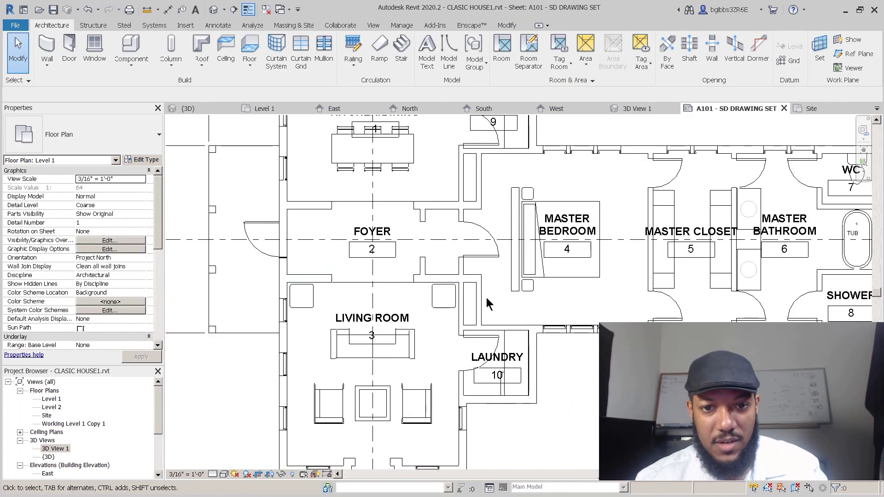
left_click(480, 307)
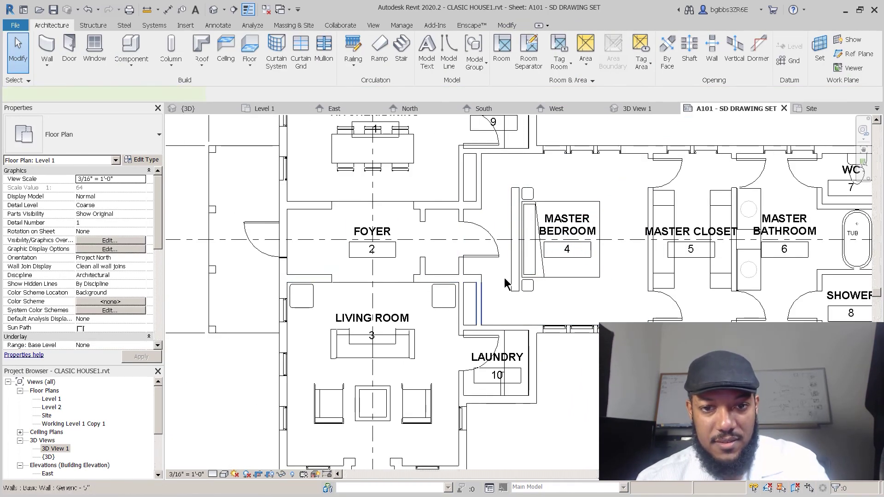
left_click(491, 179)
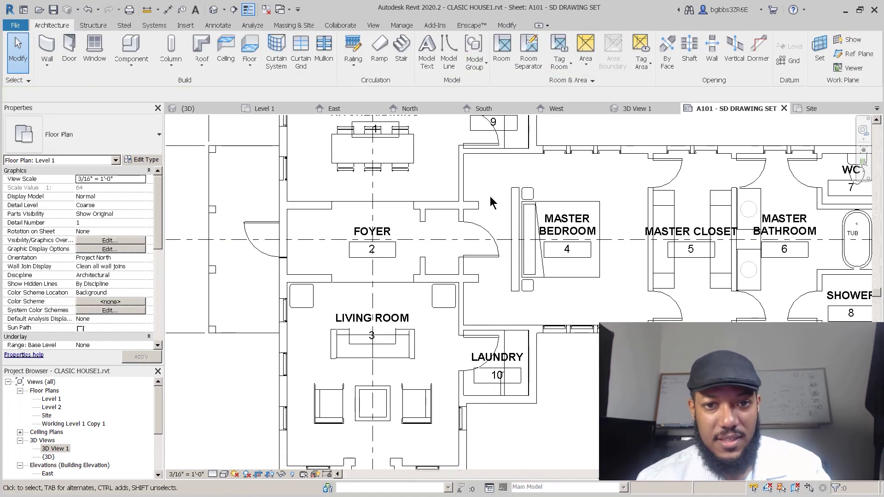
- Draw a vertical thin detail line closing the front of the upper niche between the kitchen and master bedroom
scroll(490, 196, "up", 2)
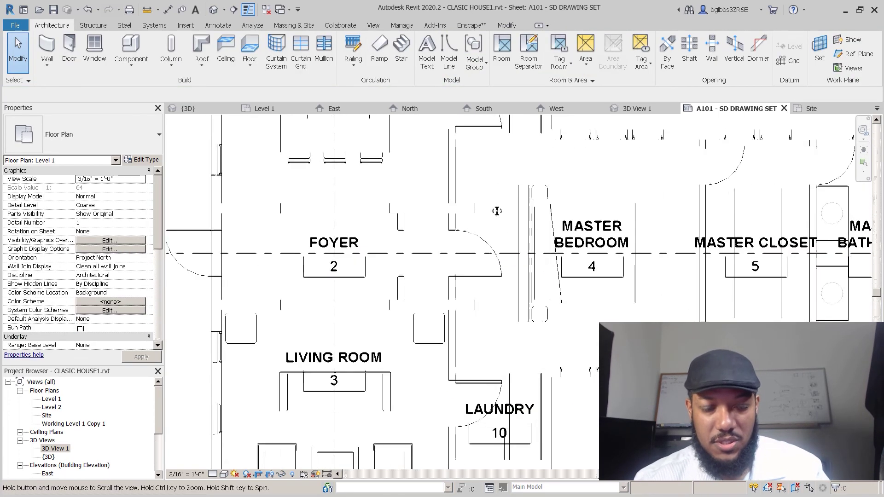
key("d")
key("l")
left_click(463, 208)
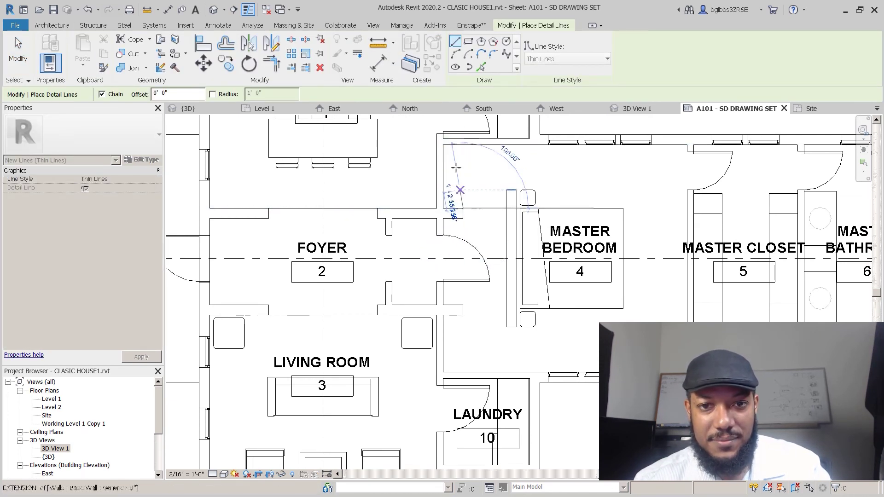
key("Escape")
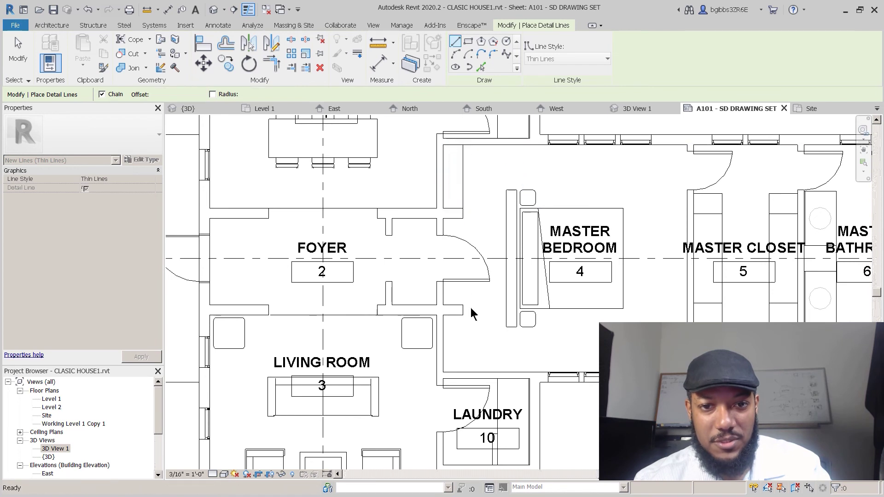
key("Escape")
key("d")
key("i")
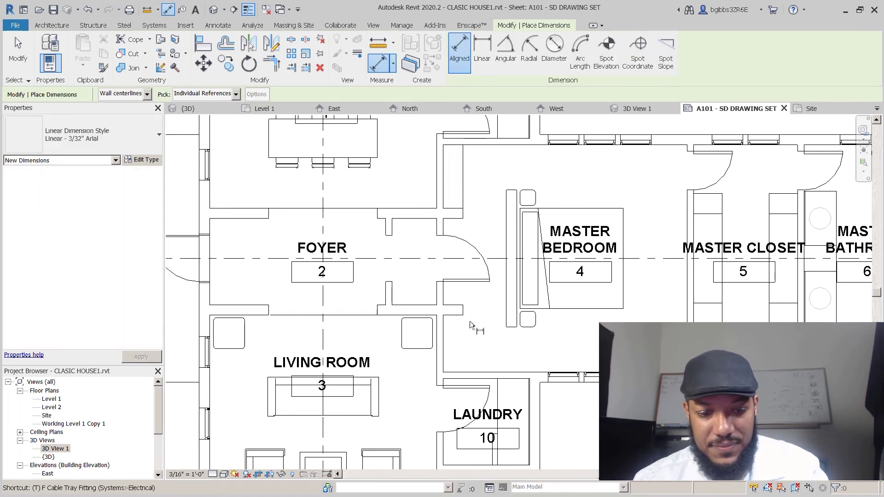
key("Escape")
key("Escape")
- Draw a vertical thin detail line closing the front of the lower niche above the laundry
key("d")
key("l")
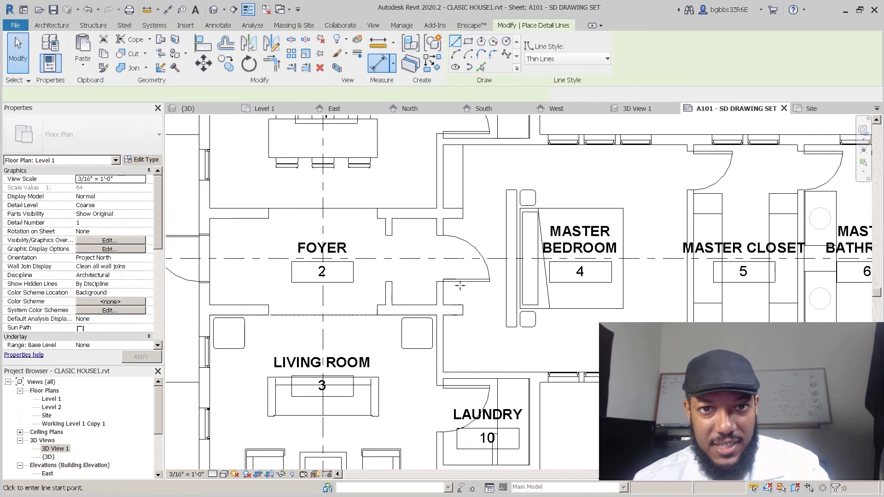
left_click(463, 316)
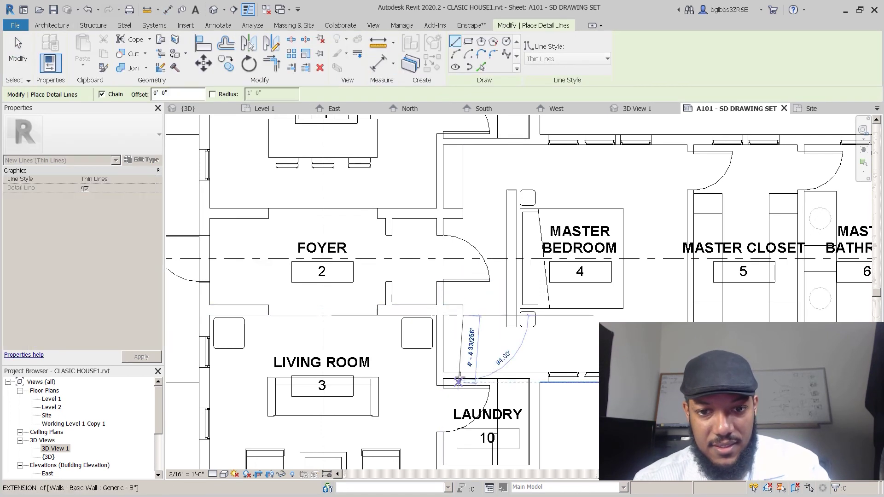
left_click(463, 372)
key("Escape")
middle_click_drag(494, 341, 503, 335)
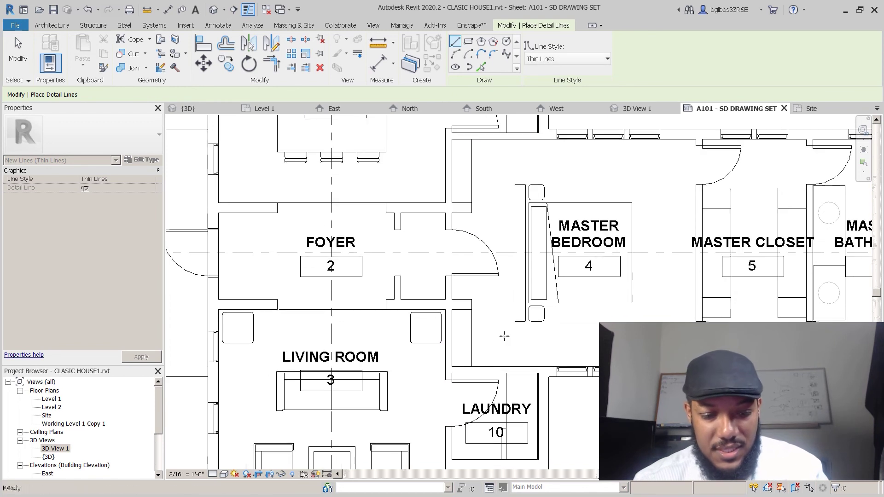
key("Escape")
- Place a text note reading BUILT IN at the lower niche between the living room and master bedroom
key("t")
key("x")
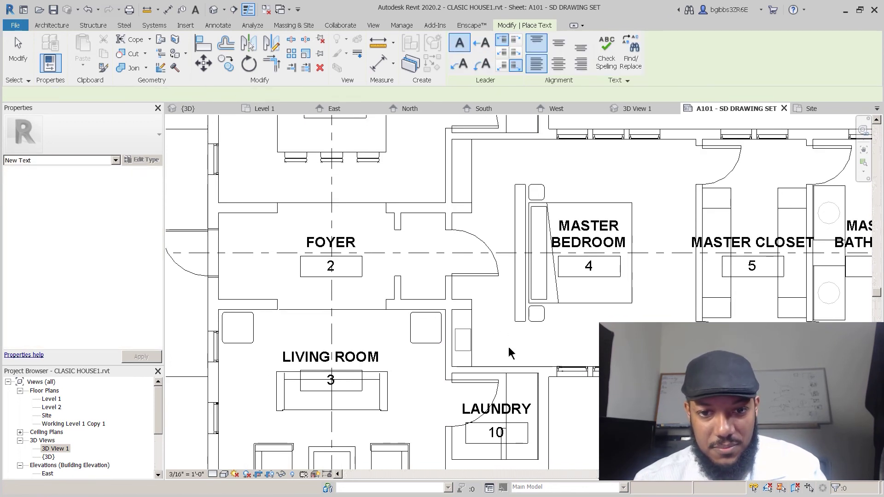
left_click(455, 330)
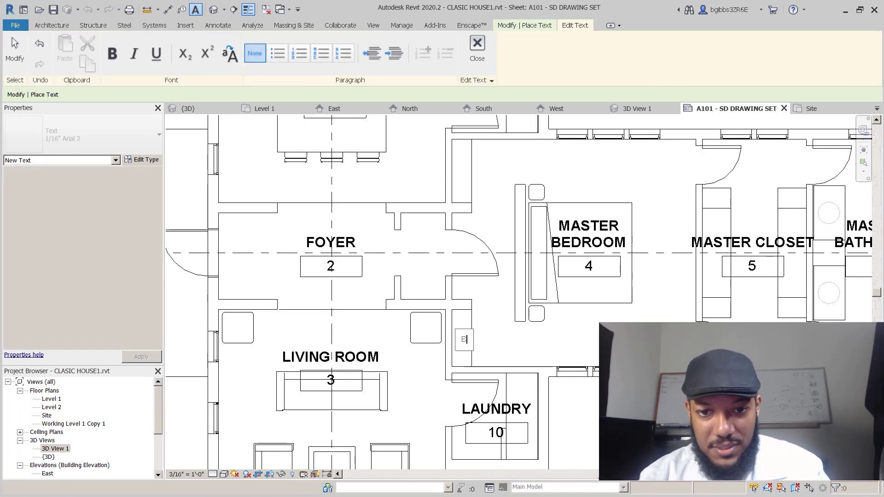
left_click(544, 331)
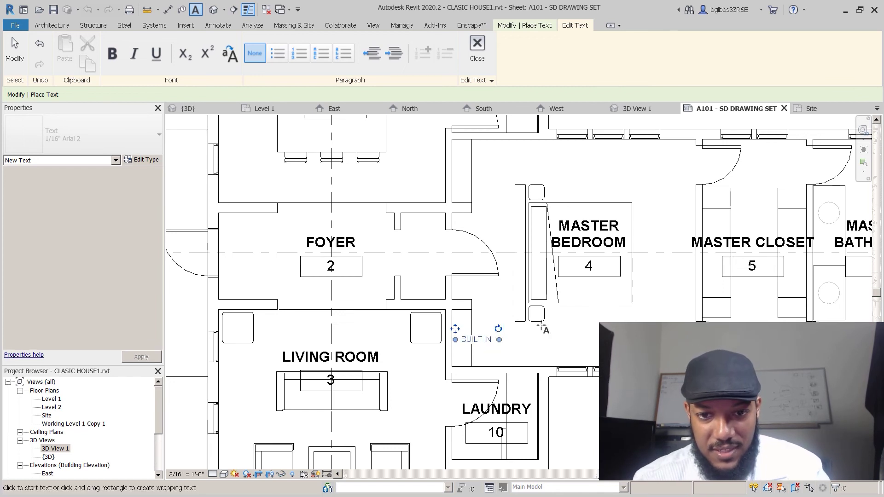
scroll(494, 323, "up", 2)
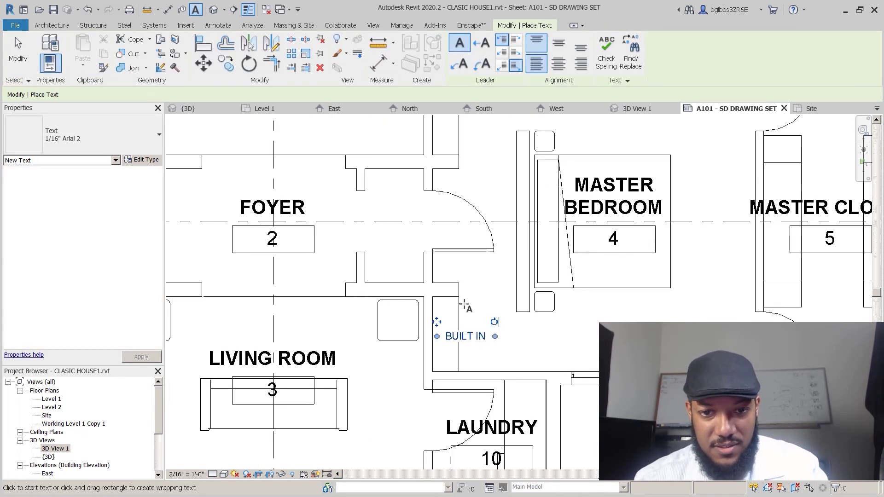
key("Escape")
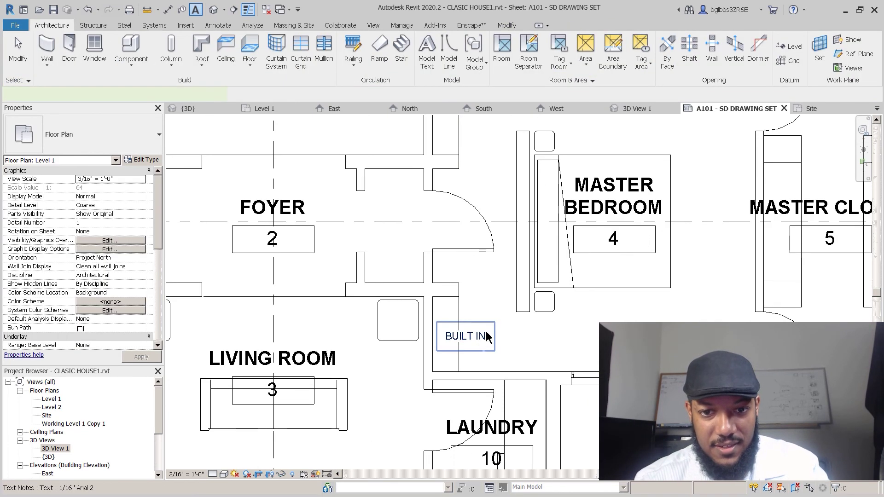
- Rotate the BUILT IN note to vertical and move it inside the lower niche above the laundry
left_click(486, 332)
left_click_drag(496, 322, 441, 288)
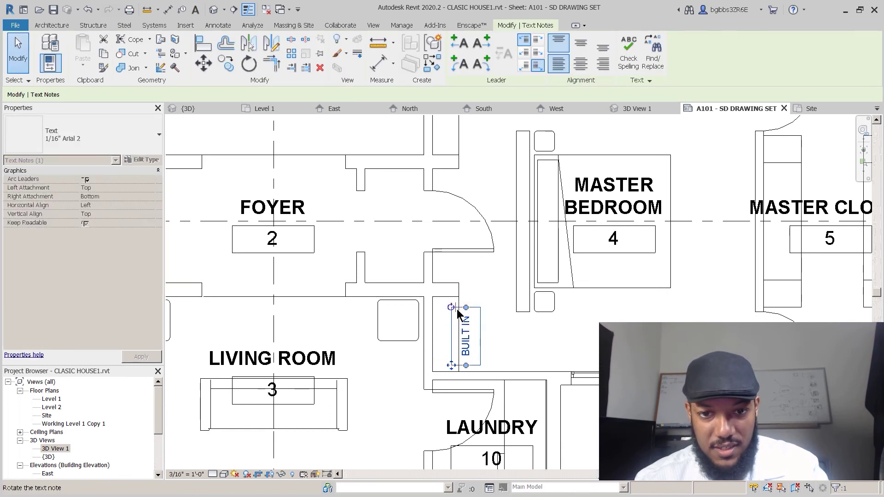
left_click_drag(443, 365, 425, 366)
key("Escape")
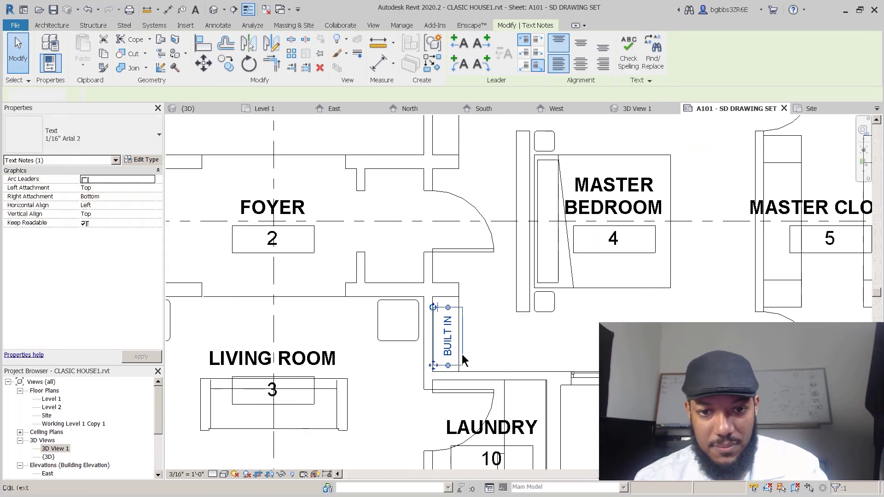
- Copy the vertical BUILT IN note up into the upper niche between the kitchen and master bedroom
left_click(453, 358)
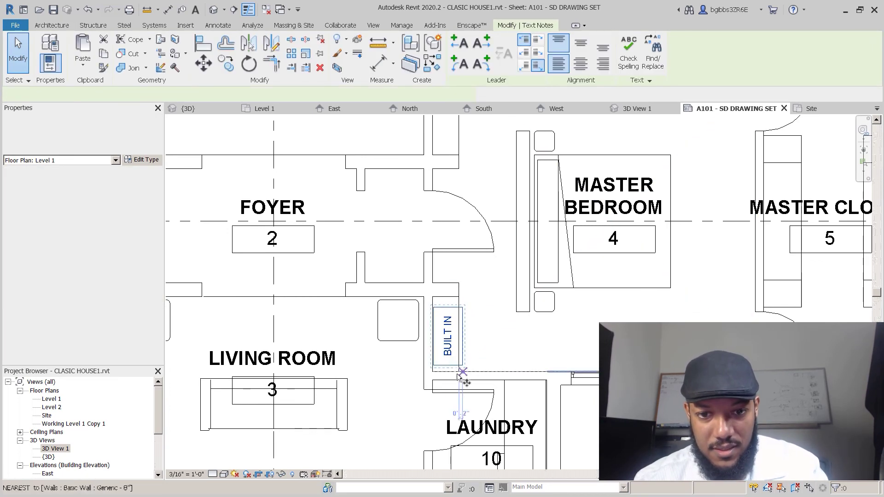
key("r")
key("o")
left_click_drag(452, 197, 455, 154)
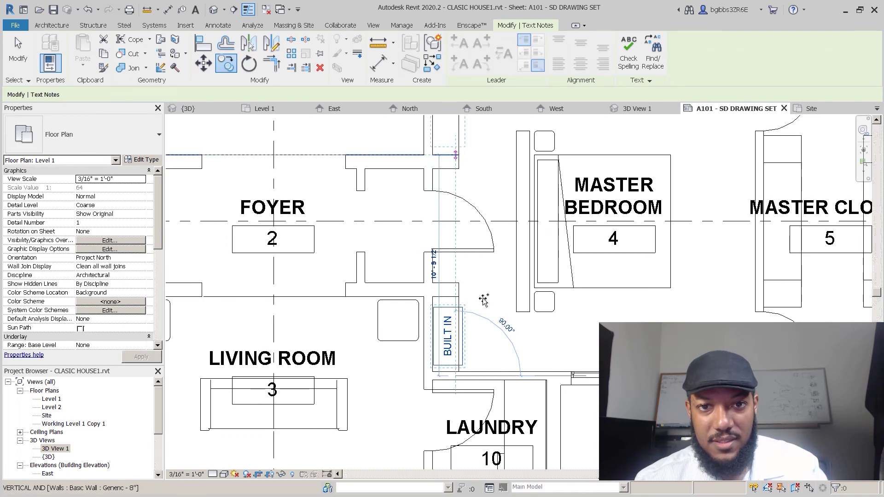
scroll(468, 279, "down", 3)
key("Escape")
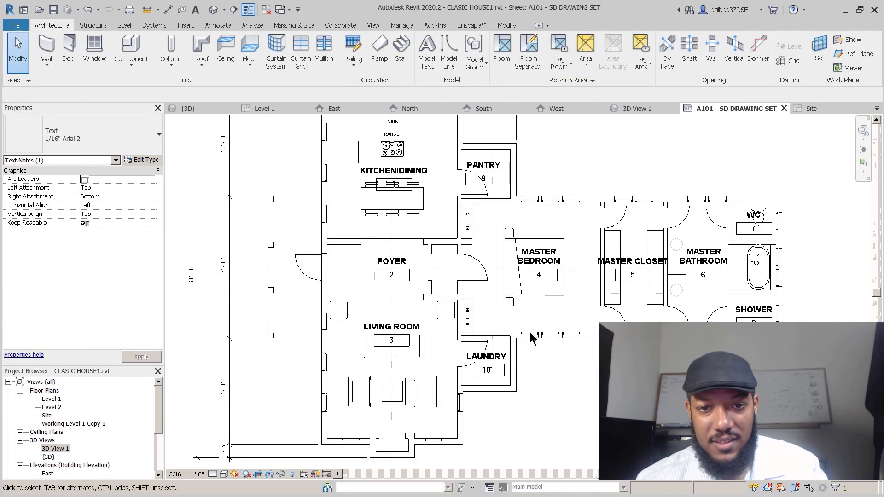
- Place a text note reading PORCH in the 1/4" Arial type on the porch, above the entry door
scroll(357, 269, "down", 1)
double_click(357, 270)
scroll(369, 253, "up", 2)
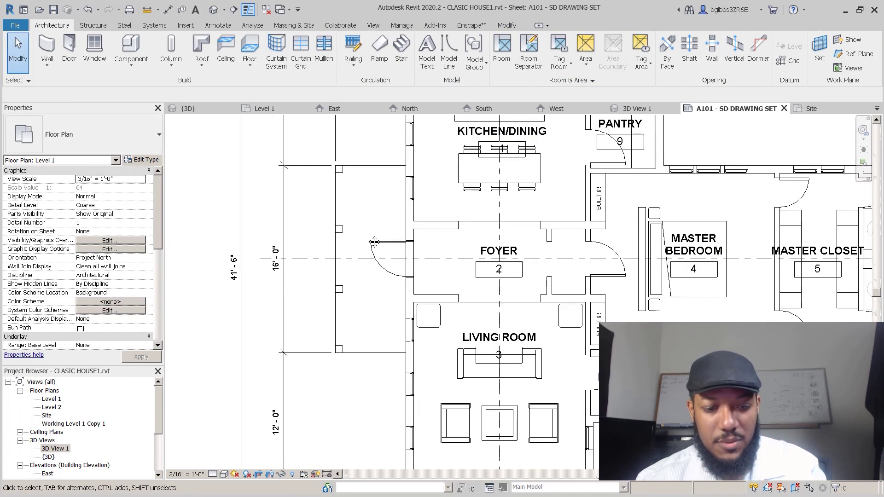
key("t")
key("x")
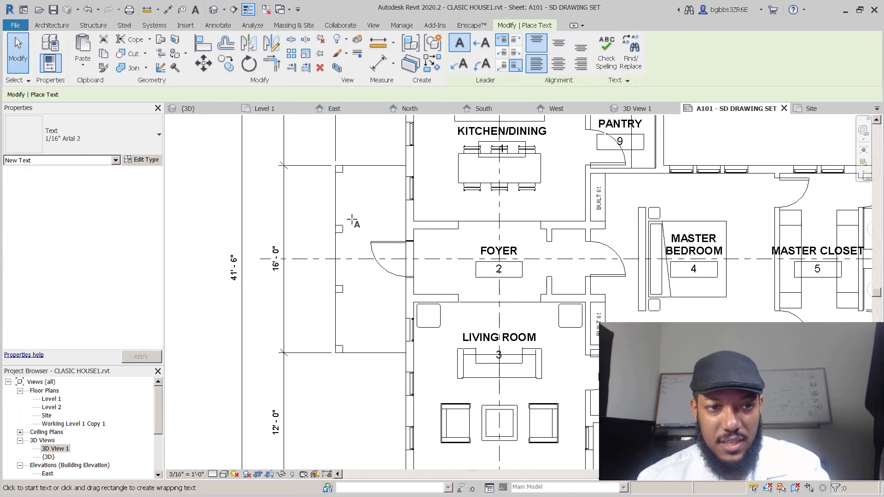
left_click(46, 143)
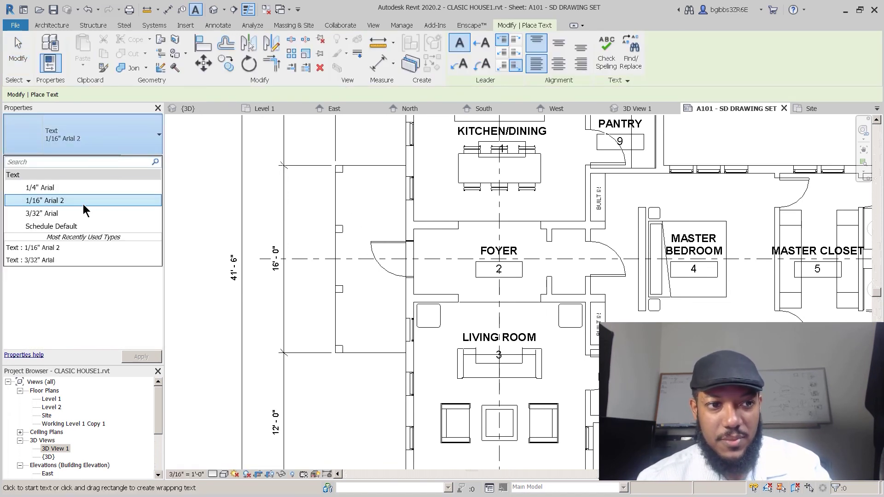
left_click(92, 188)
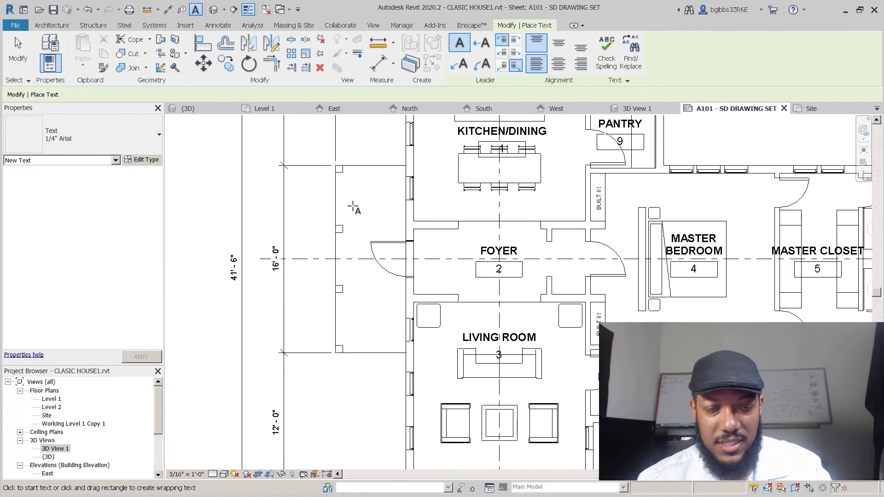
scroll(354, 207, "up", 2)
left_click_drag(341, 195, 387, 226)
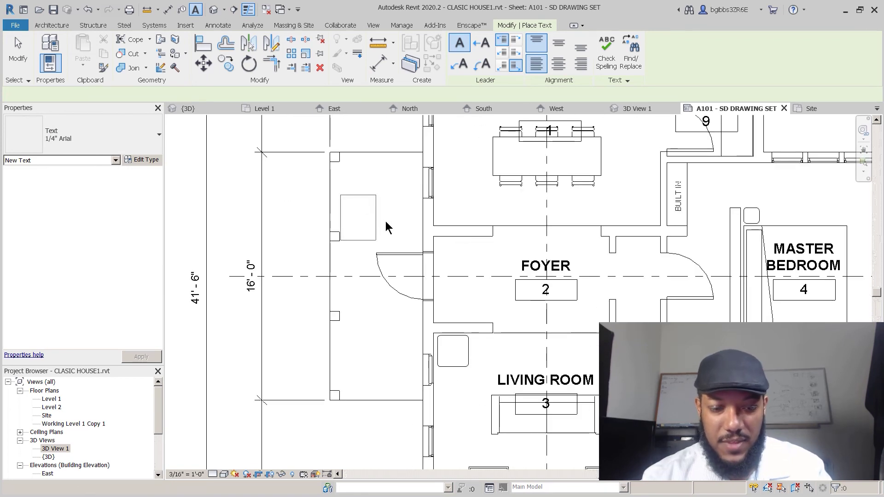
type("PORCH")
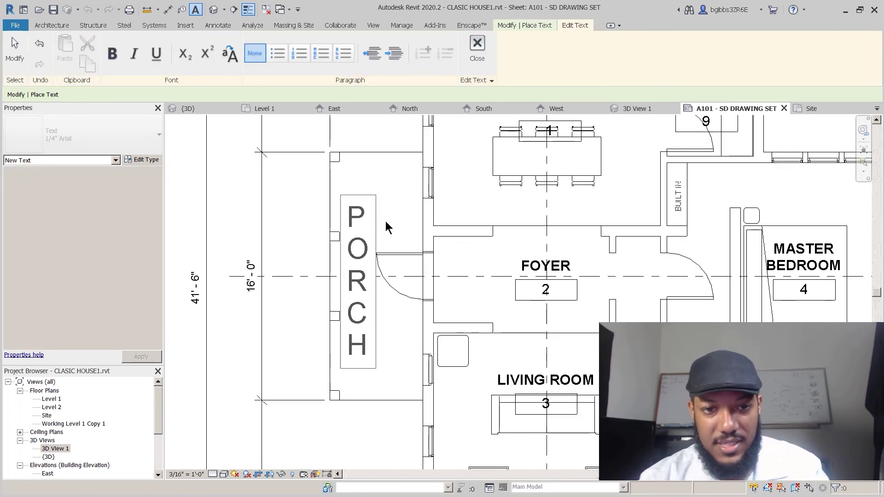
left_click(398, 219)
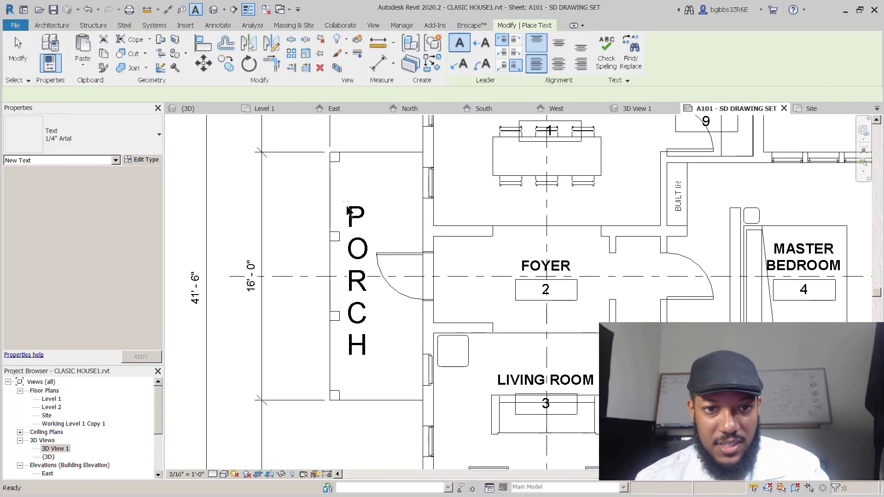
- Change the PORCH note's text type to 3/32" Arial
left_click(15, 38)
left_click(117, 134)
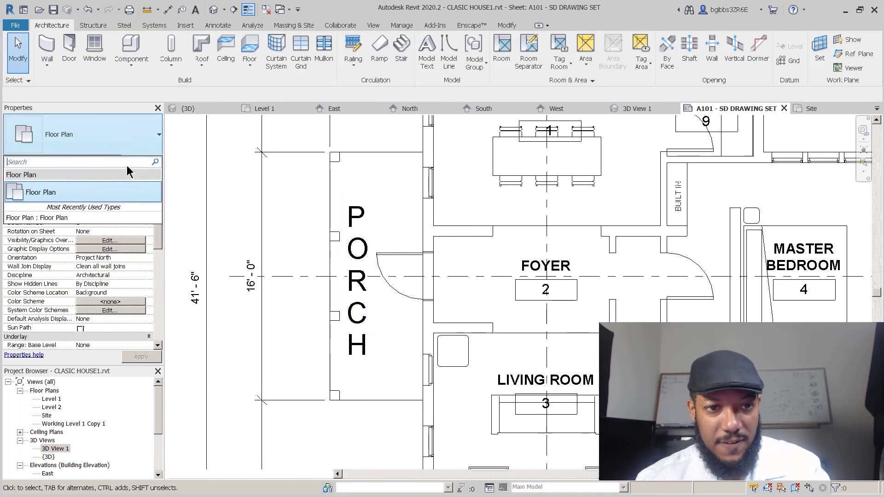
key("ctrl+Left")
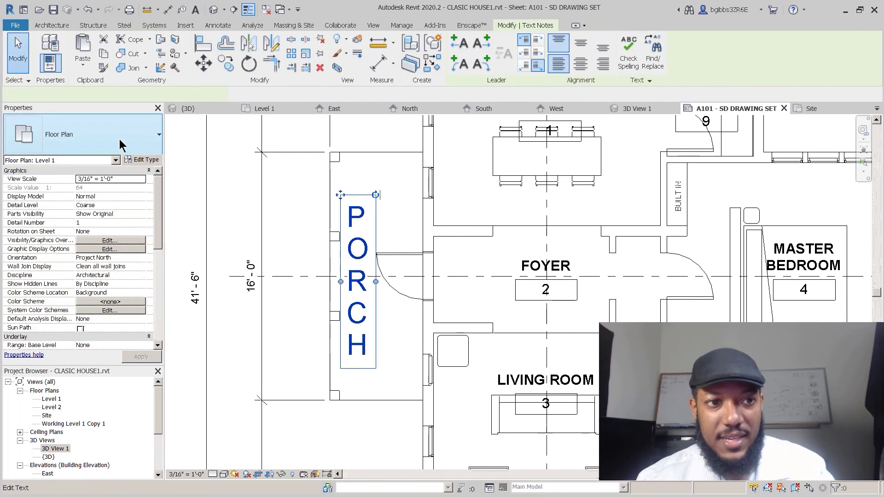
left_click(119, 139)
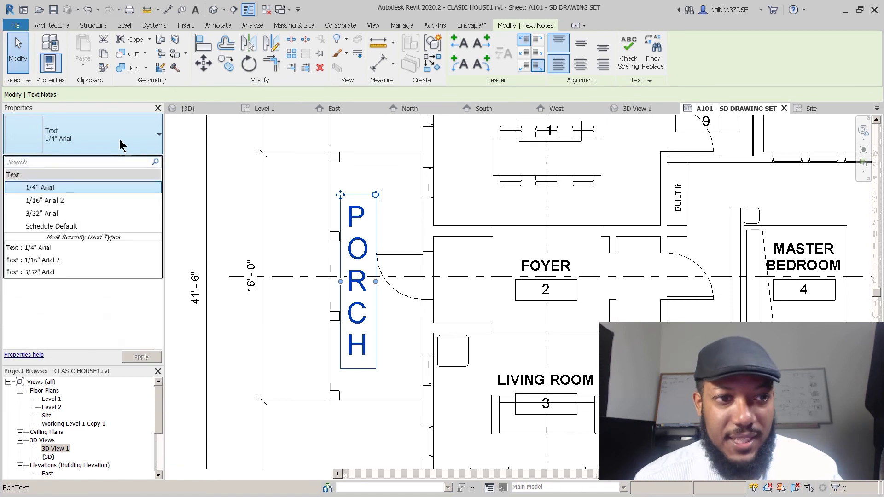
left_click(88, 212)
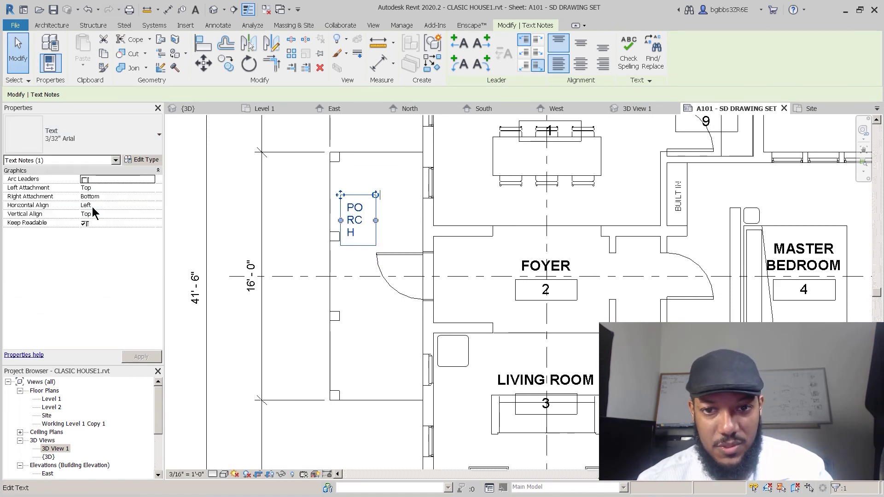
- Duplicate the PORCH note's text type as 3/32" Arial Bold with bold enabled, and widen the note to fit on one line
left_click(146, 159)
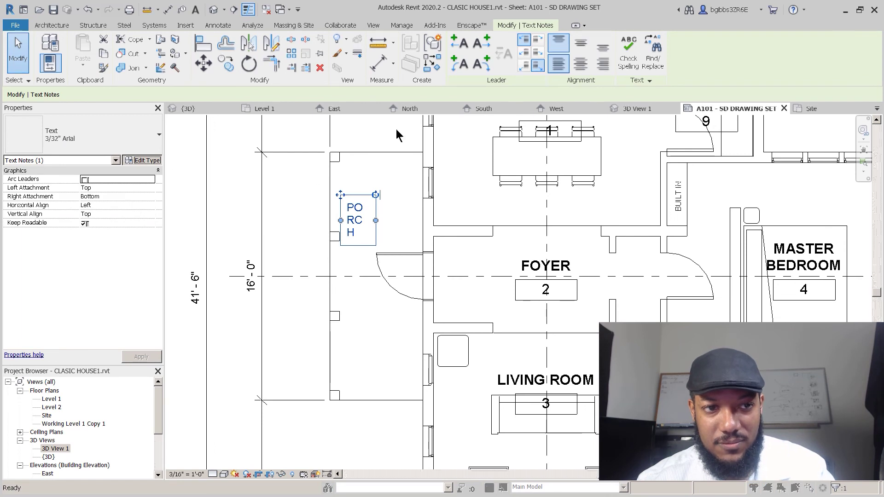
left_click(510, 102)
left_click(443, 258)
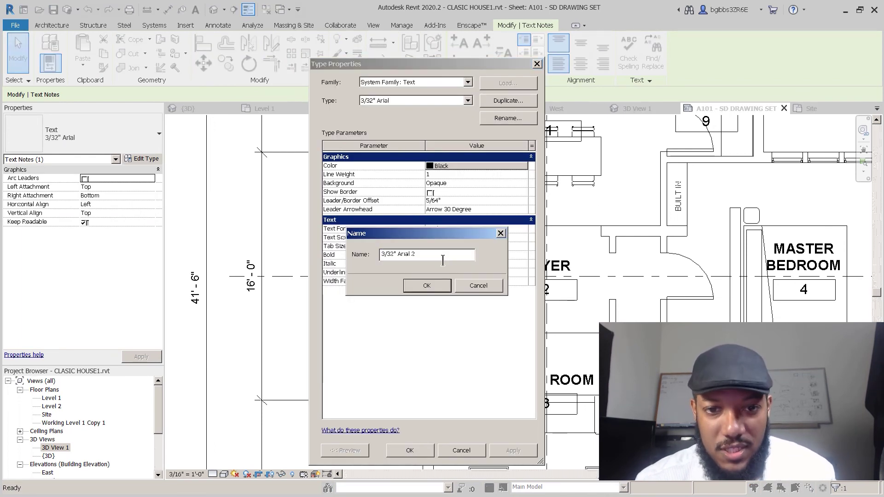
key("BackSpace")
key("BackSpace")
key("Caps_Lock")
type("Bold")
left_click(425, 288)
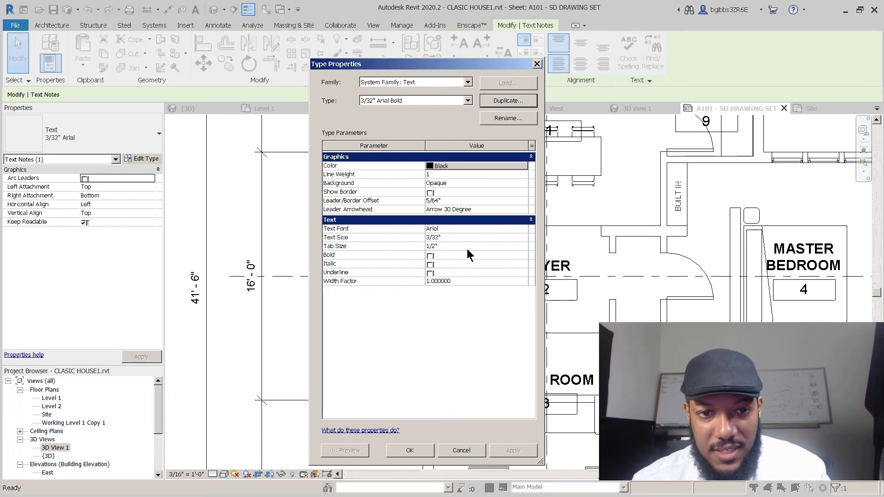
left_click(431, 256)
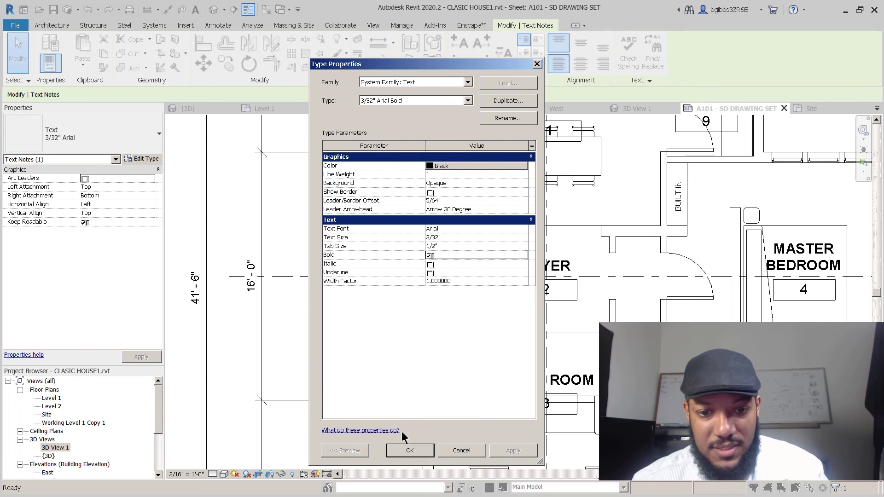
left_click(407, 451)
left_click_drag(377, 223, 394, 210)
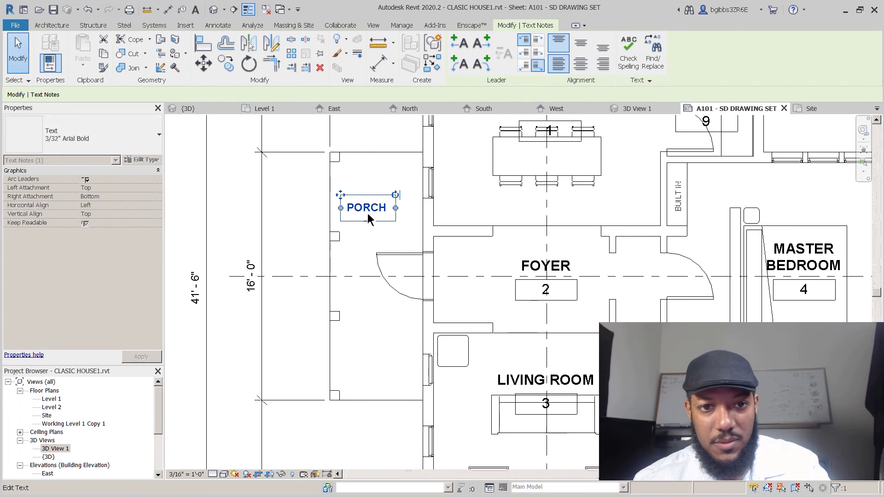
key("Escape")
- Duplicate the PORCH note's type as 1/8" Arial Bold 2 with a 1/8" text size, and widen the note to fit
scroll(359, 216, "up", 2)
left_click_drag(579, 261, 351, 193)
left_click(144, 160)
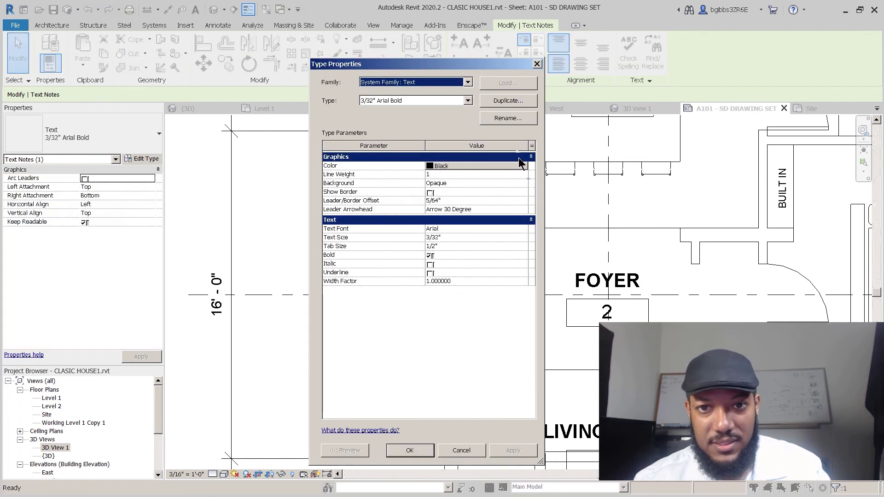
left_click(508, 101)
left_click(384, 255)
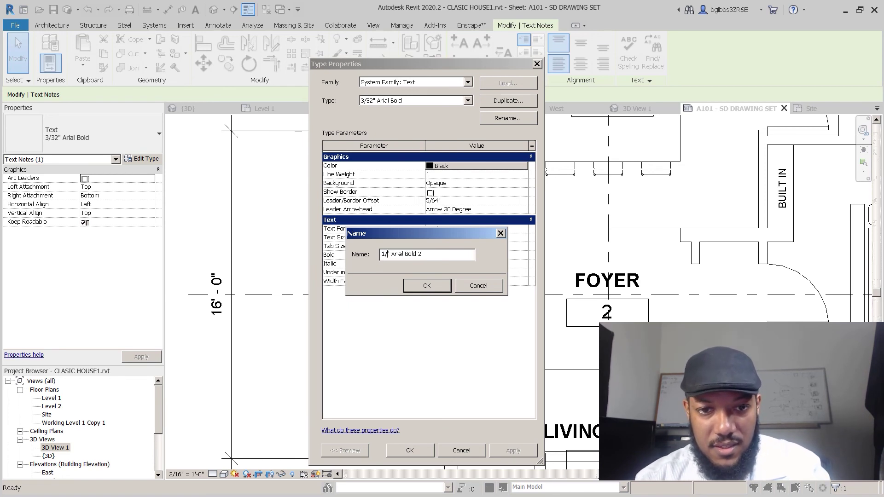
left_click(427, 285)
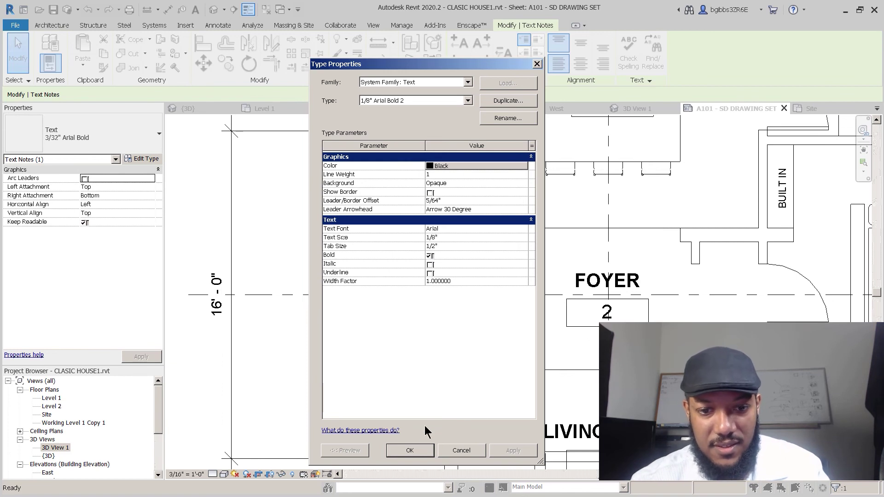
left_click(411, 451)
left_click_drag(418, 224, 431, 224)
- Move the PORCH note down and outward on the porch, beside the entry door
left_click(344, 192)
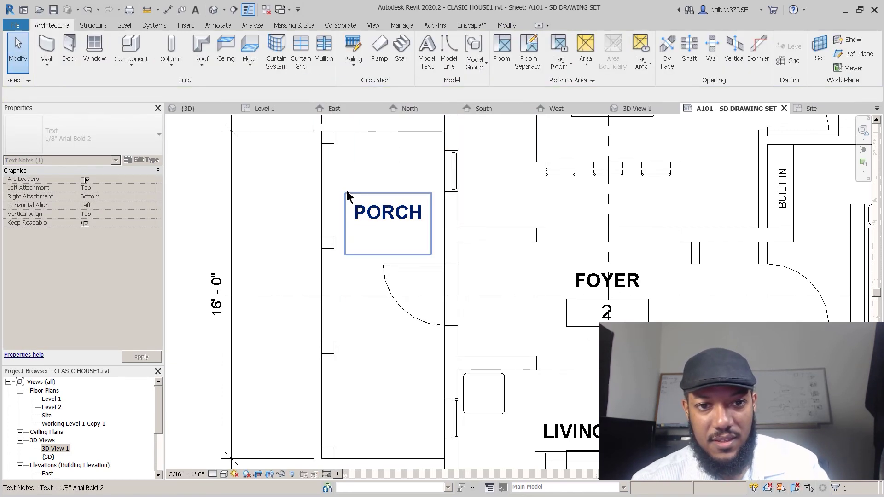
left_click(349, 196)
scroll(376, 277, "down", 3)
key("Escape")
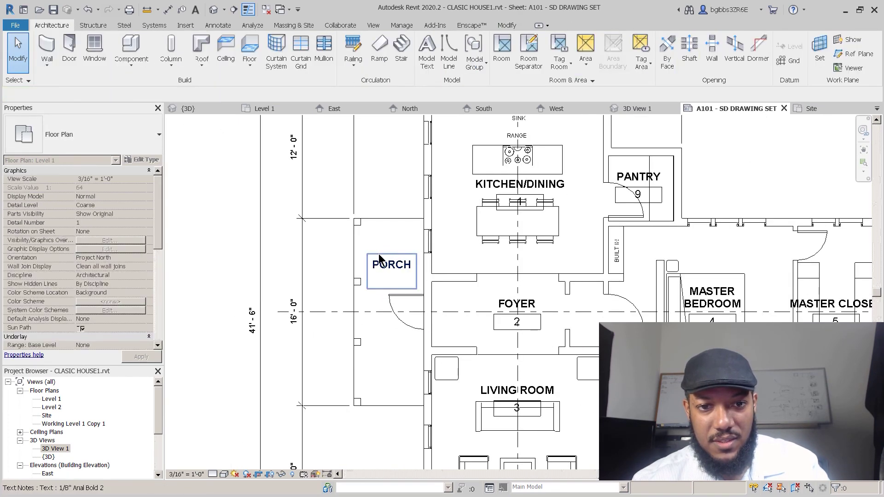
left_click(369, 259)
left_click_drag(369, 259, 356, 282, "ctrl")
key("Escape")
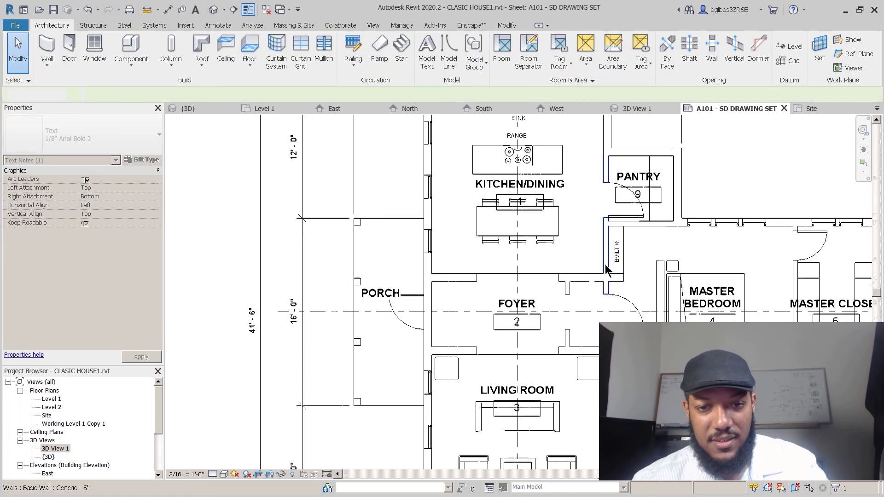
- Flip the facing of the entry door between the porch and foyer so it swings into the foyer
scroll(608, 261, "down", 2)
scroll(511, 294, "up", 3)
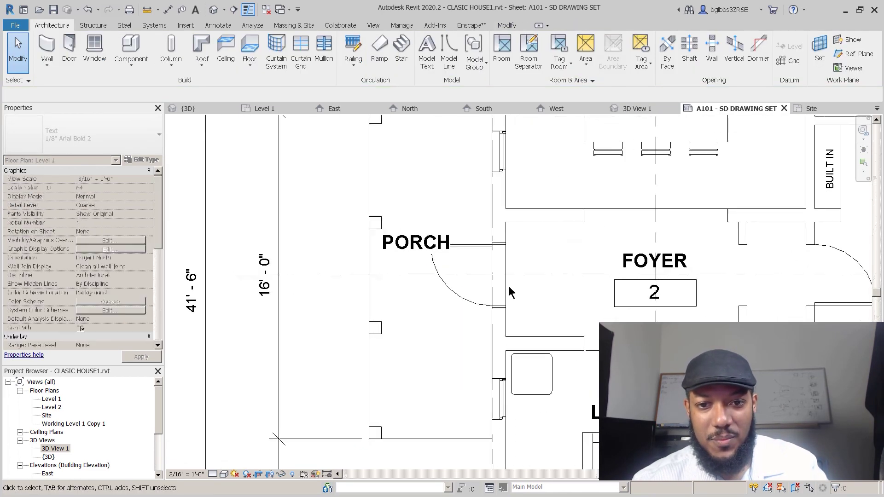
left_click(465, 297)
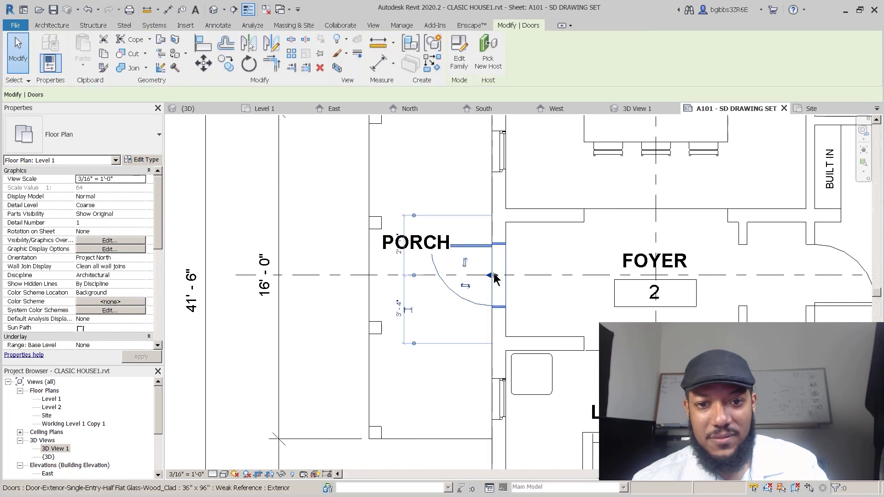
left_click(475, 284)
middle_click_drag(566, 315, 427, 282)
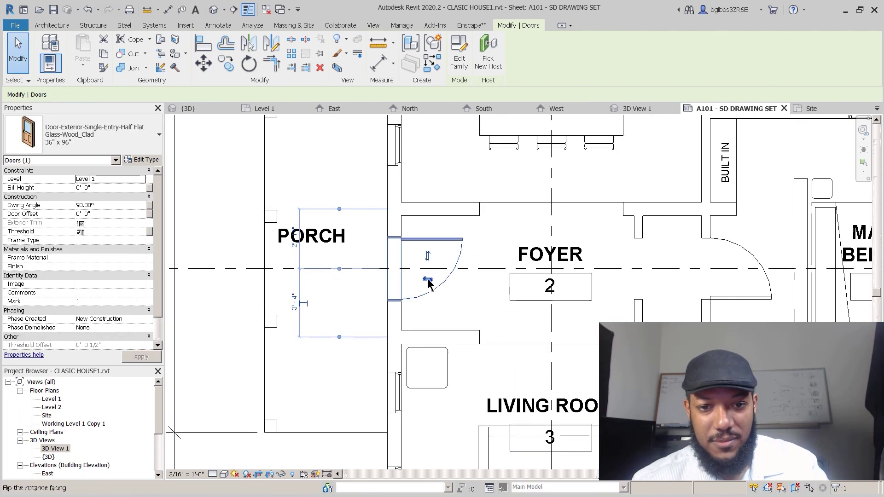
left_click(447, 316)
- Draw a horizontal detail line about 4'-8" long from the kitchen-side foyer wall face out across the porch
scroll(496, 333, "up", 1)
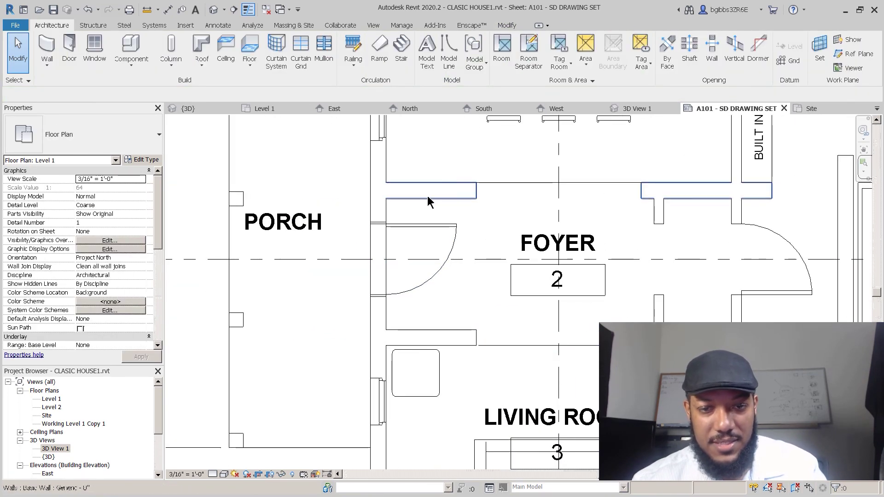
scroll(432, 282, "down", 1)
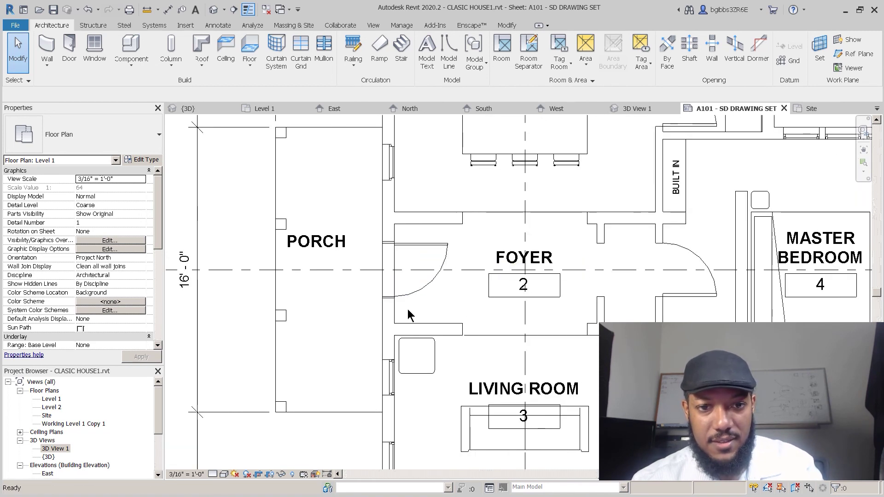
key("d")
key("l")
scroll(408, 310, "up", 1)
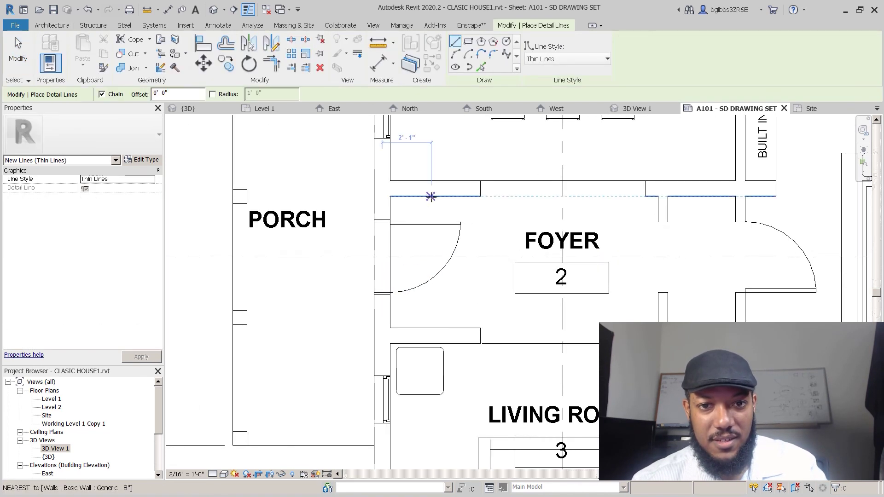
left_click(323, 196)
key("Escape")
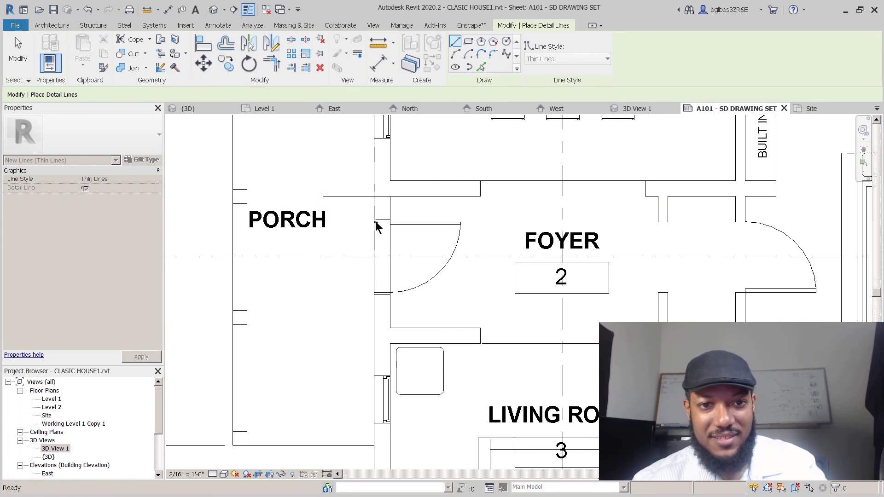
key("Escape")
- Mirror the new detail line about the plan's horizontal centreline as a copy
left_click(364, 197)
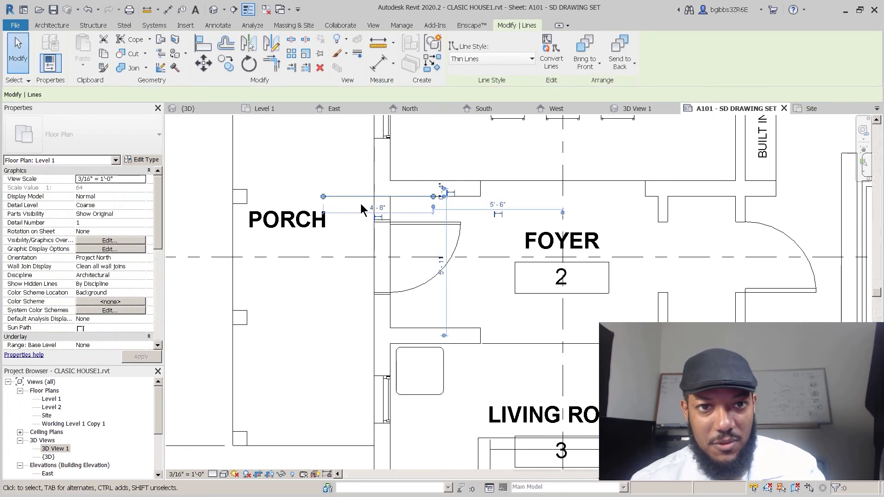
key("a")
key("l")
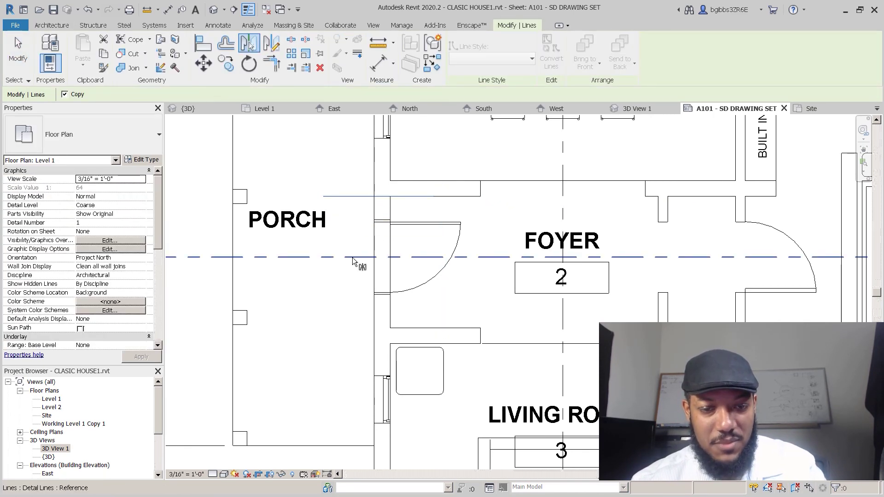
left_click(353, 258)
key("Escape")
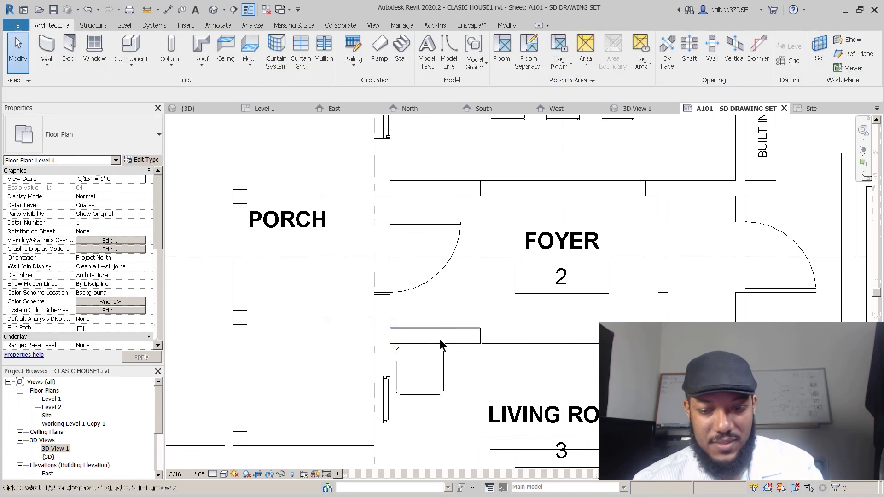
- Align the foyer-side face of the foyer/living room wall with the mirrored line, and delete that line
scroll(428, 316, "down", 1)
key("a")
key("l")
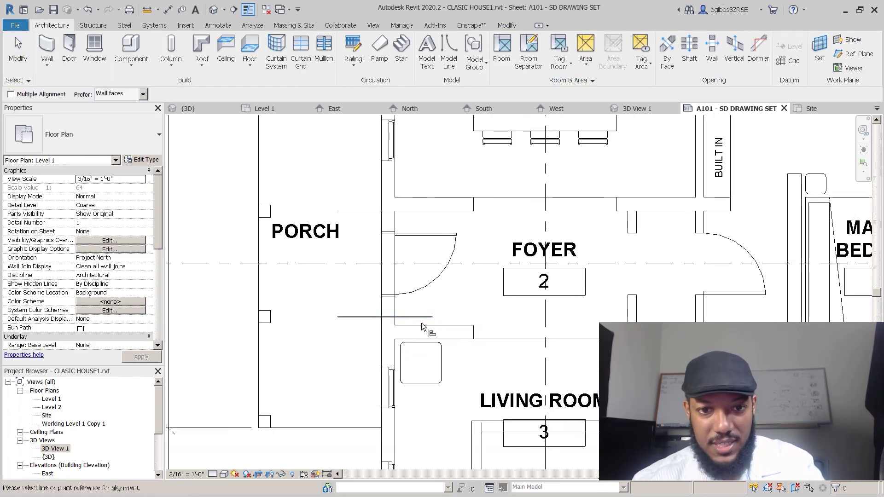
left_click(421, 317)
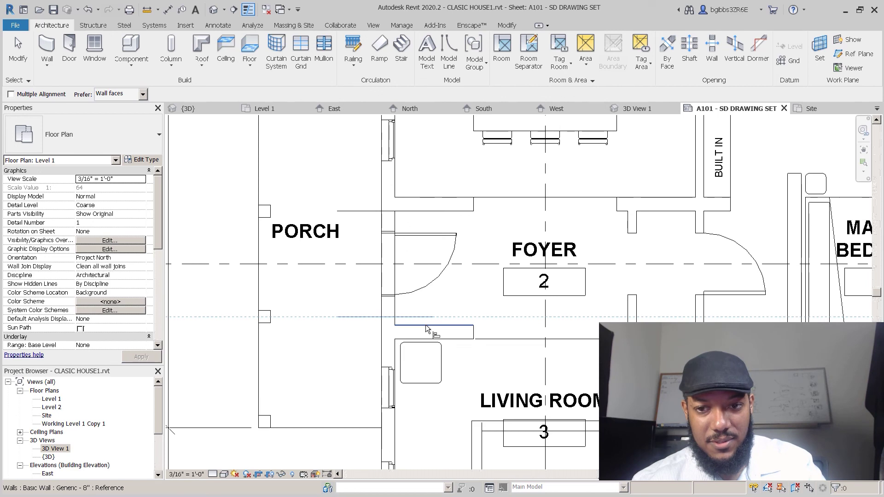
left_click(426, 326)
key("Escape")
key("Escape")
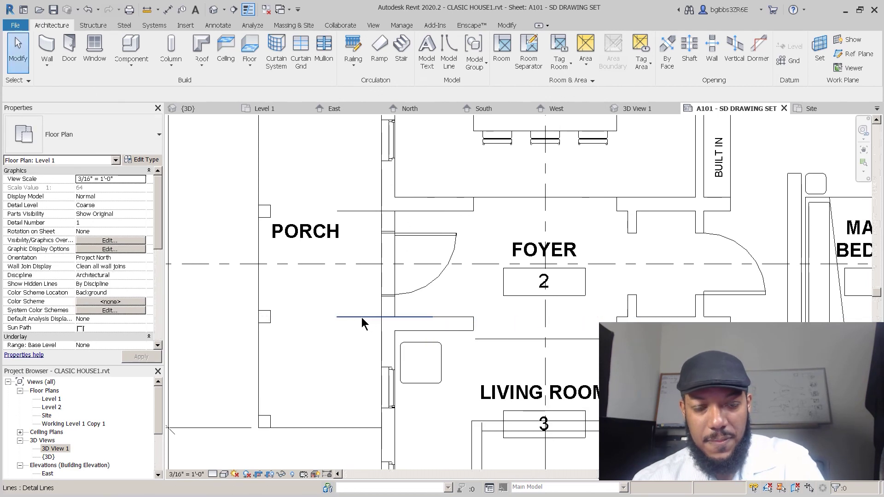
left_click(362, 318)
key("Delete")
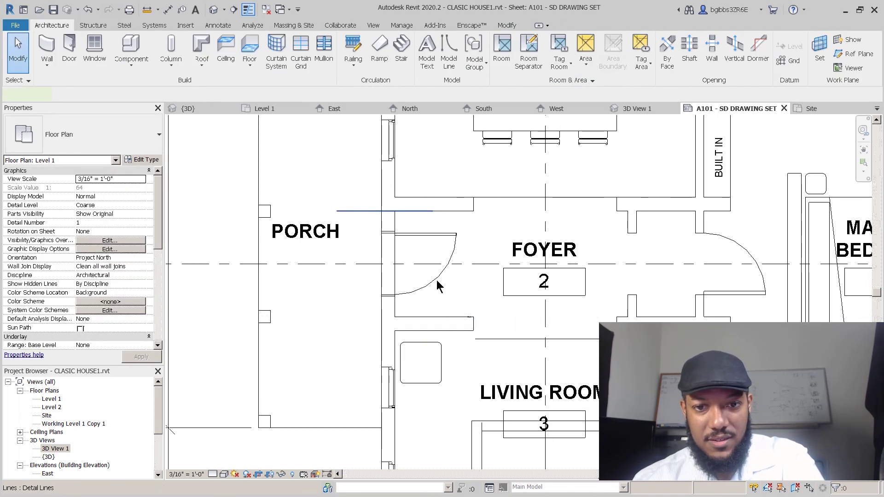
- Move the line across the opening between the foyer and living room to meet the realigned wall
left_click(493, 339)
scroll(493, 339, "up", 2)
key("m")
key("v")
left_click(466, 340)
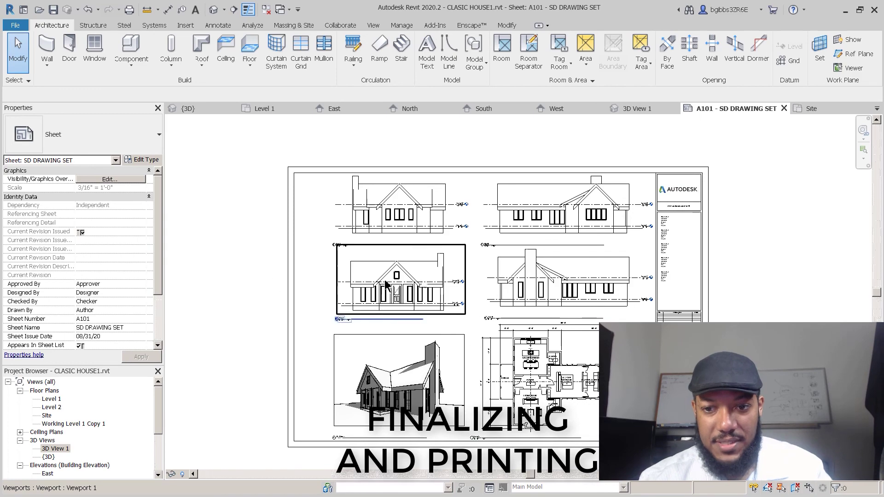
- Set the project name in the sheet's title block to REVIT PROJECT
scroll(675, 429, "up", 7)
middle_click_drag(684, 371, 677, 361)
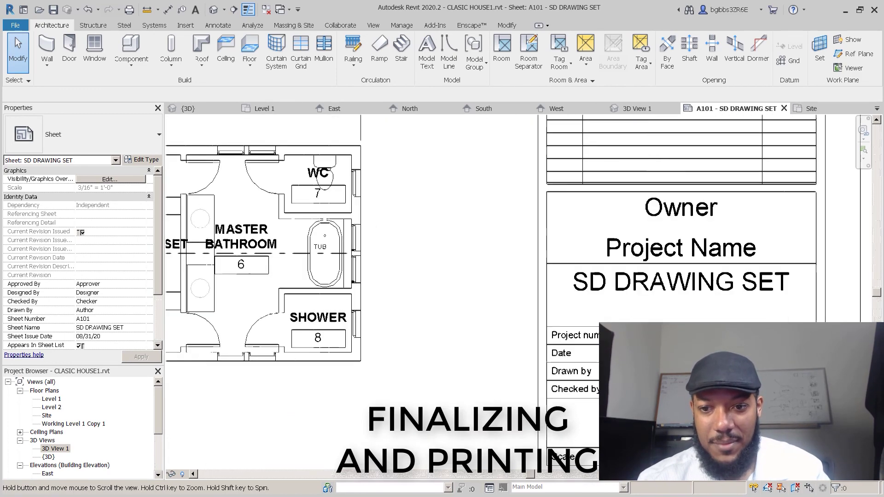
scroll(467, 240, "down", 2)
middle_click_drag(673, 247, 659, 264)
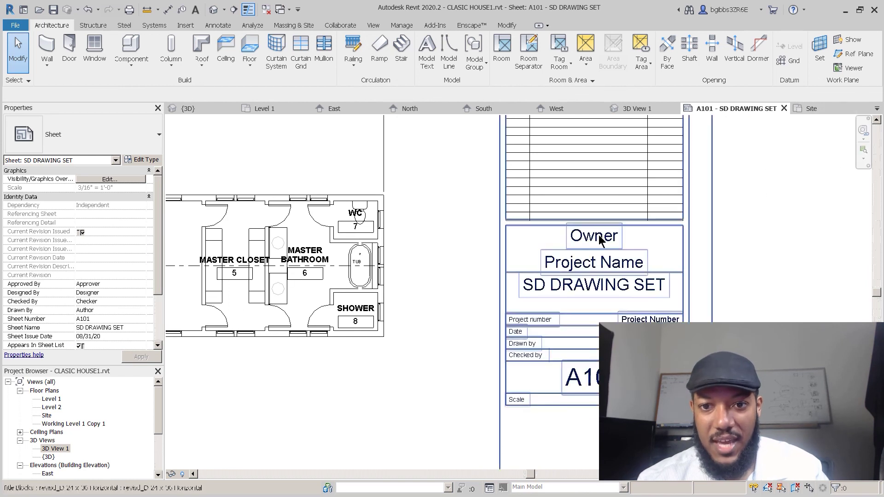
left_click(598, 261)
left_click(599, 262)
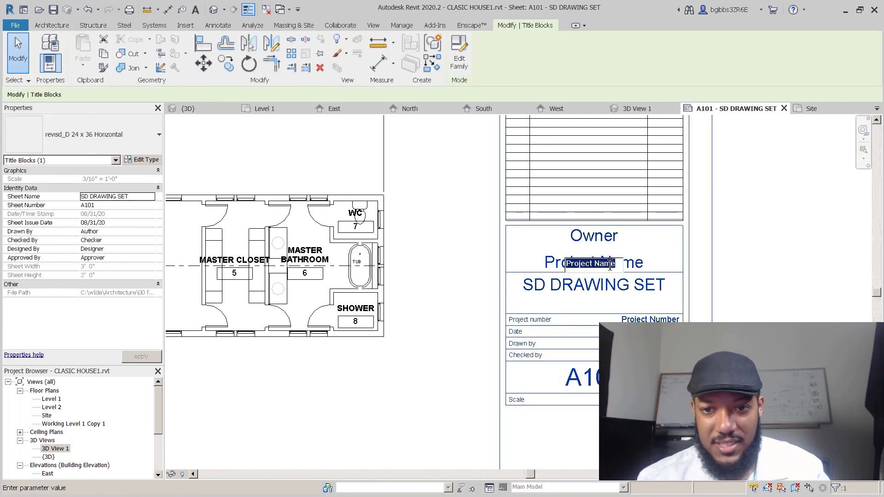
type("s")
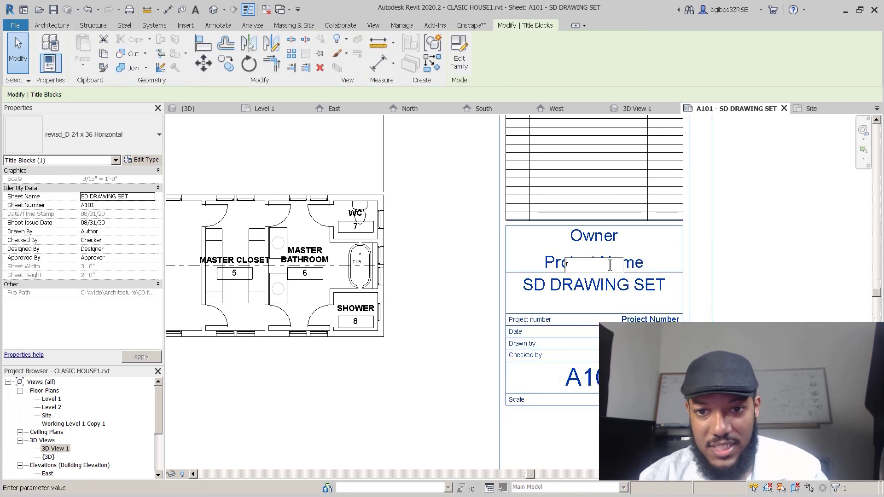
key("BackSpace")
key("Caps_Lock")
type("REVIT PROJECT")
left_click(716, 283)
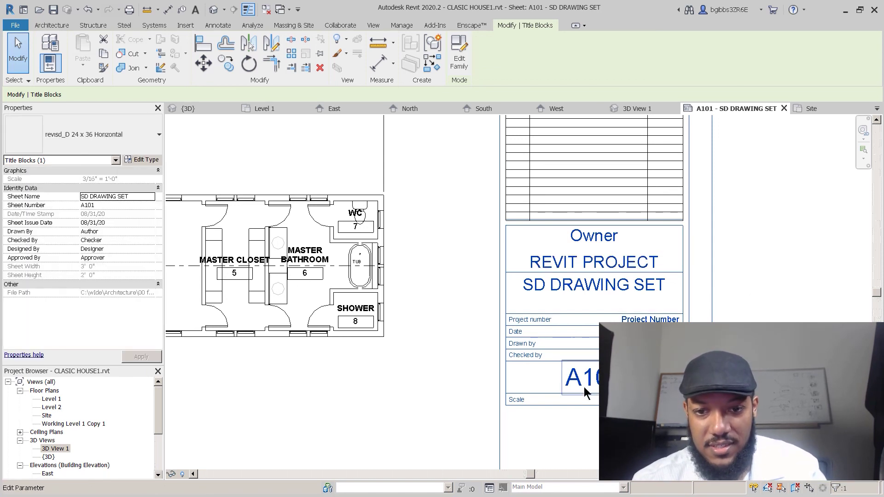
- Set the owner in the sheet's title block to STUDENT
middle_click_drag(604, 269, 593, 288)
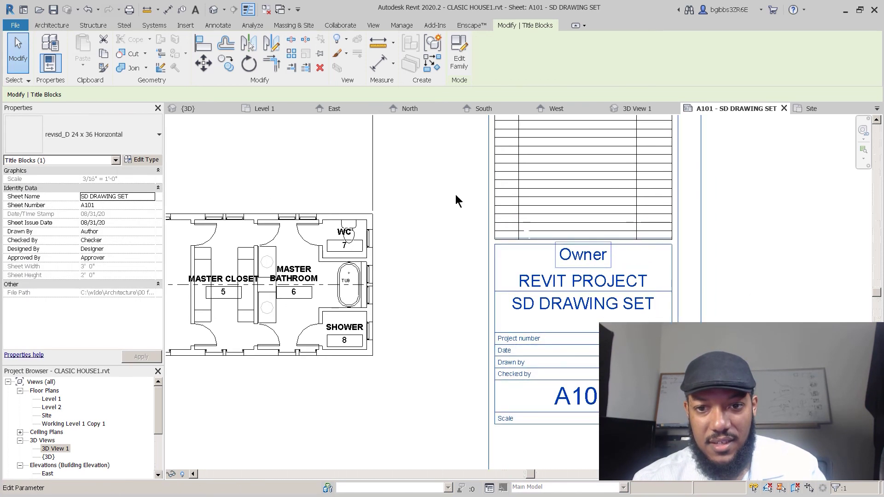
left_click(580, 259)
type("STUDENT")
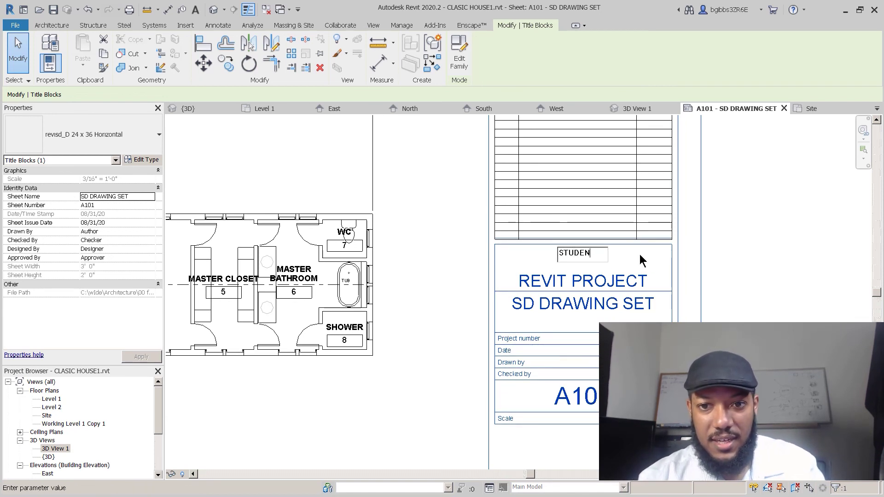
left_click(15, 38)
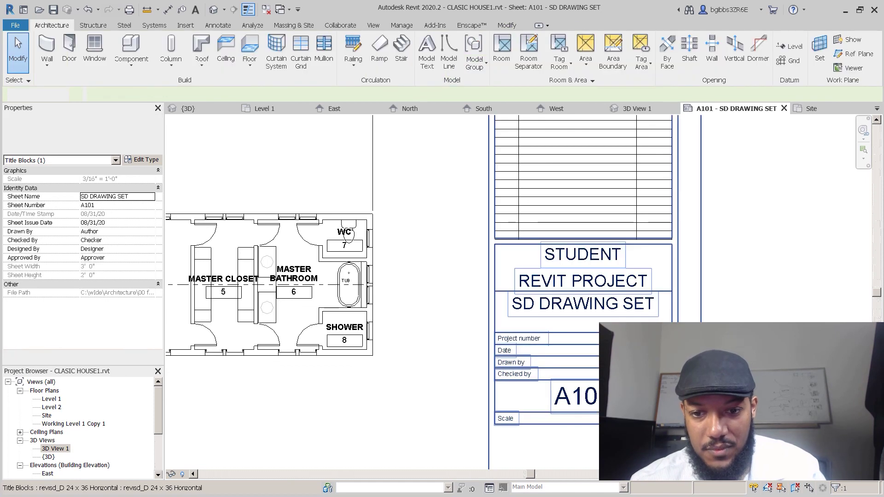
key("Escape")
- Examine the sheet's floor plan, elevations, title block and overall layout before printing
scroll(693, 377, "down", 3)
scroll(629, 420, "up", 5)
scroll(590, 381, "down", 3)
scroll(590, 381, "down", 4)
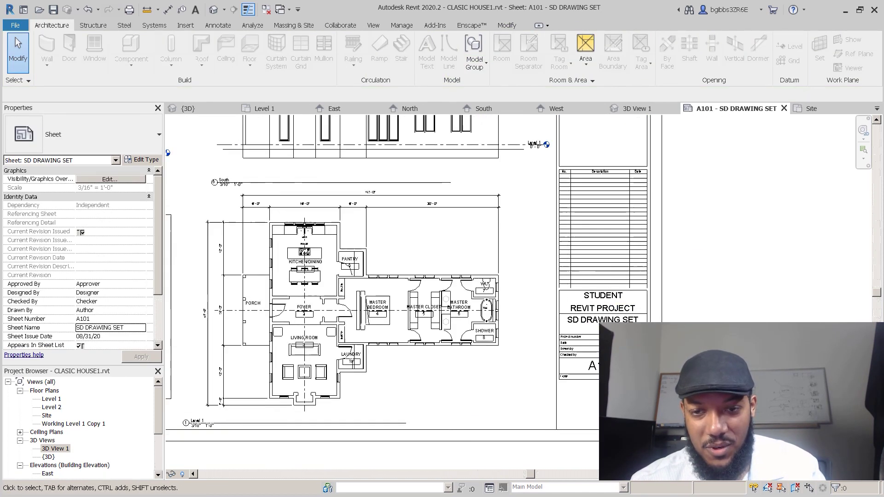
scroll(599, 231, "up", 5)
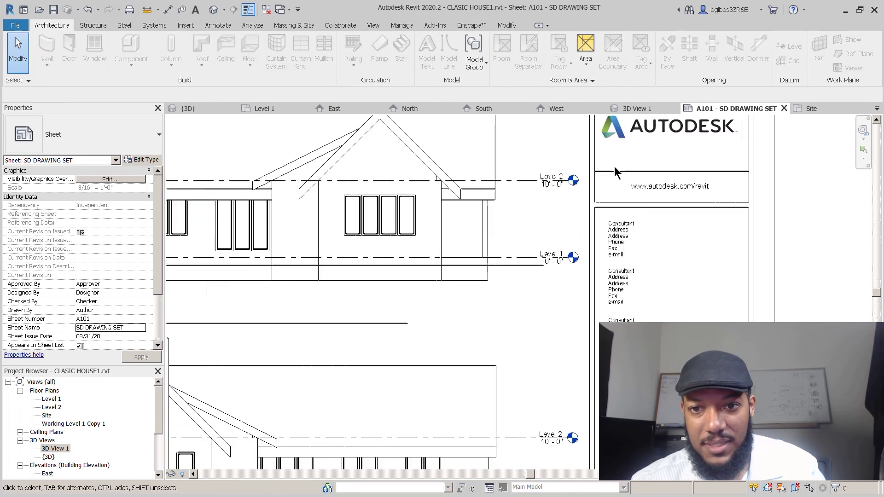
scroll(558, 196, "down", 1)
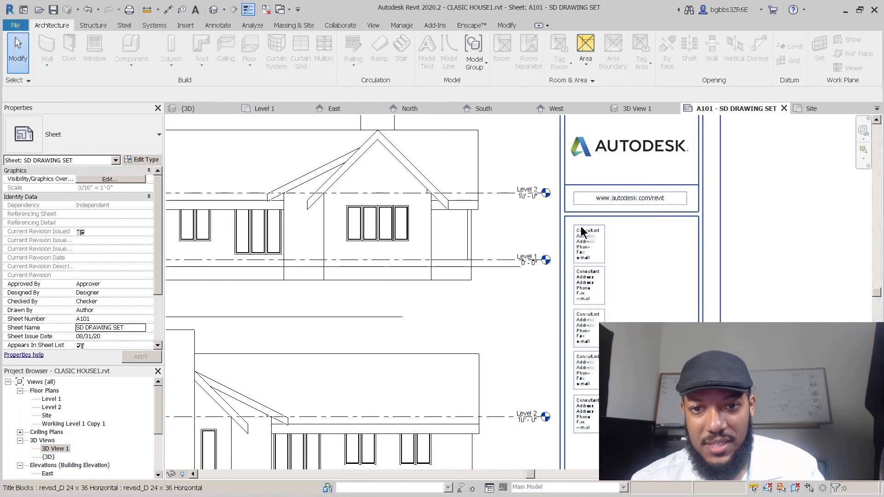
scroll(613, 196, "down", 2)
scroll(616, 192, "up", 2)
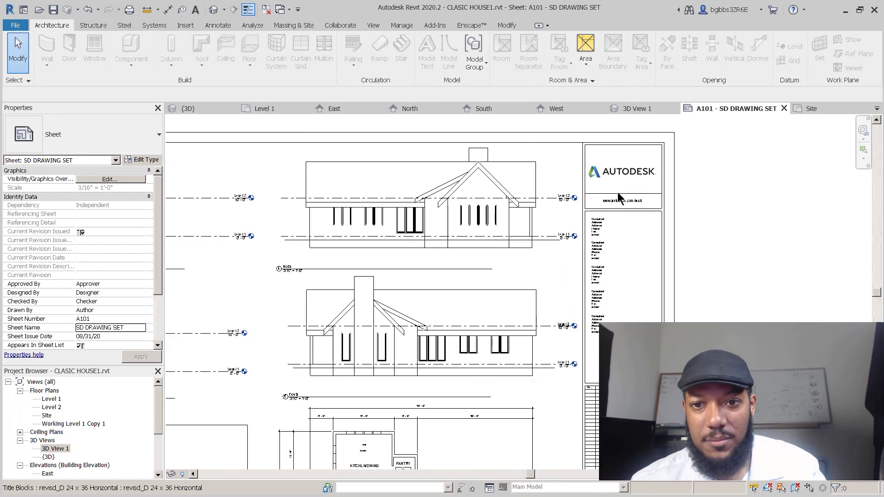
scroll(713, 214, "down", 4)
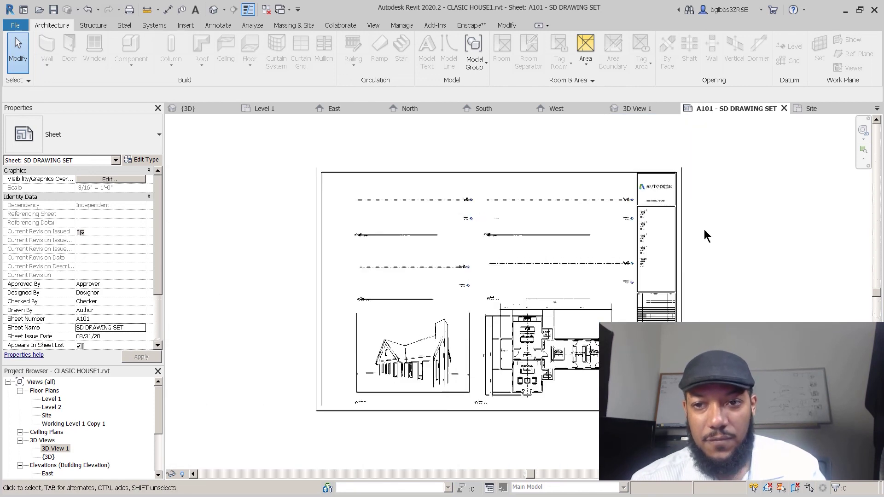
scroll(704, 230, "up", 1)
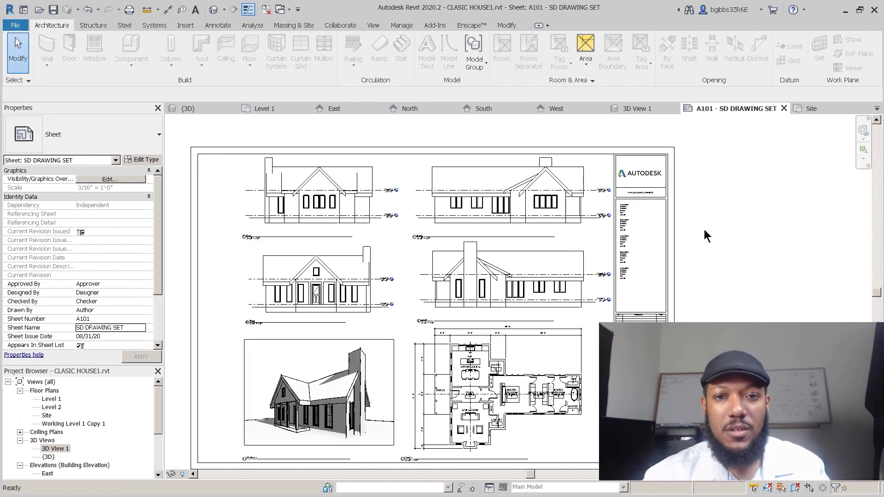
- Set up printing to Adobe PDF with the PDF page size set to ARCH D
key("ctrl+p")
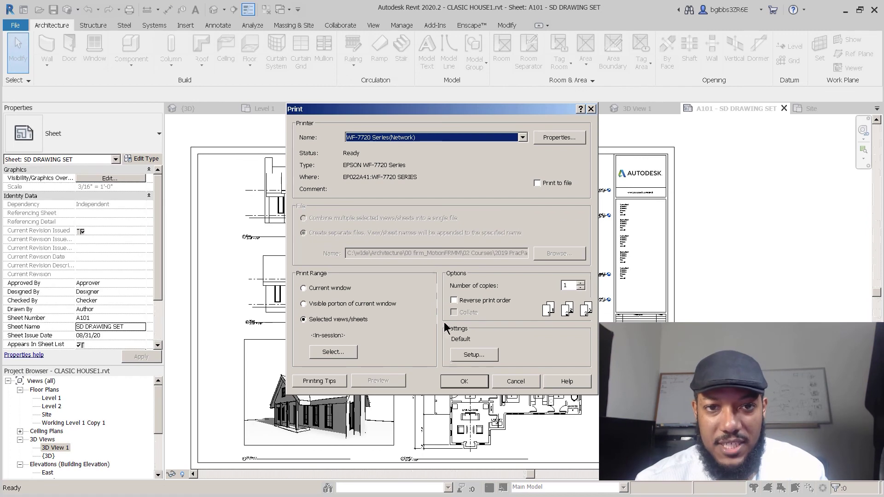
left_click(414, 137)
left_click(413, 146)
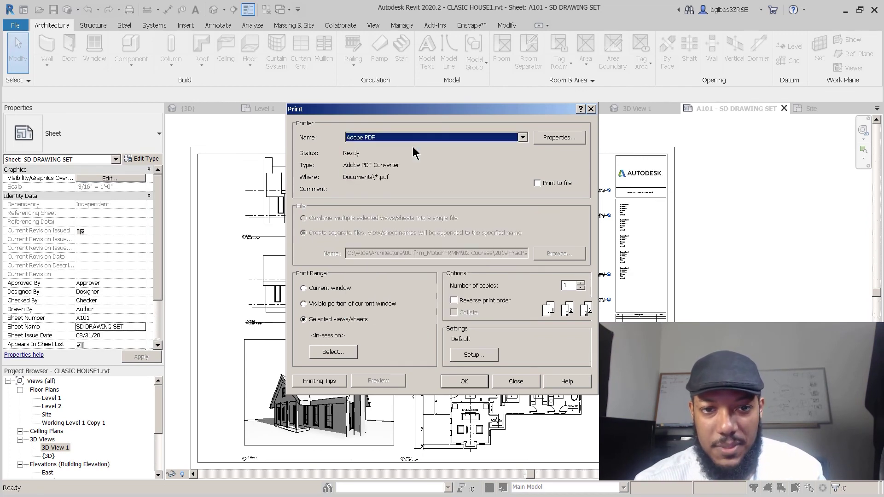
left_click(571, 138)
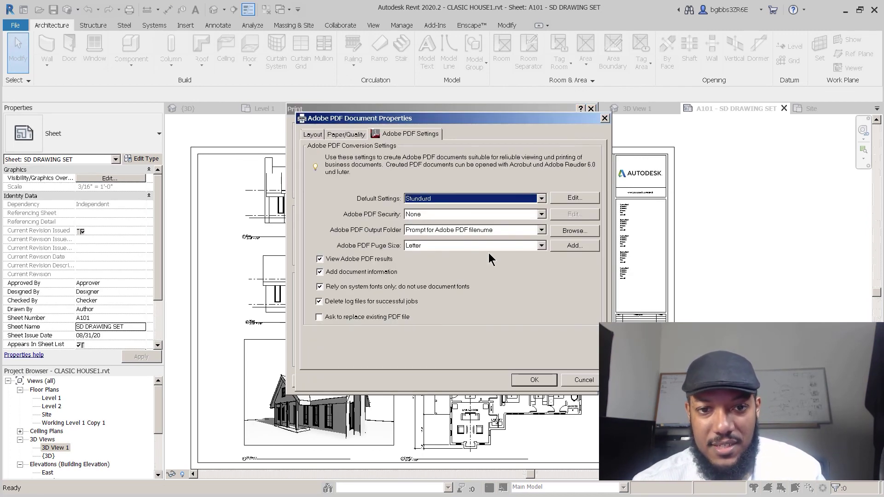
left_click(490, 247)
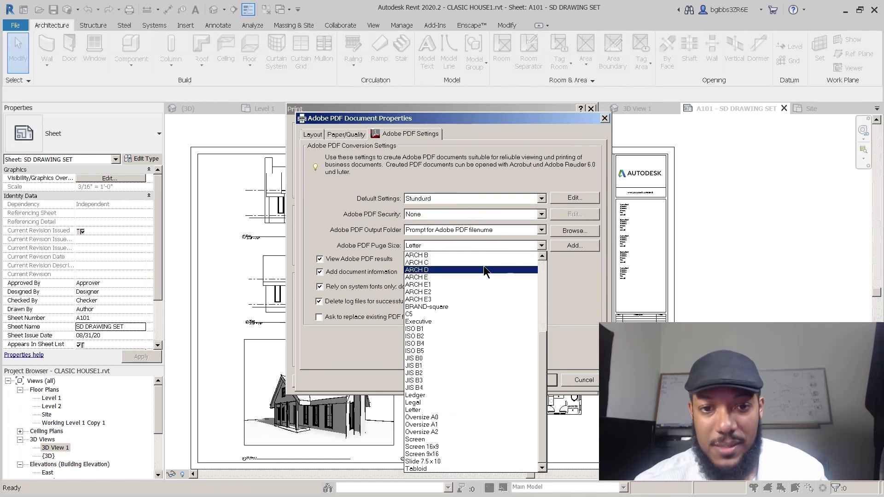
left_click(465, 270)
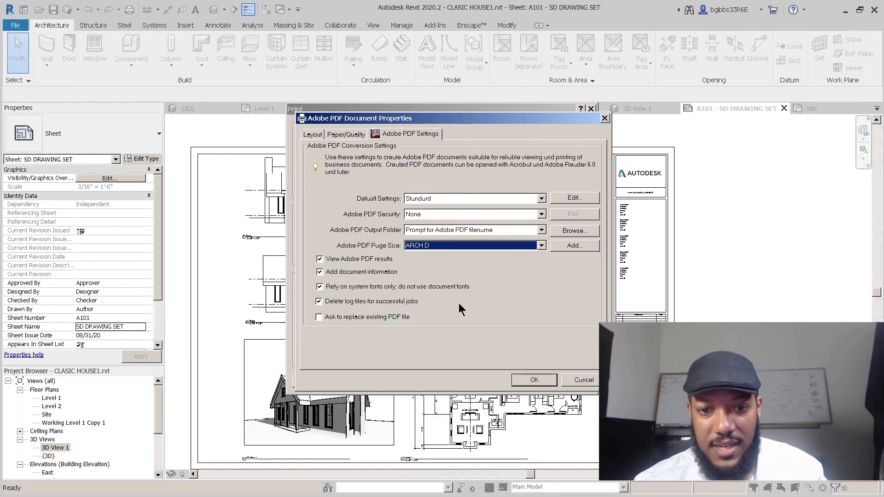
left_click(535, 380)
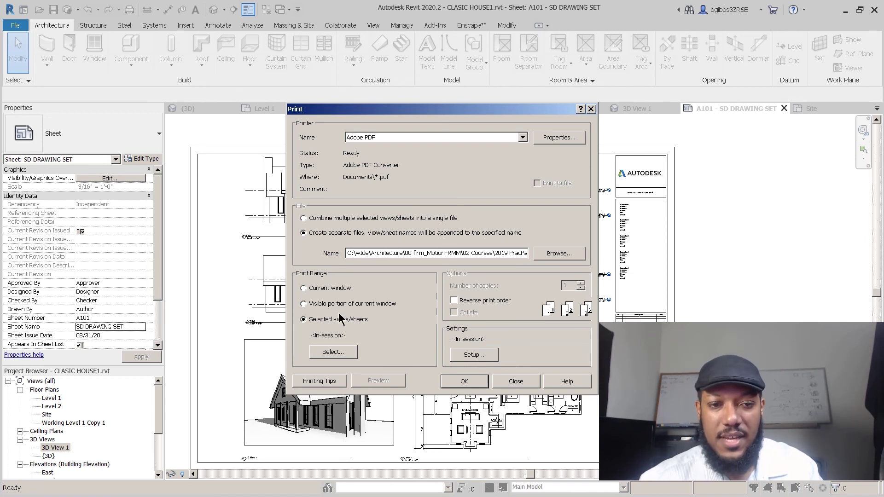
- Set the print range to the current window and preview the sheet, accepting raster printing
left_click(333, 291)
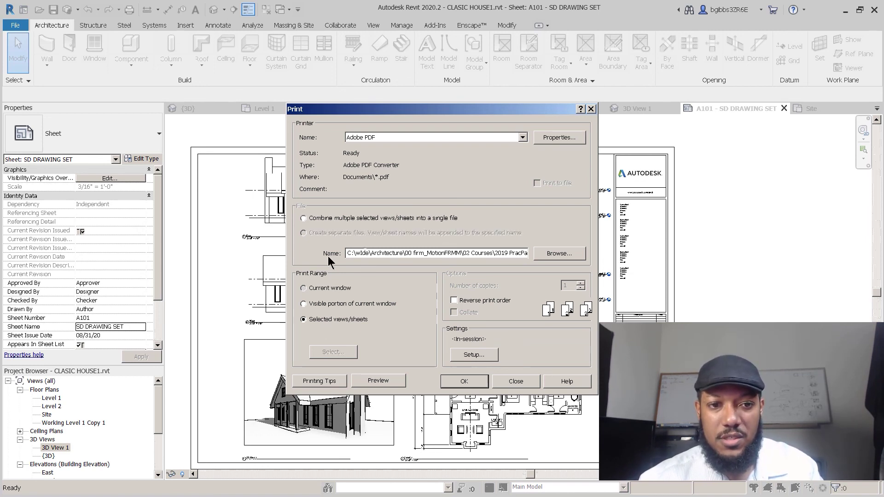
left_click(378, 381)
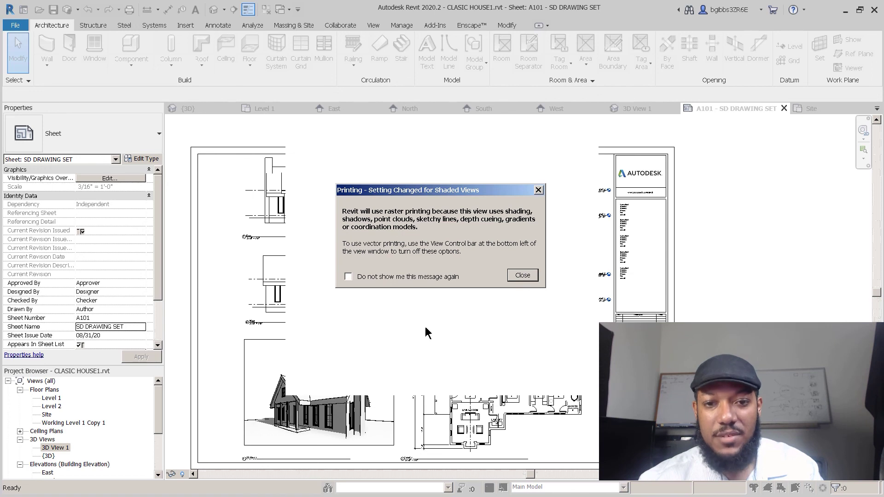
left_click(529, 276)
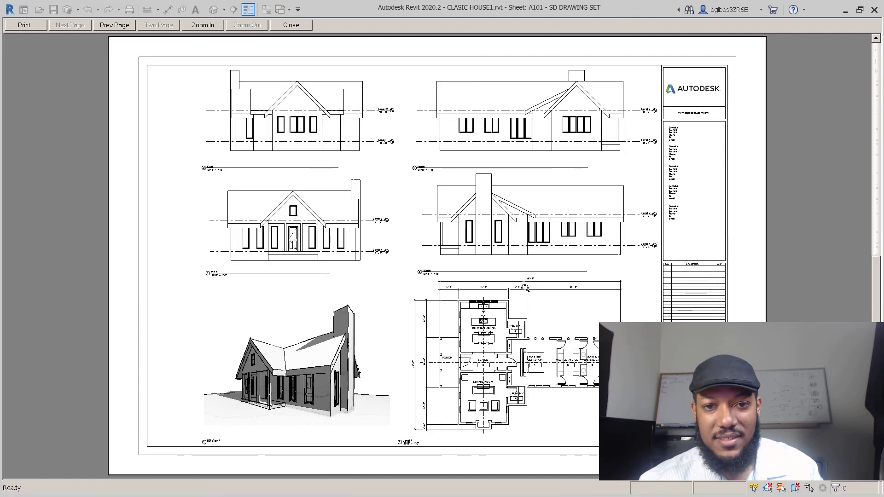
- Inspect the floor plan up close in the print preview, and set the PDF output to CLASIC HOUSE1 in the Desktop's Revit folder
left_click(527, 289)
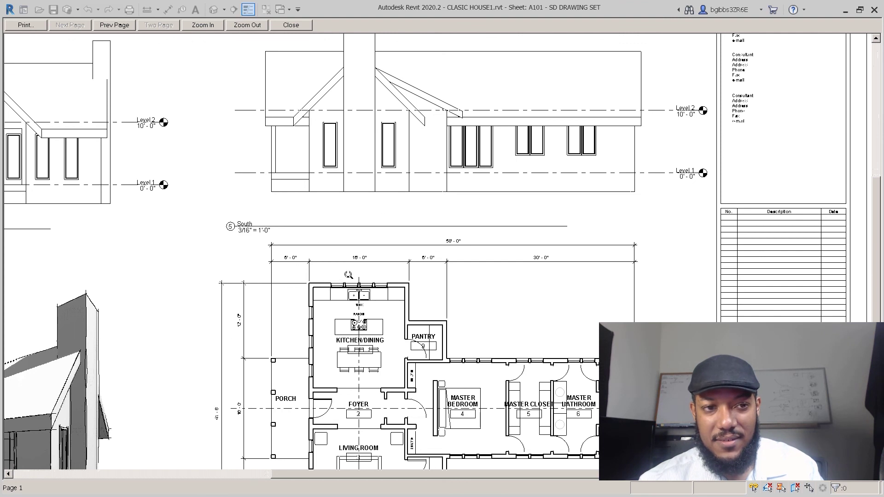
left_click(25, 24)
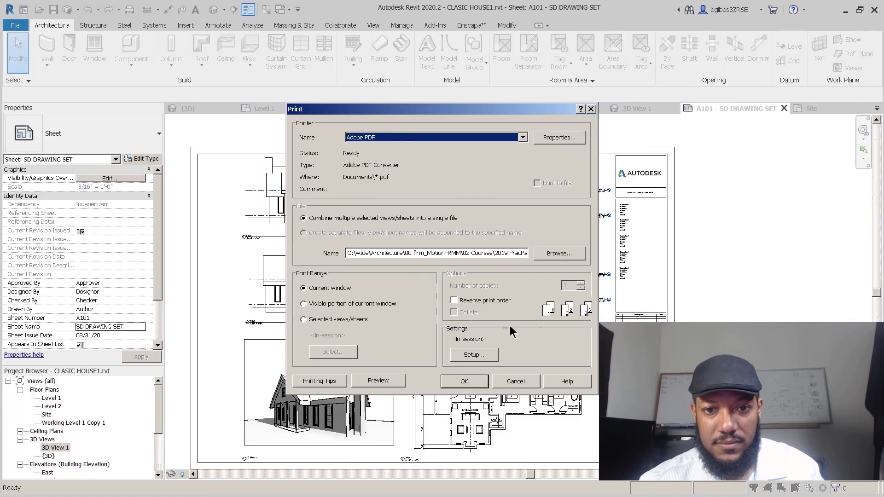
left_click(558, 253)
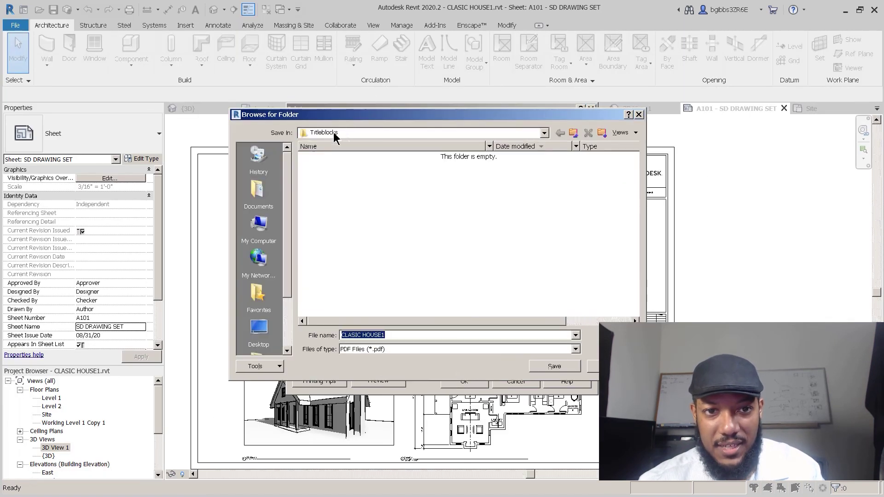
left_click(258, 330)
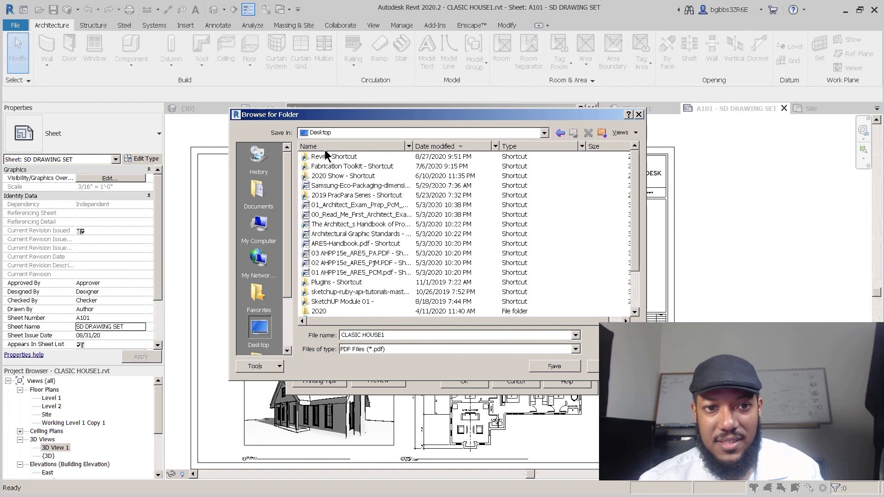
double_click(328, 157)
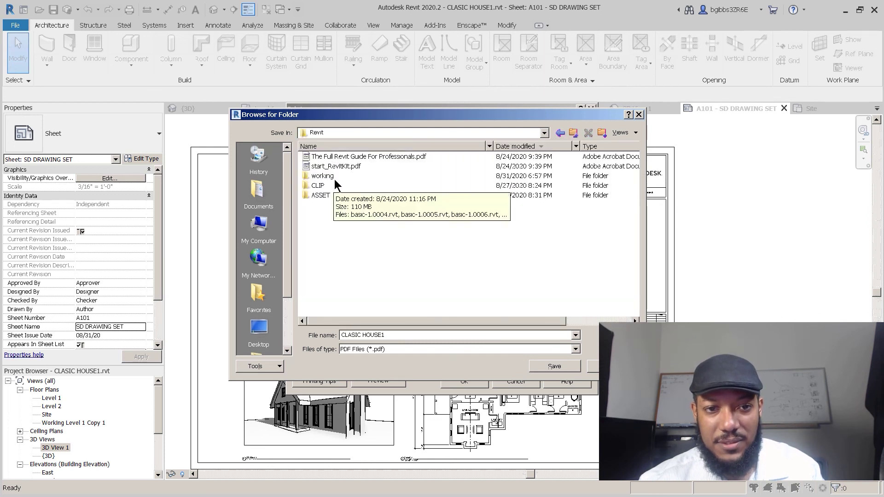
left_click(404, 335)
left_click(404, 335)
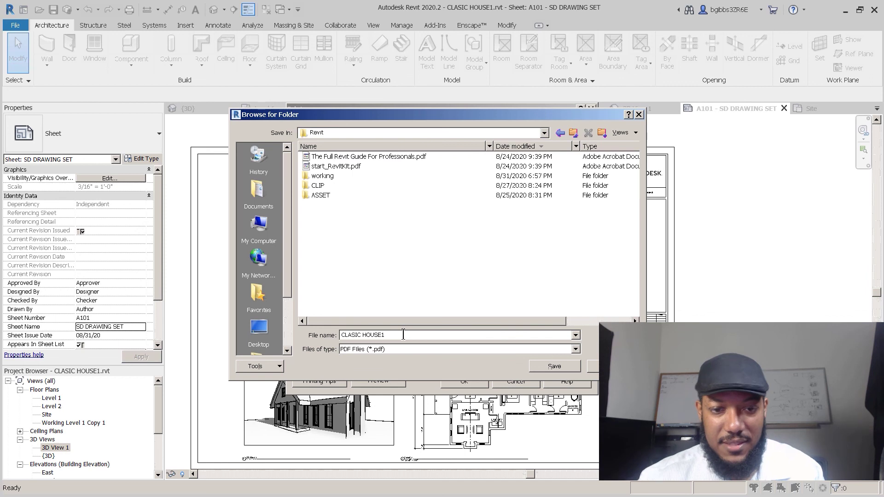
key("Return")
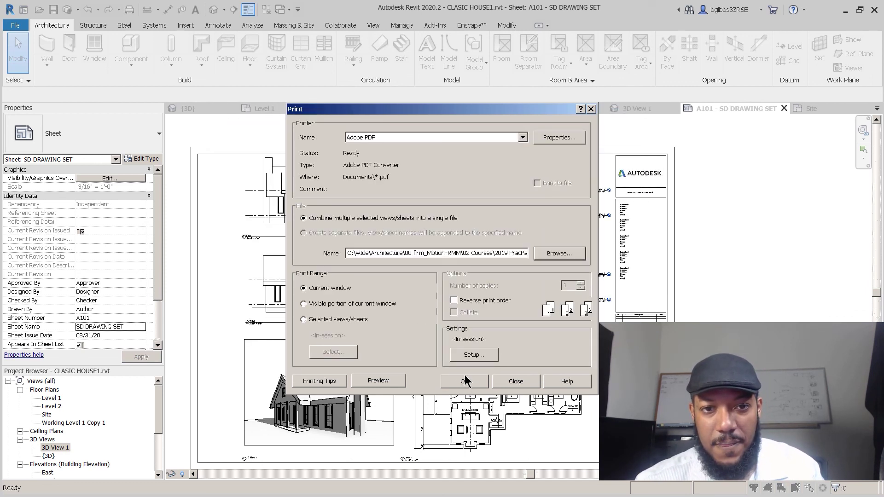
- Print the sheet to PDF with raster printing accepted, saving it as CLASIC HOUSE1.pdf in the working folder
left_click_drag(504, 253, 527, 253)
left_click(493, 253)
left_click(464, 382)
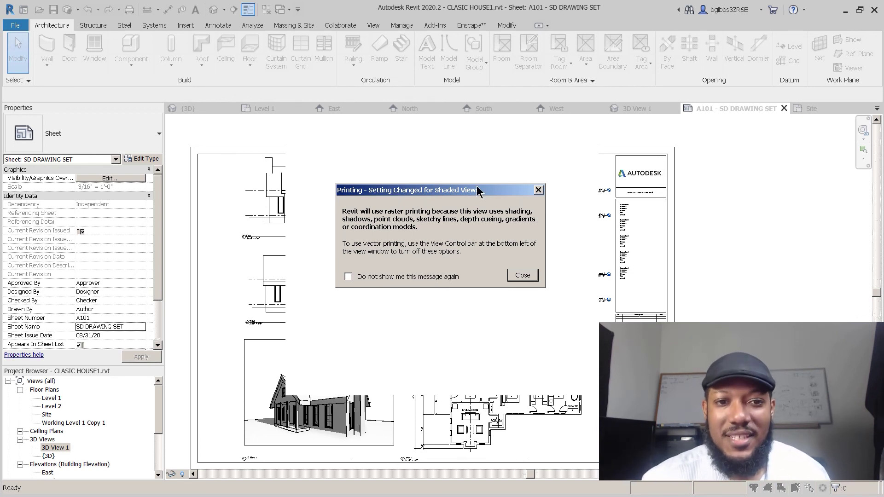
left_click(517, 276)
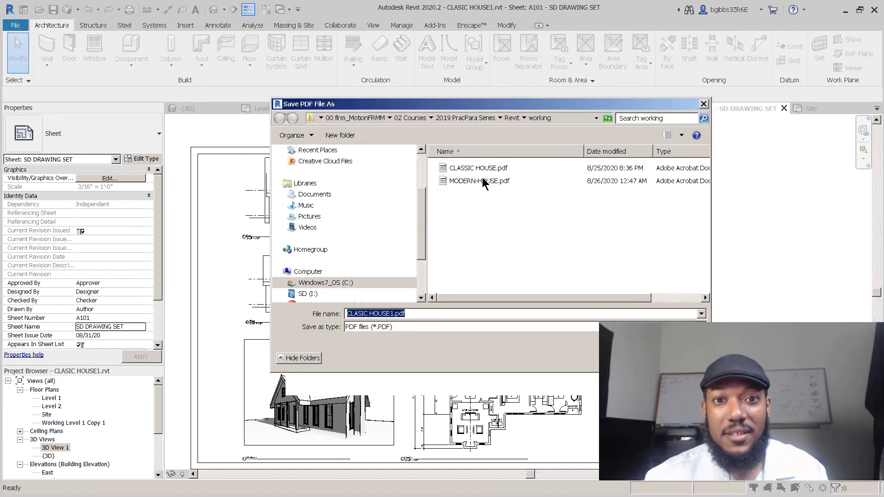
left_click(394, 314)
key("Return")
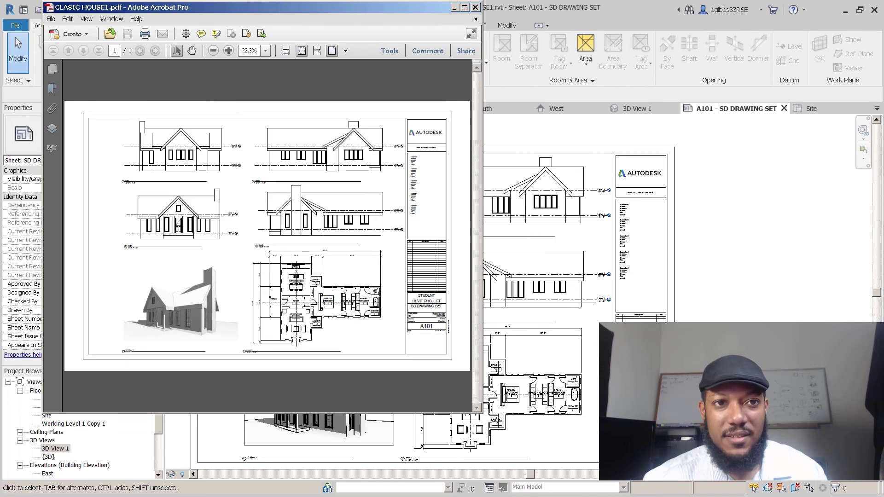
- Examine the printed CLASIC HOUSE1.pdf enlarged in Adobe Acrobat Pro, from the elevations down to the floor plan and title block
double_click(253, 7)
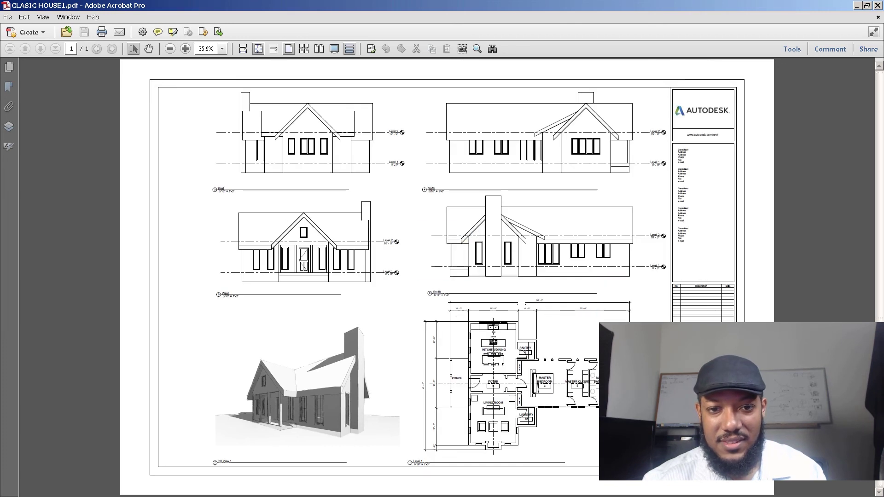
left_click(97, 48)
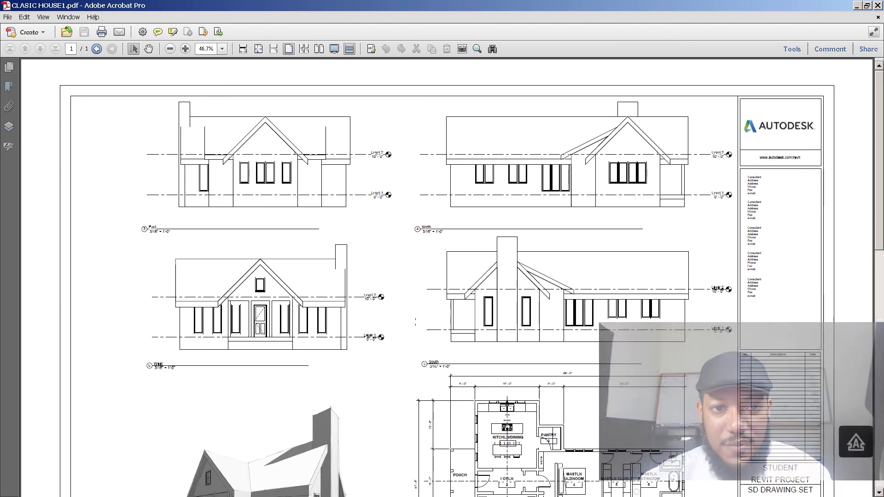
scroll(360, 325, "down", 3)
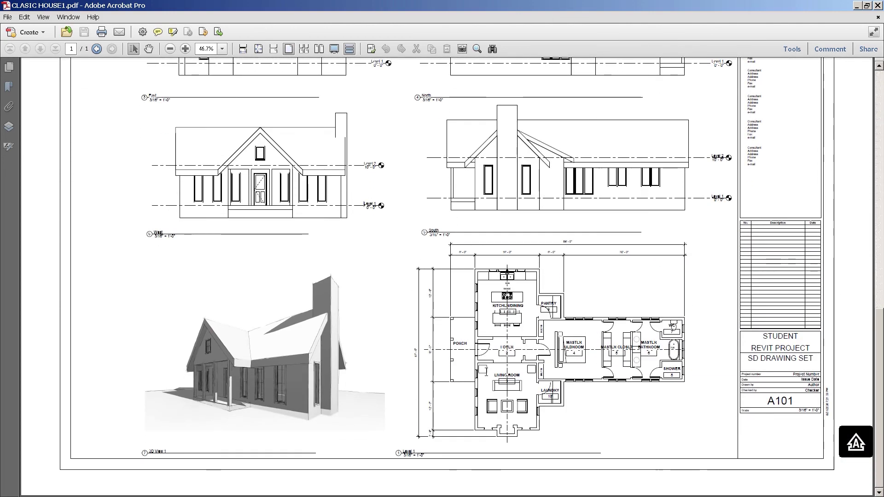